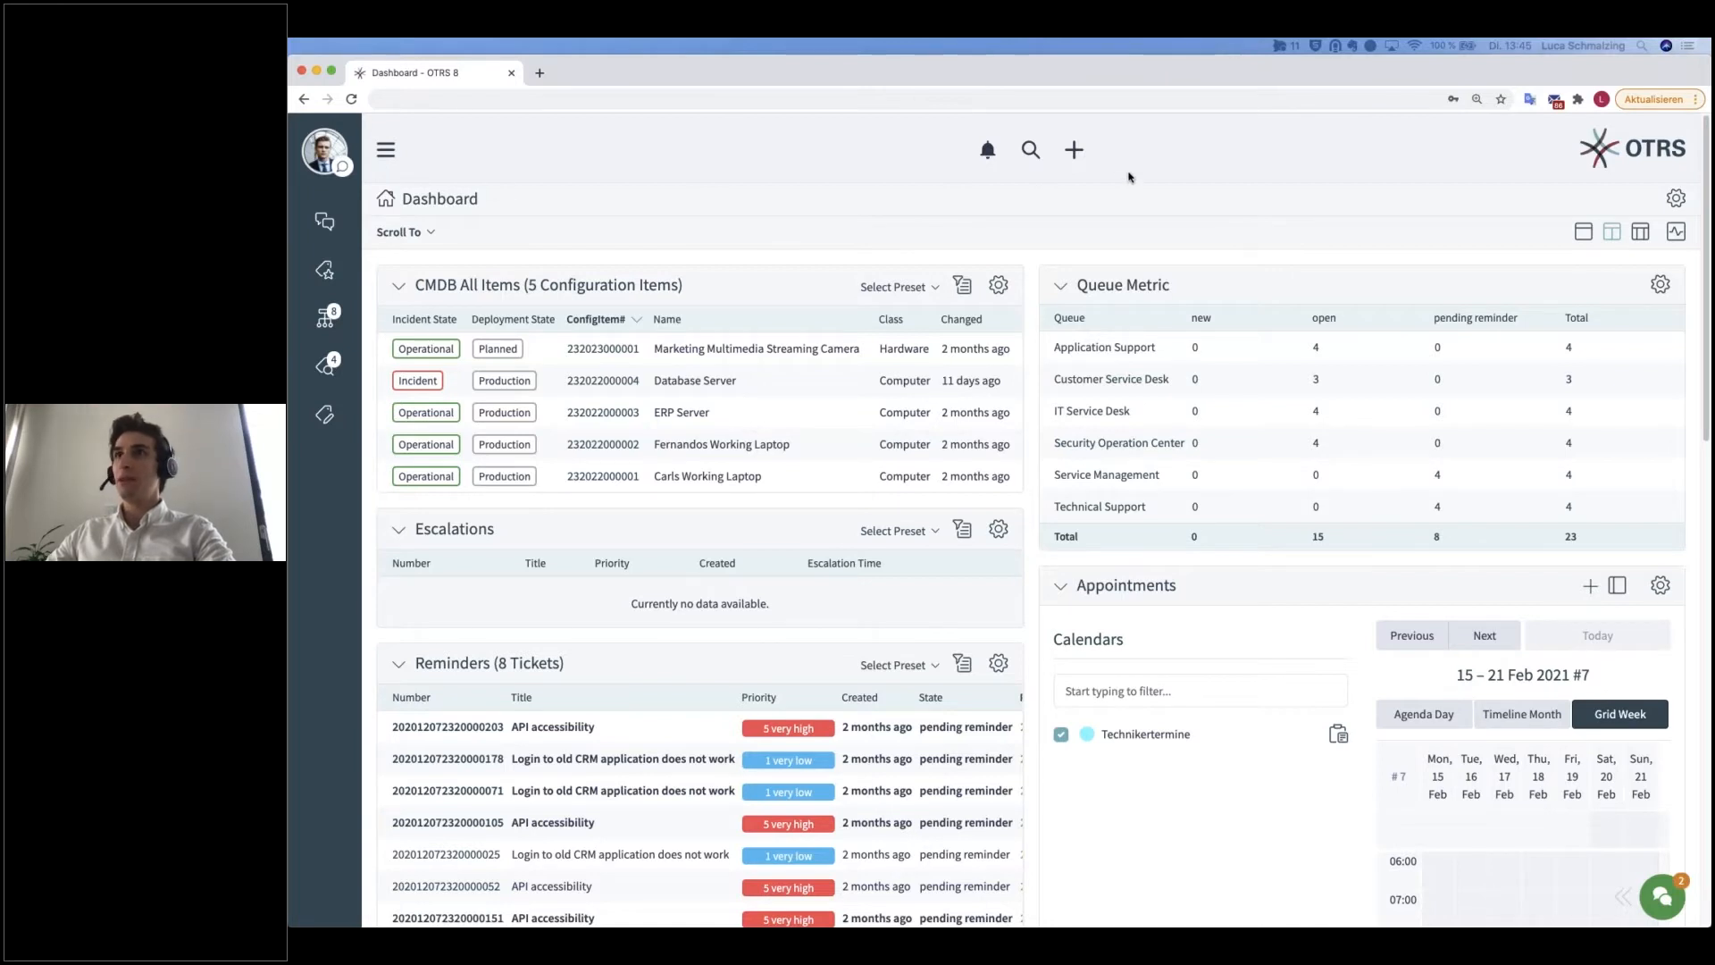
click(388, 152)
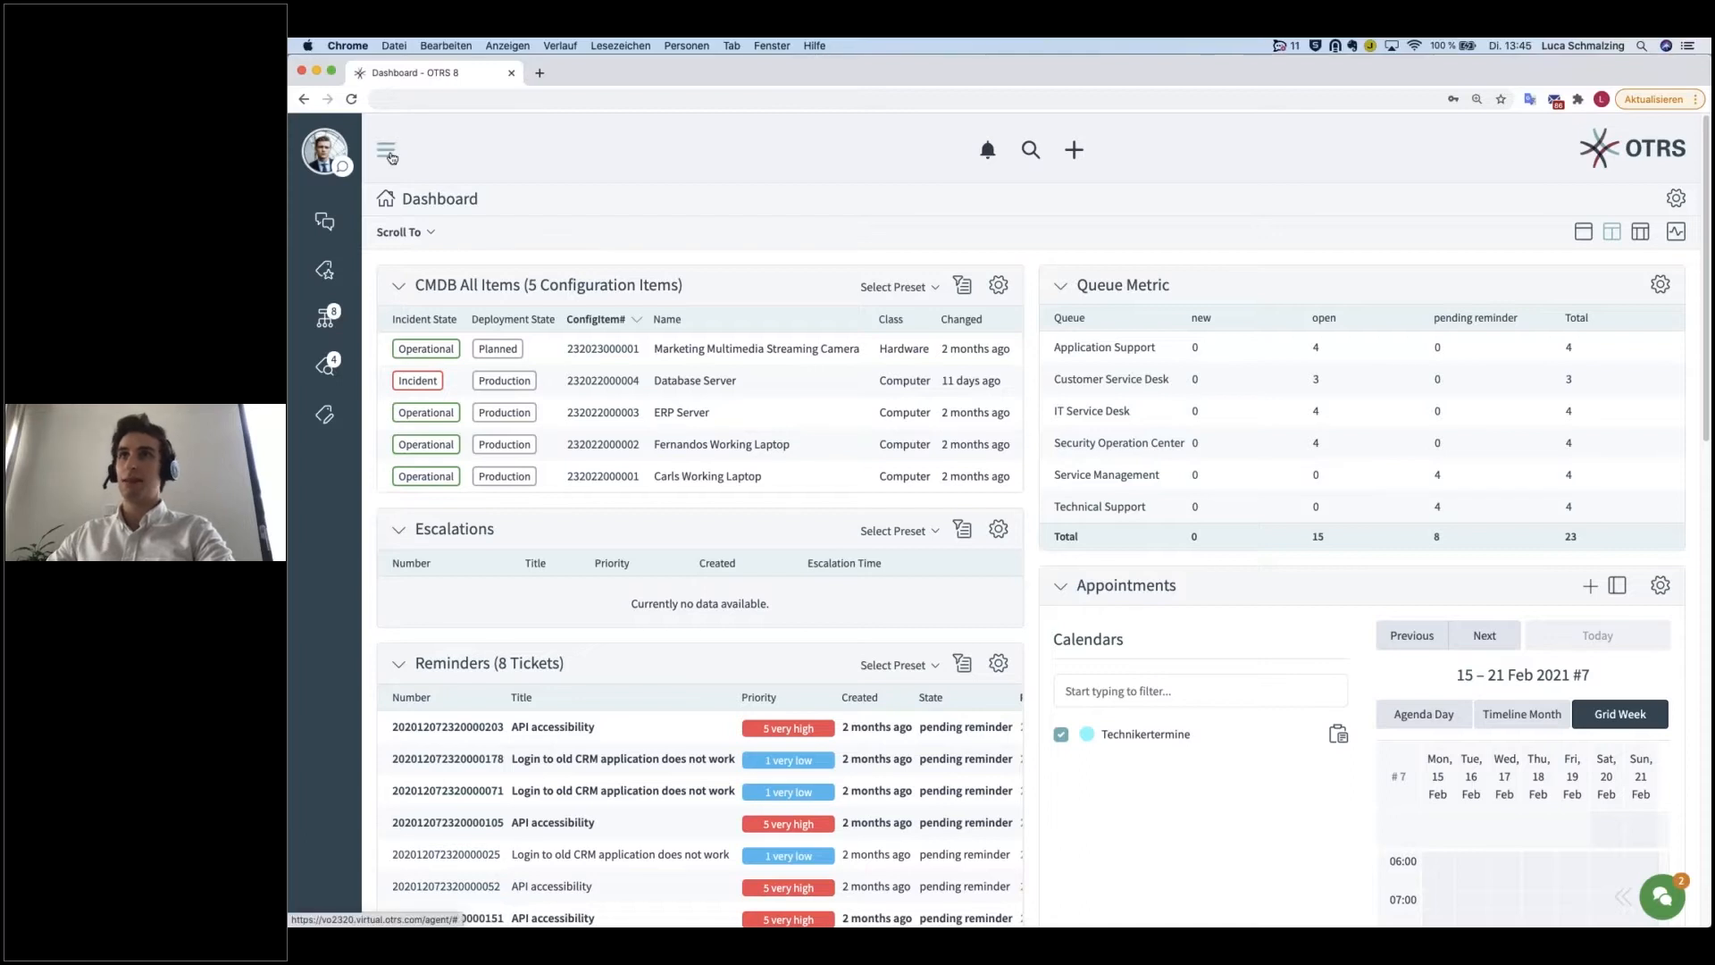
click(390, 157)
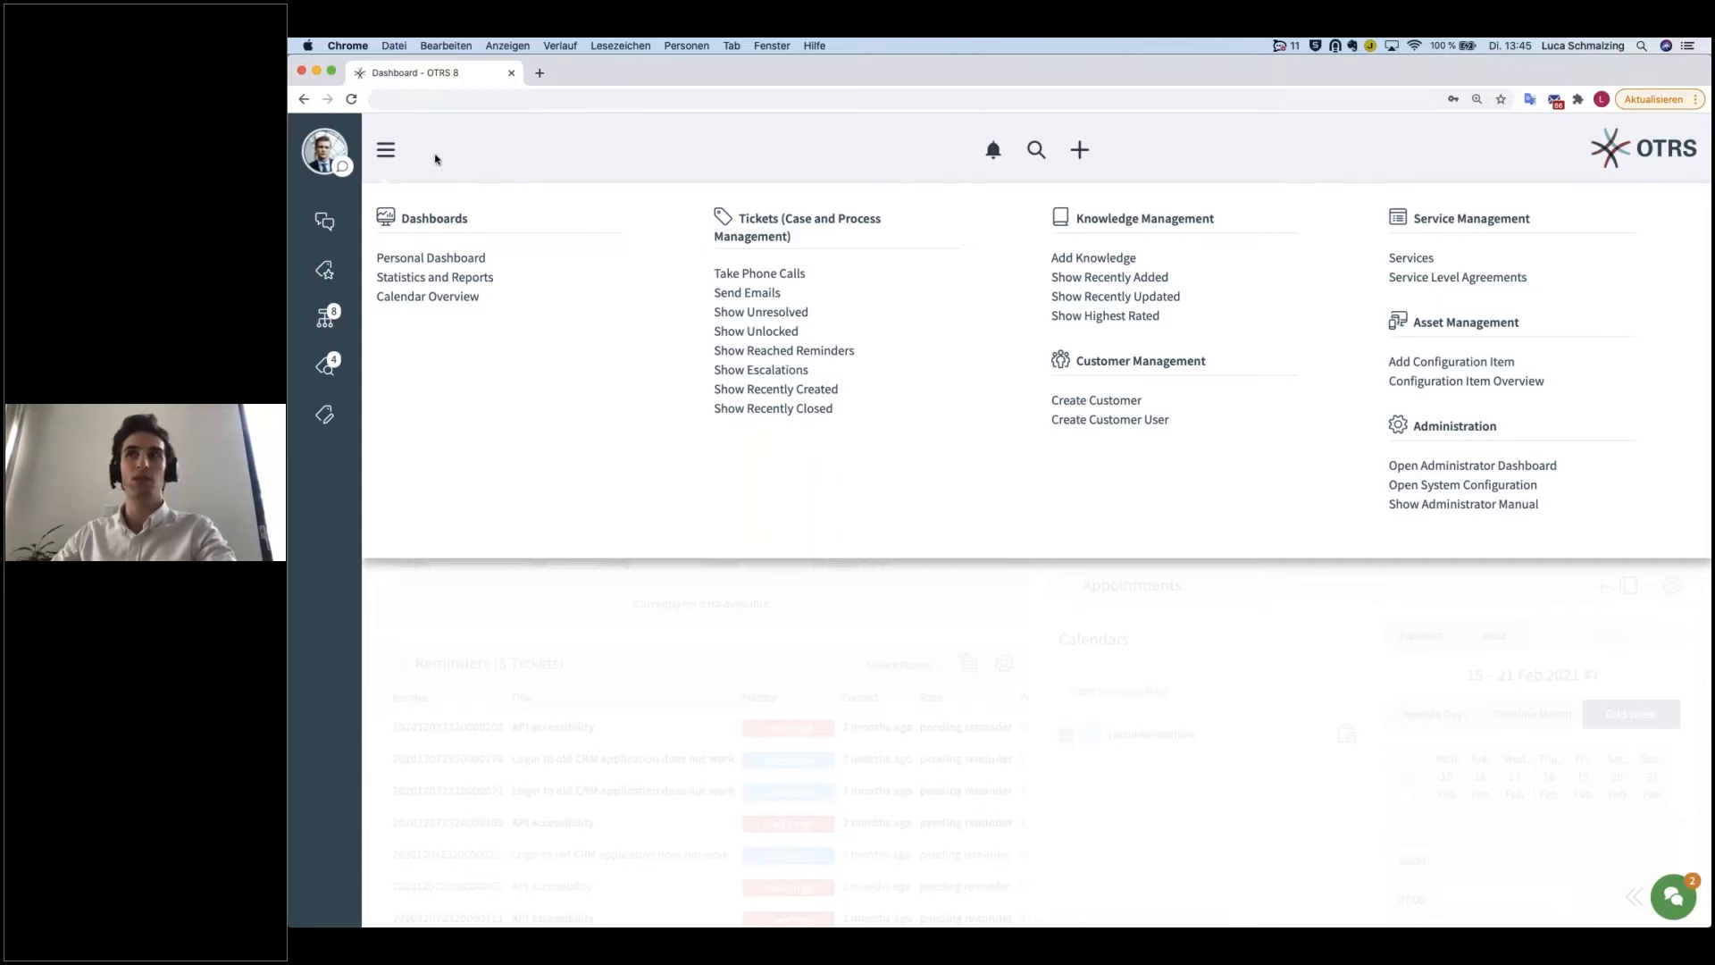
click(385, 150)
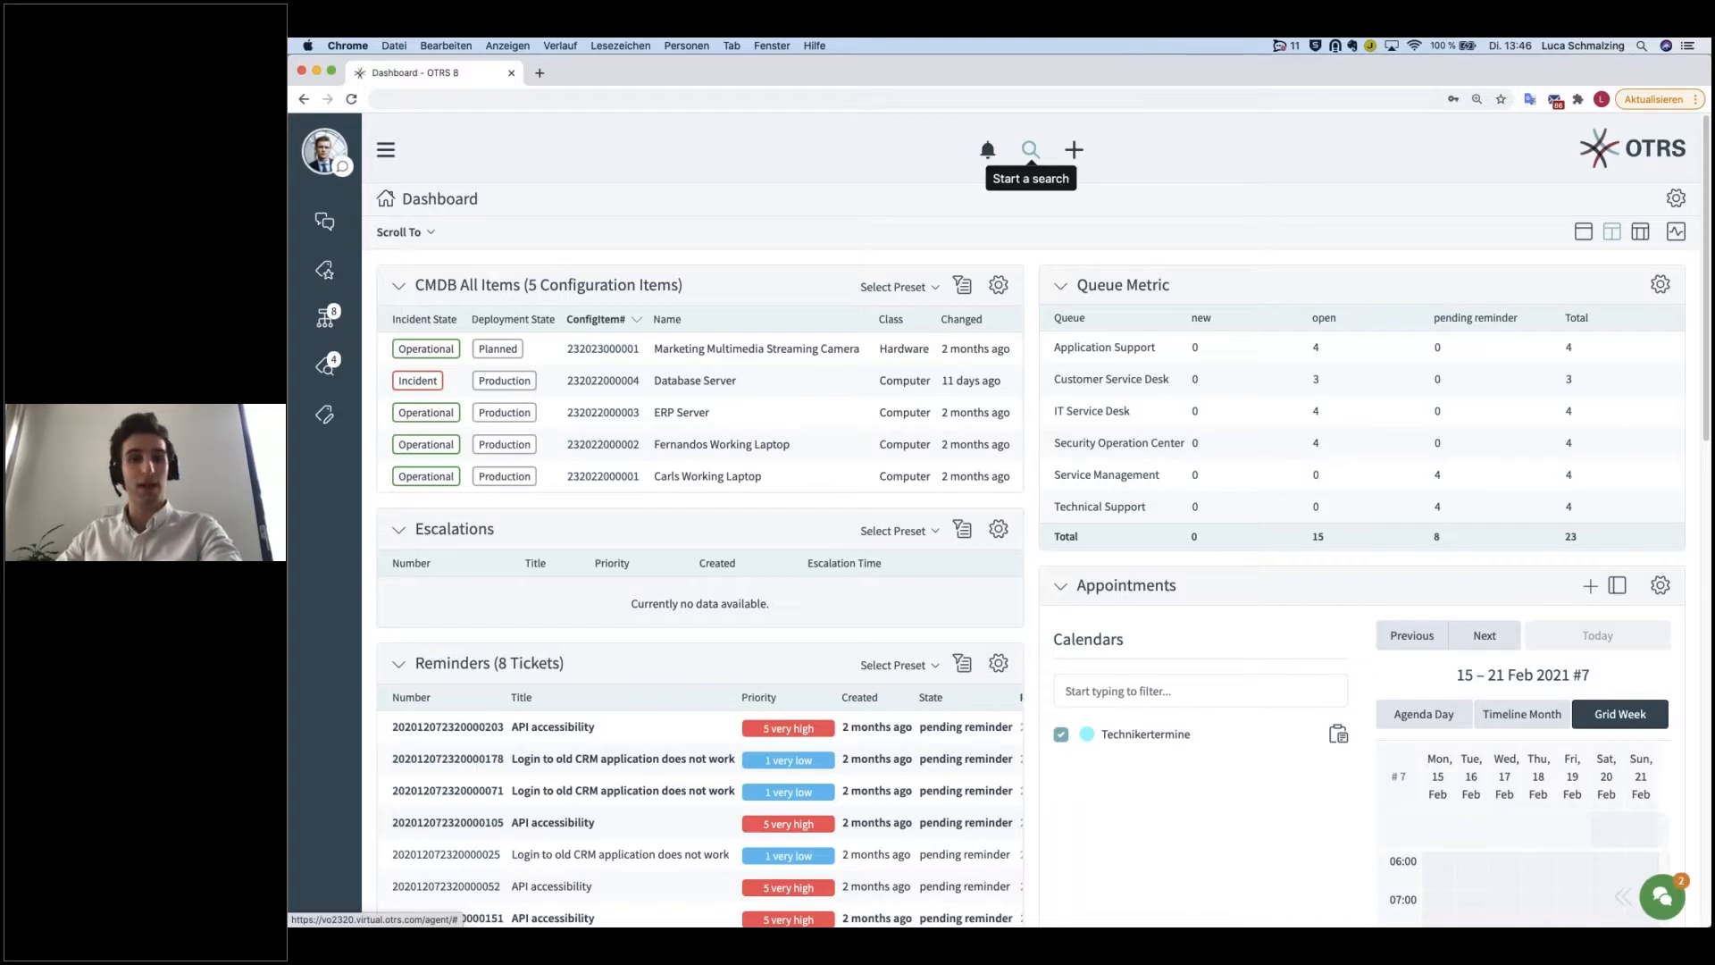
click(1077, 154)
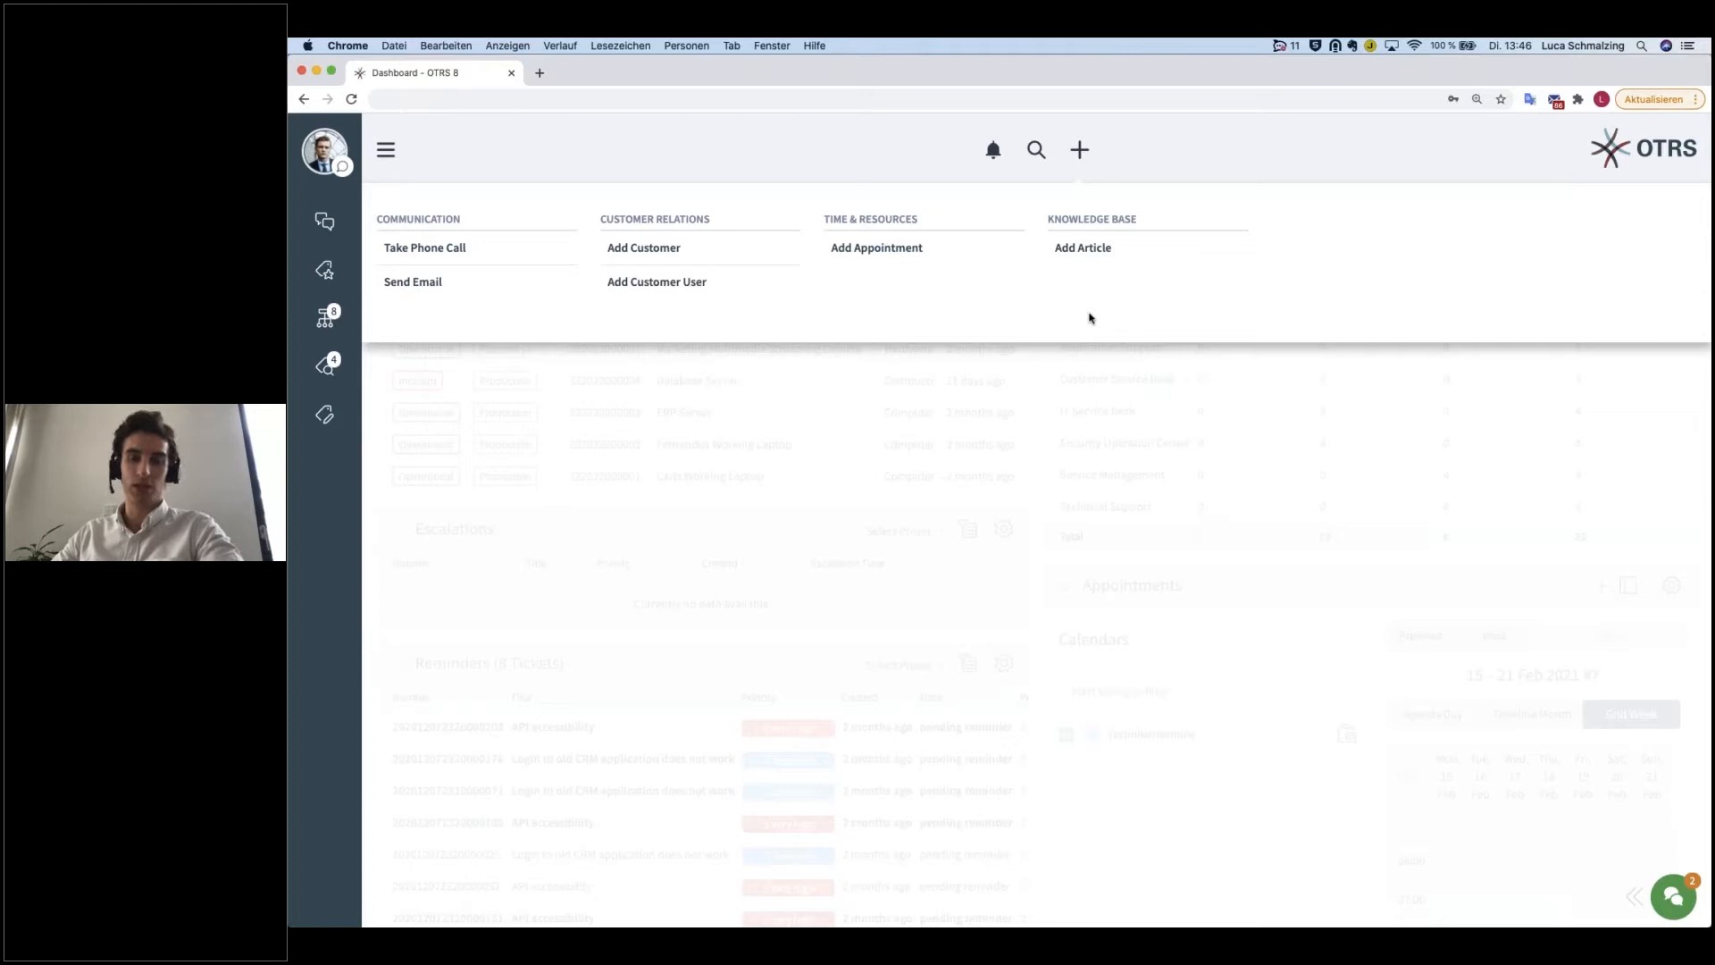
click(1016, 389)
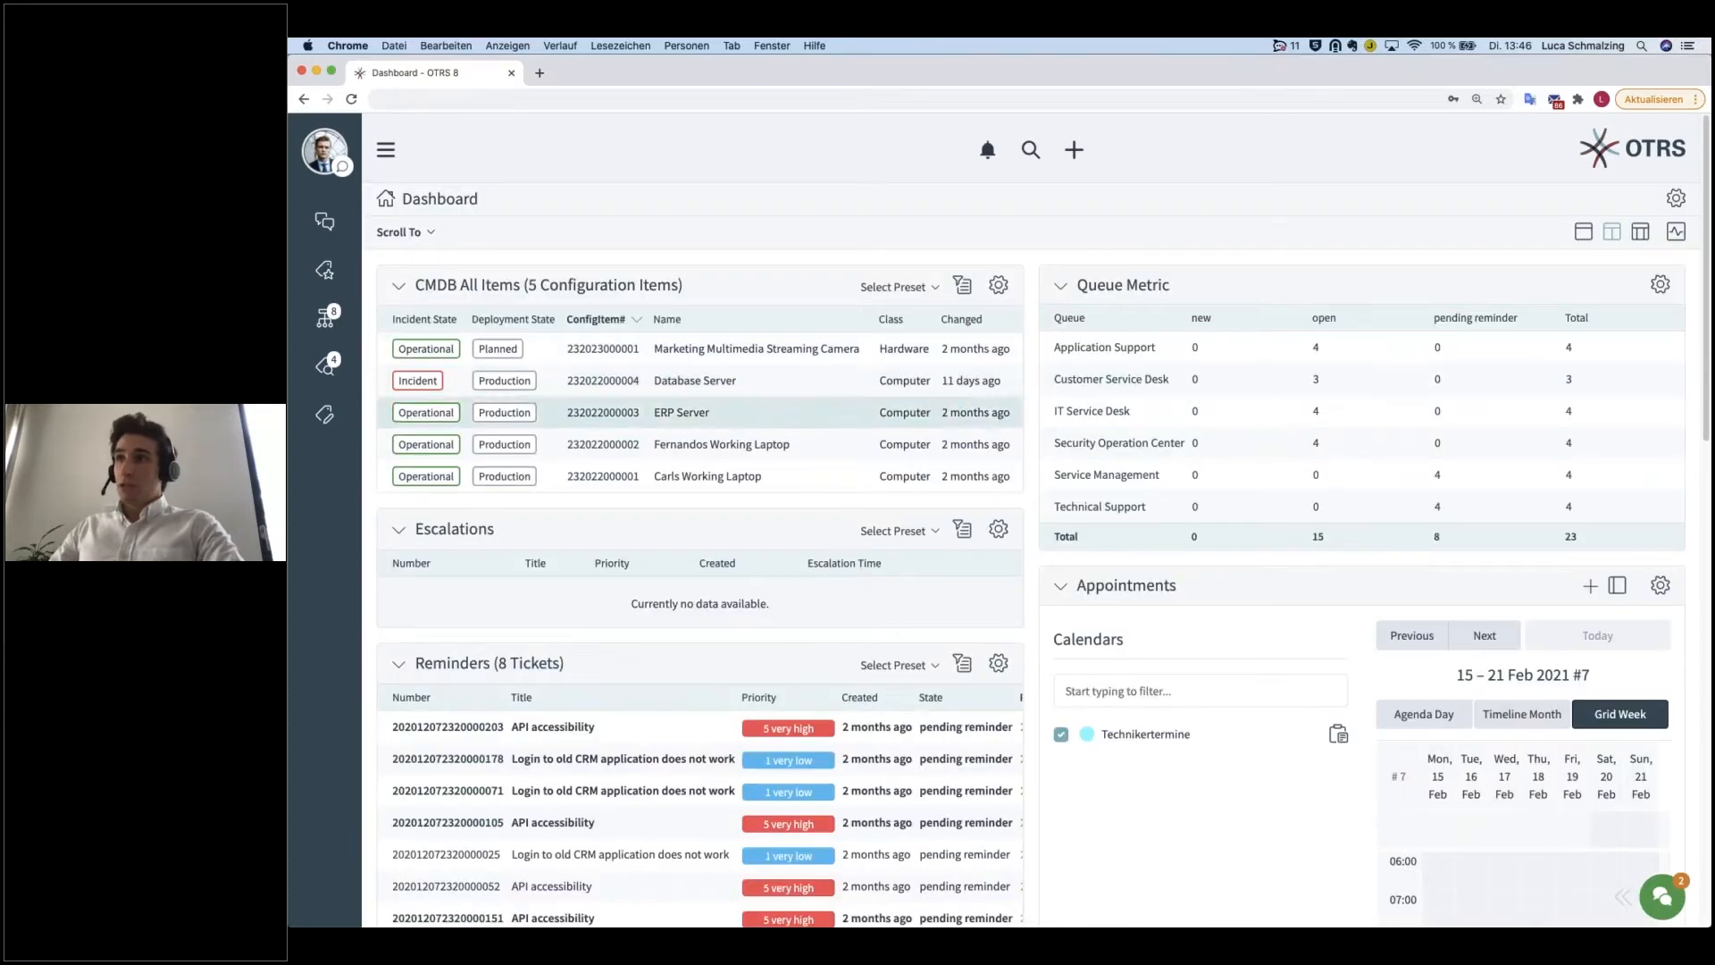
drag(487, 200, 399, 204)
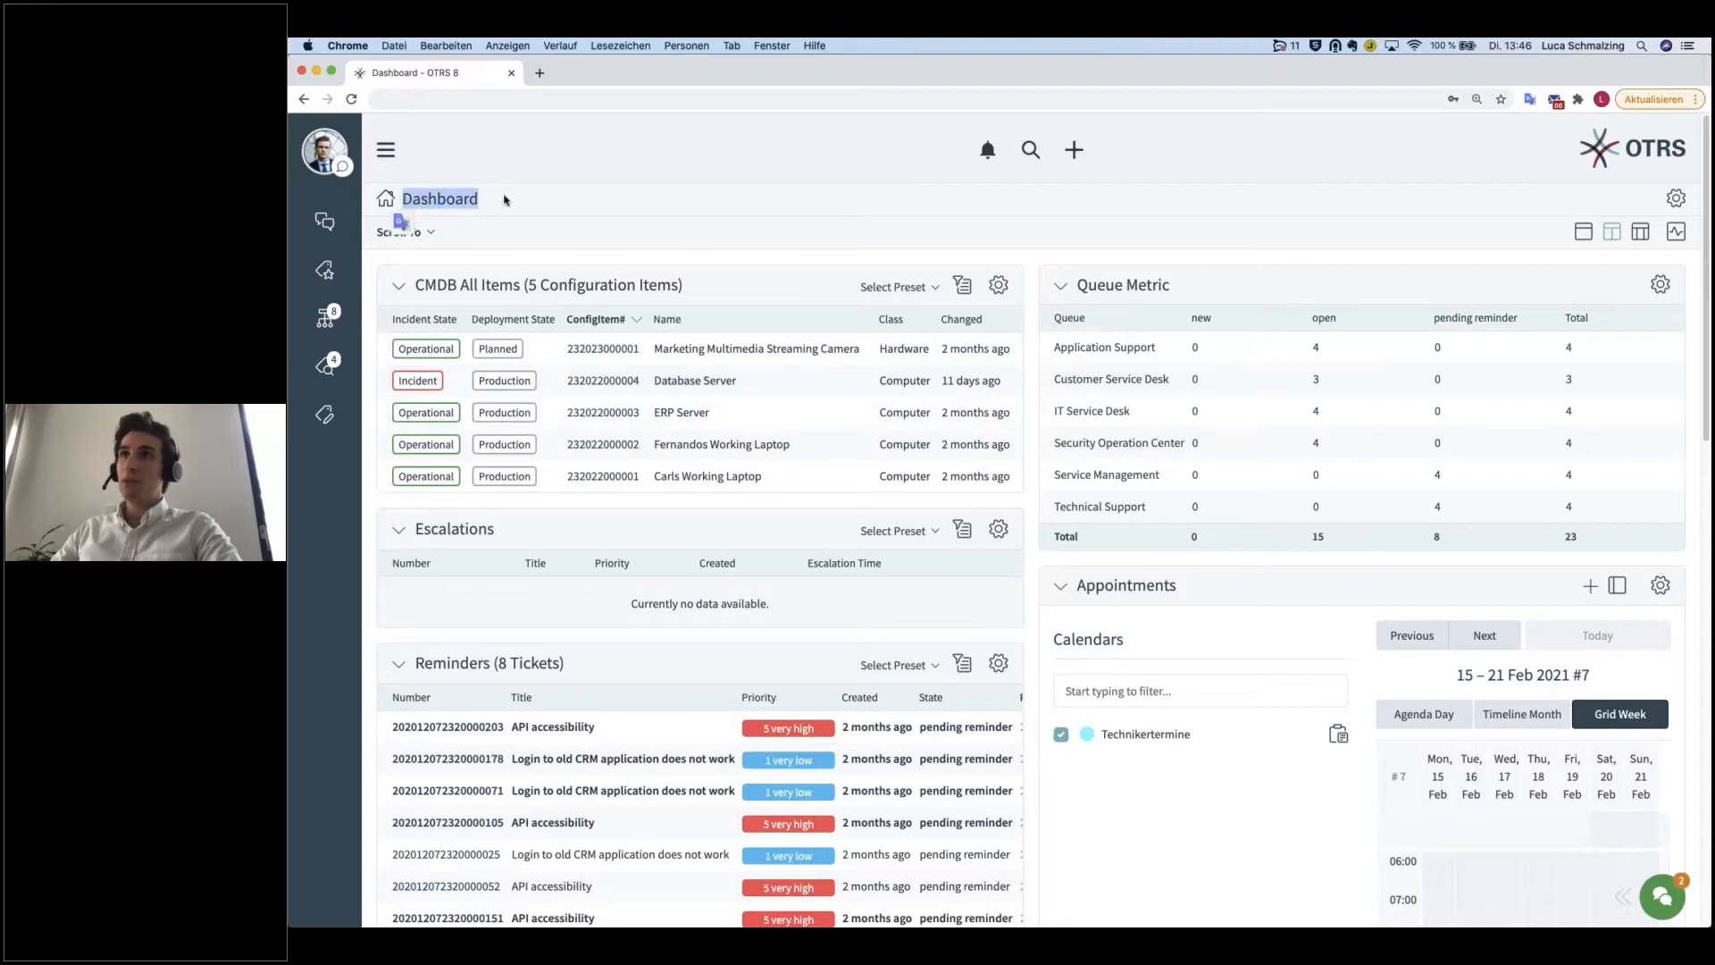
click(435, 212)
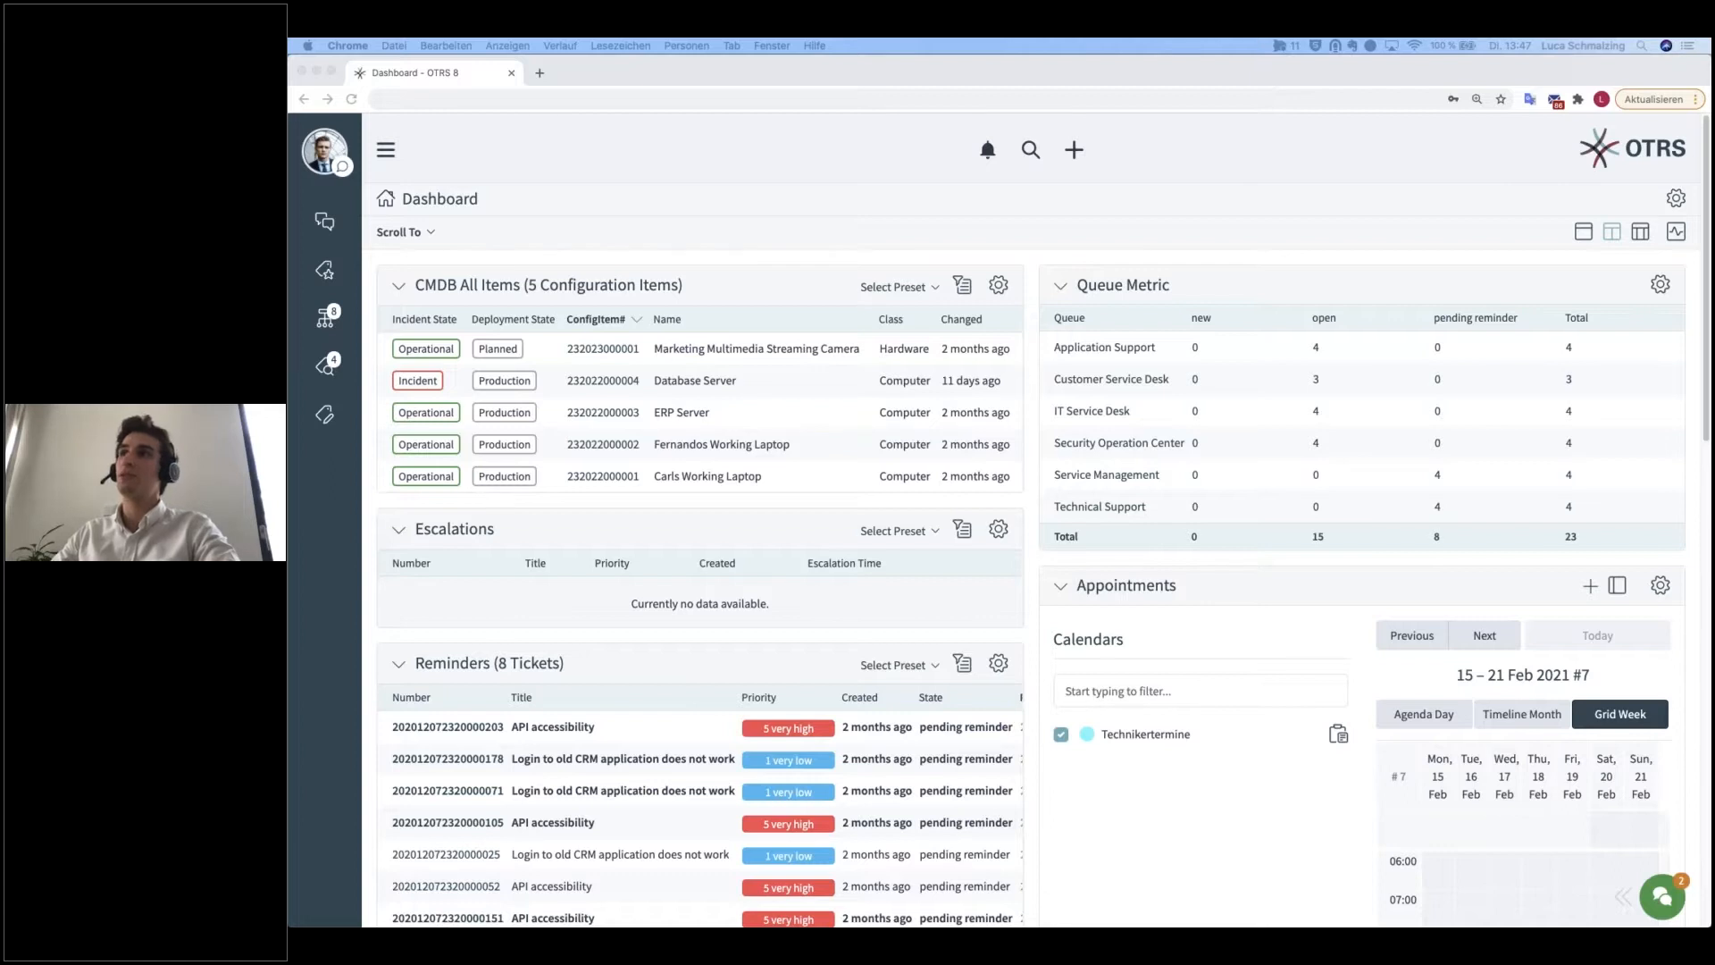
Step: Create a new inbound phone ticket and set its type to Incident
click(1075, 151)
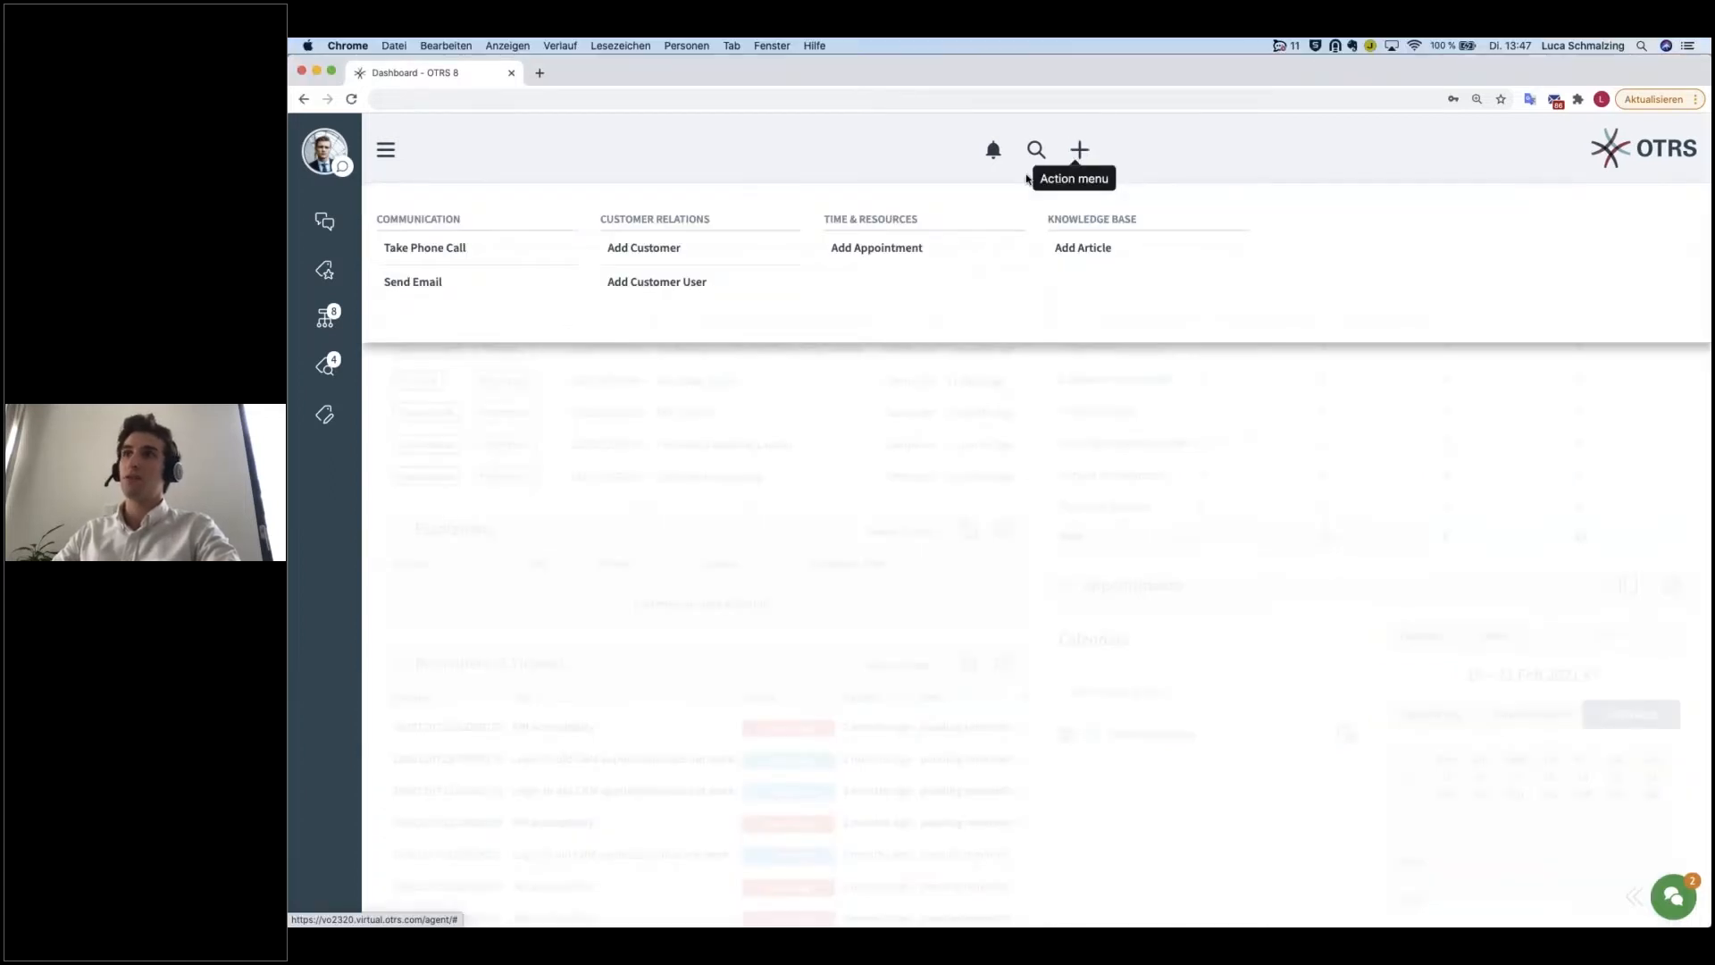
click(443, 256)
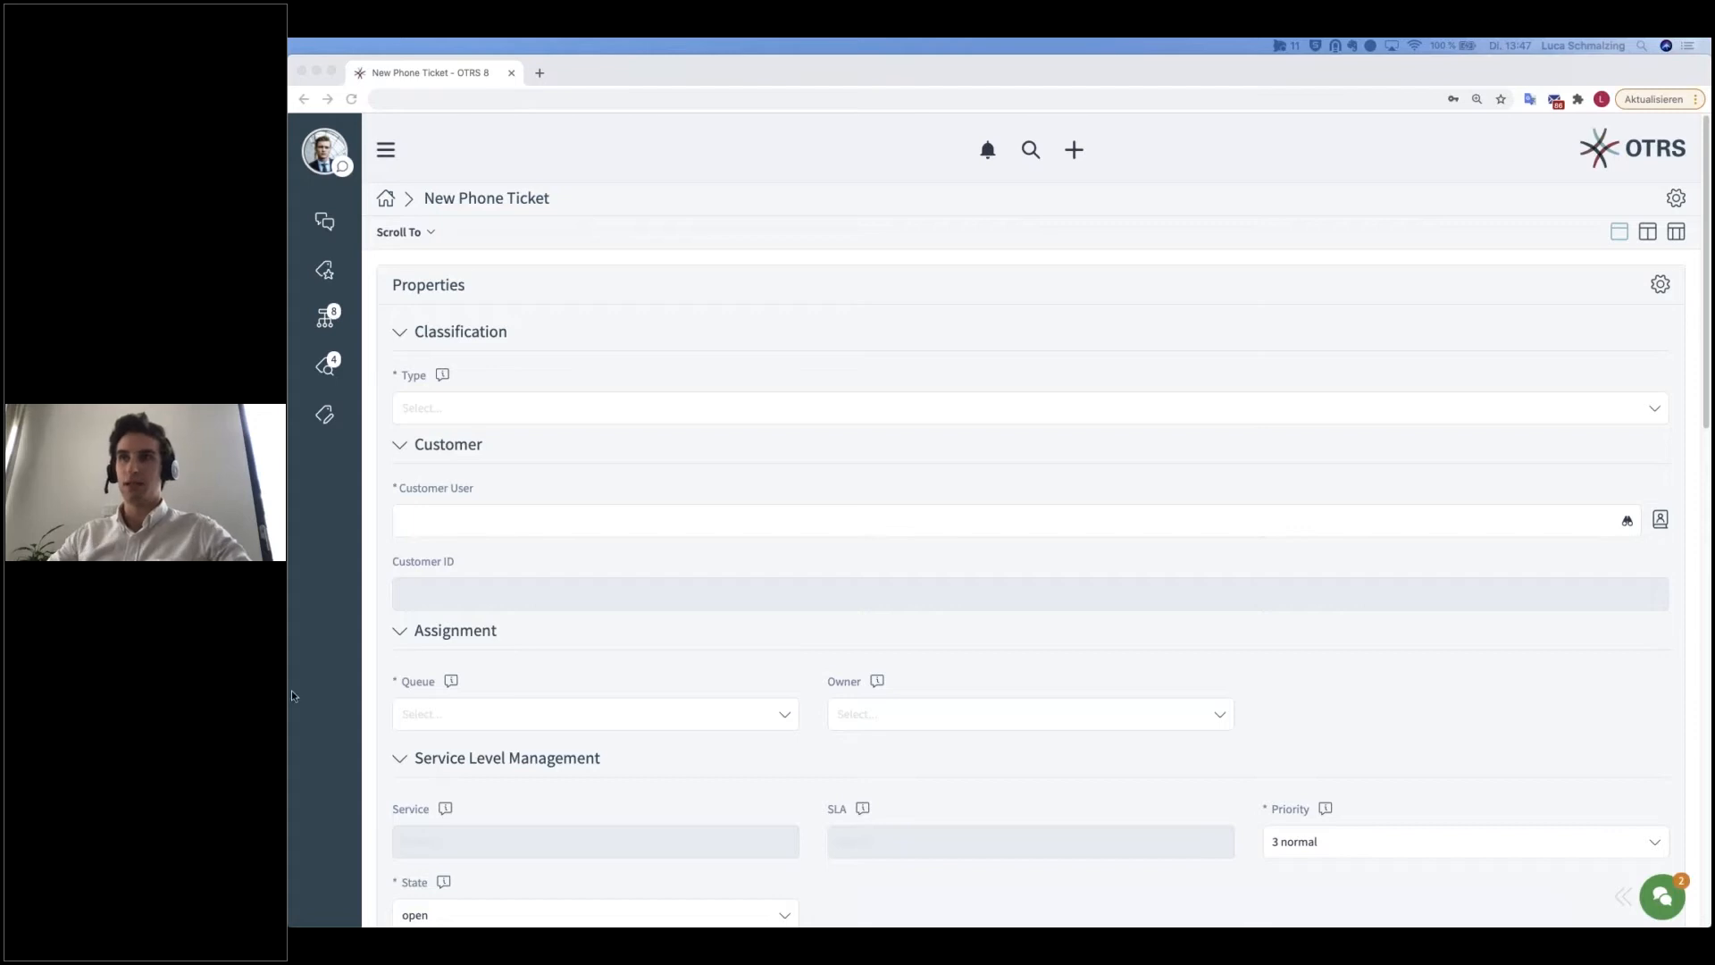
click(500, 411)
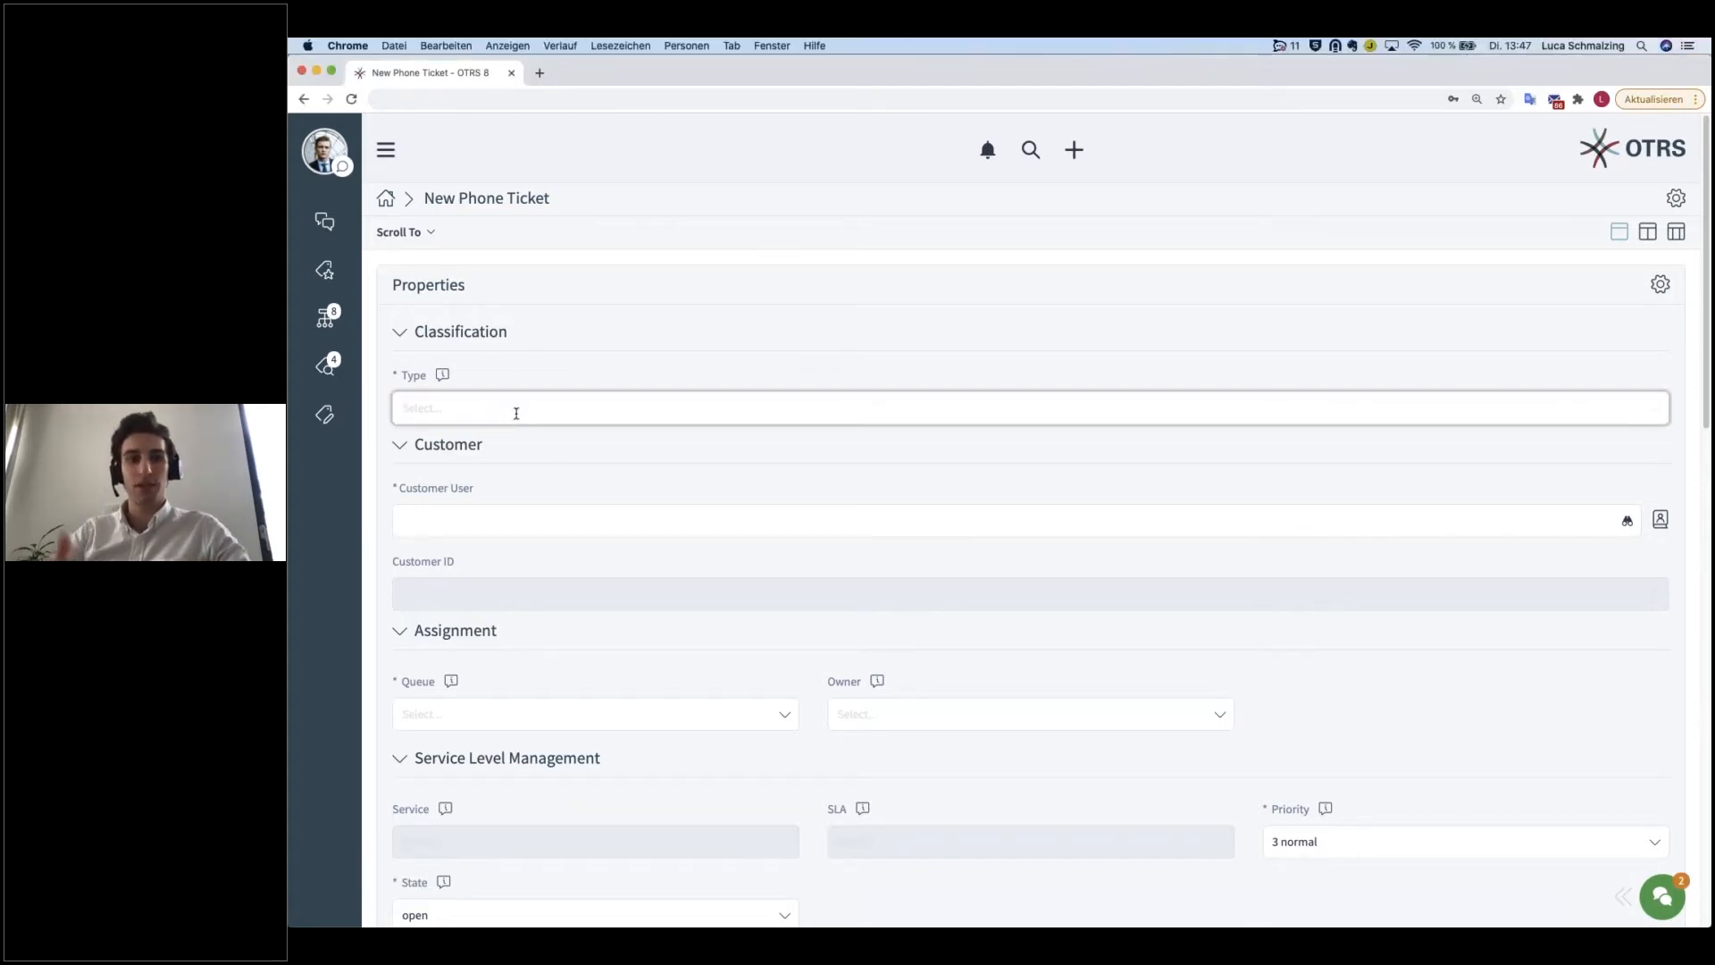
text(inci)
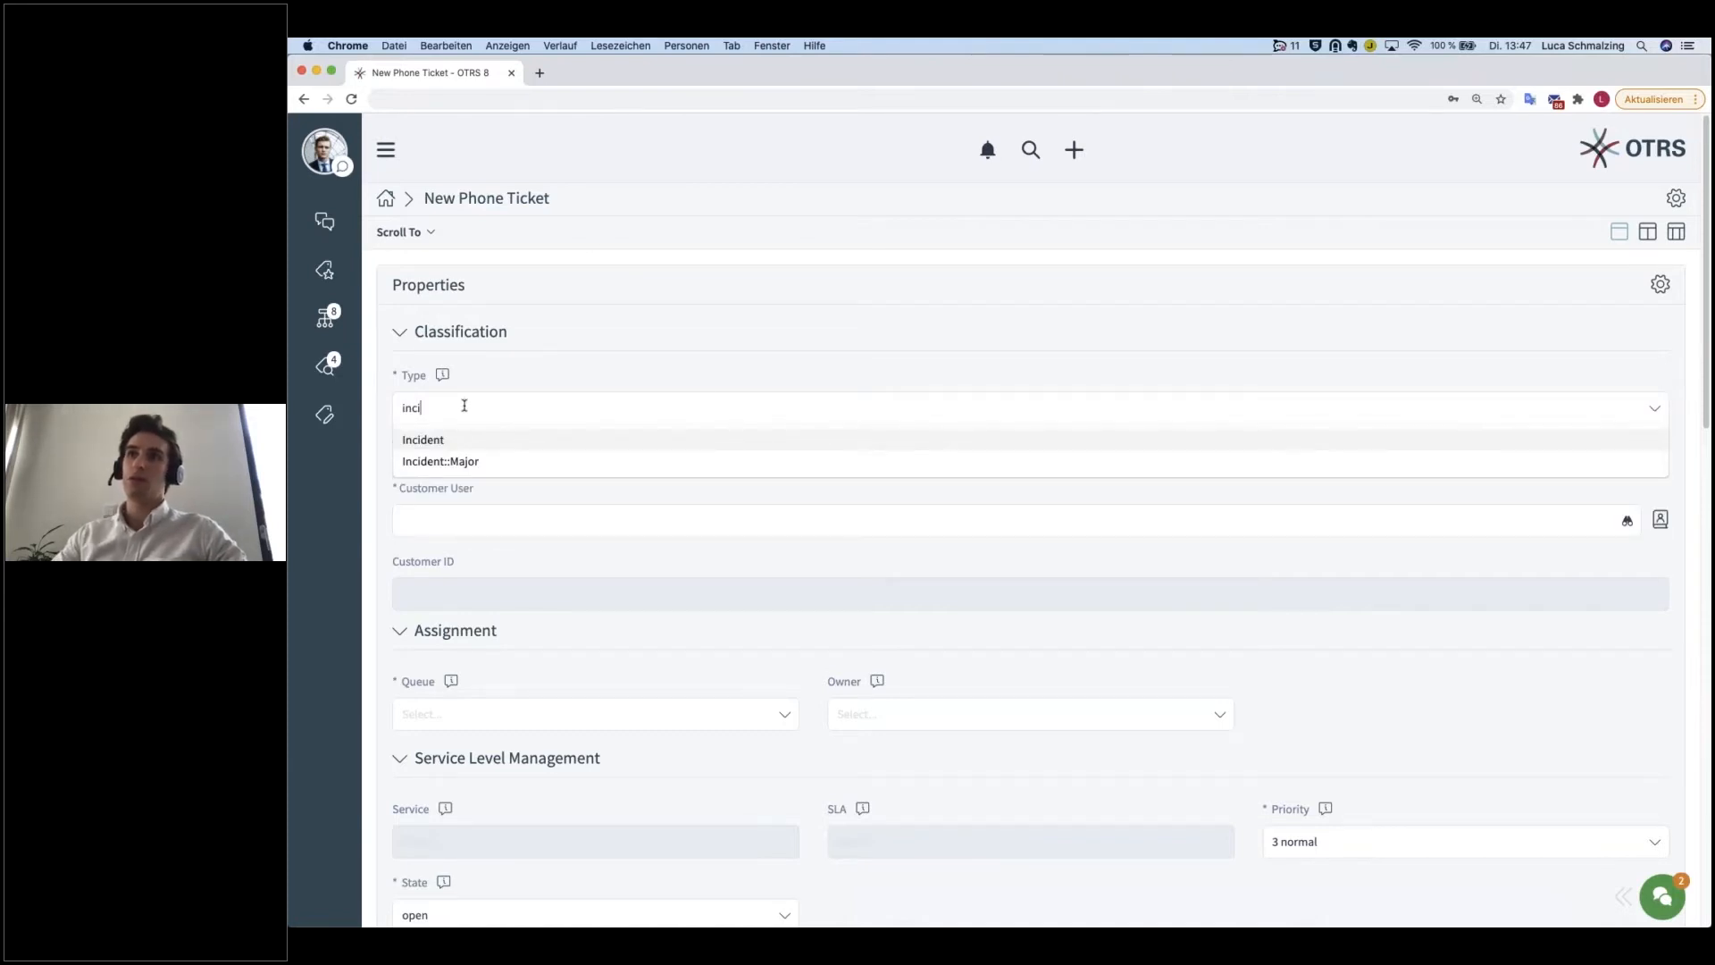
click(435, 445)
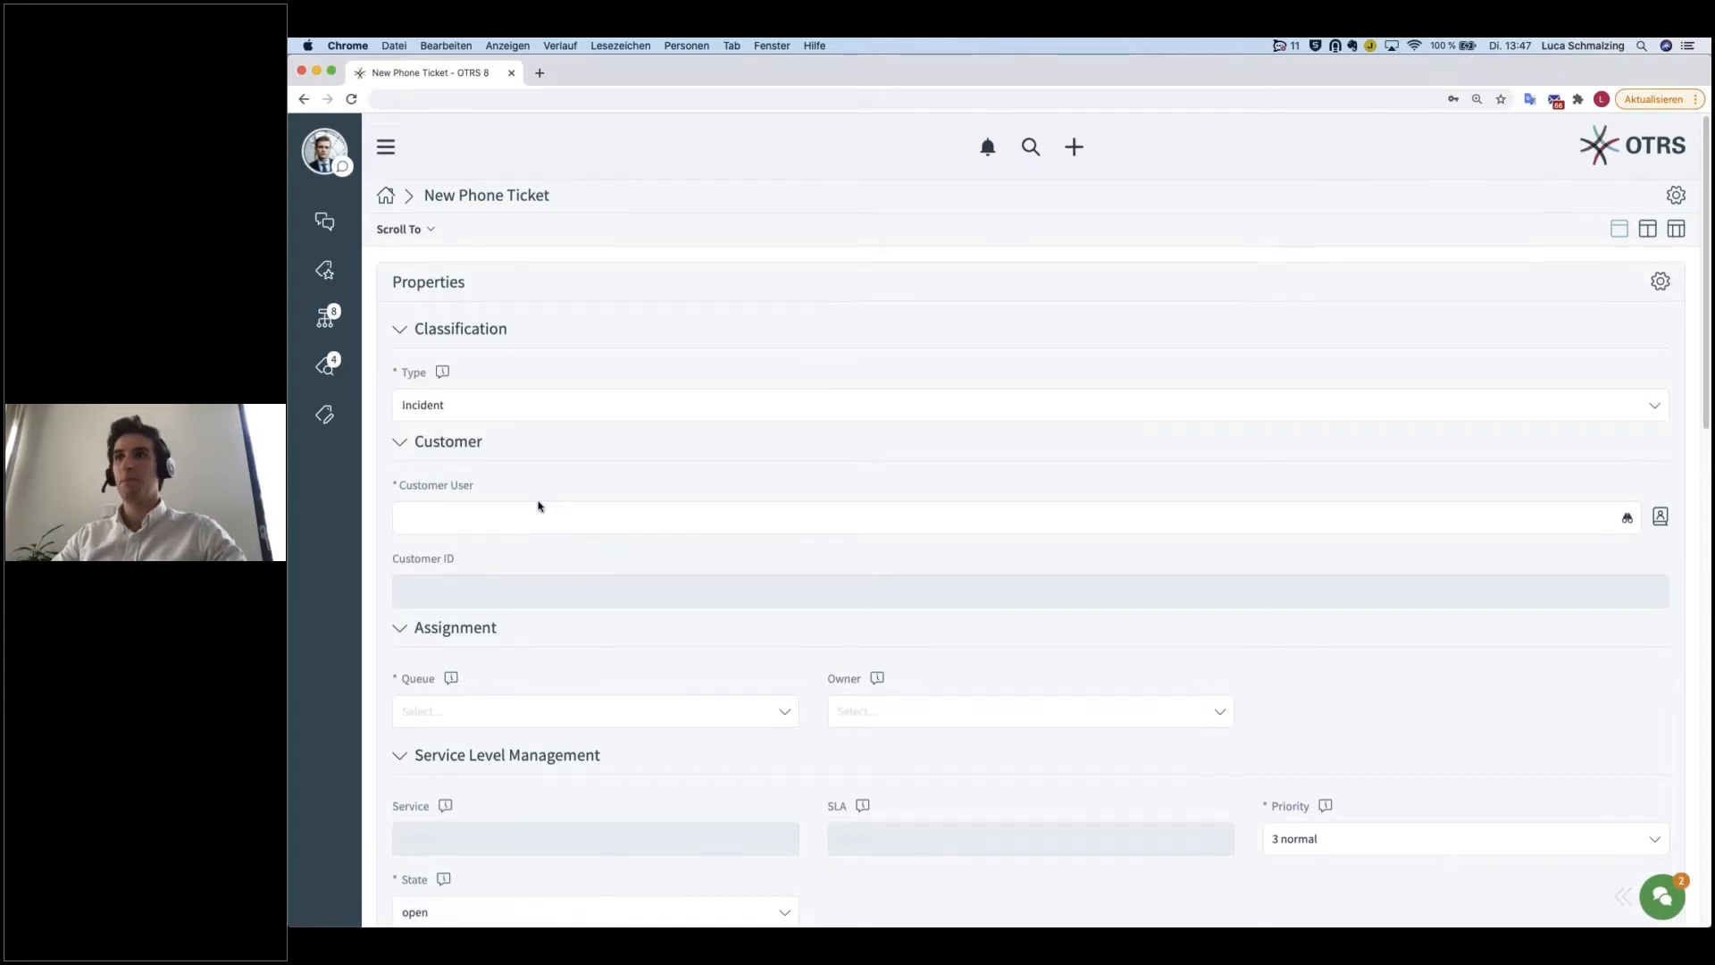
Step: Search for the calling customer by first name and set the matching contact as the ticket's customer user
click(505, 513)
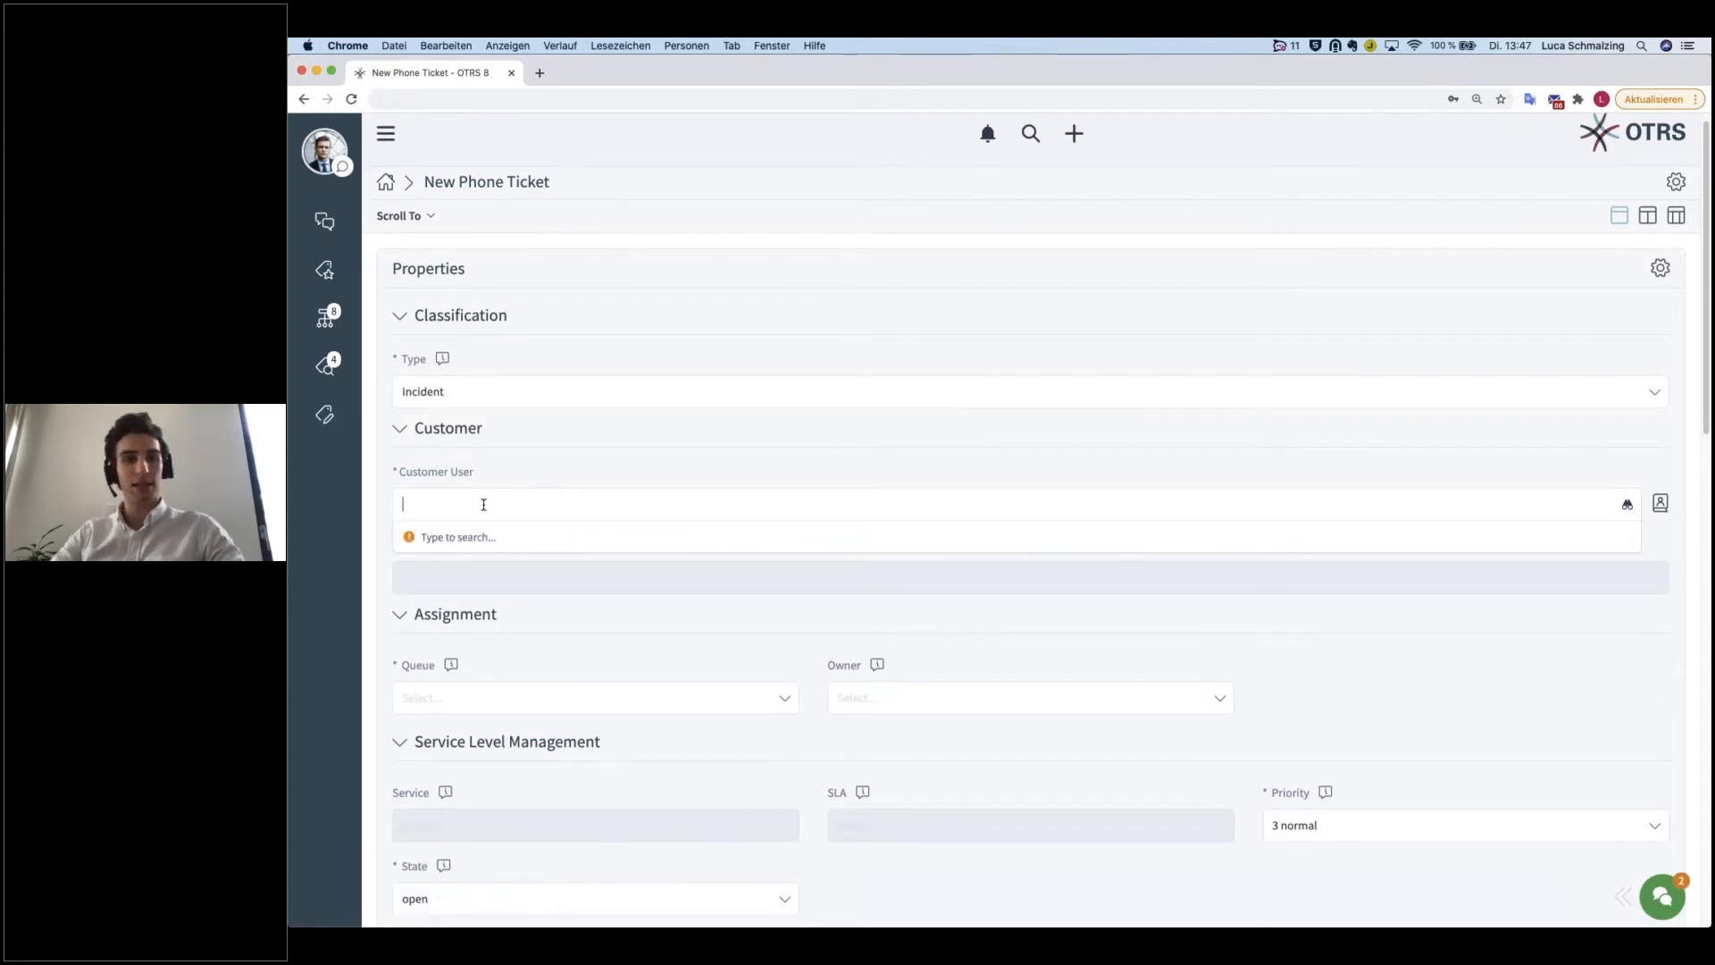
text(carl)
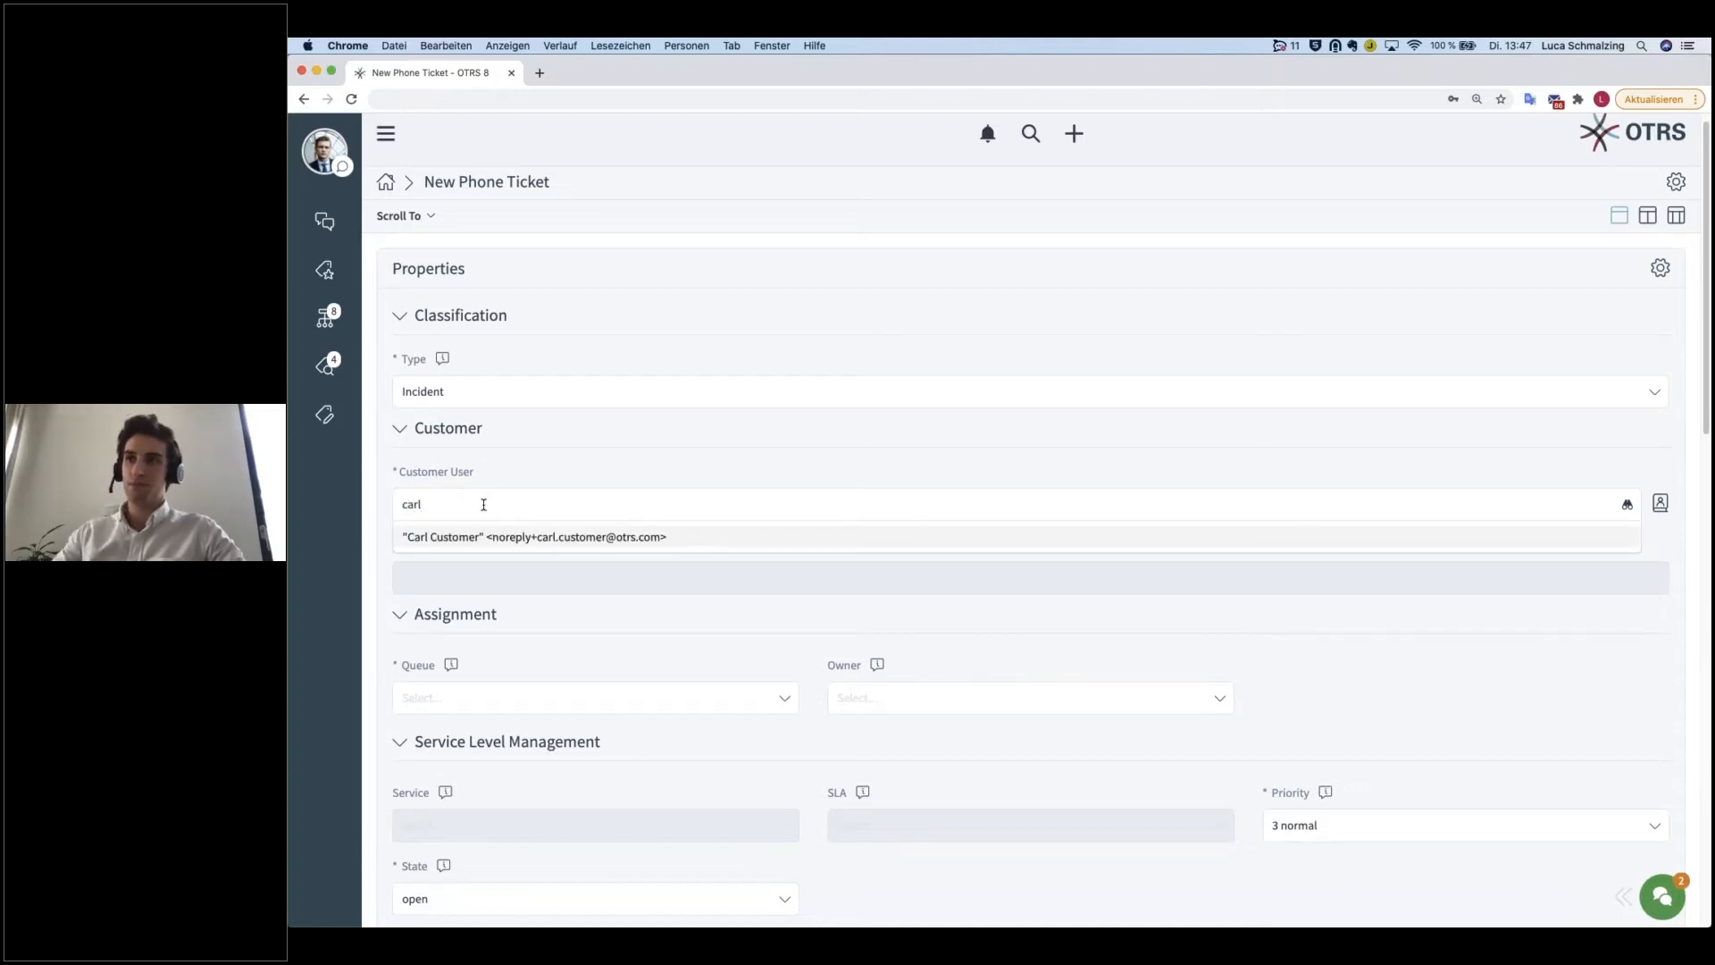
click(474, 539)
Step: Assign the ticket to the IT Service Desk queue and choose the manager agent as its owner
scroll(532, 629, down, 1)
scroll(516, 626, down, 1)
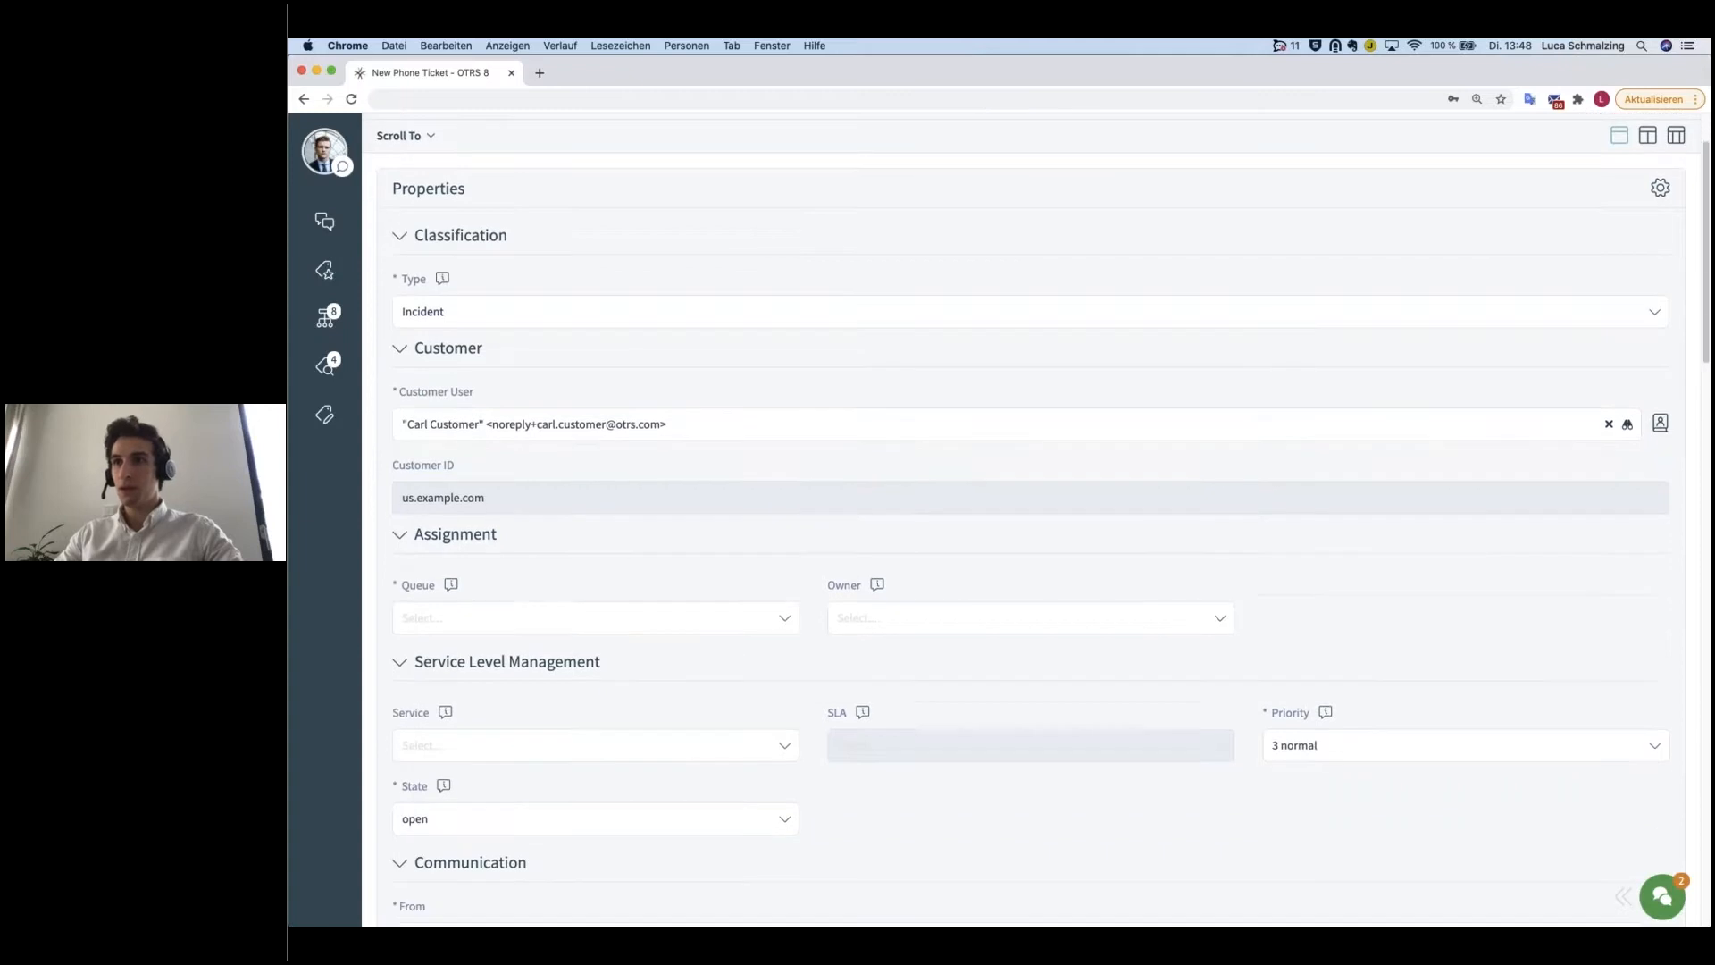
click(516, 597)
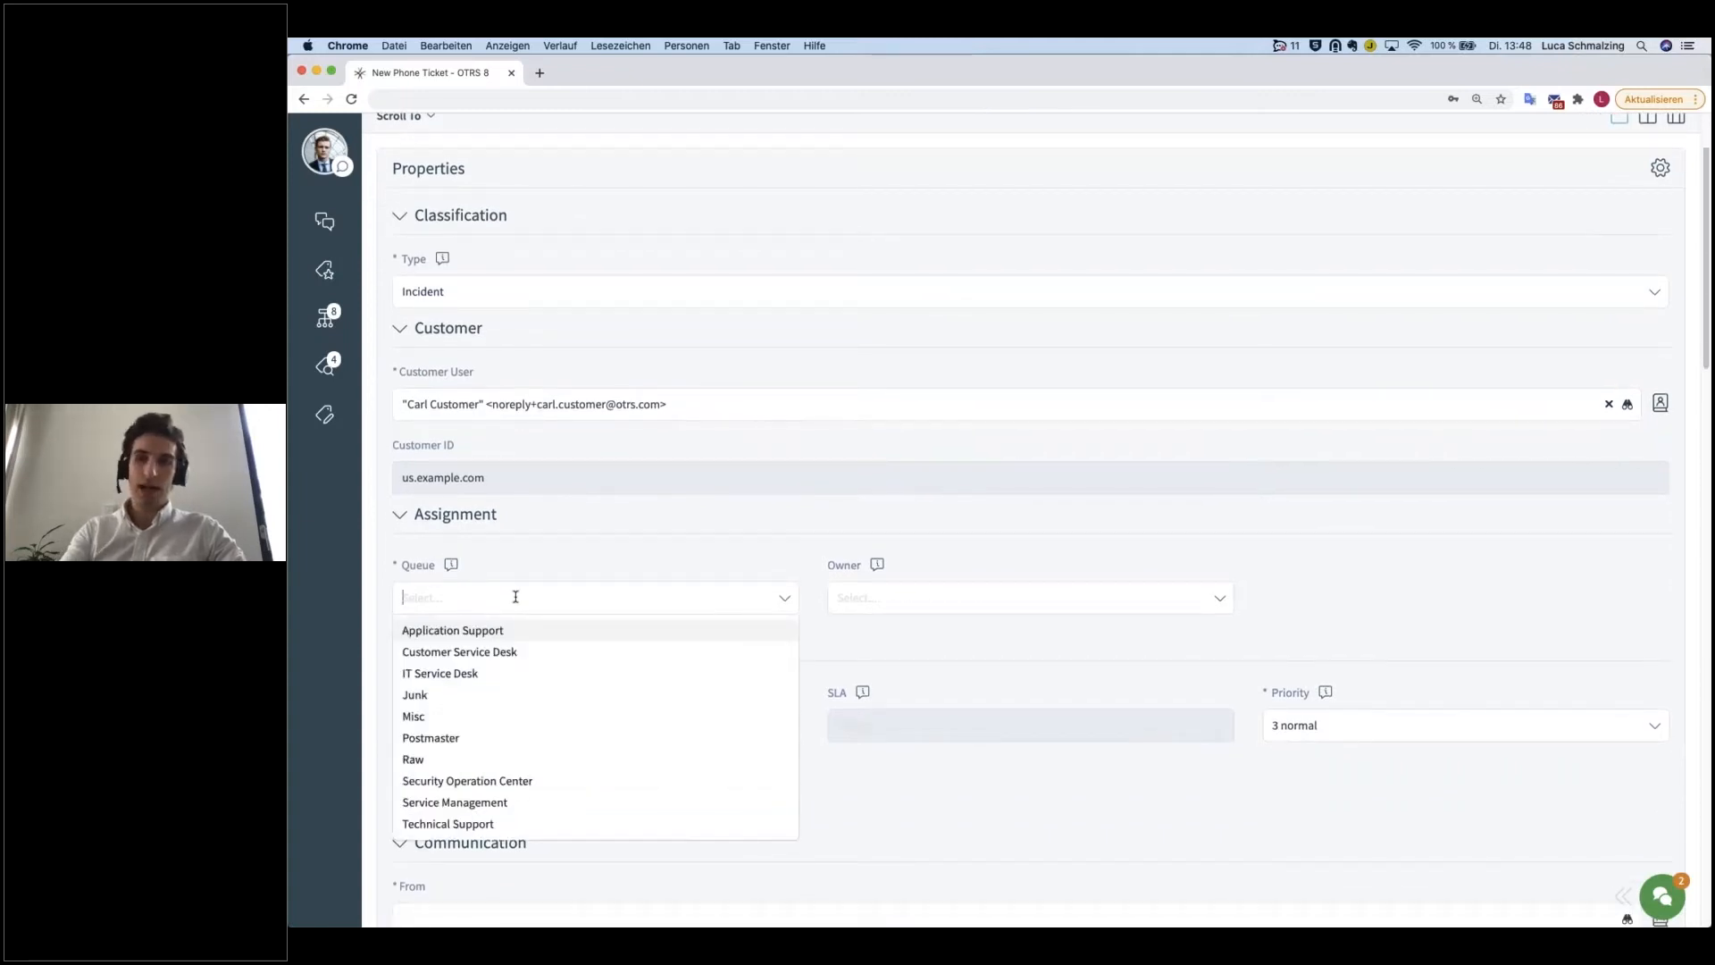
text(it serv)
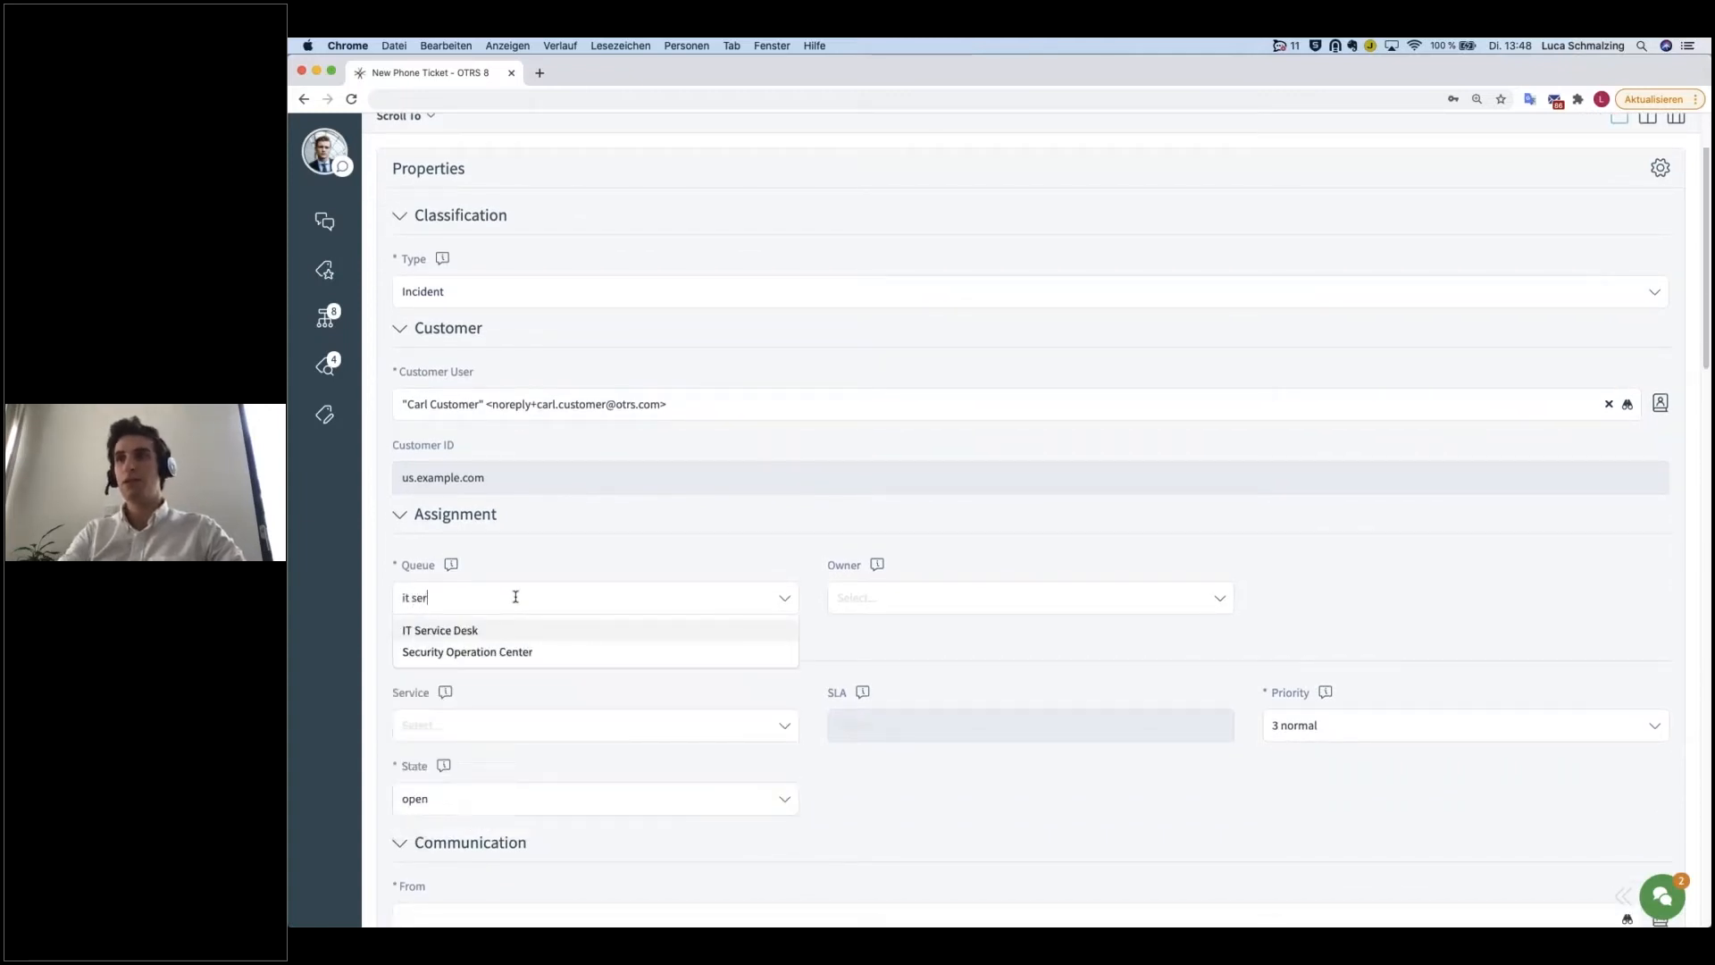
click(539, 634)
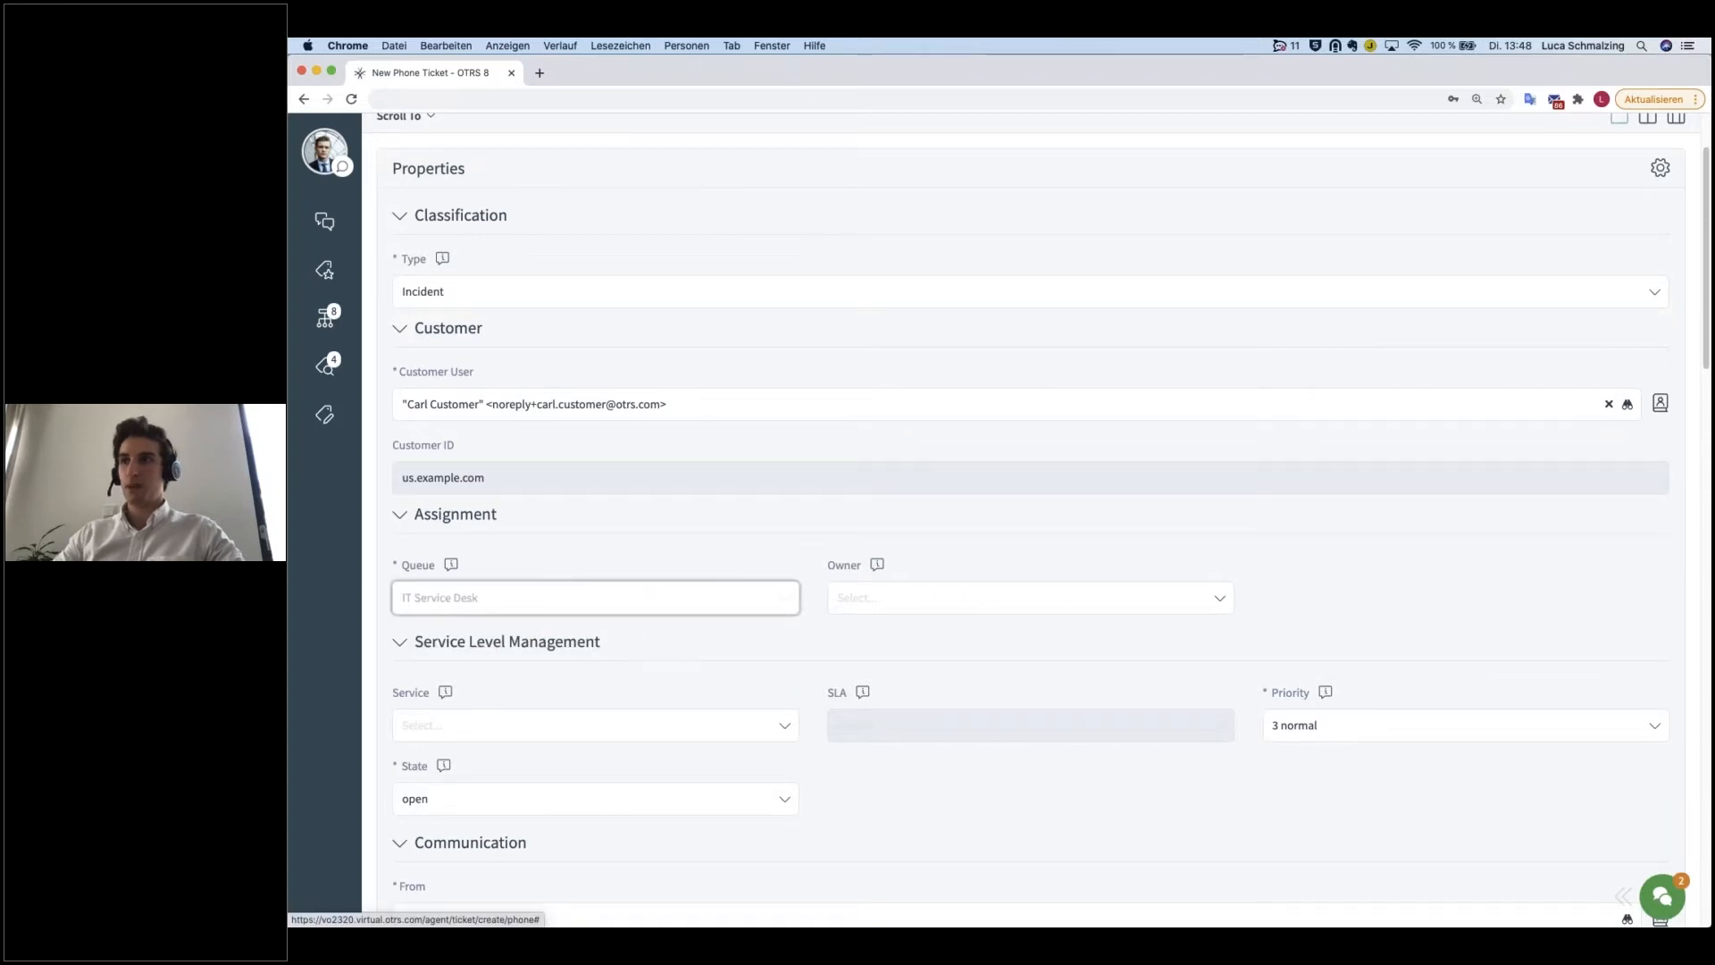
click(910, 597)
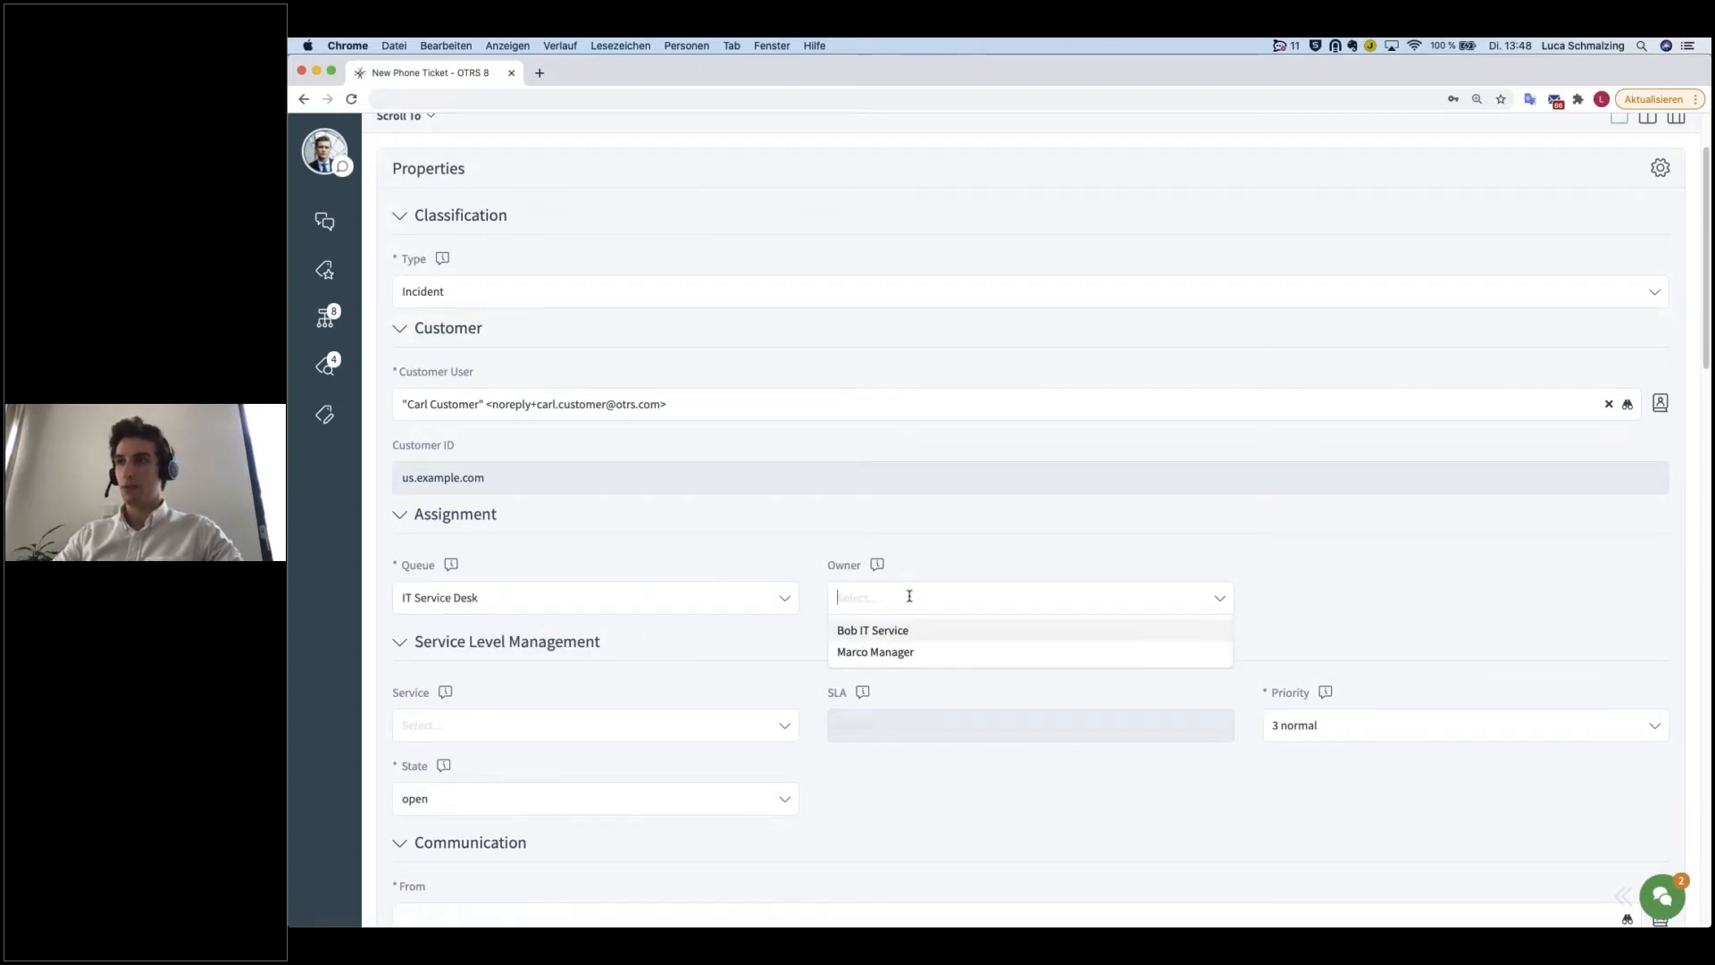
click(867, 652)
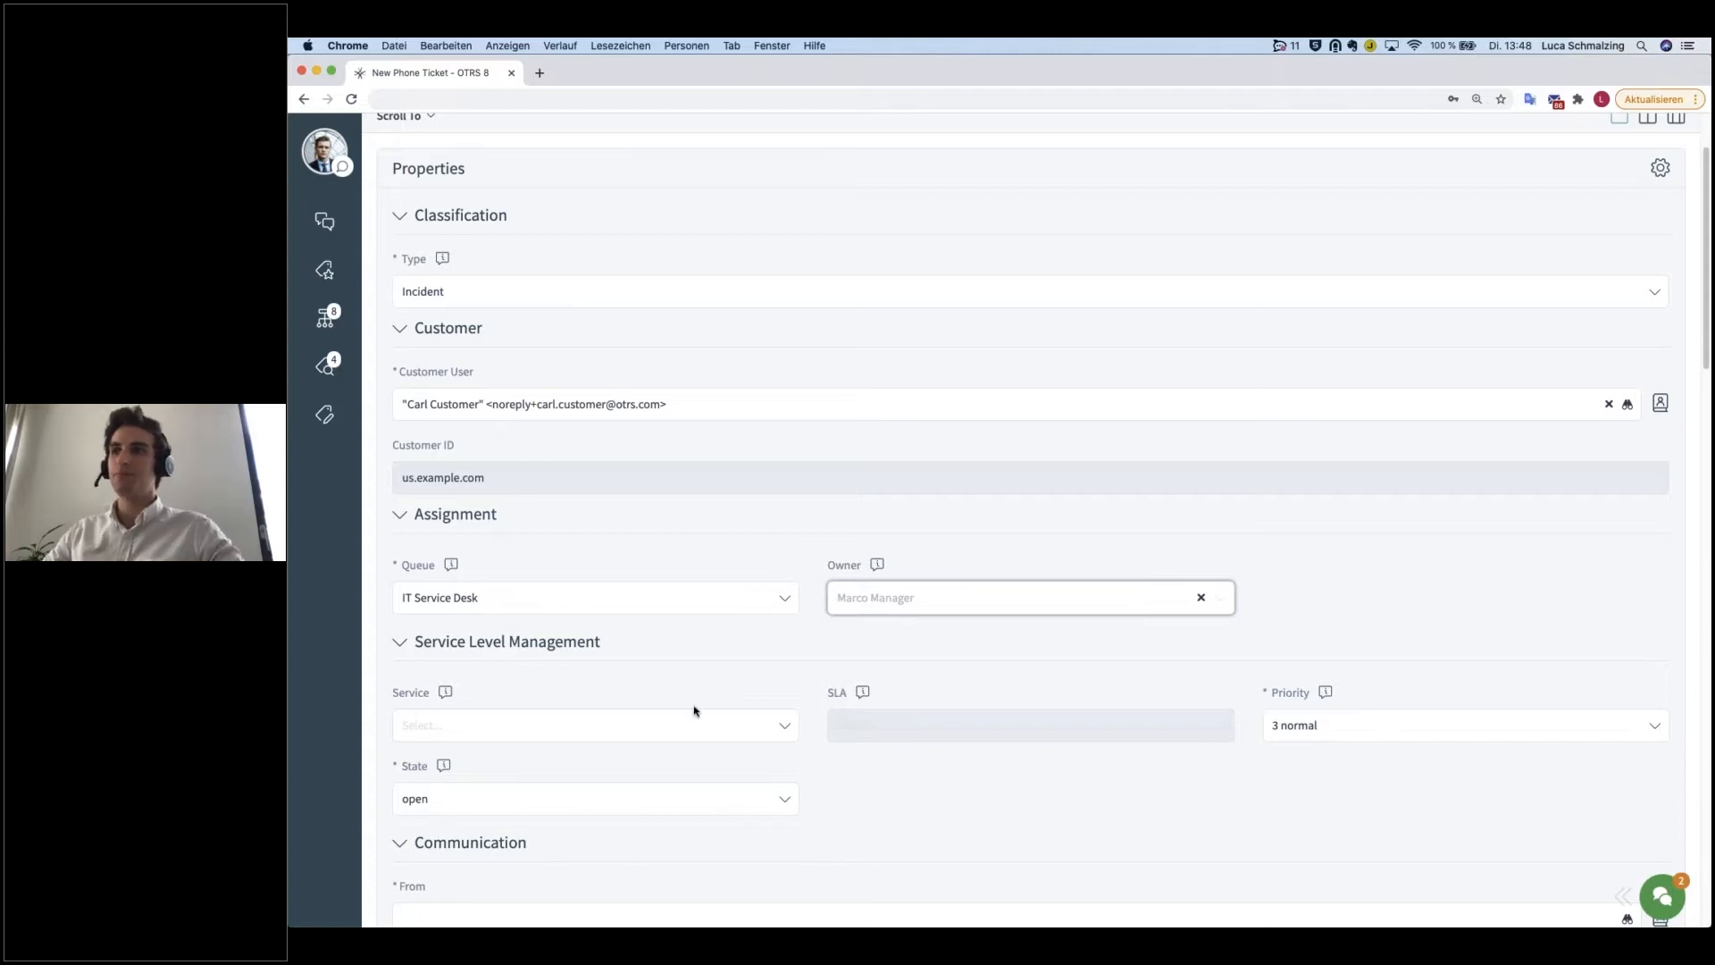
Step: Set the ticket's service to User Management in the service level section
scroll(693, 709, down, 3)
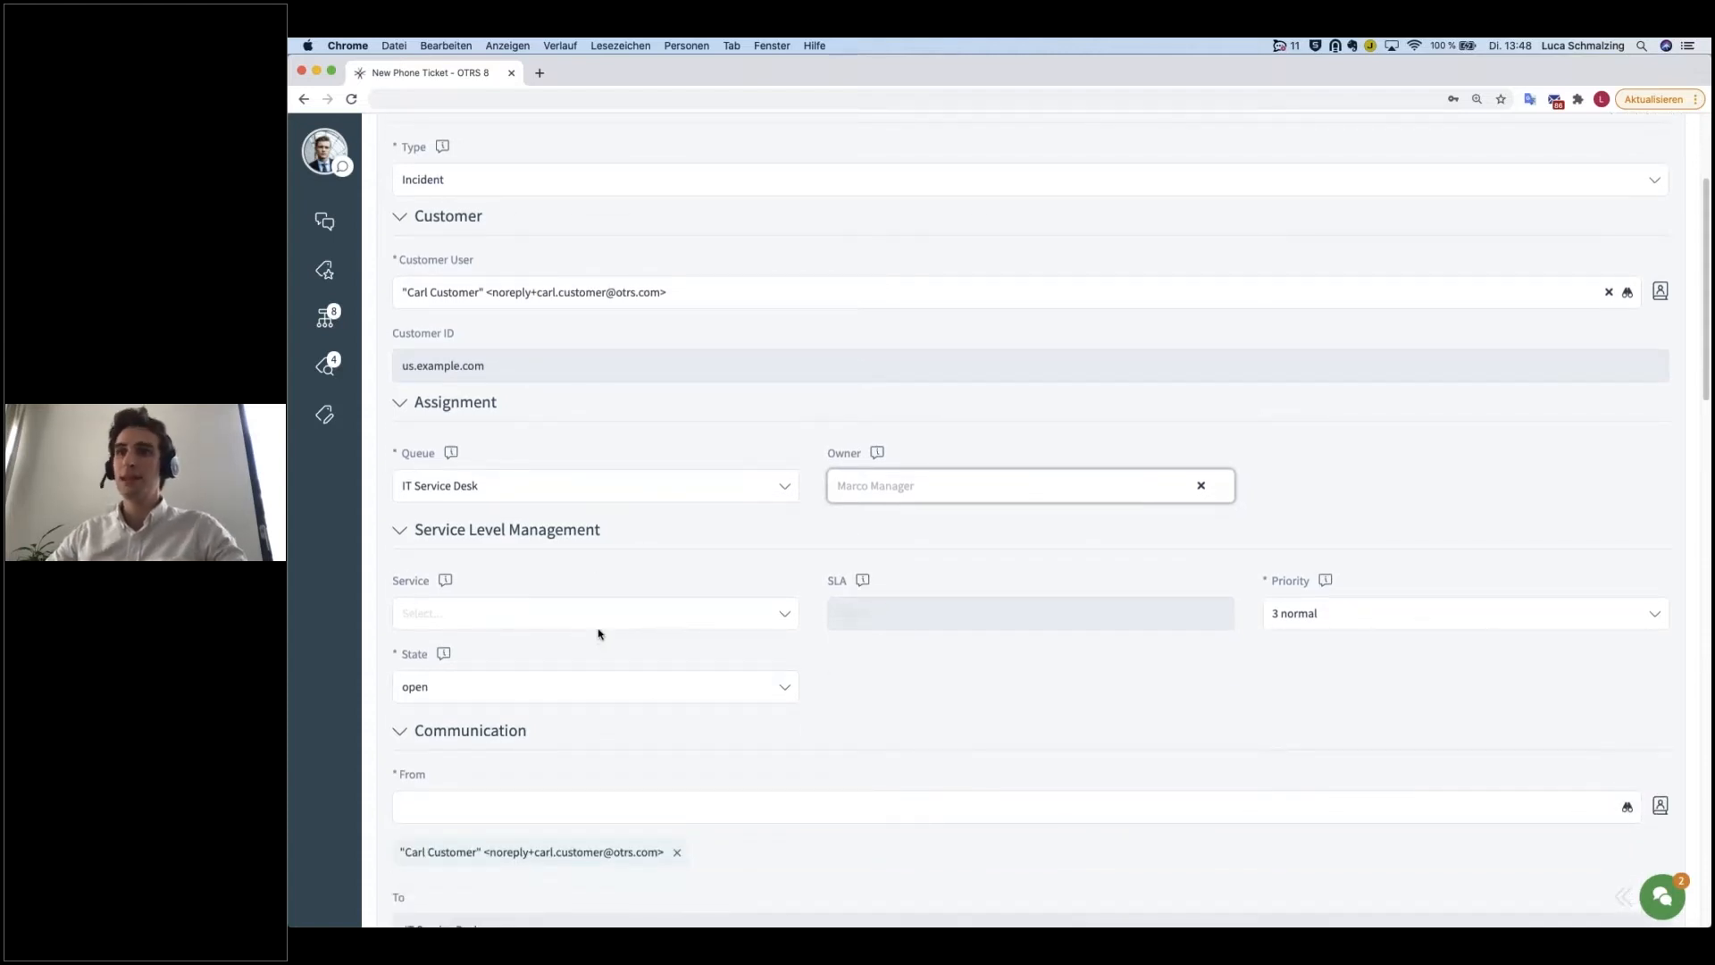
click(597, 613)
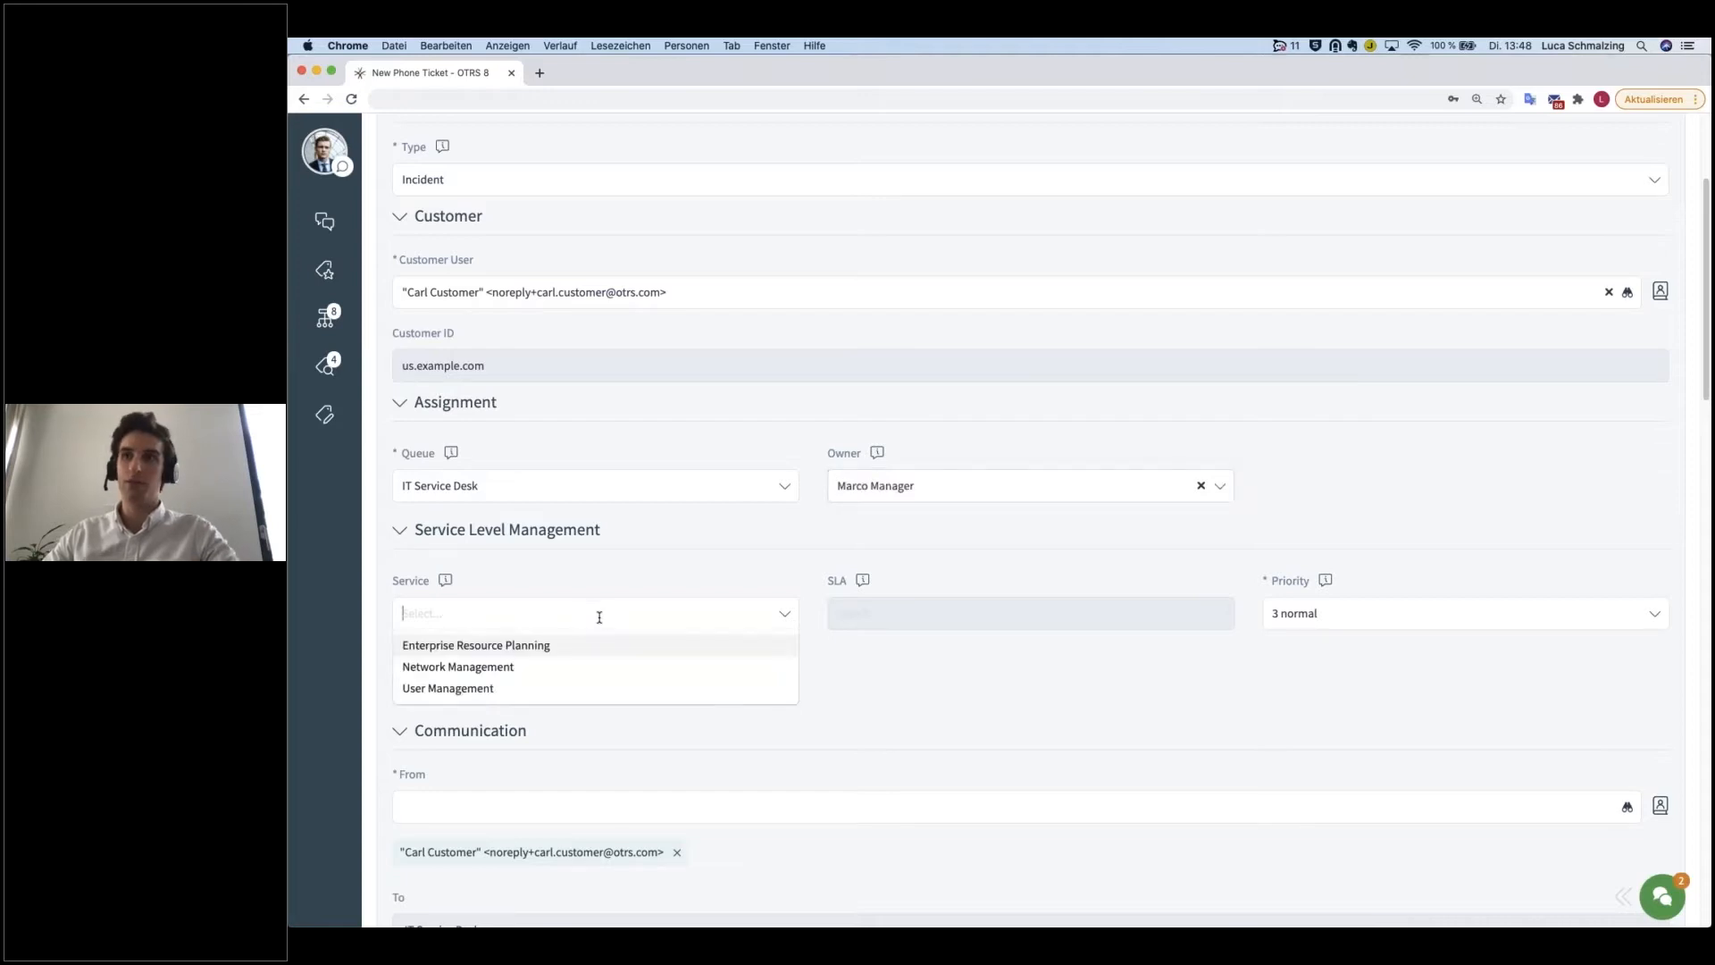
click(482, 690)
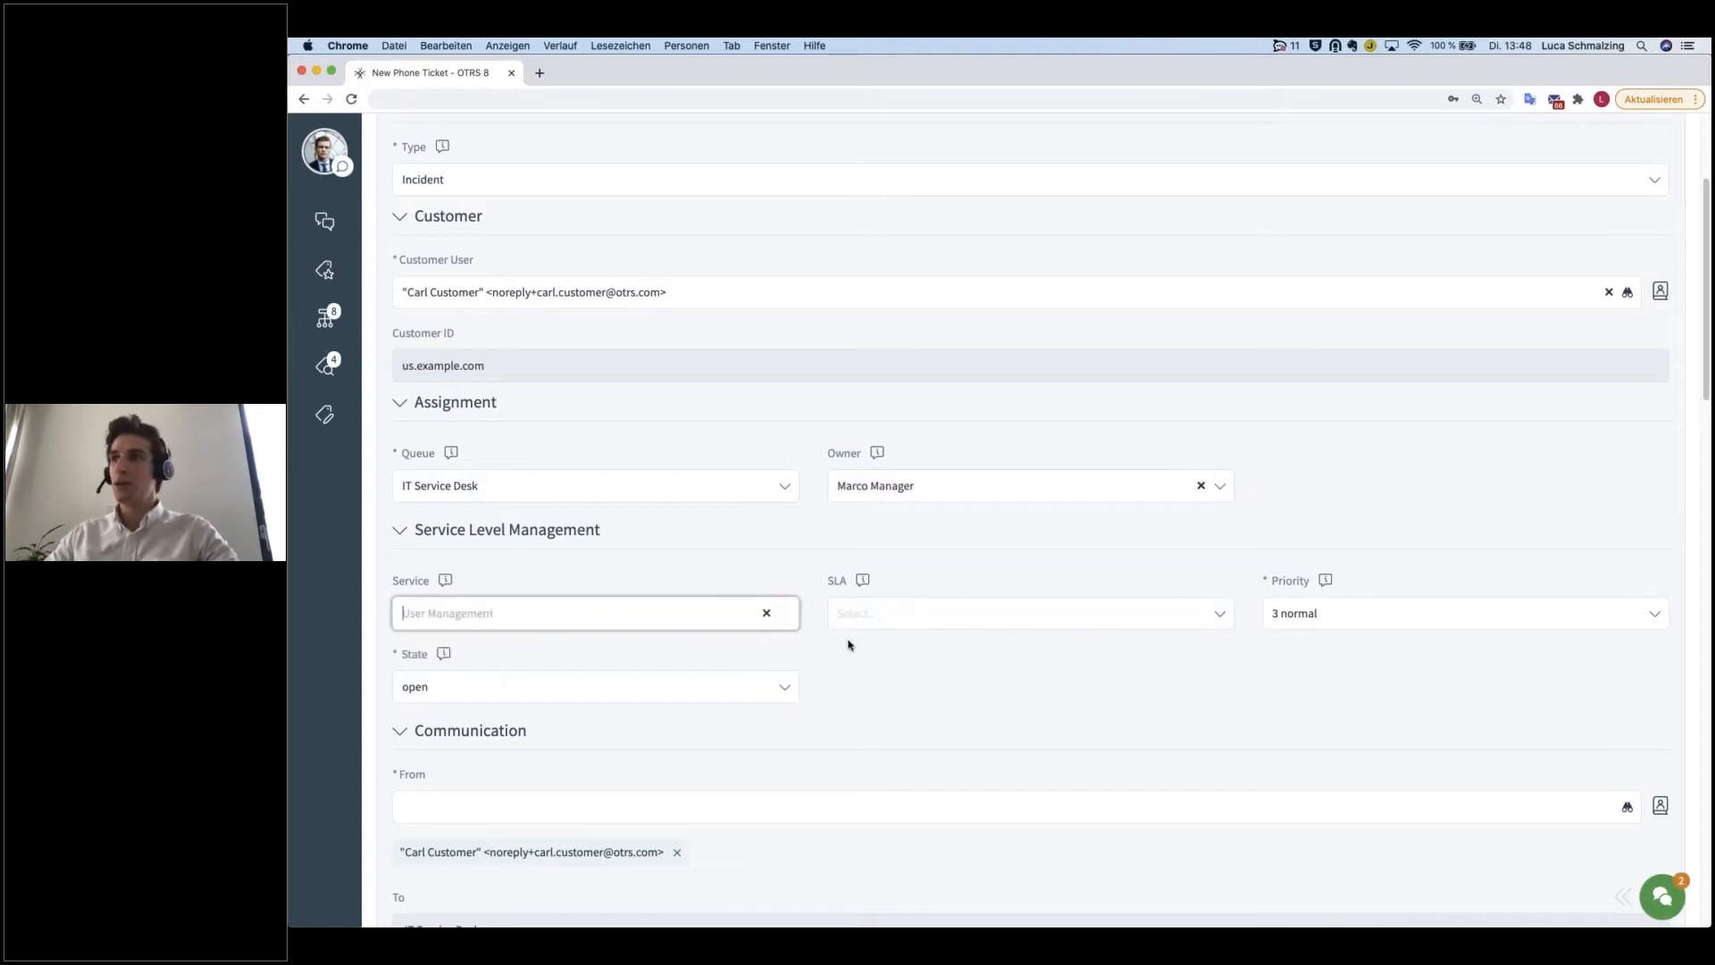
Step: Review the available priority levels and ticket states without changing either selection
scroll(849, 643, down, 1)
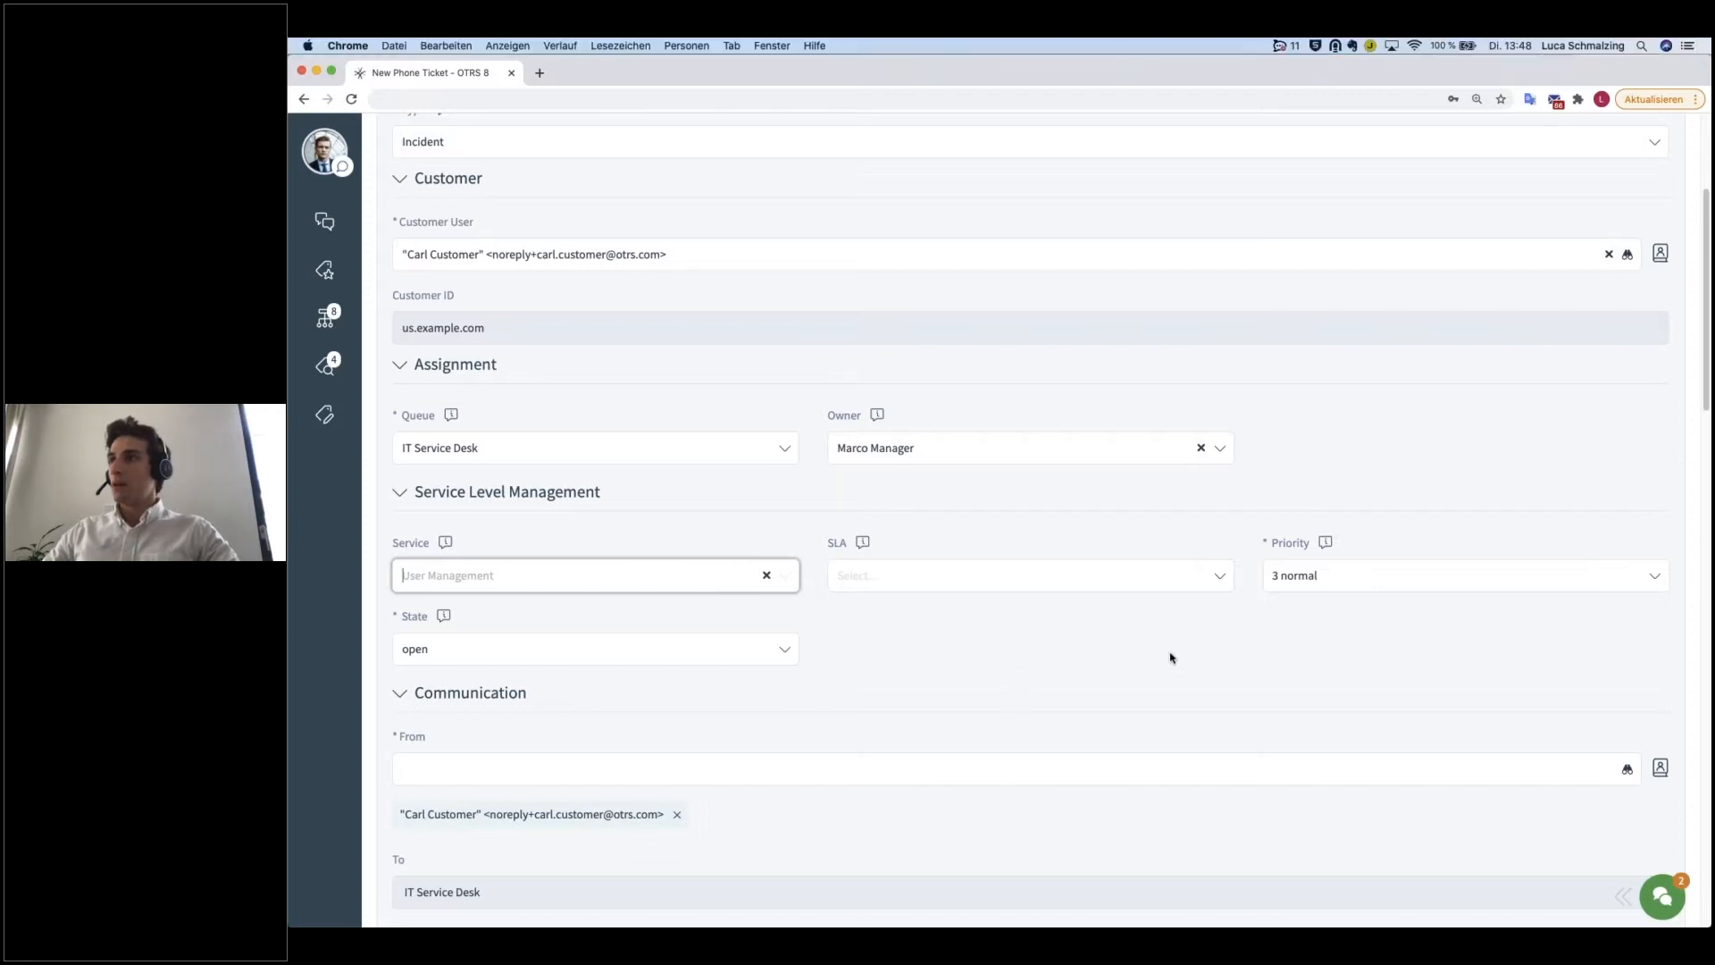
scroll(786, 651, down, 5)
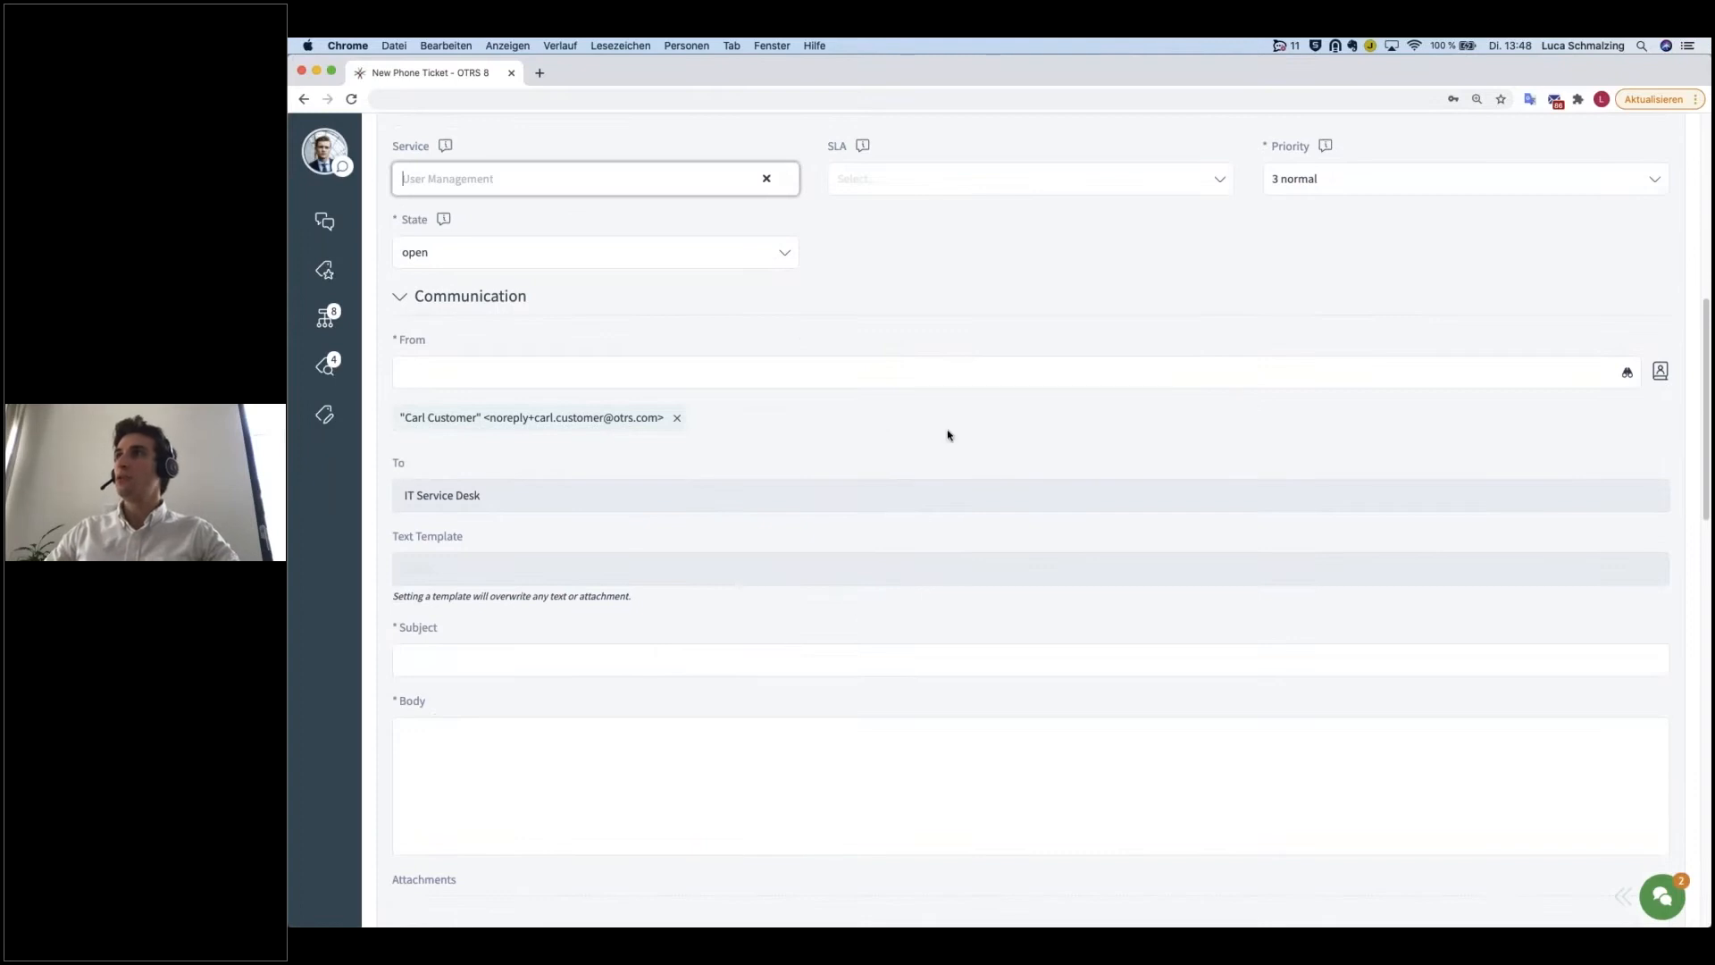
click(1366, 181)
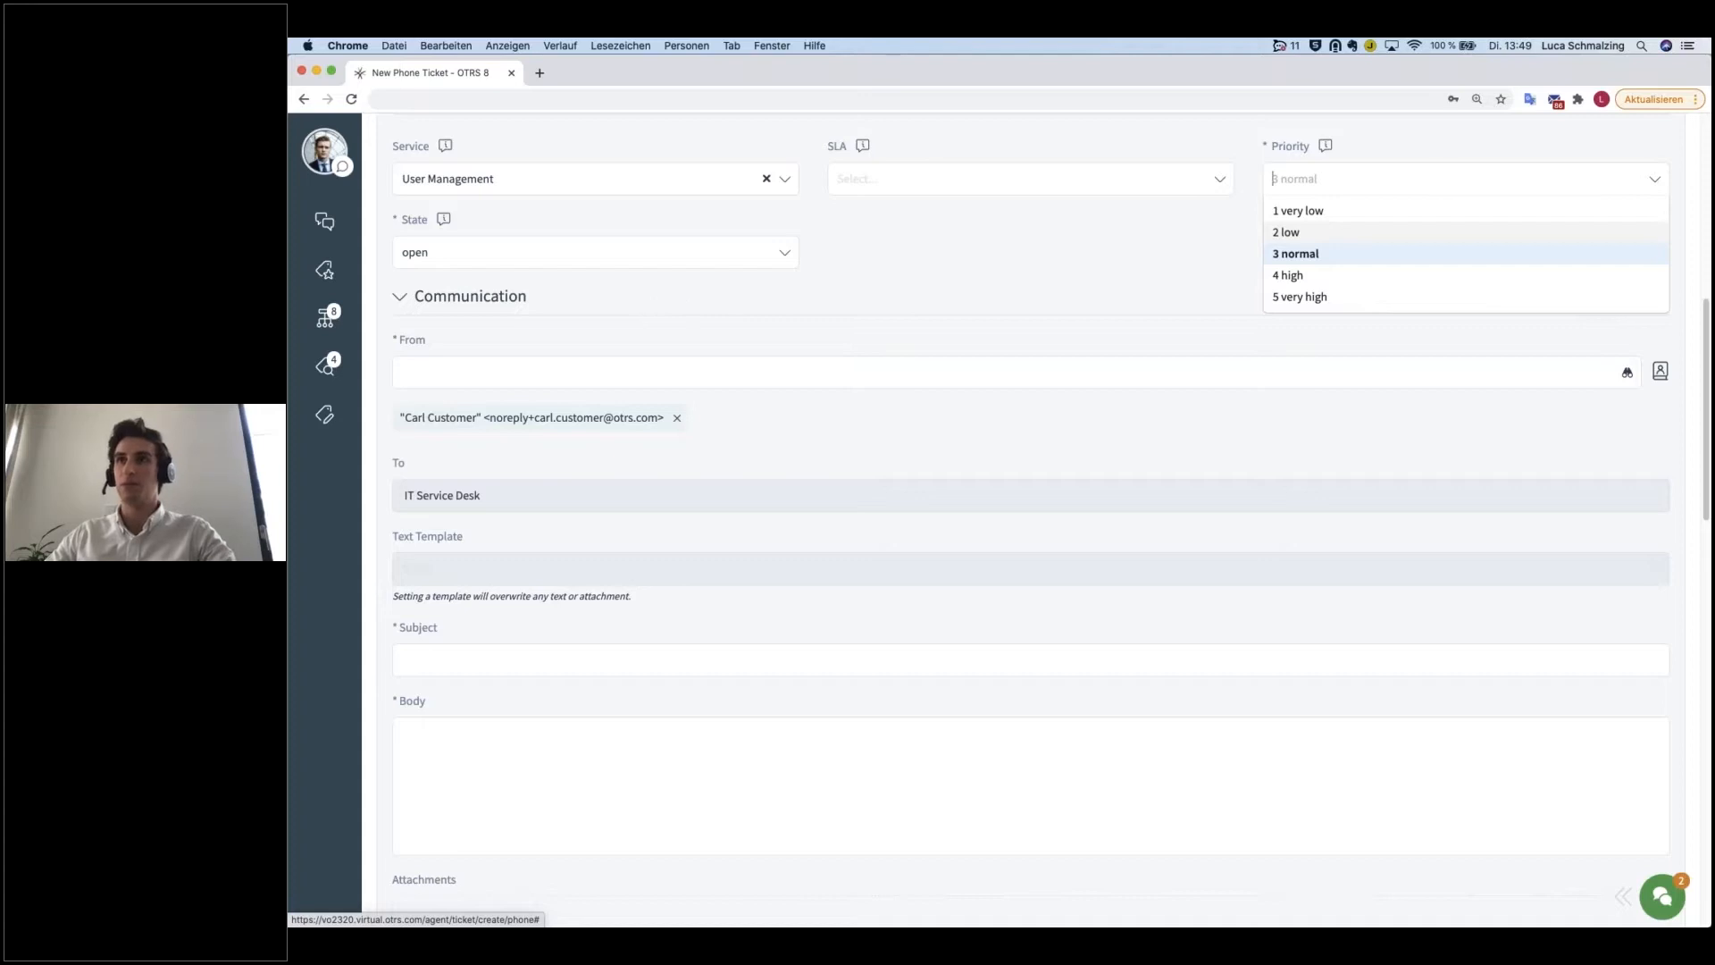
click(514, 255)
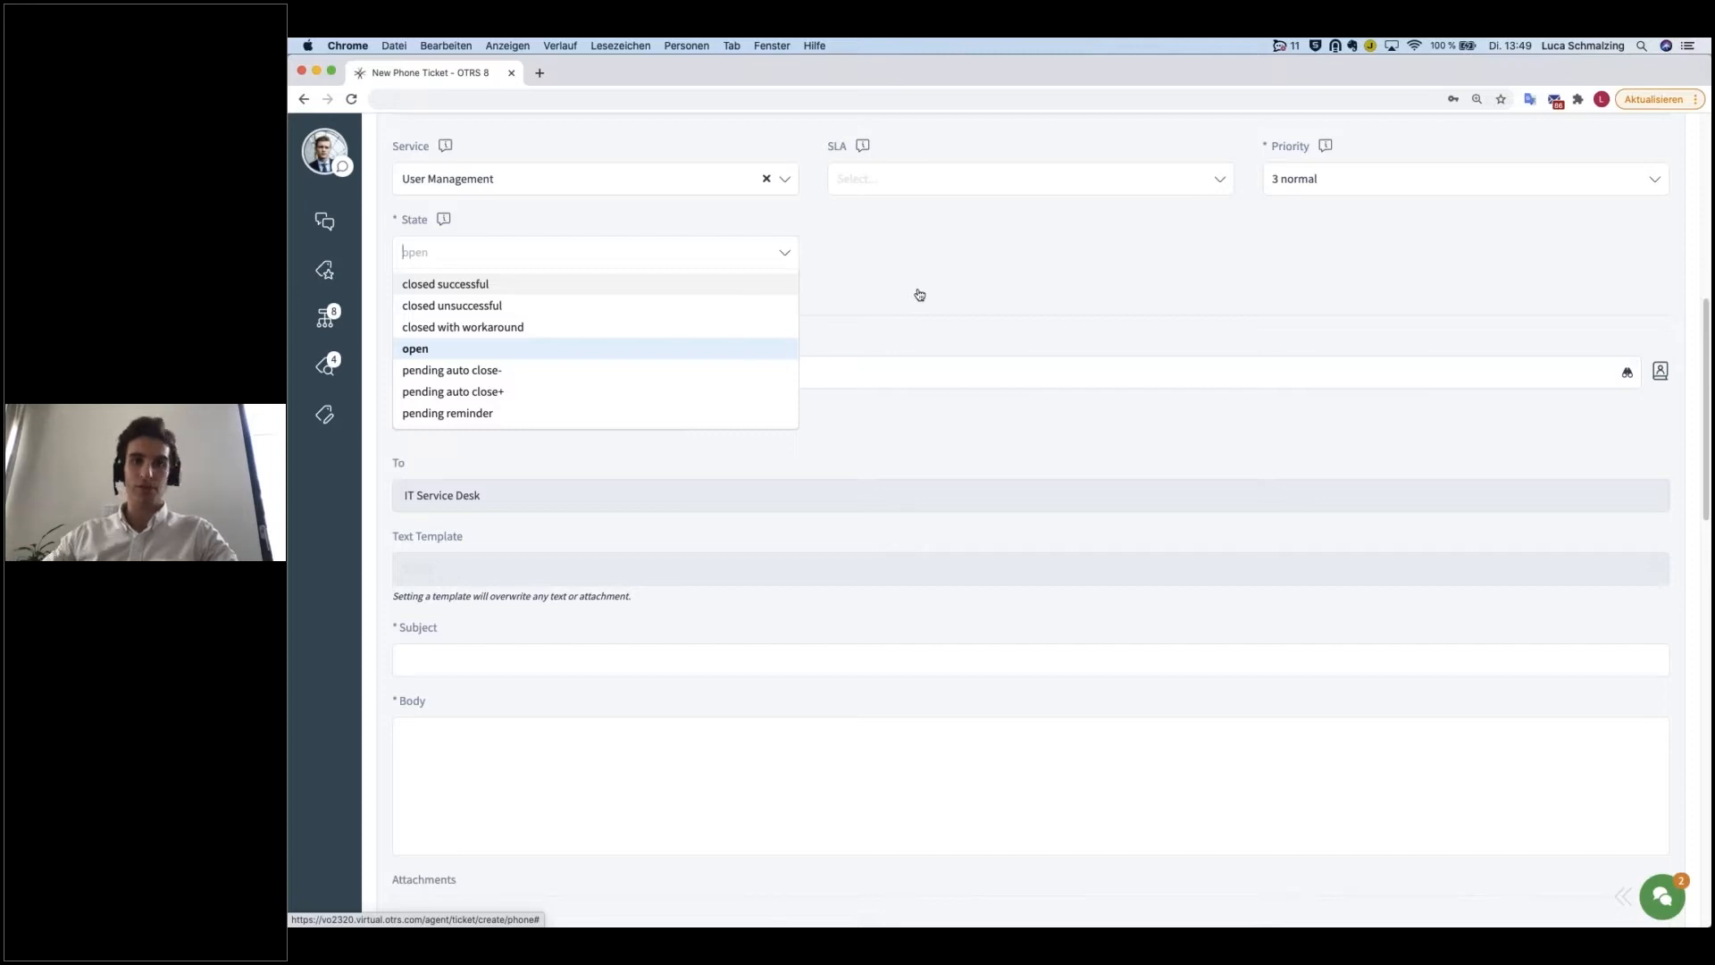
click(857, 329)
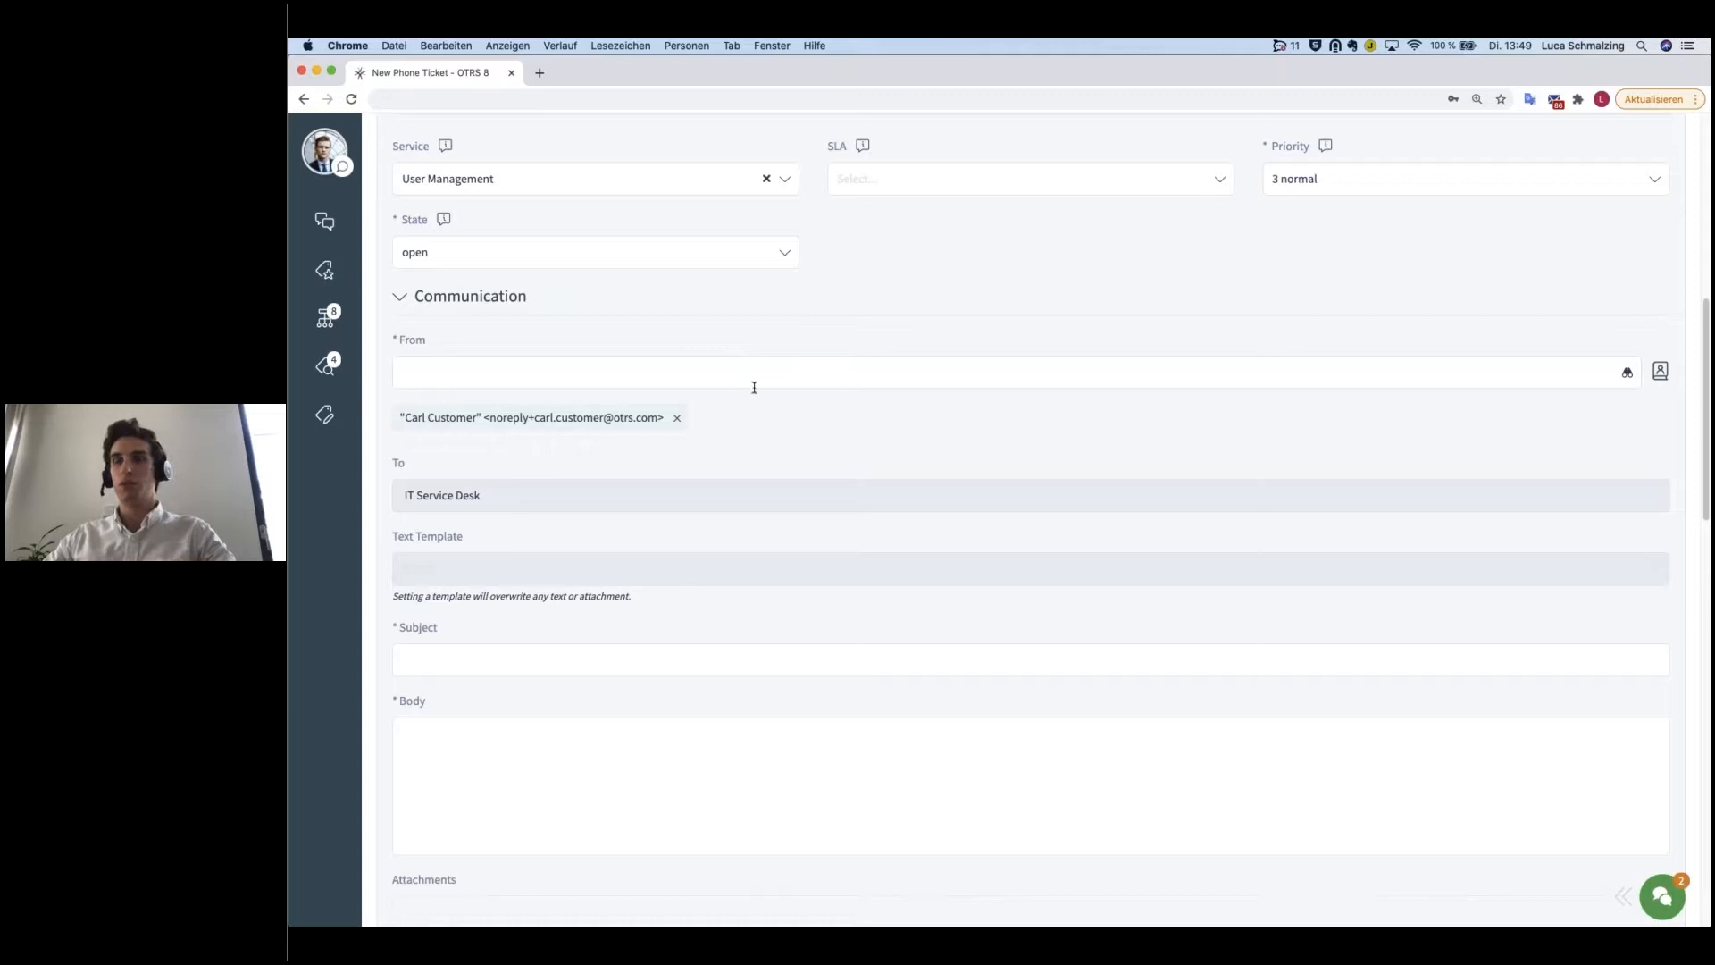
Step: Enter "Printer Issues" as the subject of the phone ticket
scroll(754, 387, down, 1)
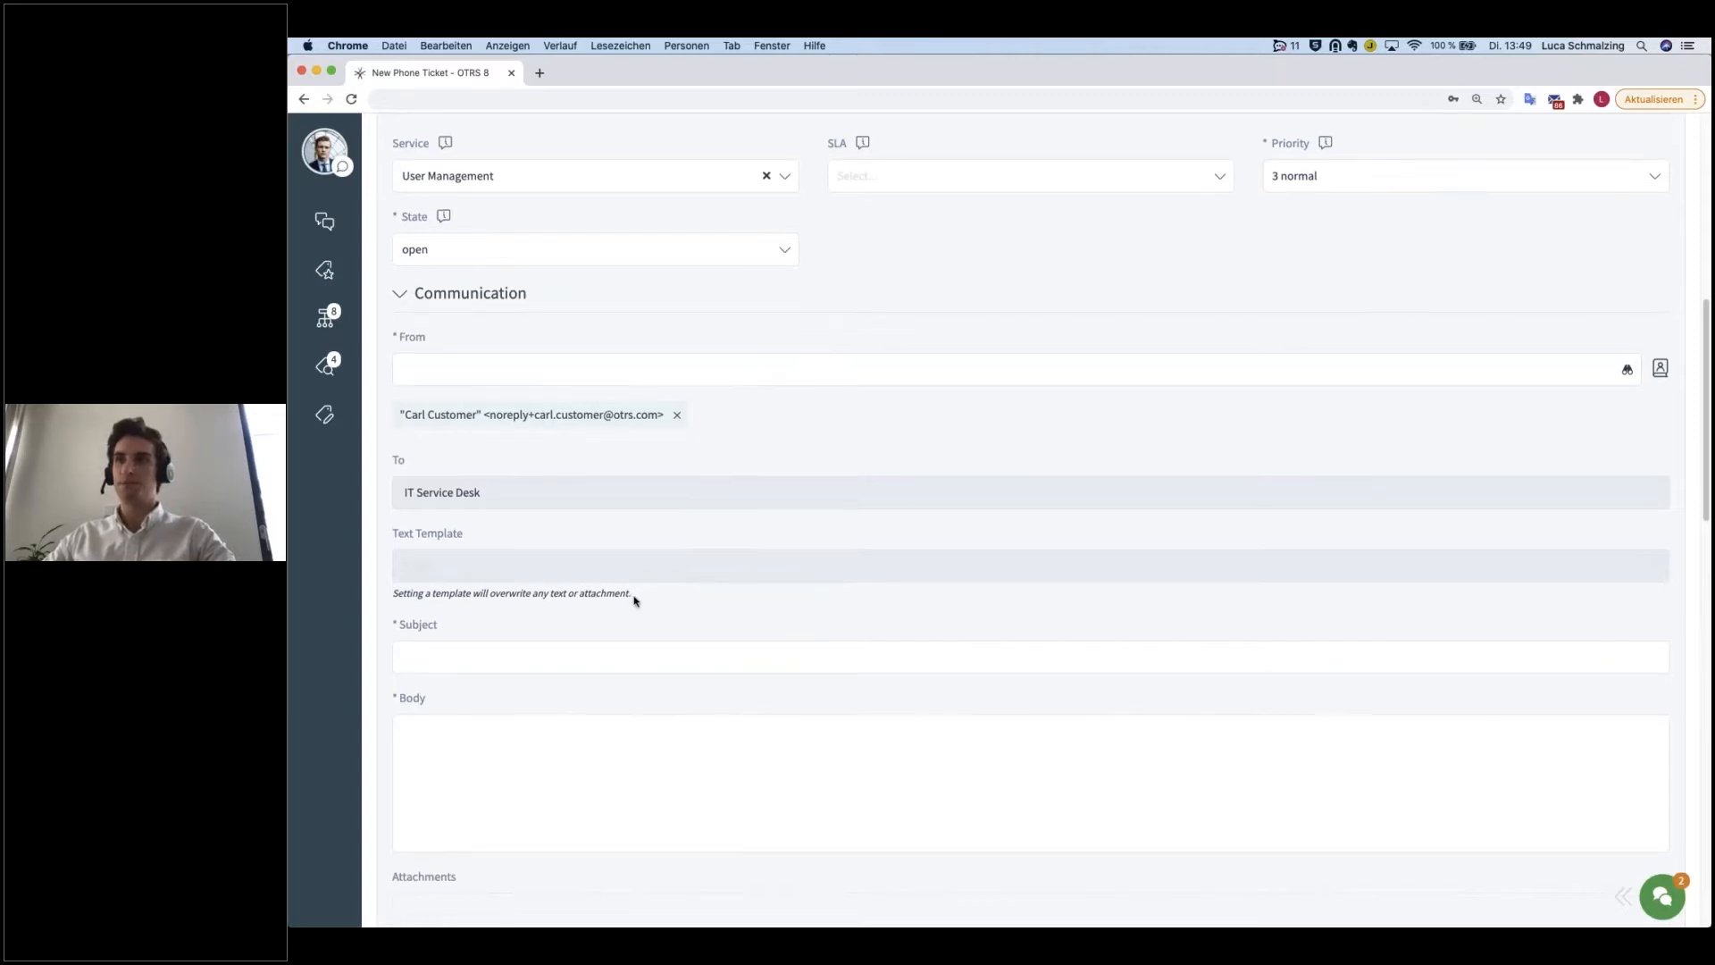
scroll(414, 665, down, 3)
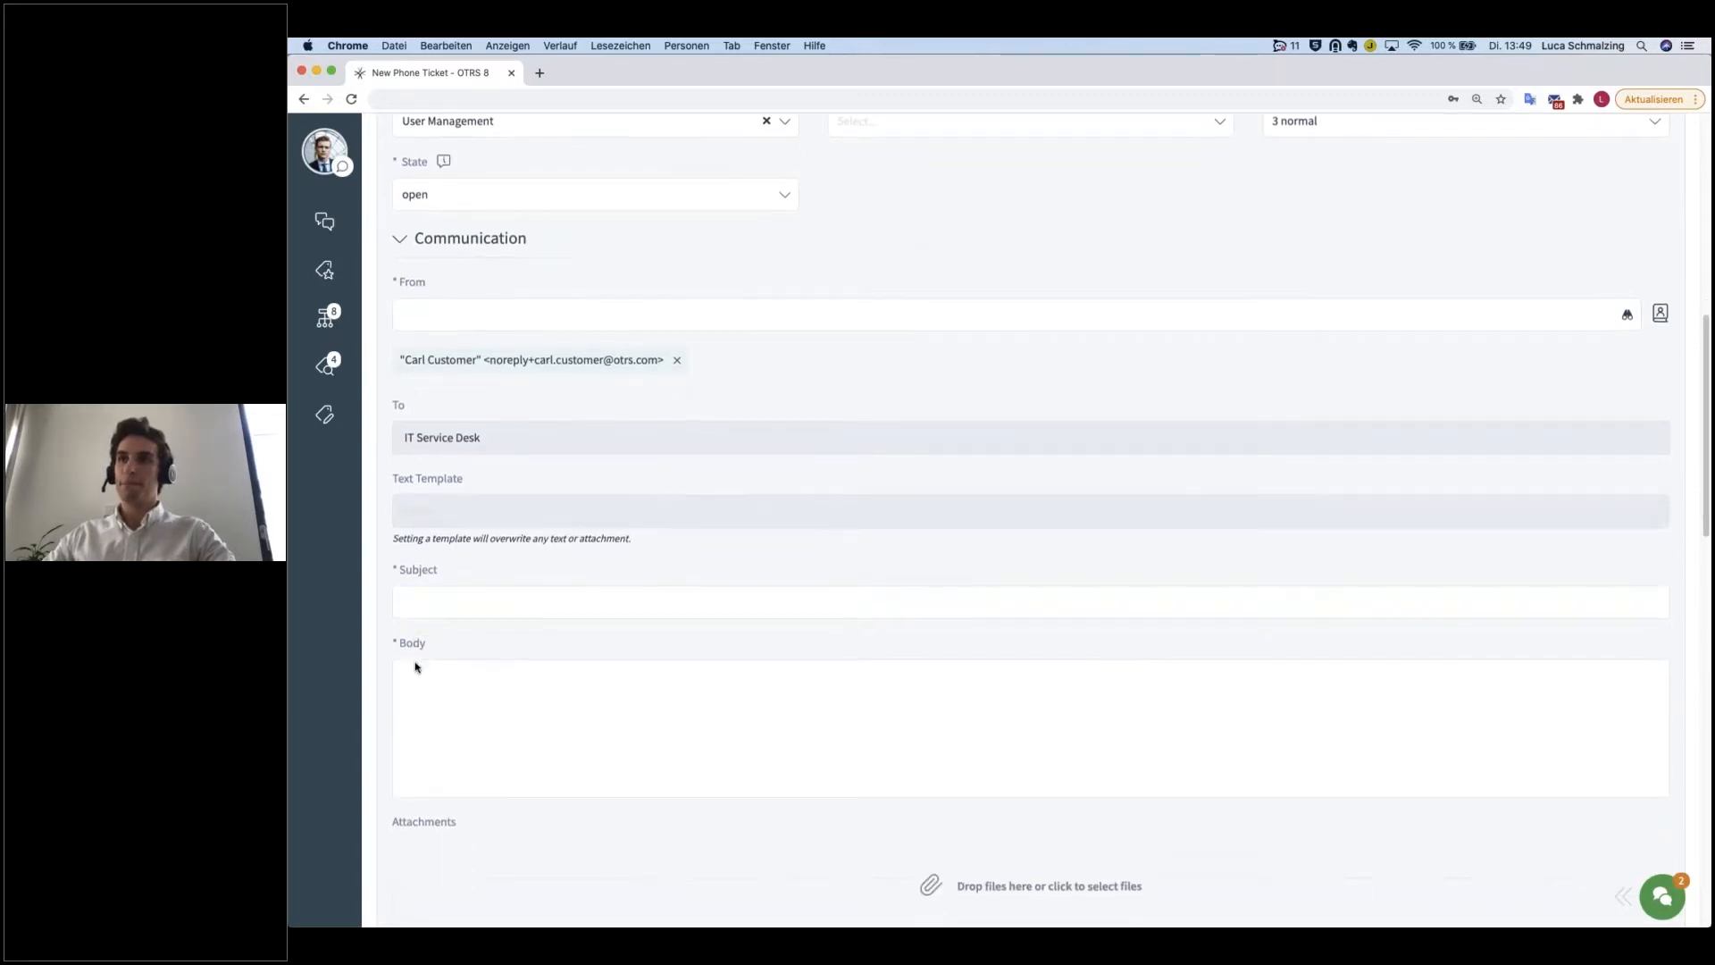
click(442, 546)
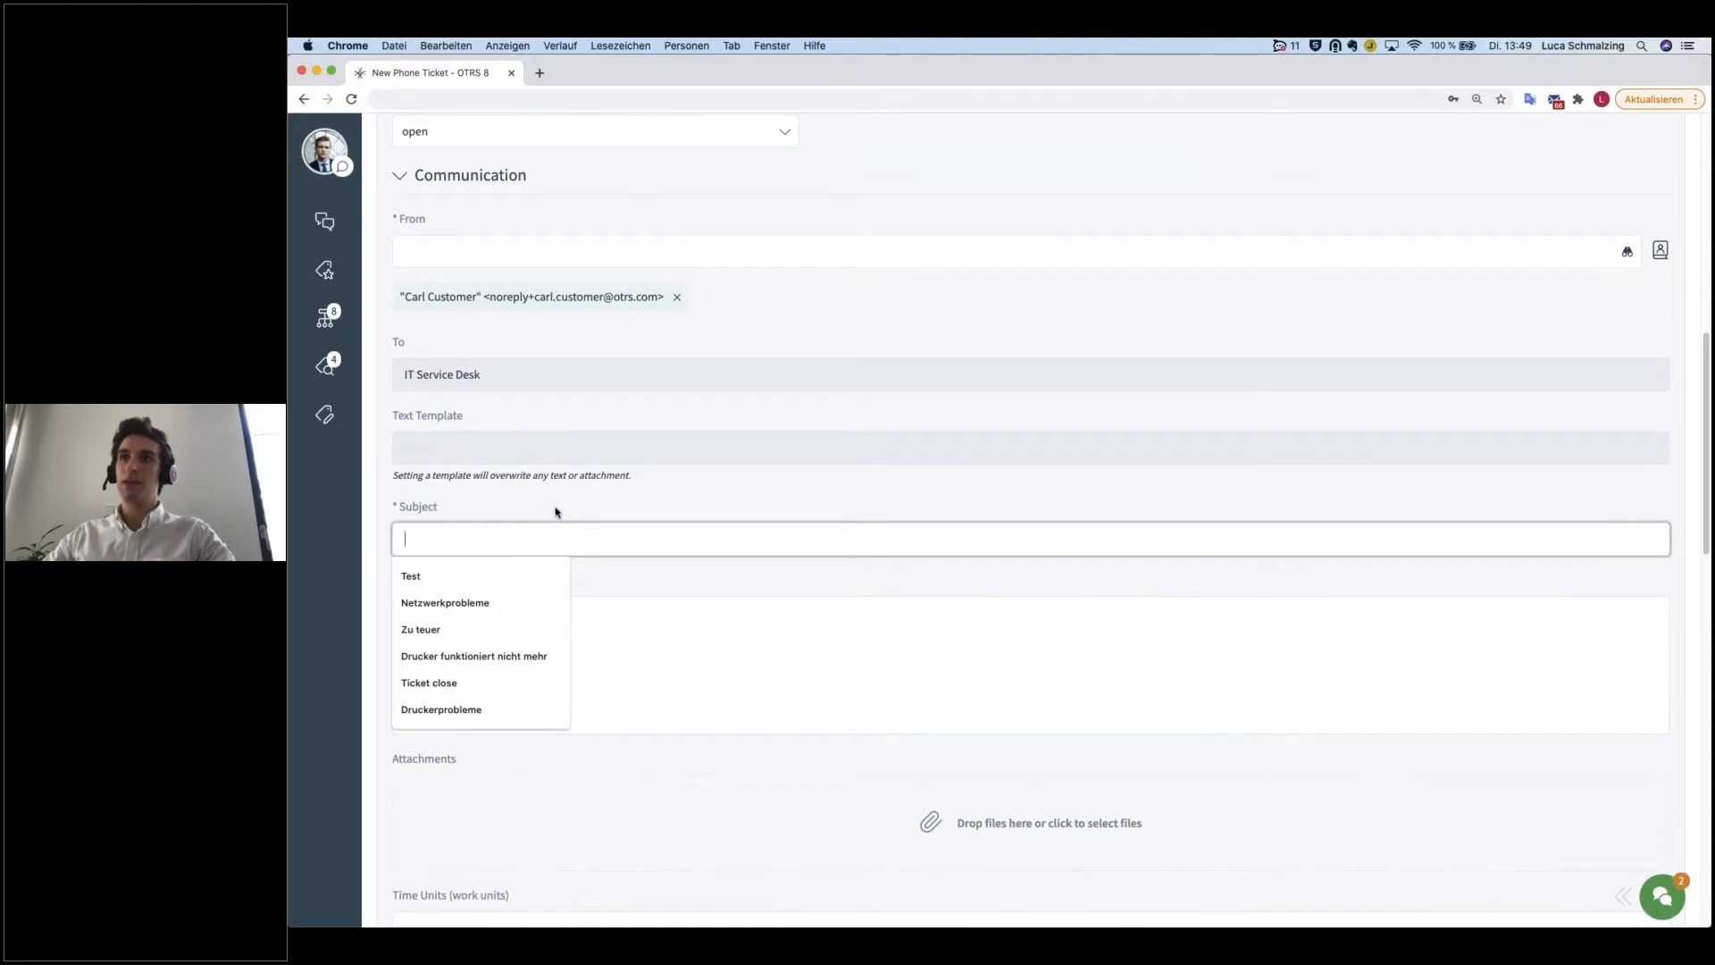
text(Printe)
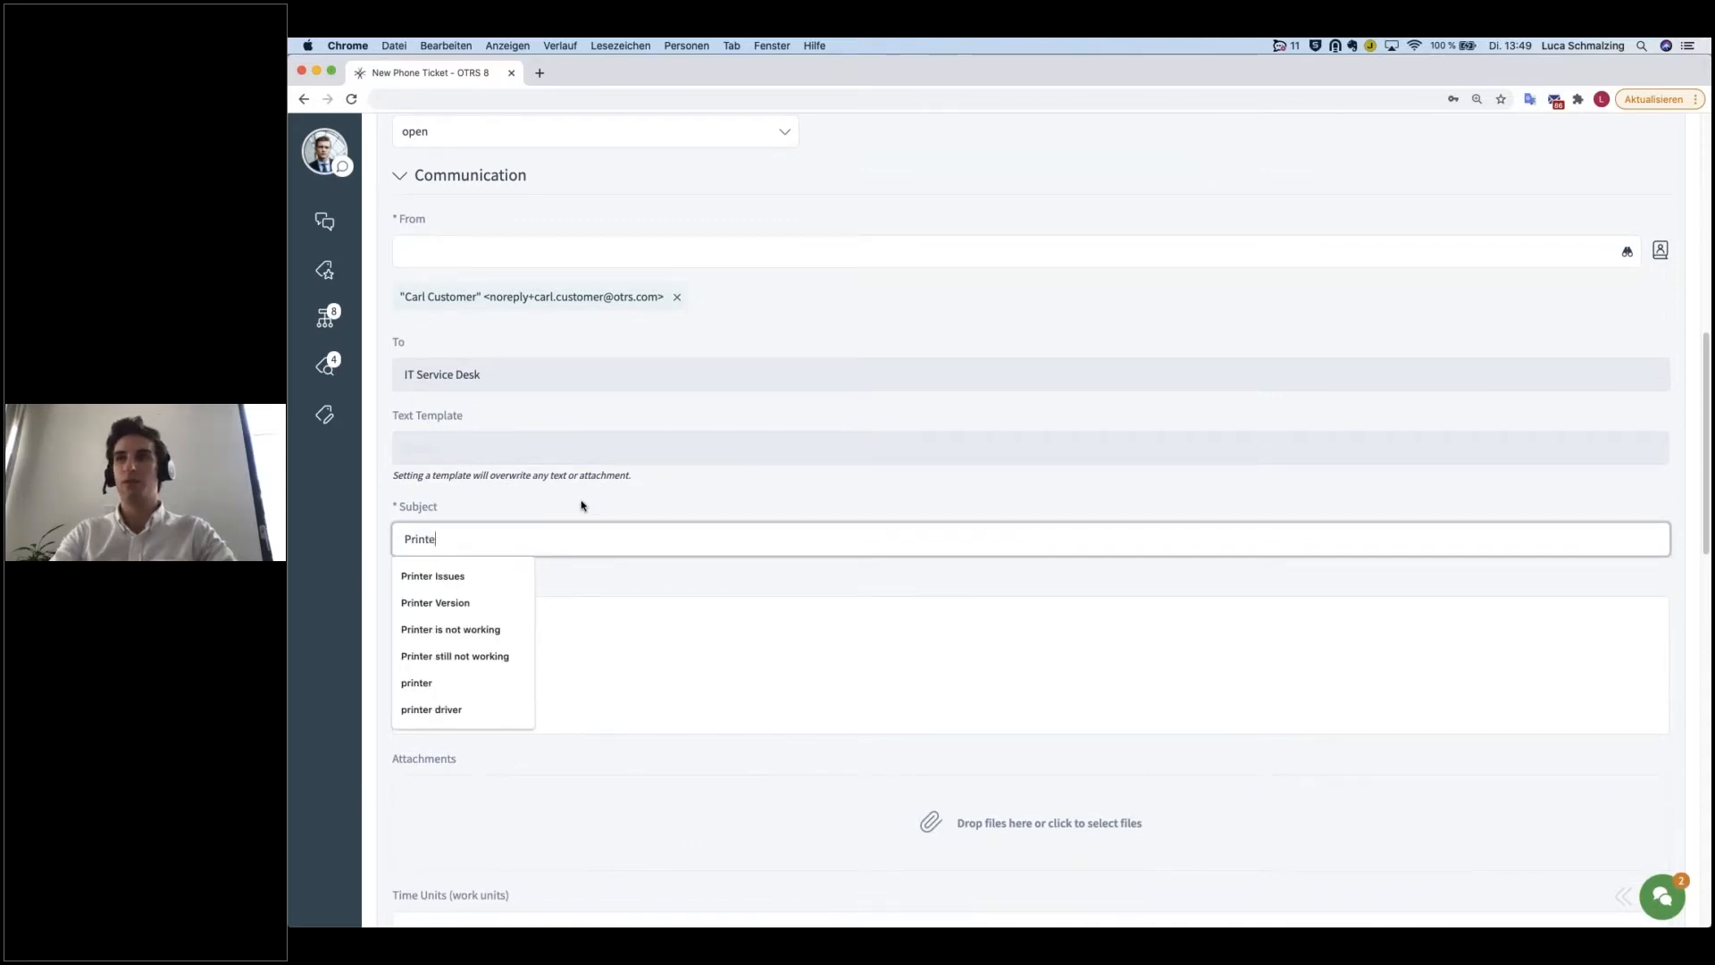
text(r Issues)
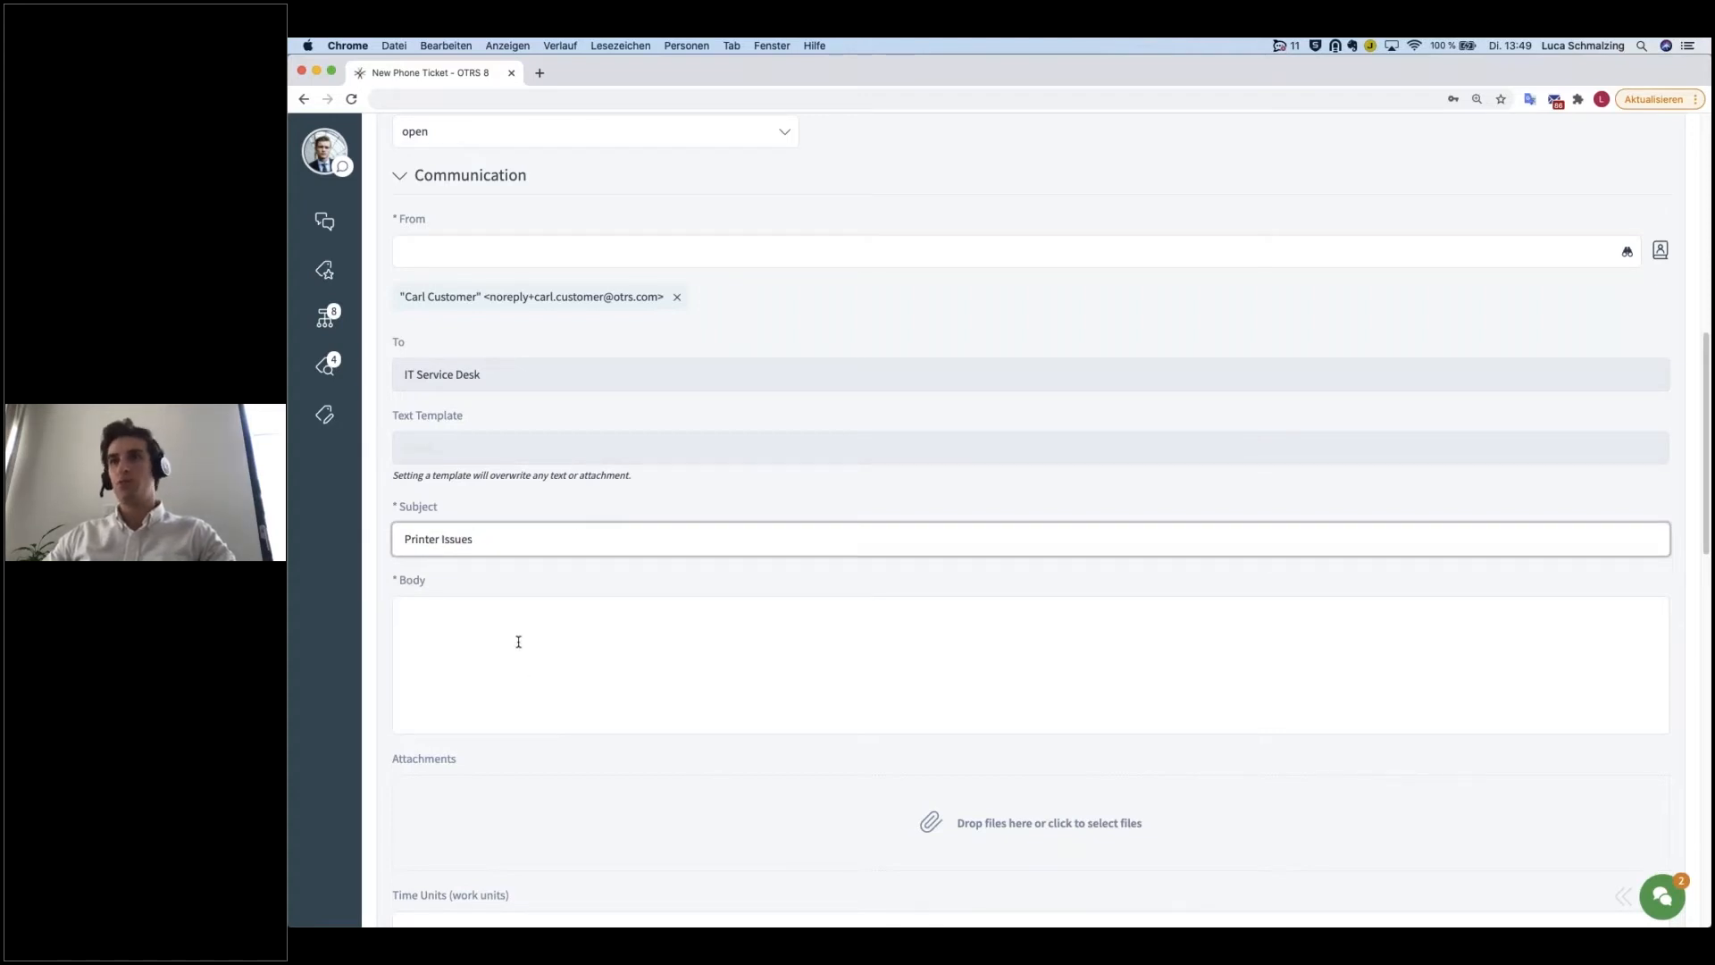
Step: Write the ticket body "Hi IT, my printer is not working anymore. Please help!", closing with "Best regards" and the customer's first name
click(545, 648)
text(H)
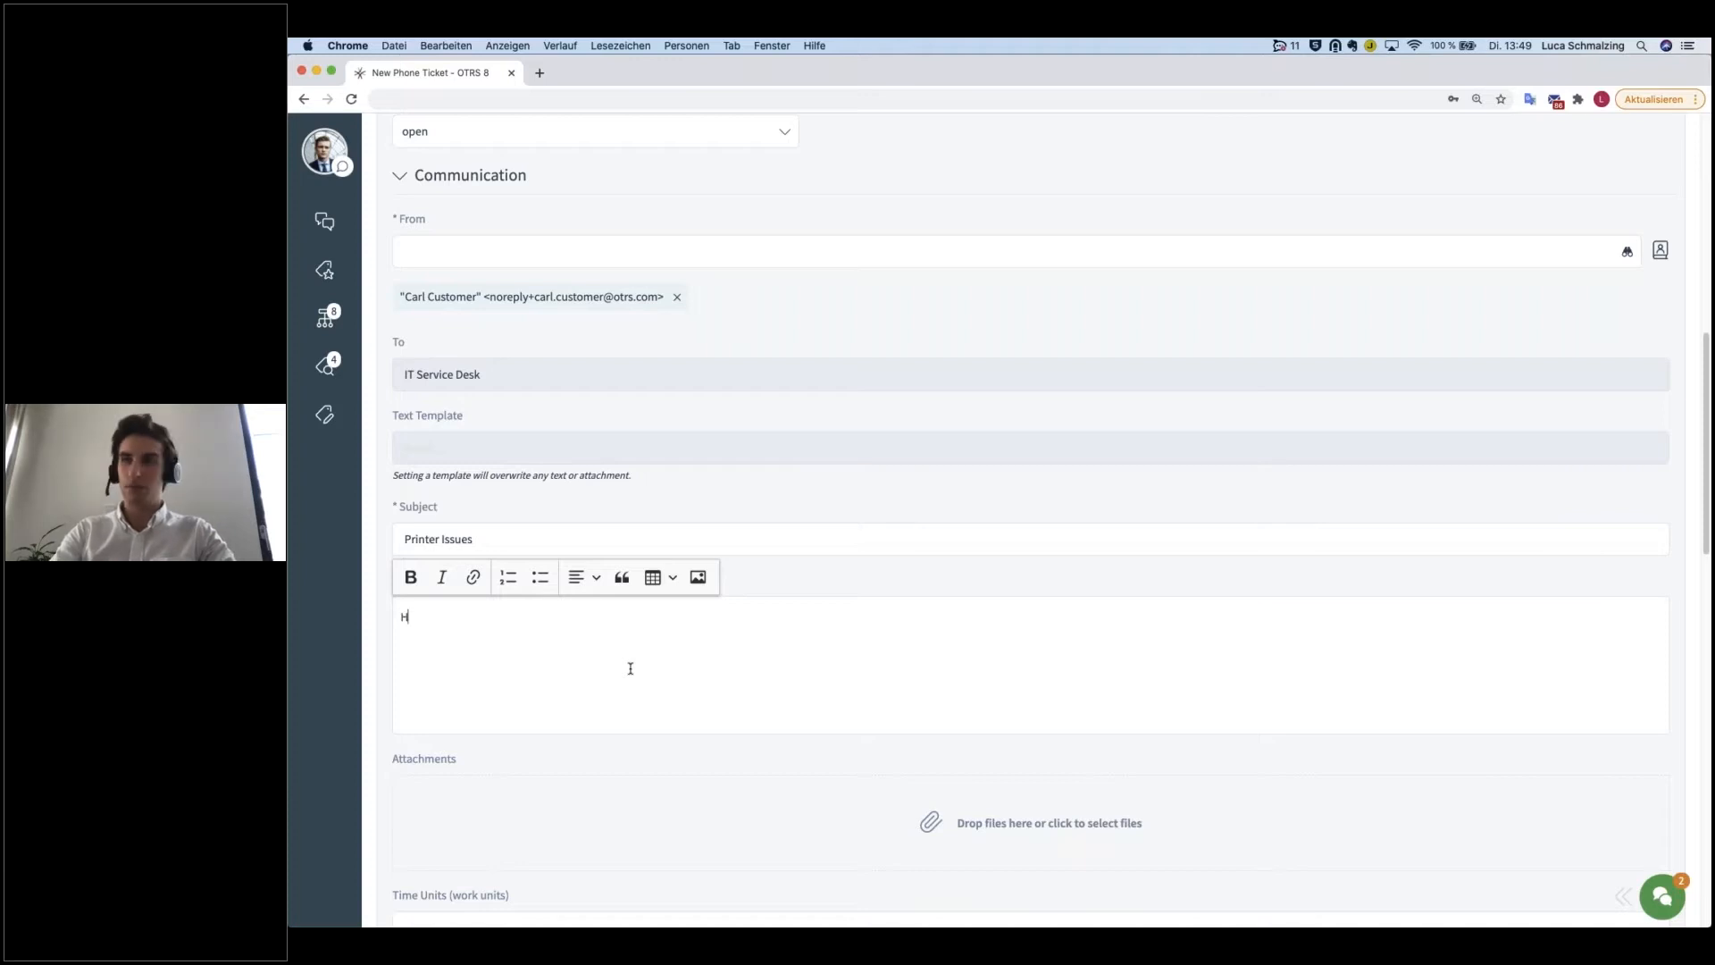
text(elli I)
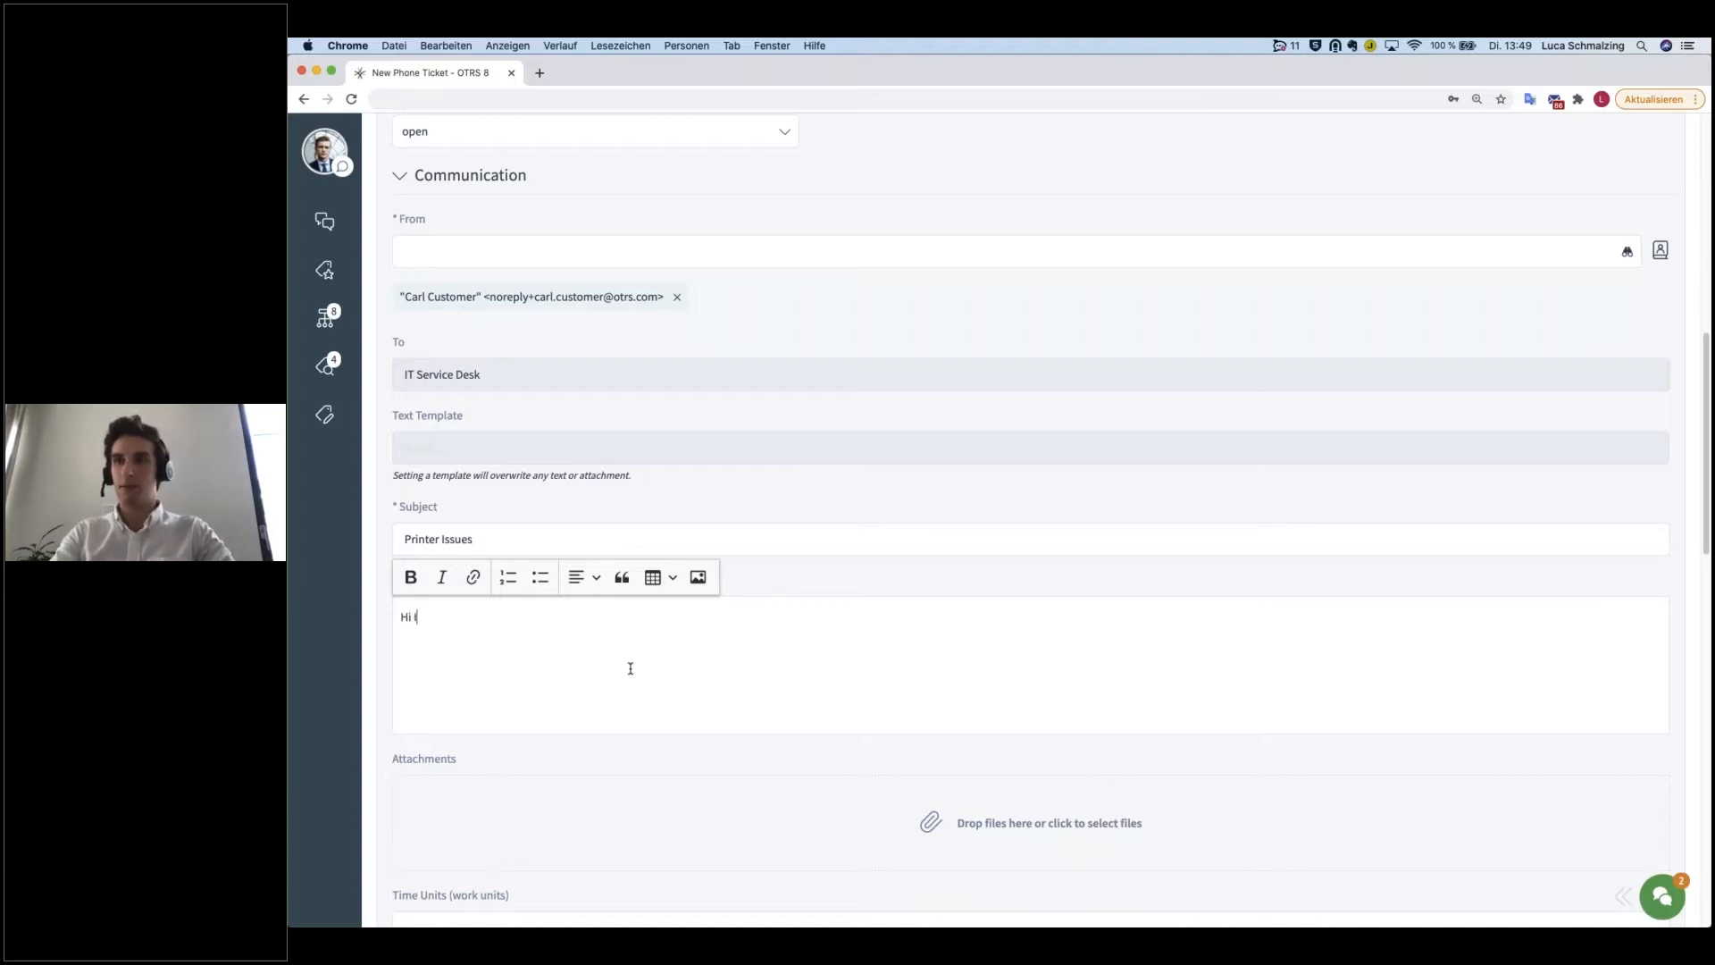
text(Tmy printer is not)
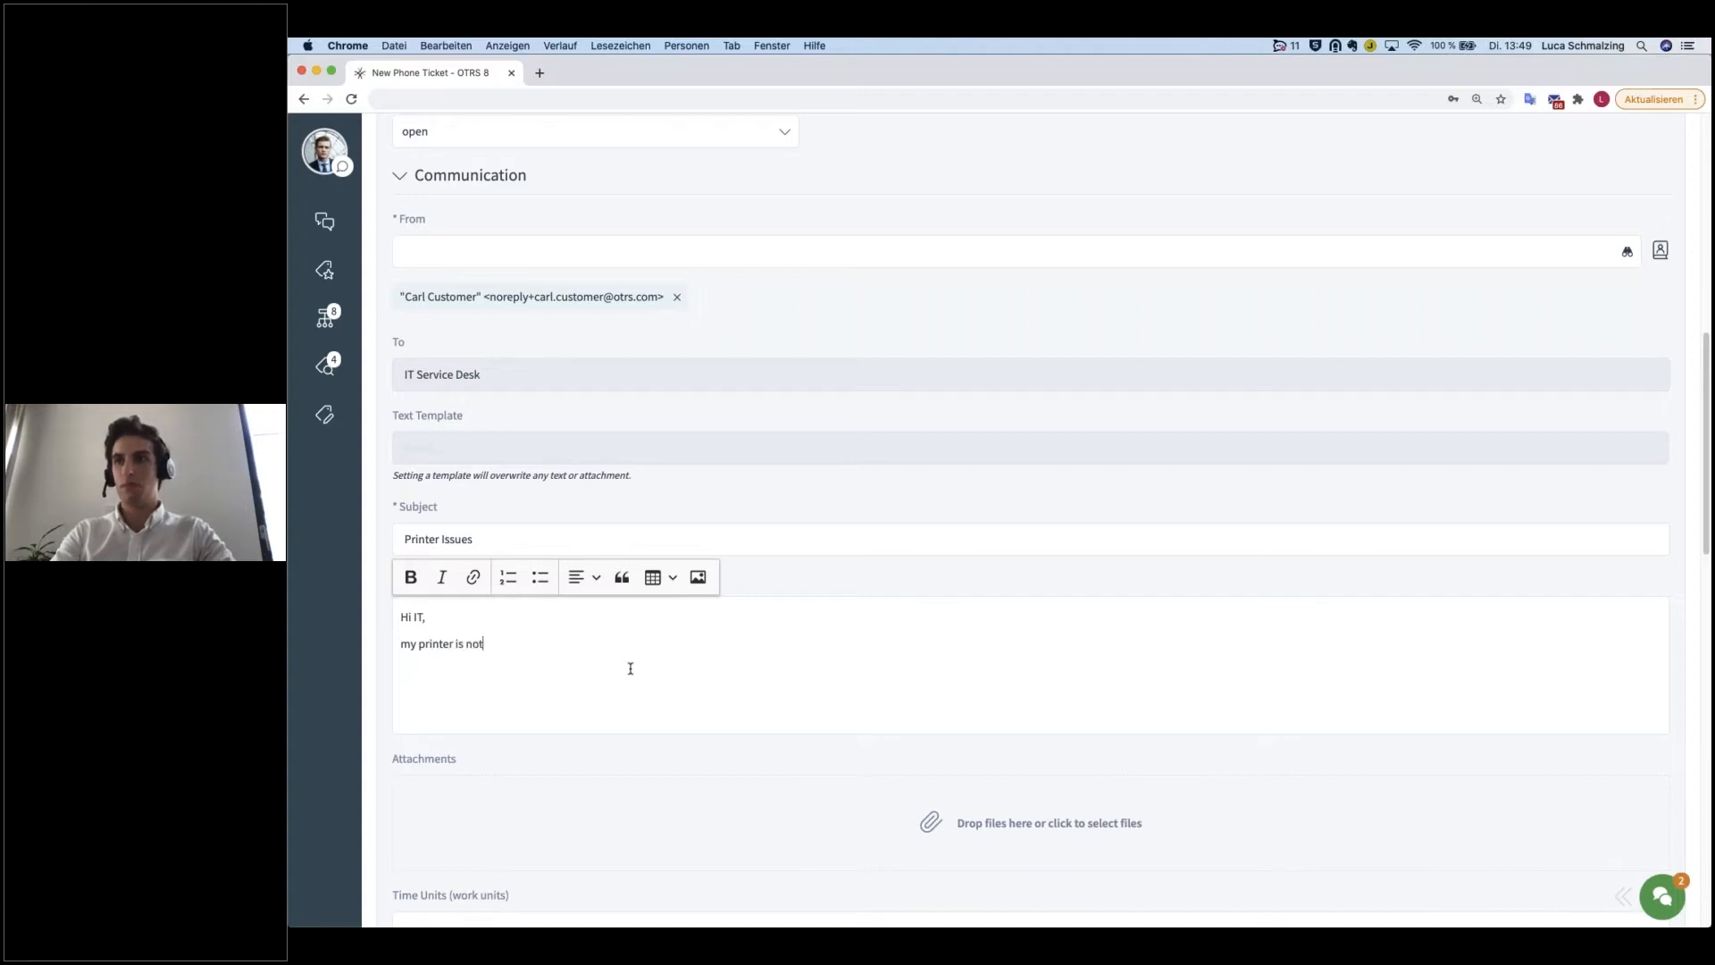
text( working anymore.)
key(shift+Return)
text(Please help!  )
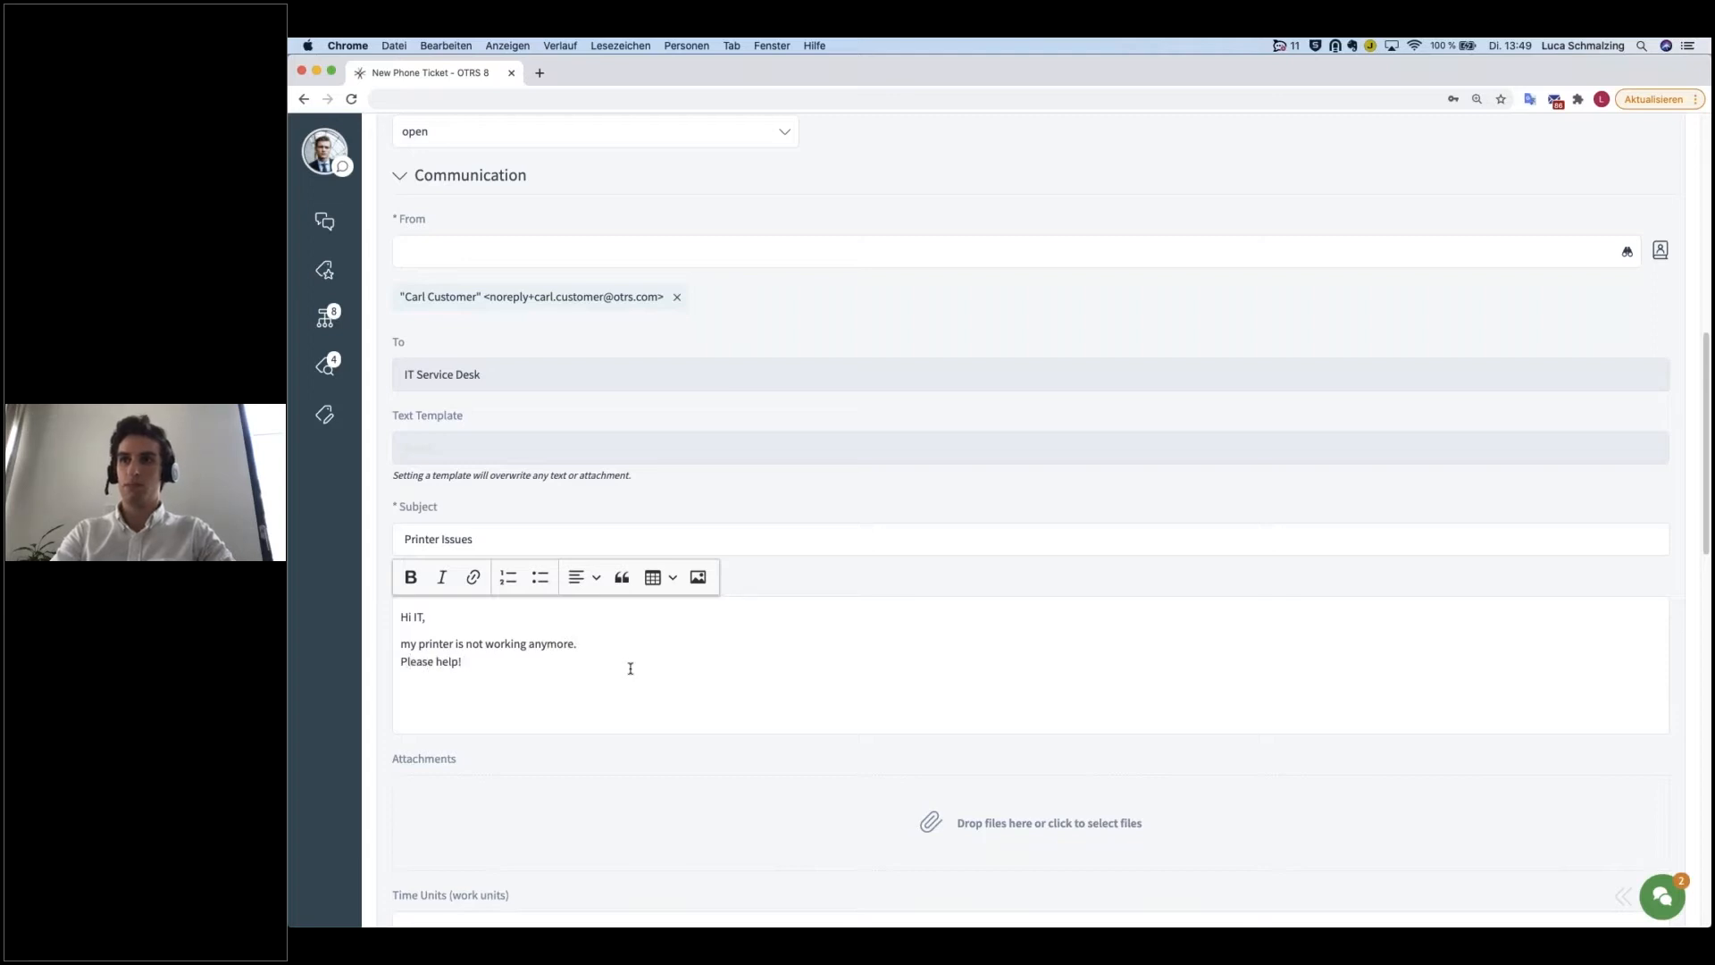
text(Best regards)
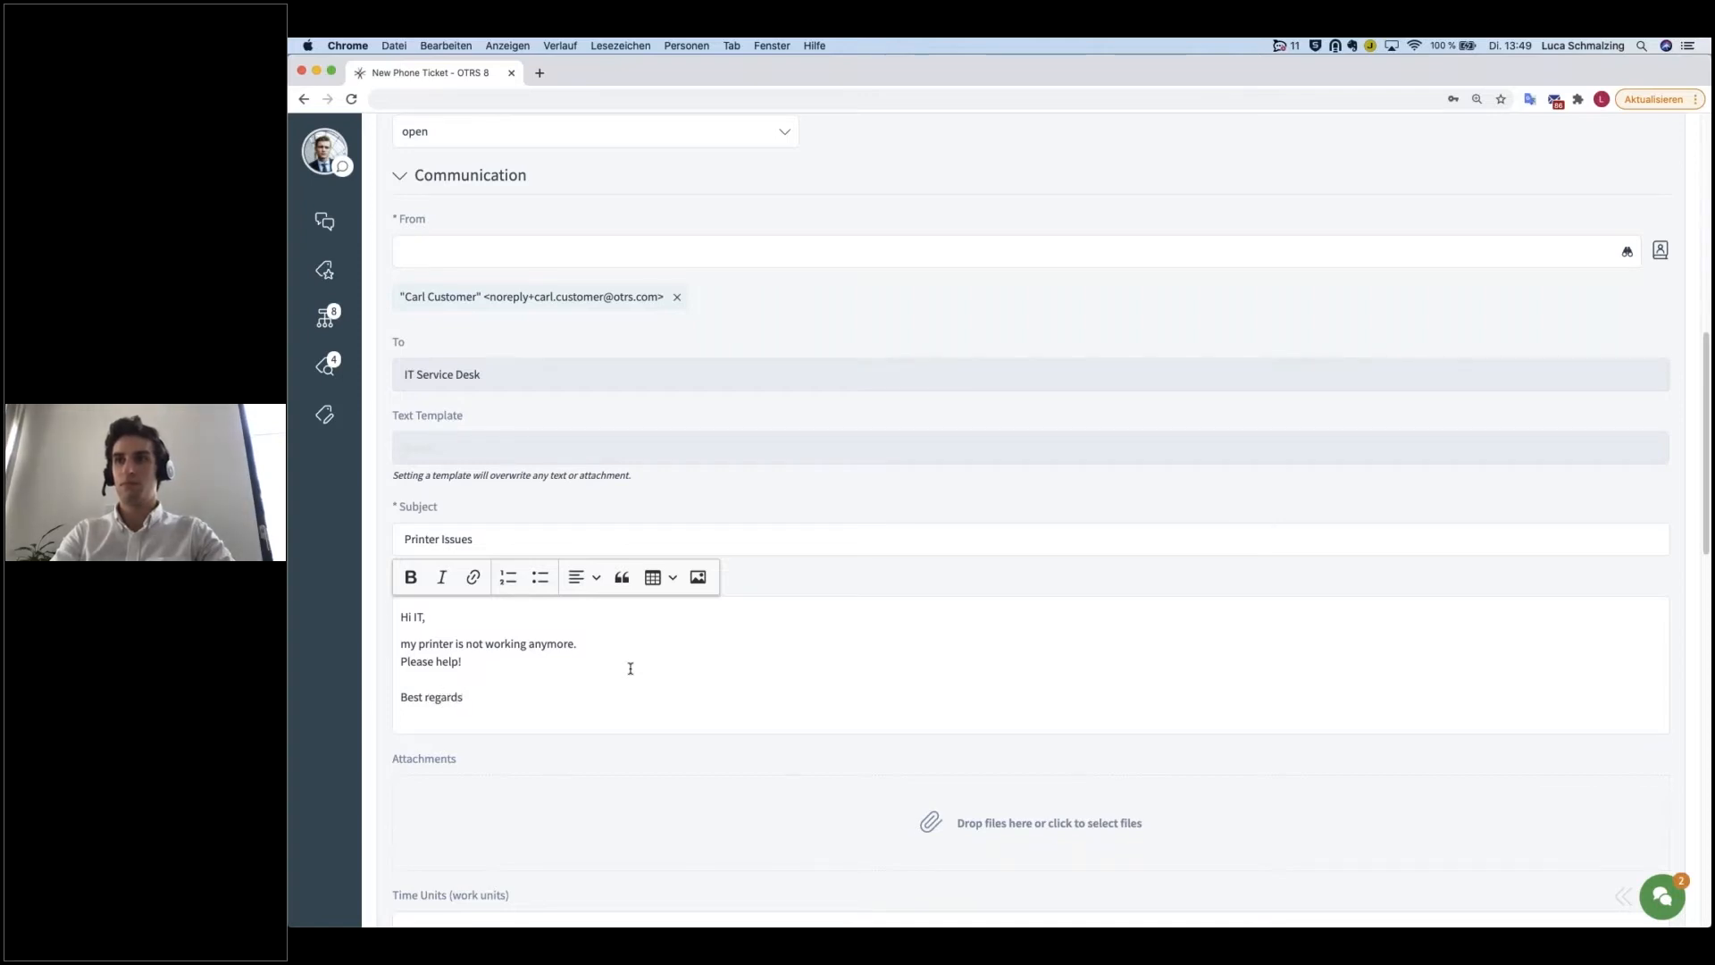
key(Return)
text(Carl)
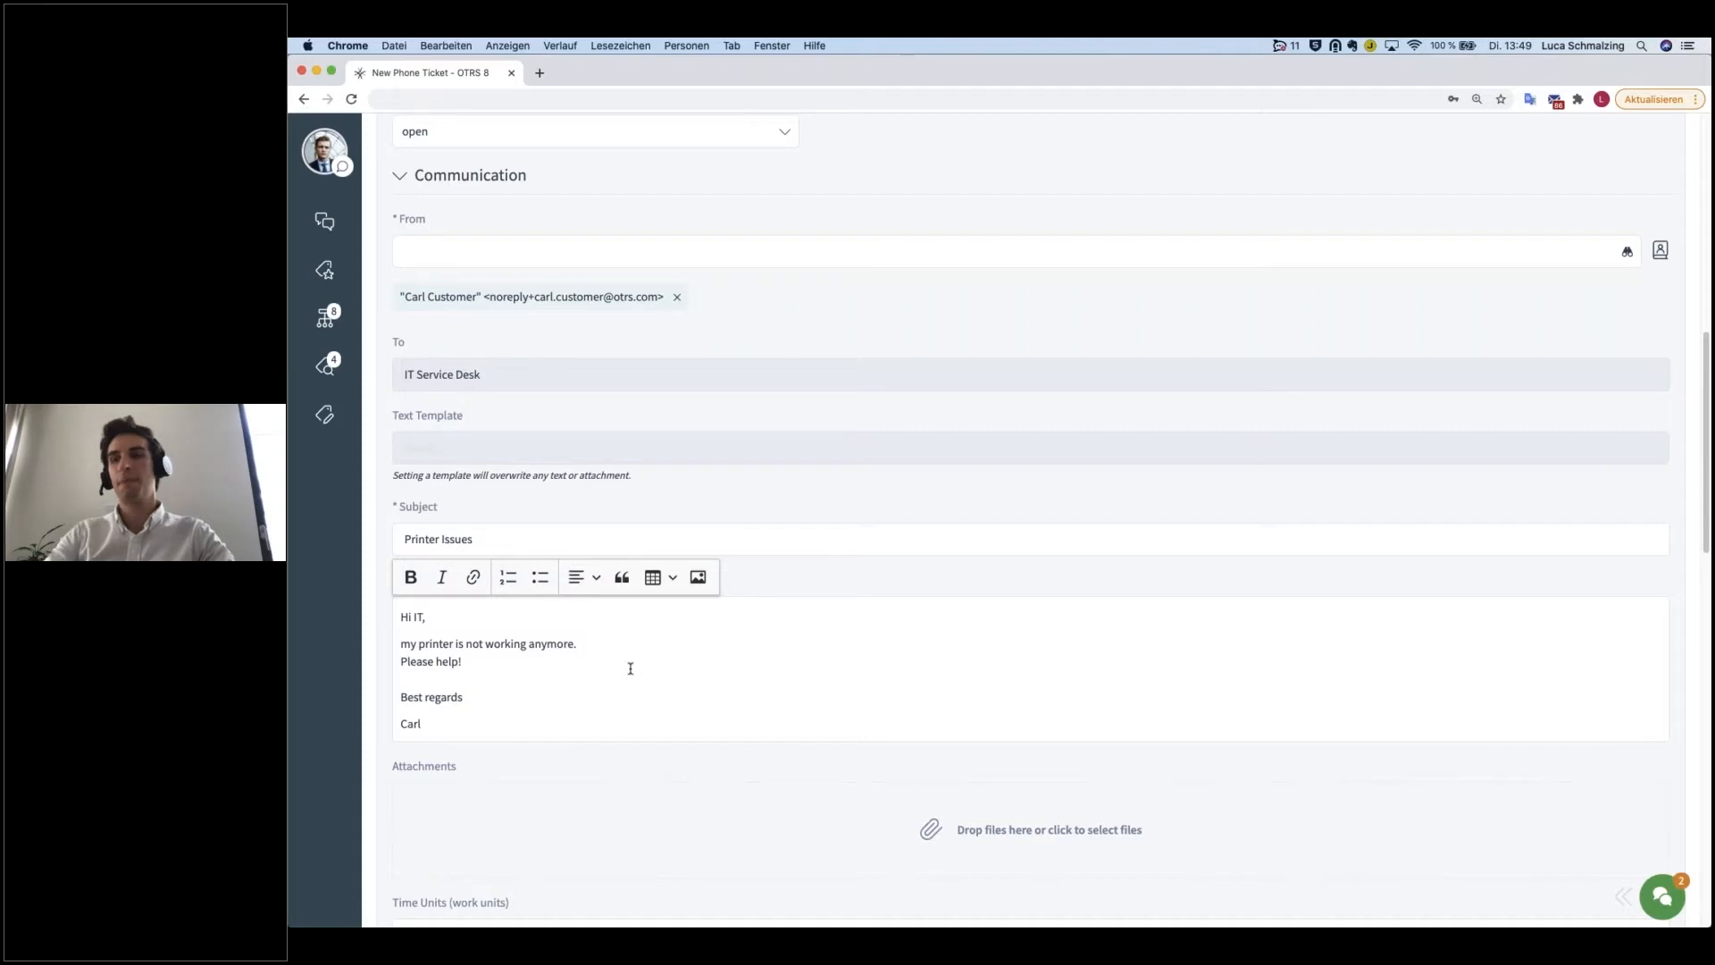
Step: Set the ticket's time units to 15 work units
scroll(644, 675, down, 4)
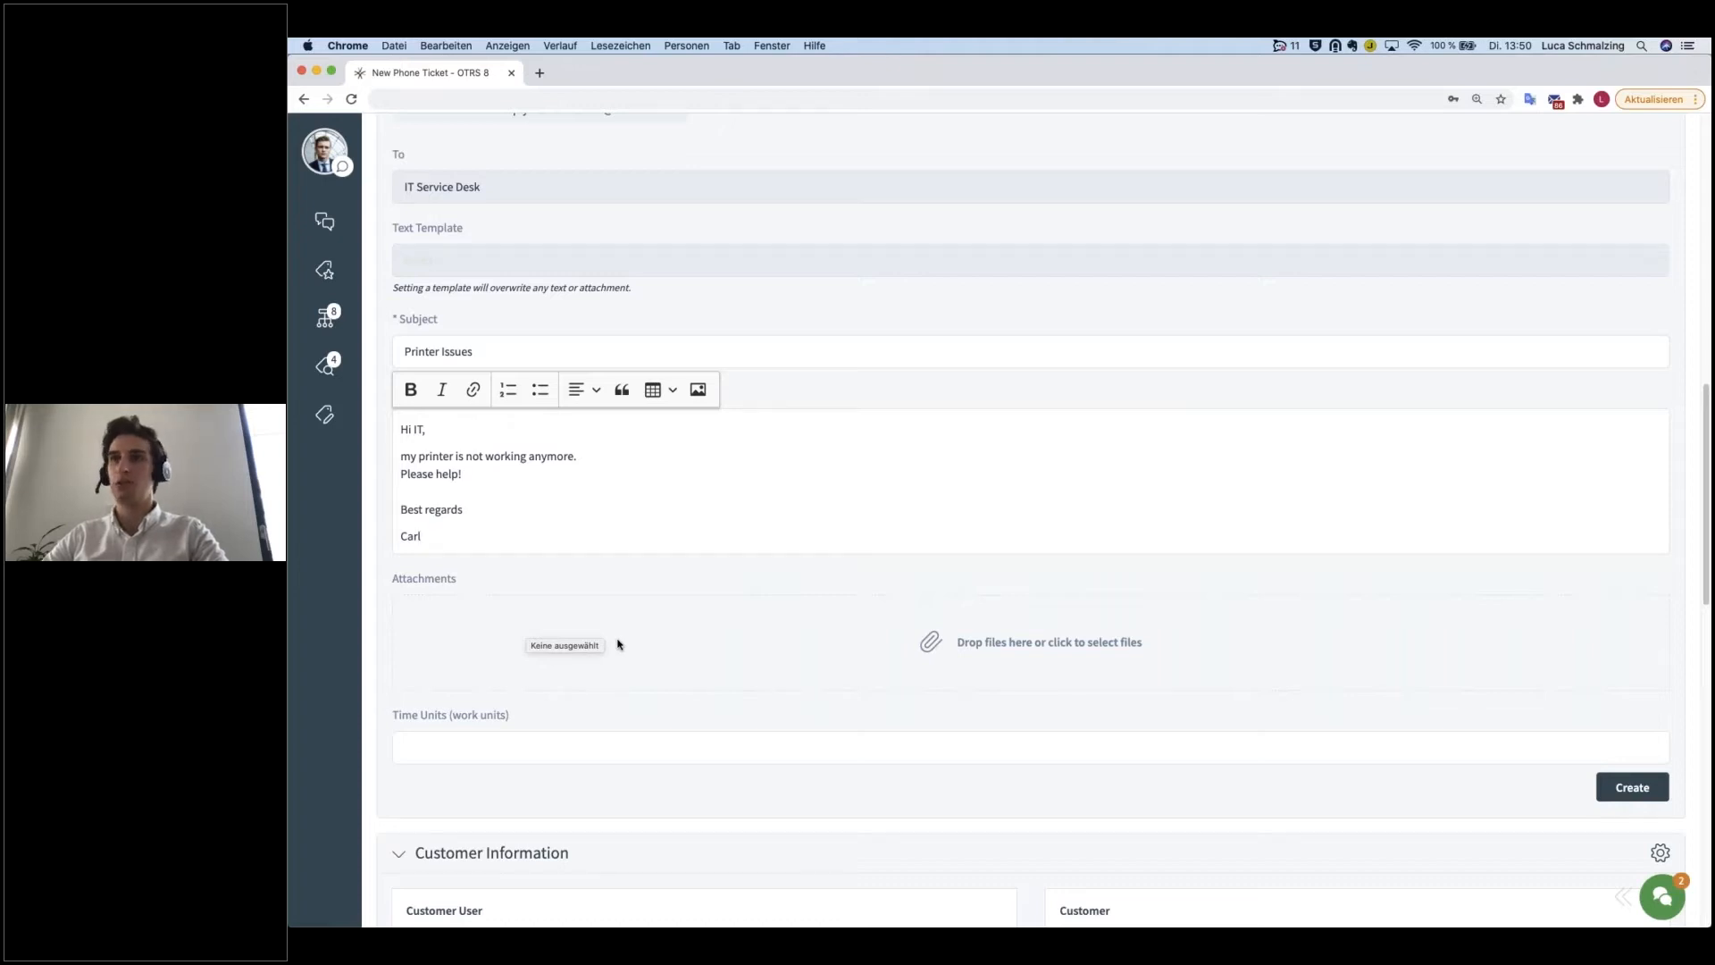
click(486, 747)
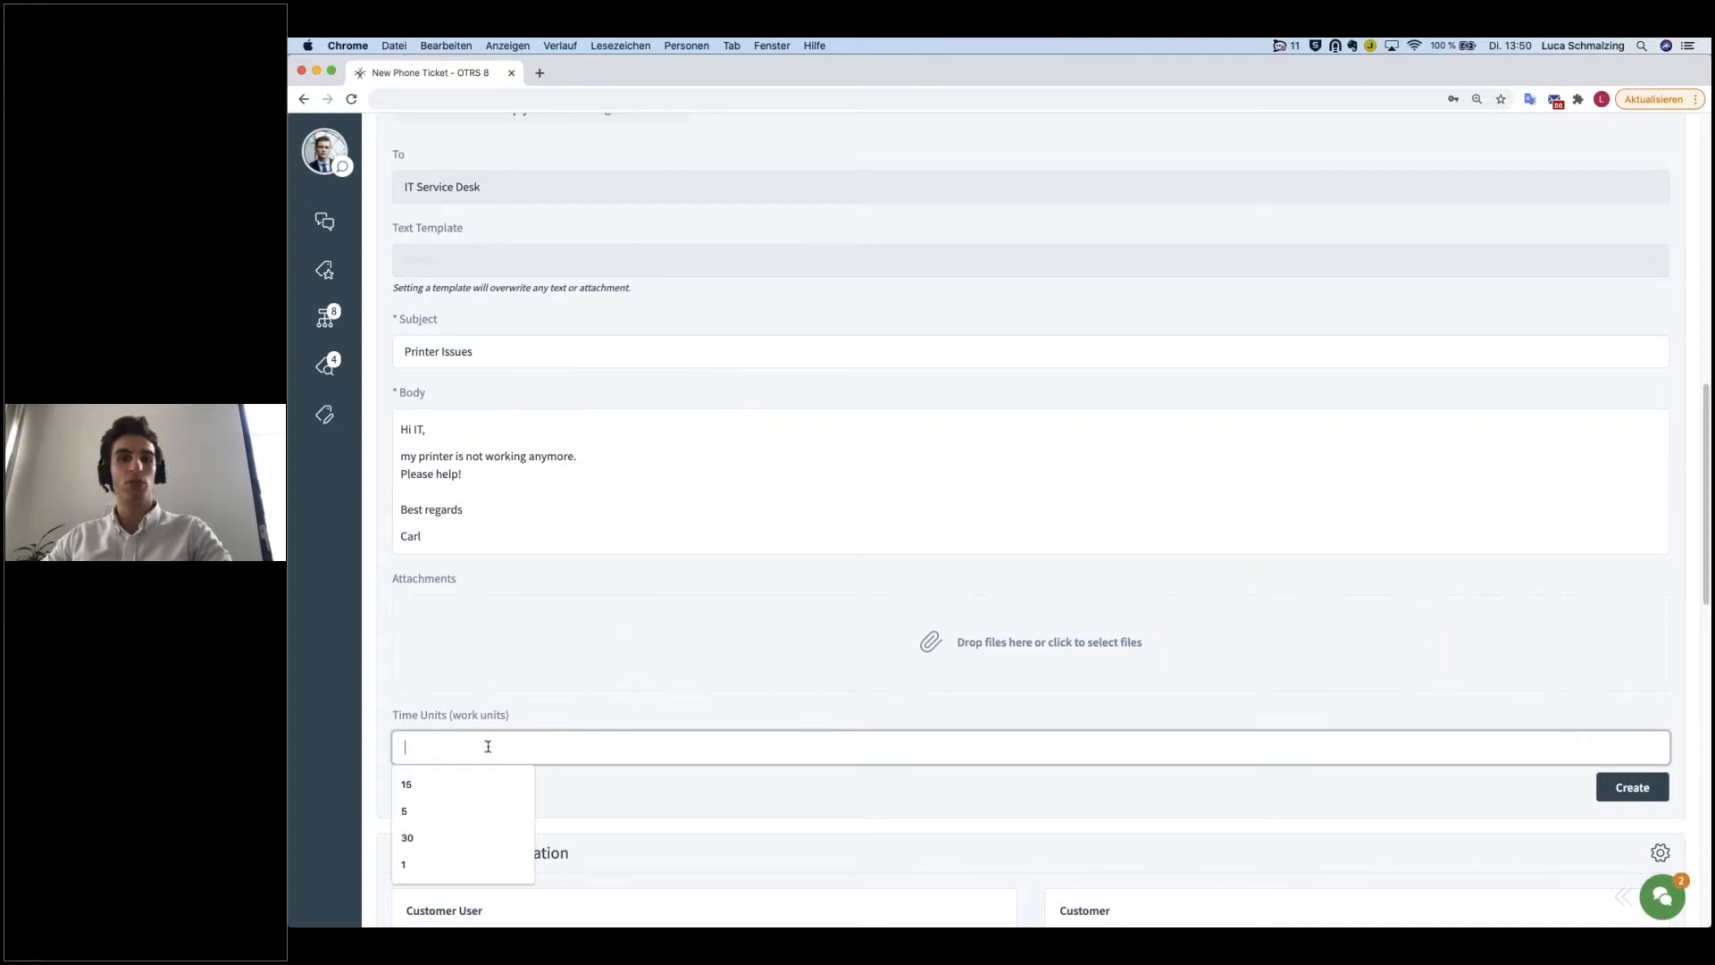
text(15)
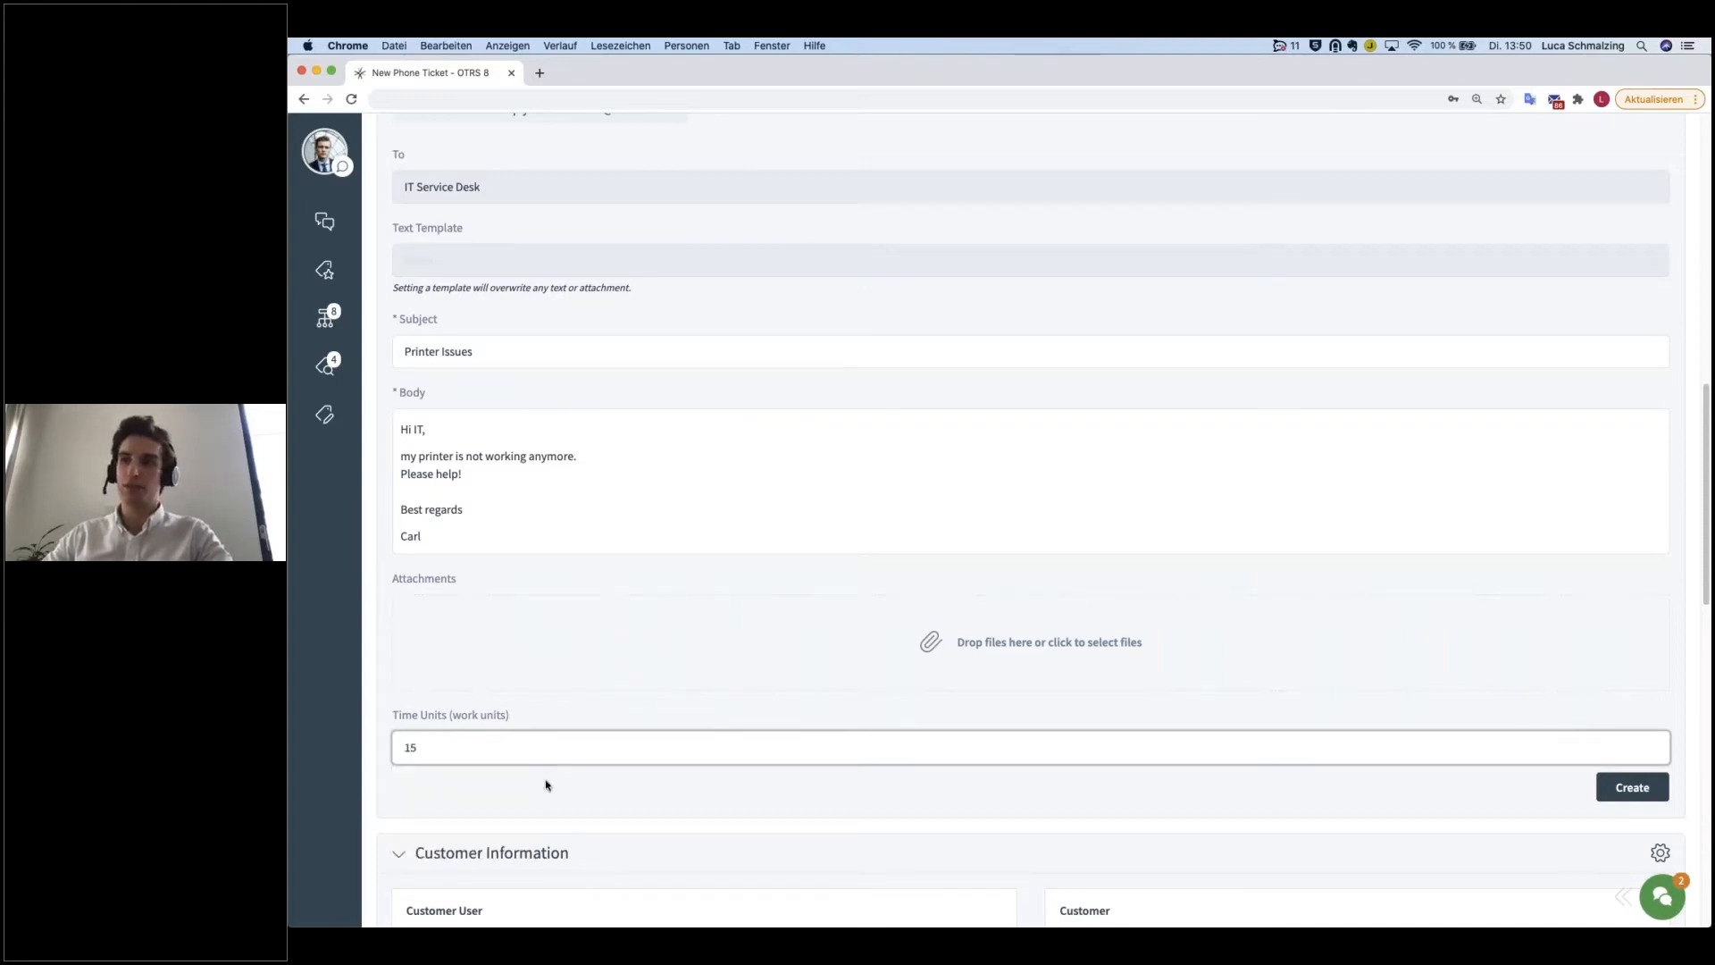
Step: Review the customer information, customer user history and customer history shown below the new ticket form
scroll(613, 754, down, 3)
scroll(614, 754, down, 3)
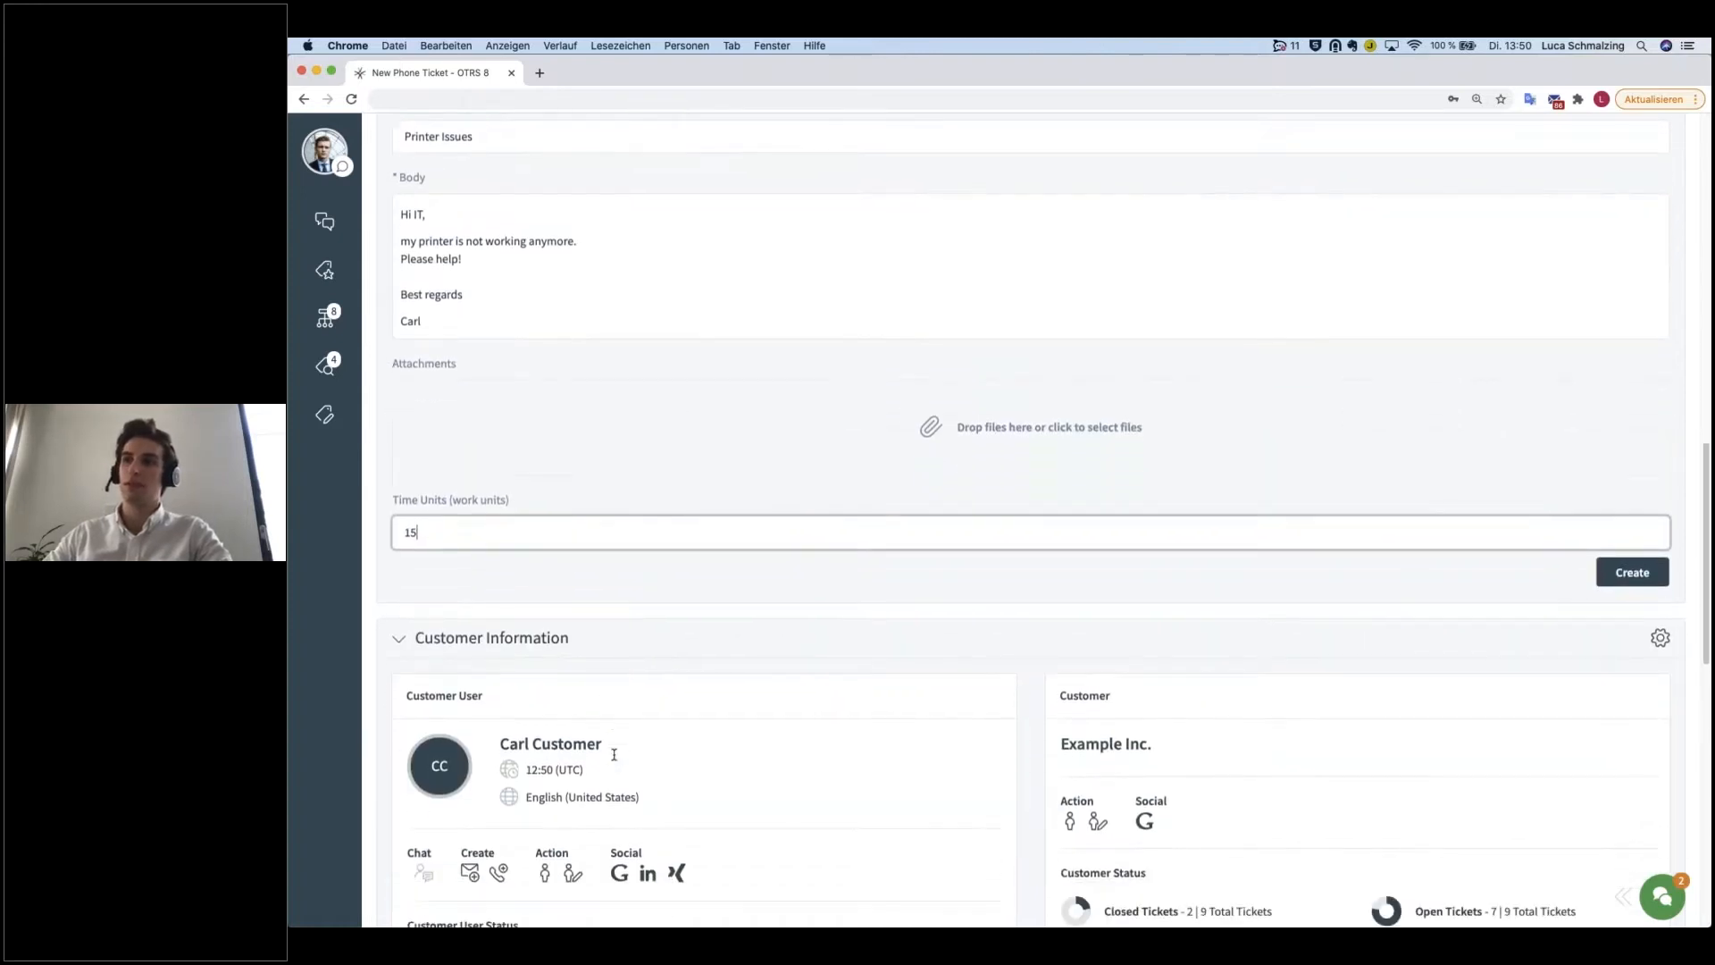
scroll(881, 747, down, 1)
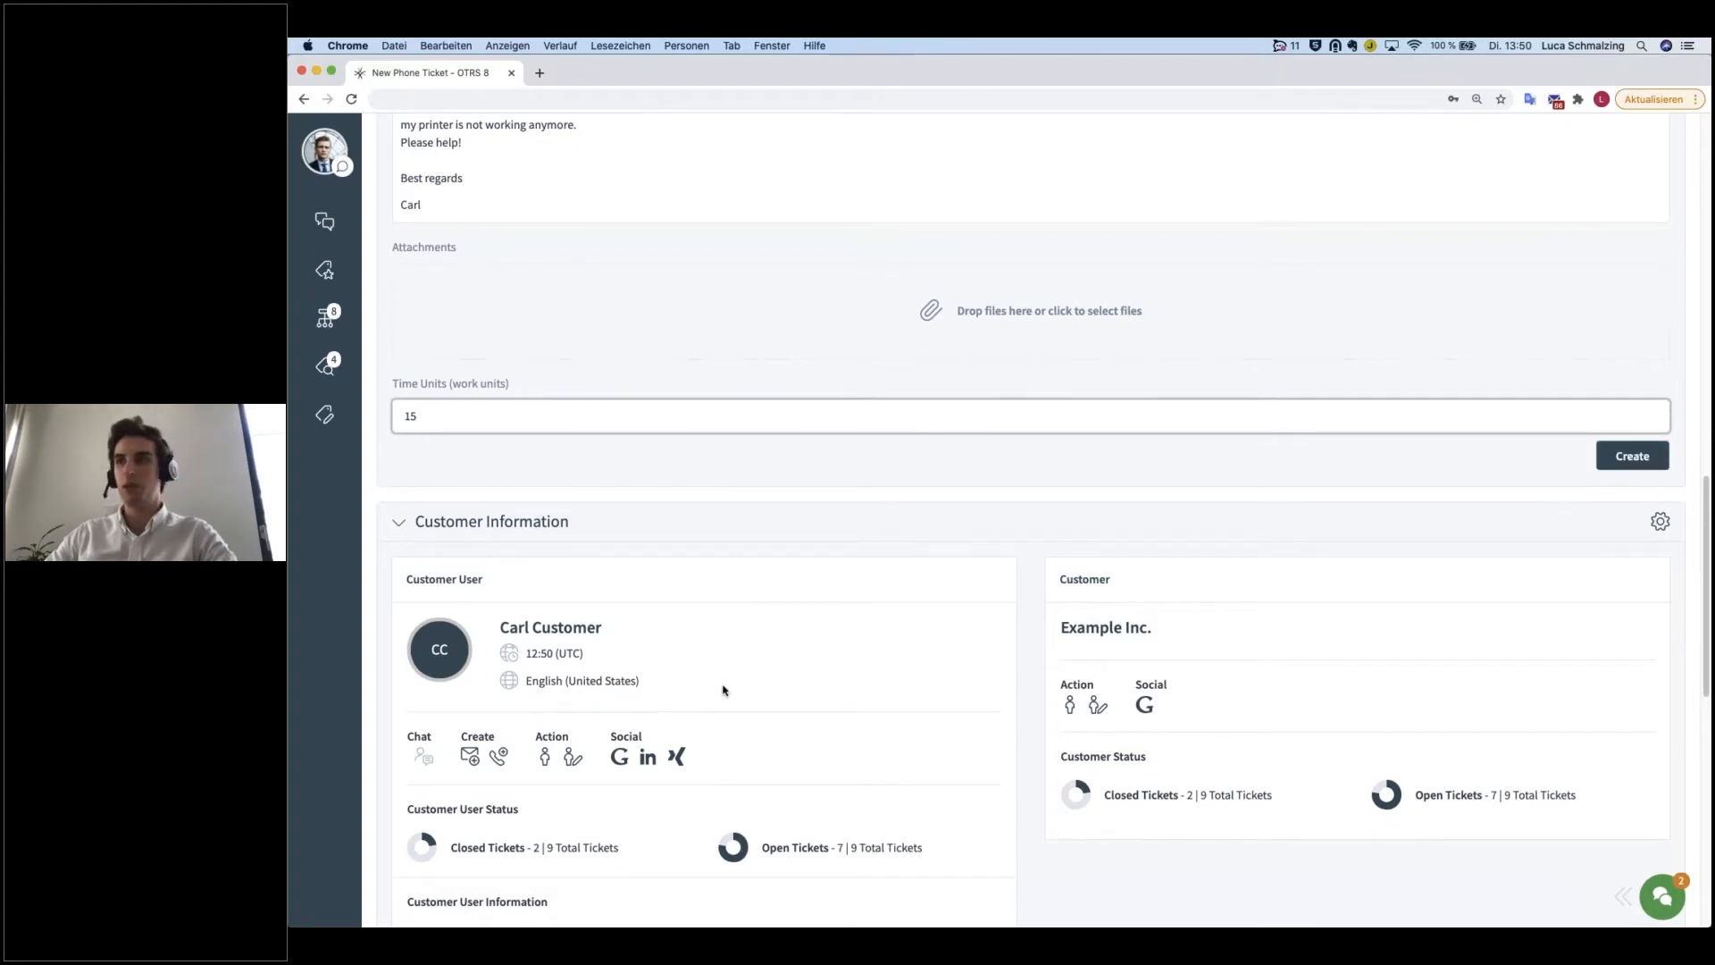
scroll(816, 700, down, 4)
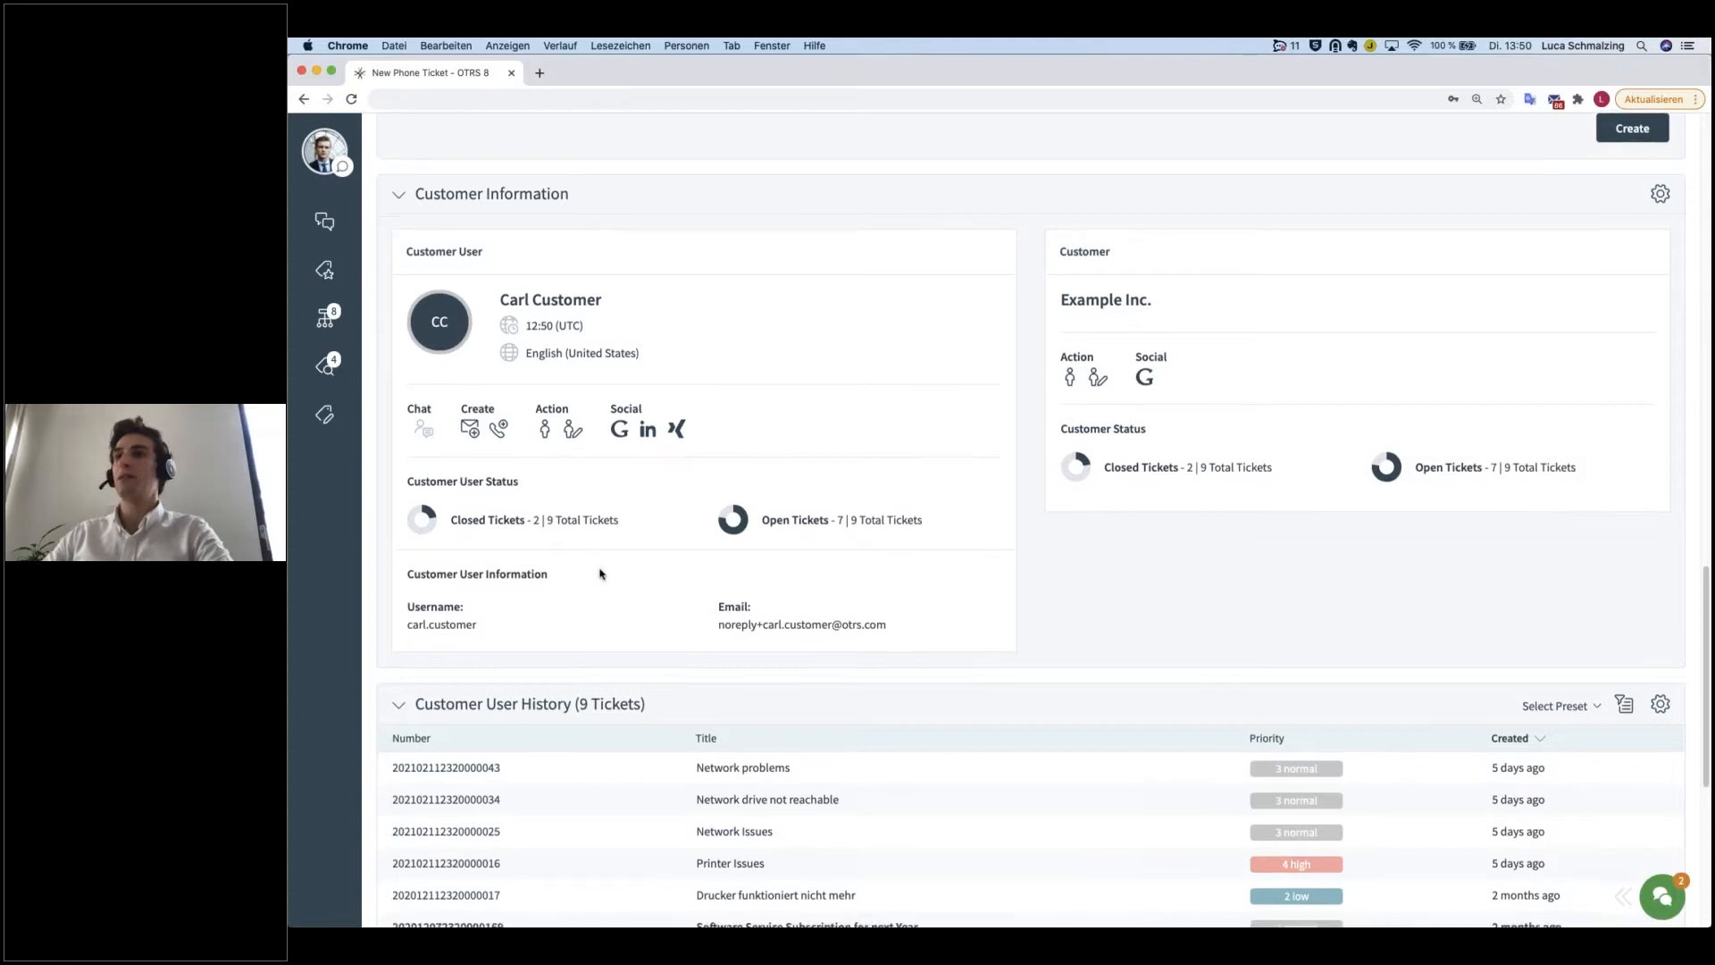
scroll(600, 574, down, 5)
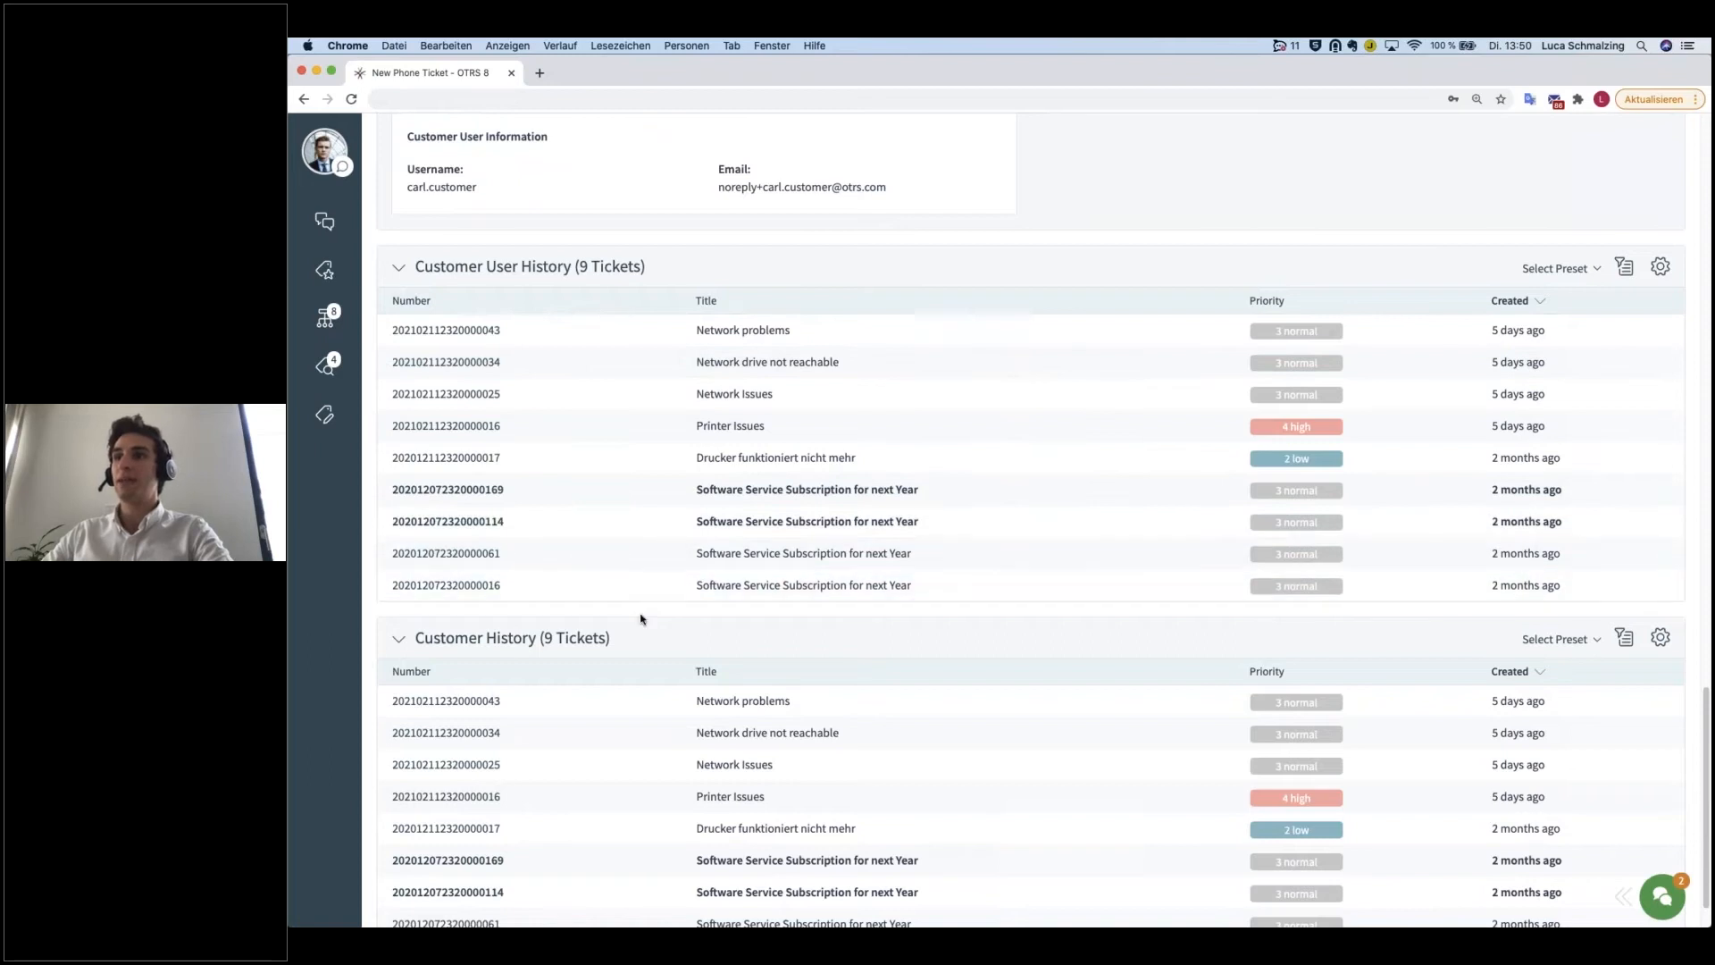
scroll(639, 615, down, 1)
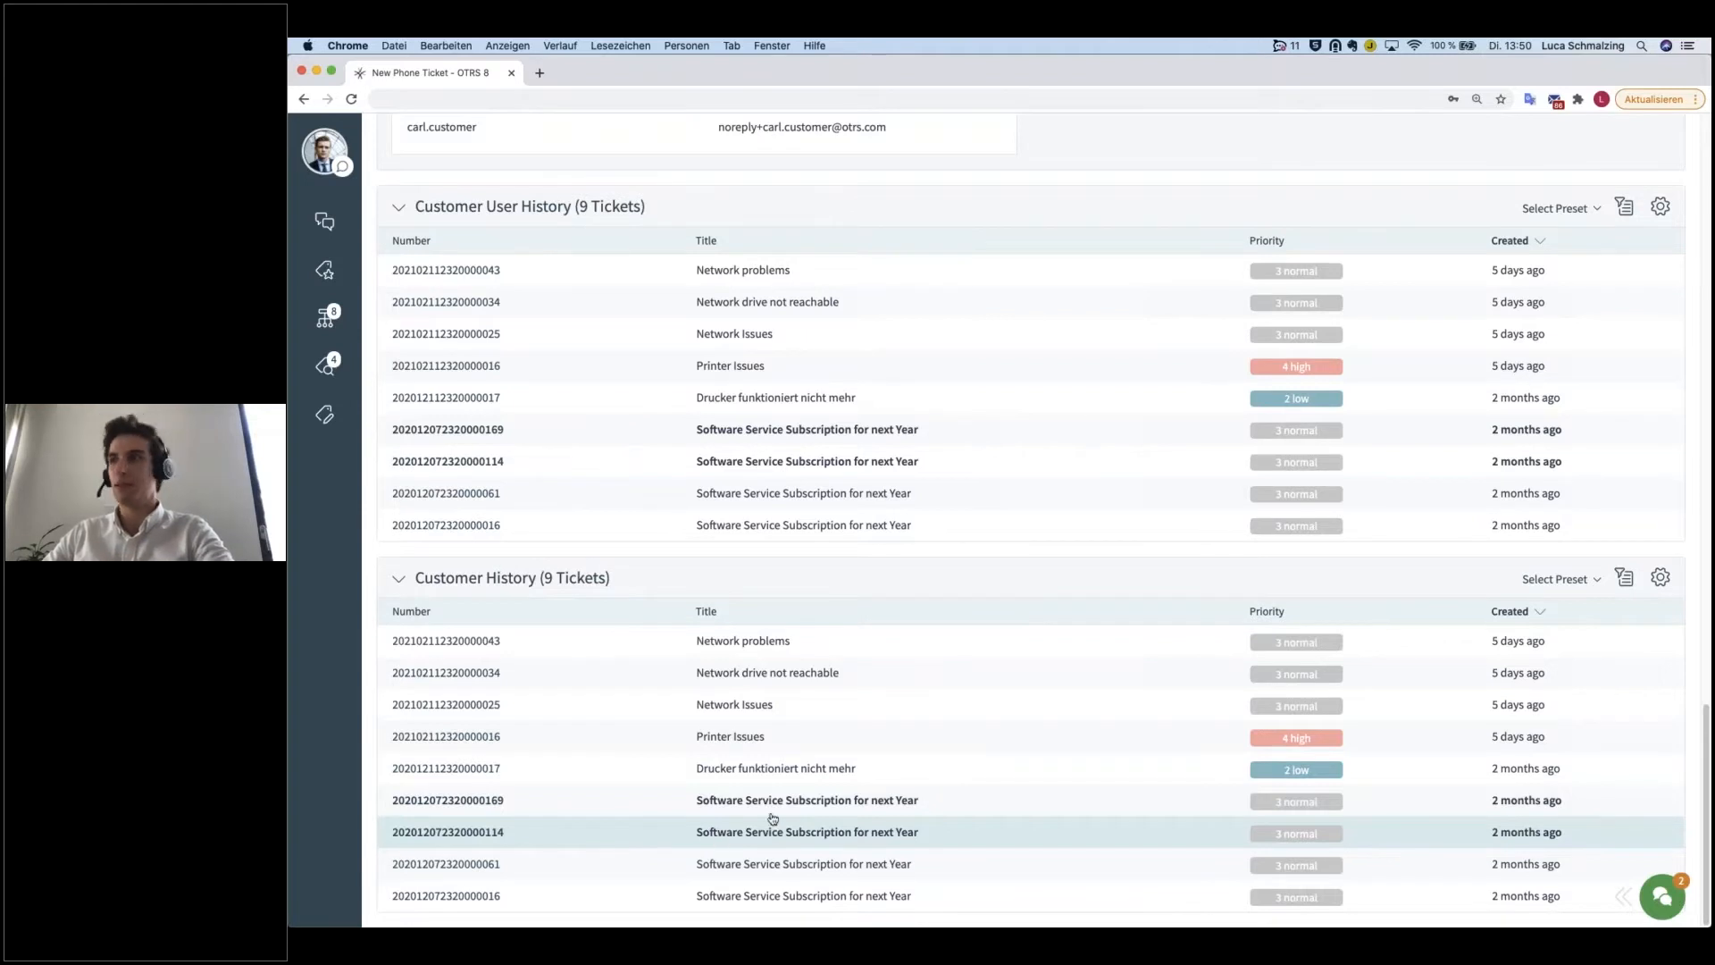
Step: Create the phone ticket with the details entered in the form
scroll(822, 795, up, 3)
scroll(1004, 735, up, 10)
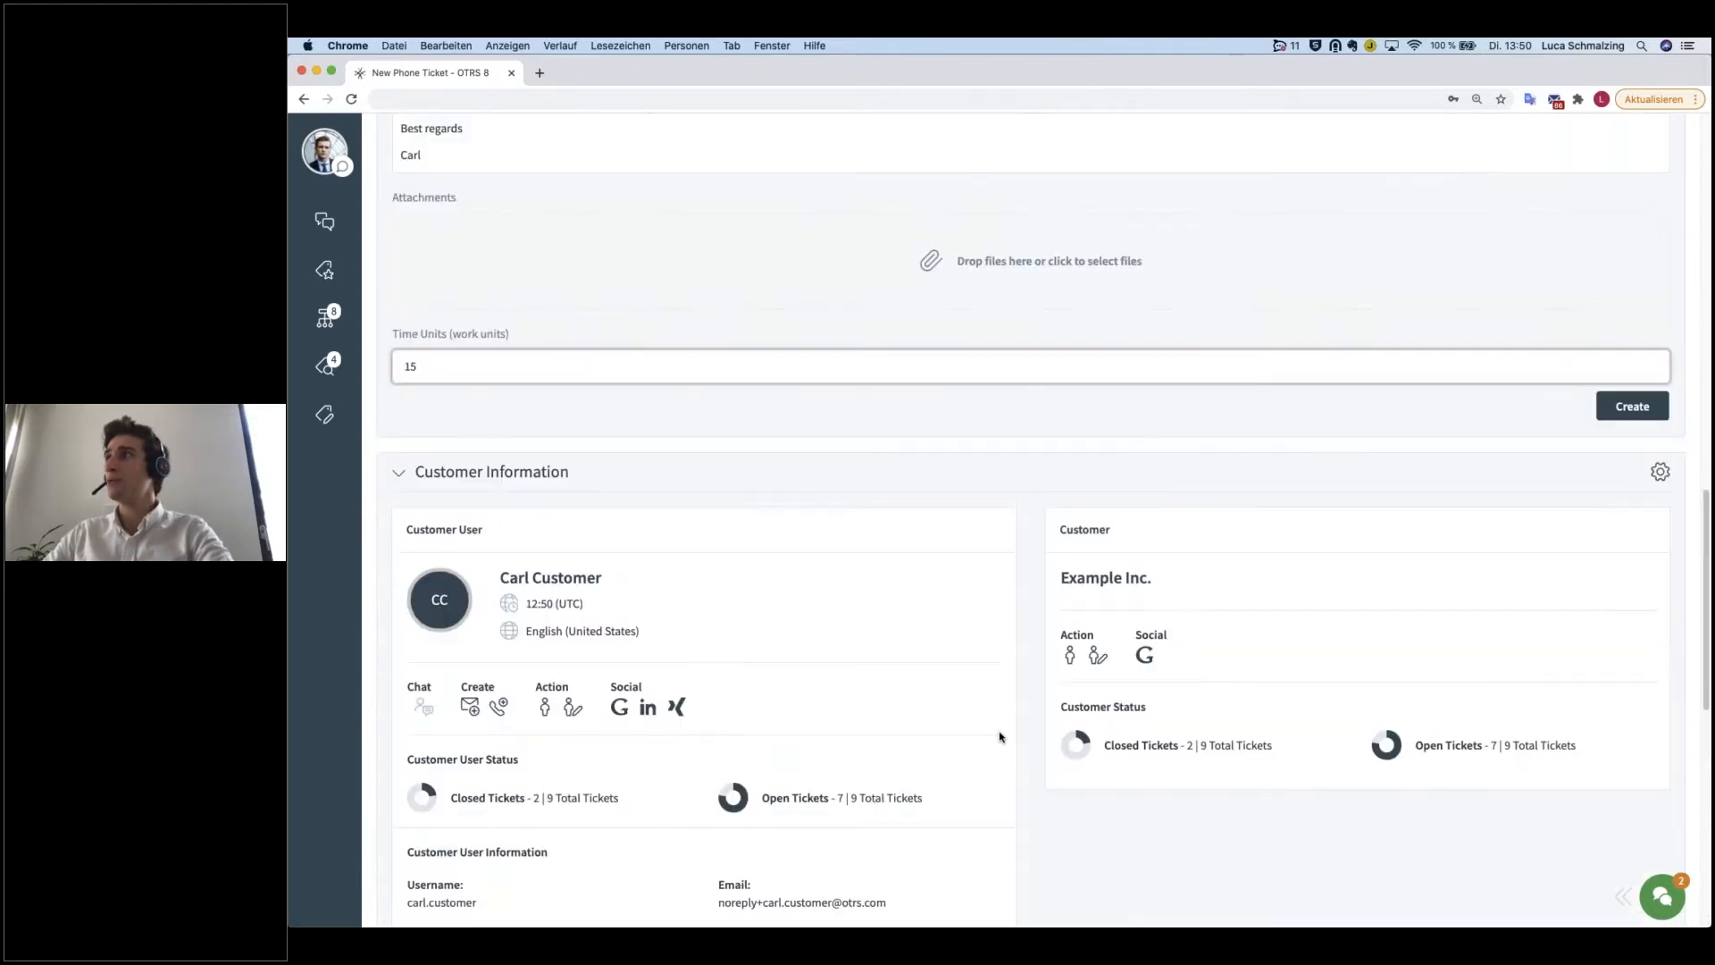
click(1609, 597)
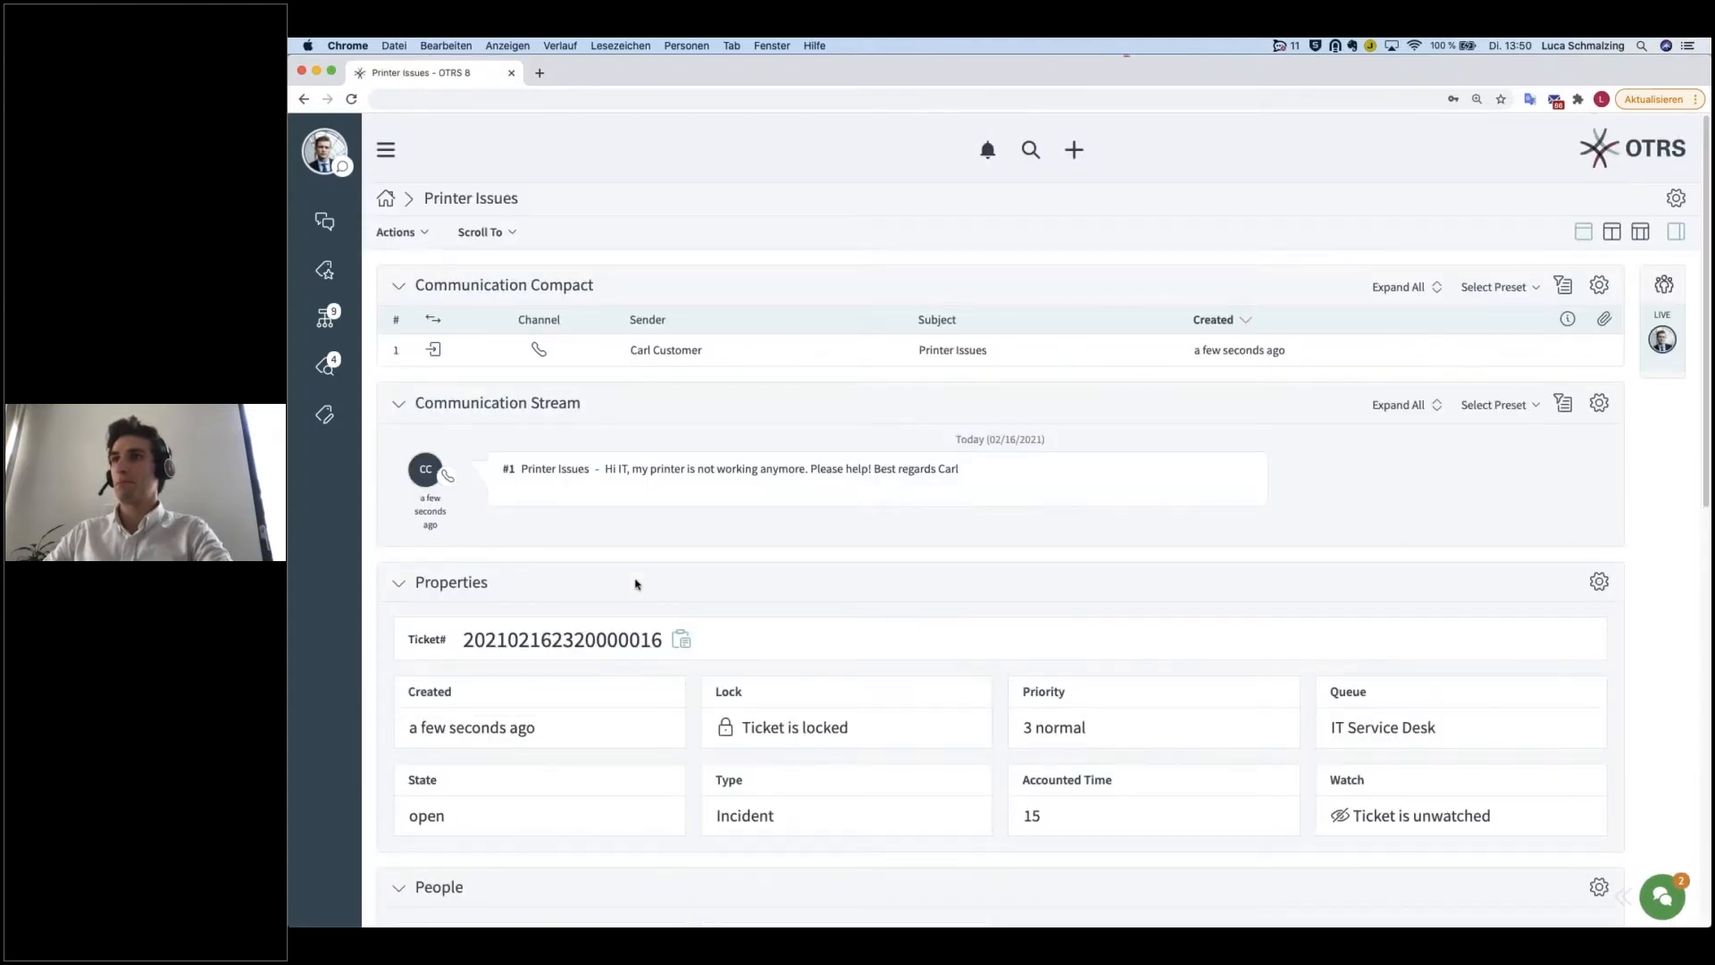
scroll(634, 584, down, 1)
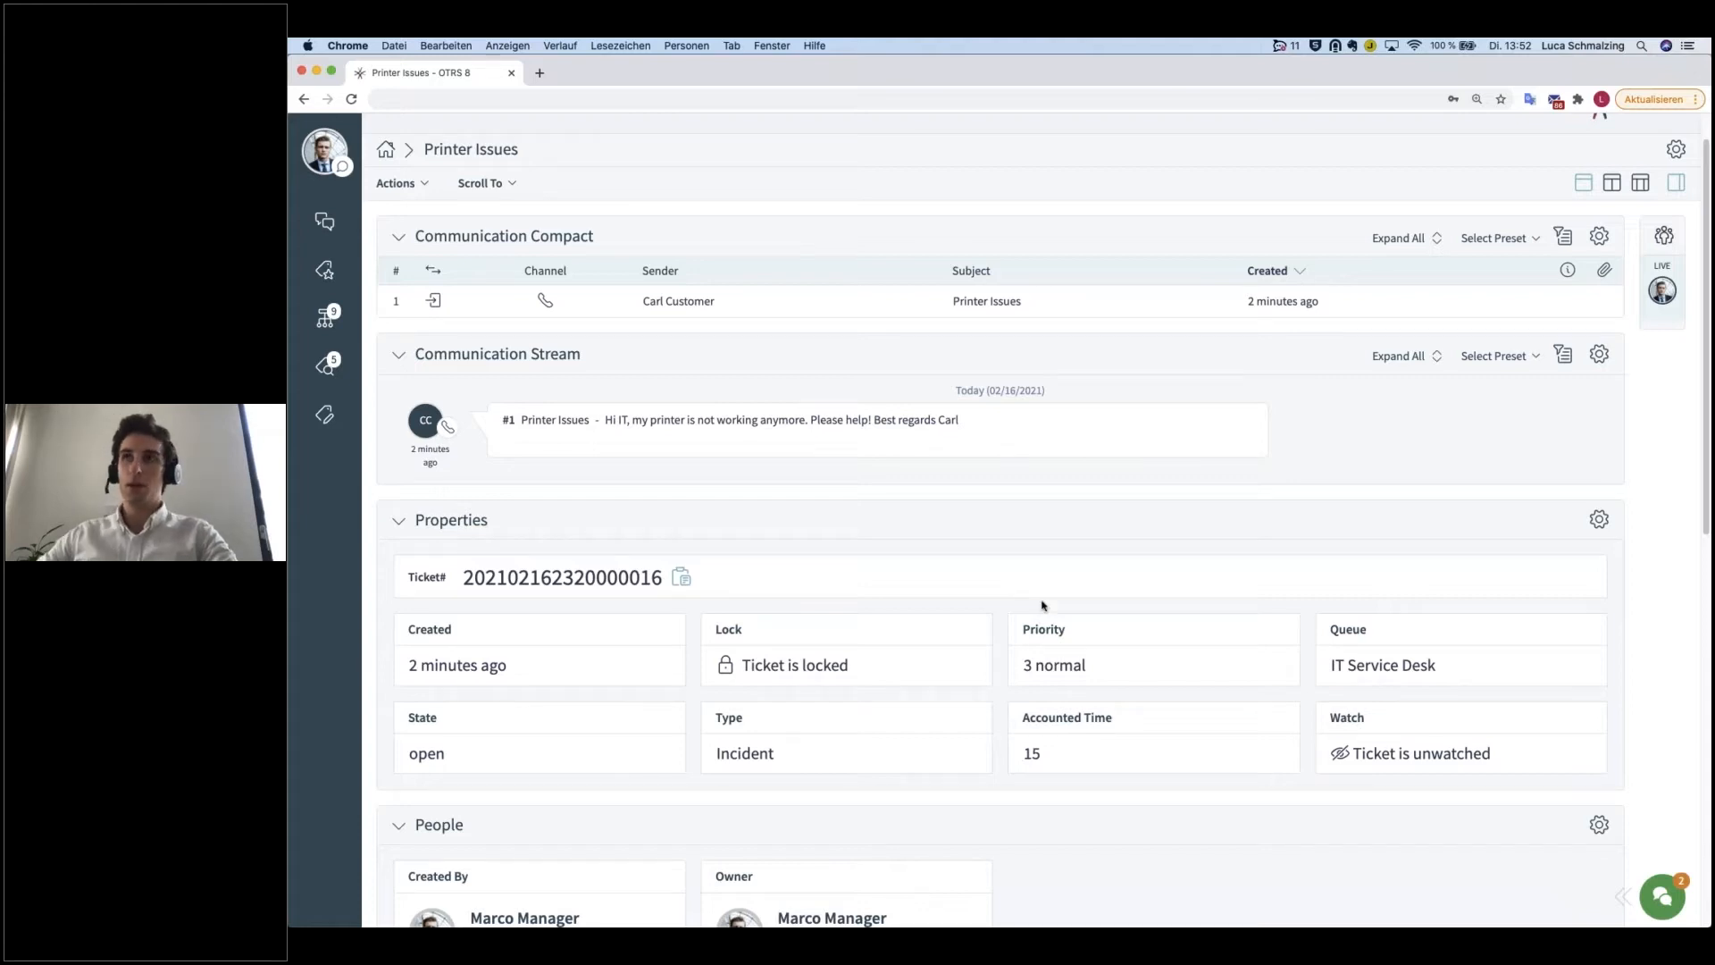
drag(521, 150, 428, 149)
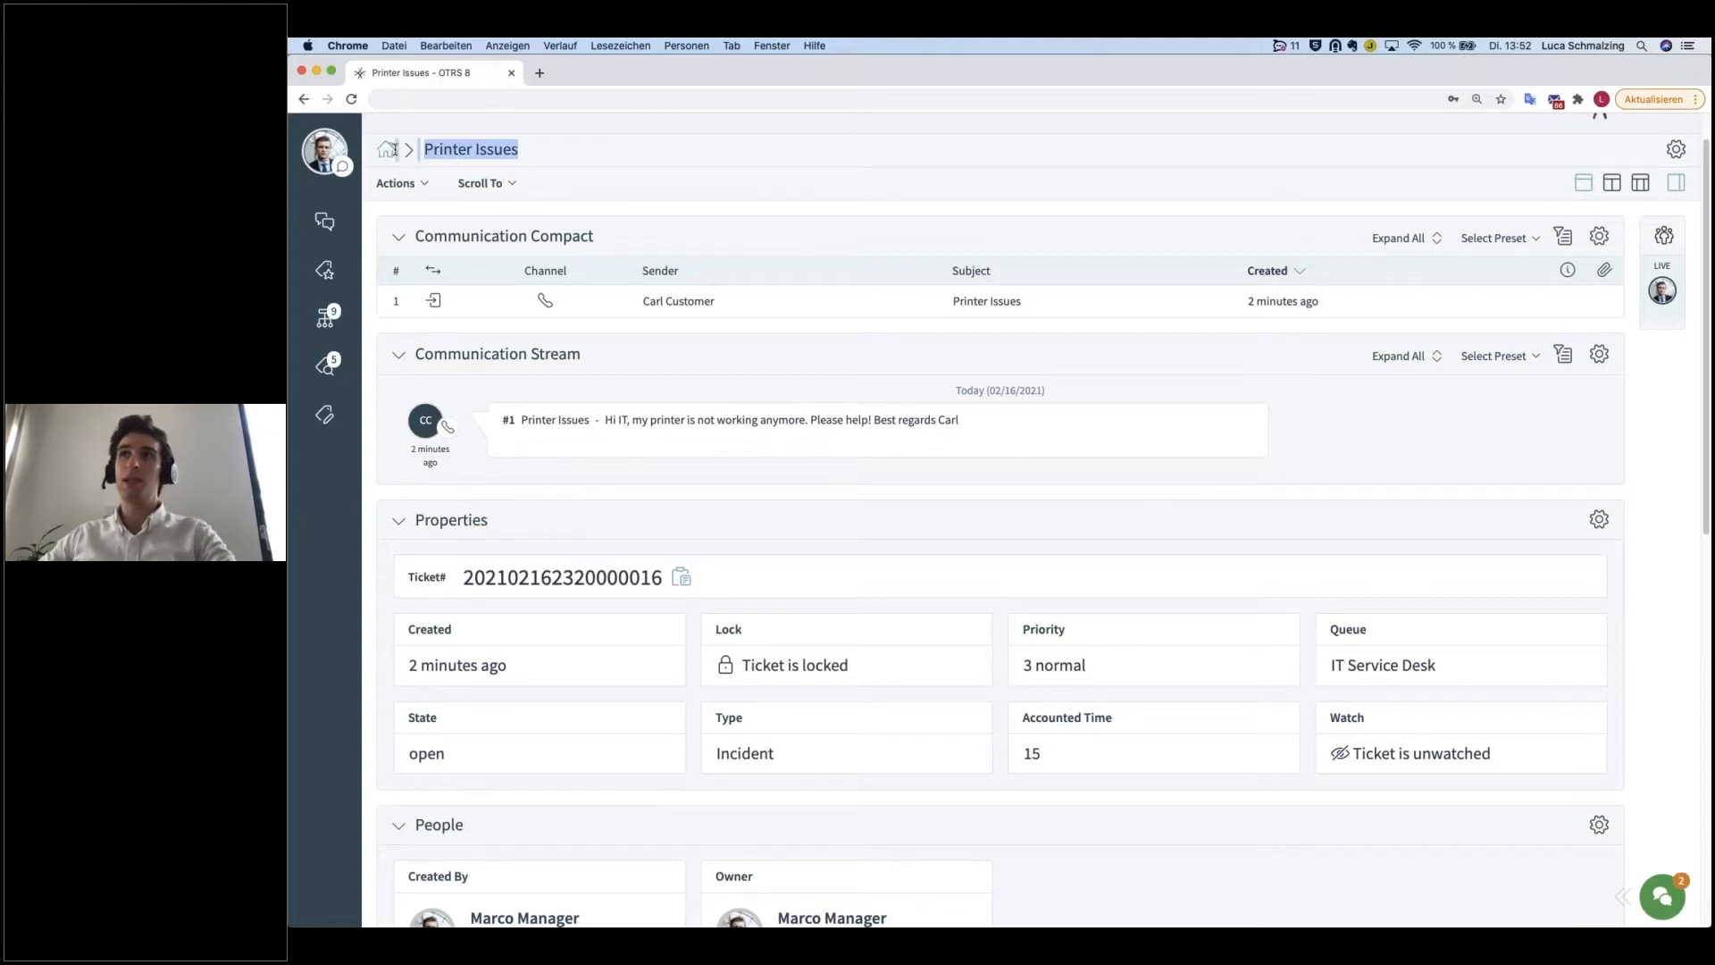
click(428, 149)
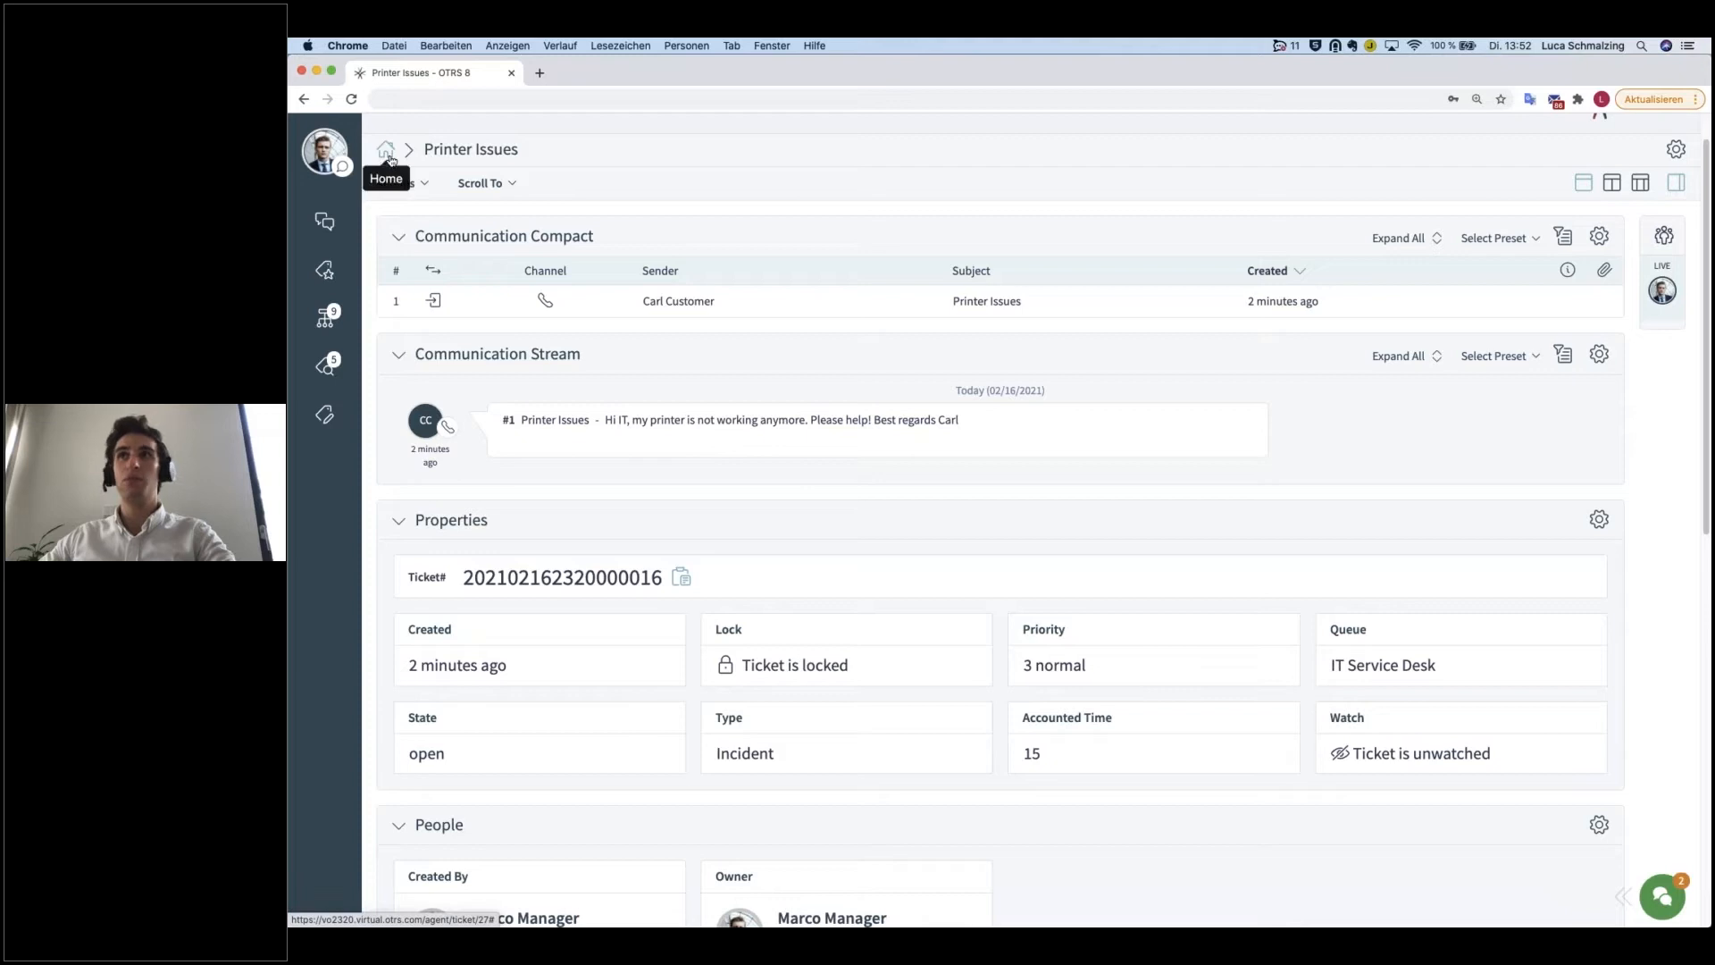
drag(521, 149, 428, 150)
scroll(536, 169, up, 1)
click(576, 200)
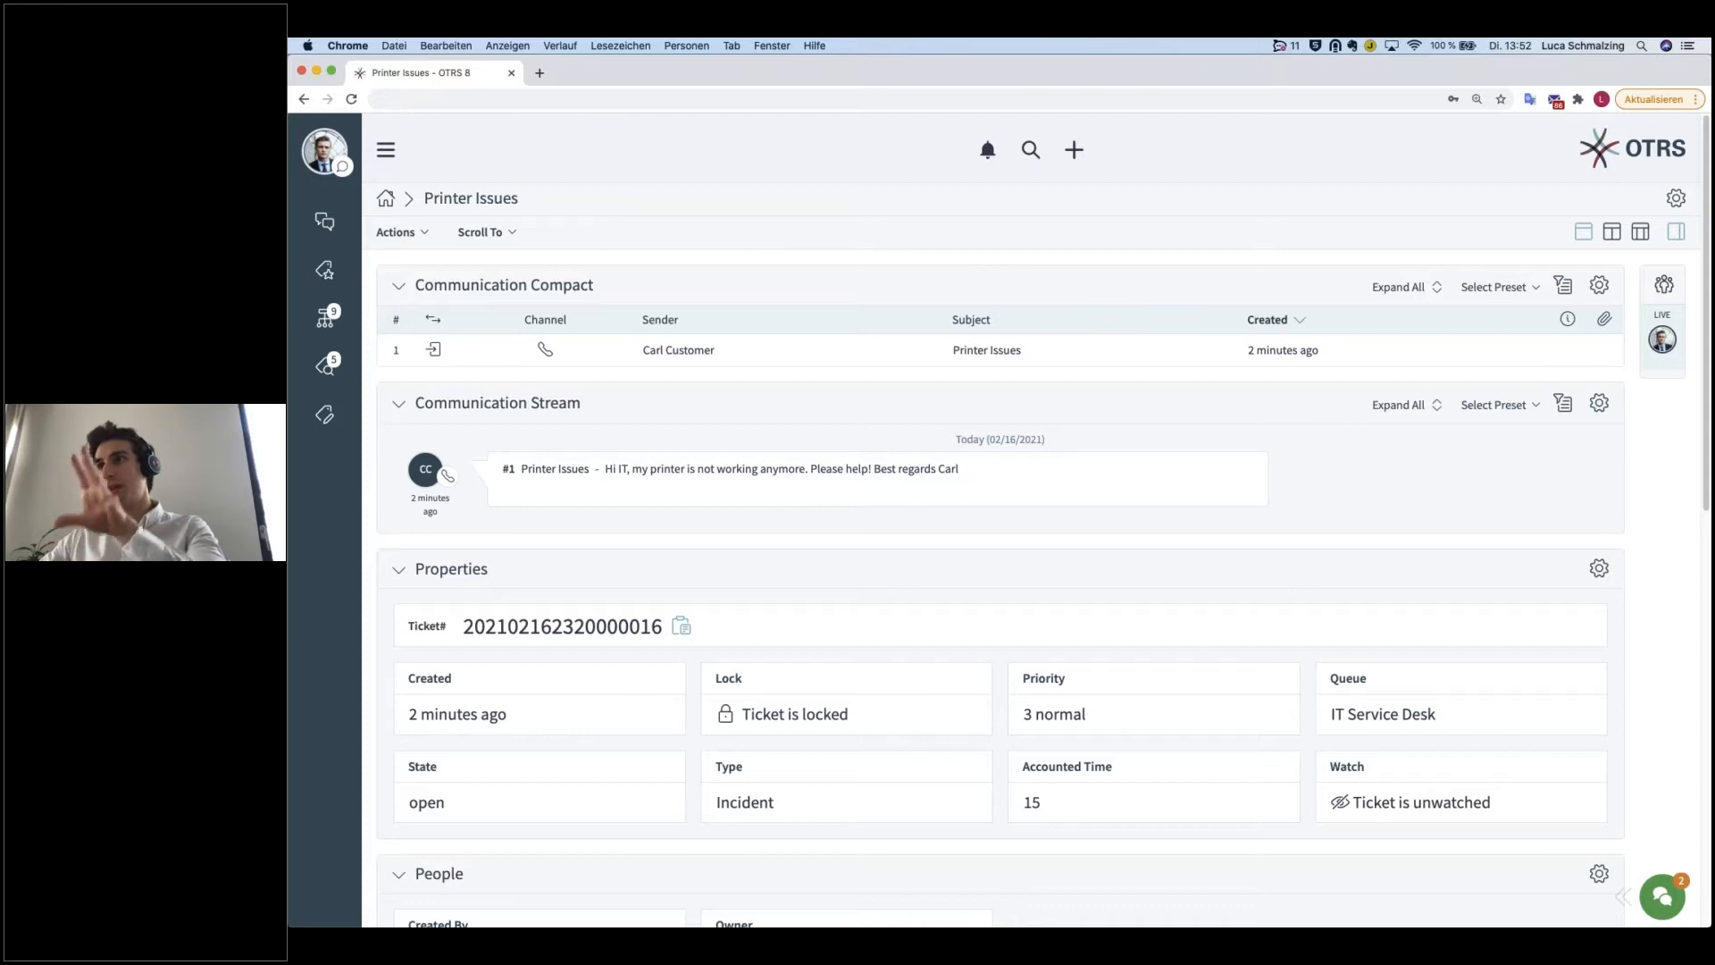
Step: Collapse the Communication Compact, Communication Stream, Properties and People widgets of the ticket, and expand them again
click(404, 288)
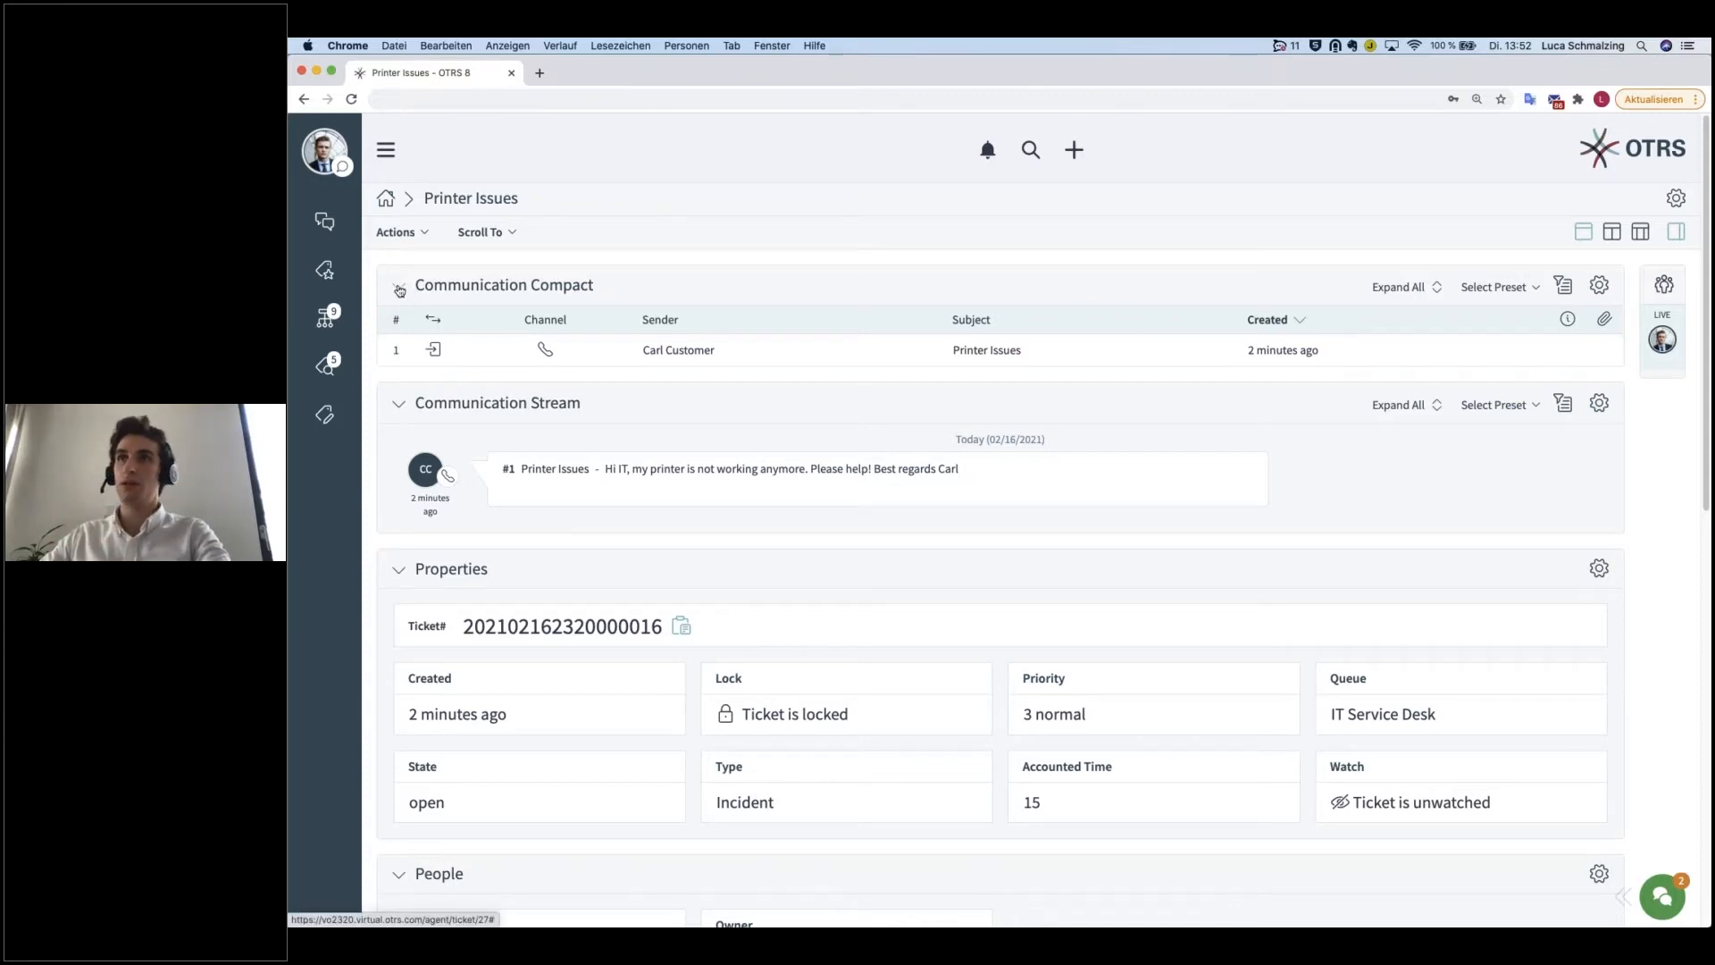
click(403, 343)
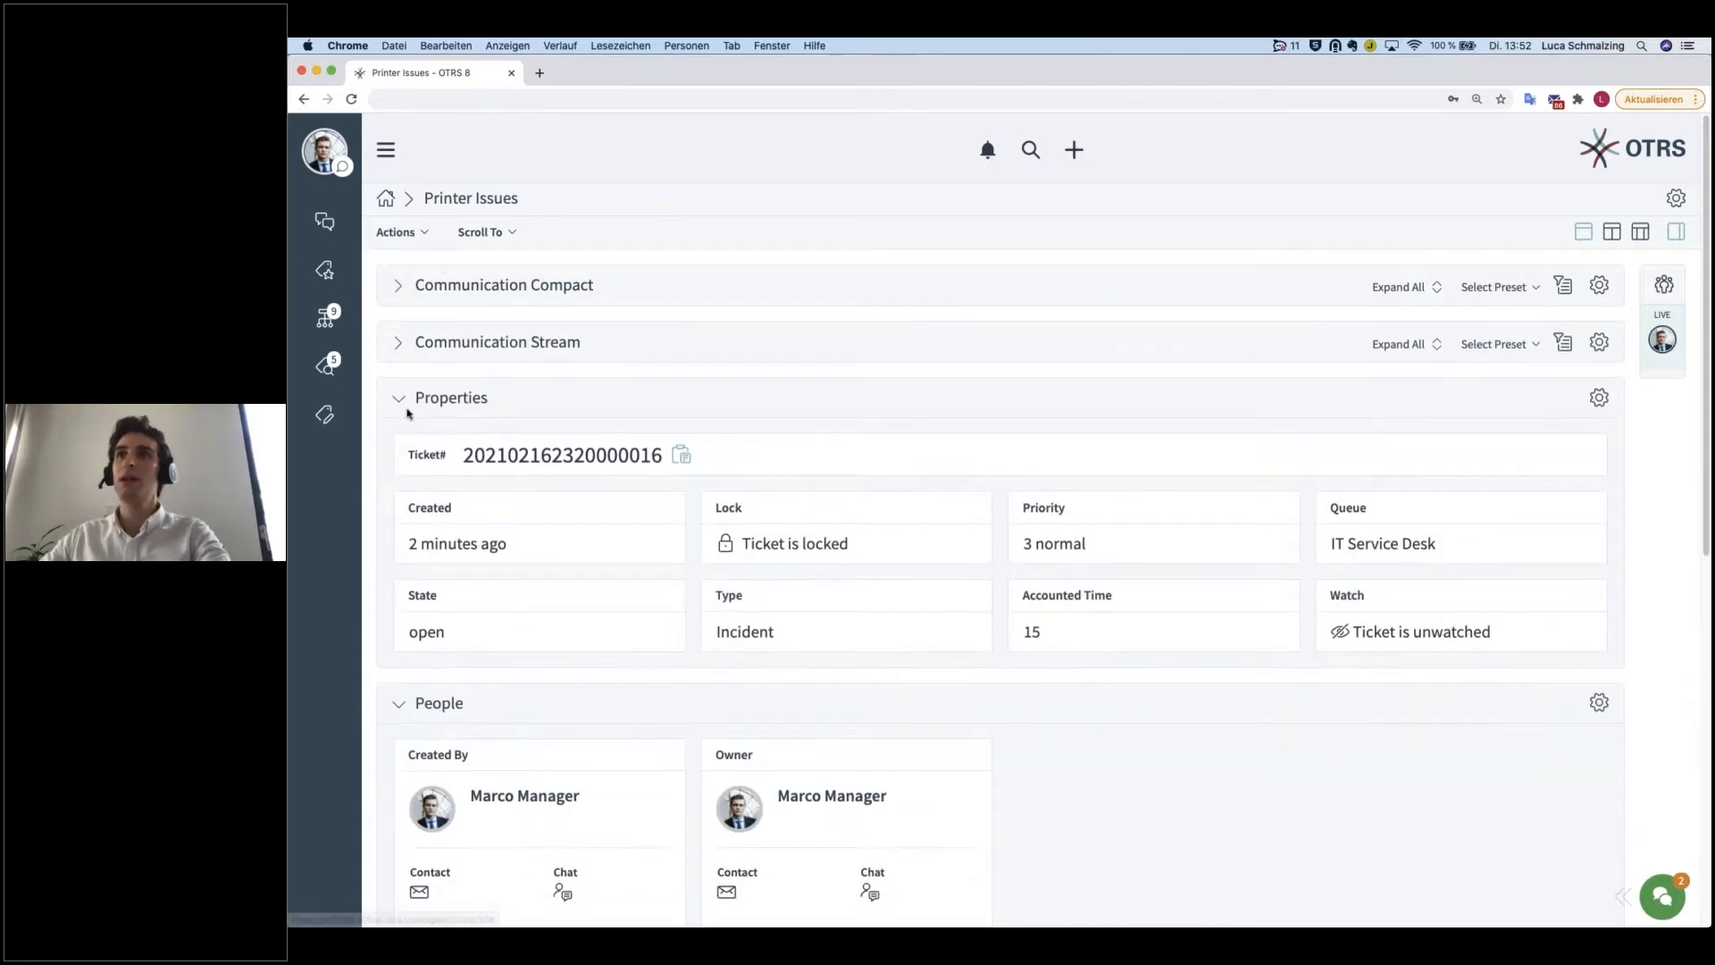
click(399, 397)
click(399, 454)
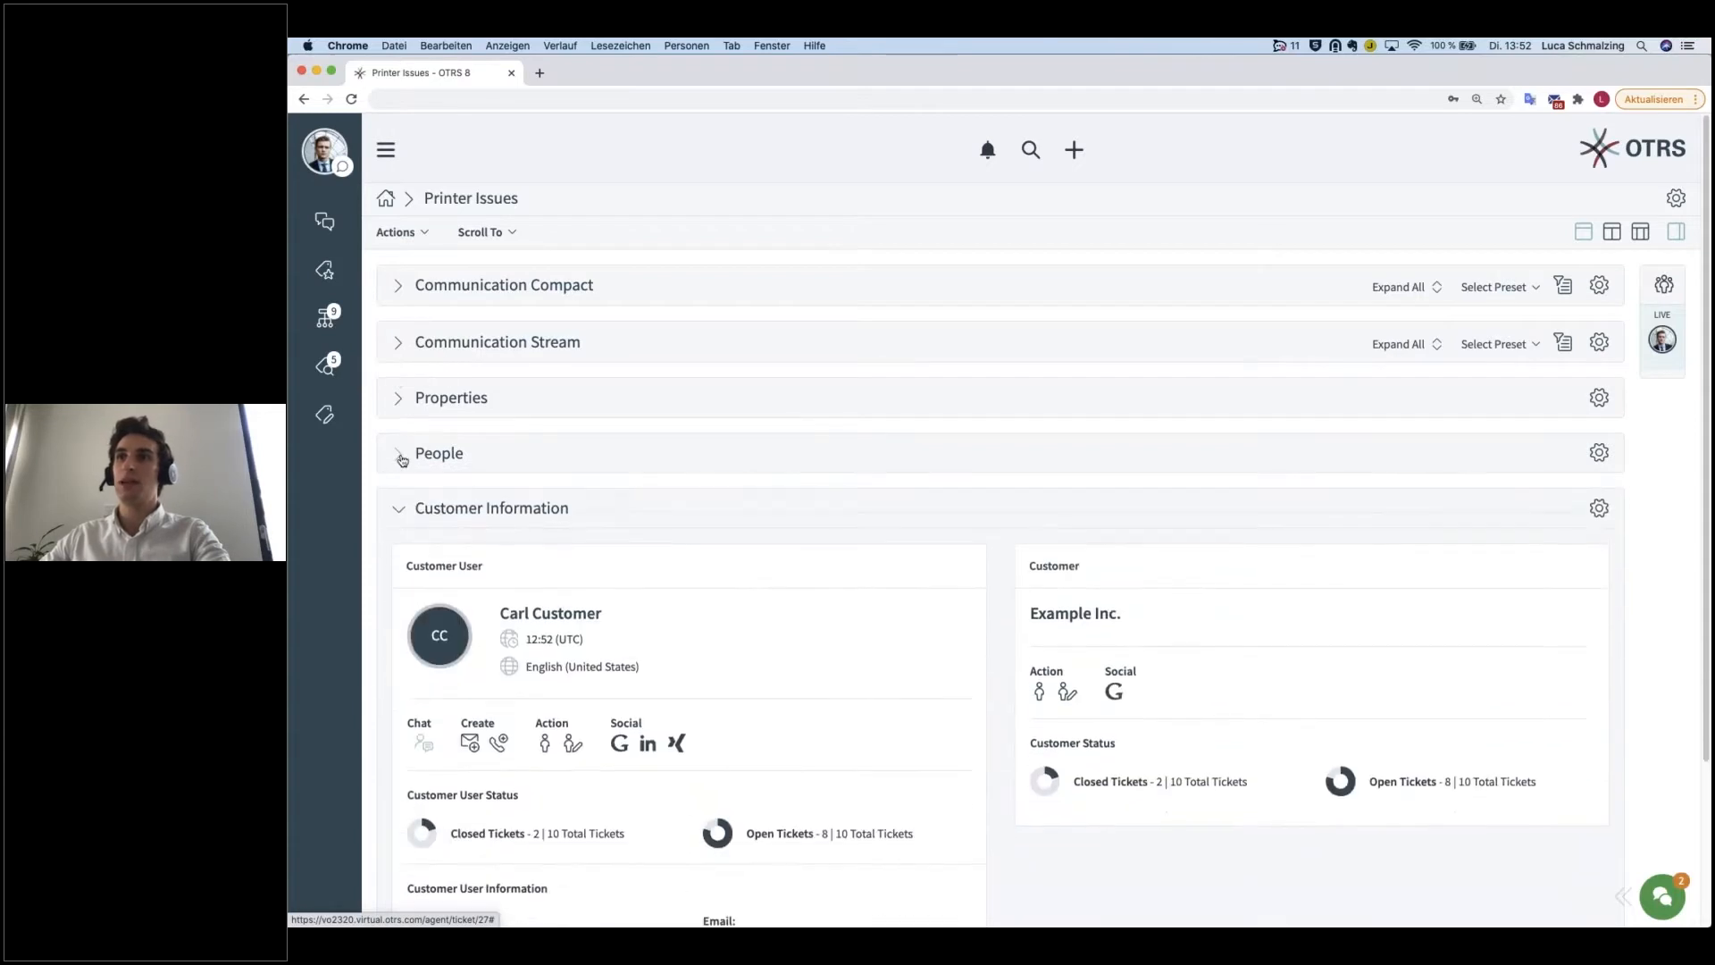
click(398, 452)
click(398, 397)
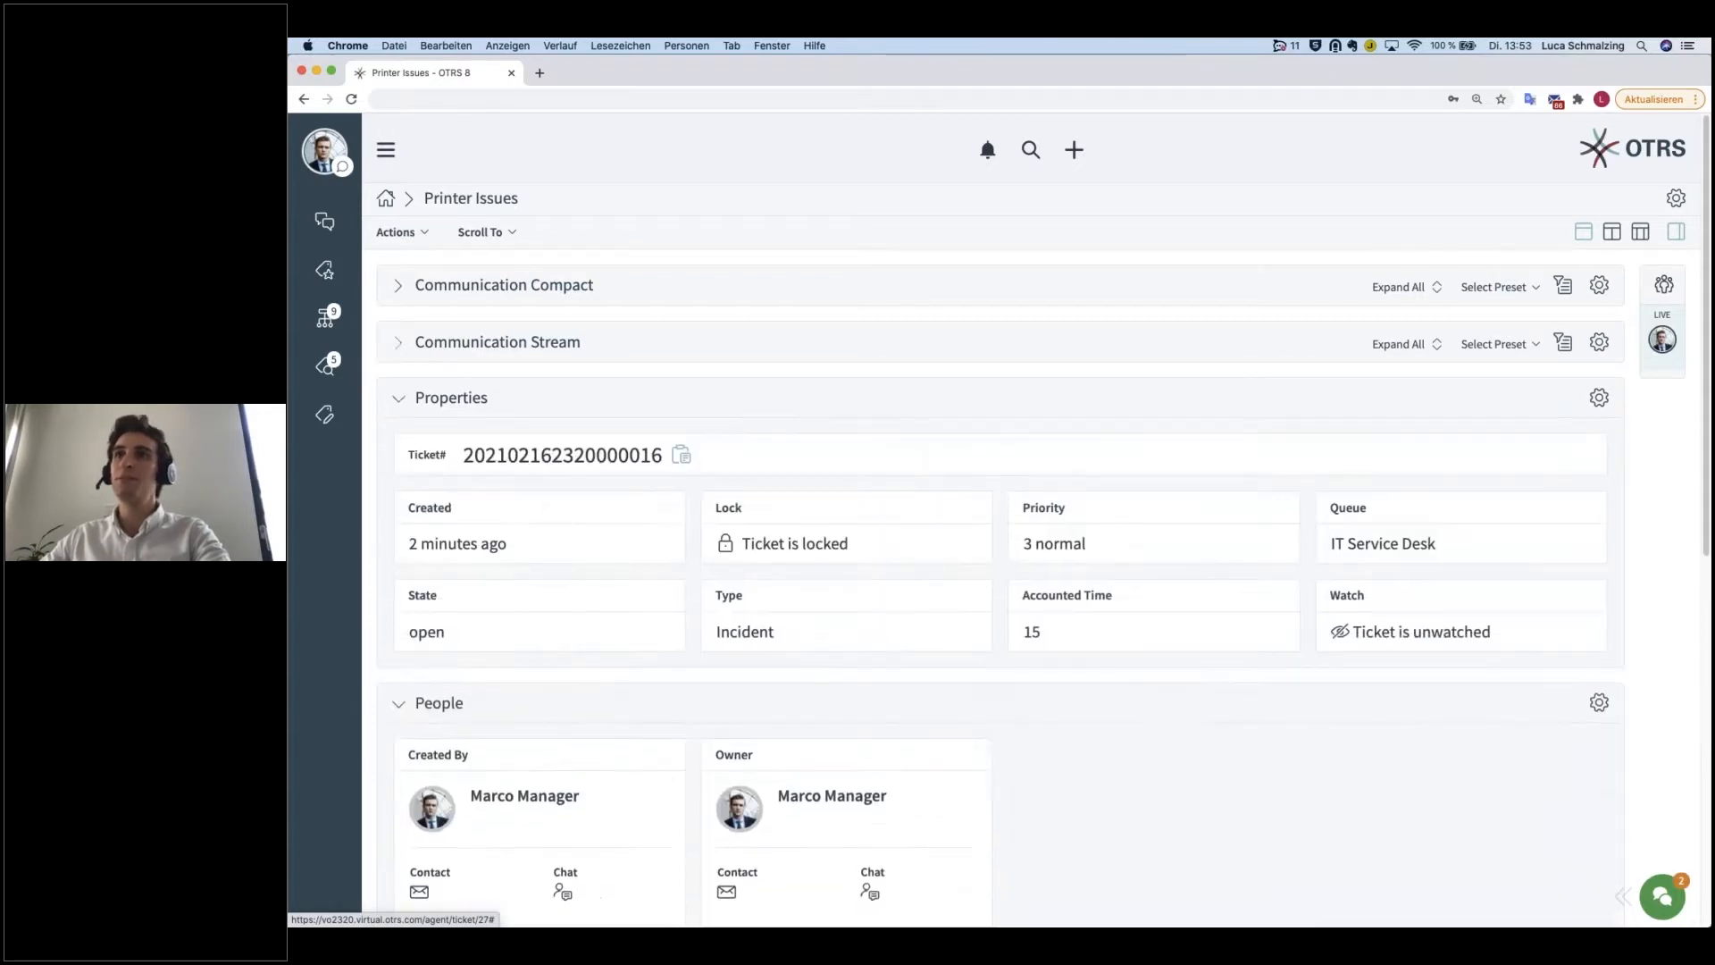
click(398, 343)
click(398, 285)
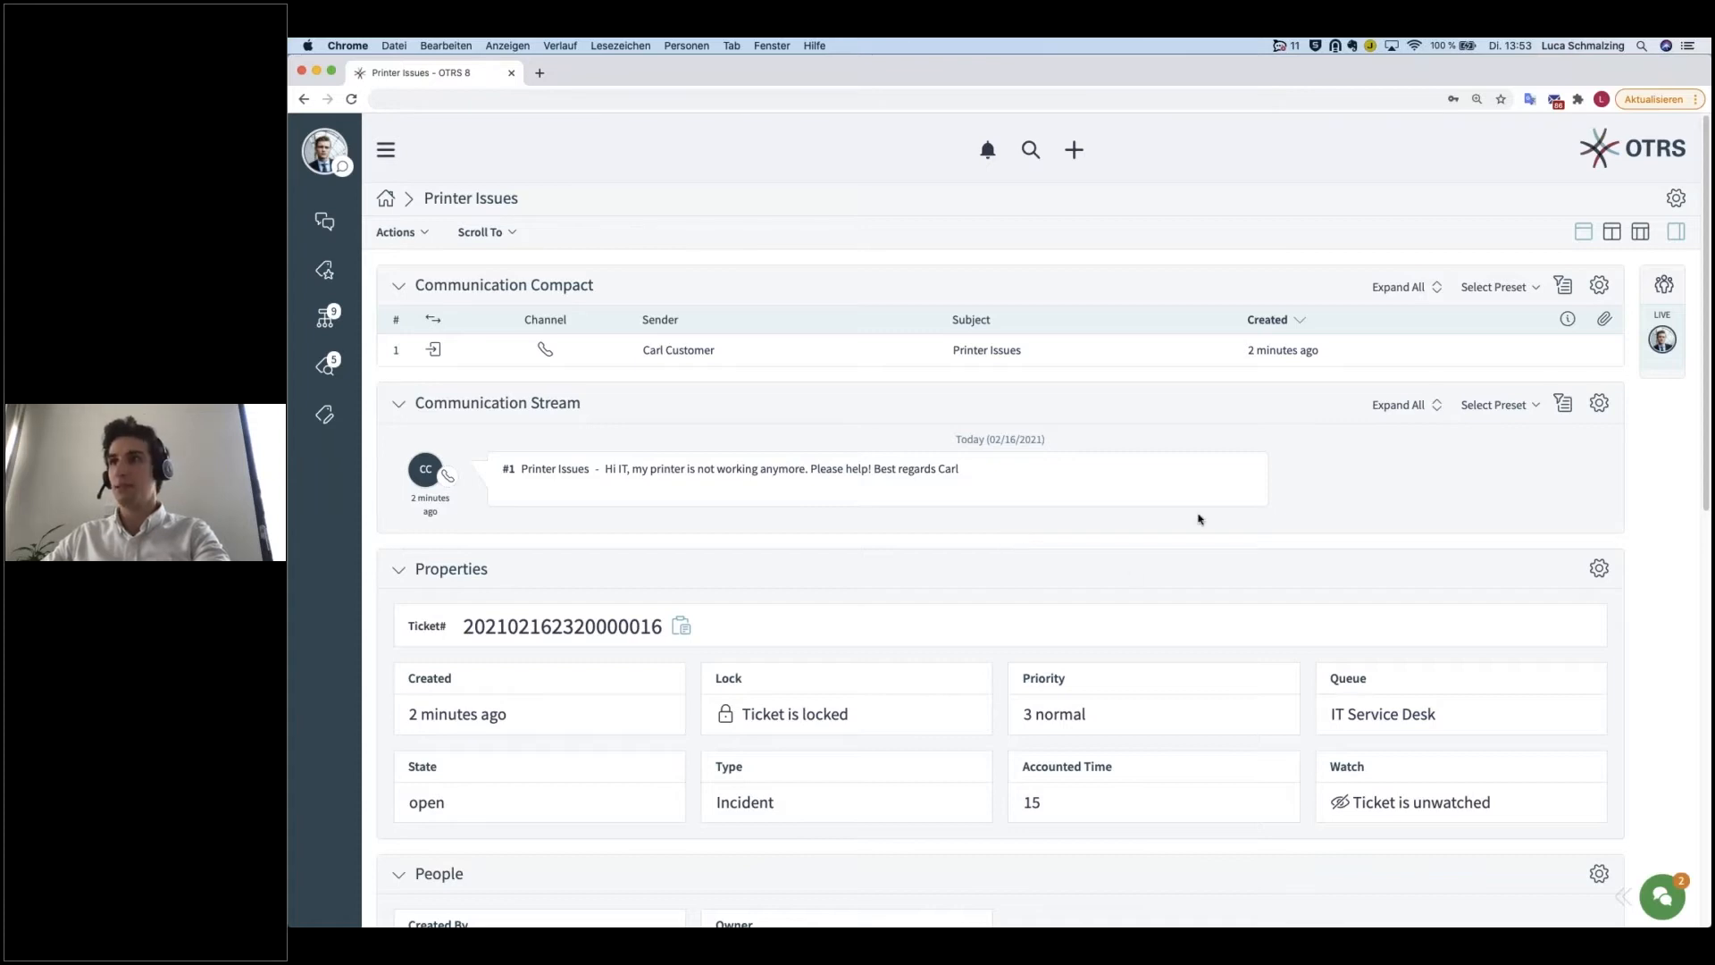
Step: Switch the ticket view through the two-column layout to the three-column layout and open its screen configuration
click(1613, 234)
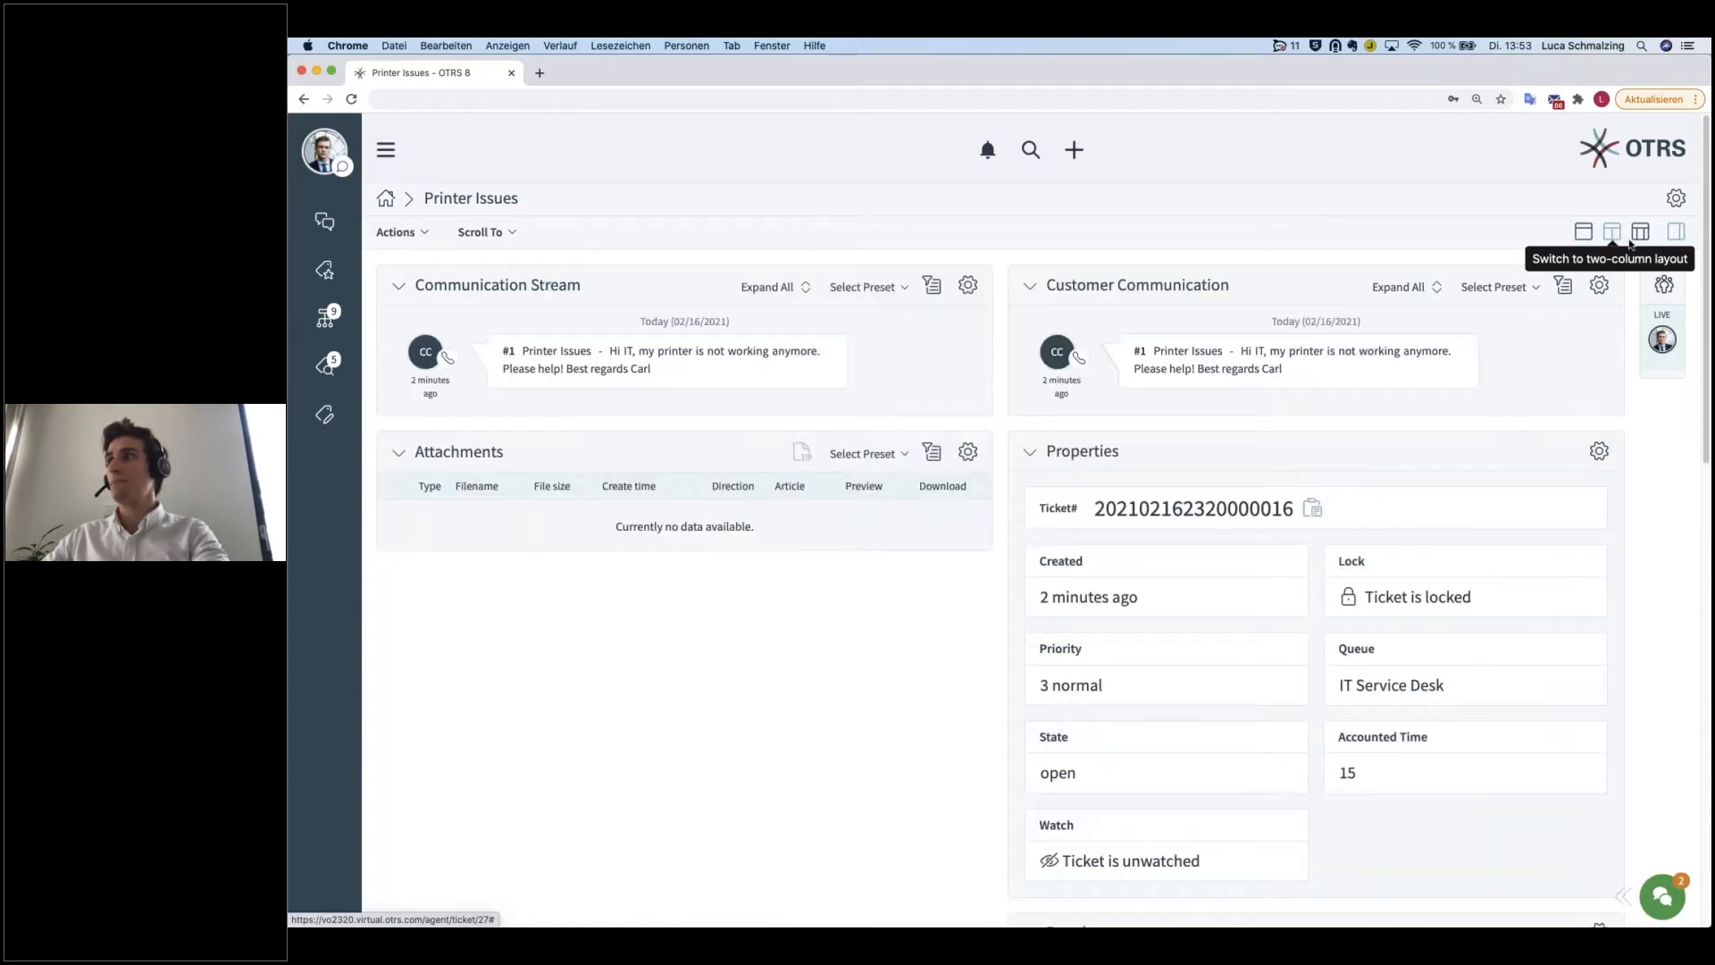
click(1642, 234)
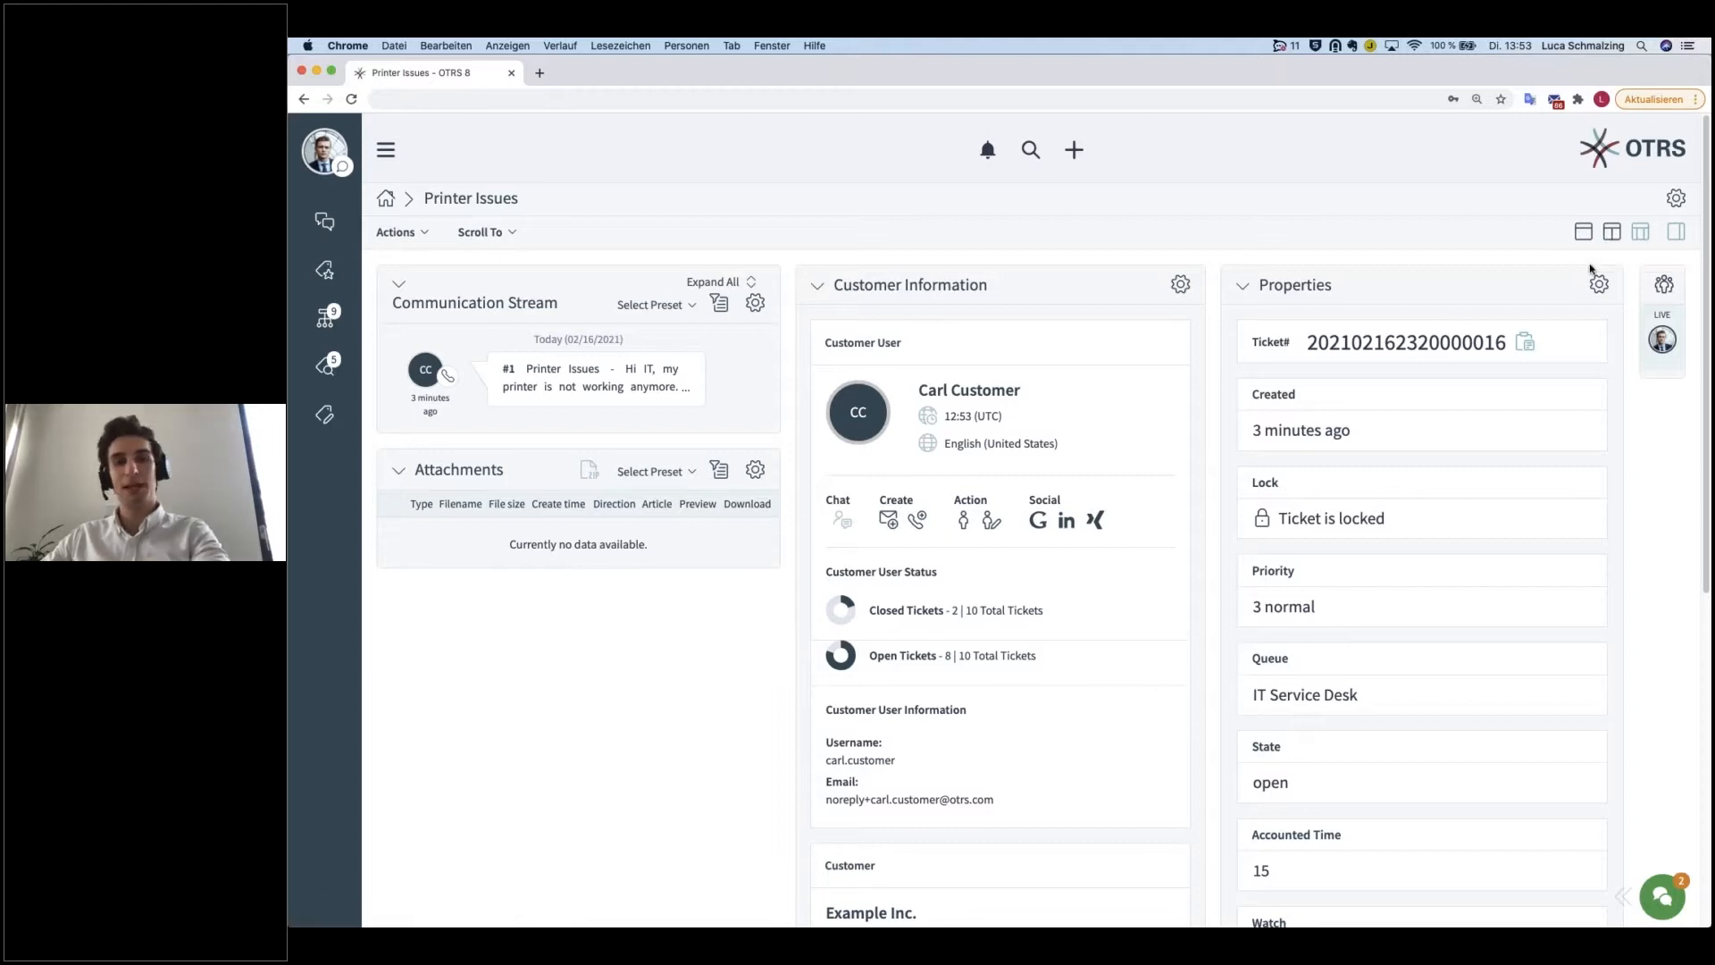
click(1677, 201)
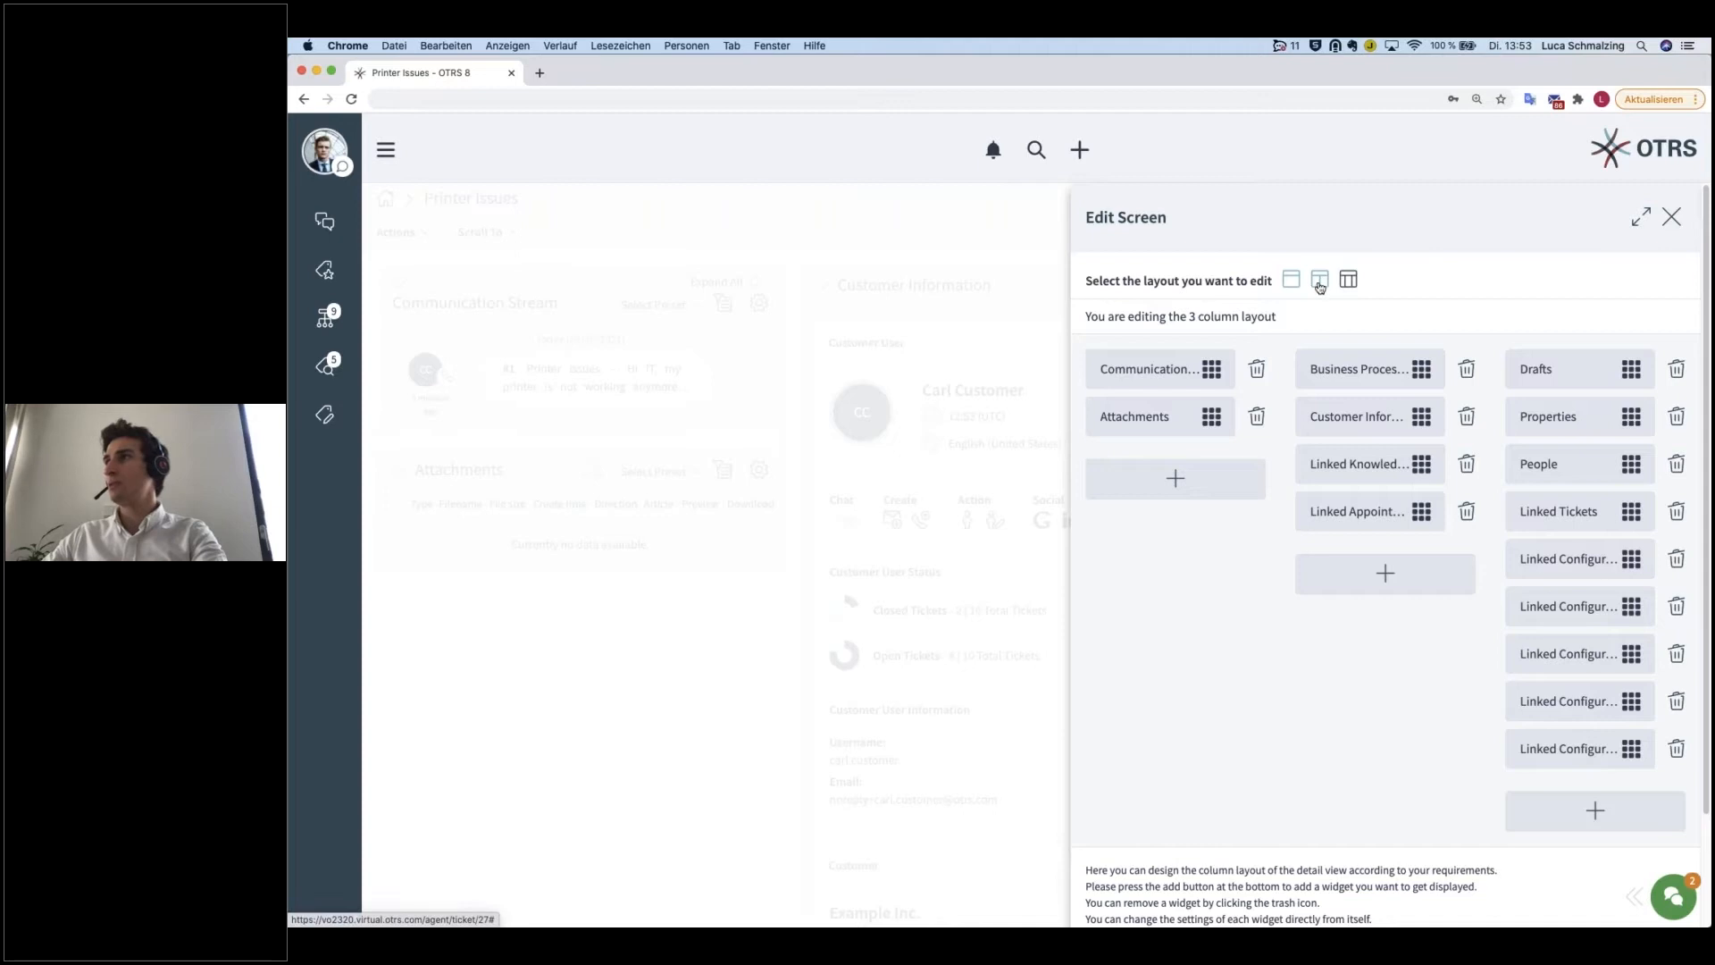
Step: Review the widget arrangement of the one-column, two-column and three-column layouts in the screen configuration
click(1297, 284)
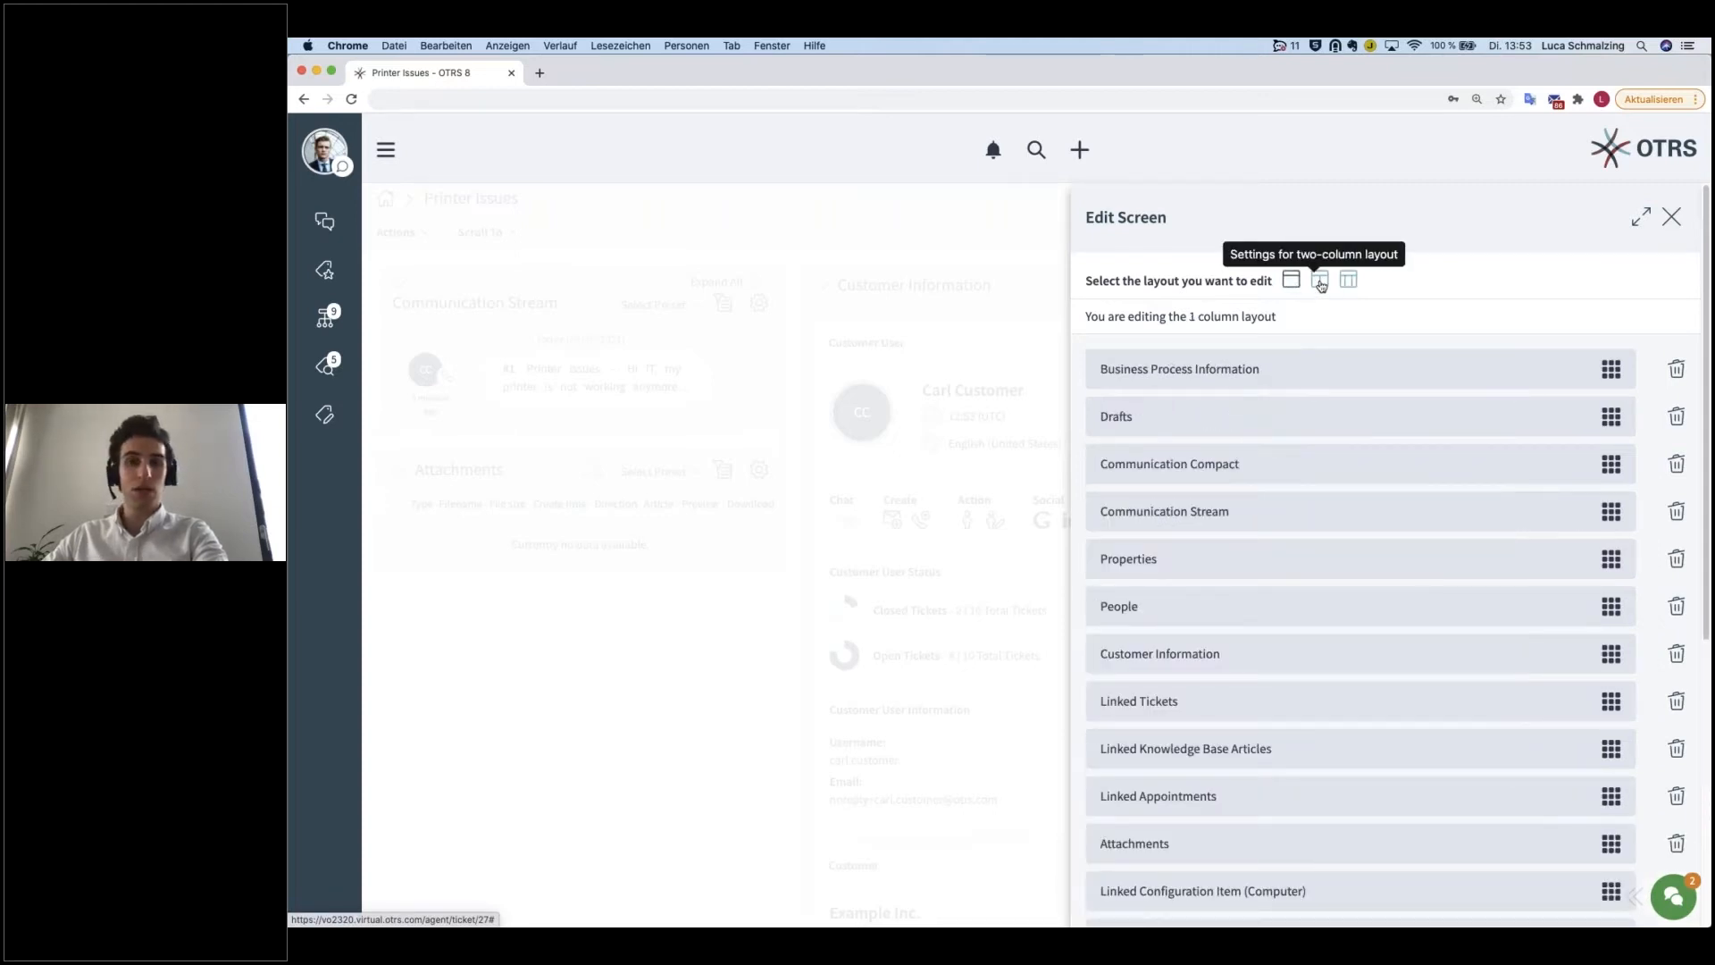
click(1321, 284)
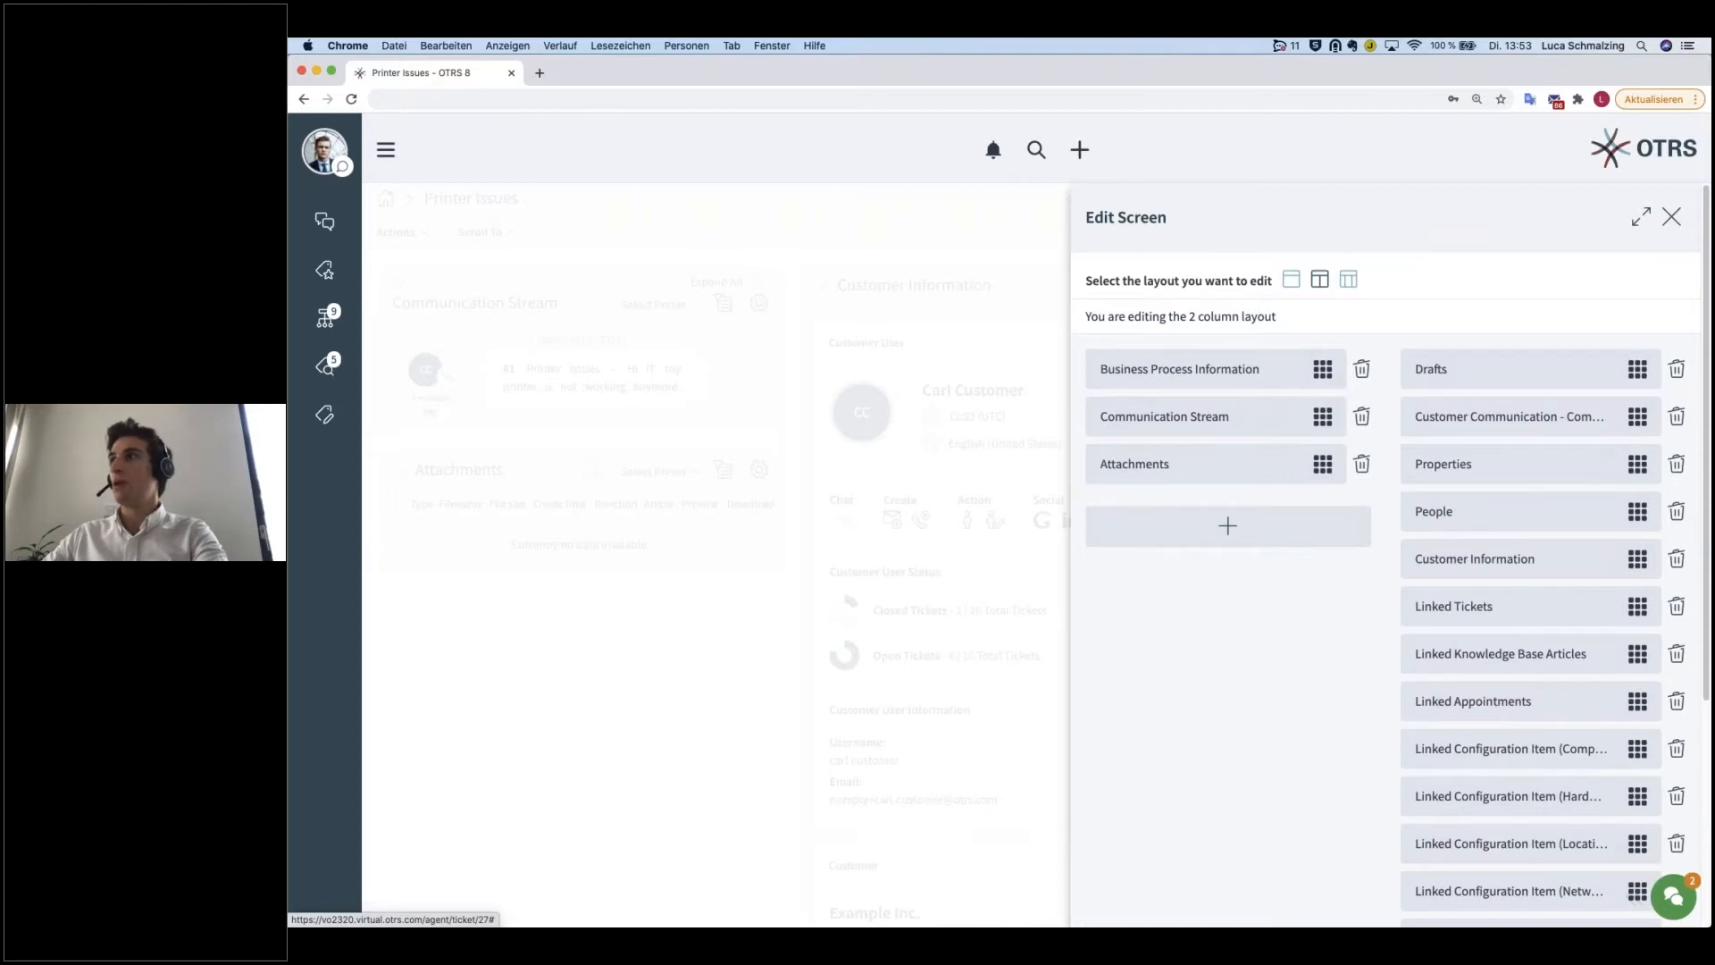
click(1348, 281)
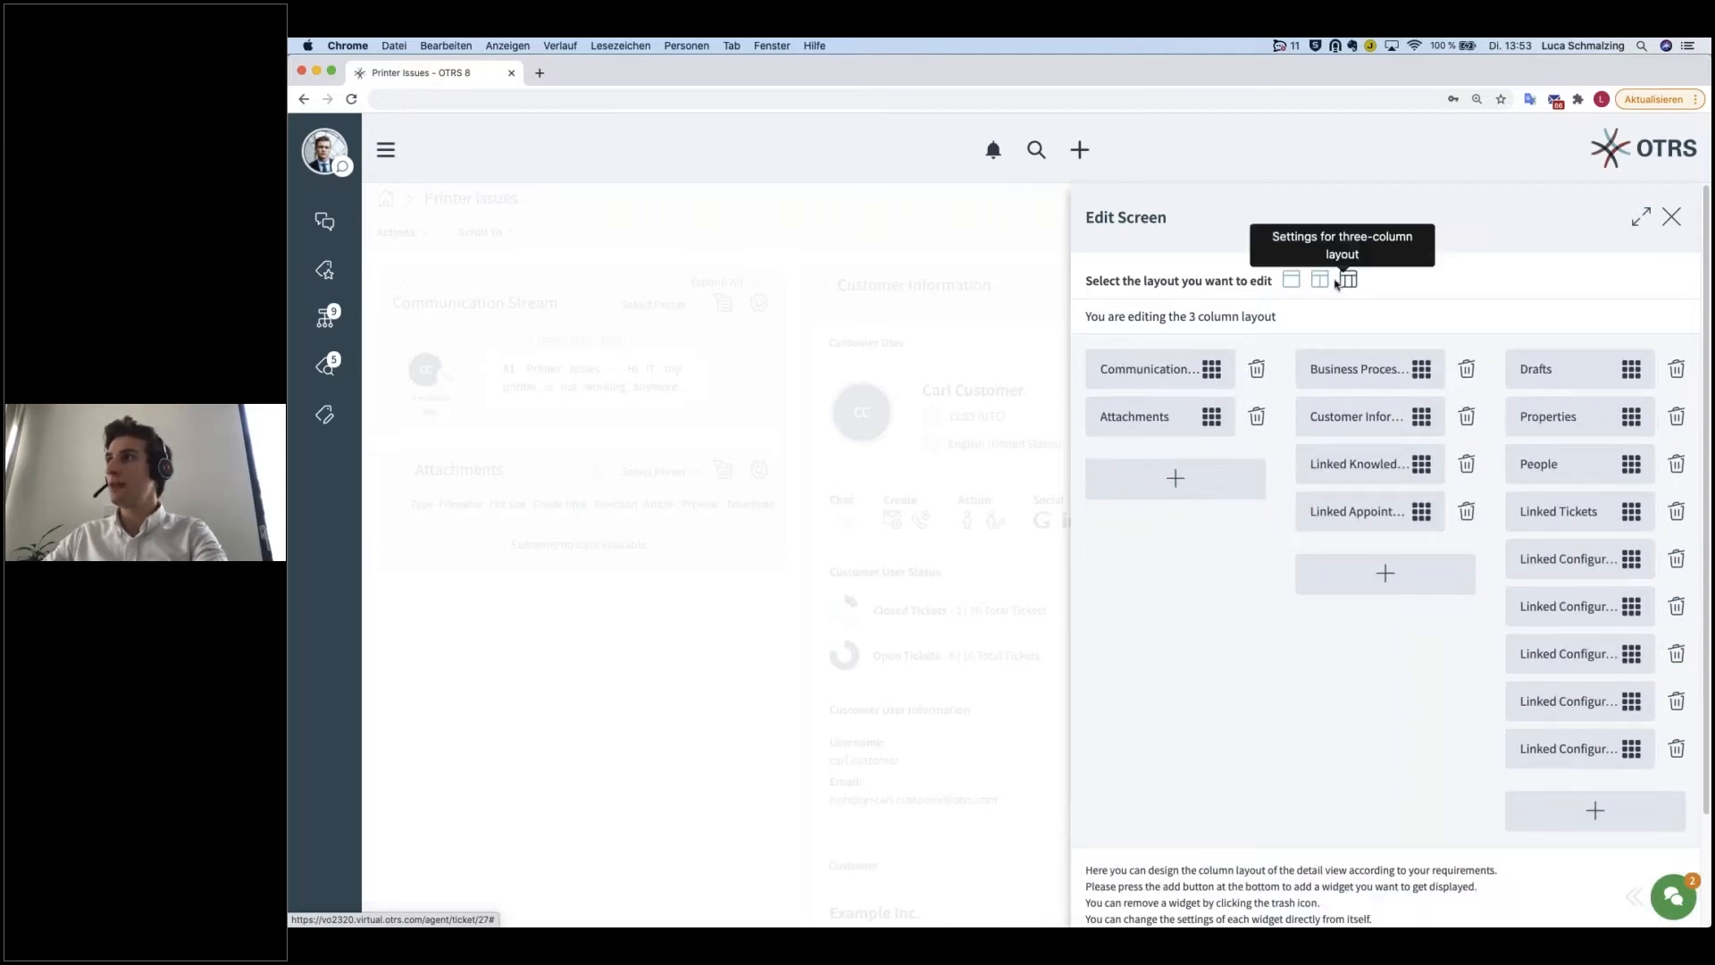
Step: Examine which widgets can be added to the first and third columns of the three-column layout, without adding any
click(1213, 485)
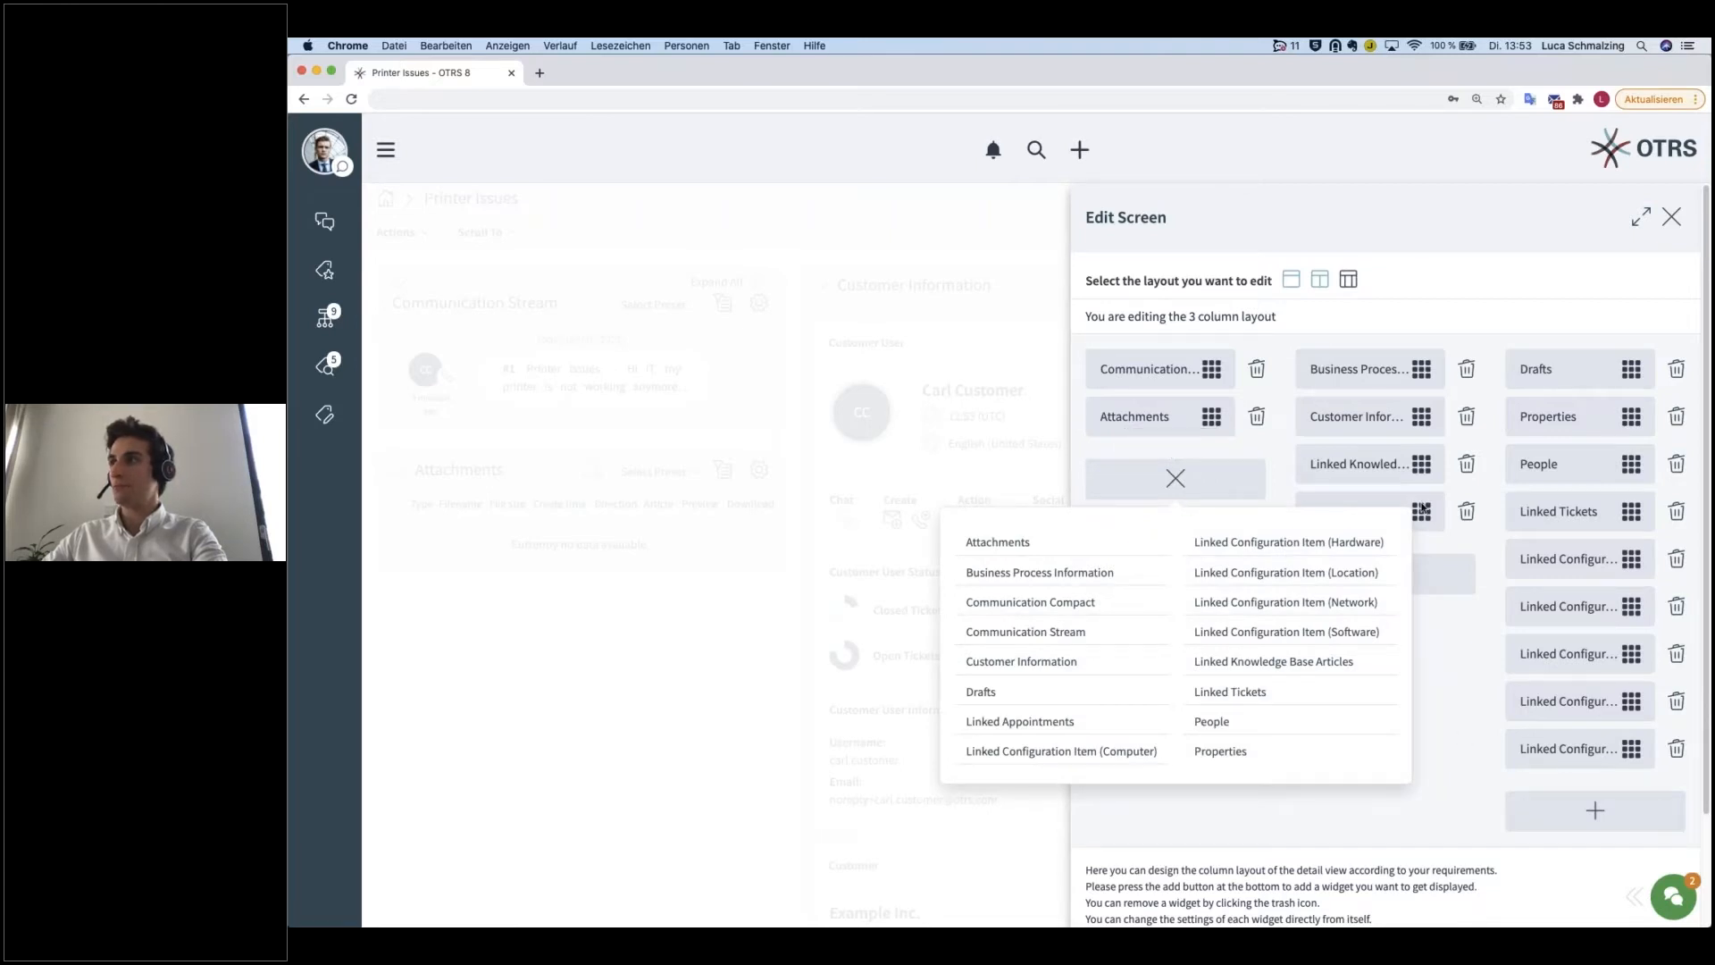
click(1222, 483)
drag(1422, 417, 1474, 416)
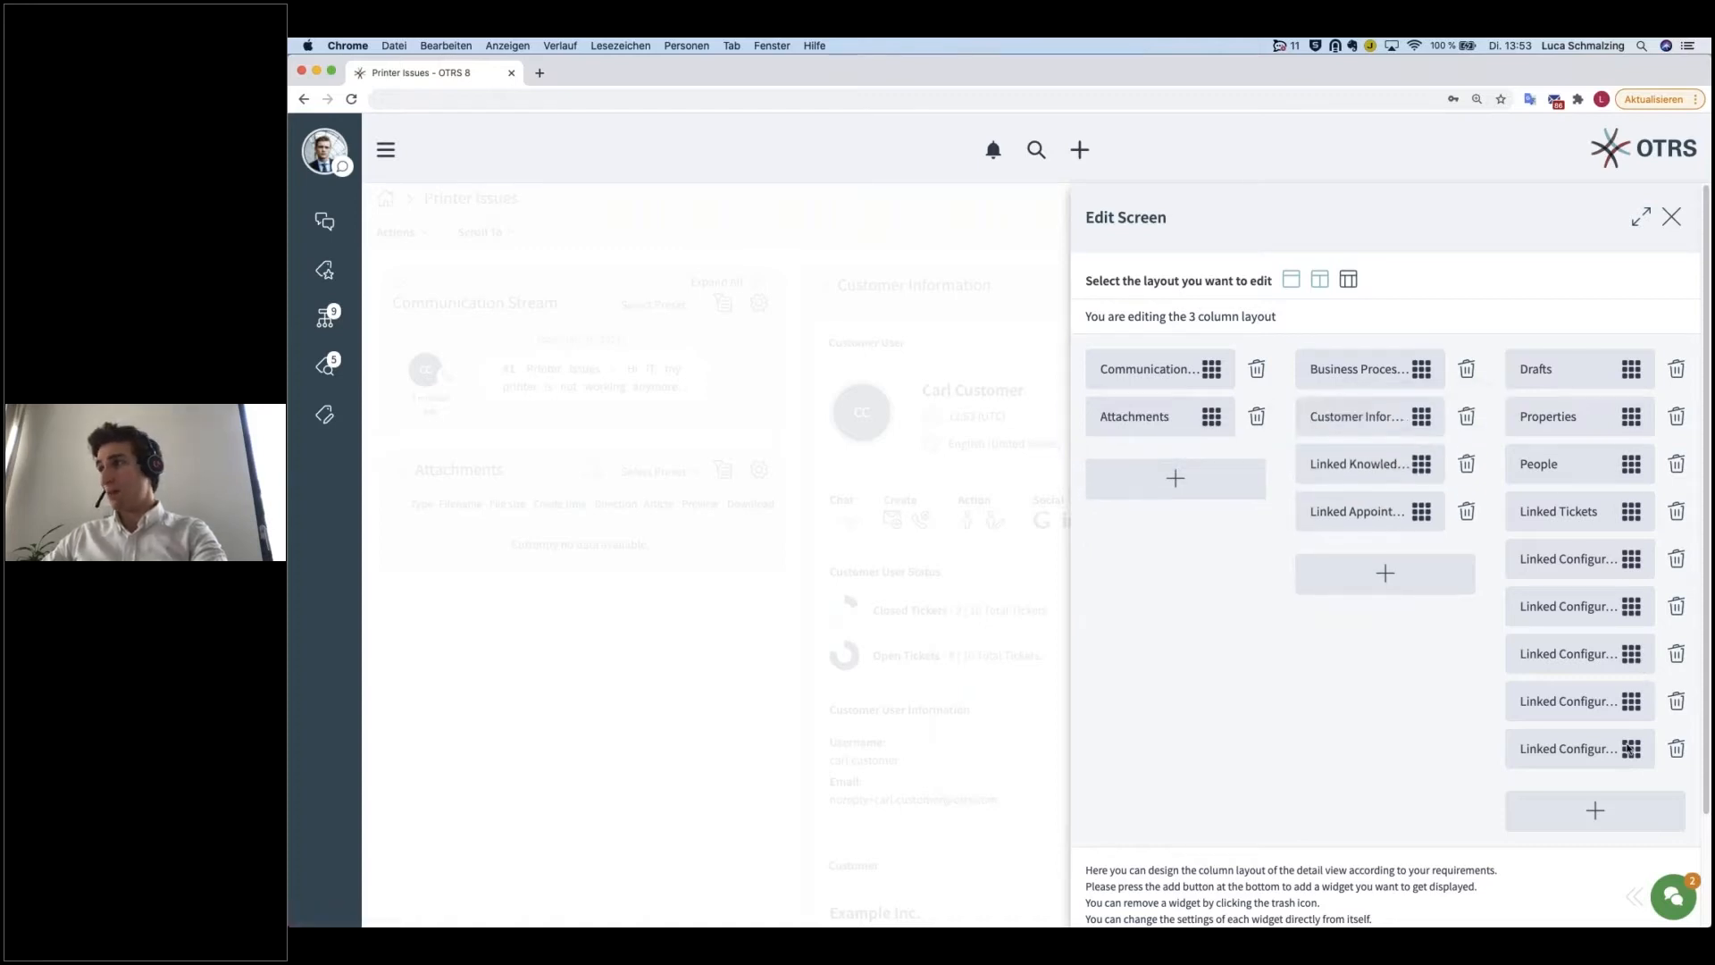
click(1615, 818)
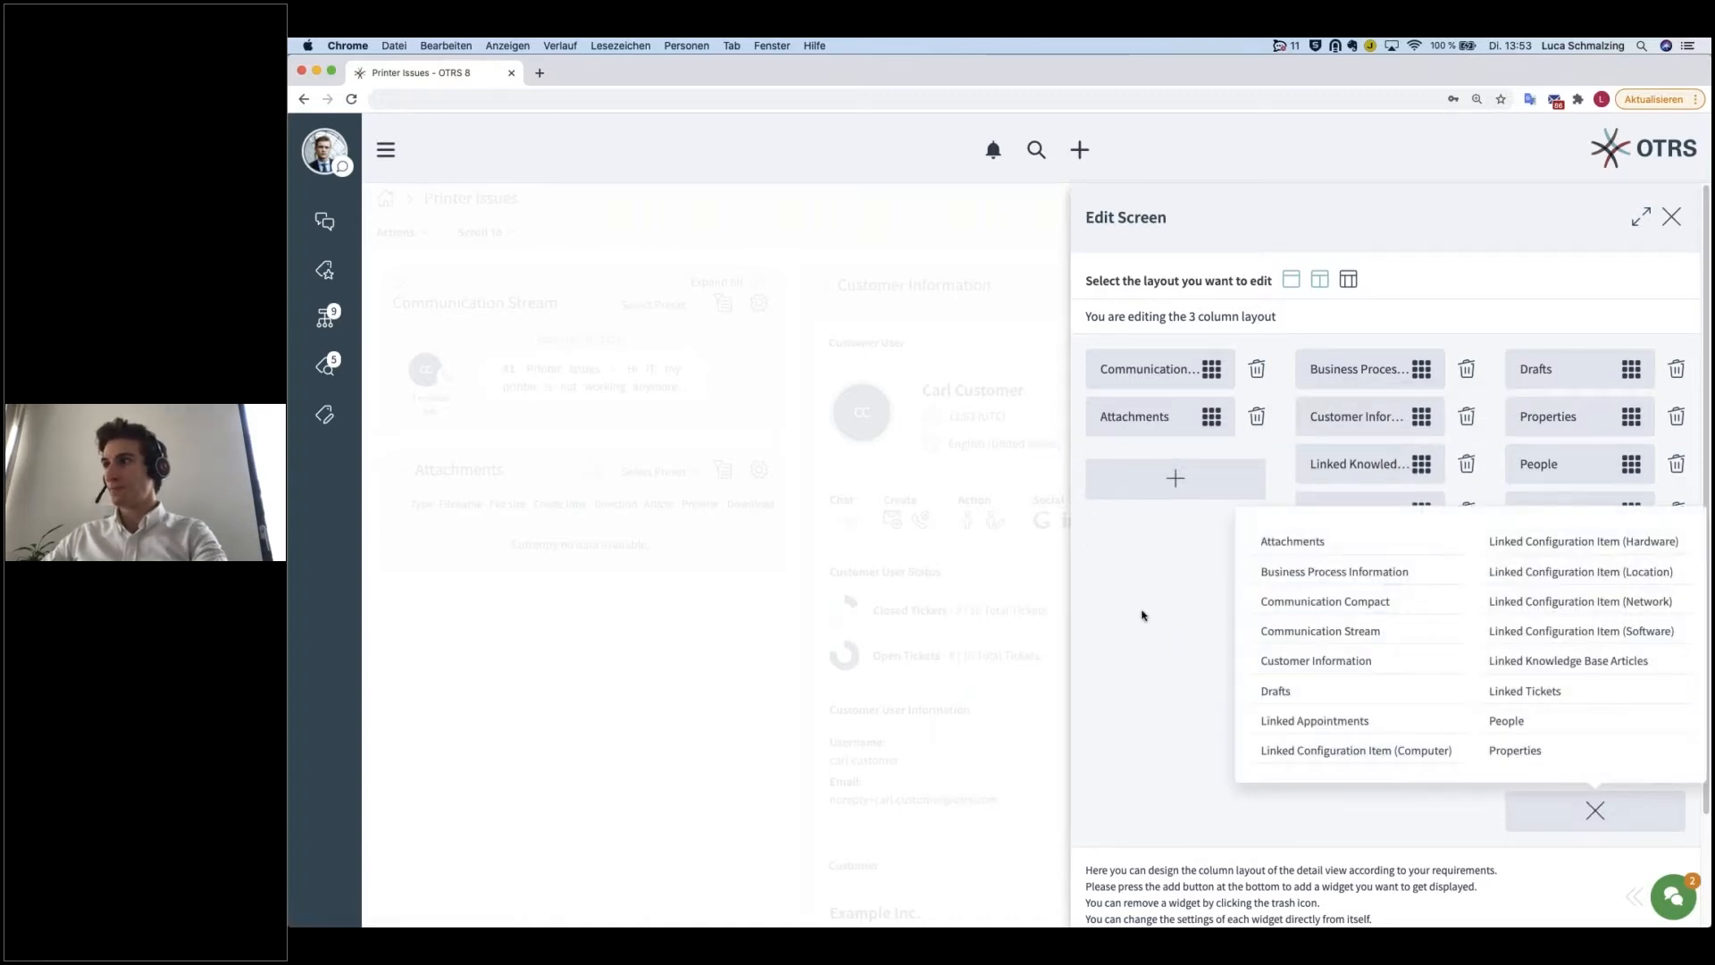
click(1601, 815)
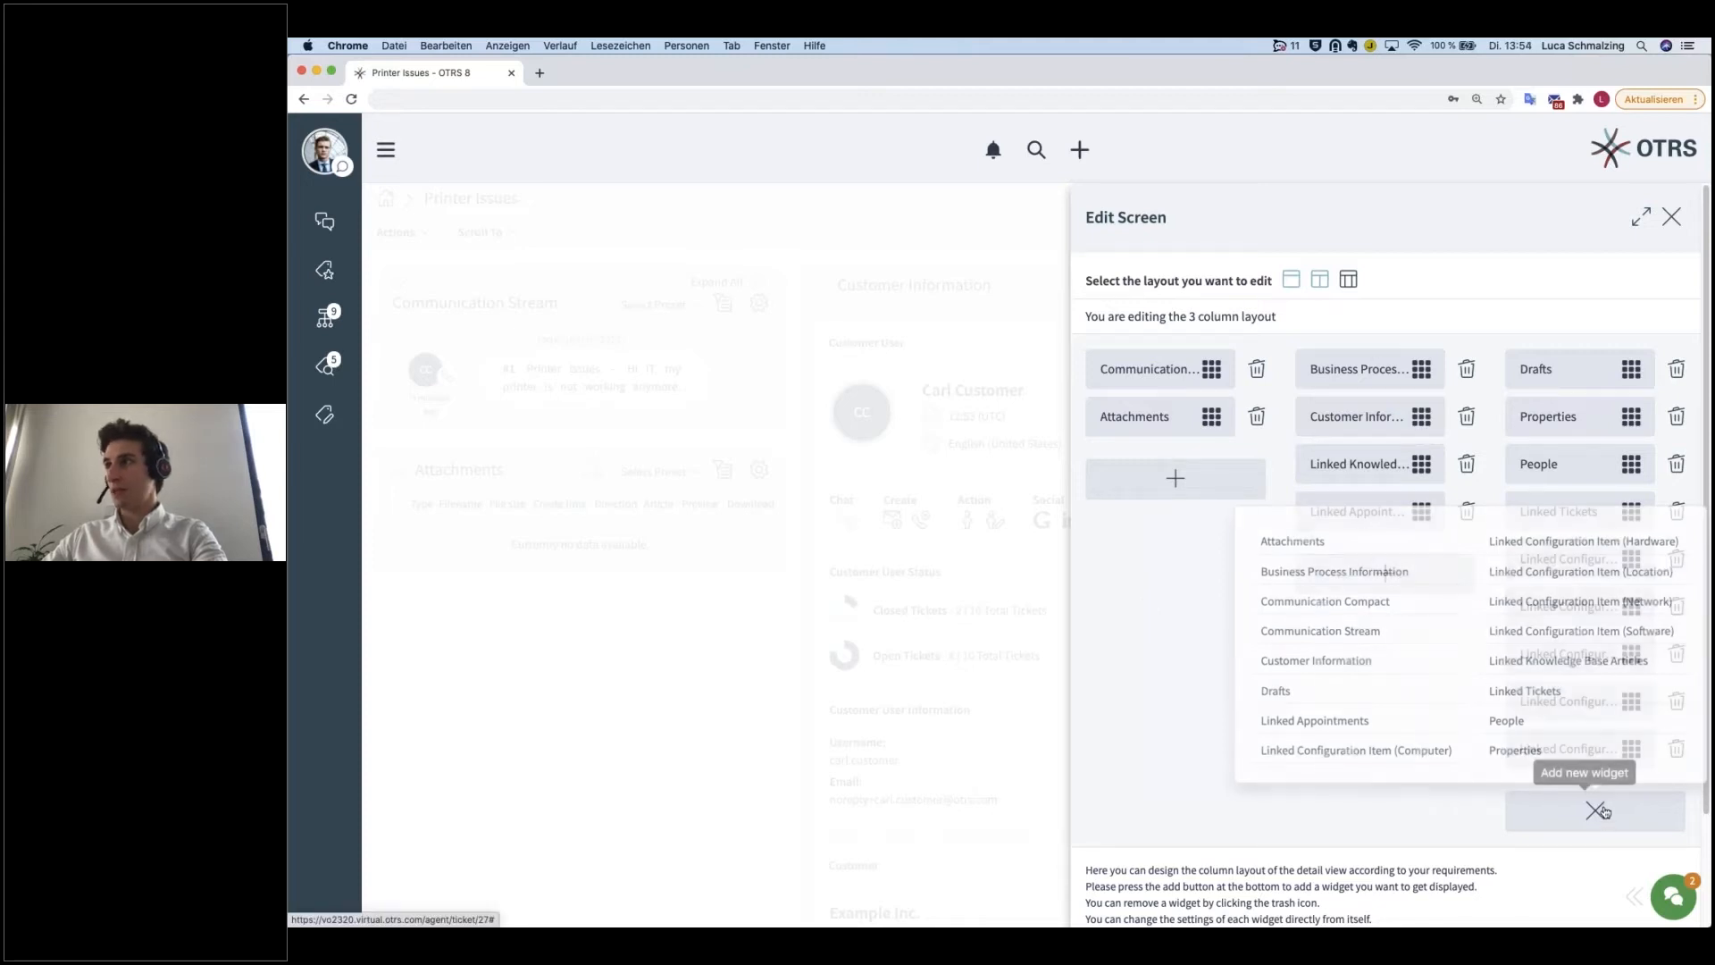
Step: Switch the screen configuration to the two-column layout and move the Attachments widget to the top of the first column
click(1320, 280)
scroll(1279, 505, down, 1)
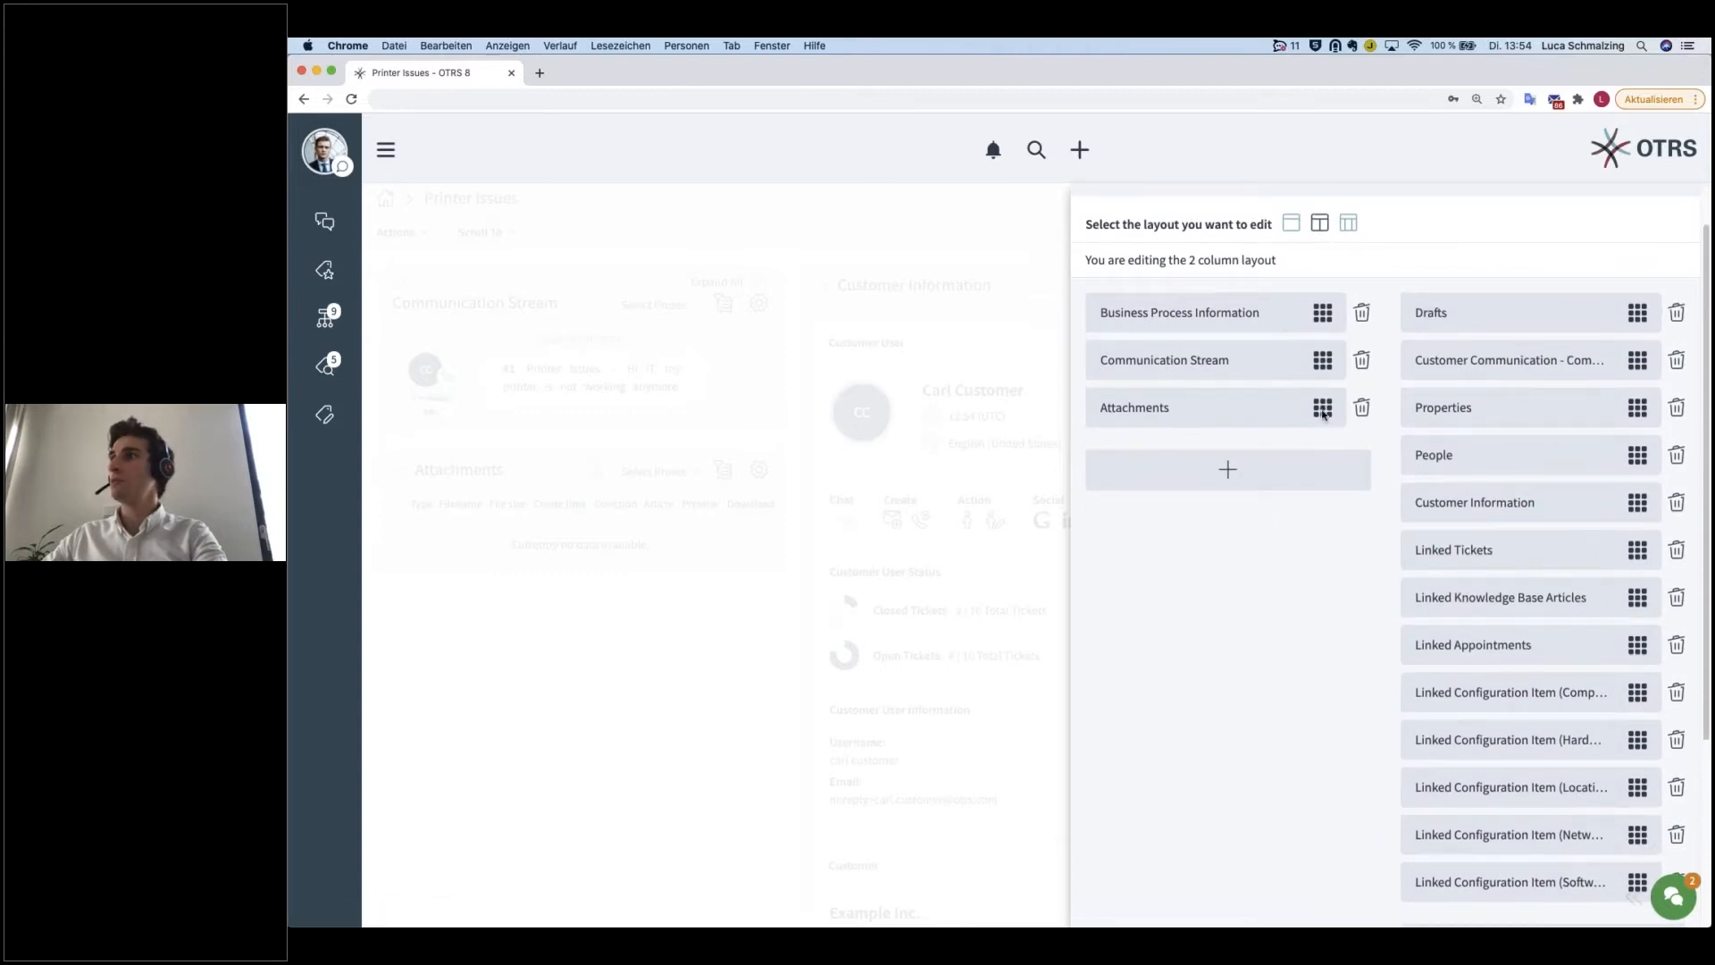
drag(1323, 412, 1323, 333)
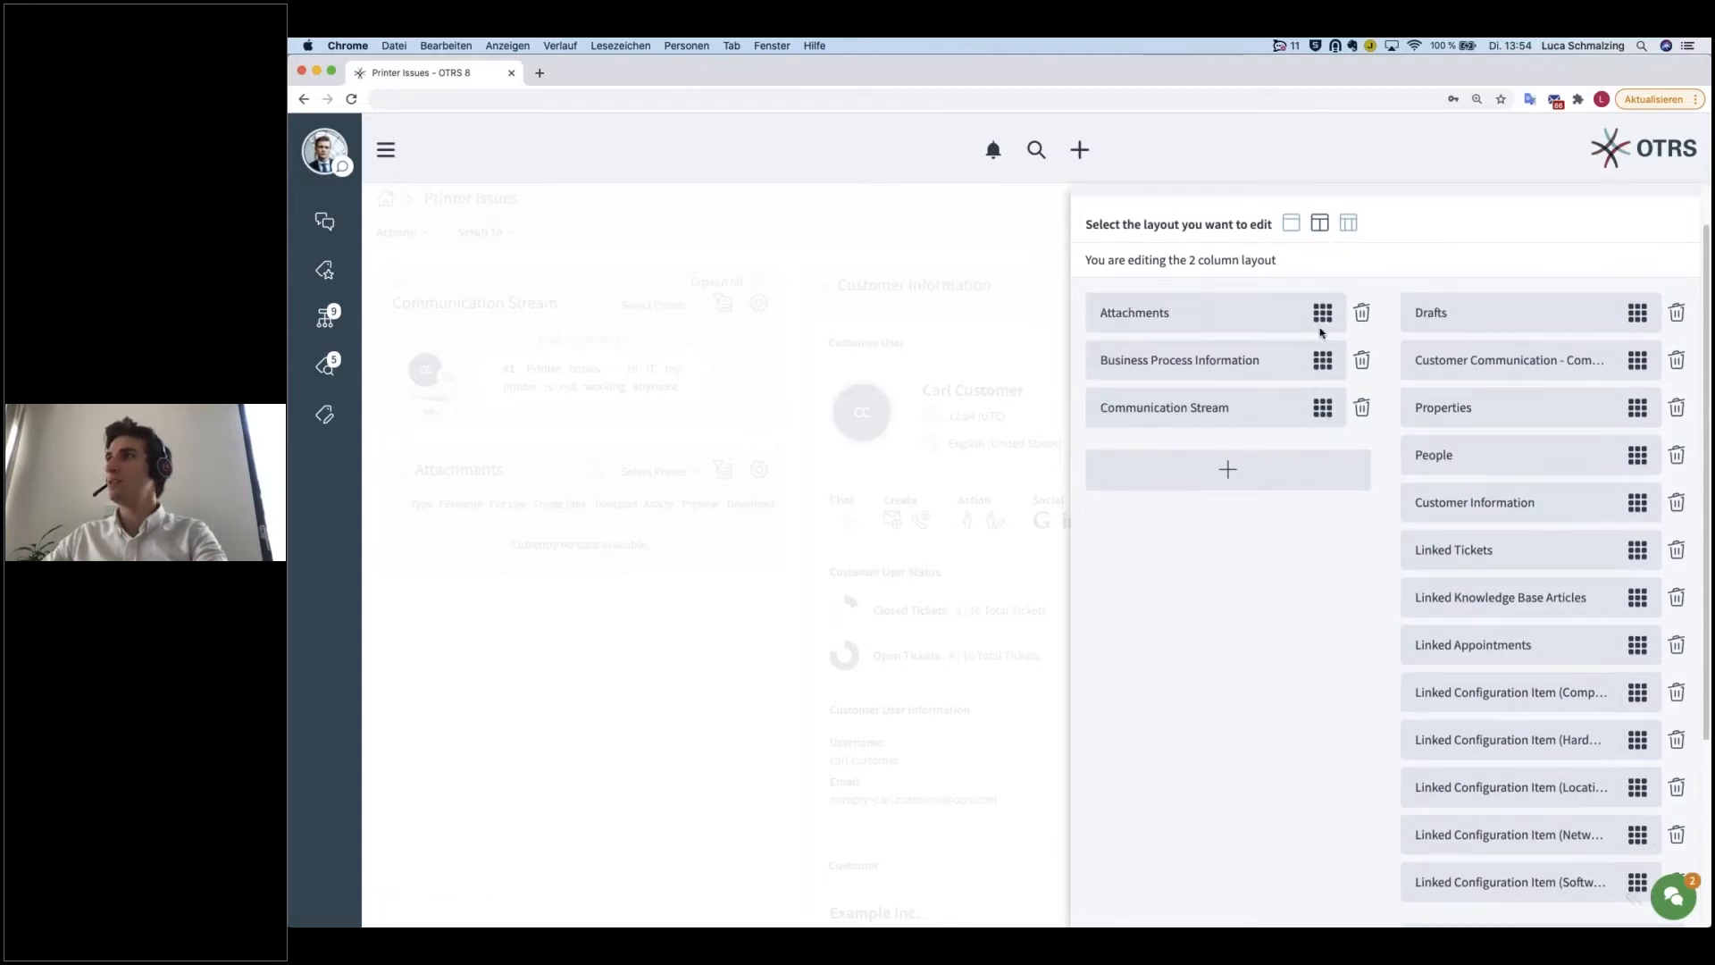
Step: Remove the Properties, Customer Information and Linked Tickets widgets from the second column of the two-column layout
click(1677, 408)
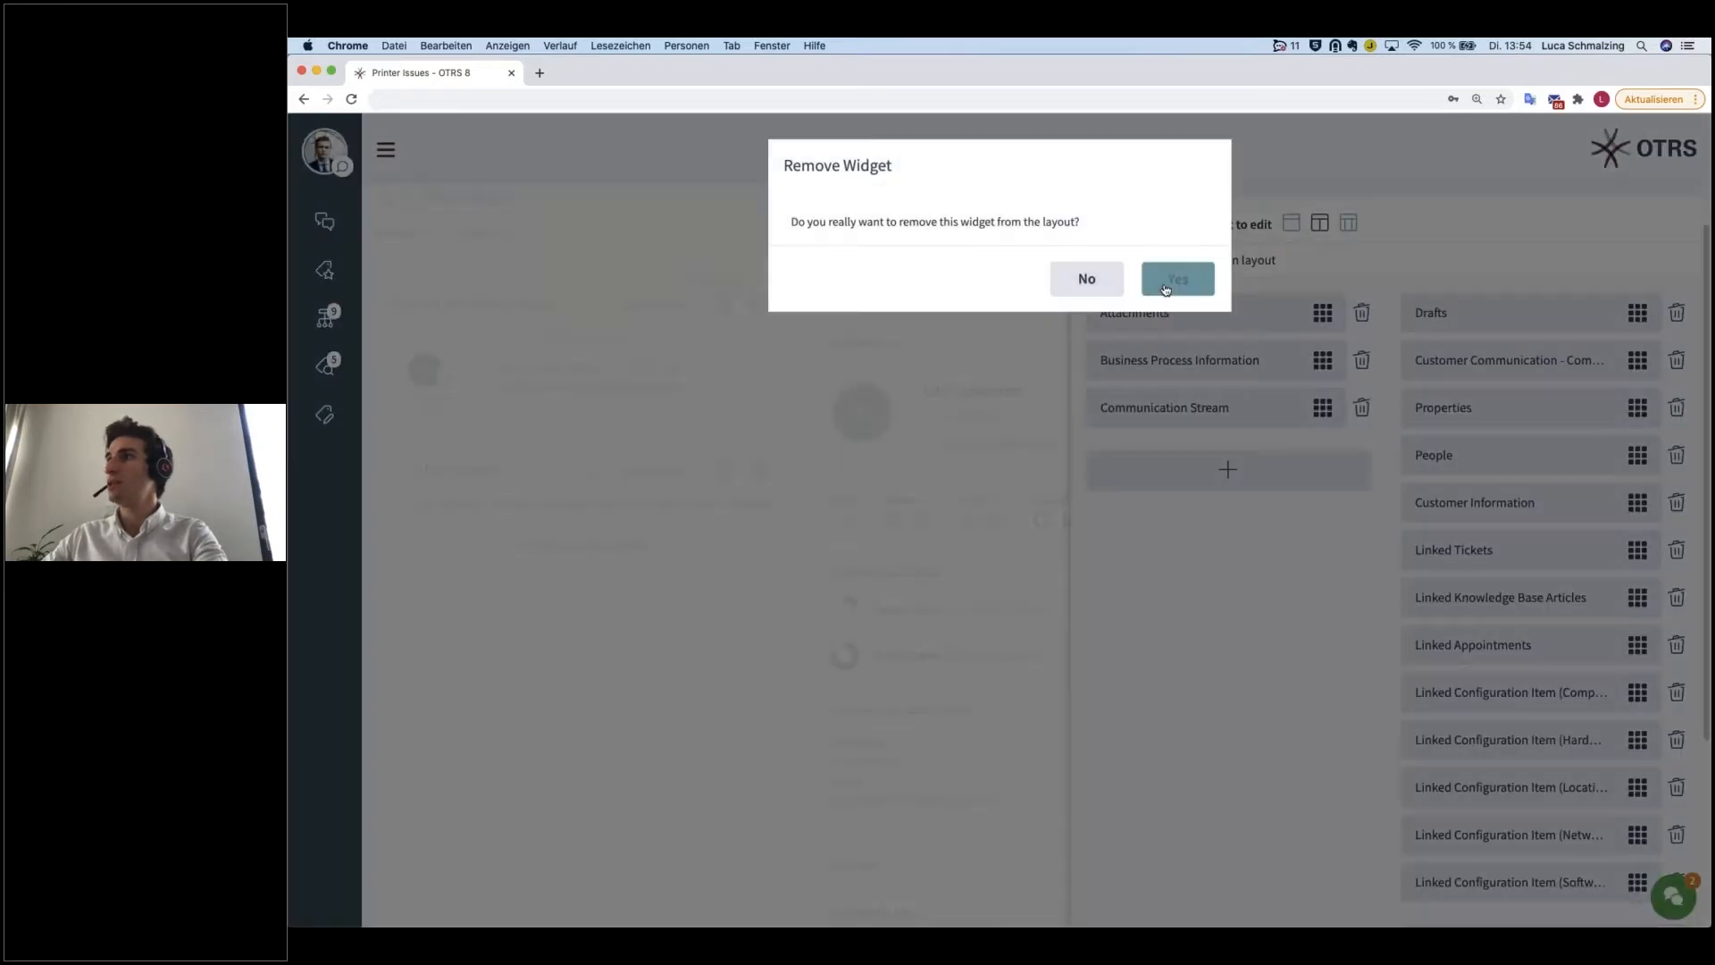
click(1166, 285)
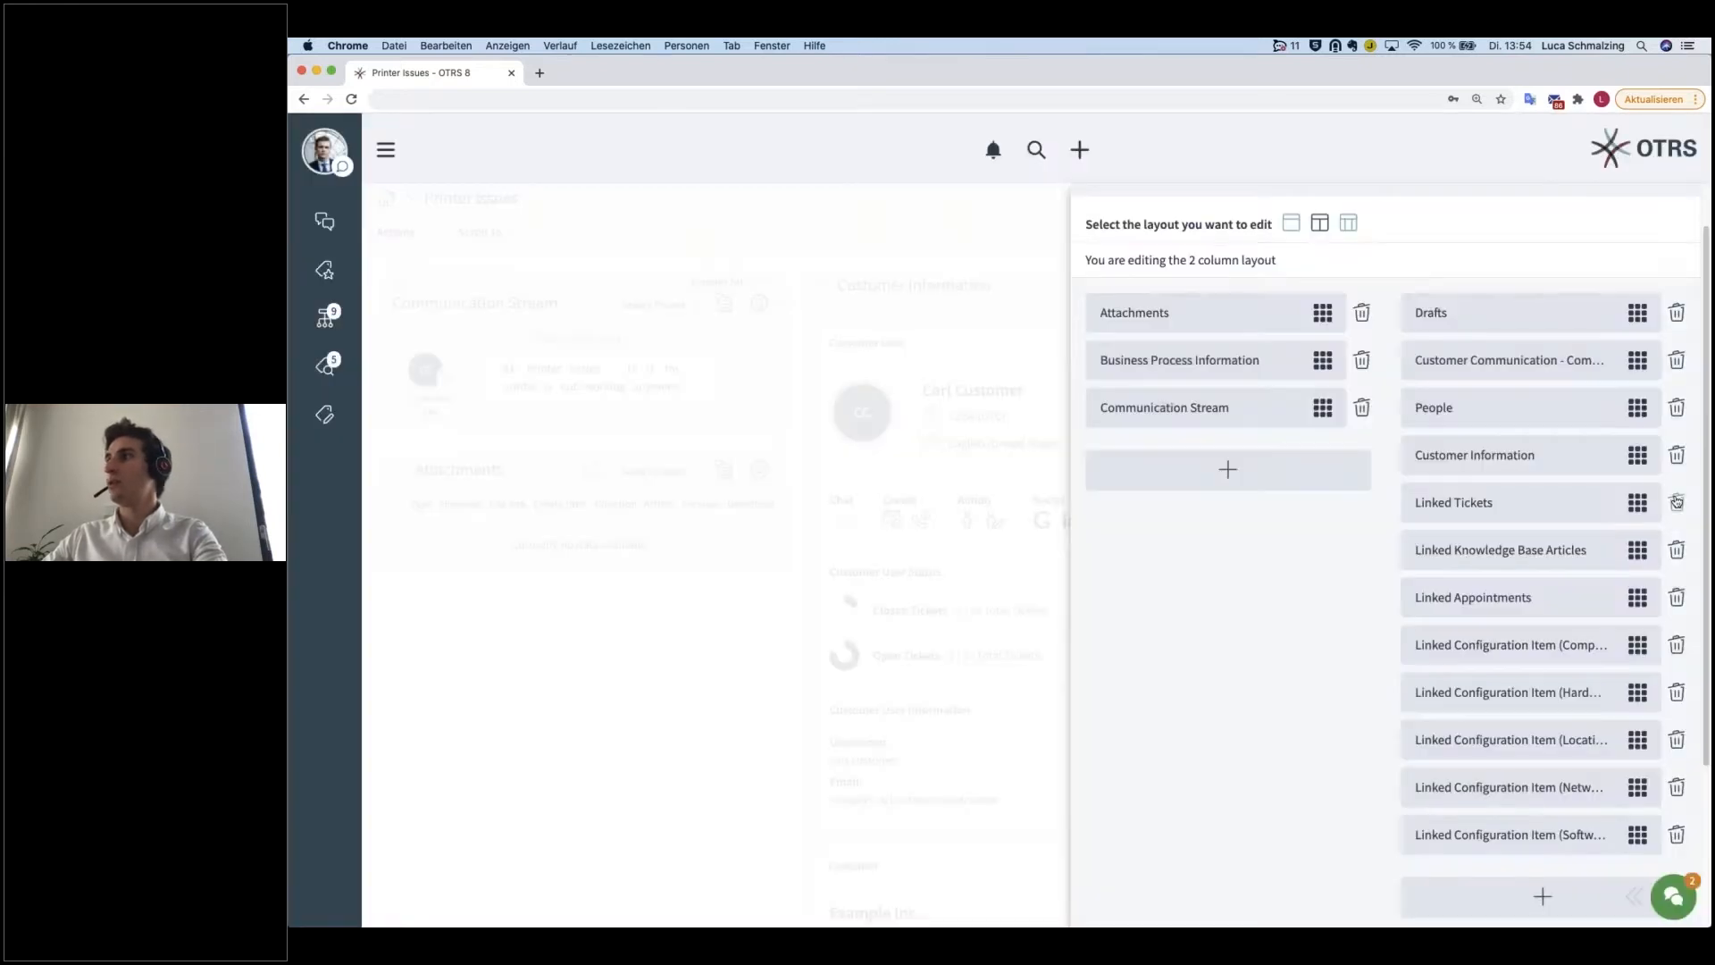
click(1676, 460)
click(1207, 288)
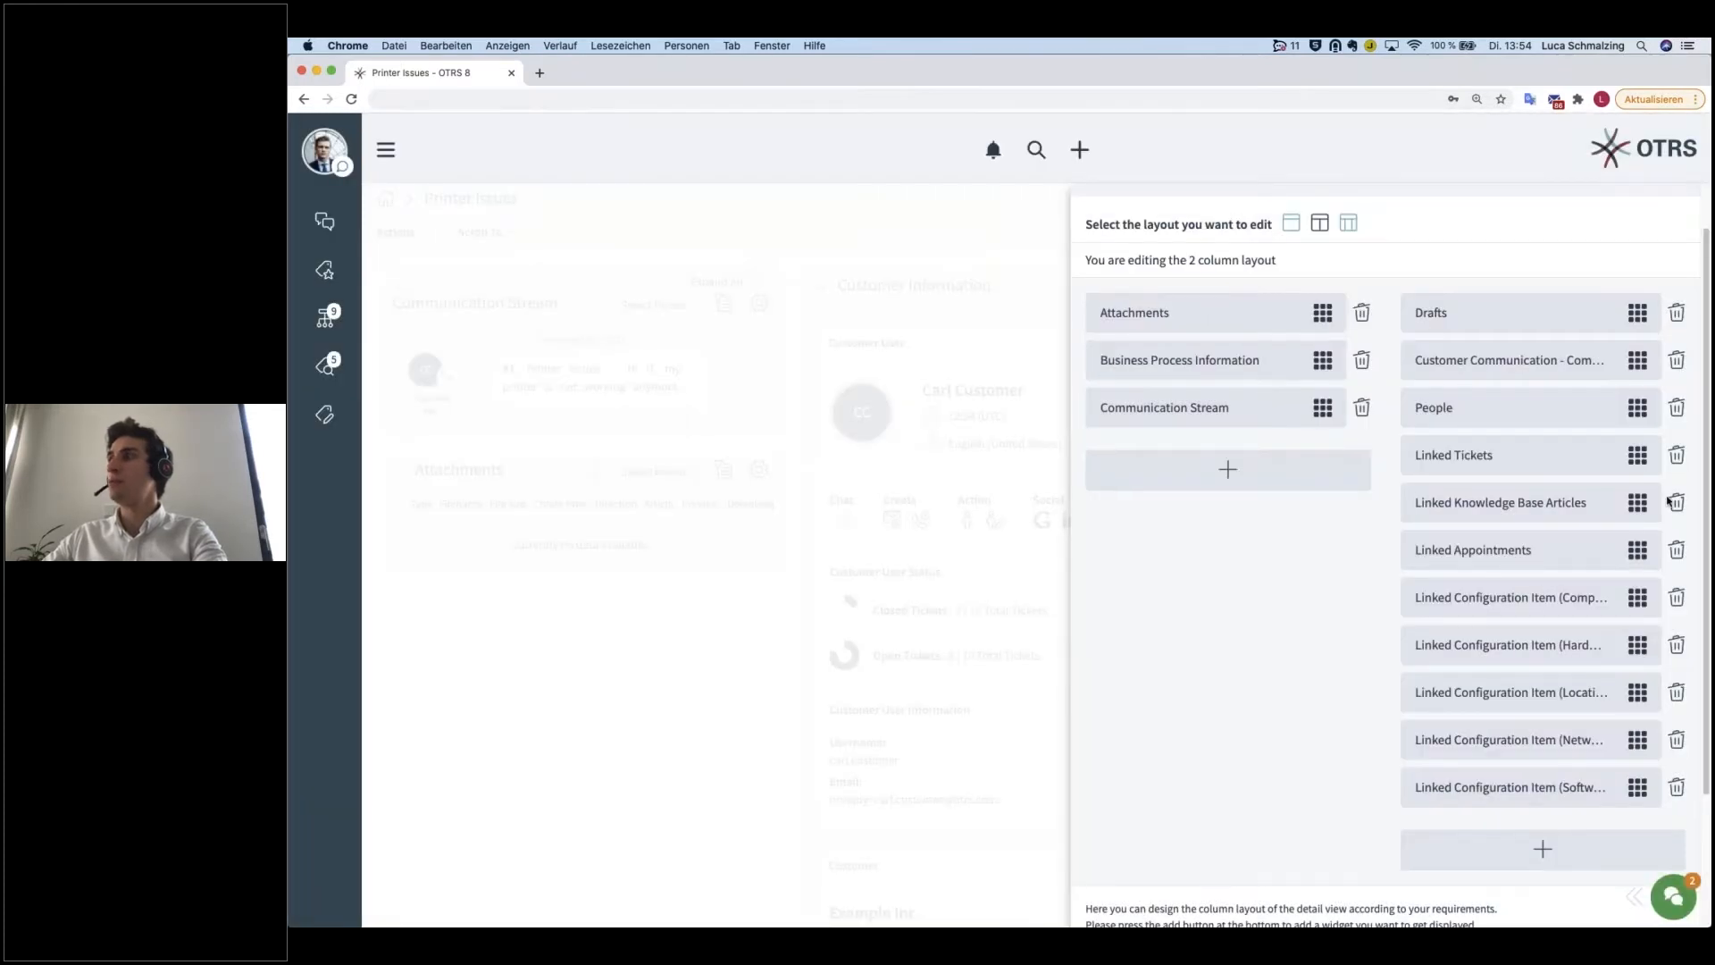
click(1677, 456)
click(1192, 284)
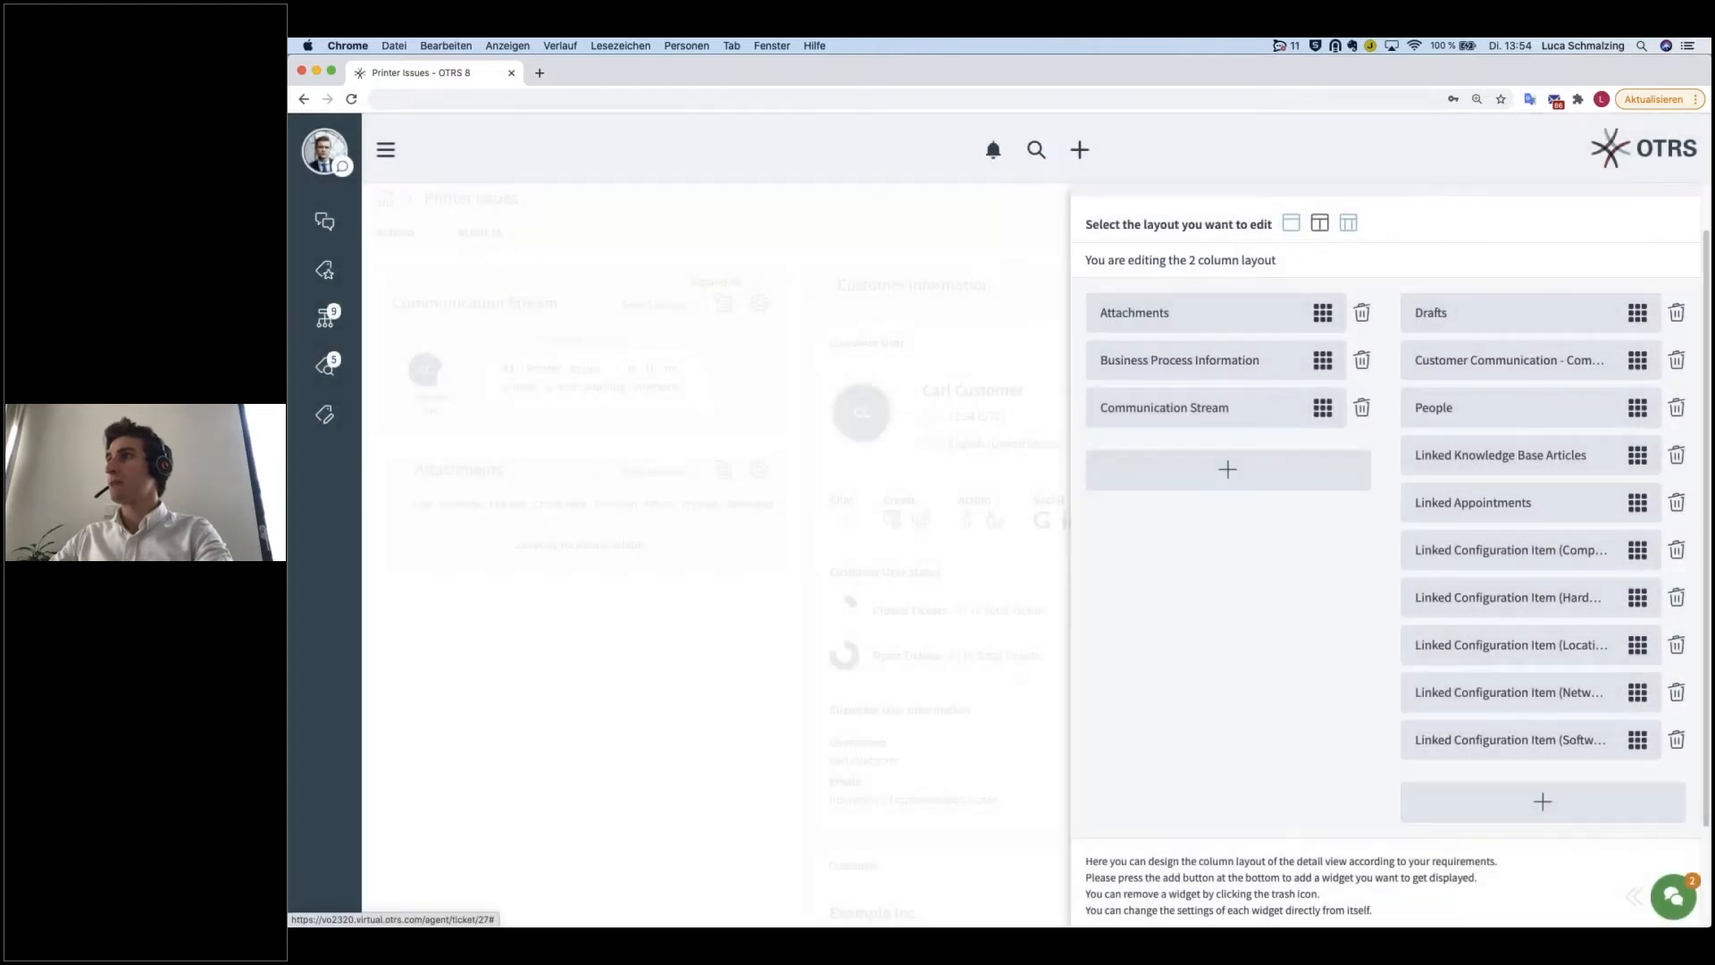
Step: Switch the configuration to the one-column layout and reset the screen settings to default, discarding the unsaved changes
click(1291, 223)
scroll(1357, 527, down, 5)
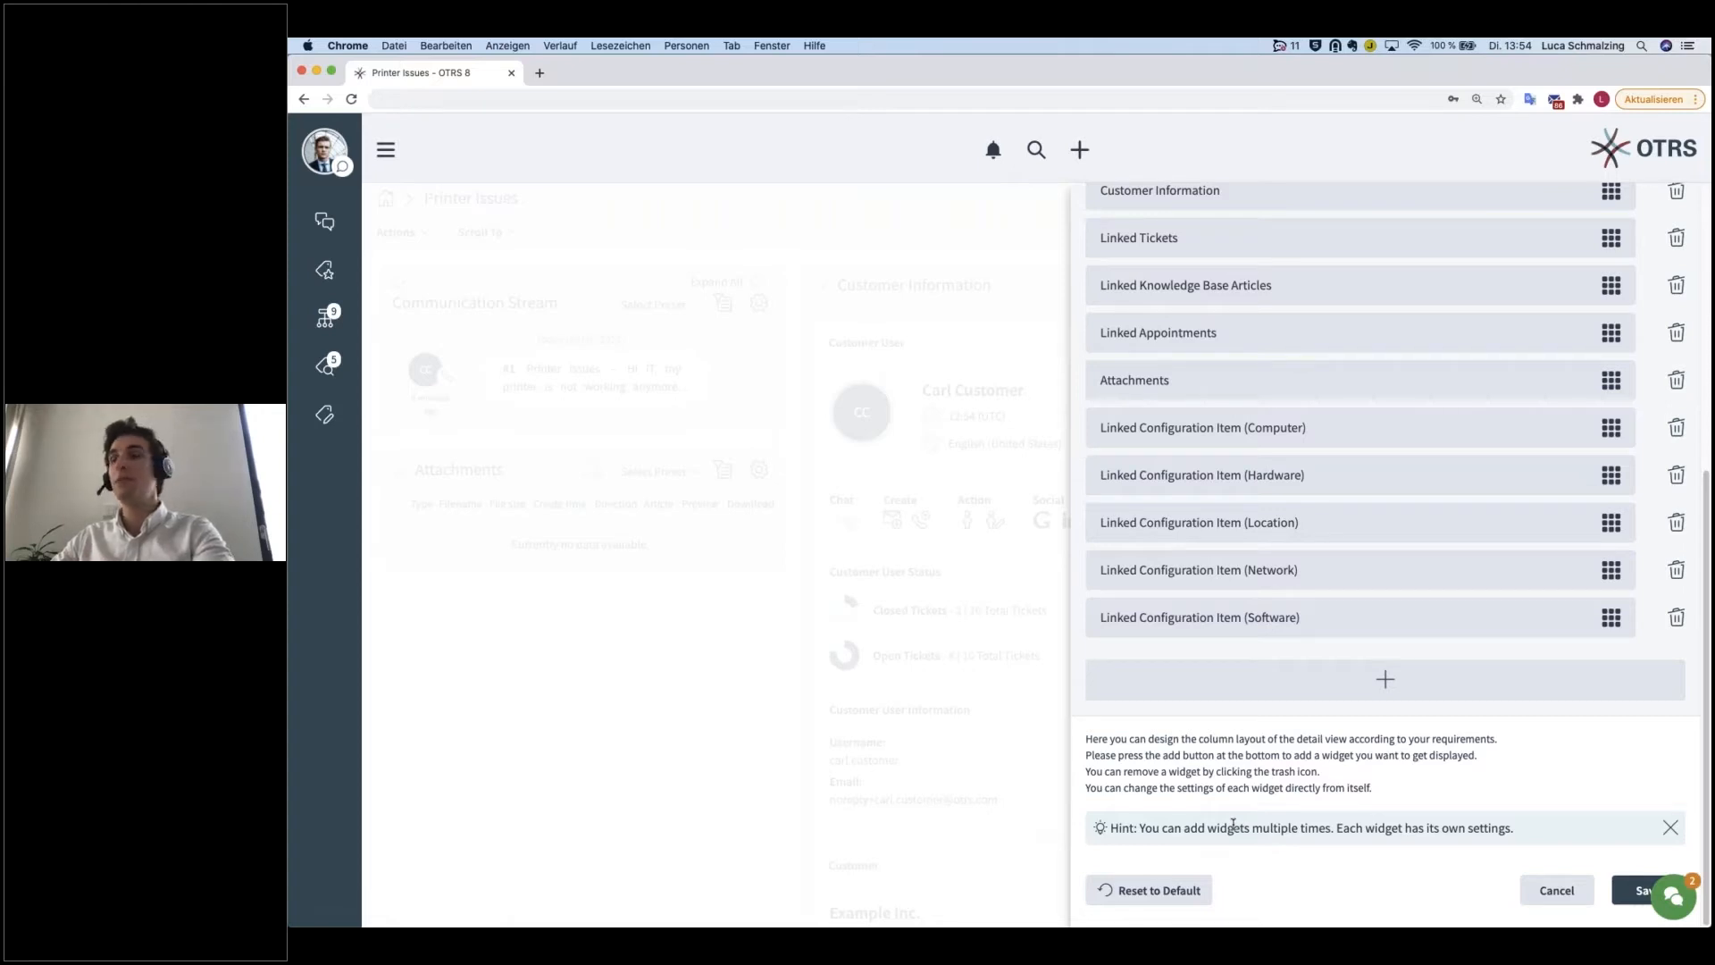
click(1158, 891)
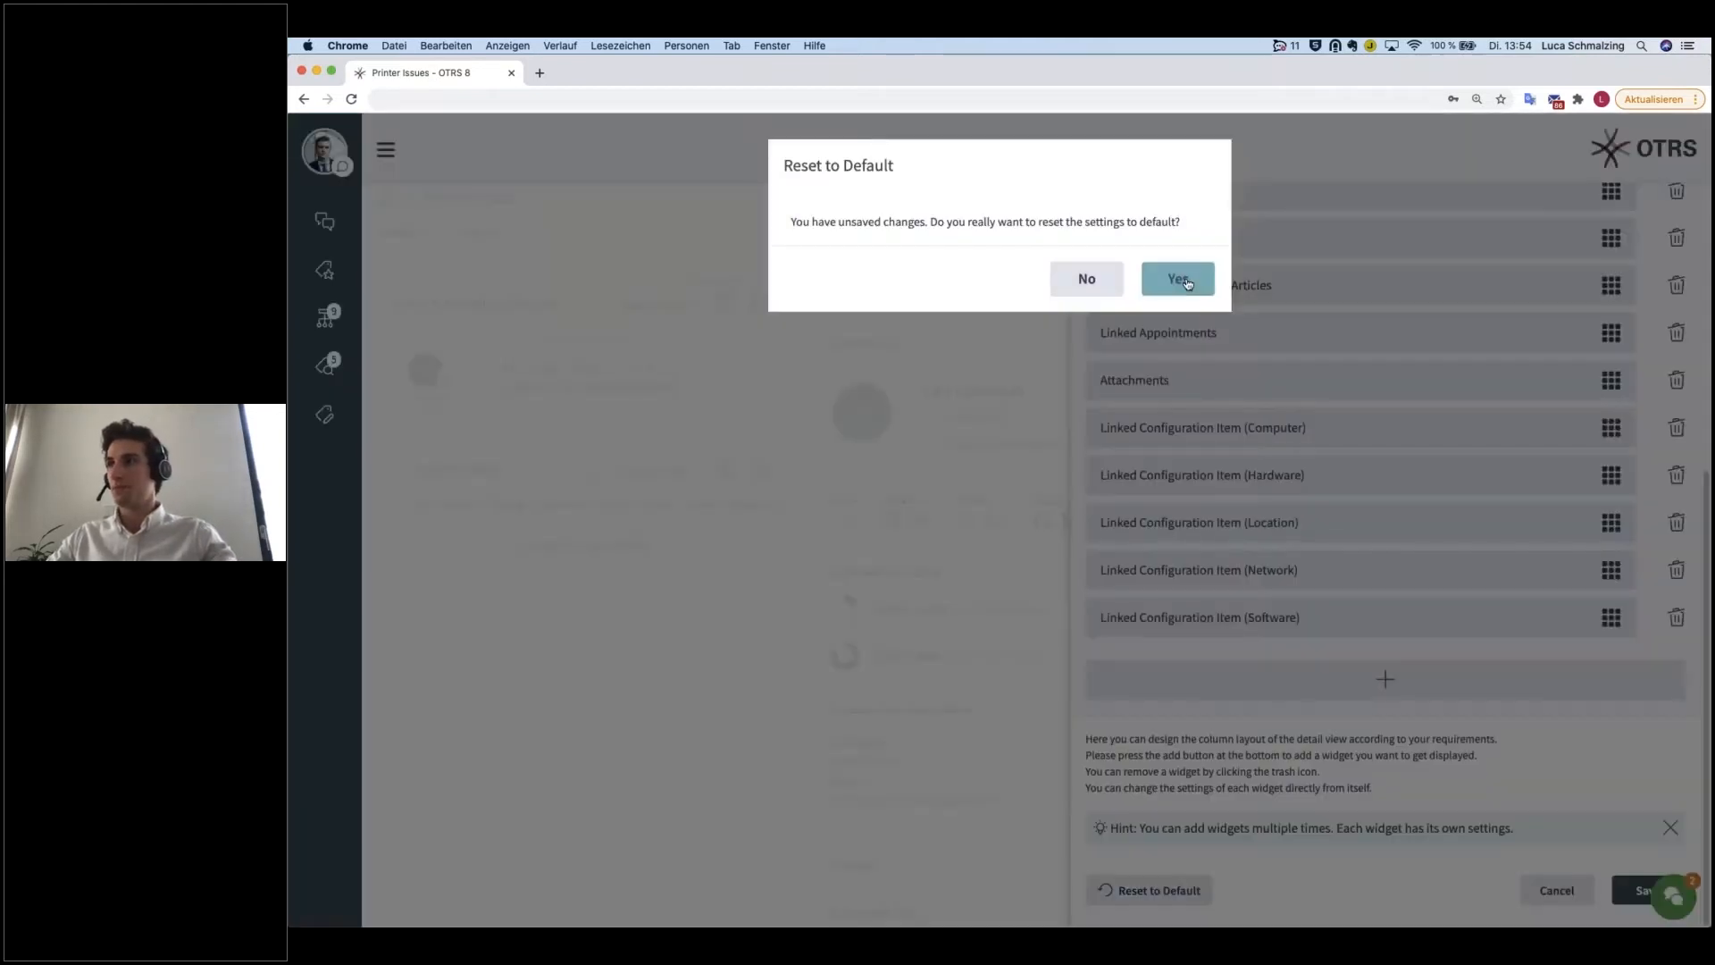
click(1179, 280)
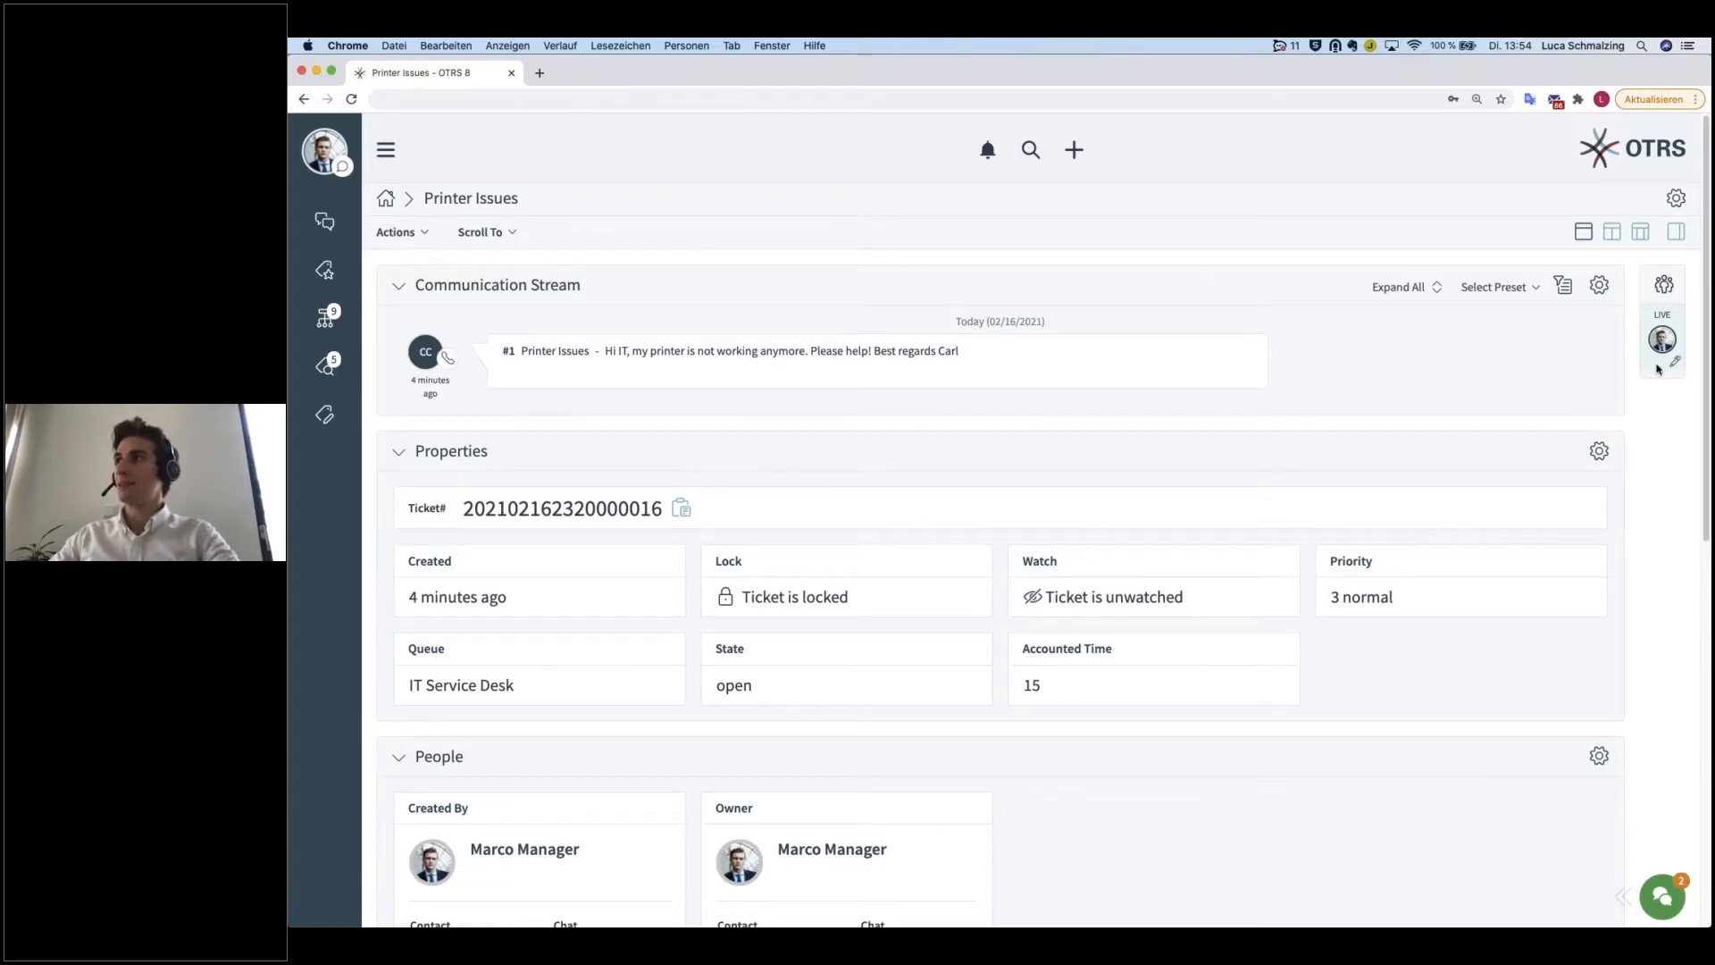
Step: Hide the ticket's sidebar and show it again, twice
click(1676, 234)
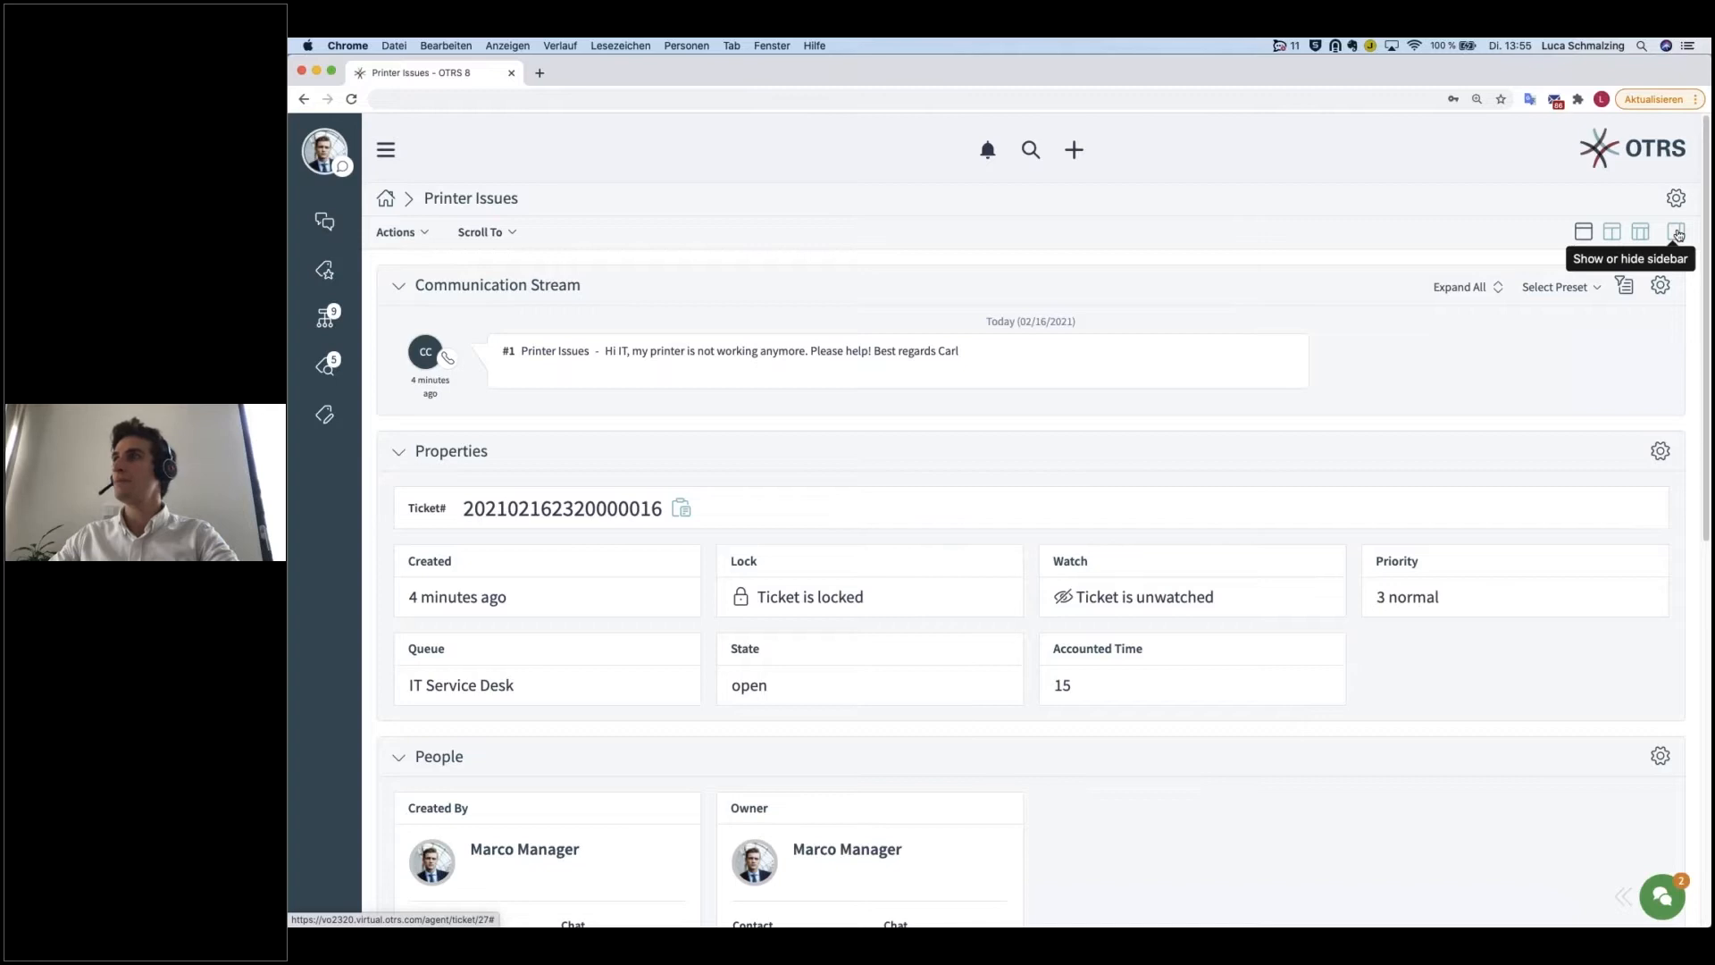
click(1677, 234)
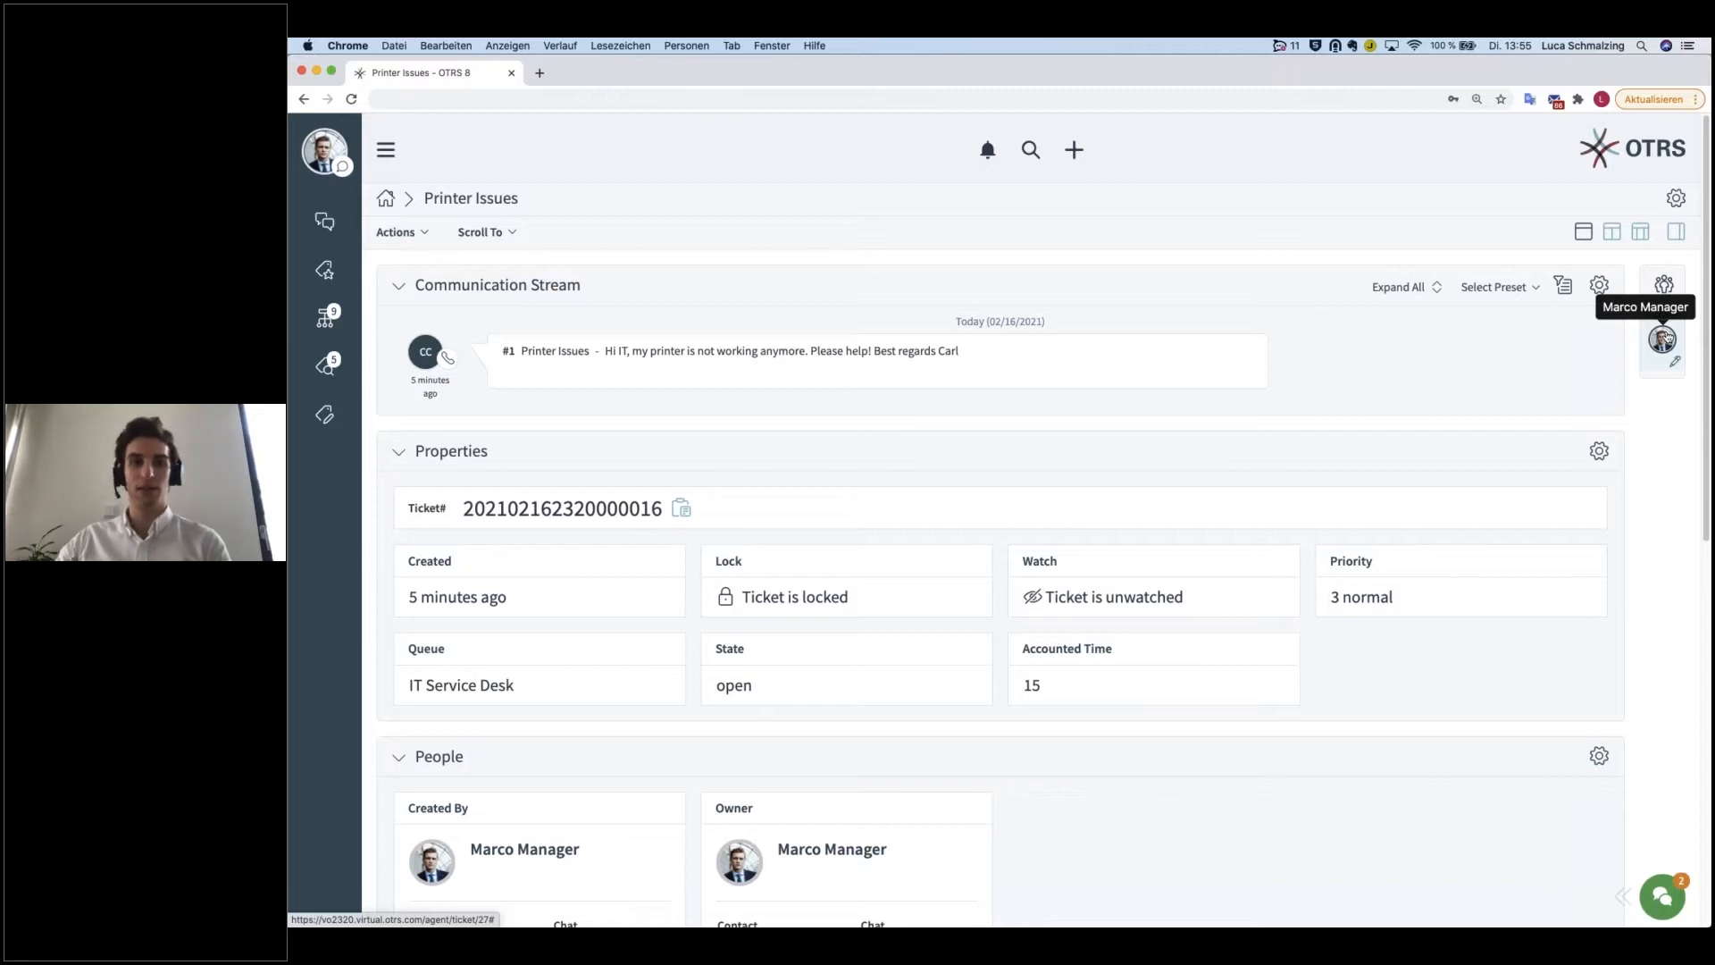
click(1676, 234)
click(1676, 234)
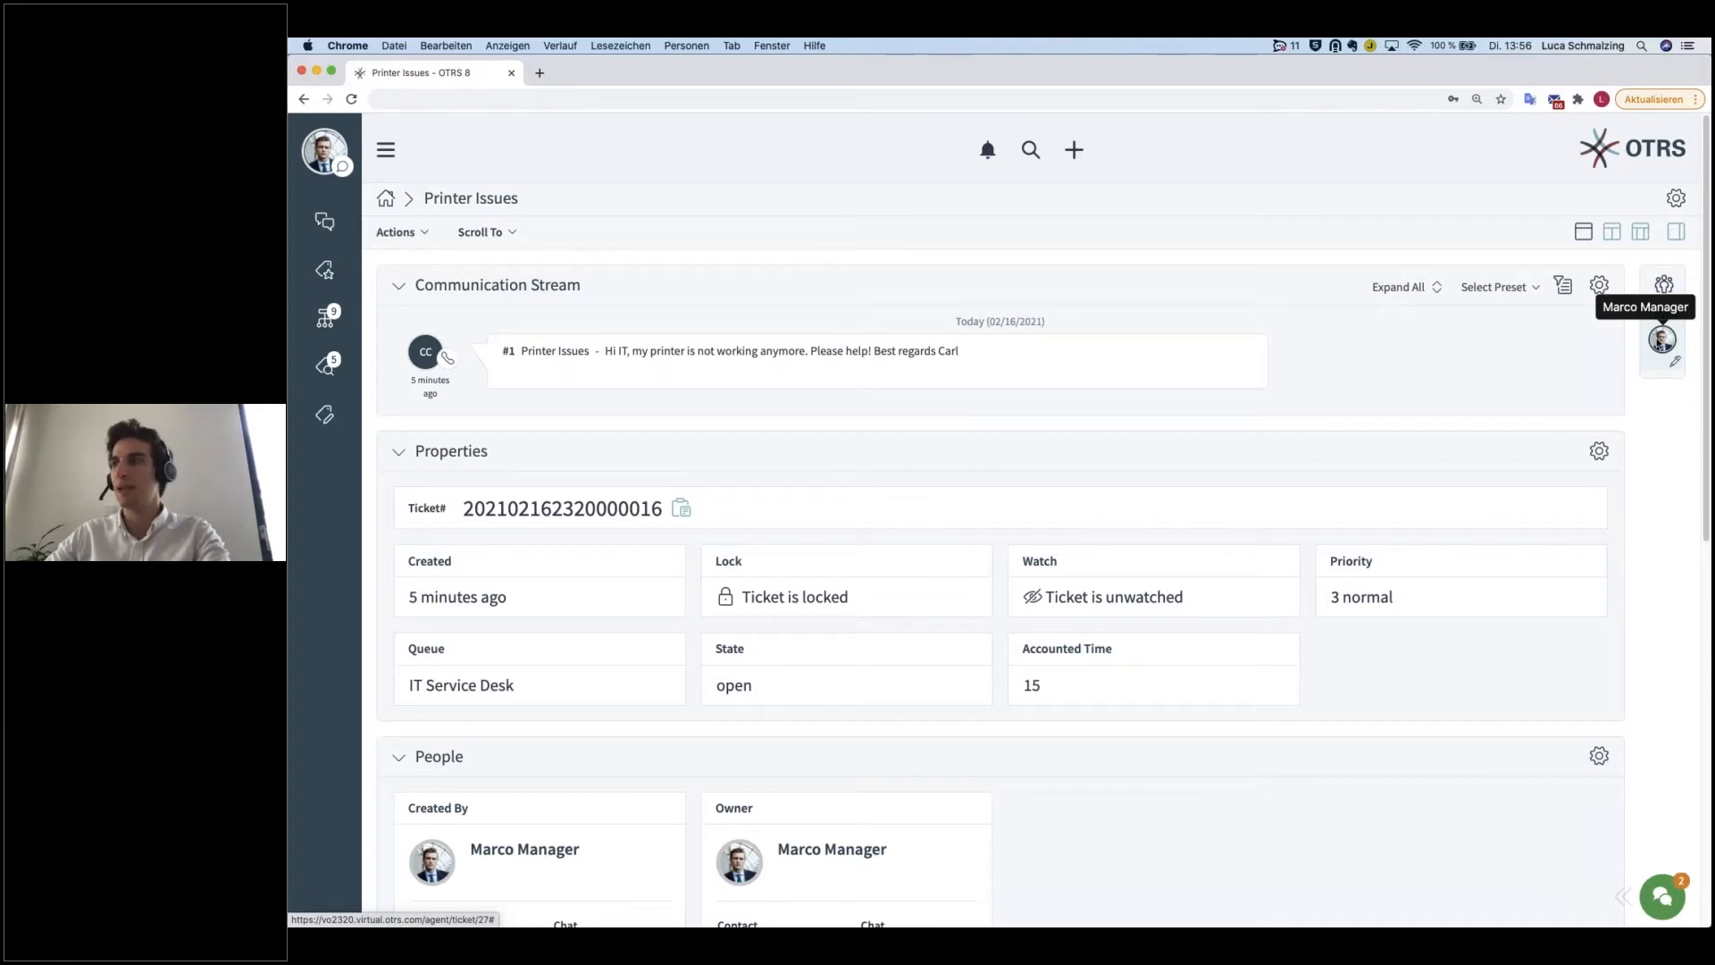
Step: Open the details of the agent currently live in the ticket and copy the agent's e-mail contact to the clipboard
click(1665, 340)
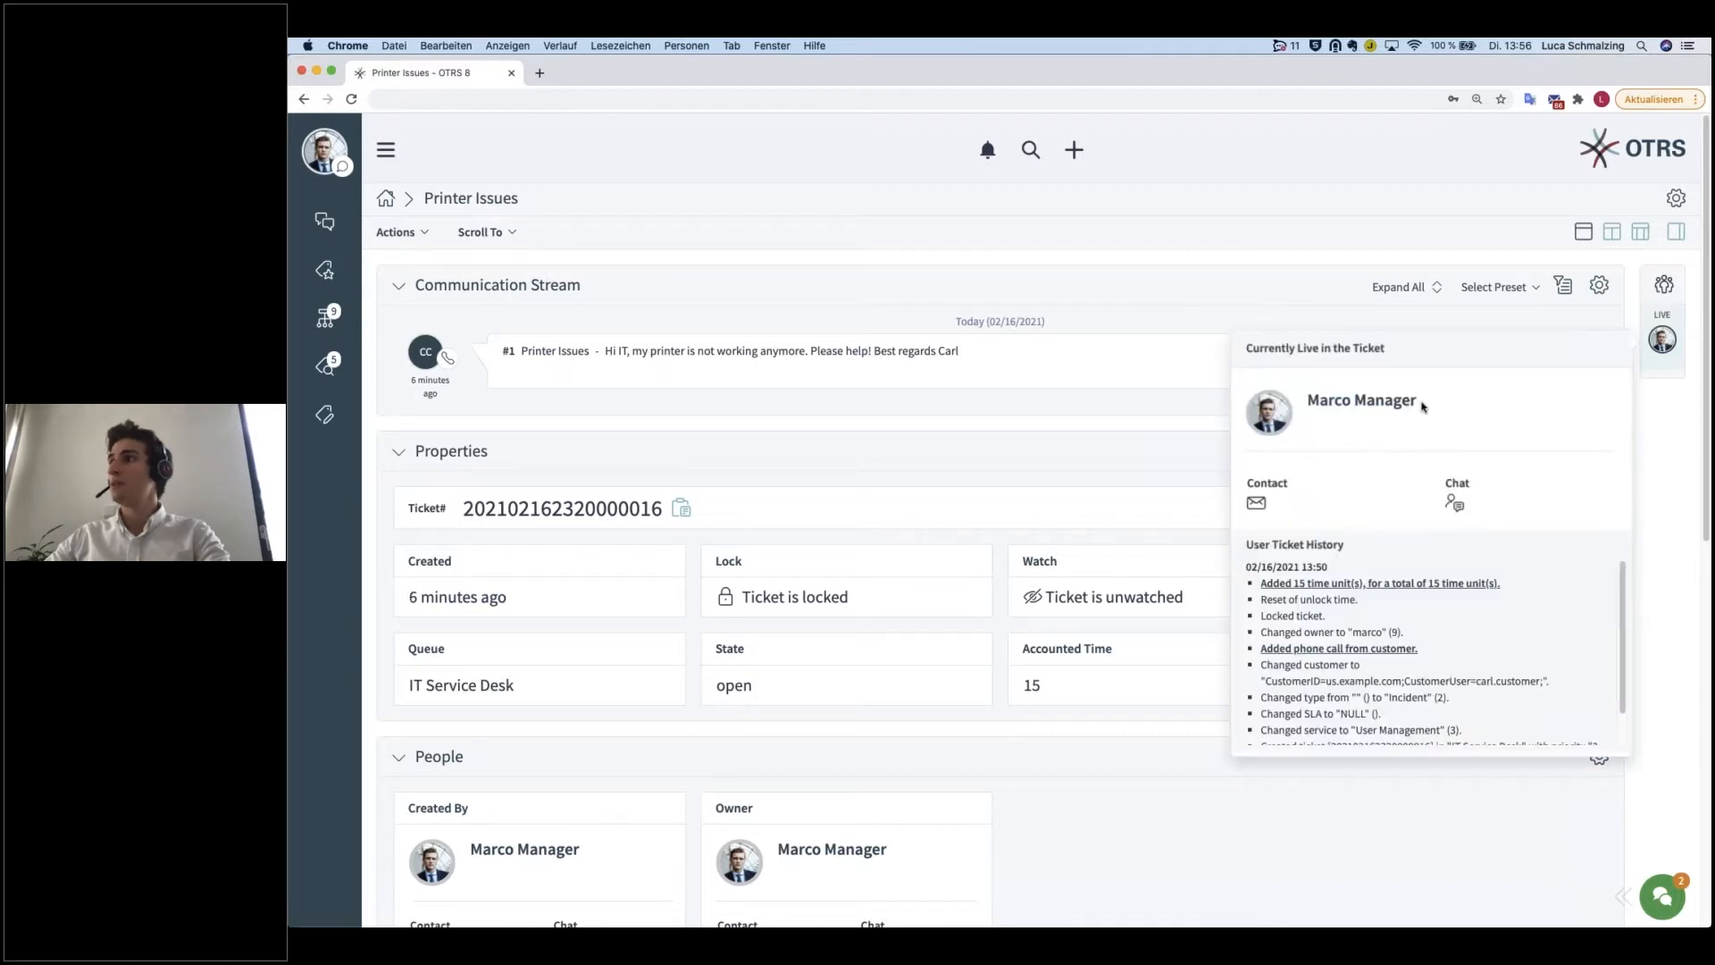
drag(1429, 406, 1307, 407)
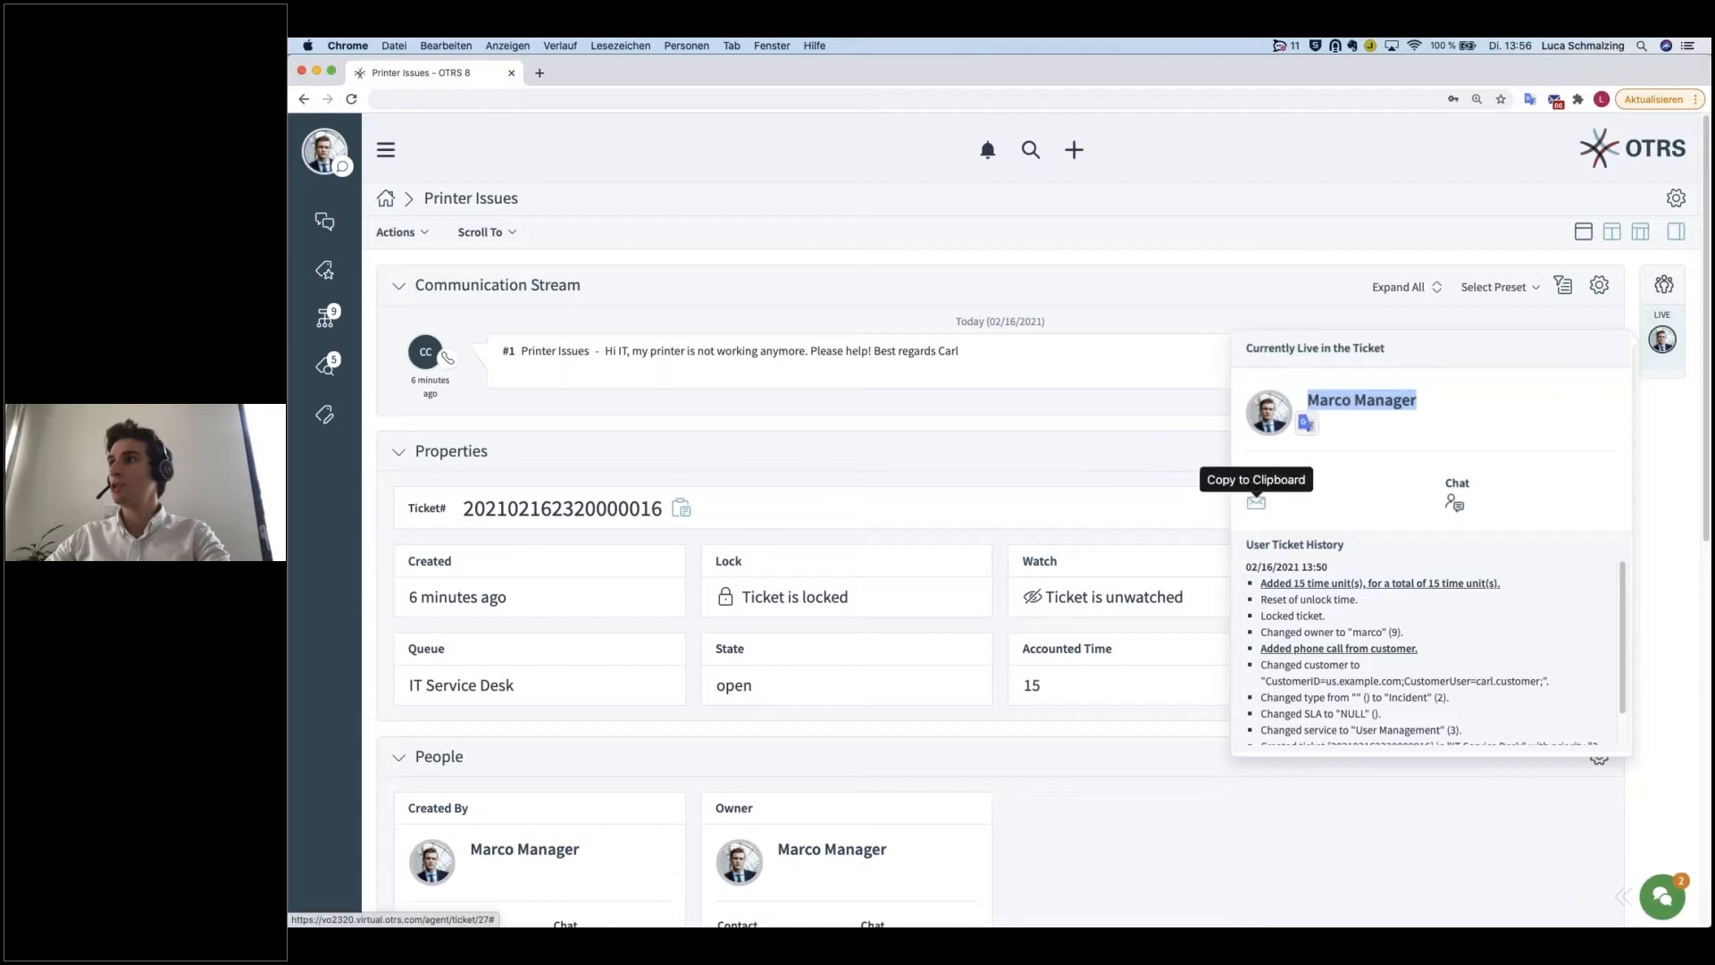
click(1260, 504)
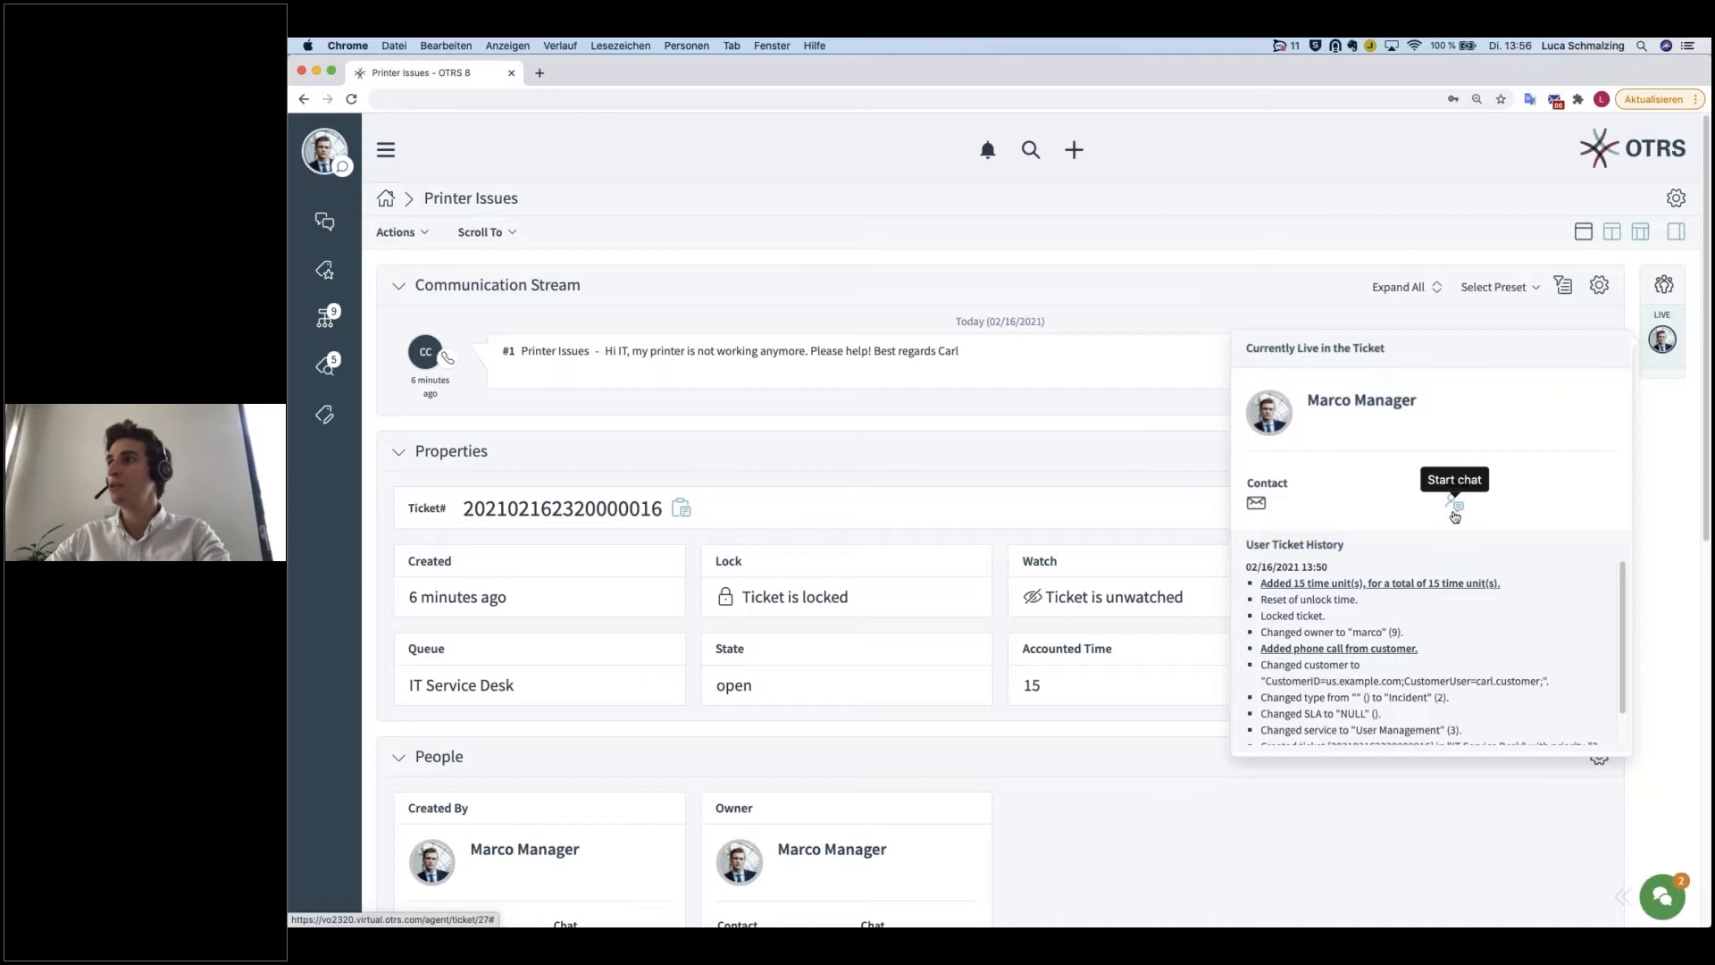
Step: Read through the User Ticket History entries of the agent currently live in the ticket
scroll(1484, 611, down, 1)
scroll(1484, 611, up, 1)
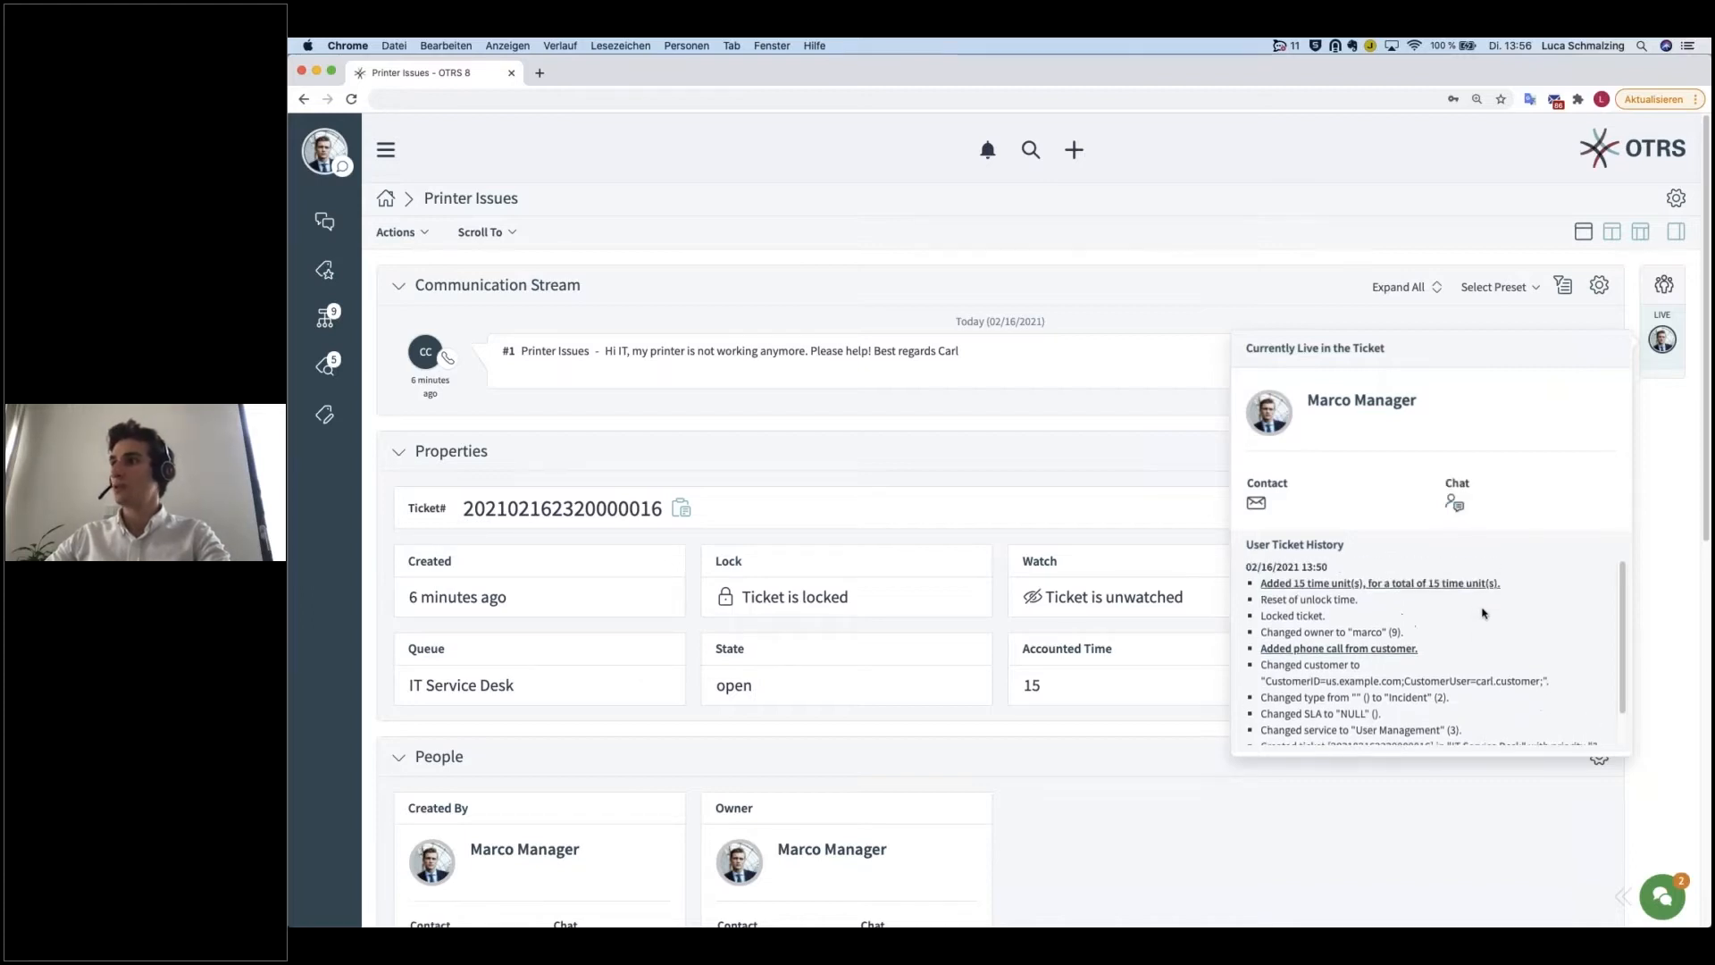
drag(1356, 546, 1240, 542)
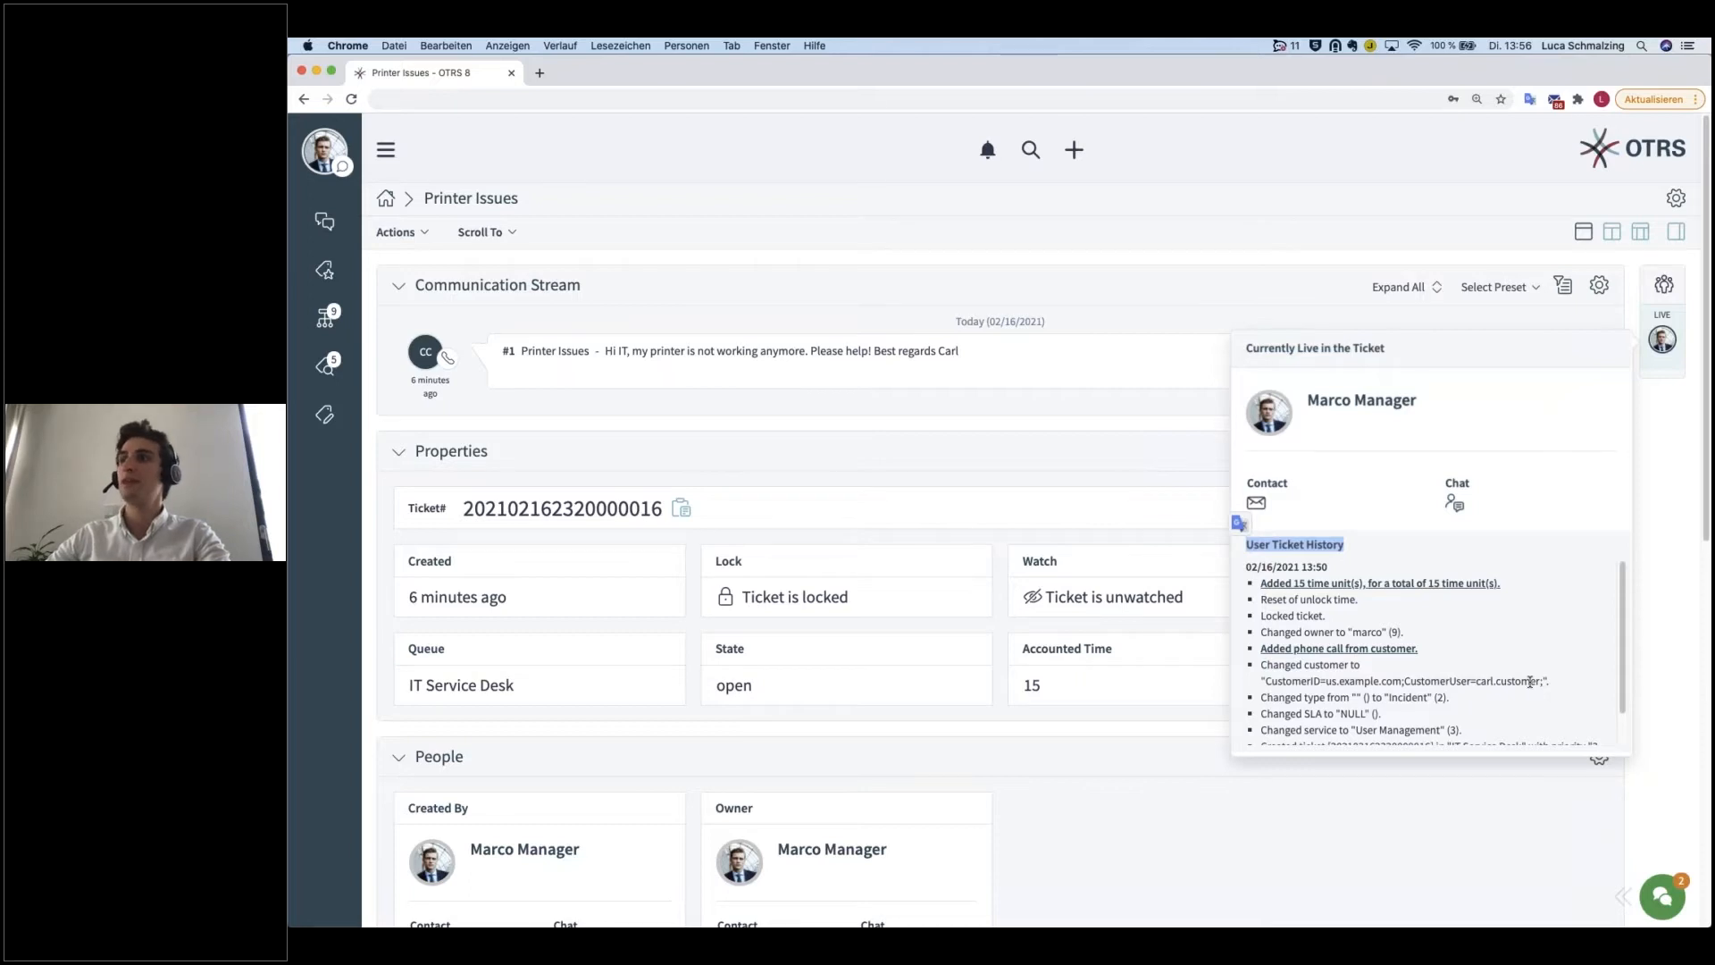
scroll(1525, 685, down, 1)
scroll(1522, 687, up, 1)
drag(1247, 566, 1478, 729)
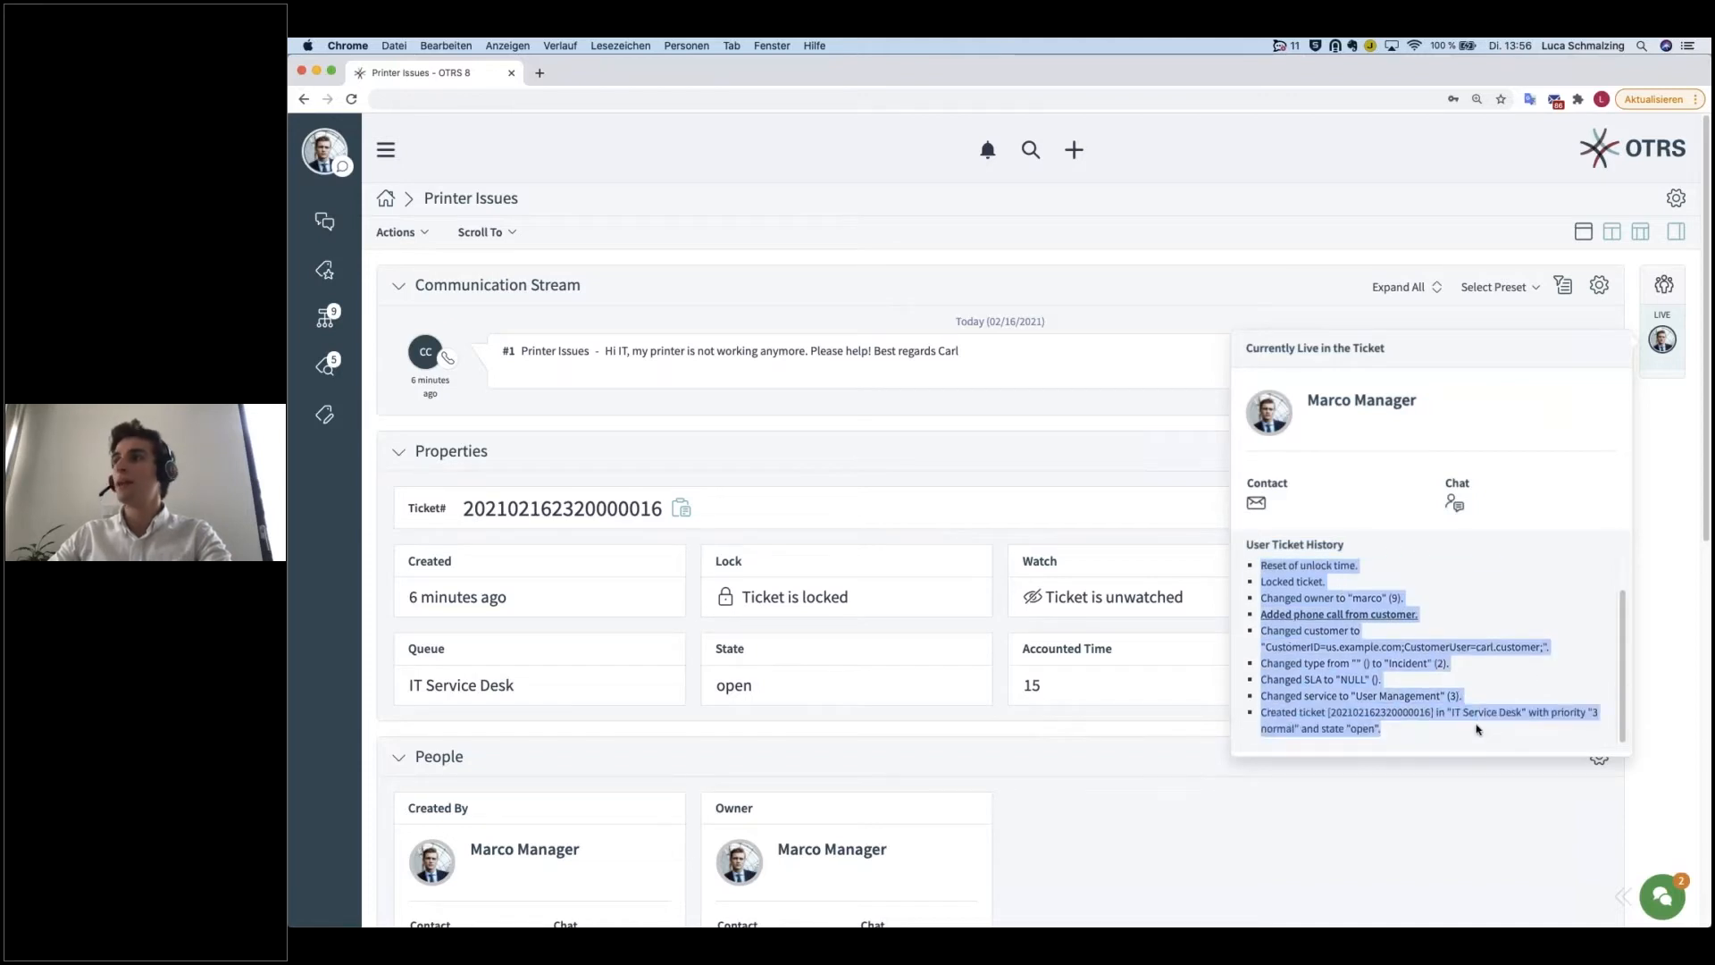
click(1478, 729)
scroll(1477, 729, up, 1)
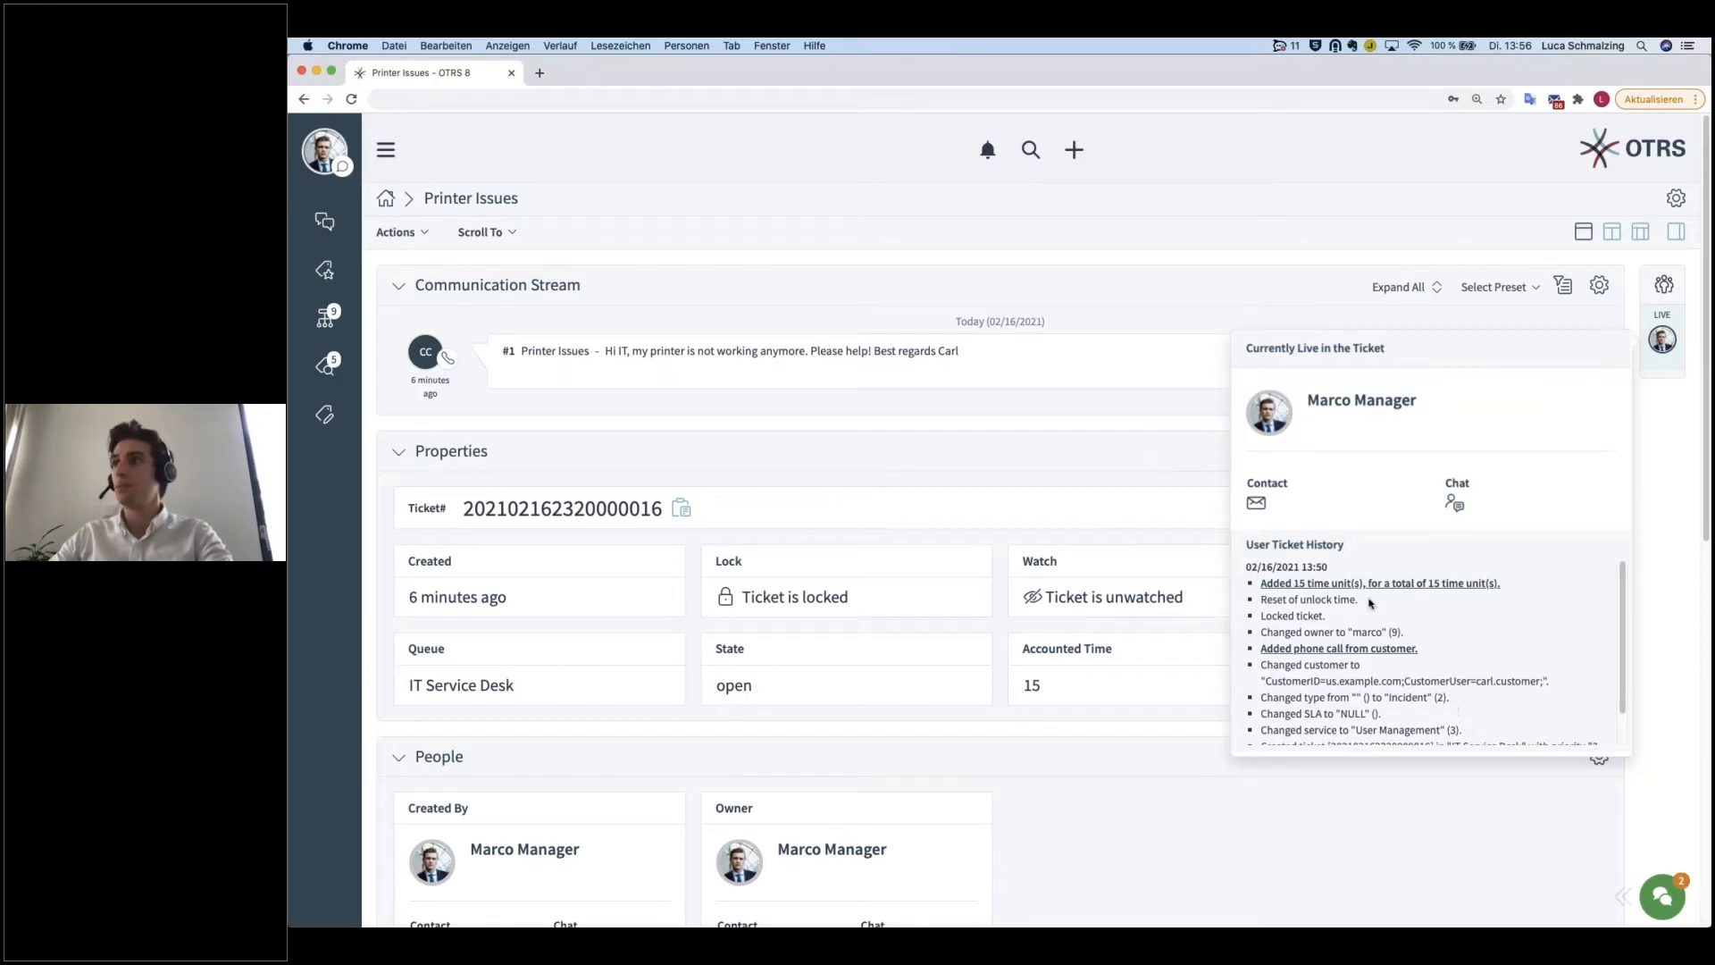
scroll(1372, 604, down, 1)
drag(1352, 549, 1245, 546)
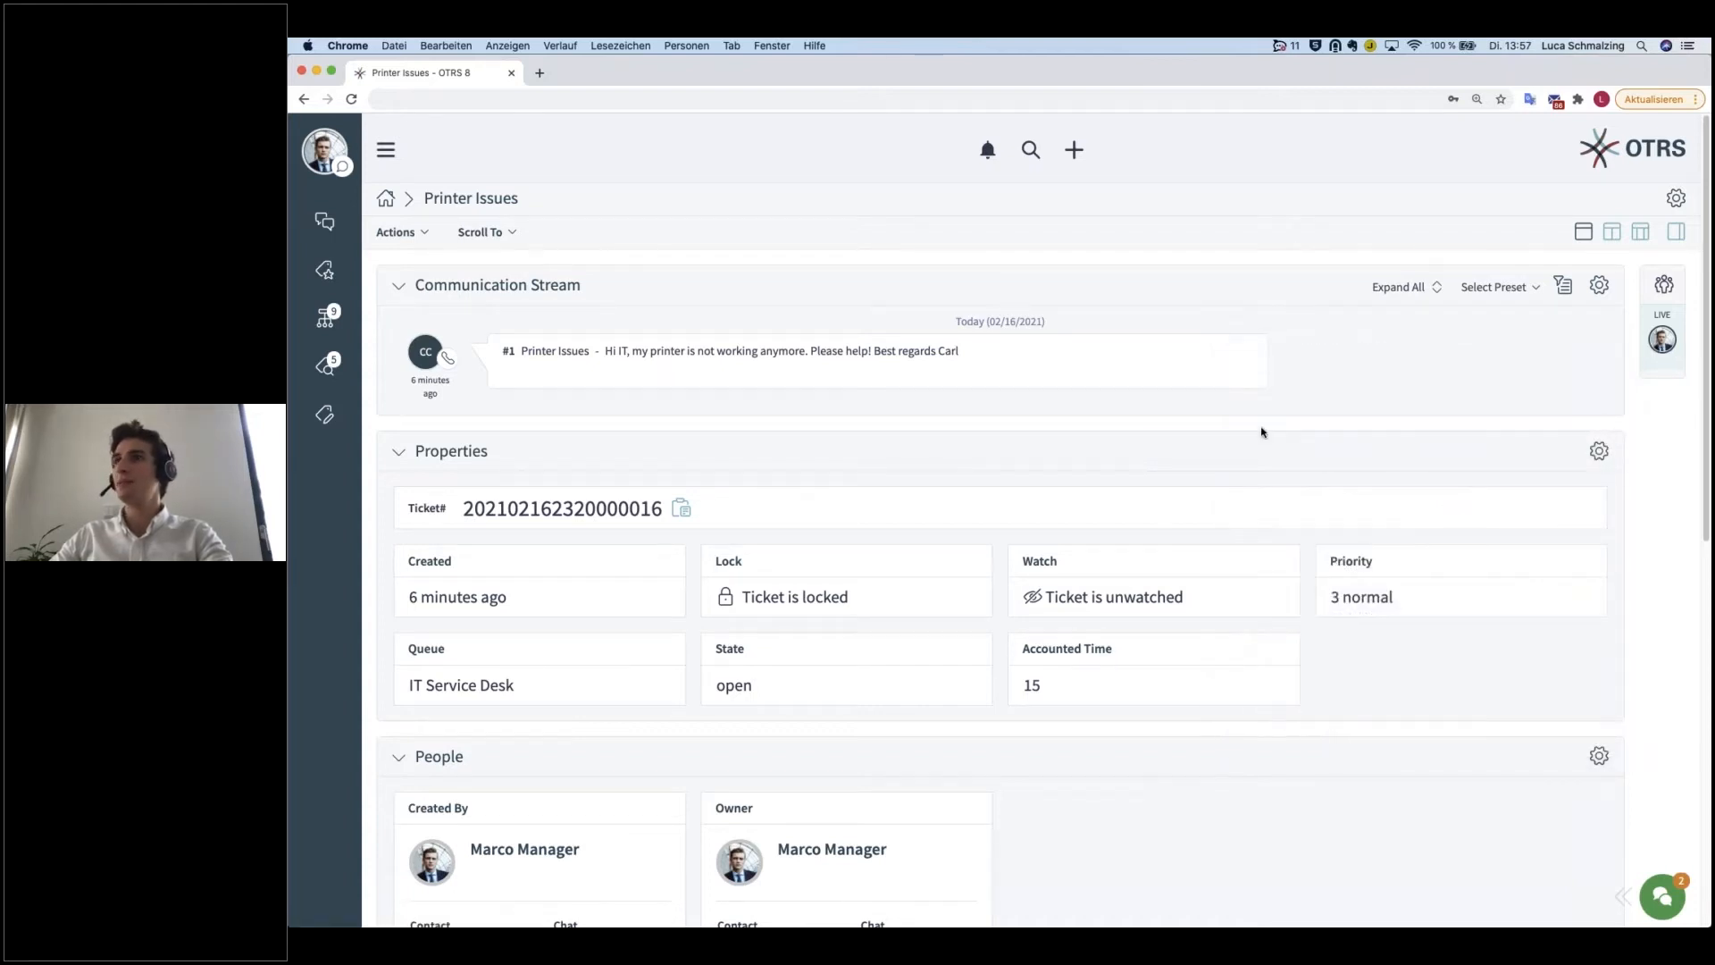
Step: Jump to the ticket's Attachments widget and return to the beginning of the ticket view
click(514, 234)
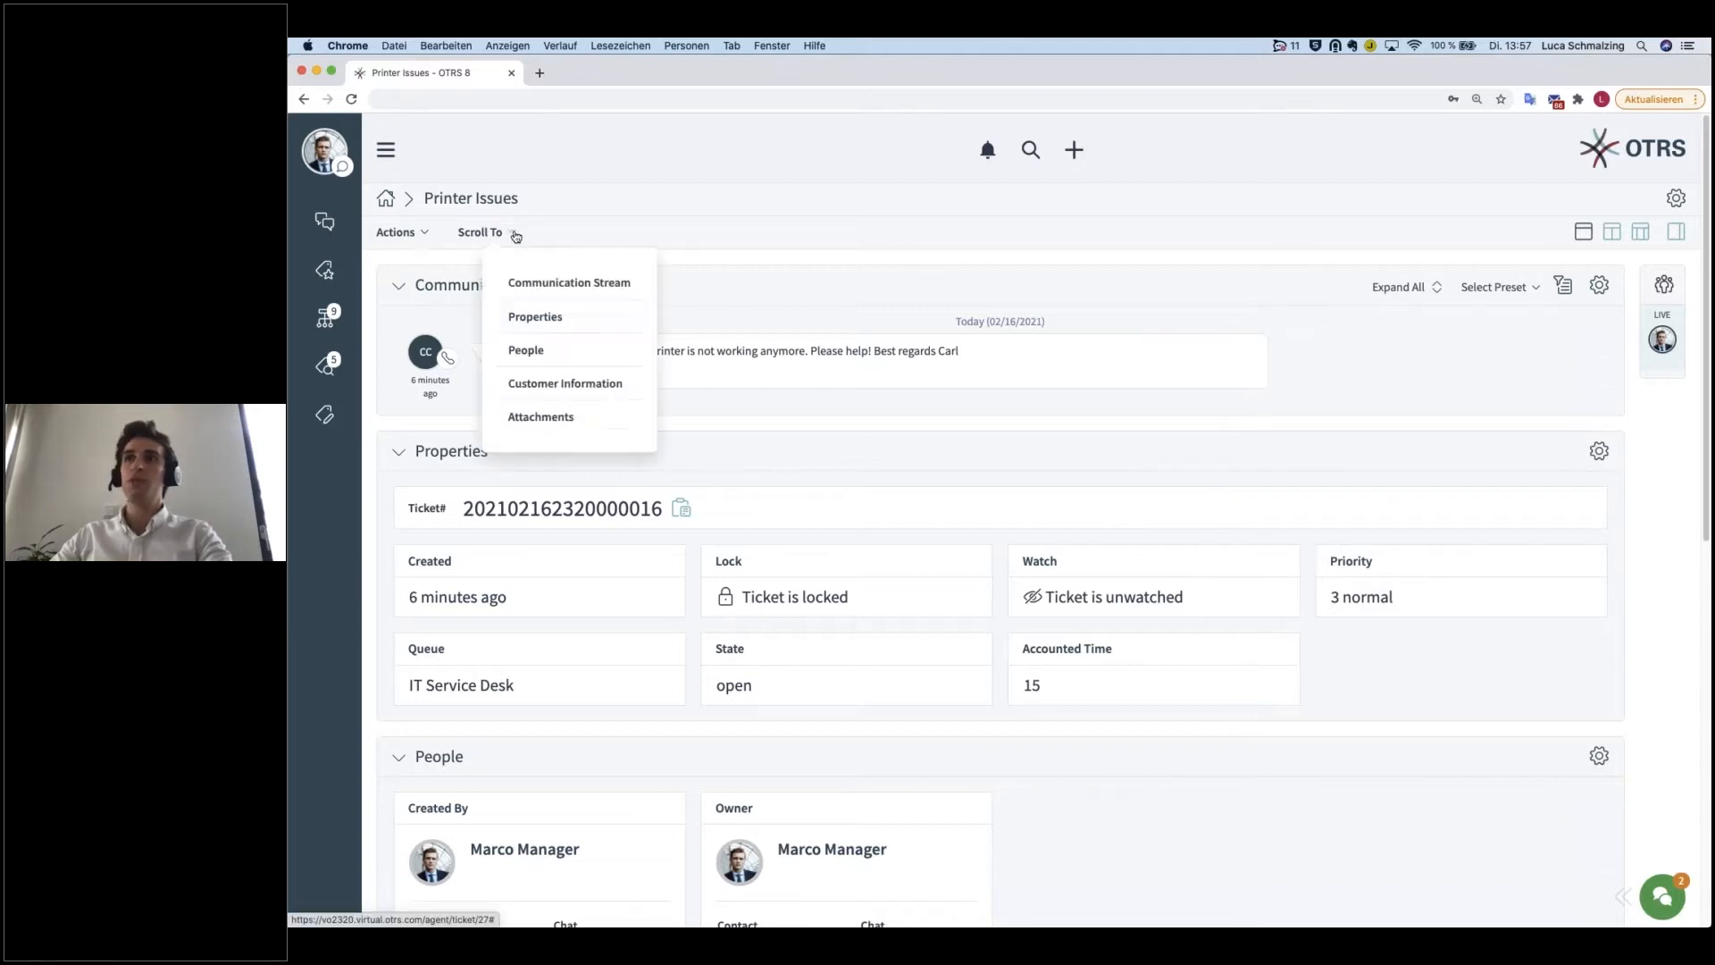
click(541, 417)
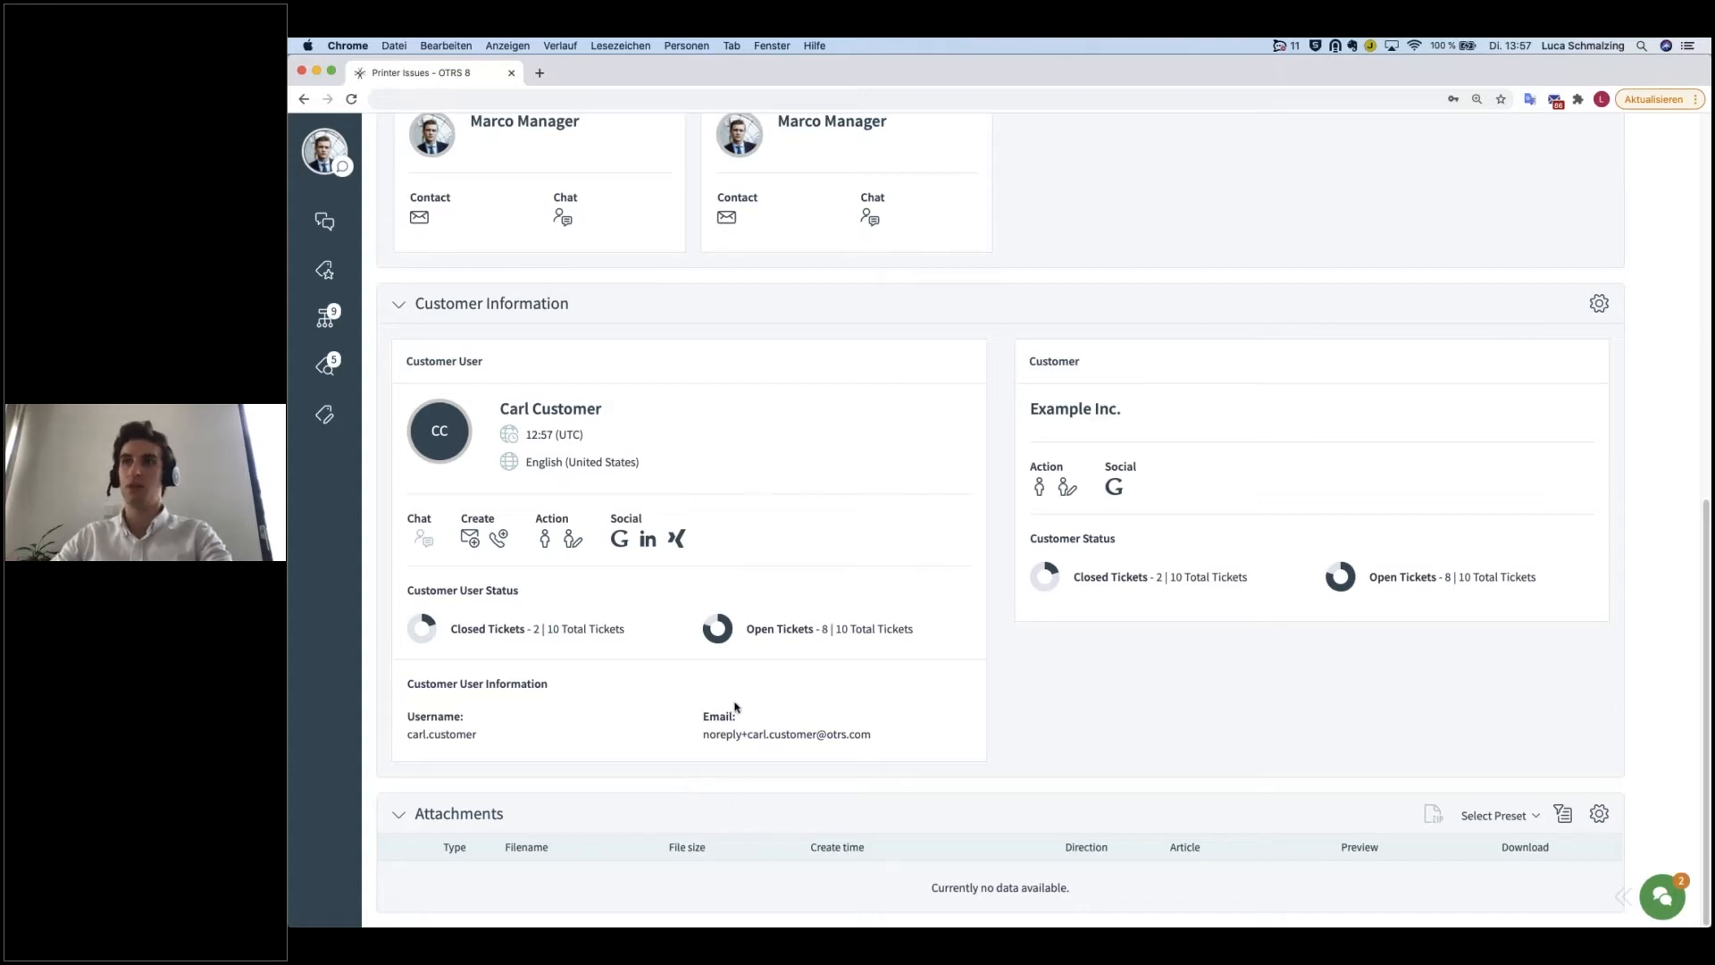
scroll(740, 702, up, 10)
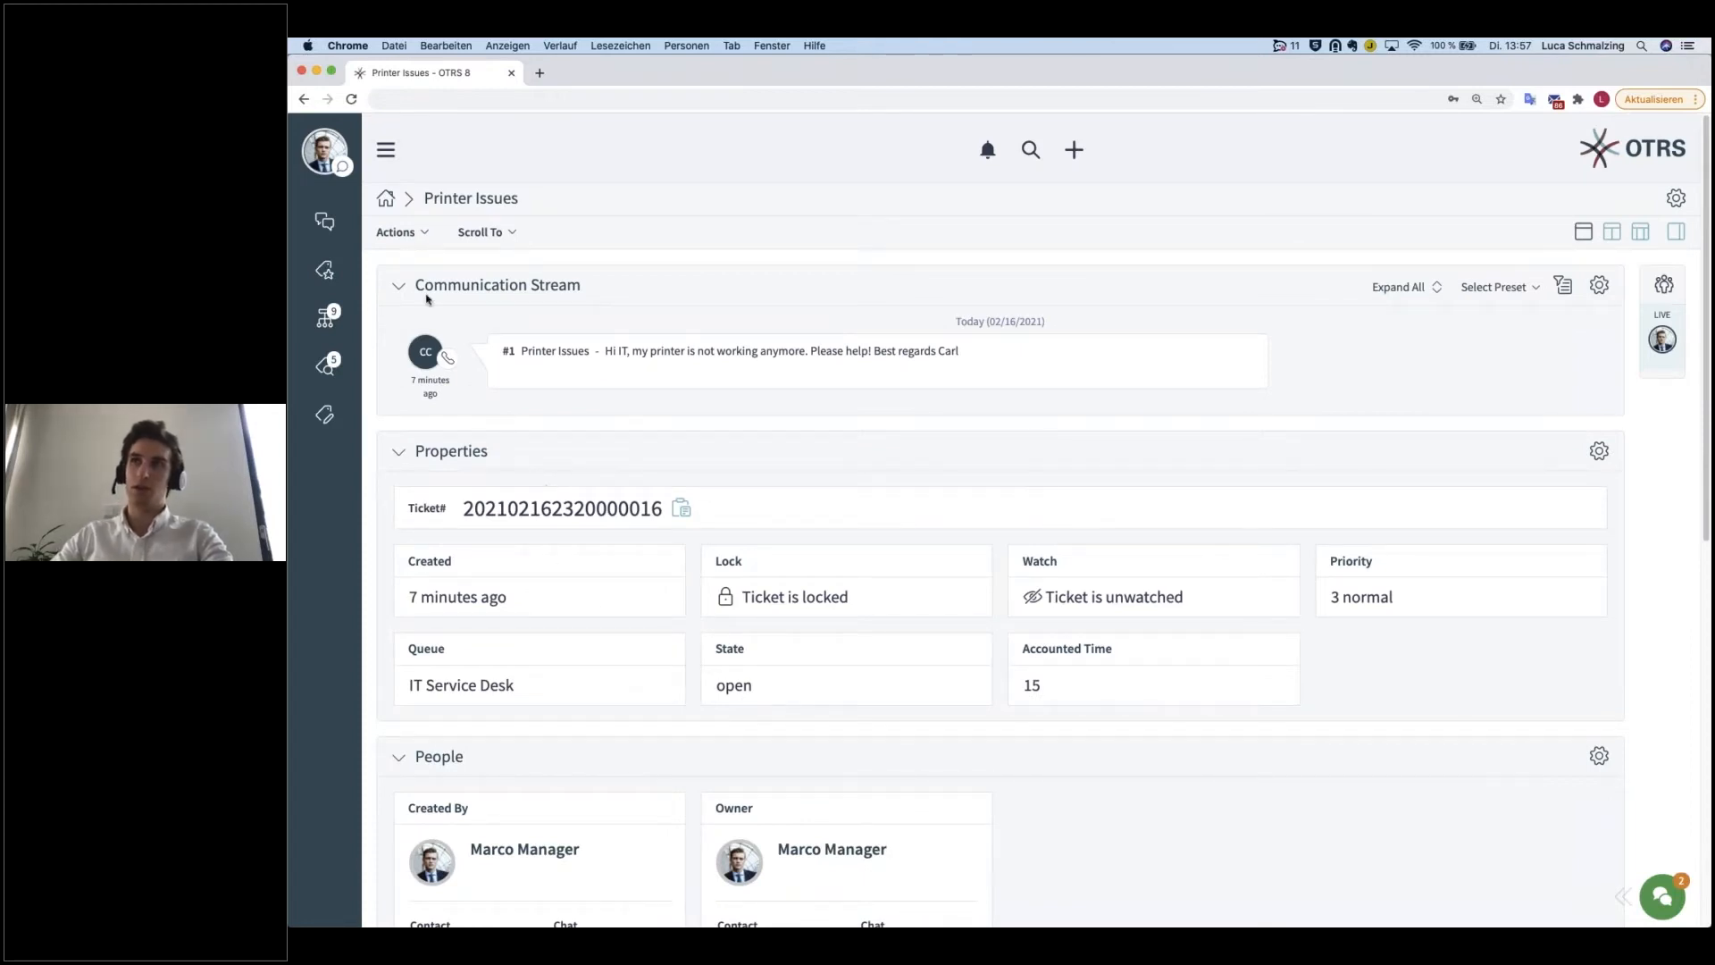
Step: Examine the available ticket actions in the Communication, Organization, People and Views groups
click(428, 235)
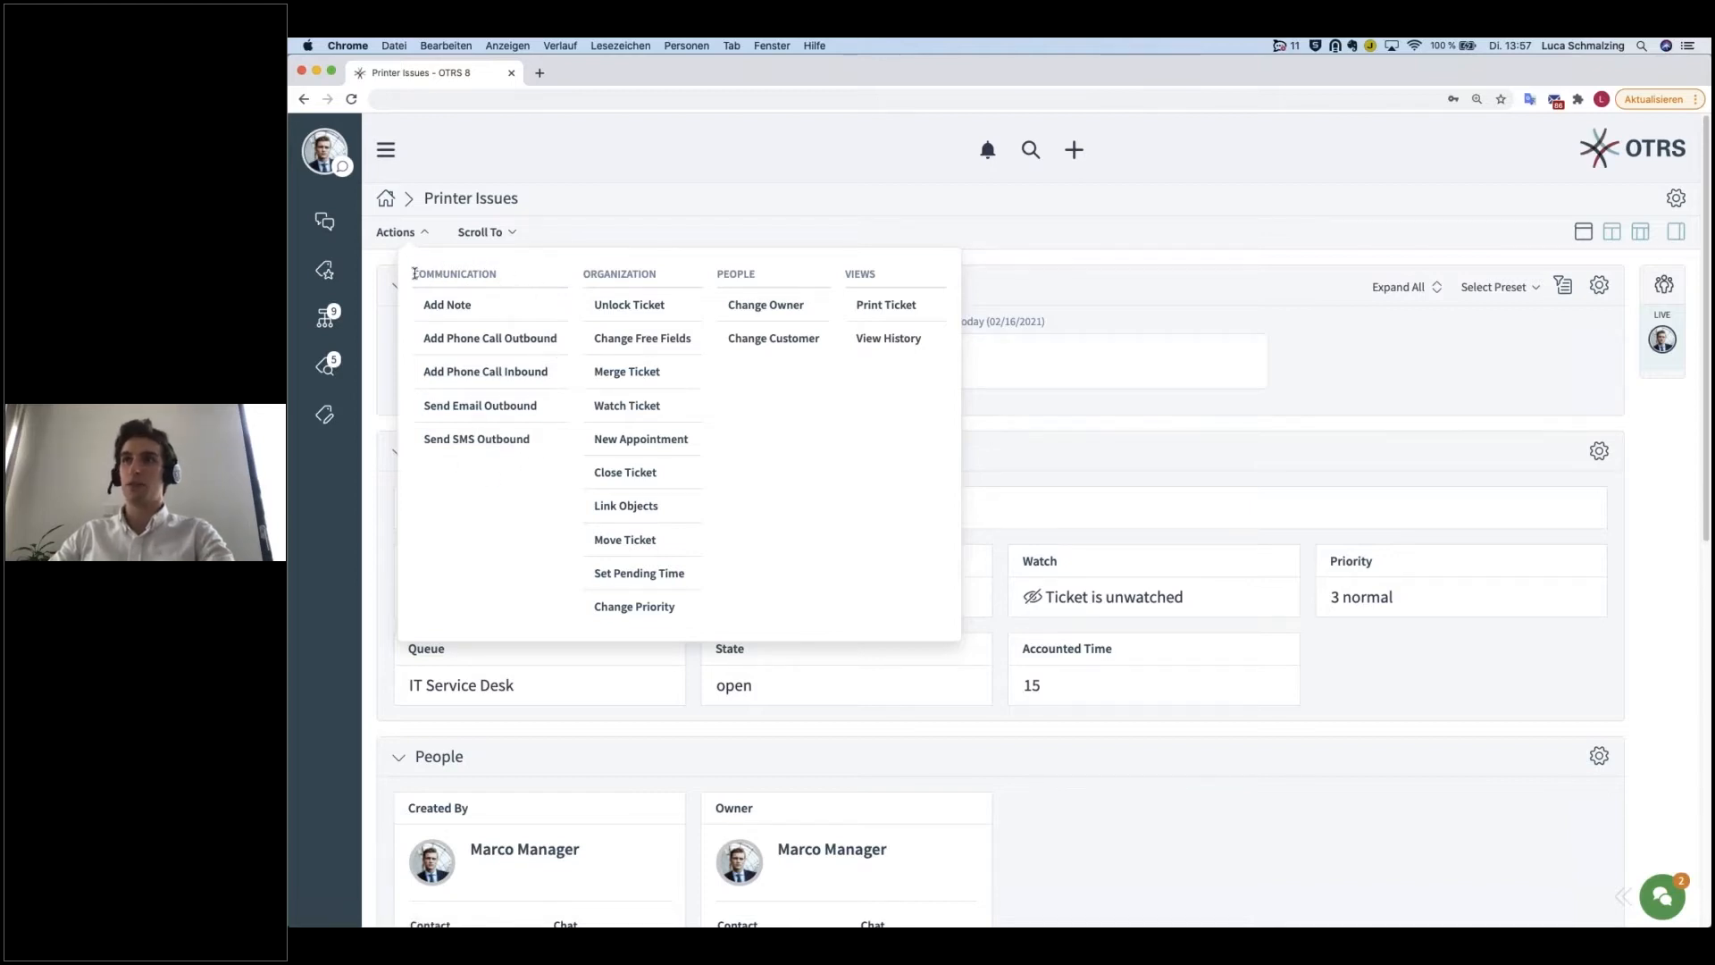
drag(434, 278, 764, 274)
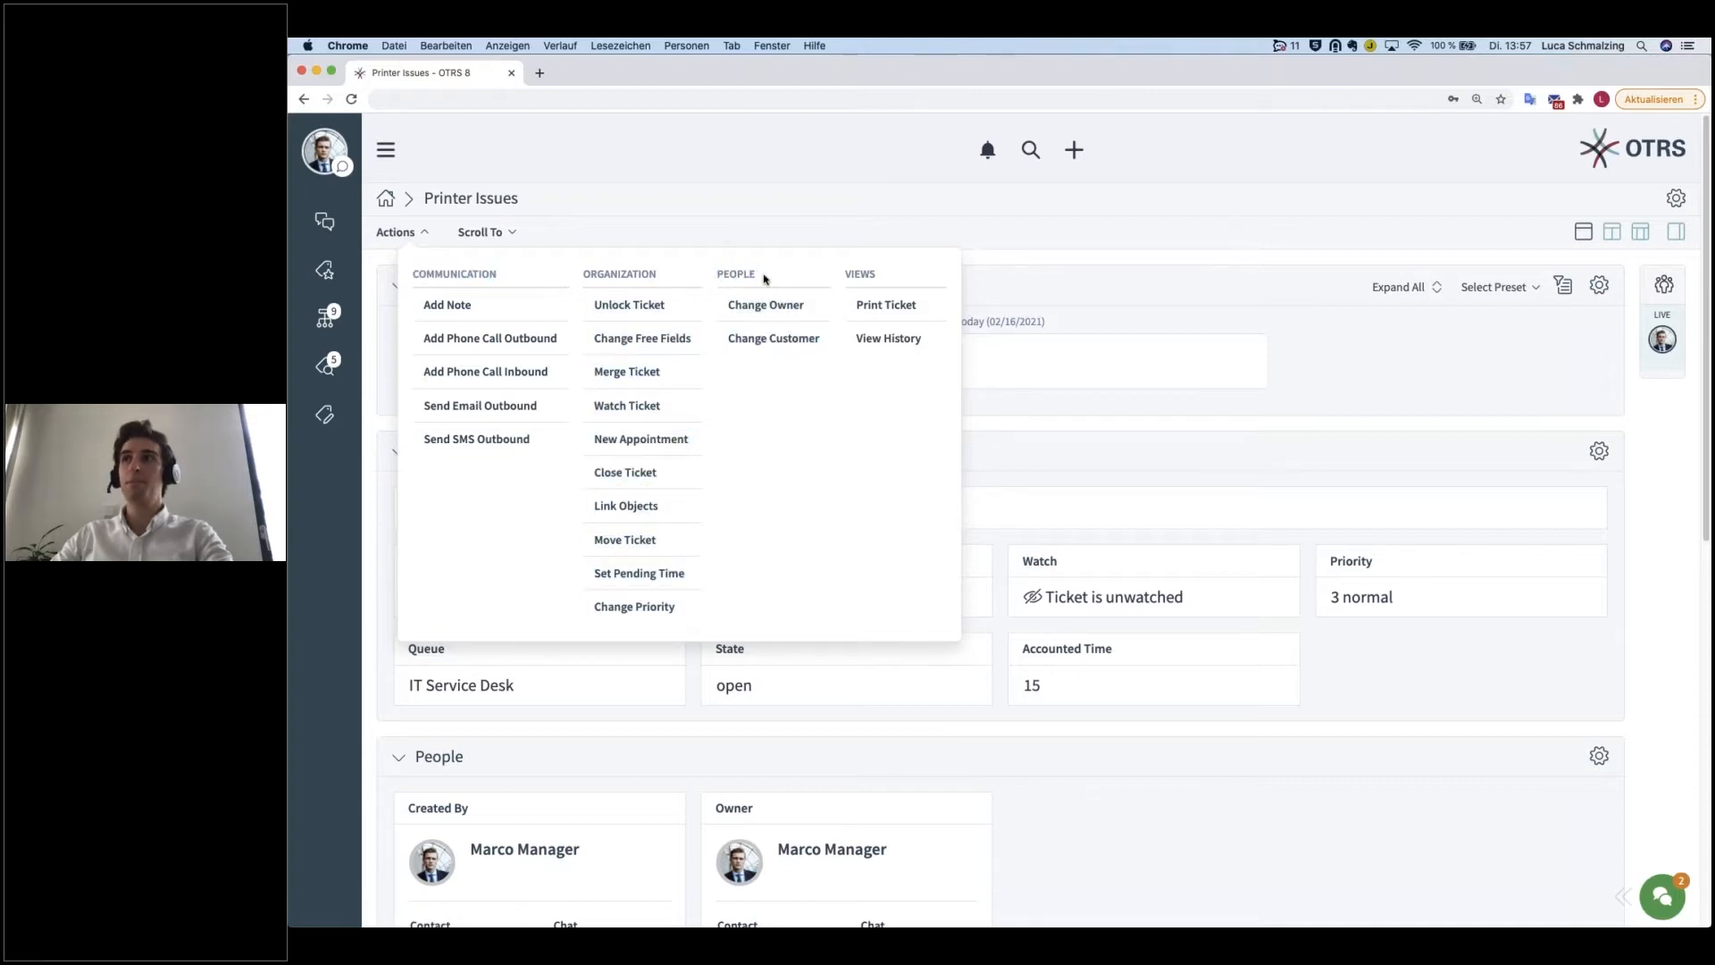
double_click(863, 270)
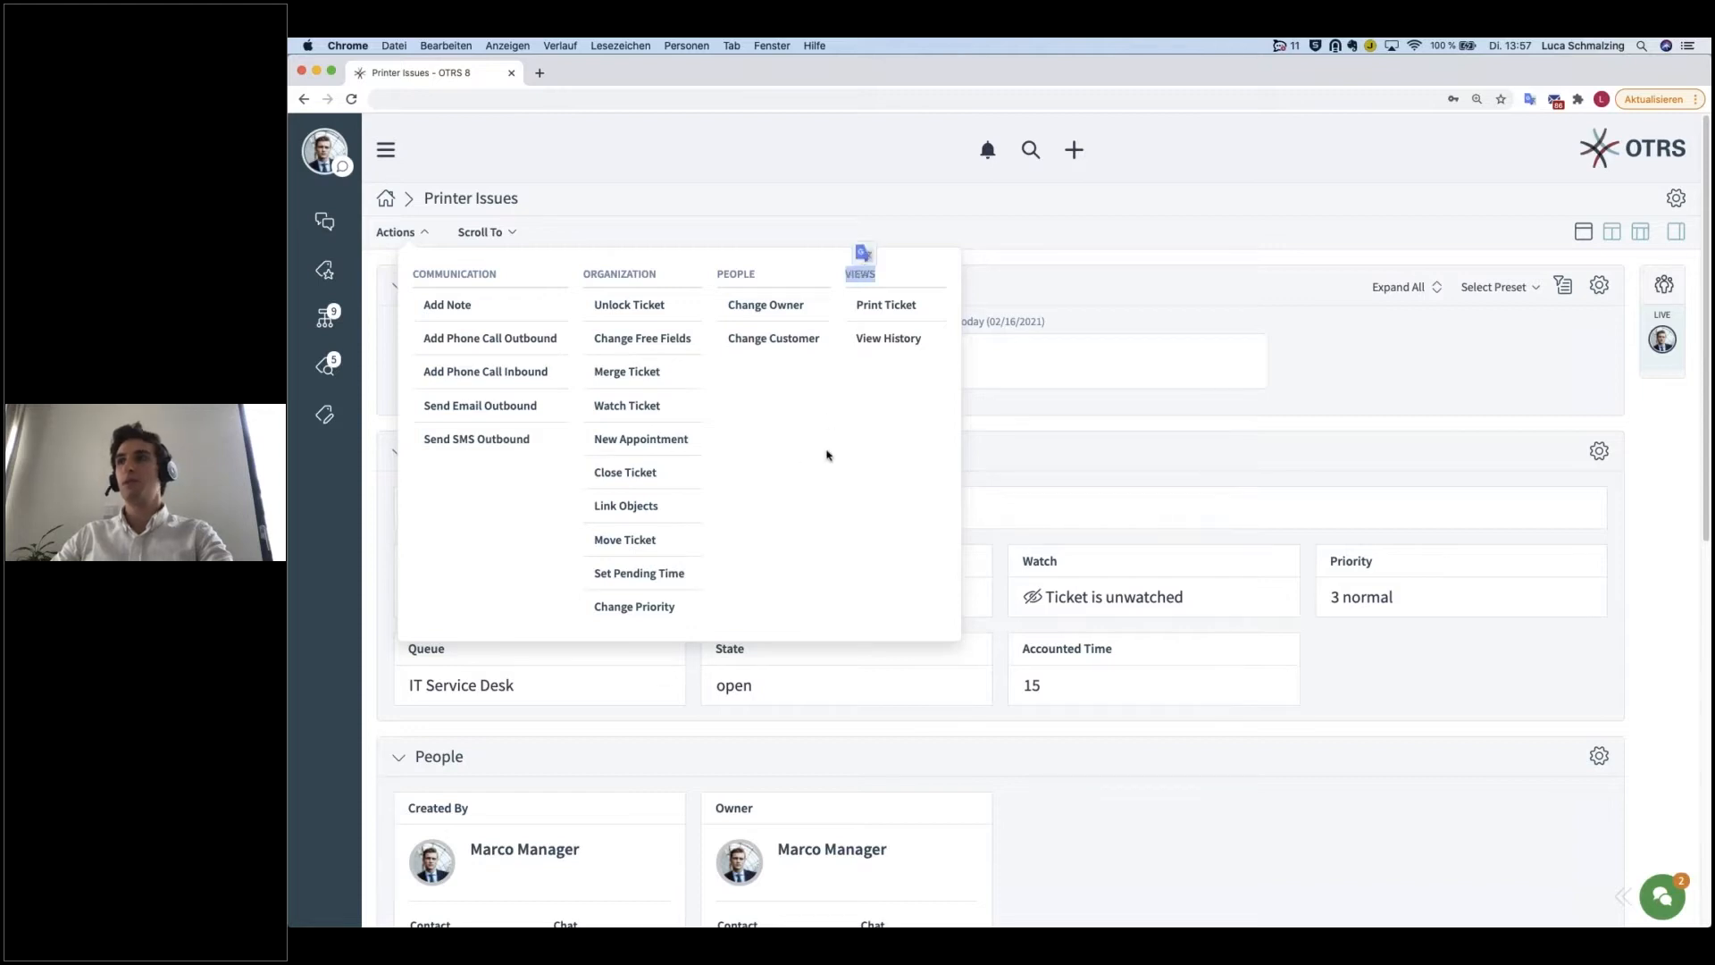
click(760, 281)
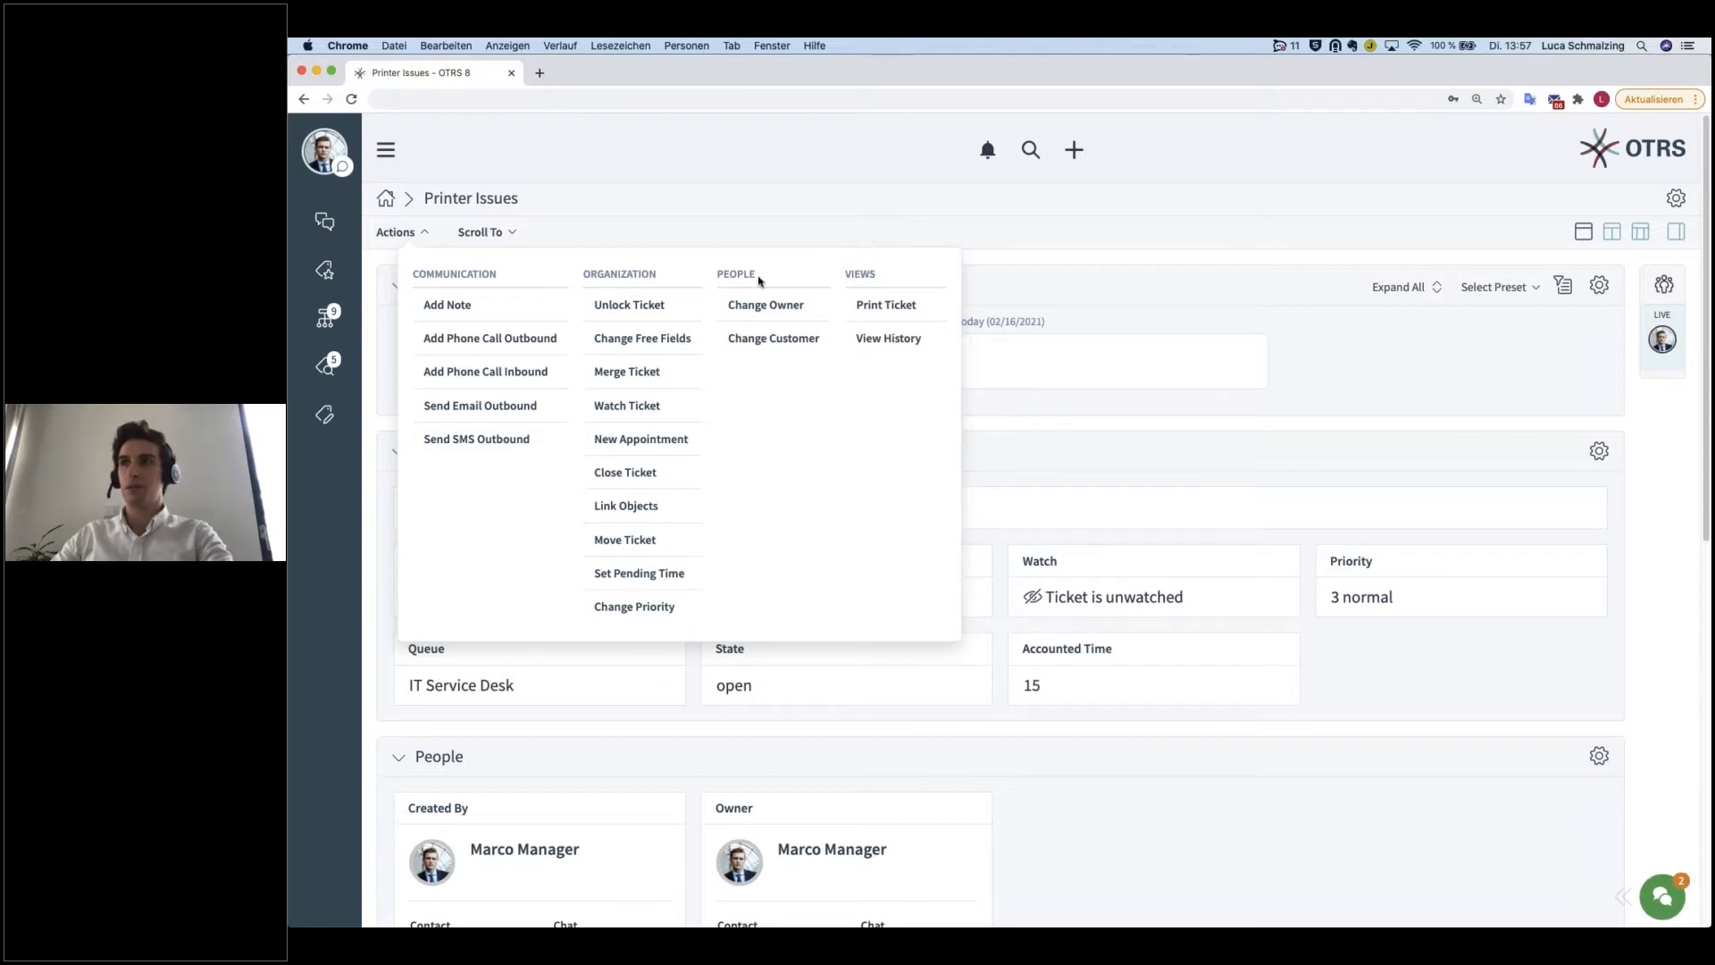
double_click(858, 273)
click(800, 463)
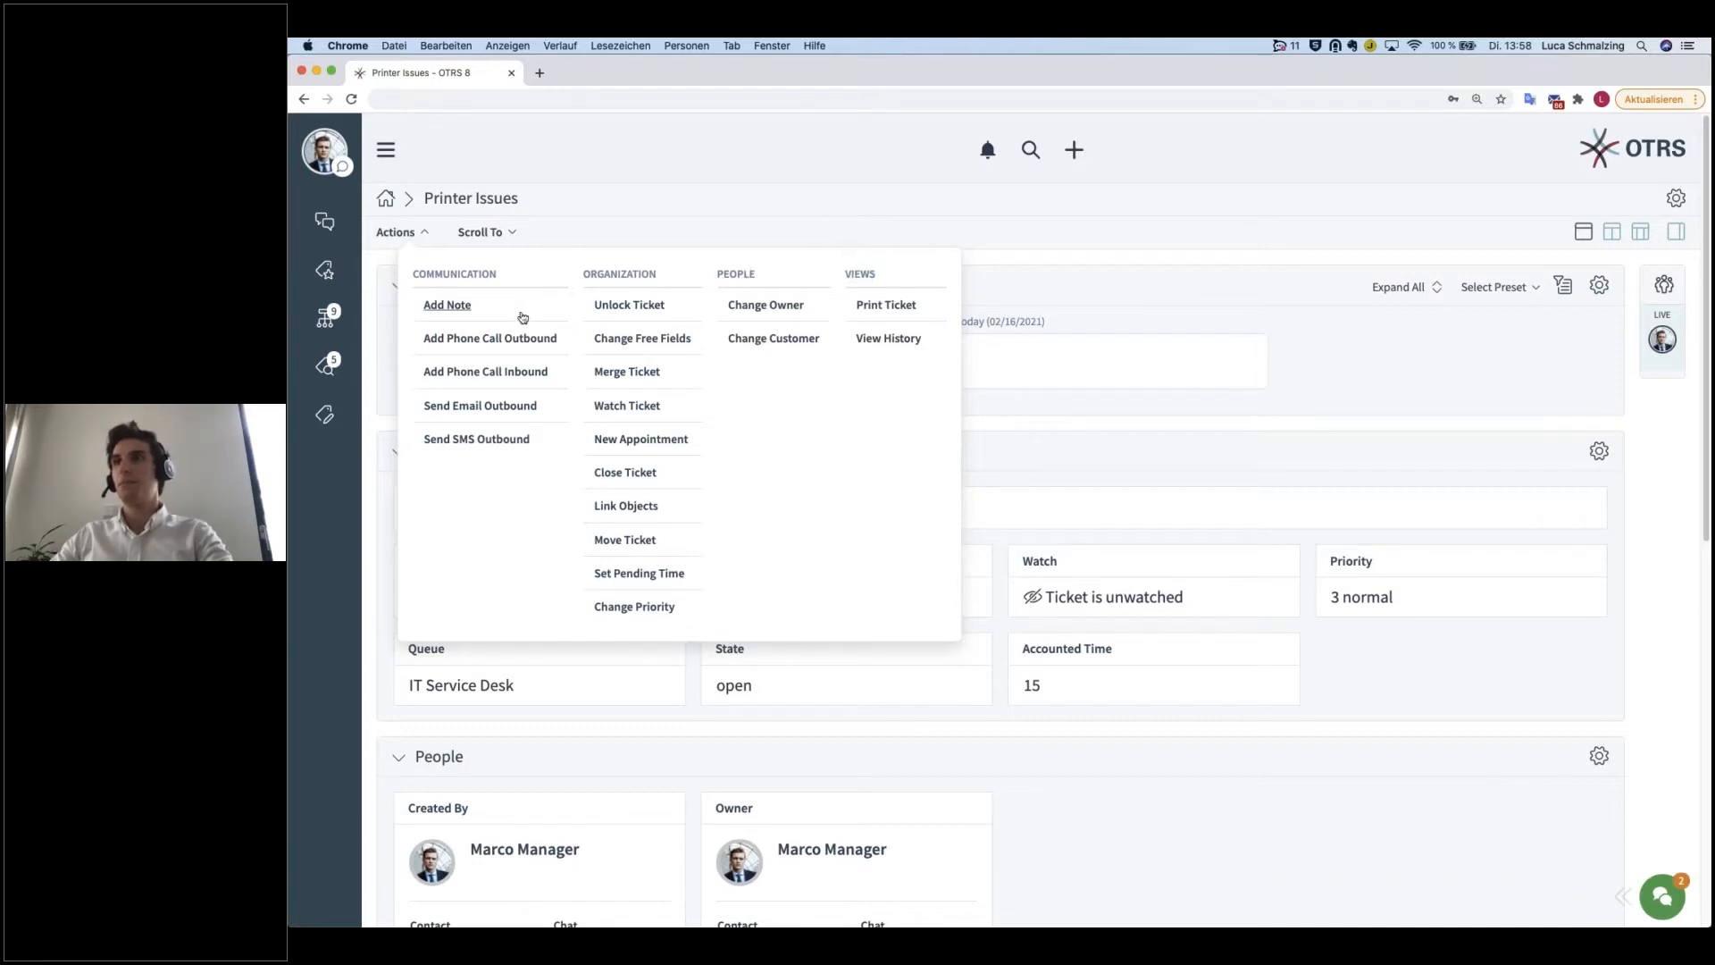
Step: Start a new note on the ticket with the subject "Printer Version"
click(458, 308)
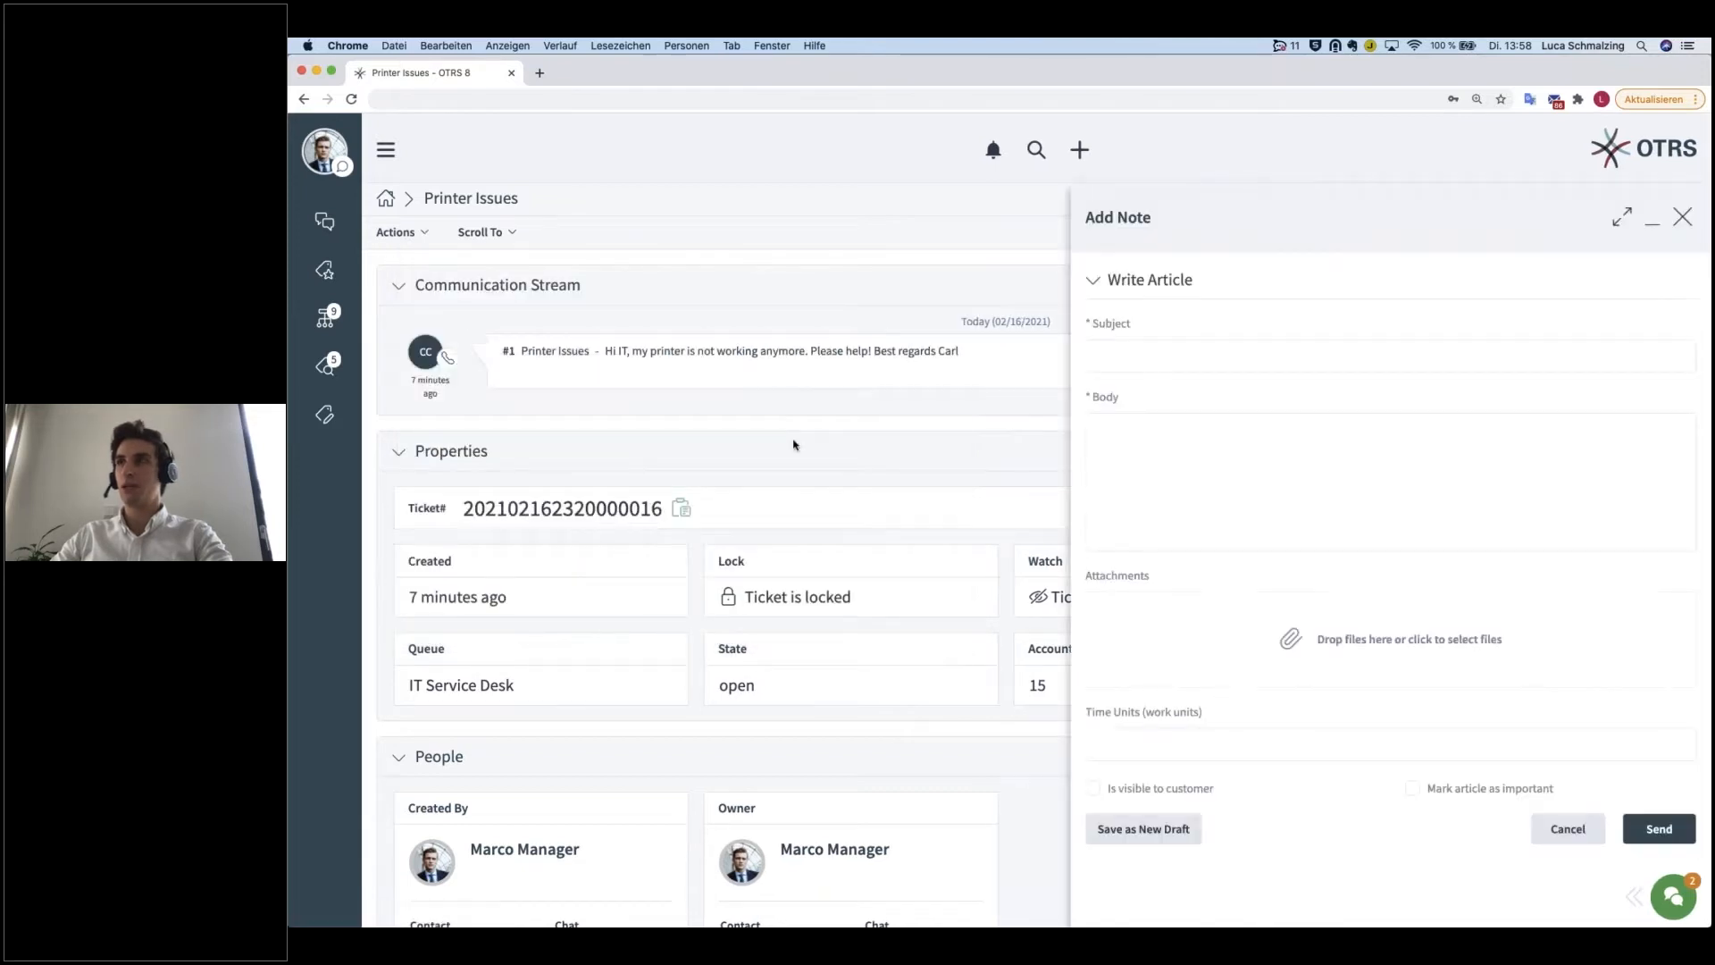
click(1161, 357)
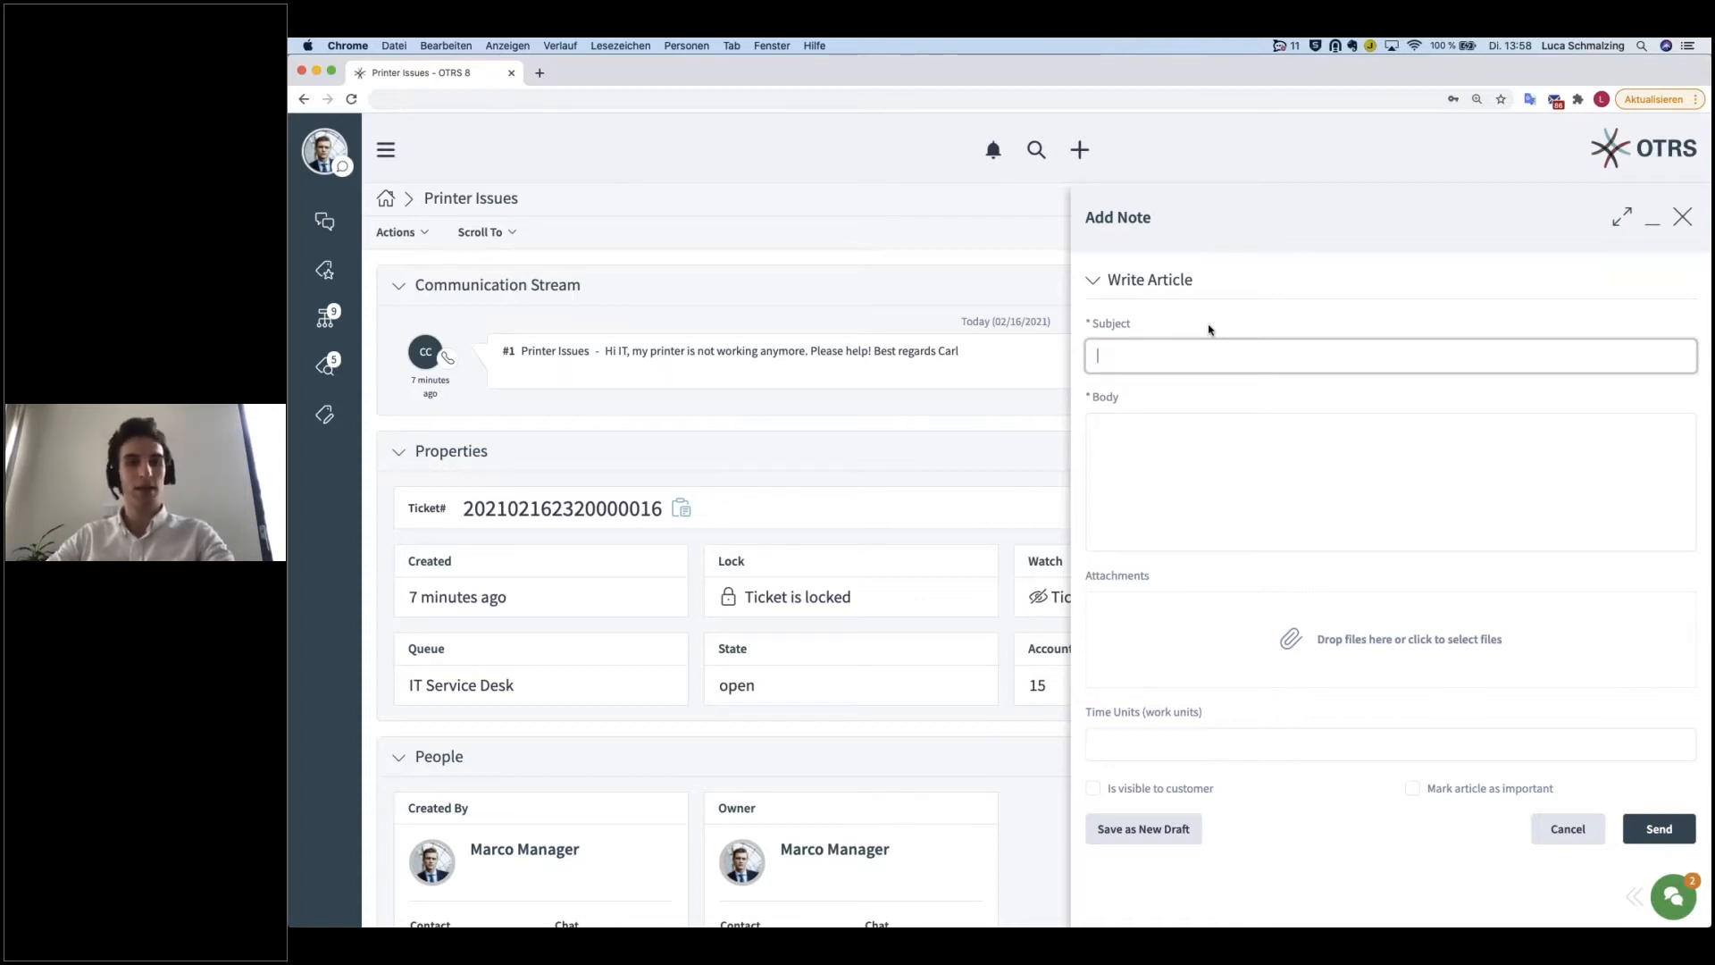
text(Printer Version)
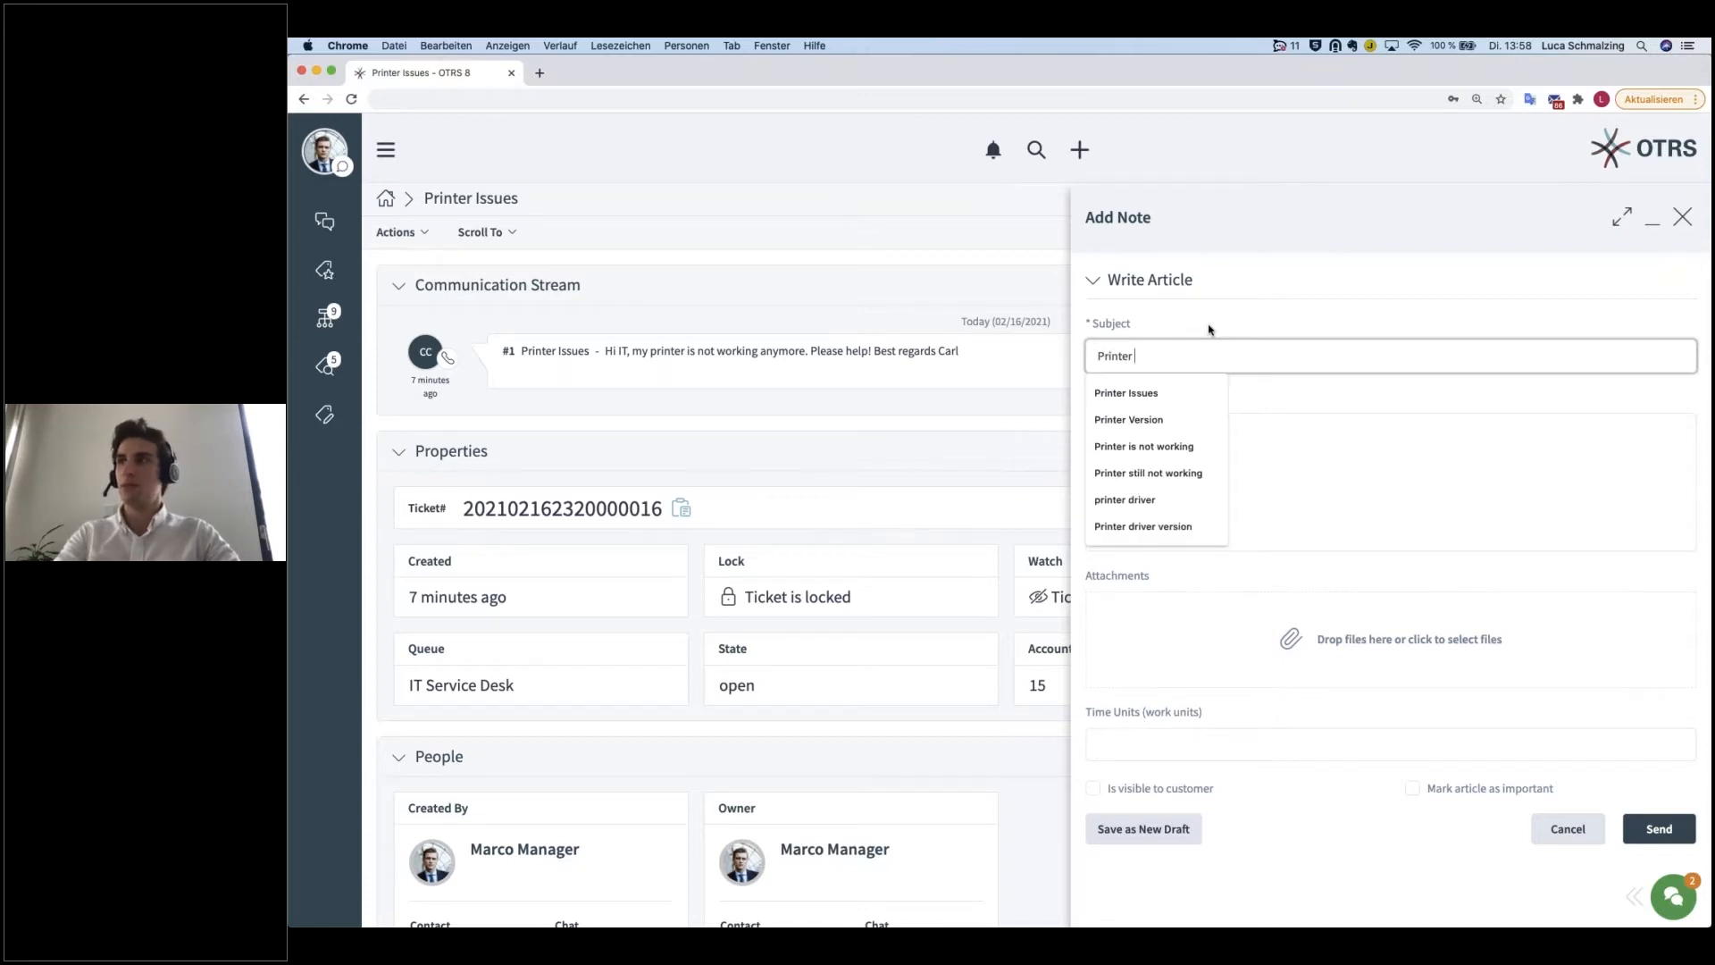
key(Tab)
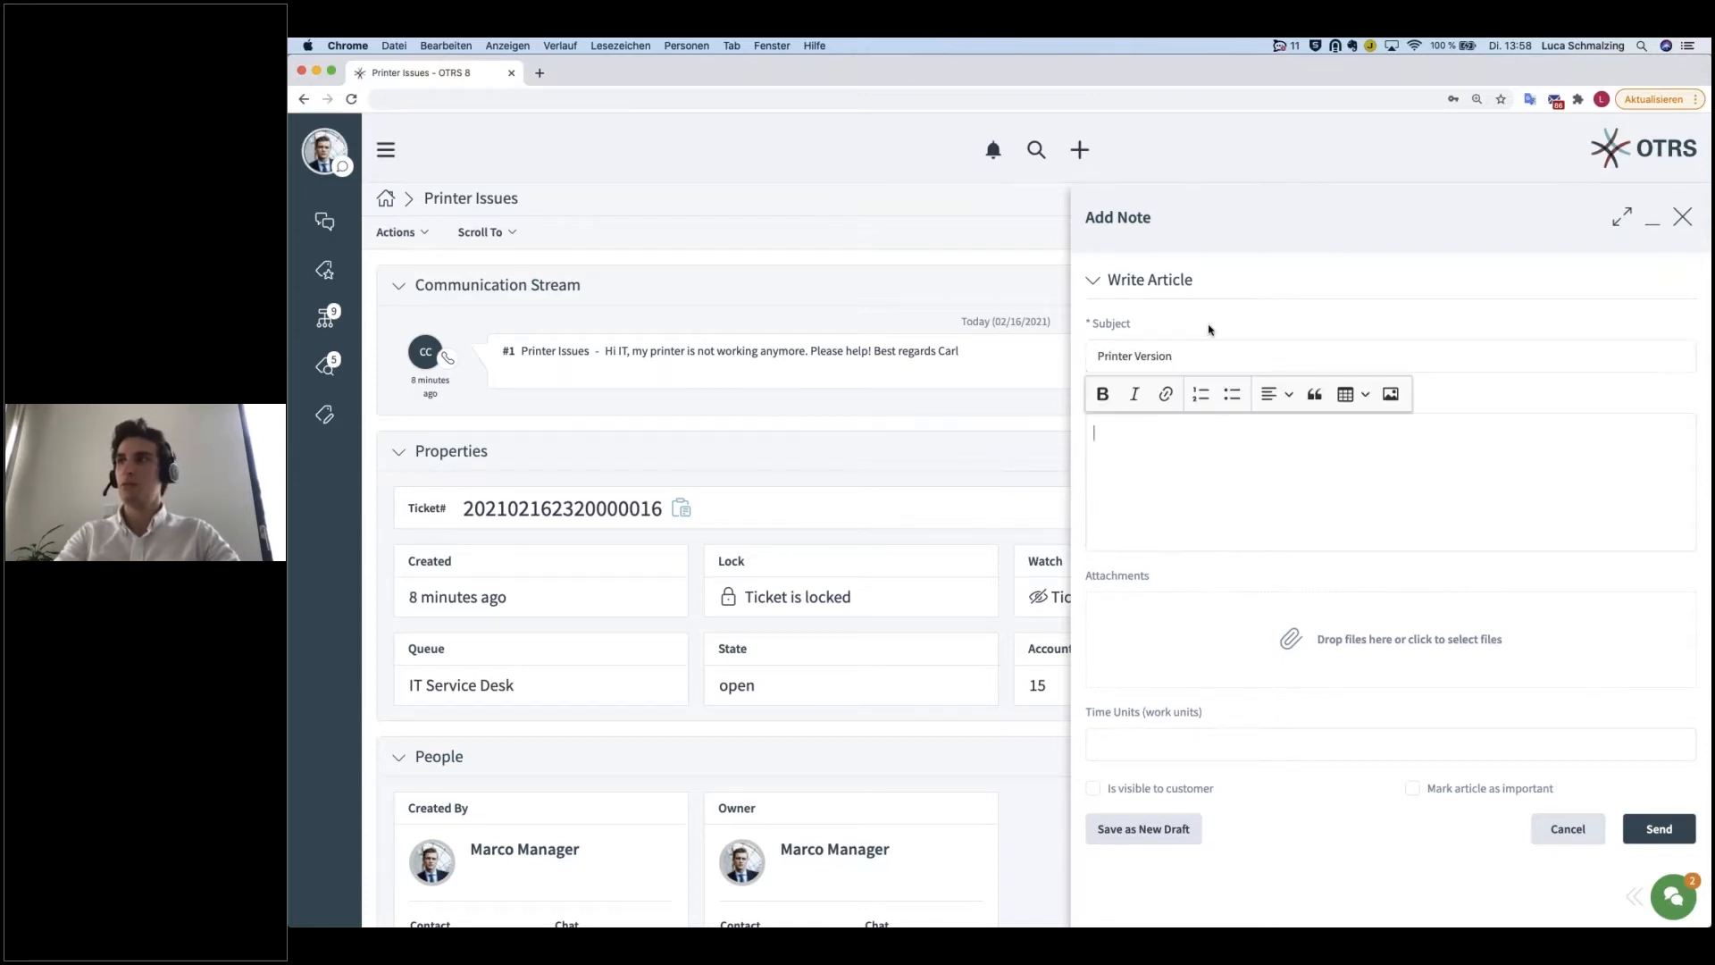
Step: Write the note body "He is currently using HP LaserJet 500 with driver version 5.0.1." and send the note
text(He is currently u)
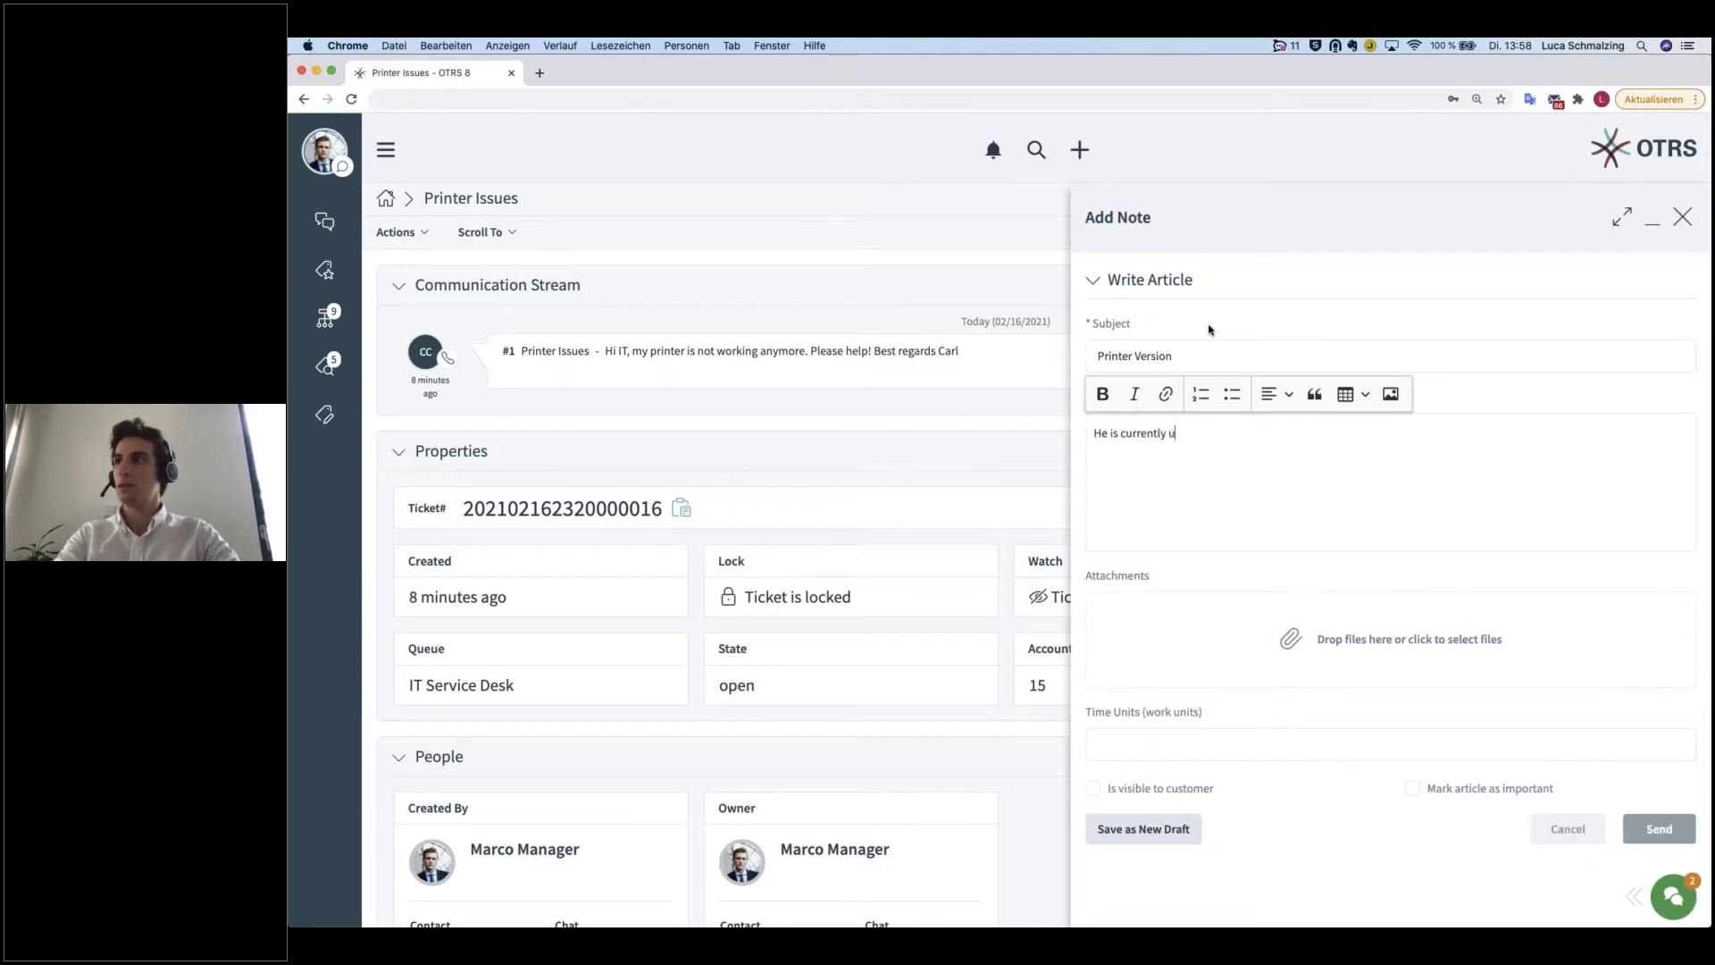
text(sing HP LaserJet 500 with driver)
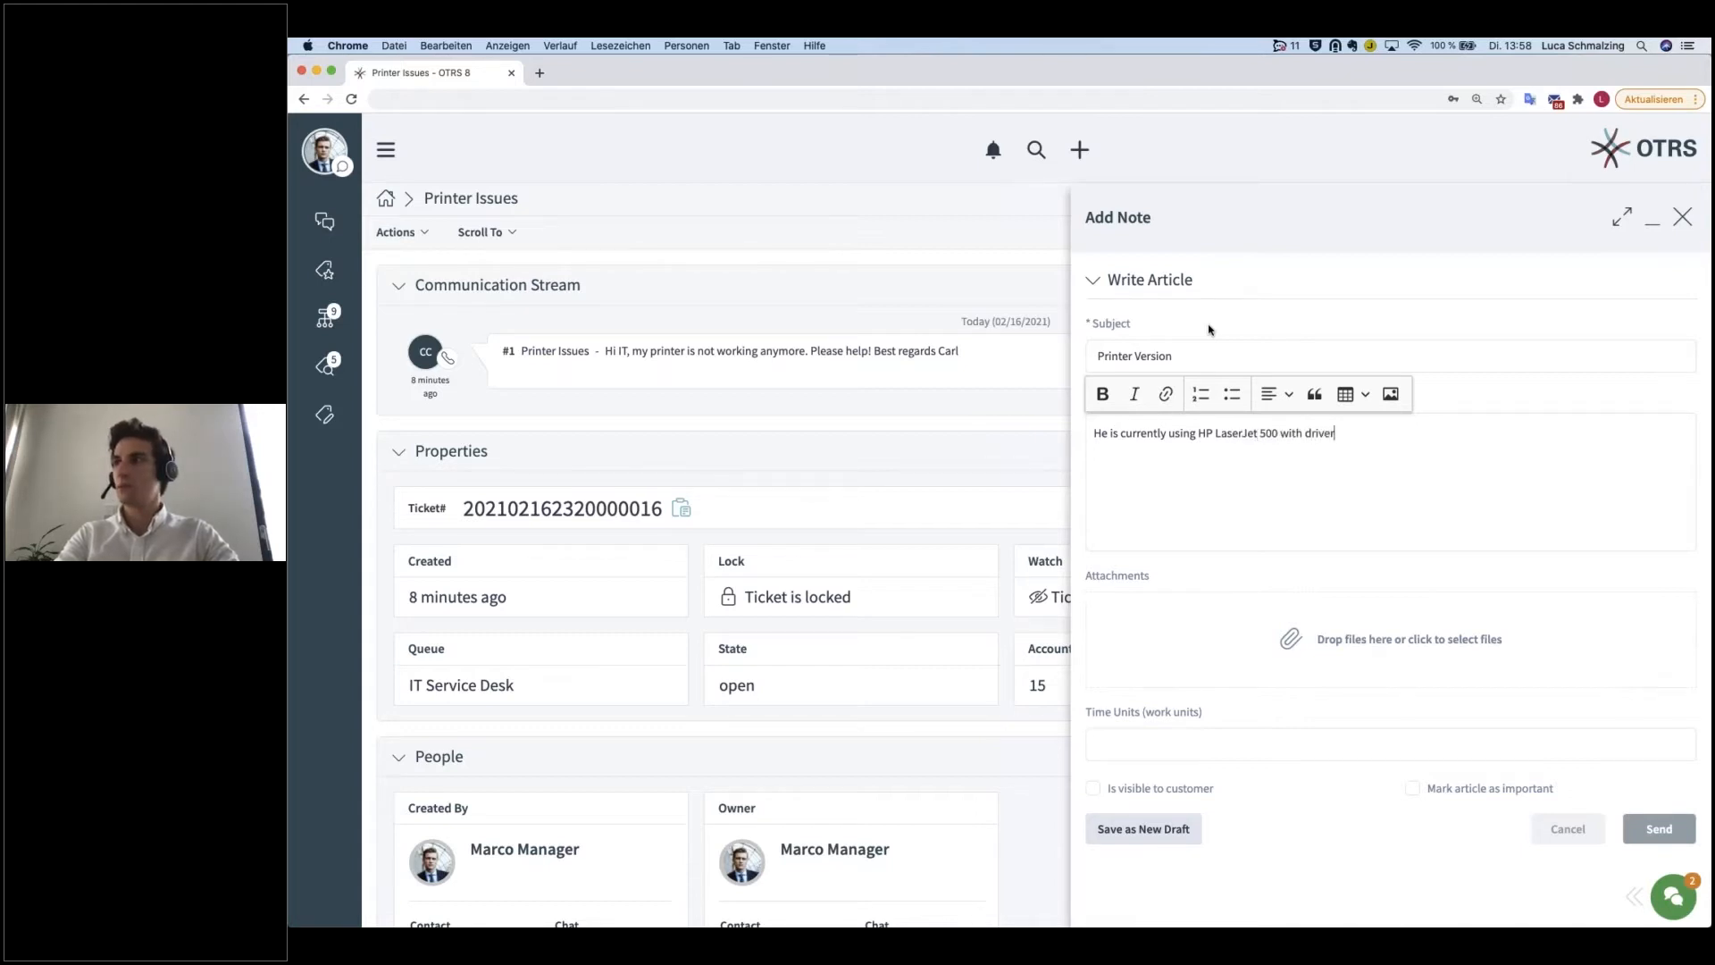
text( versi)
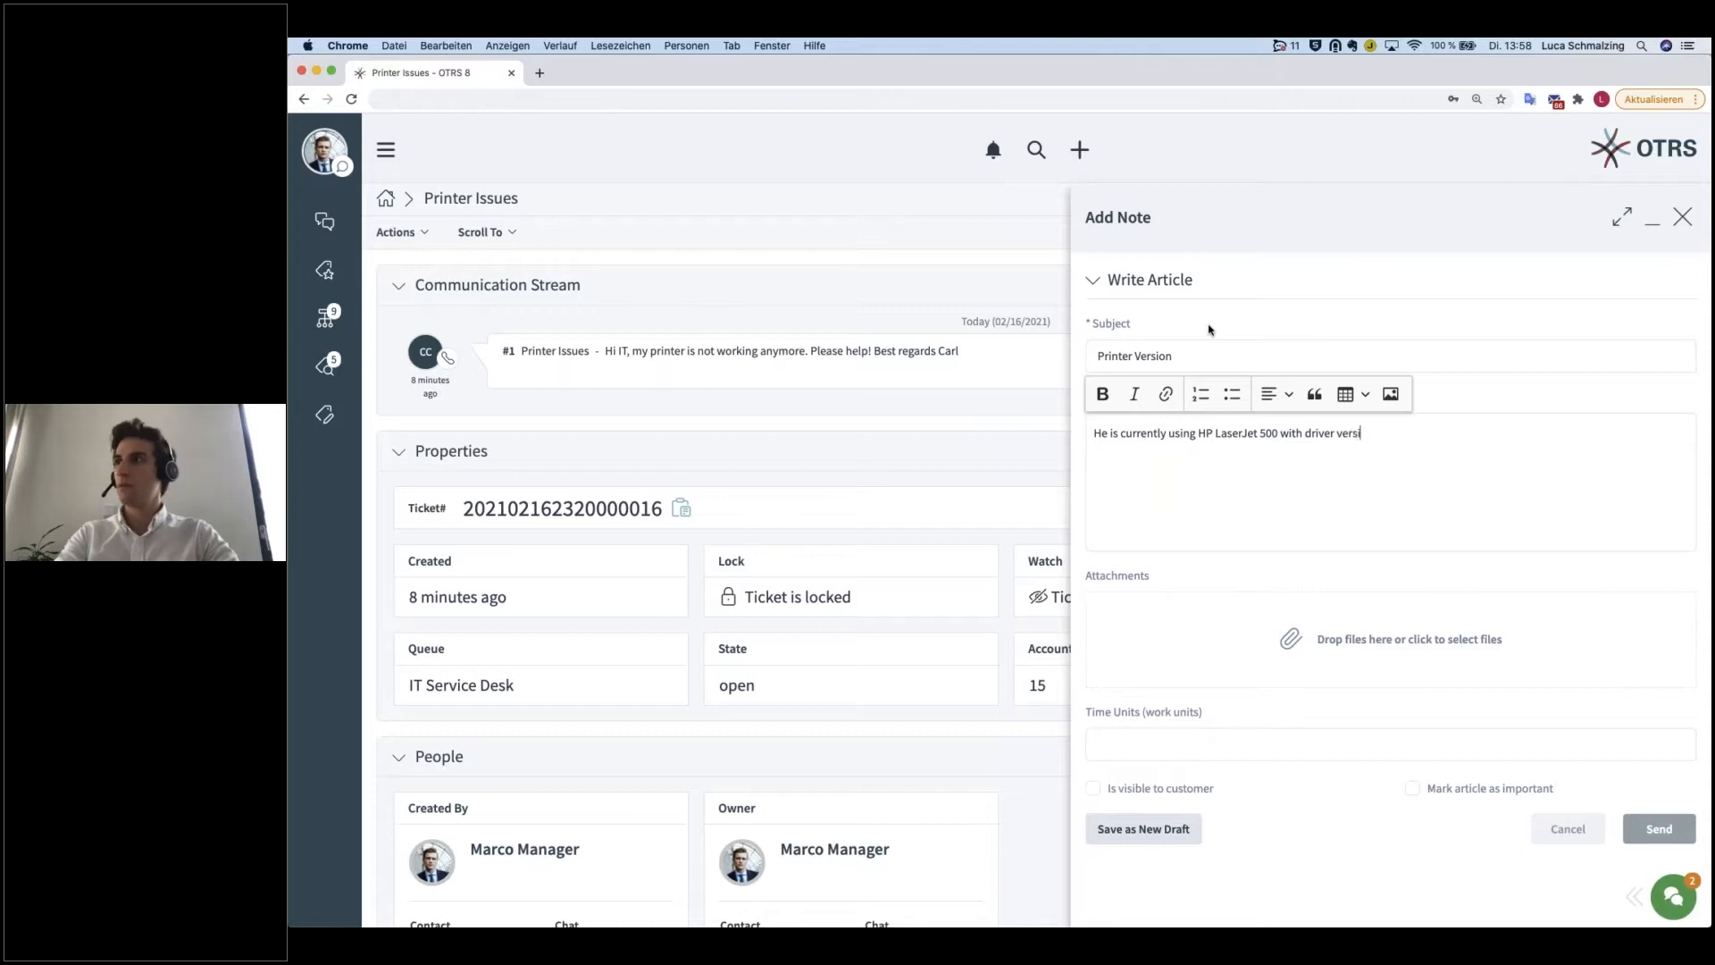
text(on 5.0.1.)
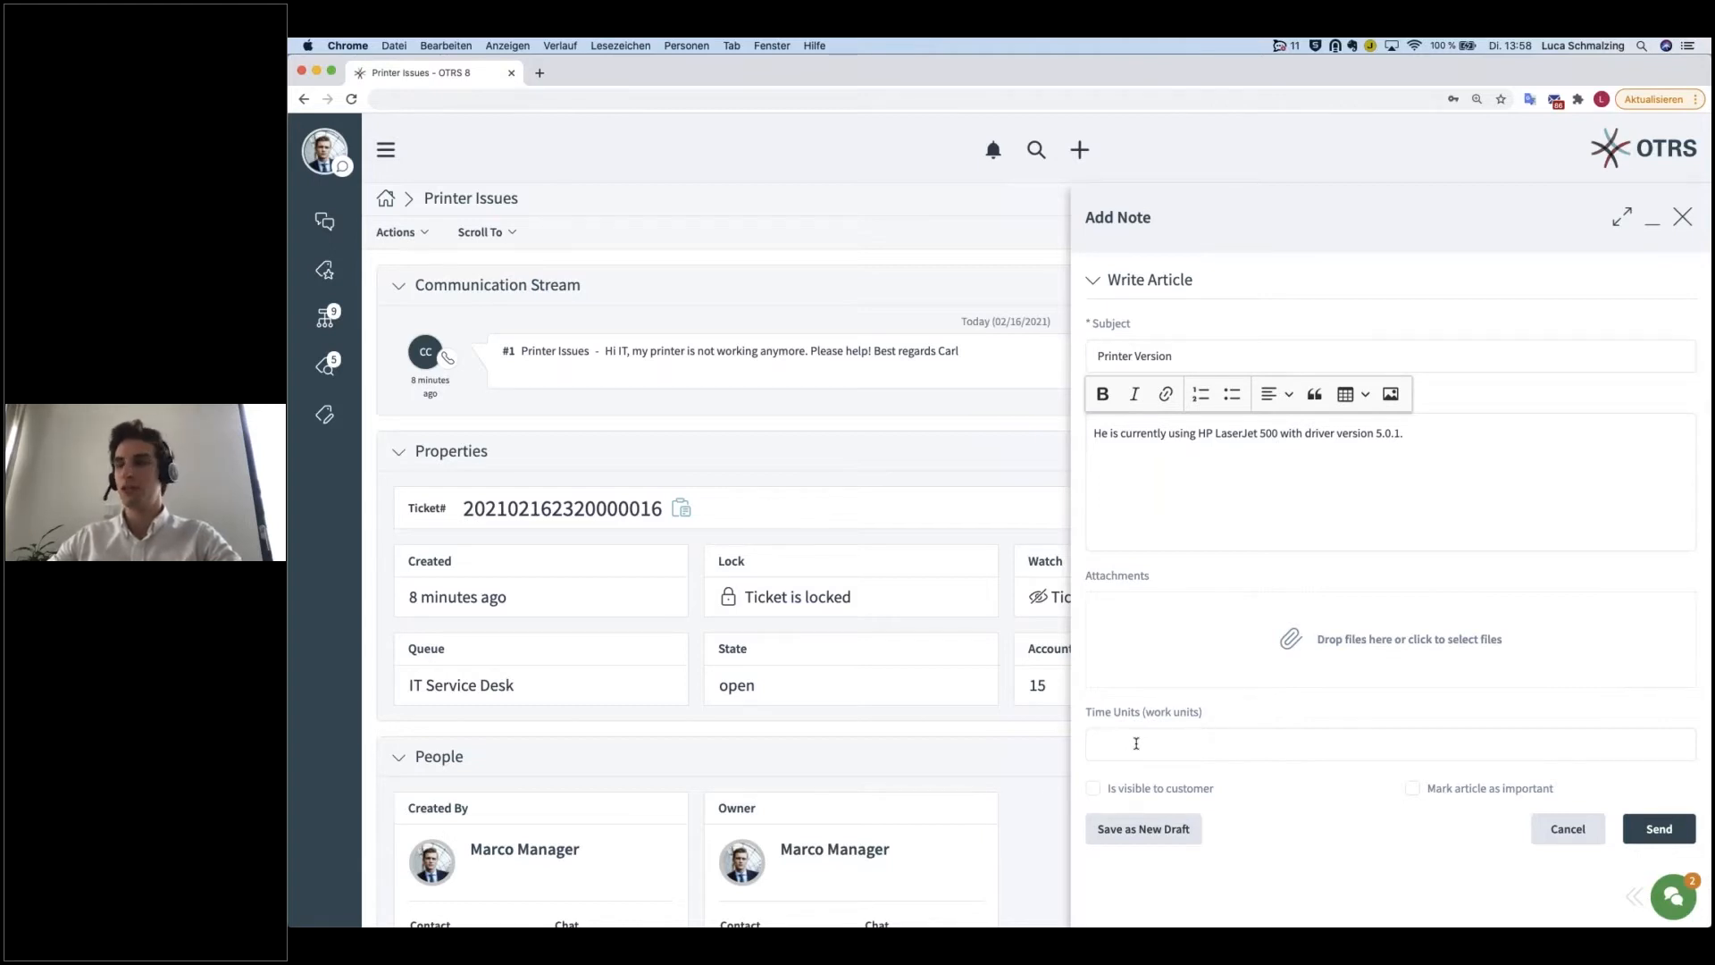
click(1299, 828)
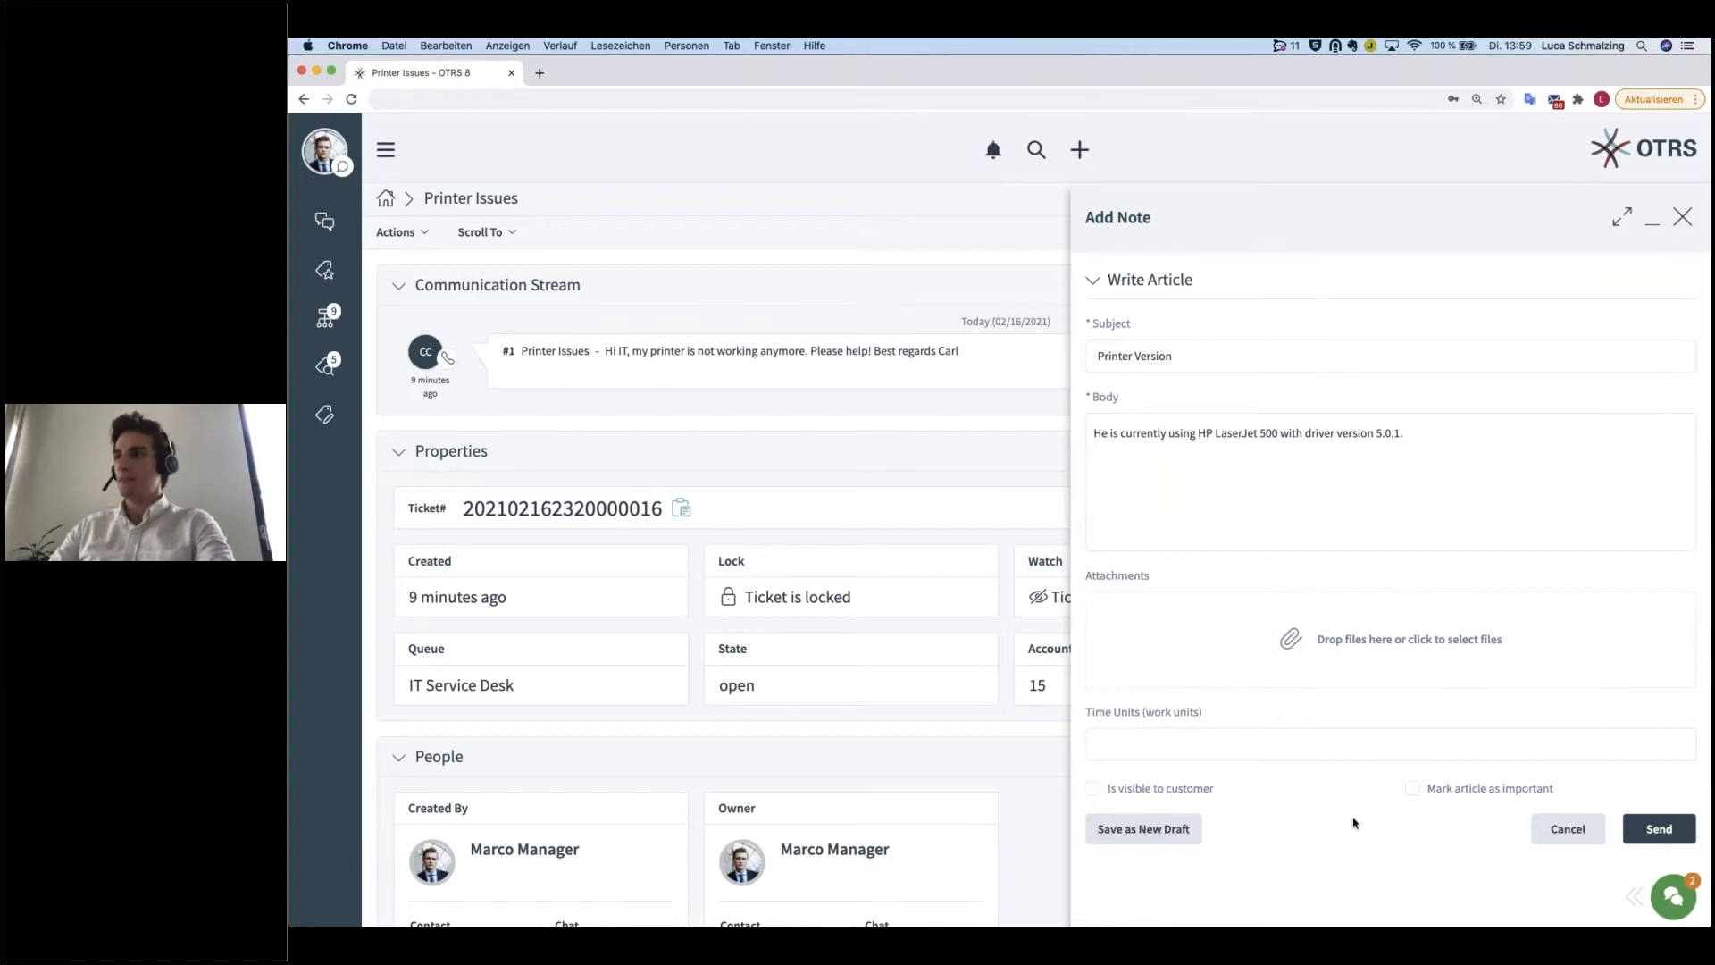
click(1638, 837)
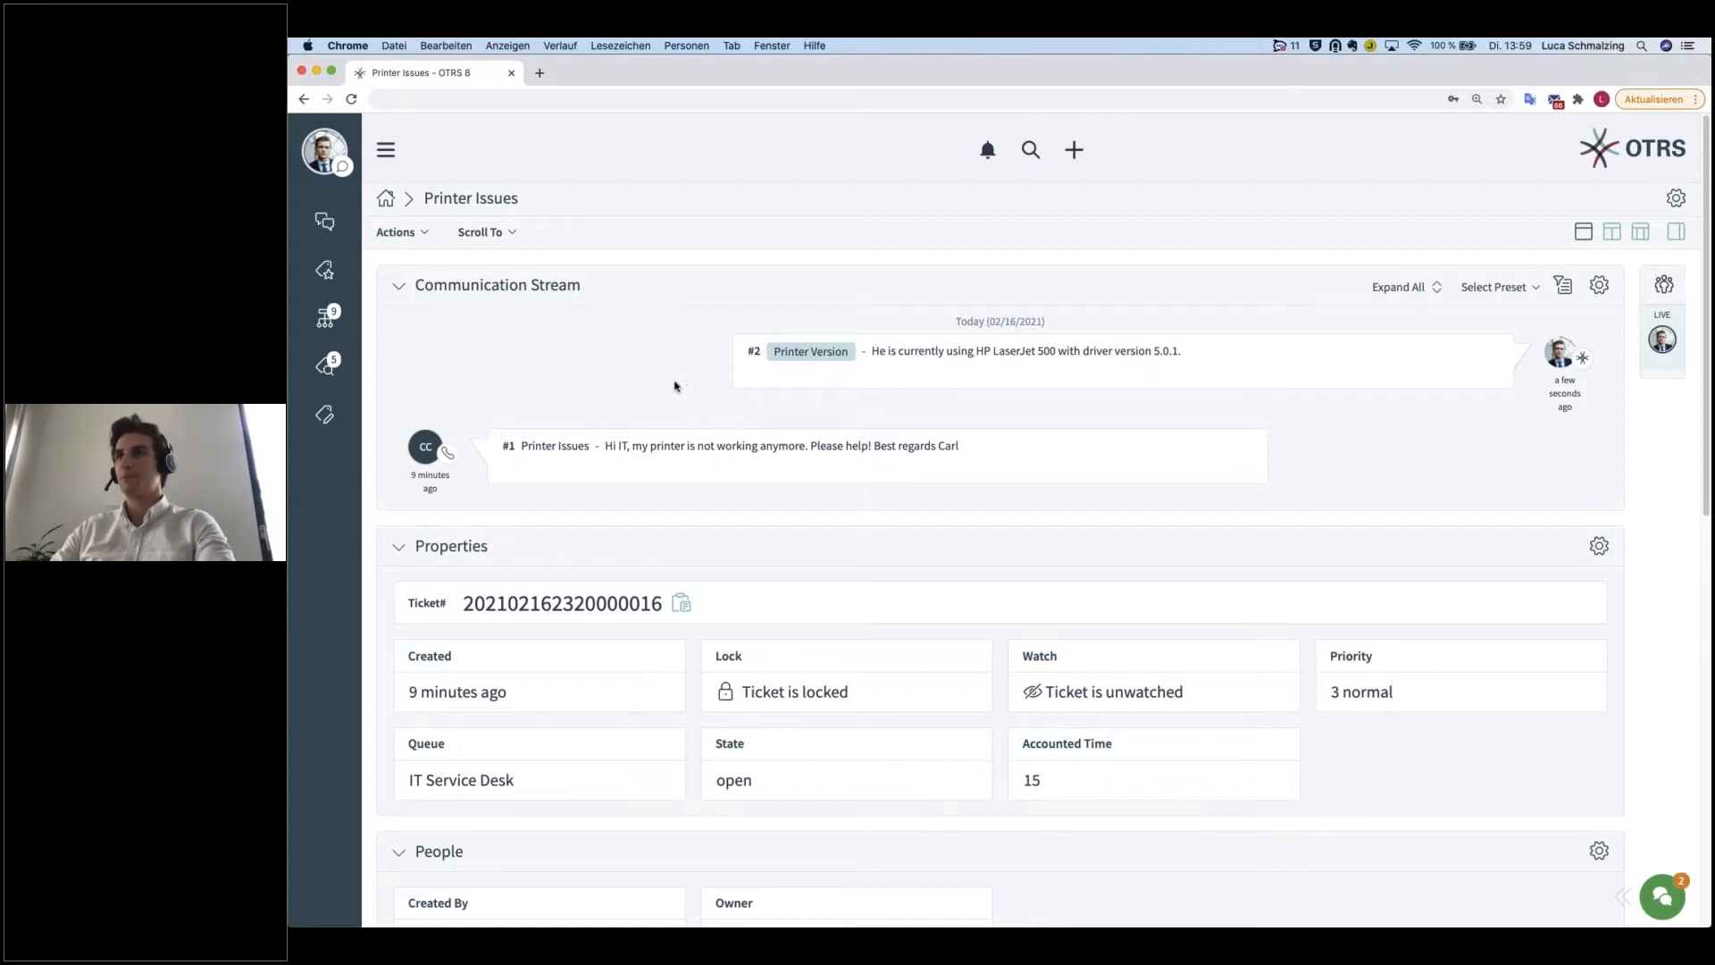
Step: Start an inbound phone call entry on the ticket with the subject "Current state?"
click(395, 233)
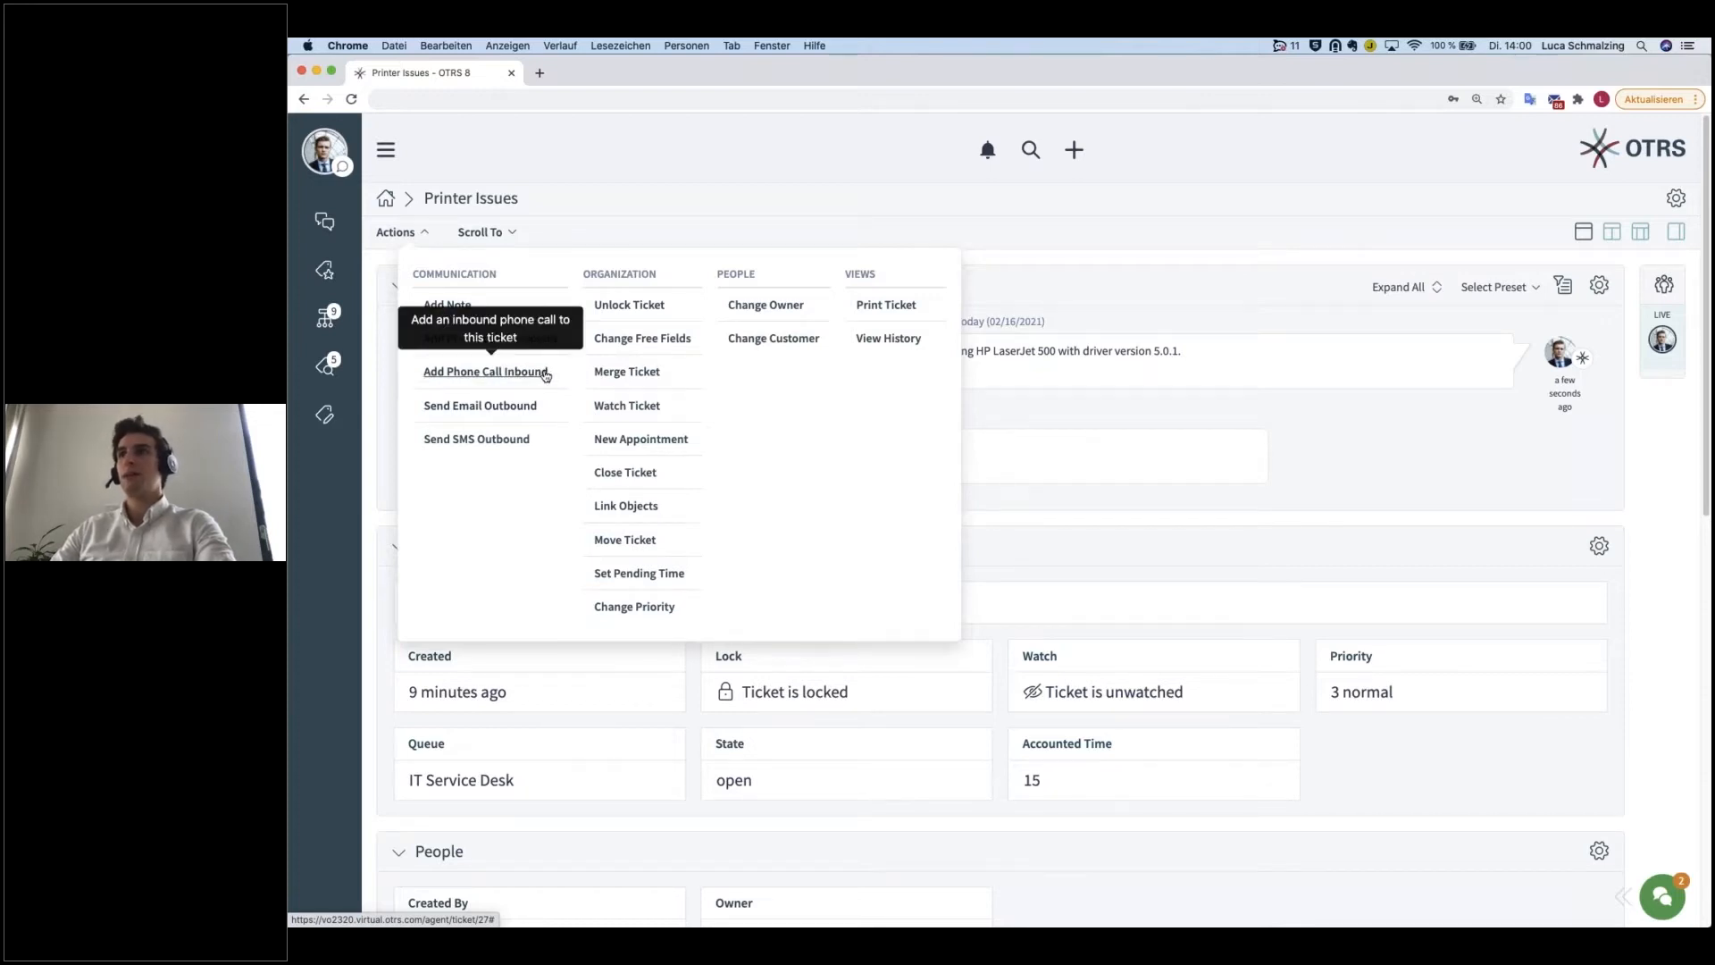
click(486, 371)
click(1198, 471)
text(A)
key(BackSpace)
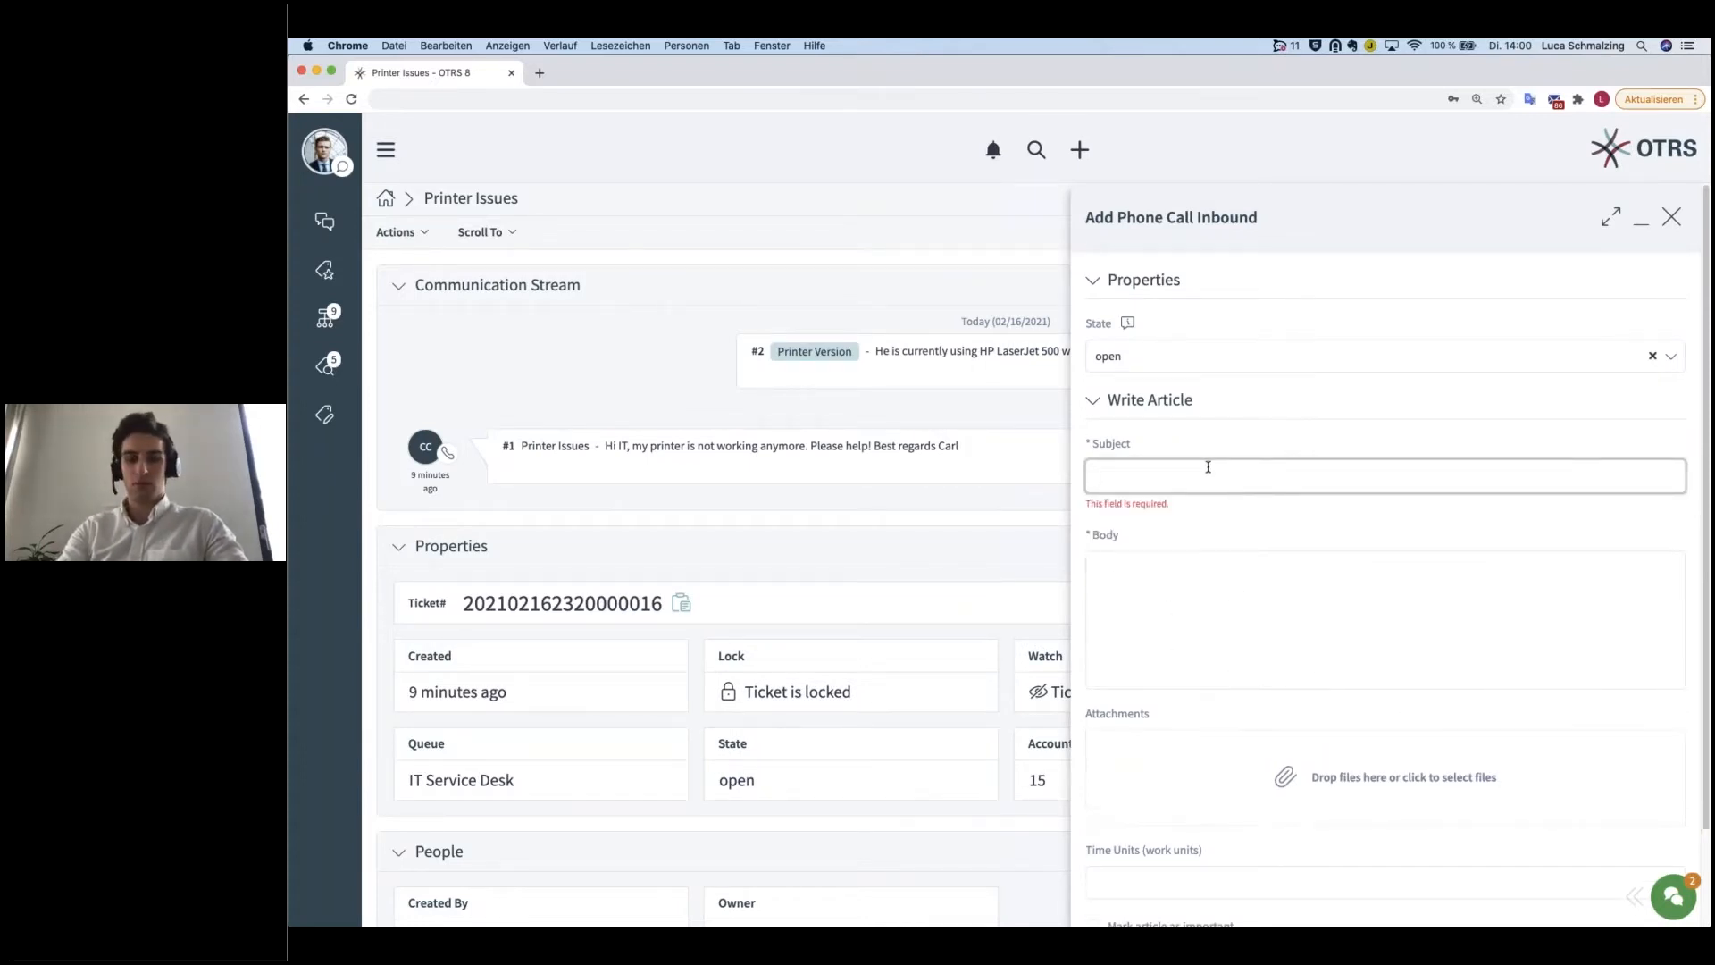
text(Current state?)
key(Tab)
Step: Enter "What is the current state?" and "I really need to print!" on separate lines as the call's body and send it
text(Wha)
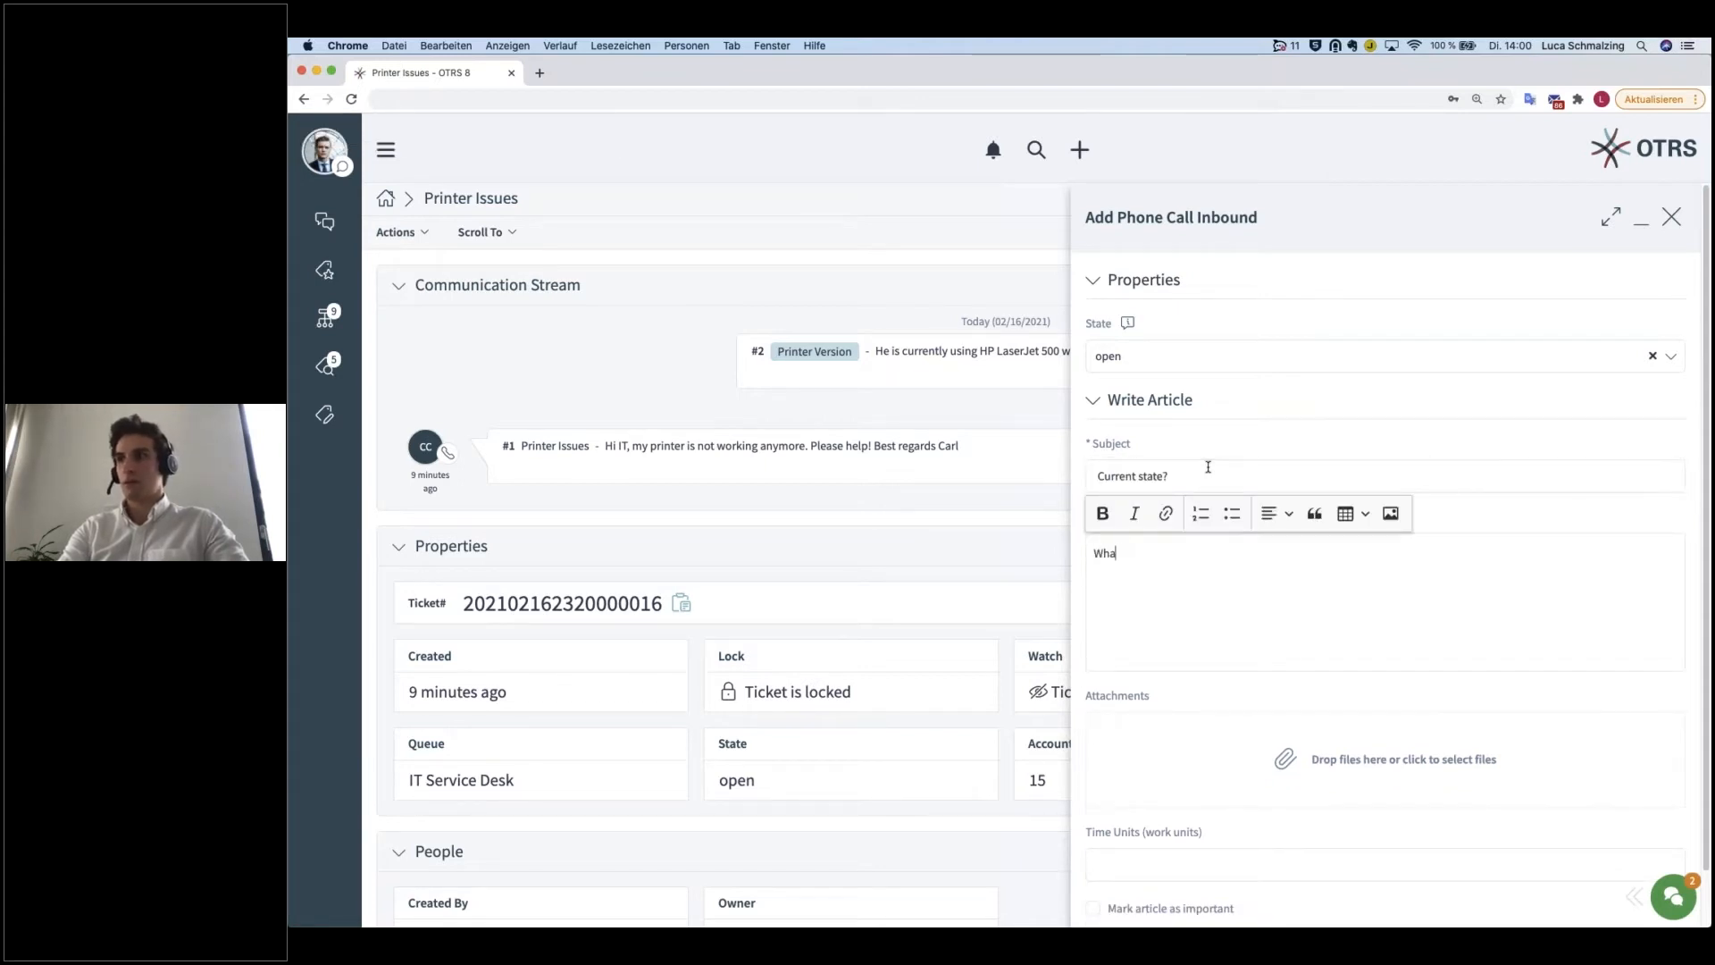
text(t is the current state?)
key(Return)
text(I really)
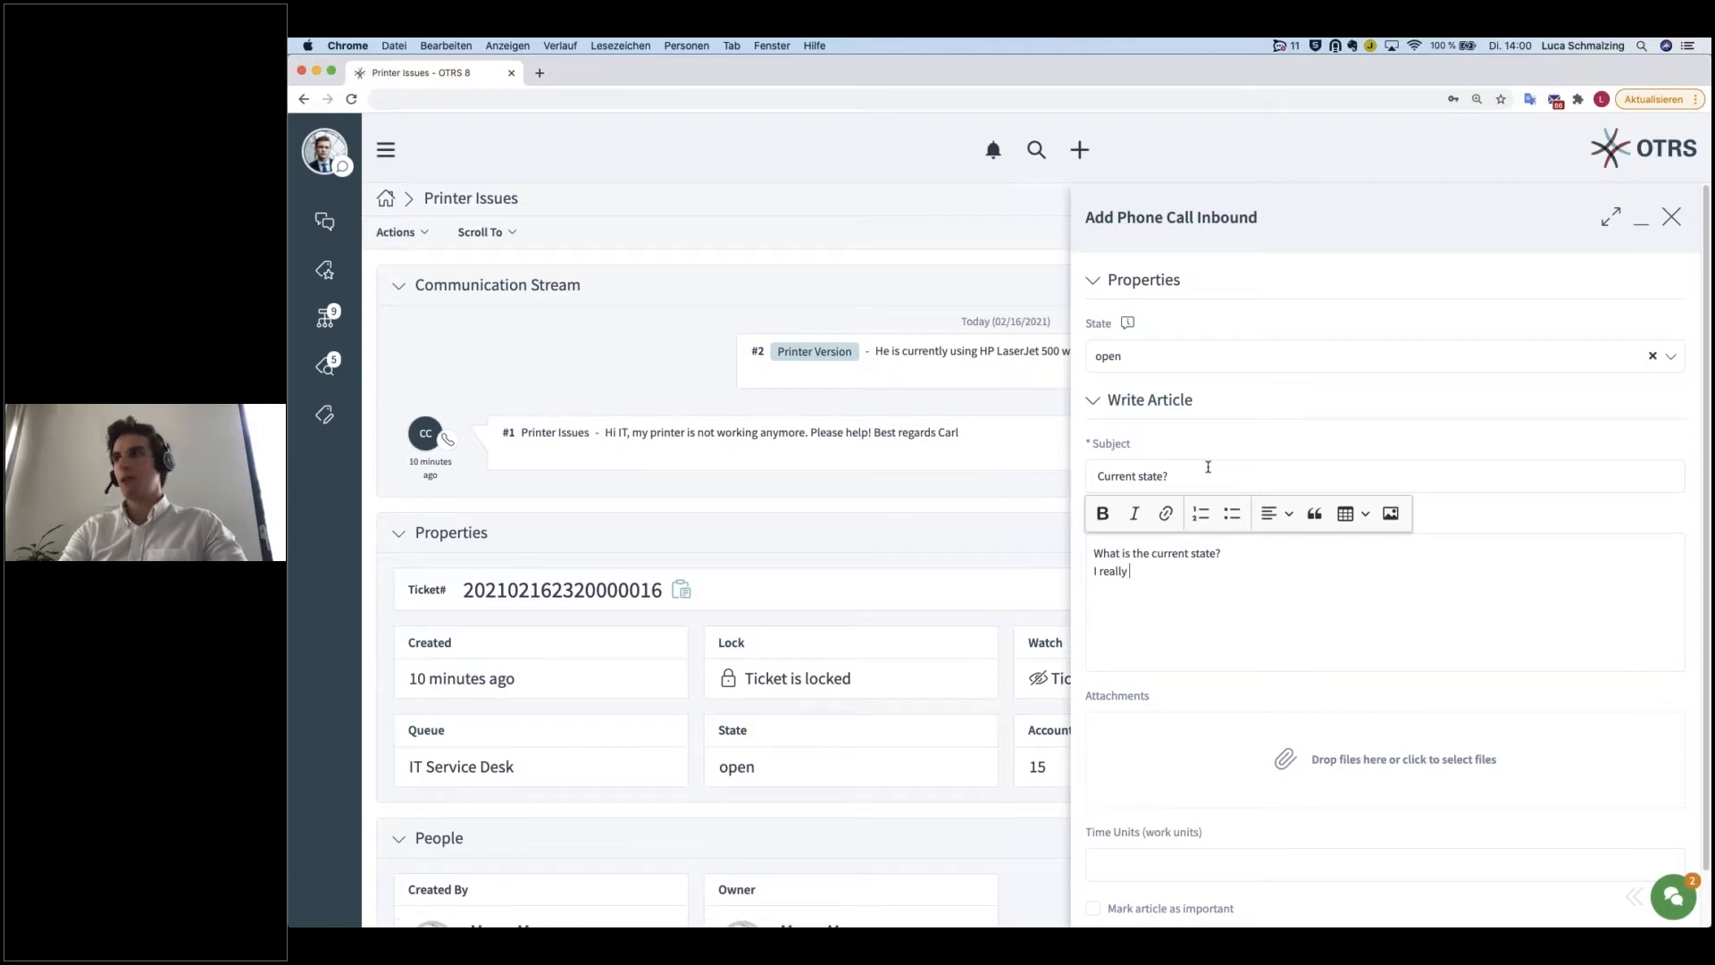
text( need to print!)
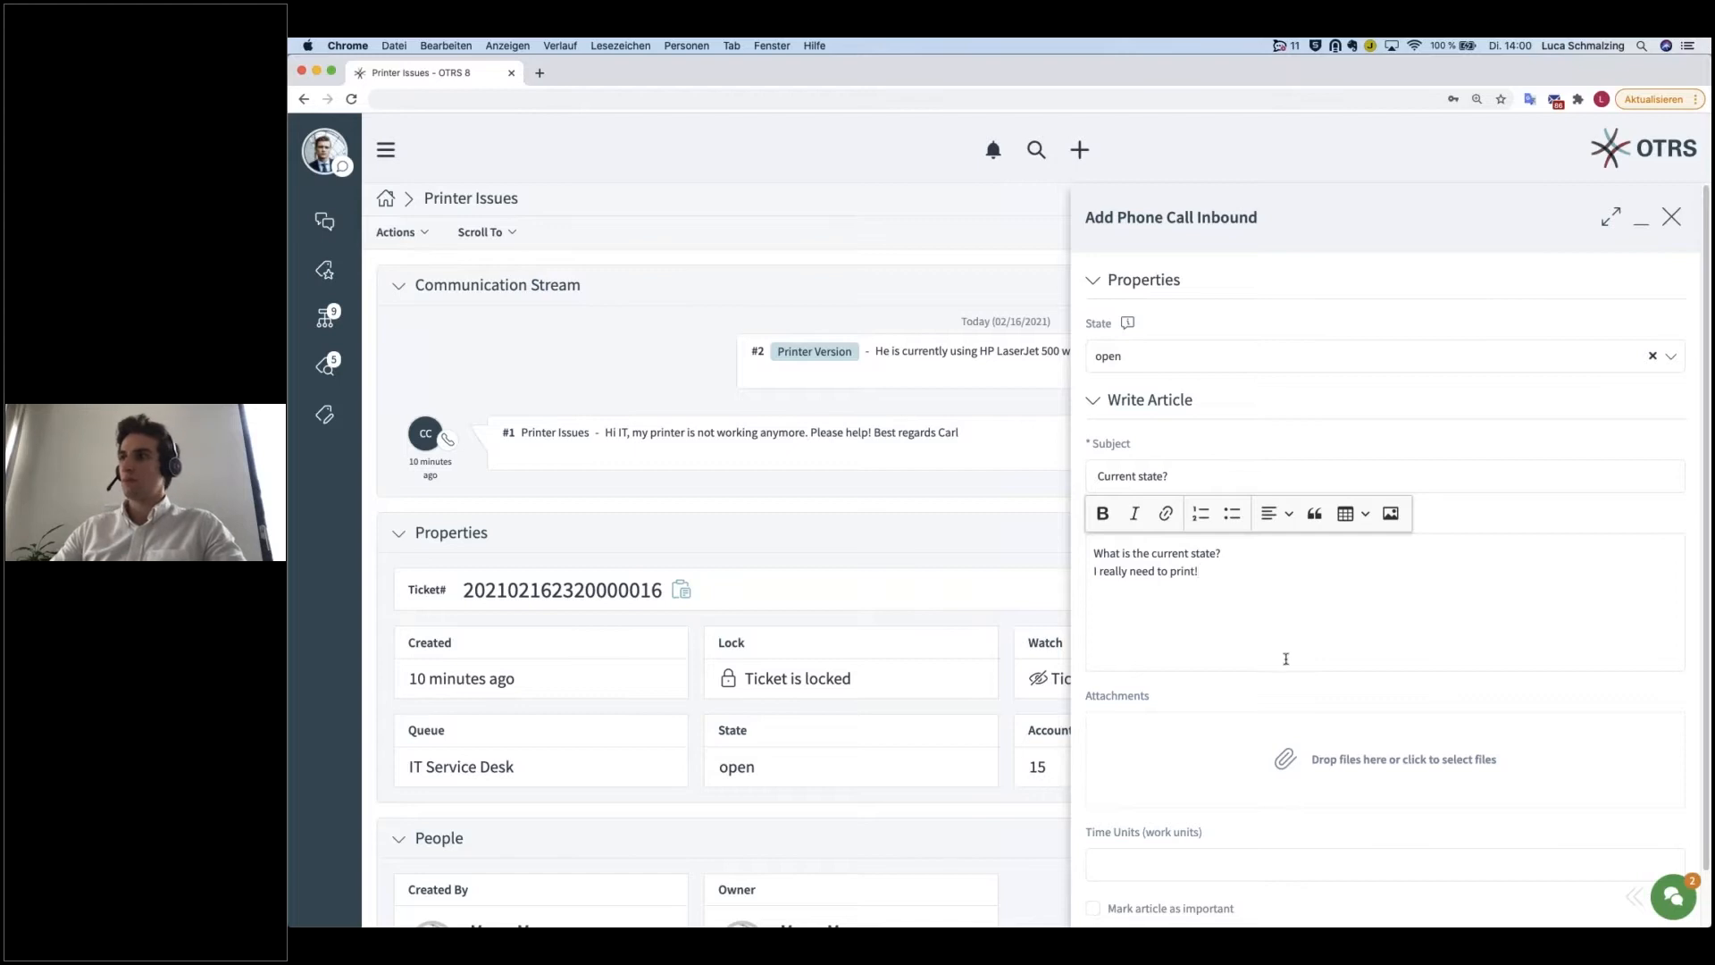
scroll(1292, 699, down, 2)
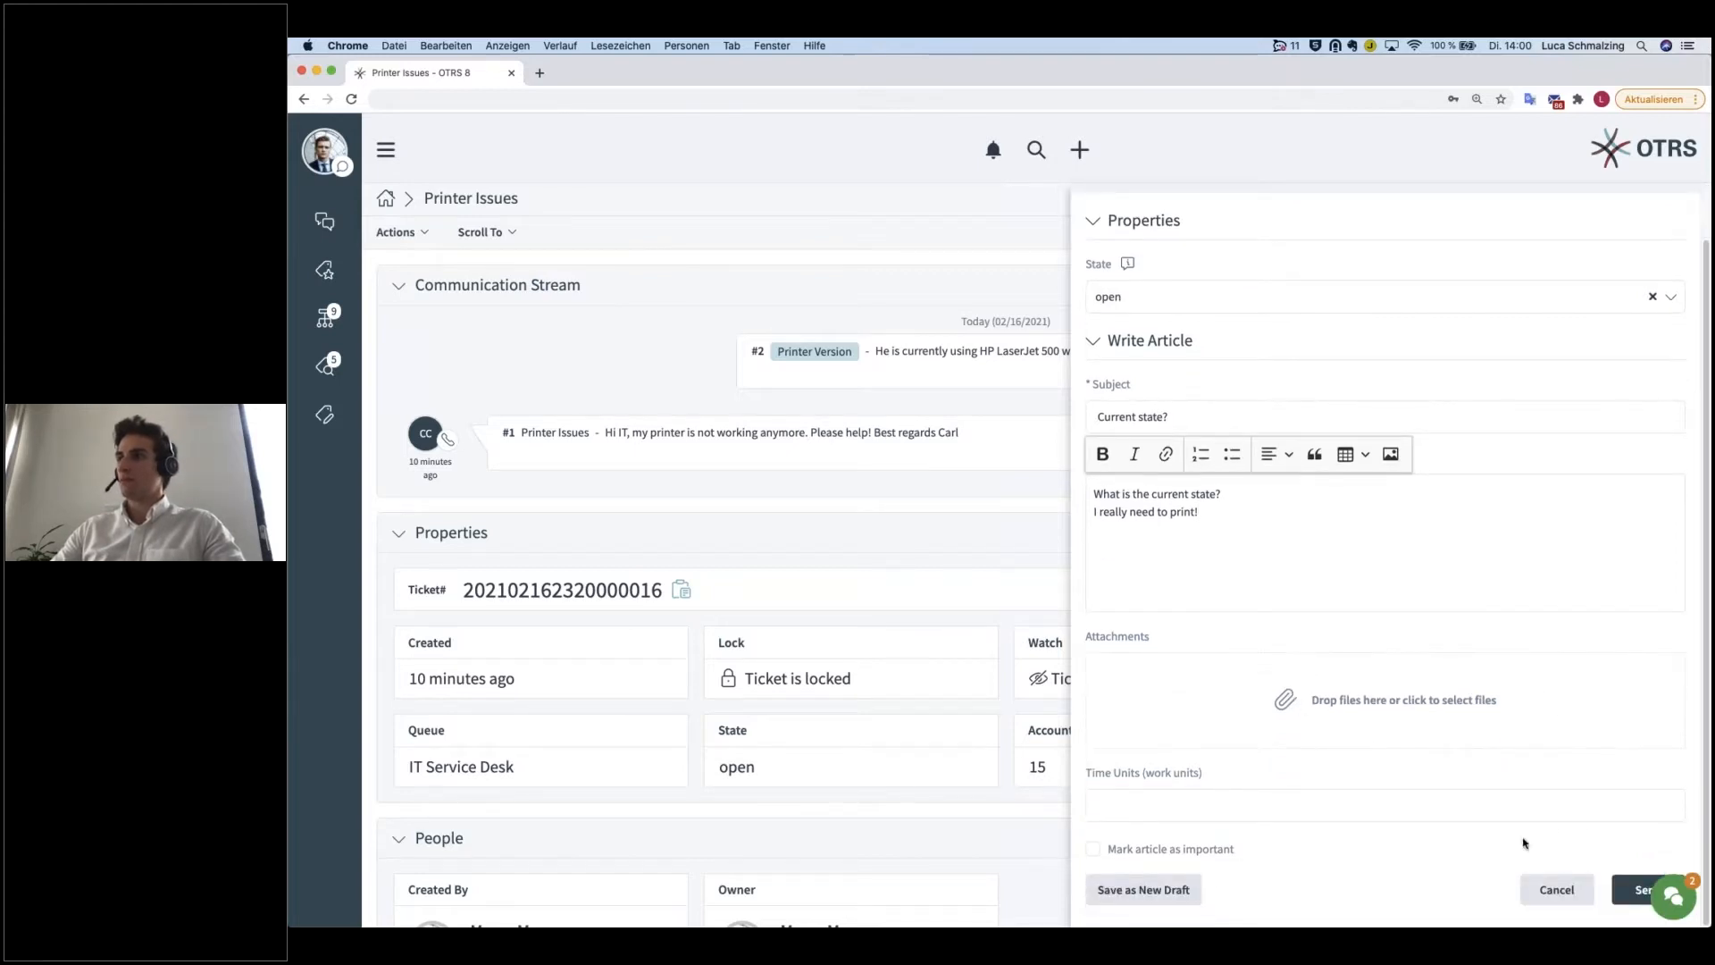
click(1617, 887)
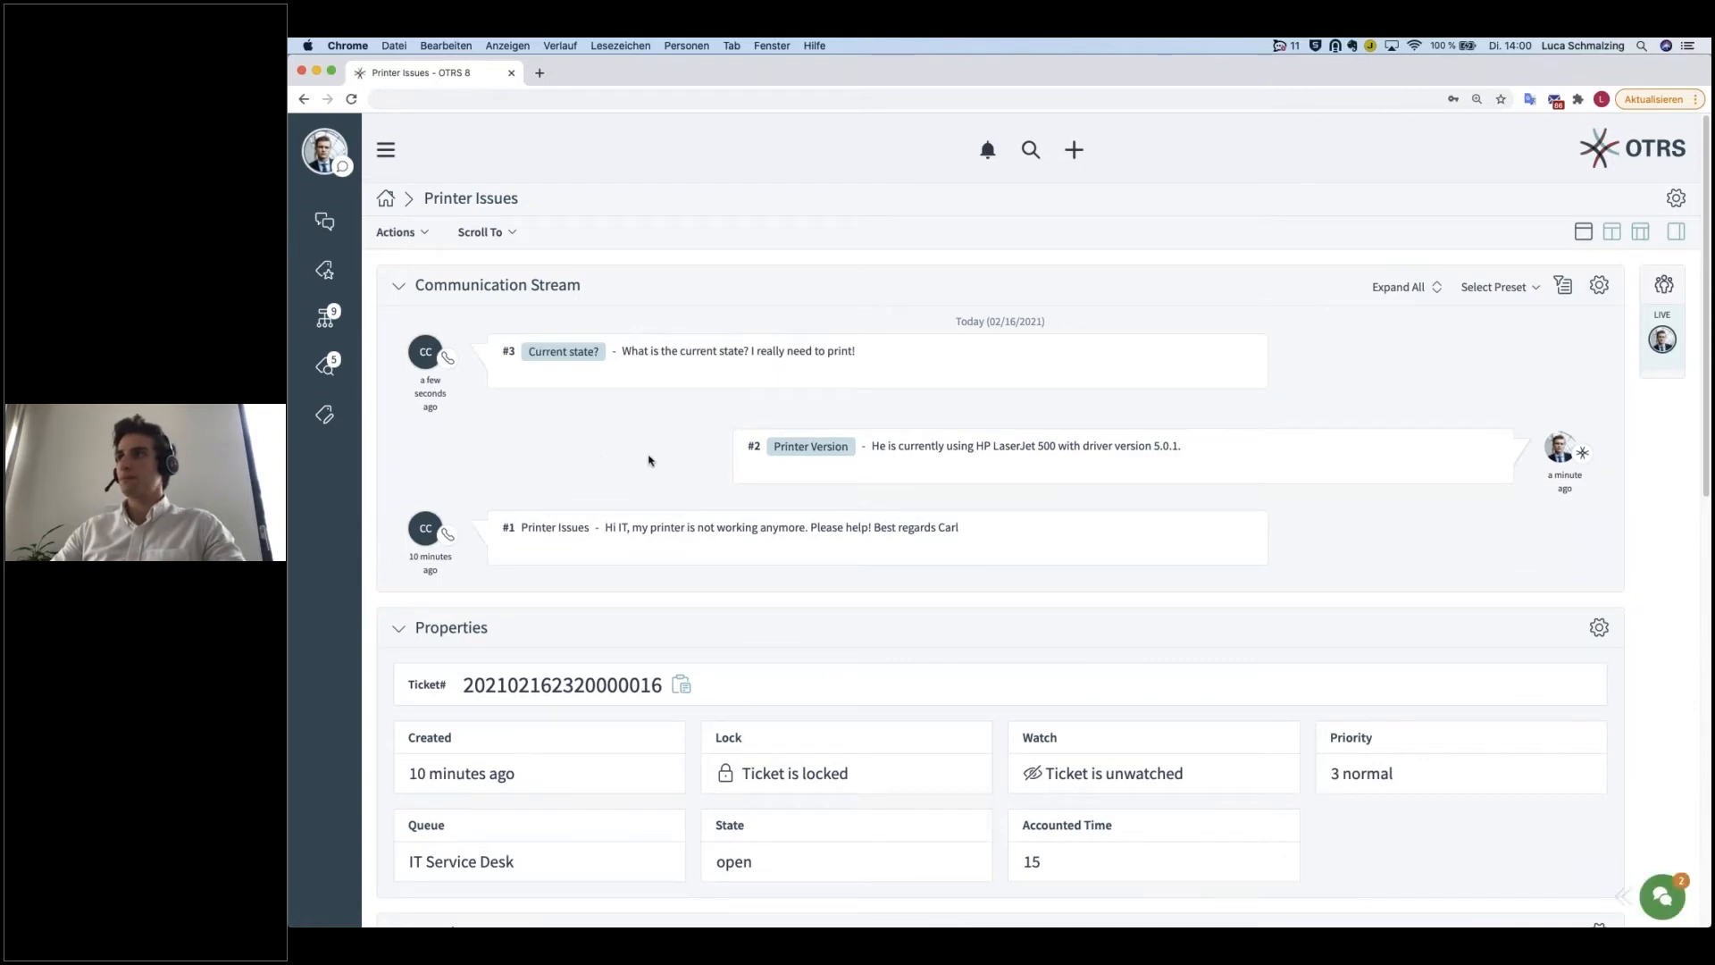
Step: Look at the ticket's outbound phone call form and close it without adding a call
click(423, 237)
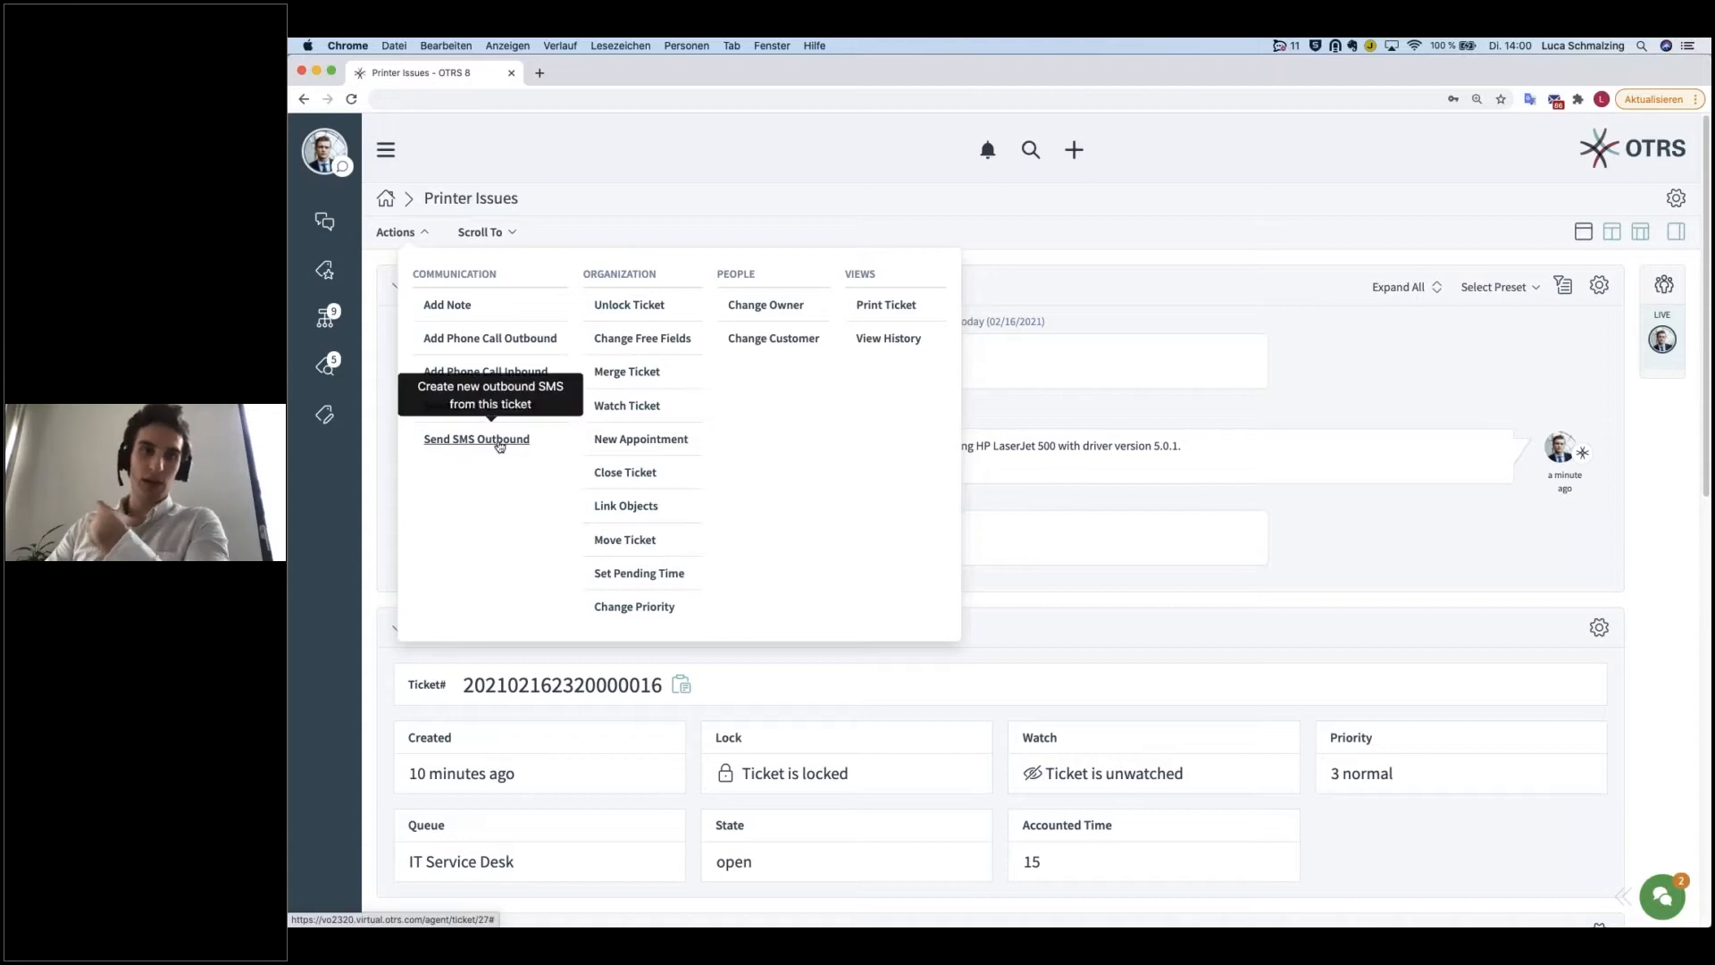
click(505, 344)
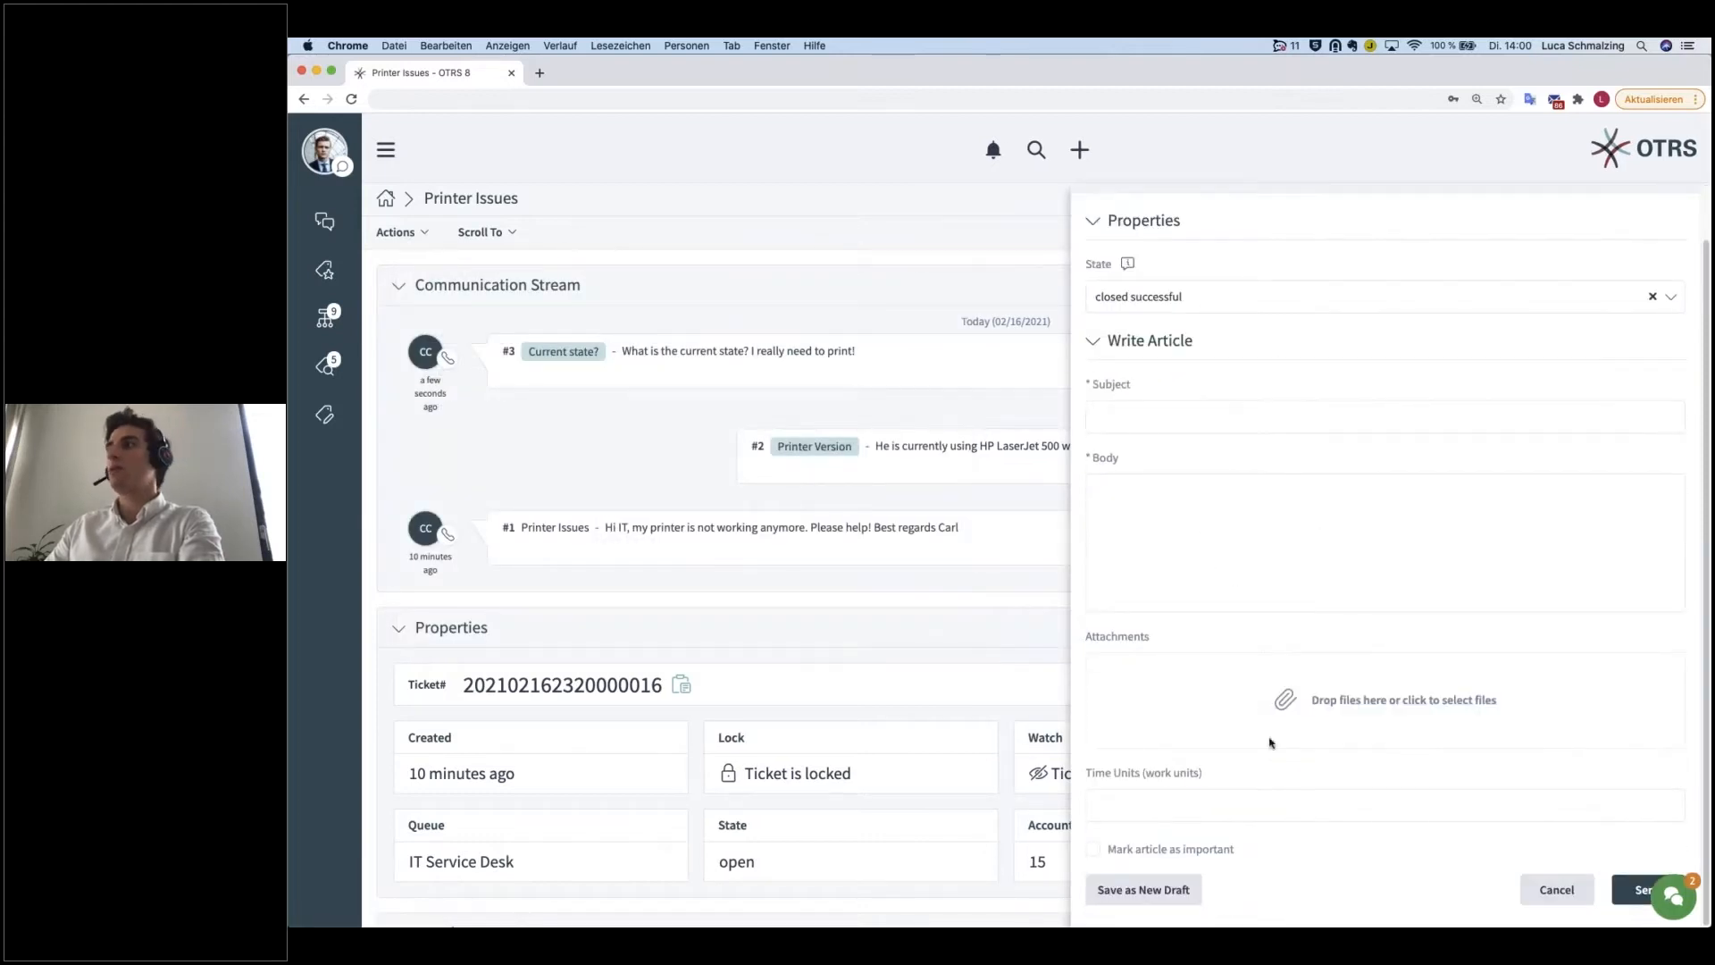
click(1553, 889)
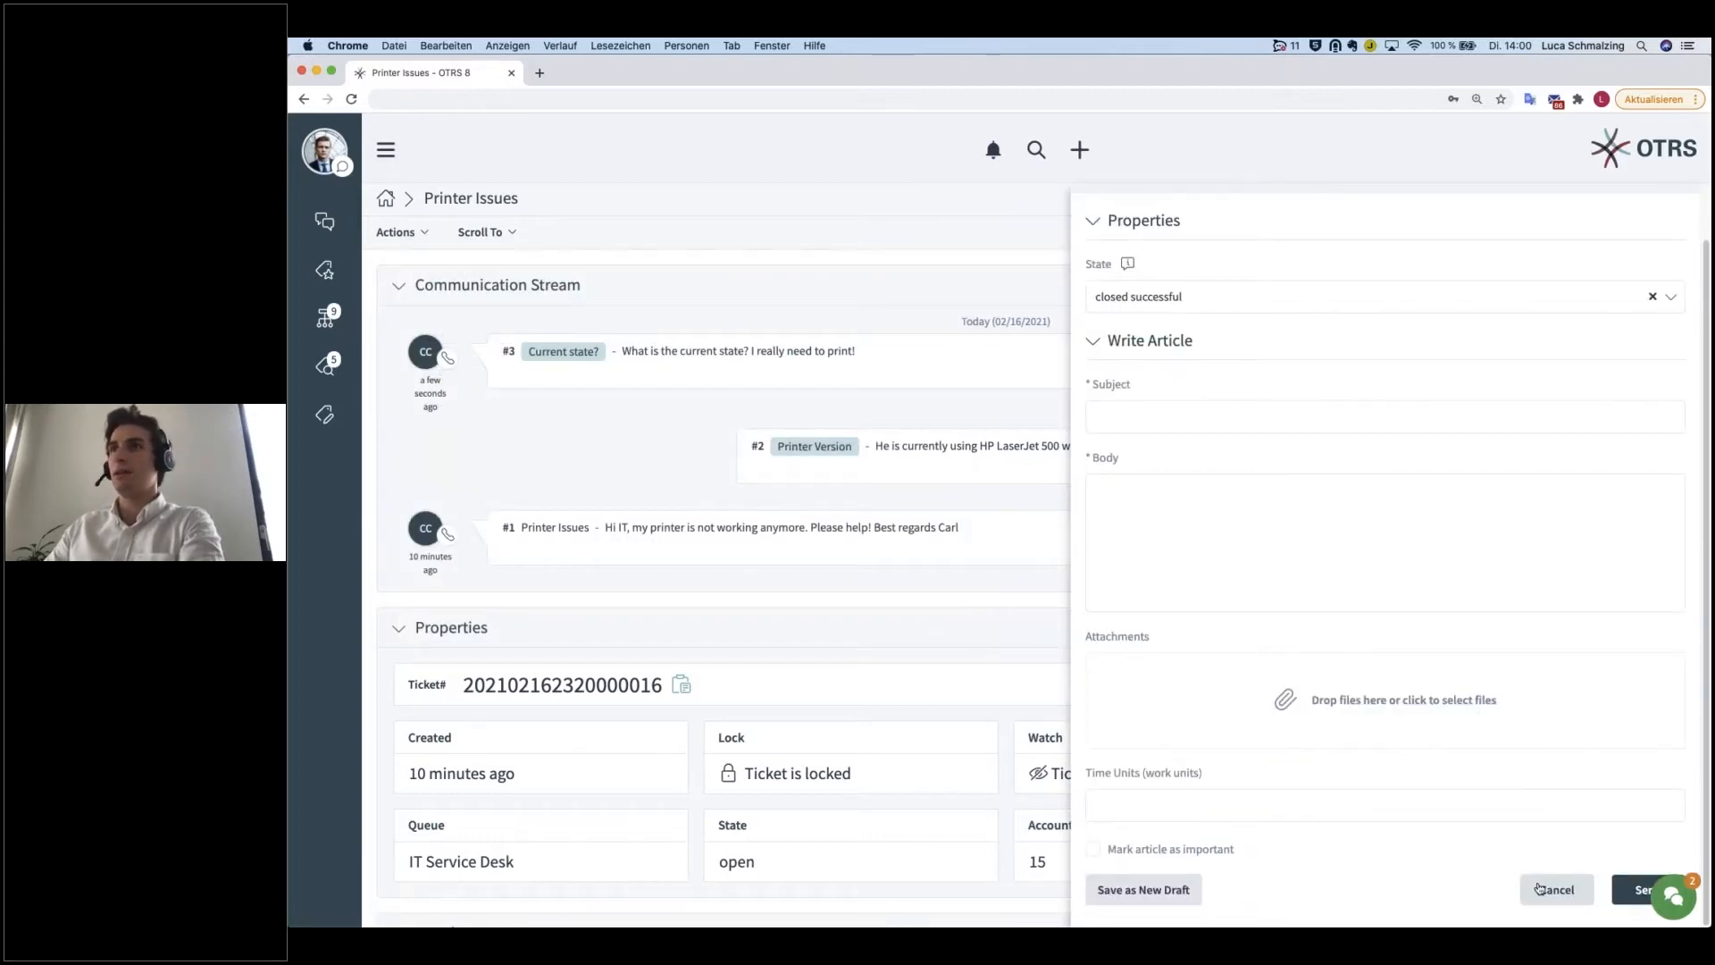
Step: Start an outbound email on the ticket and review its recipient, subject, body, attachment and visibility fields
click(417, 235)
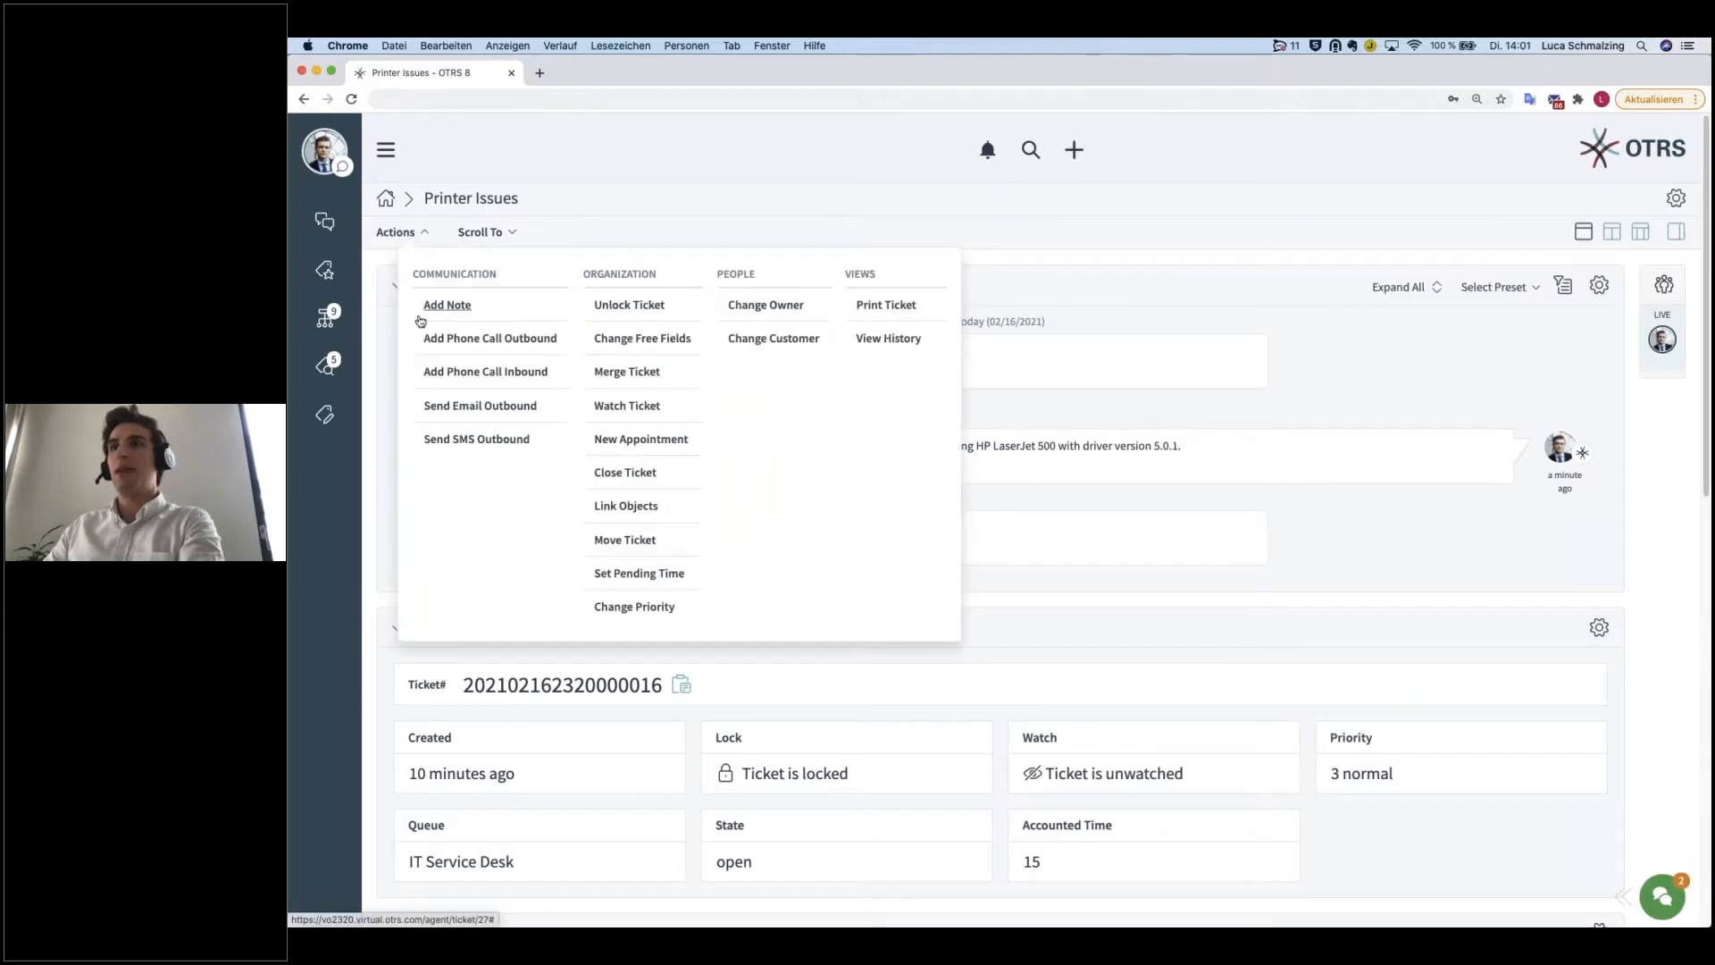
click(486, 406)
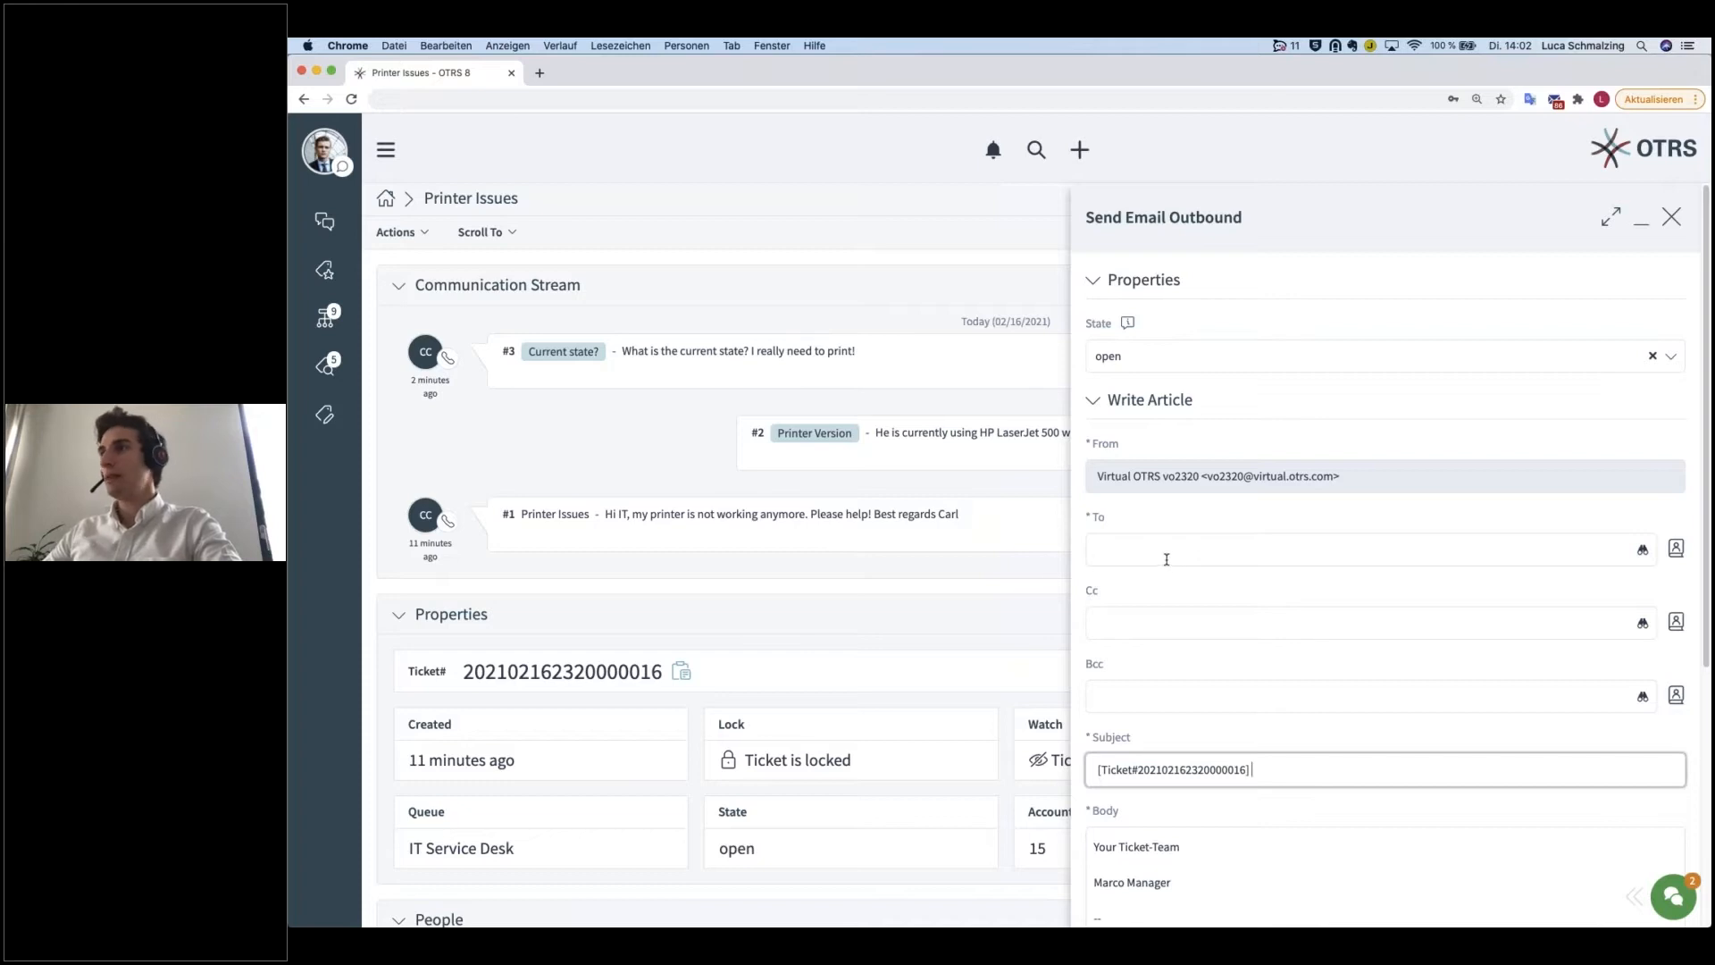
double_click(1098, 517)
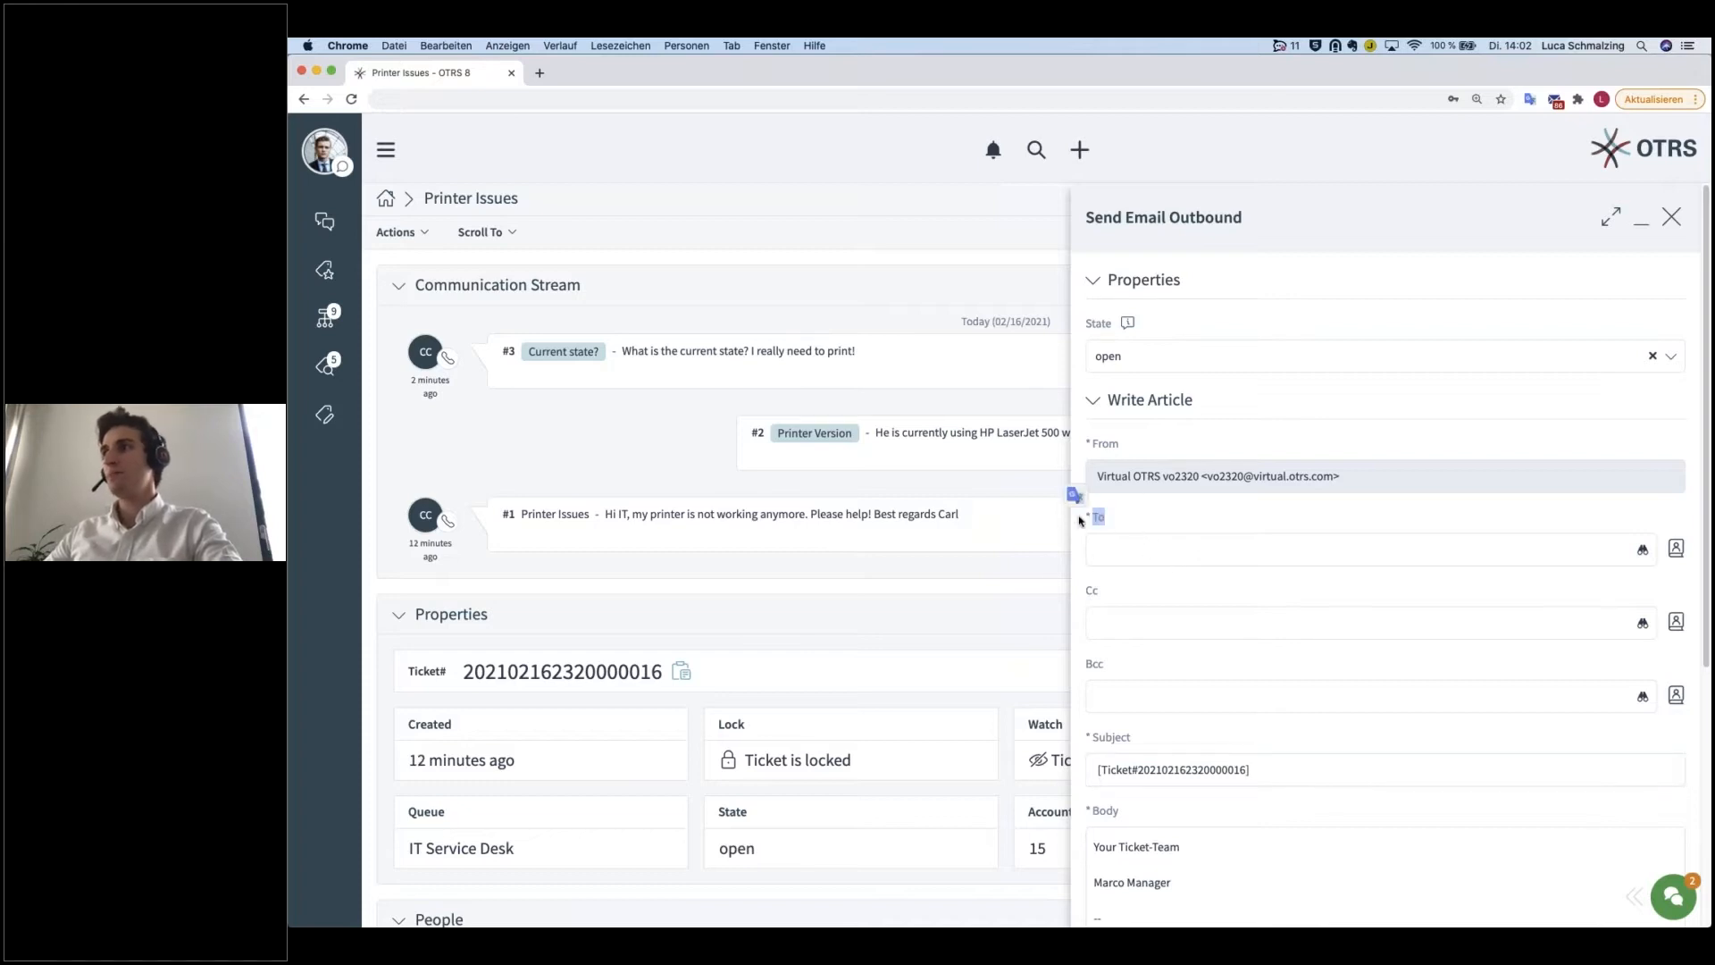
click(1166, 527)
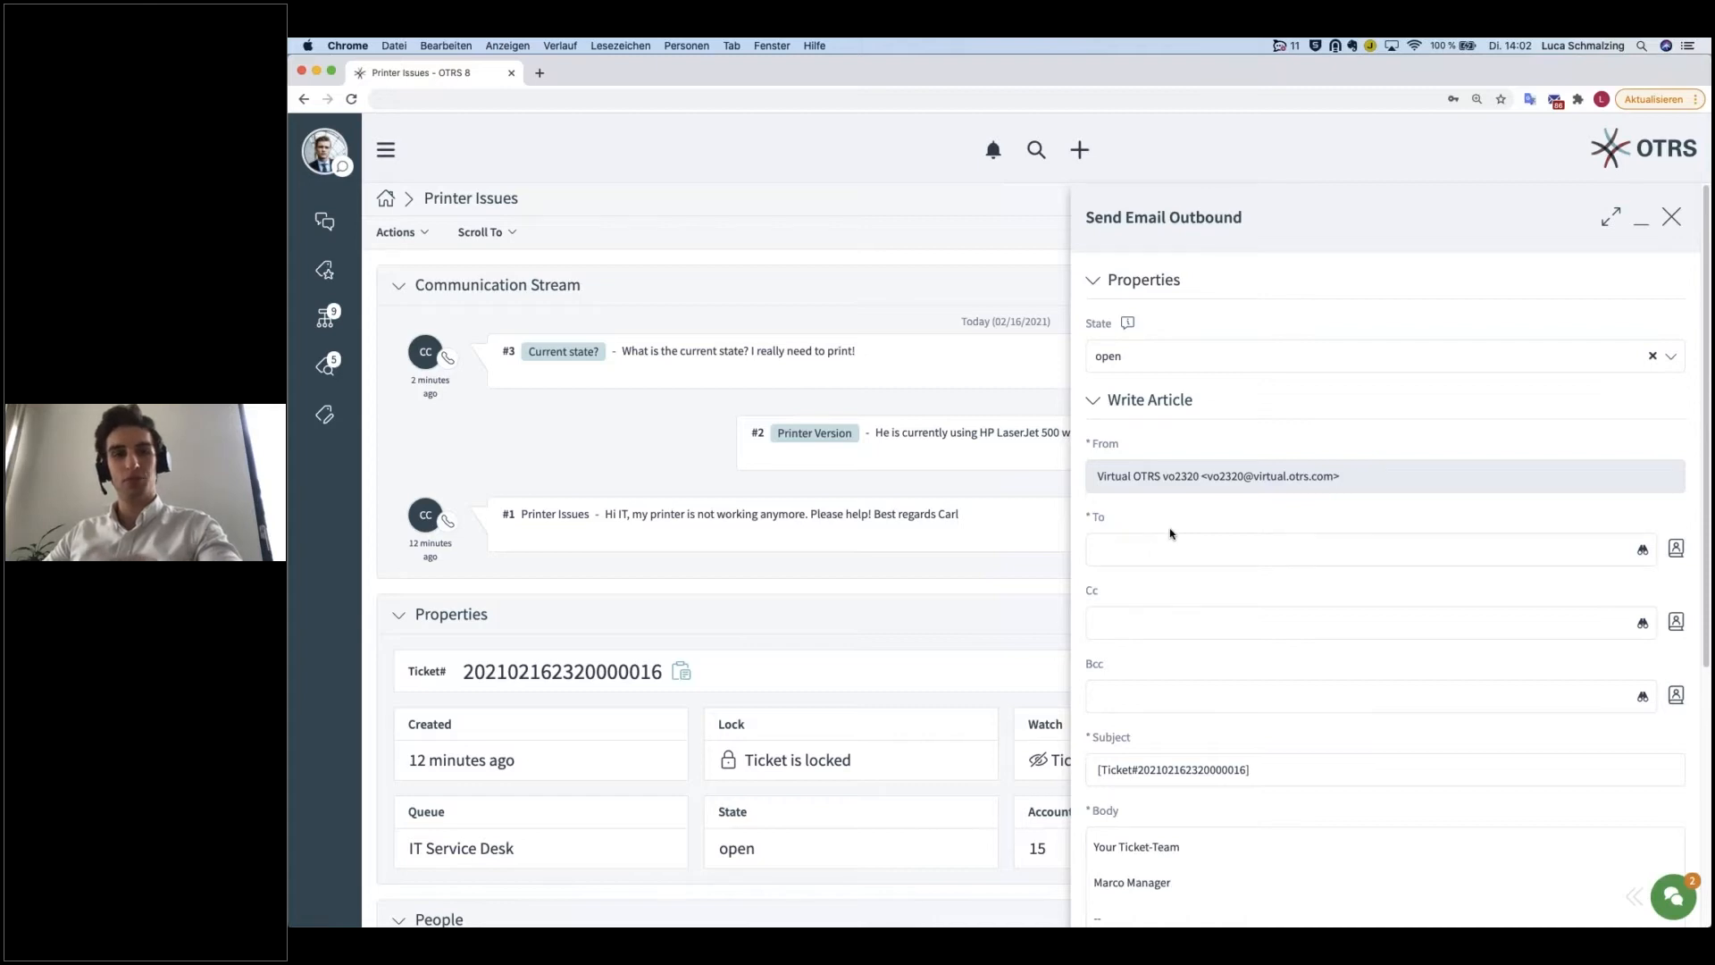
scroll(1162, 529, down, 1)
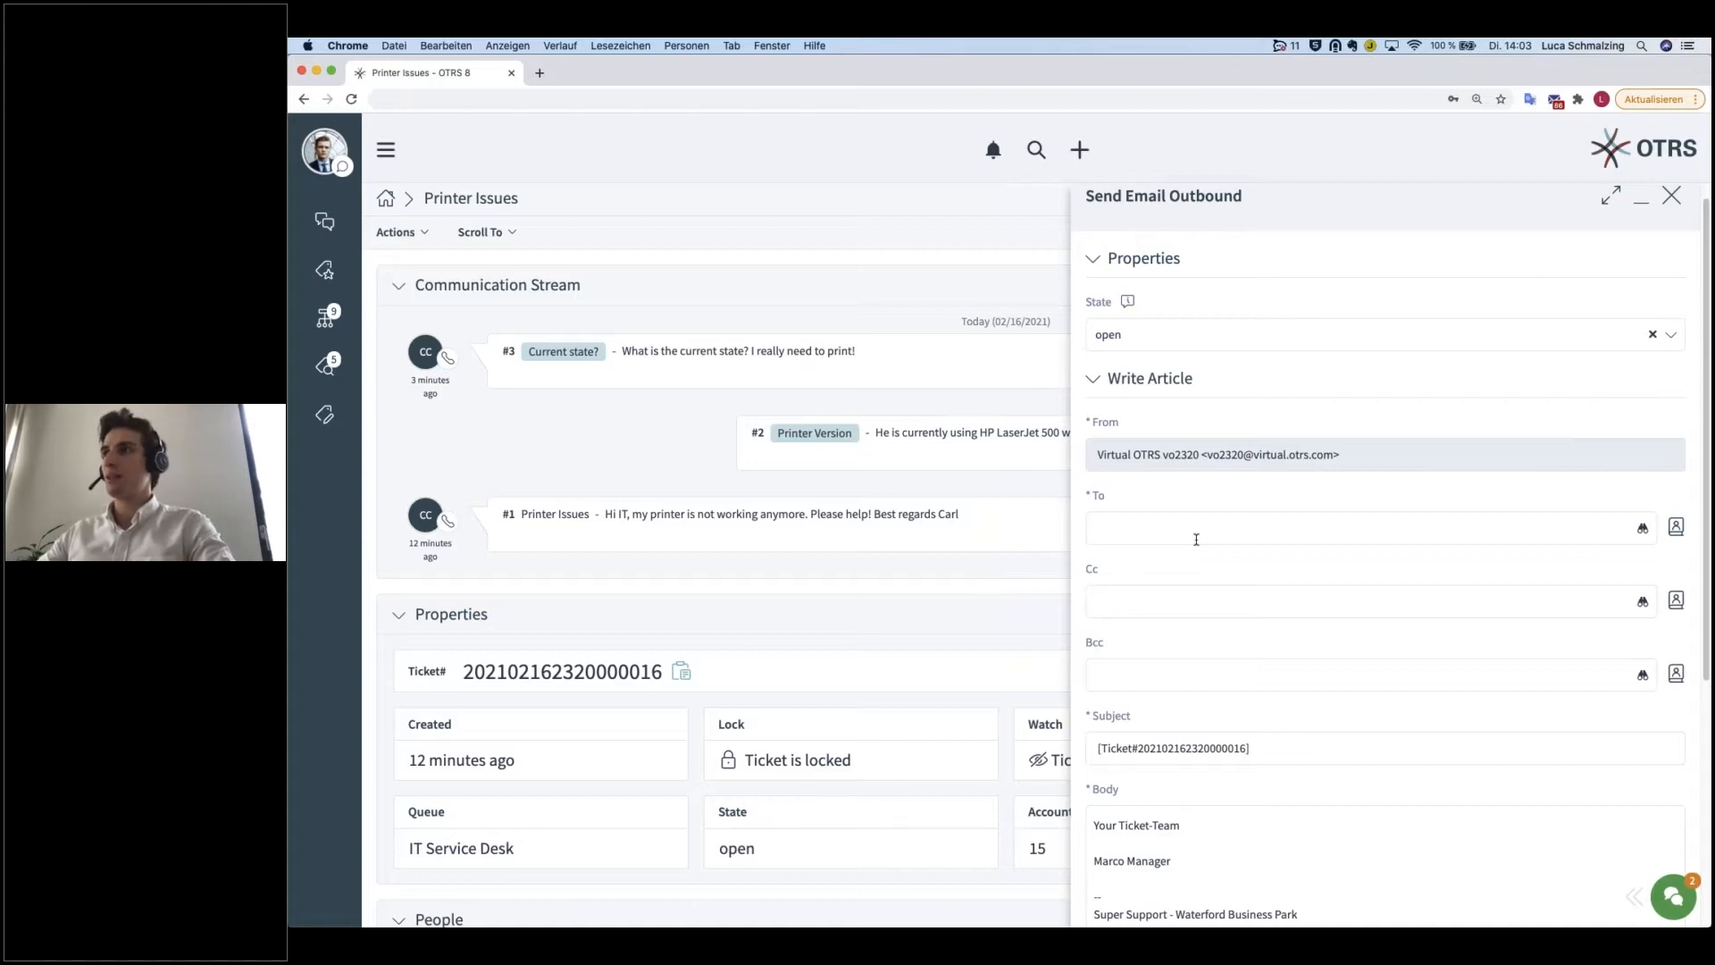
scroll(1196, 540, down, 1)
drag(1113, 484, 1089, 484)
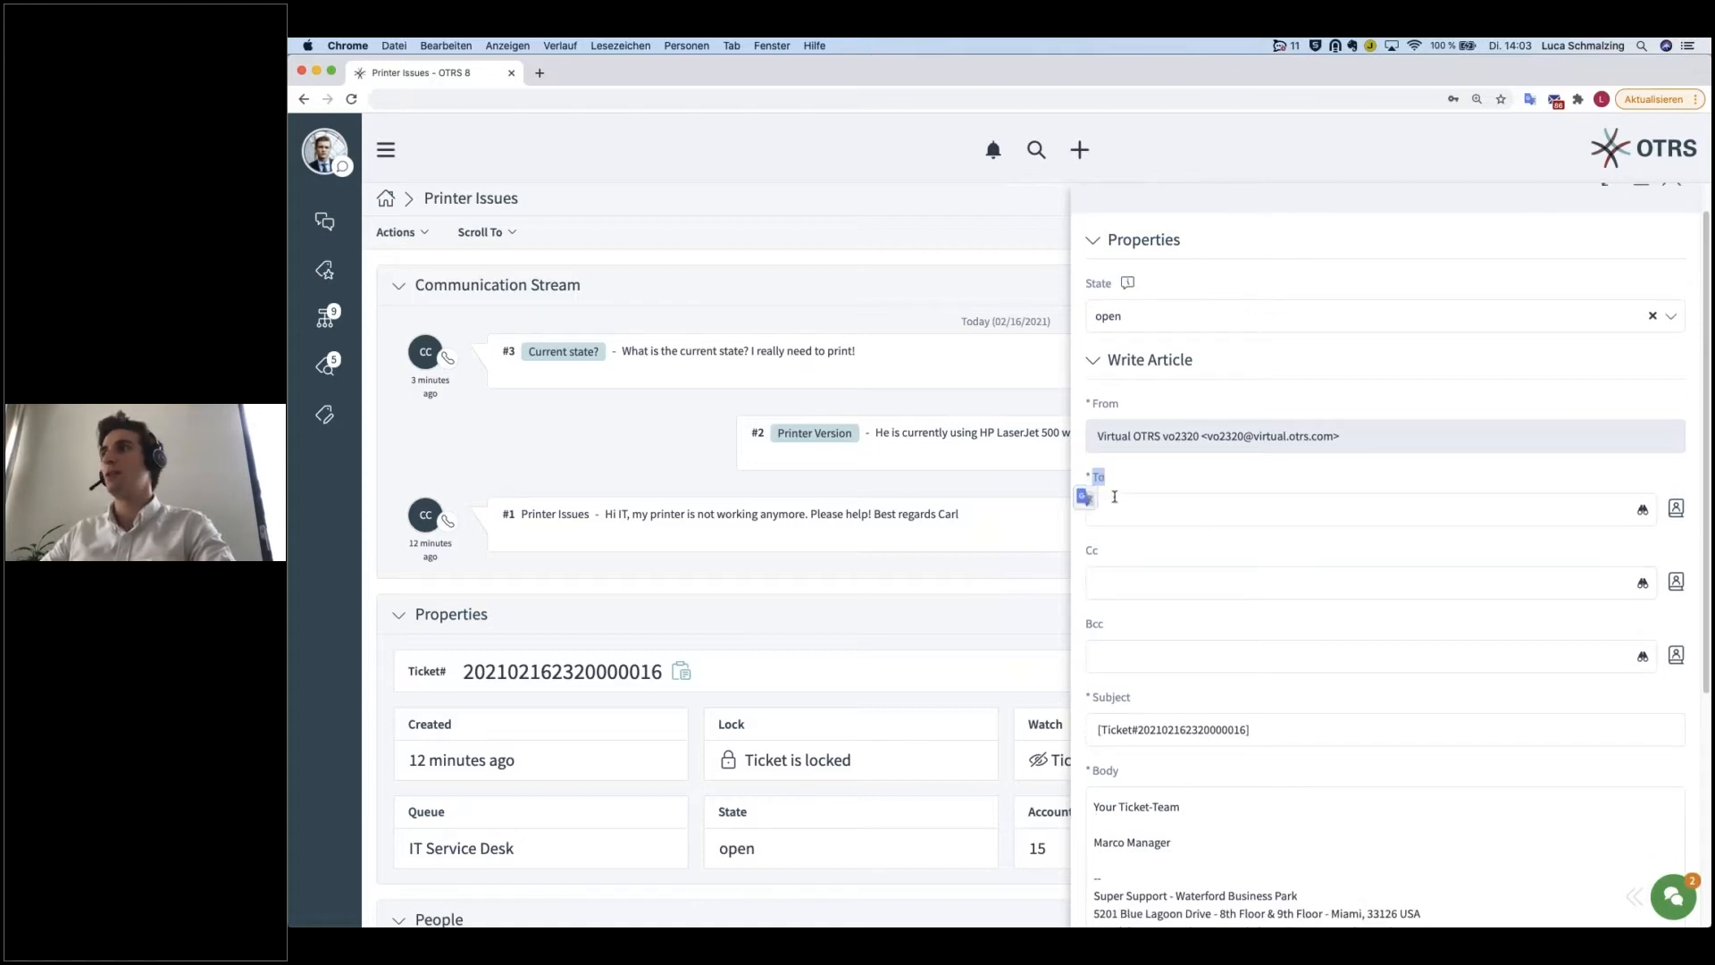
click(1168, 511)
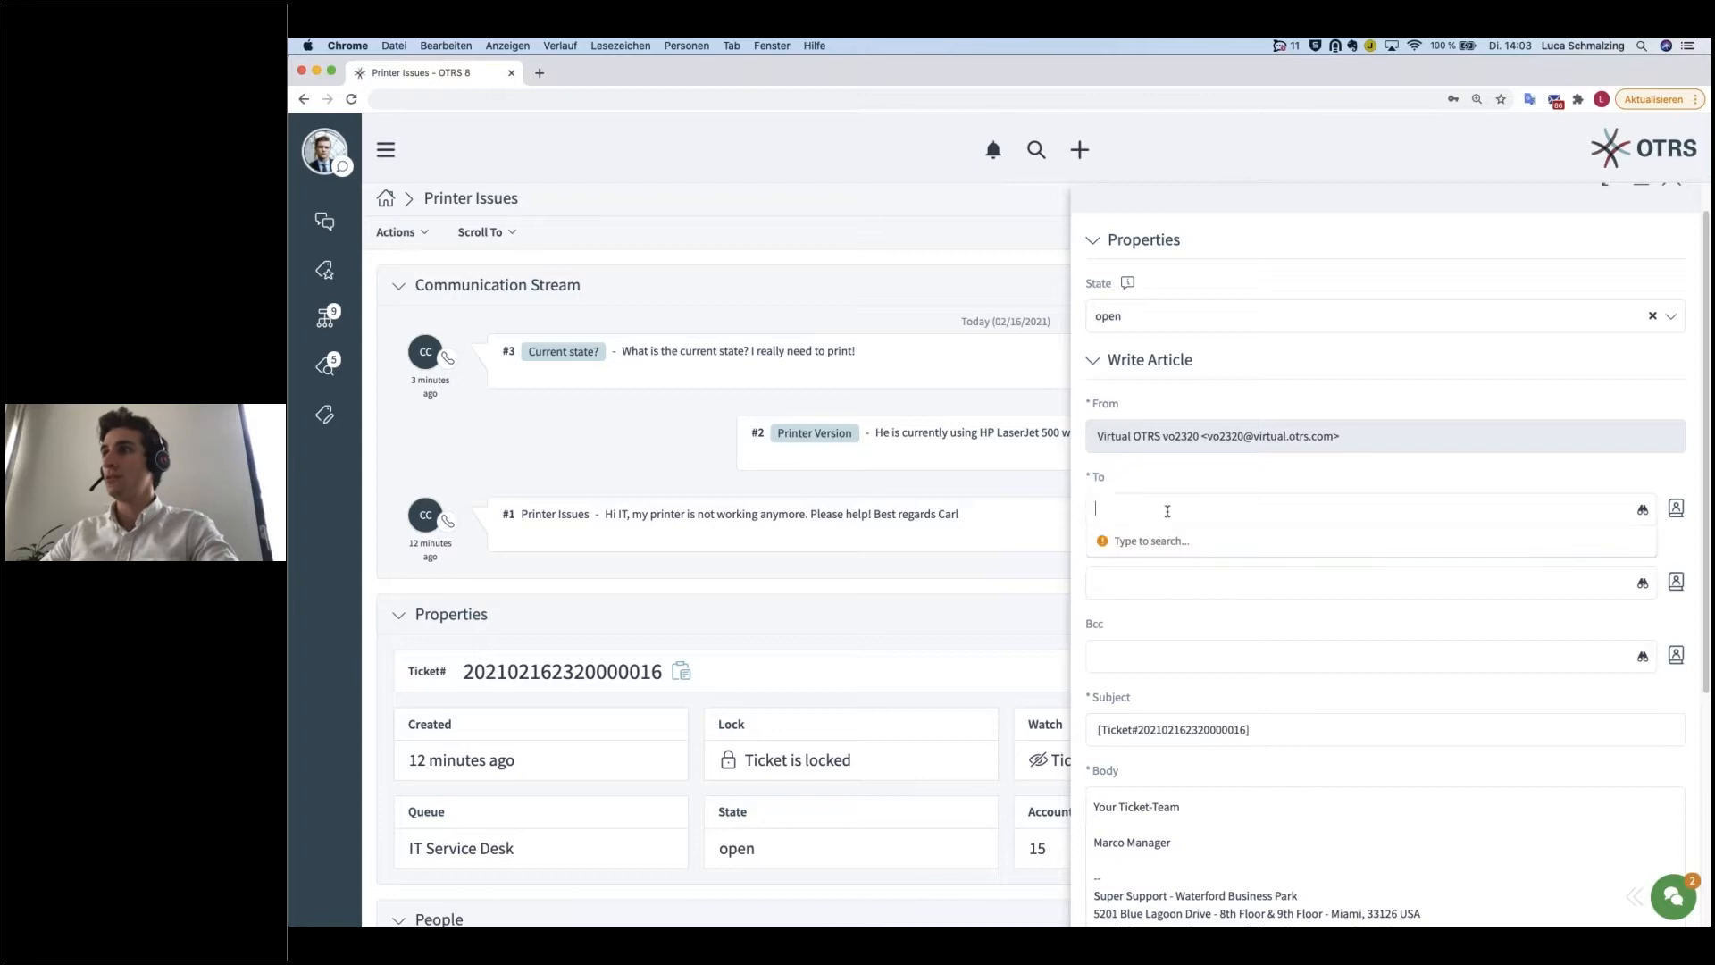
scroll(1206, 734, down, 3)
scroll(1206, 733, down, 2)
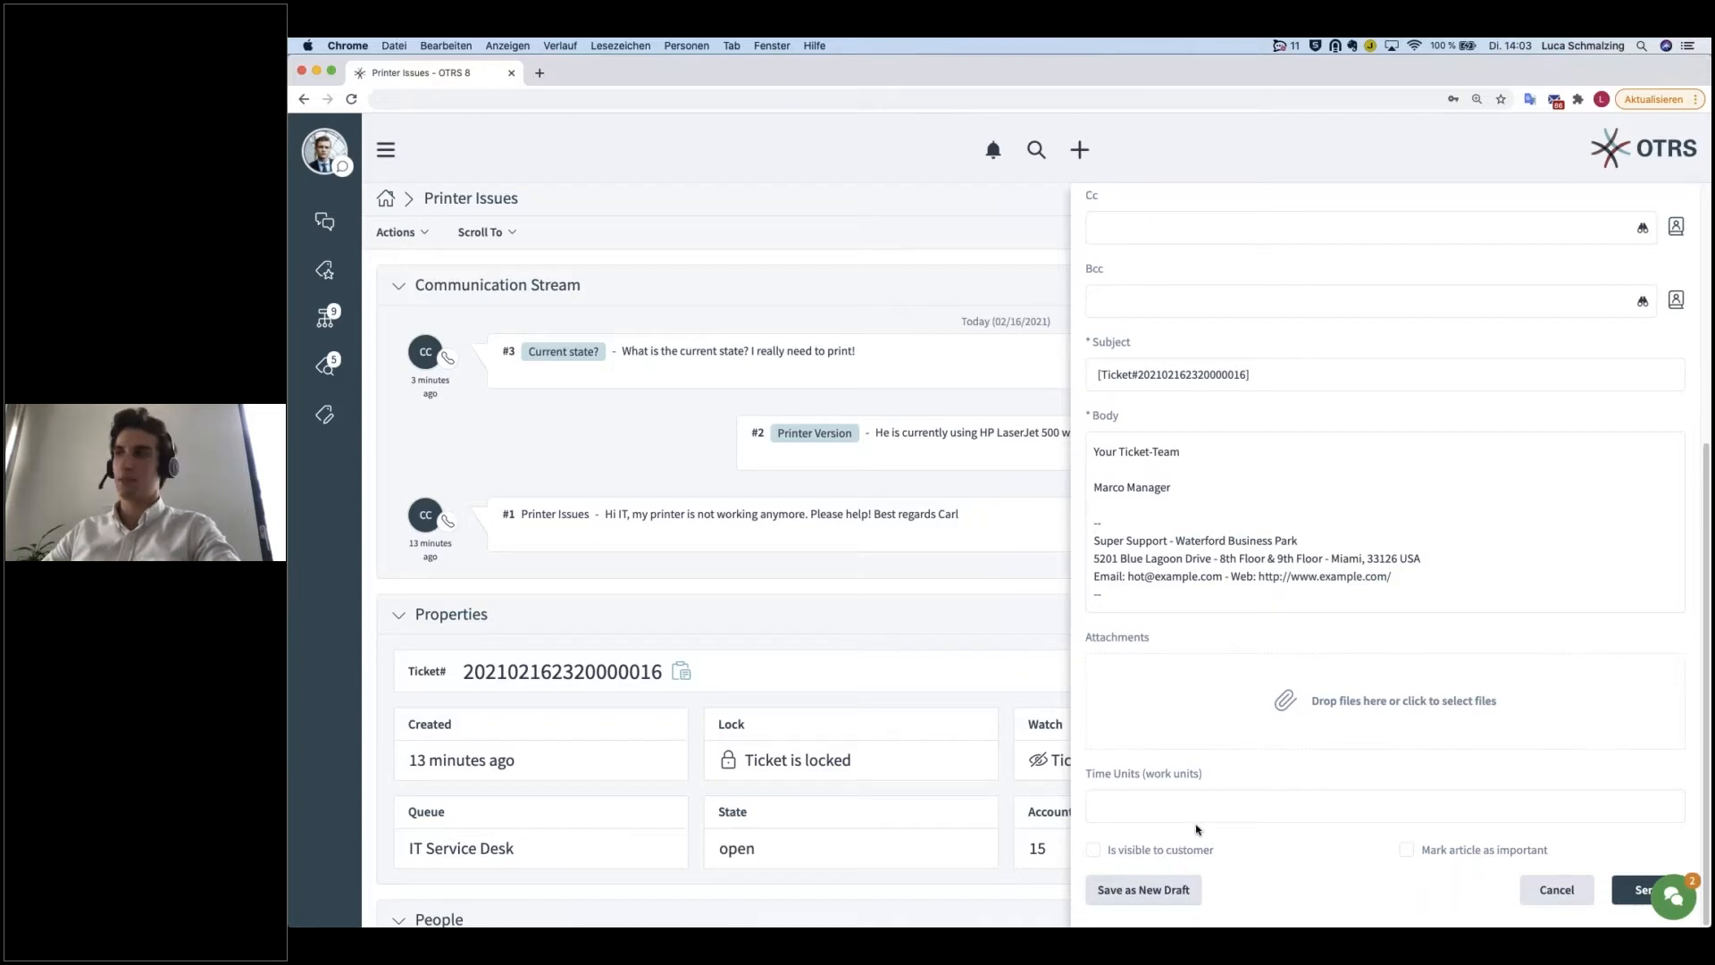
scroll(1197, 827, up, 1)
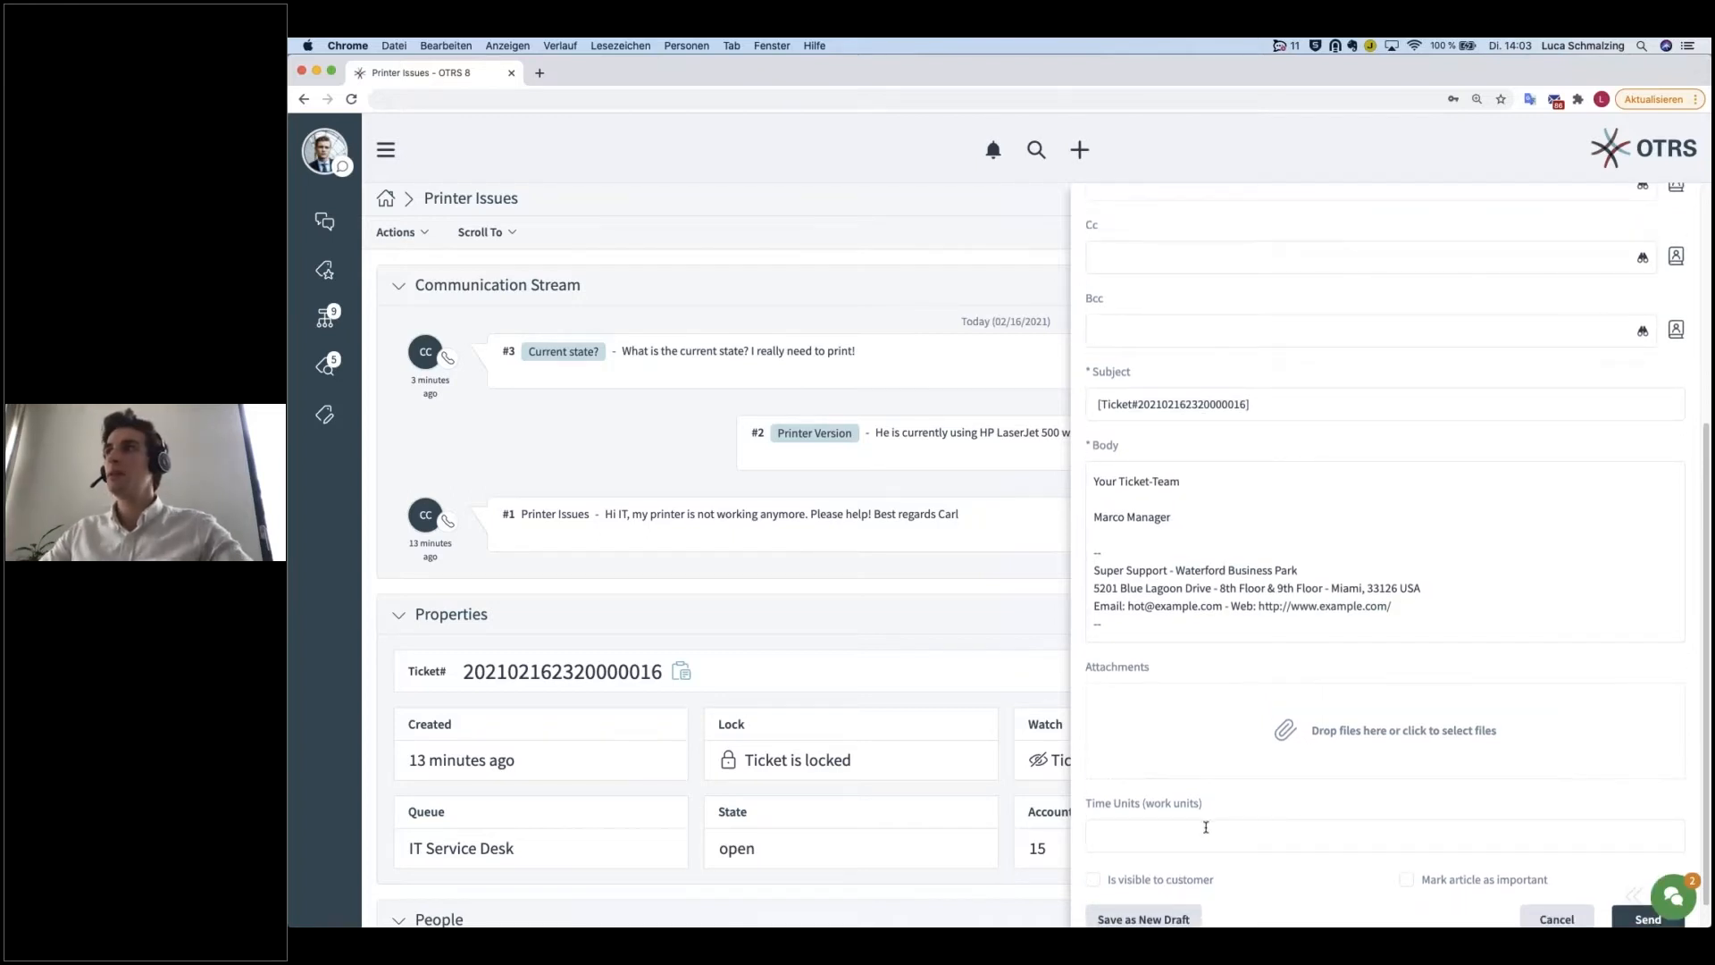
scroll(1168, 528, up, 5)
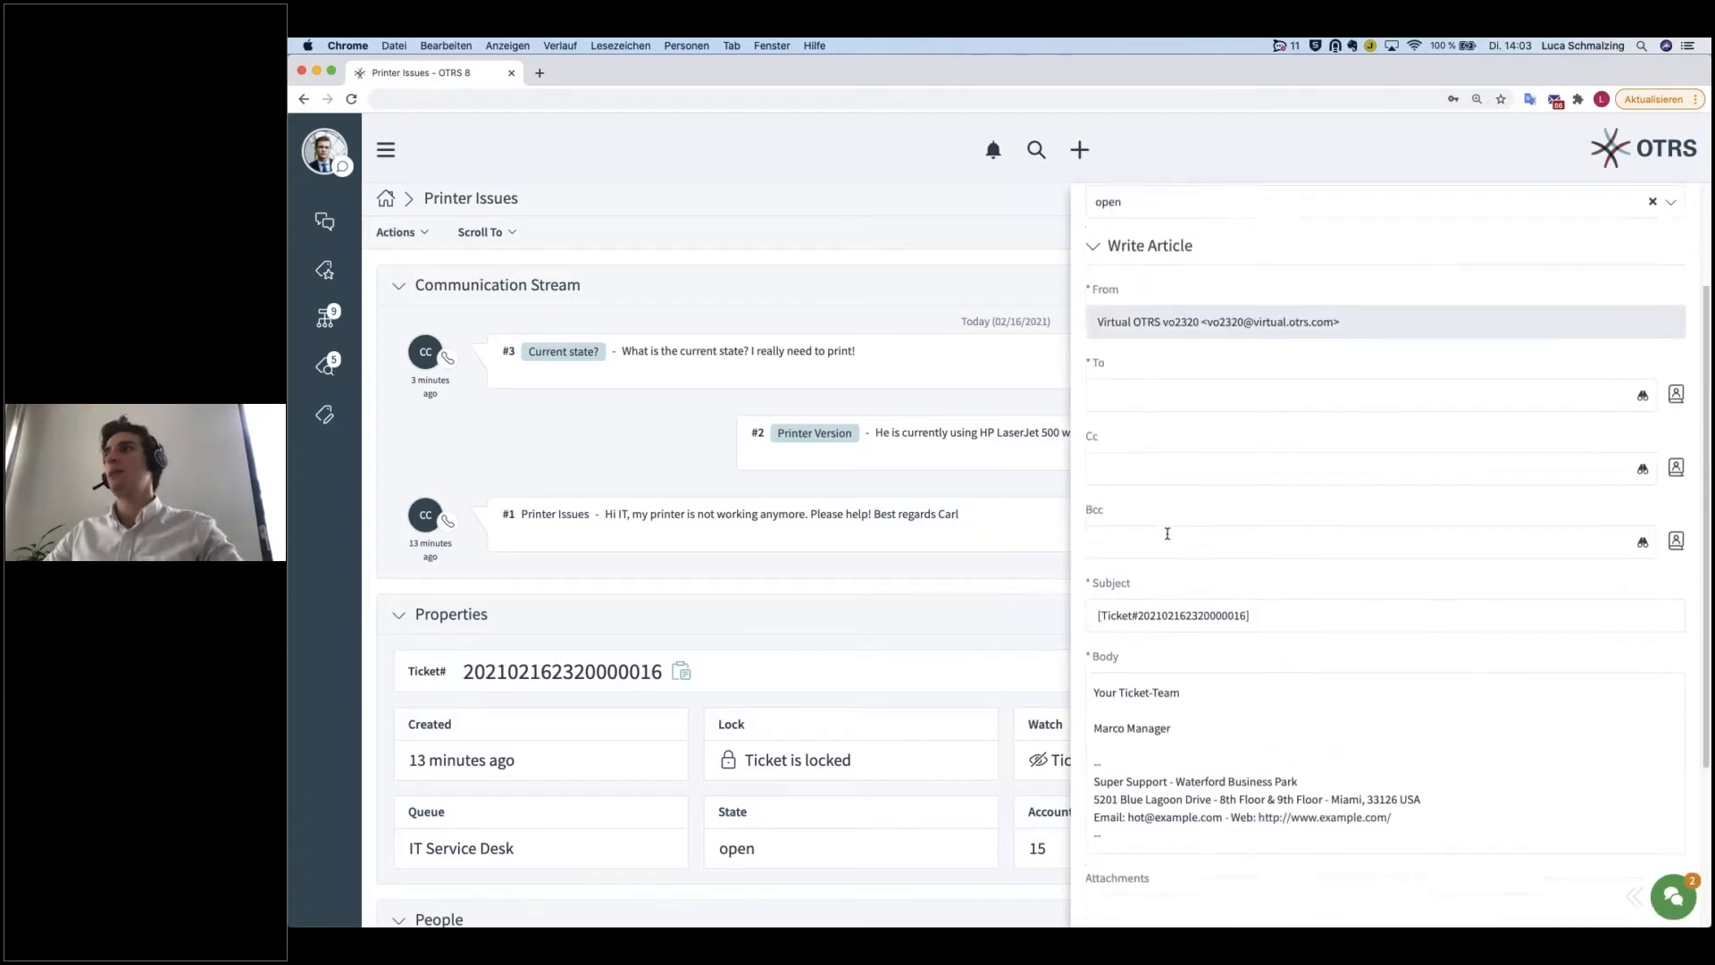
Step: Add HP's support e-mail address as the To recipient of the outbound email
click(1151, 437)
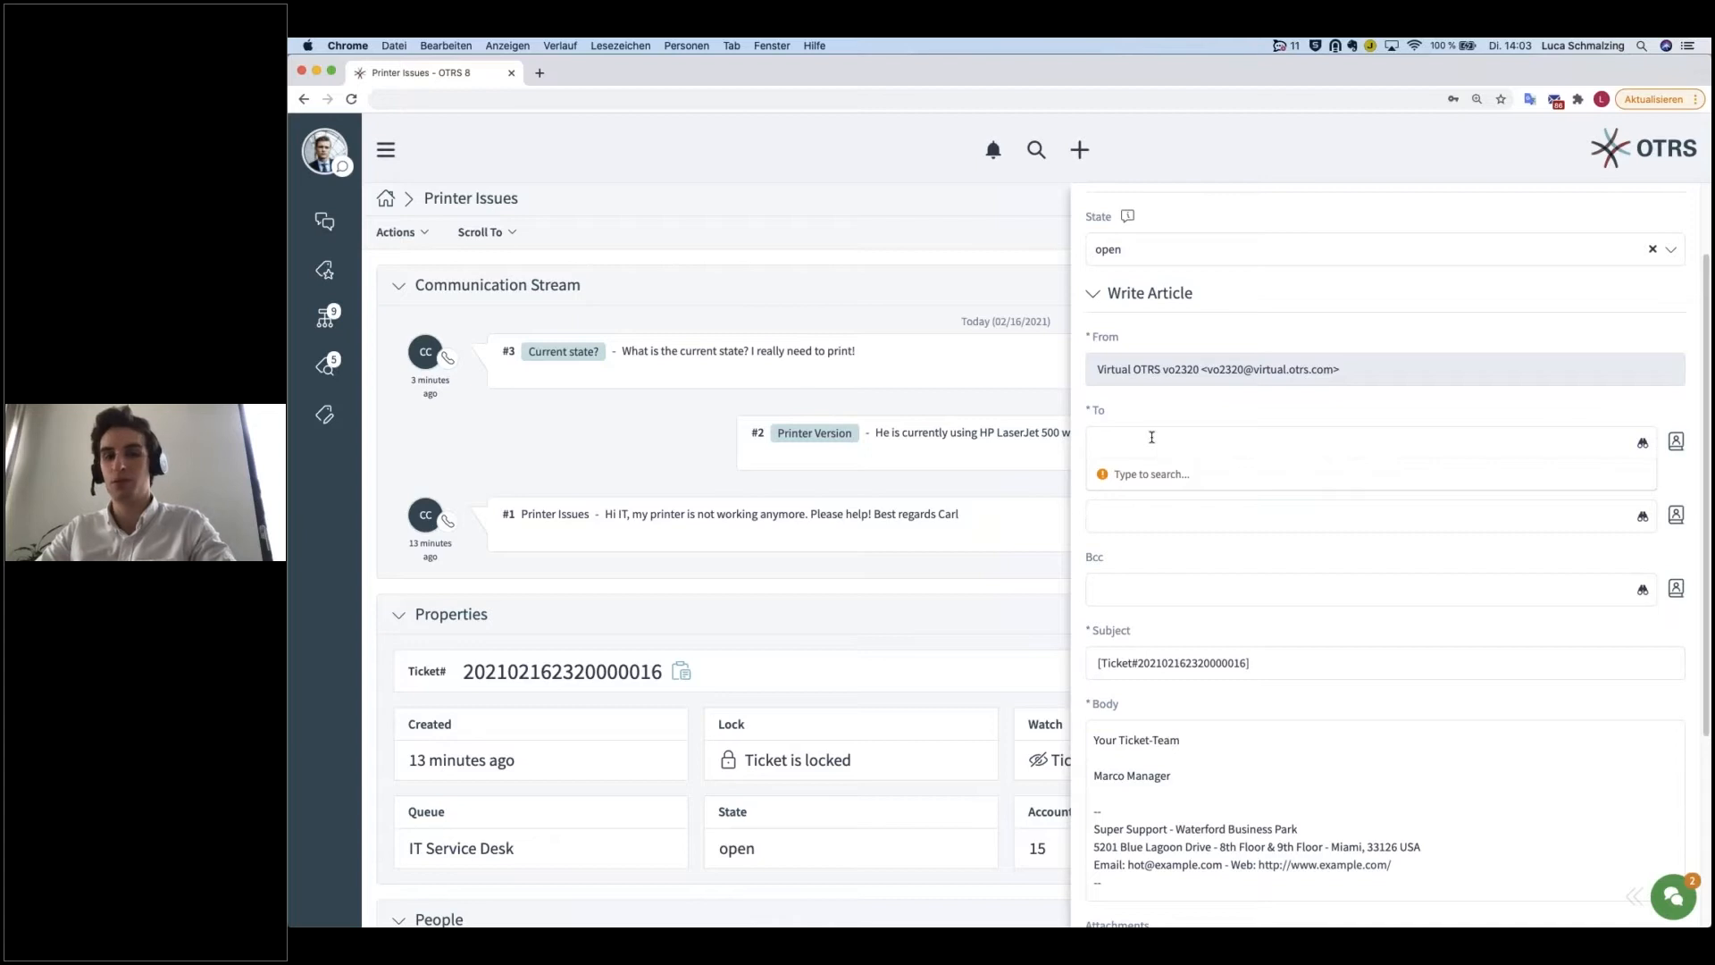
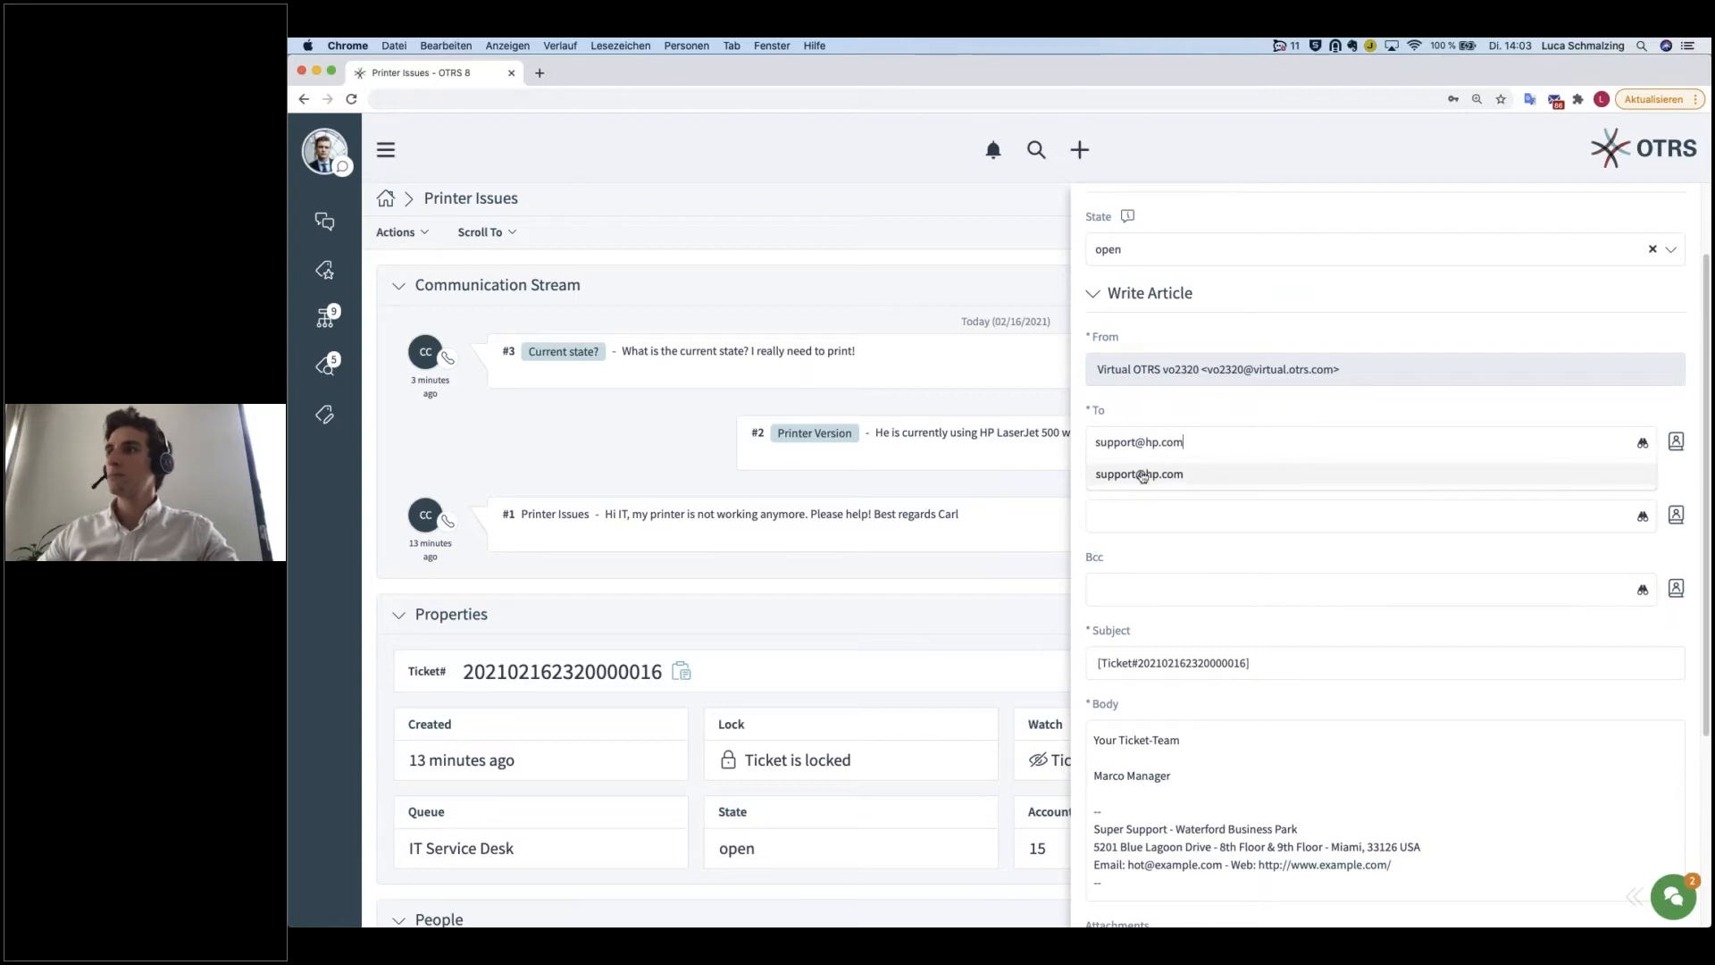
click(1151, 473)
Step: Append "Current driver version of LaserJet 500" after the ticket number in the email's subject
scroll(1293, 582, down, 2)
click(1306, 582)
text(Current)
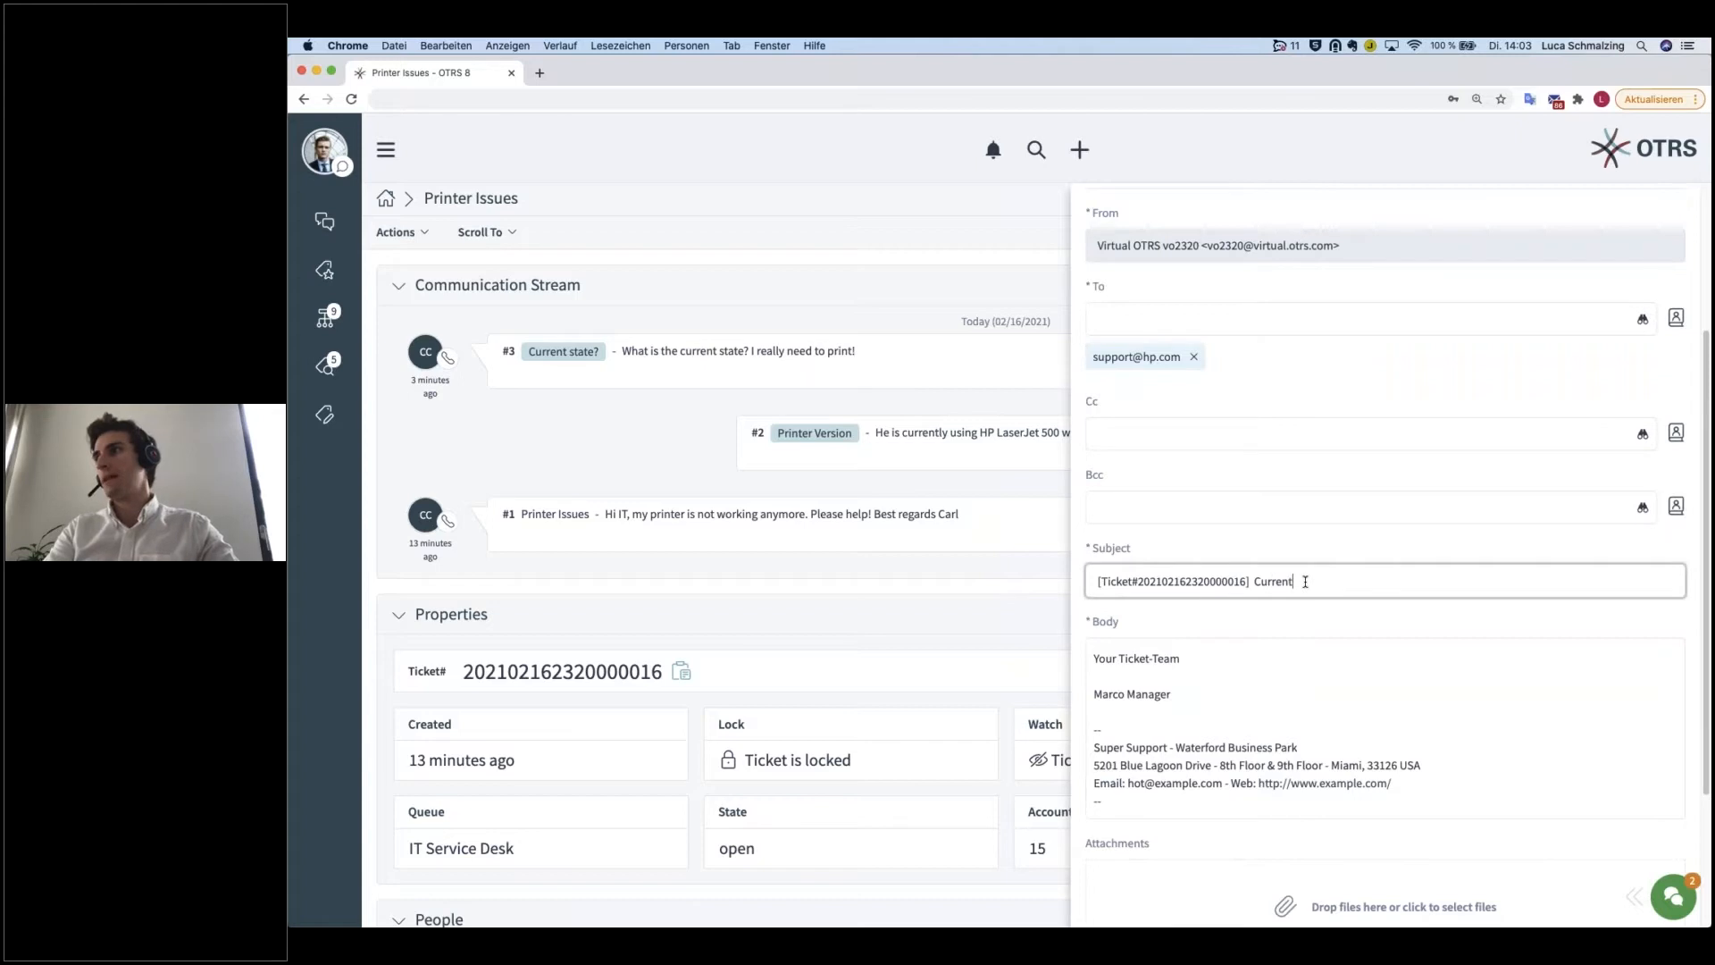
text( priver )
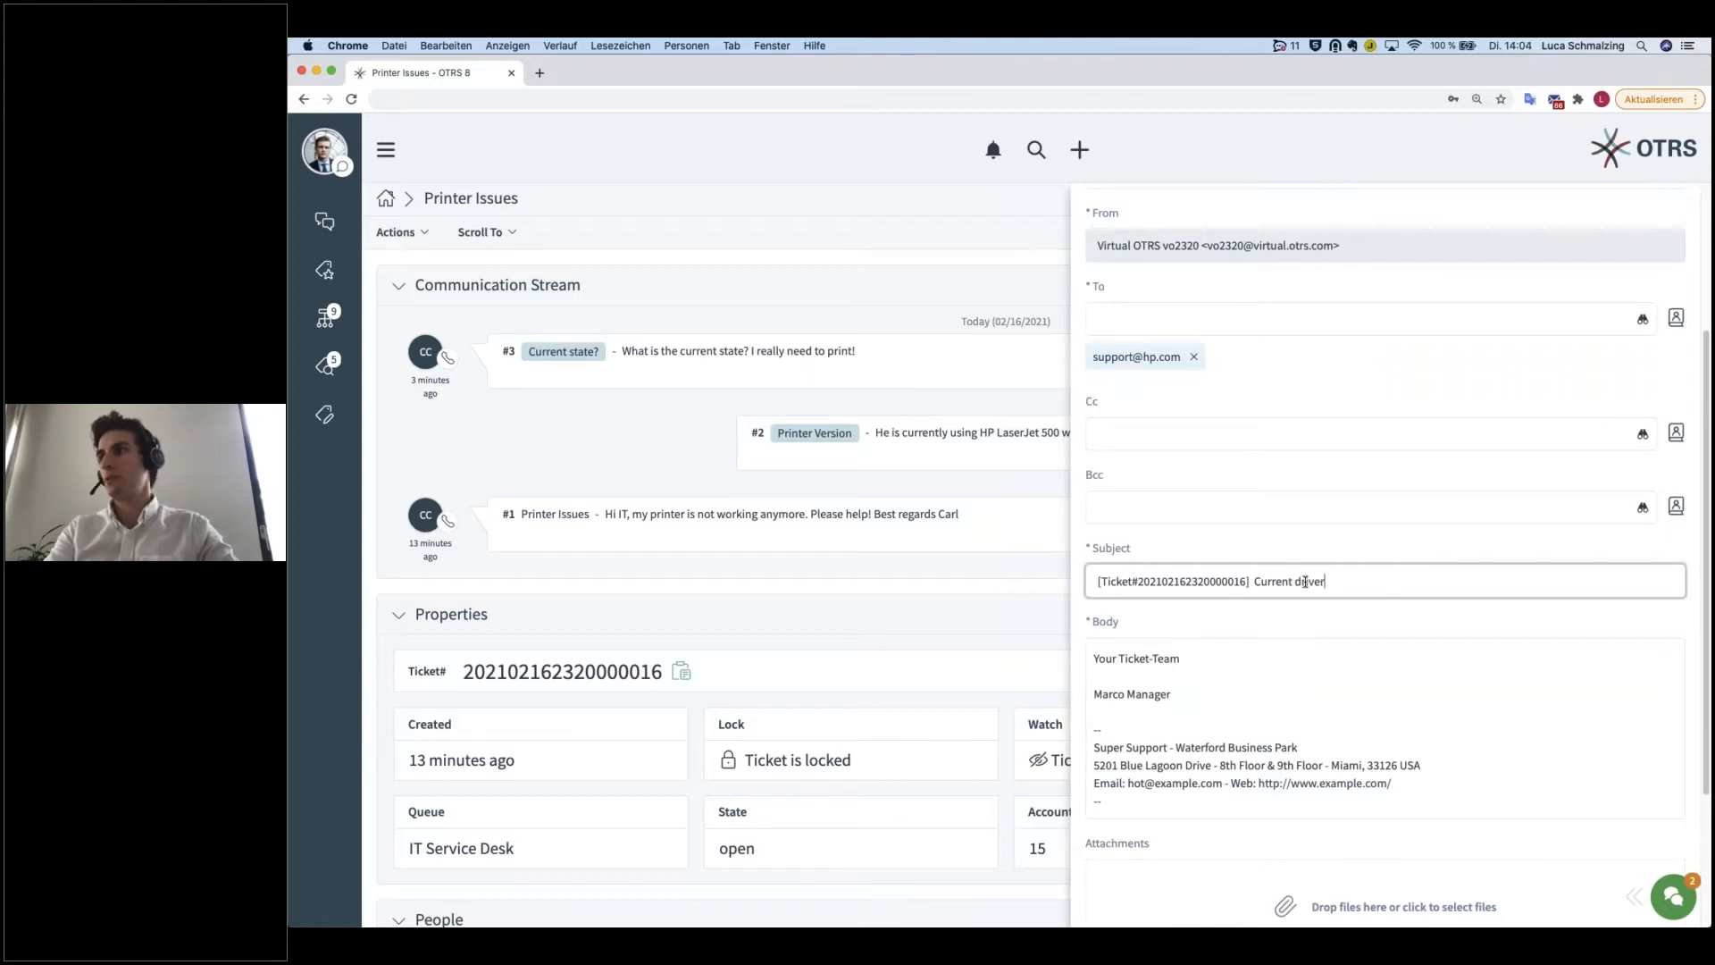
text(version of L)
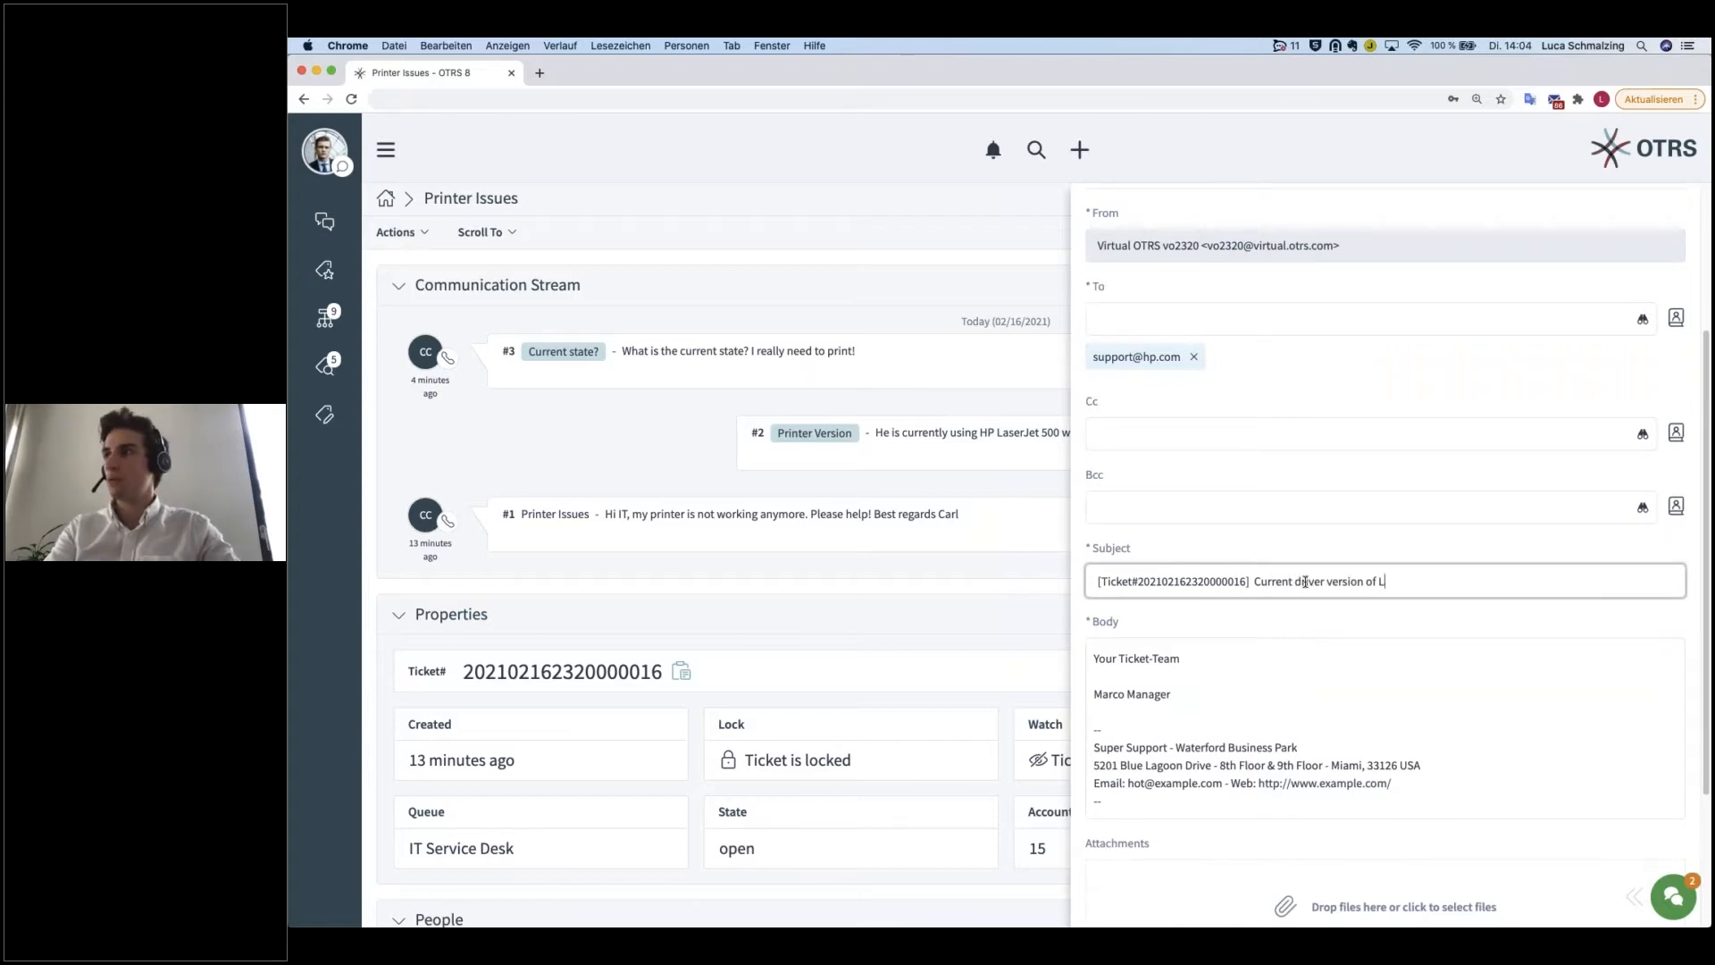
text(aserJet 500)
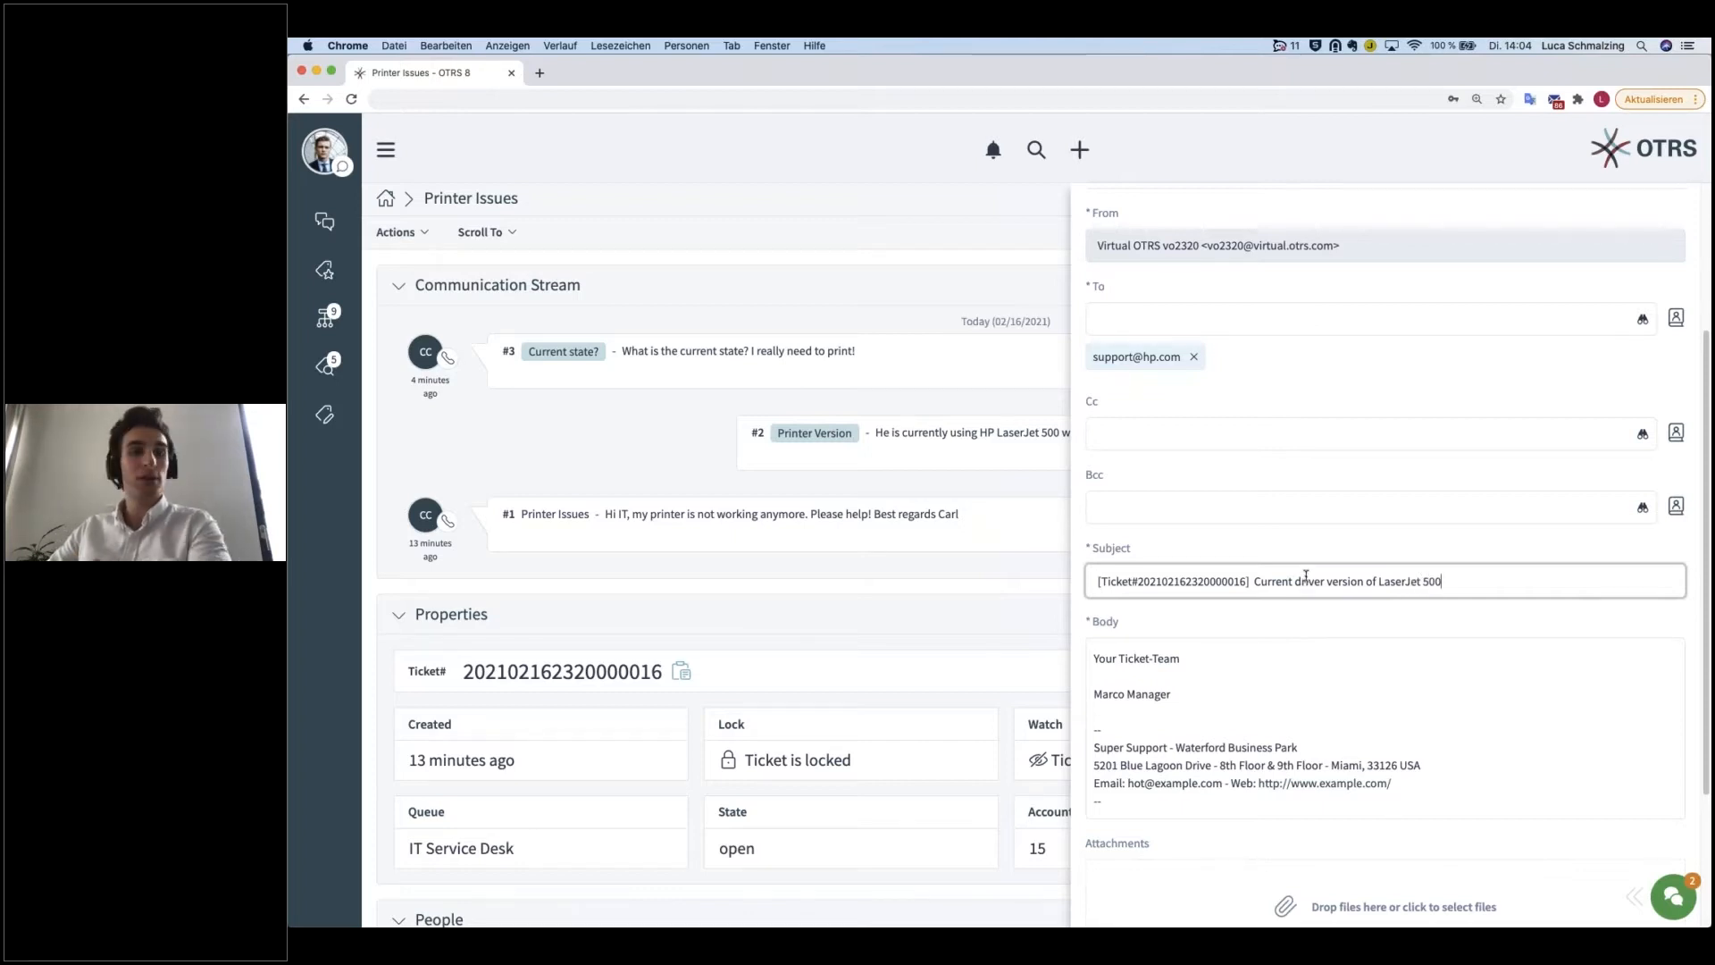
Step: Insert the greeting "Hi HP team," above the signature in the email body, followed by a blank line
scroll(1331, 617, down, 2)
click(1098, 581)
key(Return)
click(1116, 536)
text(Hi HP team,)
key(Return)
key(Return)
Step: Write "could you please provide the current driver version of LaserJet 500?" below the greeting and remove the surplus blank line before the signature
text(could you pelase)
key(BackSpace)
key(BackSpace)
key(BackSpace)
key(BackSpace)
key(BackSpace)
key(BackSpace)
text(lease provide the current driver version of LaserJet 500=)
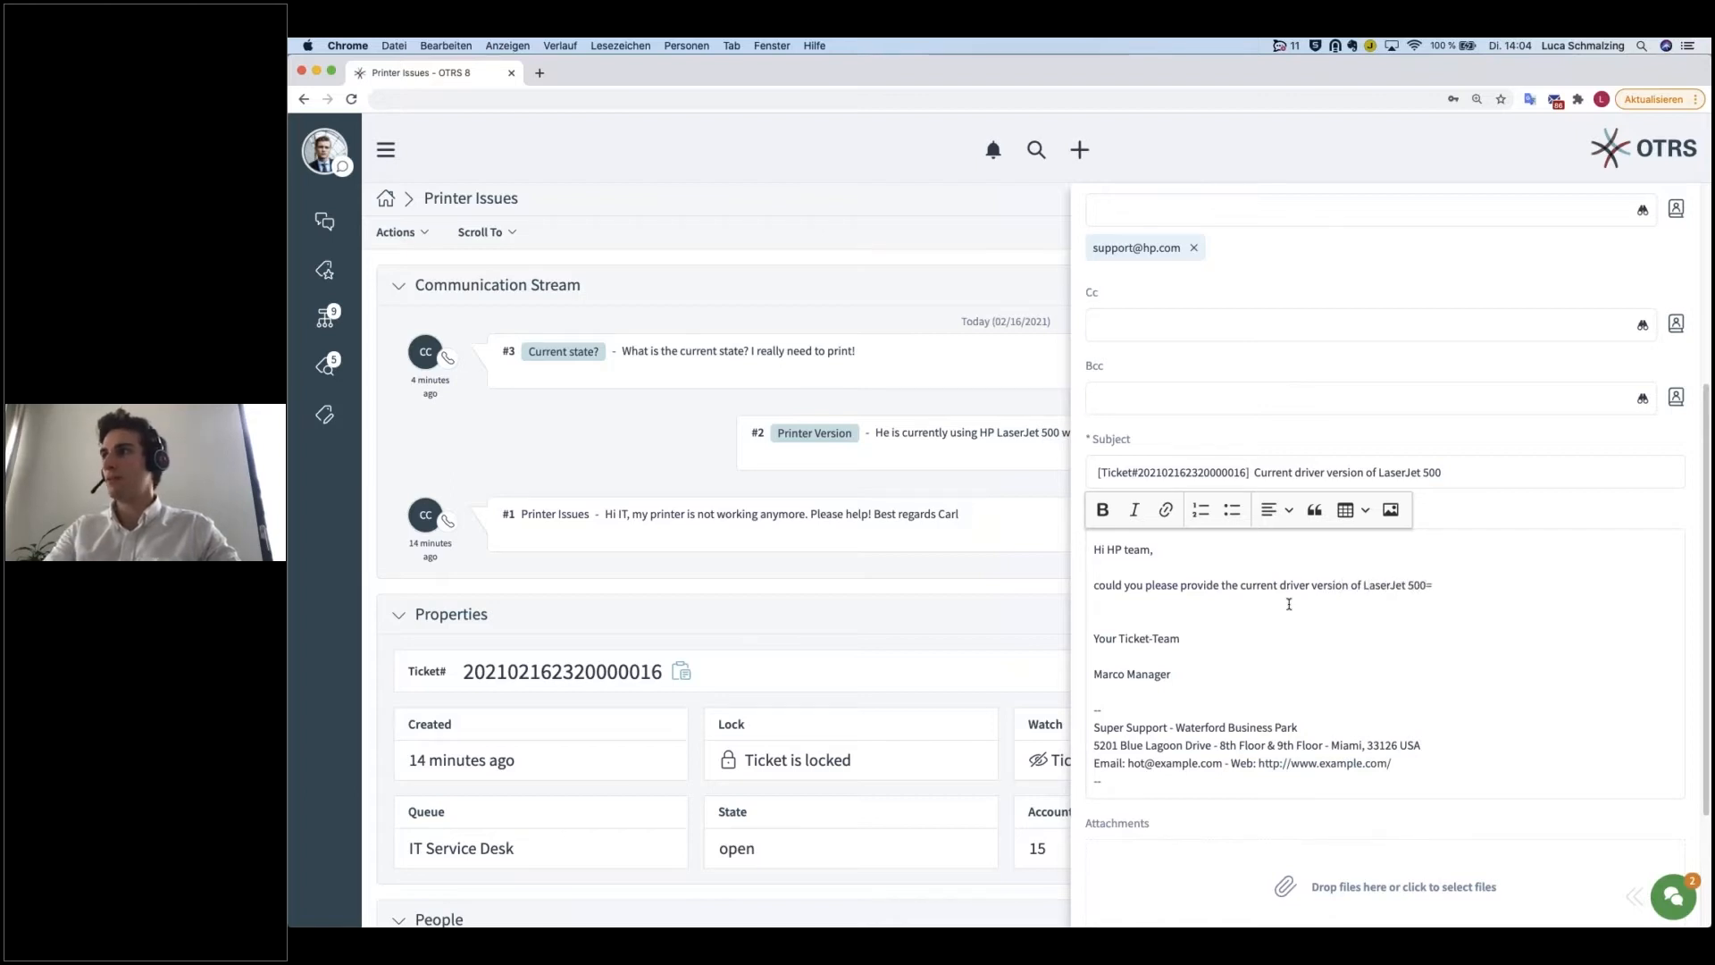
key(BackSpace)
key(BackSpace)
text(?)
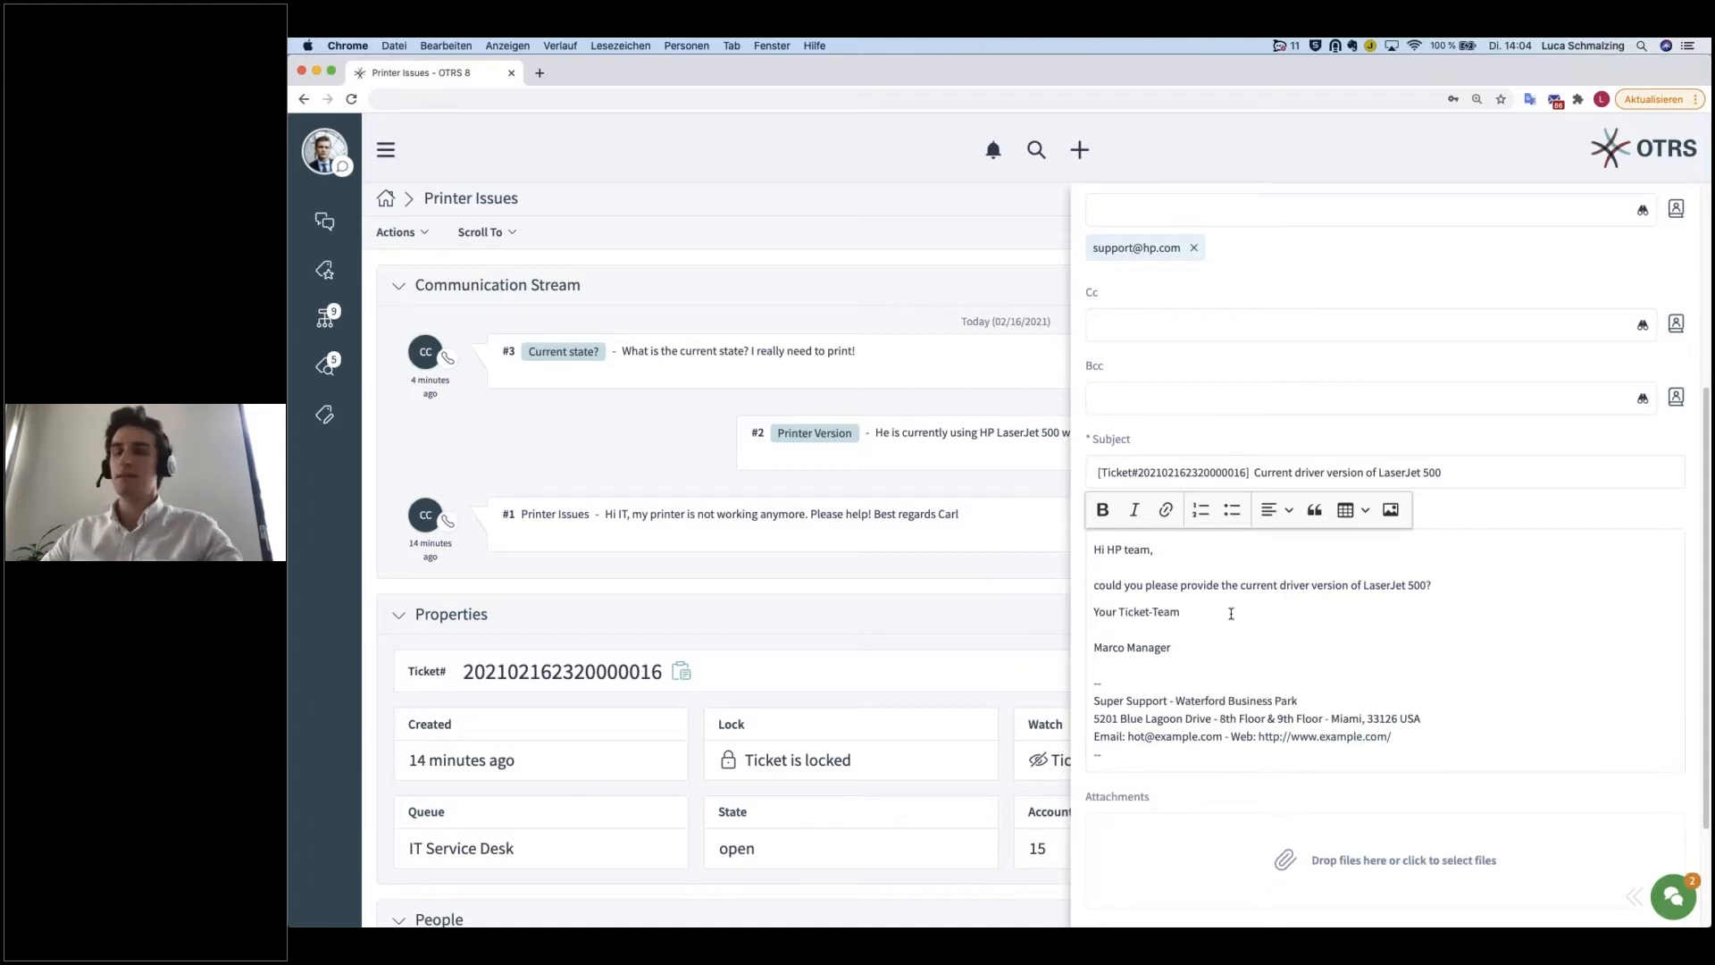
Step: Remove the blank line between "Your Ticket-Team" and the sender's name in the email signature
click(1164, 624)
key(BackSpace)
click(1465, 596)
scroll(1367, 657, down, 1)
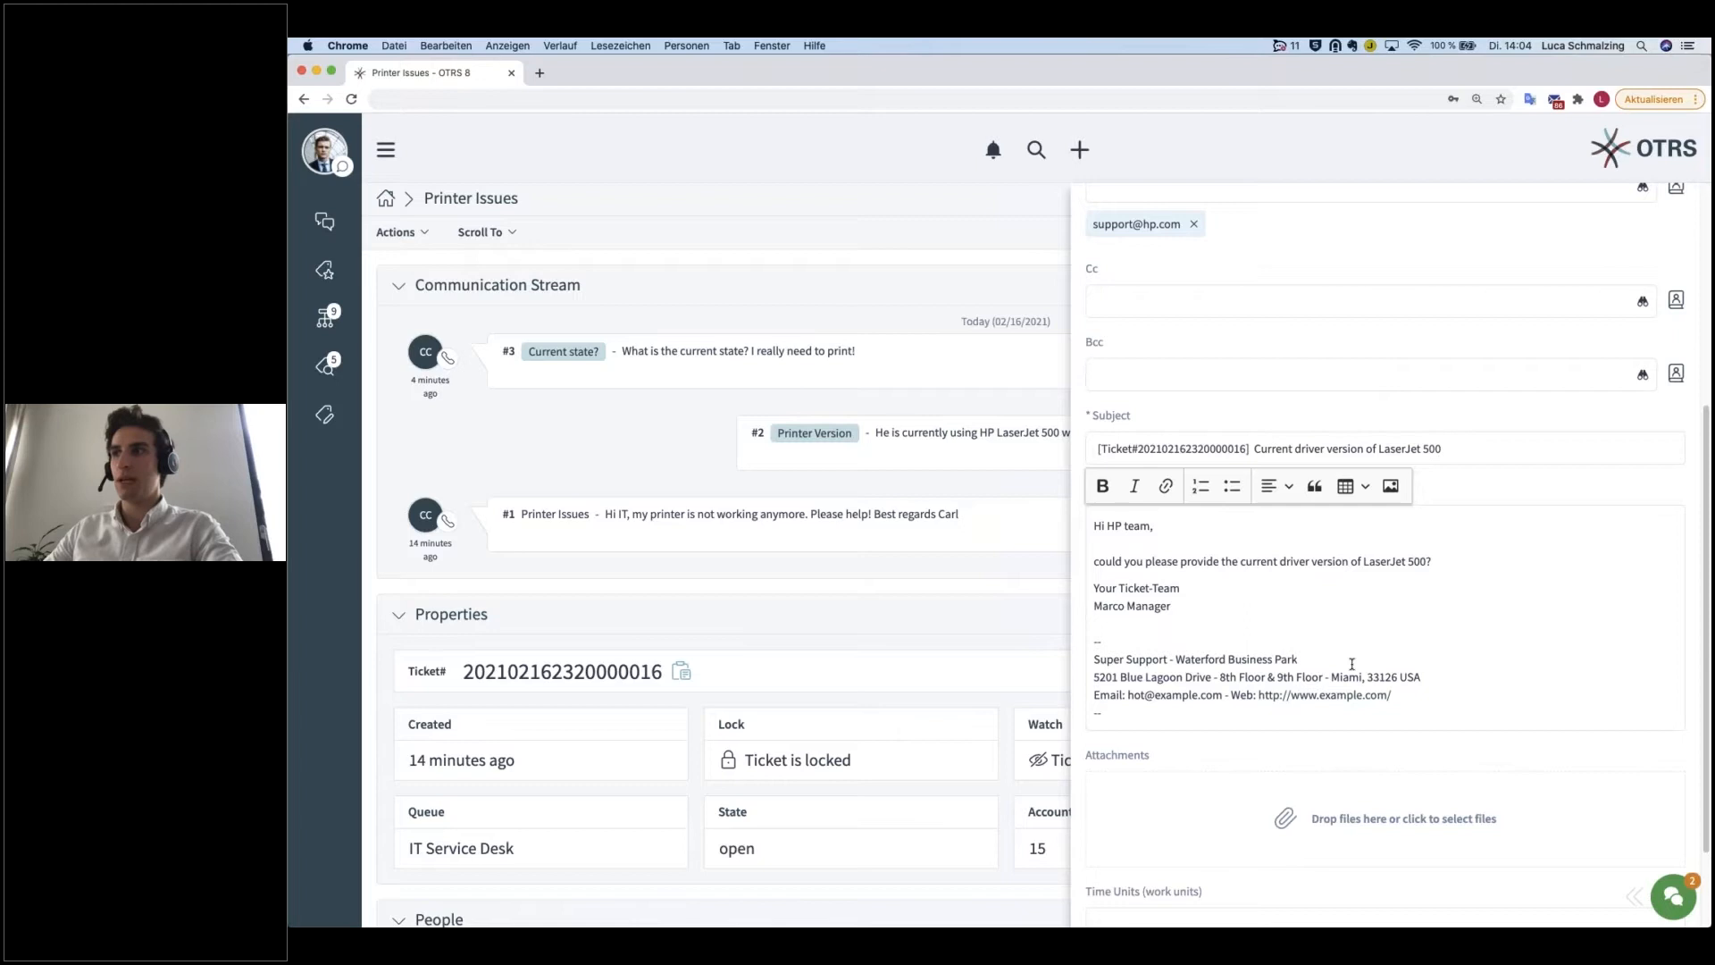
scroll(1352, 664, down, 3)
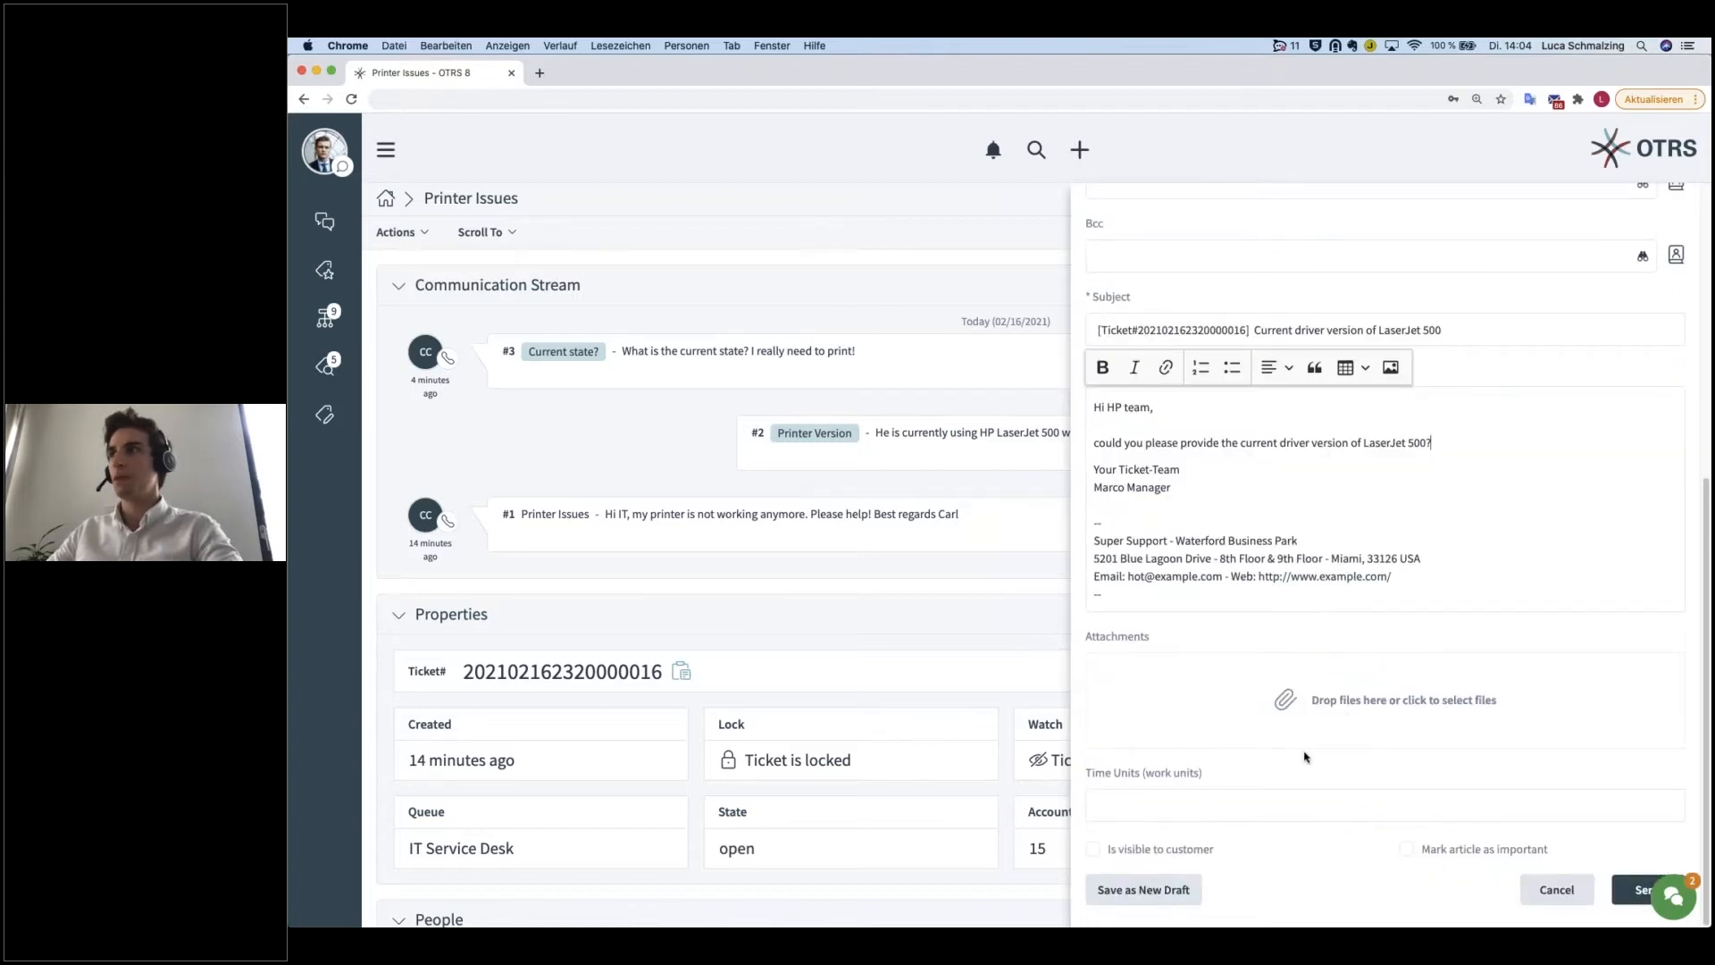
Step: Replace the email's To recipient with HP's no-reply address and send the email
scroll(1168, 855, up, 8)
click(1194, 468)
click(1162, 426)
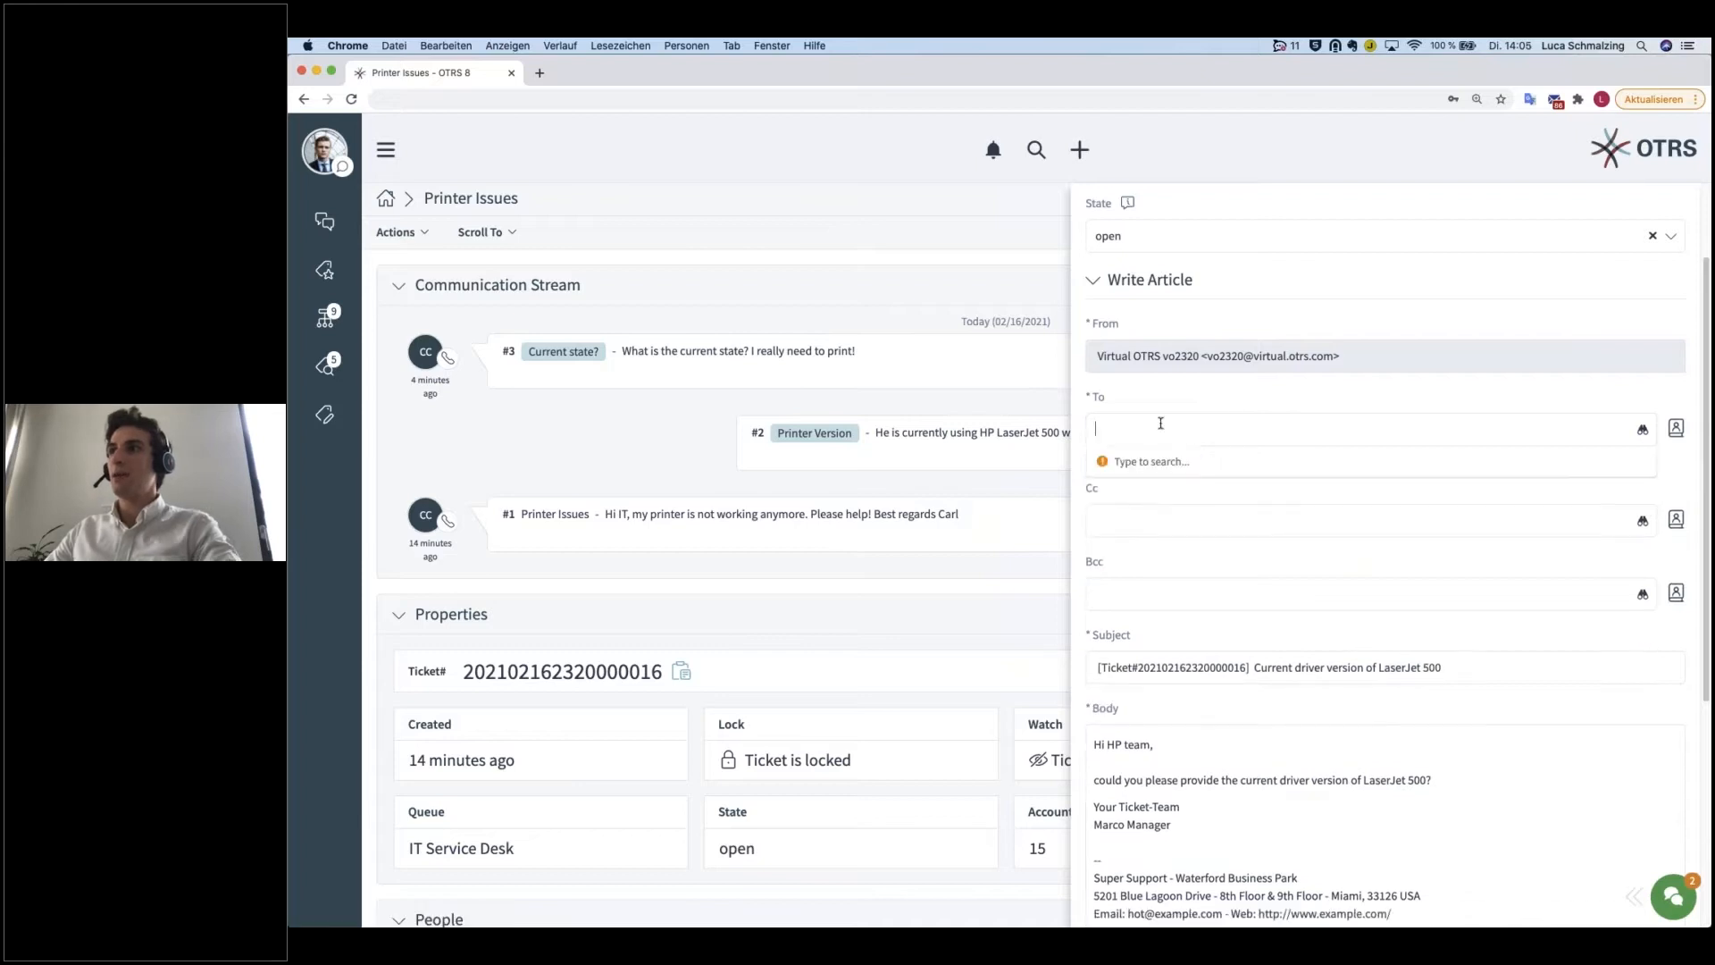
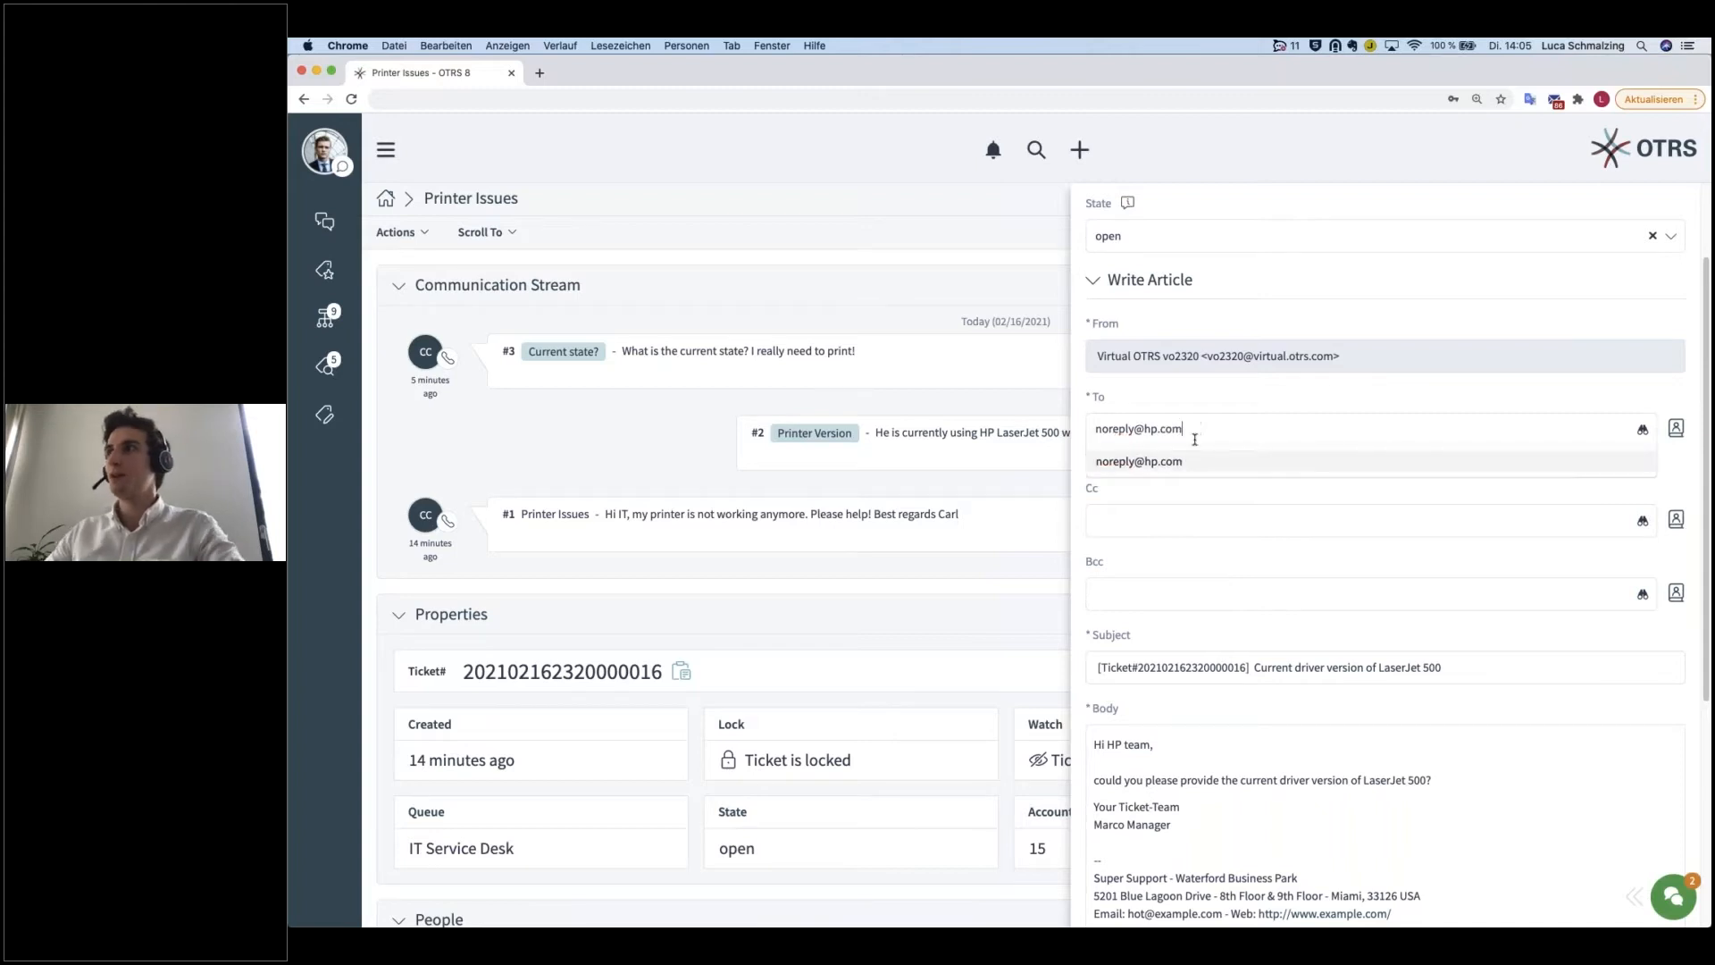
click(1184, 463)
scroll(1244, 547, down, 5)
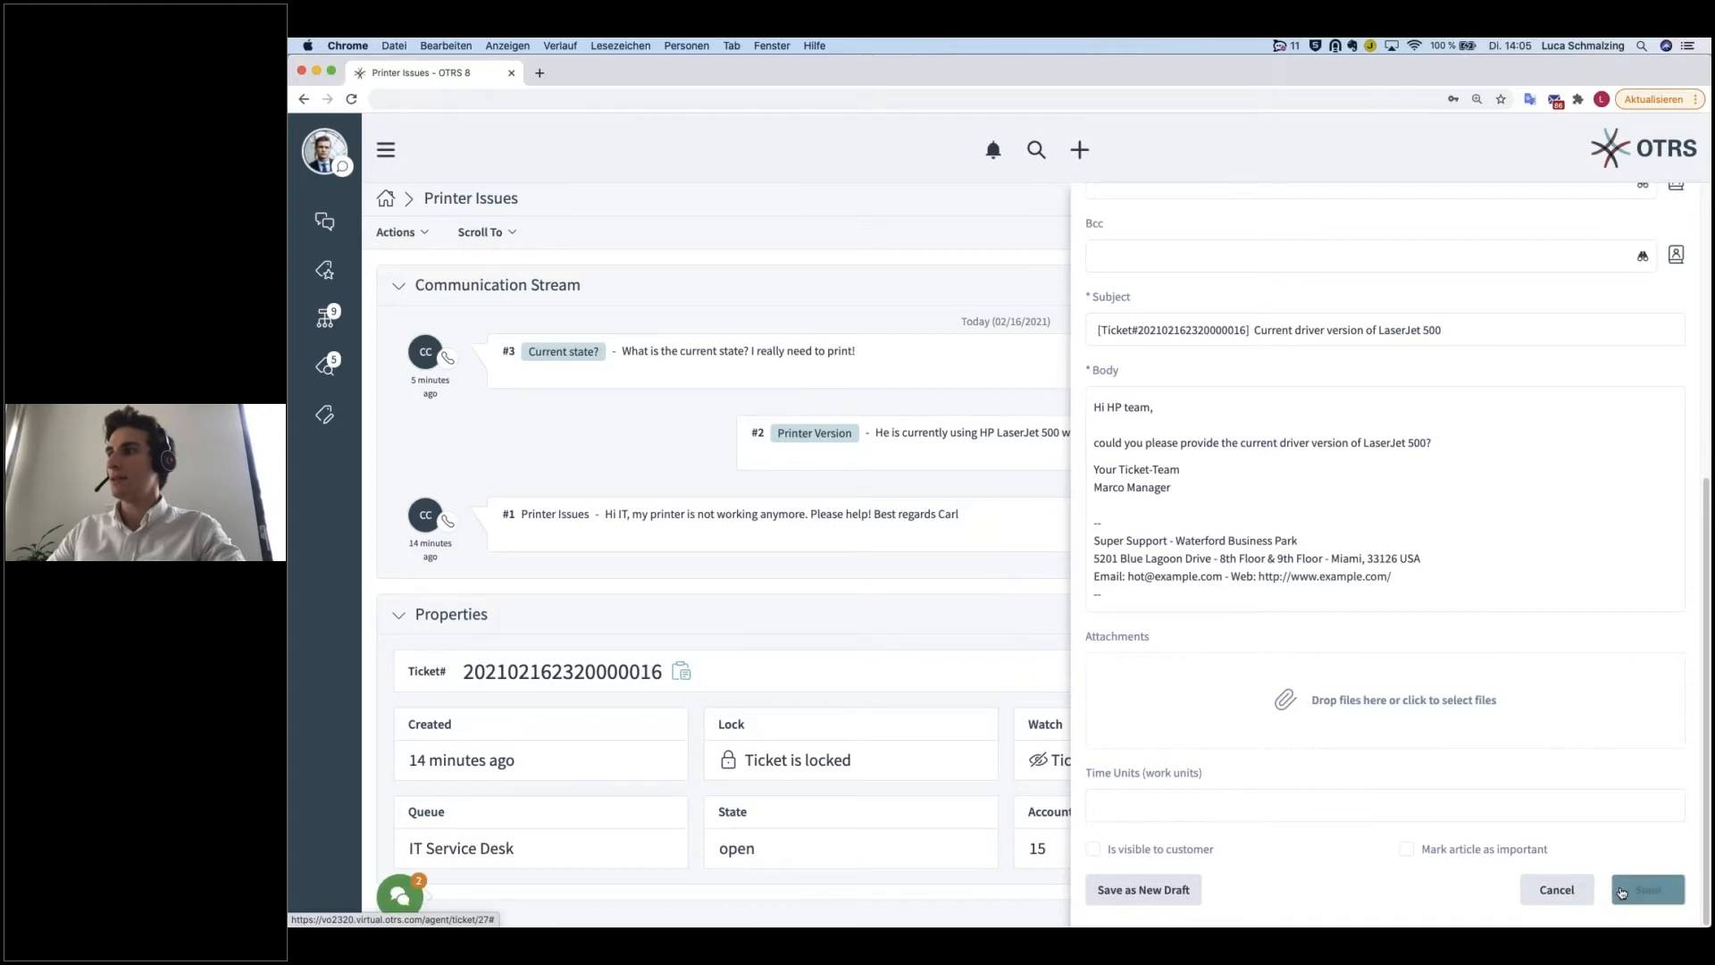
click(1625, 892)
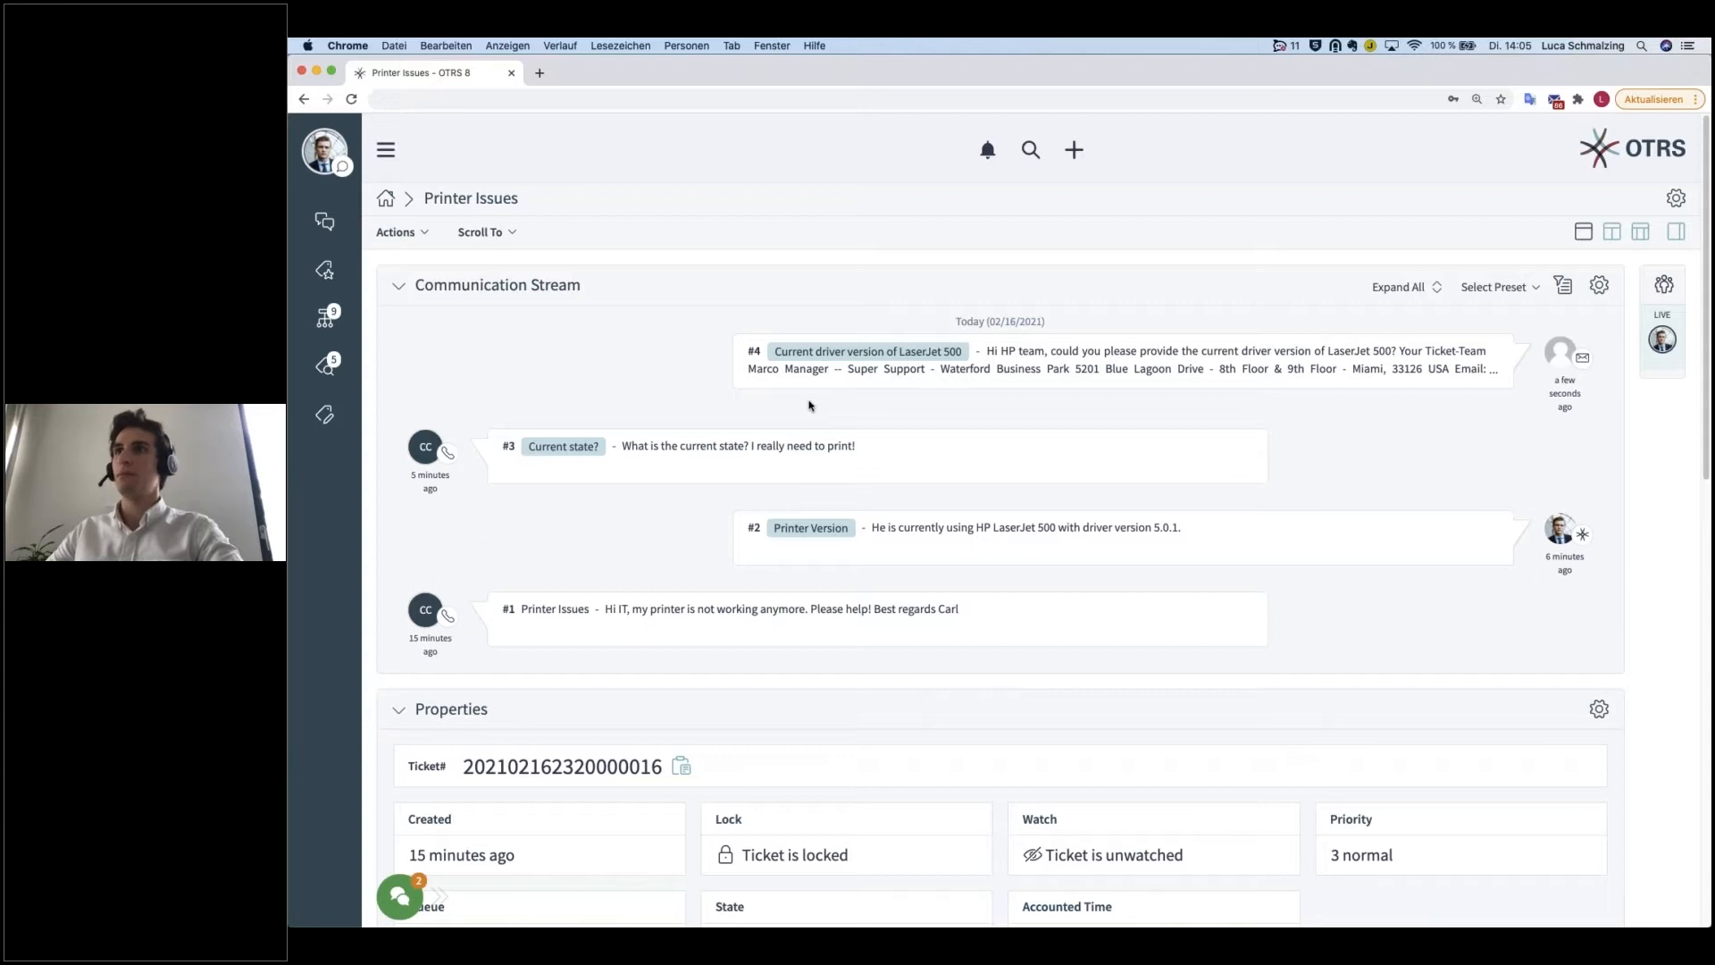
Step: Unlock the Printer Issues ticket and check the lock status in its properties
click(427, 234)
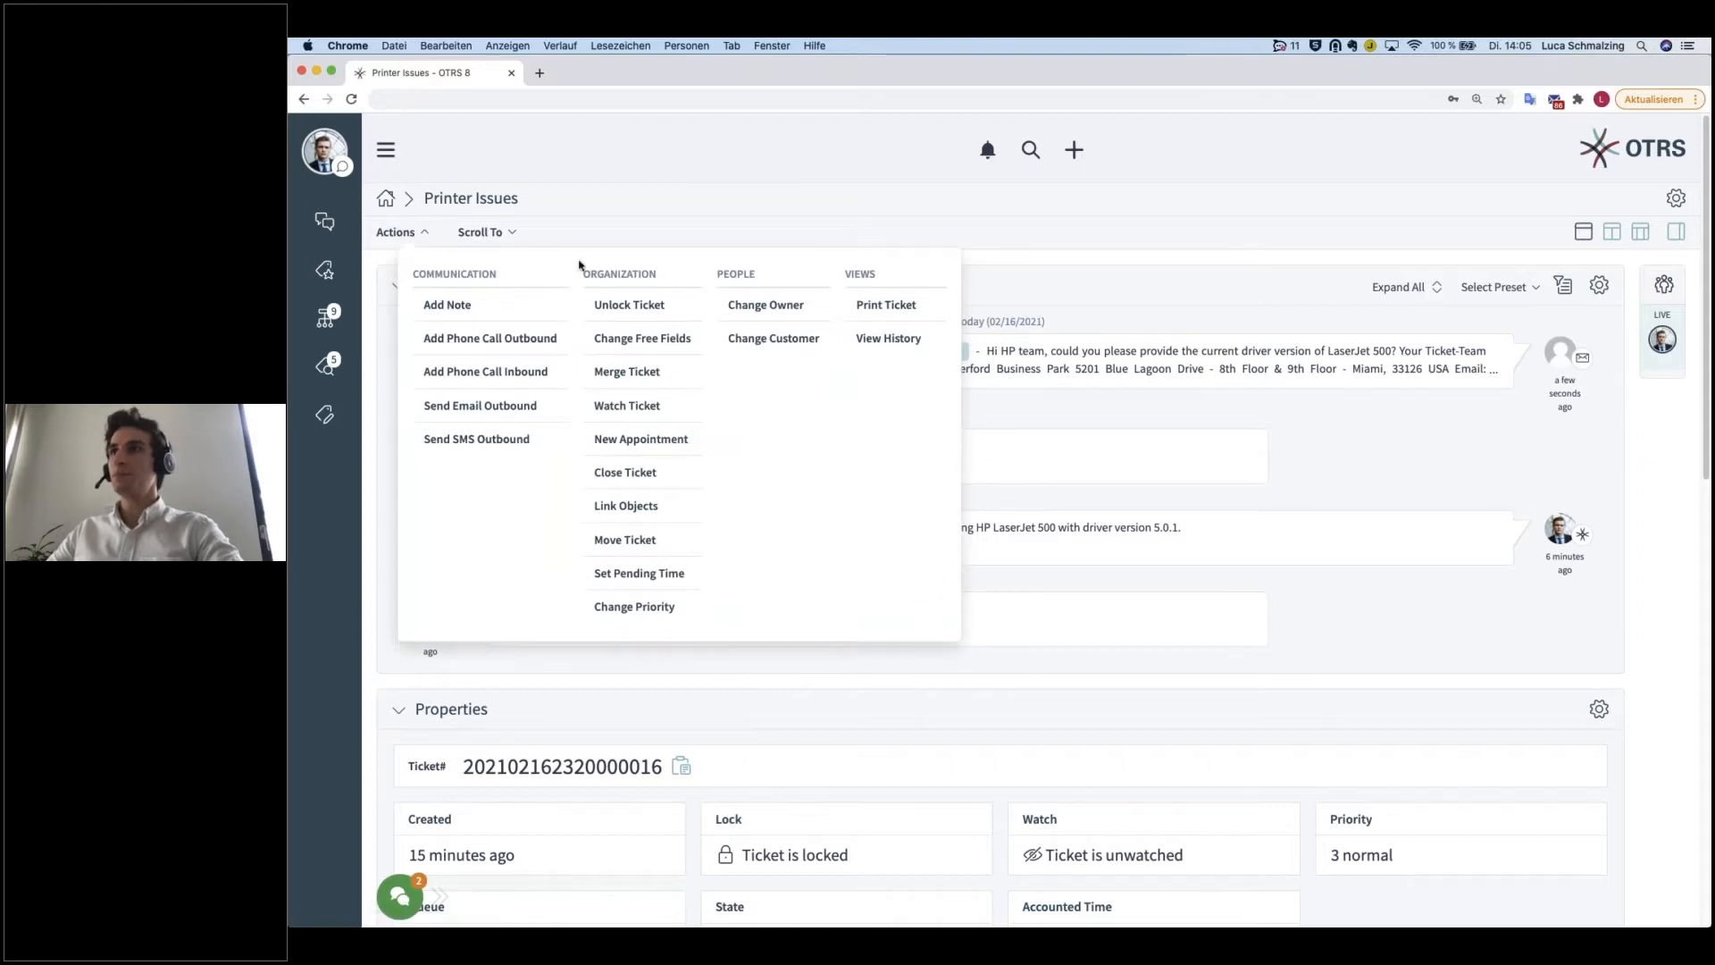
drag(579, 280, 658, 279)
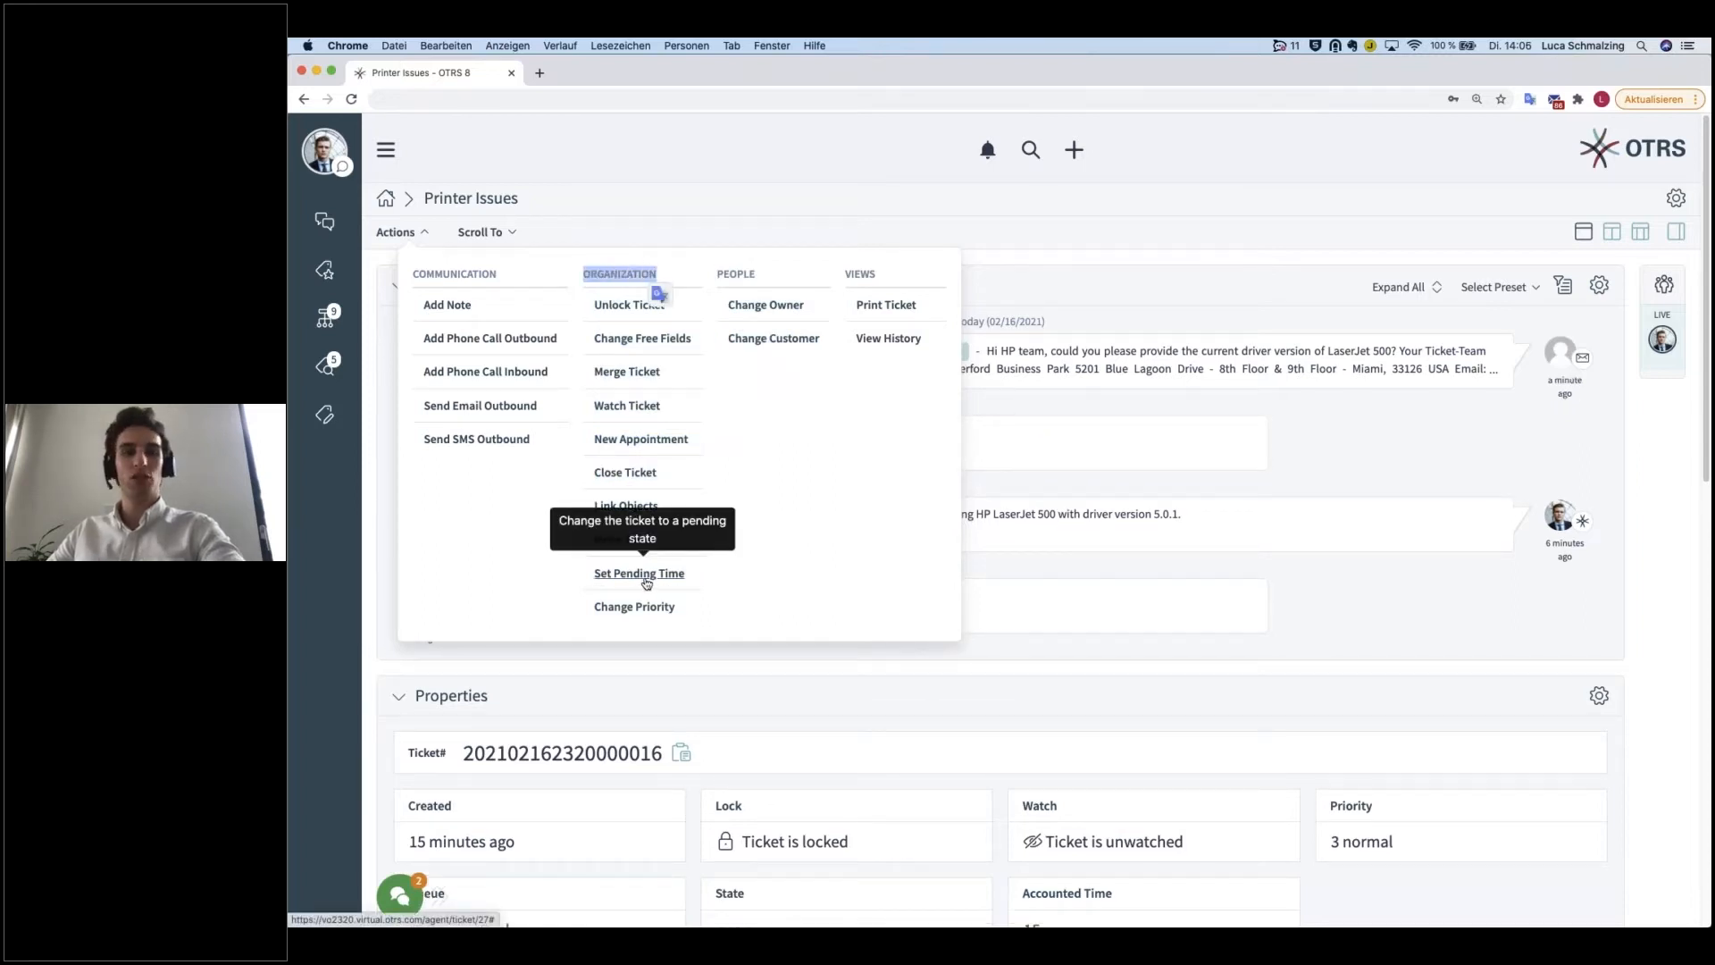
click(757, 515)
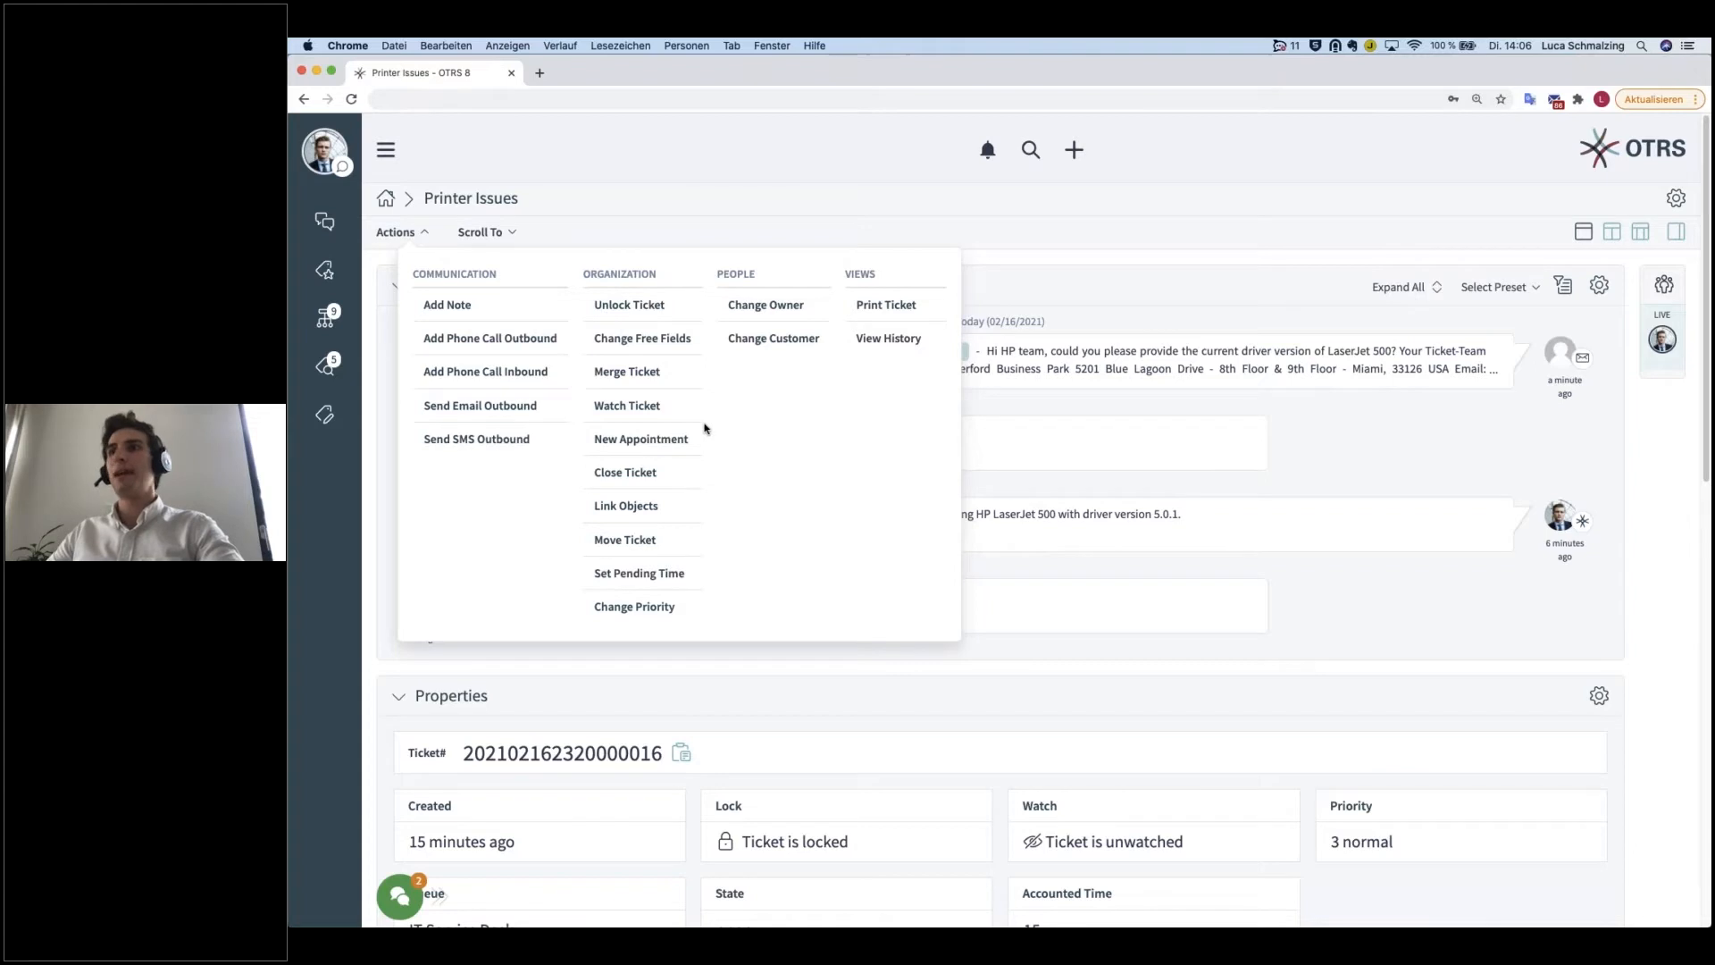
click(659, 308)
scroll(804, 760, down, 1)
drag(869, 766, 696, 728)
click(734, 729)
scroll(734, 729, down, 1)
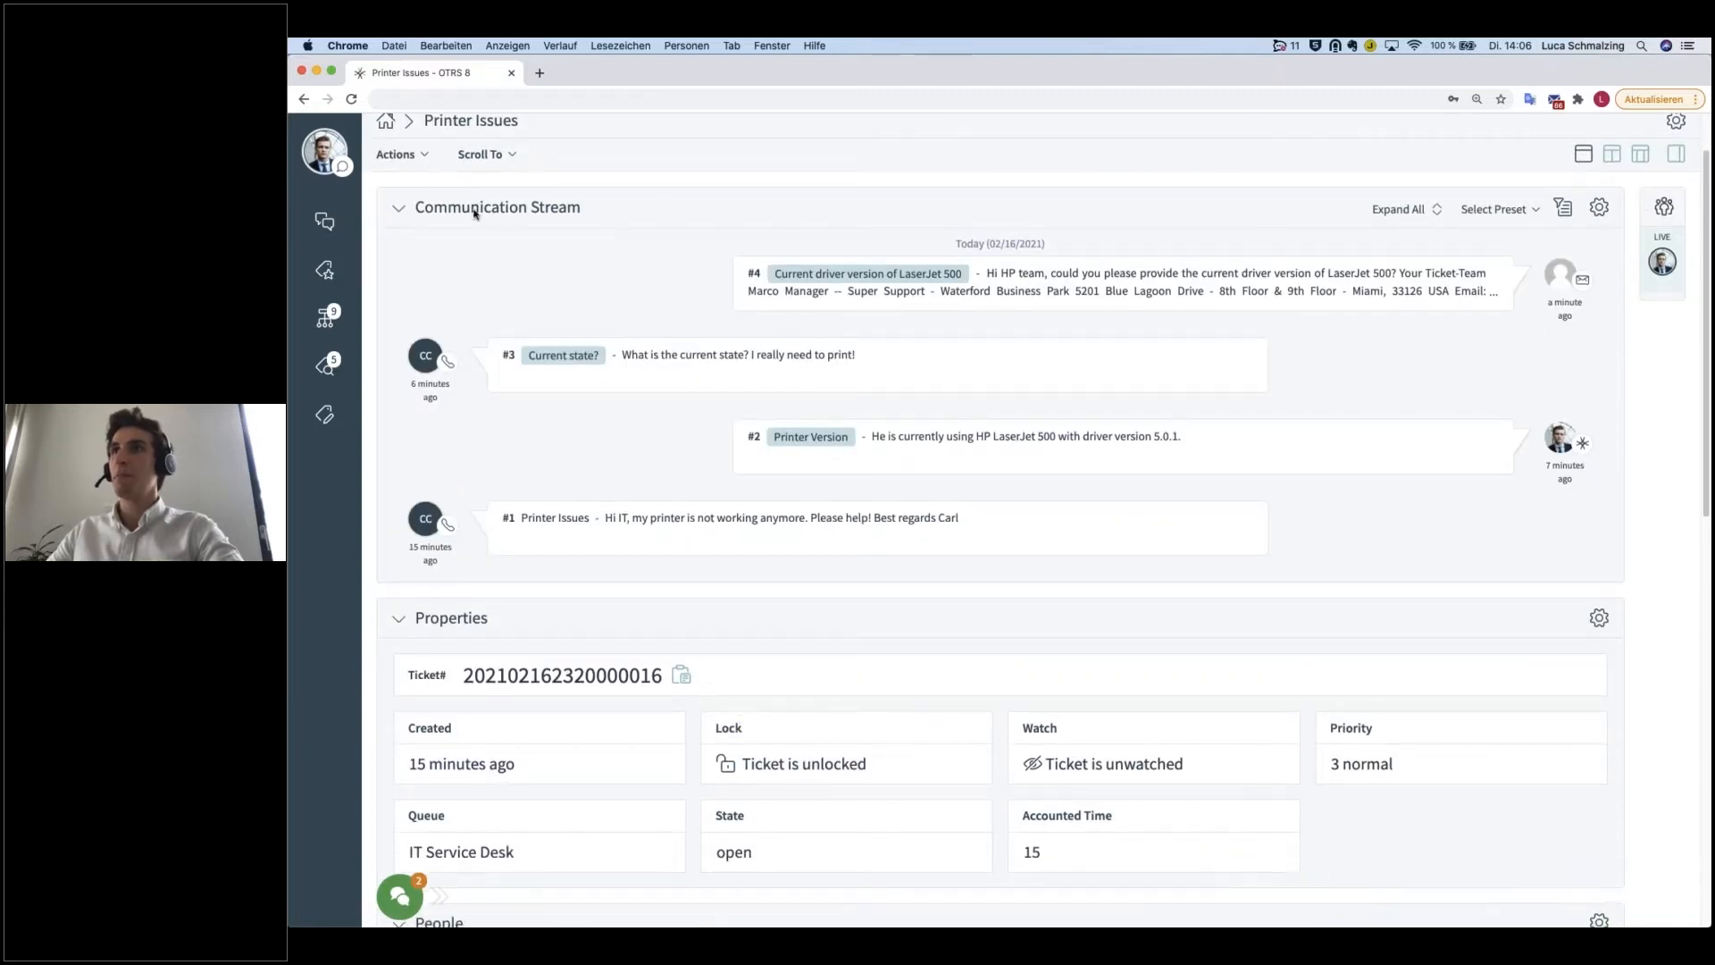
Step: Examine the title, type, service and SLA fields in the ticket's Change Free Fields form and cancel it
click(420, 155)
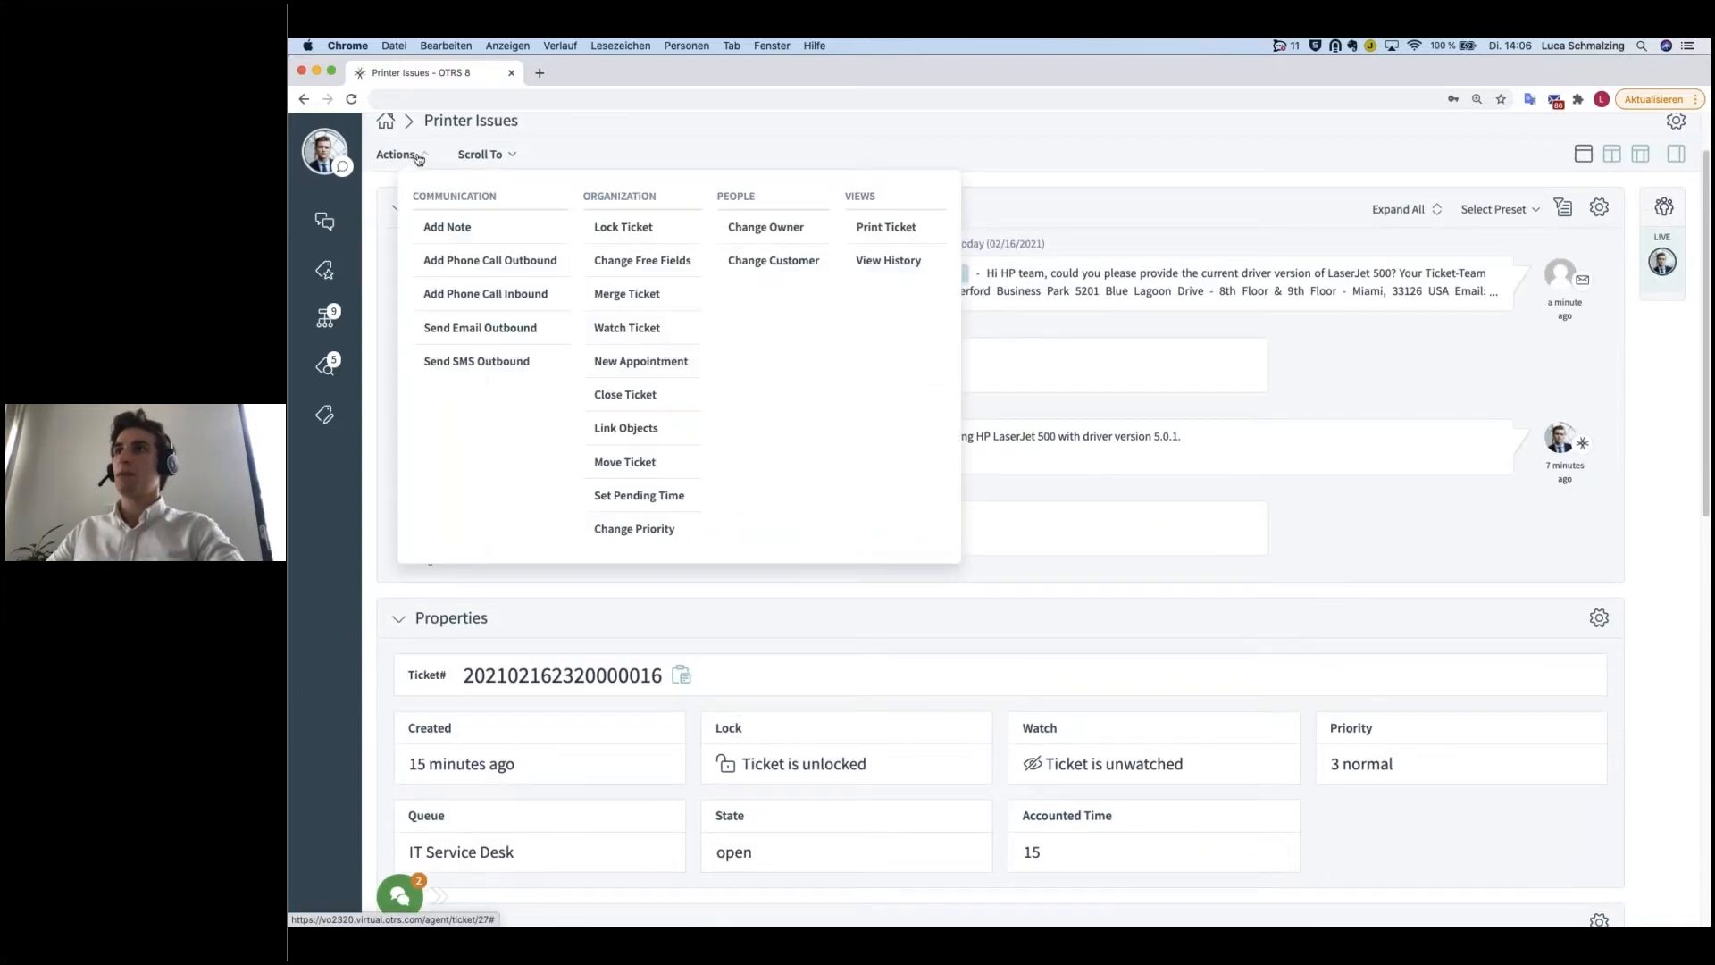
click(608, 261)
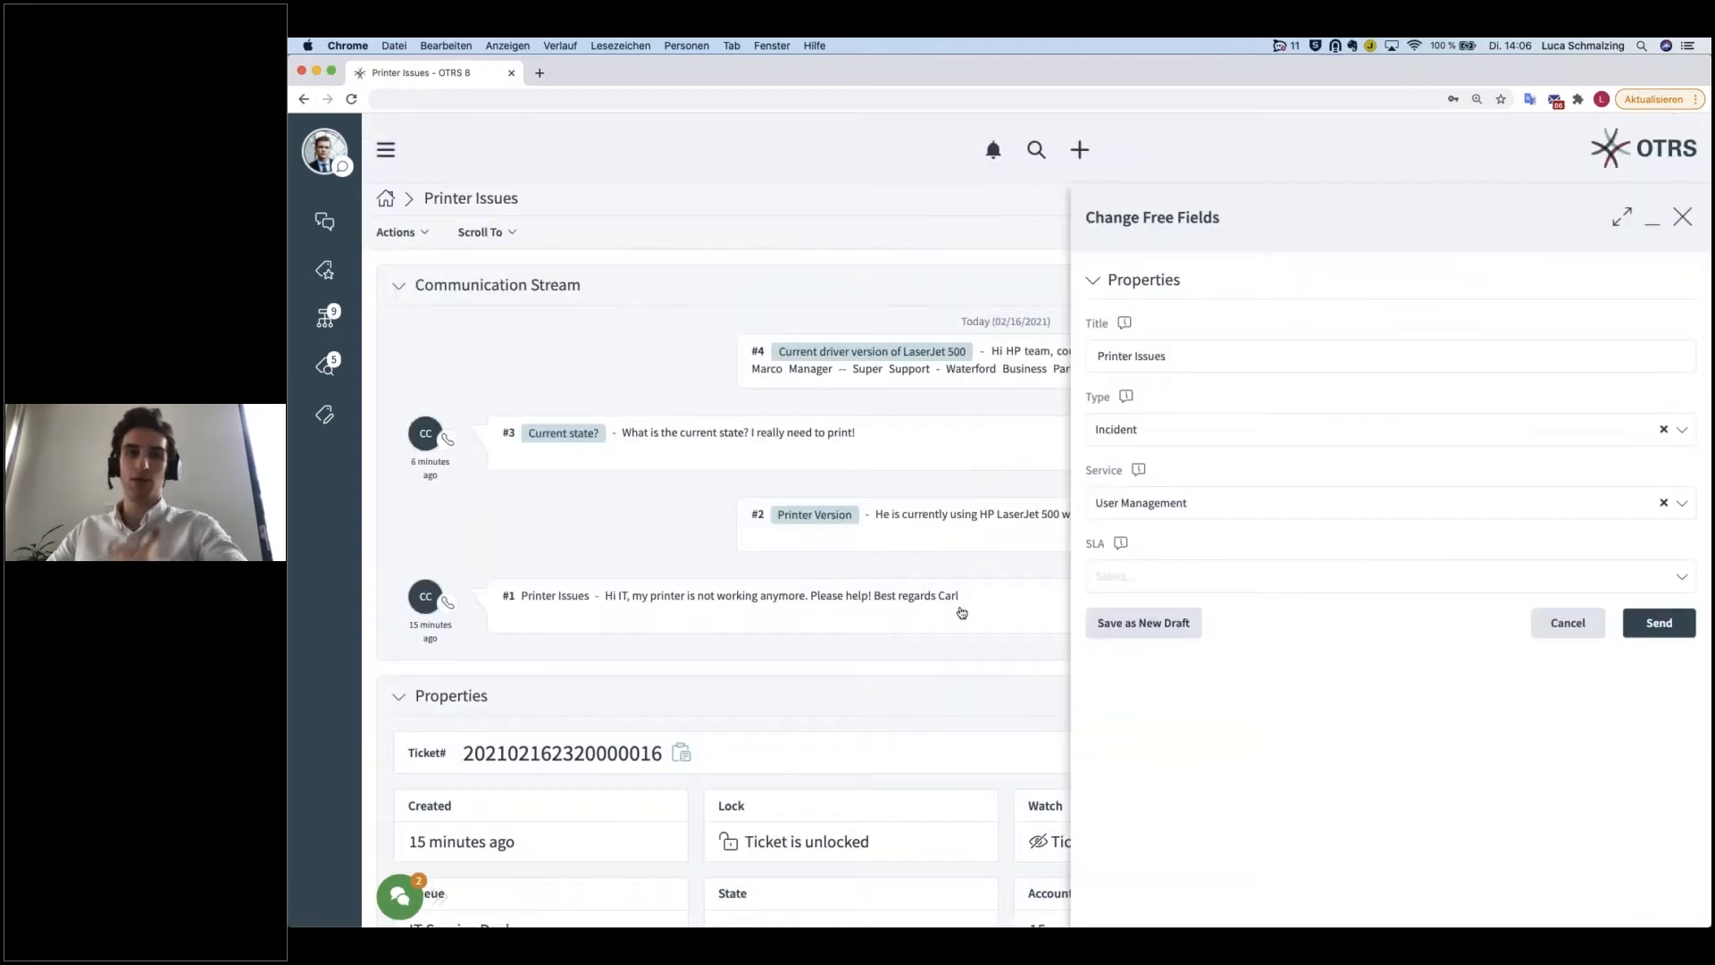
click(1183, 357)
triple_click(1183, 357)
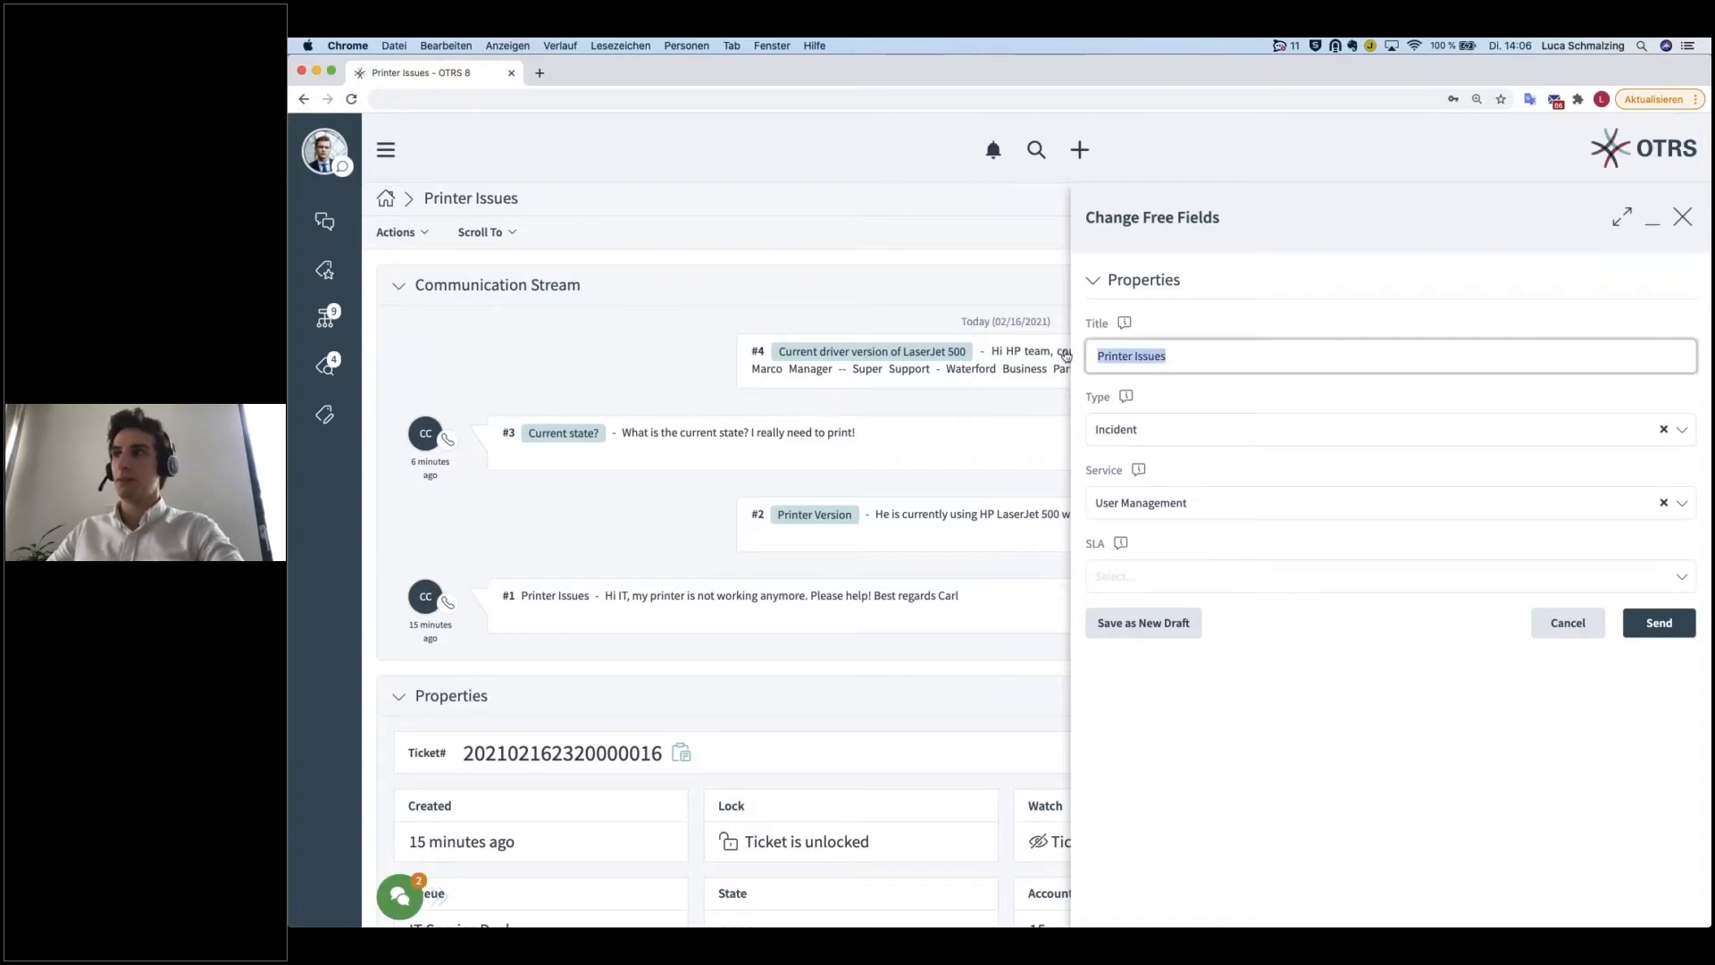
click(1172, 435)
click(1175, 402)
click(1151, 502)
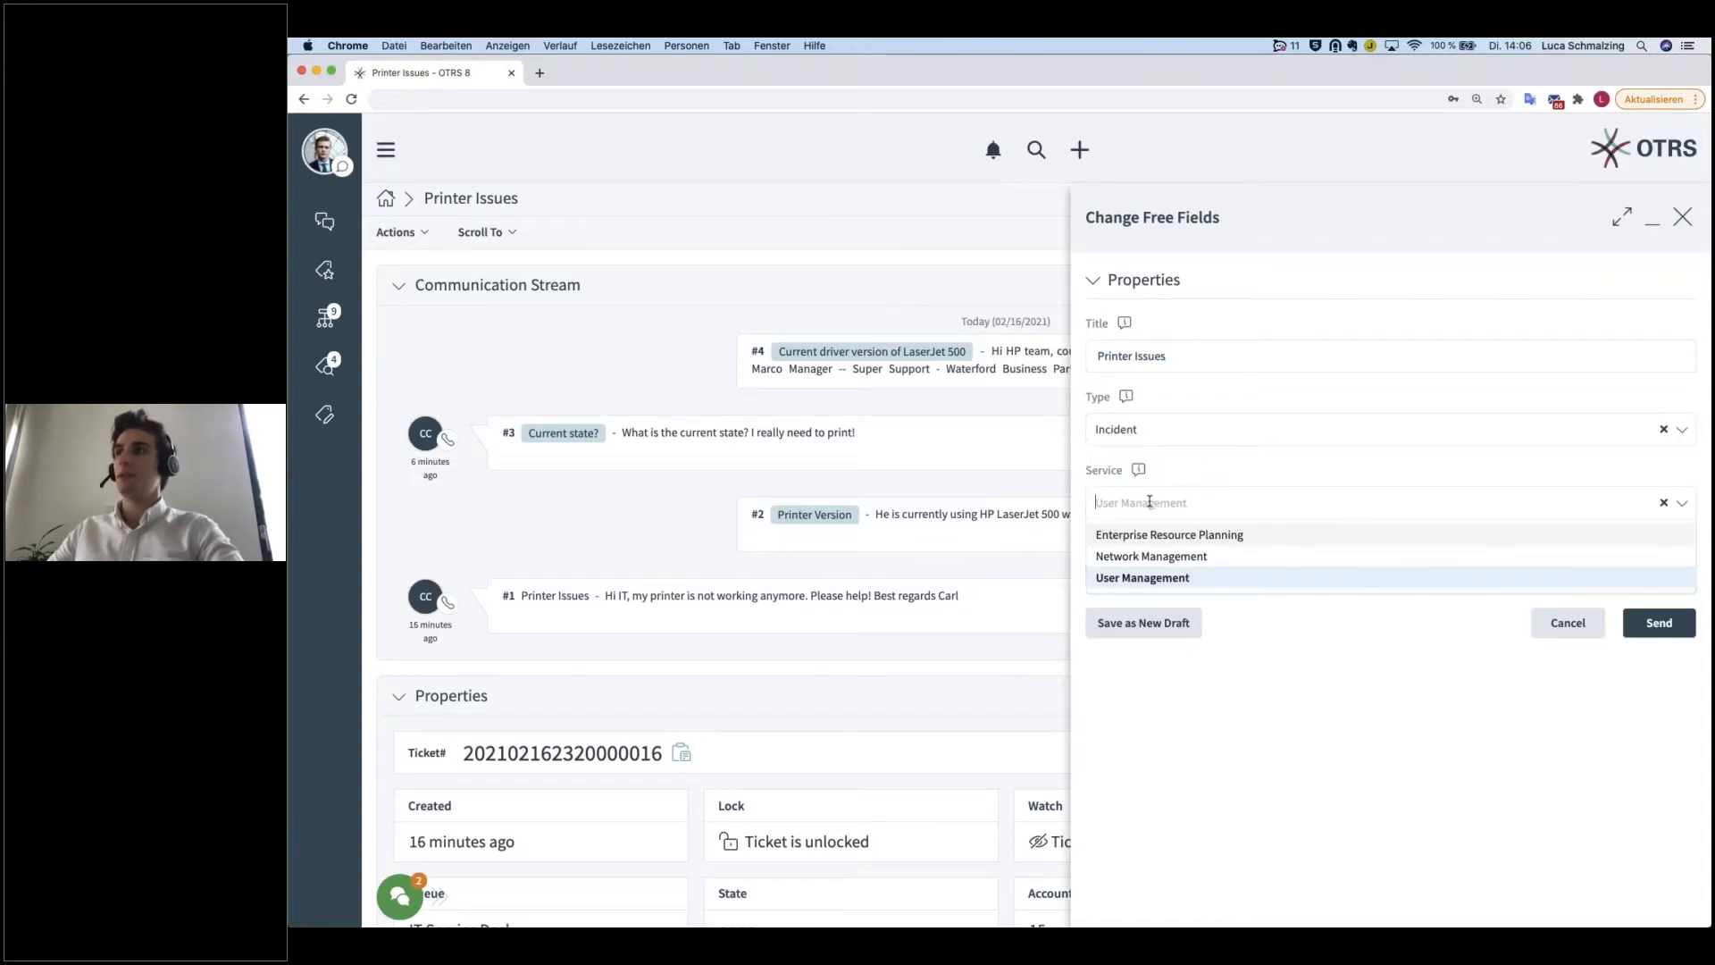
click(1181, 478)
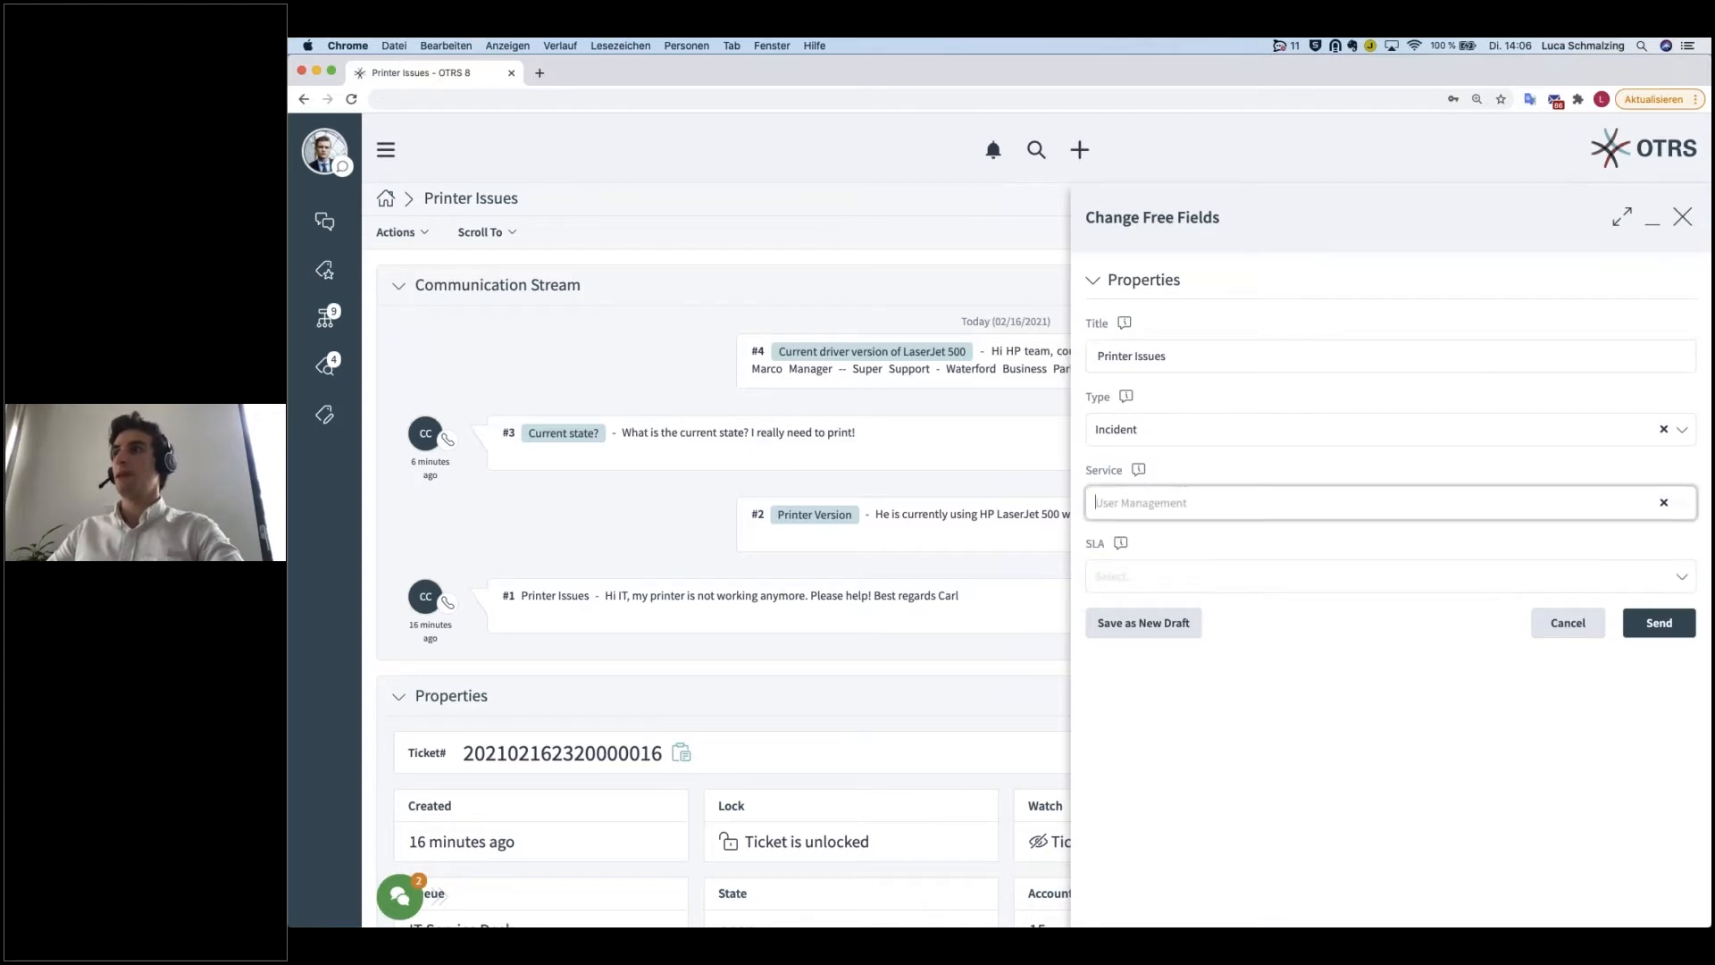
click(1148, 579)
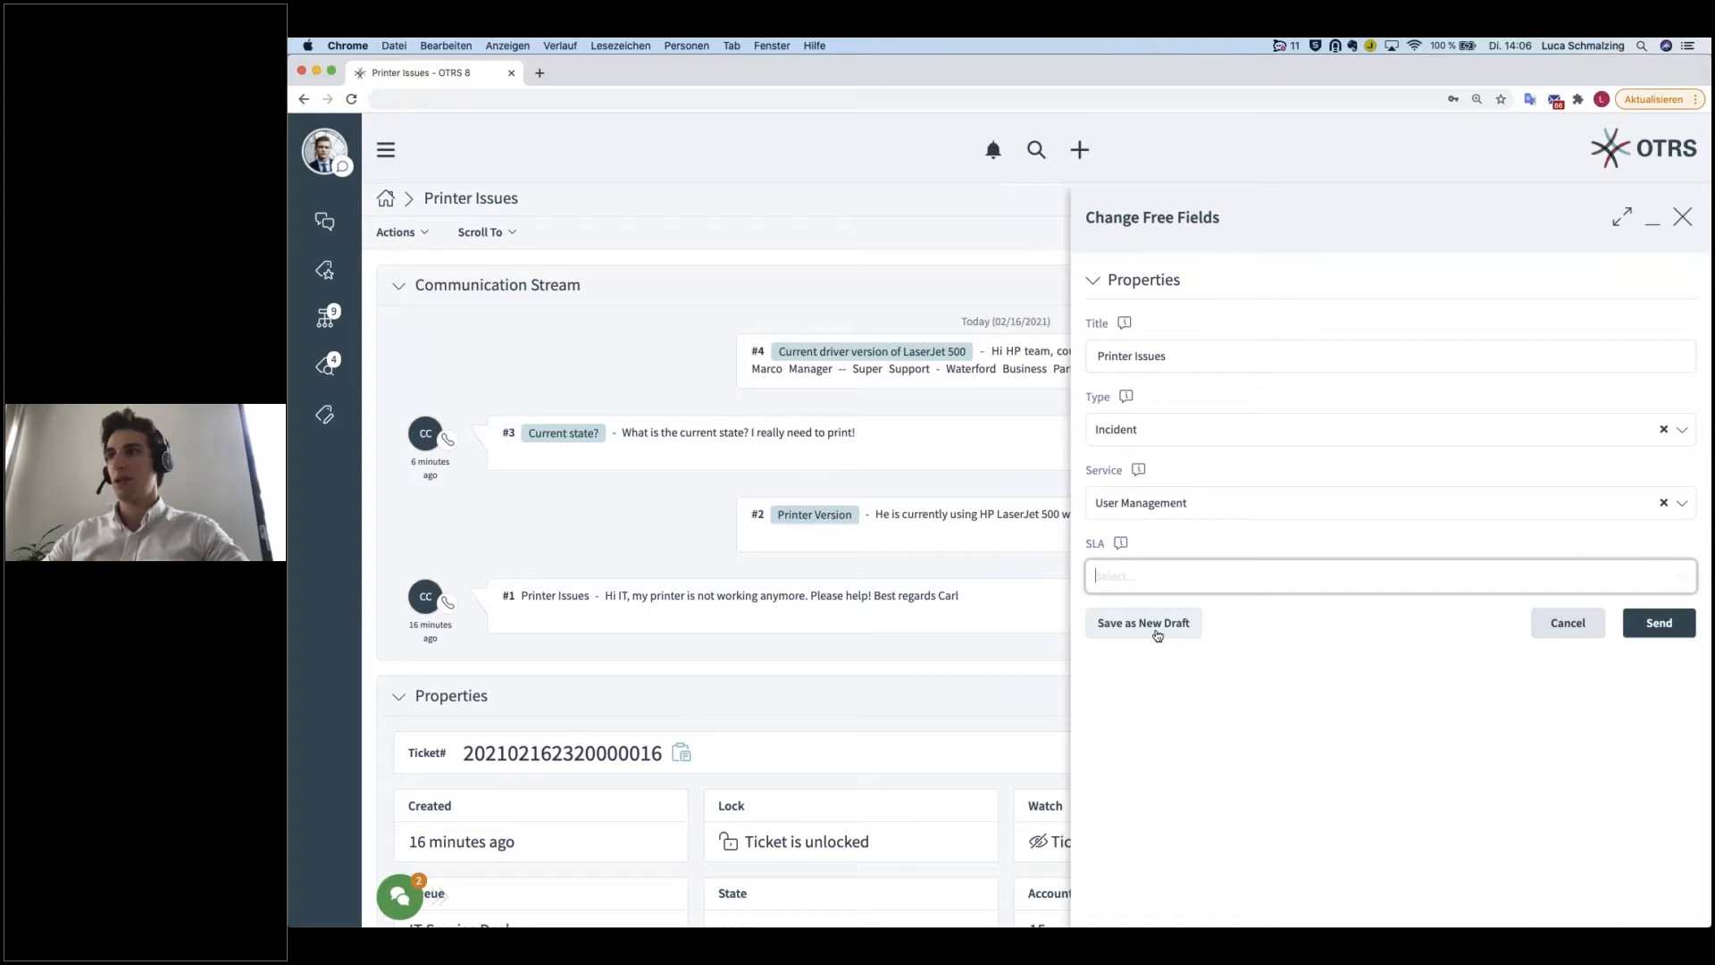
click(1570, 623)
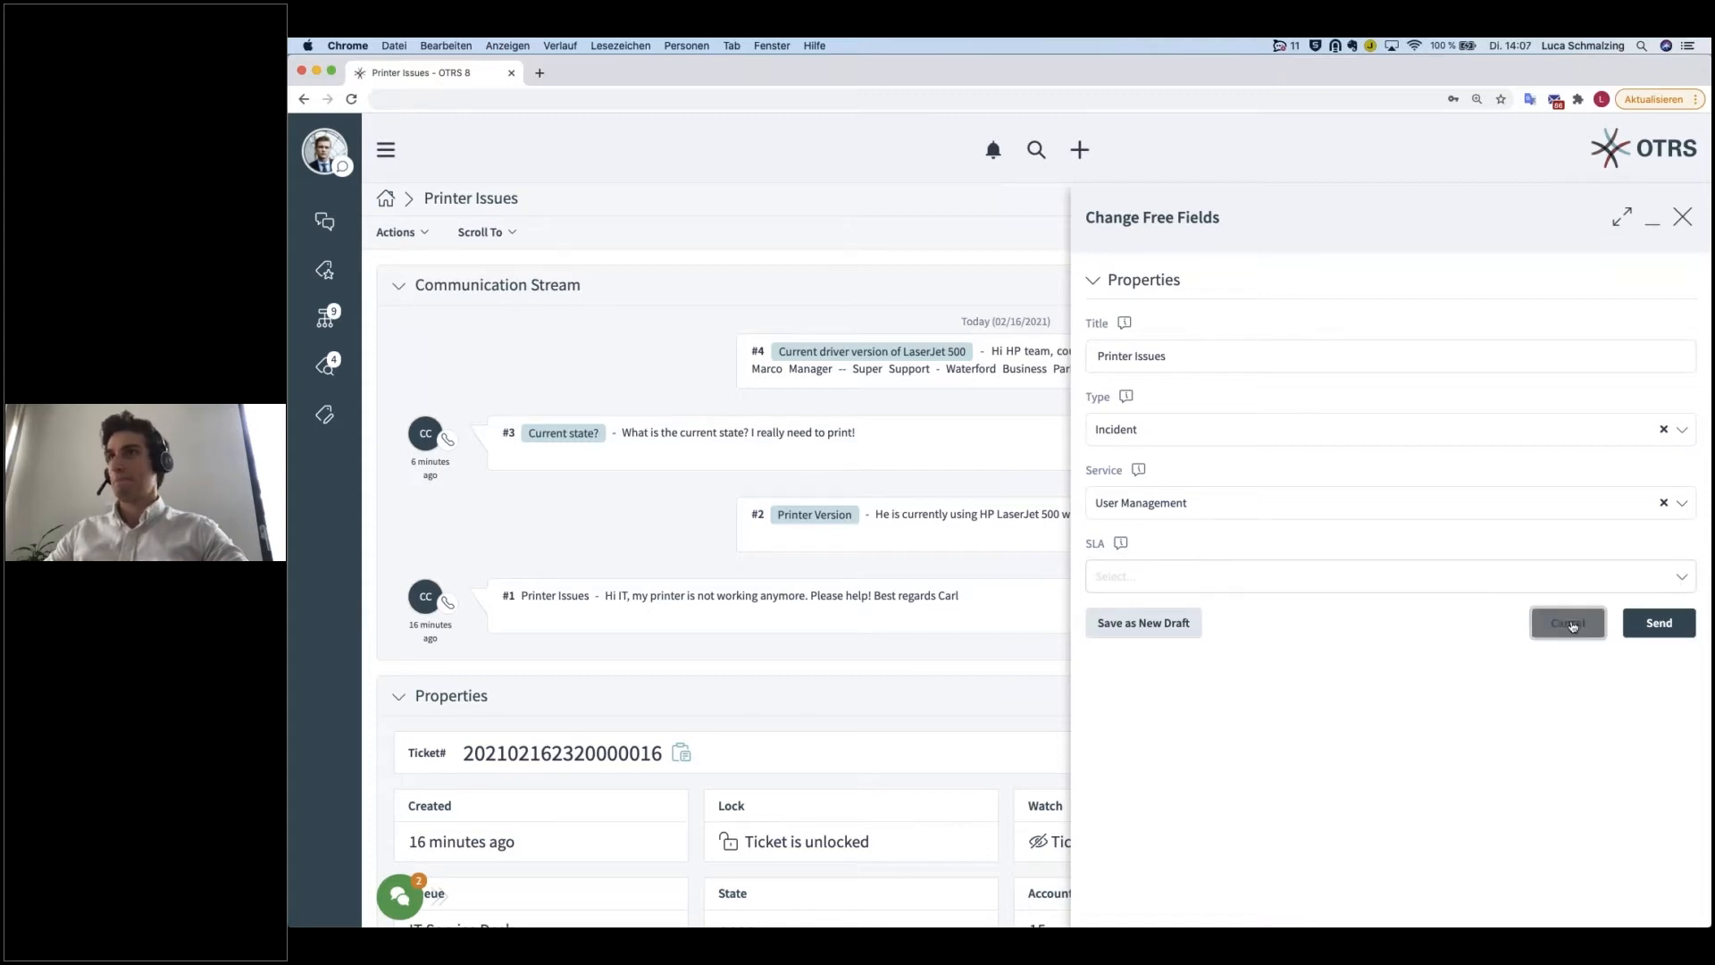
Step: Set the Printer Issues ticket to watched, reload the page and open the ticket from the I Am Watching list
click(426, 234)
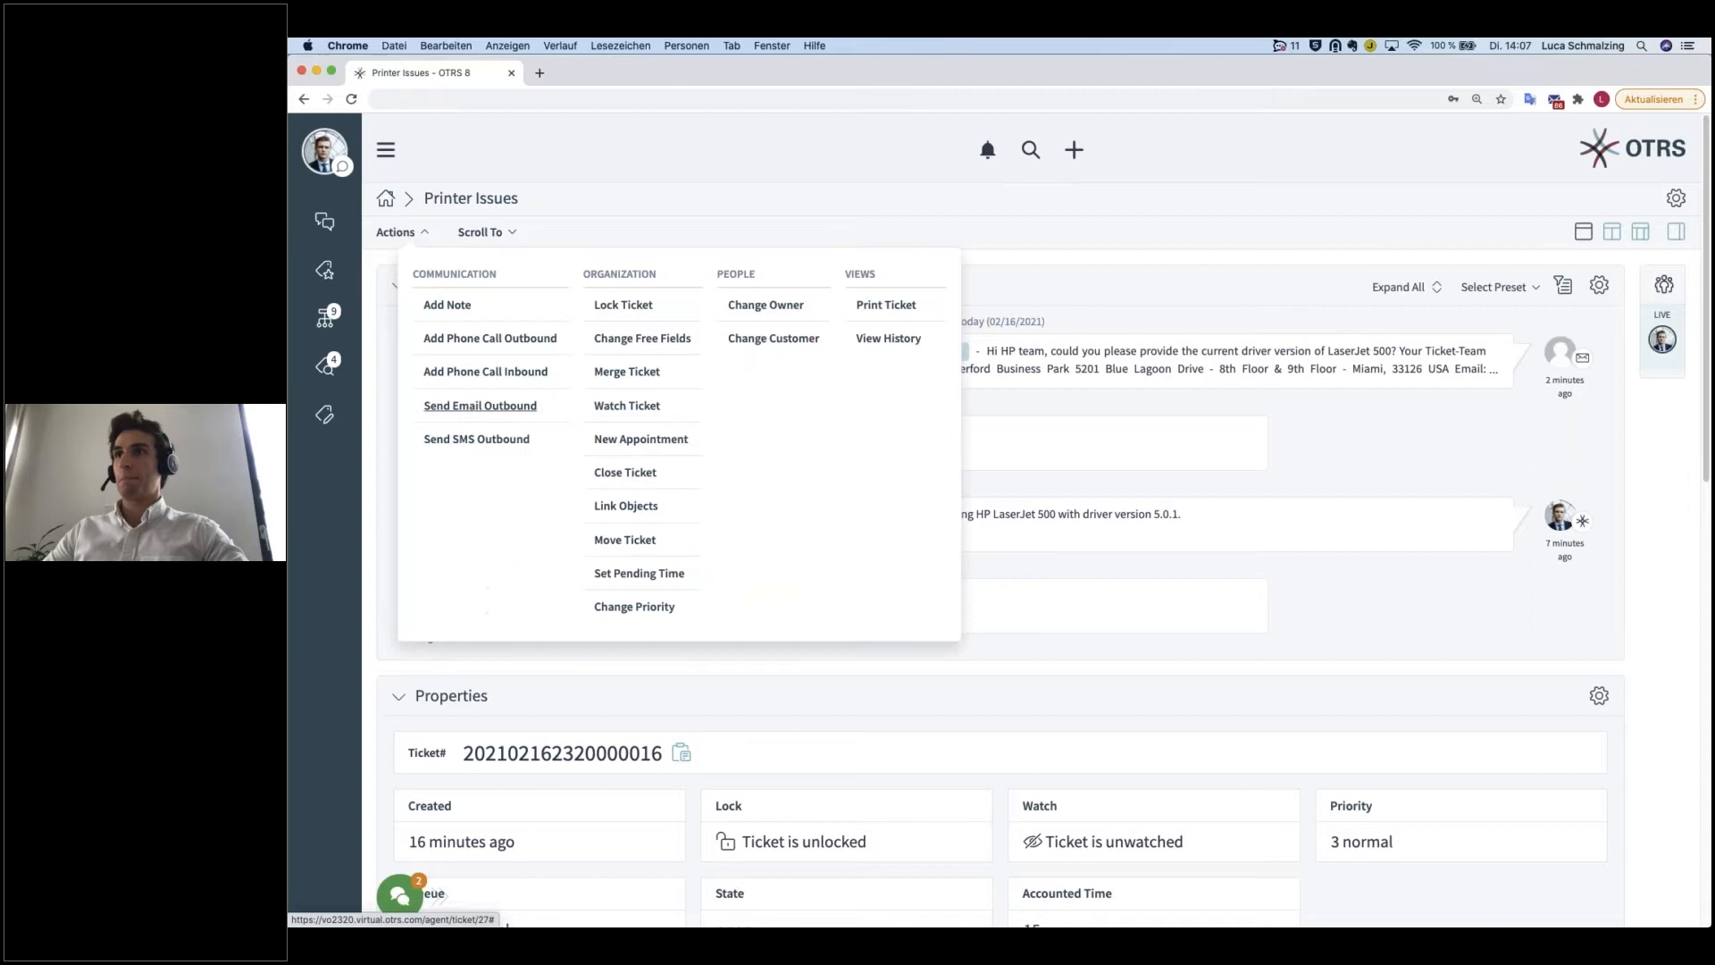
click(655, 408)
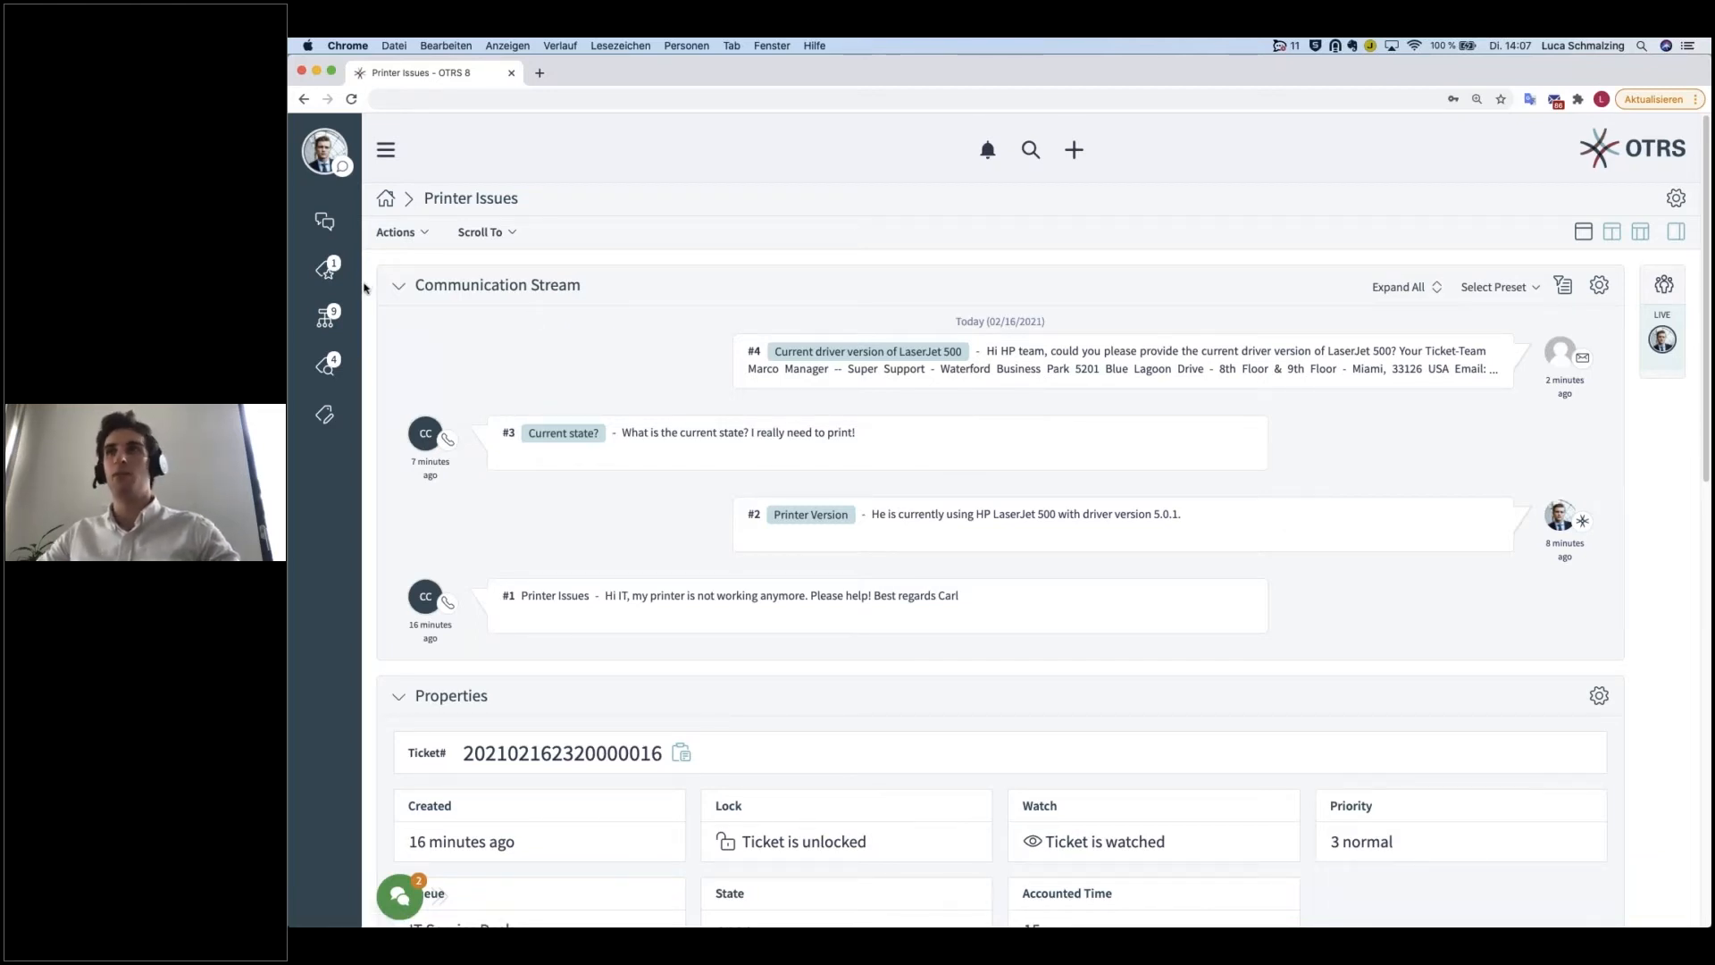
key(super+r)
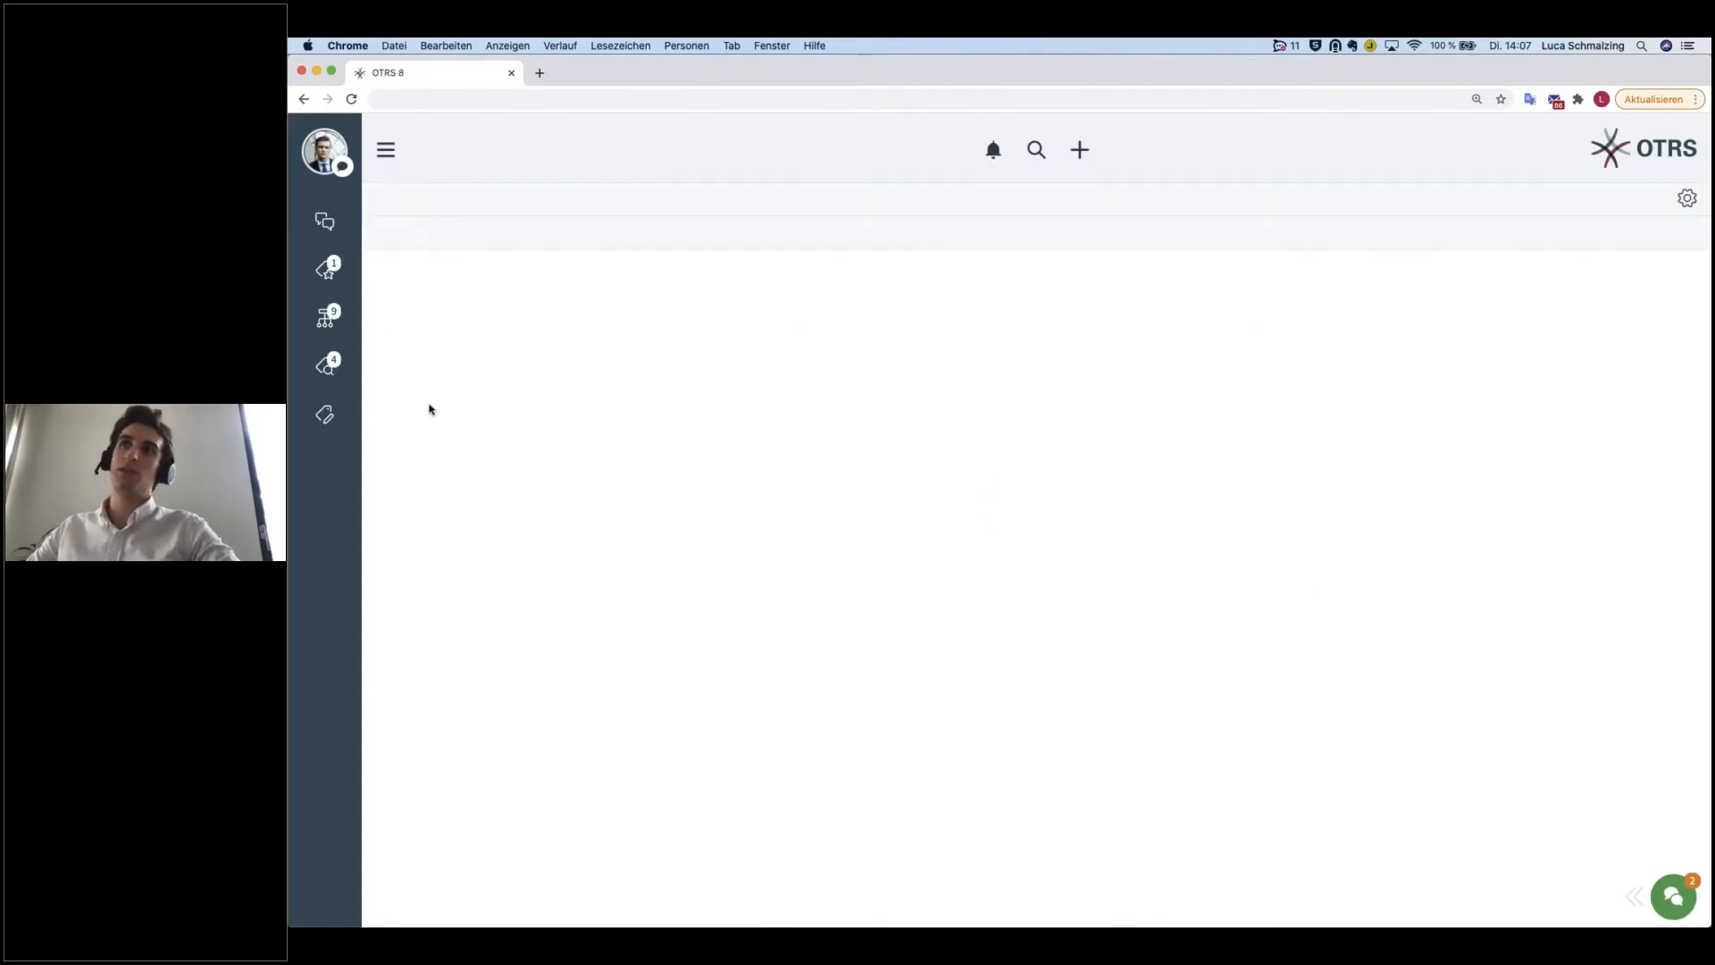
click(349, 278)
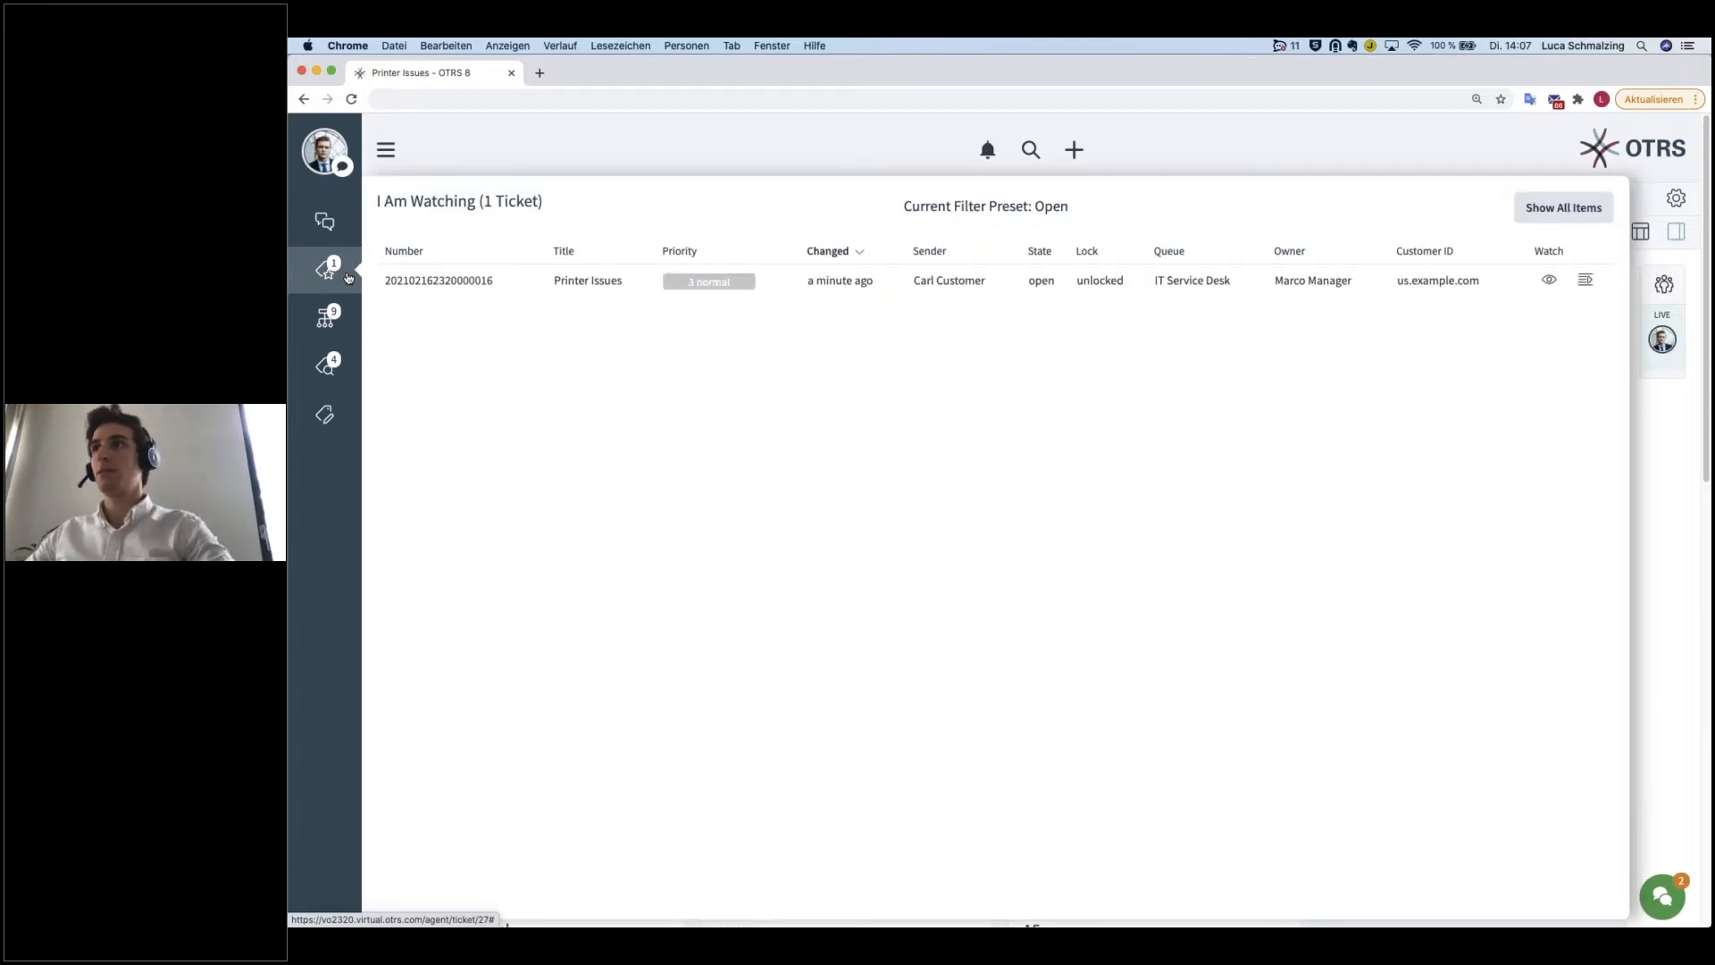
click(444, 282)
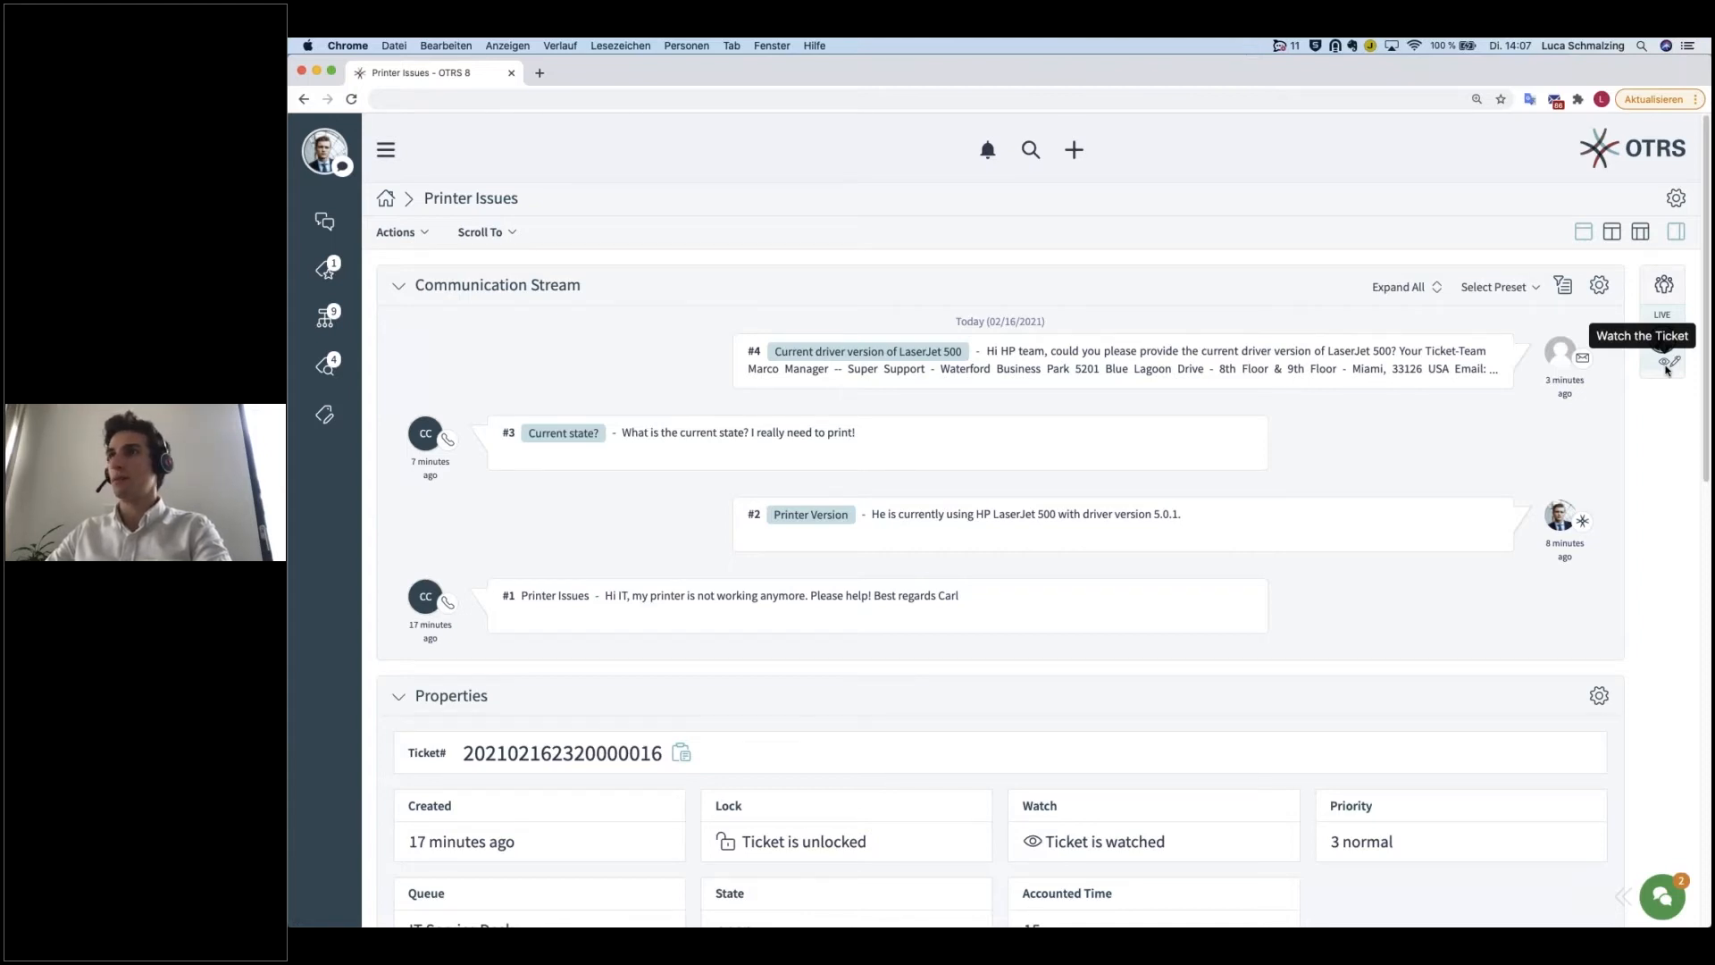
Step: Review the available closing states and the optional message section in the Close Ticket form, and discard the form
click(423, 234)
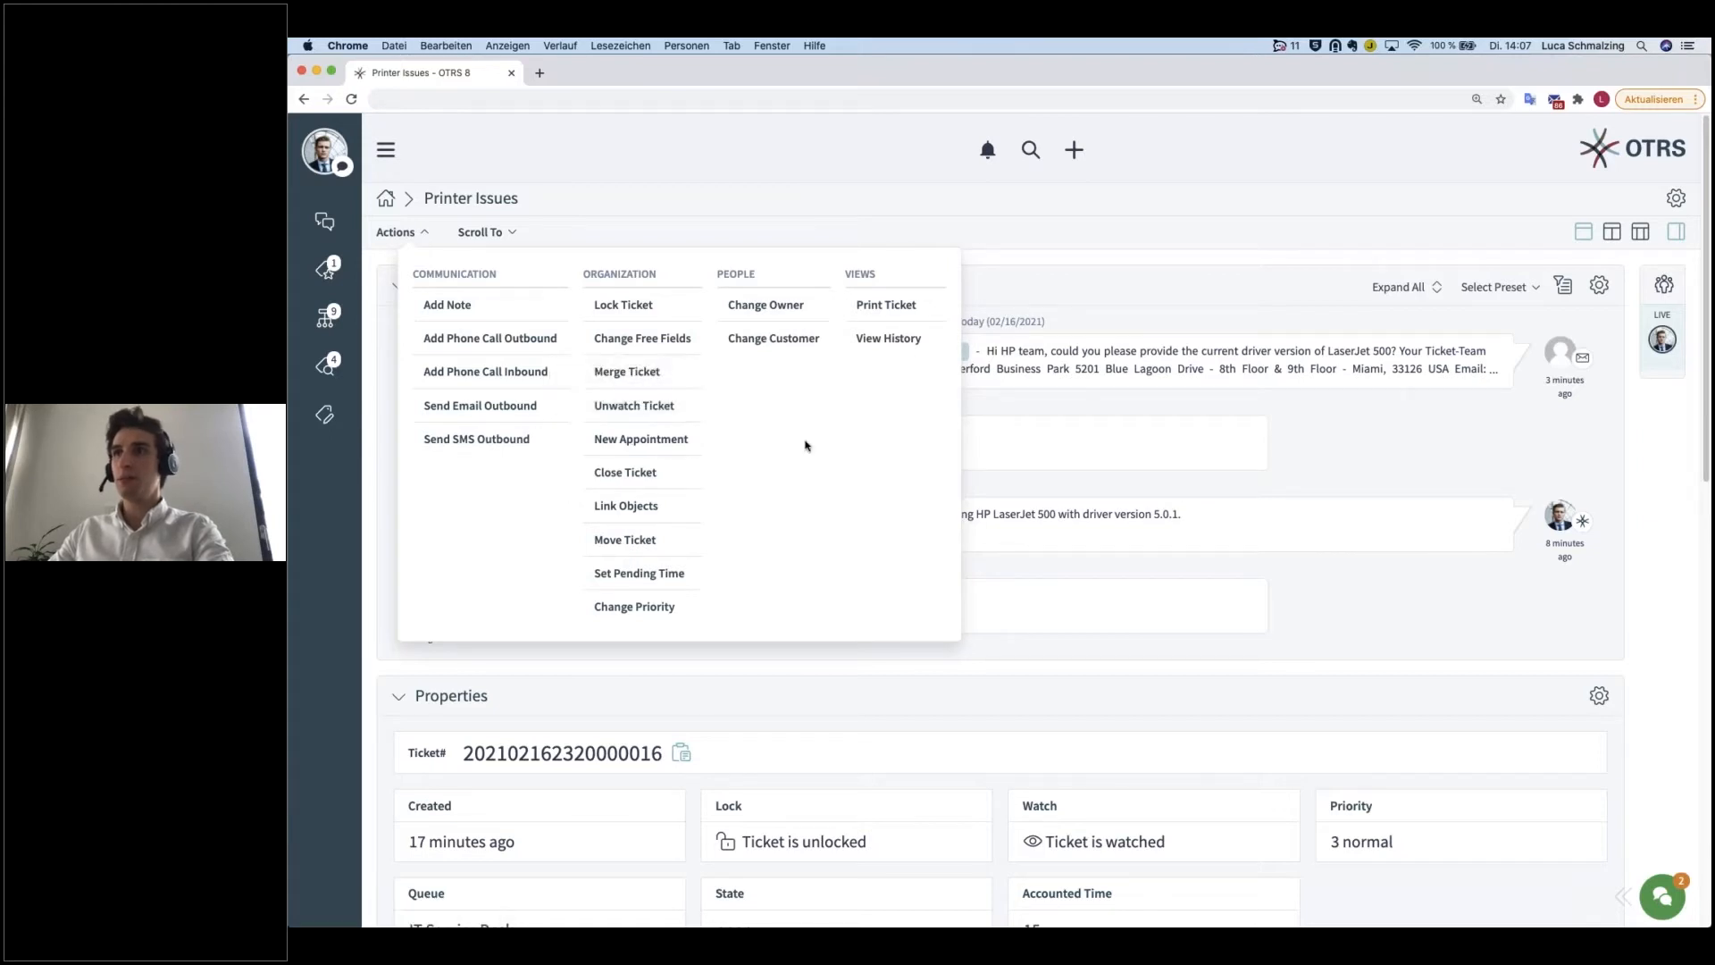
click(643, 474)
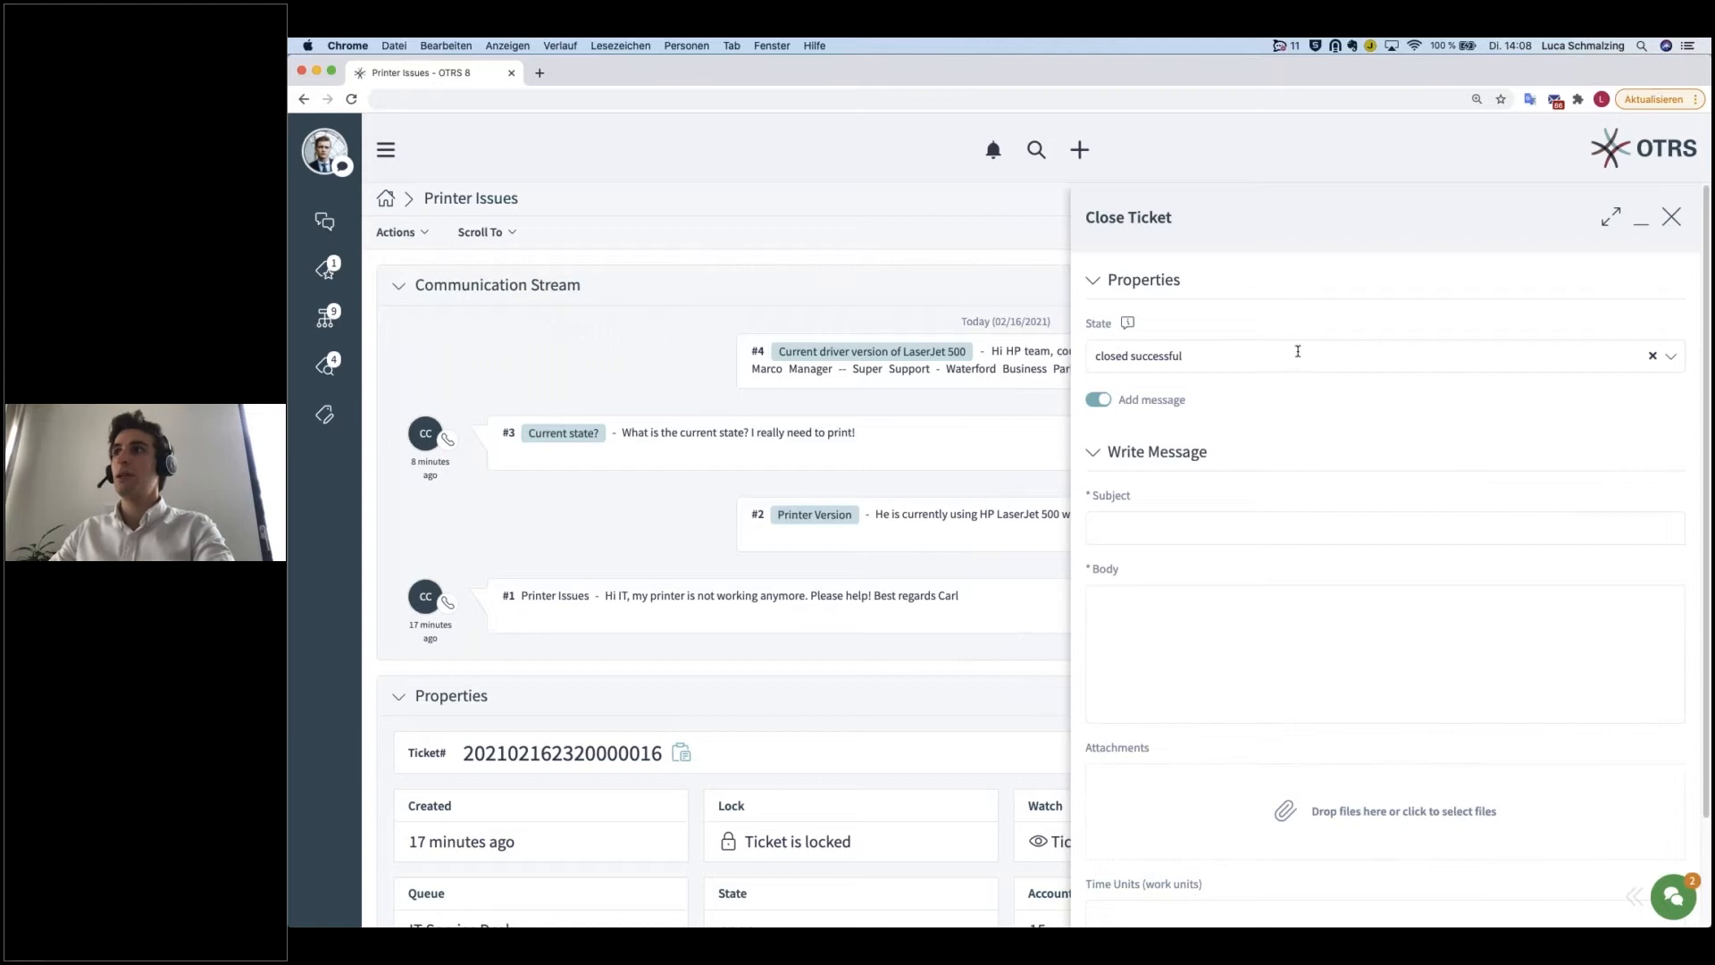
click(1299, 355)
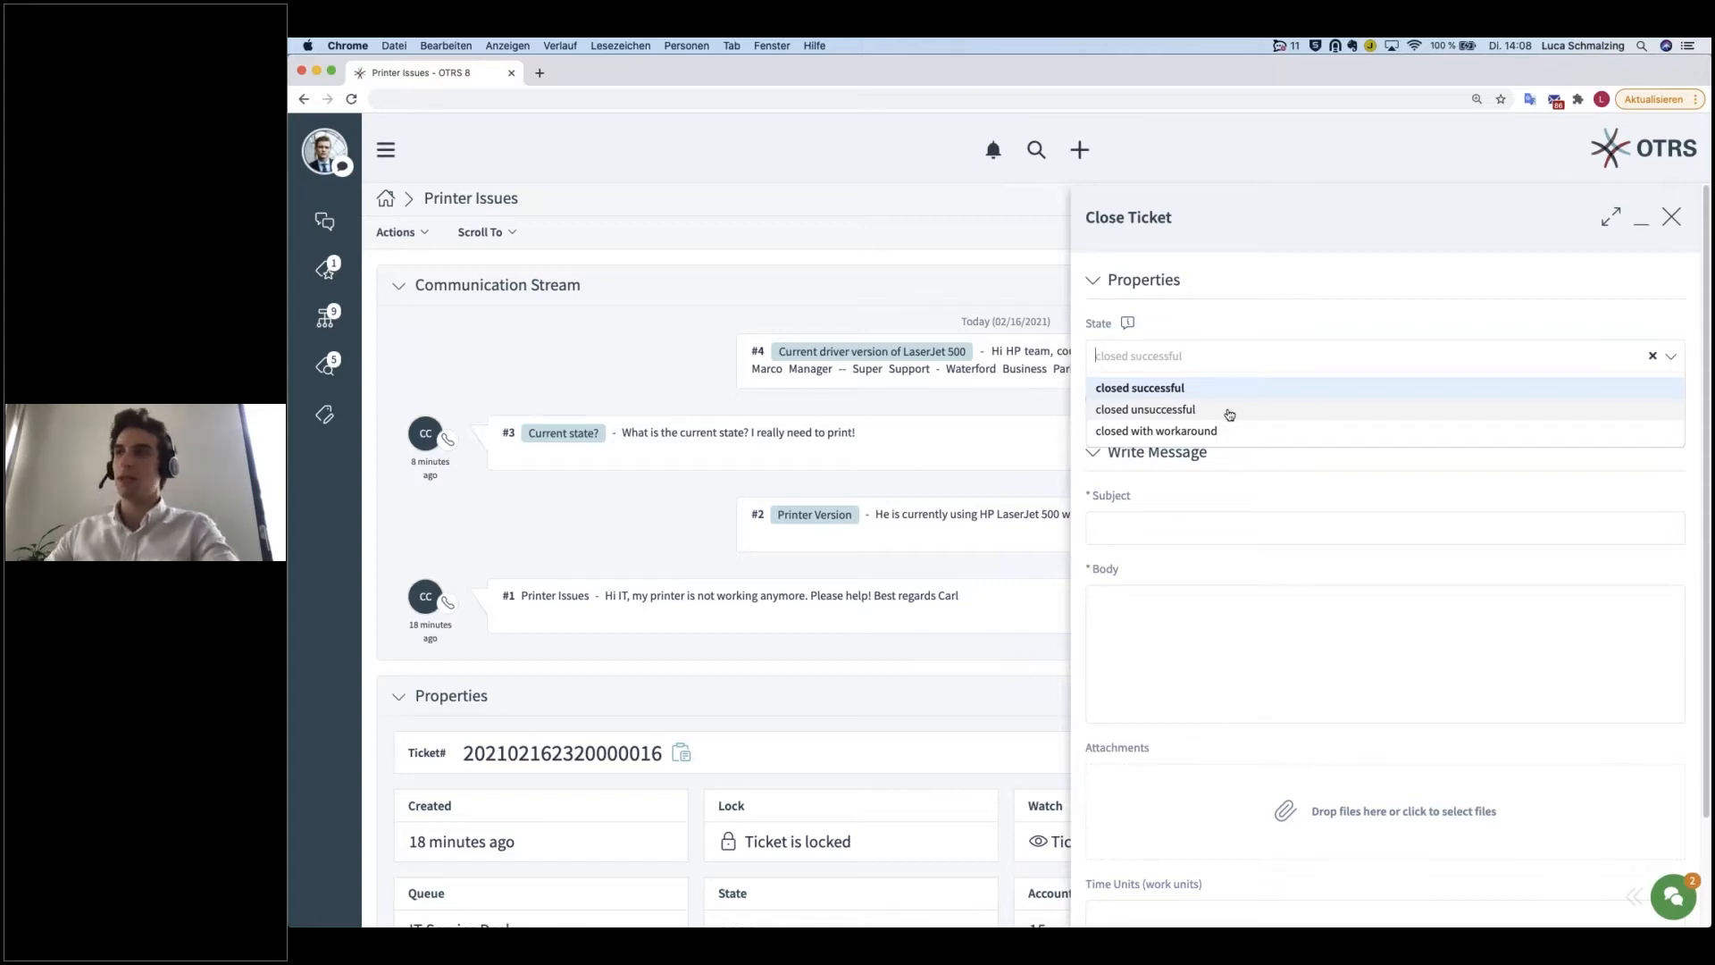
click(1145, 520)
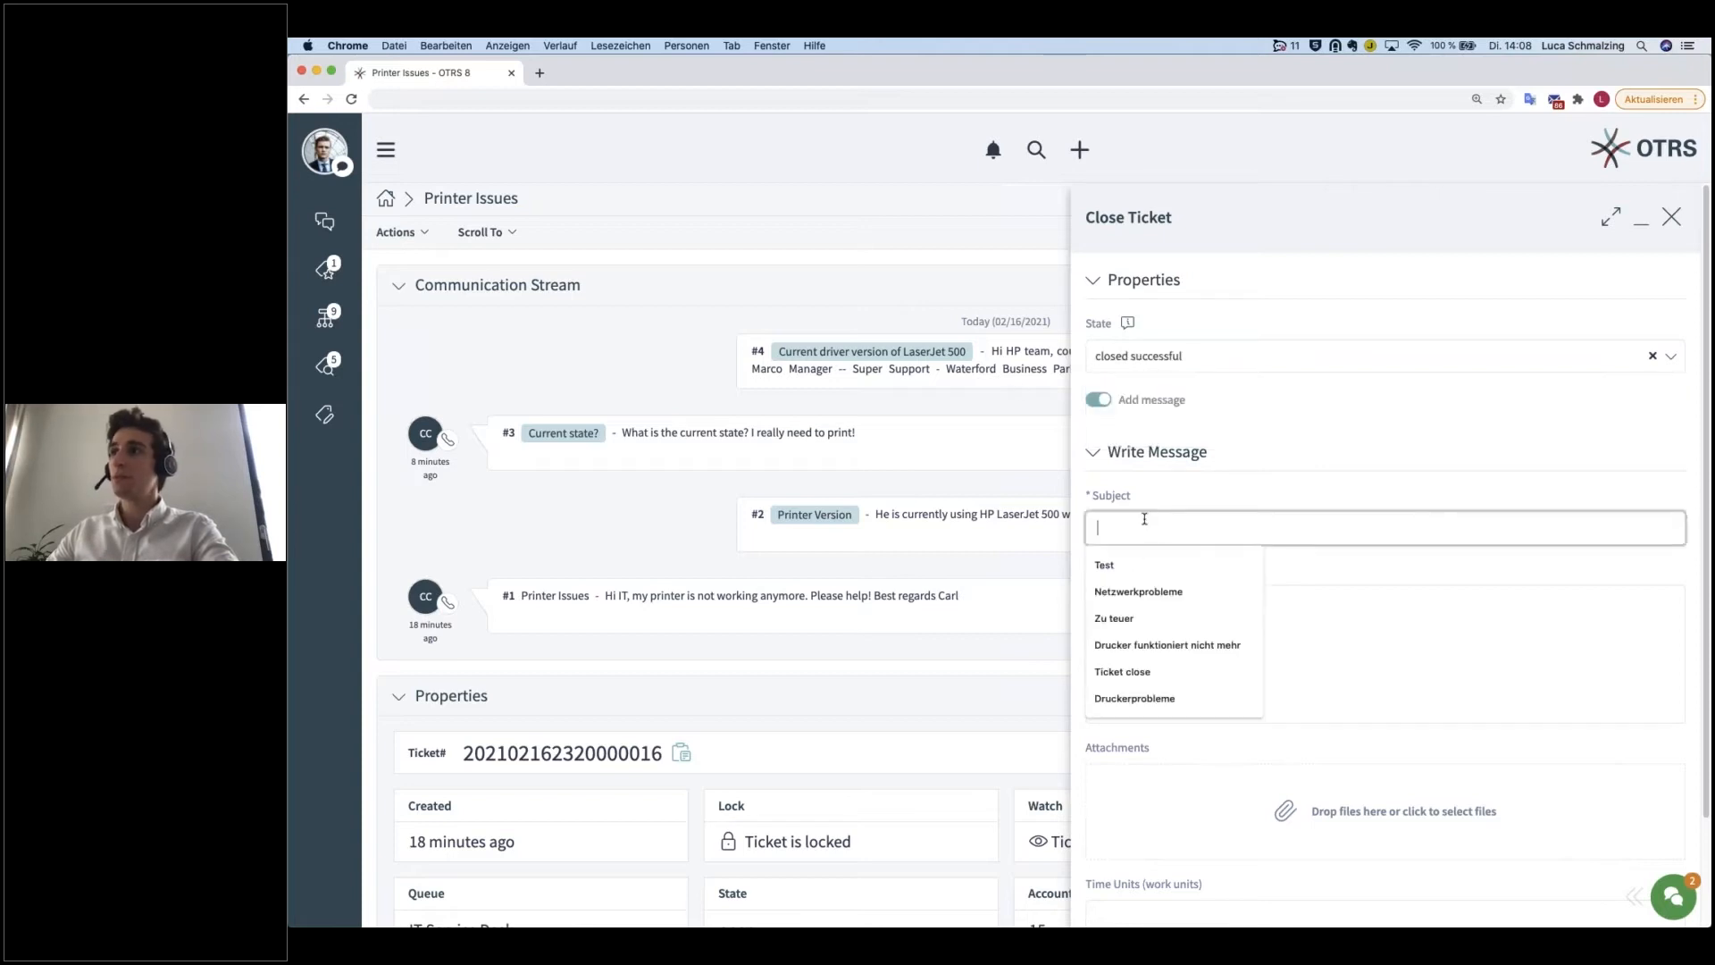
click(1098, 400)
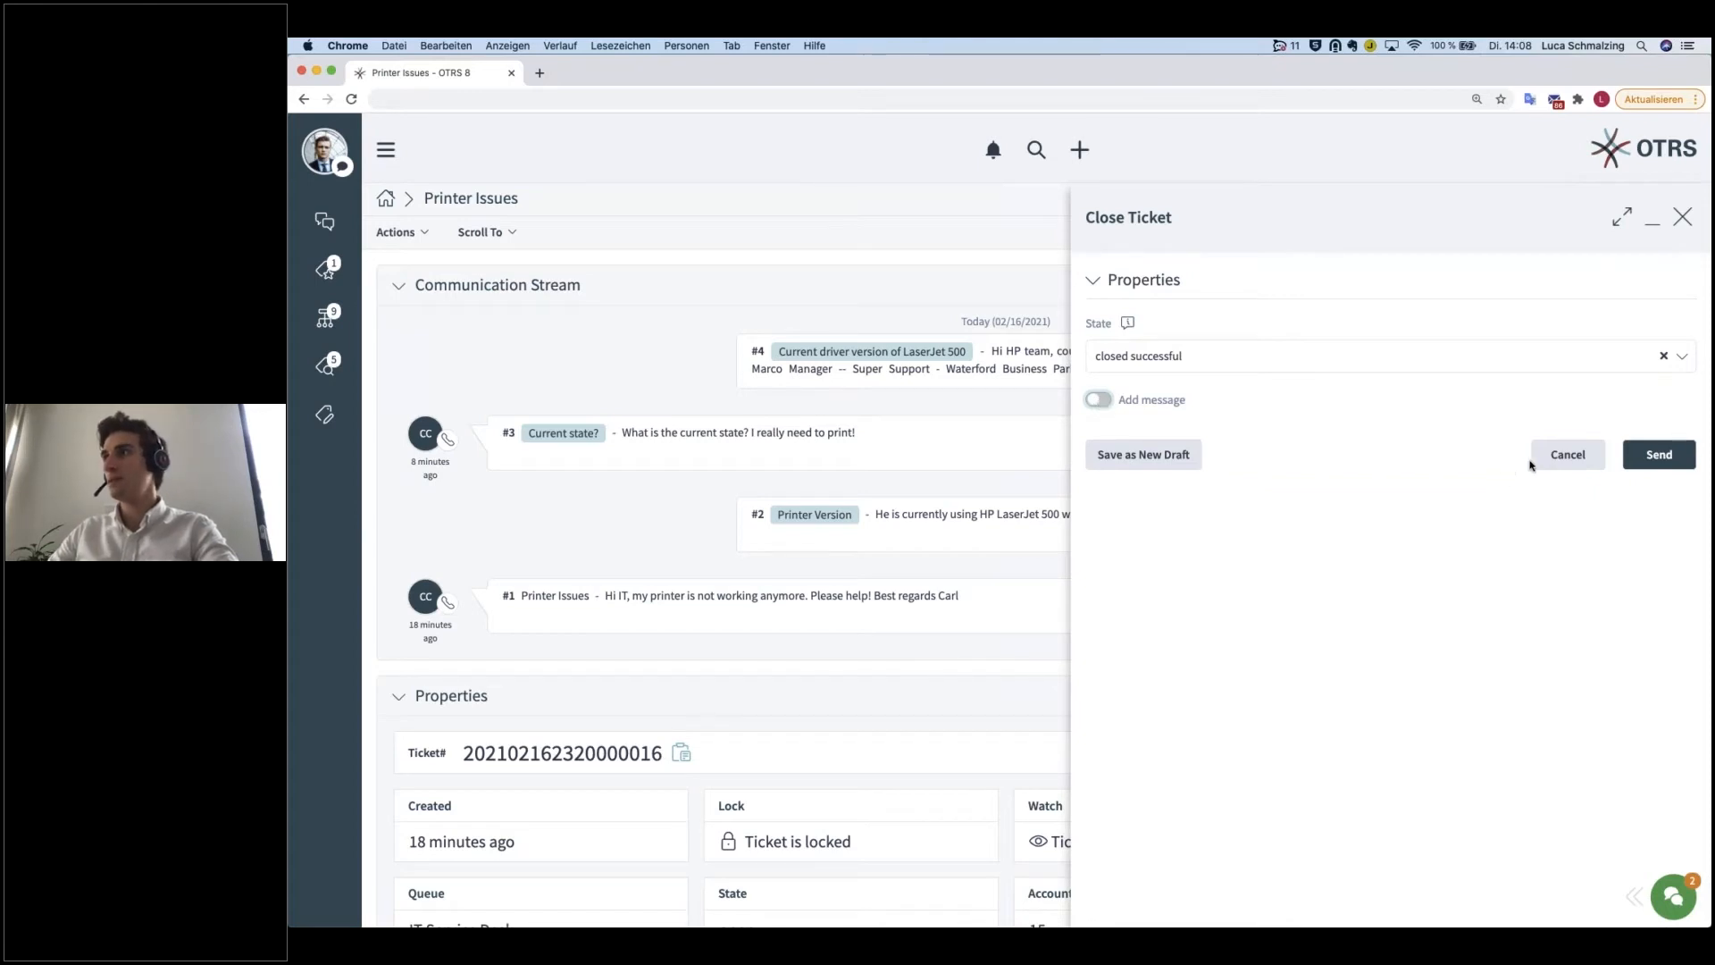
click(1559, 455)
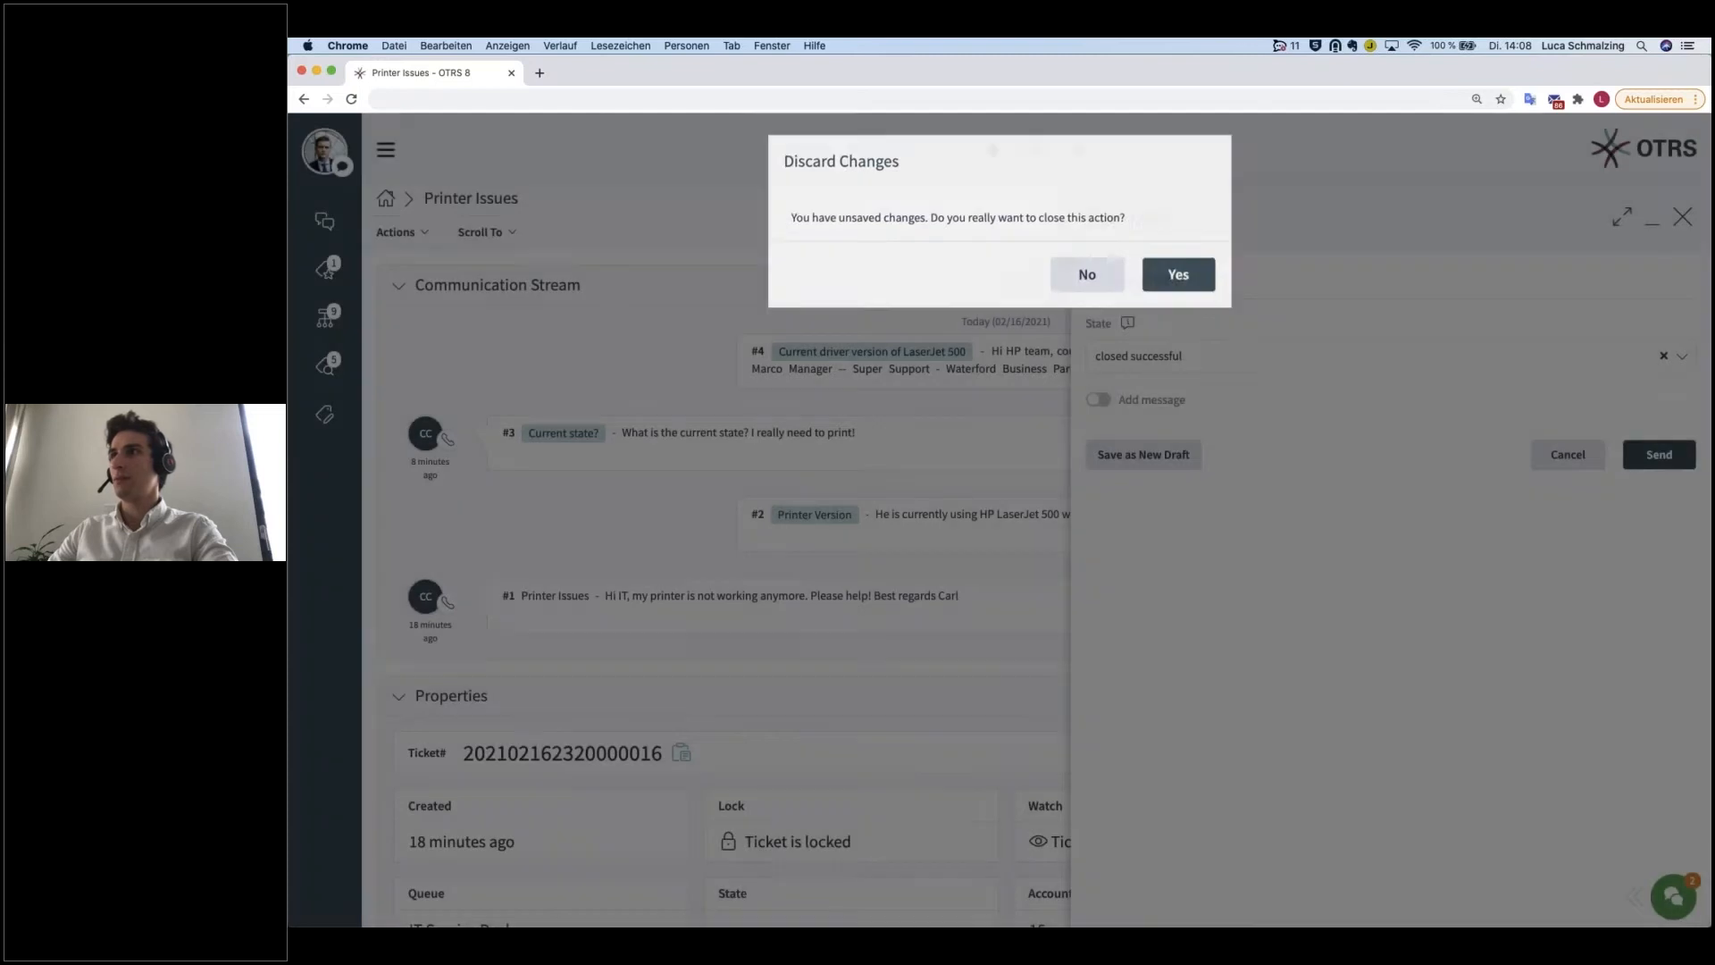
click(1178, 274)
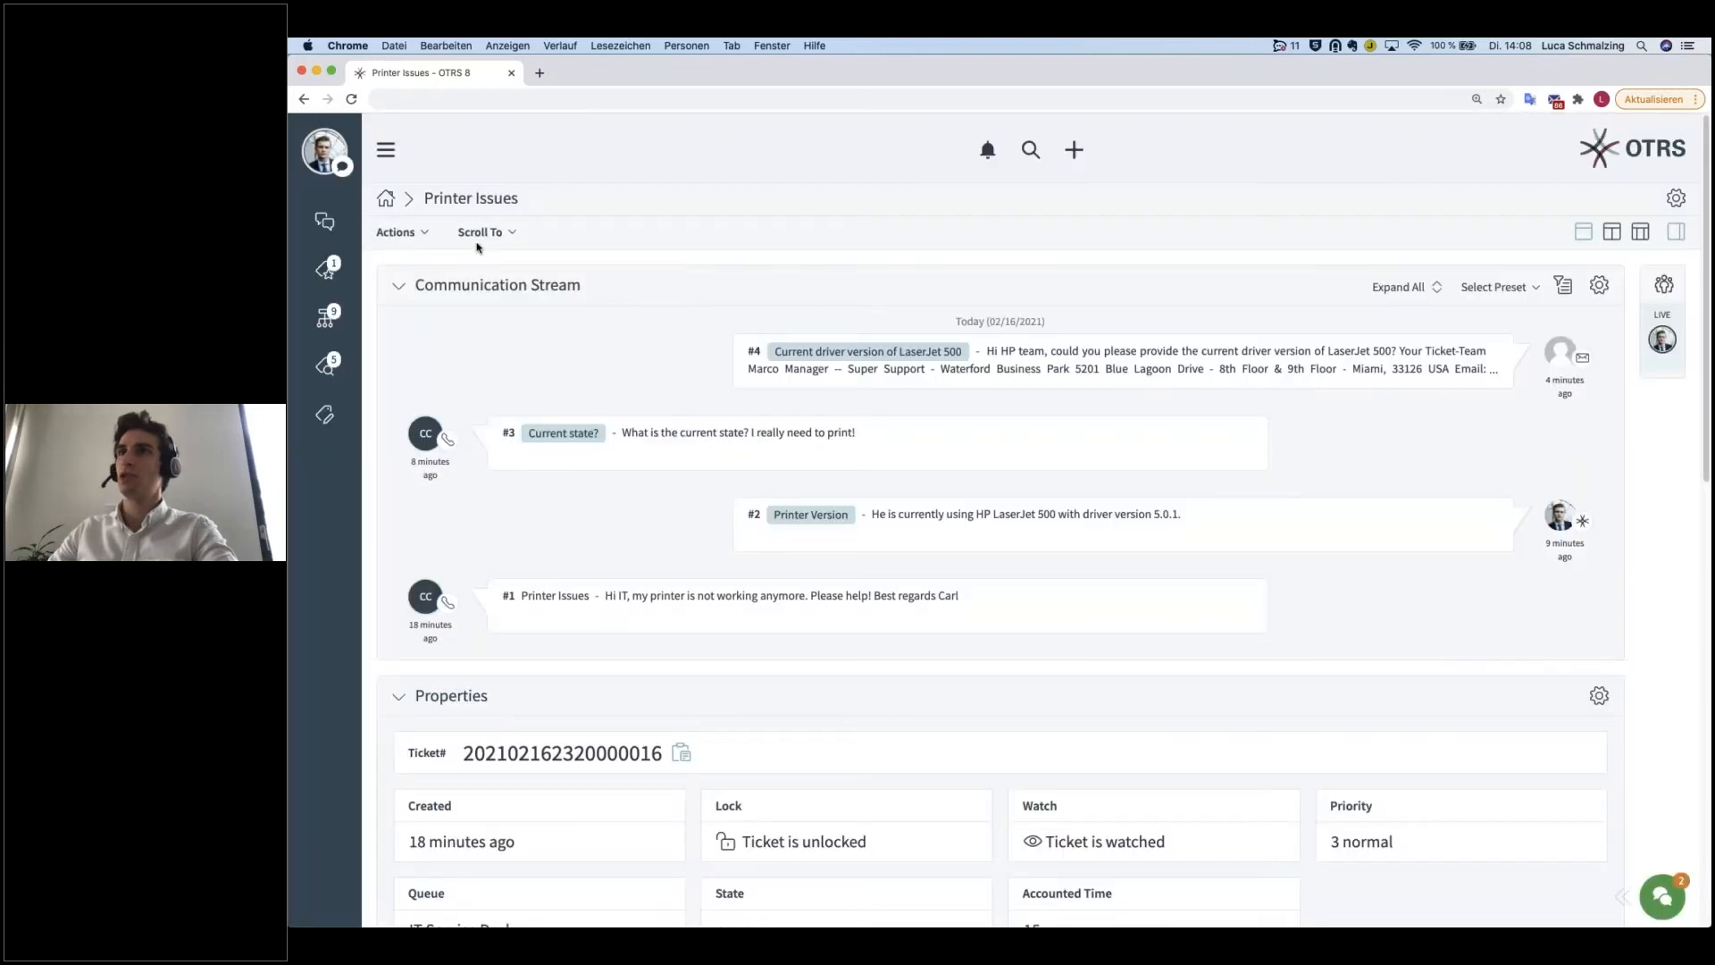
Step: Review which object types can be linked with the ticket in the Add Links form and cancel it
click(425, 234)
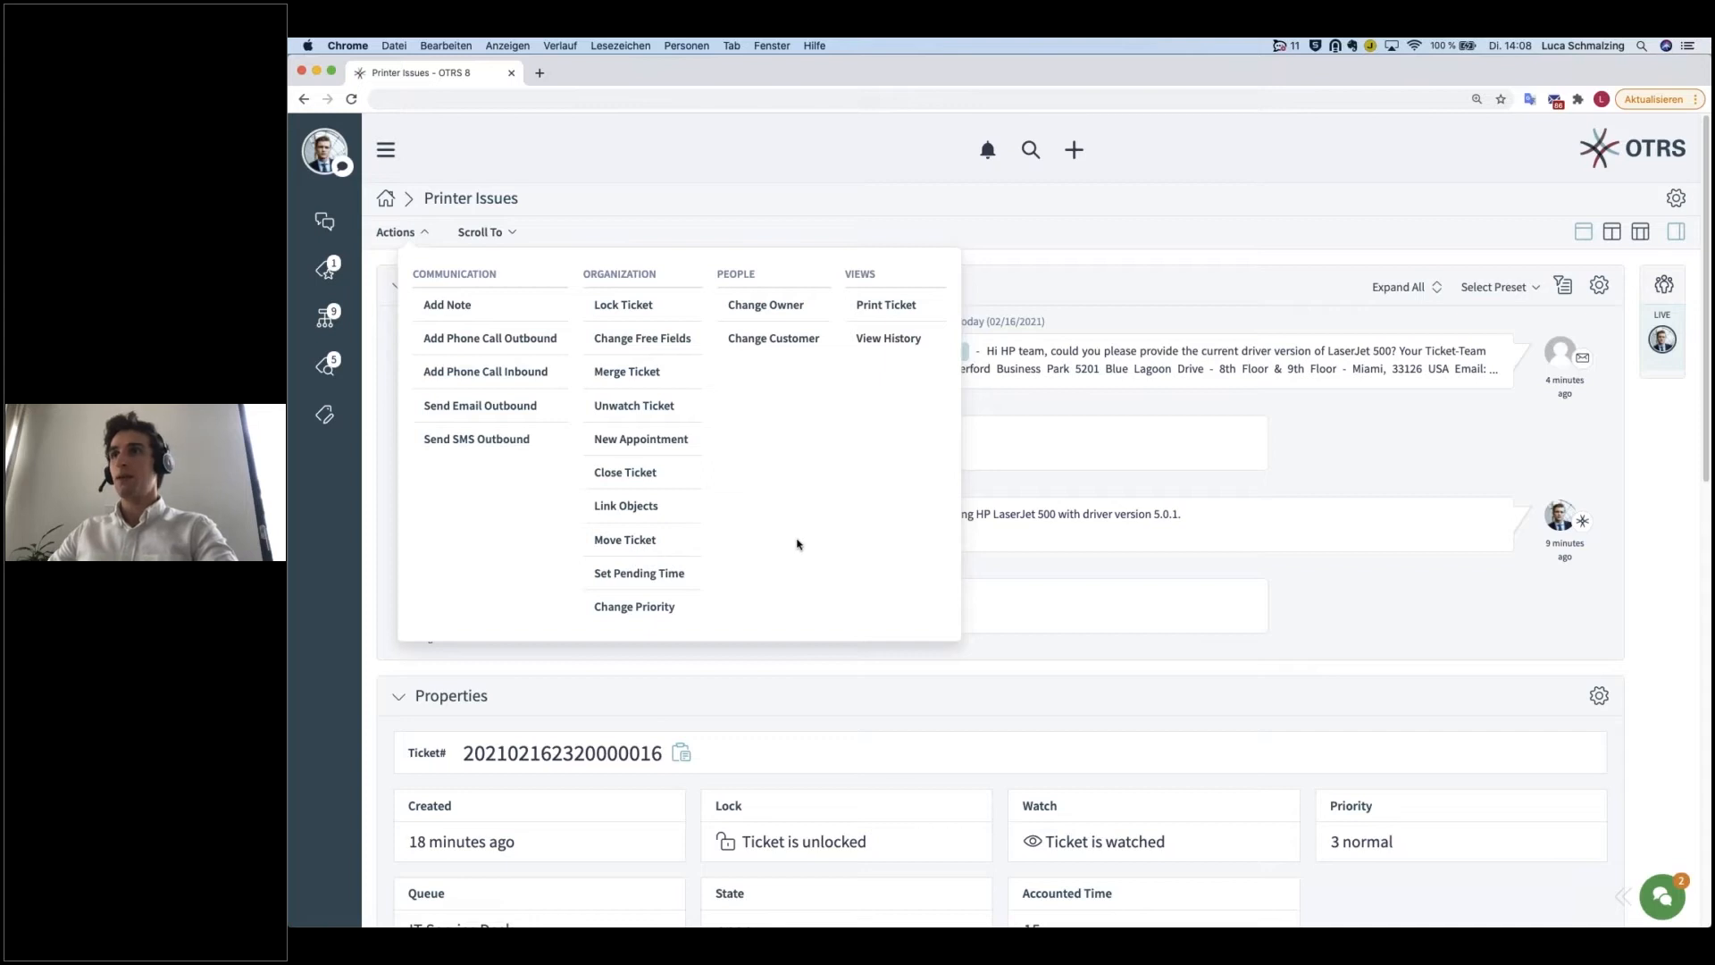
click(627, 506)
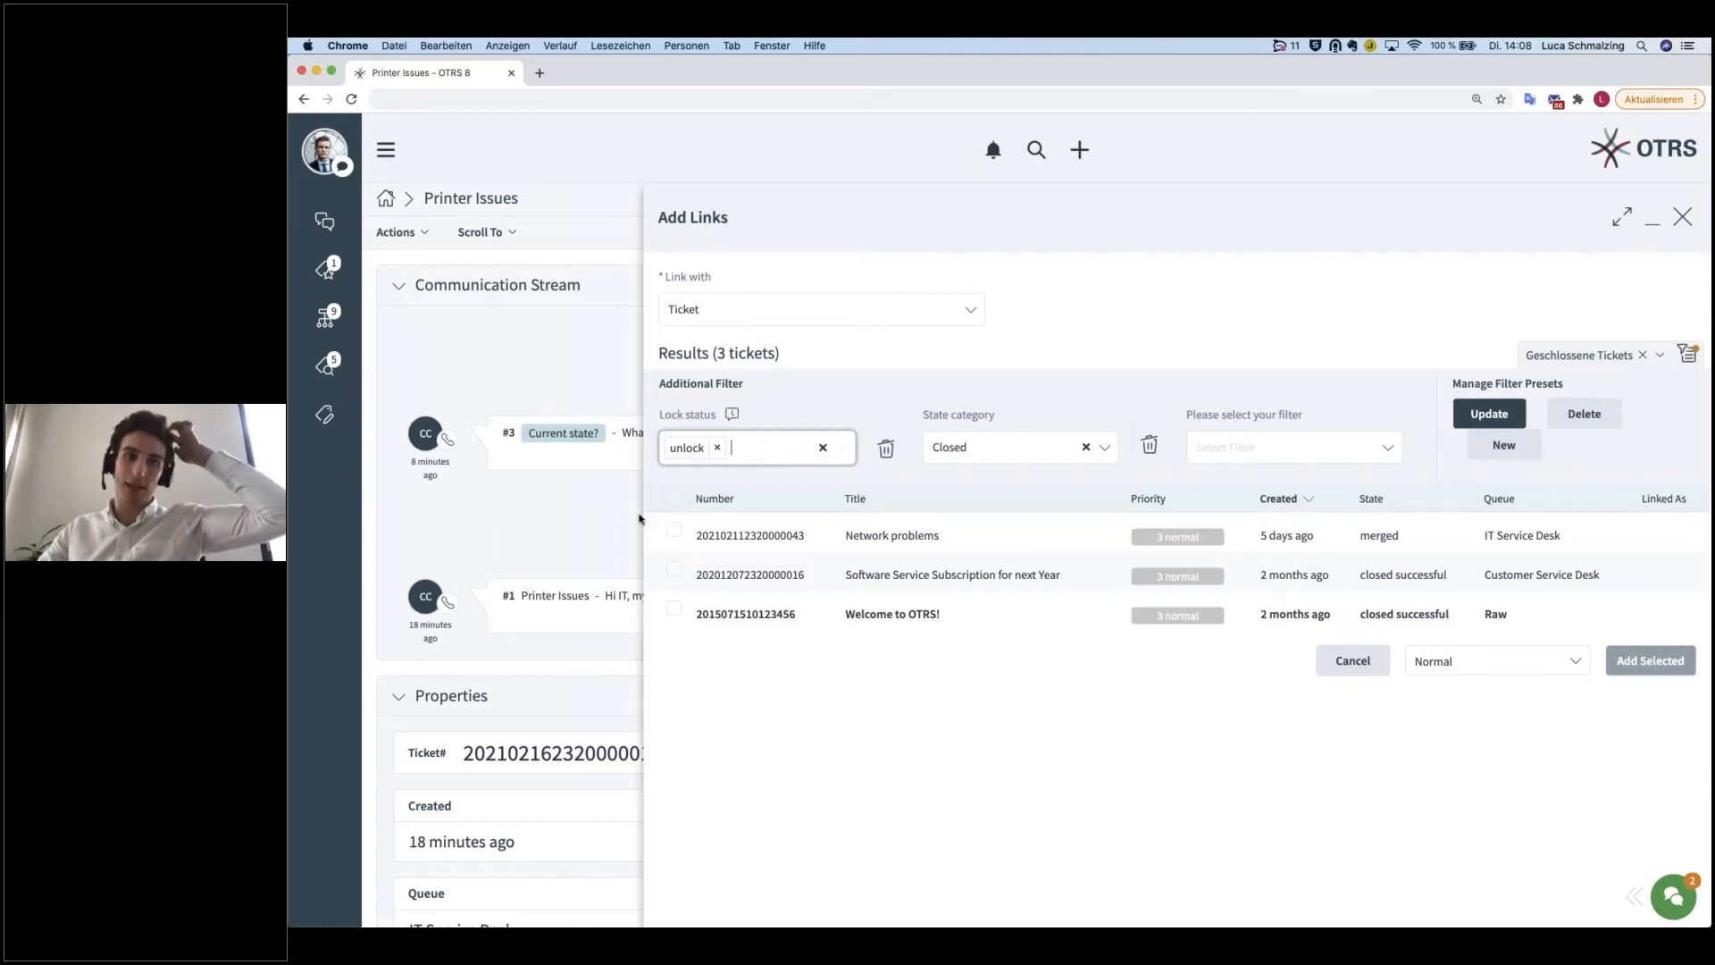
click(786, 306)
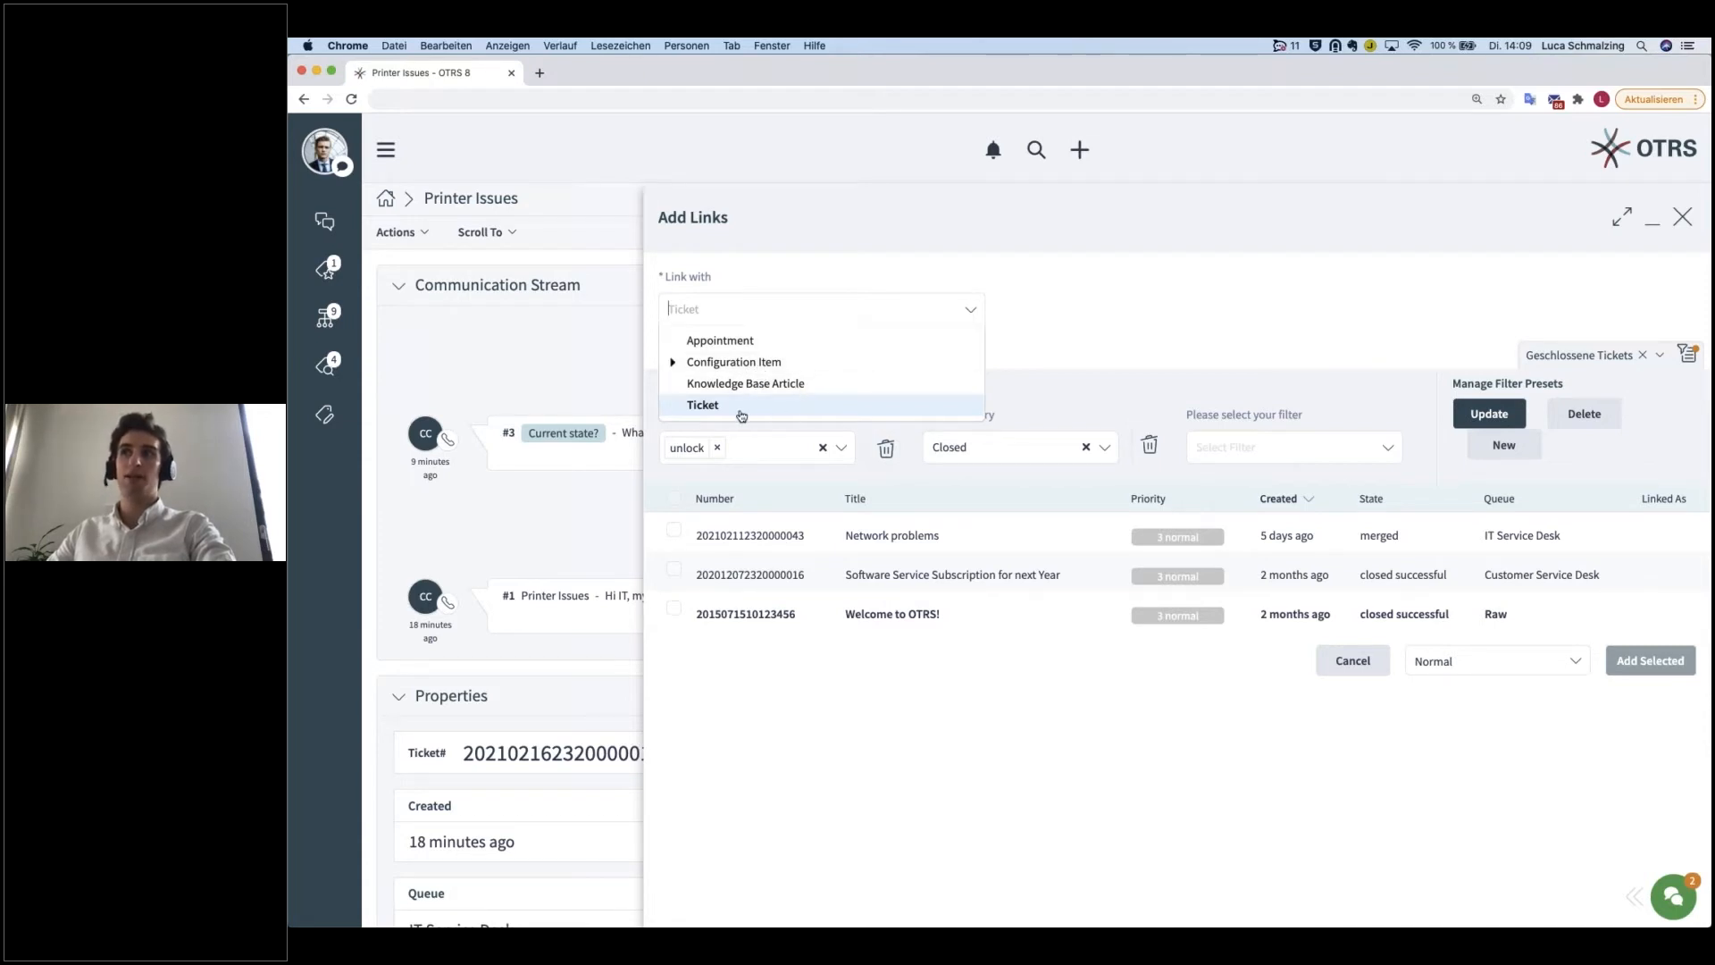
click(1102, 330)
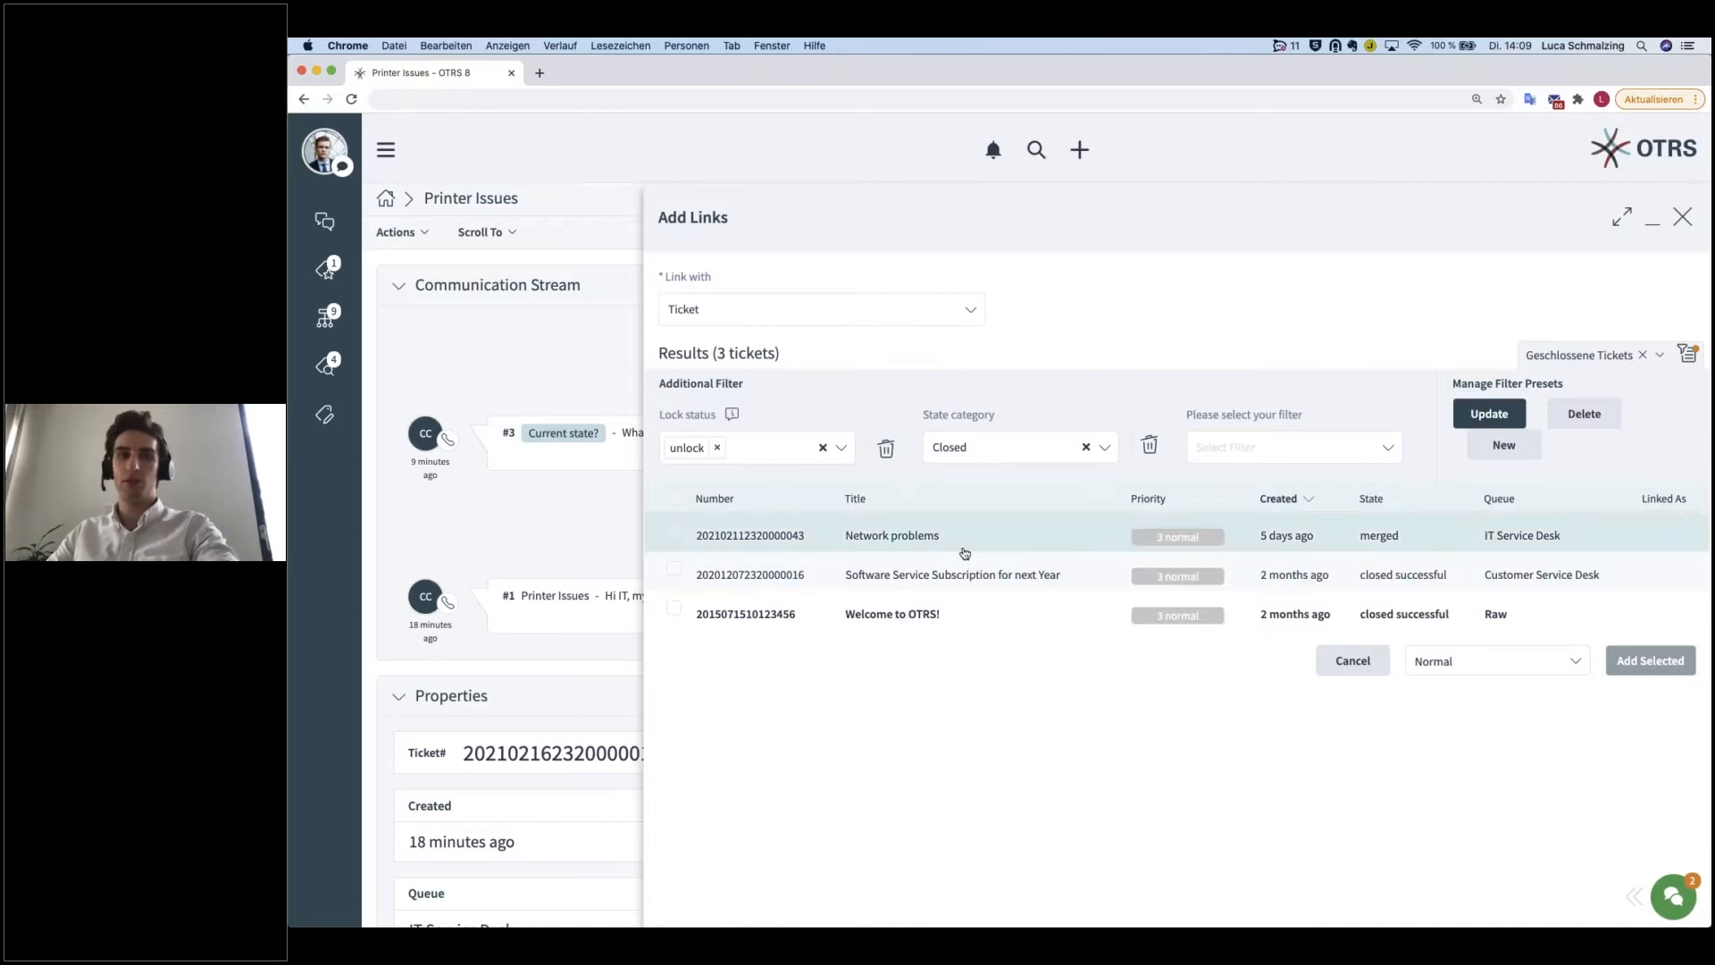
click(1353, 662)
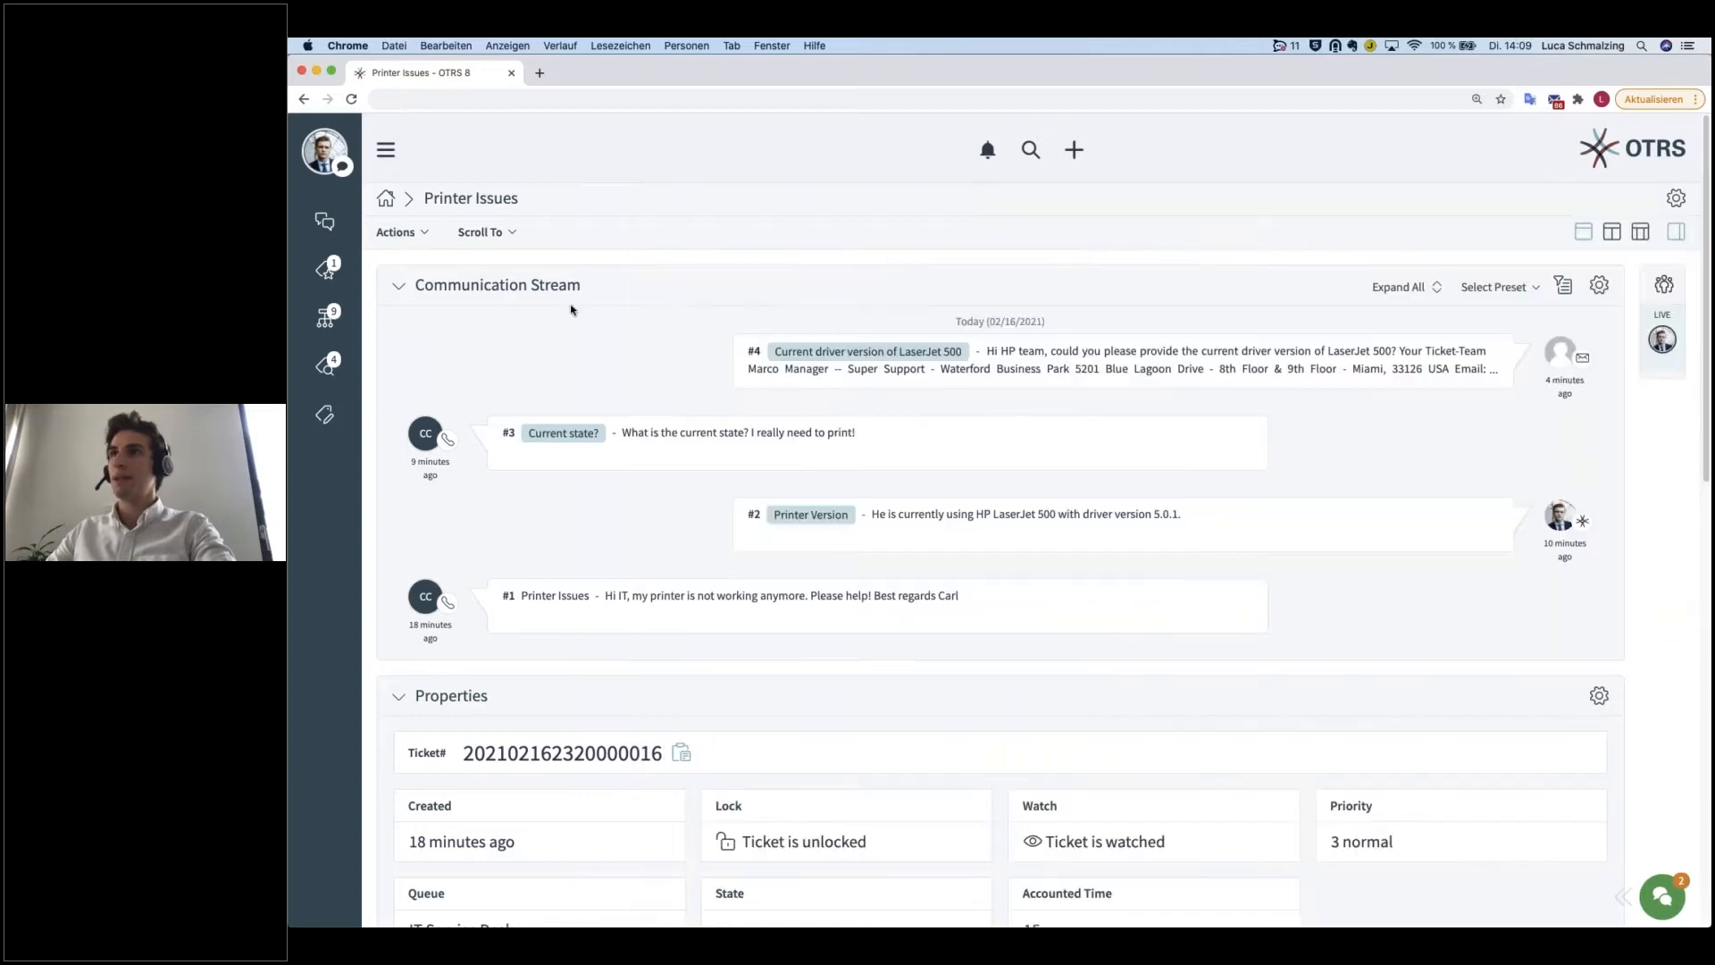
Step: Review the destination queues available in the Move Ticket form for the Printer Issues ticket and cancel the form
click(418, 234)
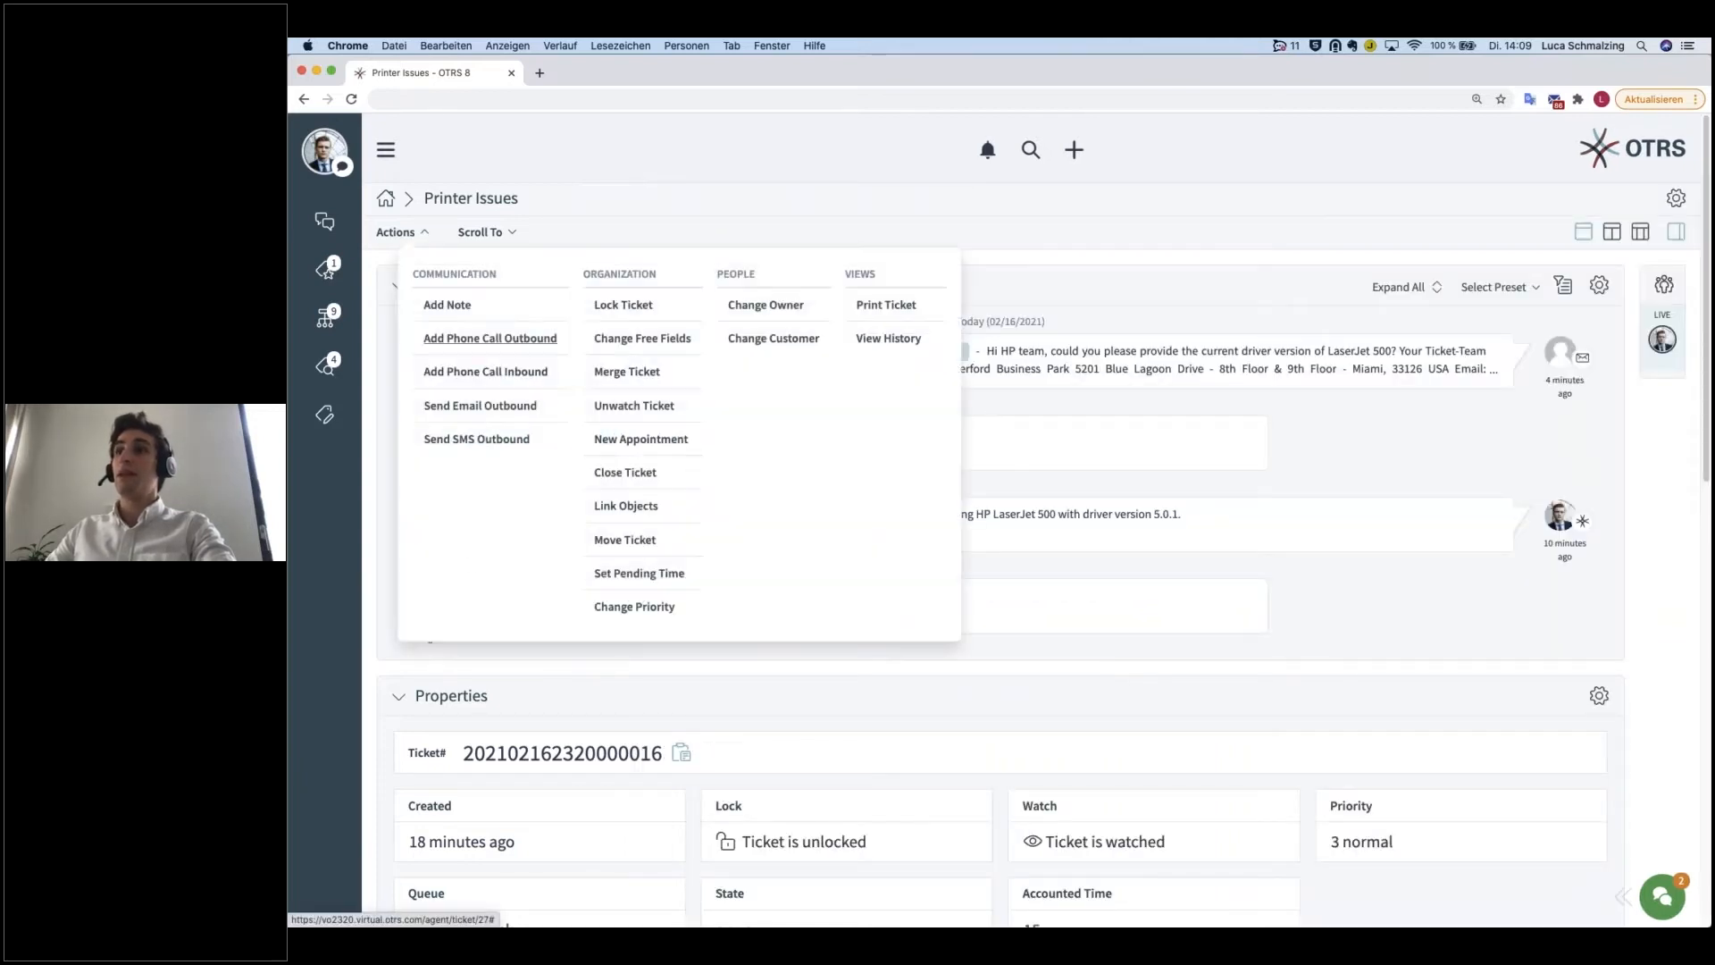
click(625, 540)
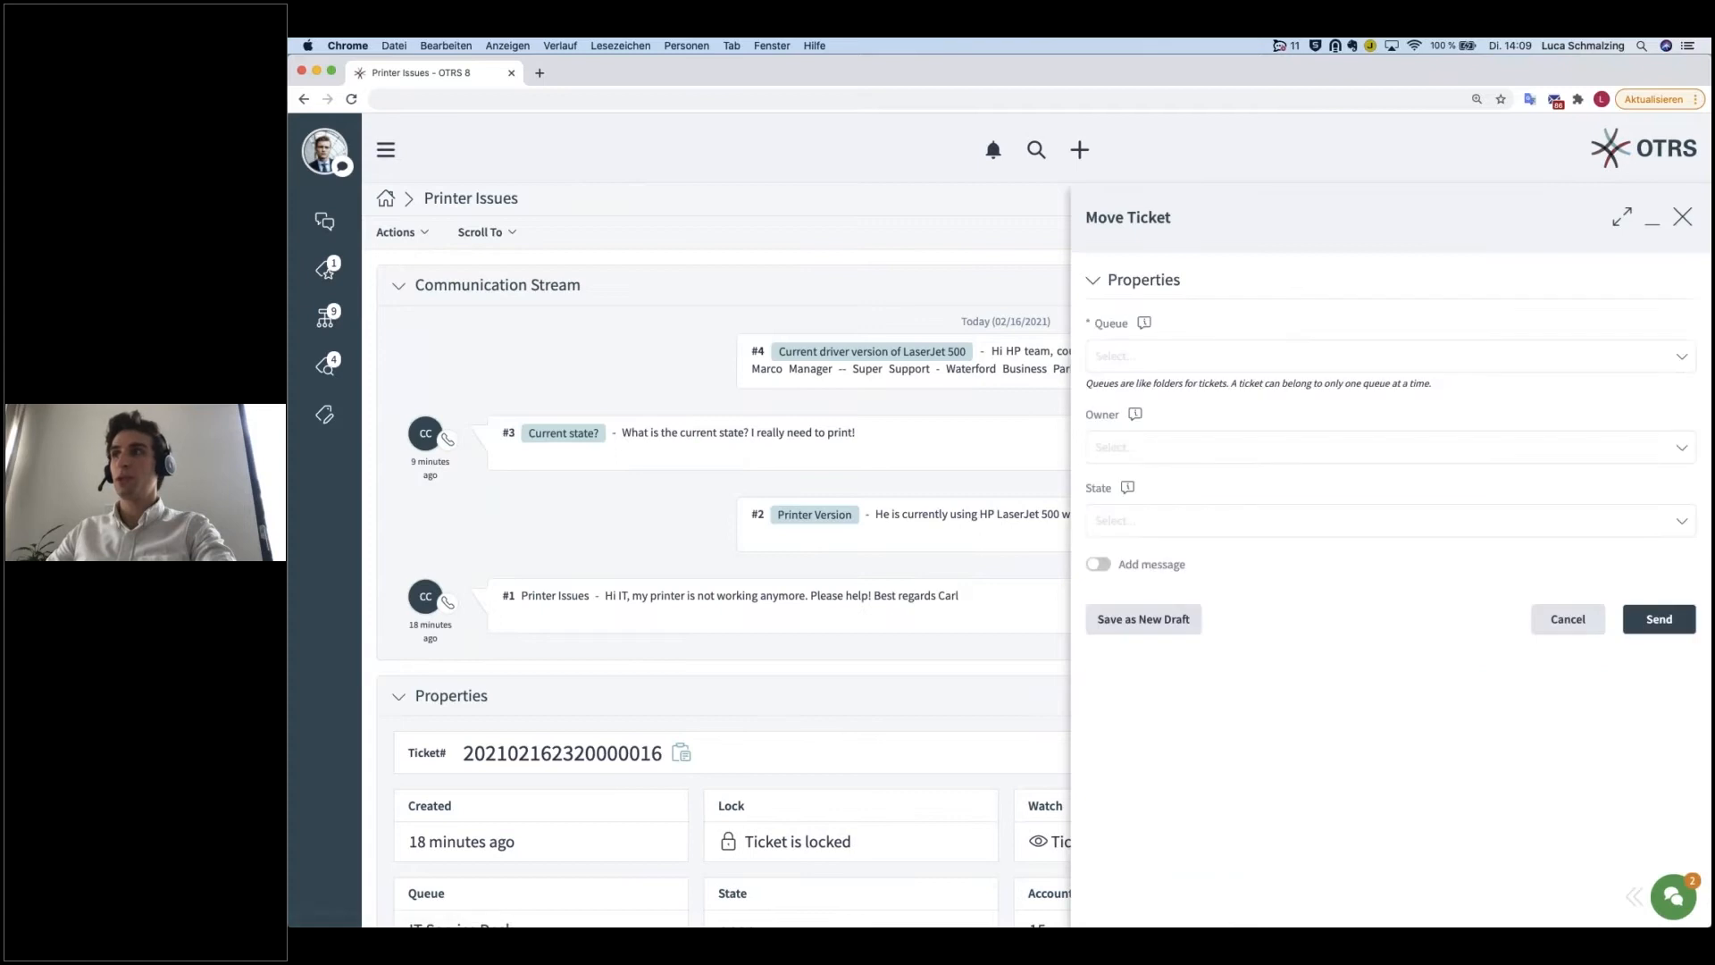
click(1155, 348)
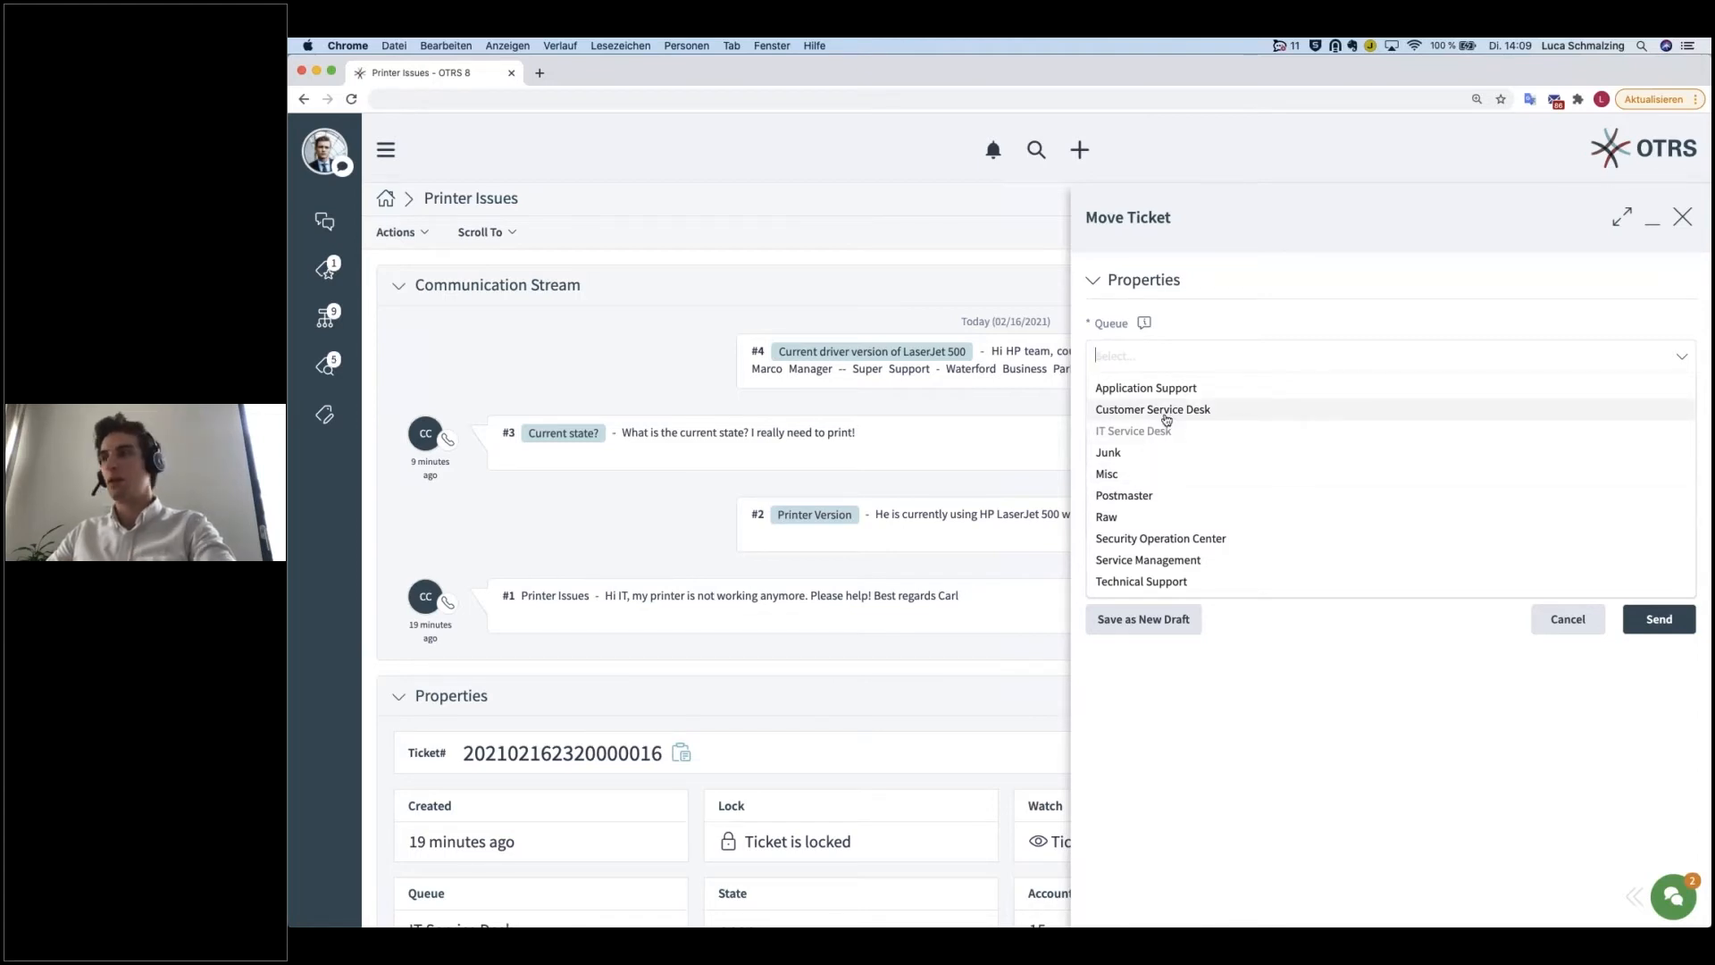
click(1575, 631)
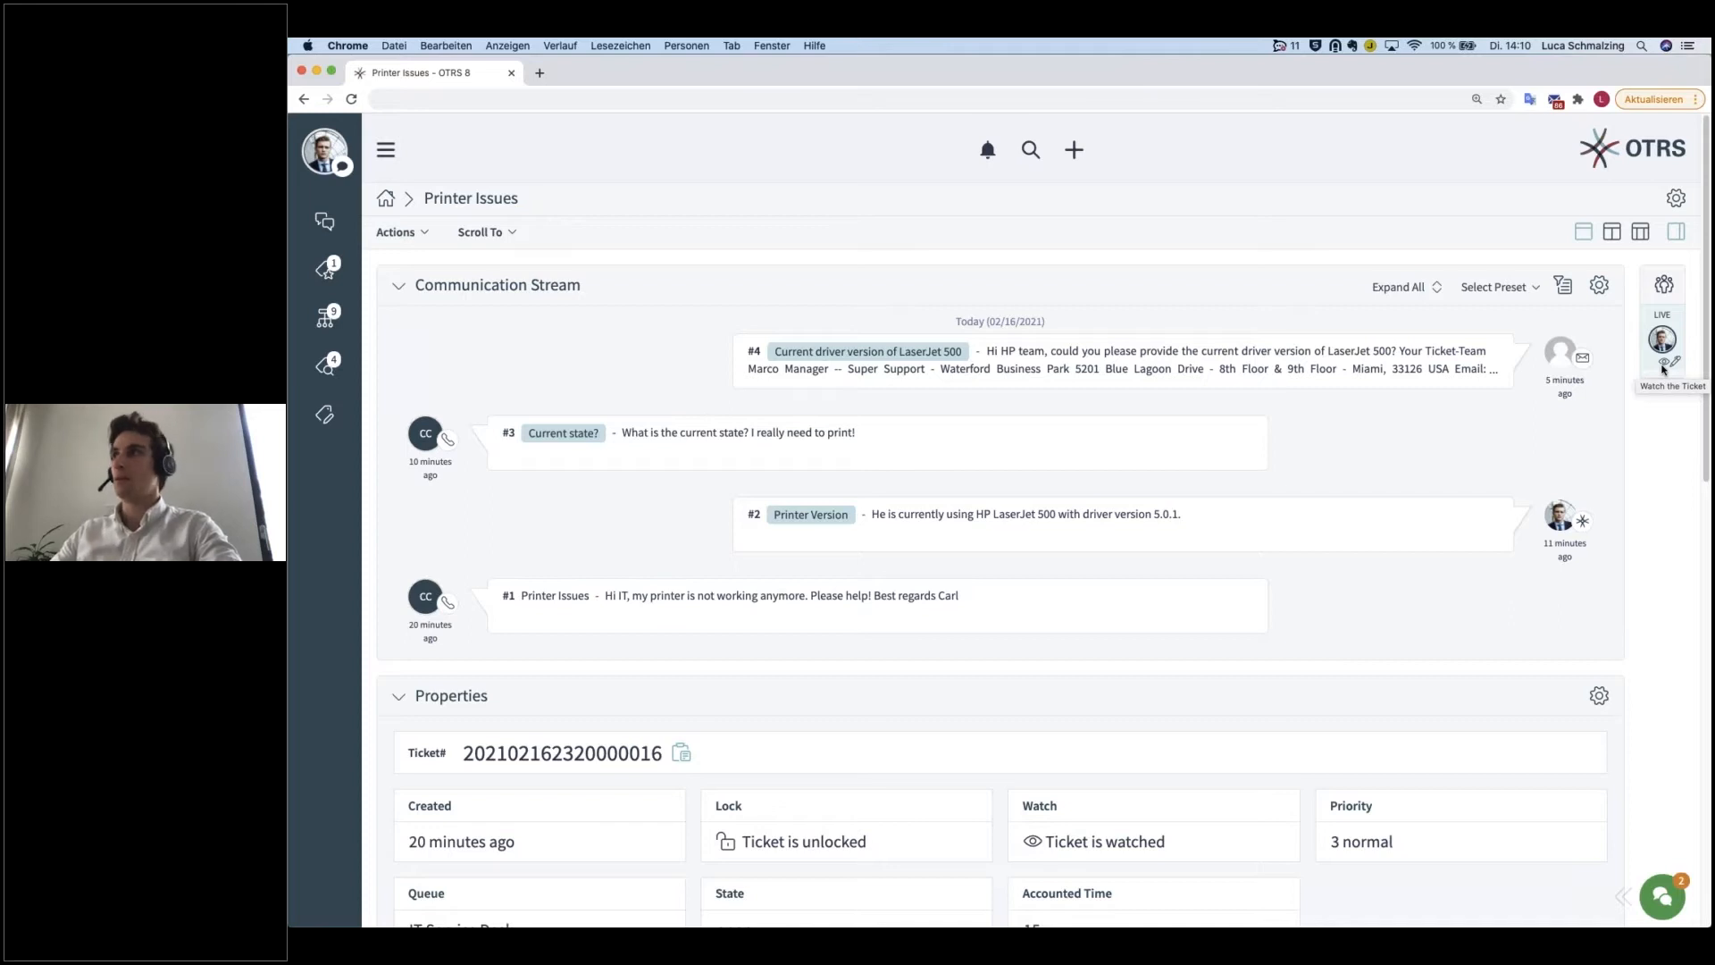
Step: Open the Set Pending Time form, review its pending states and date picker, and select the pending reminder state
click(398, 233)
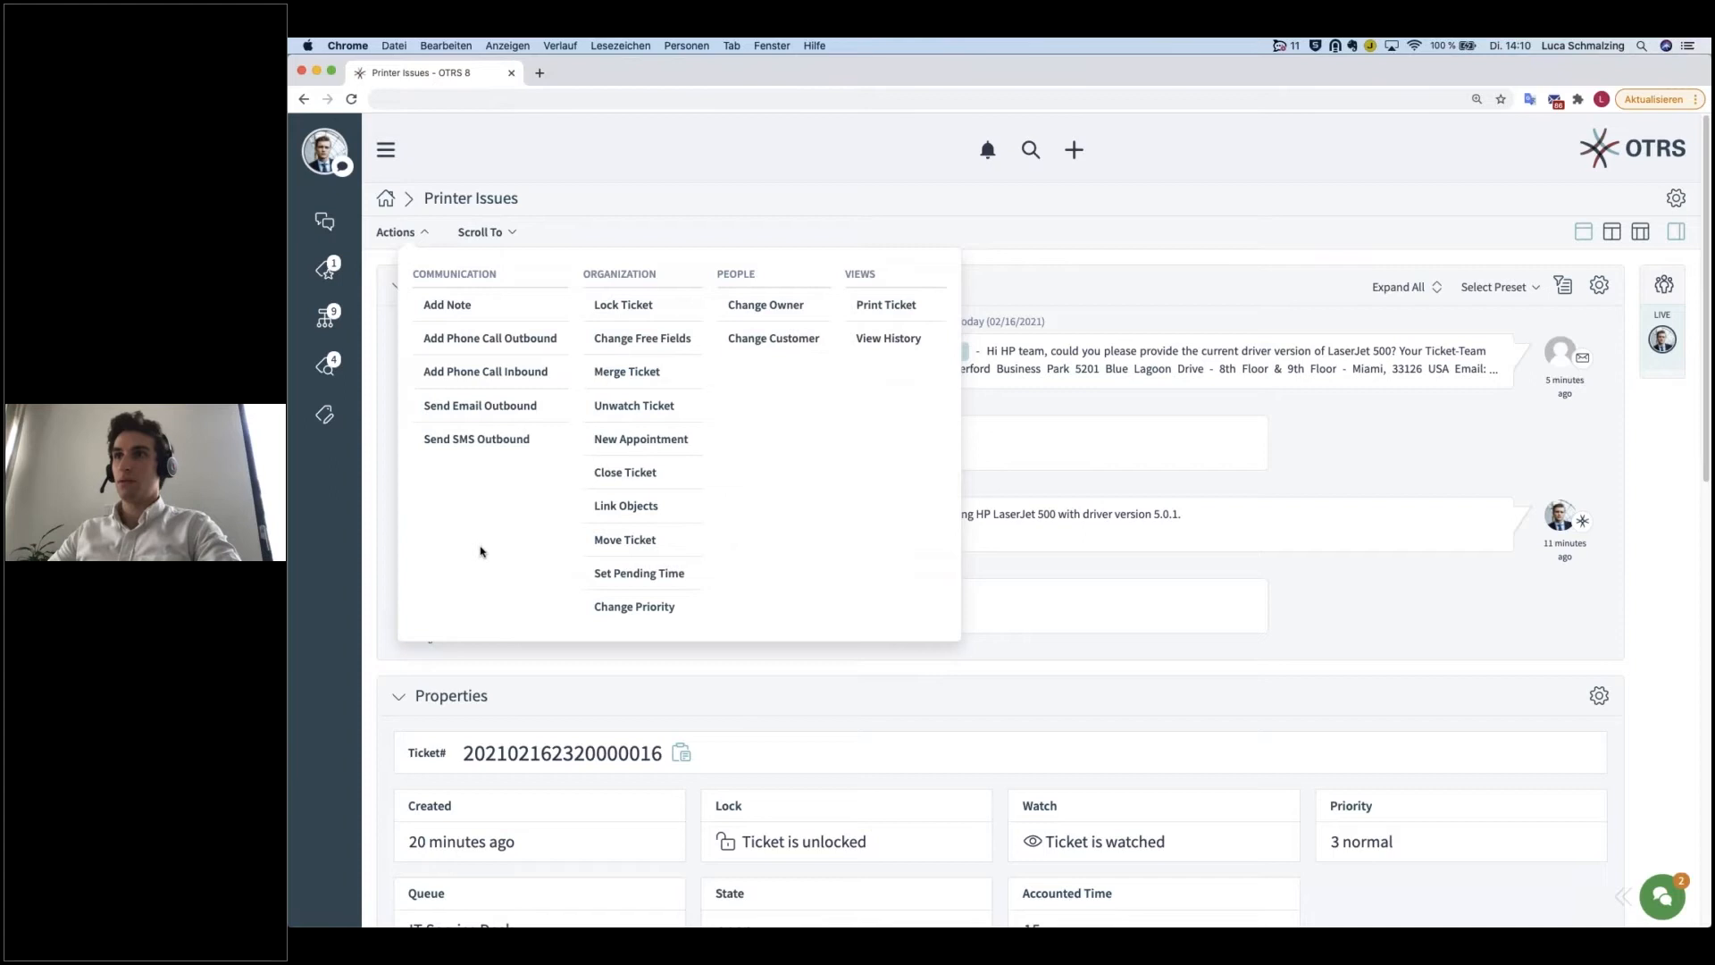
click(631, 573)
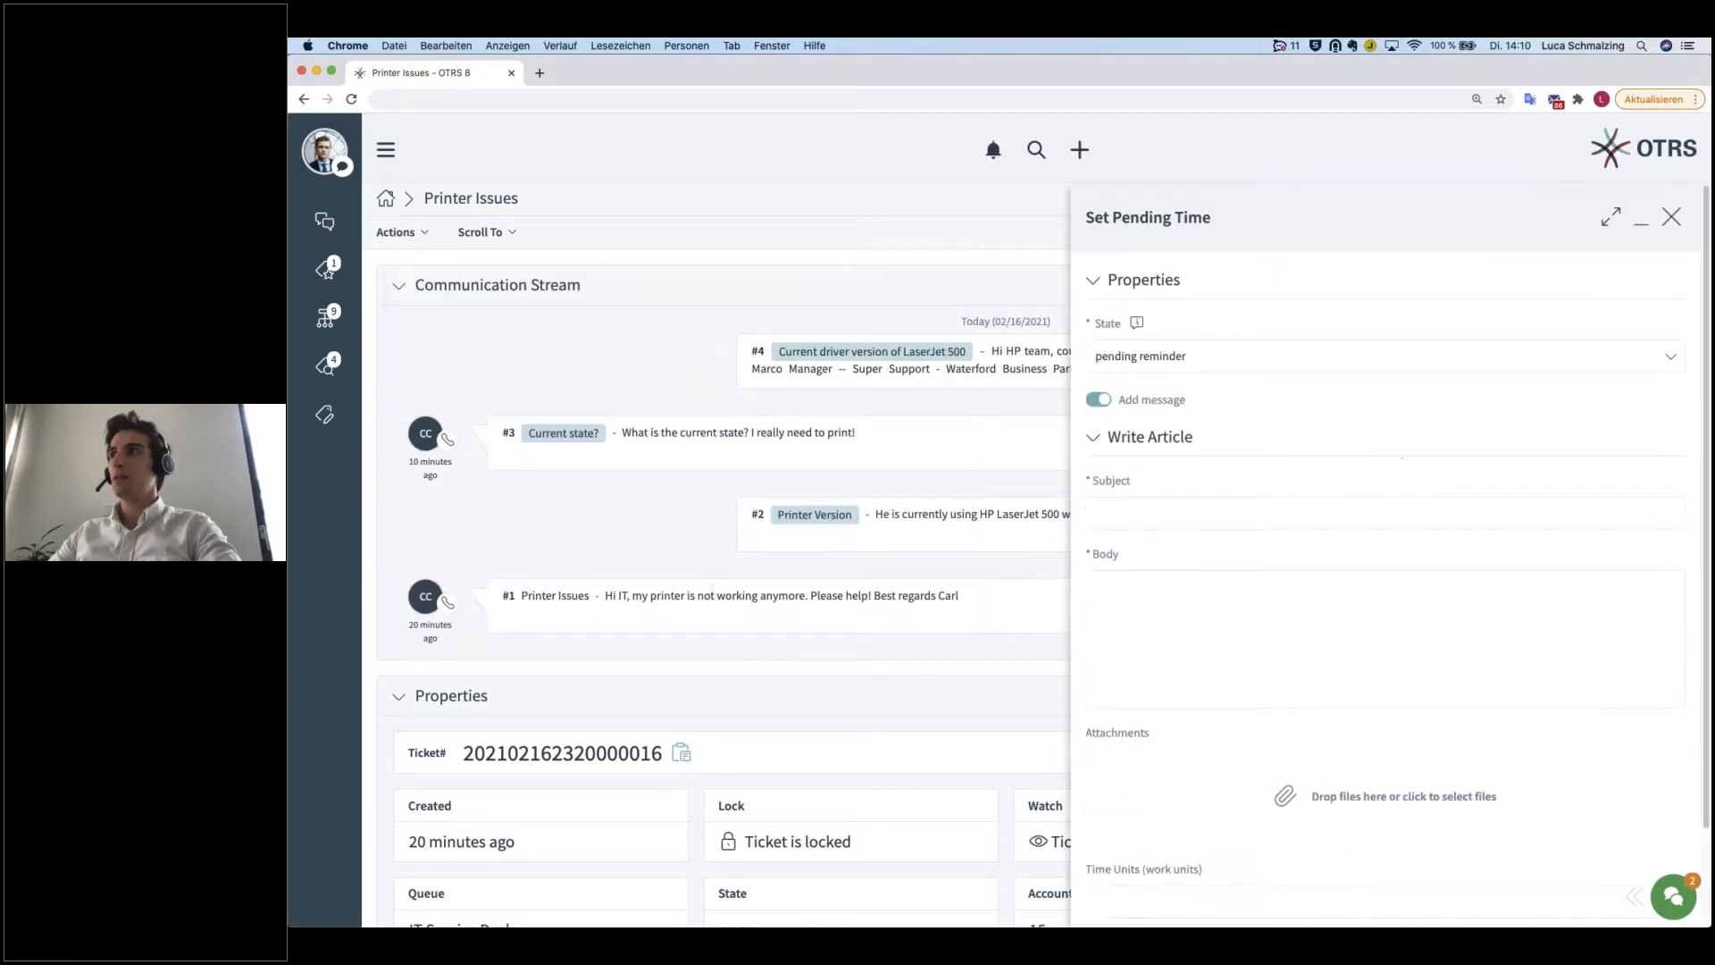
click(1211, 354)
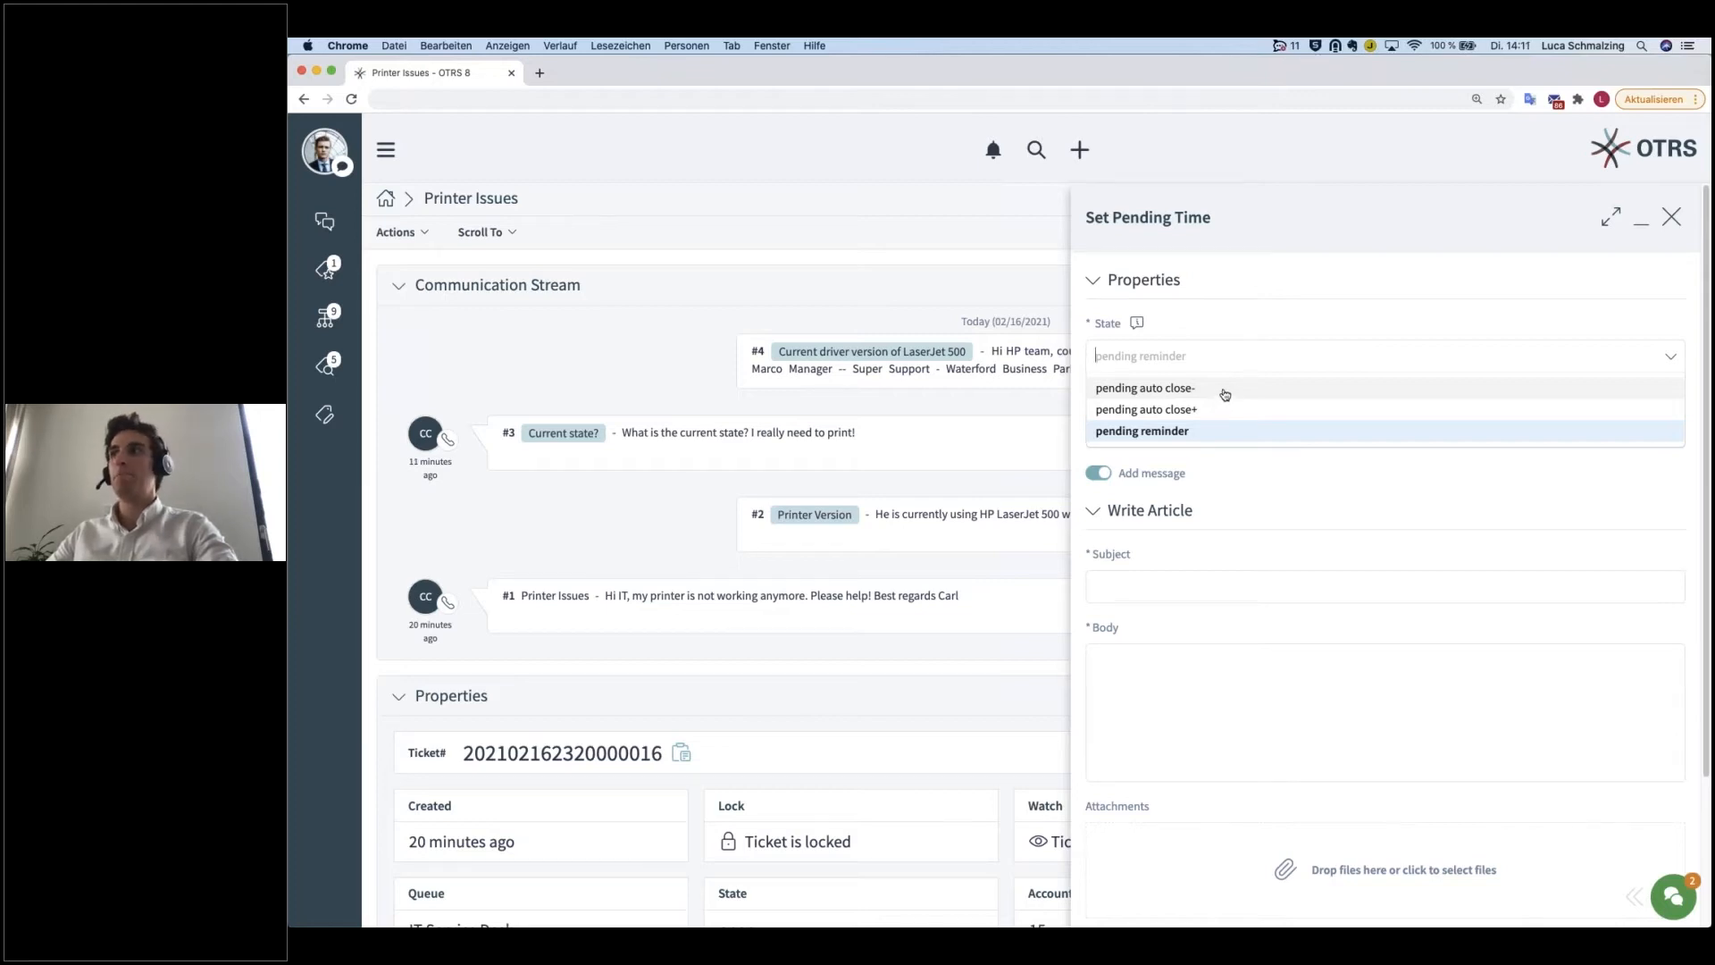
click(1260, 462)
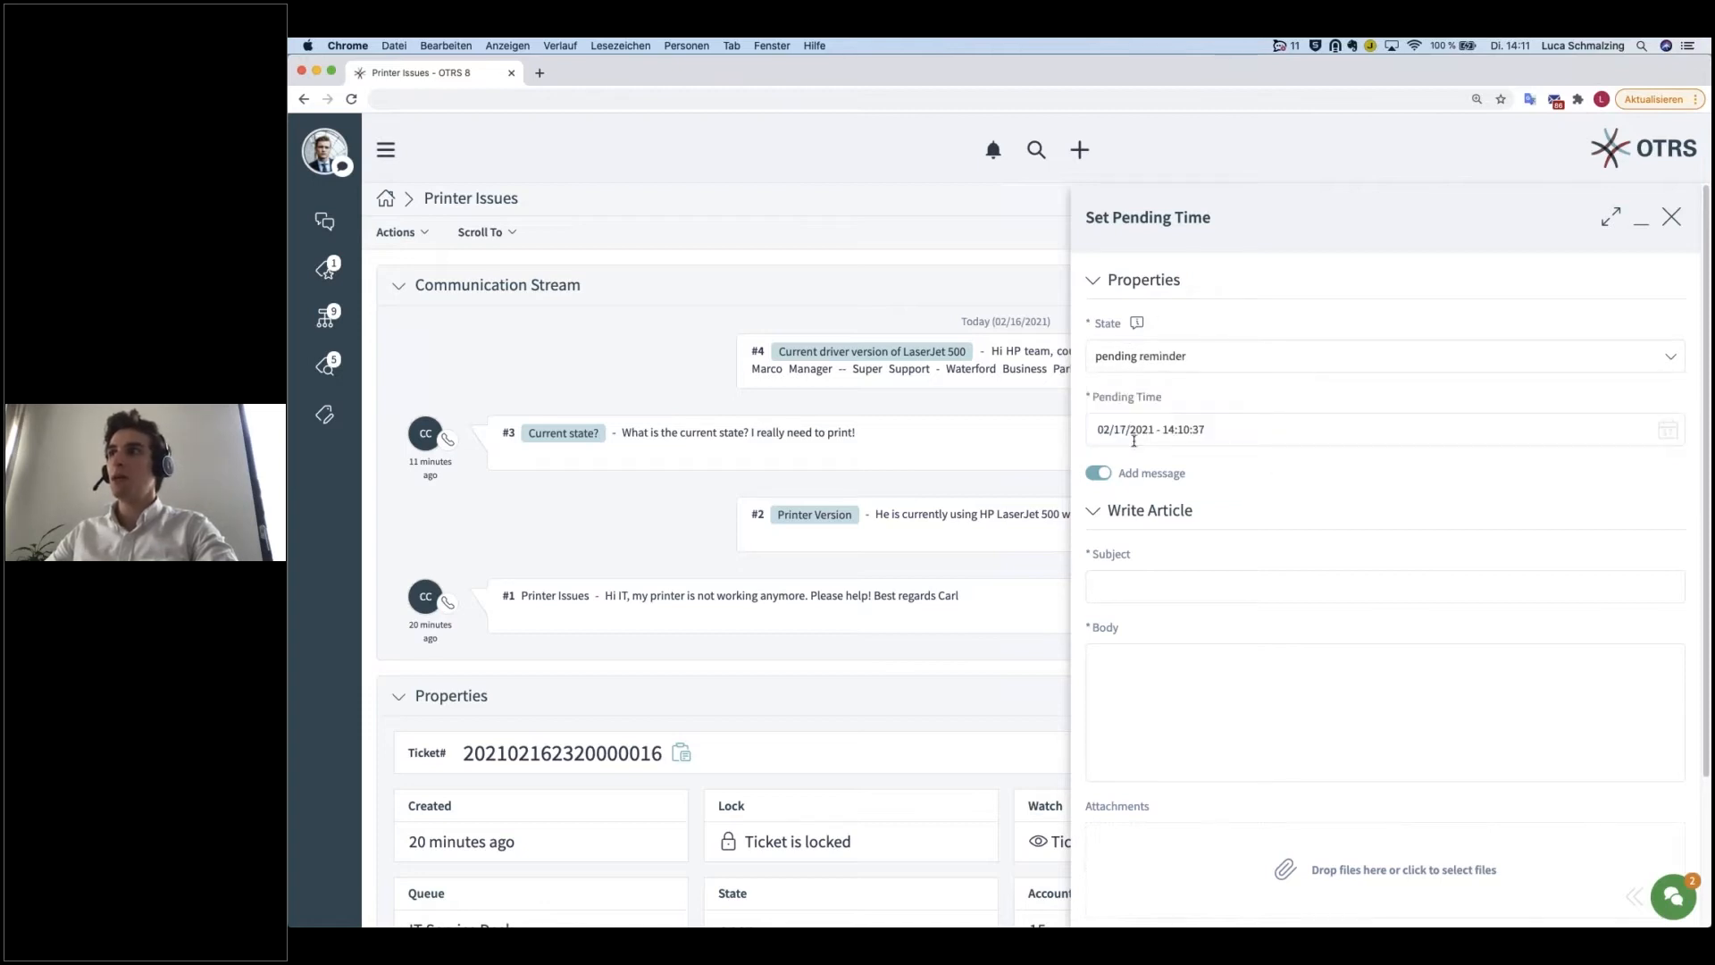
click(1218, 429)
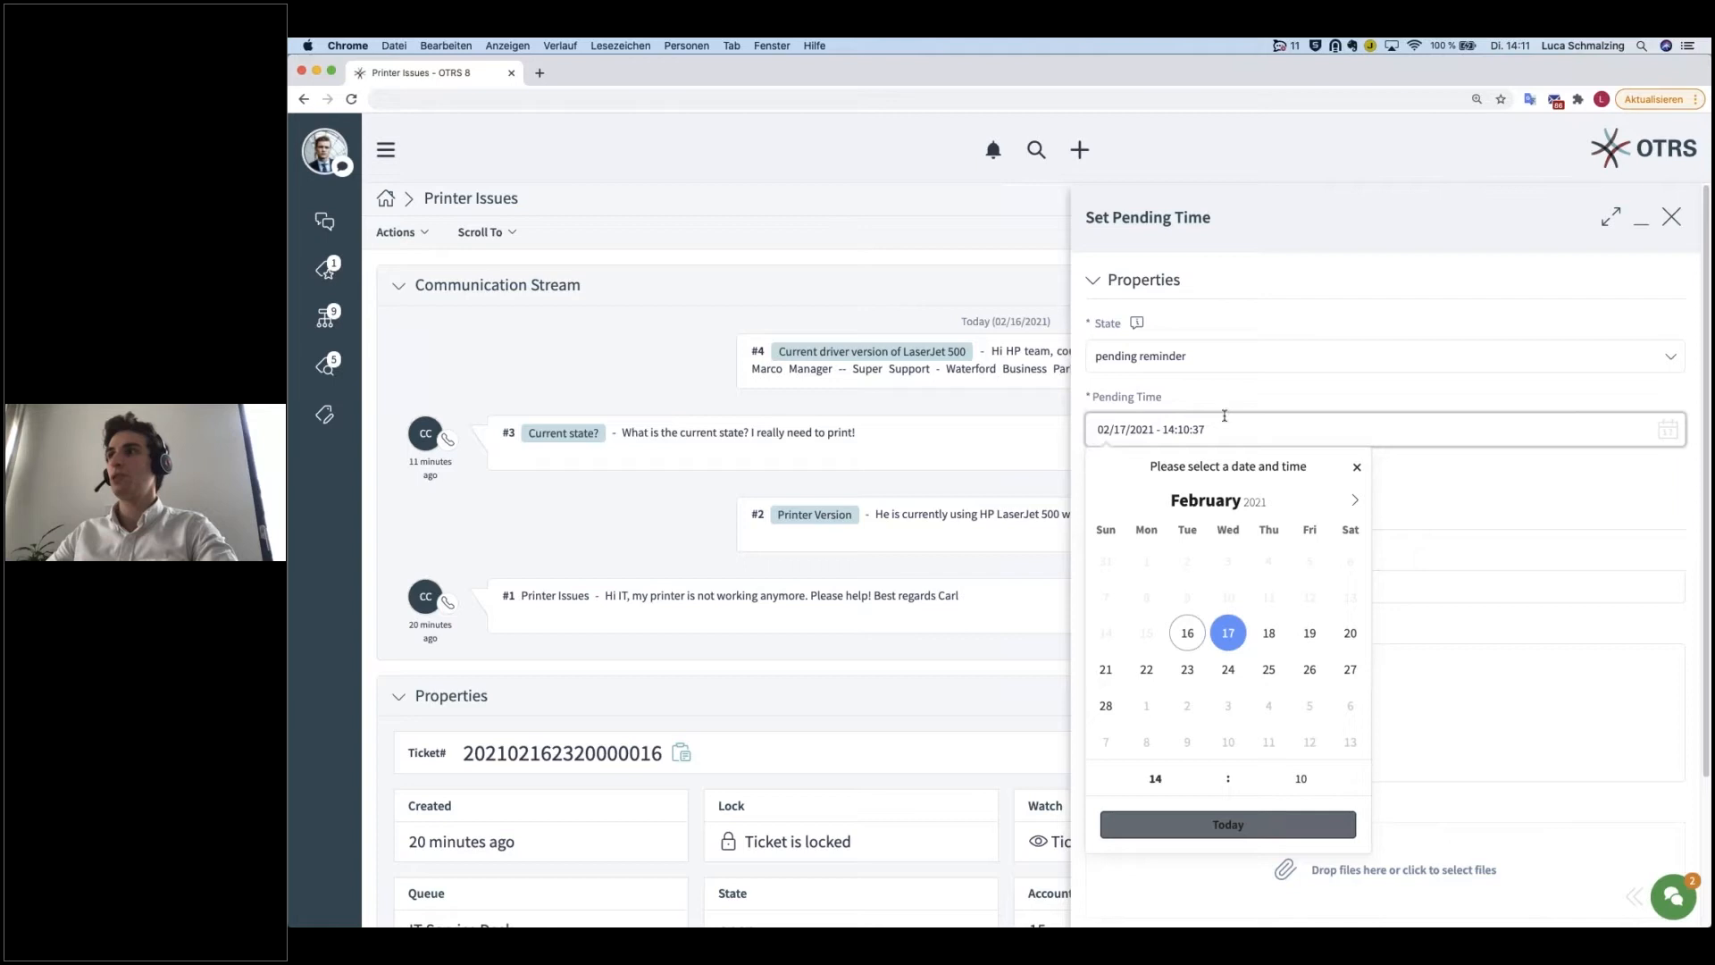
click(1204, 357)
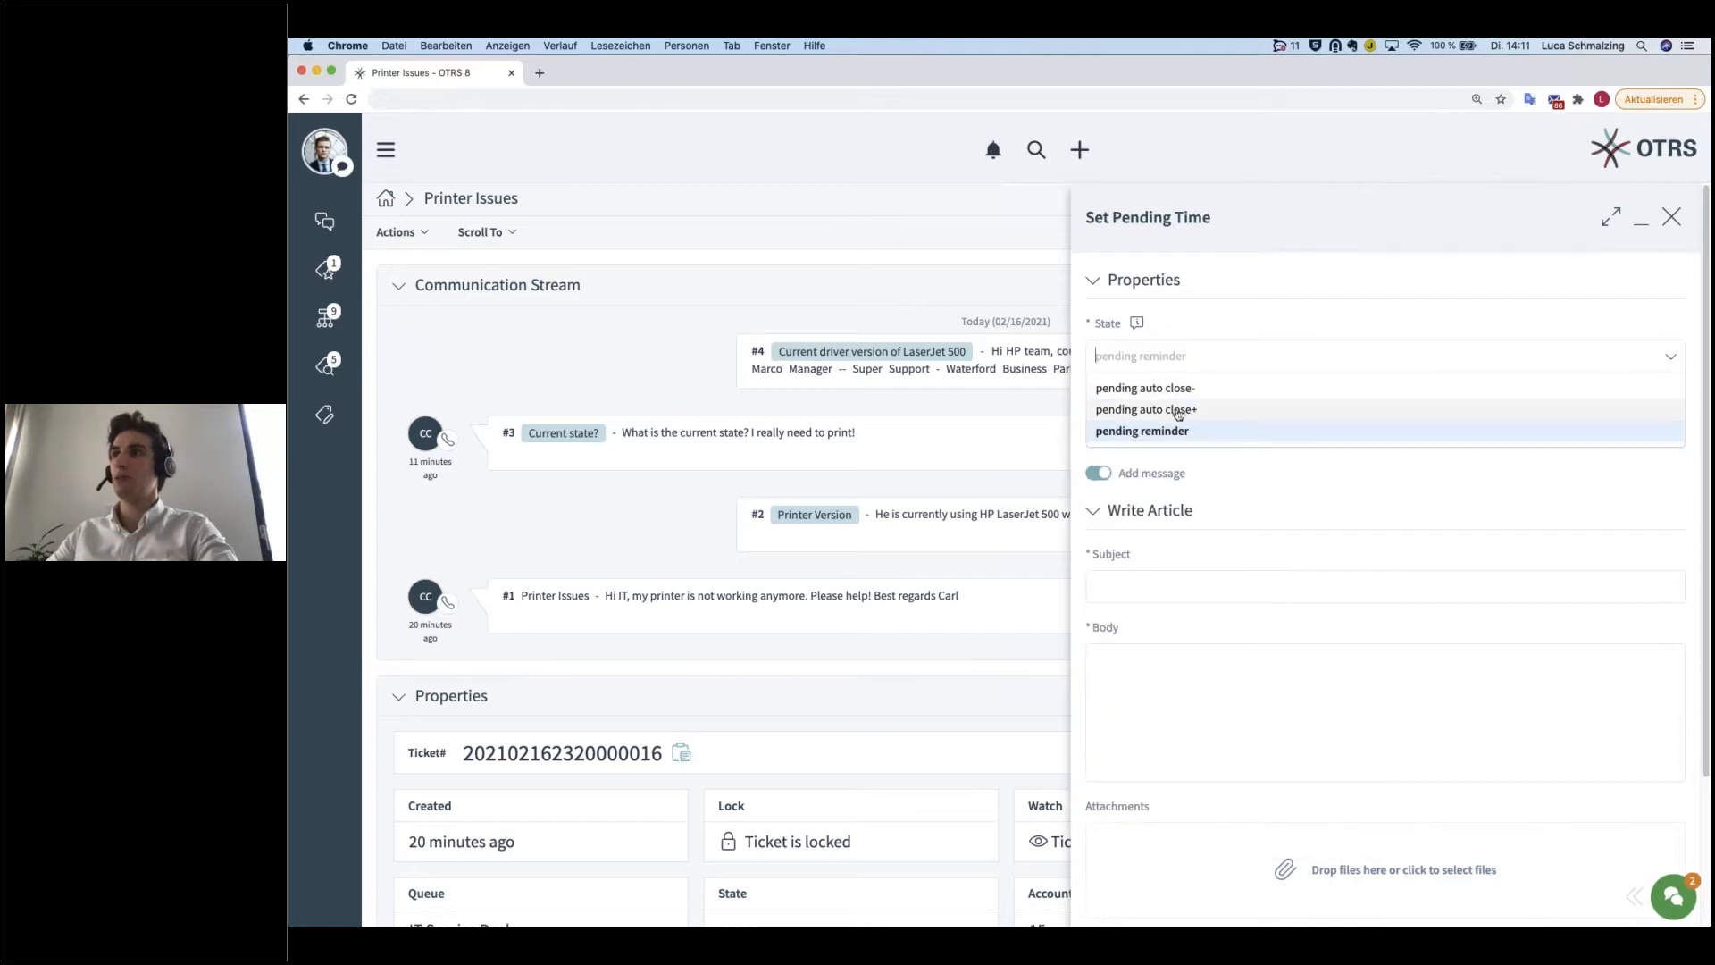
click(1208, 432)
Step: Set the pending time to 02/17/2021 at 15:00 and collapse the Write Article section
click(1201, 429)
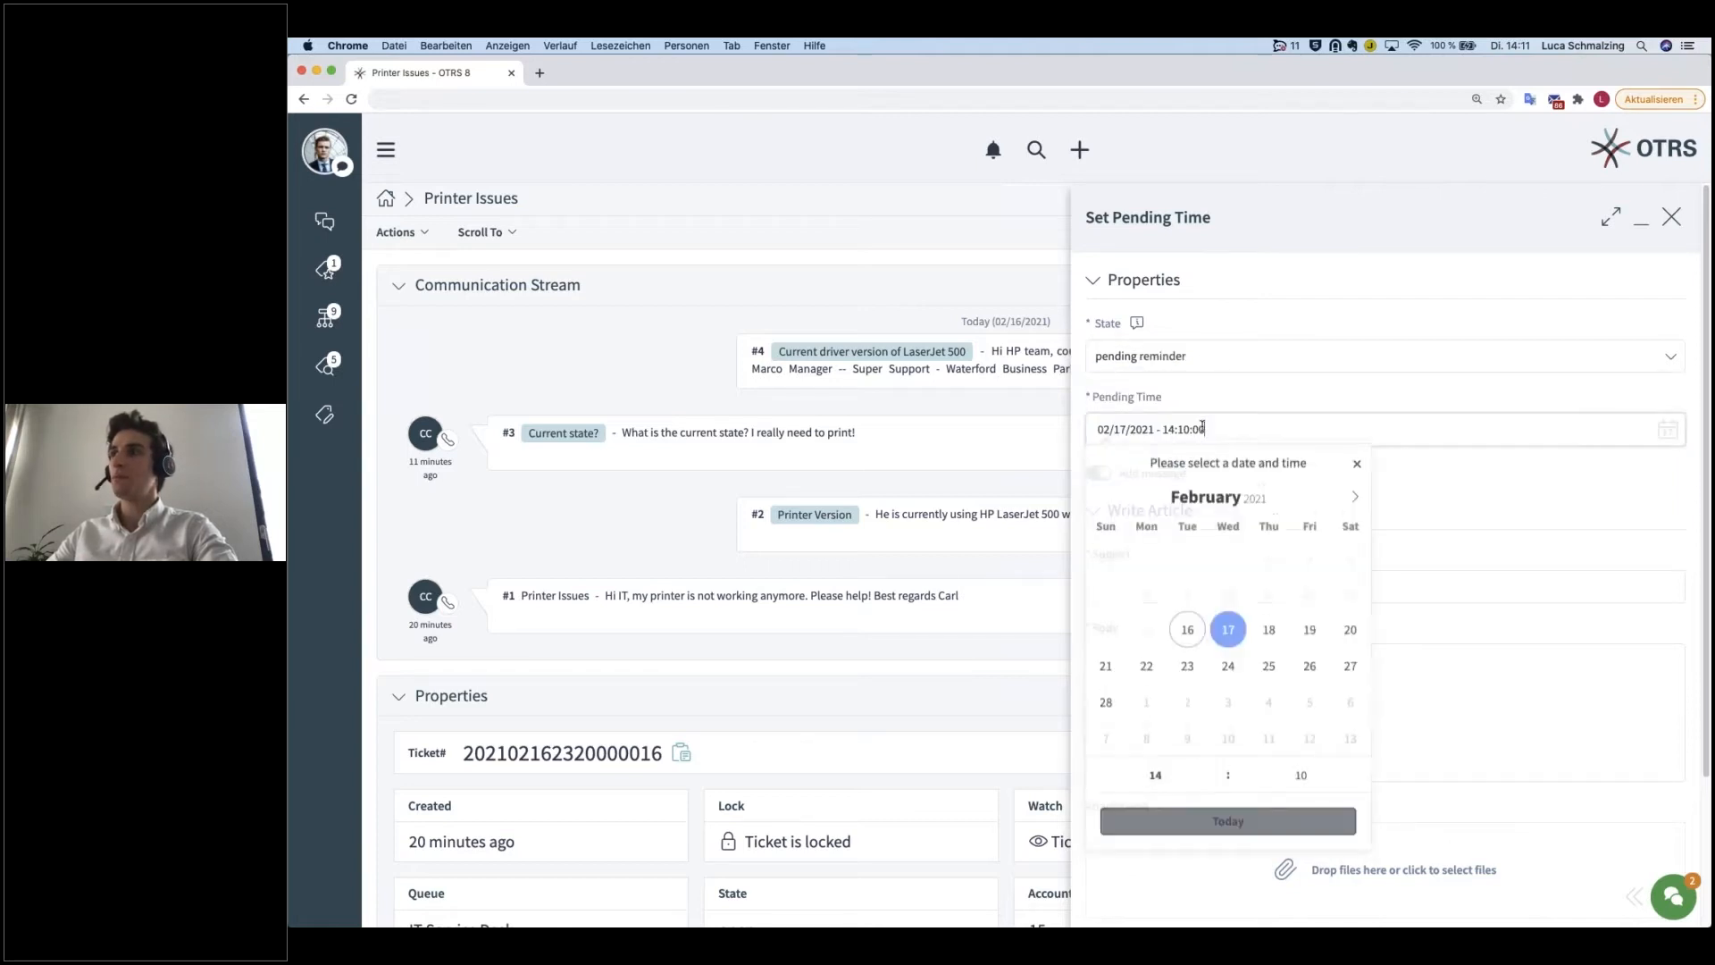
click(1233, 634)
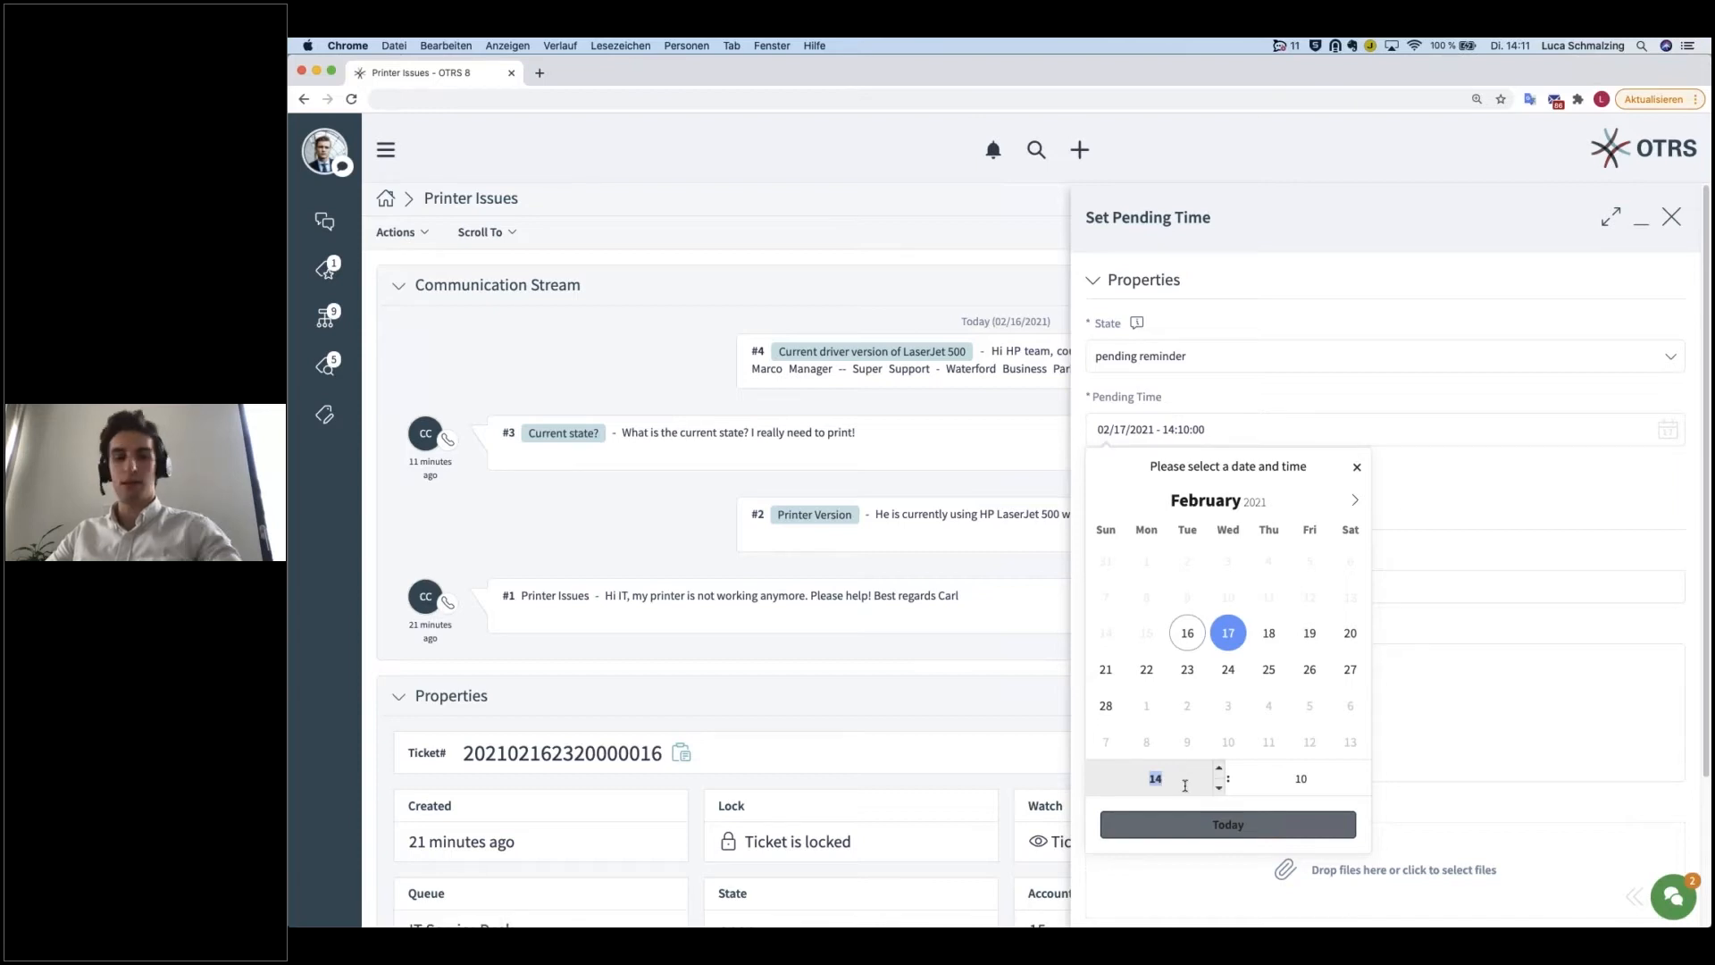
text(15)
click(1300, 781)
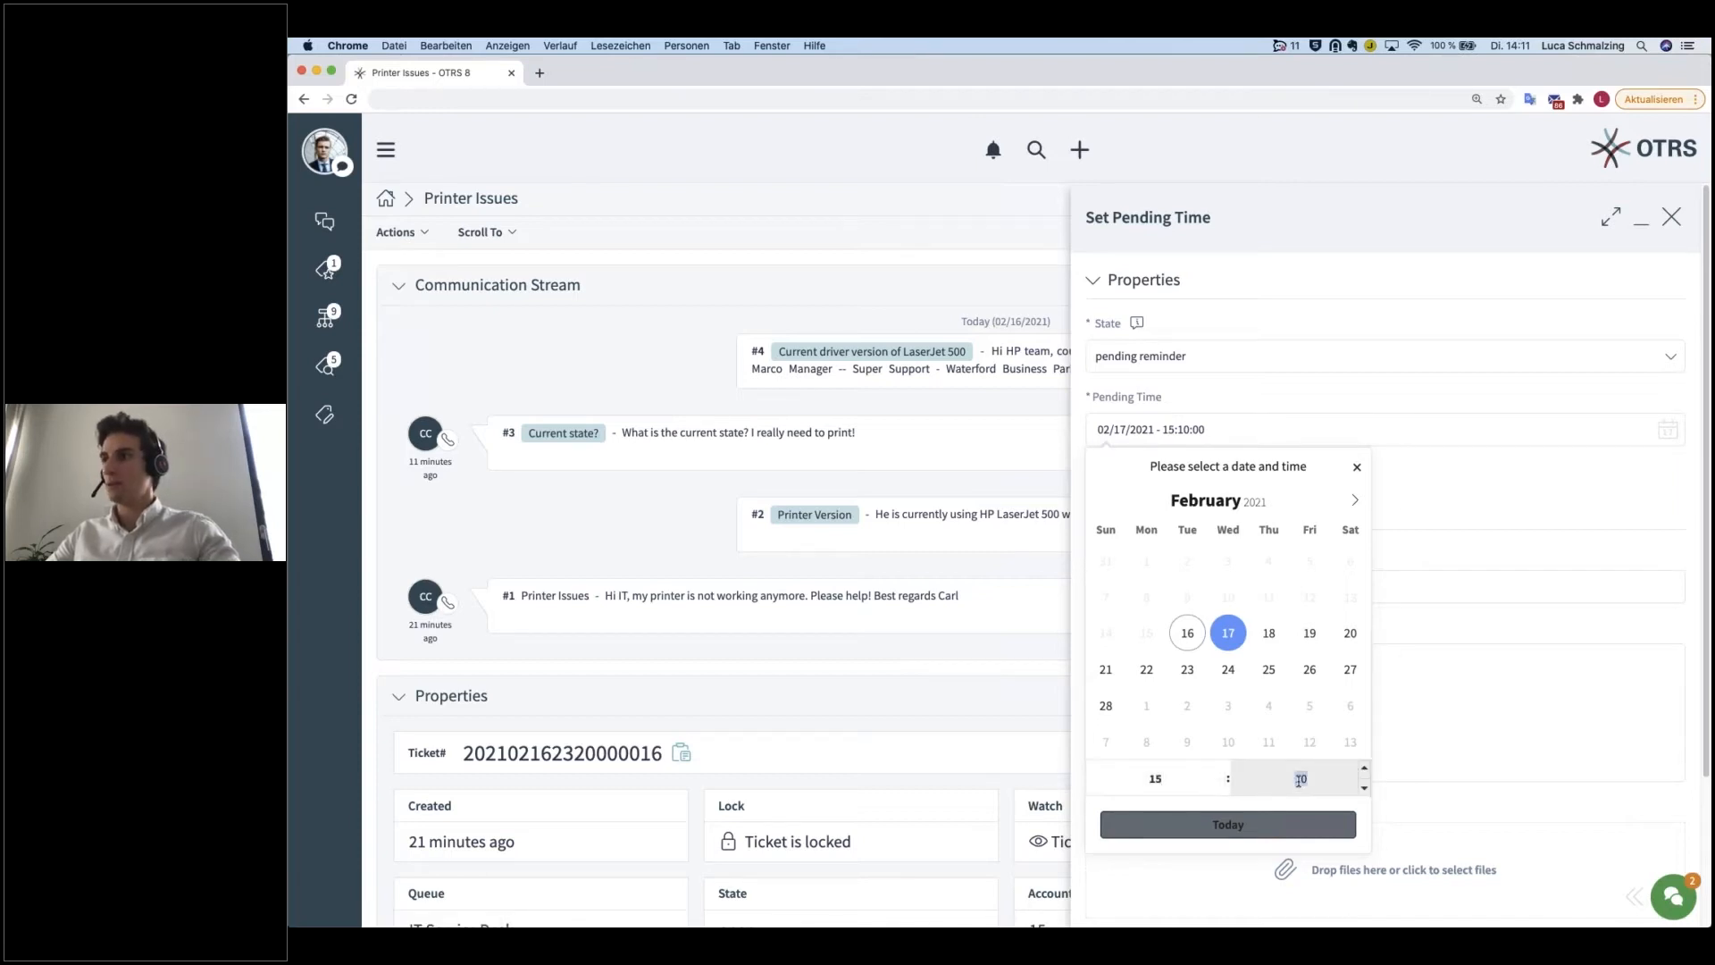
text(00)
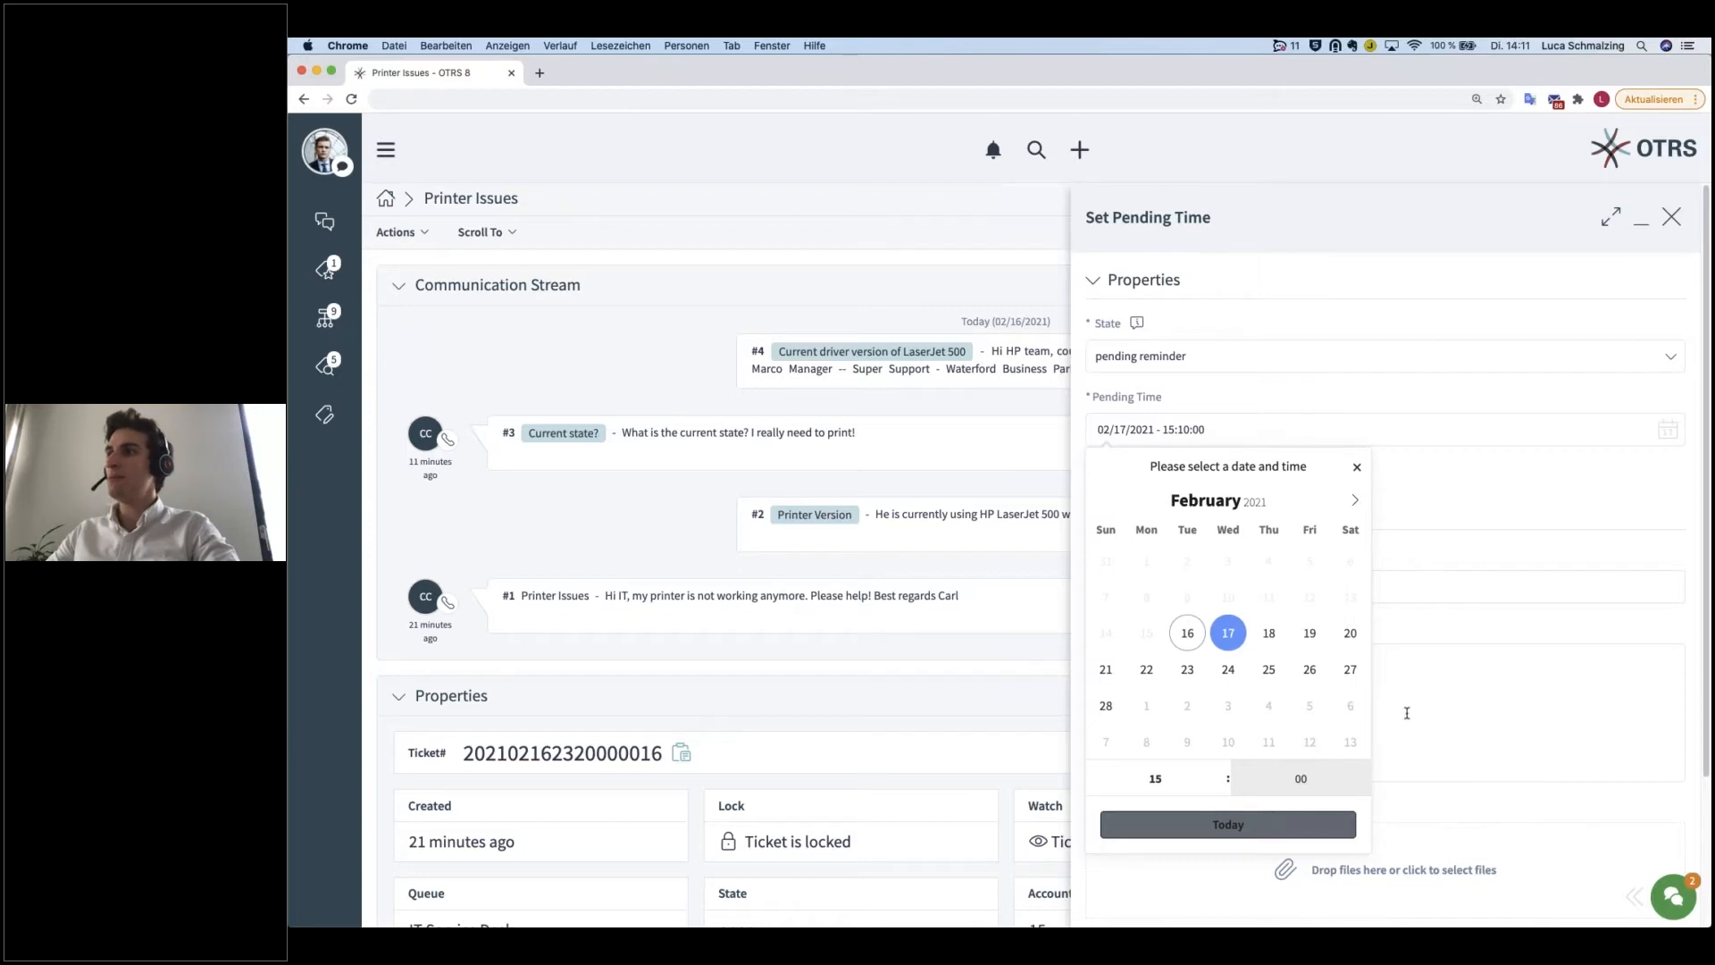
click(1425, 506)
click(1179, 514)
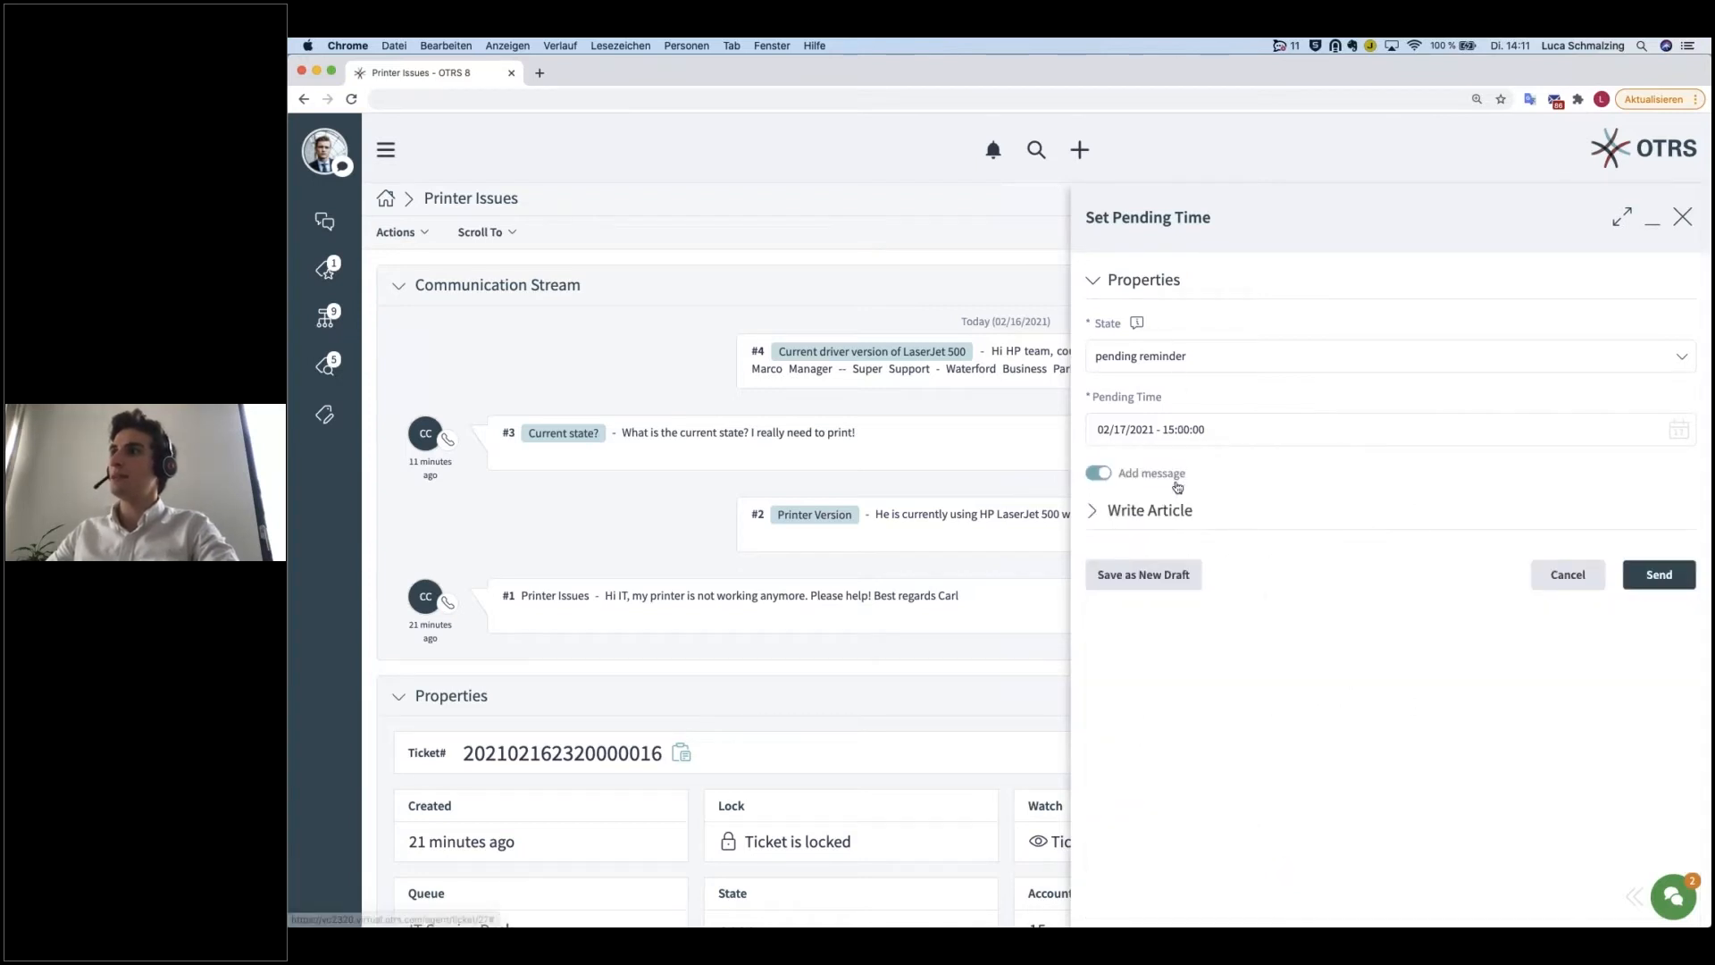
Step: Change the pending state to pending auto close- and show the list of available states again
click(1164, 354)
click(1184, 389)
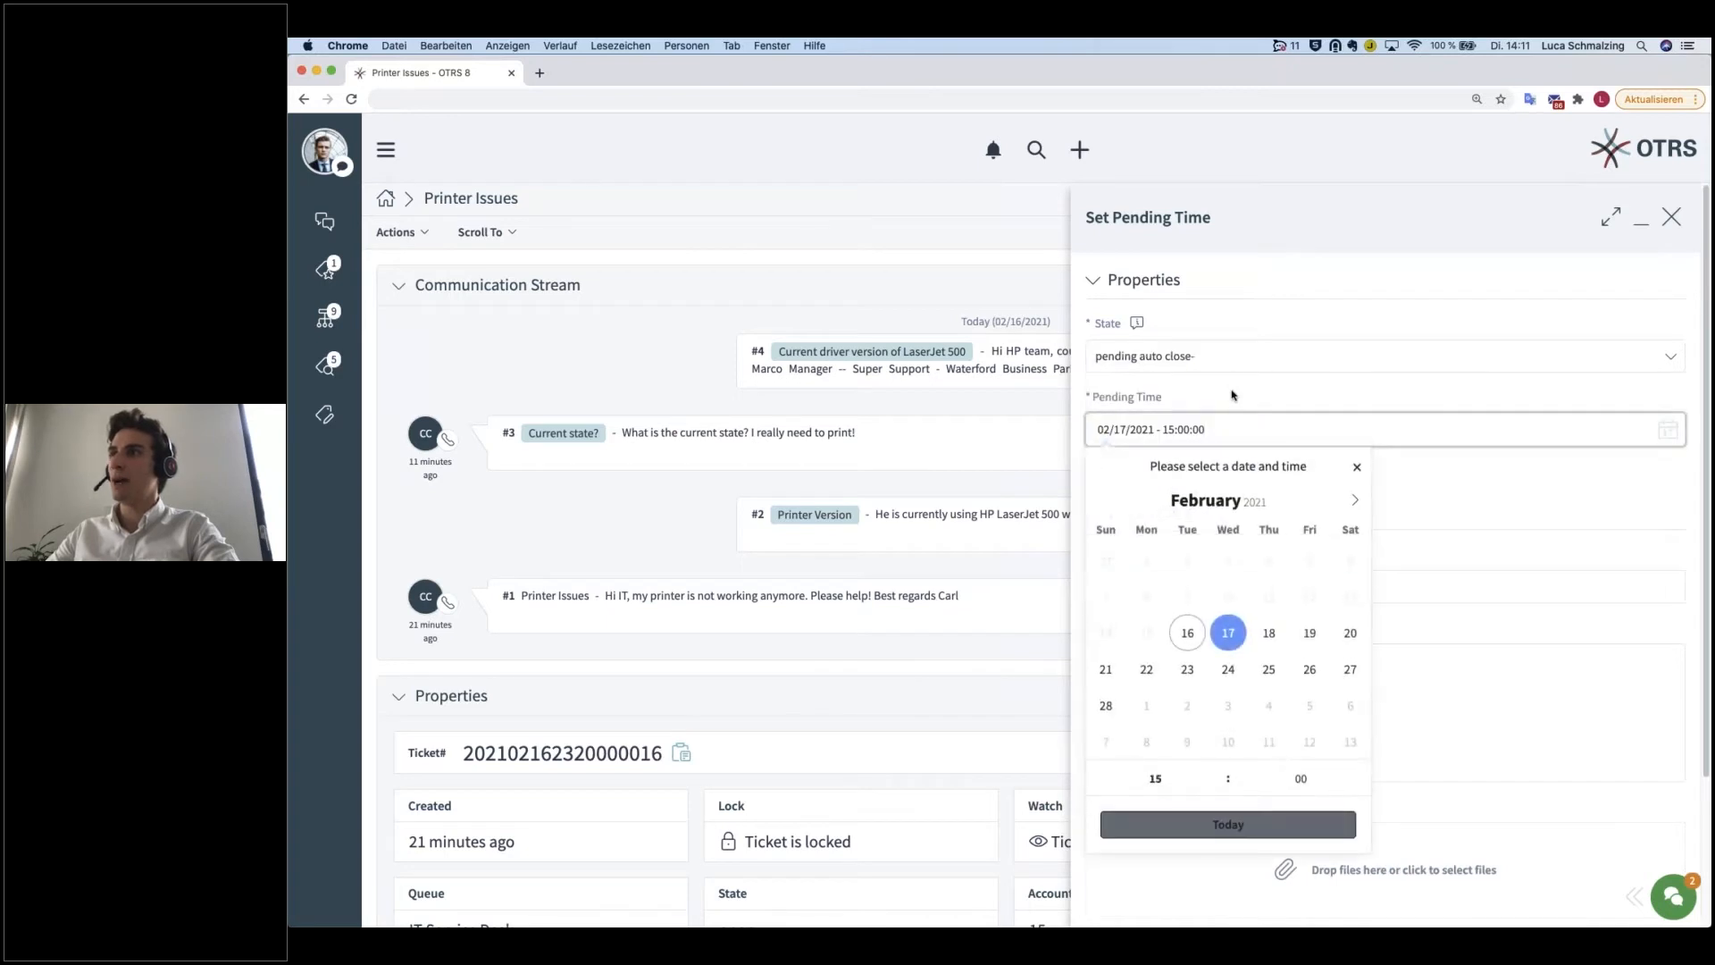
click(1220, 357)
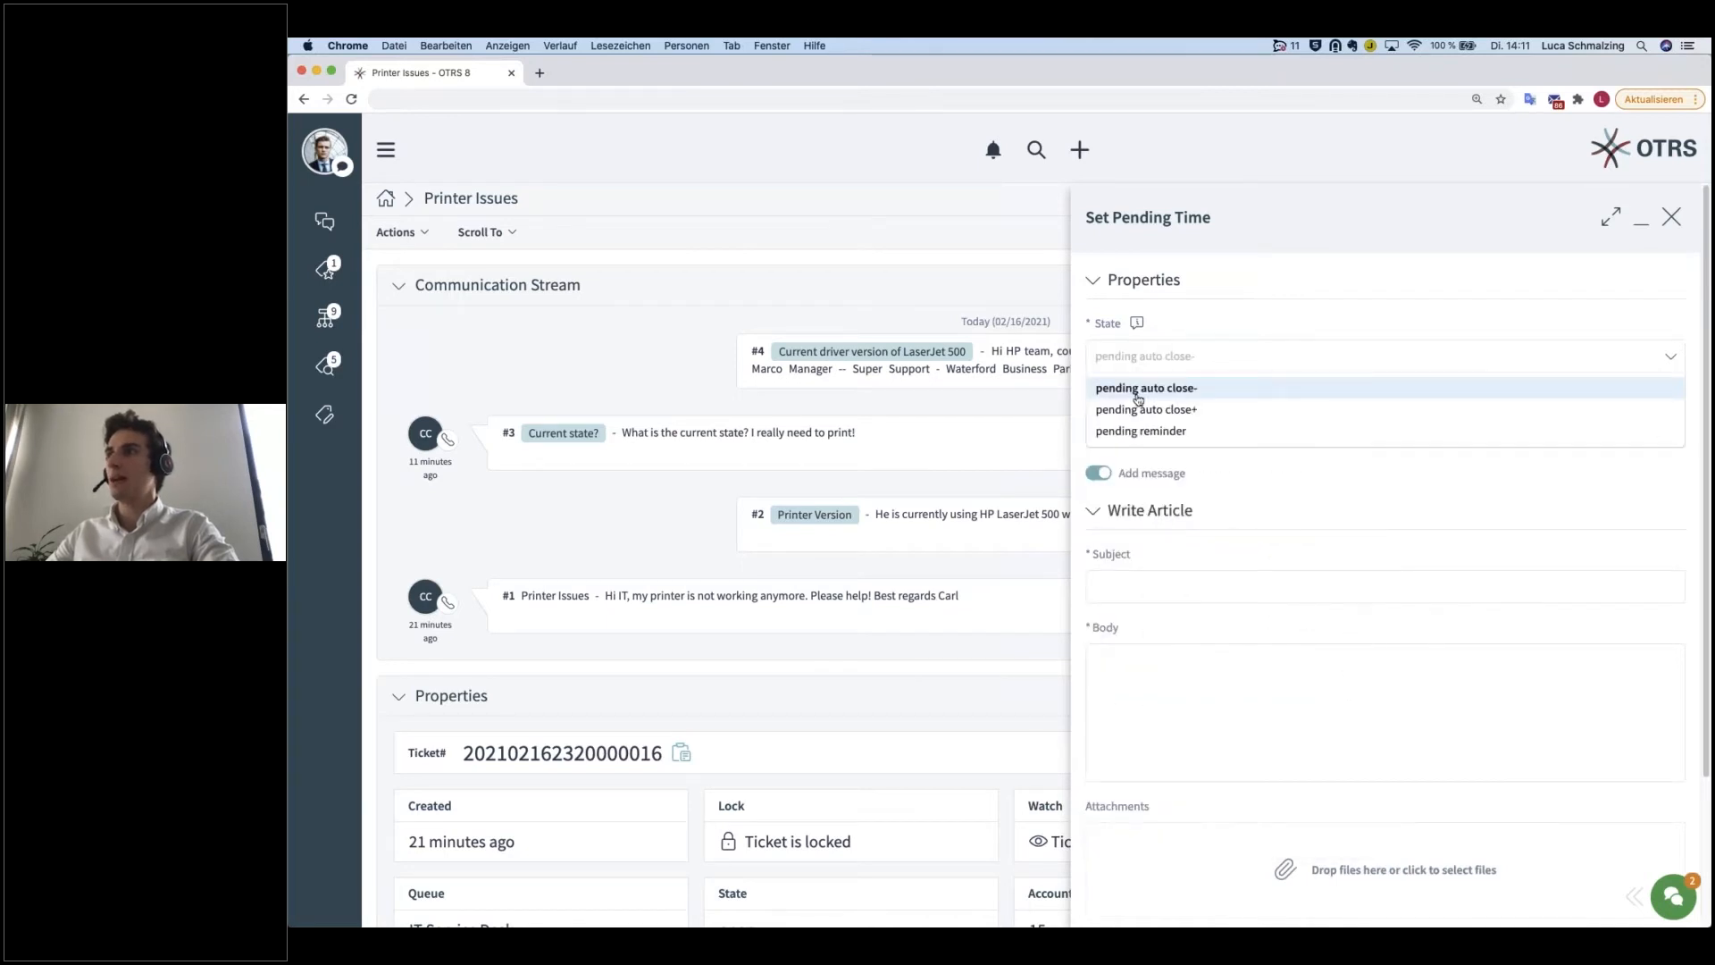
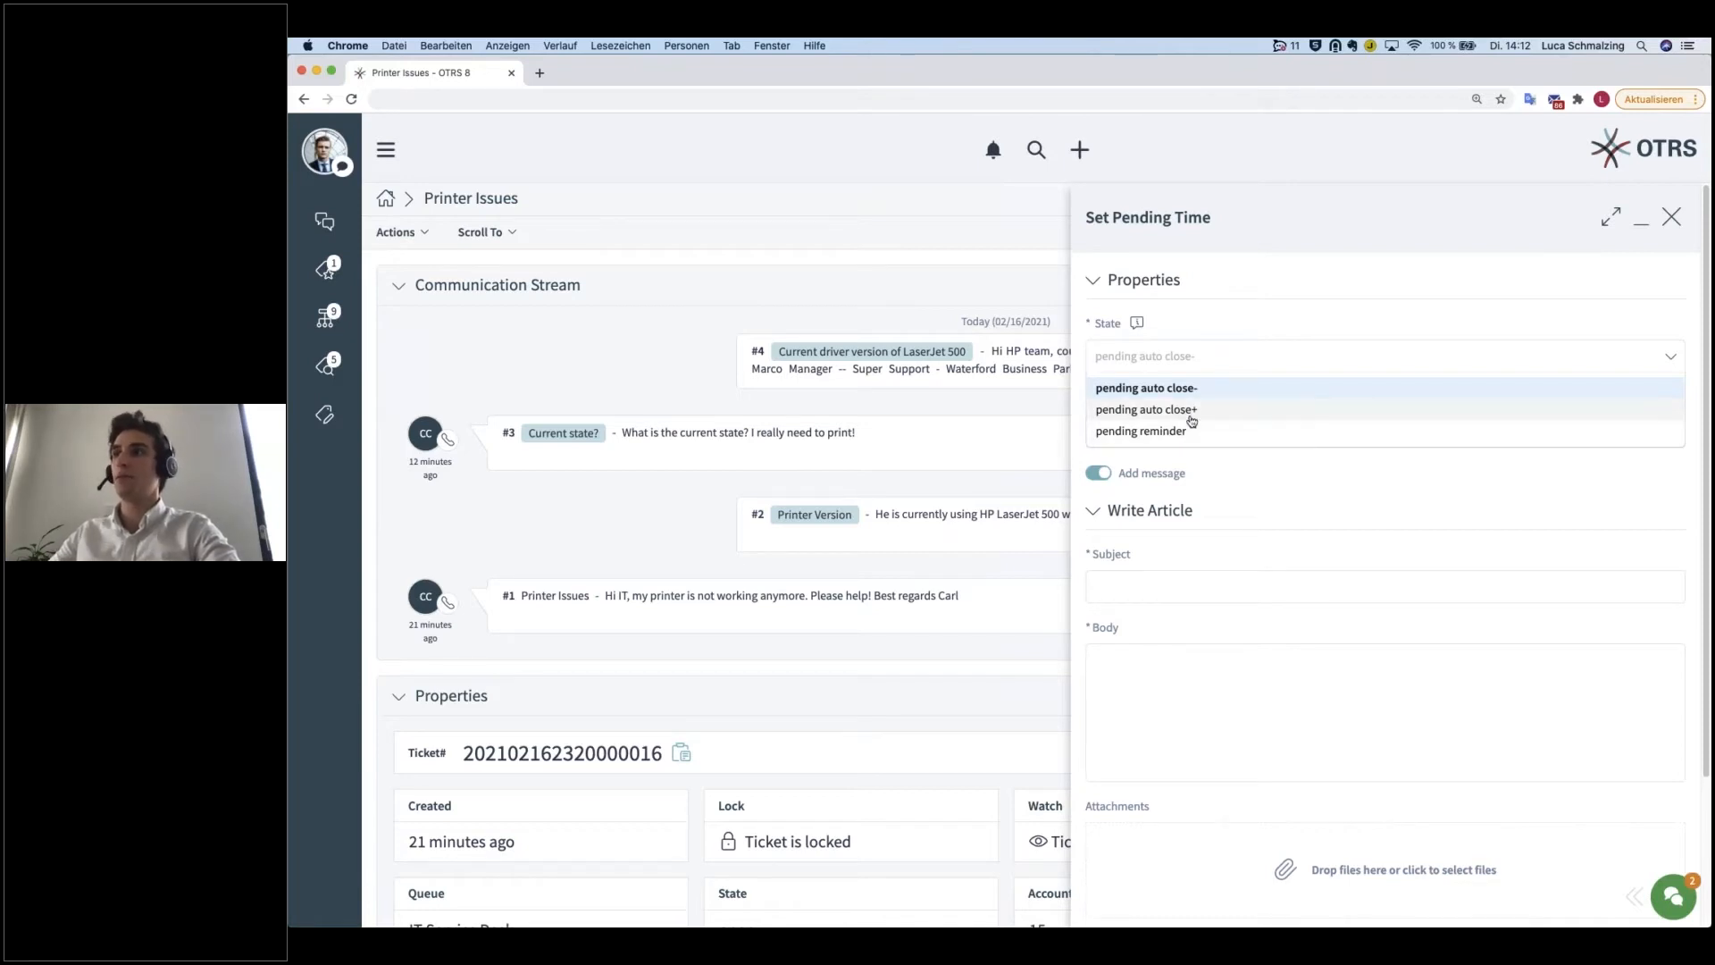
Step: Switch the pending state to pending auto close+, exclude the added message, and discard the Set Pending Time form
click(1161, 409)
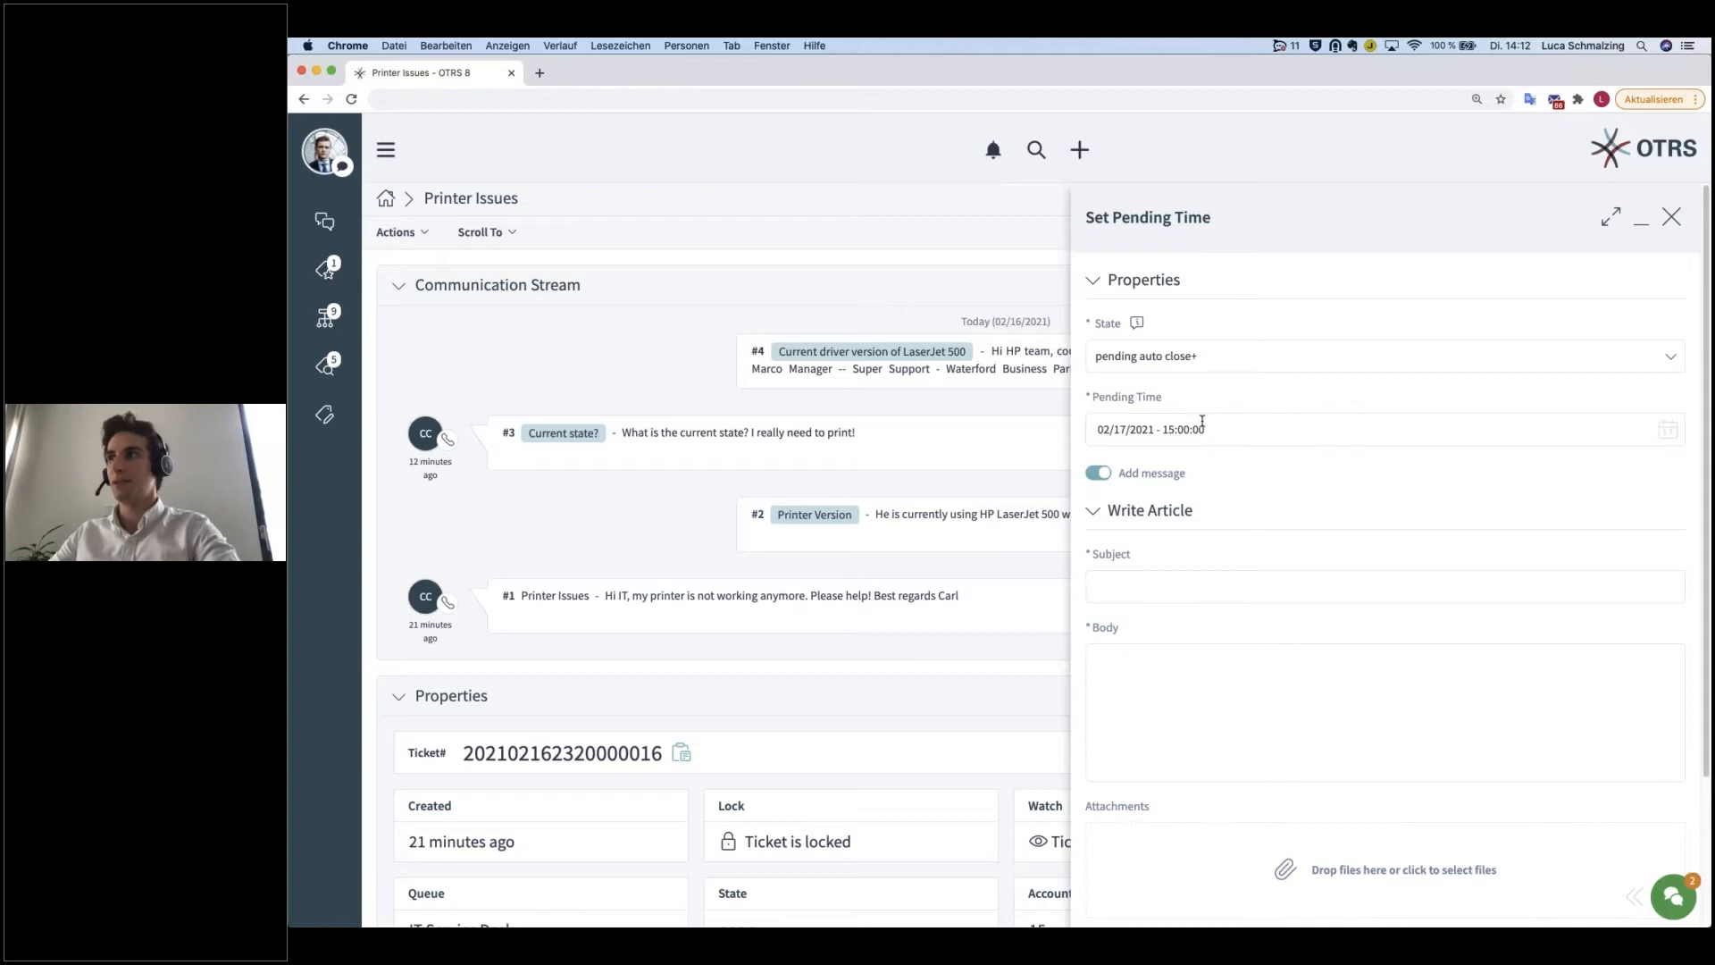
drag(1172, 429, 1240, 392)
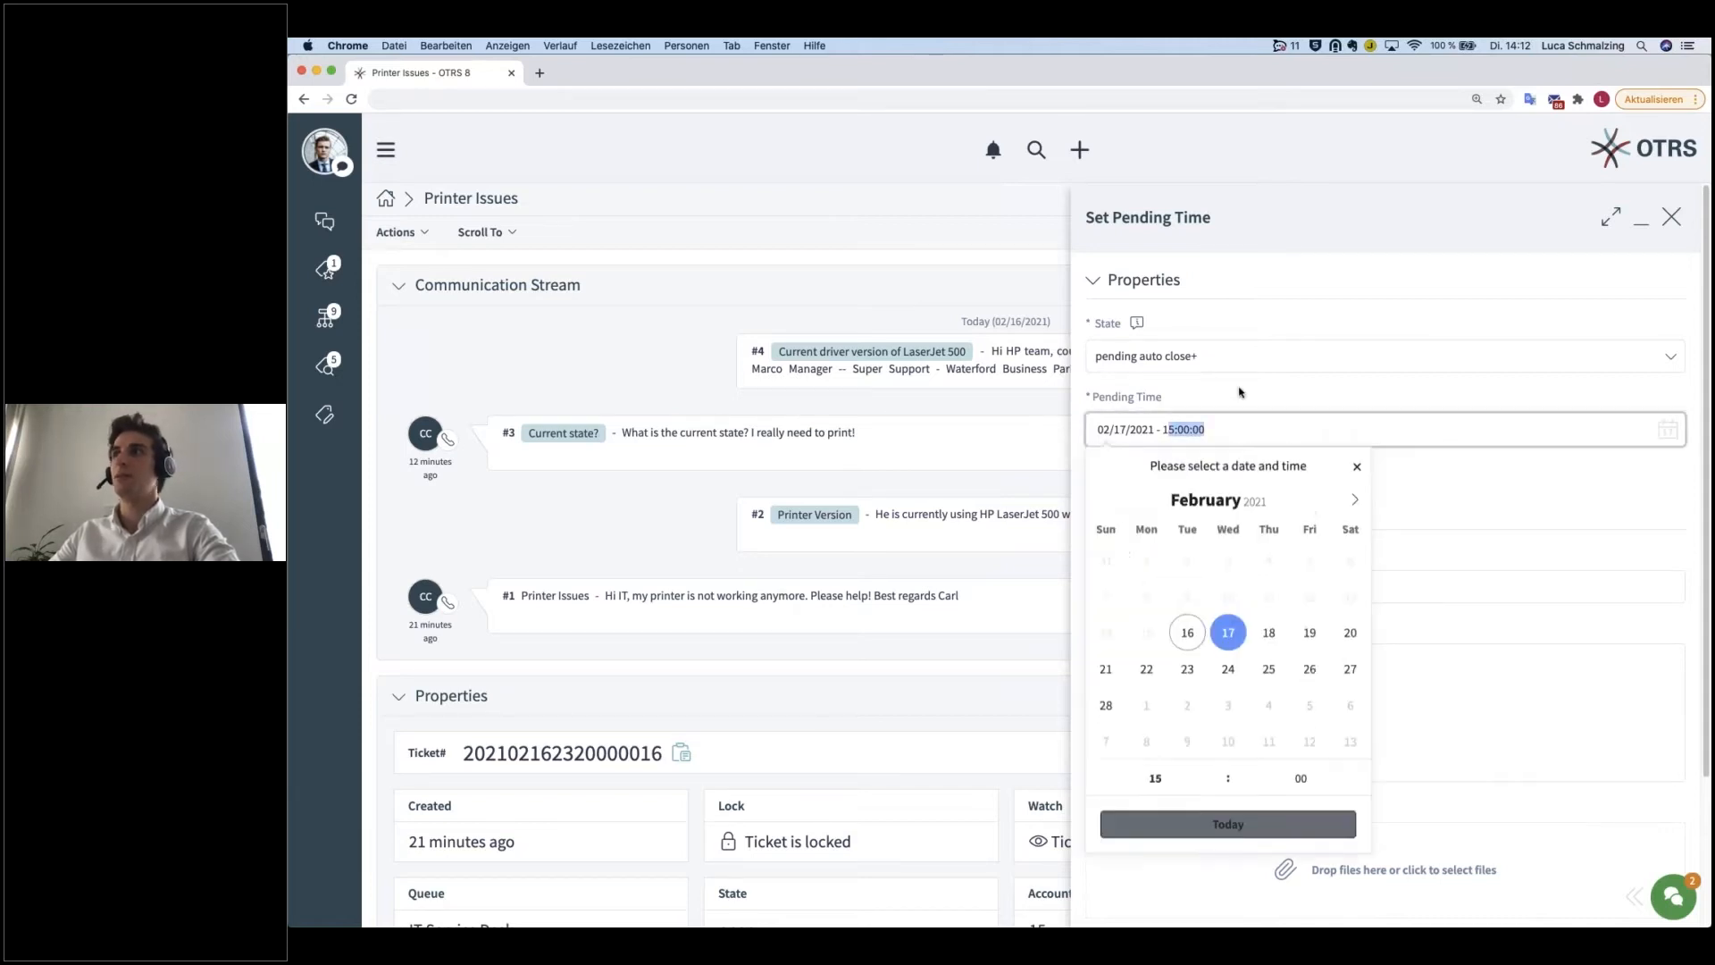
click(1181, 366)
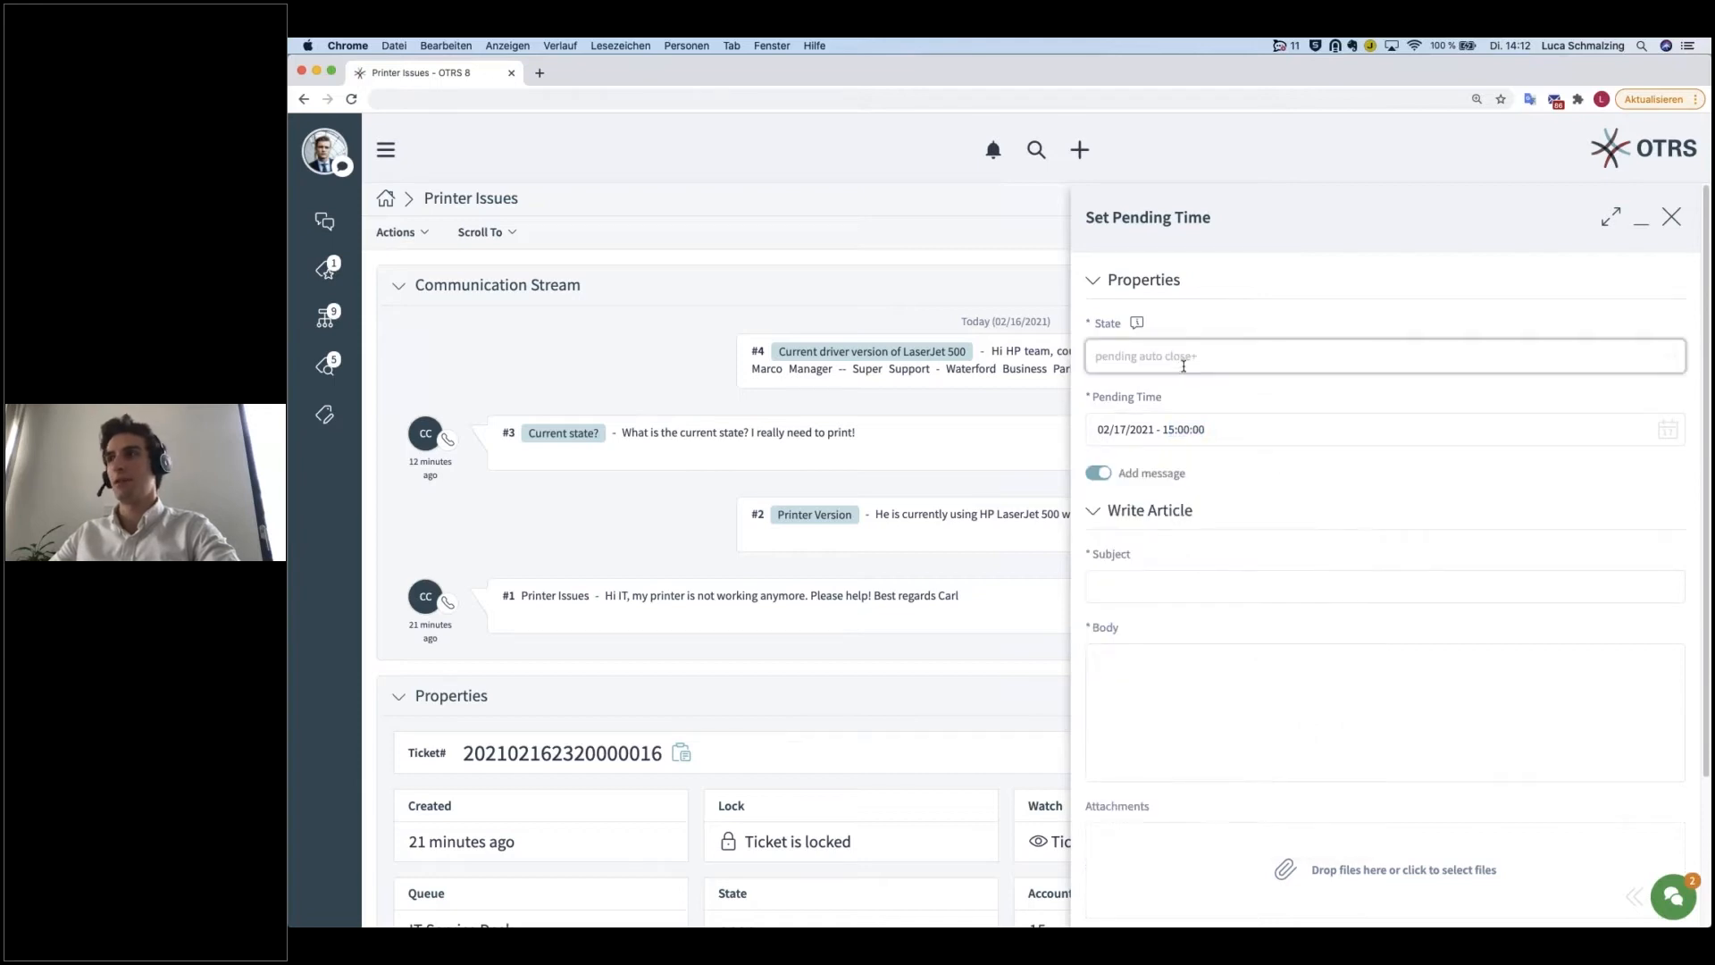
click(1104, 478)
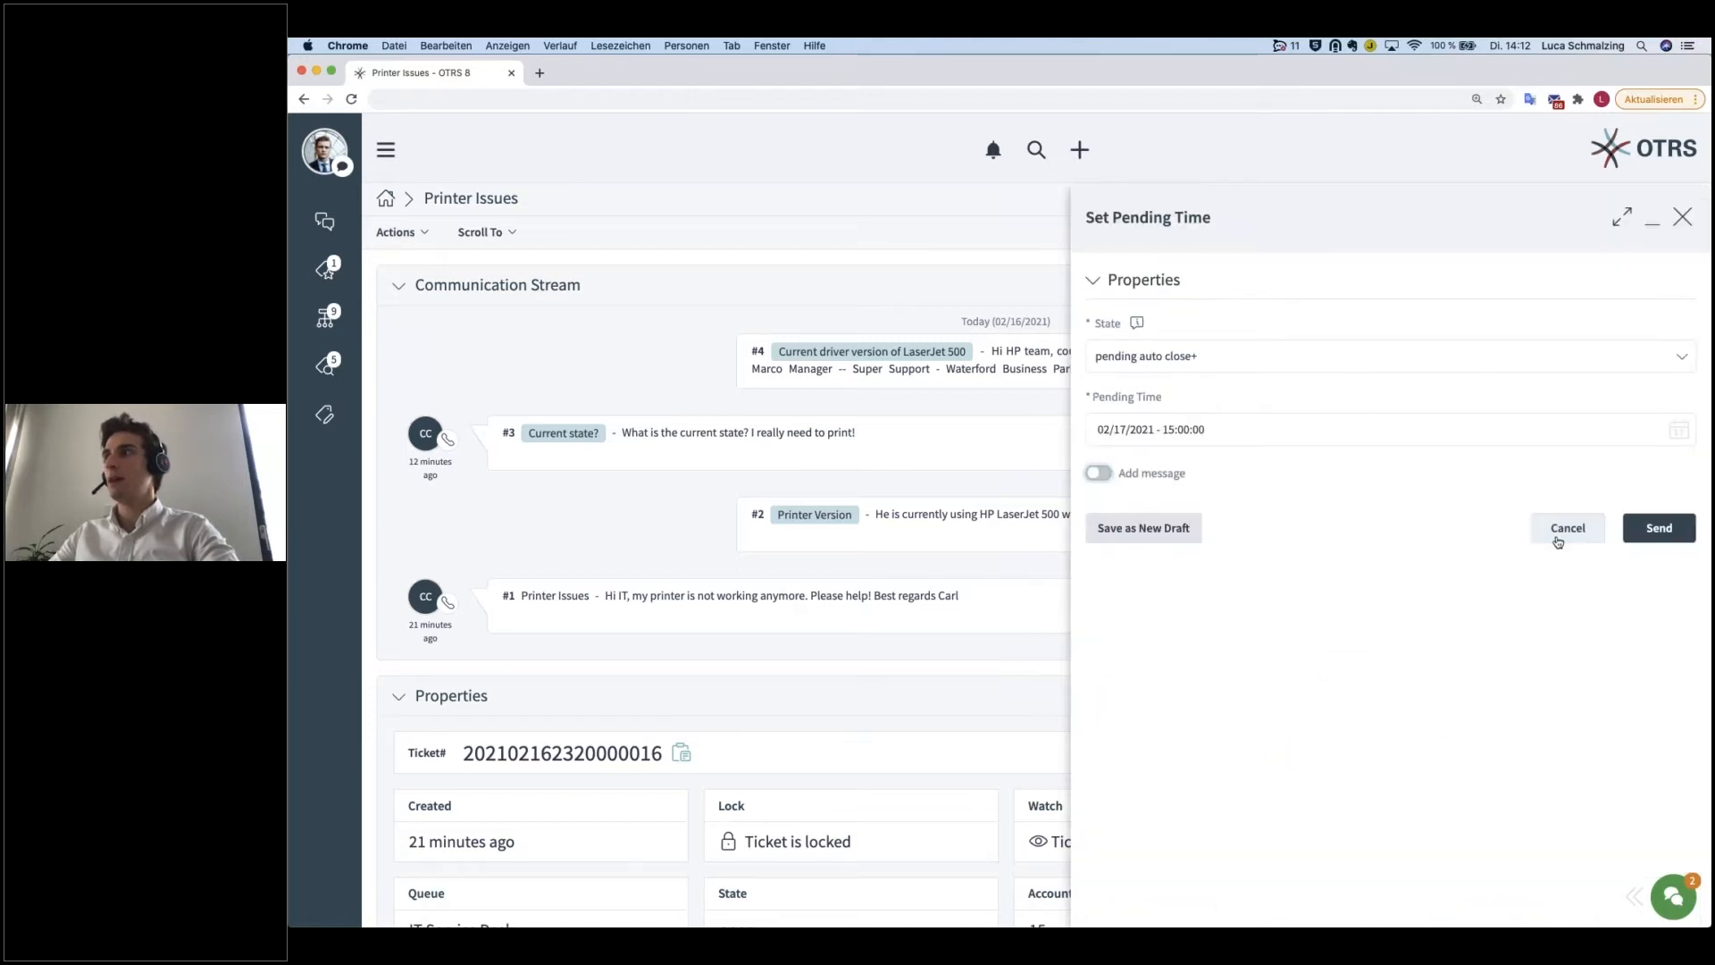
click(1565, 529)
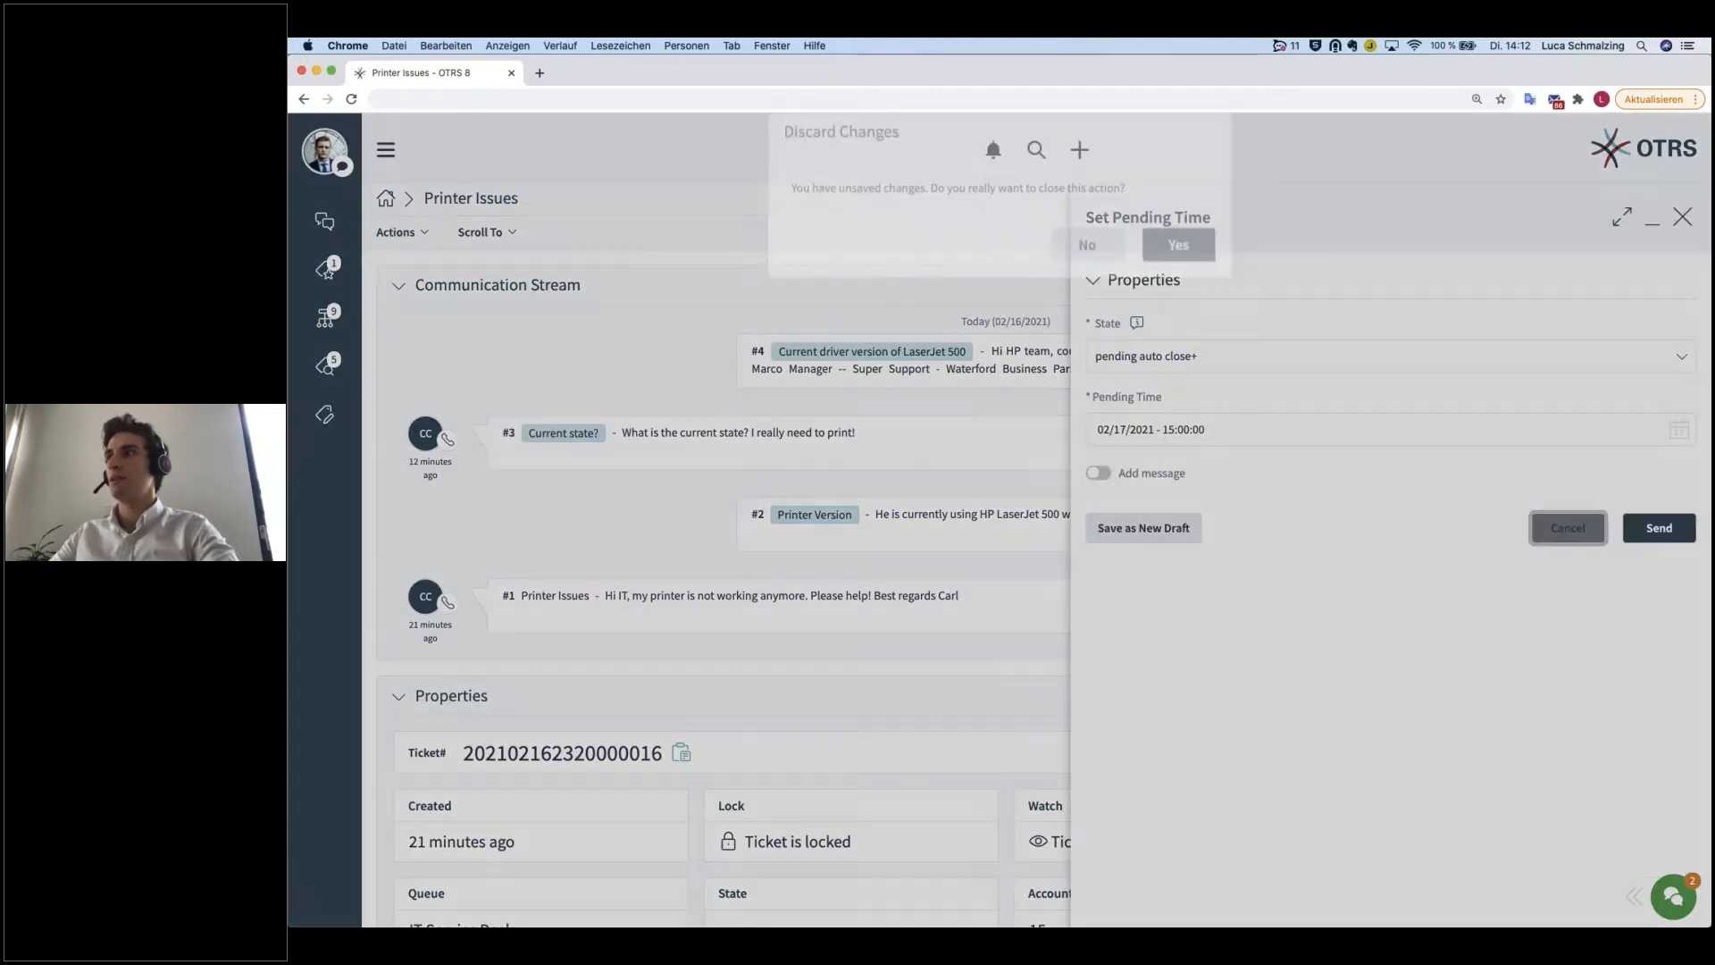
click(1176, 280)
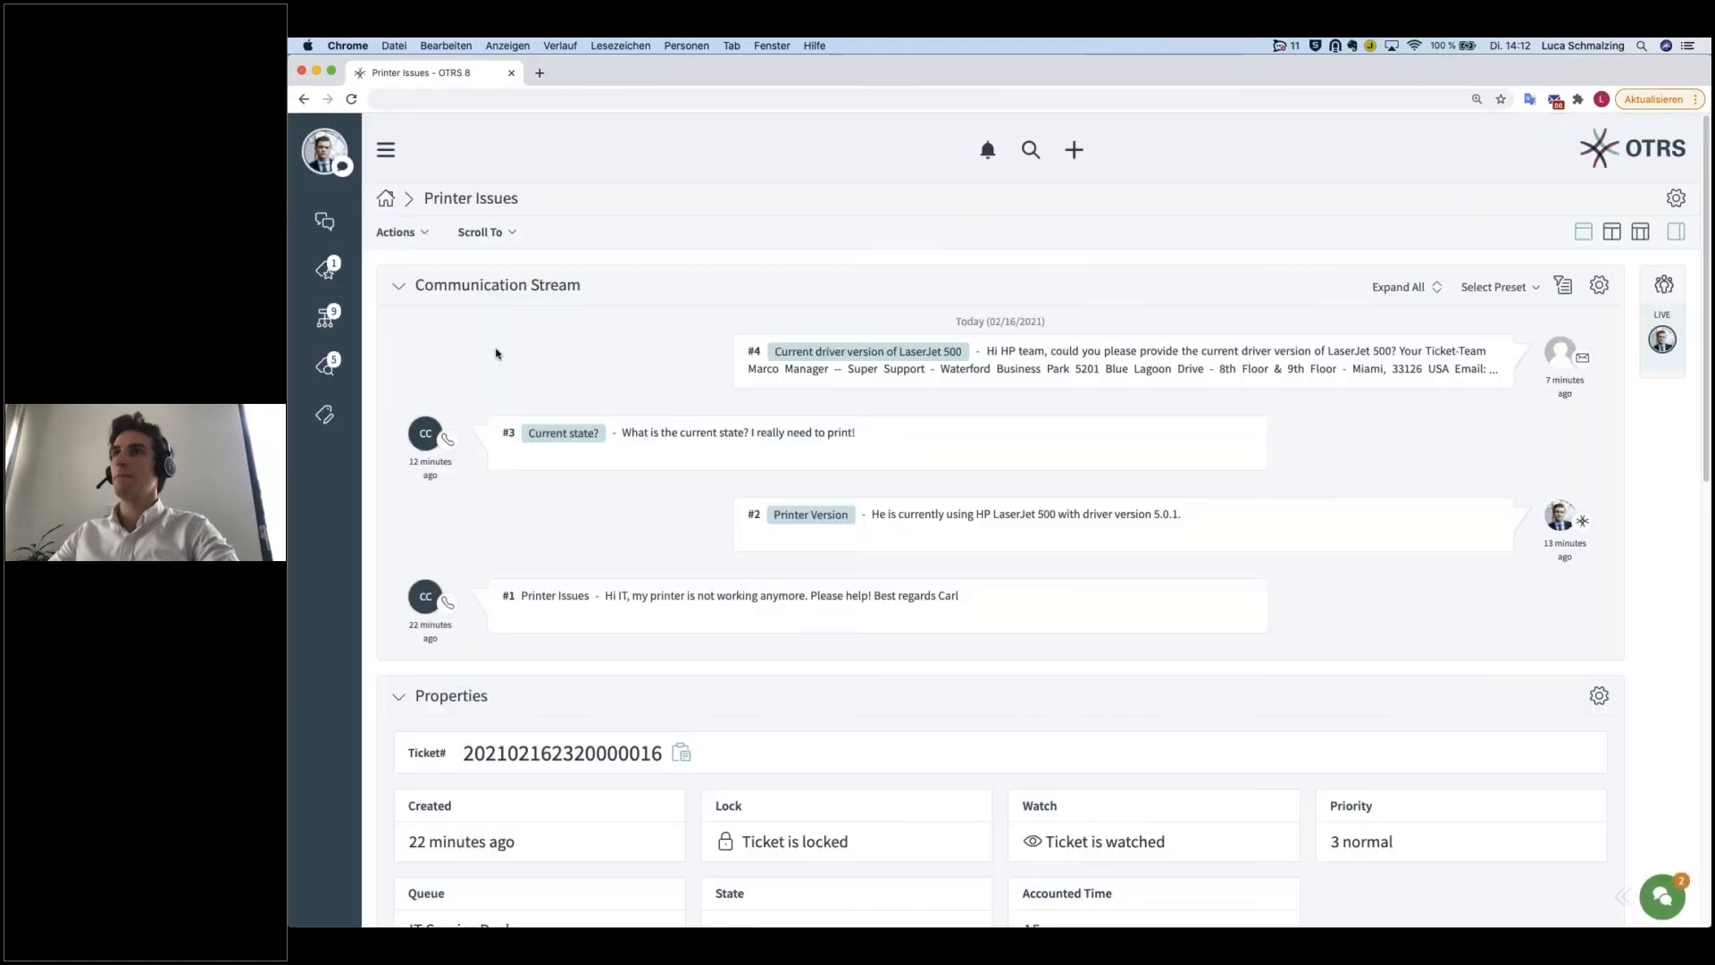
Step: Set the ticket to pending reminder for 02/17/2021 at 09:00 without an added message and submit the change
click(429, 235)
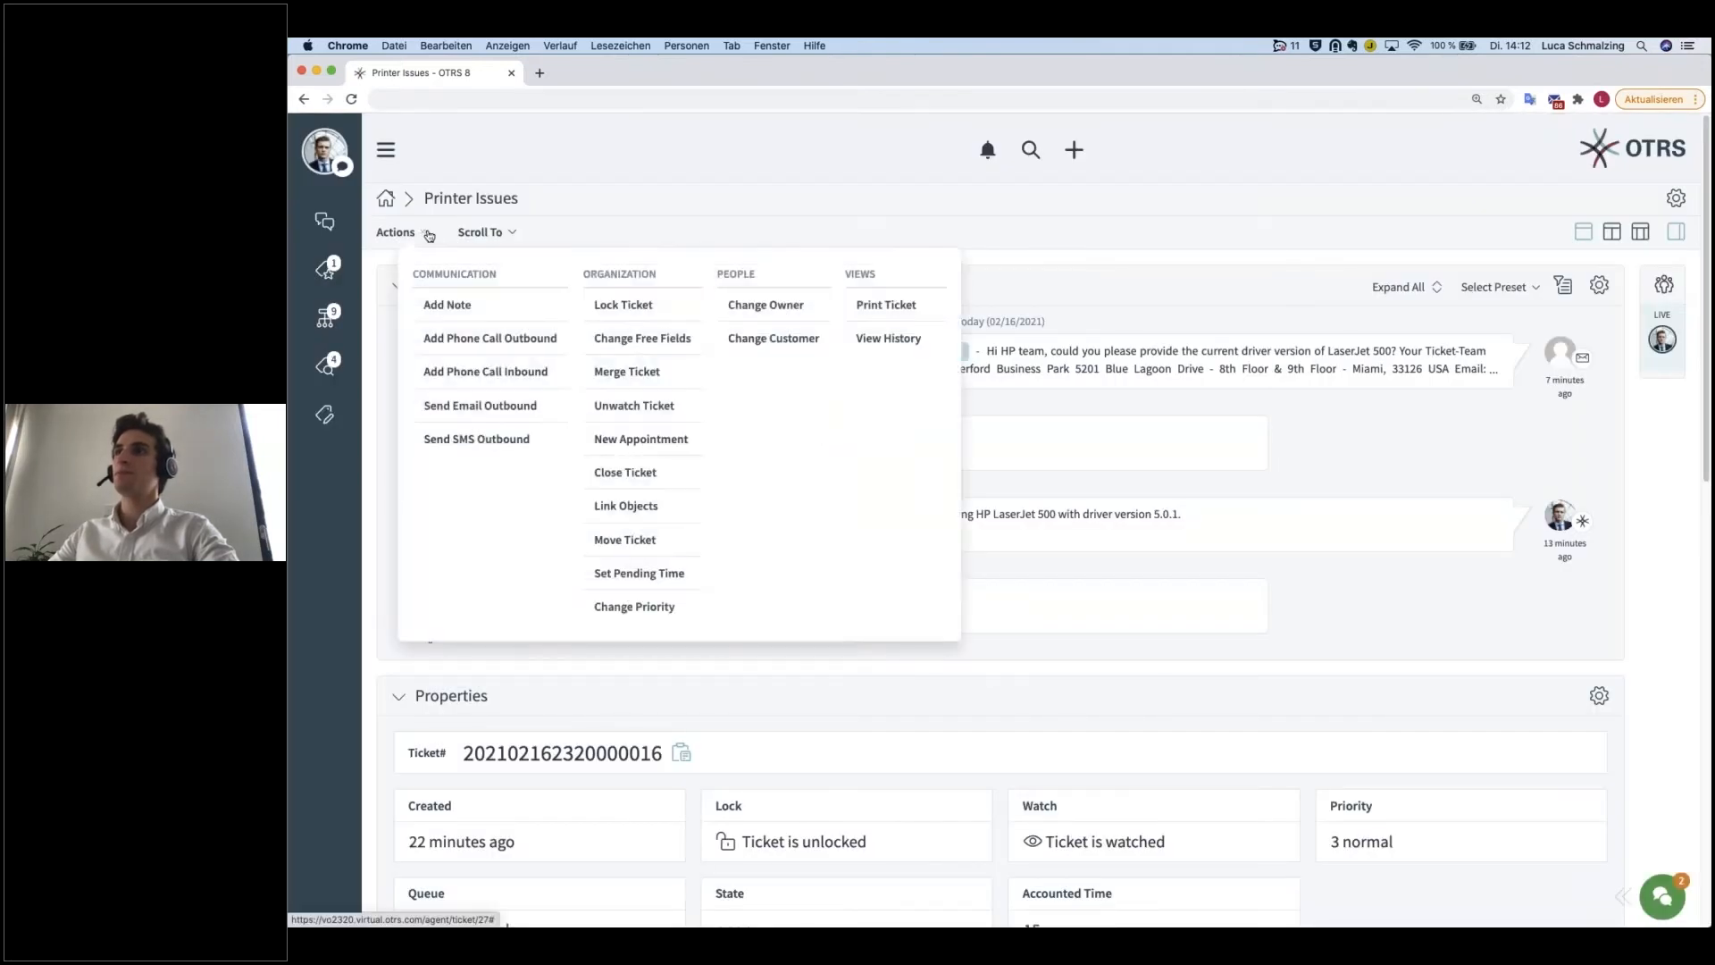
click(661, 574)
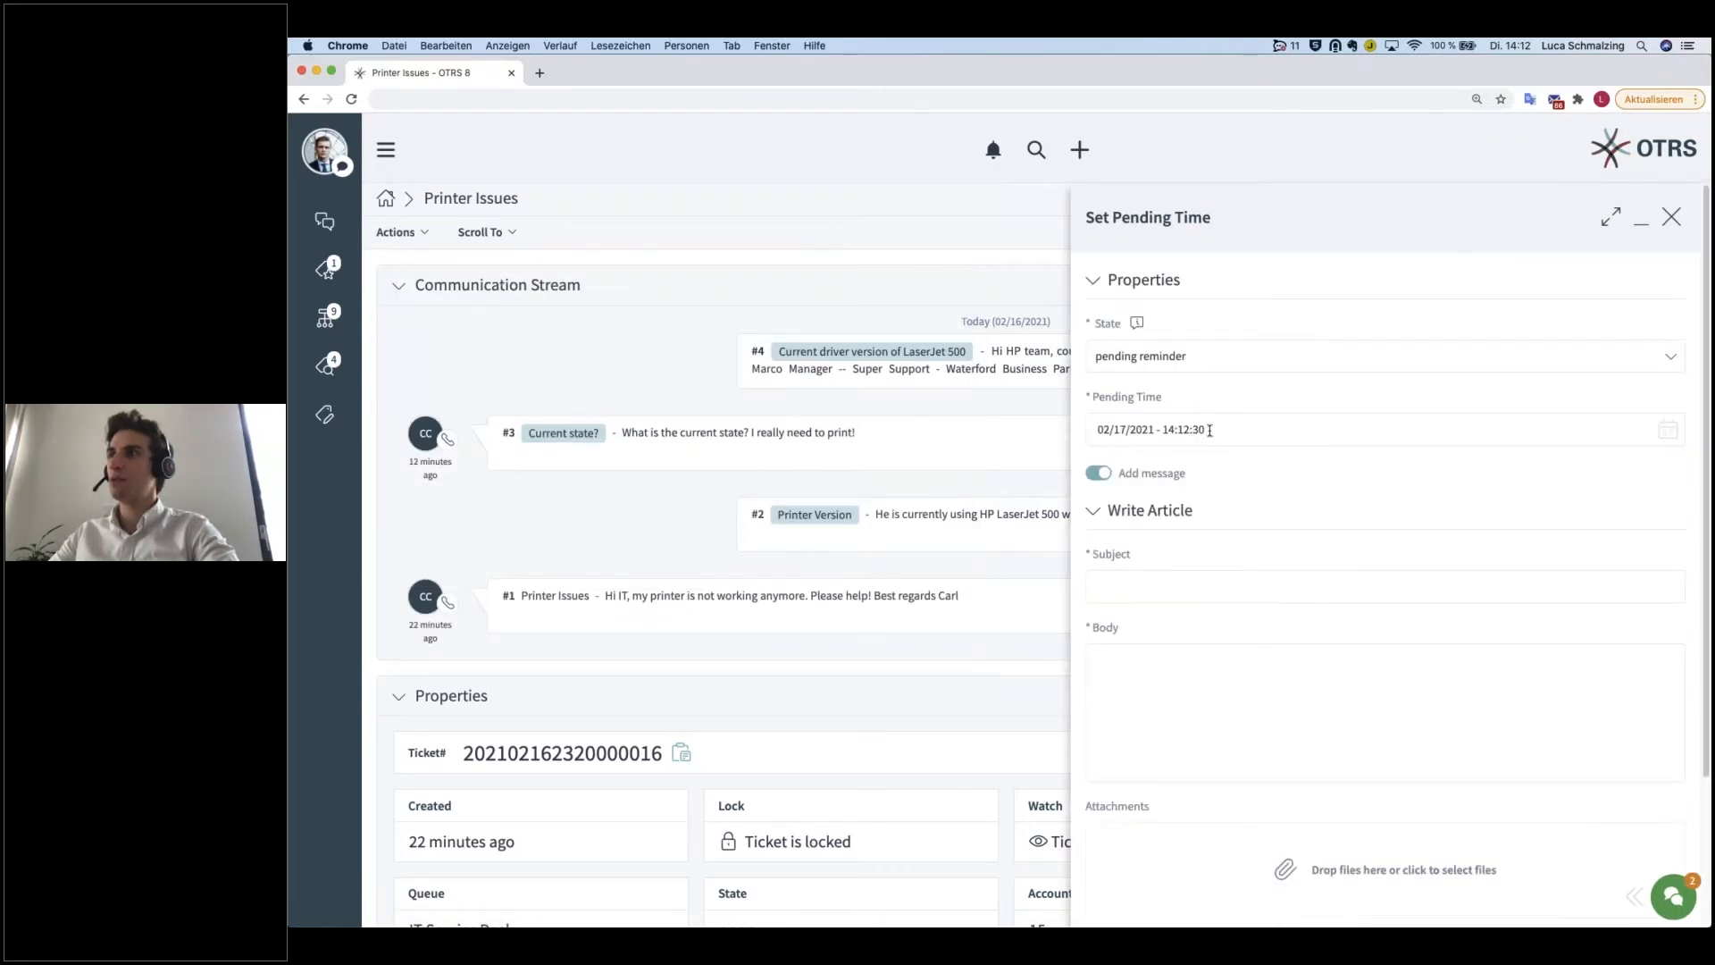
click(1210, 431)
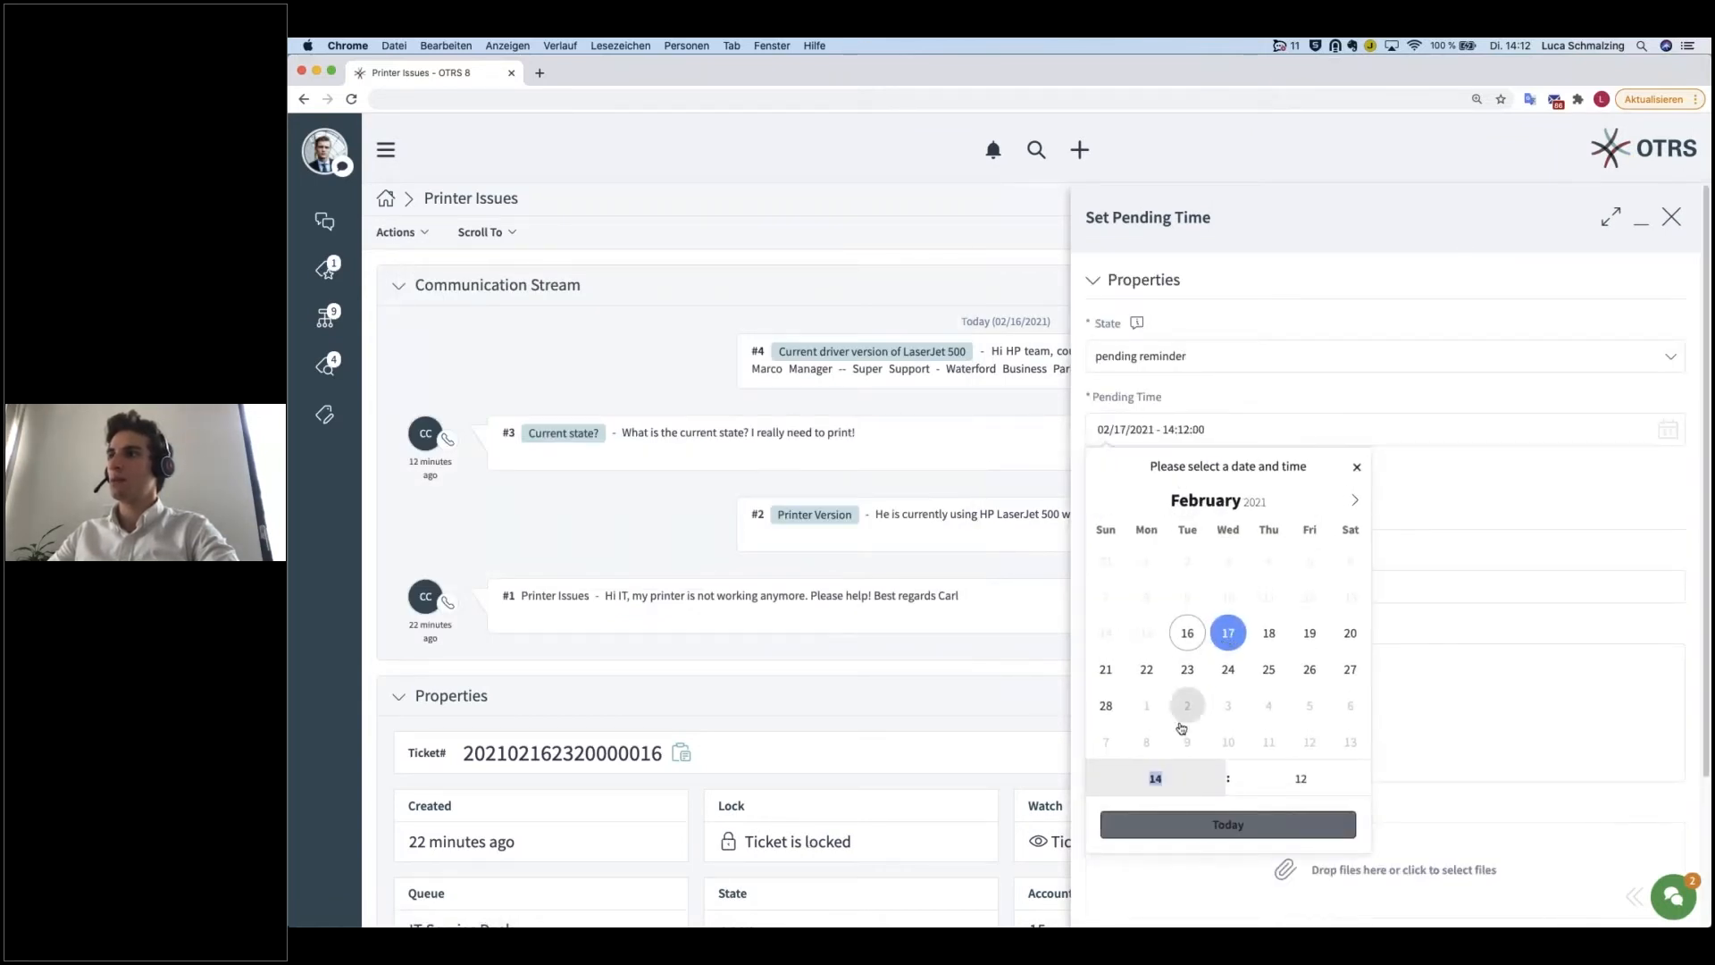
text(09)
click(1301, 778)
text(00)
click(1377, 673)
click(1098, 474)
click(1659, 528)
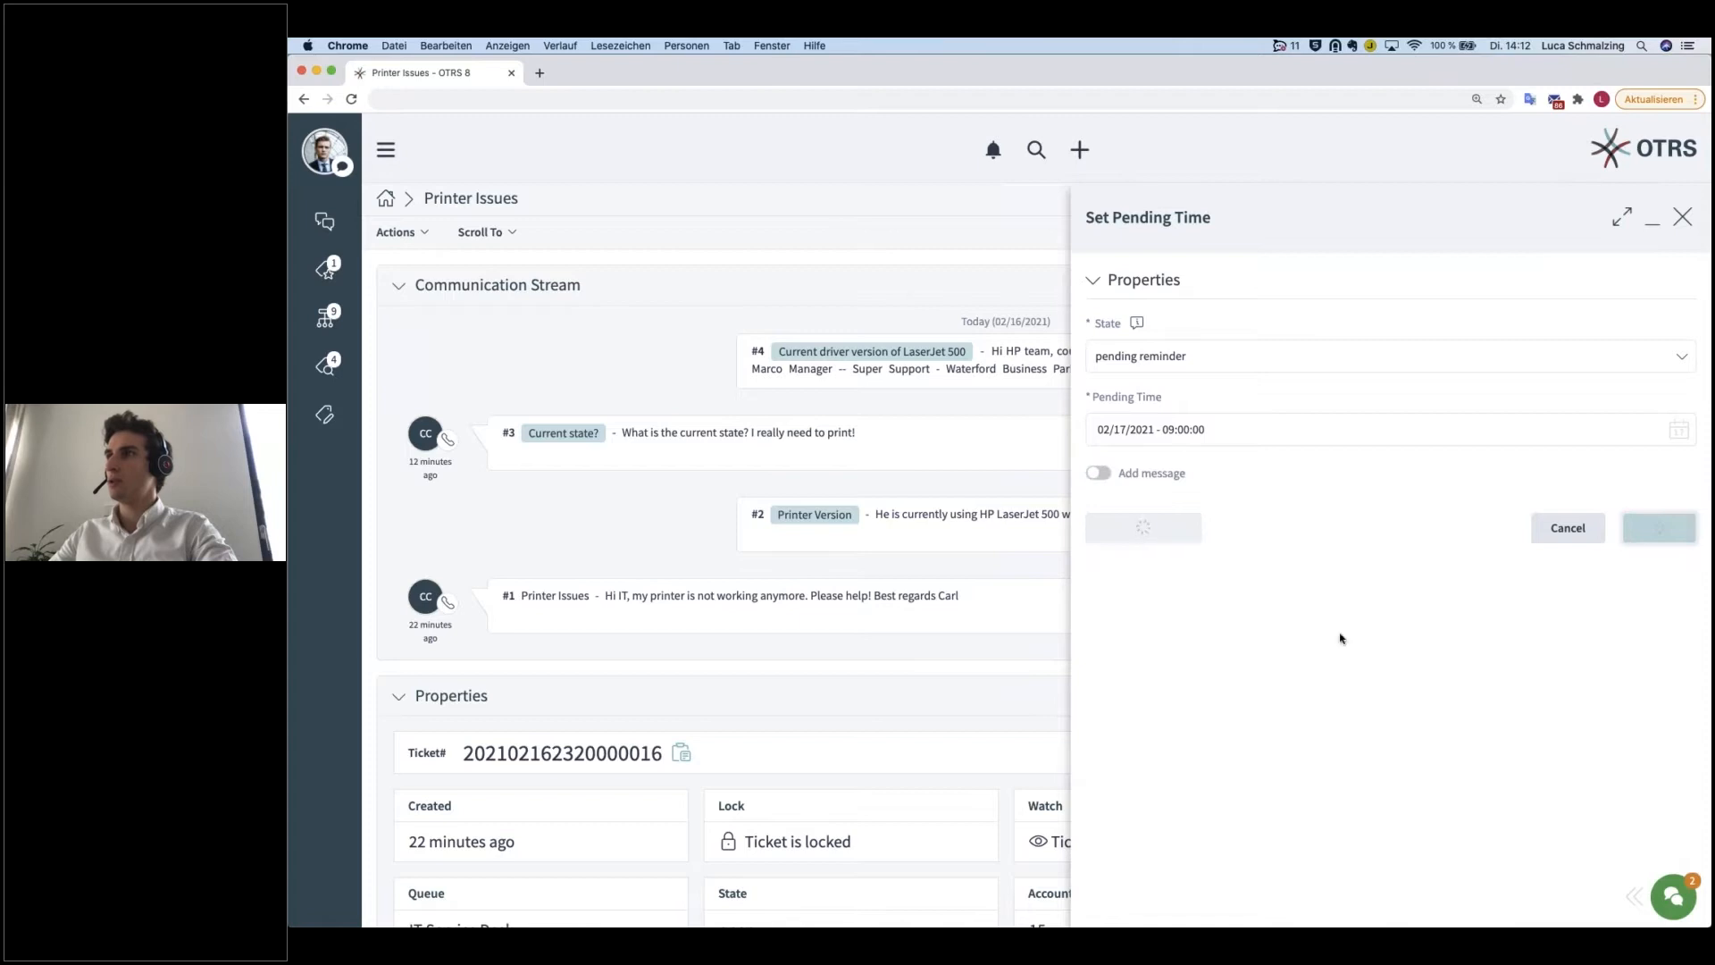
Step: Examine the ticket's state, remaining pending time and due date in its properties
scroll(884, 630, down, 5)
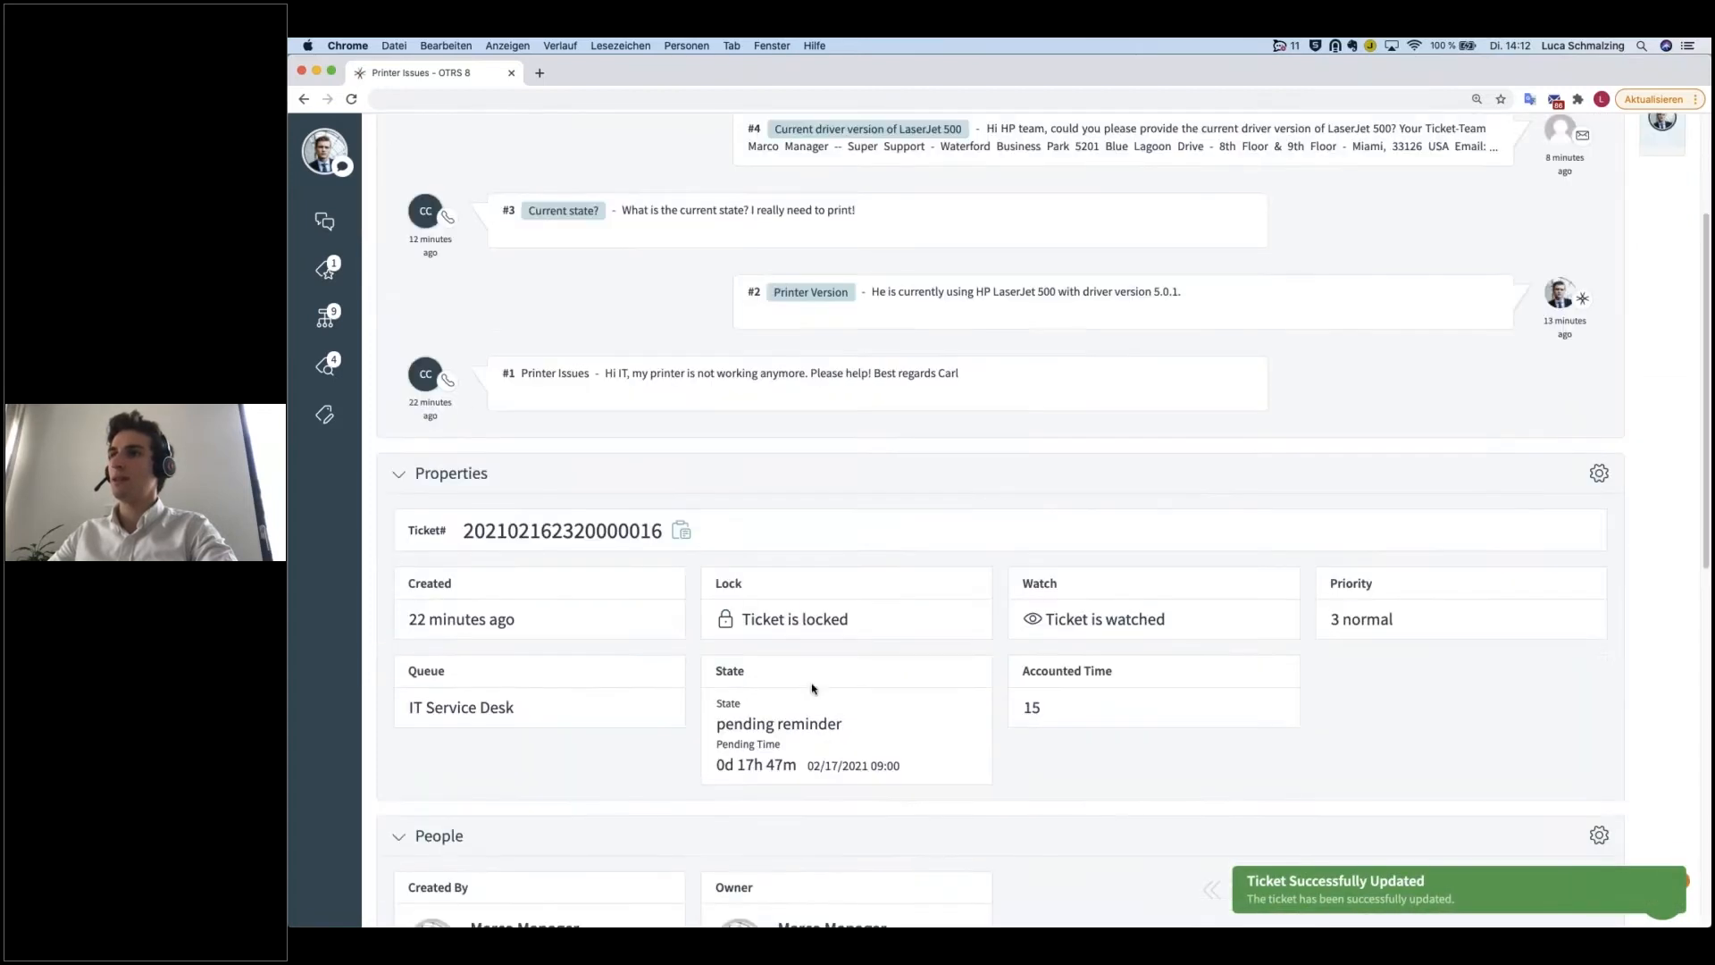
drag(840, 718, 710, 709)
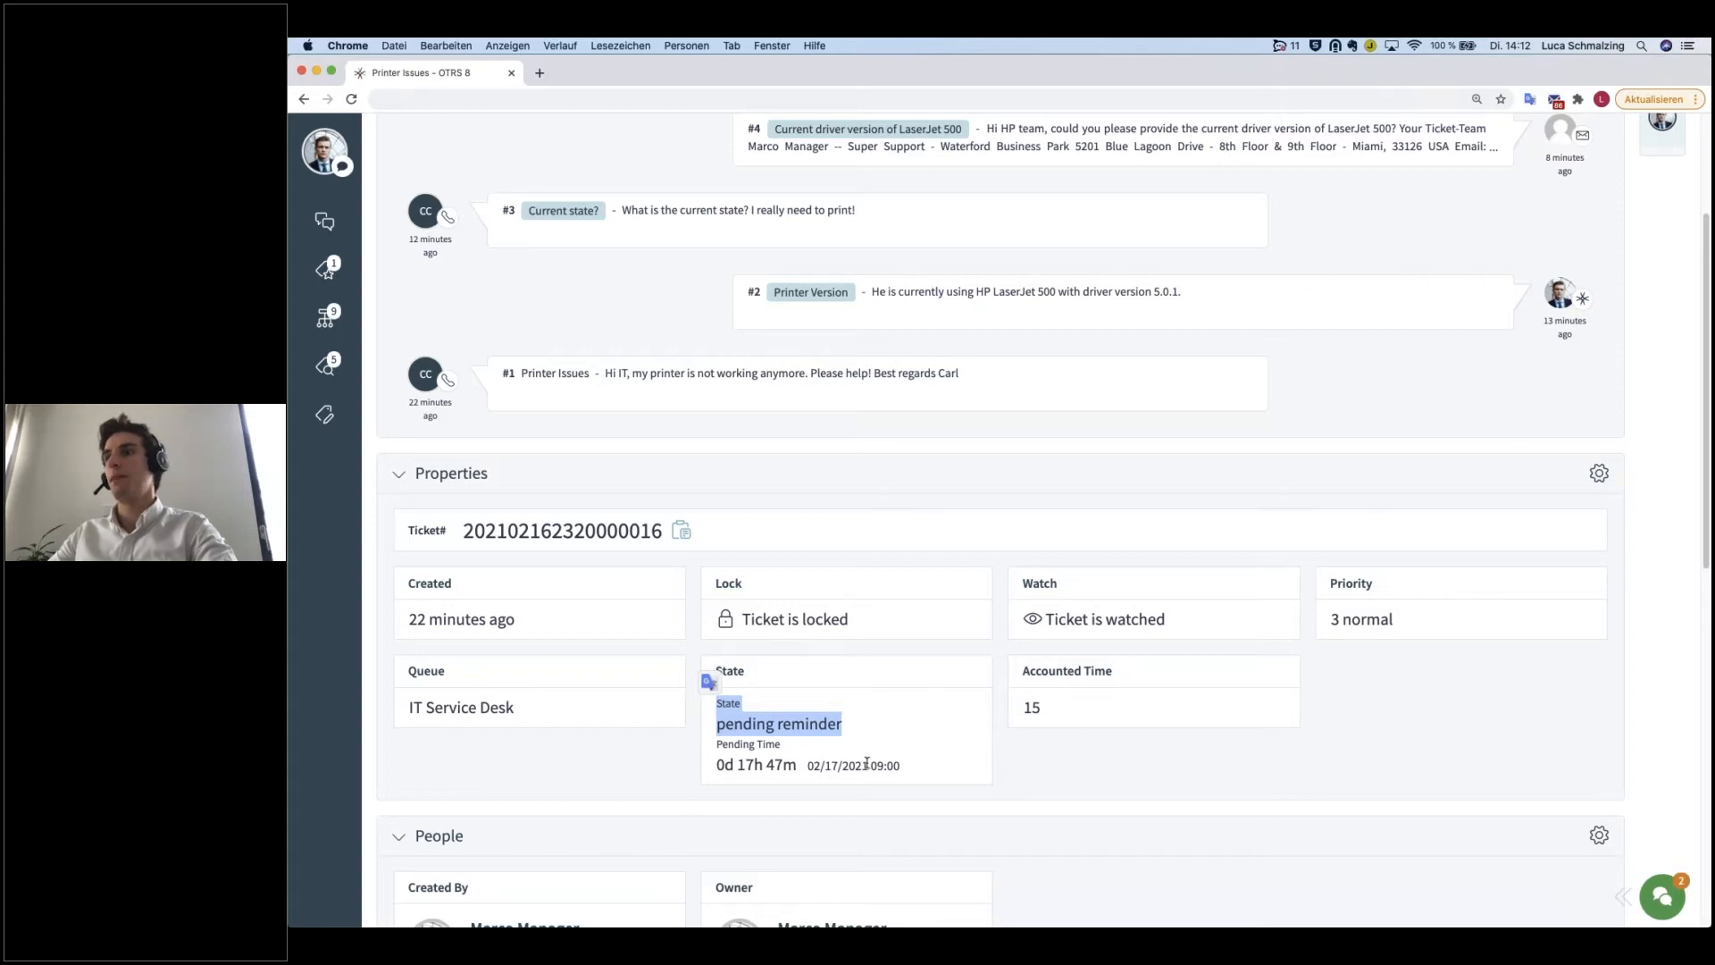
click(917, 770)
drag(916, 770, 724, 768)
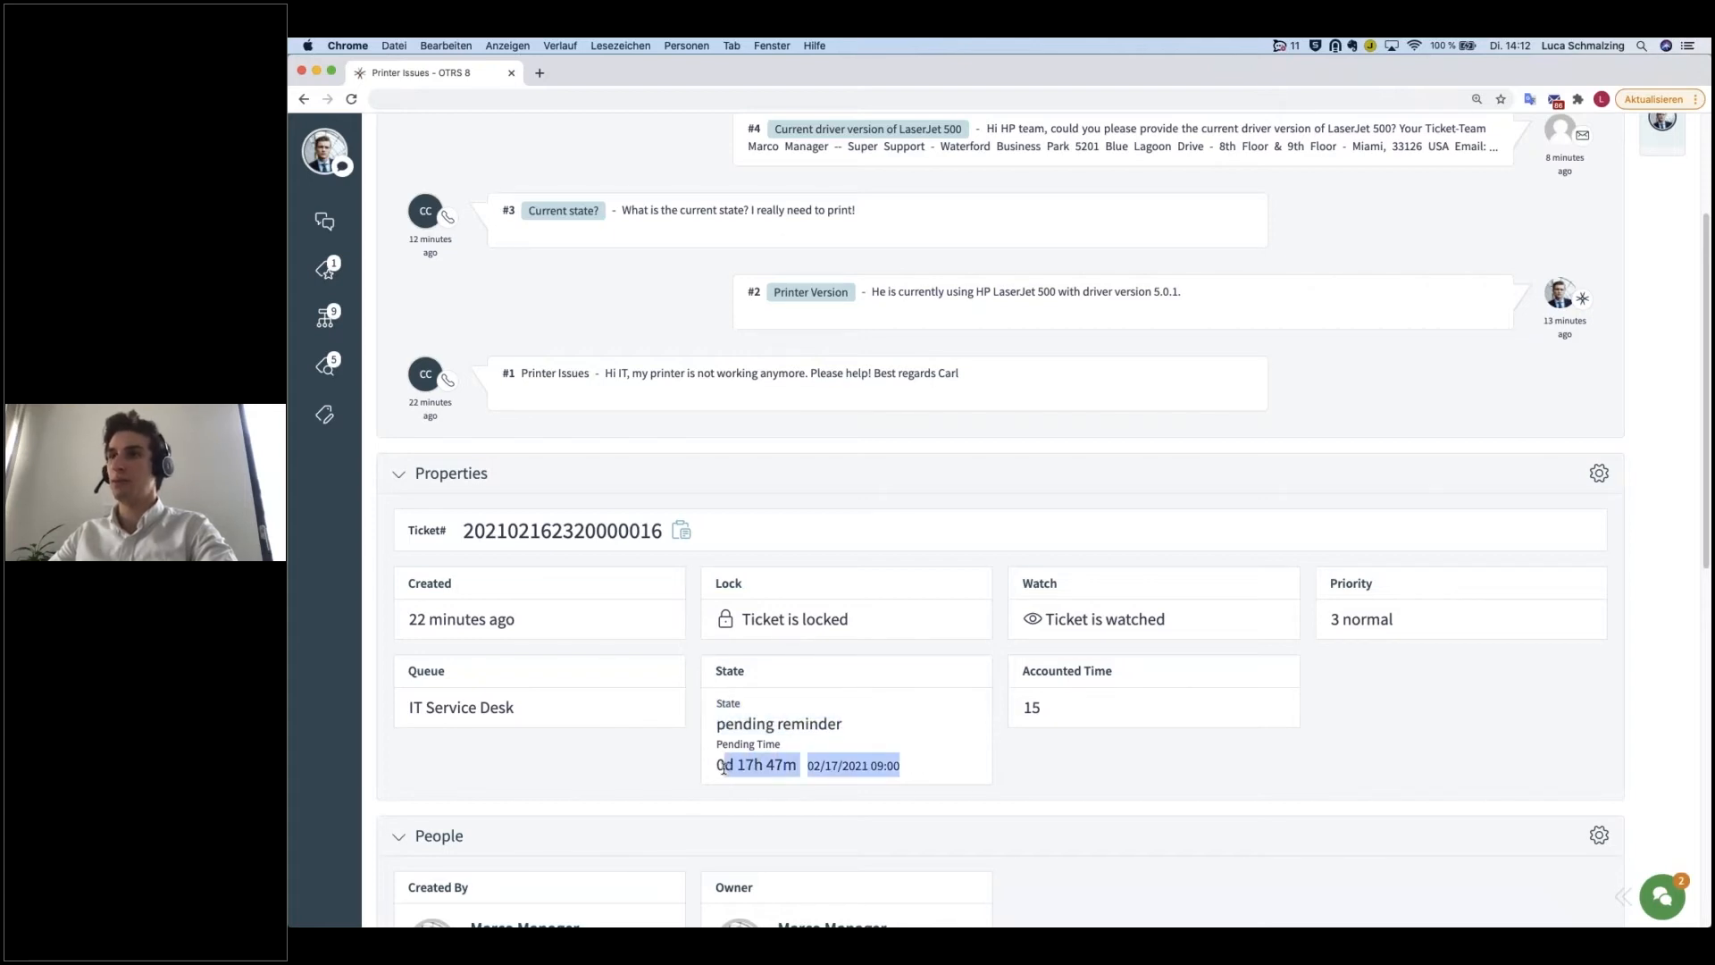
double_click(751, 764)
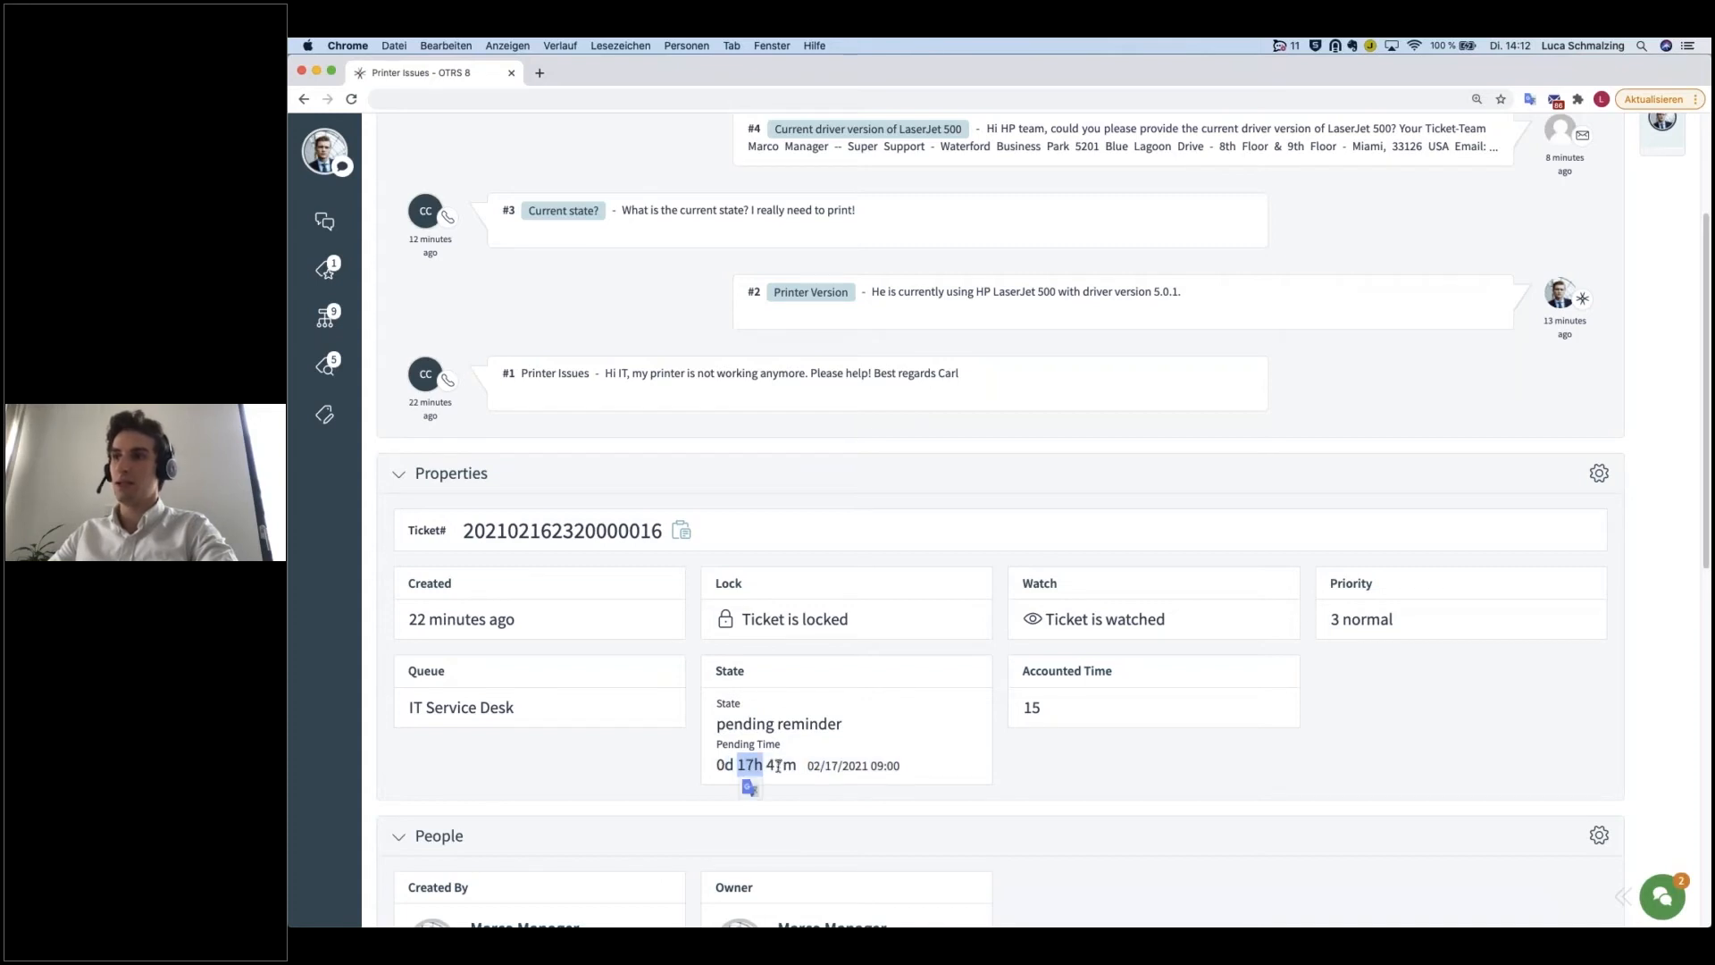
double_click(780, 765)
double_click(886, 766)
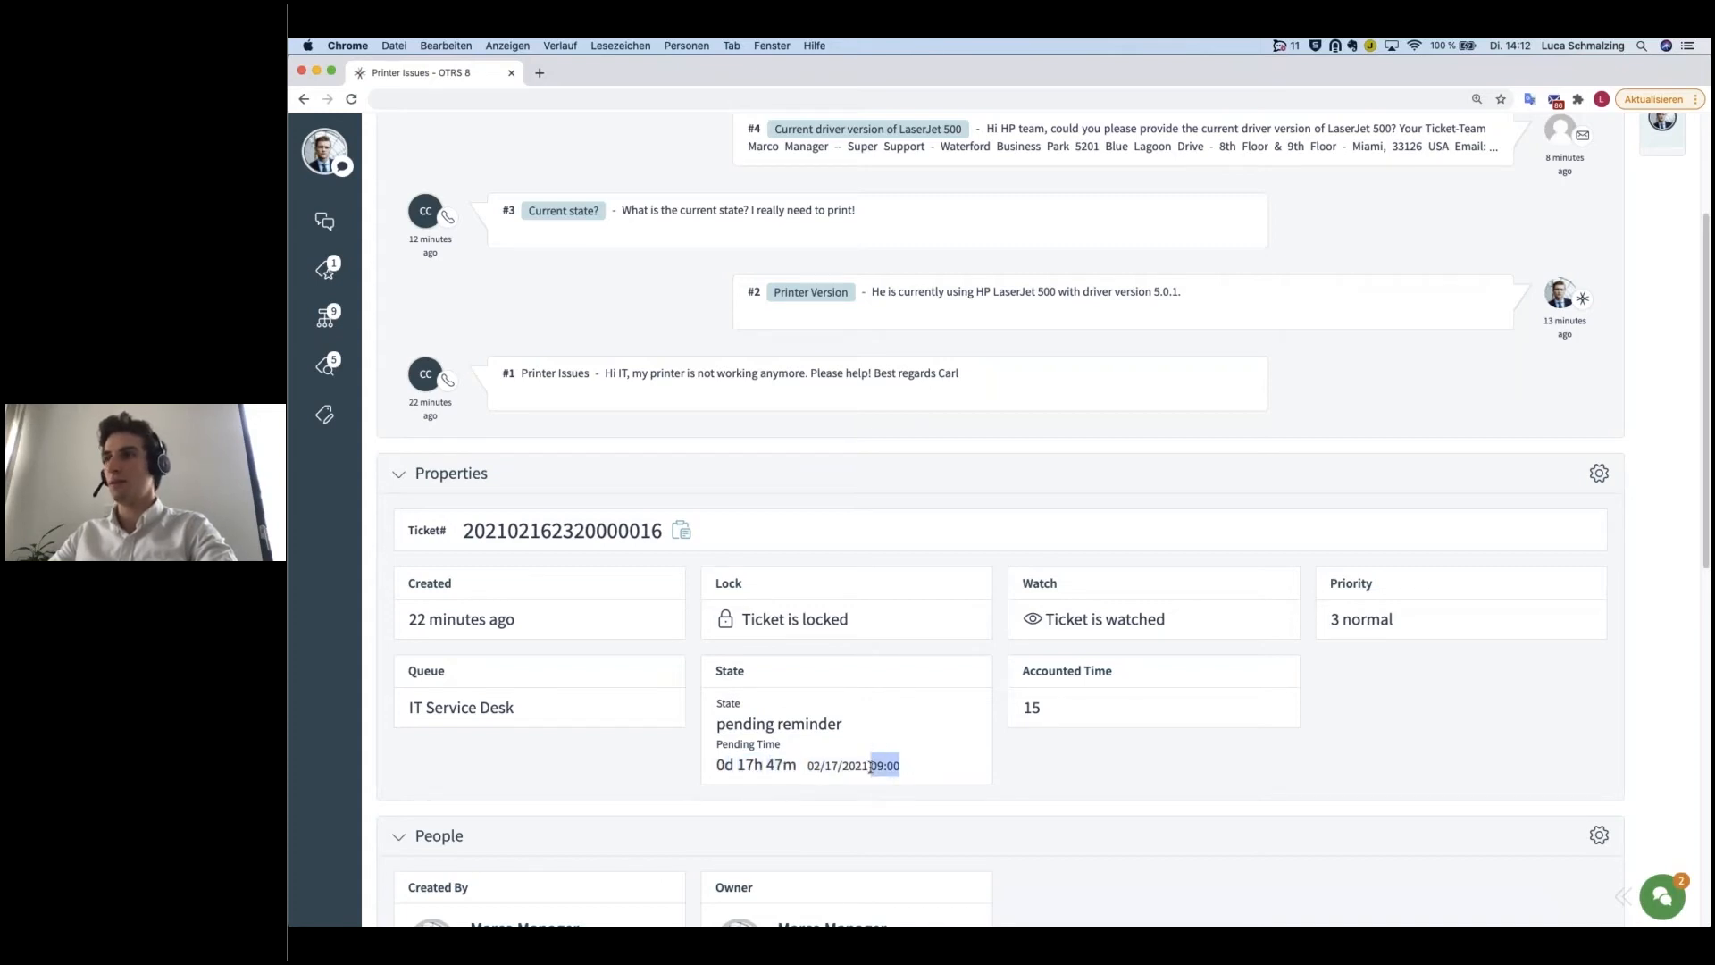
click(916, 758)
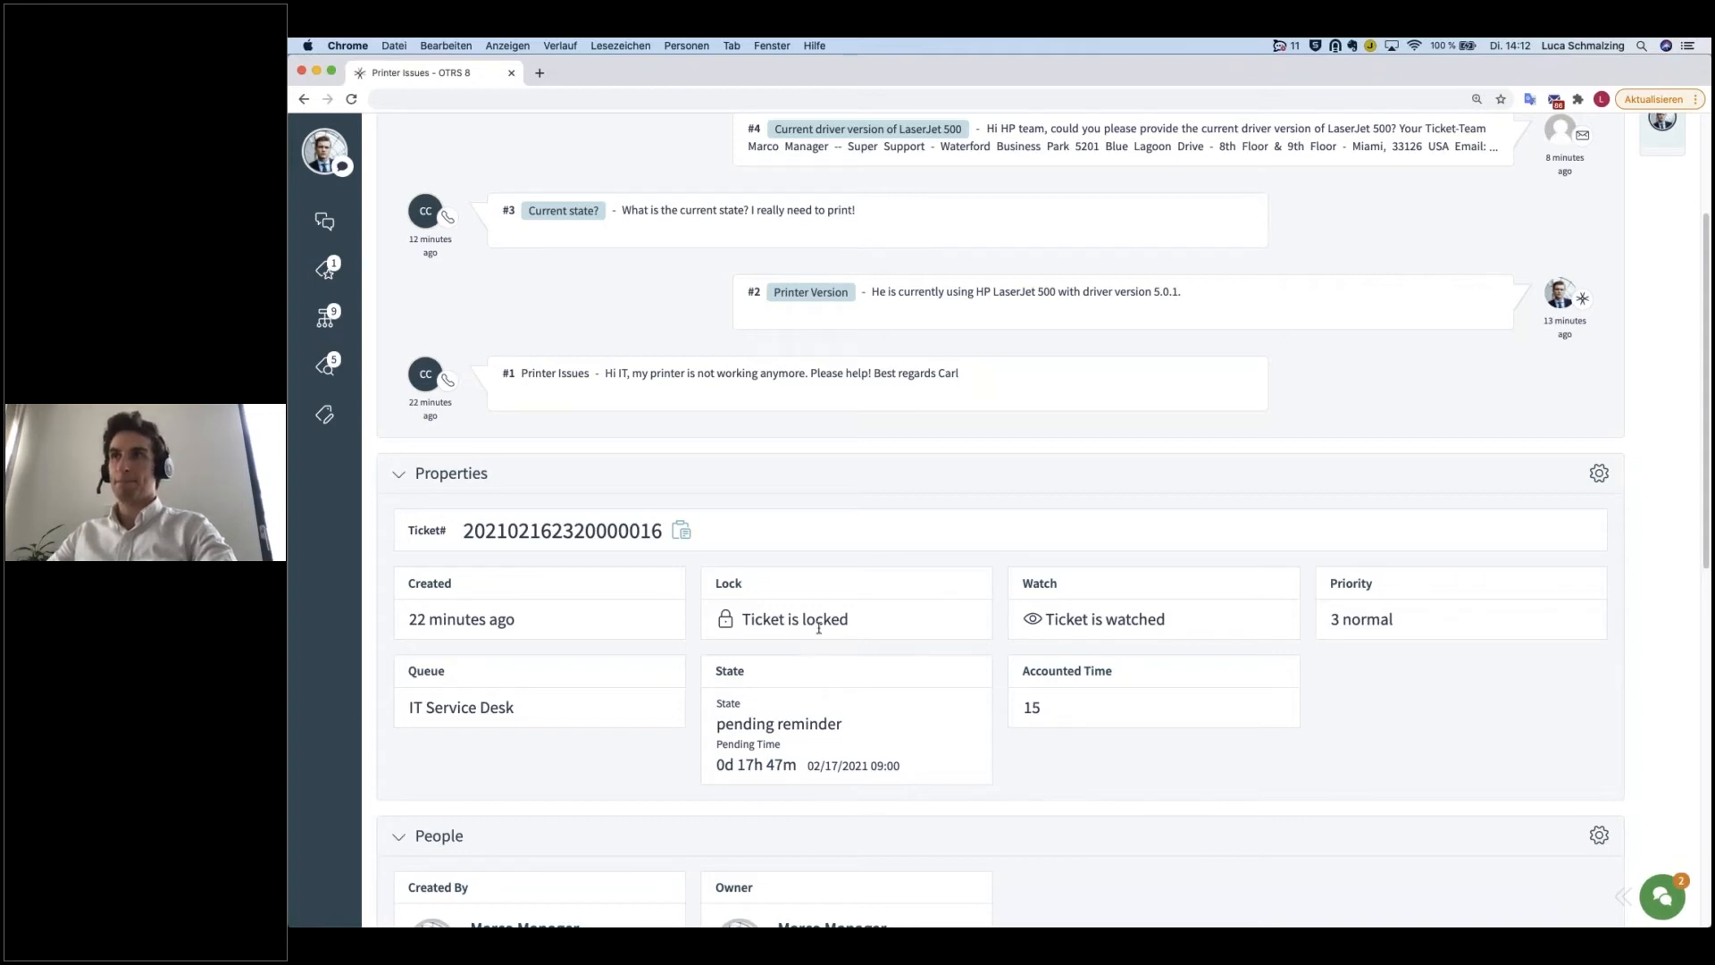
Step: Open the Change Priority form for the Printer Issues ticket and set the priority to 4 high
scroll(819, 628, up, 5)
click(422, 232)
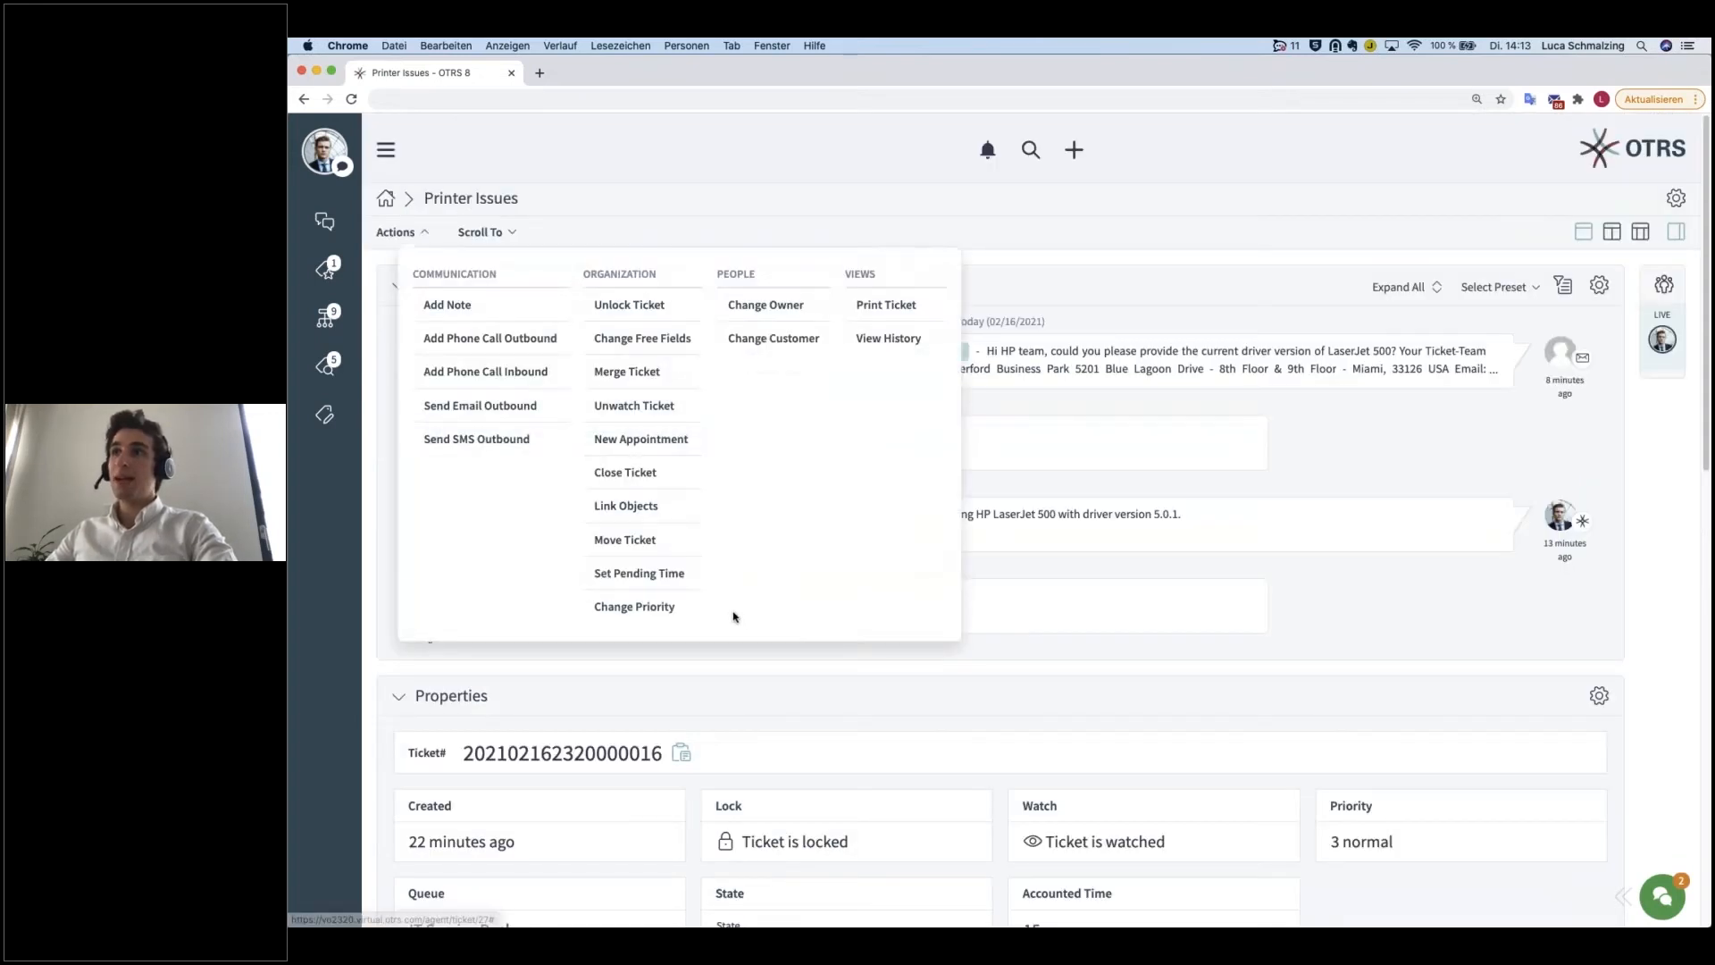
click(661, 611)
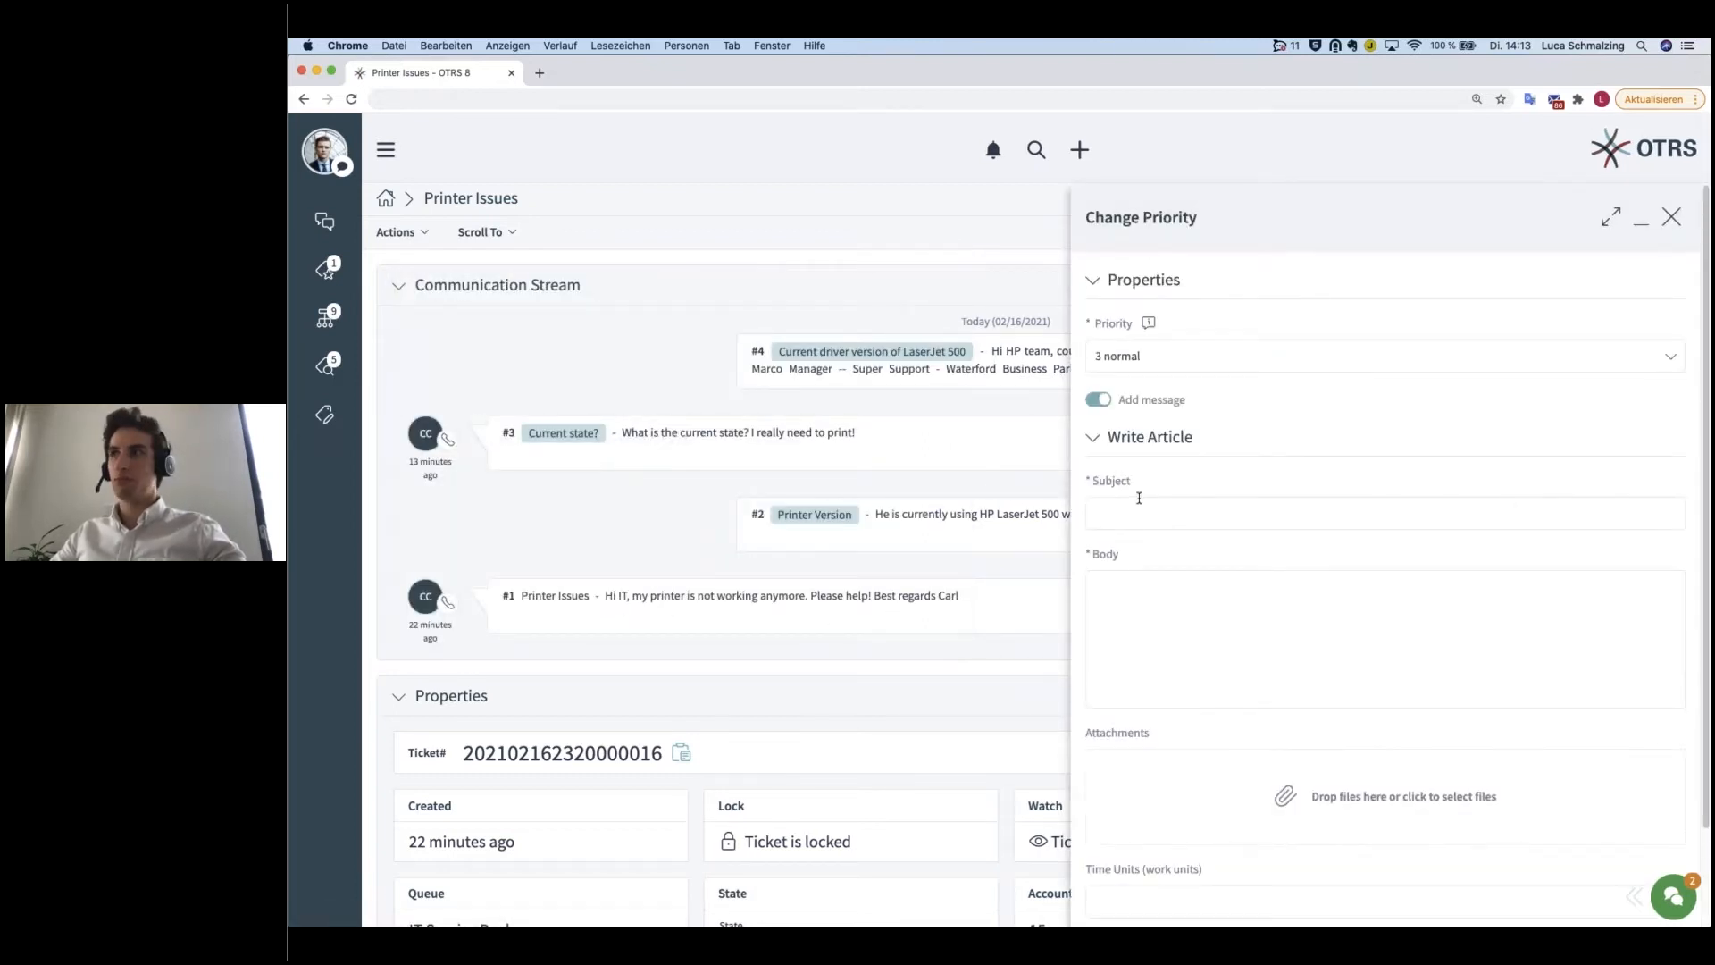
click(1173, 360)
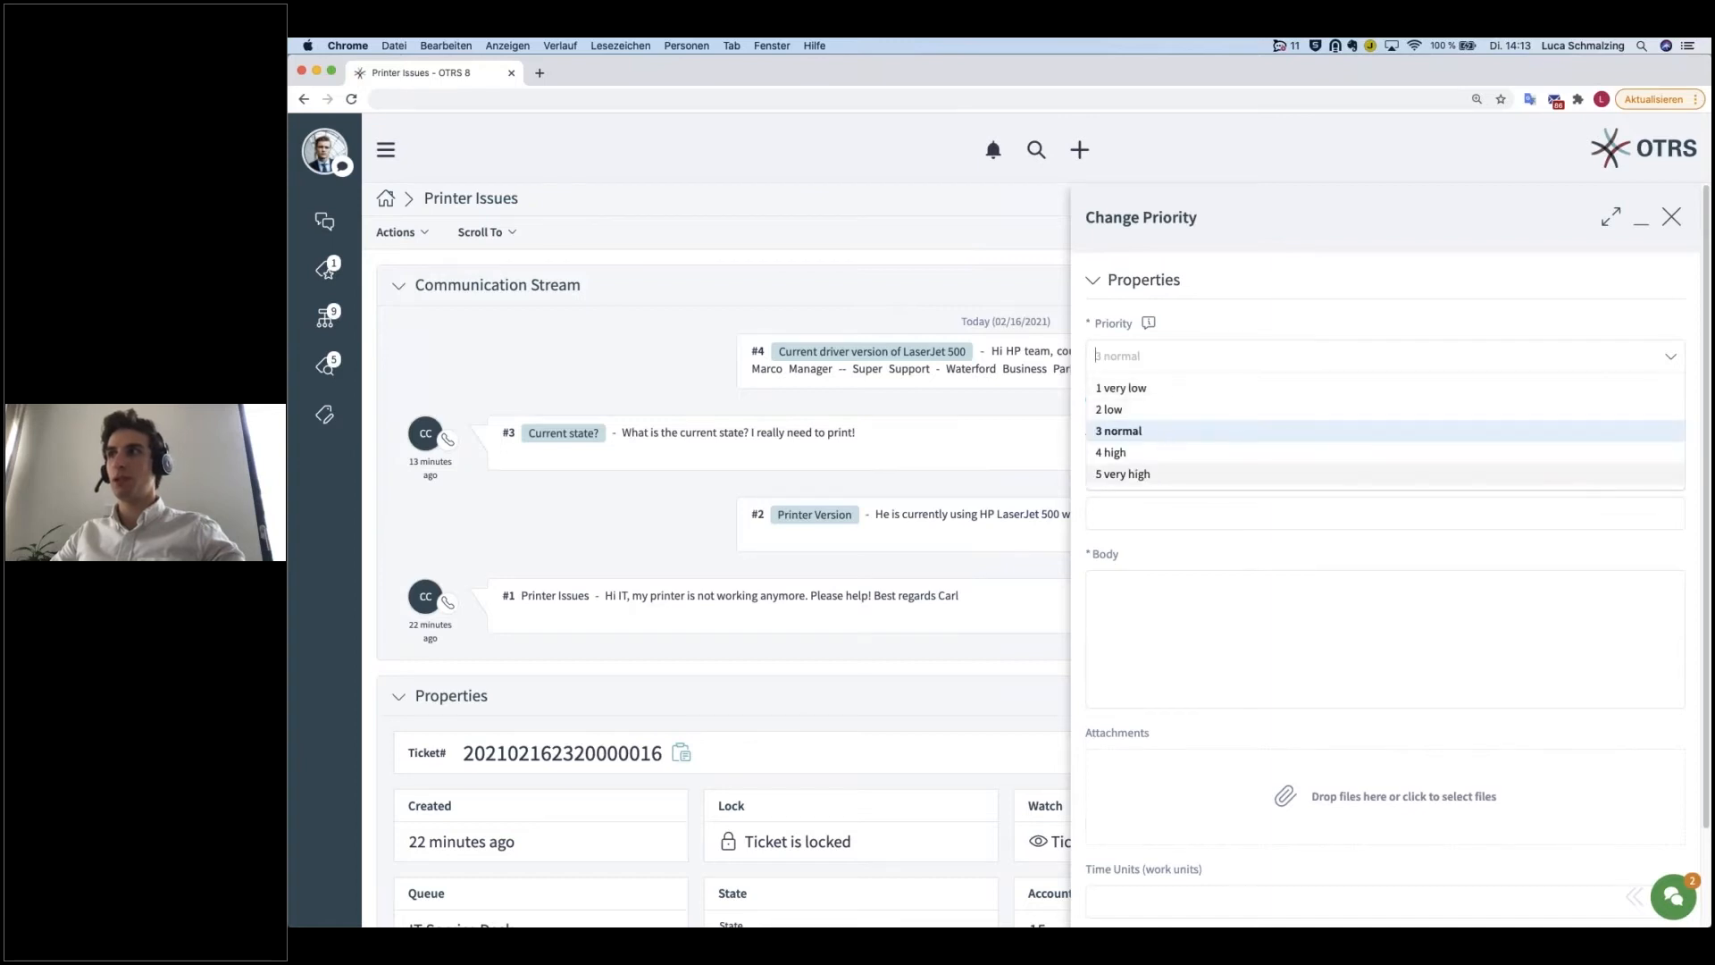
click(1146, 454)
Step: Write the priority change article with the subject "Customer is waiting" and the body "Urgent issue"
click(1145, 509)
text(Customer)
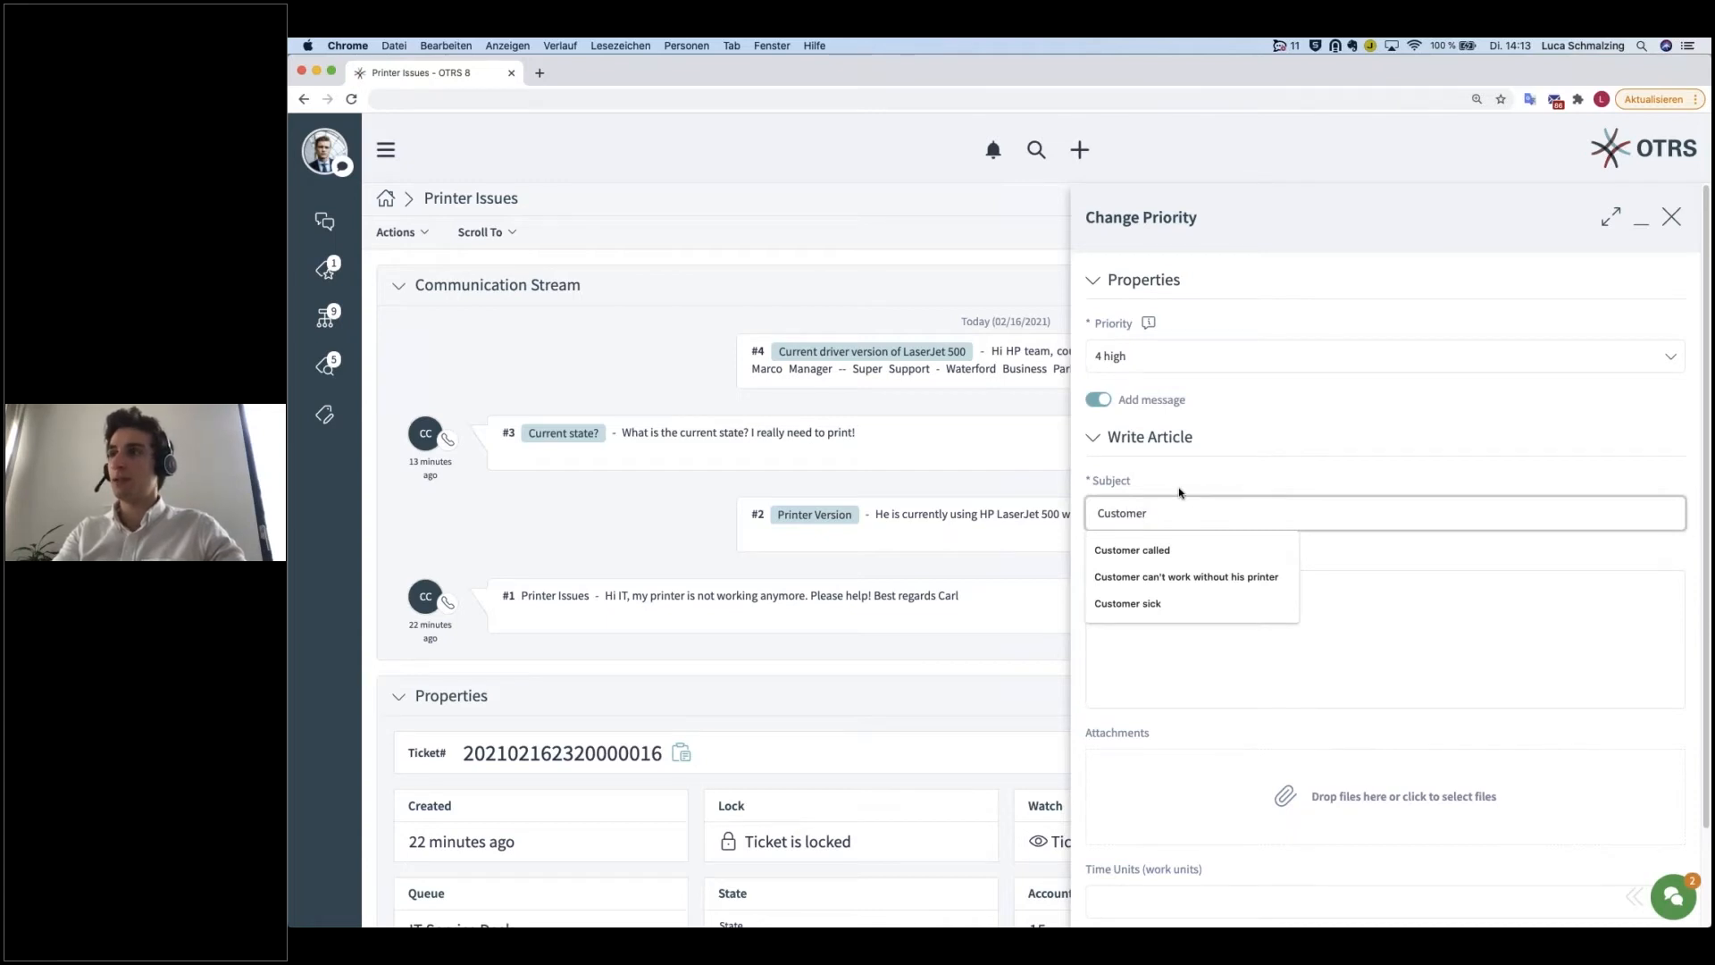
text( is waiting)
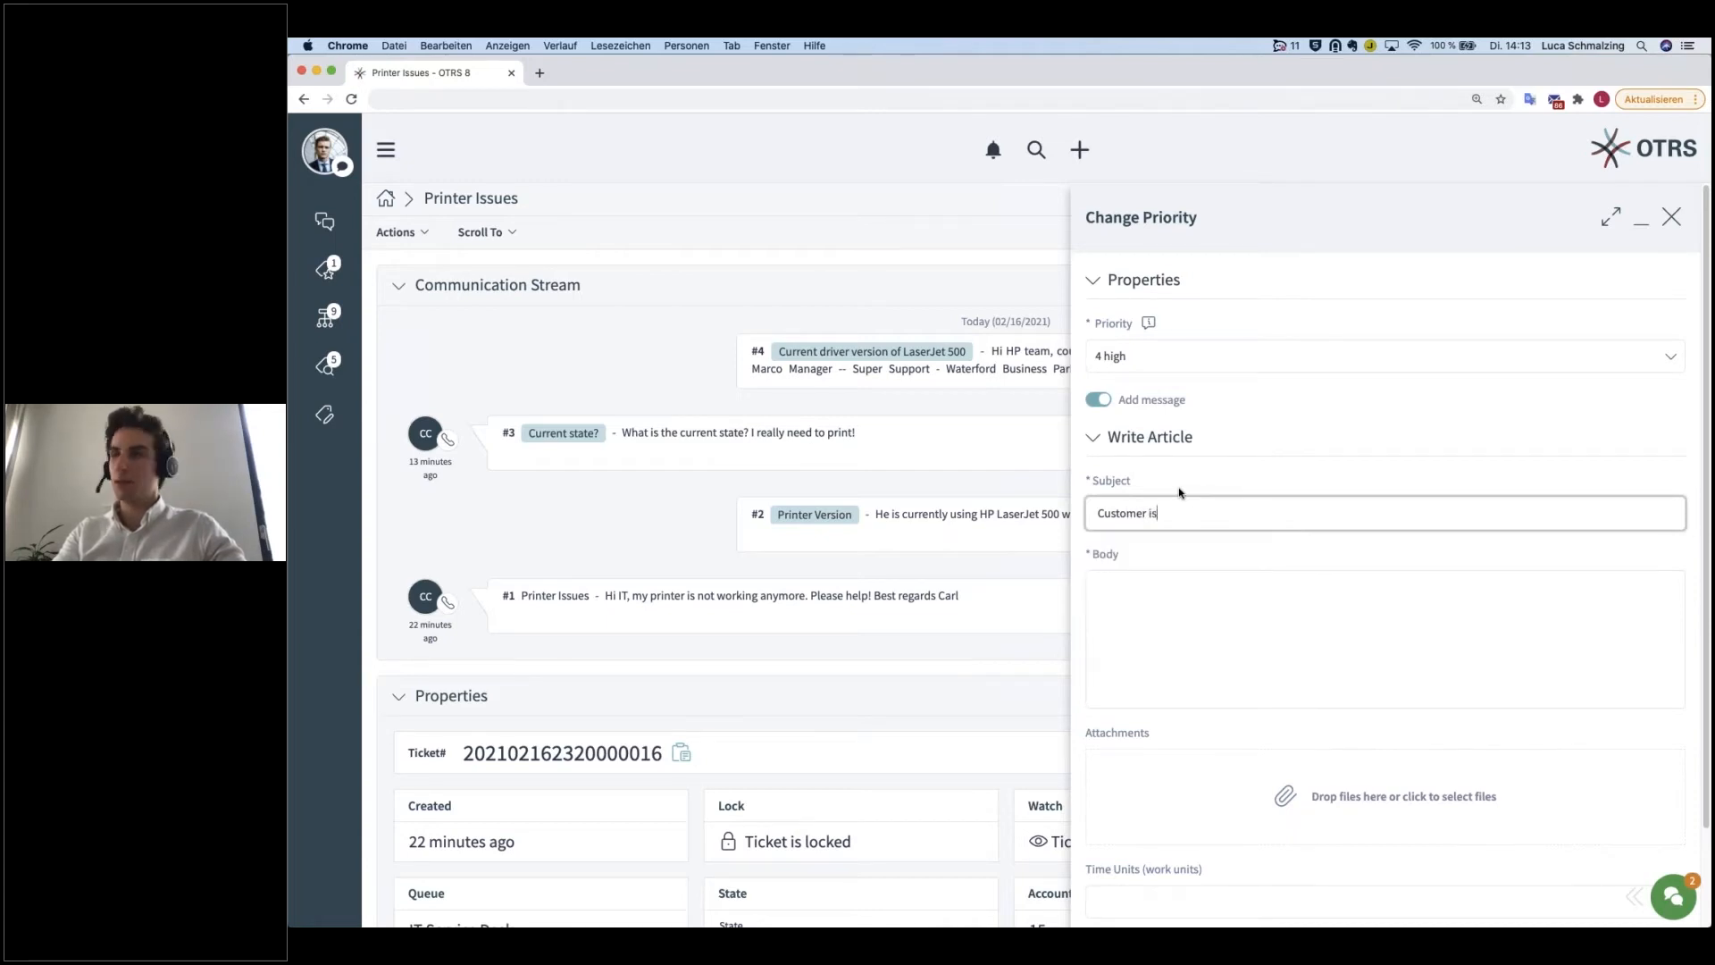
click(1122, 594)
text(Urgent issue)
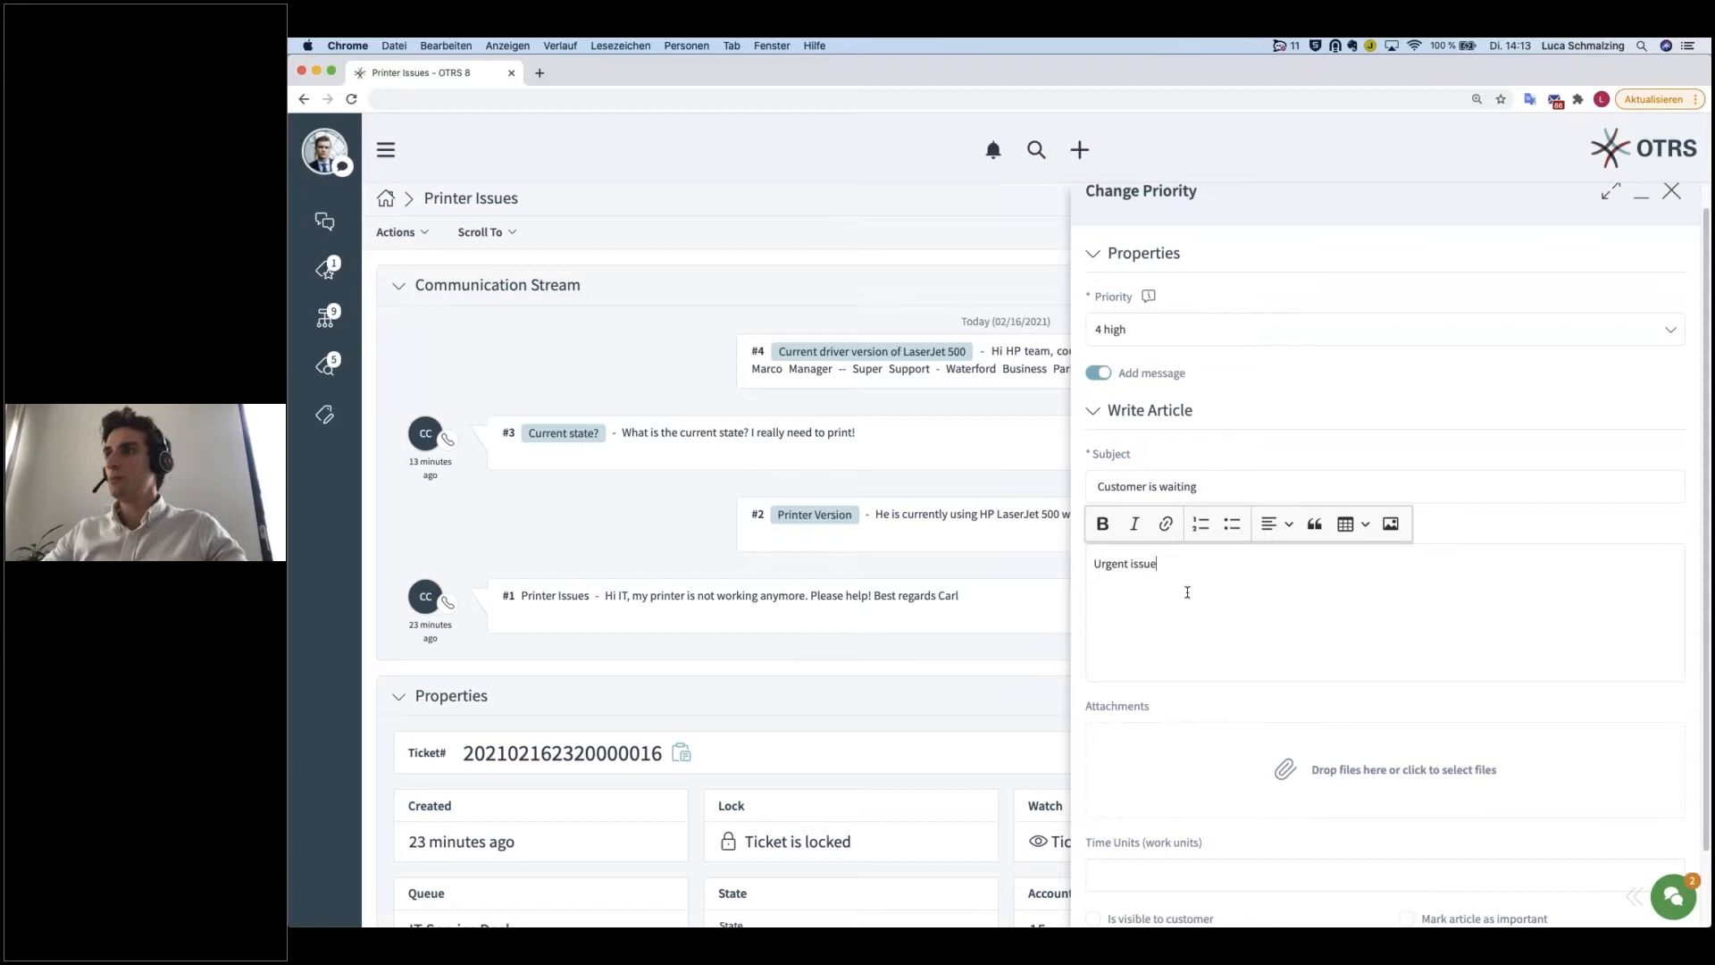
Step: Enter 15 time units for the priority change and submit the form
scroll(1285, 702, down, 2)
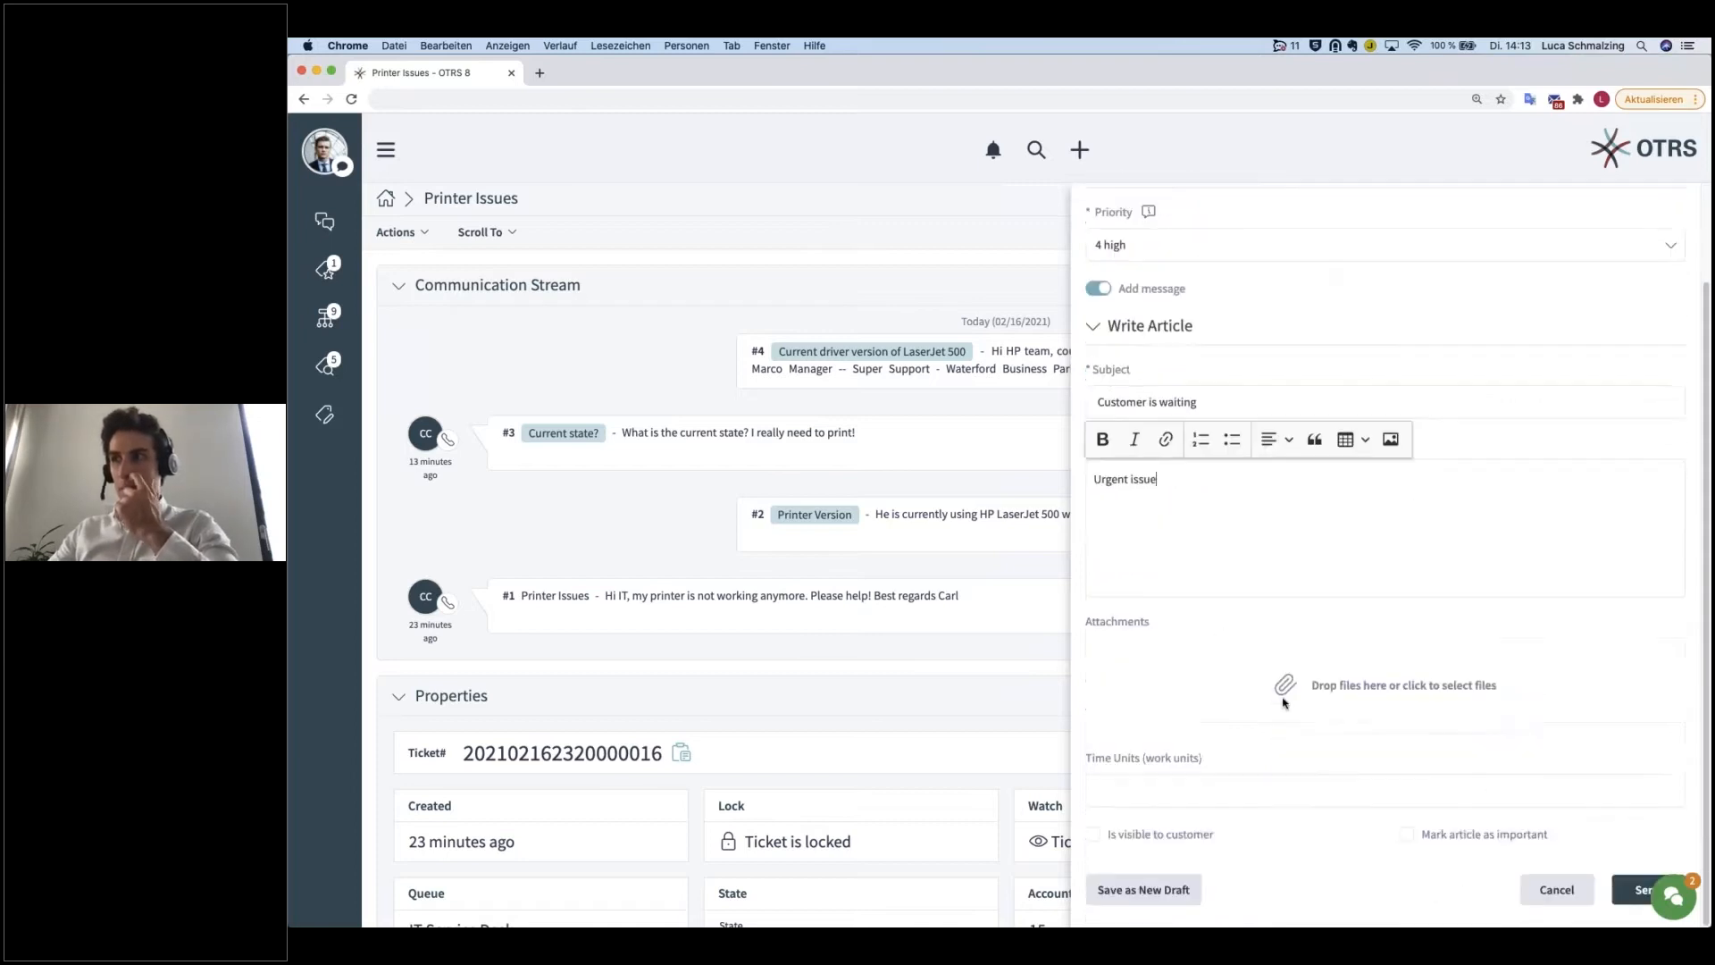
click(1224, 783)
text(15)
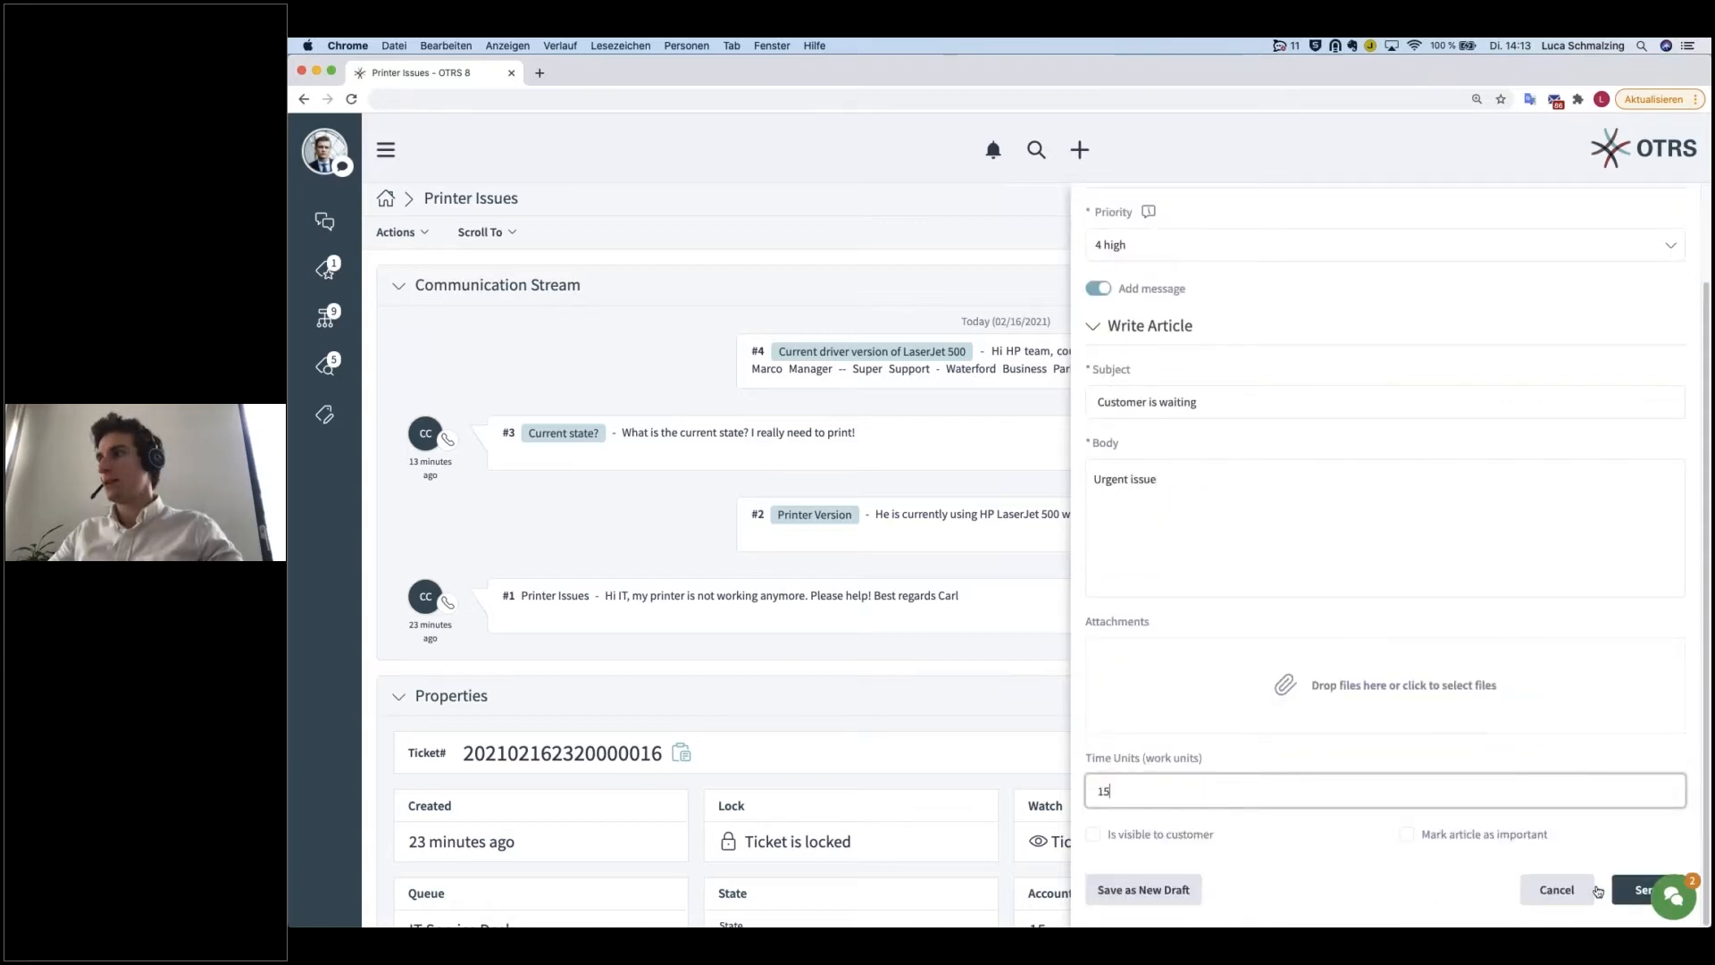
click(1648, 890)
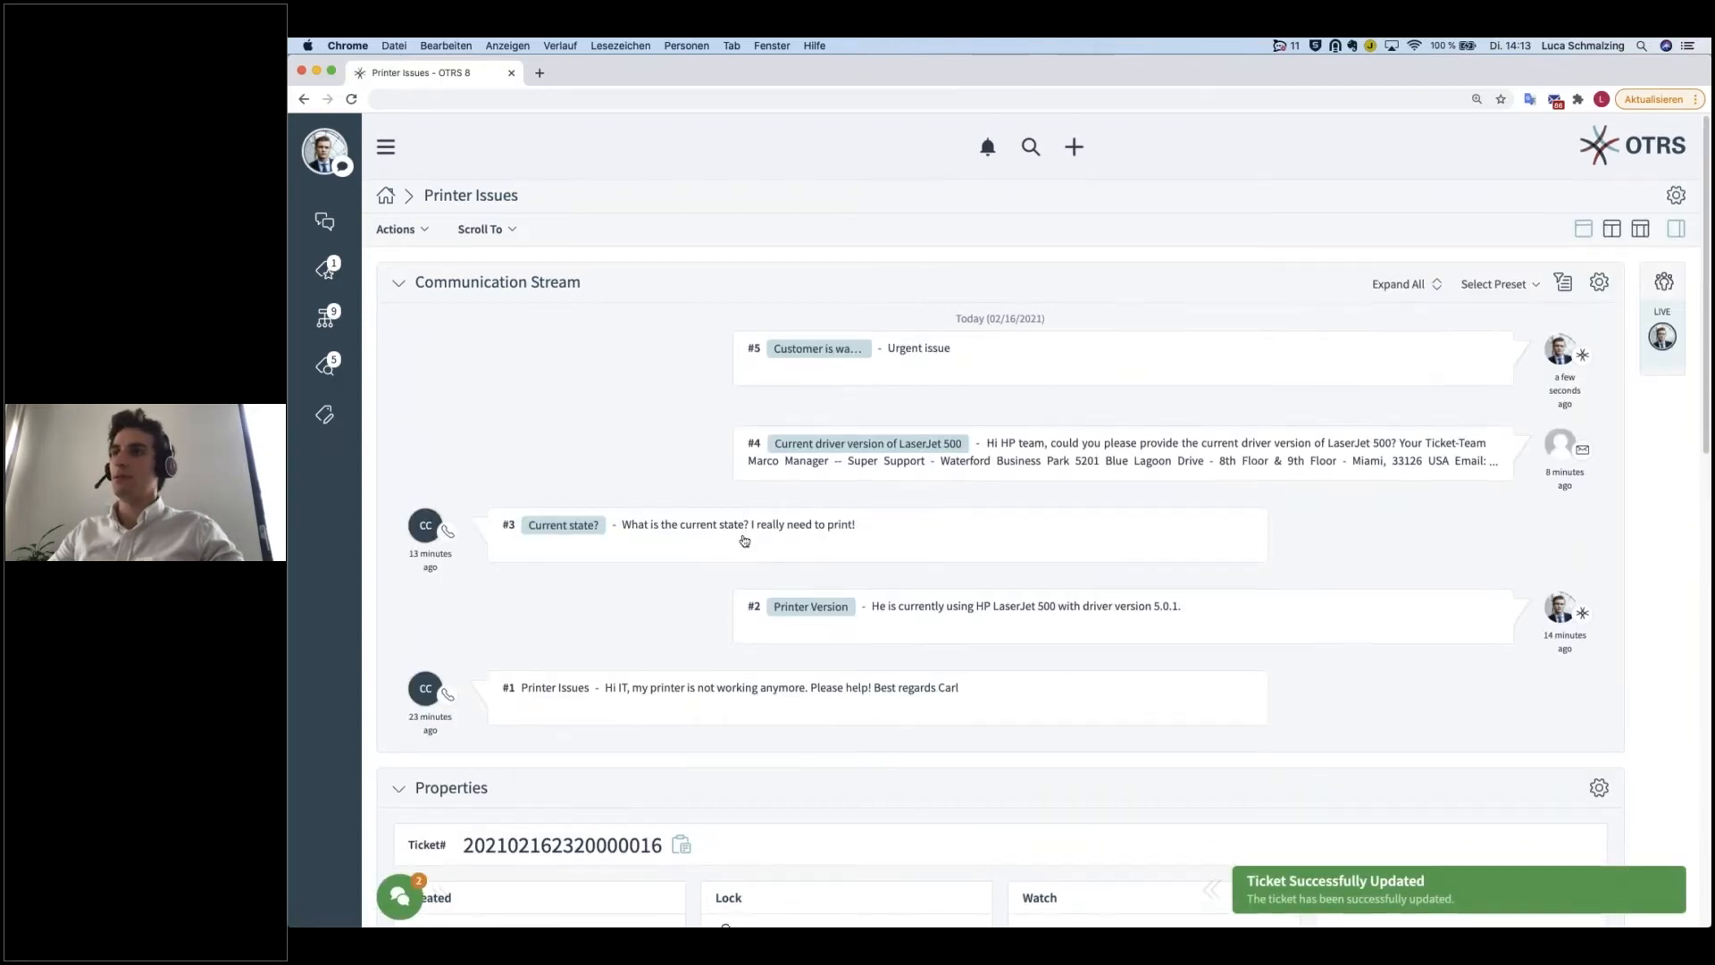
Step: Check the ticket's accounted time and priority in its properties
scroll(1057, 807, down, 5)
drag(1057, 807, 1015, 751)
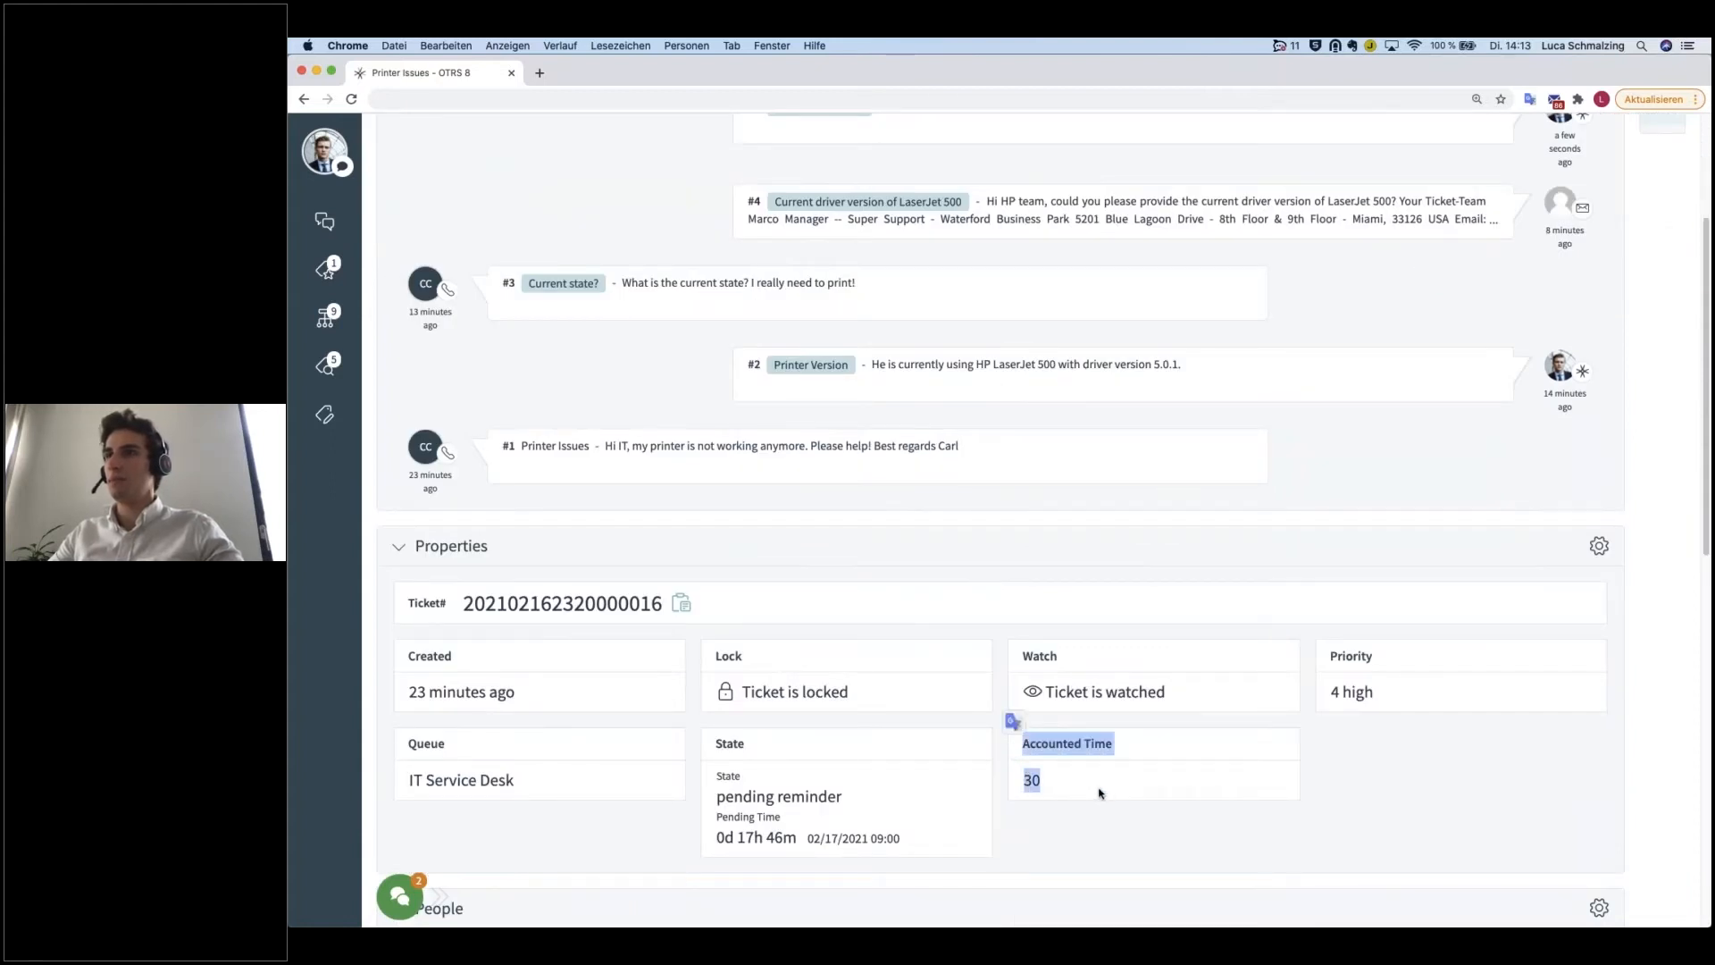
scroll(1103, 794, up, 3)
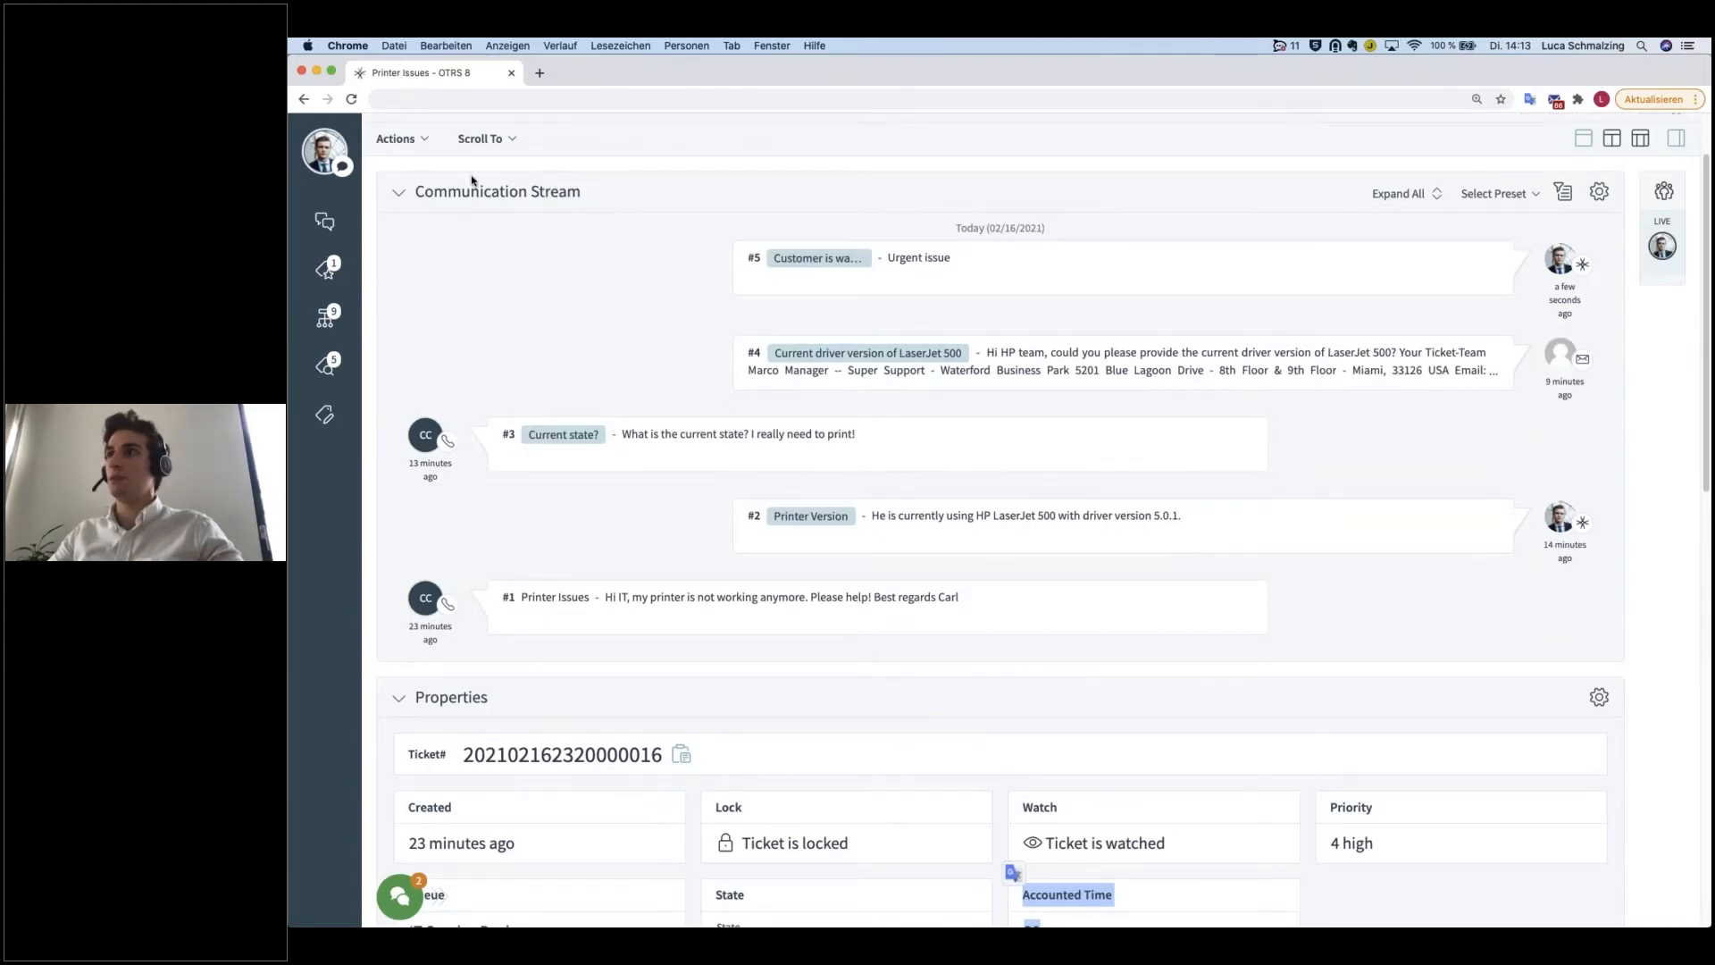
scroll(804, 443, down, 1)
drag(1380, 818, 1329, 770)
click(1399, 824)
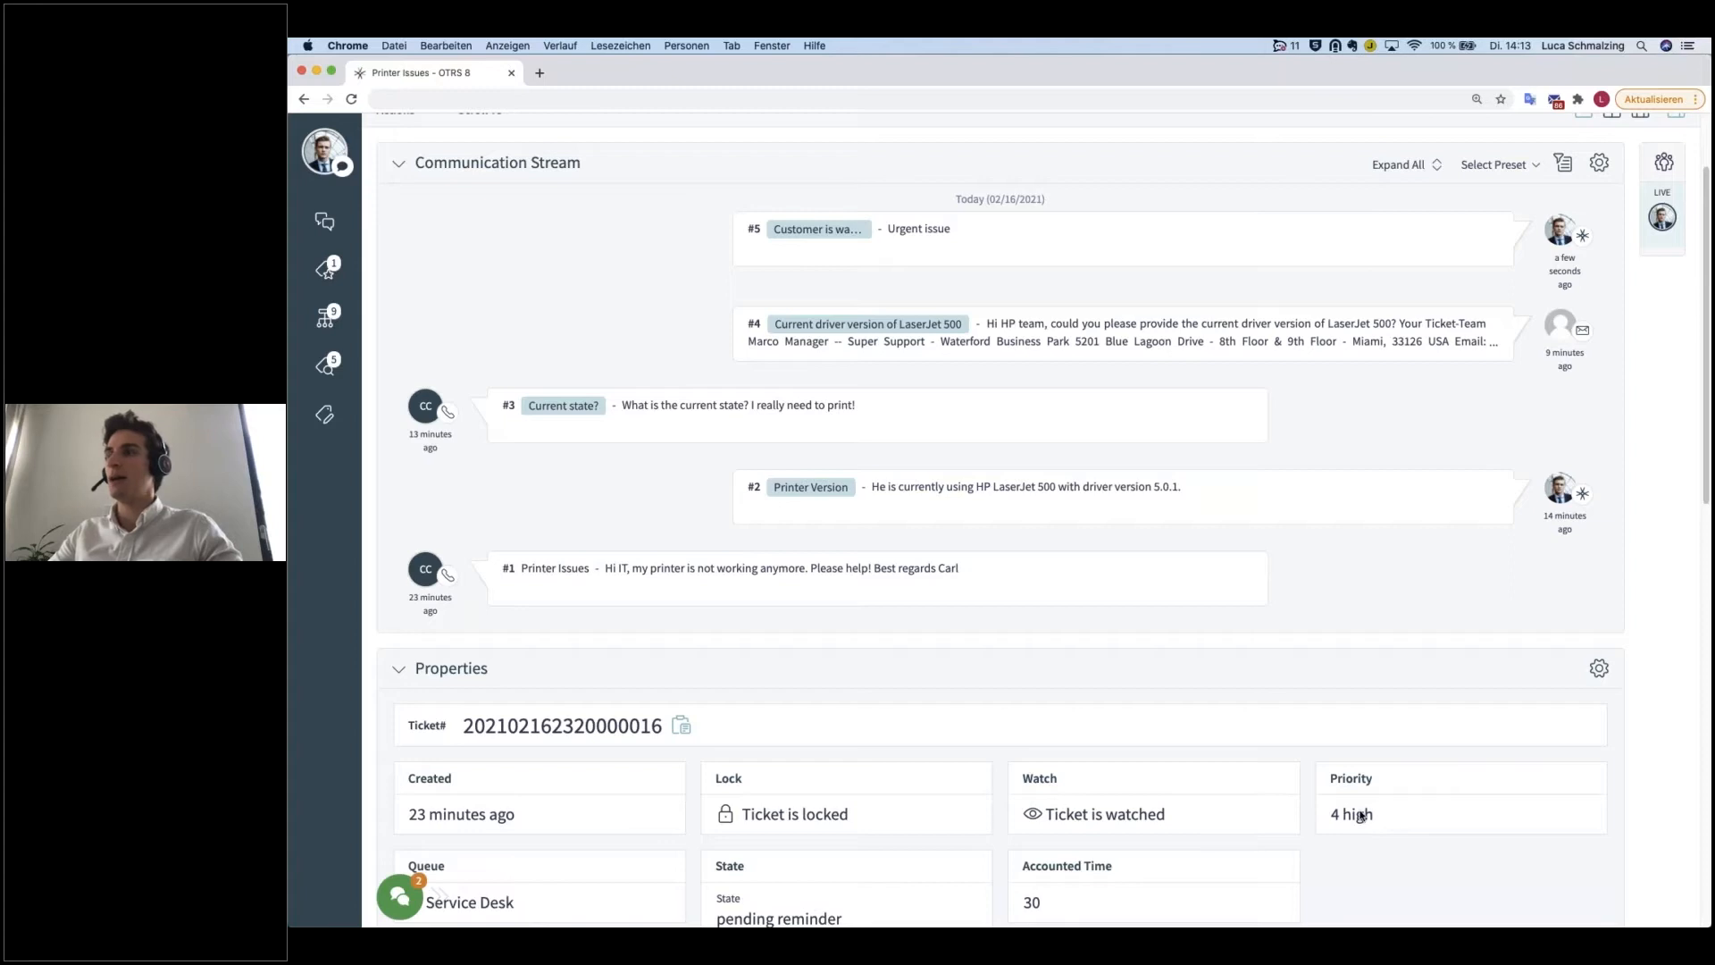
Step: Open the Change Owner form for the Printer Issues ticket and review the available owners
scroll(536, 268, up, 1)
click(395, 136)
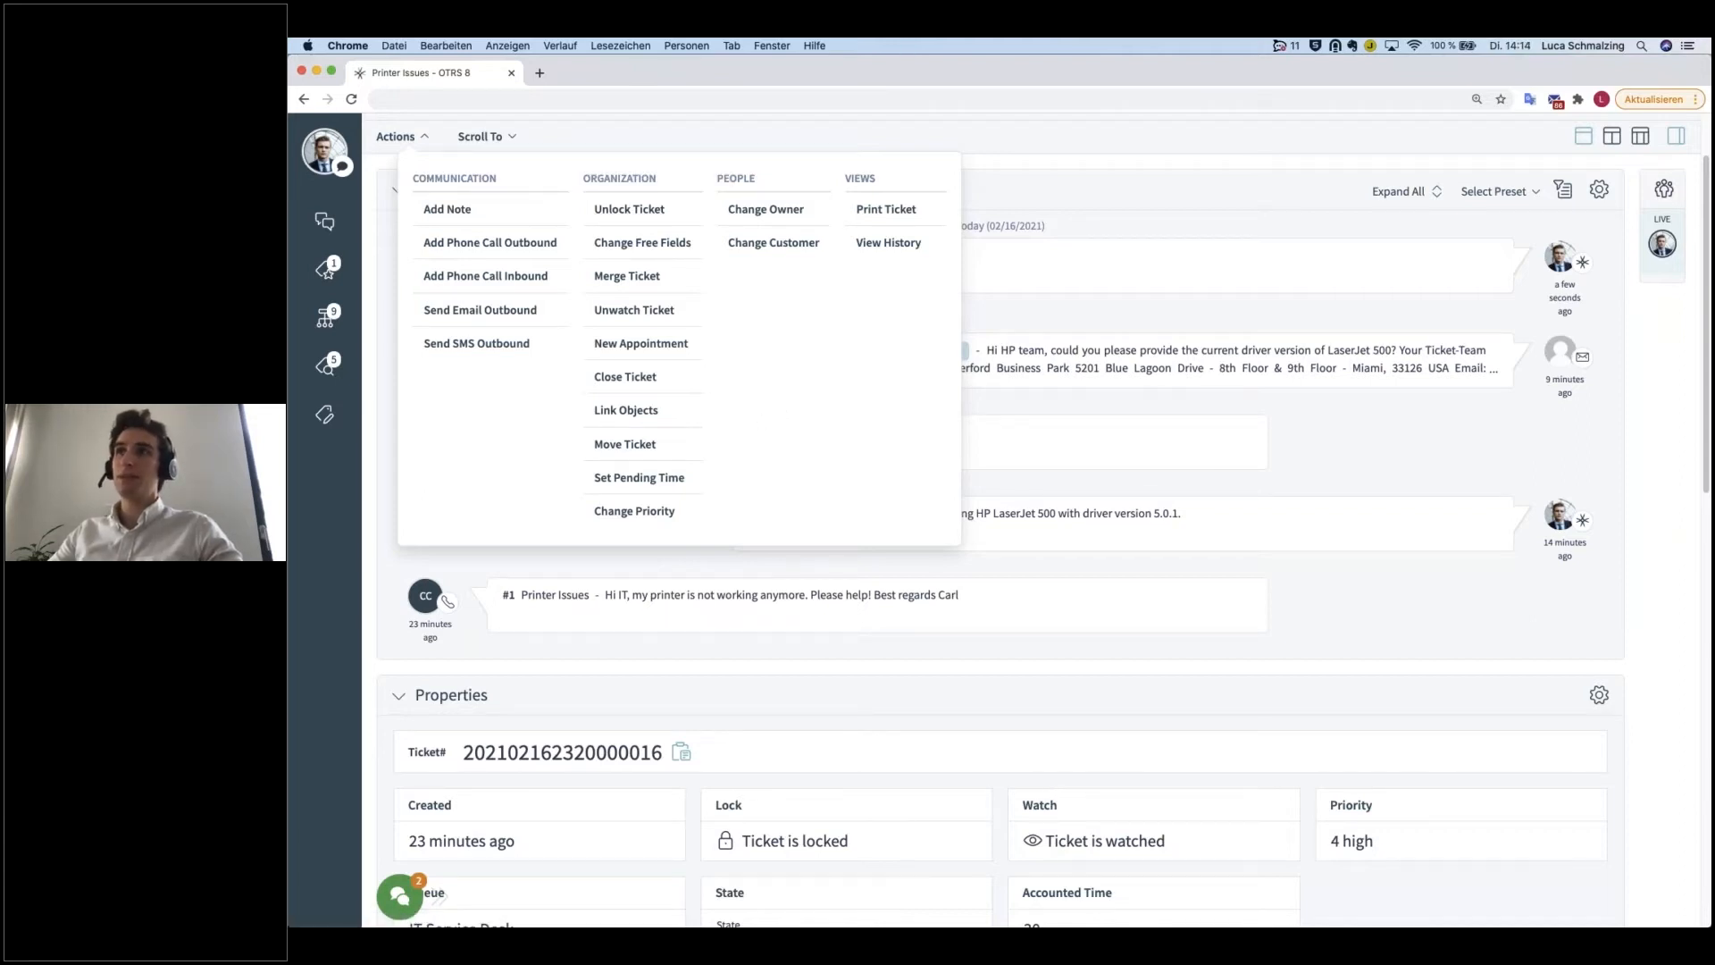
click(781, 215)
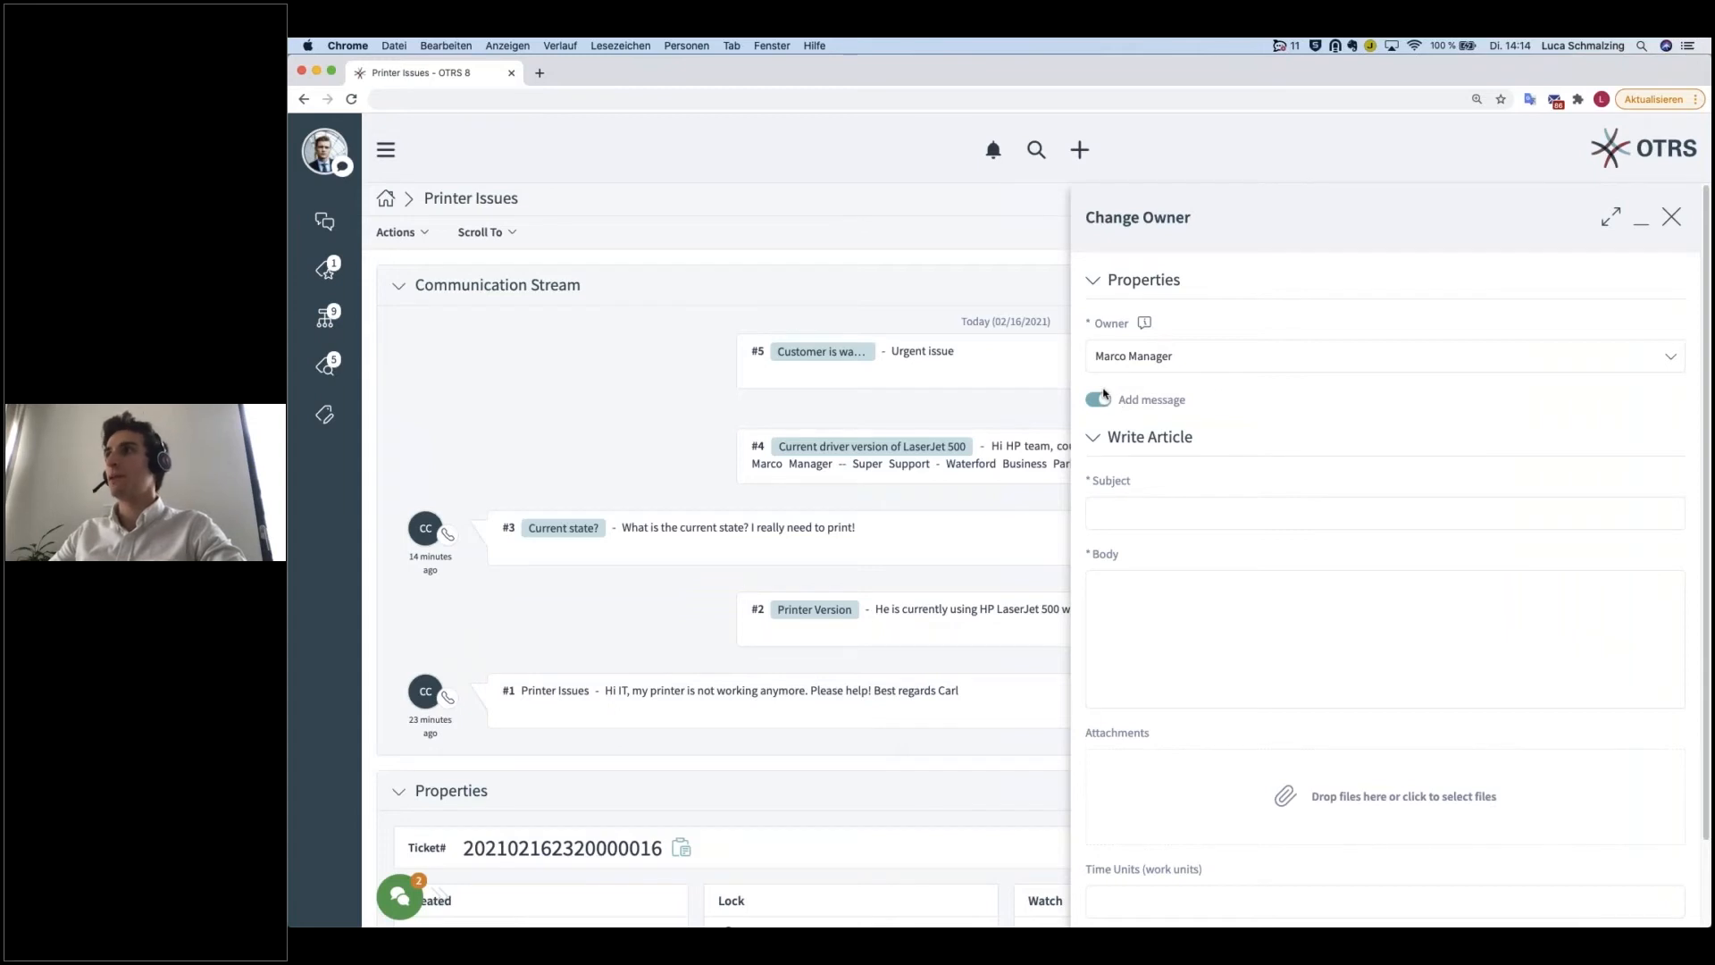
click(1139, 367)
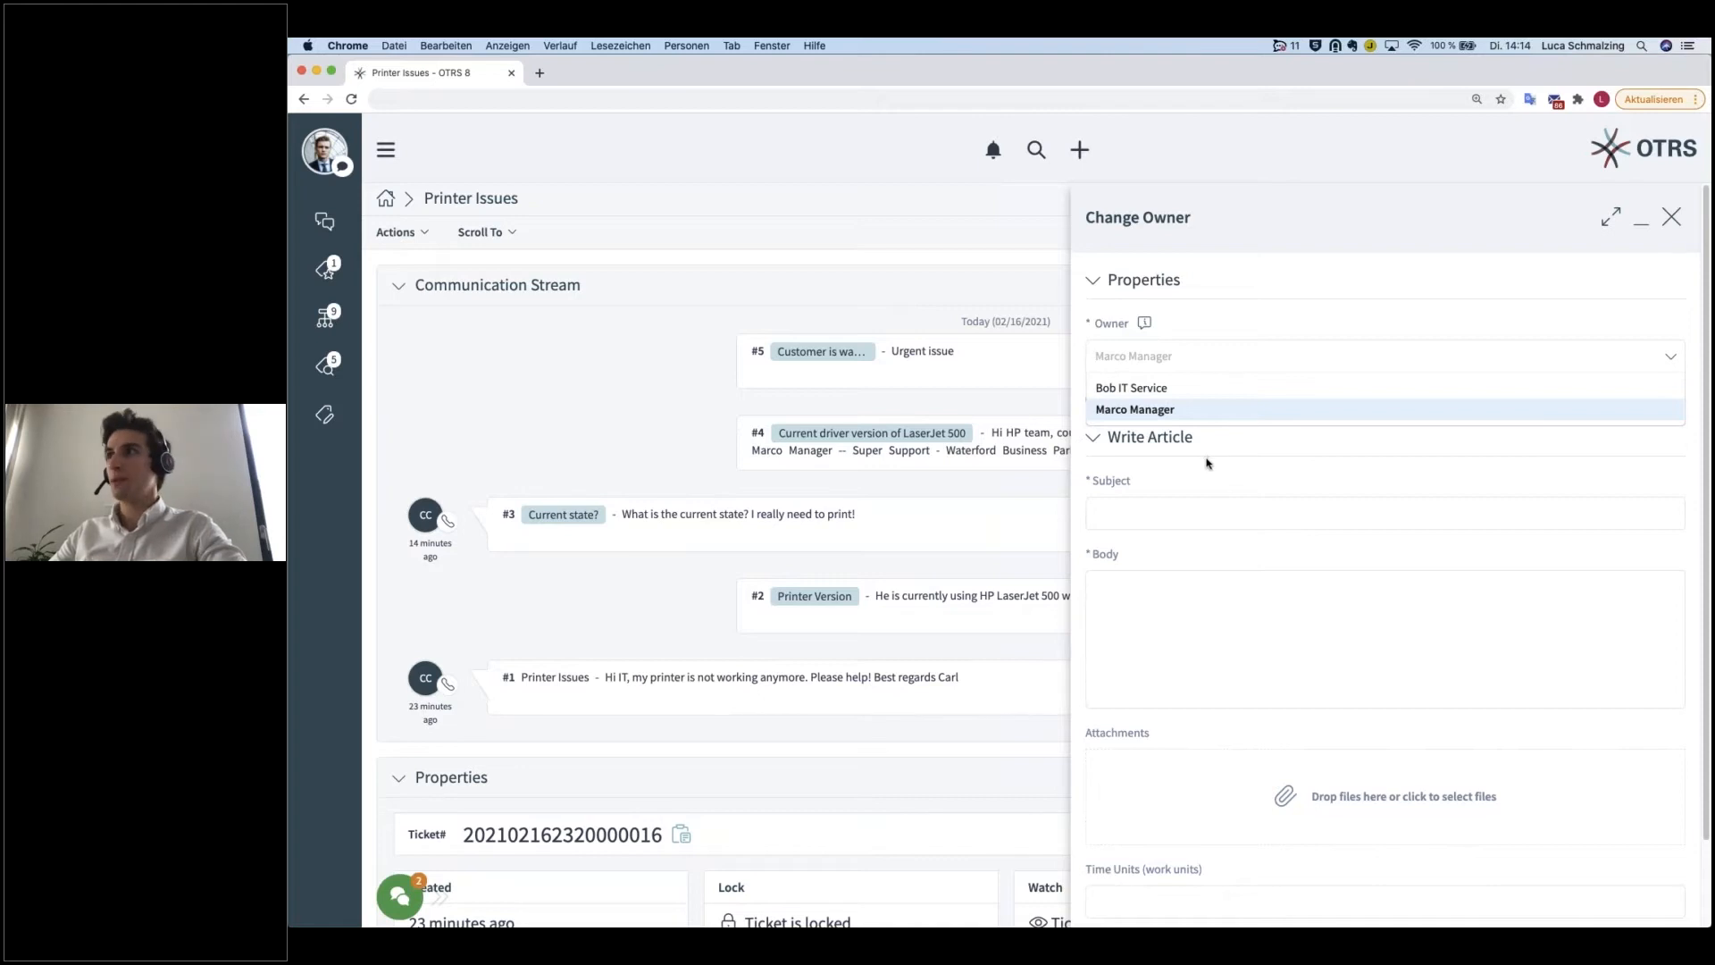
click(1231, 445)
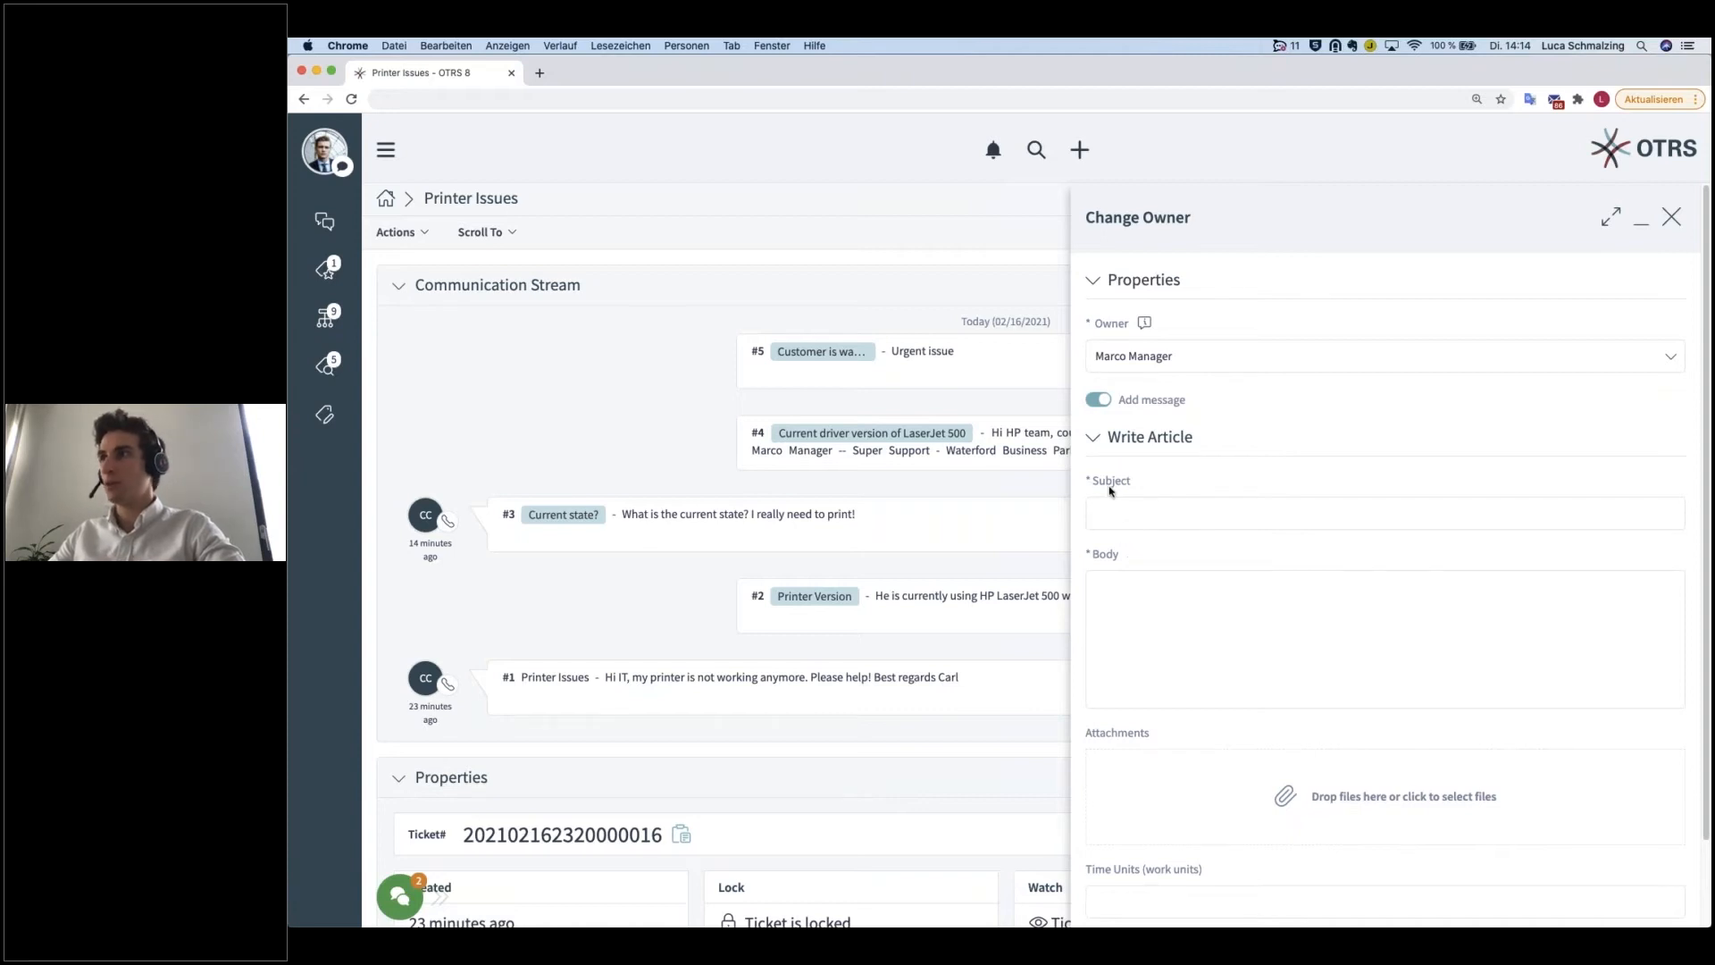
Step: Toggle the added message off and back on in the Change Owner form, then discard the form
scroll(1104, 402, down, 2)
click(1099, 306)
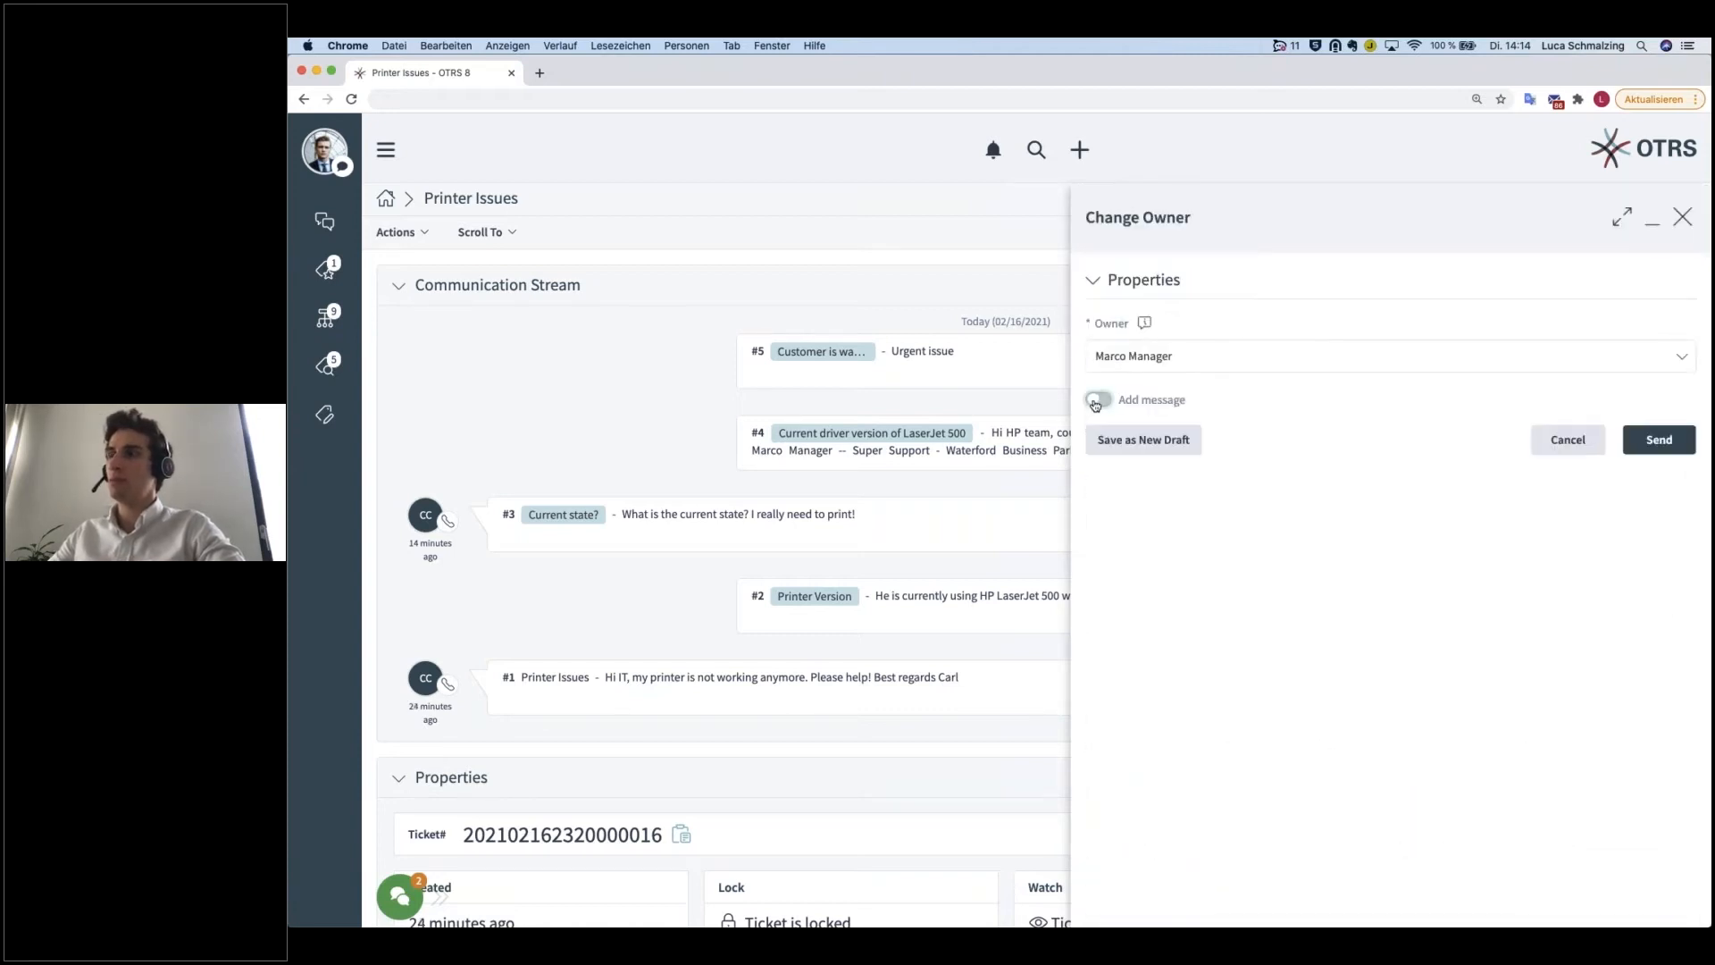
click(1096, 402)
scroll(1099, 407, down, 2)
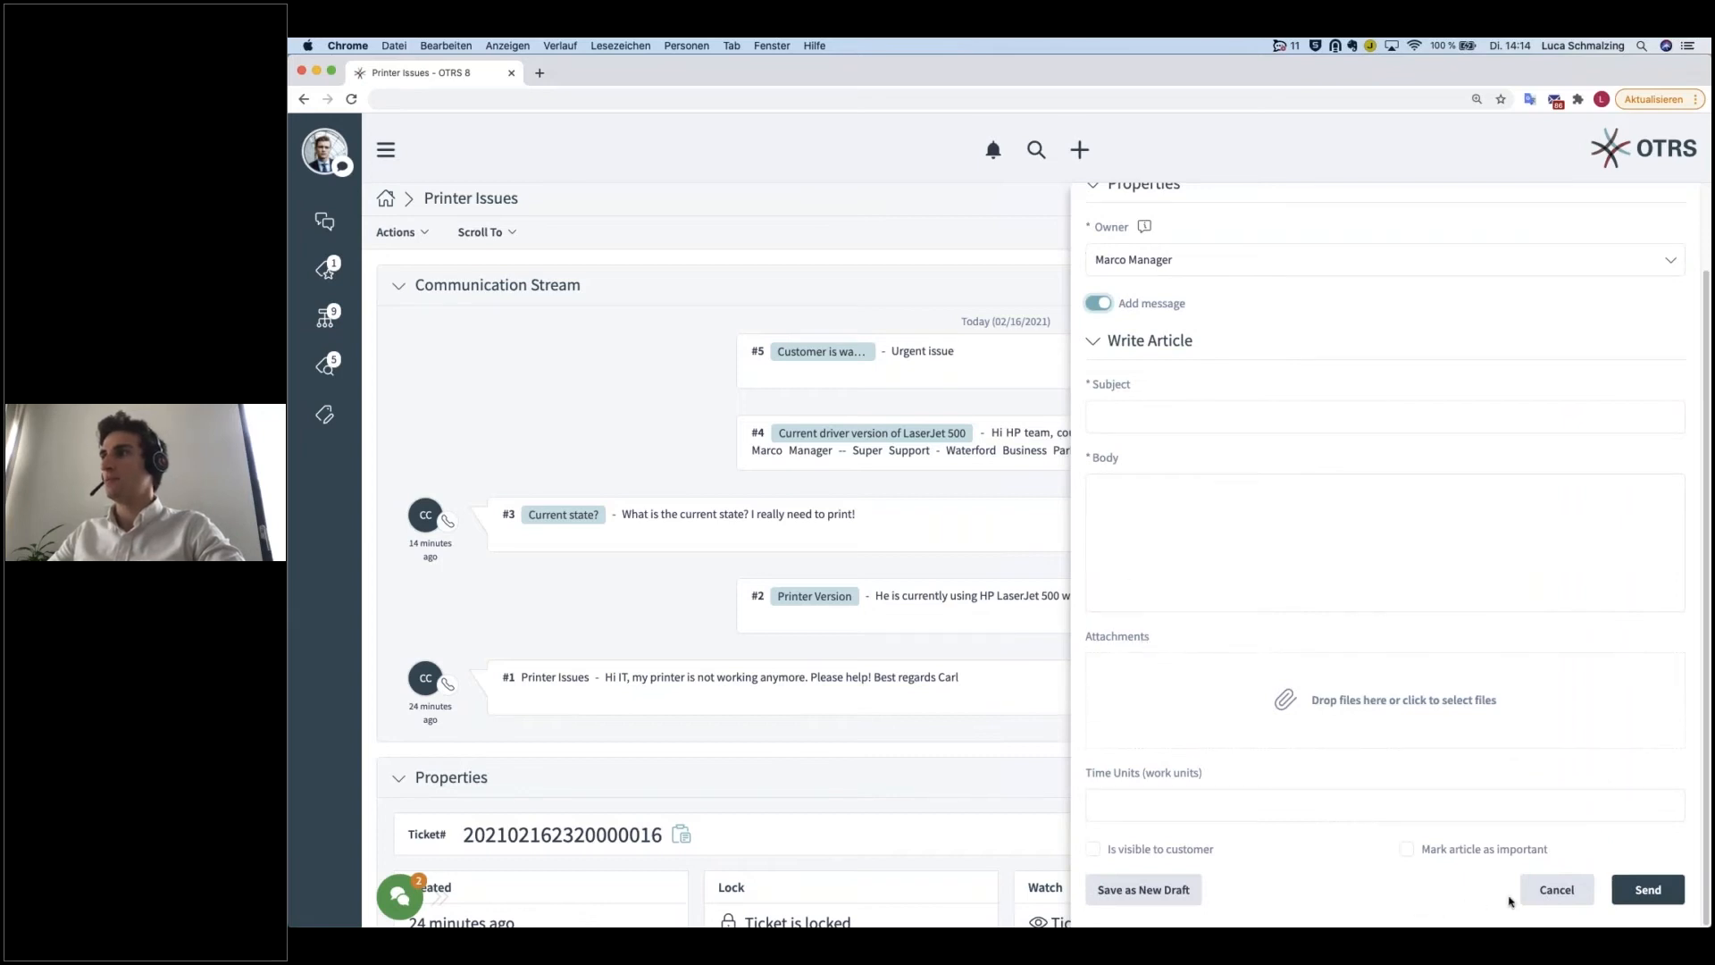
click(1542, 892)
click(1179, 266)
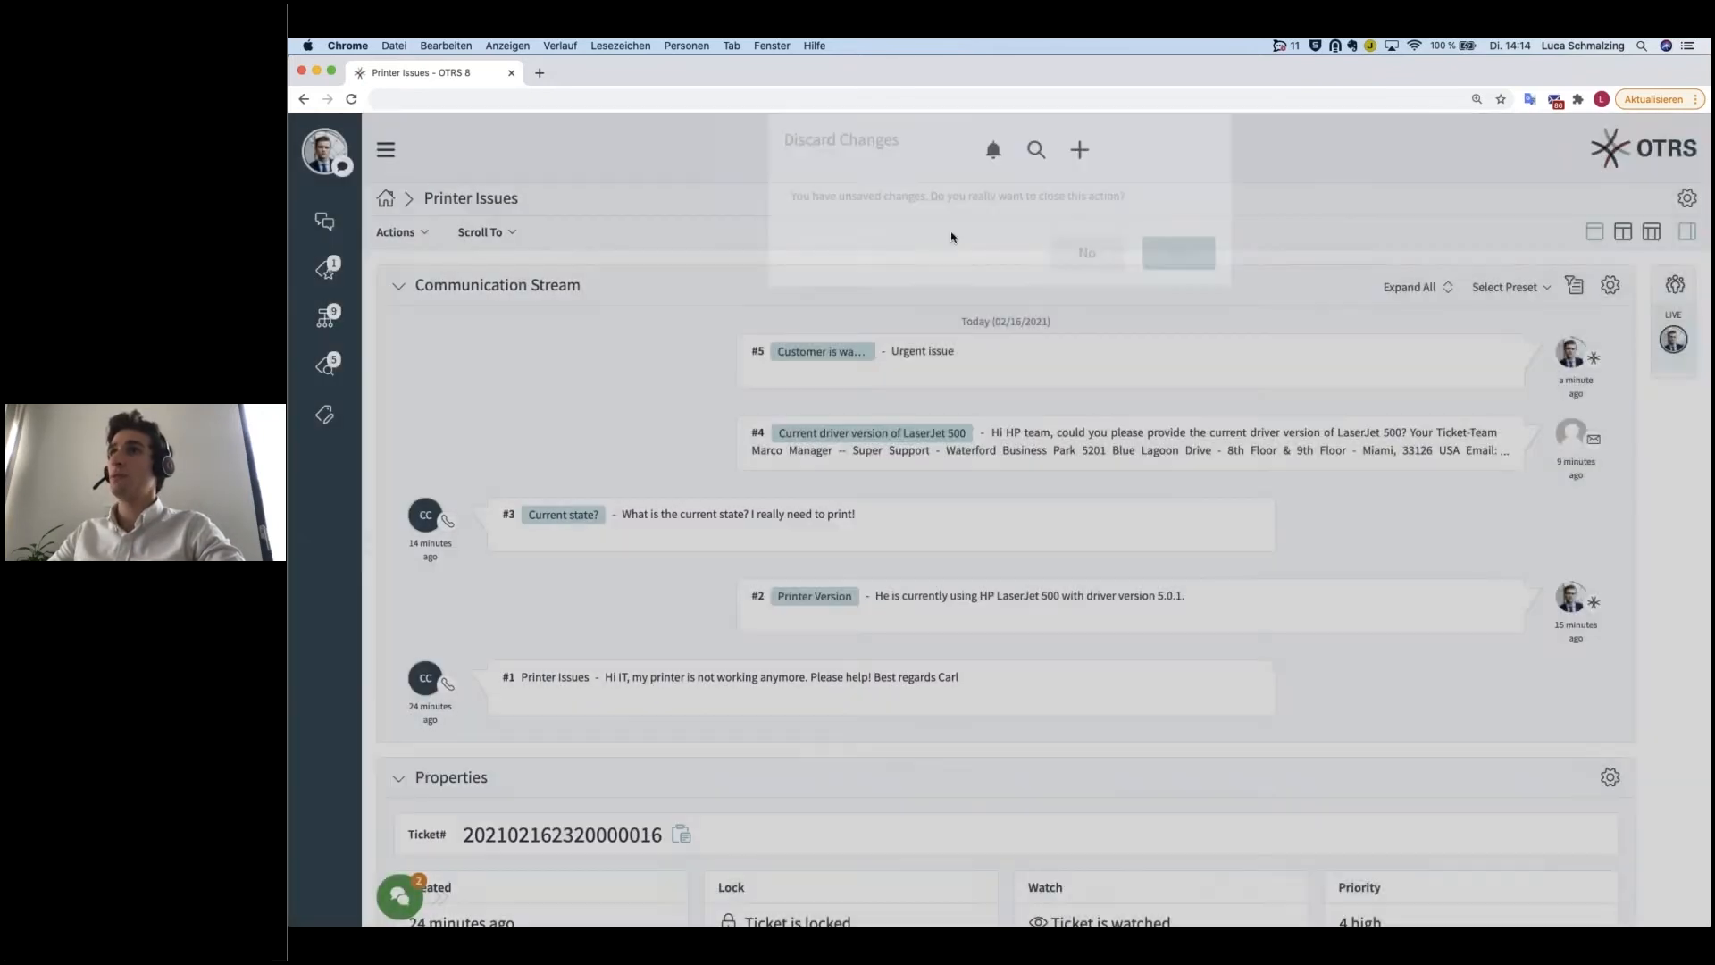
Step: Open the Change Customer form for the Printer Issues ticket and search customer users with ** to review the available ones
click(395, 232)
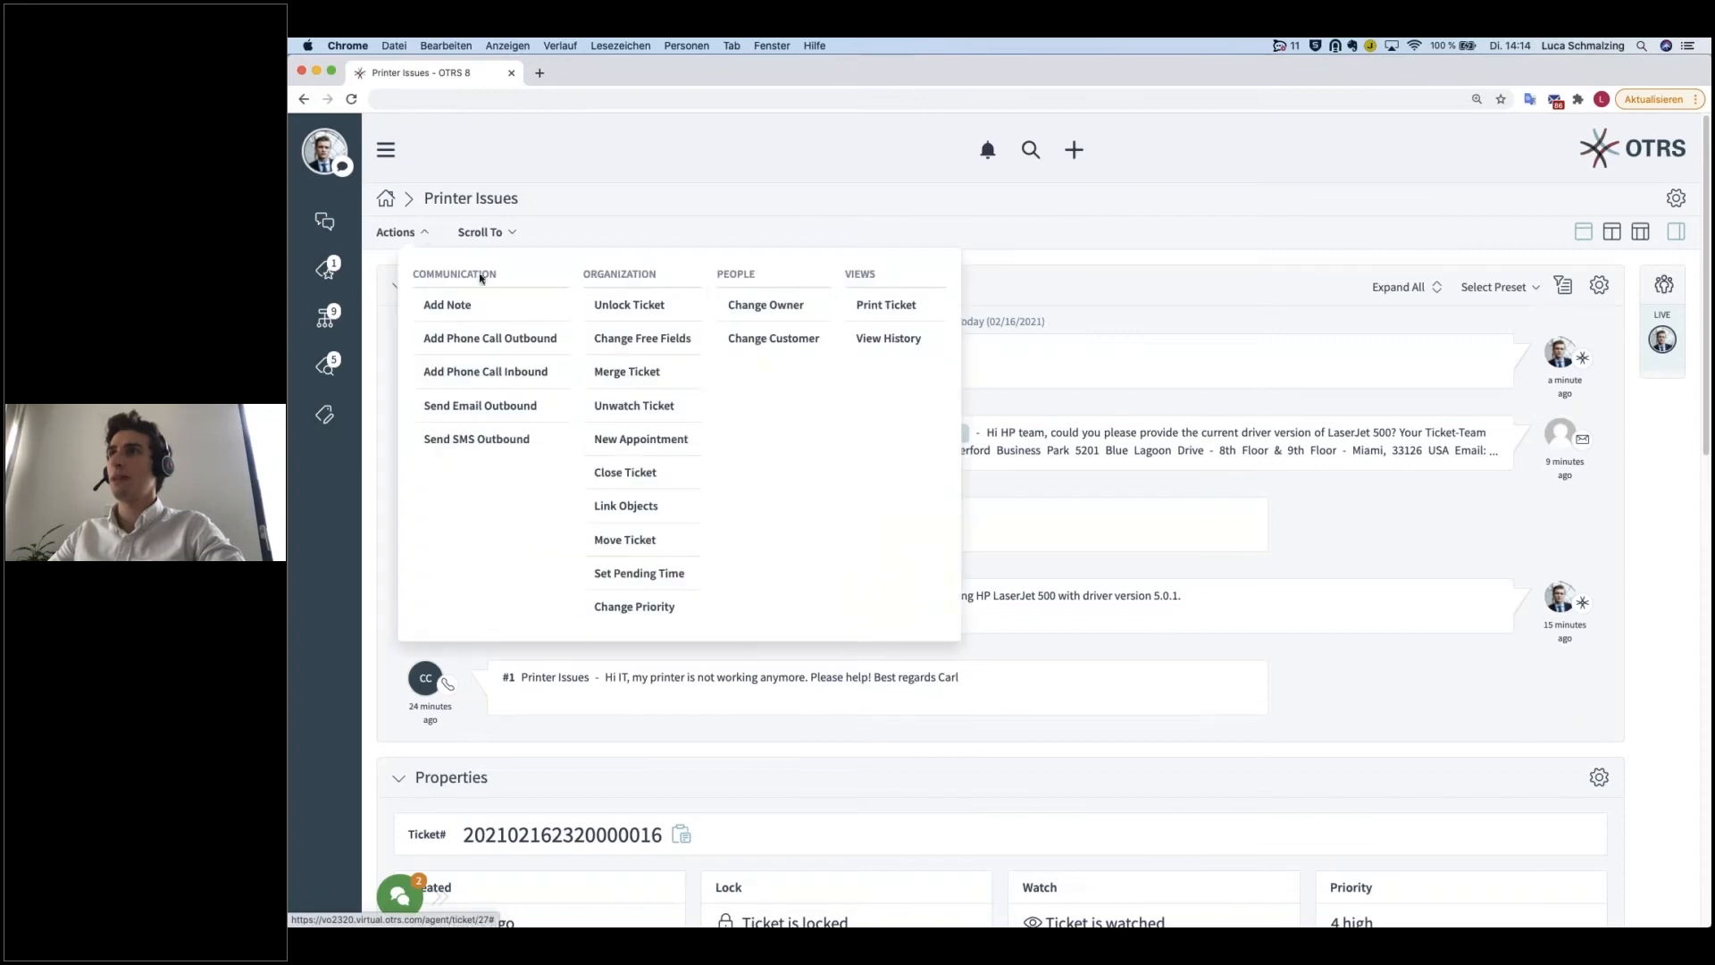
click(773, 339)
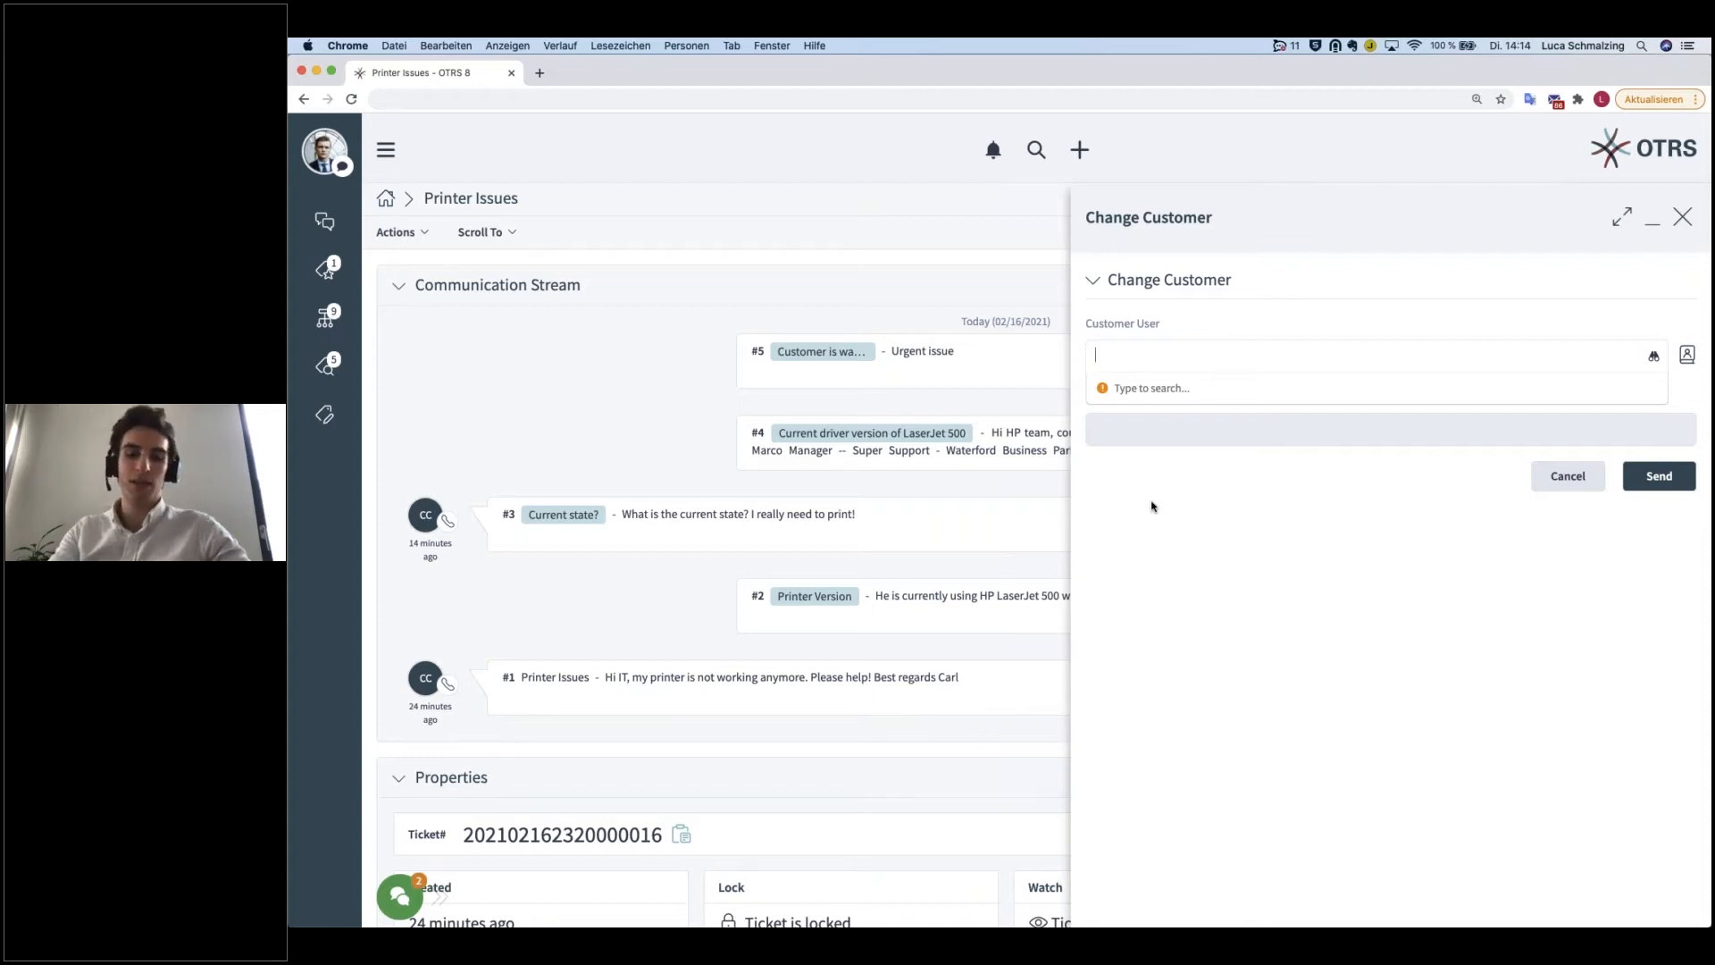
text(**)
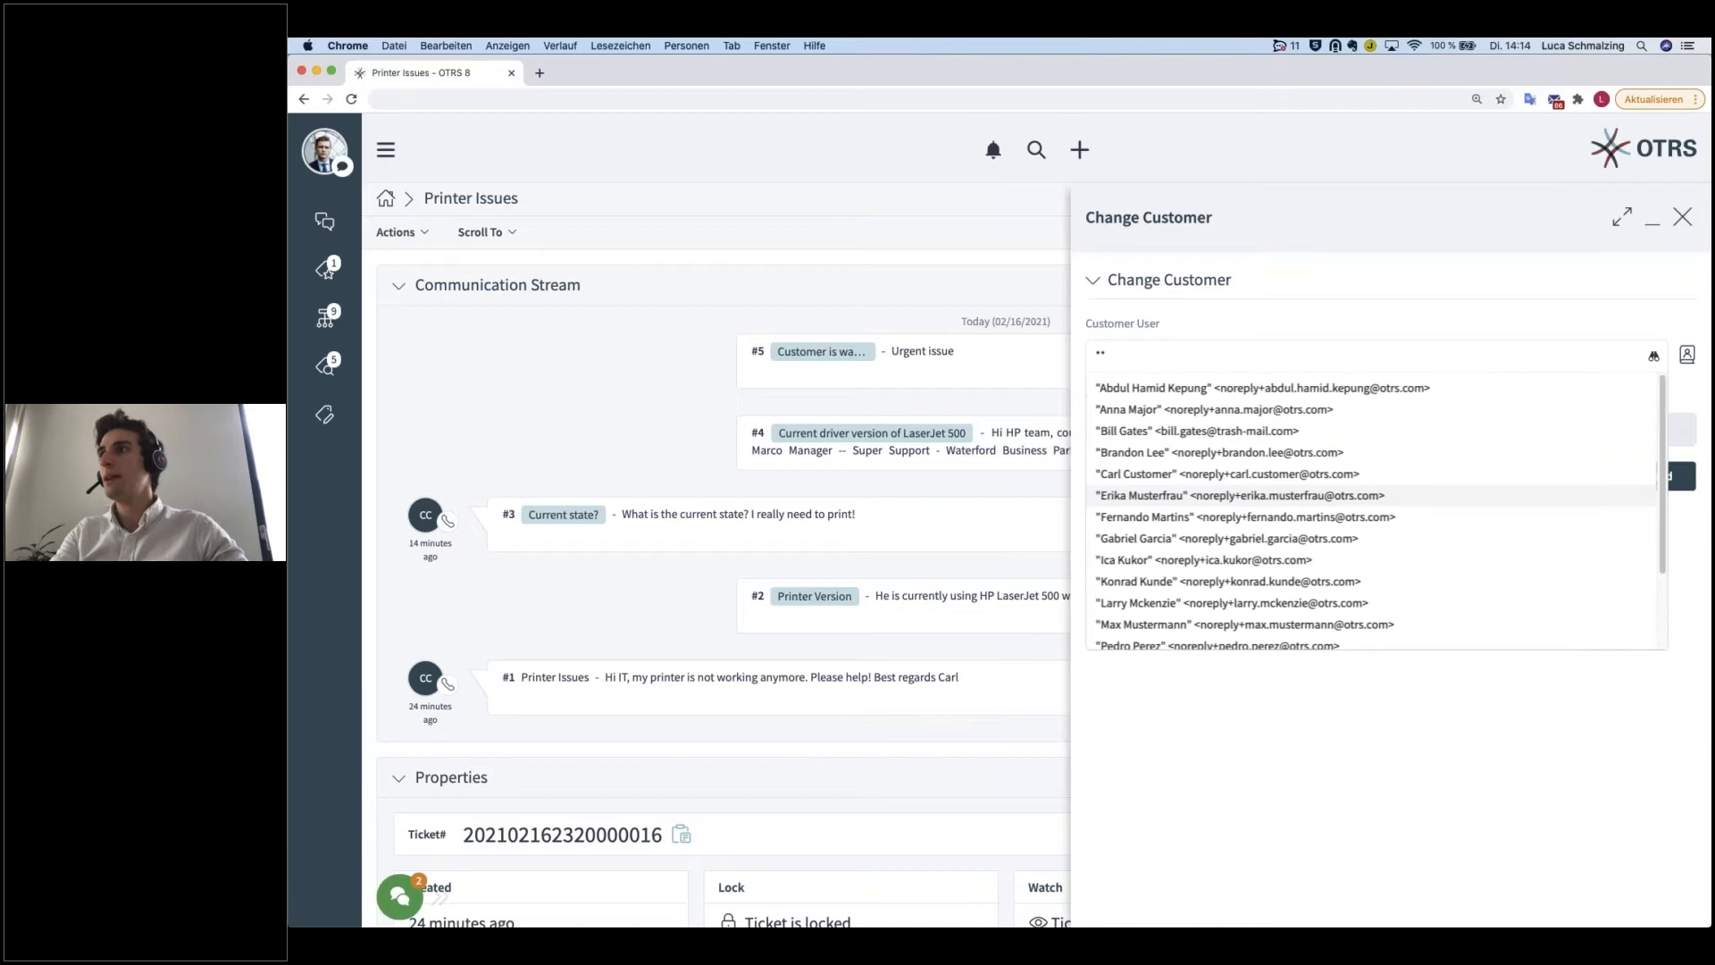
drag(1110, 354, 1087, 355)
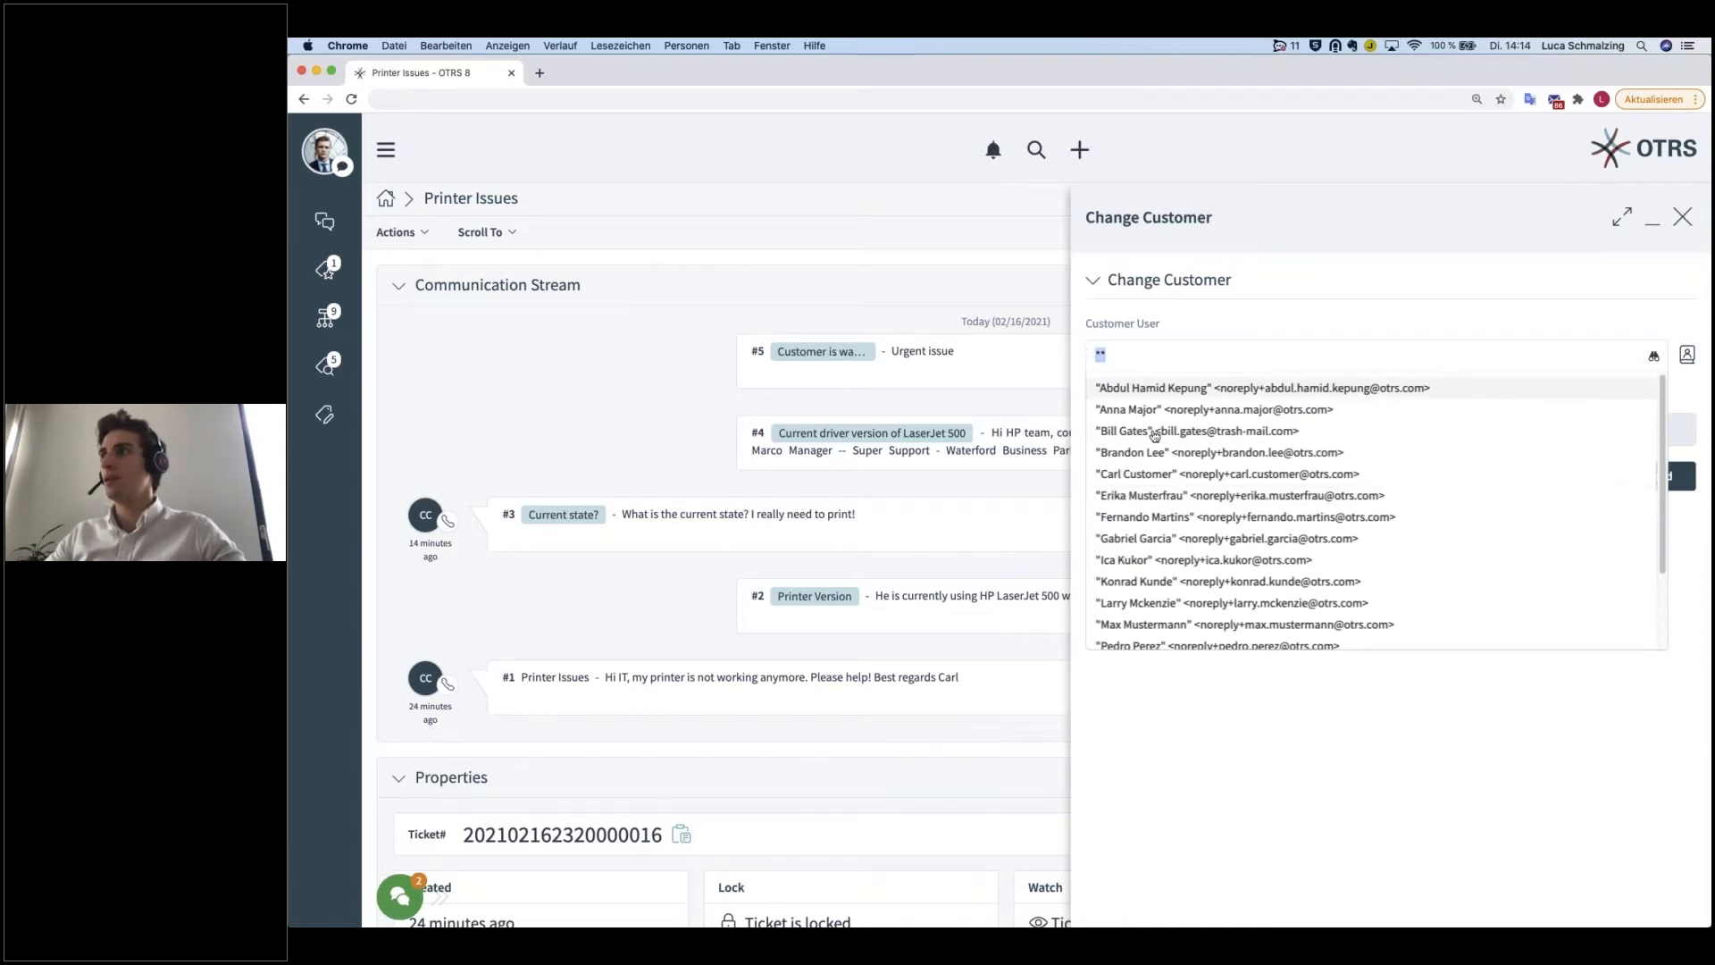
scroll(1180, 581, down, 1)
scroll(1179, 581, down, 3)
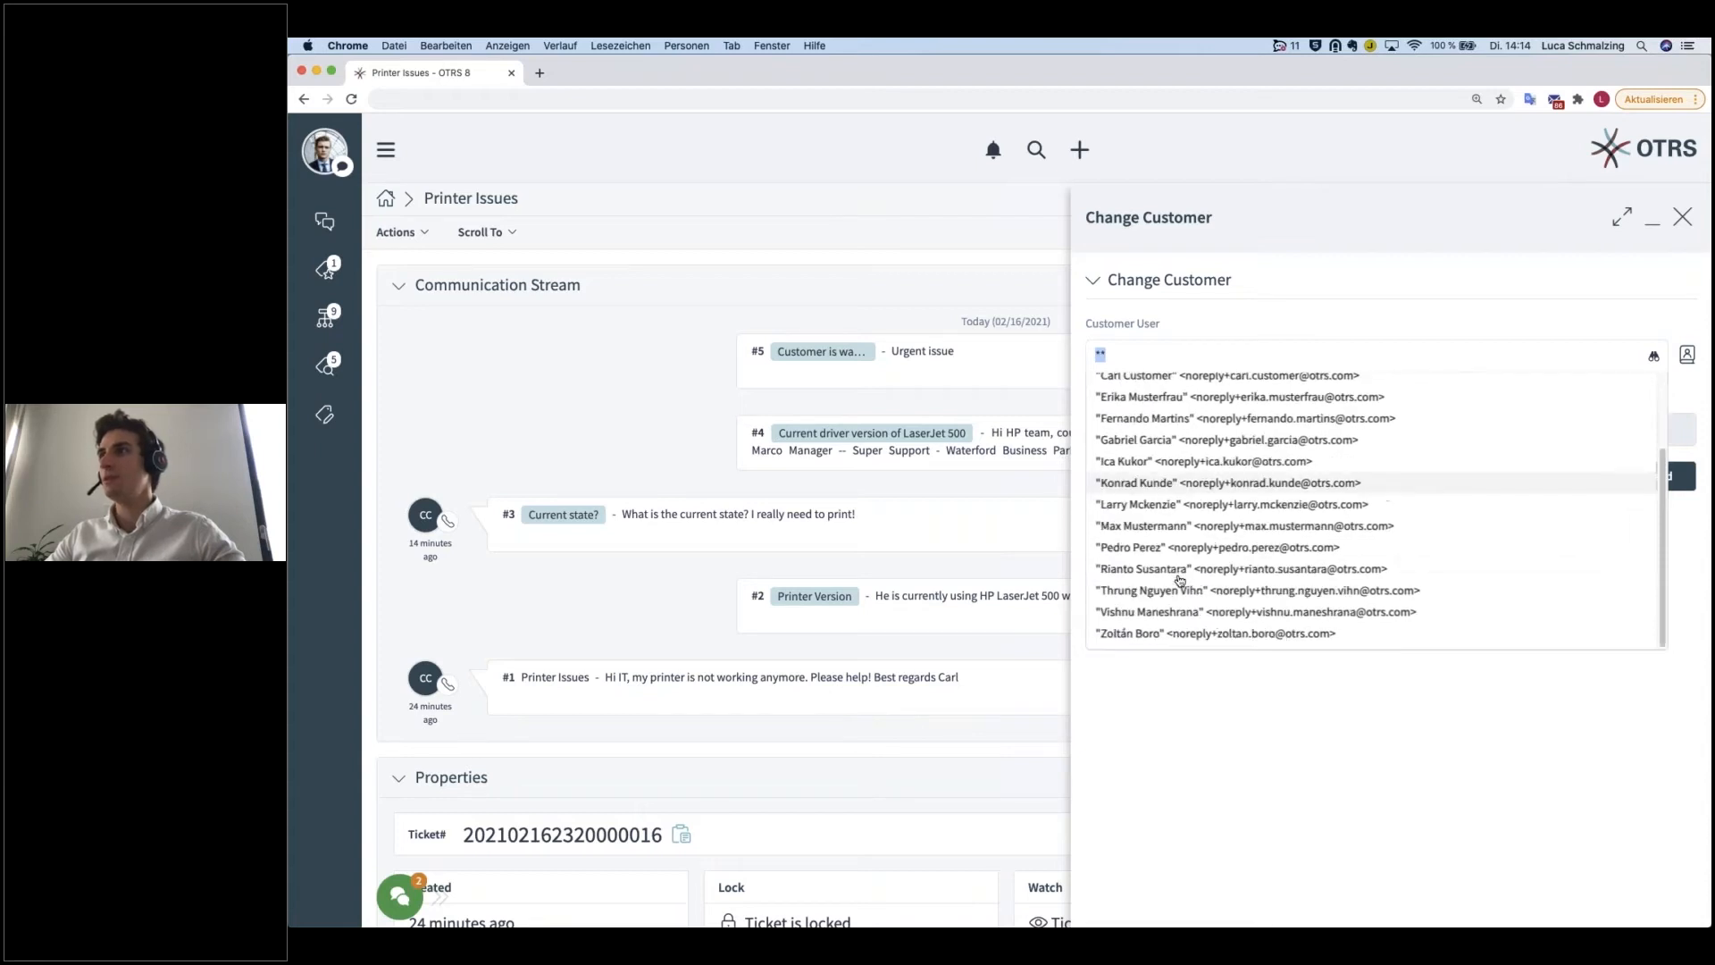
scroll(1160, 585, up, 4)
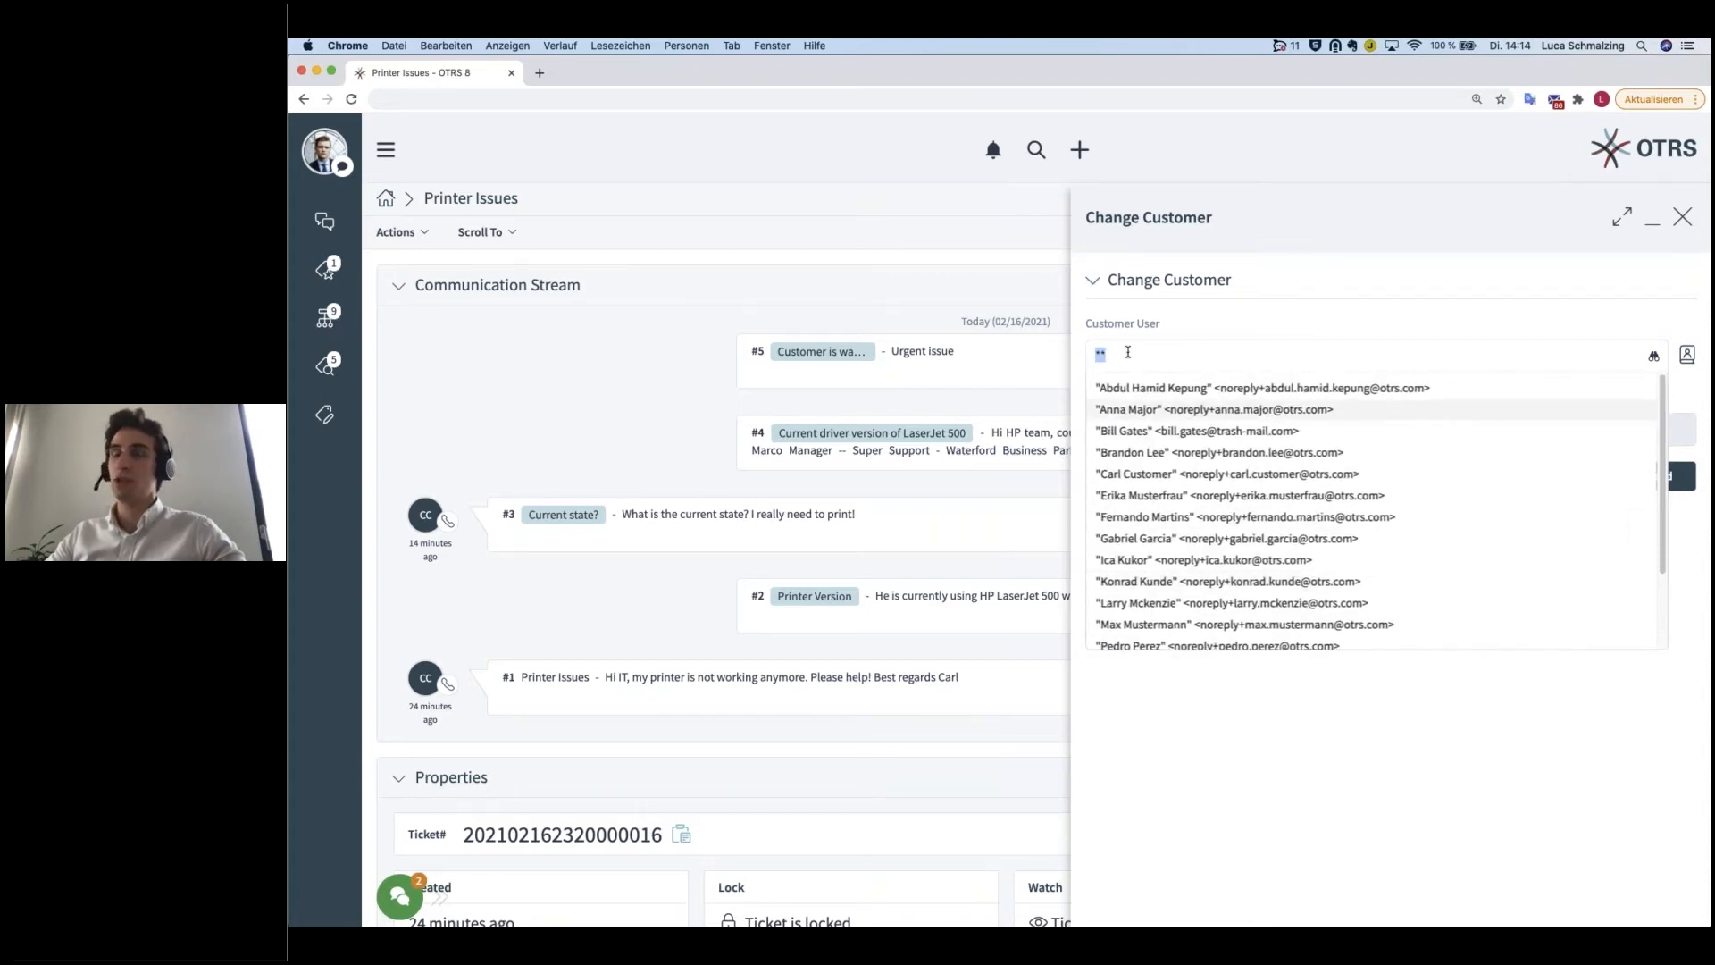
Step: Select a different customer user from the results in the Change Customer form, then discard the change
click(1145, 520)
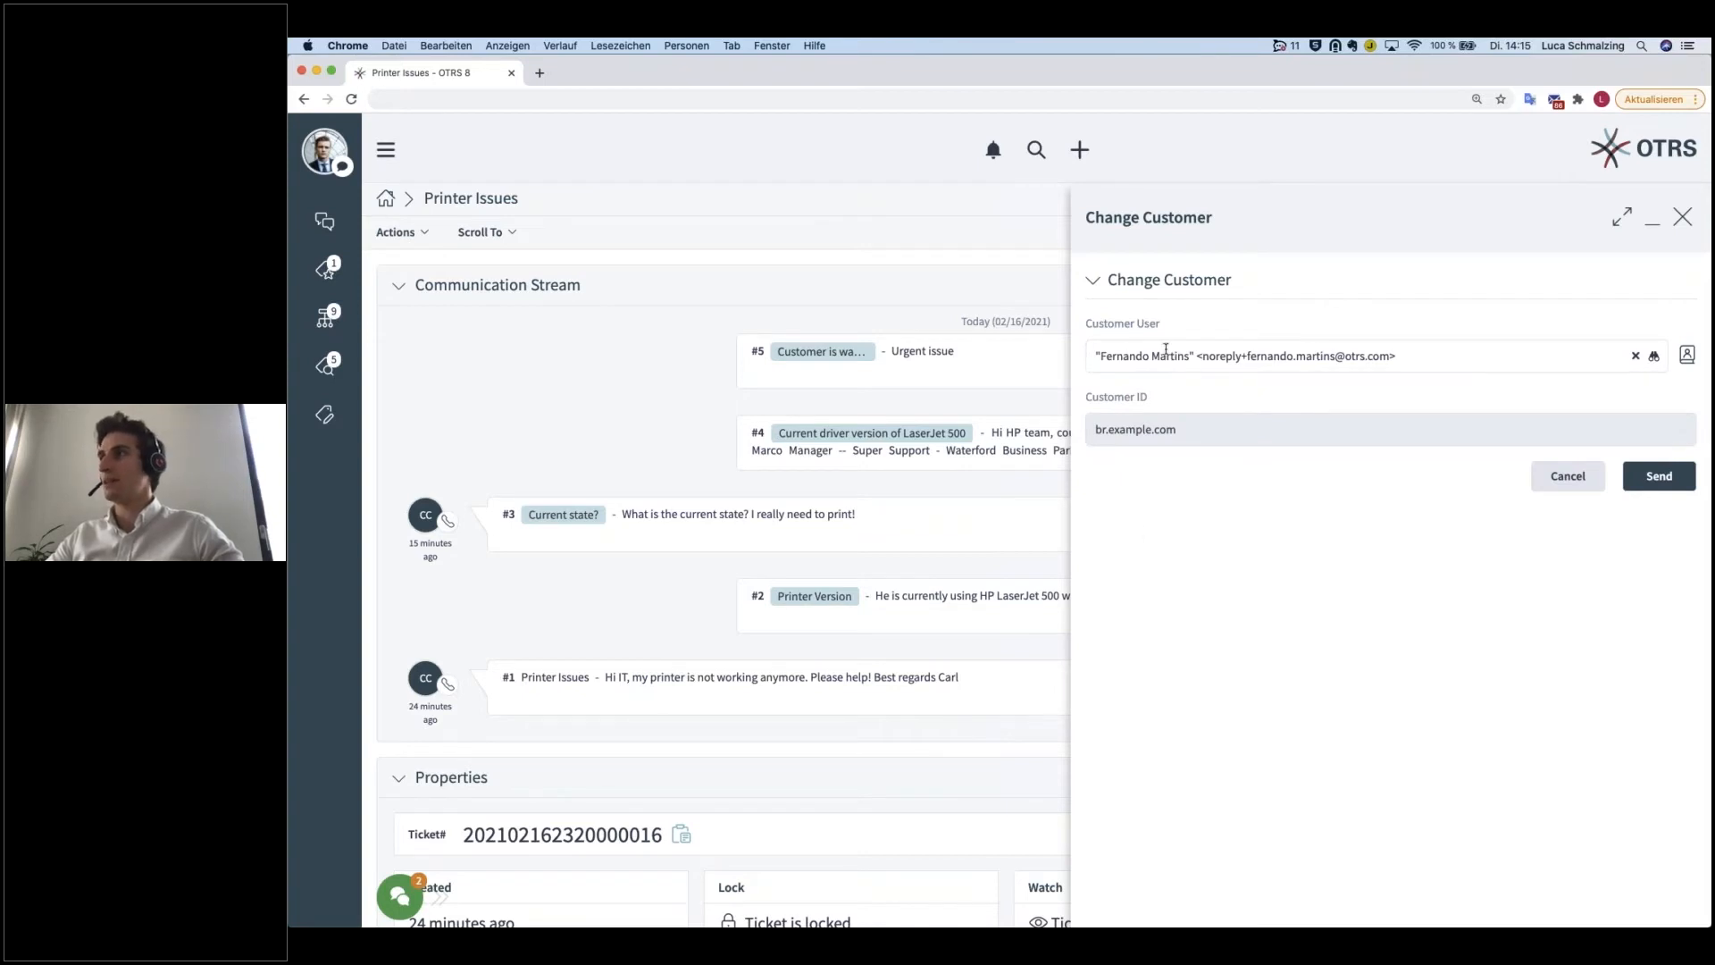
click(1543, 488)
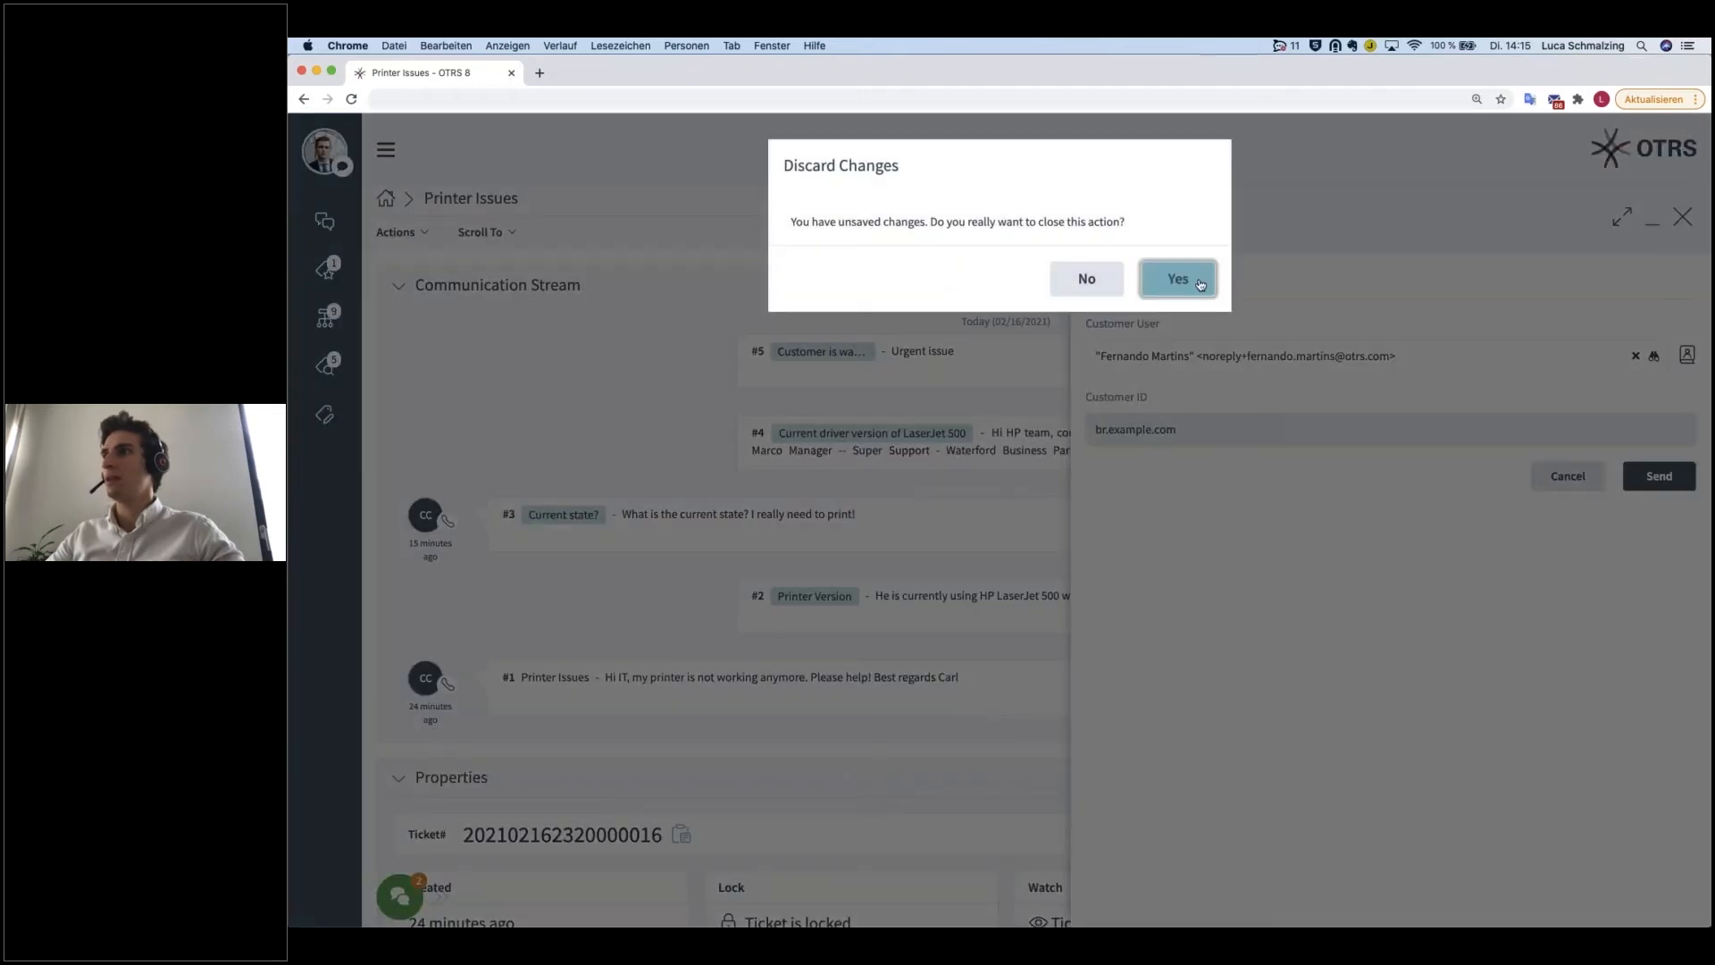
click(1200, 284)
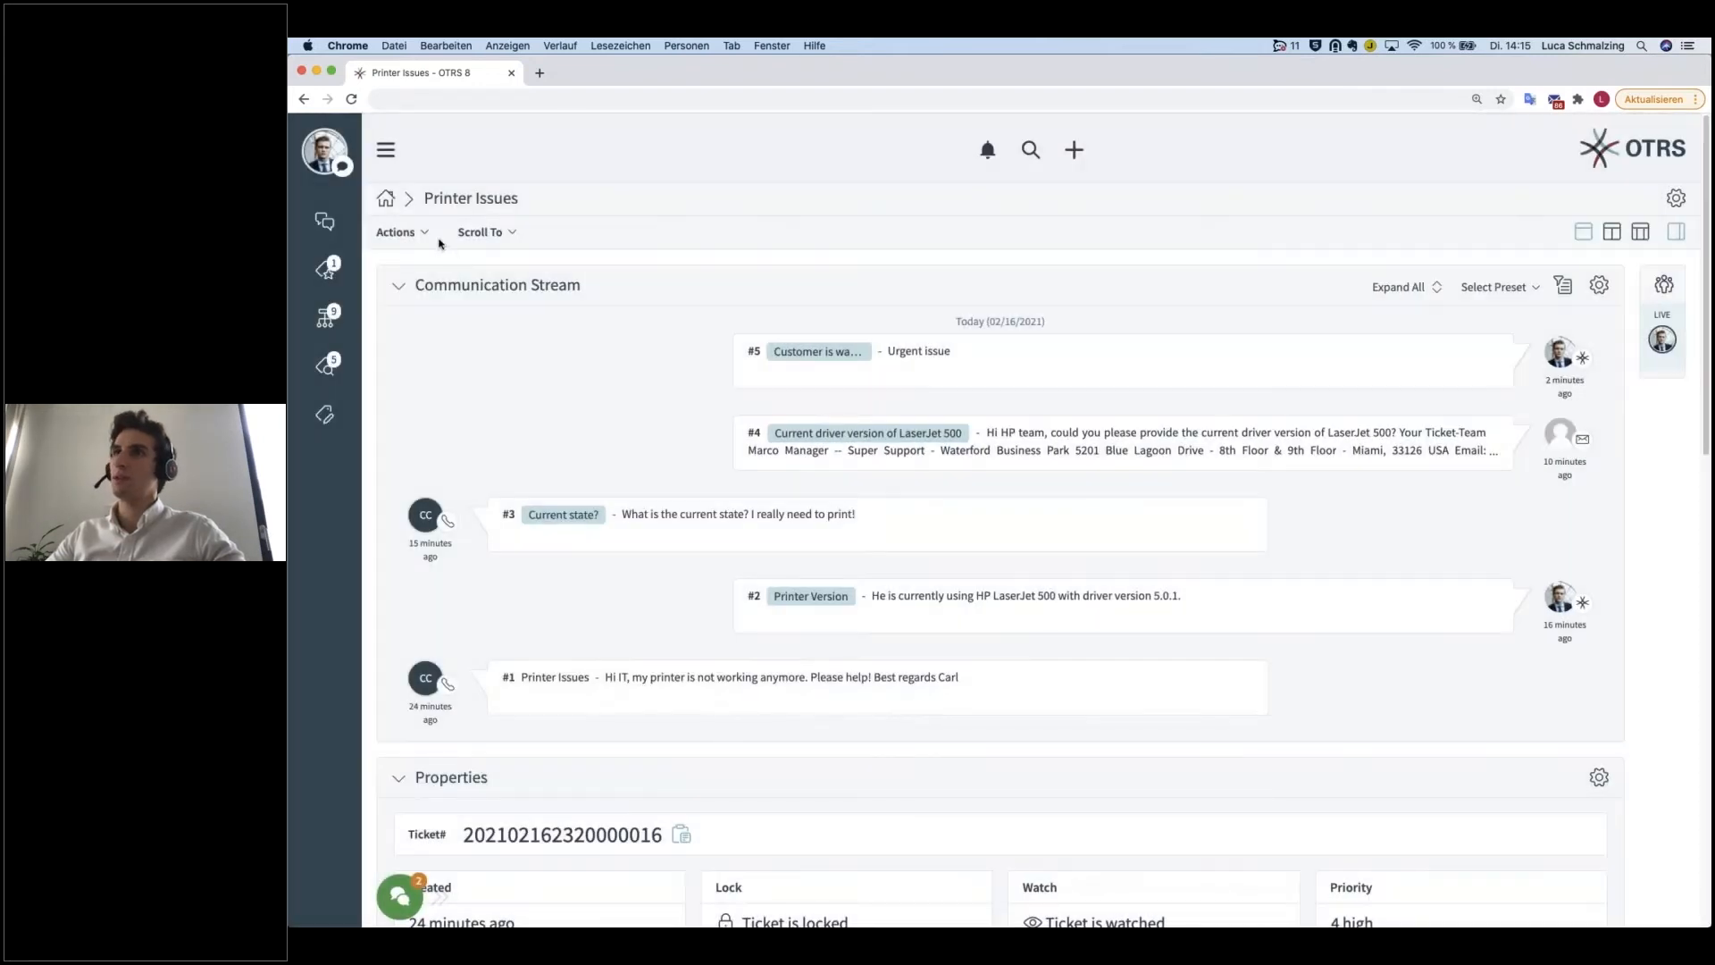
Step: Open the Printer Issues ticket's history and review its entries from creation to the priority change
click(424, 234)
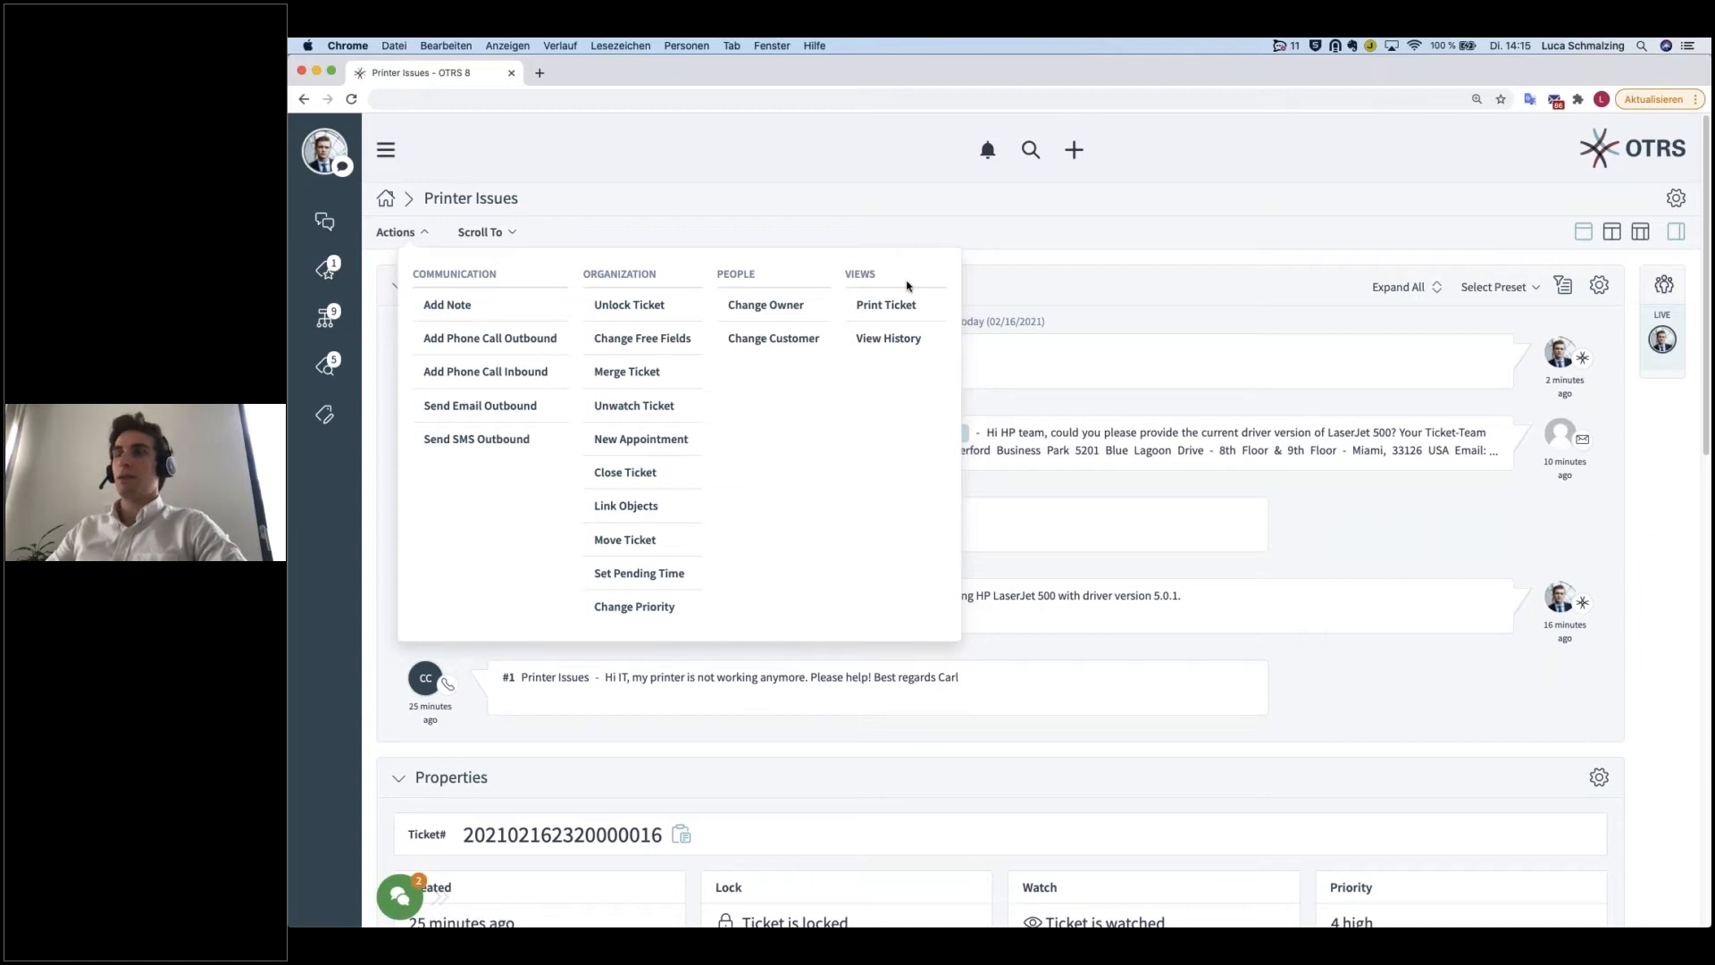
click(888, 338)
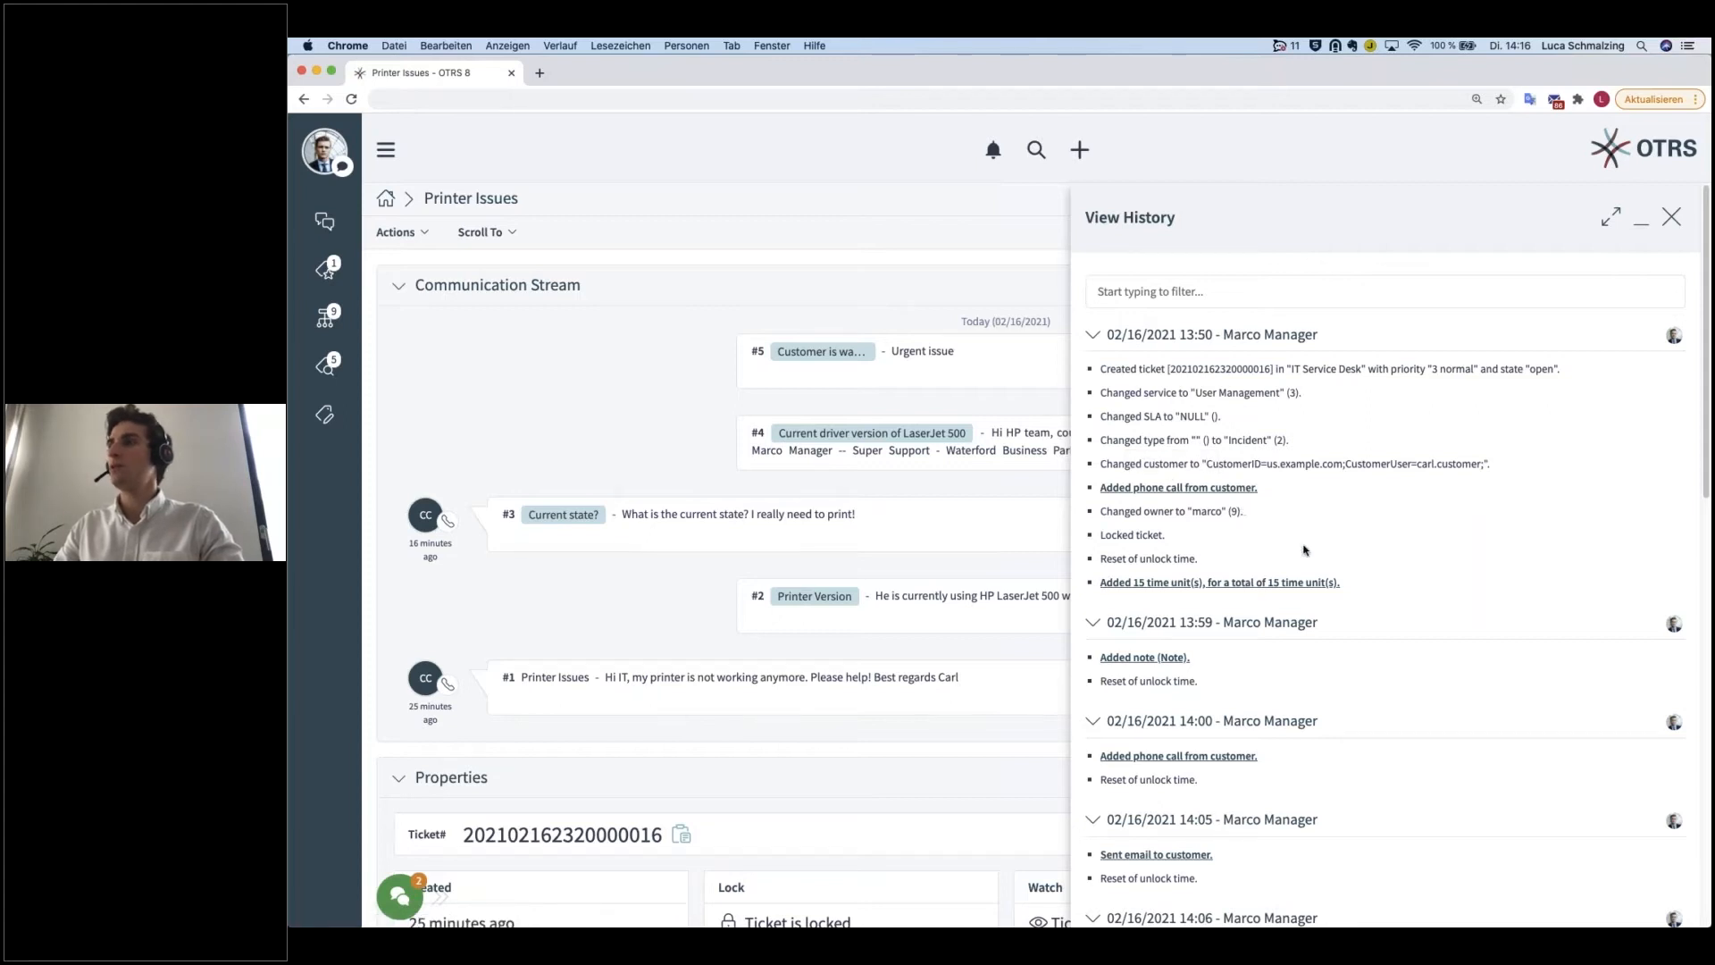
scroll(1304, 550, down, 1)
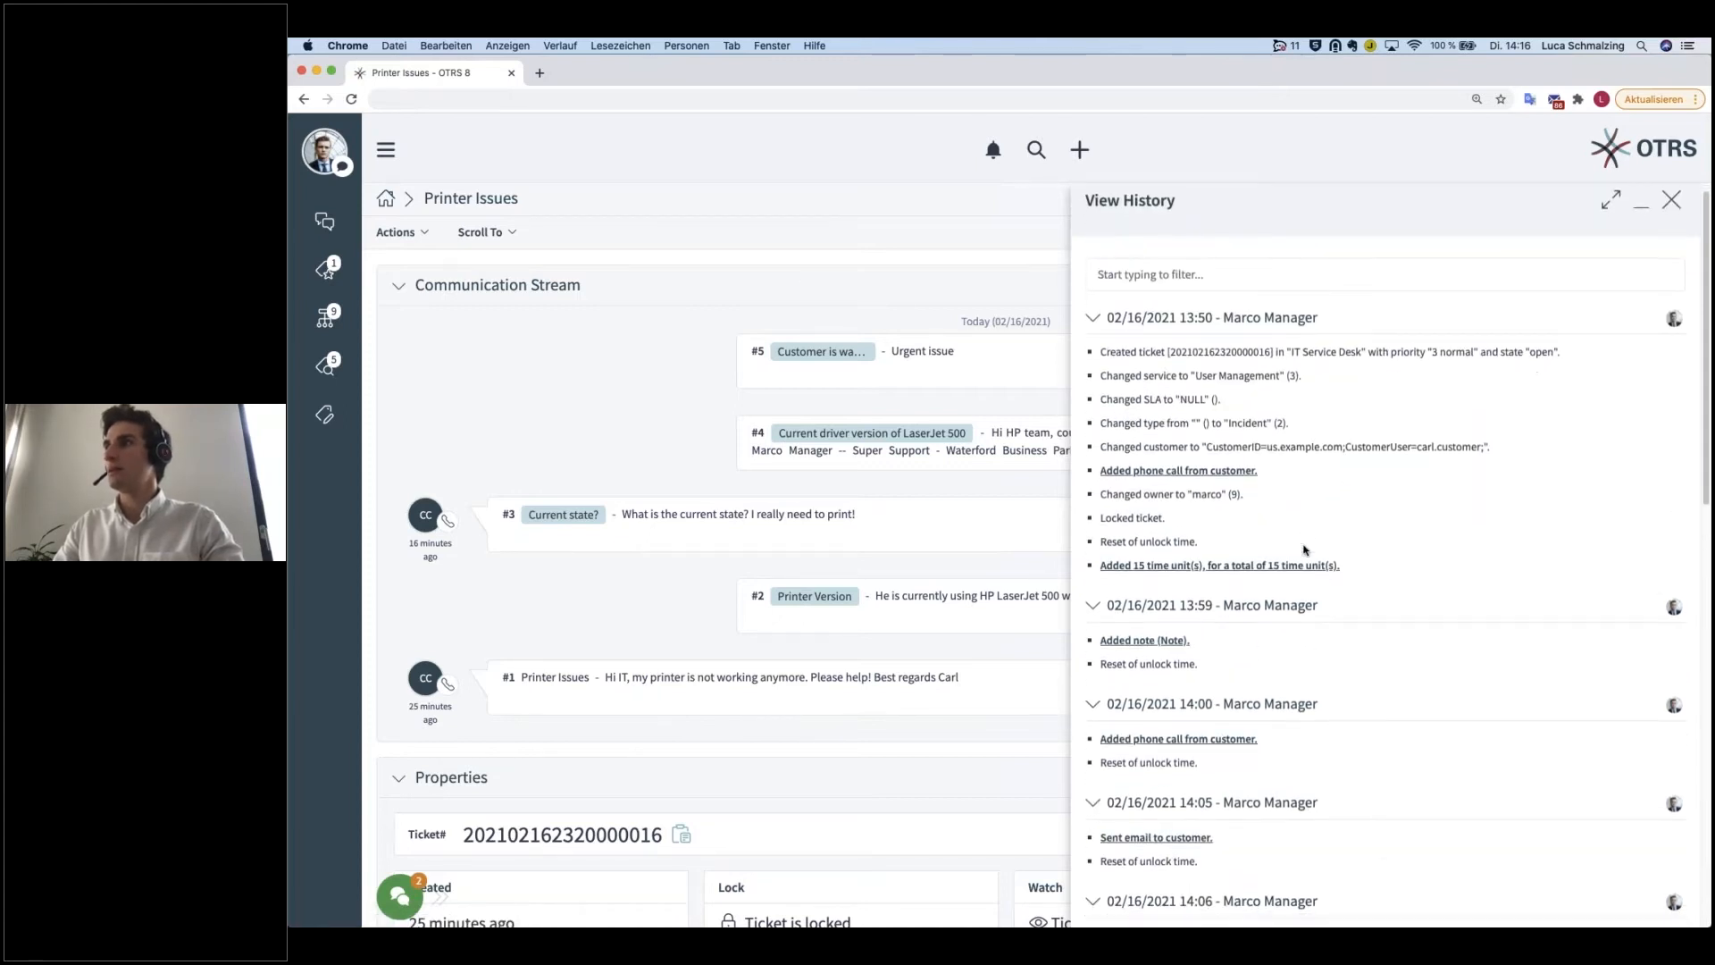
scroll(1338, 586, down, 1)
scroll(1338, 586, down, 10)
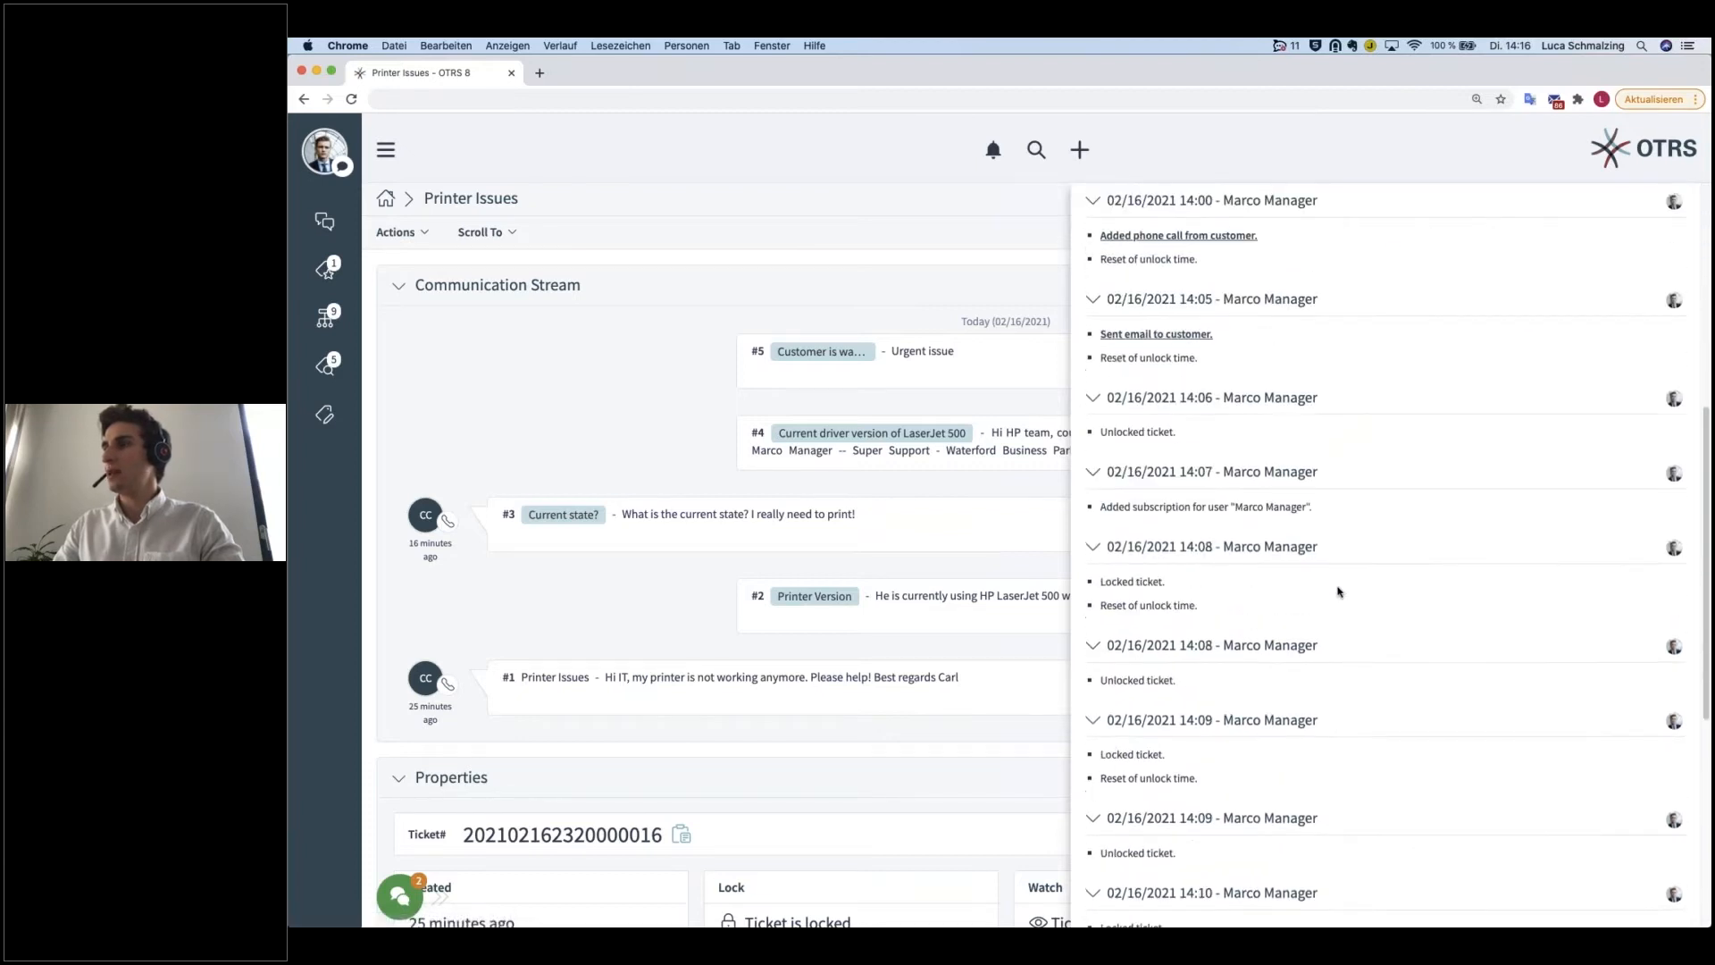
scroll(1339, 588, down, 5)
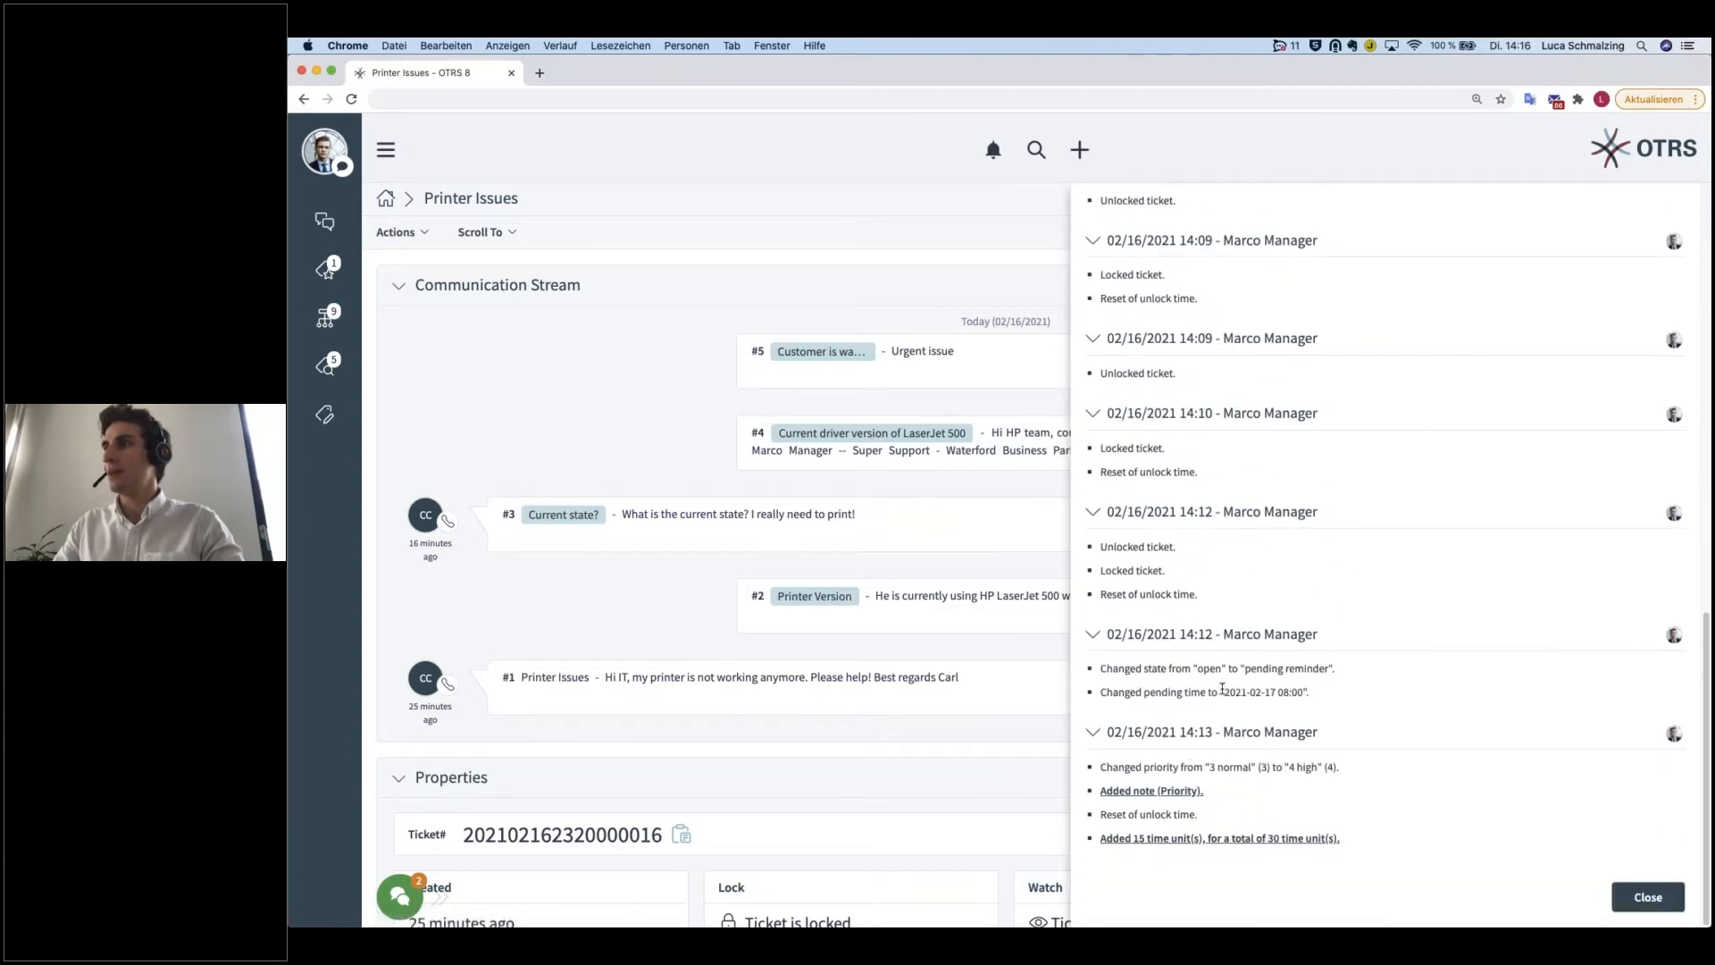
scroll(1266, 628, up, 15)
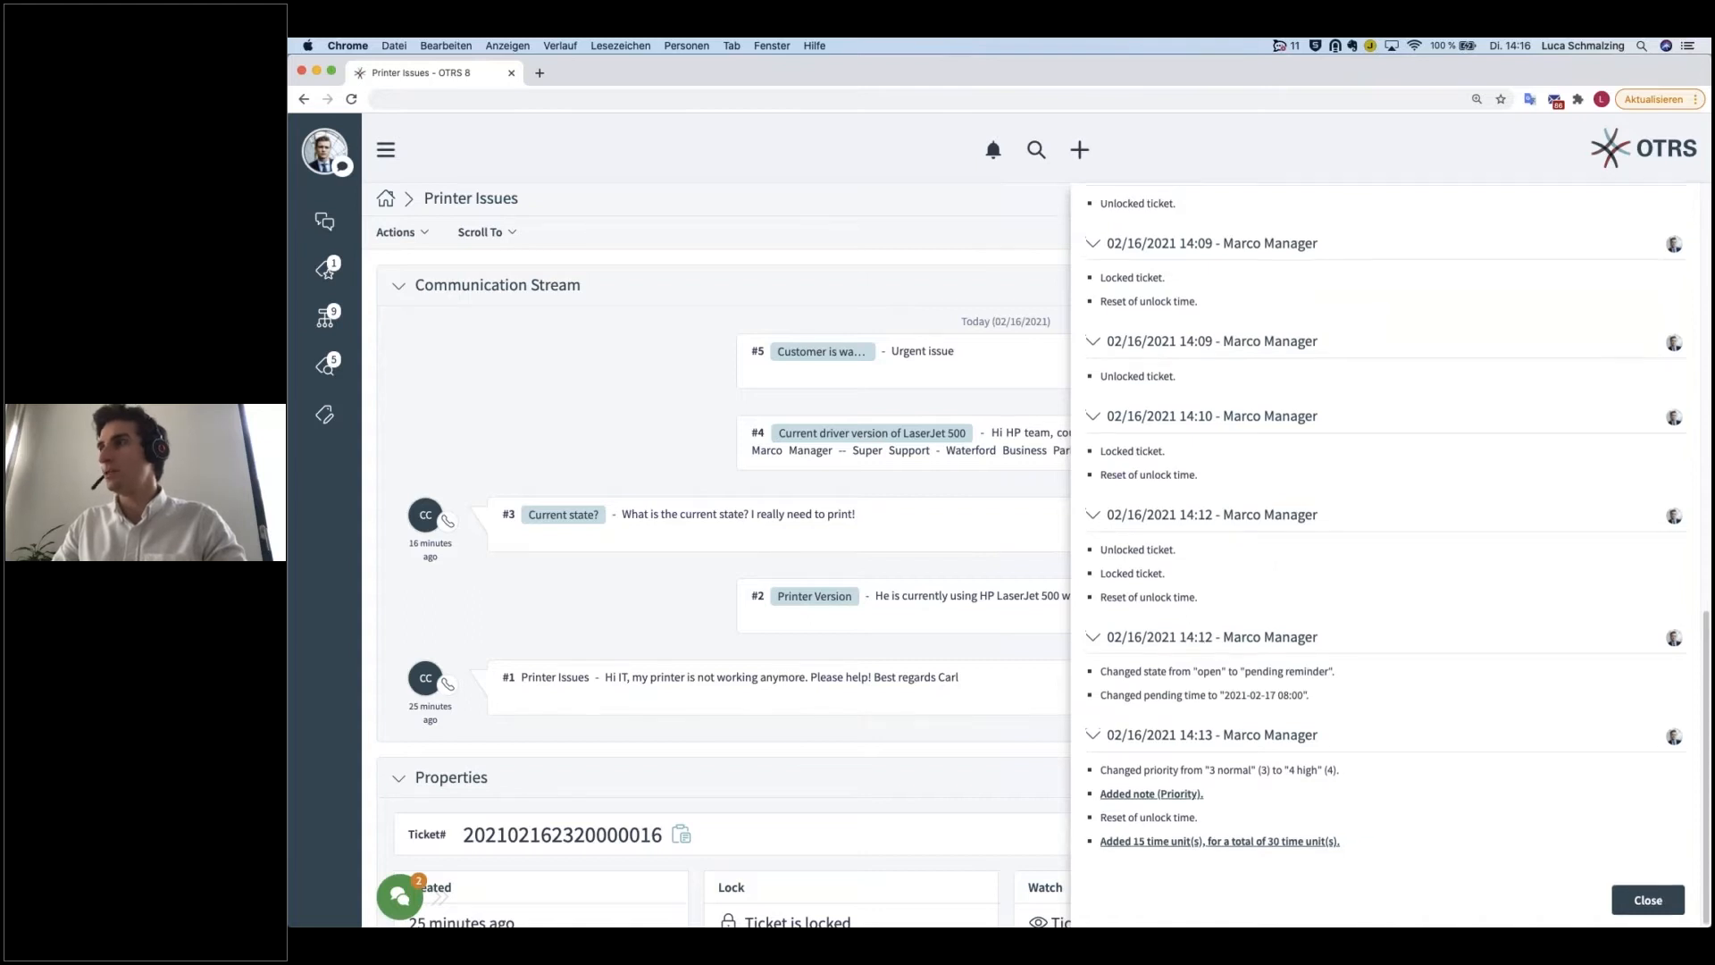
scroll(1266, 628, up, 3)
Step: Filter the ticket history by "lock", review the matching entries and close the history
click(1167, 291)
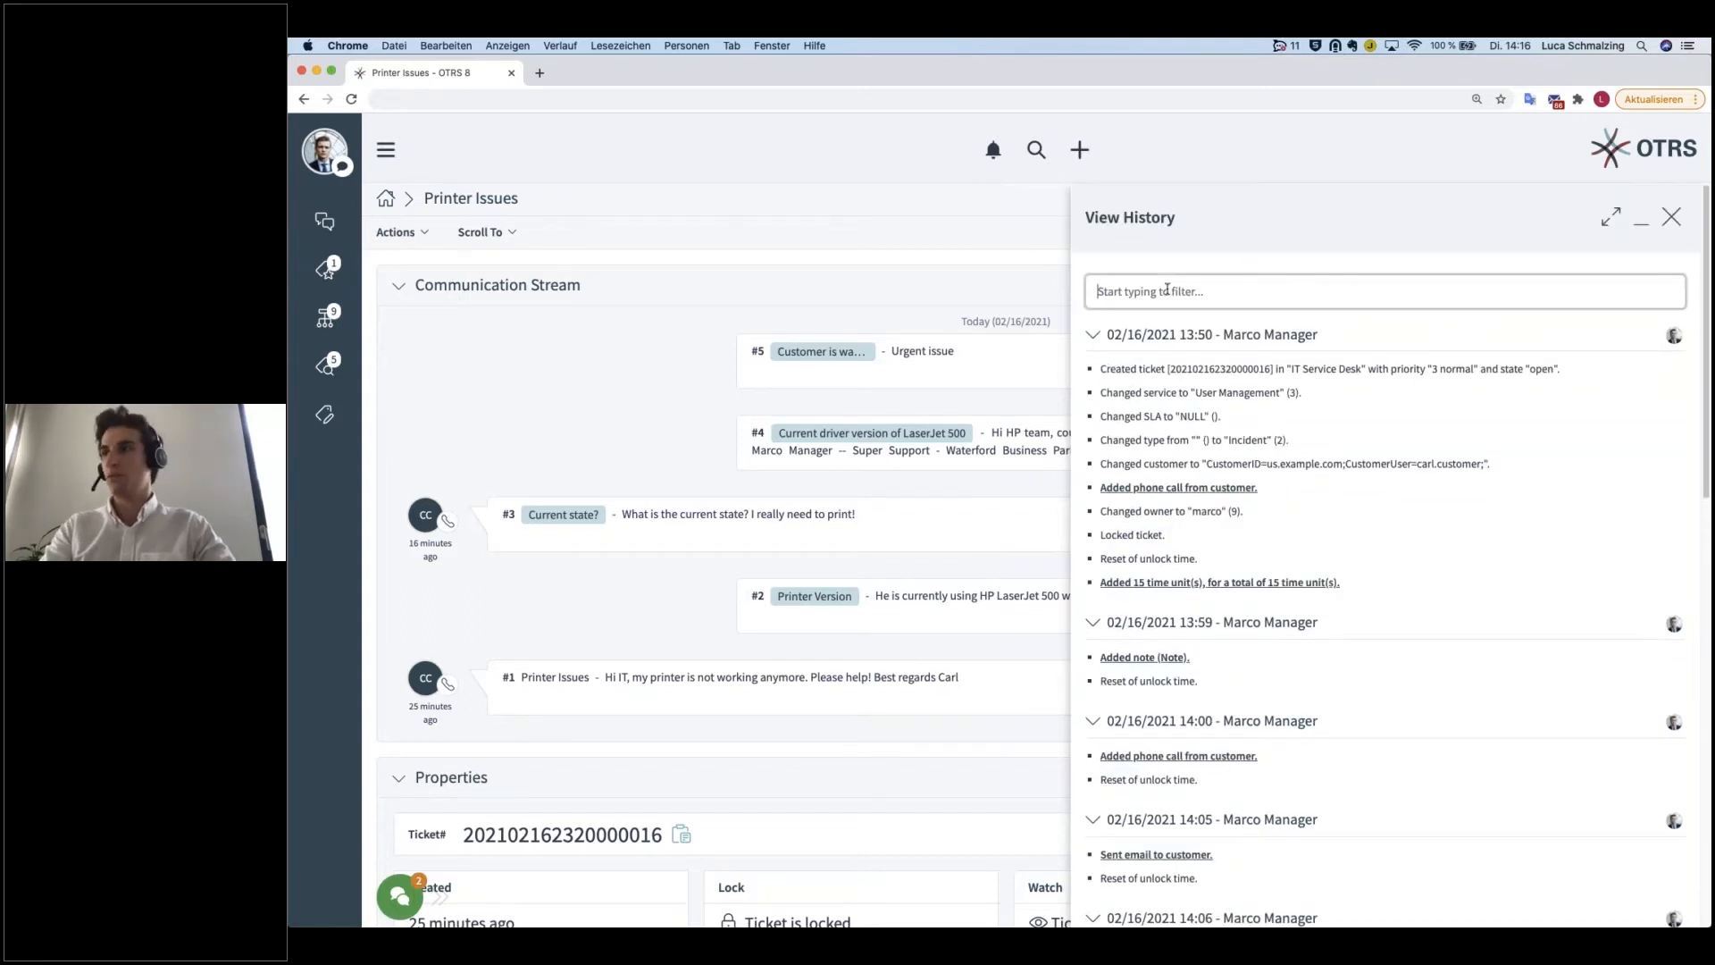
text(lock)
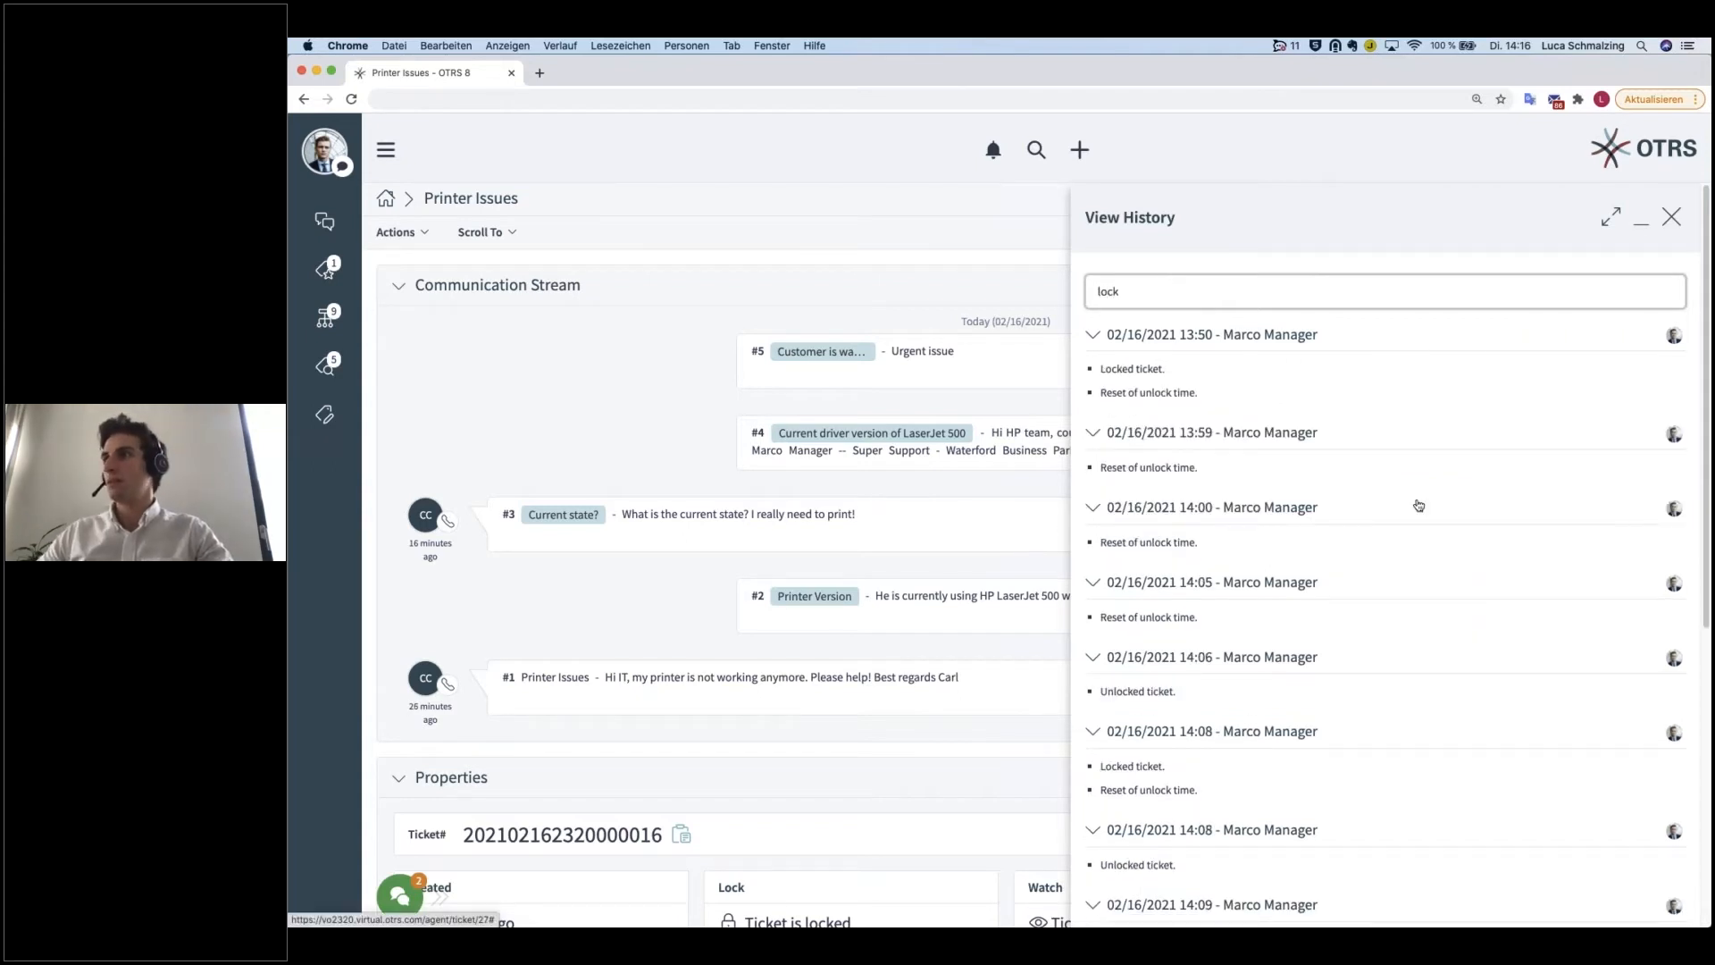
scroll(1417, 503, down, 2)
scroll(1251, 375, up, 2)
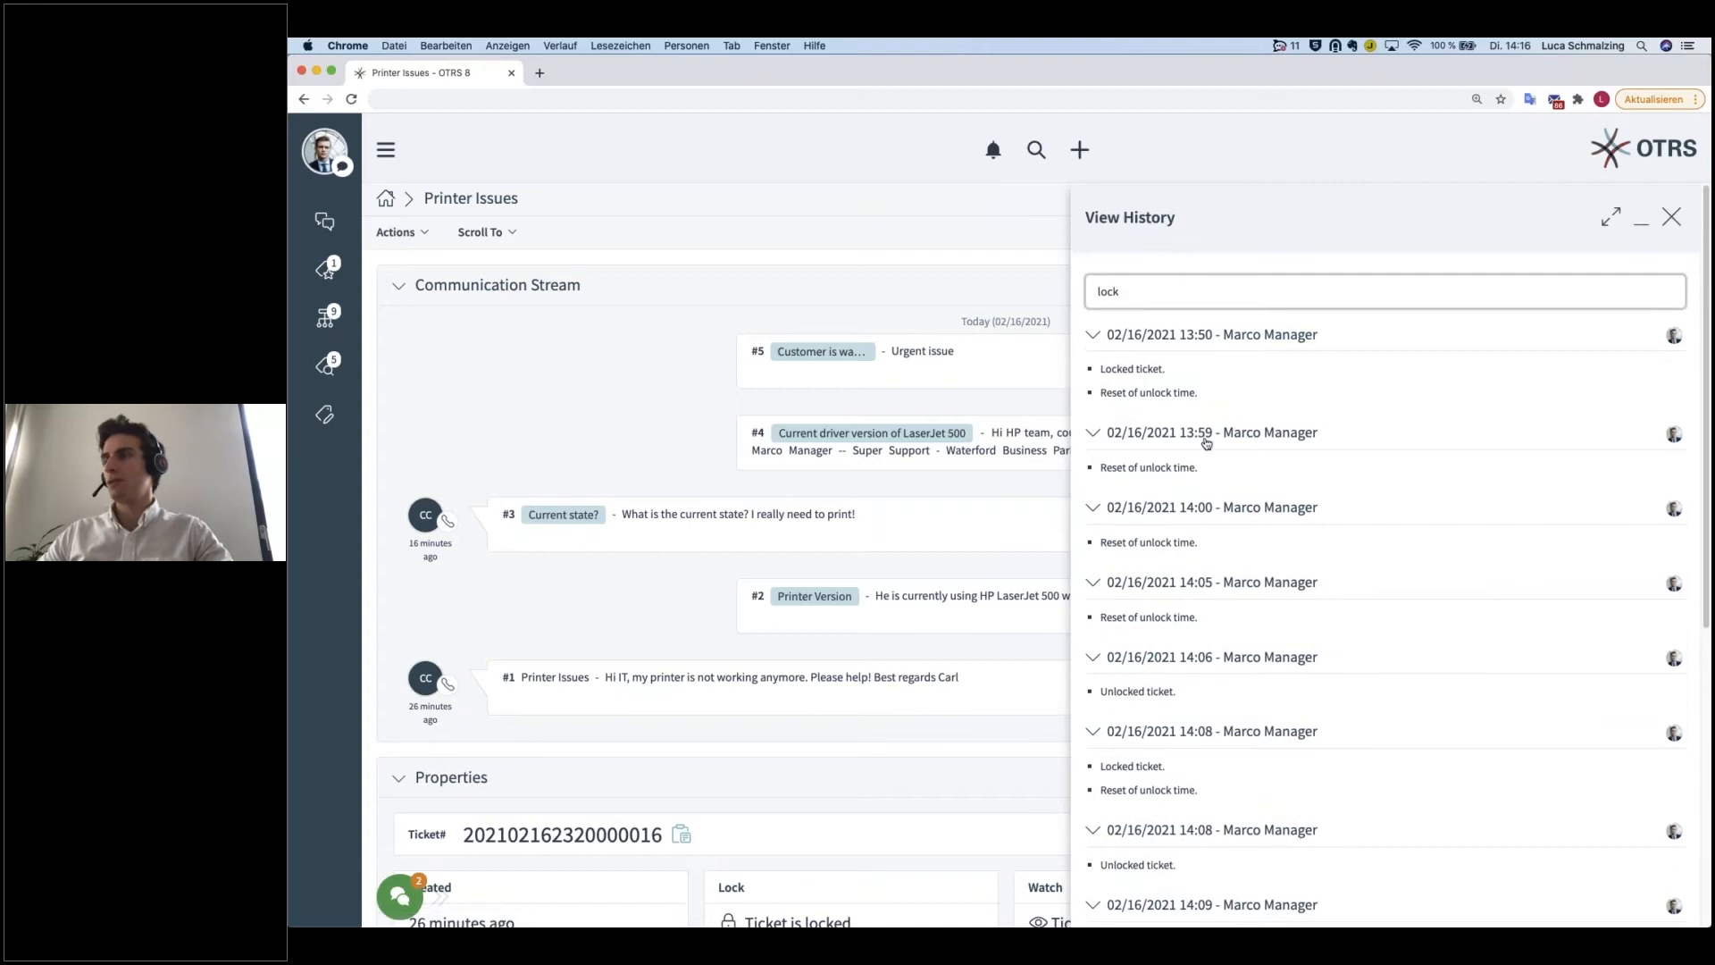
scroll(1206, 443, down, 6)
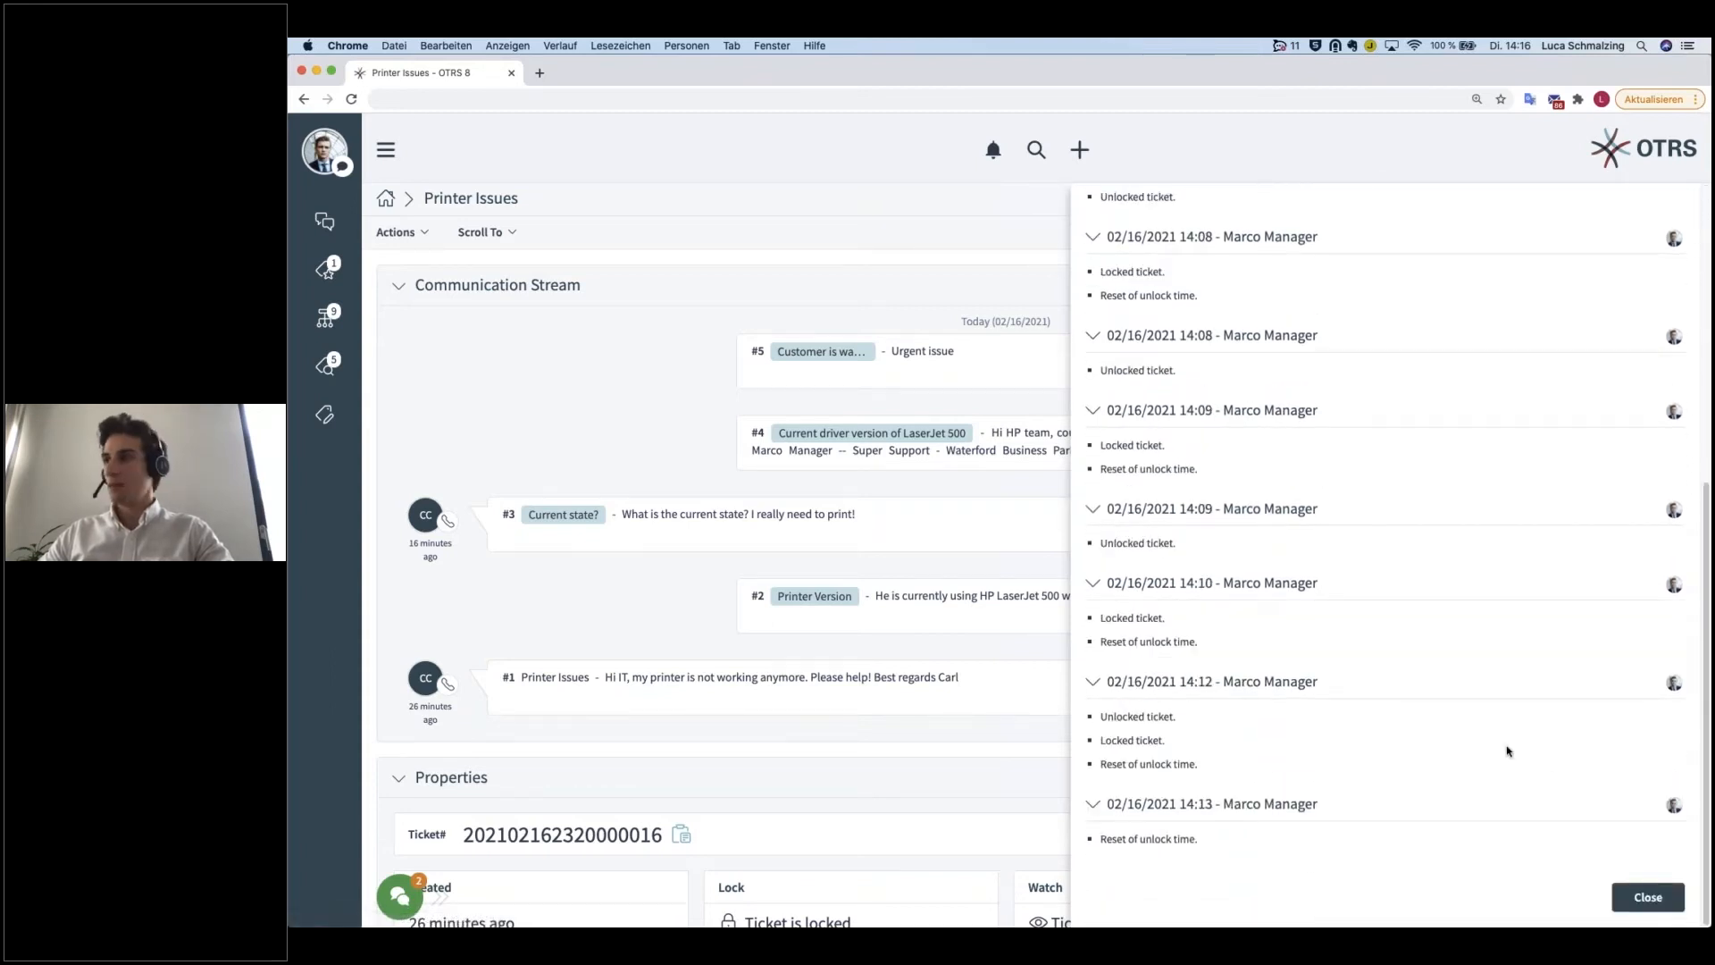
click(1626, 896)
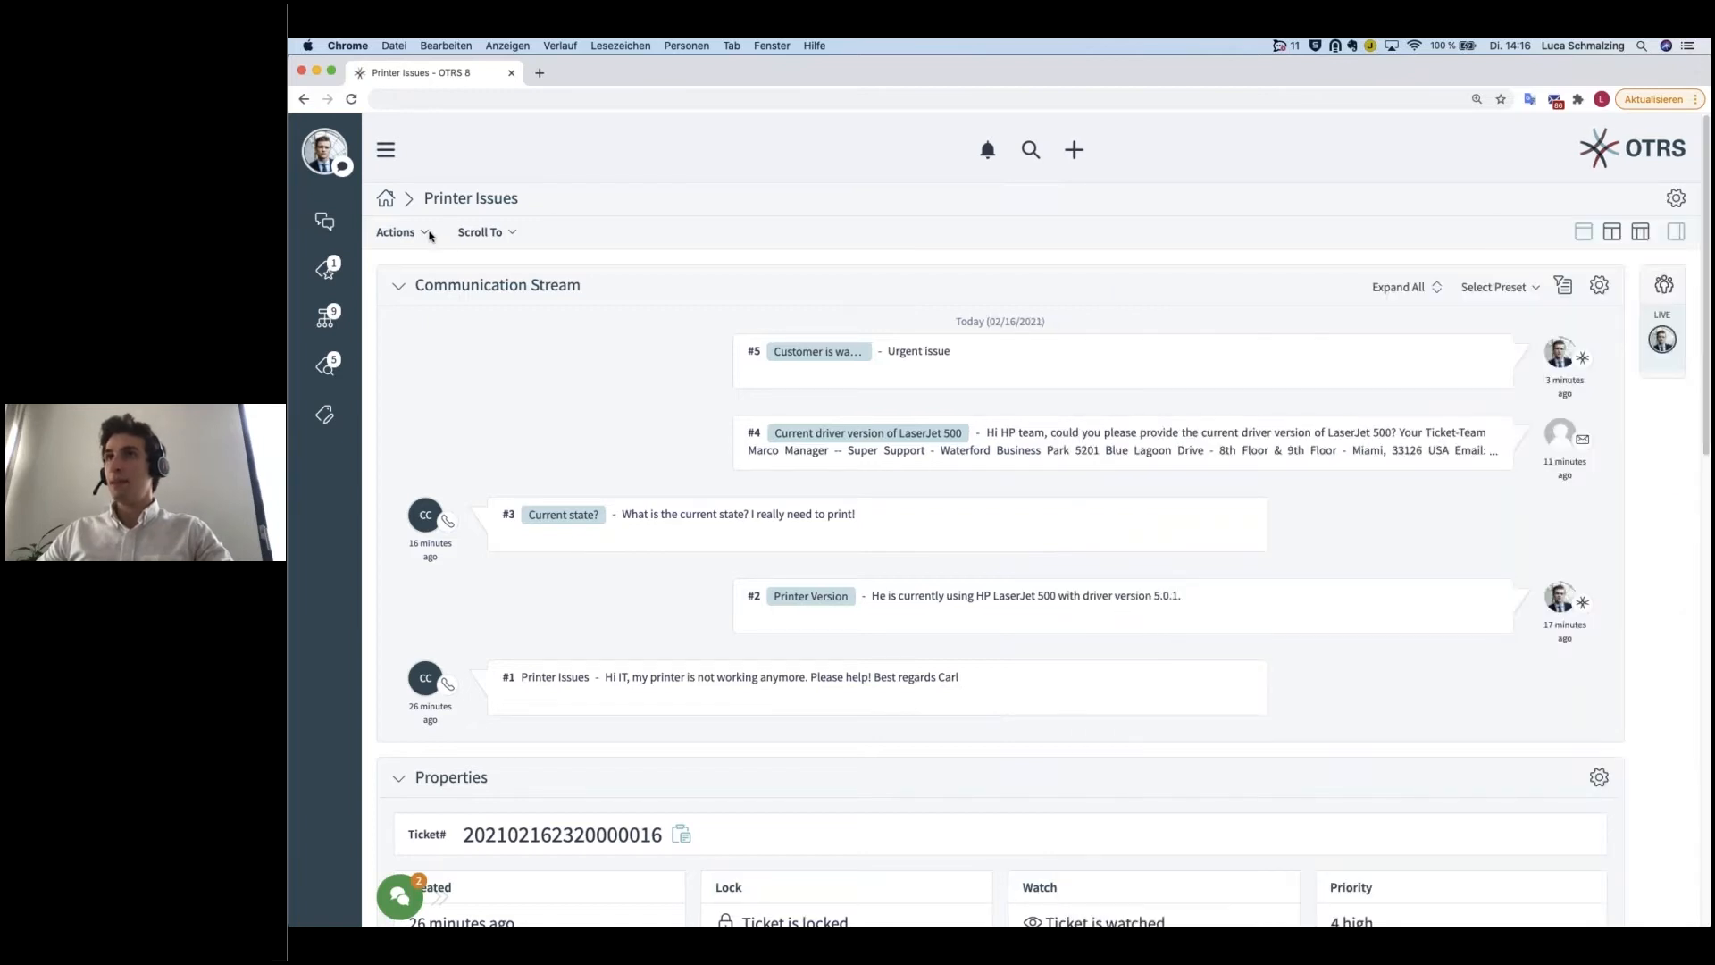
Step: Print the Printer Issues ticket to a PDF and open the downloaded file
click(424, 233)
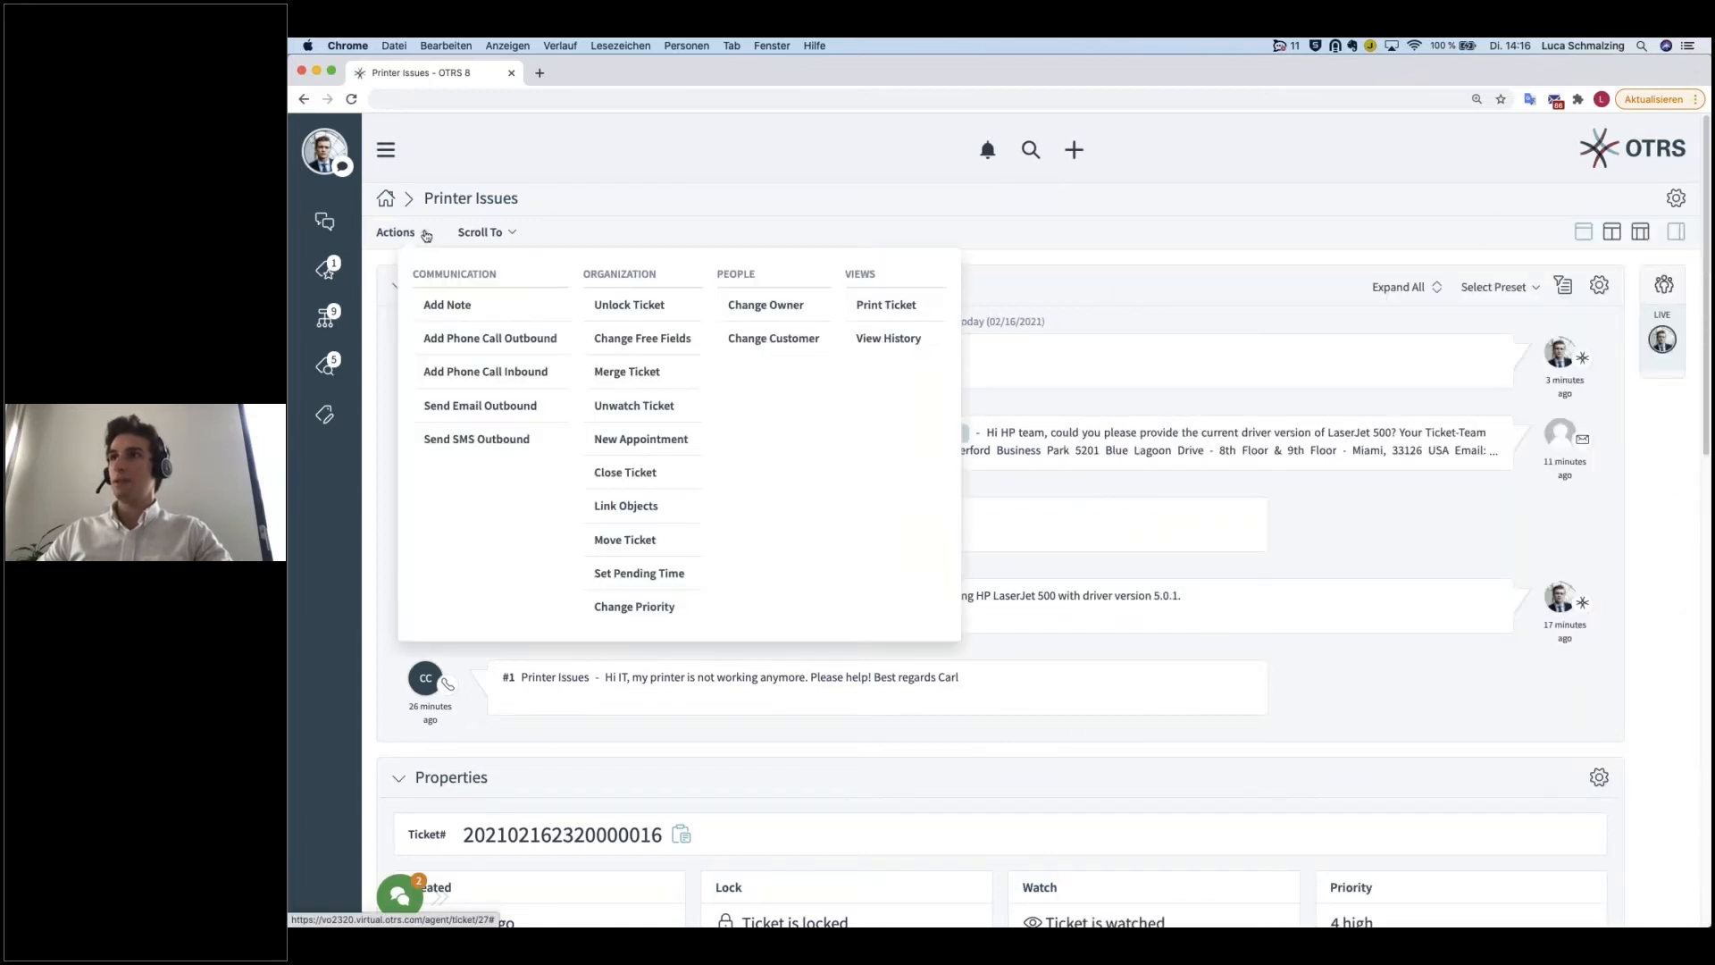
click(898, 314)
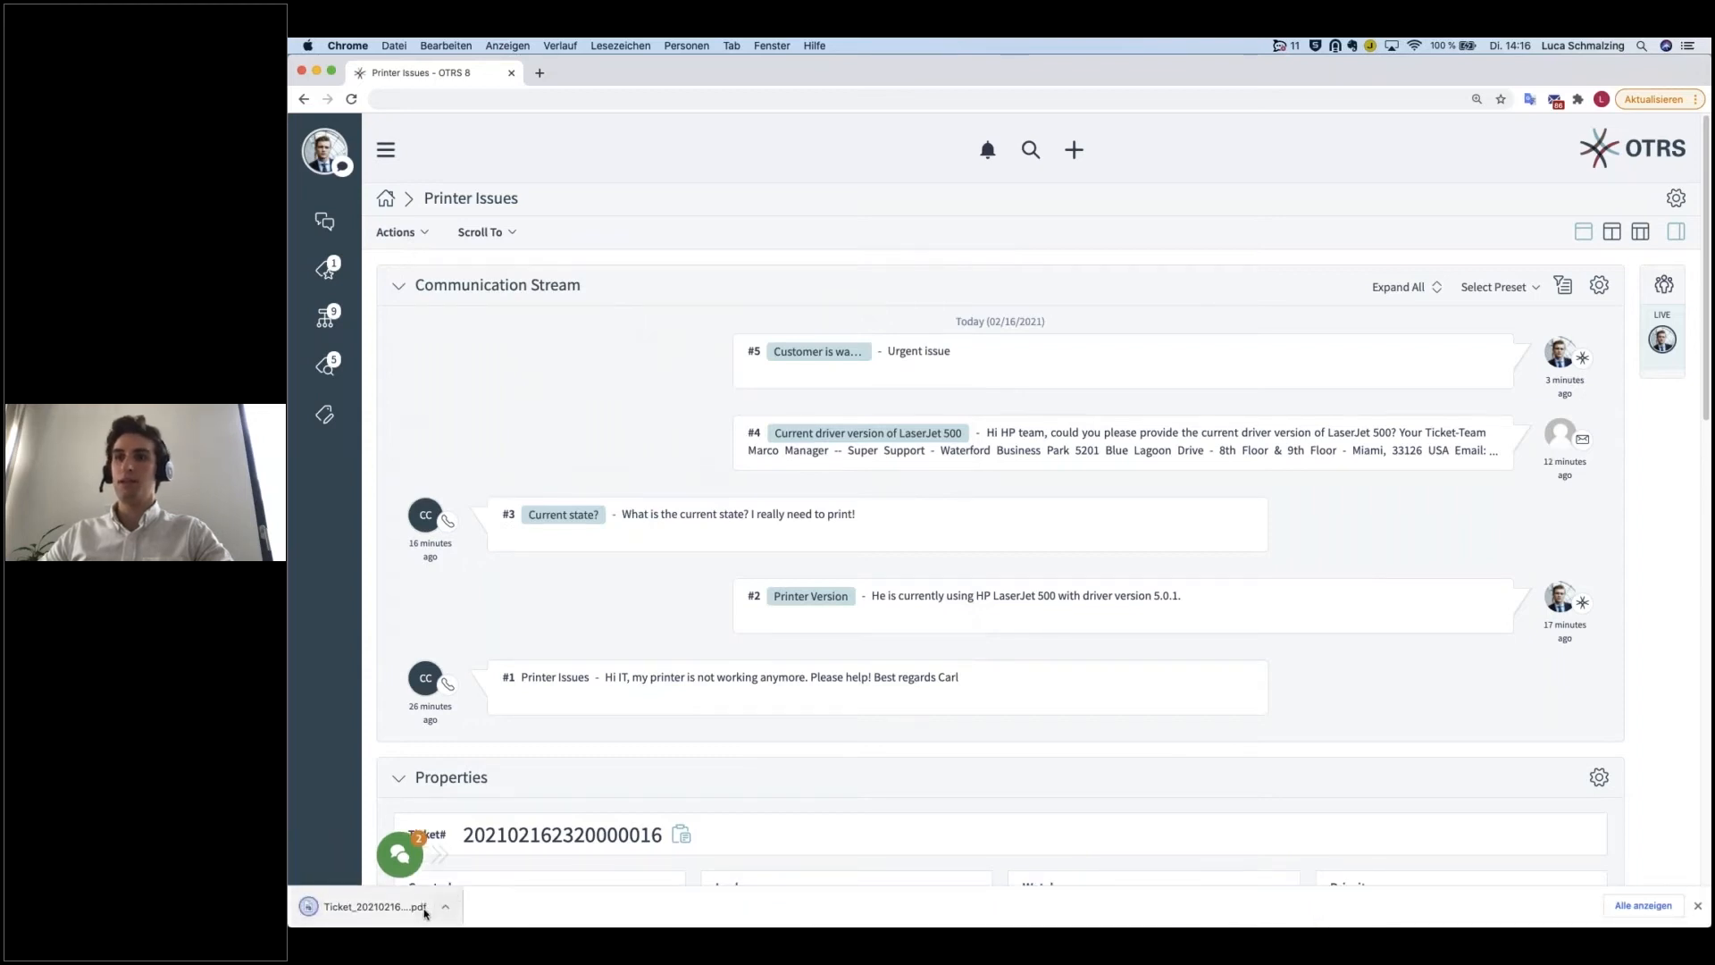
click(417, 907)
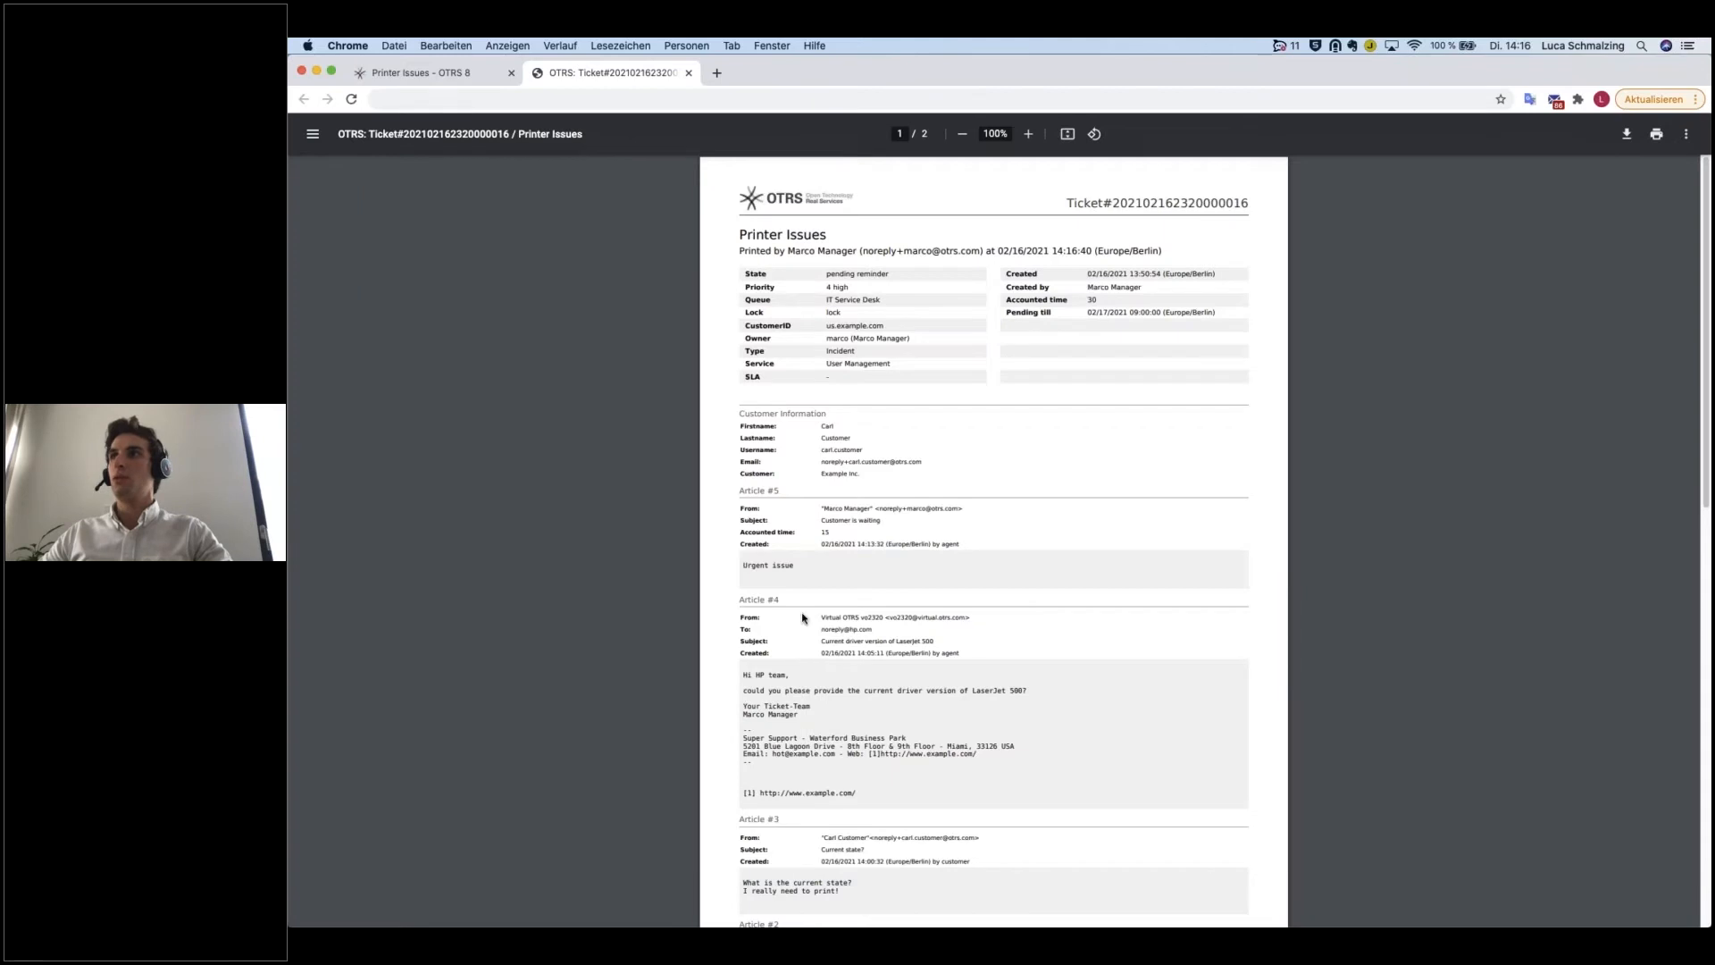
Step: Enlarge the ticket PDF to 175% and examine its properties, customer information and articles across both pages
click(1028, 134)
click(1027, 134)
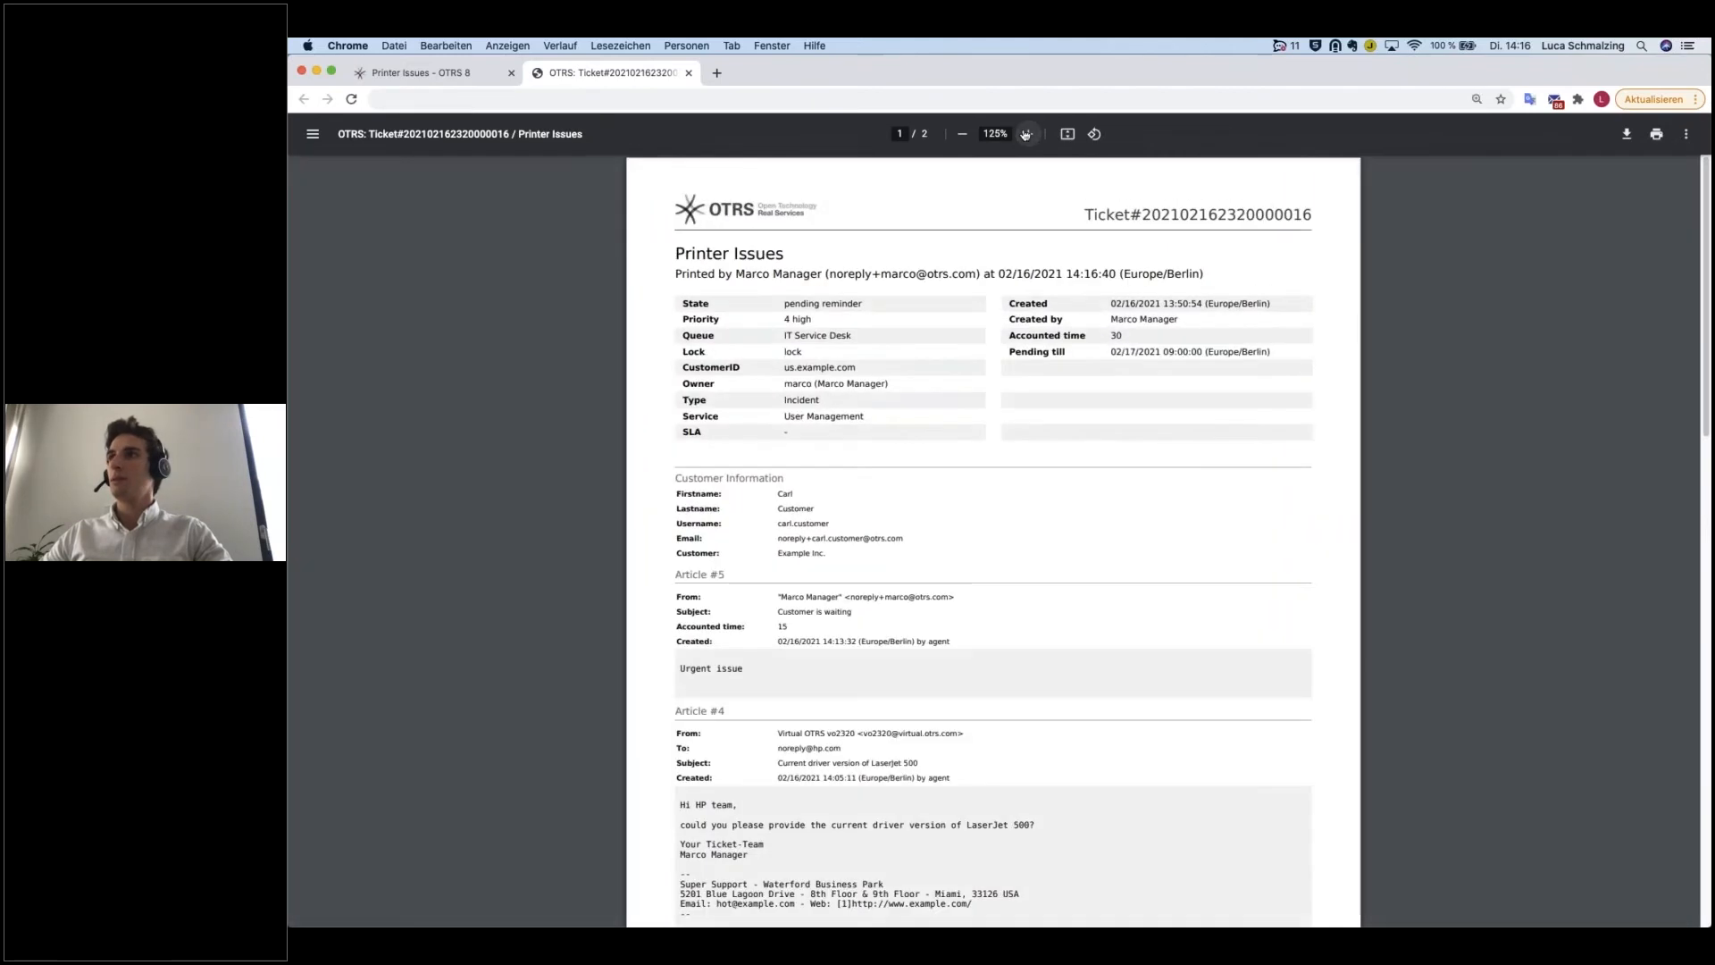
click(1027, 134)
click(1027, 134)
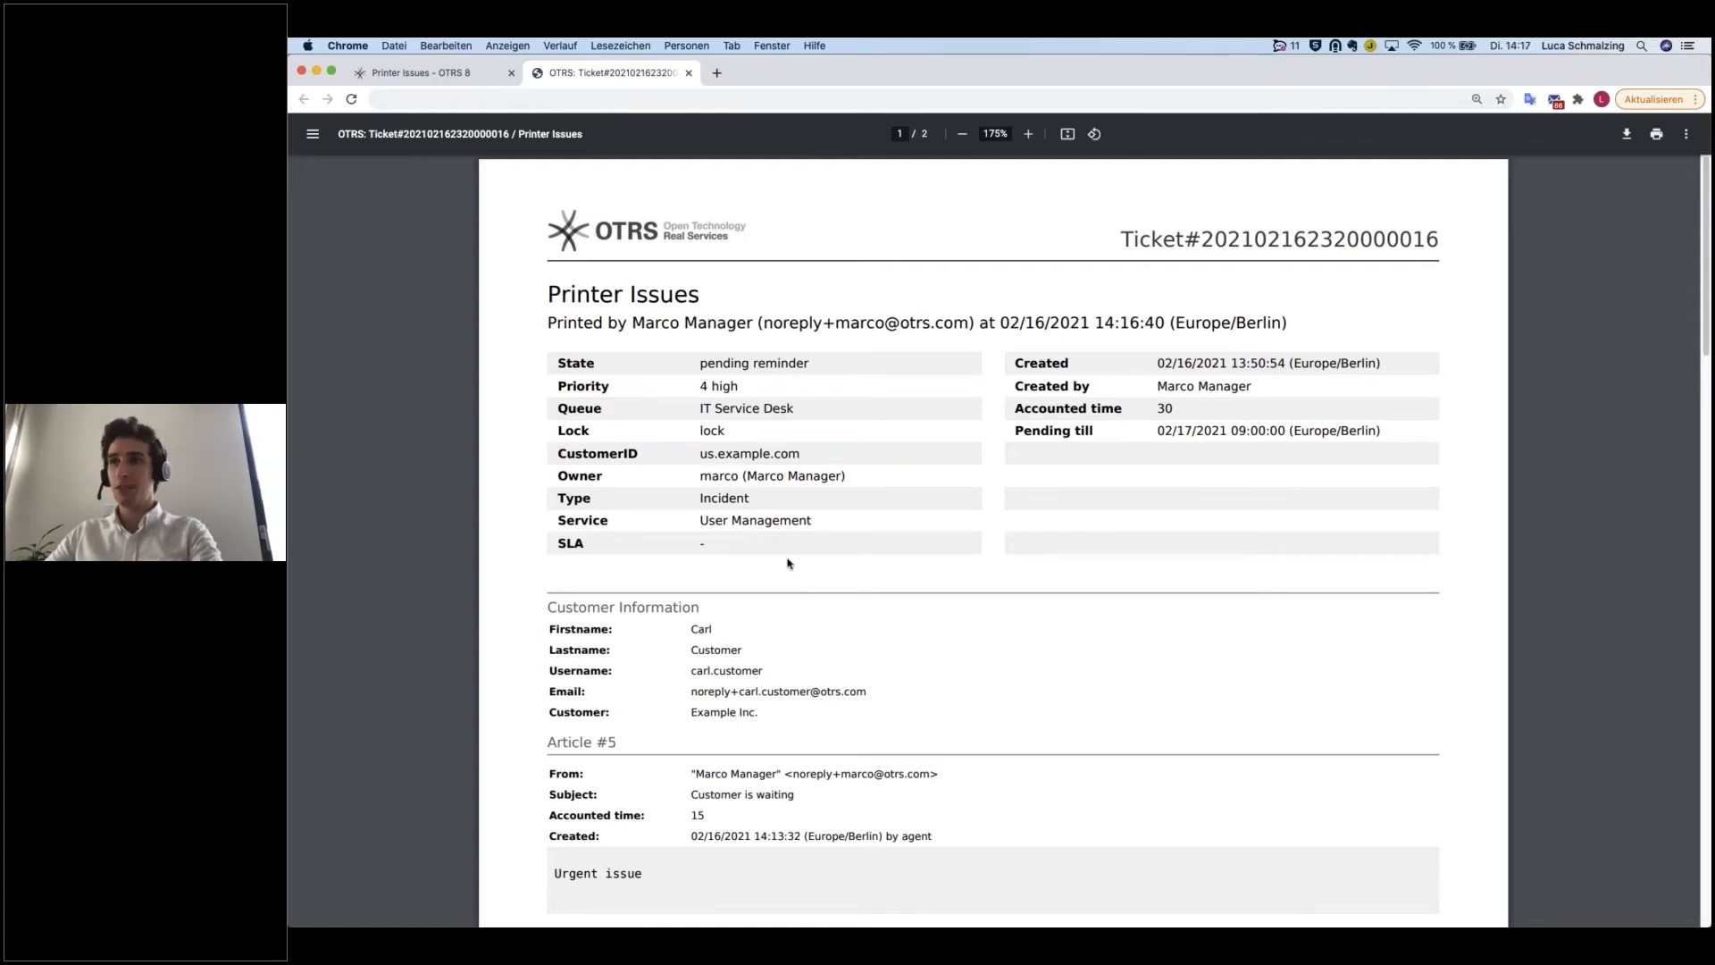
scroll(792, 563, down, 3)
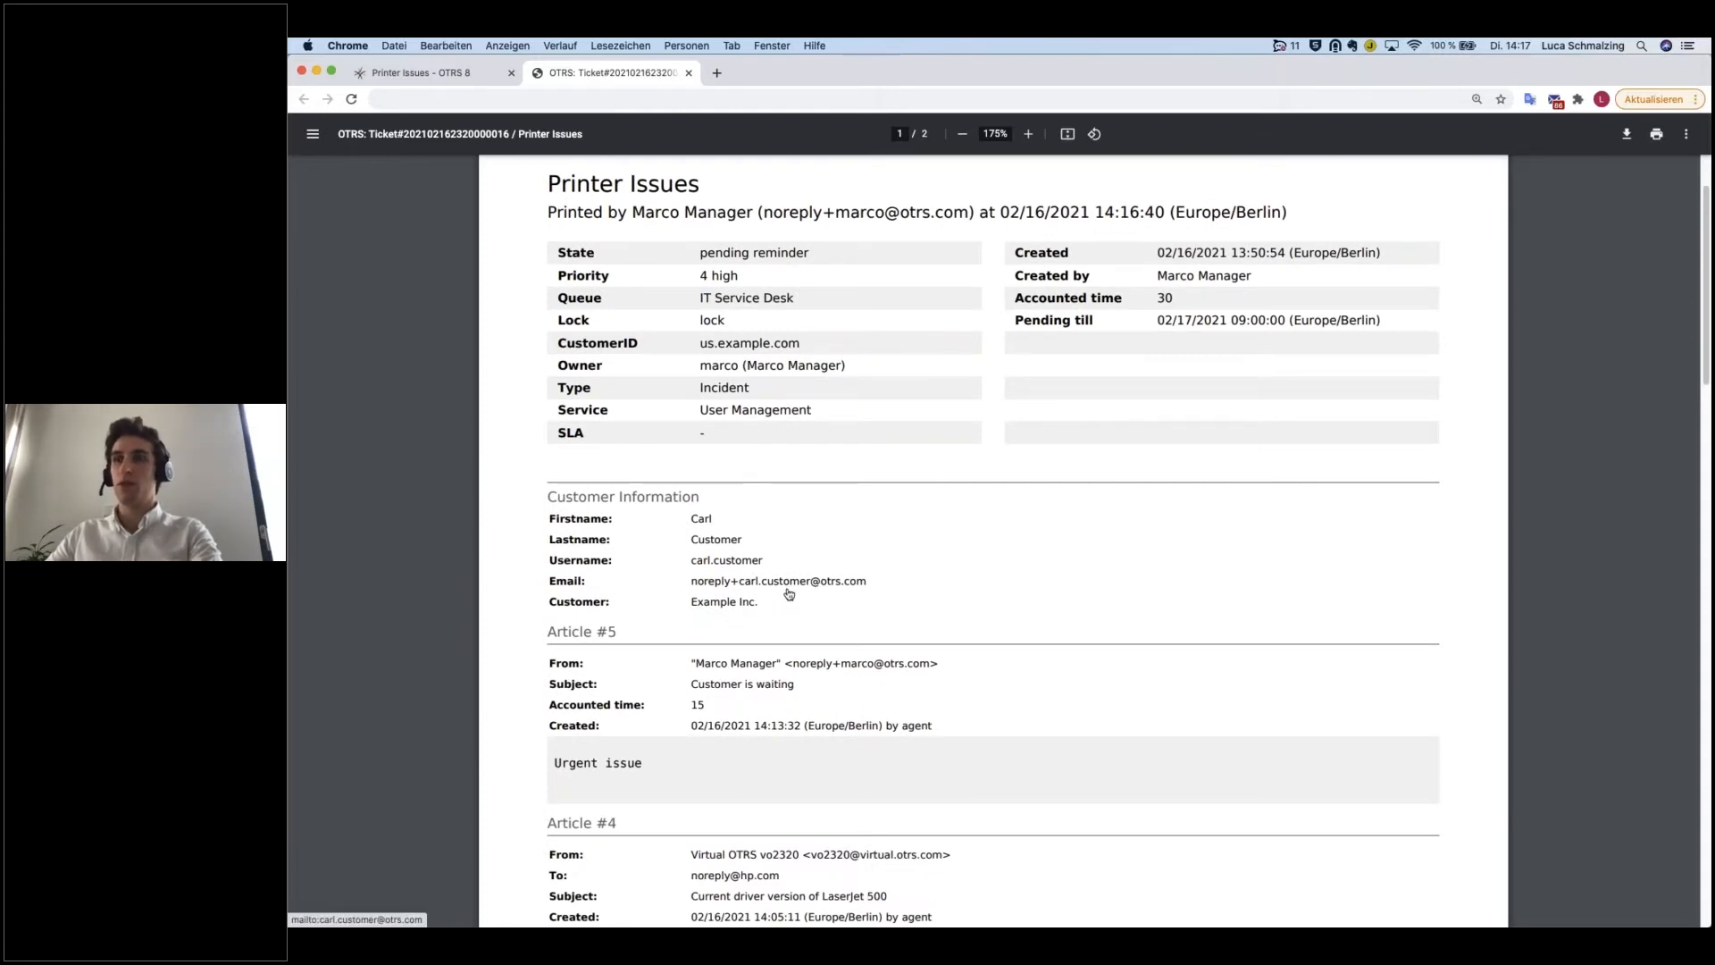
scroll(732, 545, down, 3)
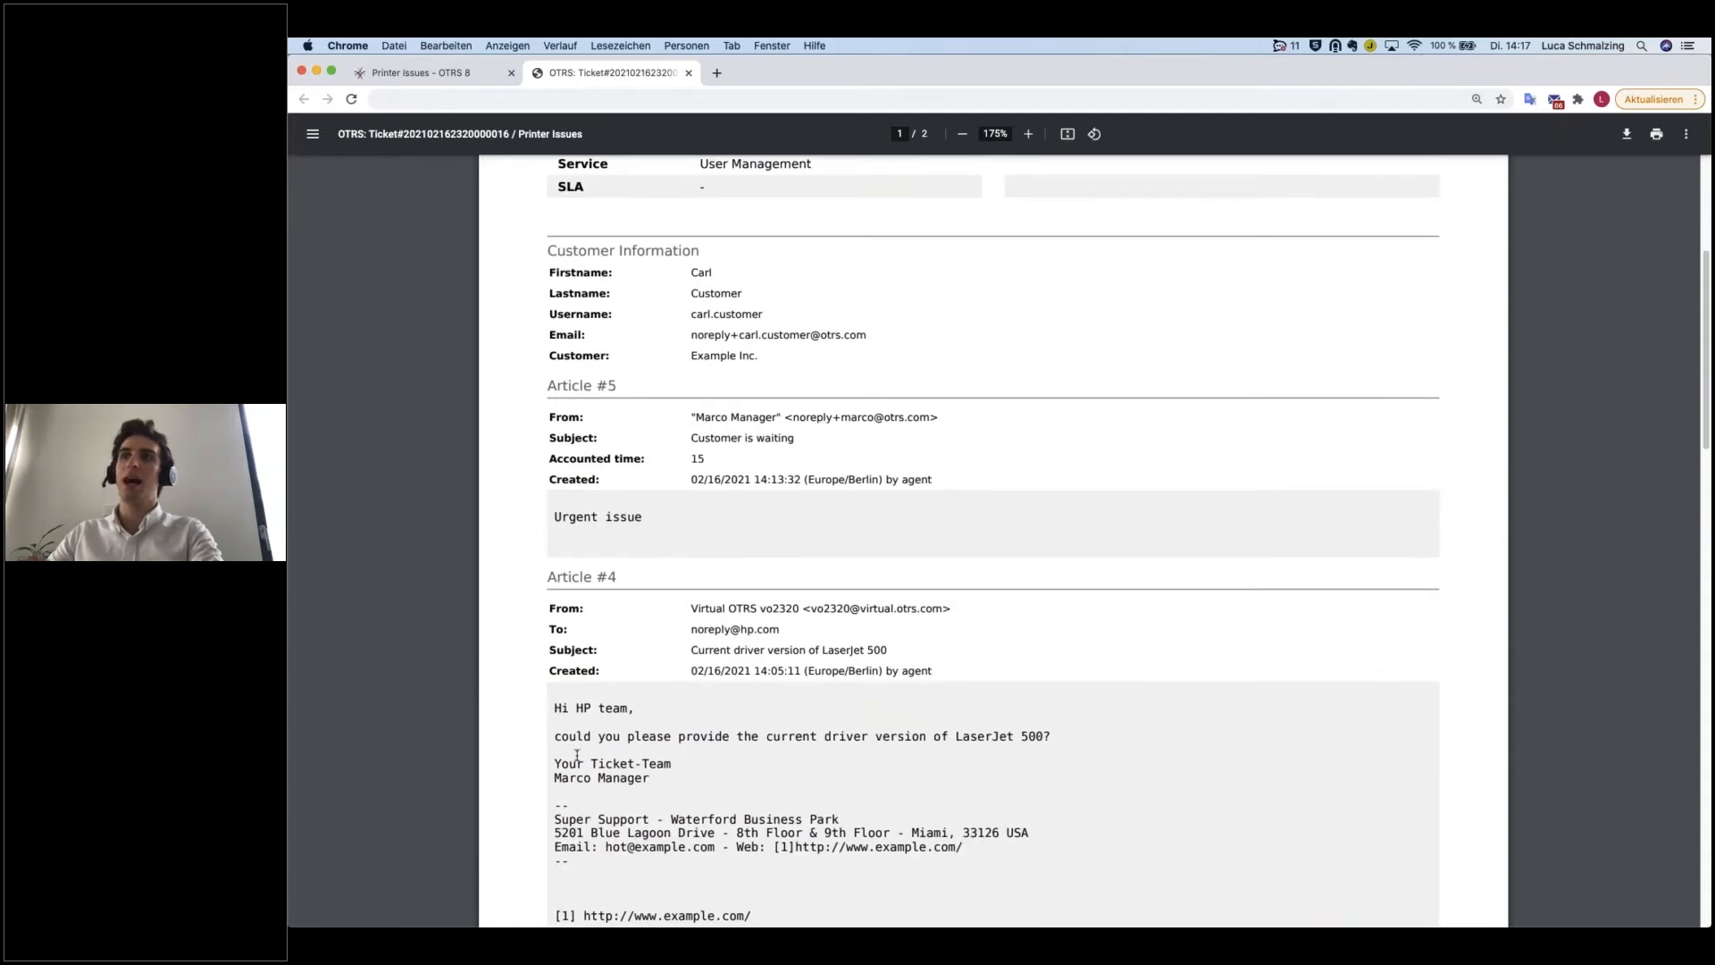
scroll(688, 762, down, 2)
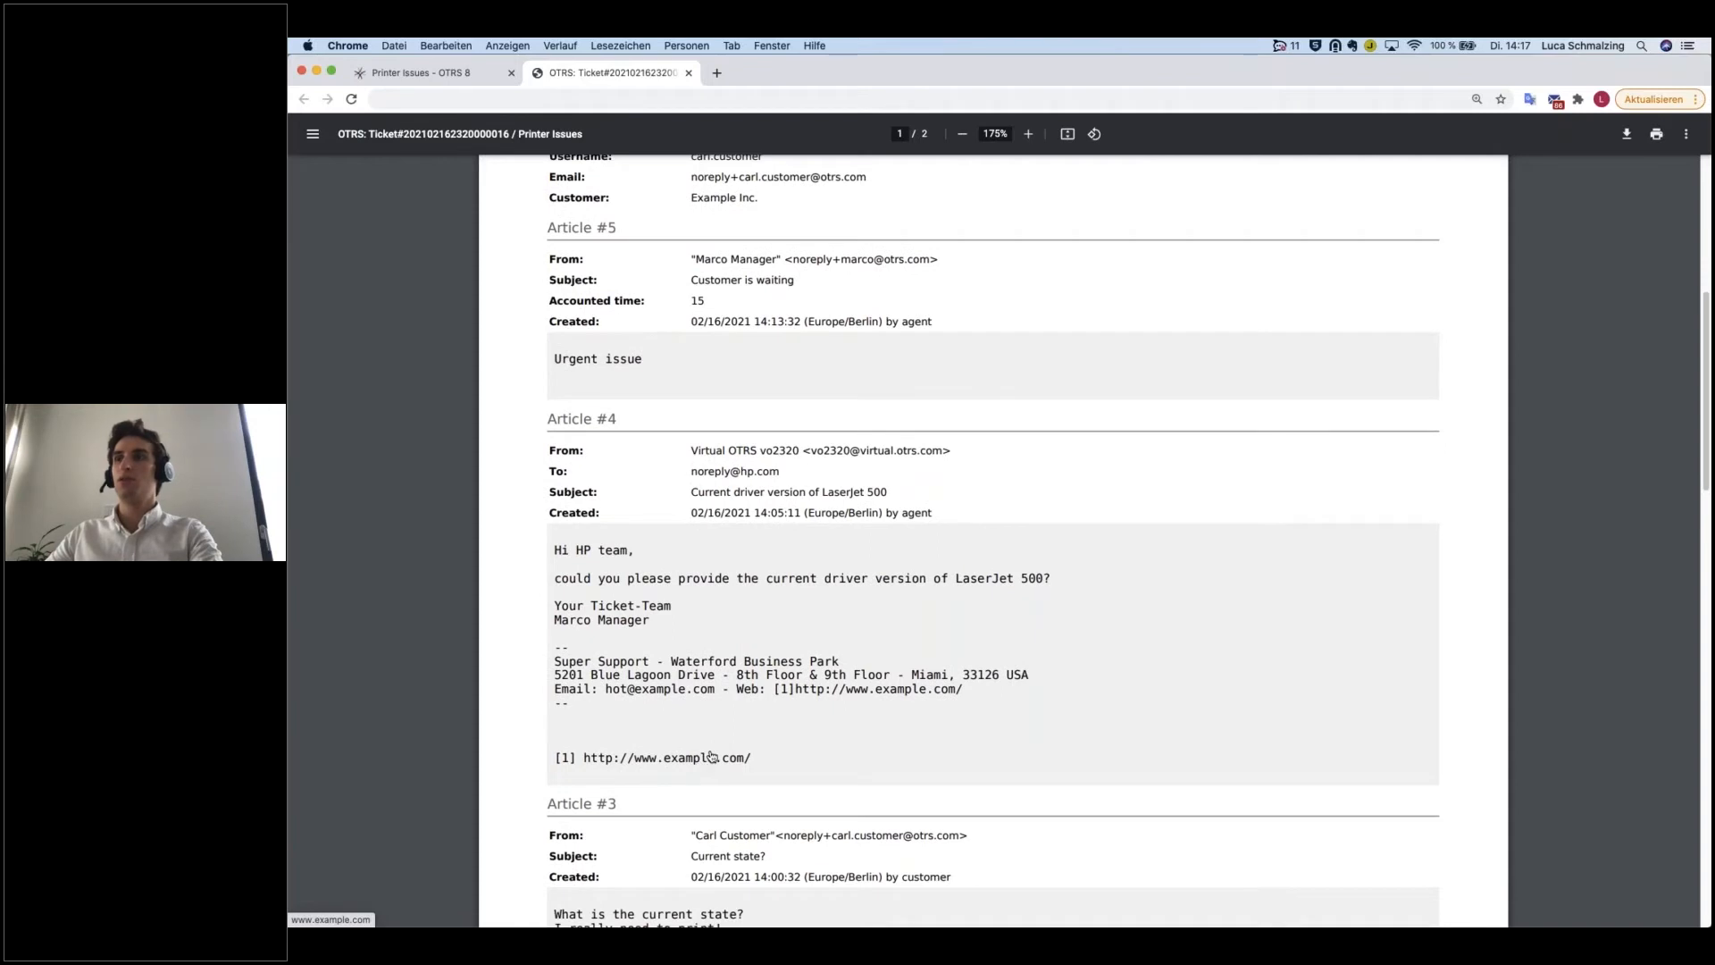
scroll(706, 758, down, 5)
scroll(706, 758, down, 7)
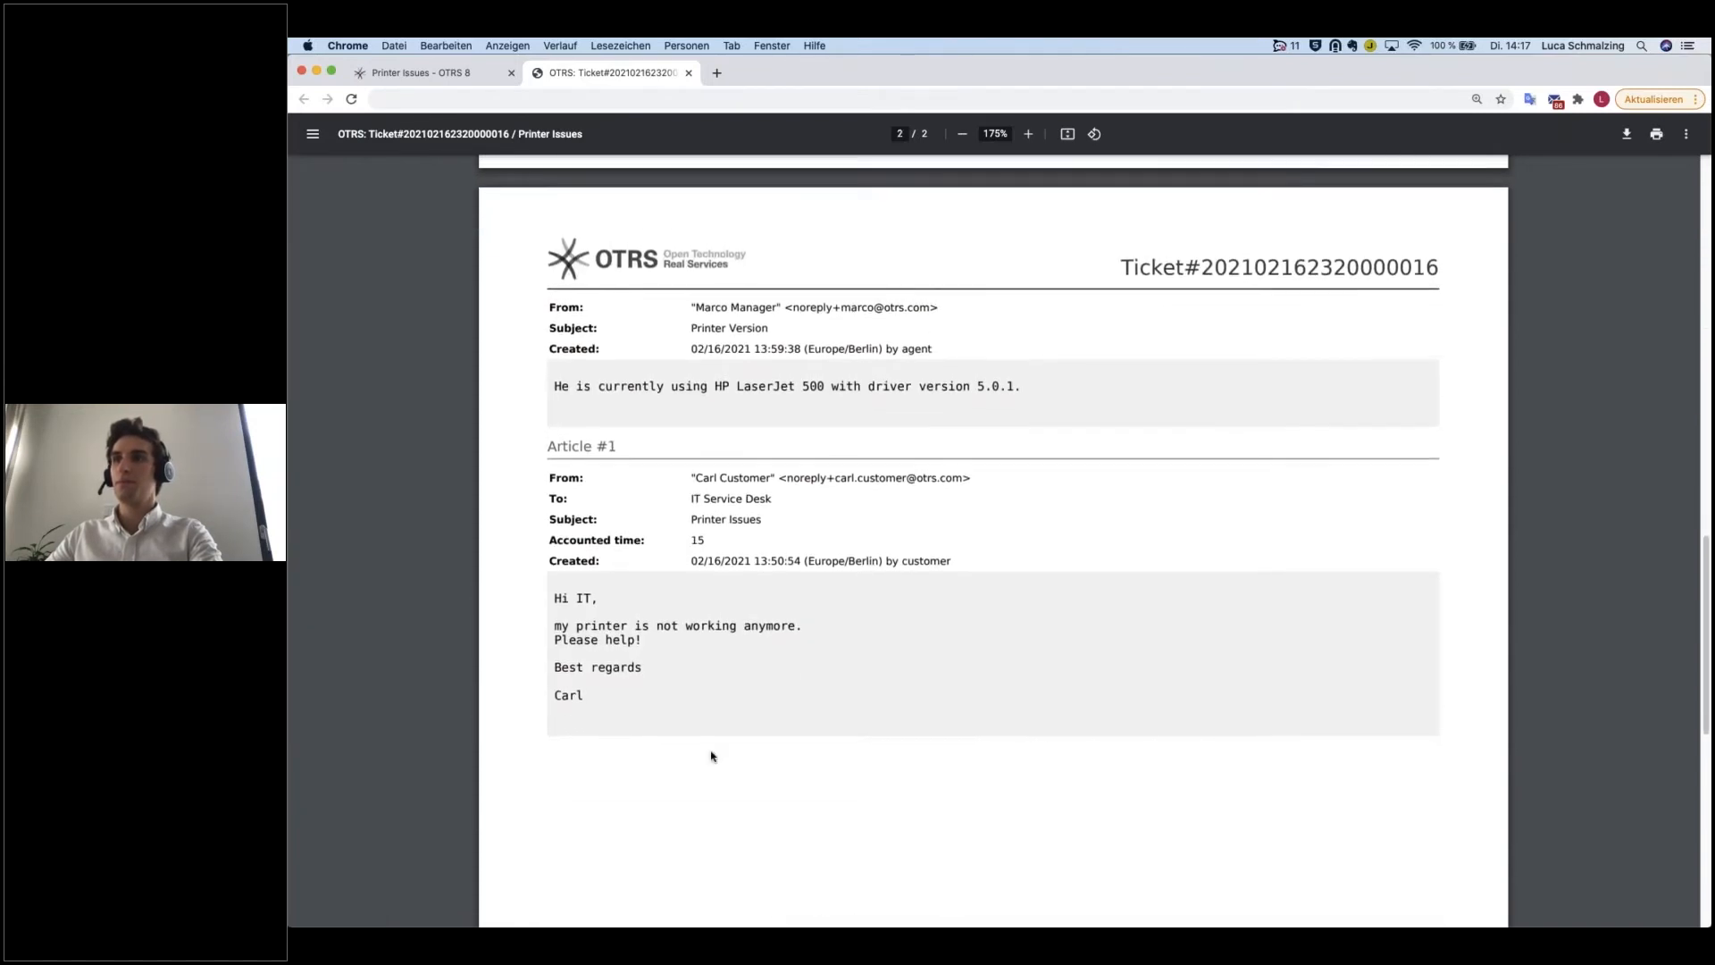
scroll(708, 755, up, 10)
scroll(712, 755, up, 8)
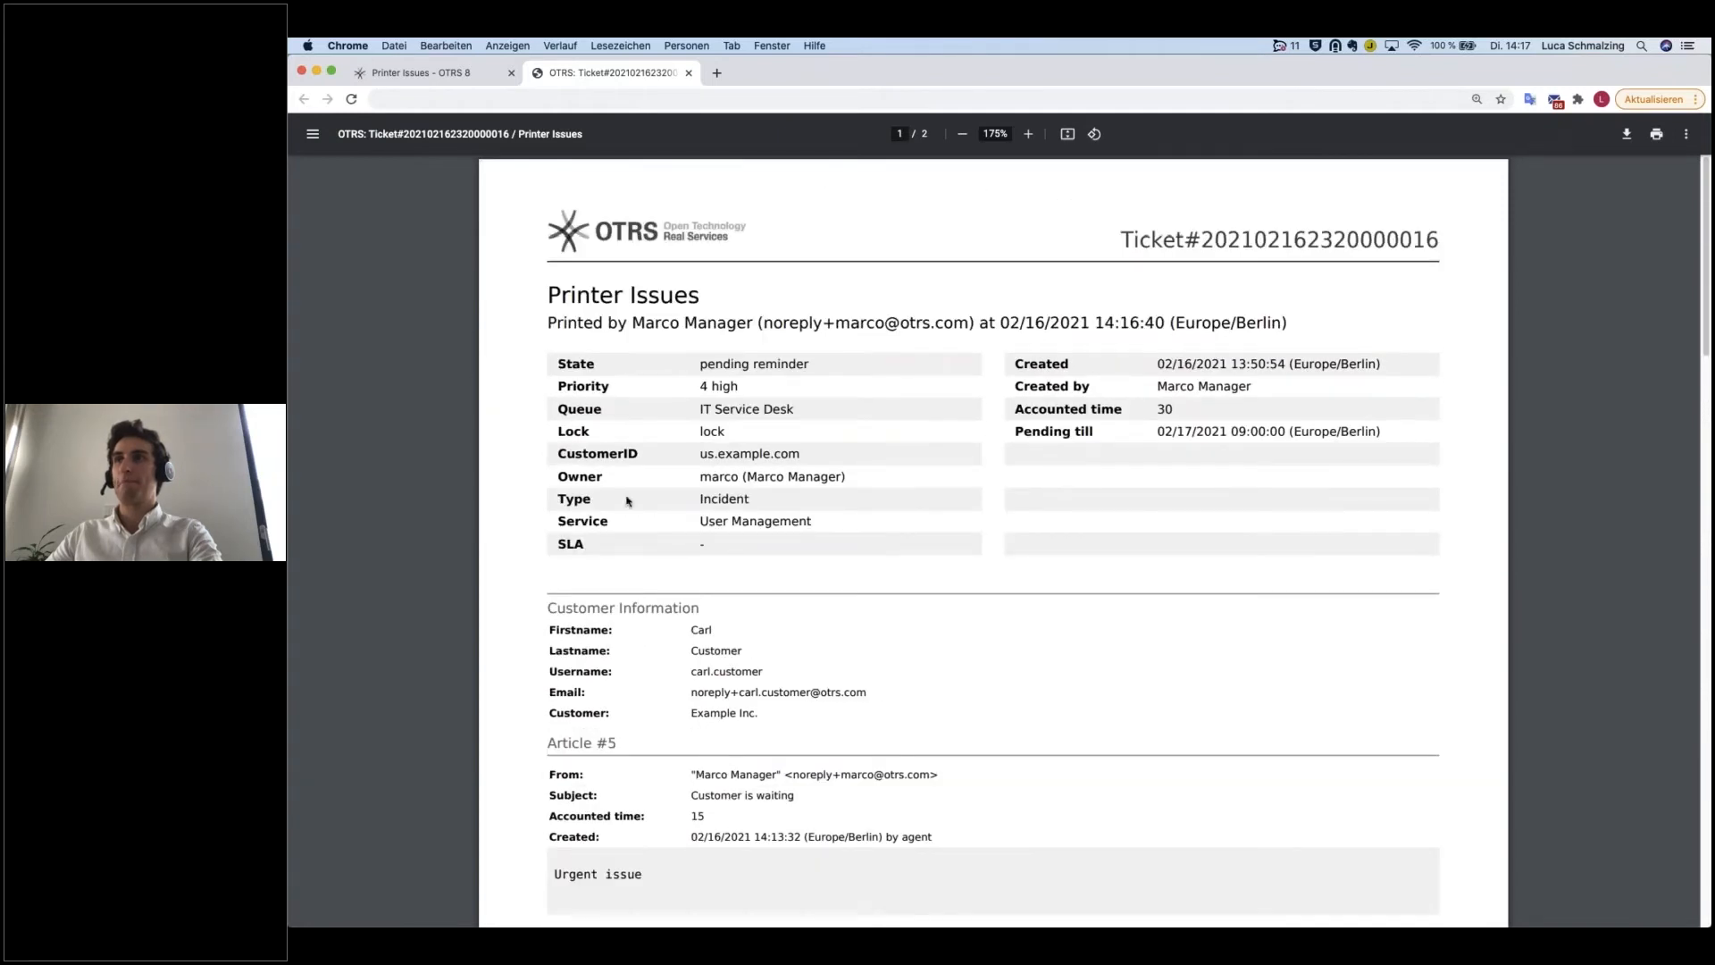
Step: Return to the Printer Issues ticket and expand the "Current state?" article in the communication stream, then collapse it
click(448, 77)
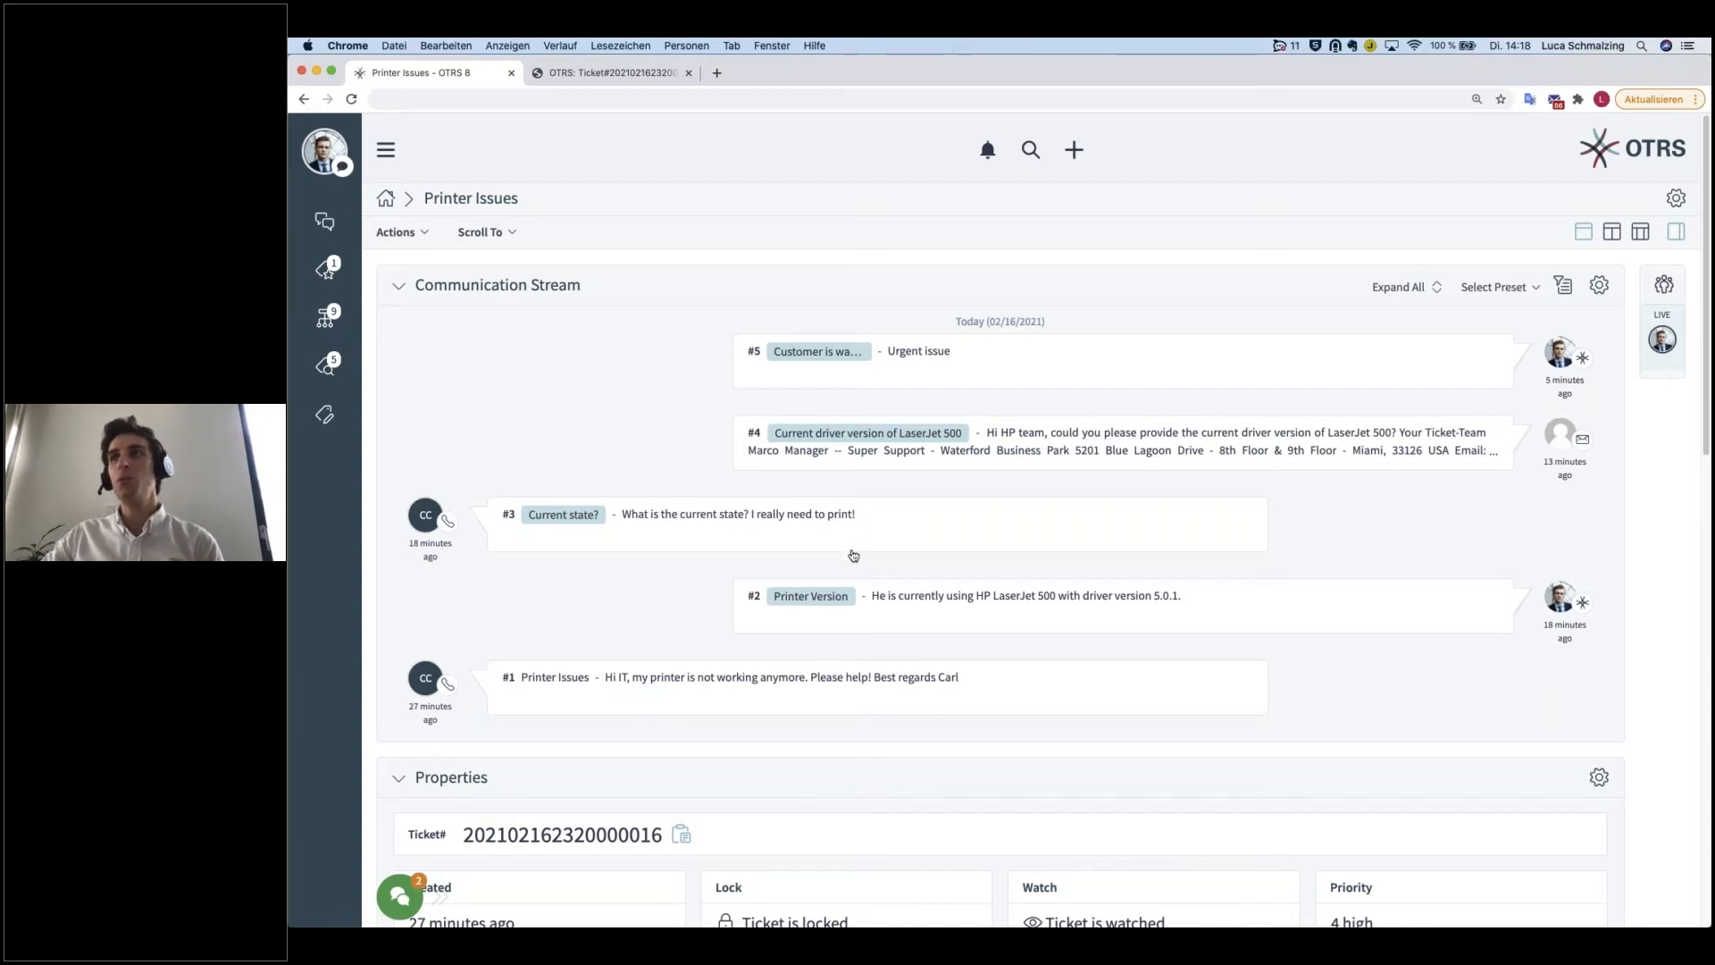
click(897, 533)
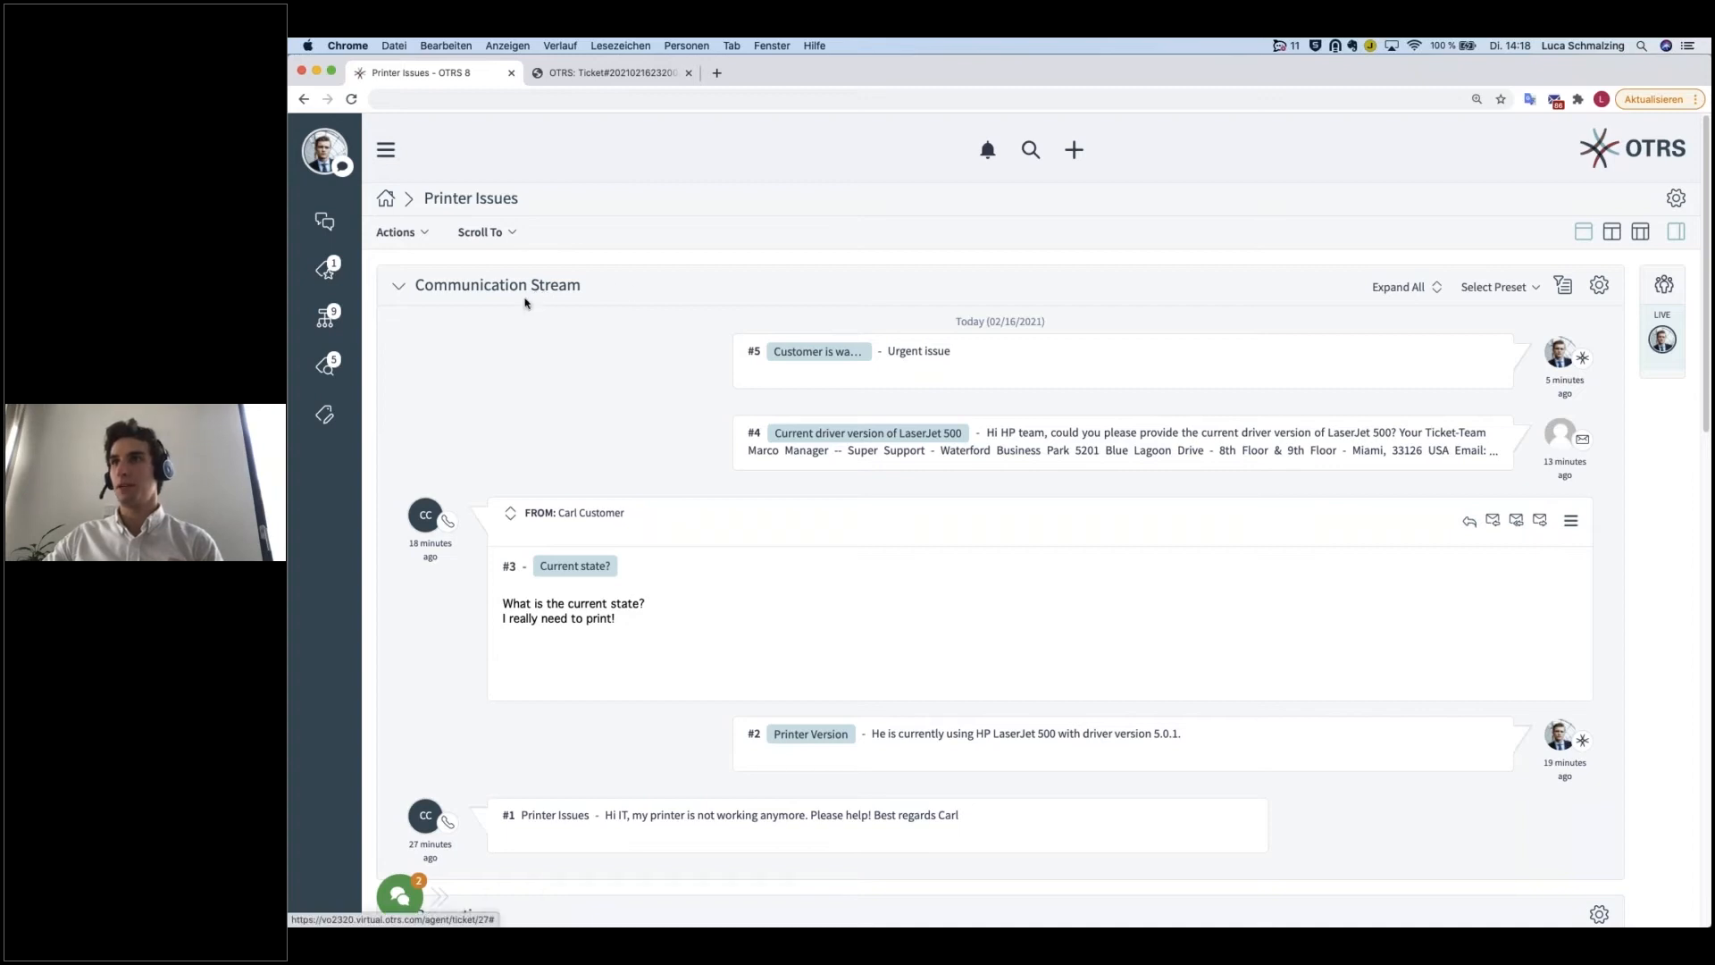
scroll(608, 248, down, 1)
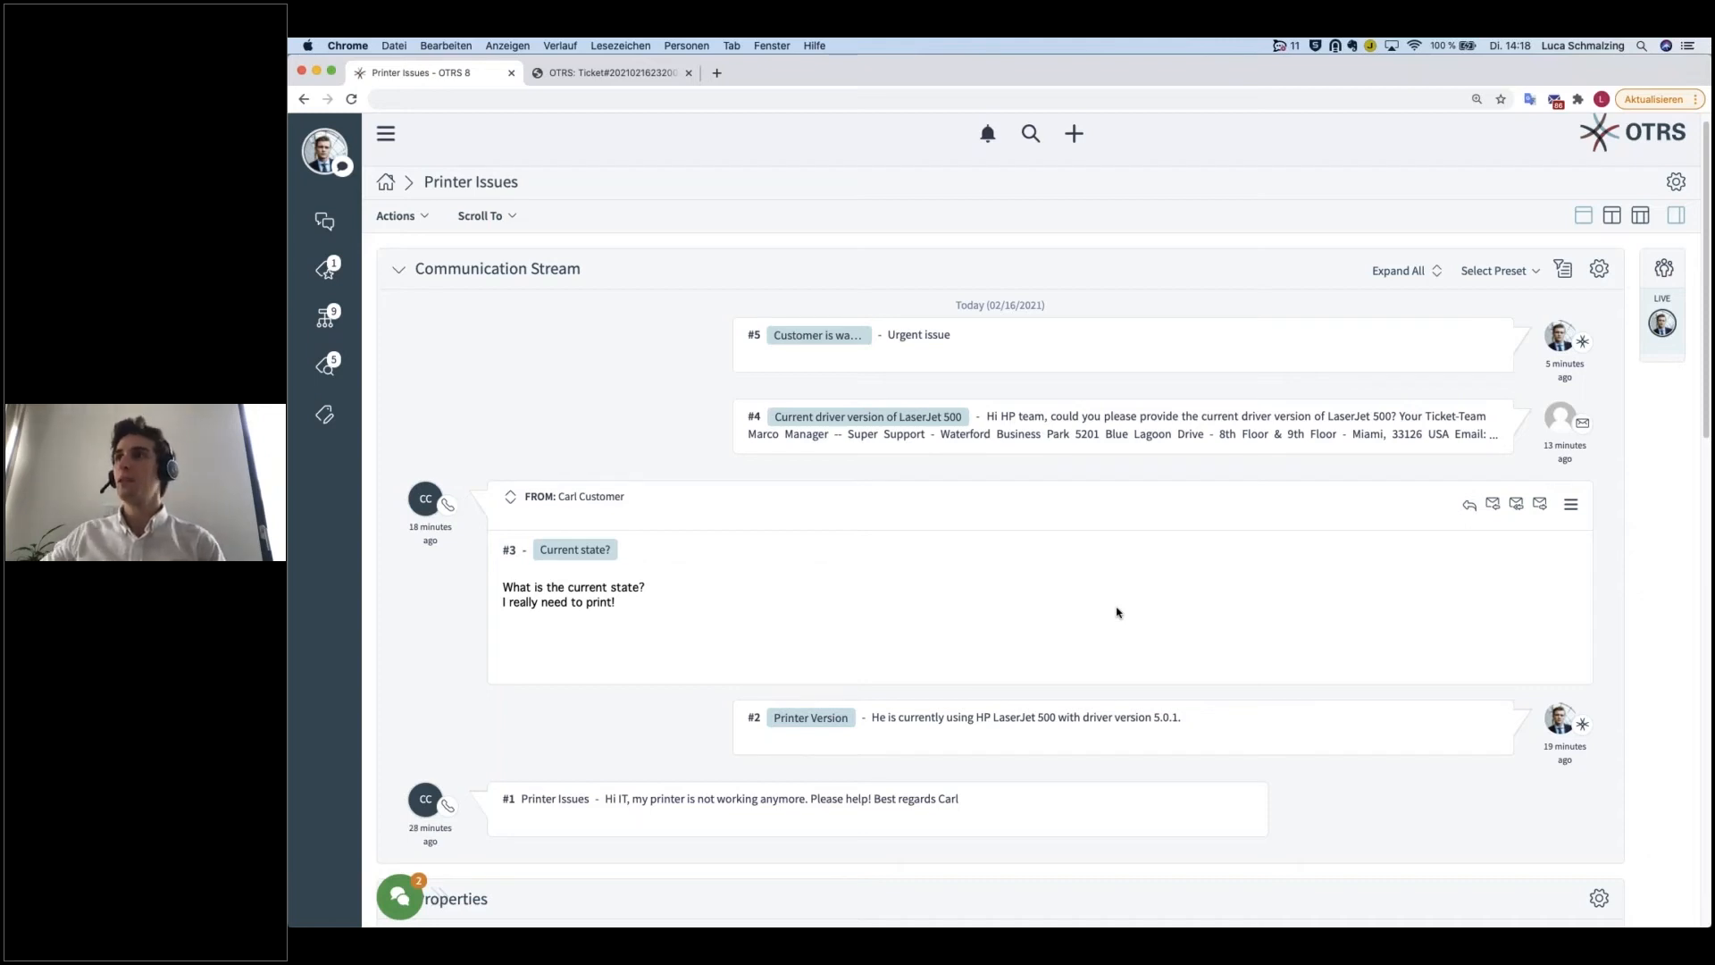
click(987, 516)
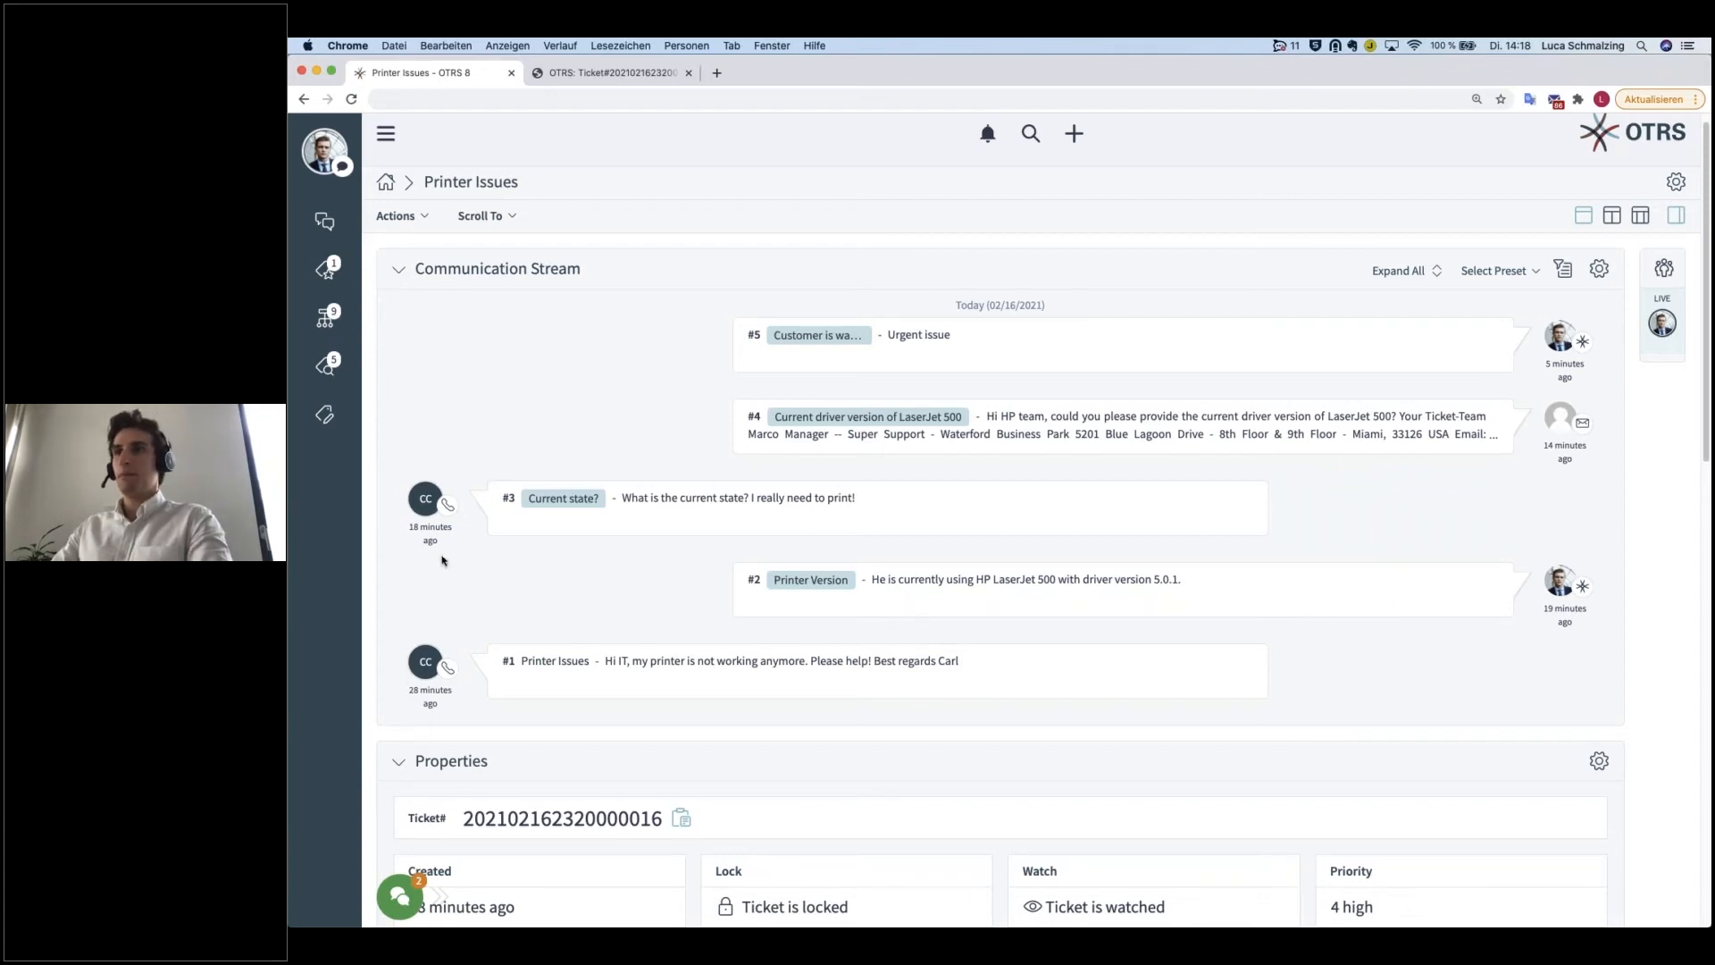
right_click(447, 494)
click(416, 498)
mouse_move(417, 500)
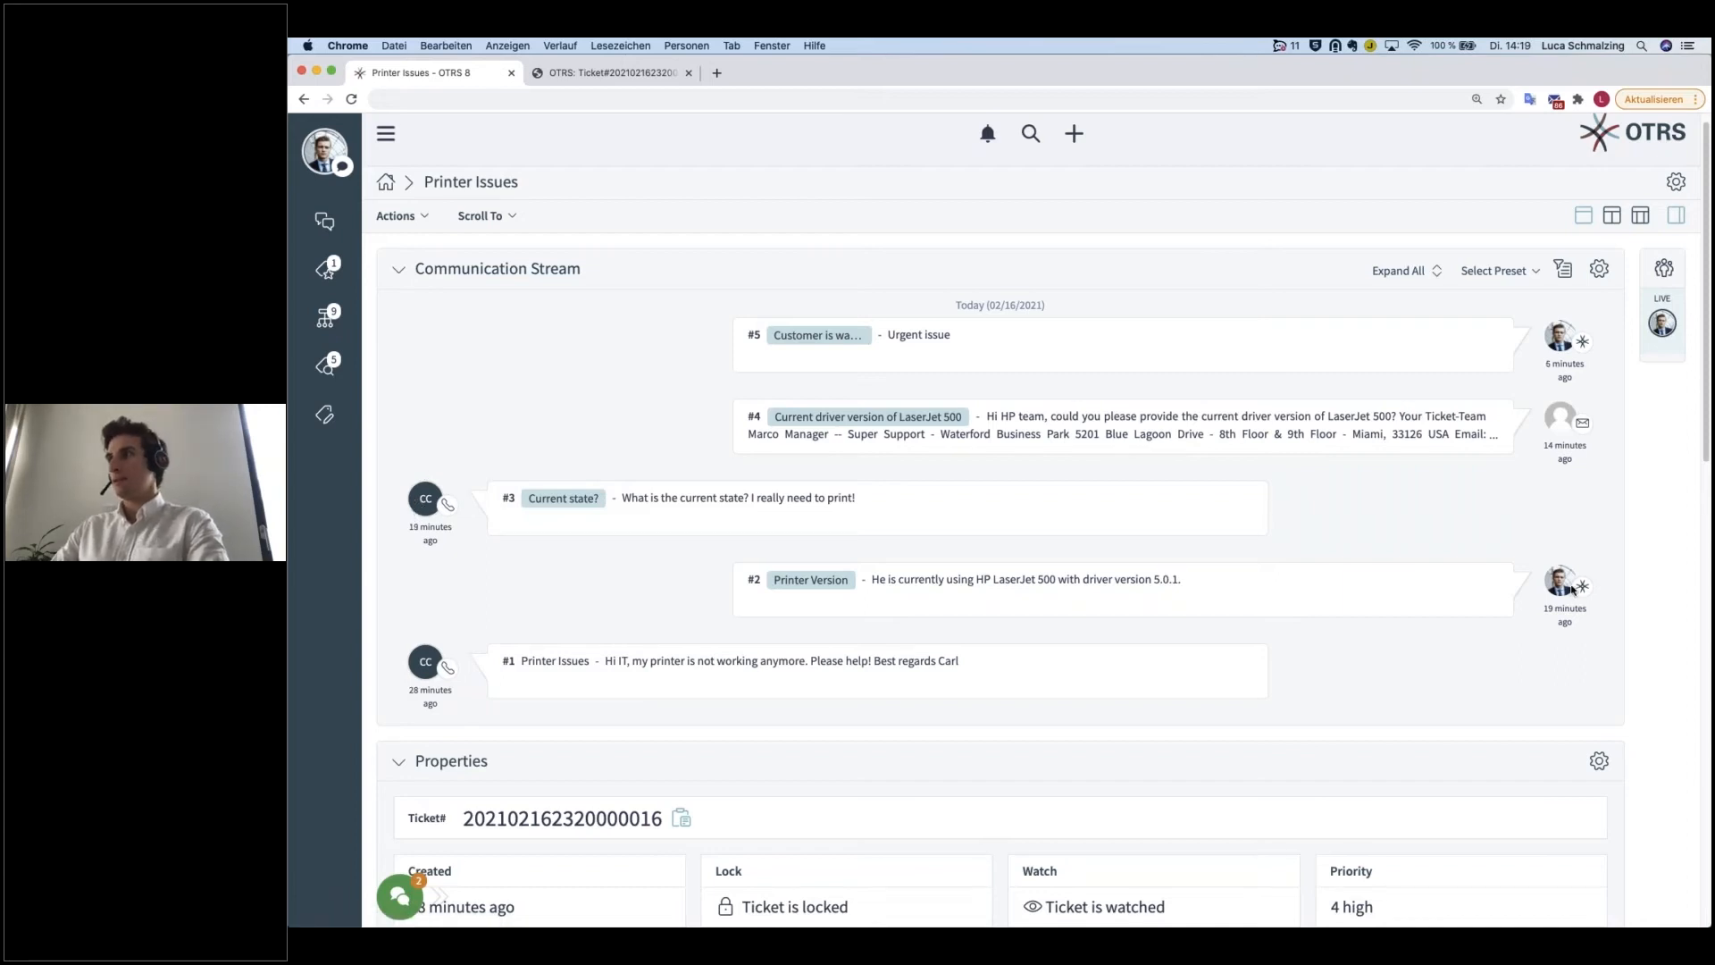
Step: Check who wrote the articles in the communication stream, then expand and collapse article #4, "Current driver version of LaserJet 500"
mouse_move(1560, 581)
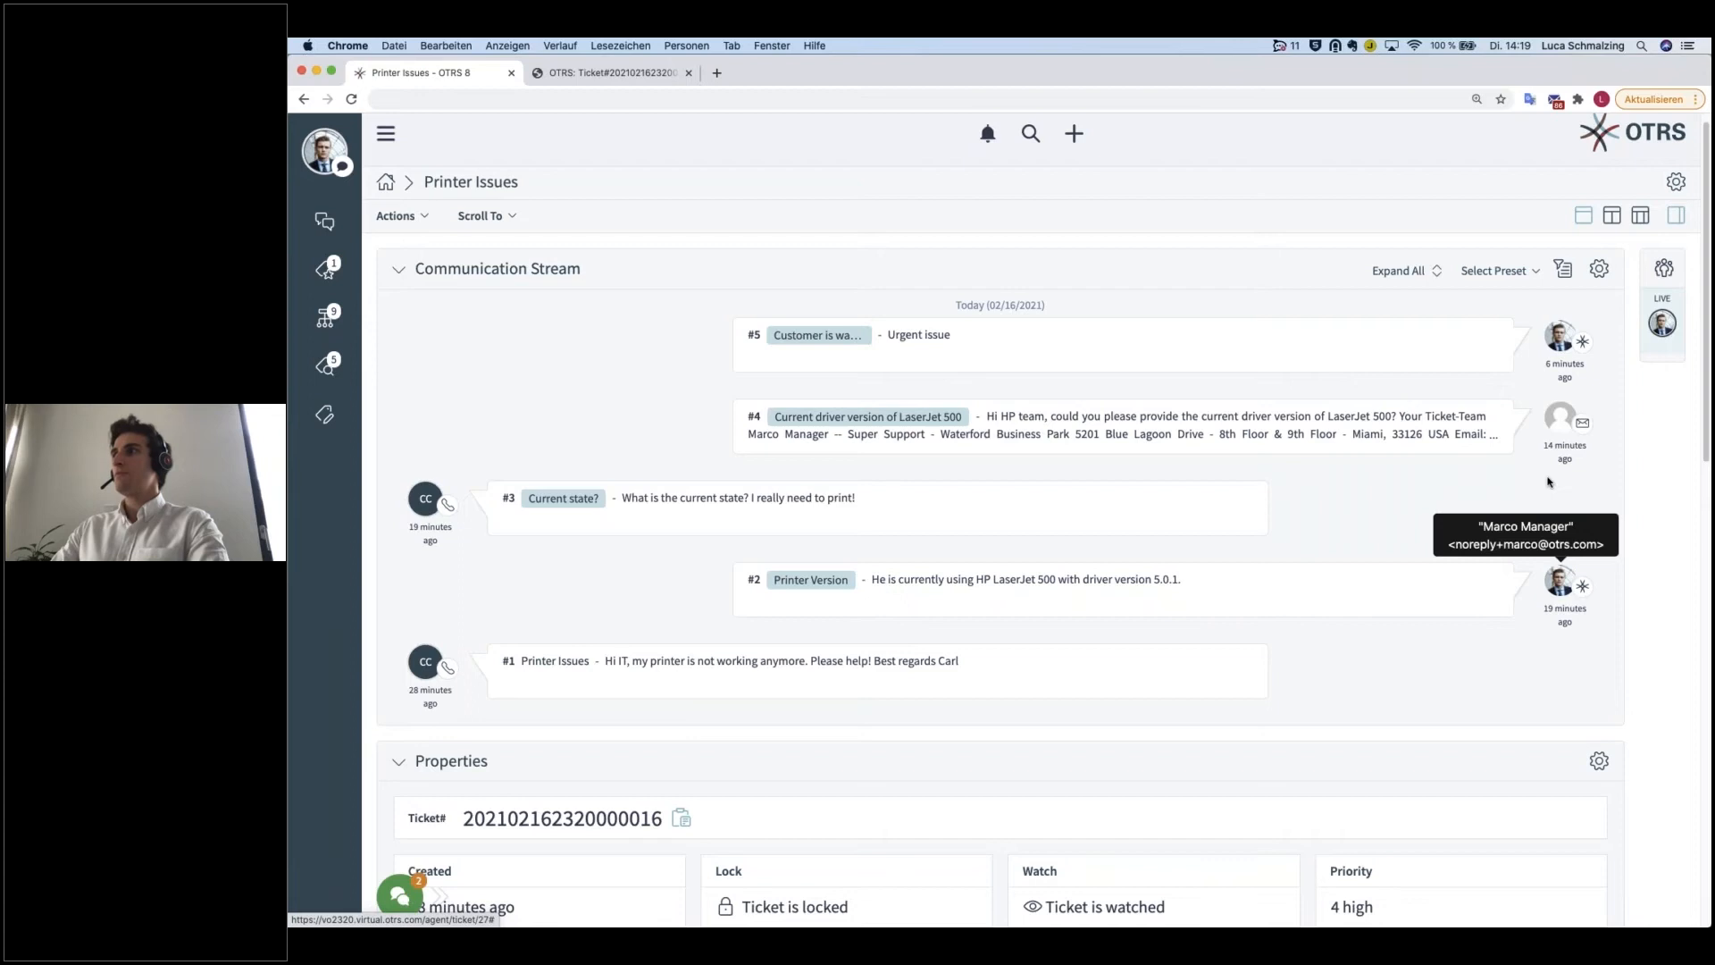
mouse_move(1562, 430)
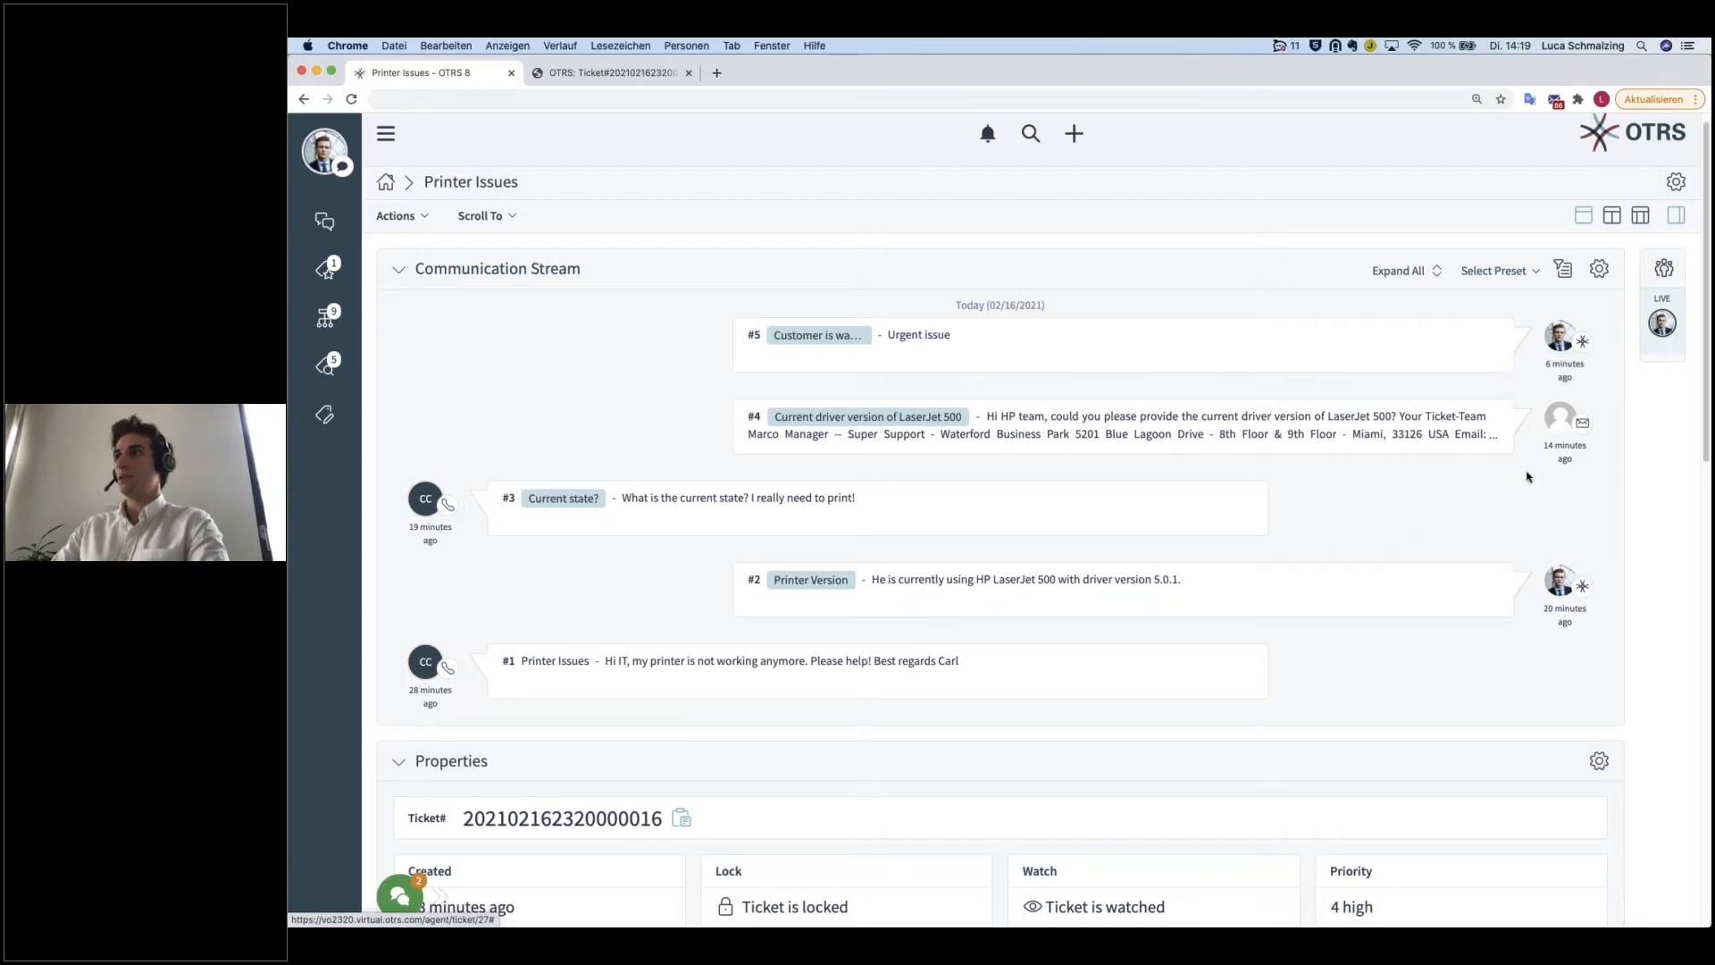
mouse_move(1560, 336)
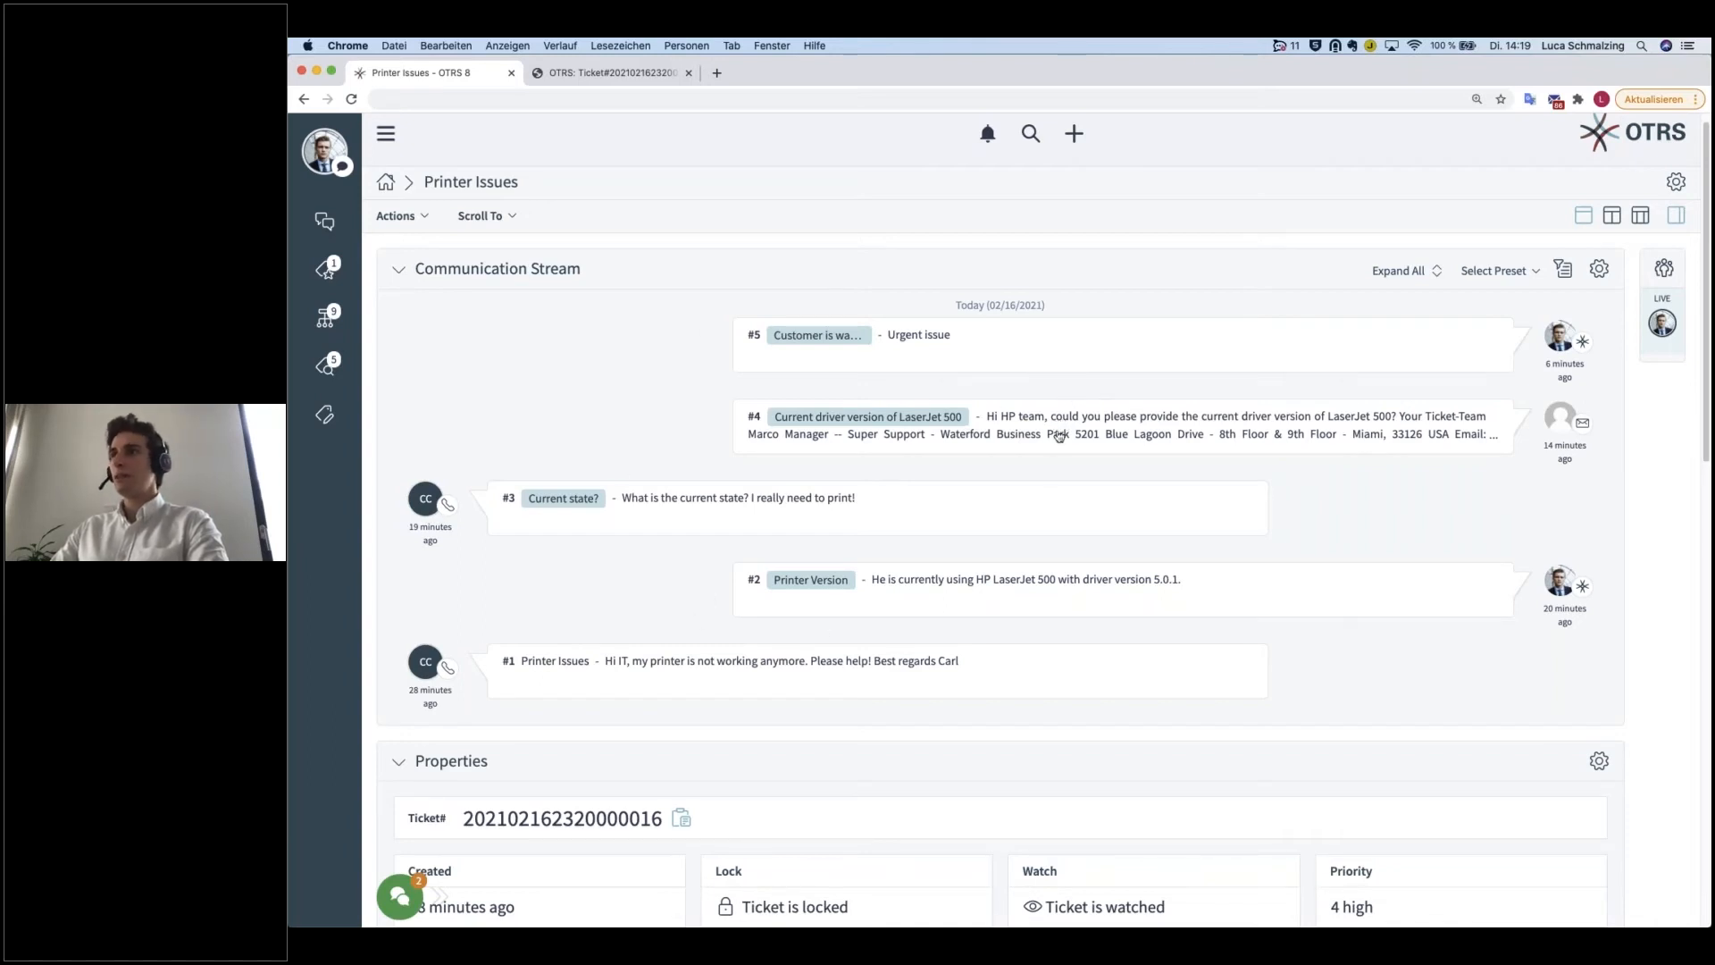
click(1111, 435)
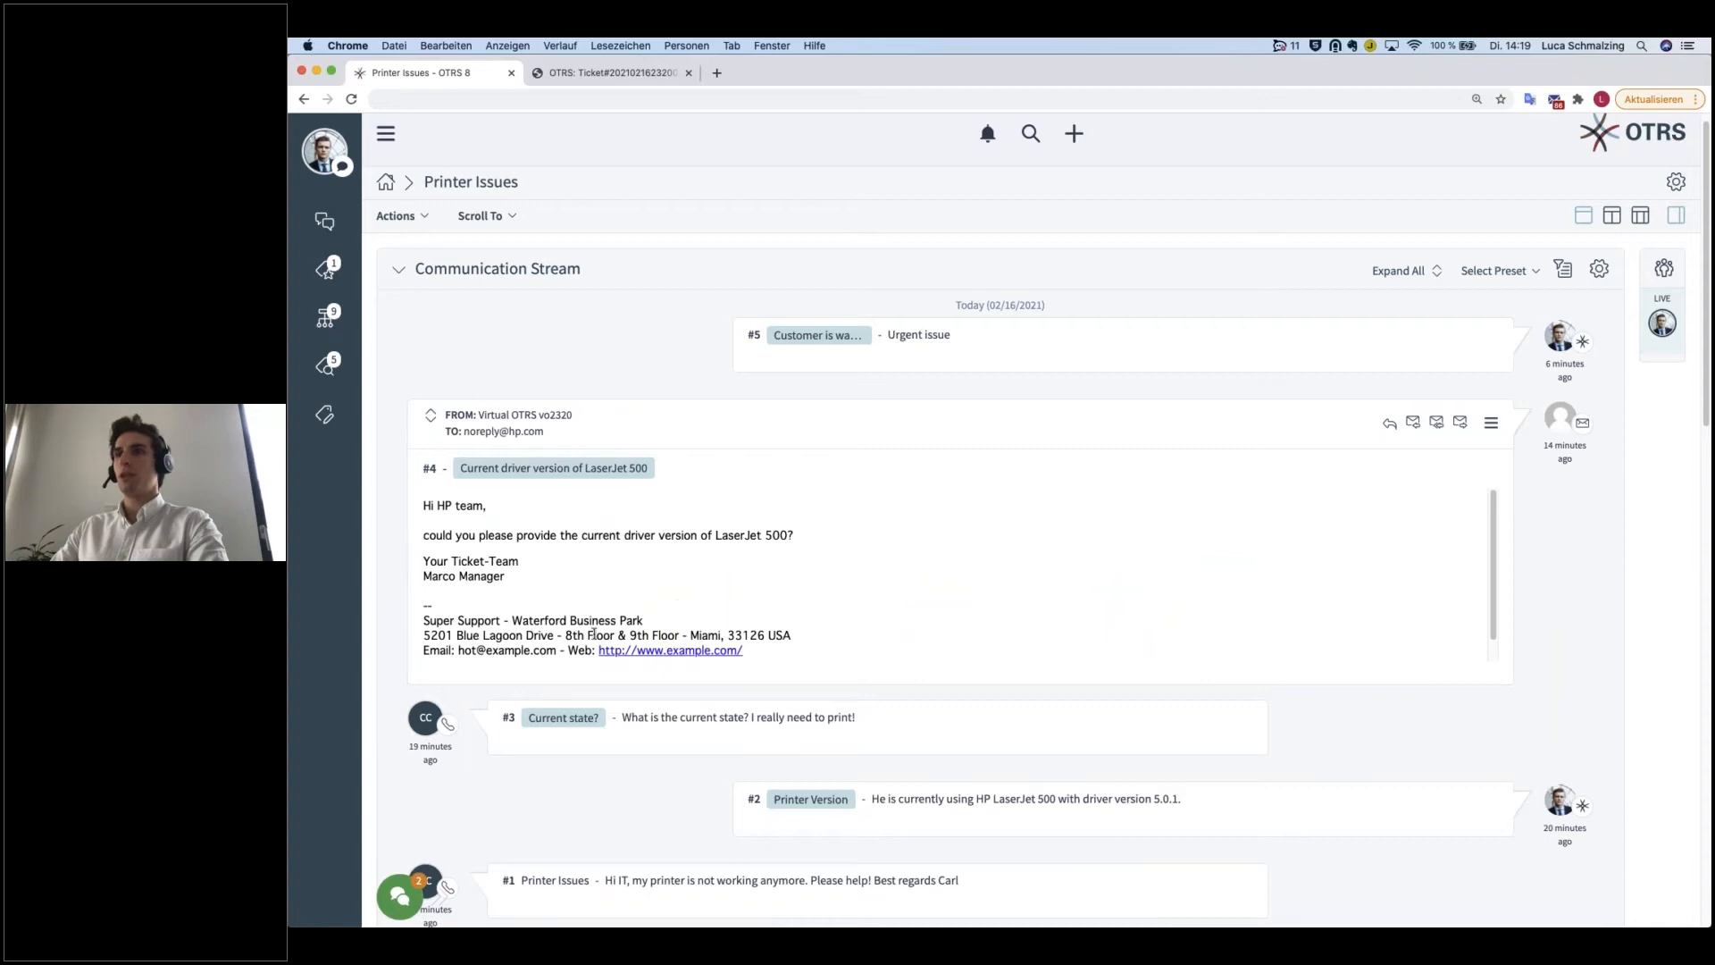
click(1054, 426)
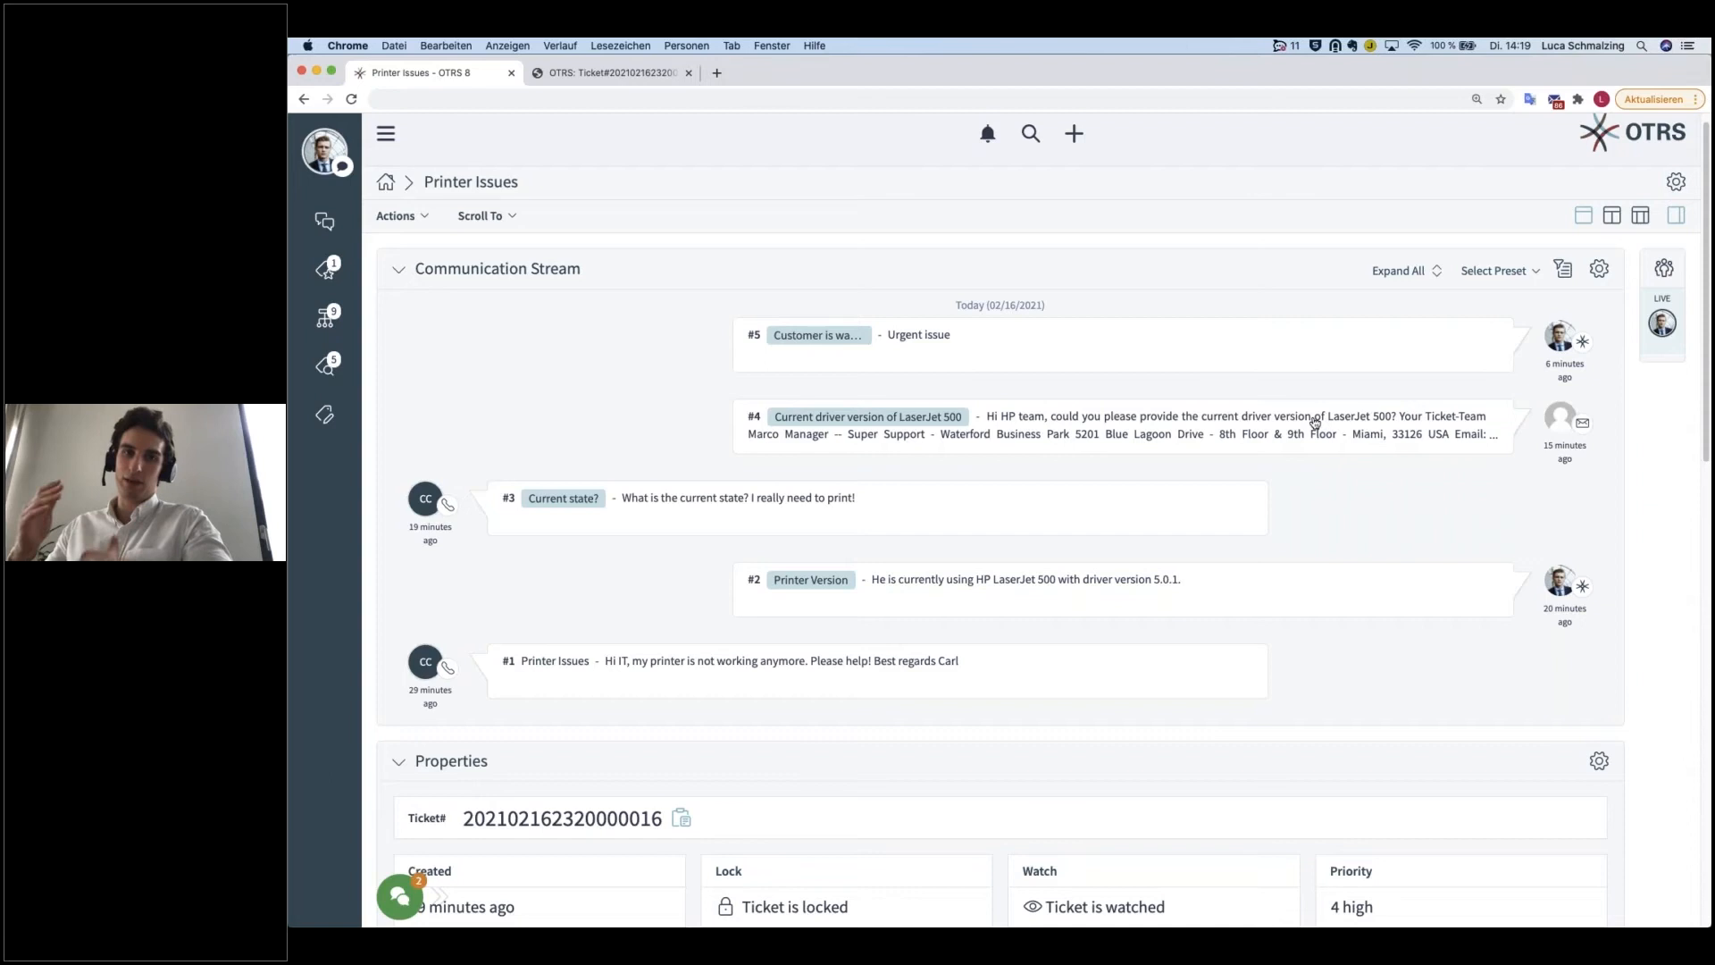
Step: Expand article #4 again, show its full headers and examine the sender and recipient addresses
click(1265, 432)
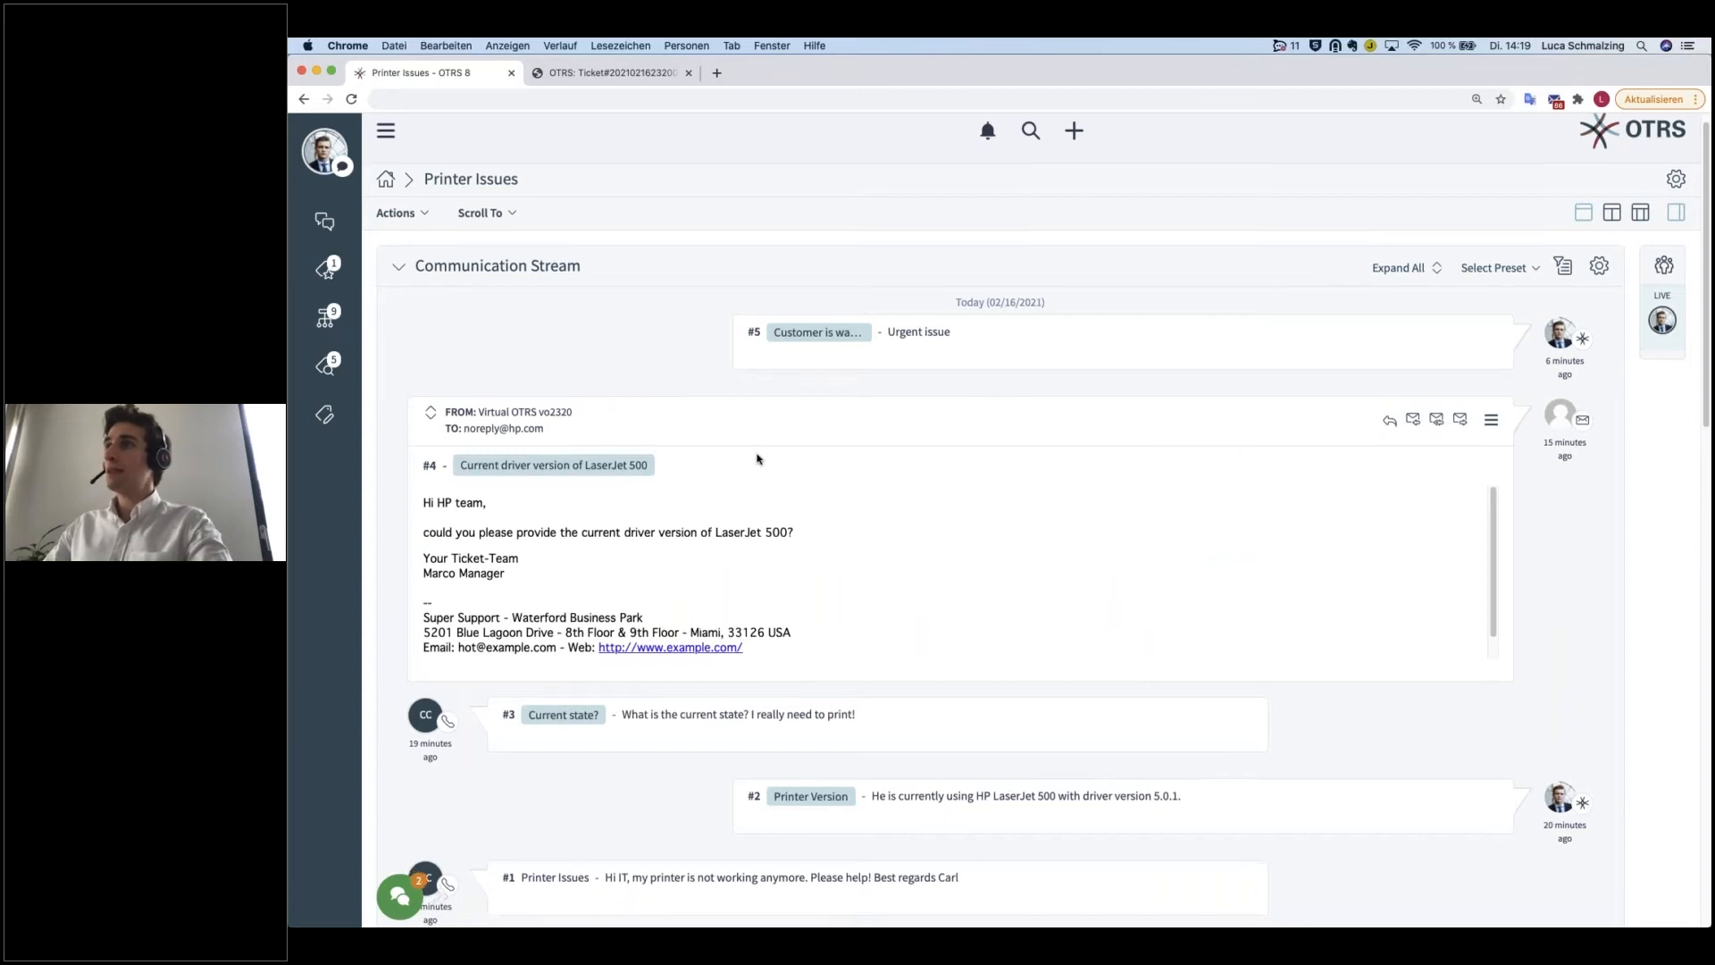
scroll(786, 473, down, 1)
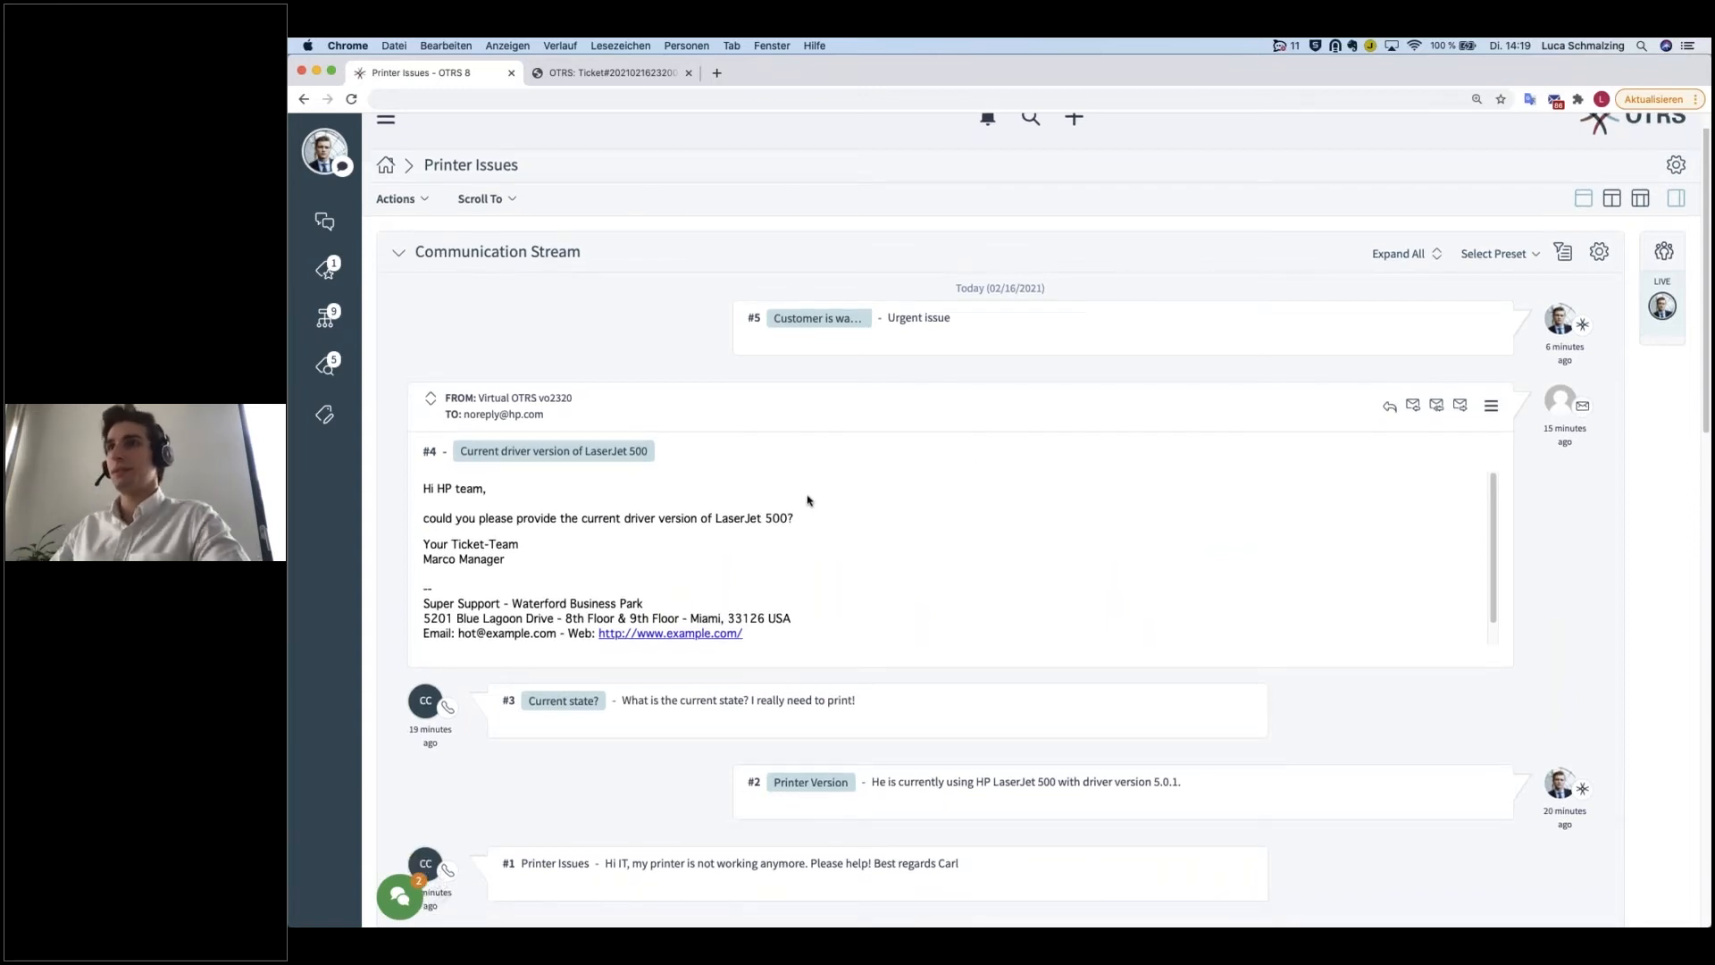
click(432, 404)
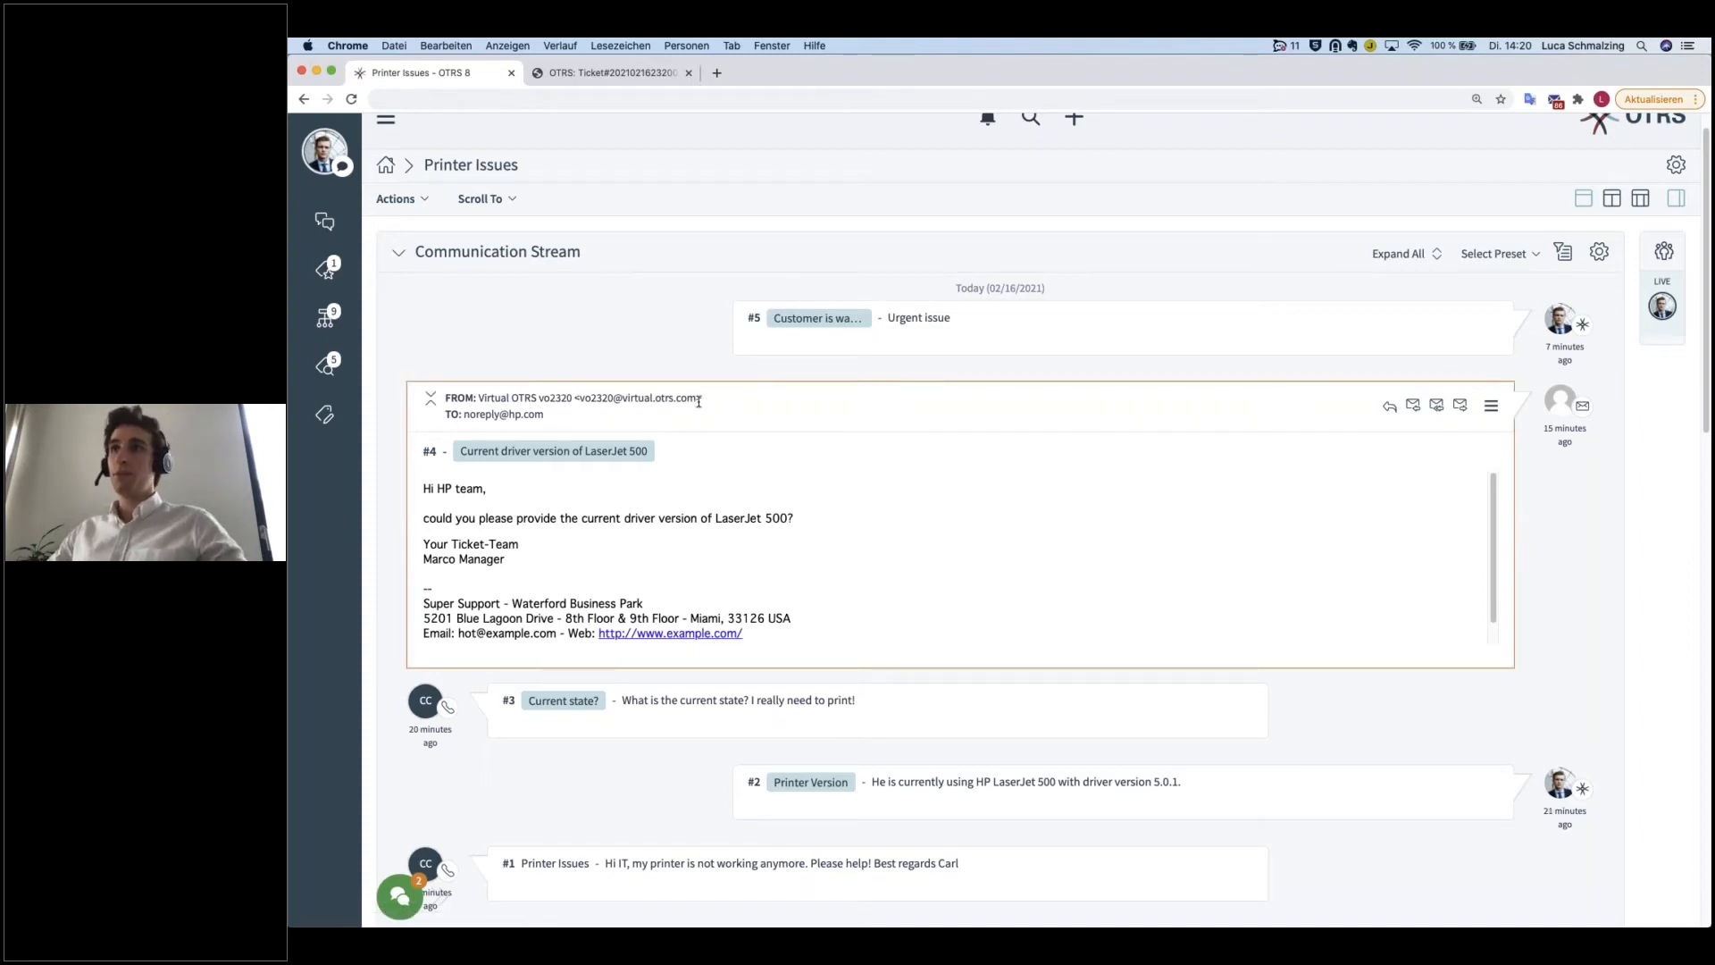
drag(705, 397, 462, 416)
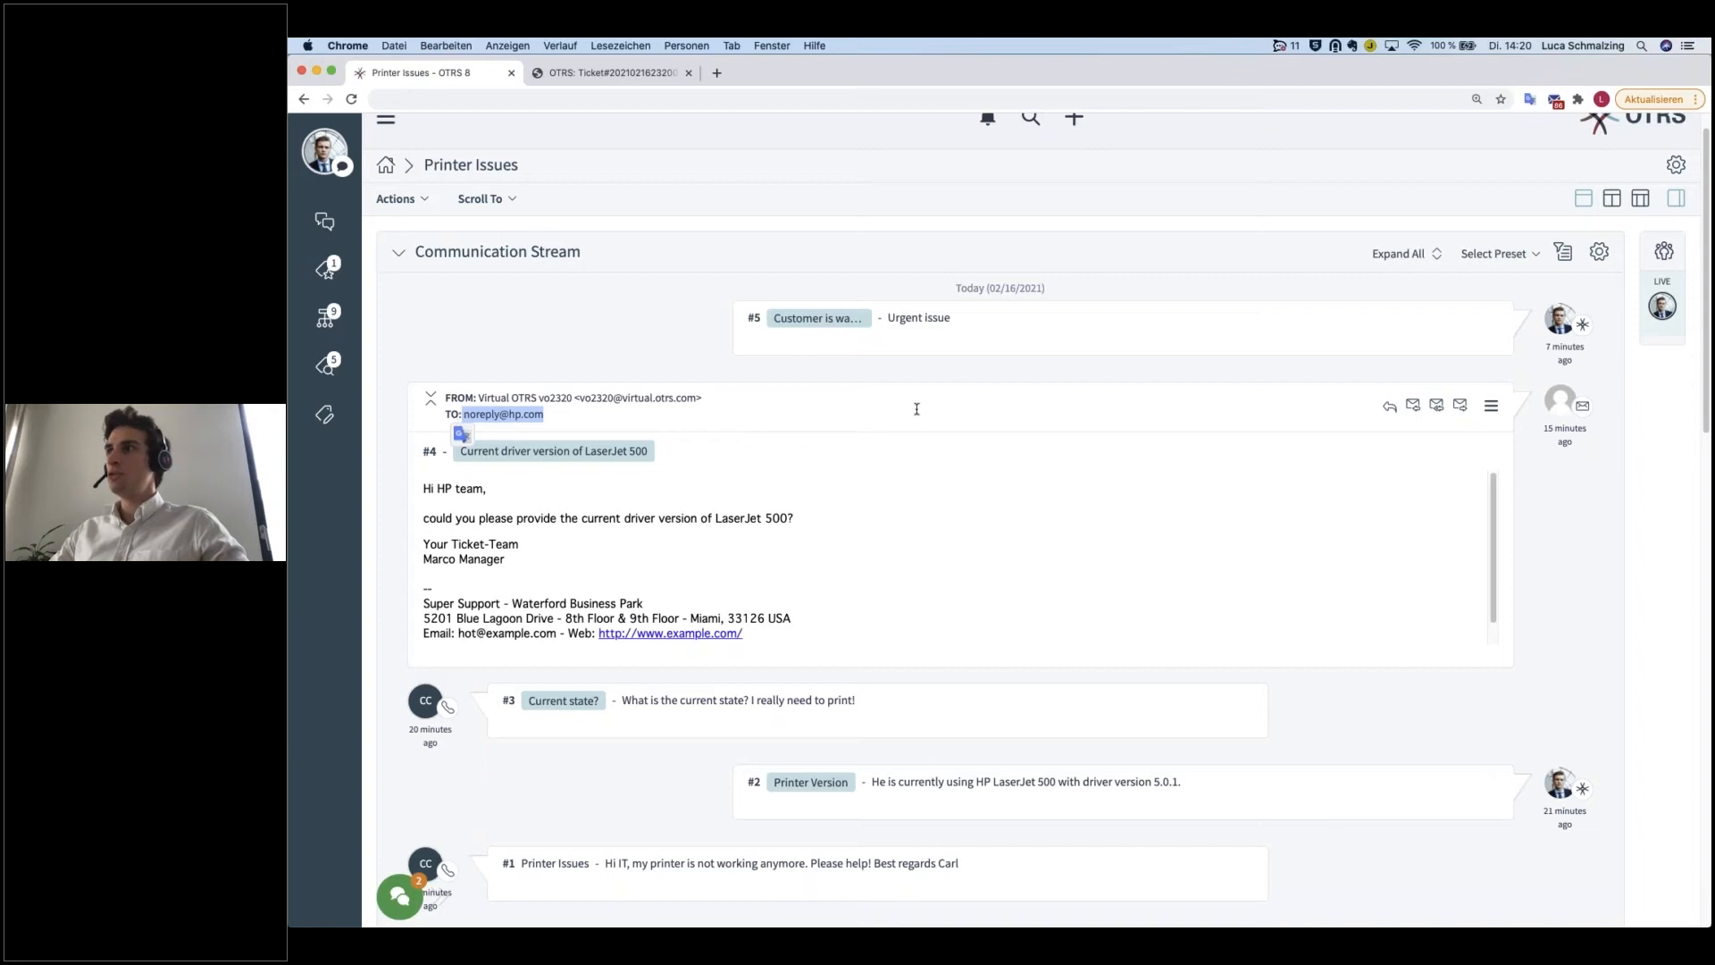
click(1161, 402)
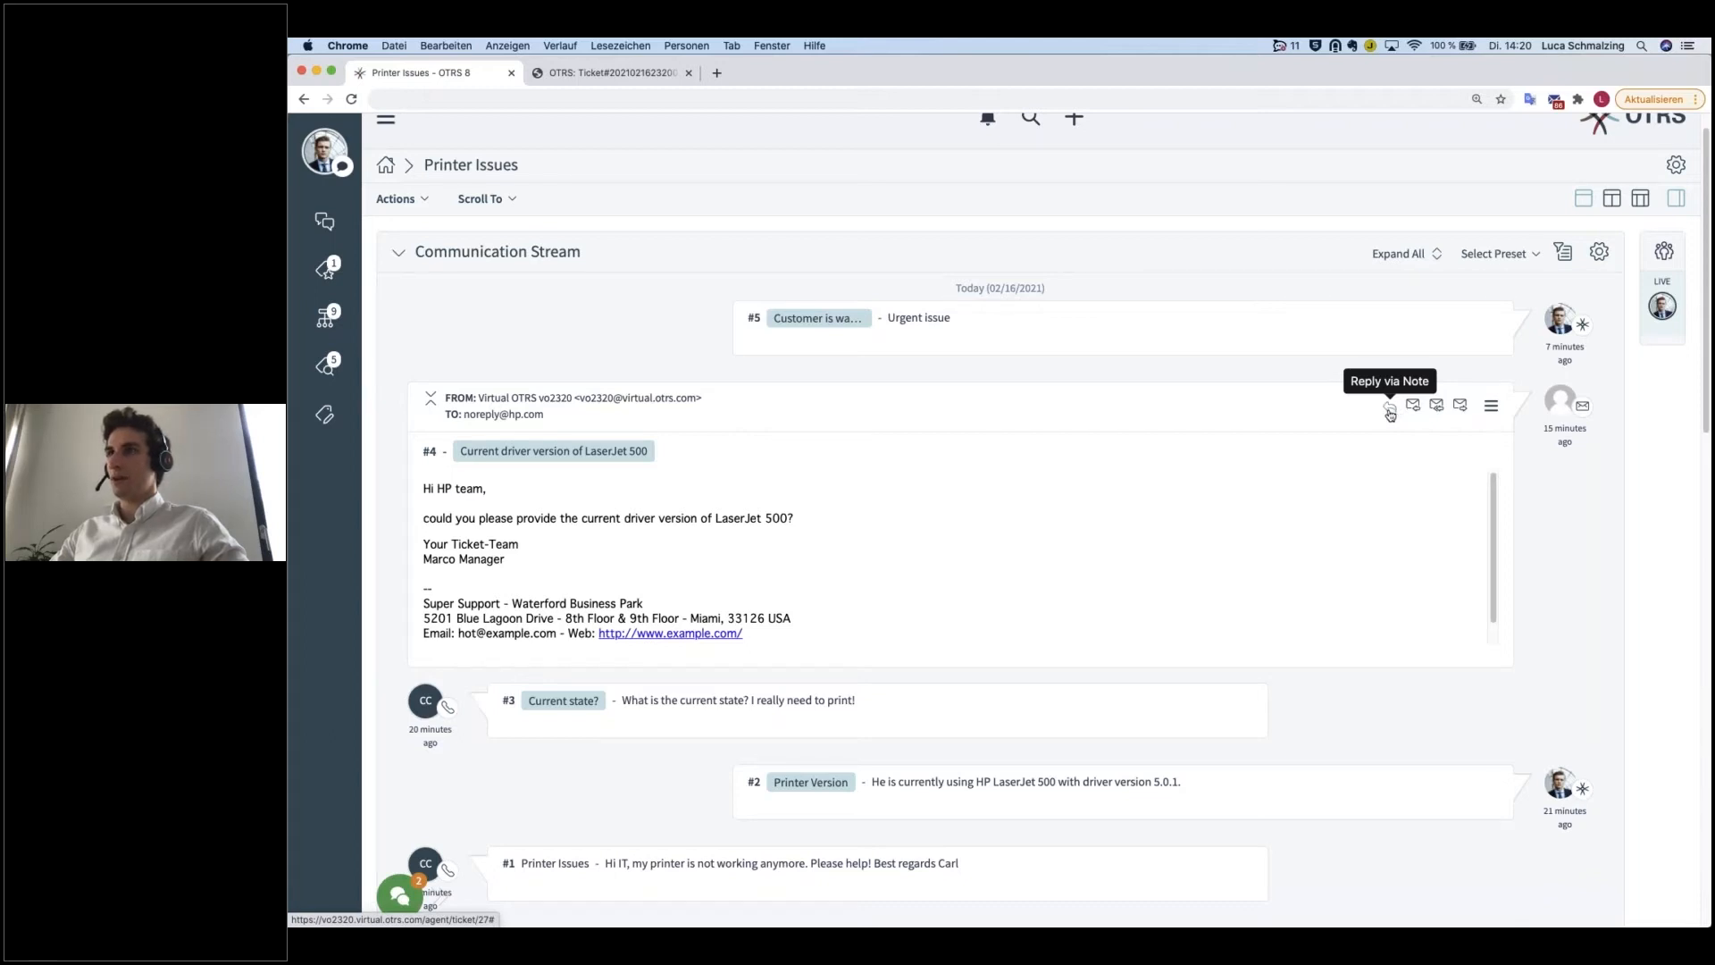
Step: Start a reply via note to article #4 and write "I have talked to HP support." above the quoted message
scroll(1056, 599, down, 1)
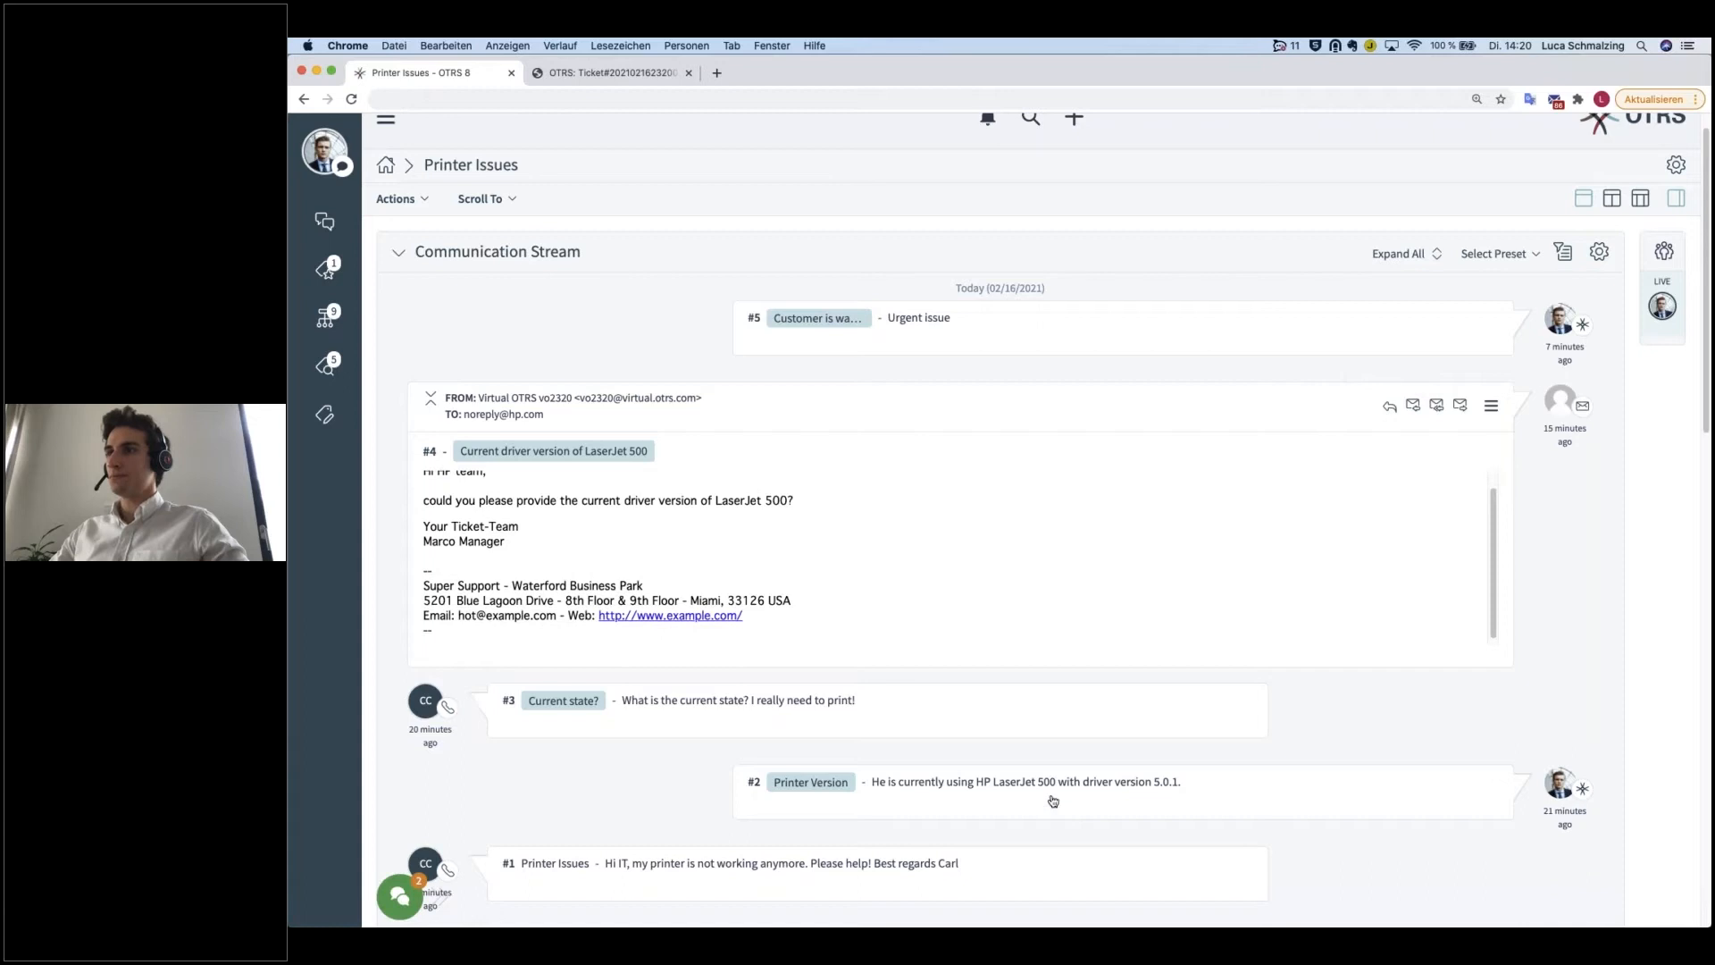
click(1388, 412)
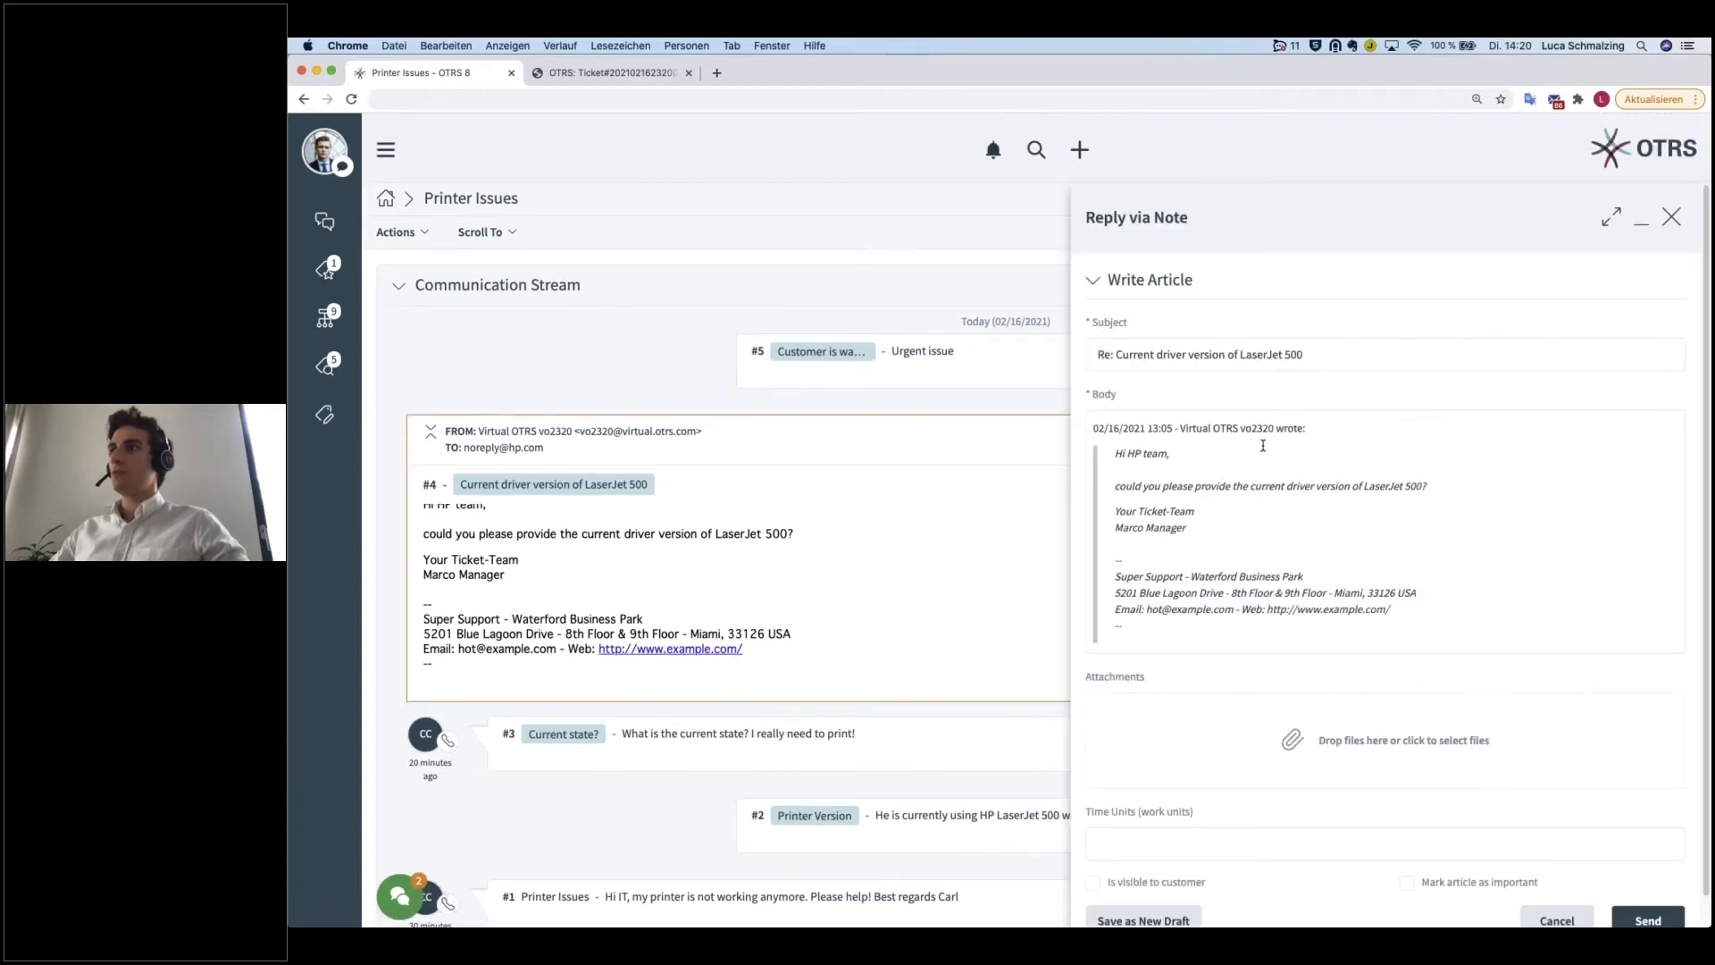
click(1202, 422)
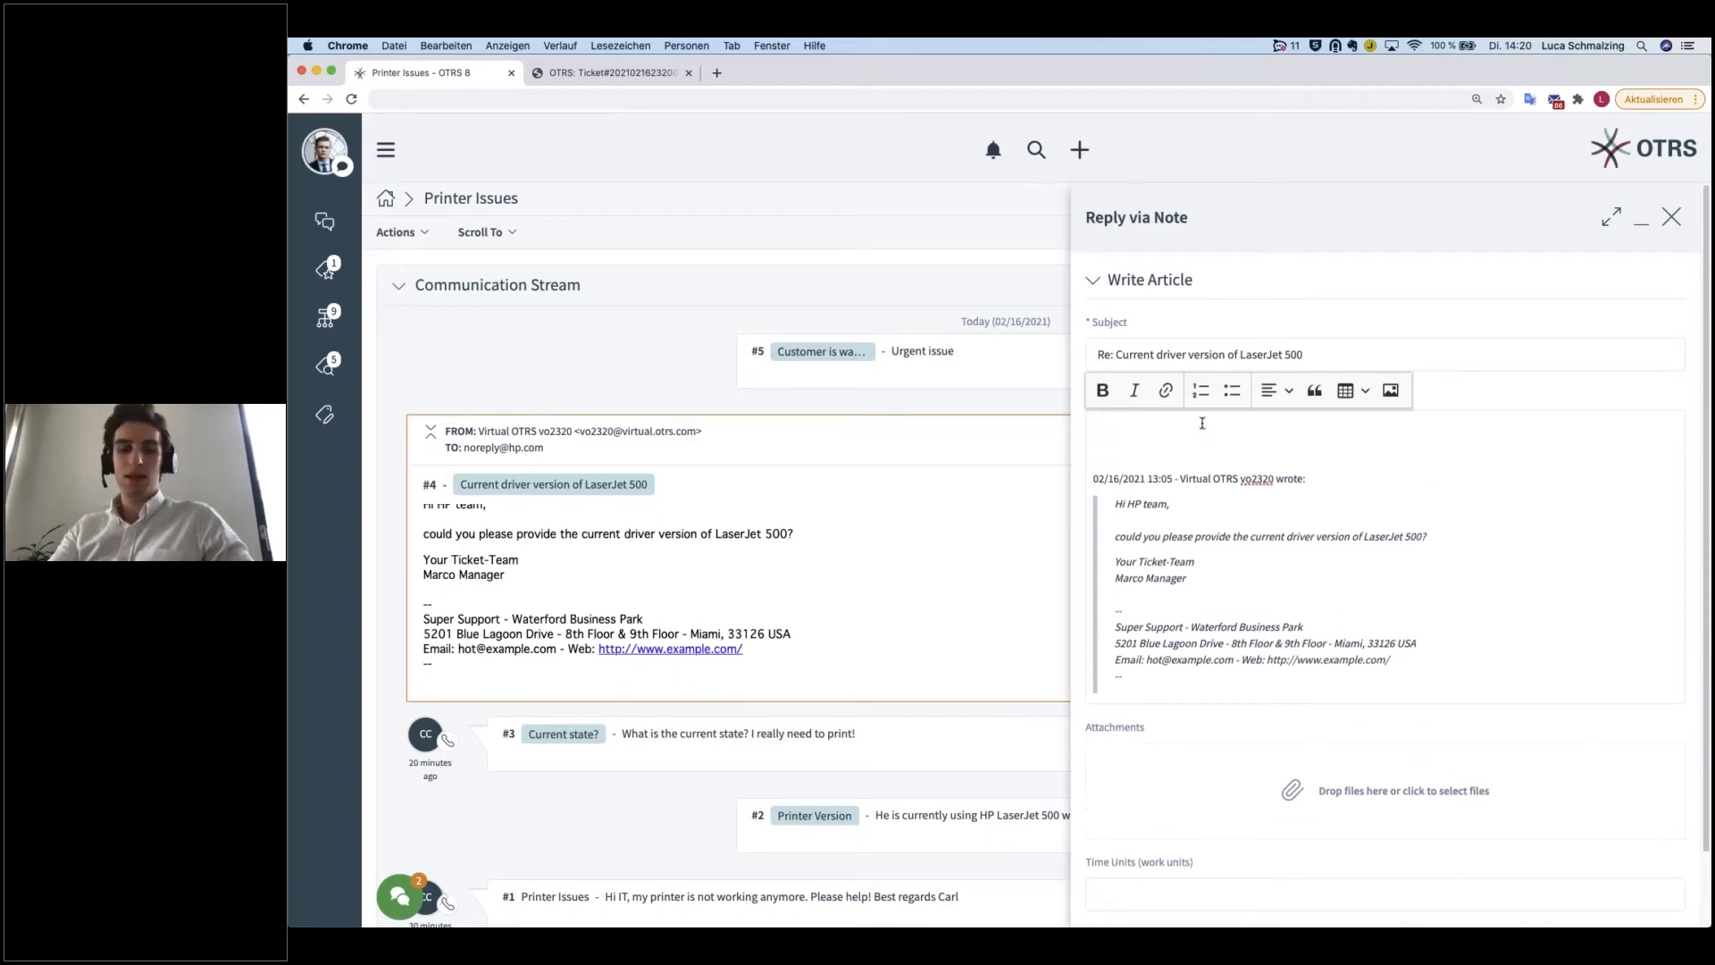
text(I have t)
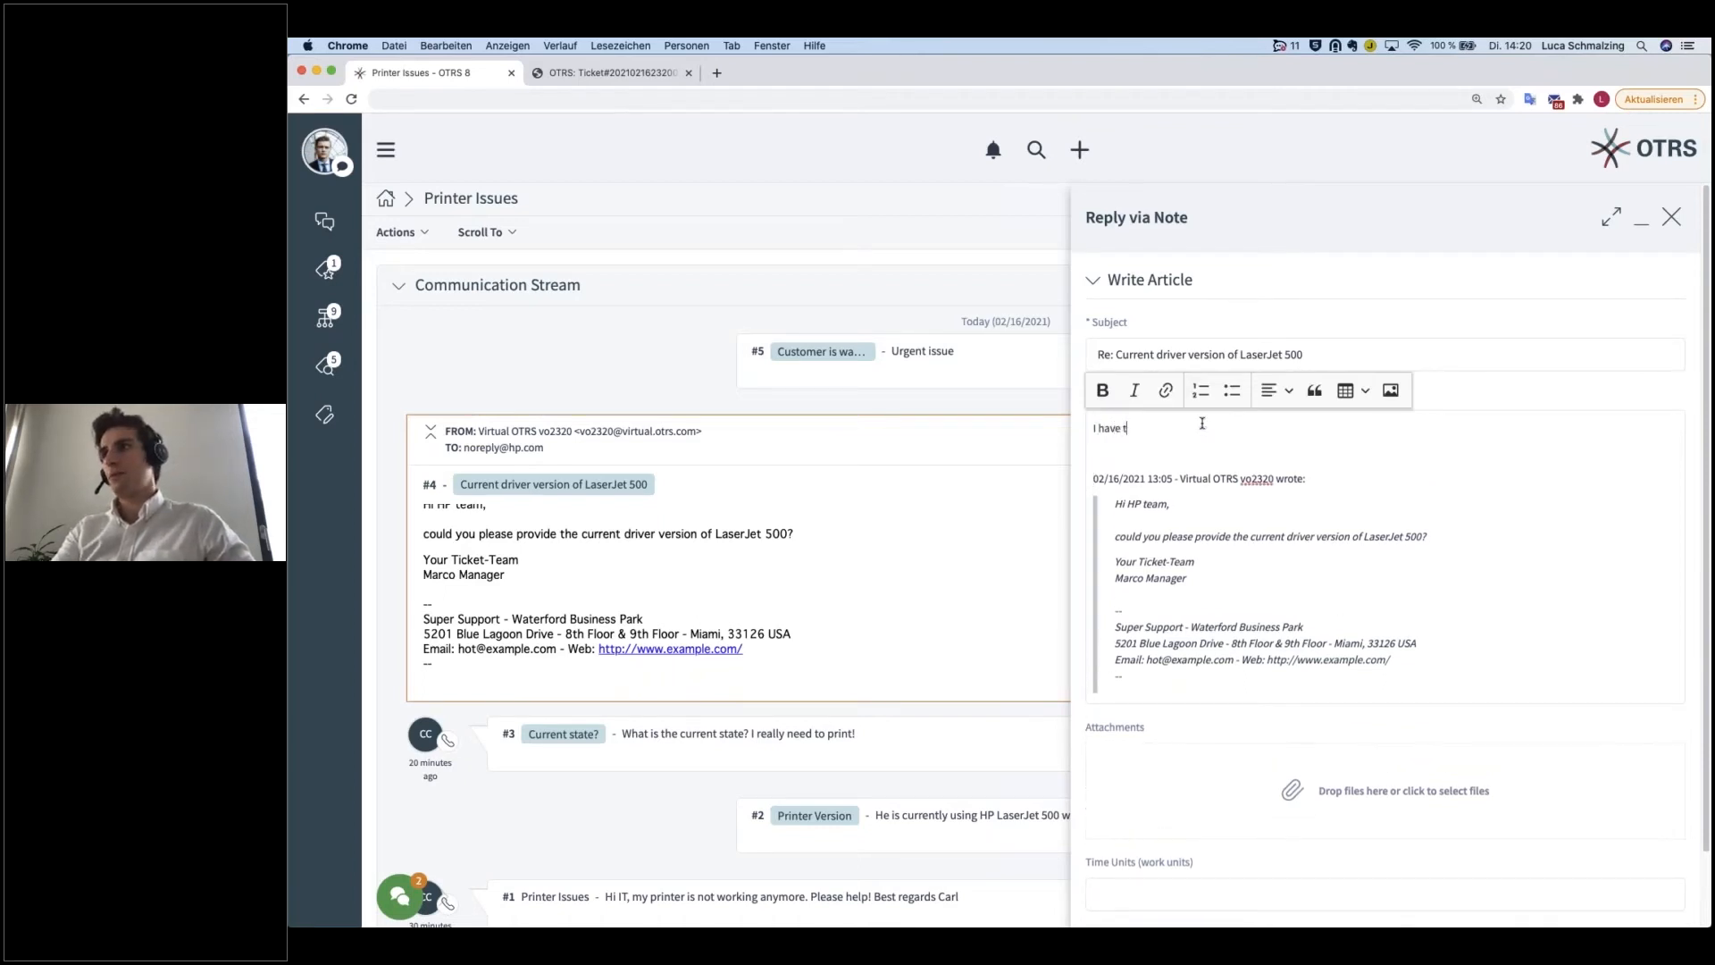
text(alked to HP support.)
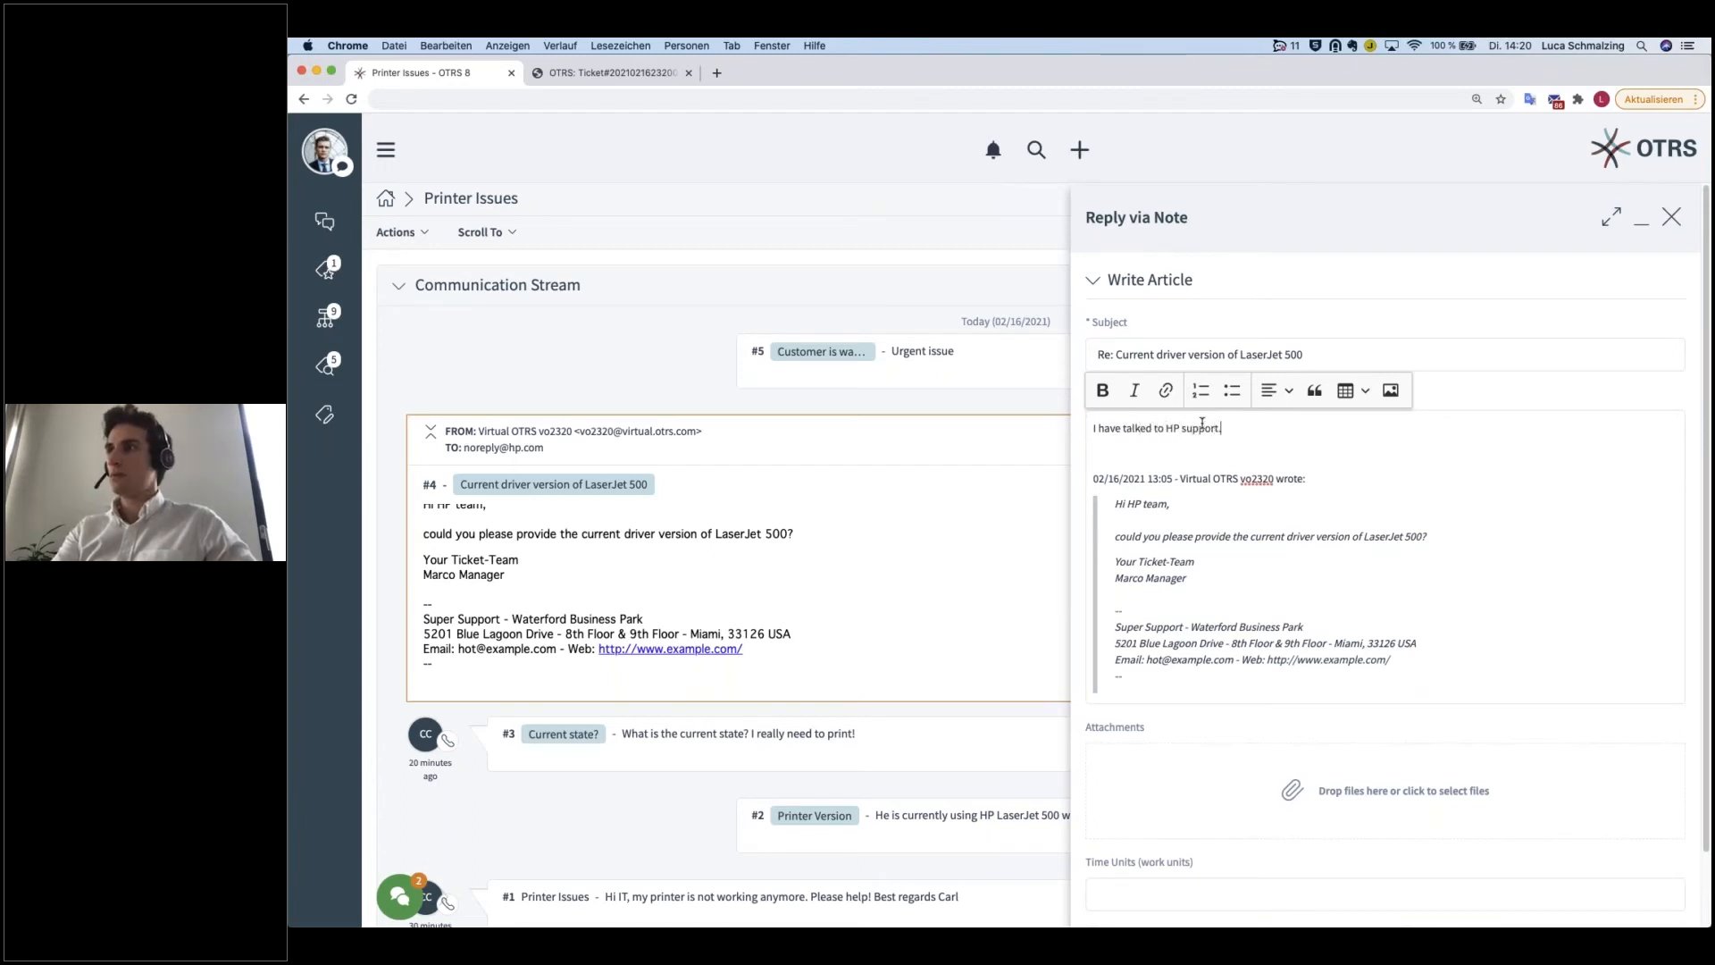
key(Return)
text(Currently,)
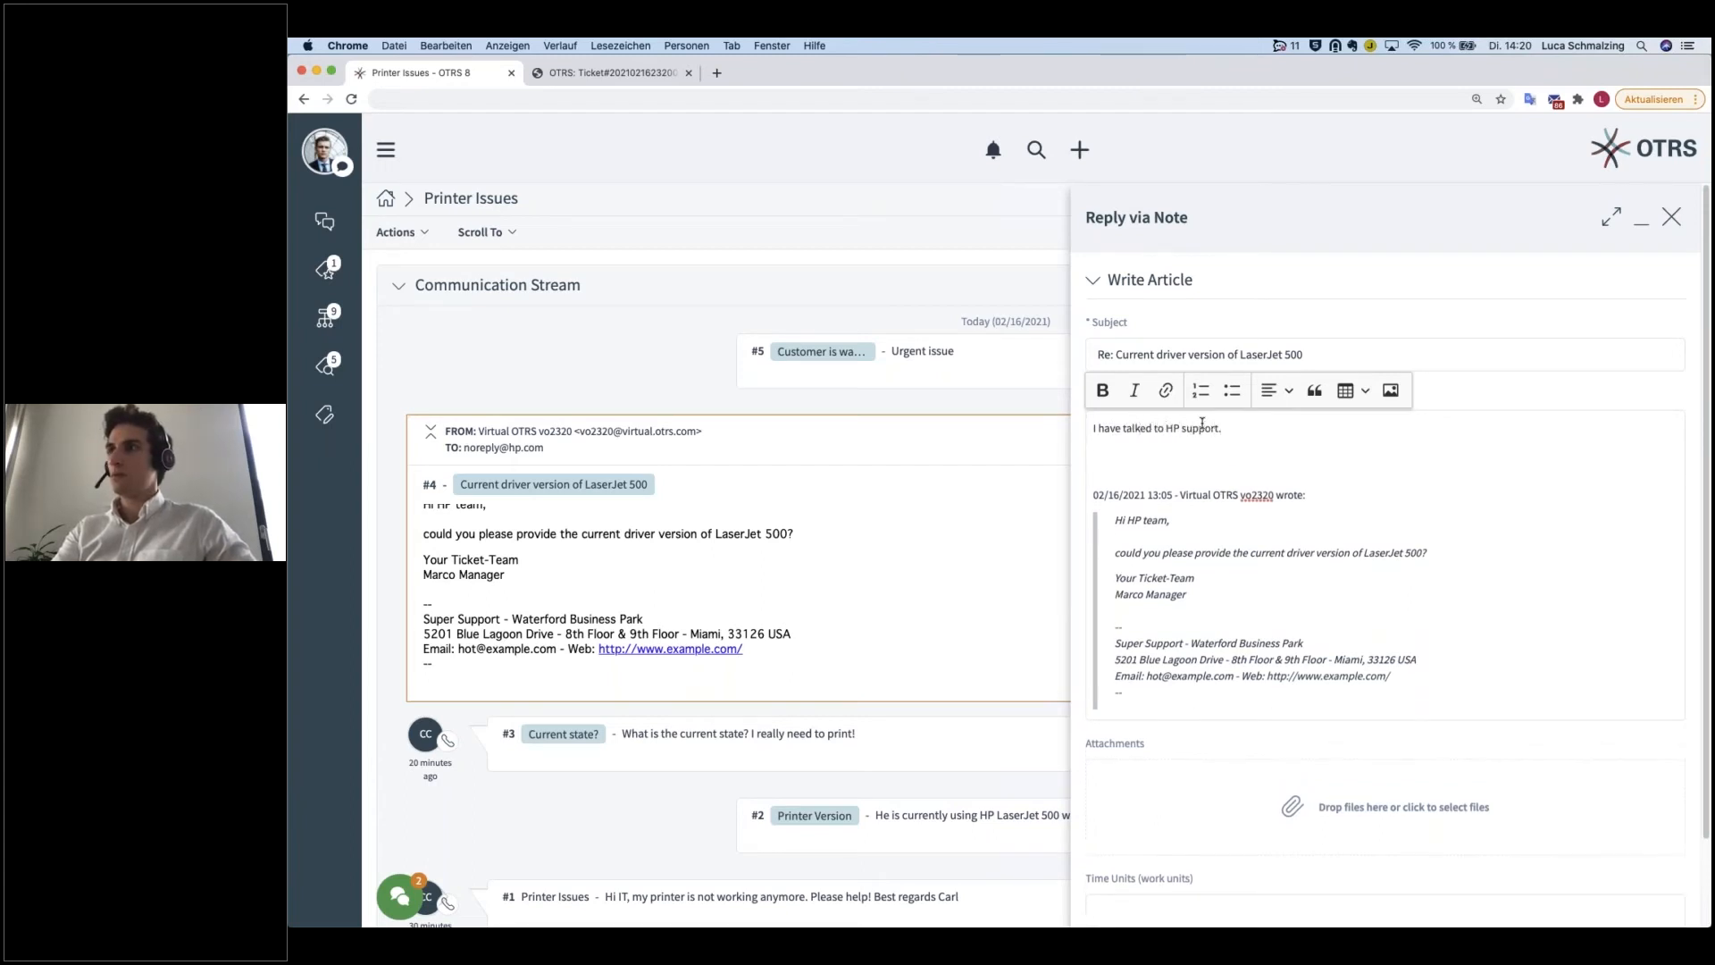
text( they ar)
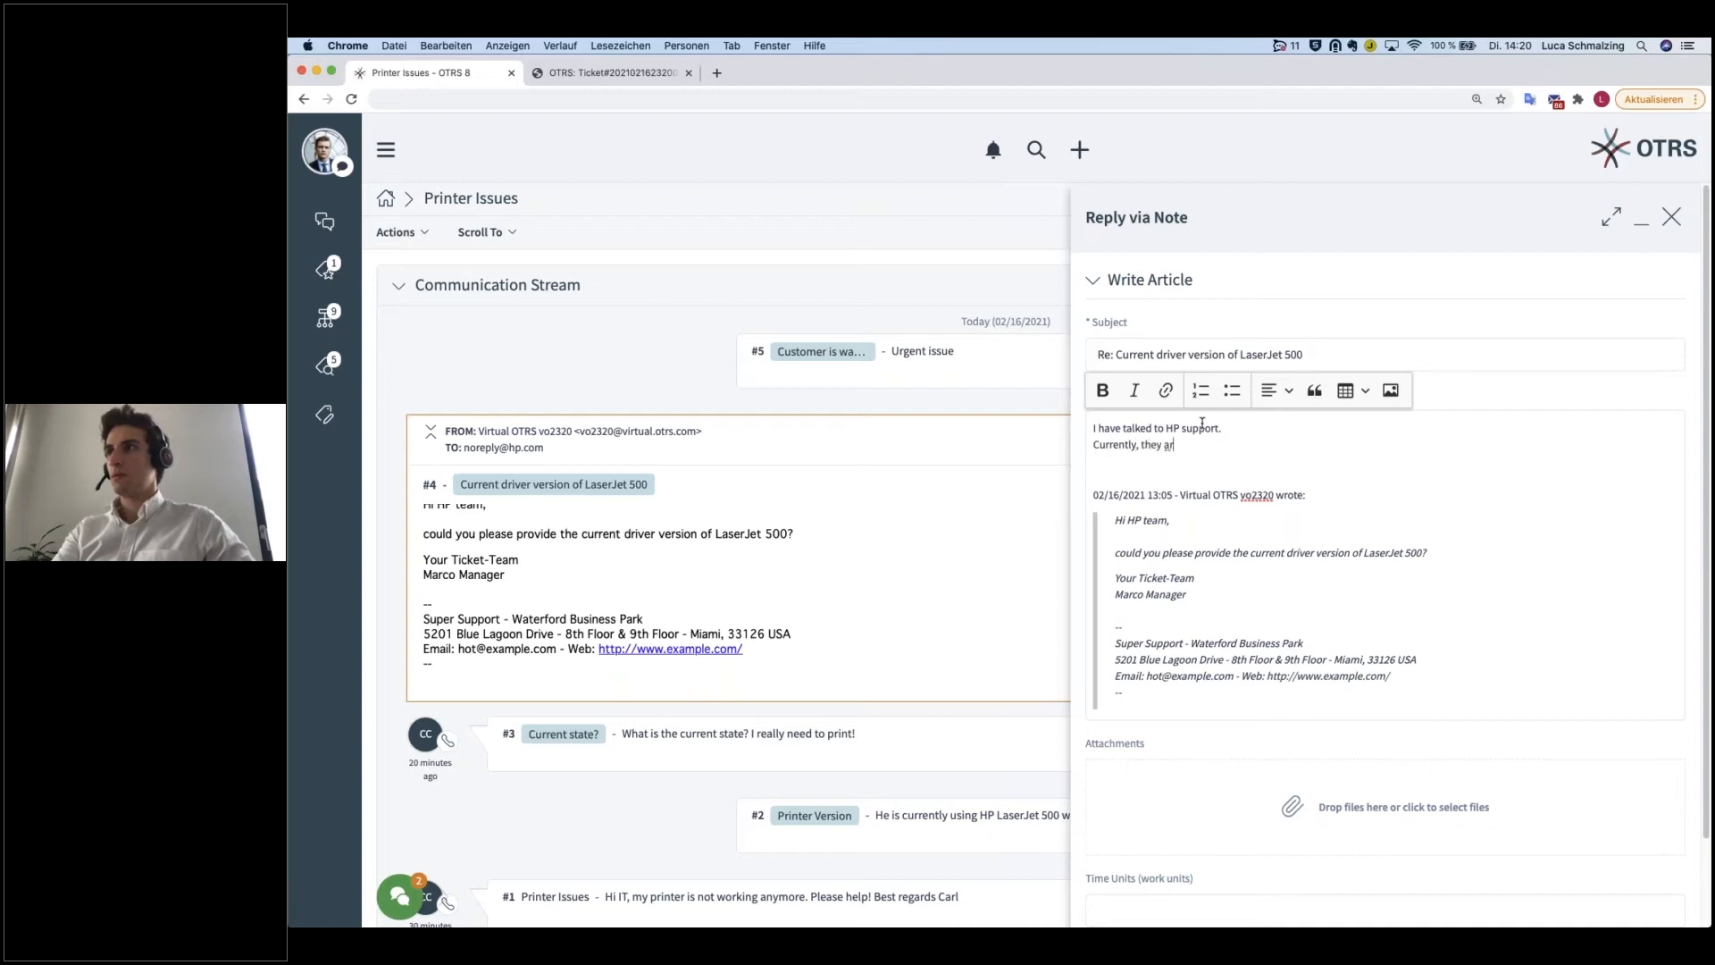
key(BackSpace)
key(BackSpace)
key(BackSpace)
key(BackSpace)
key(BackSpace)
key(BackSpace)
key(BackSpace)
key(BackSpace)
key(BackSpace)
key(BackSpace)
key(BackSpace)
key(BackSpace)
key(BackSpace)
key(BackSpace)
Step: Add the second line "There is a new driver version available: 5.1.5." to the note body
text(There is a new d)
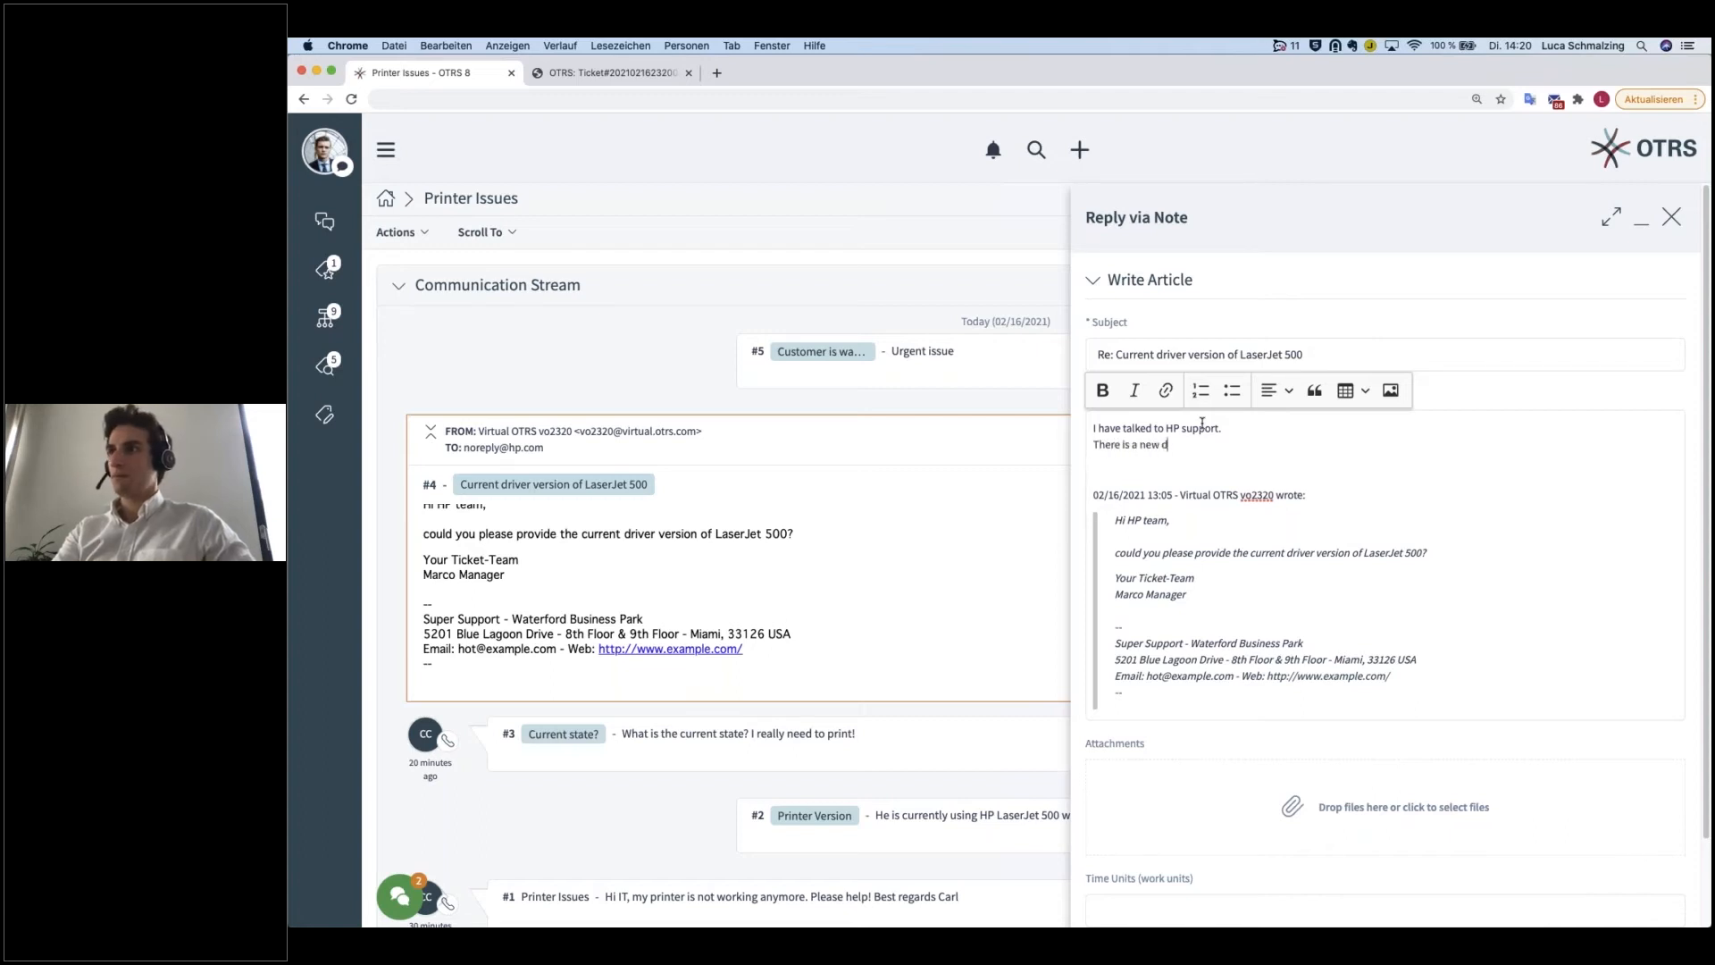
text(river version evailable: 5.1)
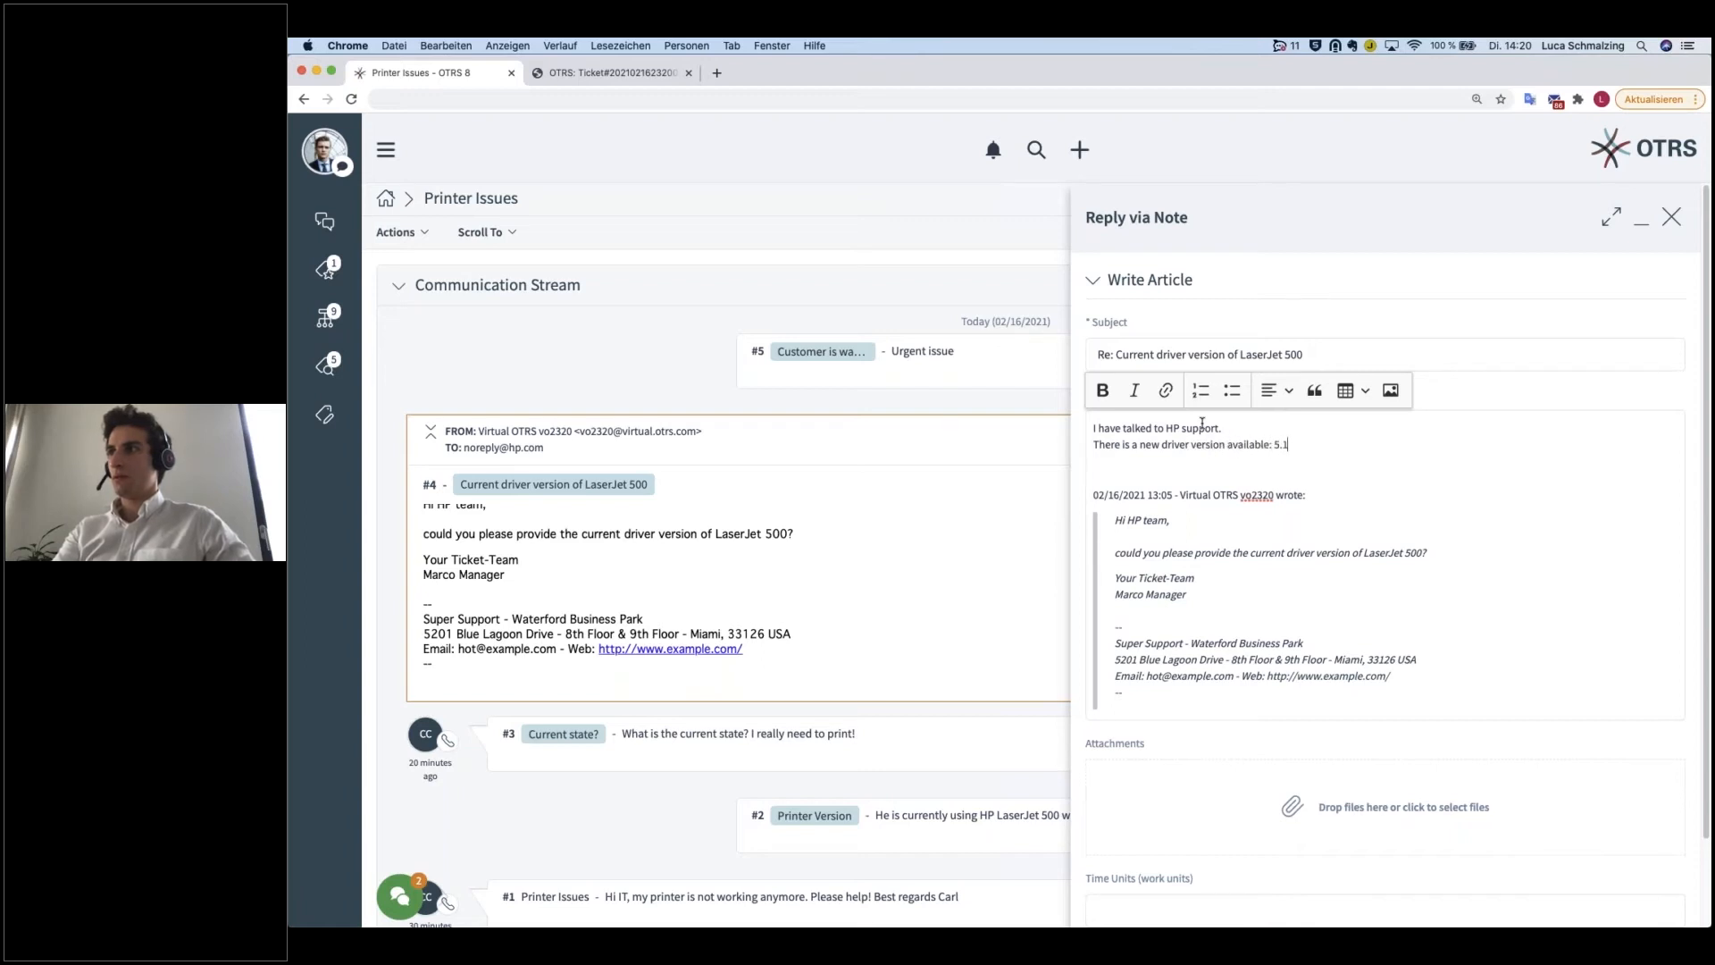
text(.5.)
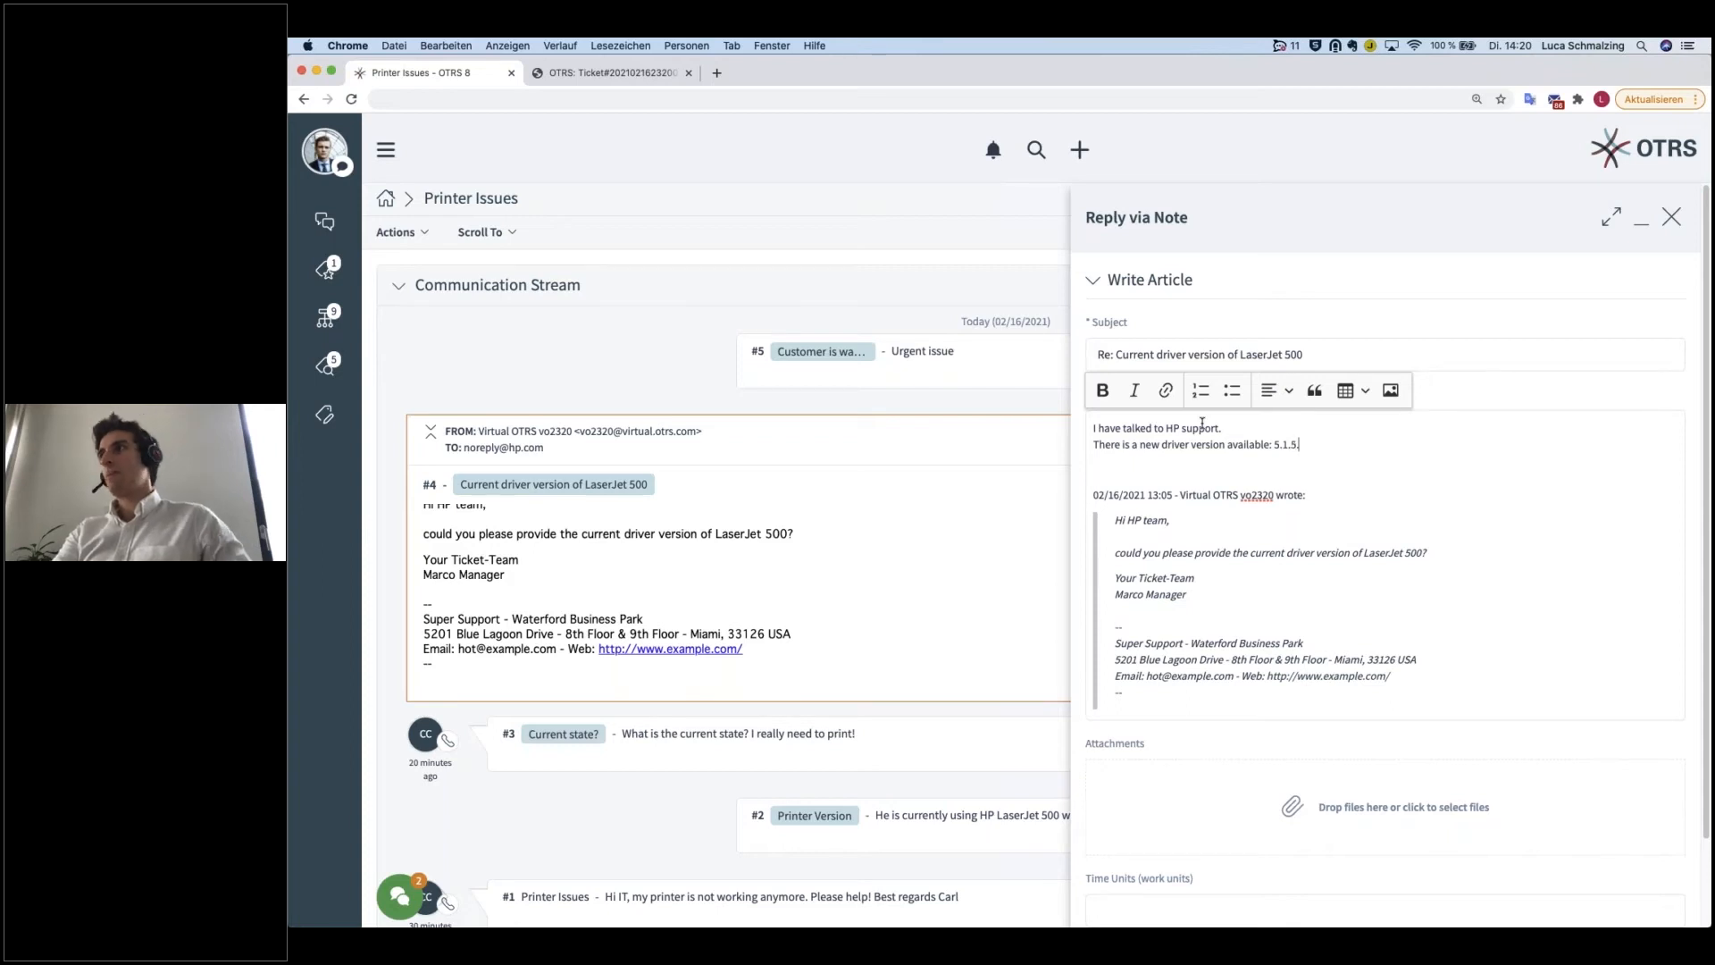
key(Down)
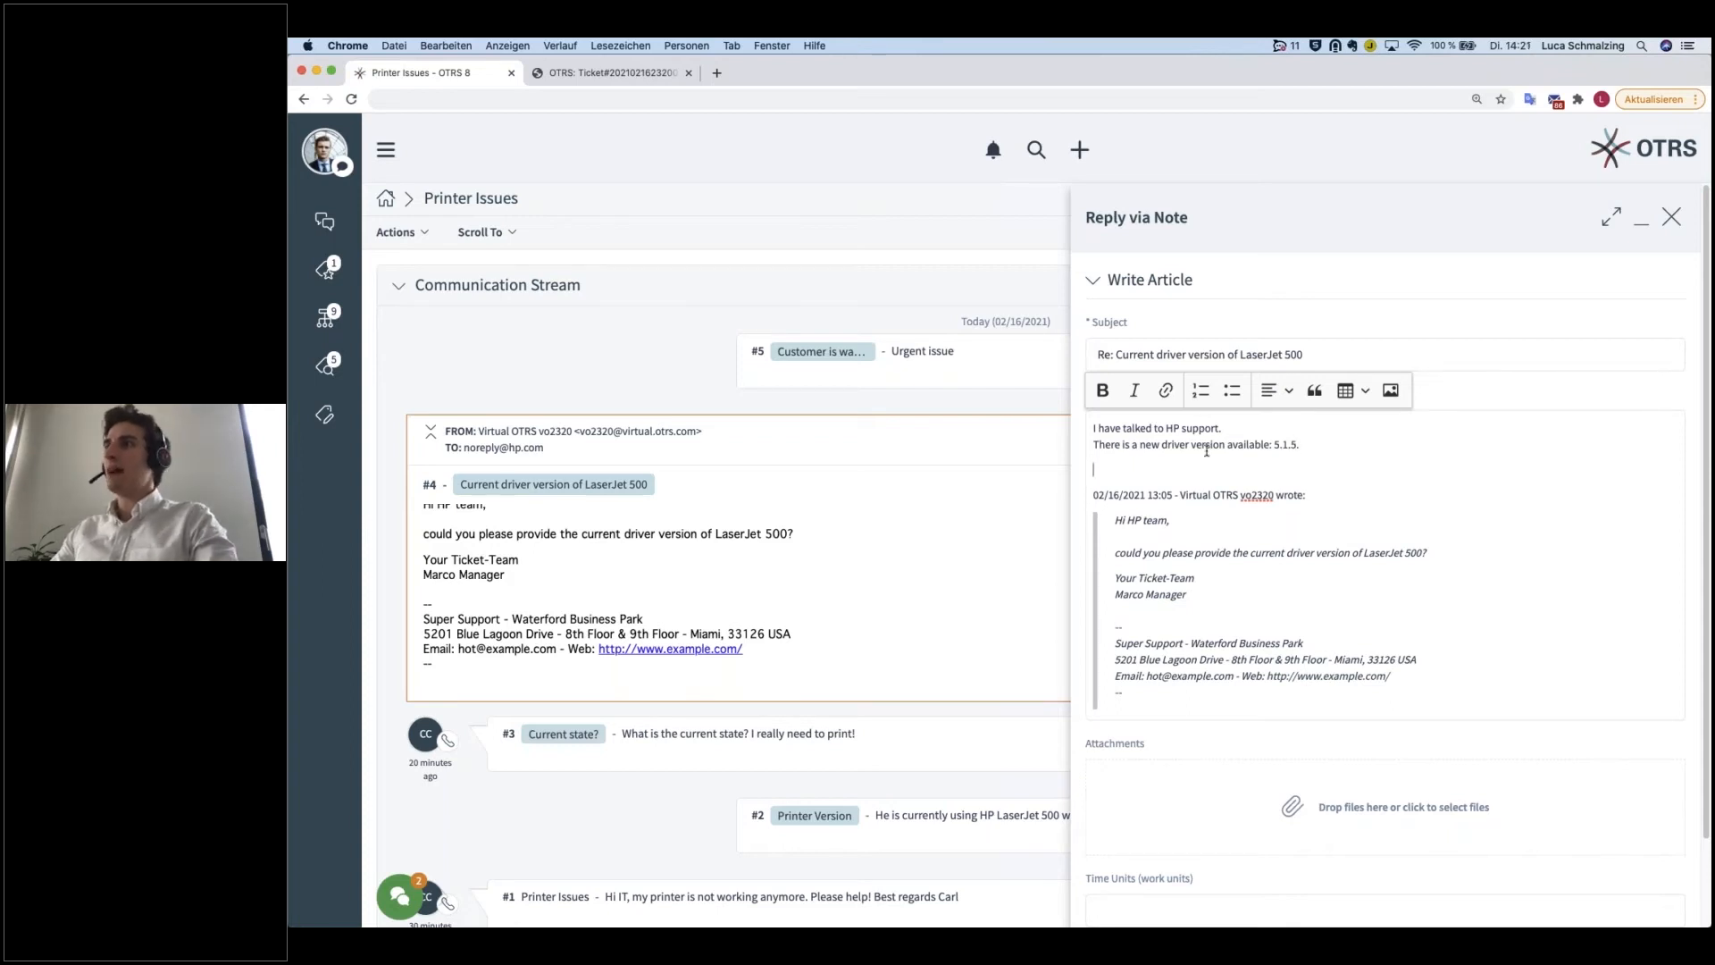
key(BackSpace)
key(Return)
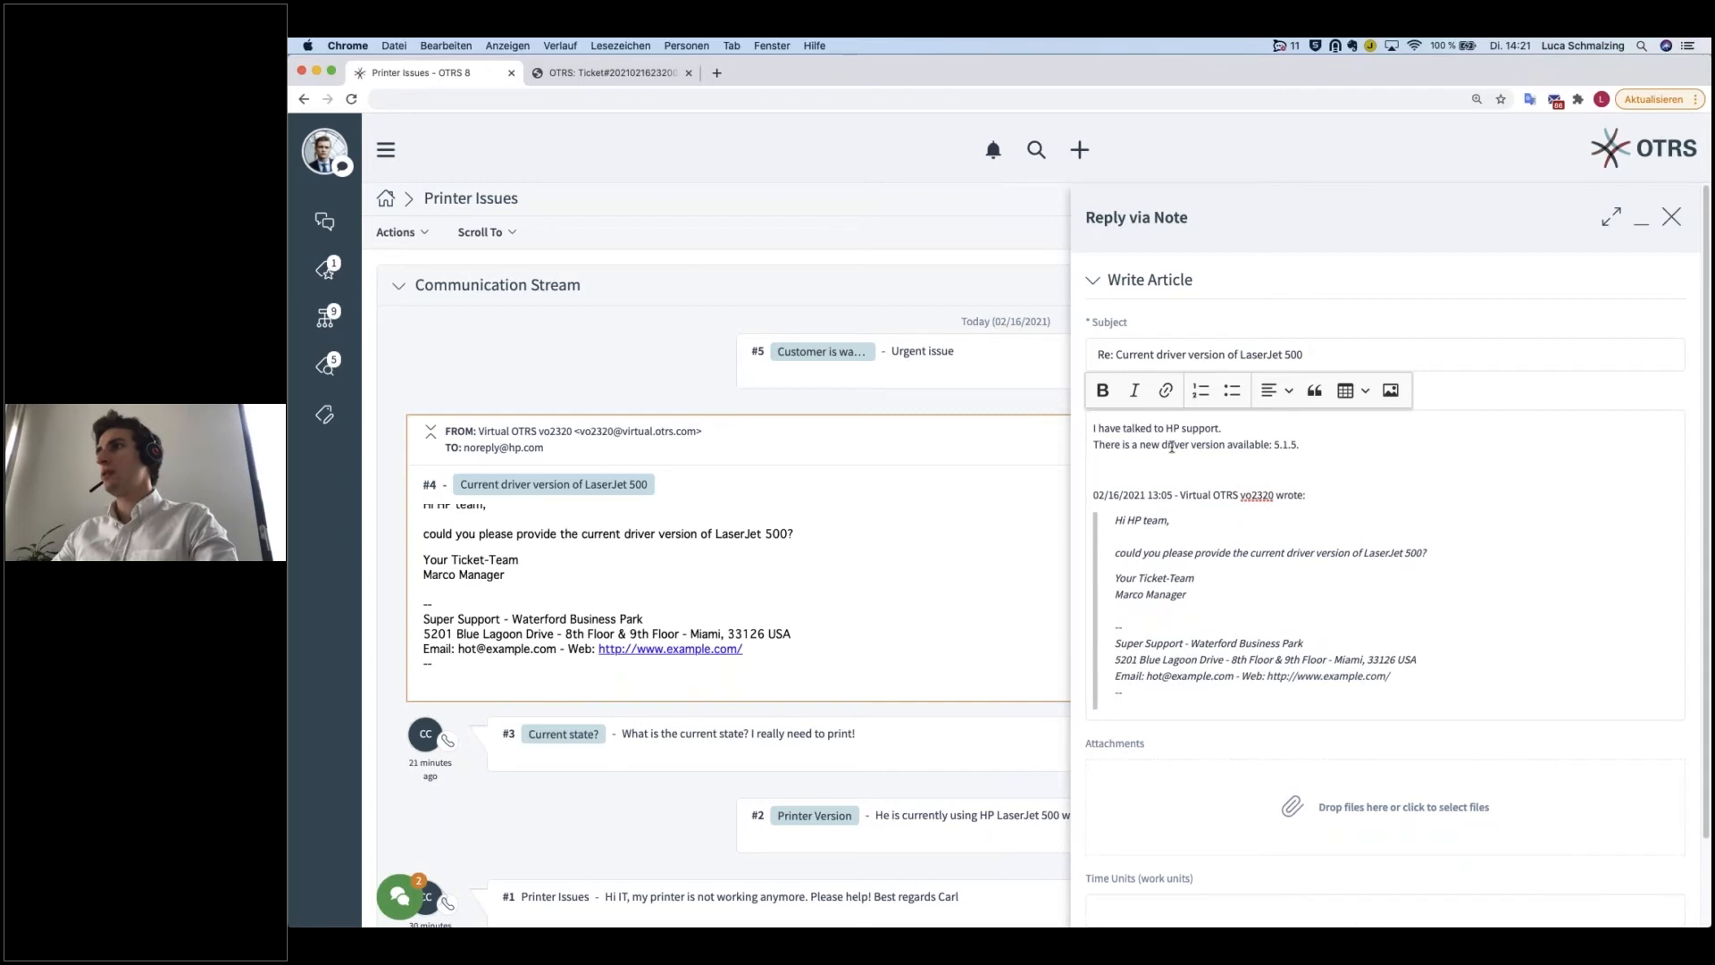
Step: Mark the note reply as important and send it
scroll(1234, 470, down, 1)
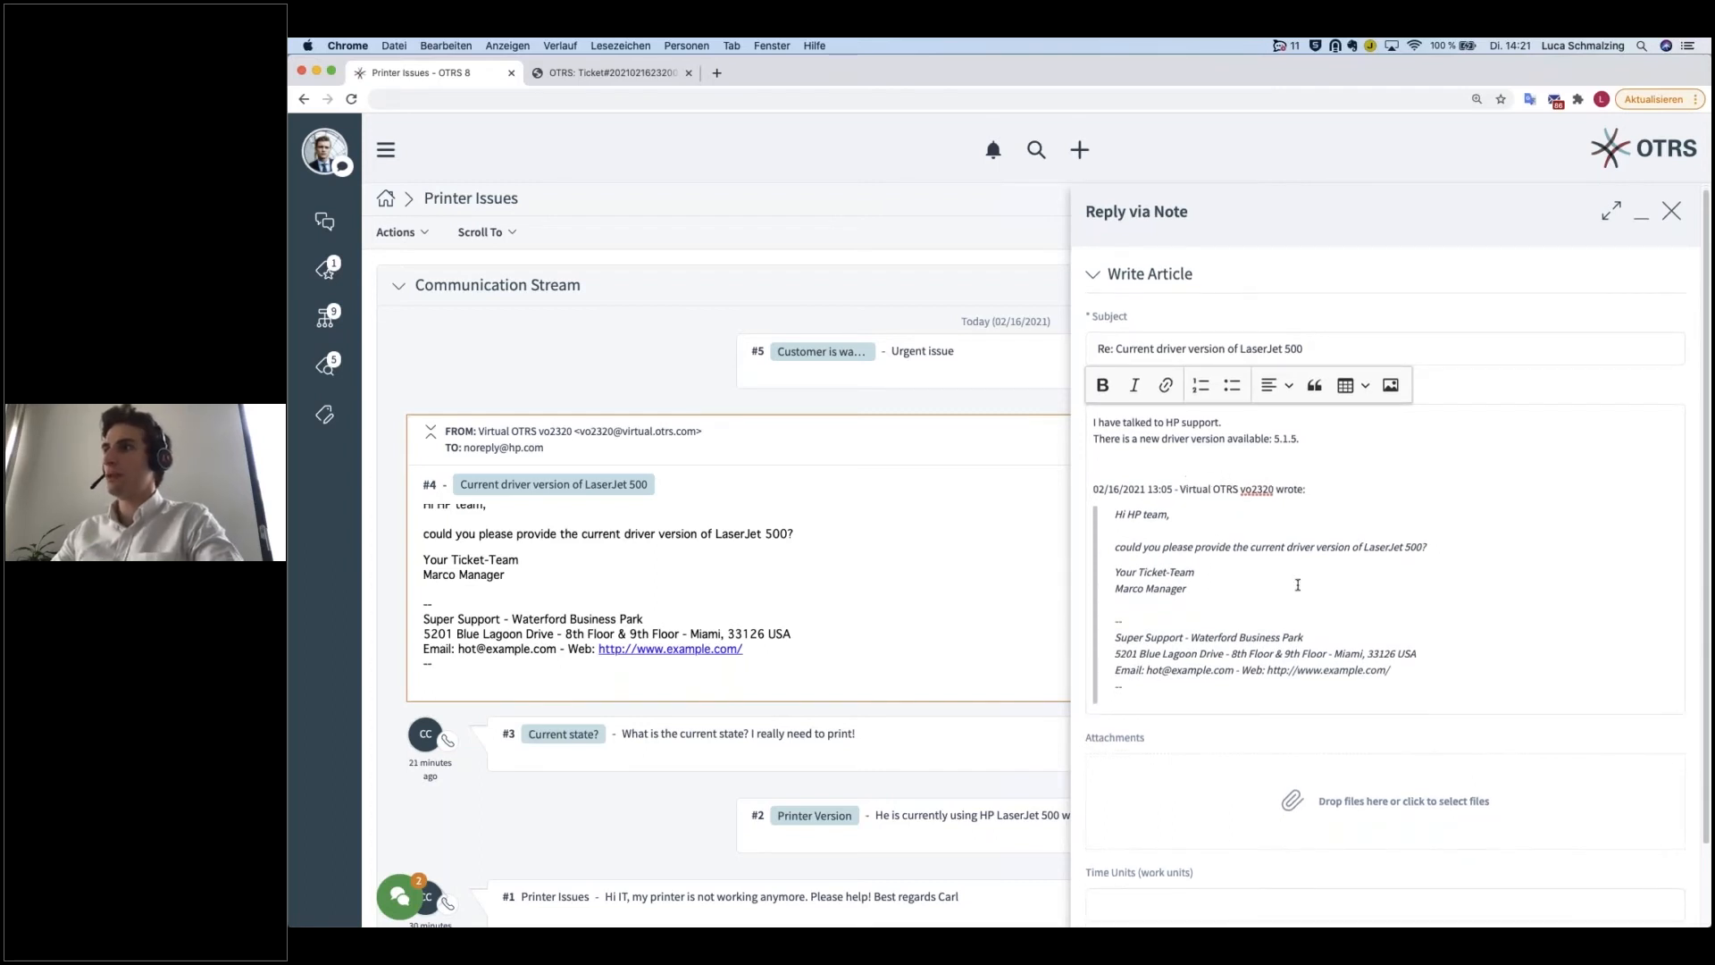
scroll(1296, 610, down, 3)
click(1269, 346)
text(:)
key(End)
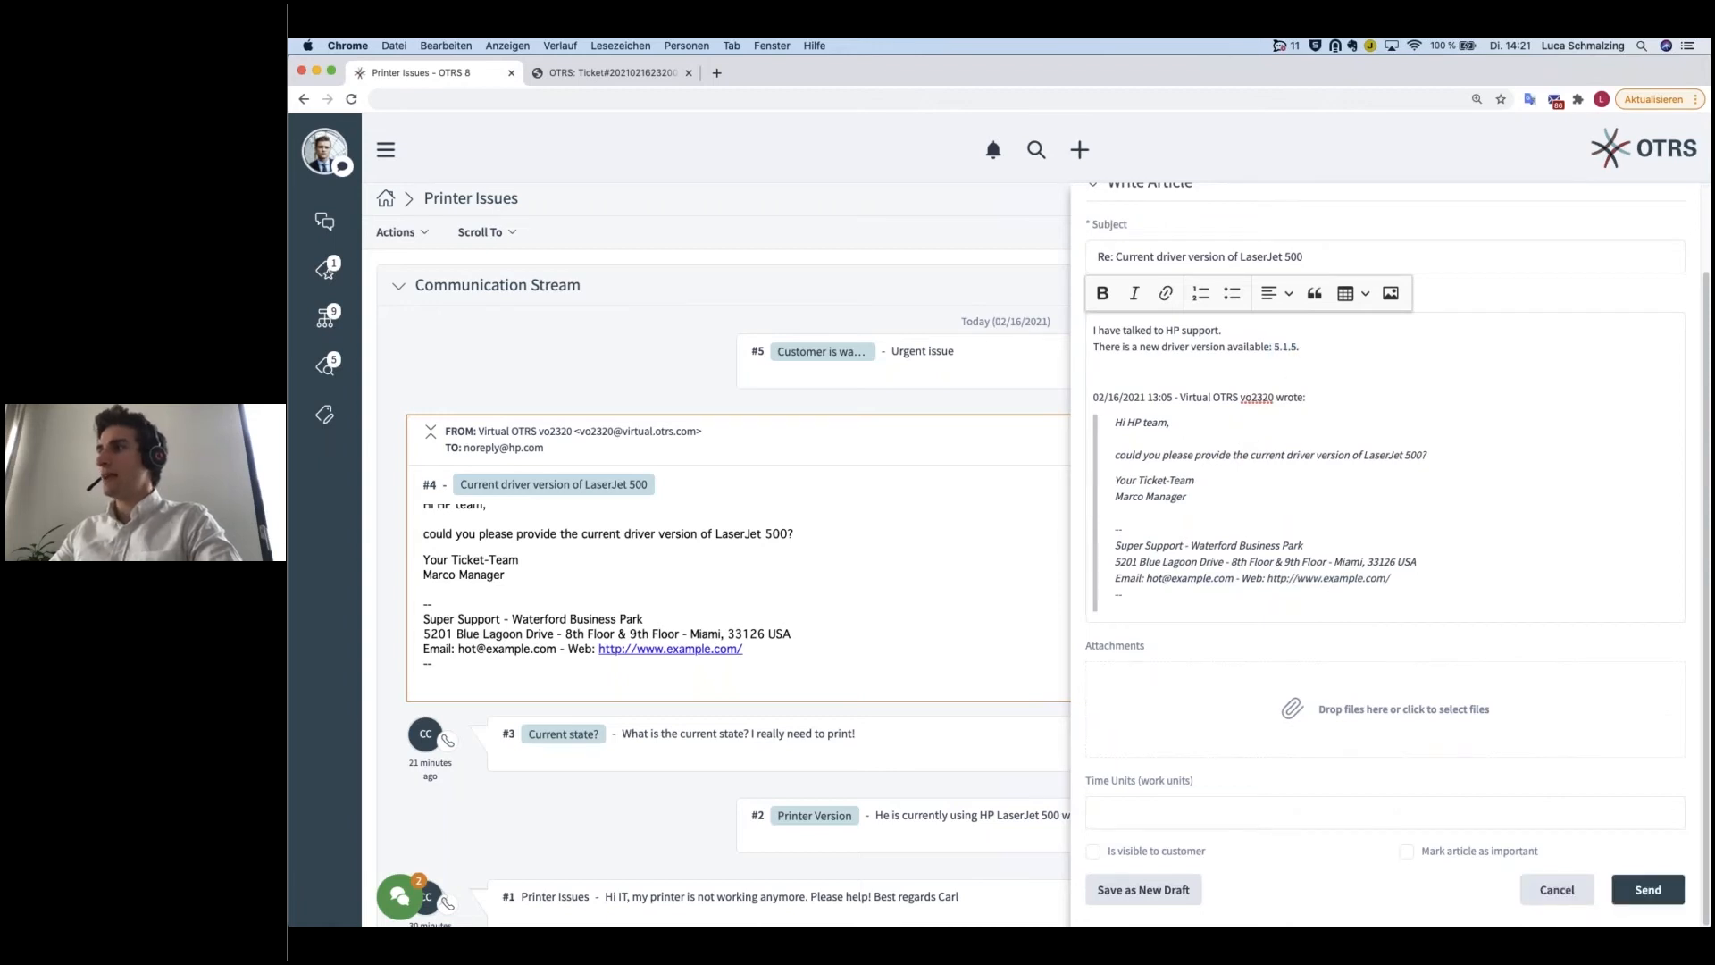
click(1406, 851)
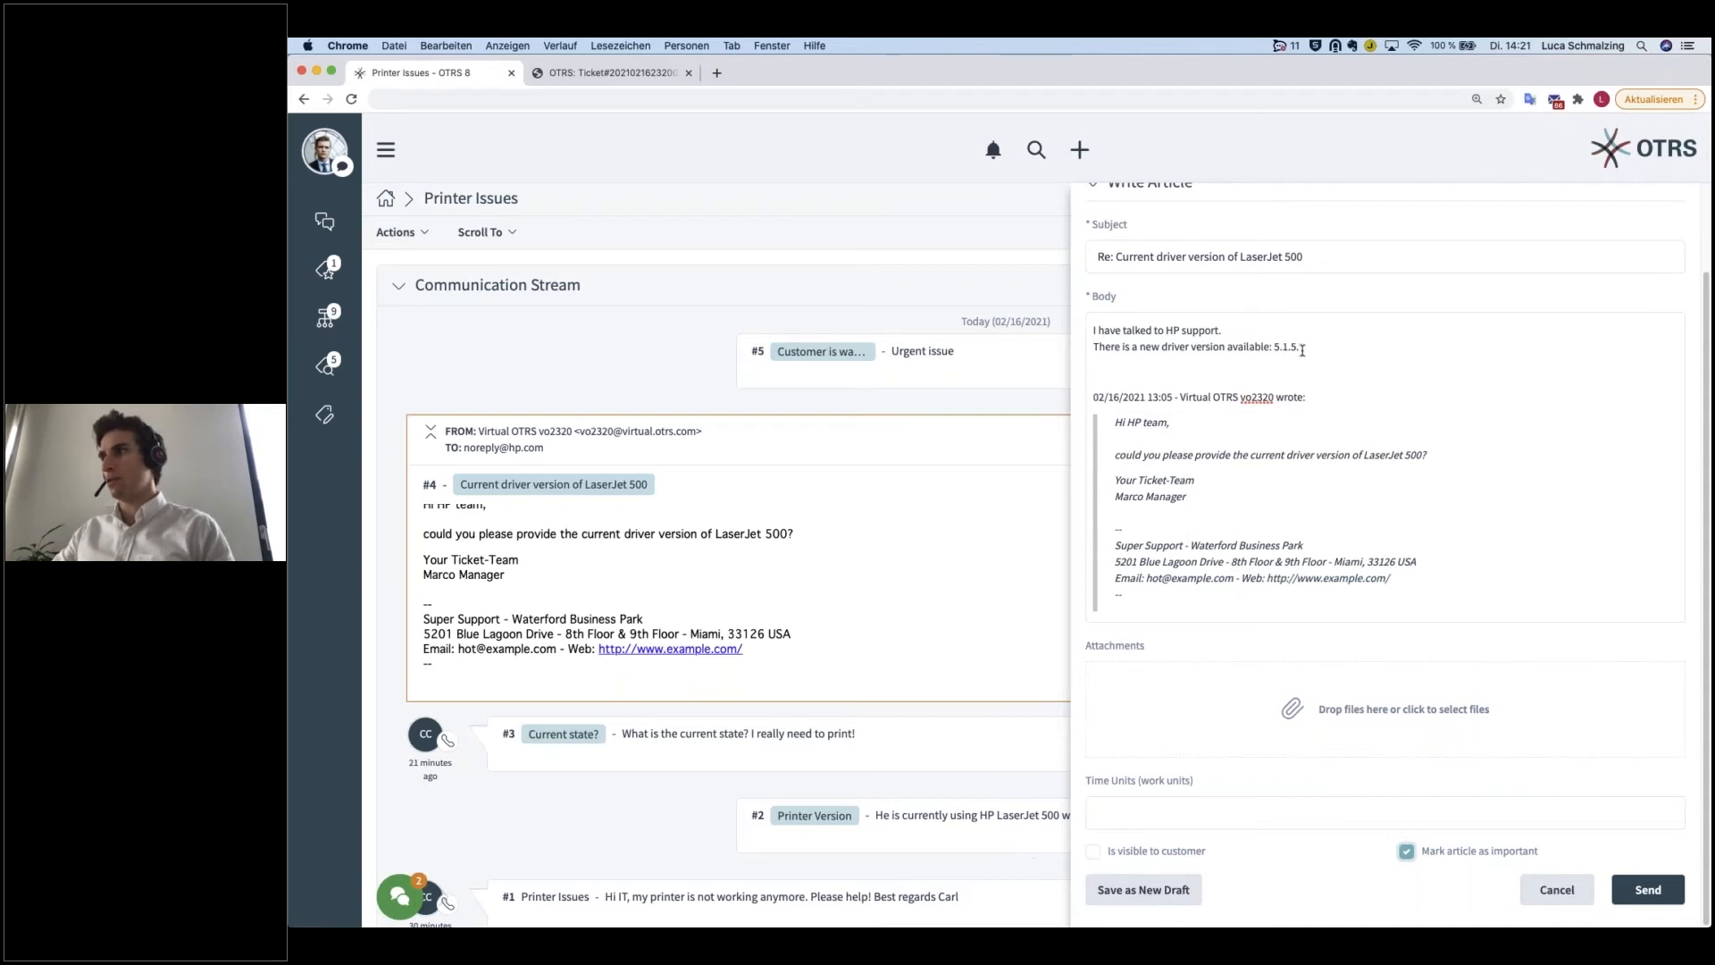
click(1286, 346)
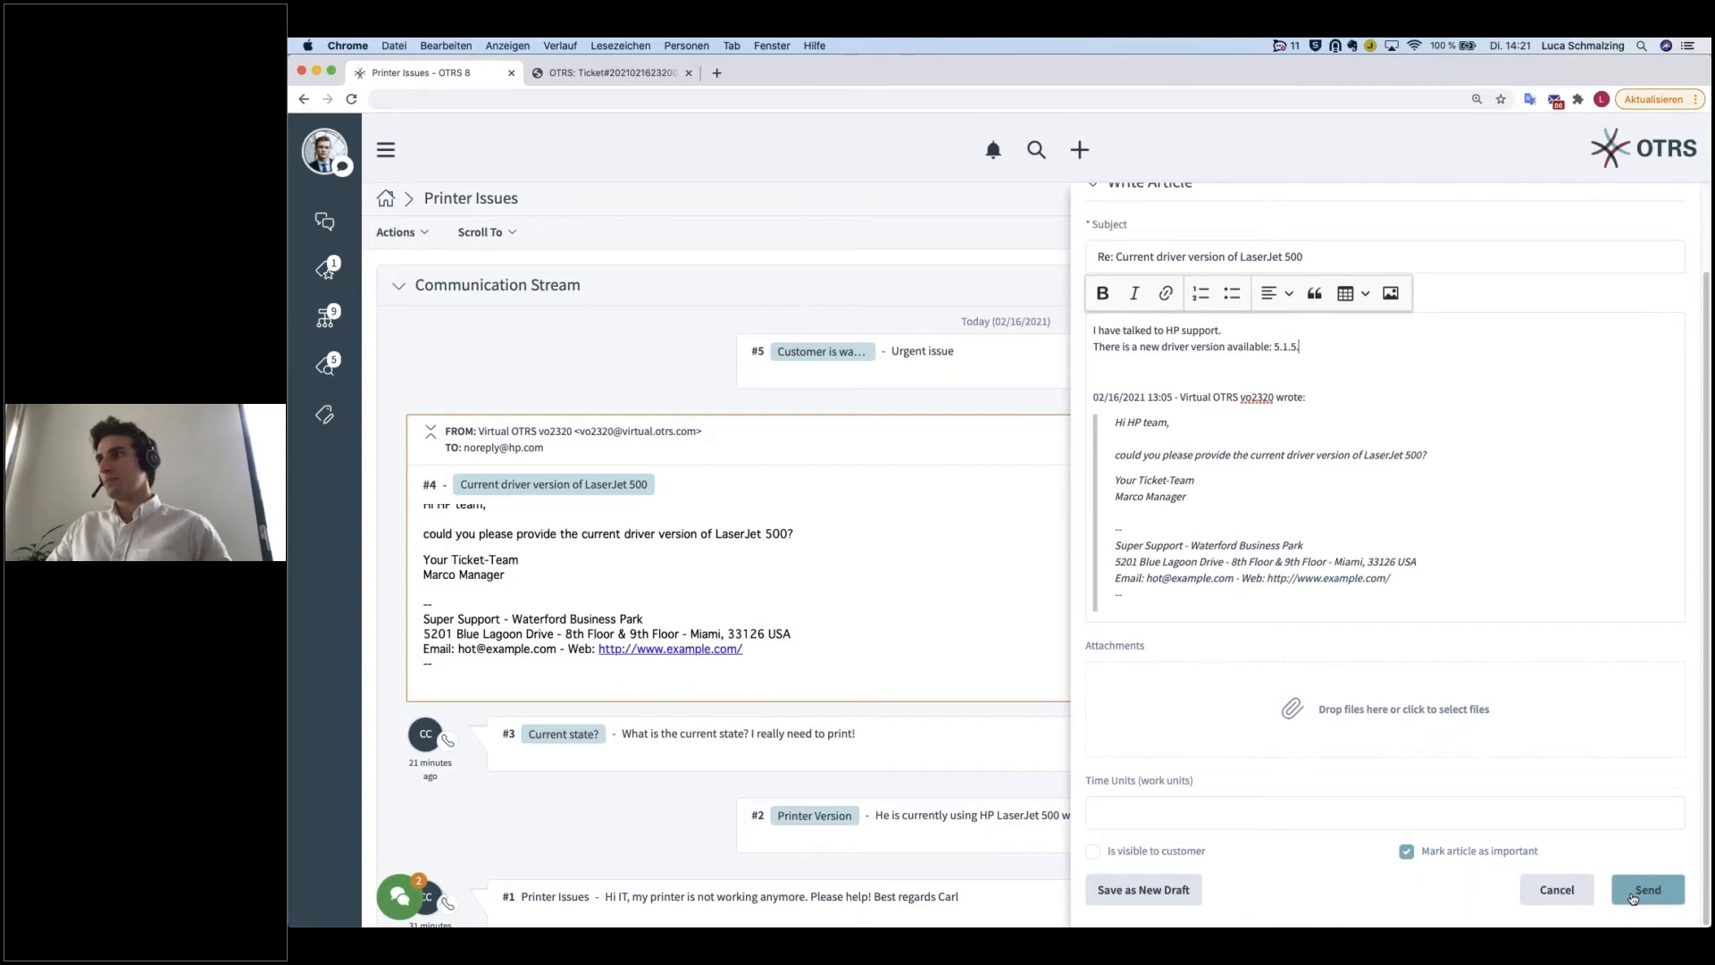
click(1633, 897)
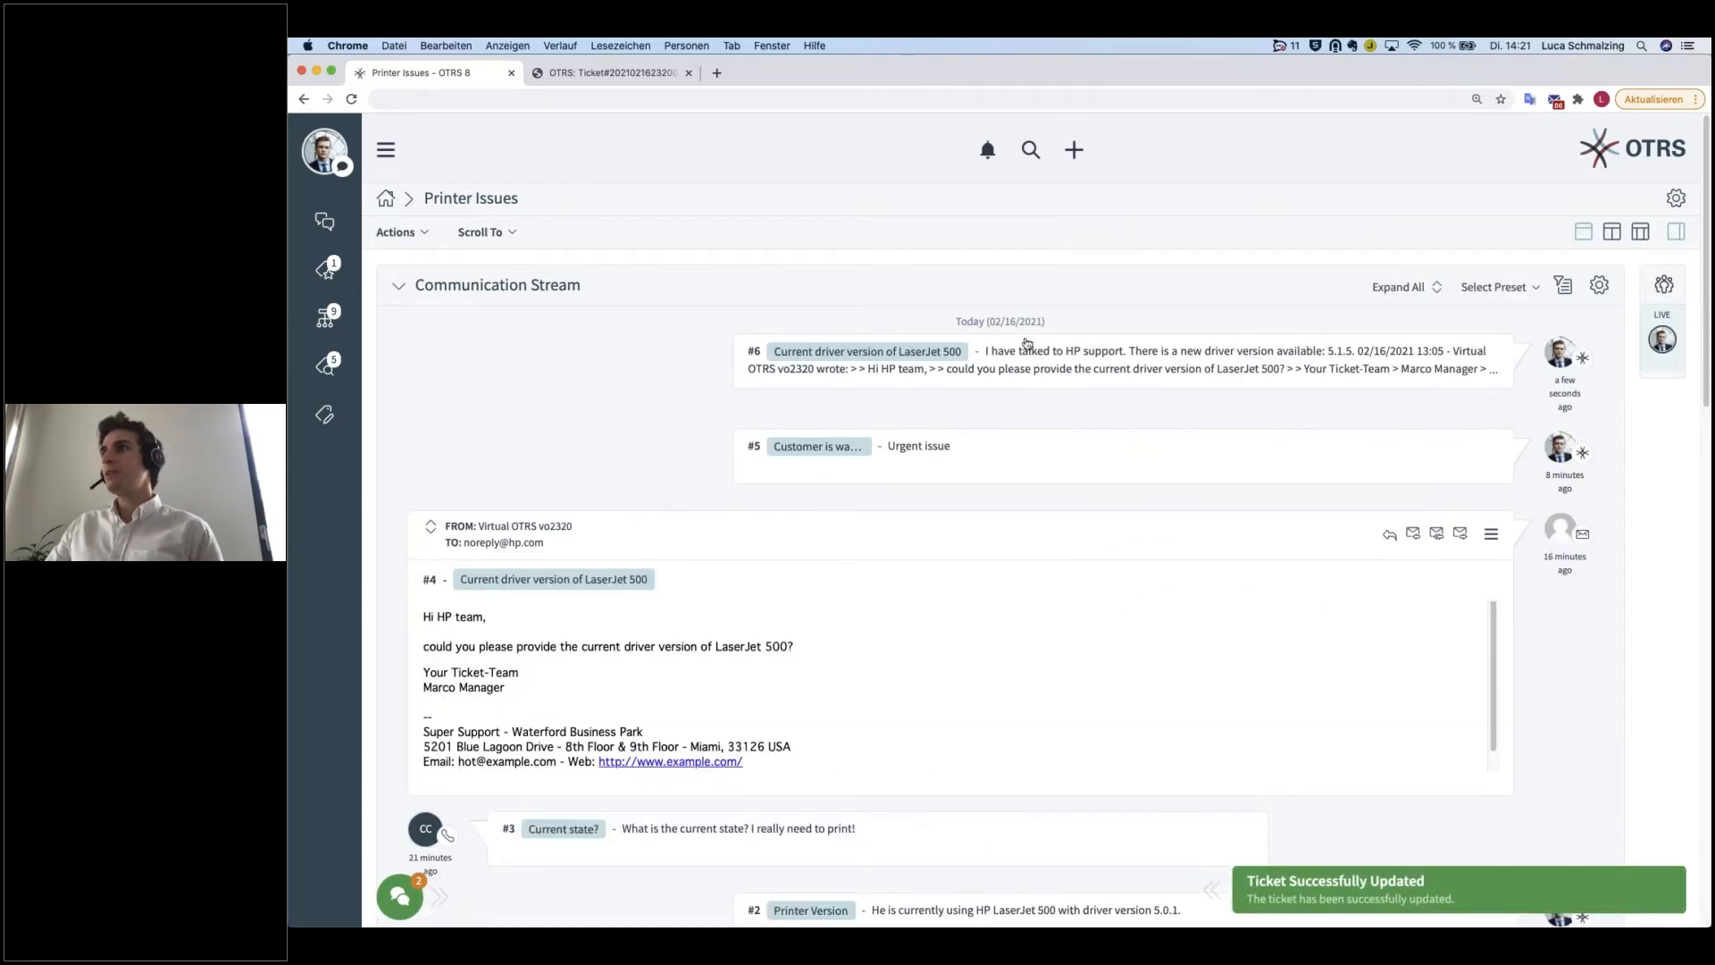
Step: Expand the new note #6, examine its text and the quoted original message, and collapse it
click(1063, 384)
drag(421, 529, 770, 706)
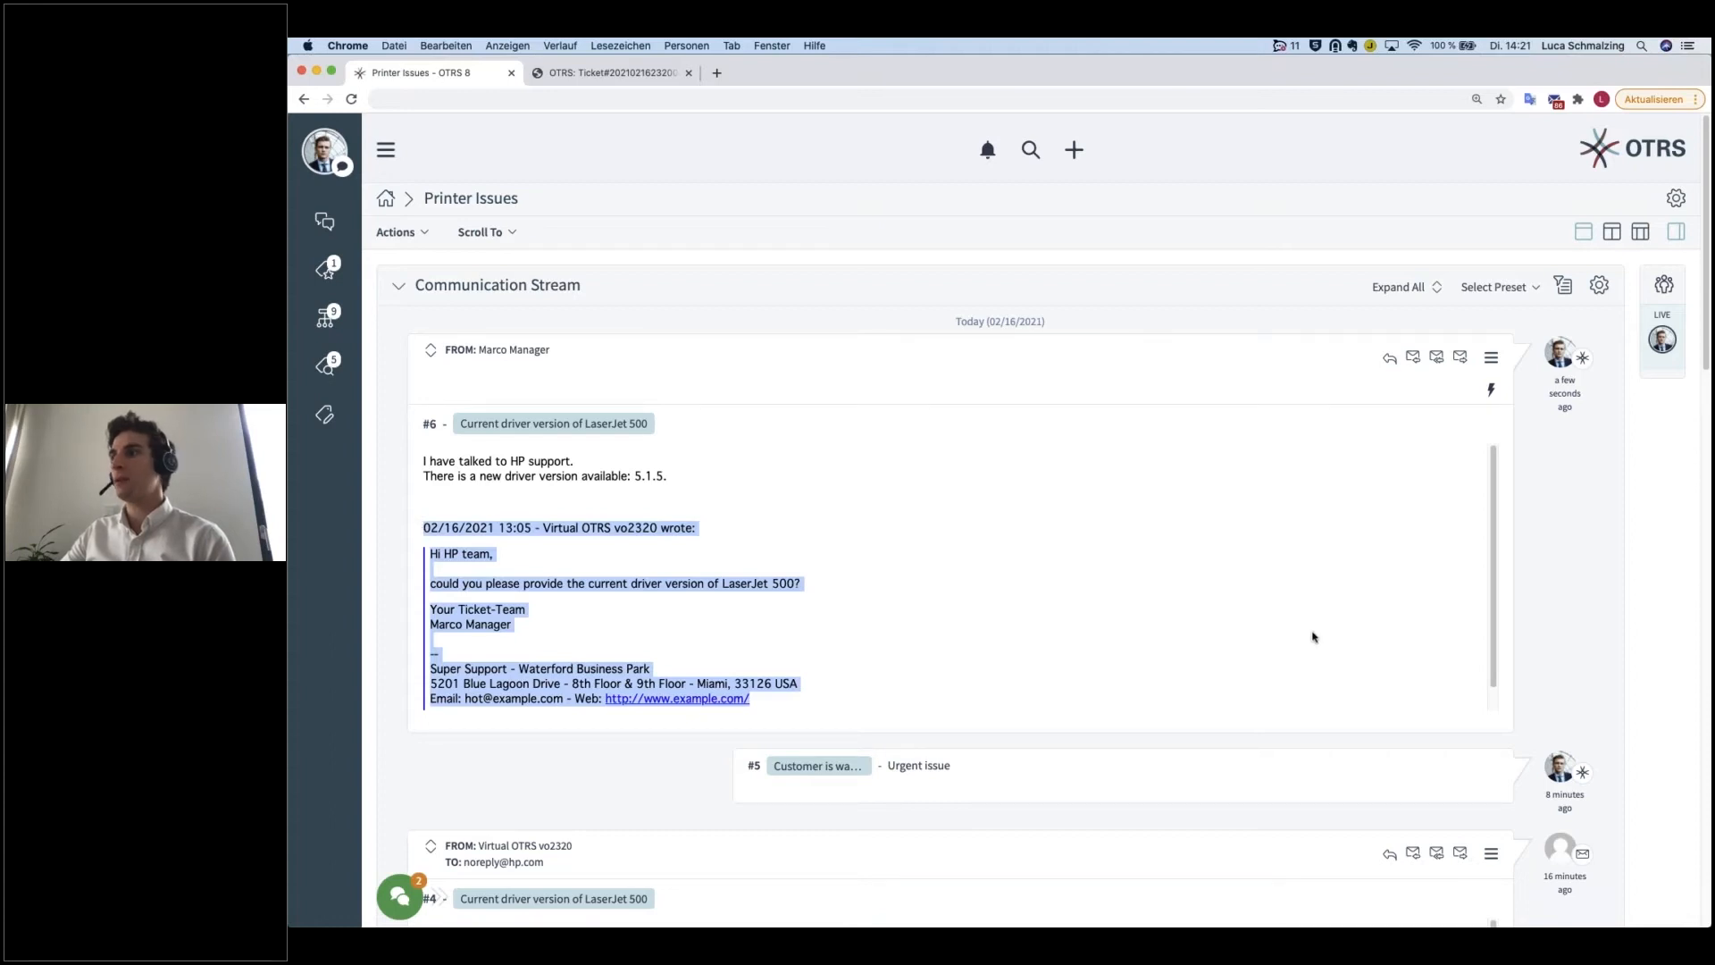
scroll(1313, 636, down, 1)
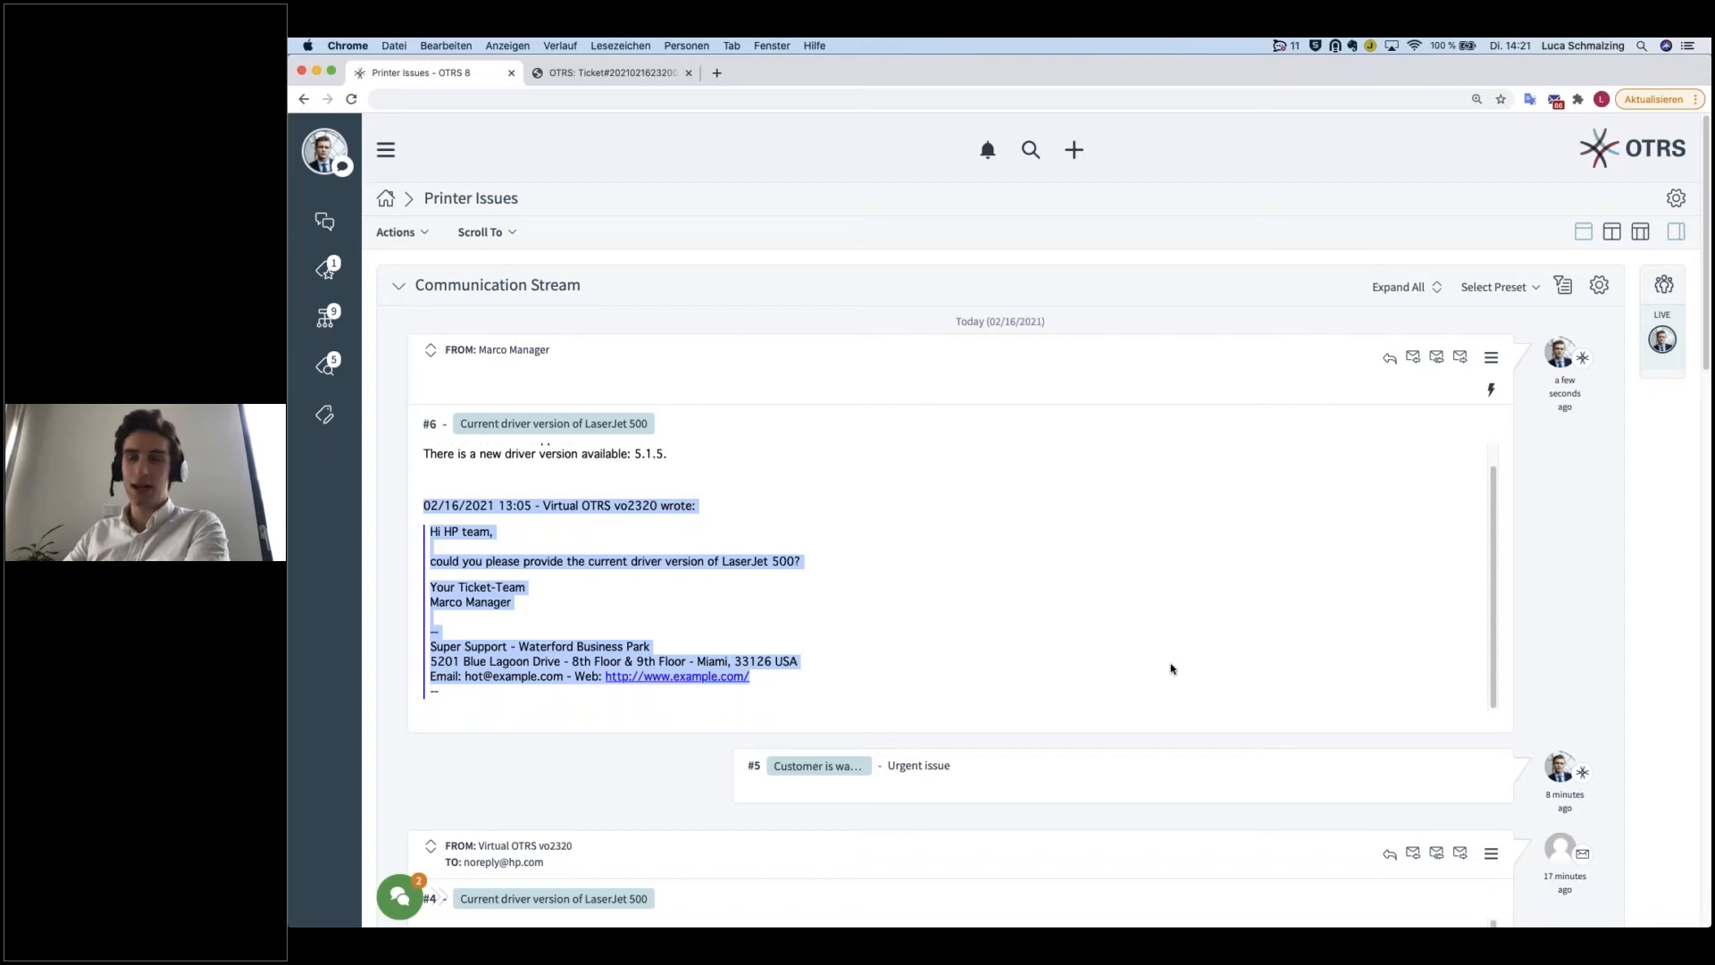
scroll(1016, 616, up, 1)
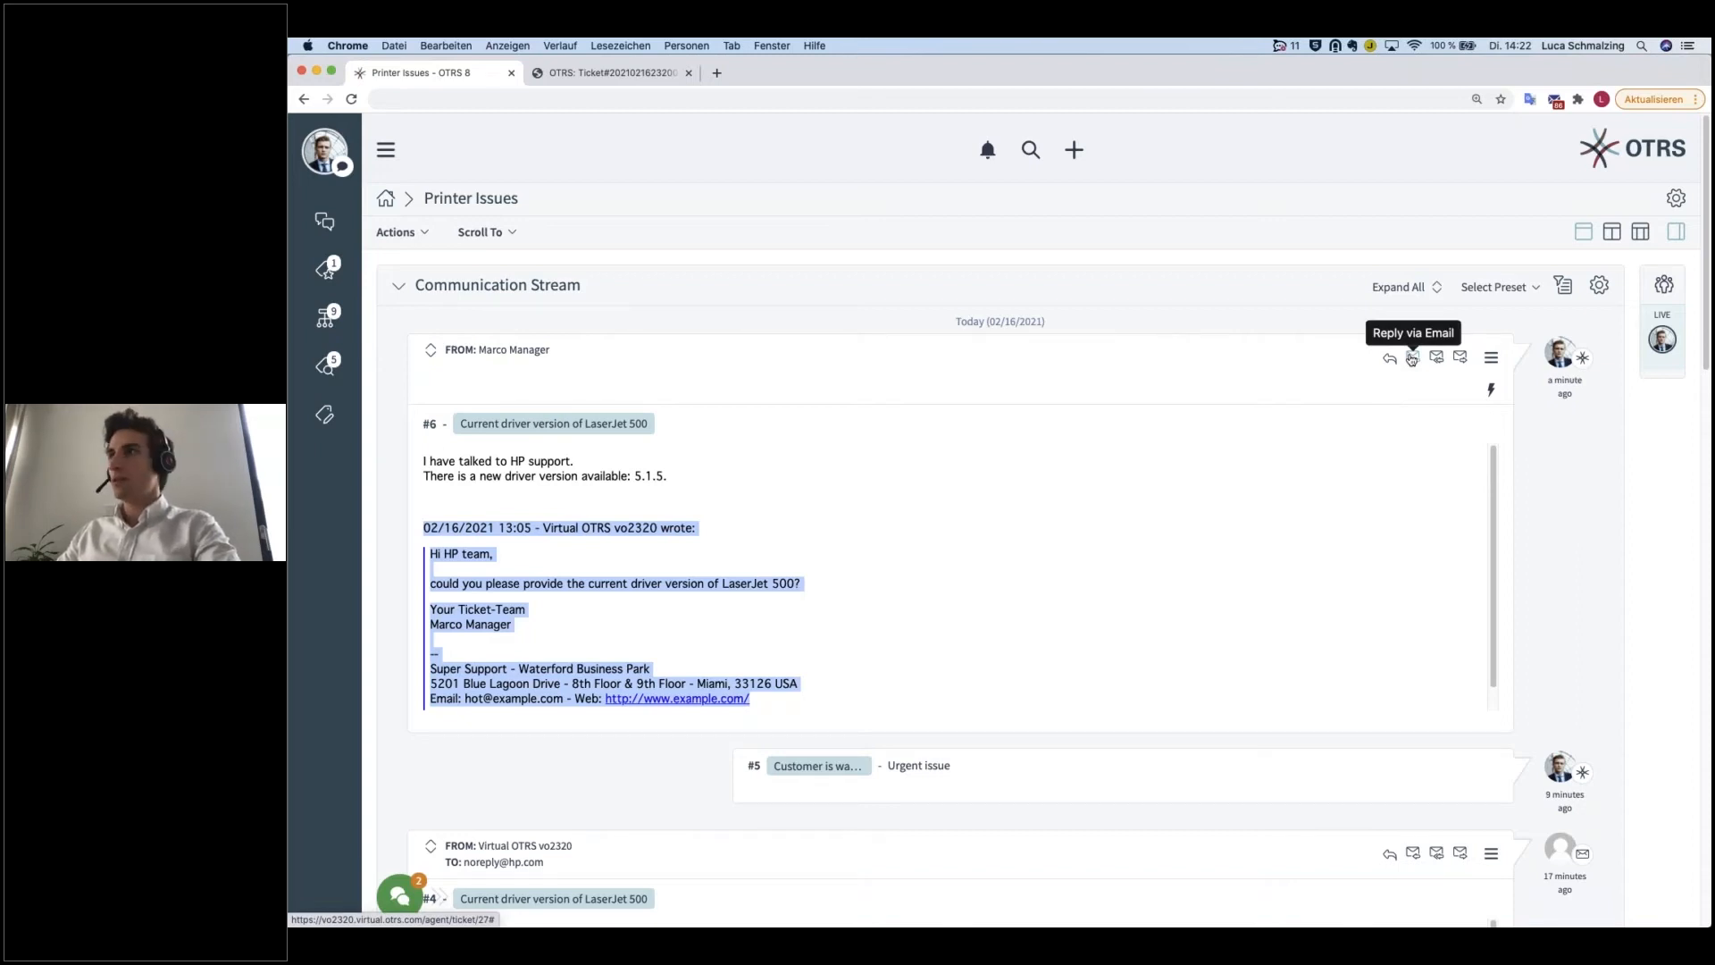
click(1411, 386)
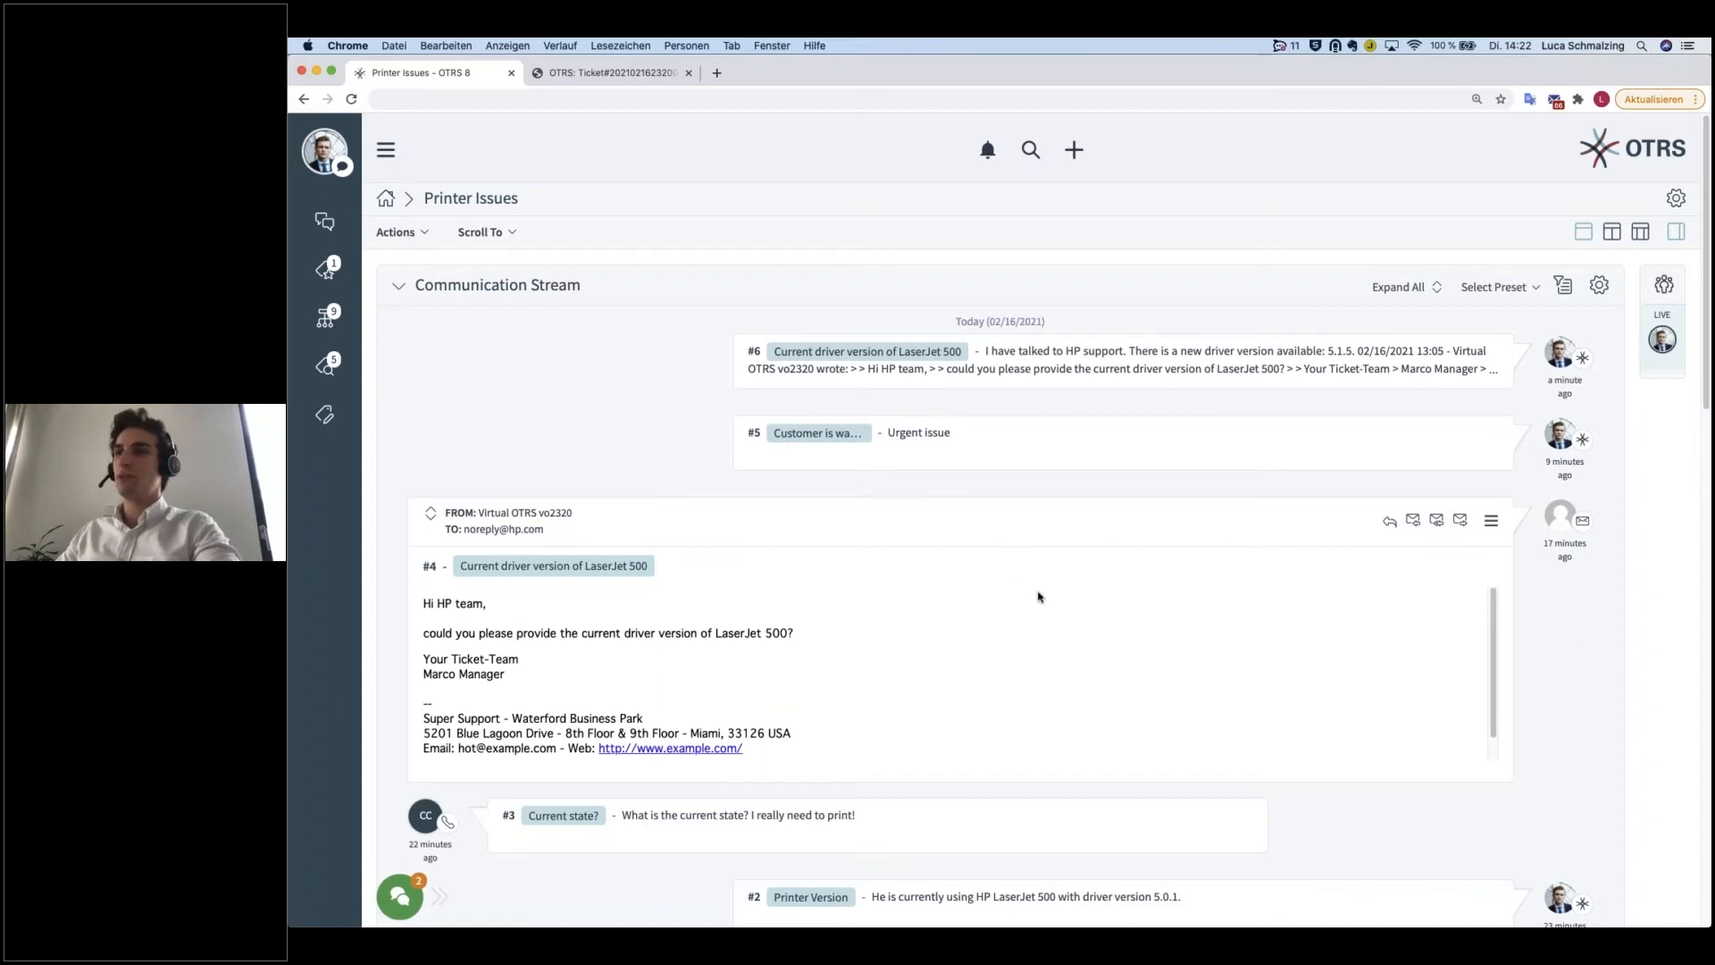
Step: Review the remaining articles, the ticket's properties and the list of available ticket actions
scroll(1249, 639, down, 10)
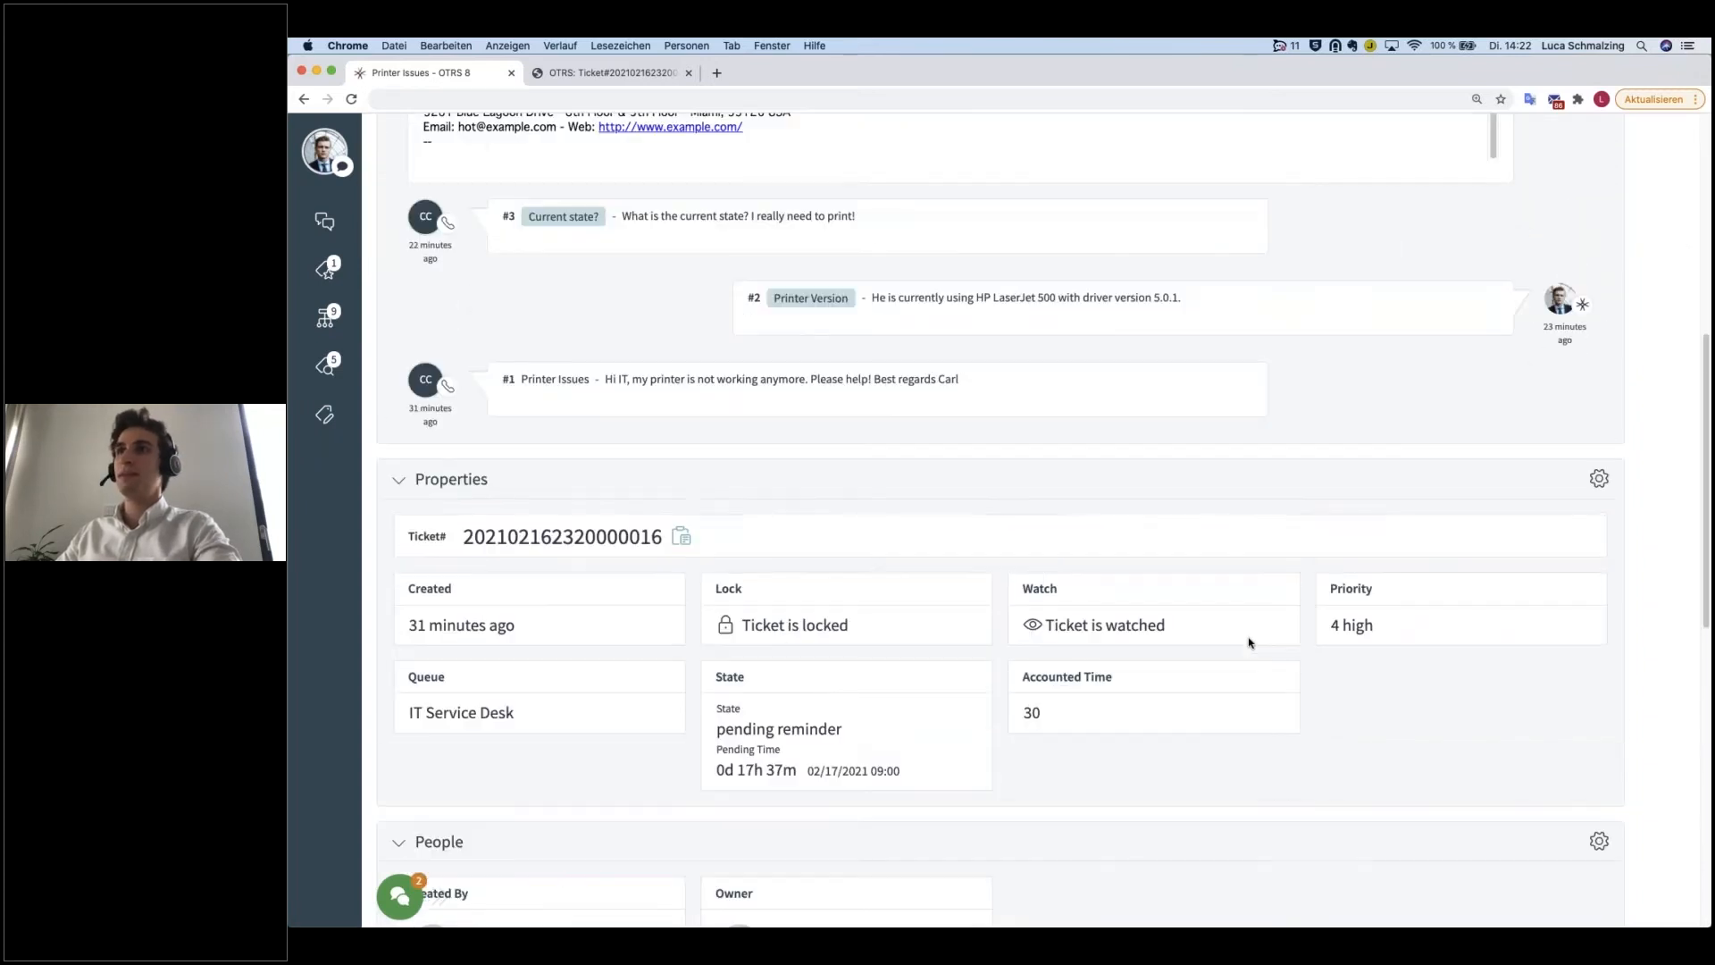
scroll(1133, 540, up, 2)
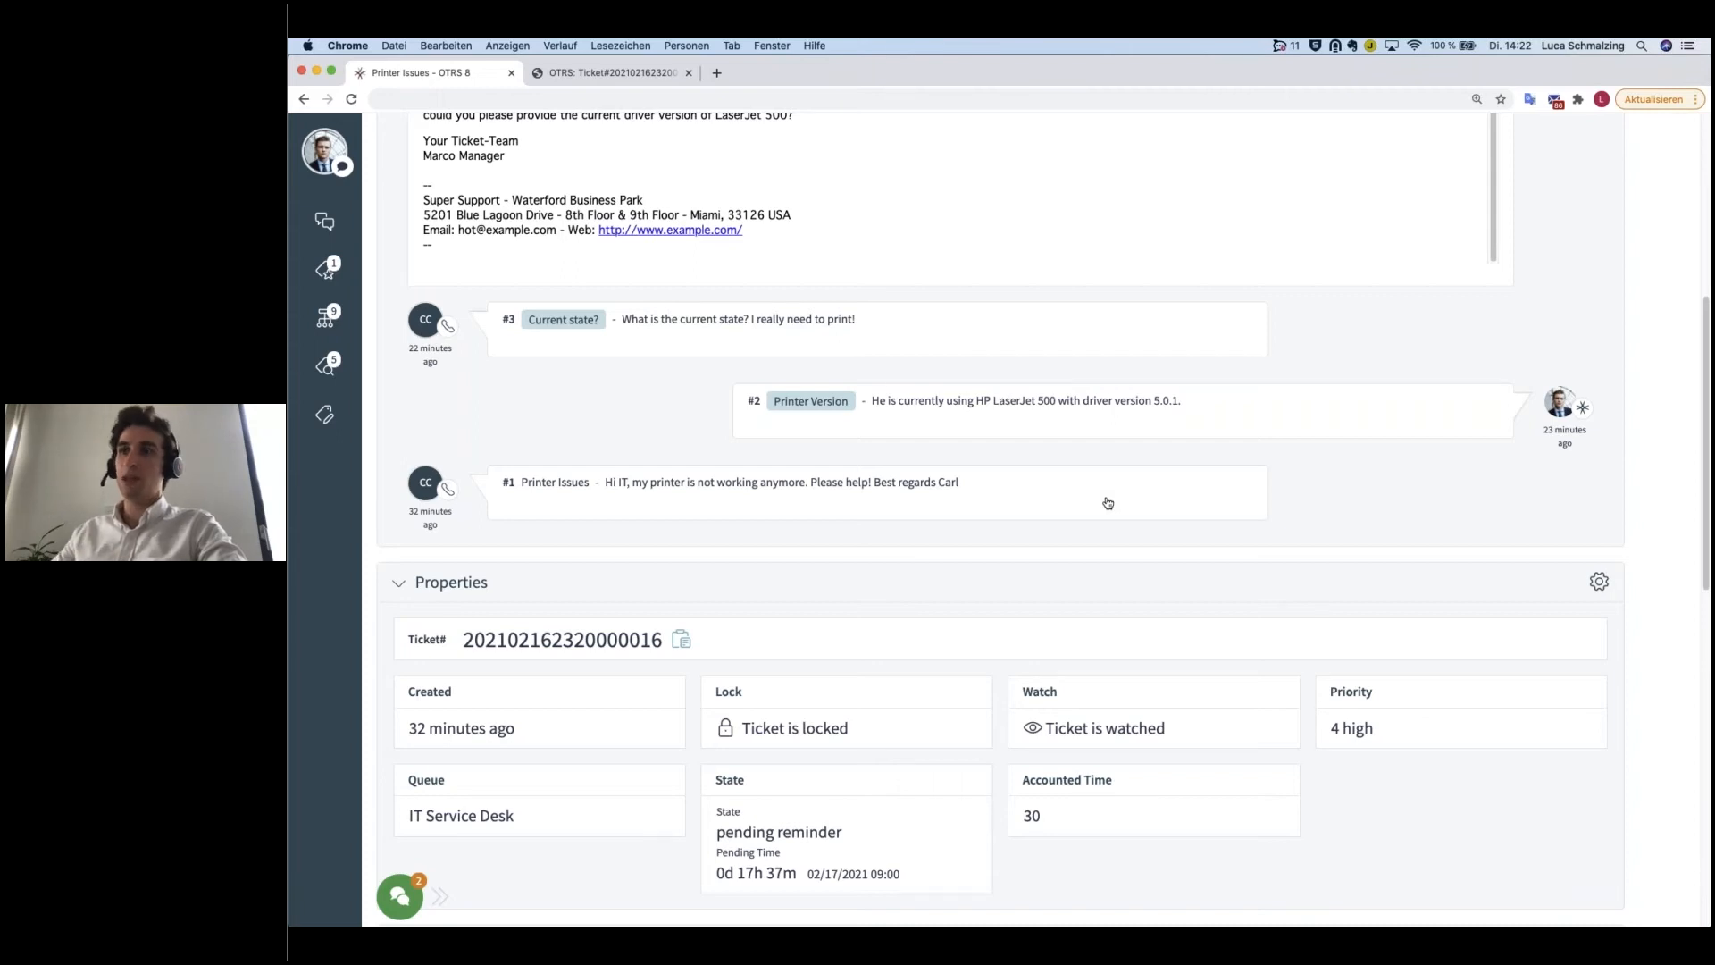
scroll(869, 496, up, 1)
scroll(869, 496, up, 10)
click(427, 232)
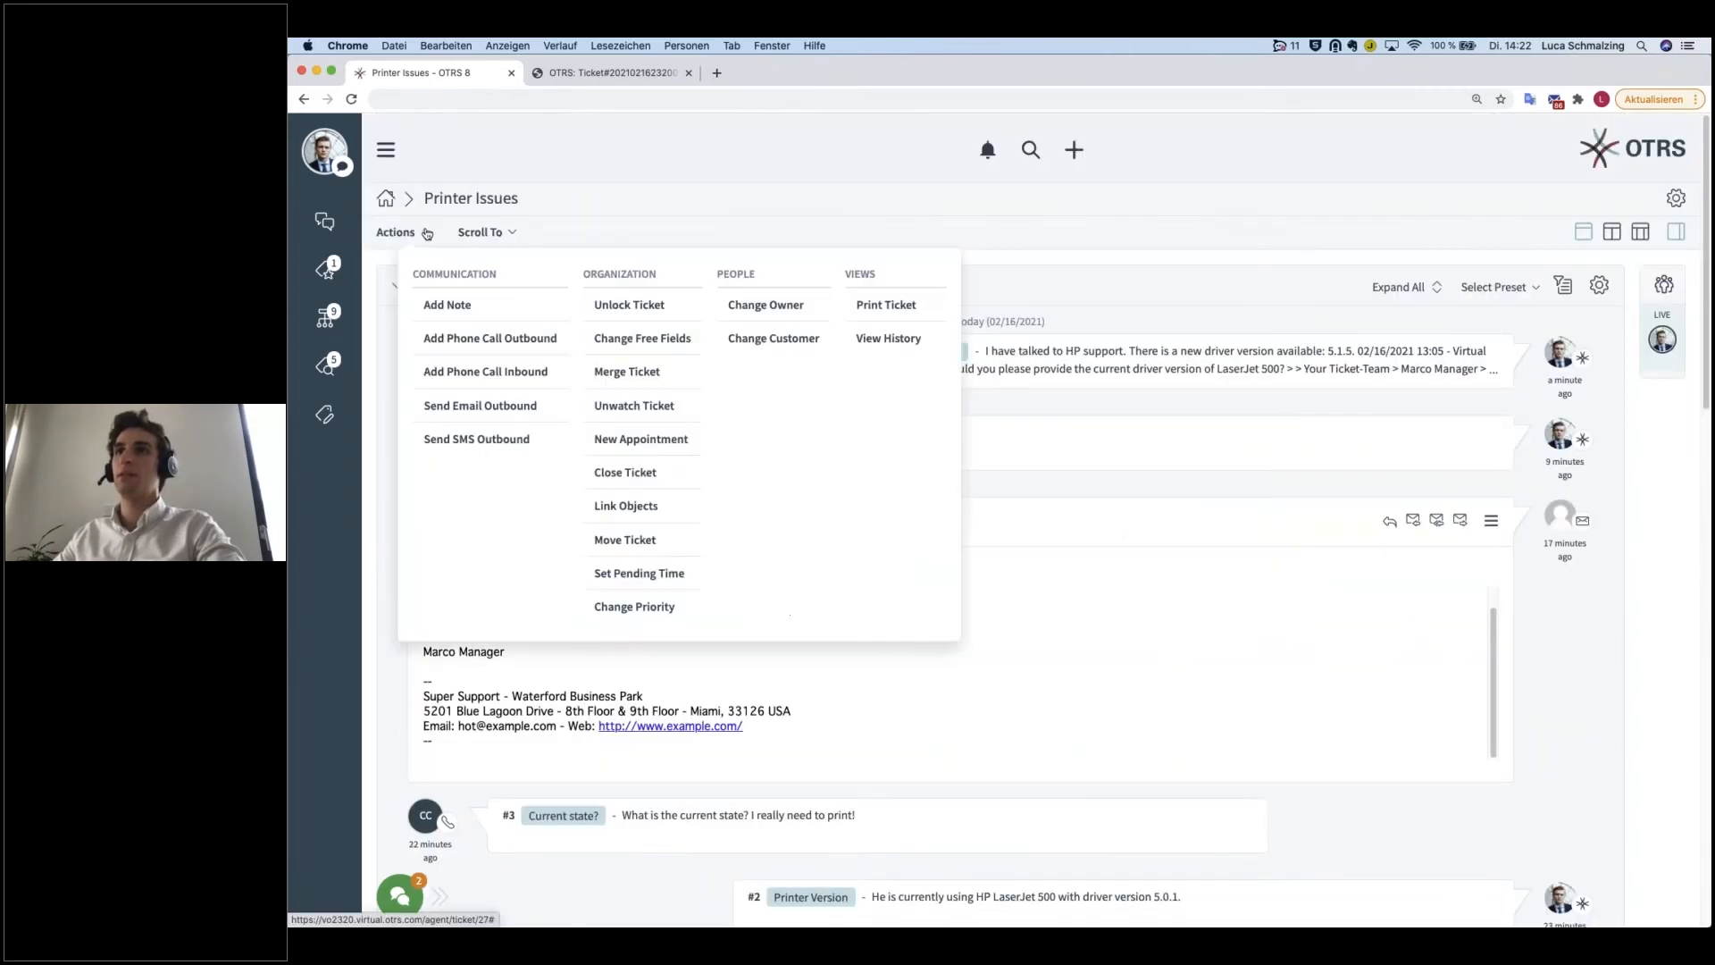
scroll(534, 777, down, 3)
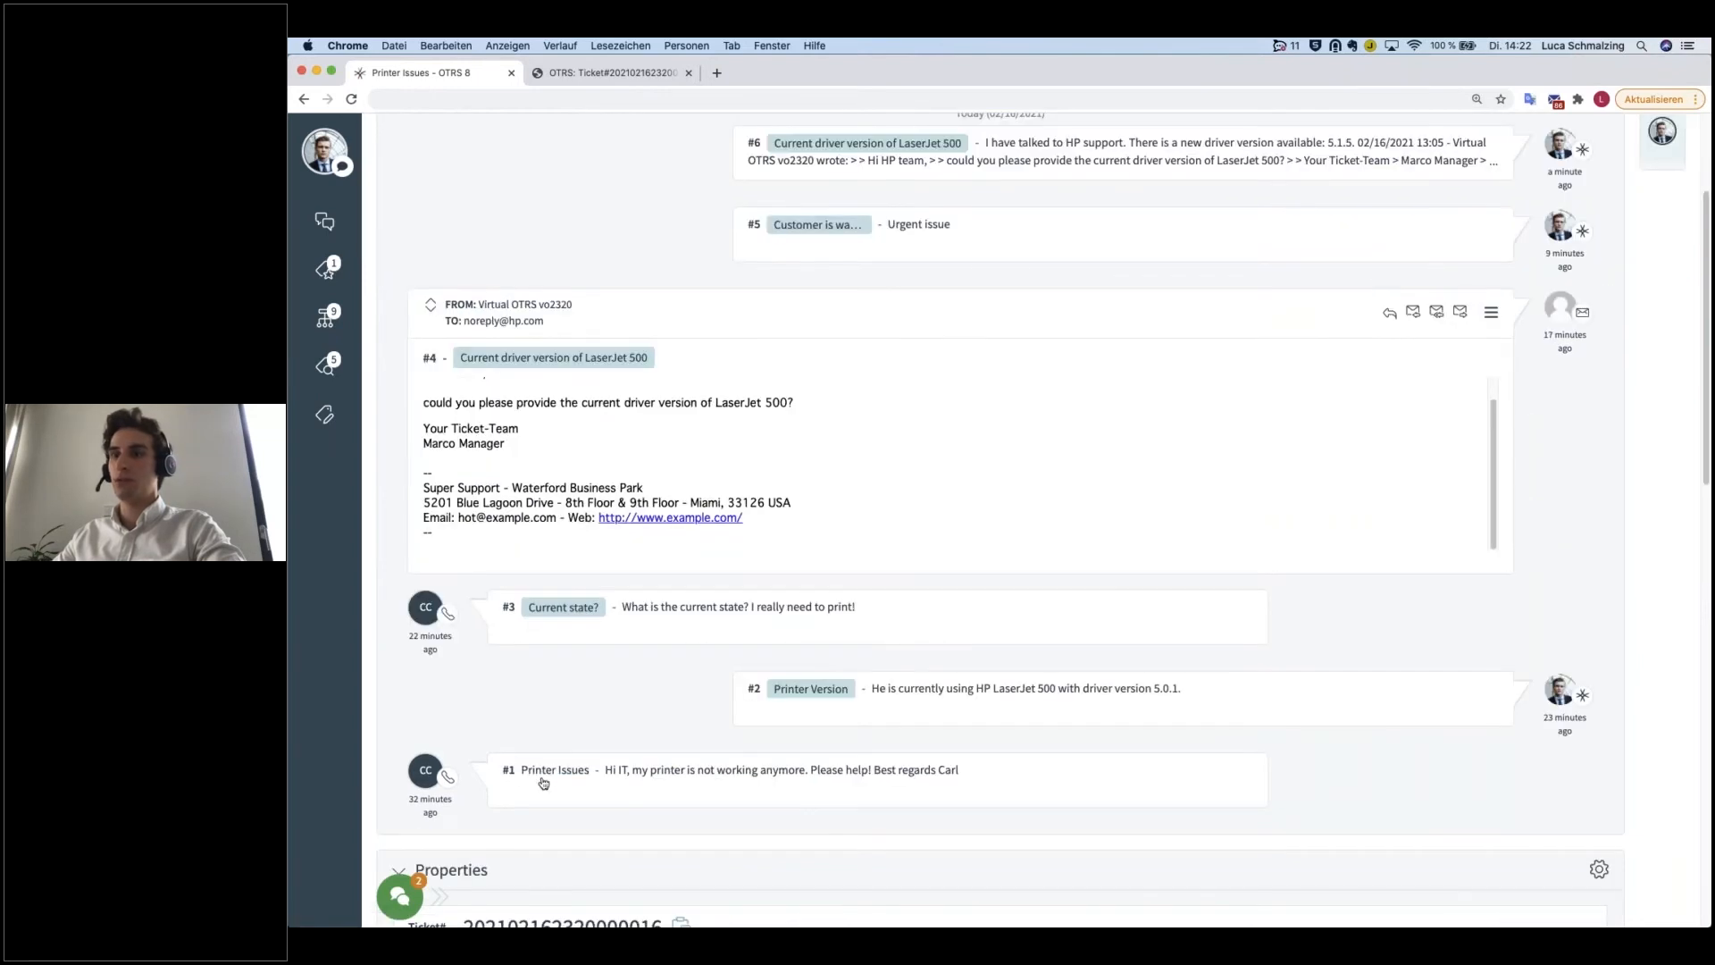
Step: Collapse article #4, expand the customer's original article #1 and start an email reply to it
scroll(678, 398, up, 1)
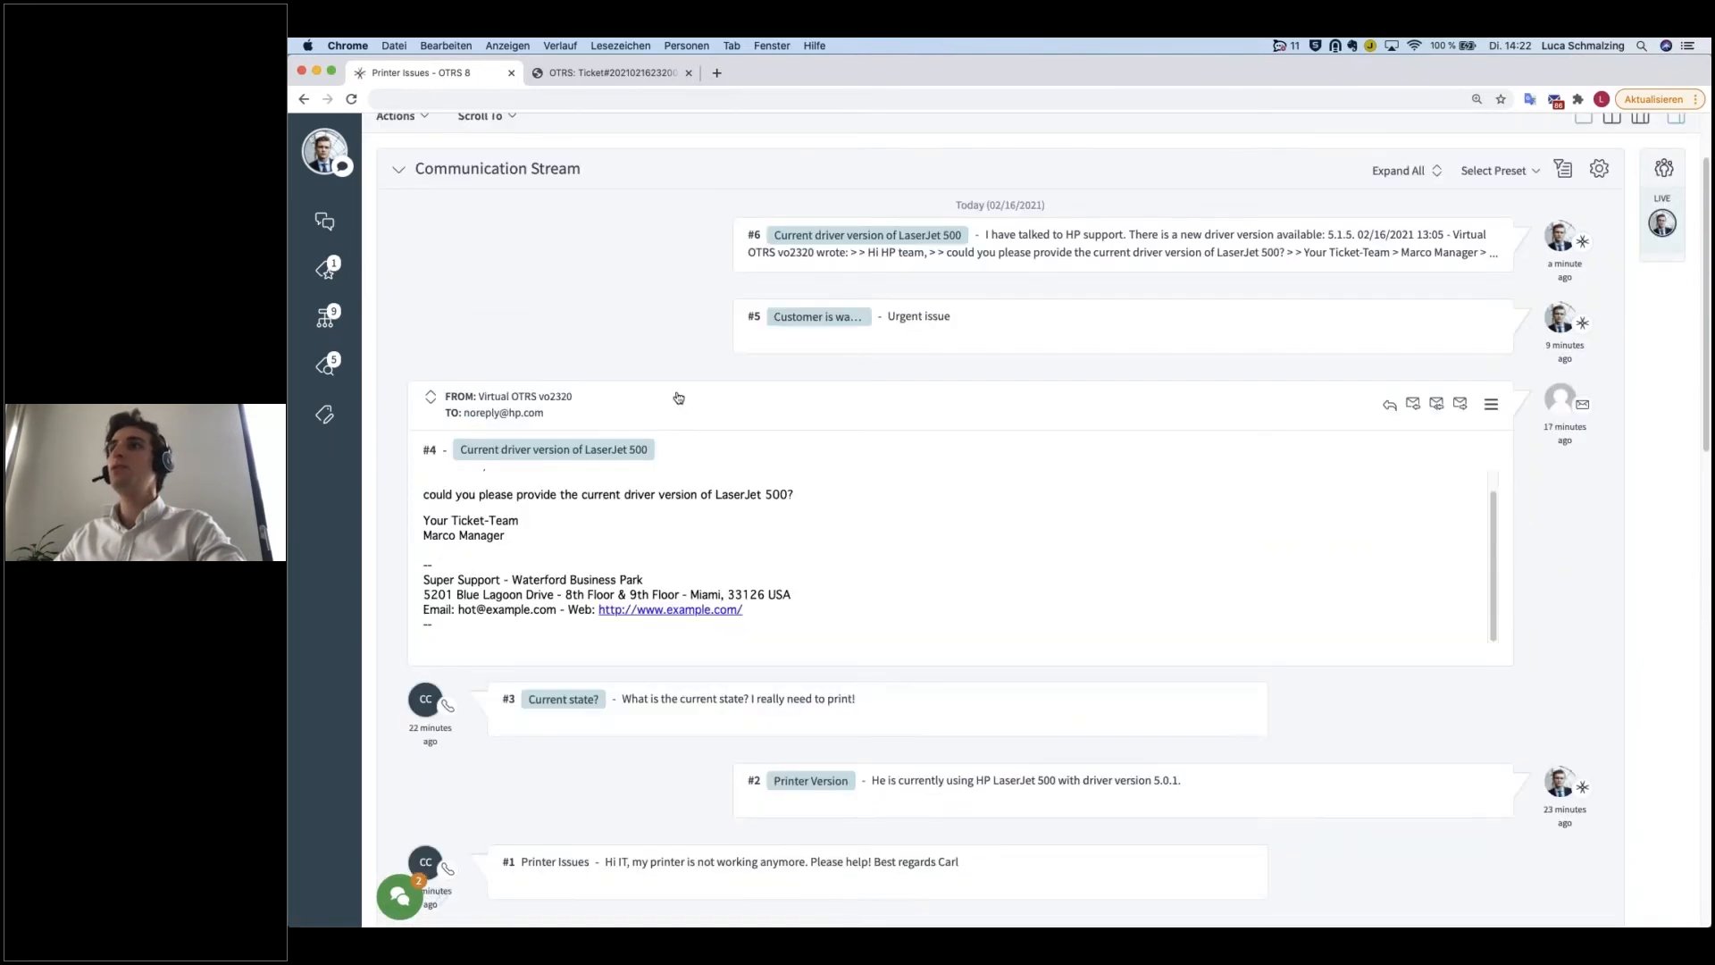
click(678, 397)
click(749, 635)
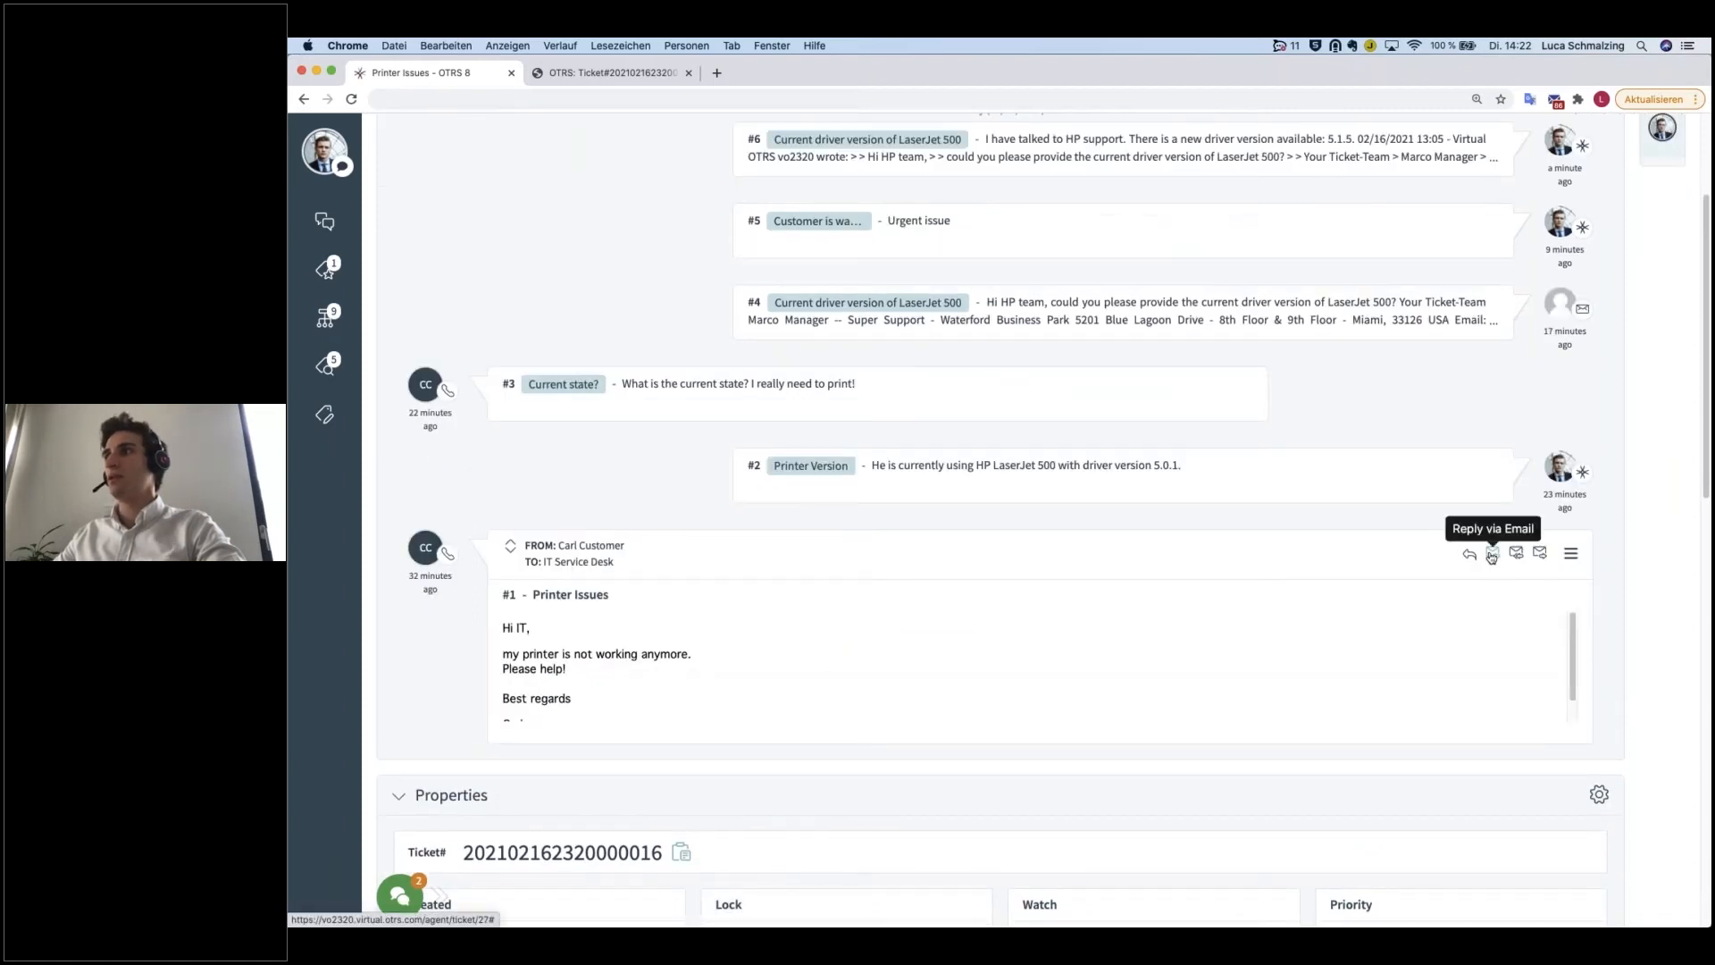
click(1491, 554)
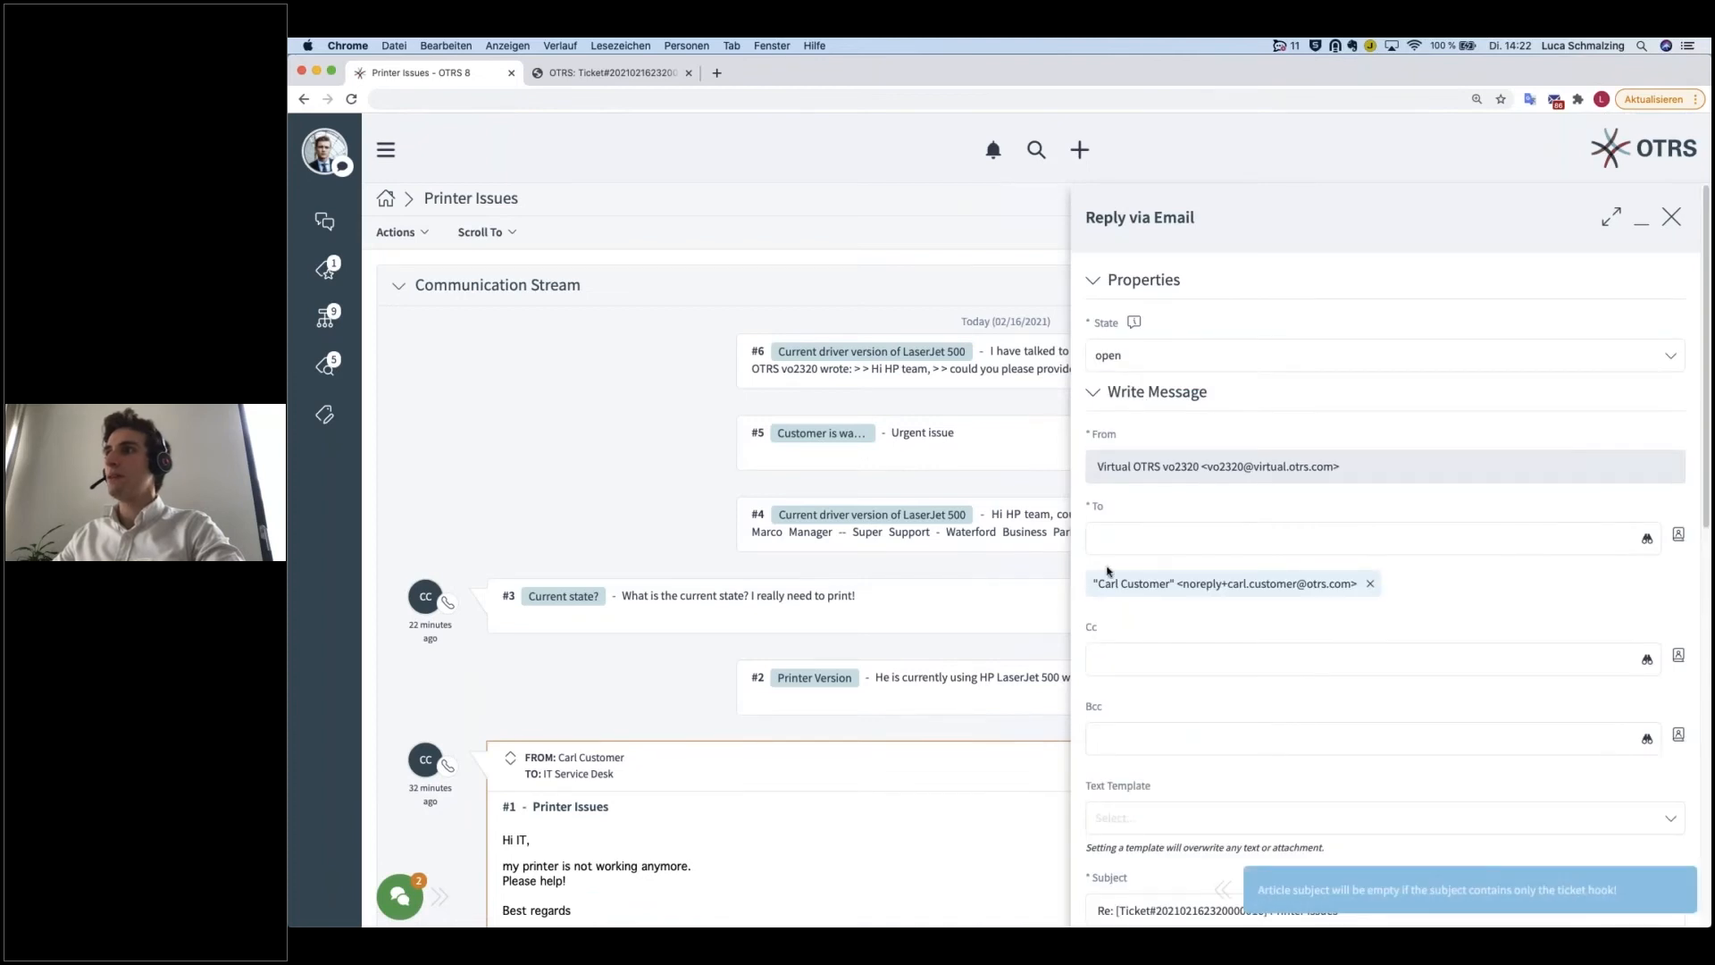
Step: Examine the email reply form's recipient, prefilled subject and body, quoted message, state and visibility options
drag(1091, 585, 1360, 590)
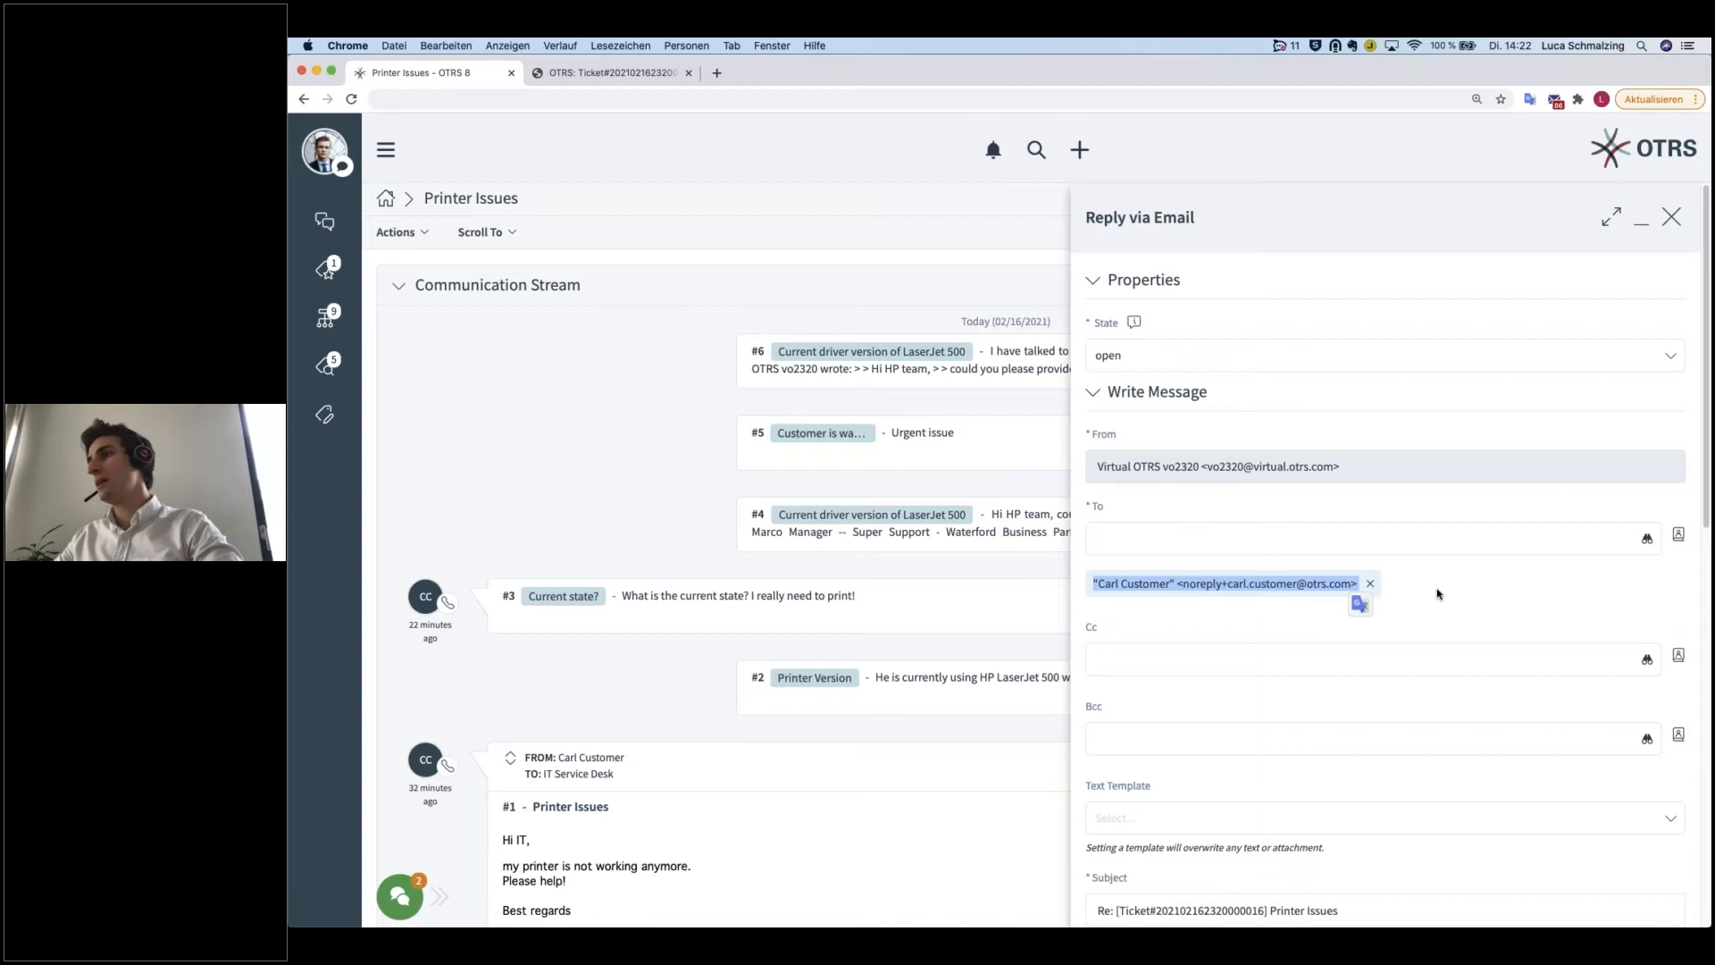
scroll(1340, 625, down, 10)
scroll(1179, 780, down, 2)
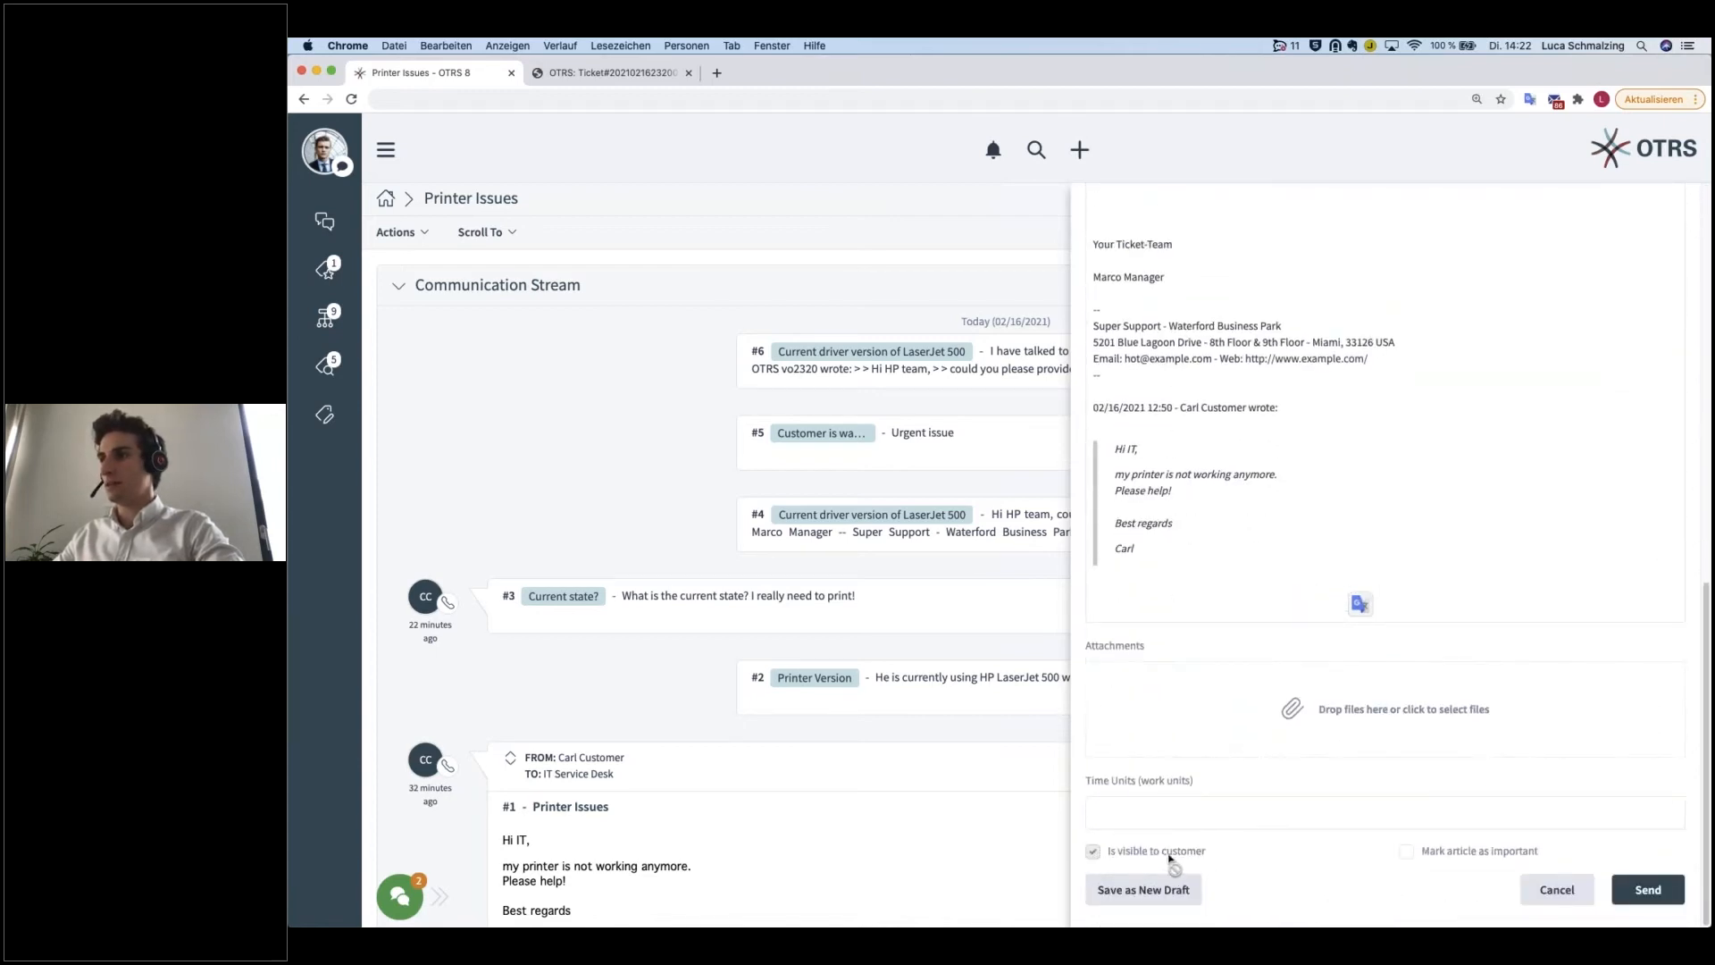
scroll(1217, 711, up, 3)
scroll(1125, 661, up, 8)
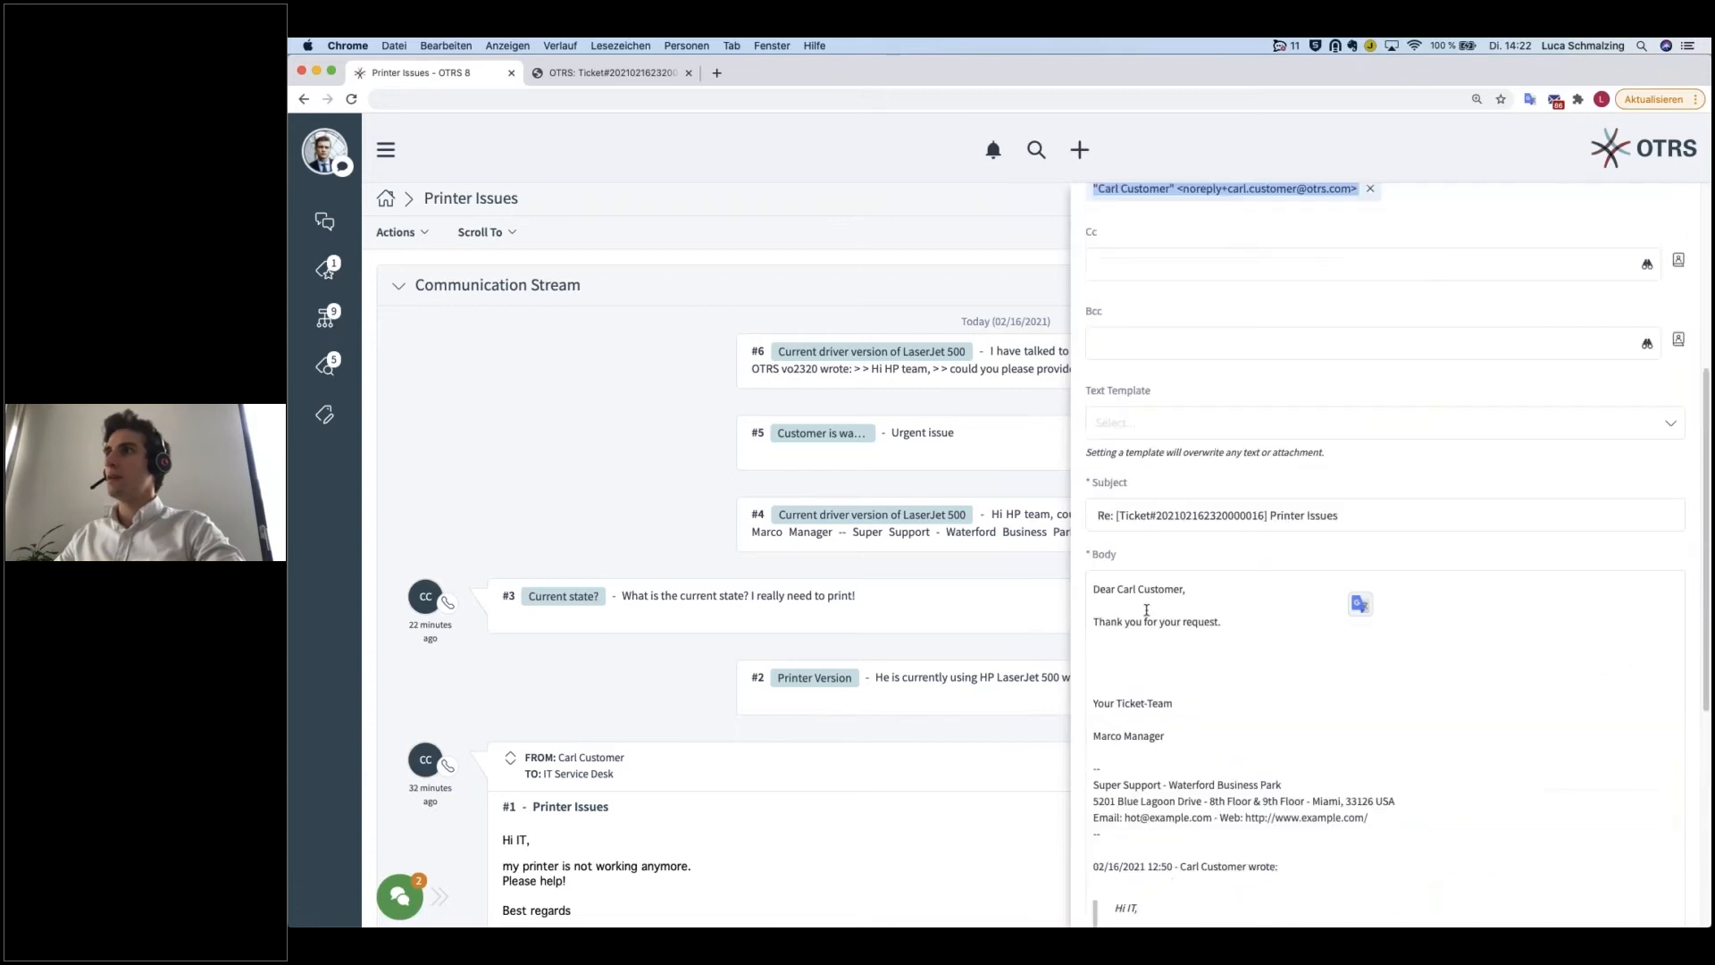
click(1310, 620)
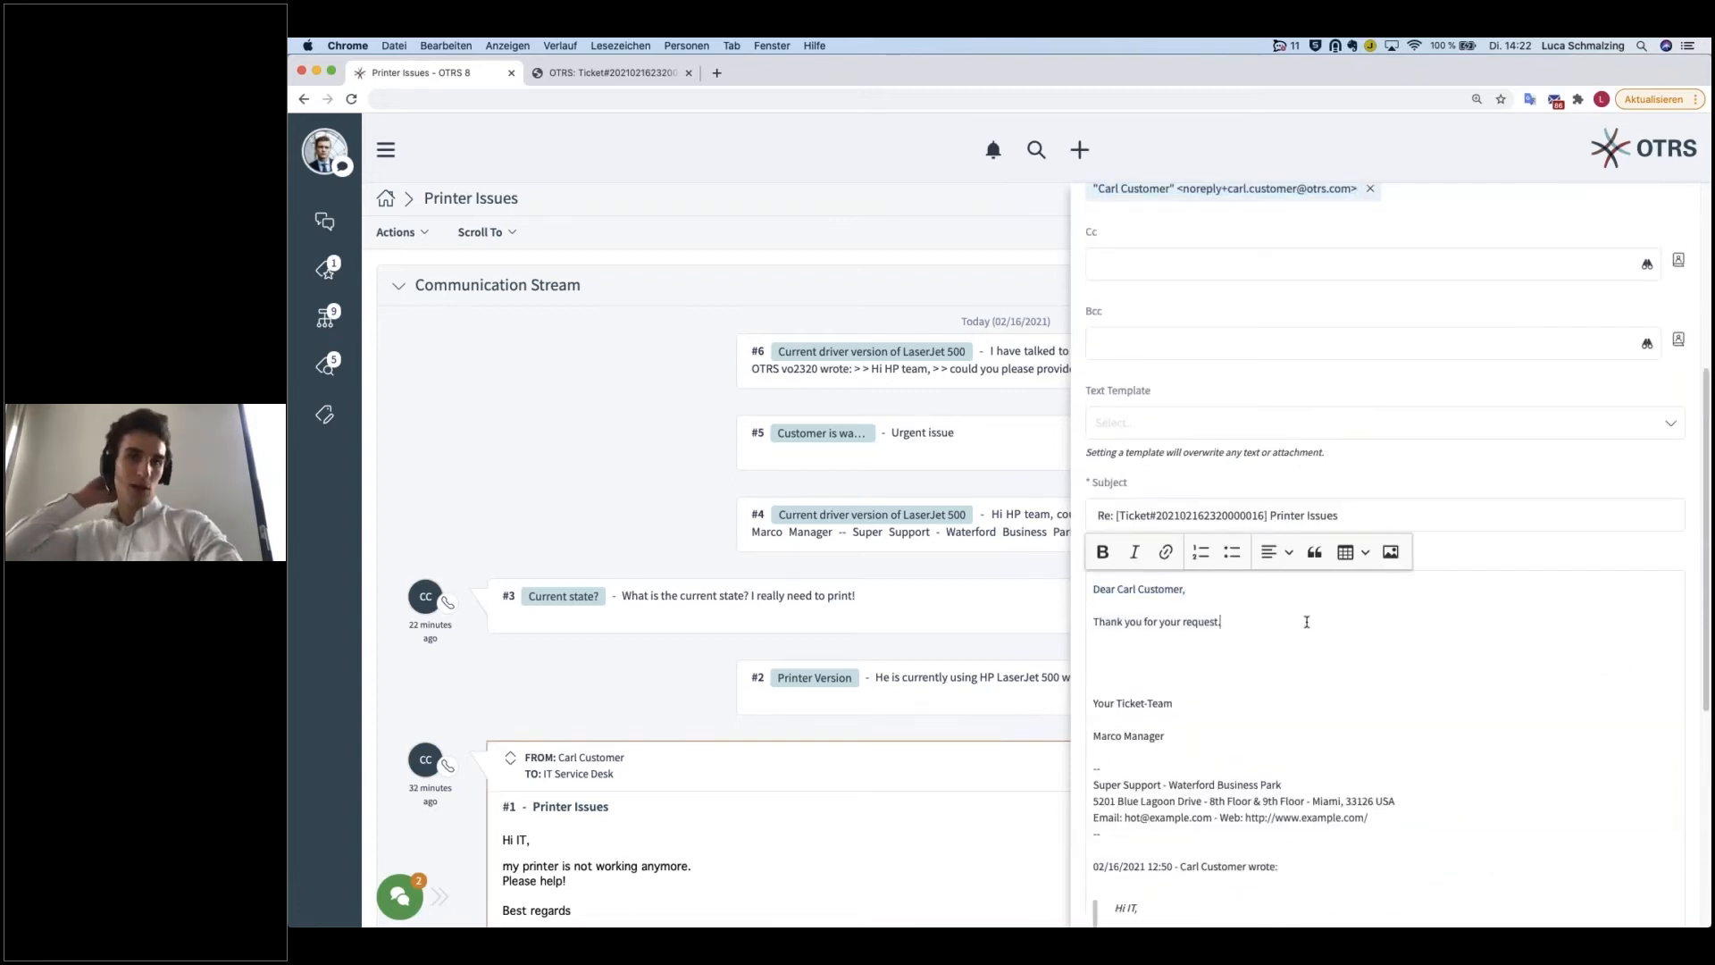
scroll(1309, 622, up, 8)
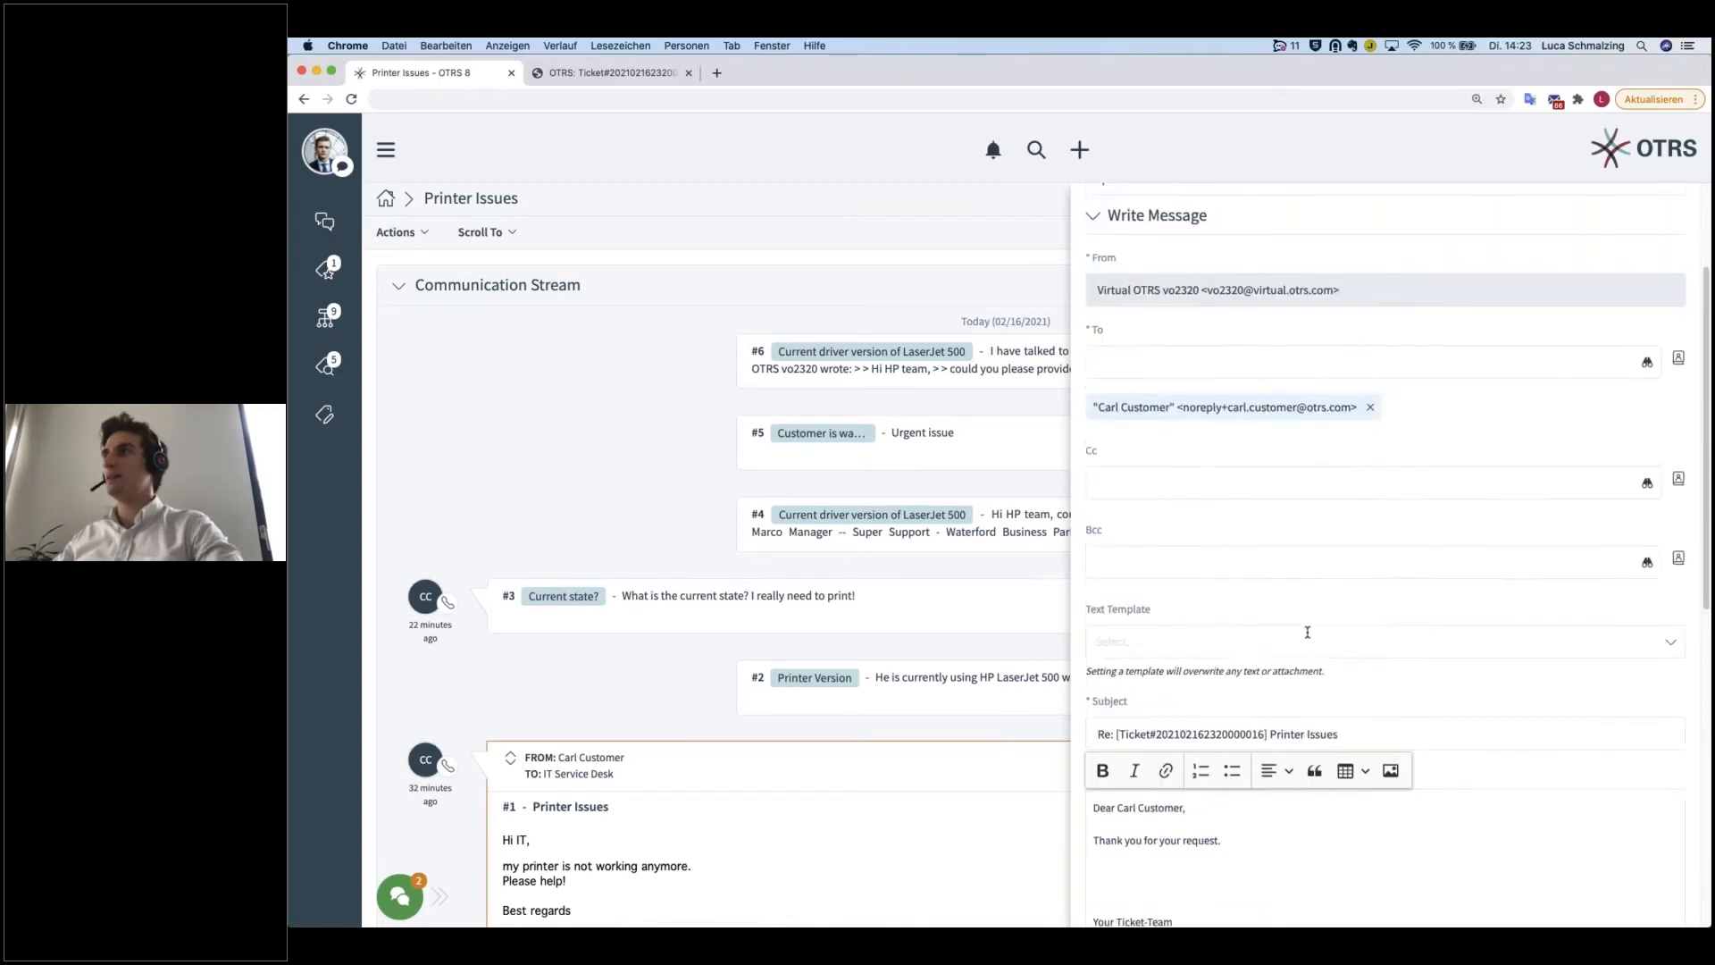
scroll(1315, 622, down, 2)
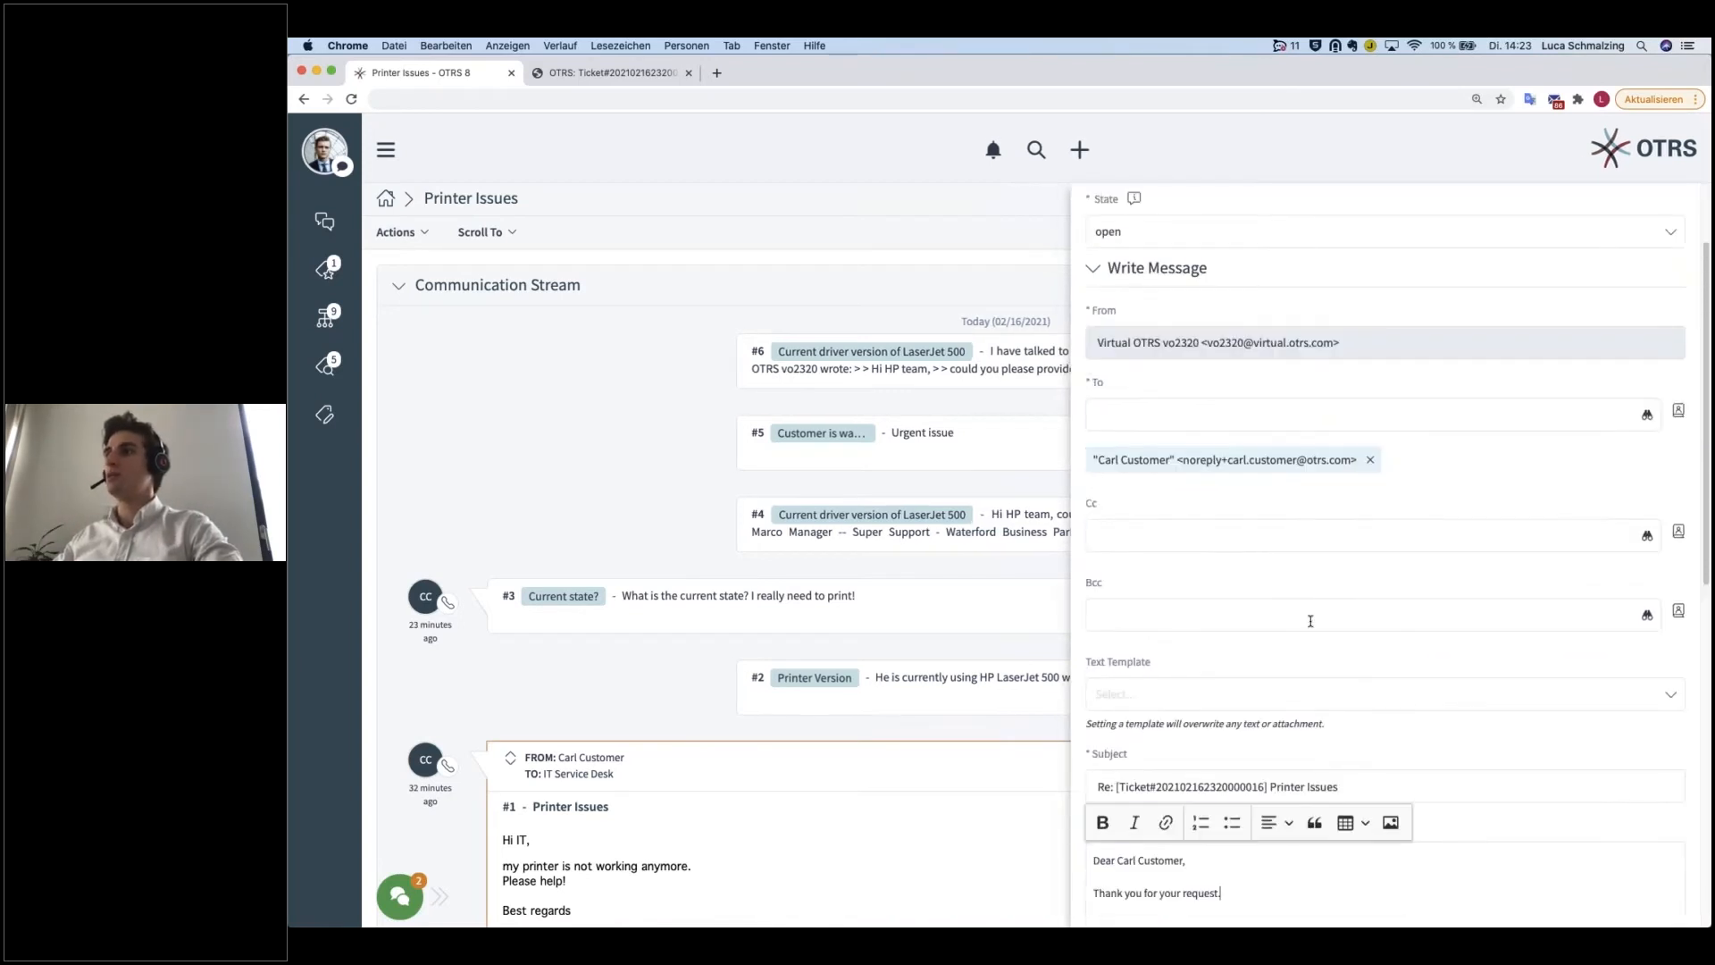
scroll(1310, 623, down, 8)
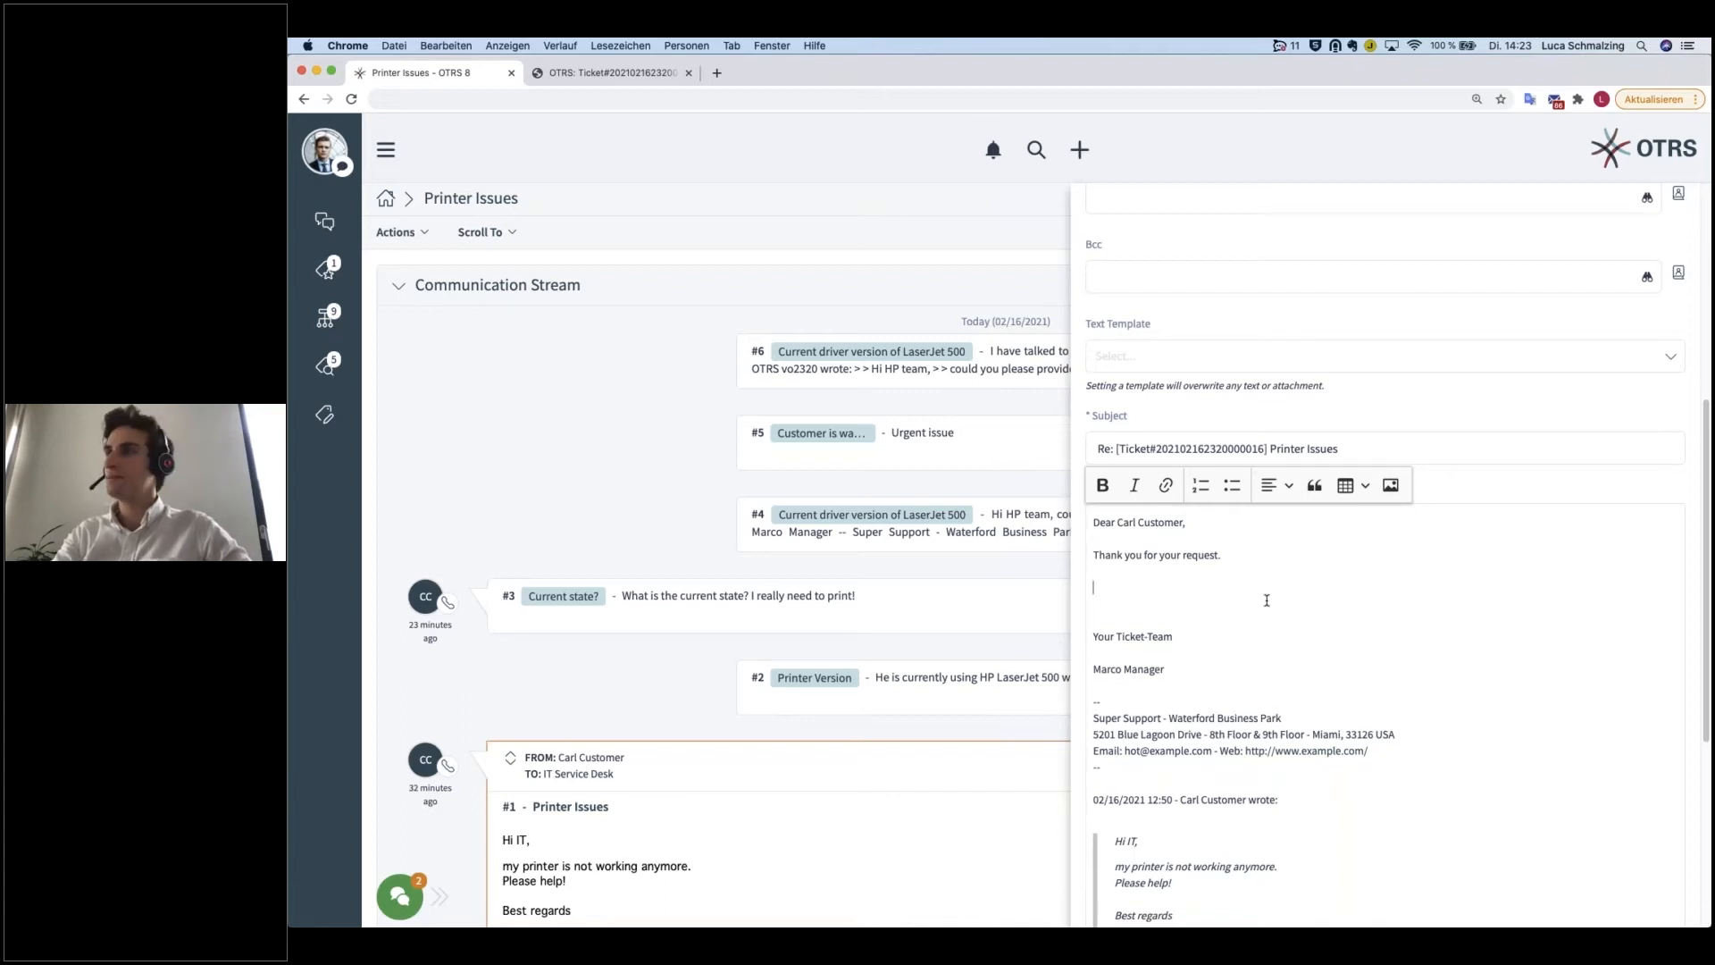
Step: Add the line "Please install the latest driver of your printer which is 5.1.5." below the thank-you sentence in the reply body
text(Please v)
key(BackSpace)
text(install the latest)
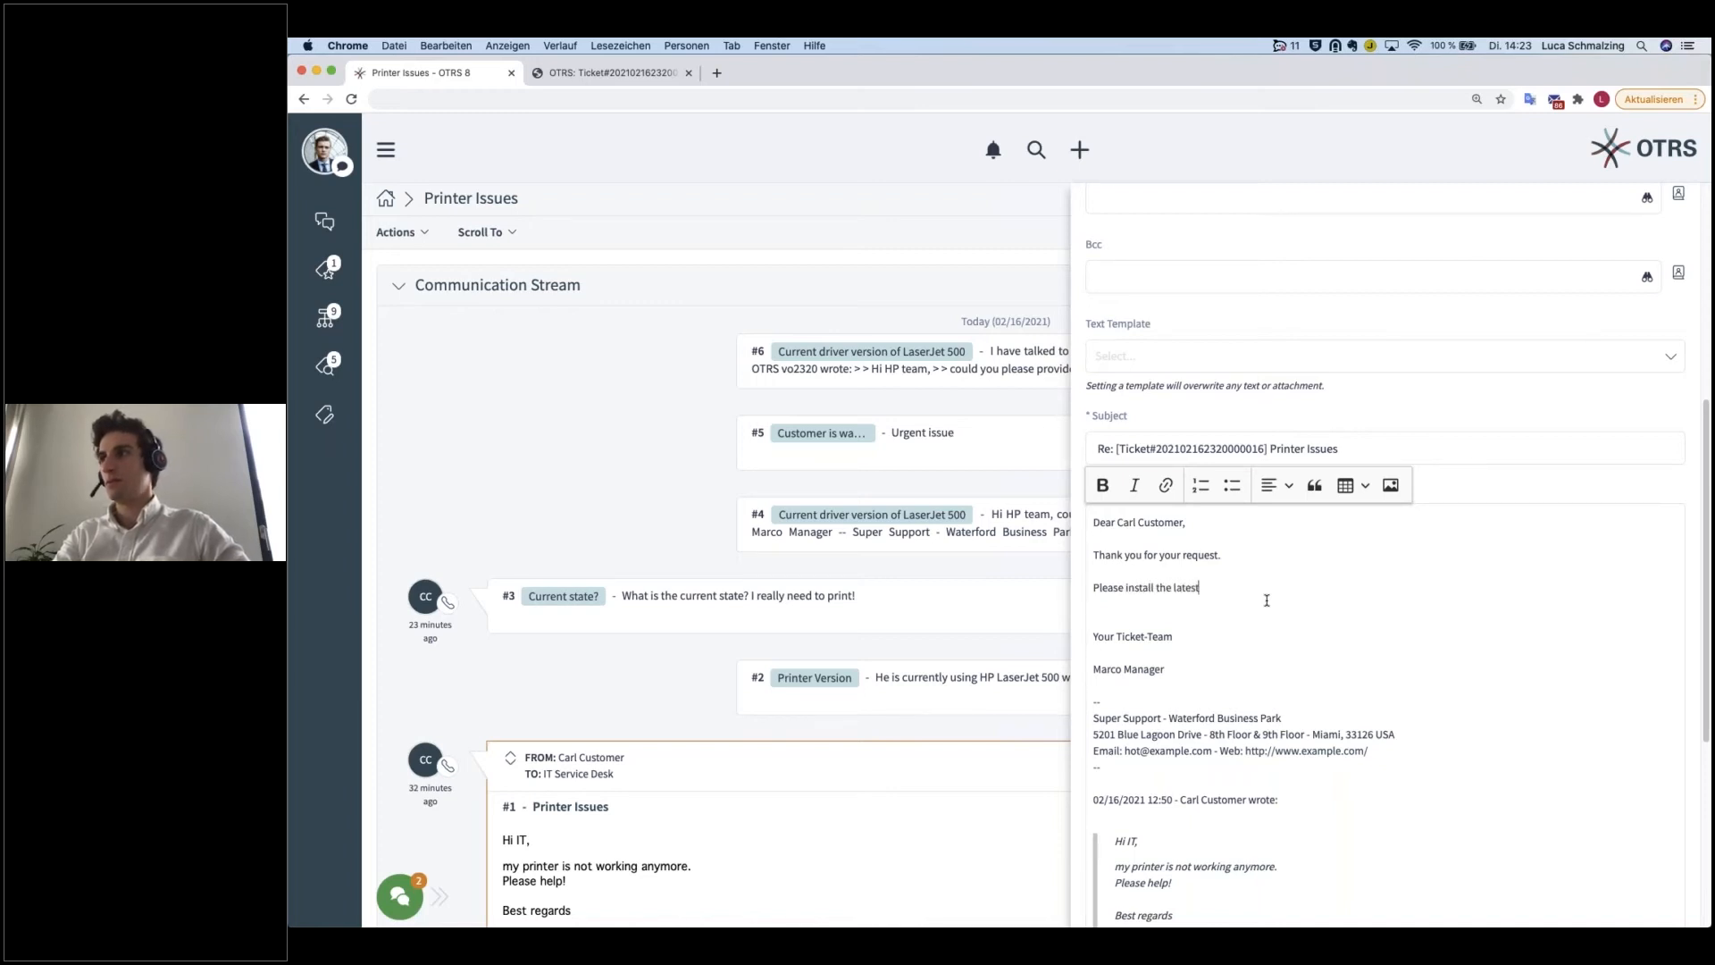
text( driver of your printer which is 5)
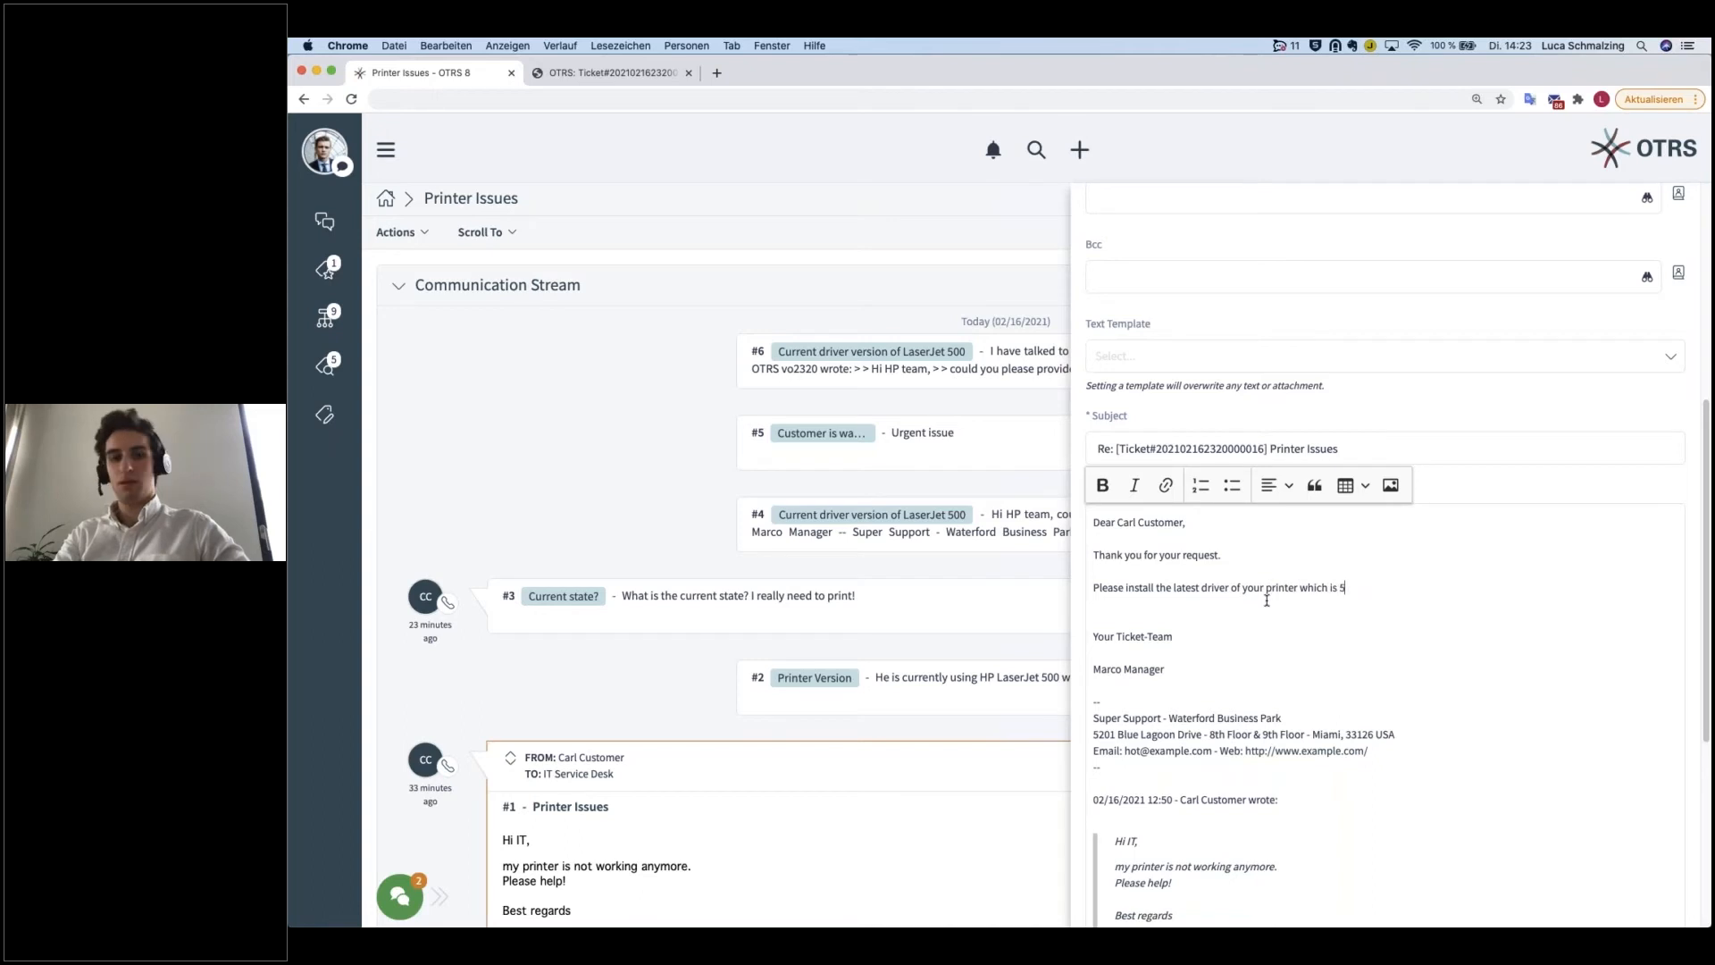
text(.1.5.)
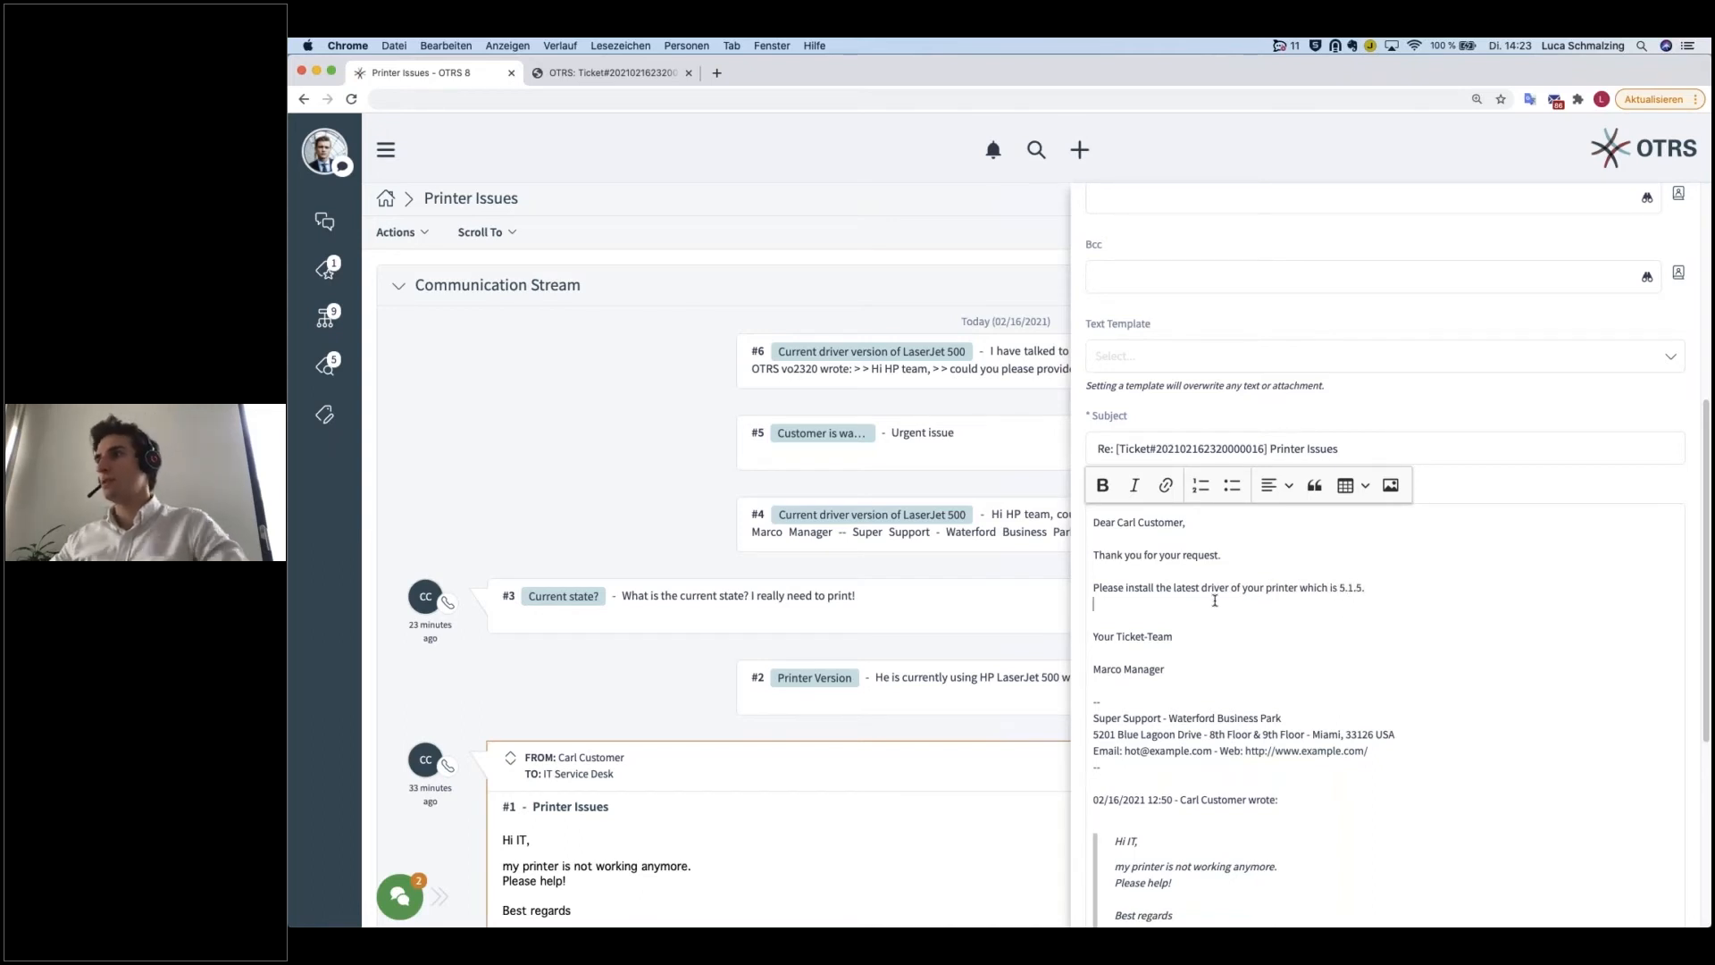
Step: Remove the spare blank line above the signature, keep the quoted customer message and send the email reply
scroll(1242, 648, down, 5)
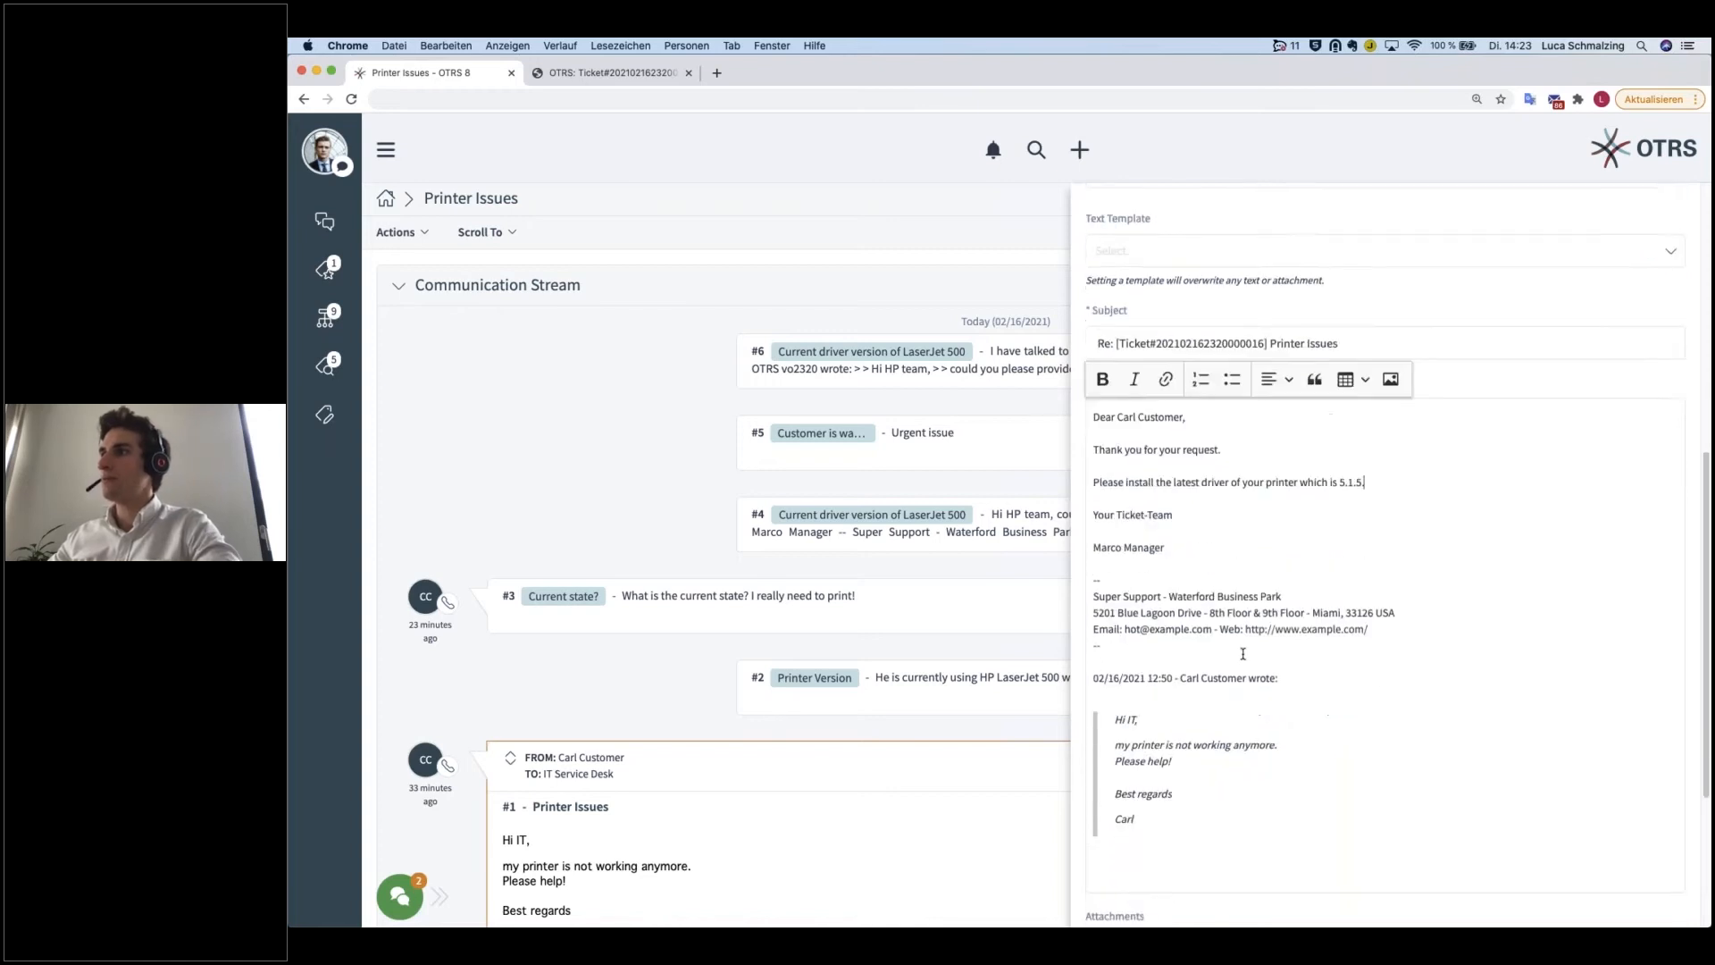
scroll(1267, 676, down, 2)
drag(1154, 628, 1055, 486)
scroll(1298, 797, down, 2)
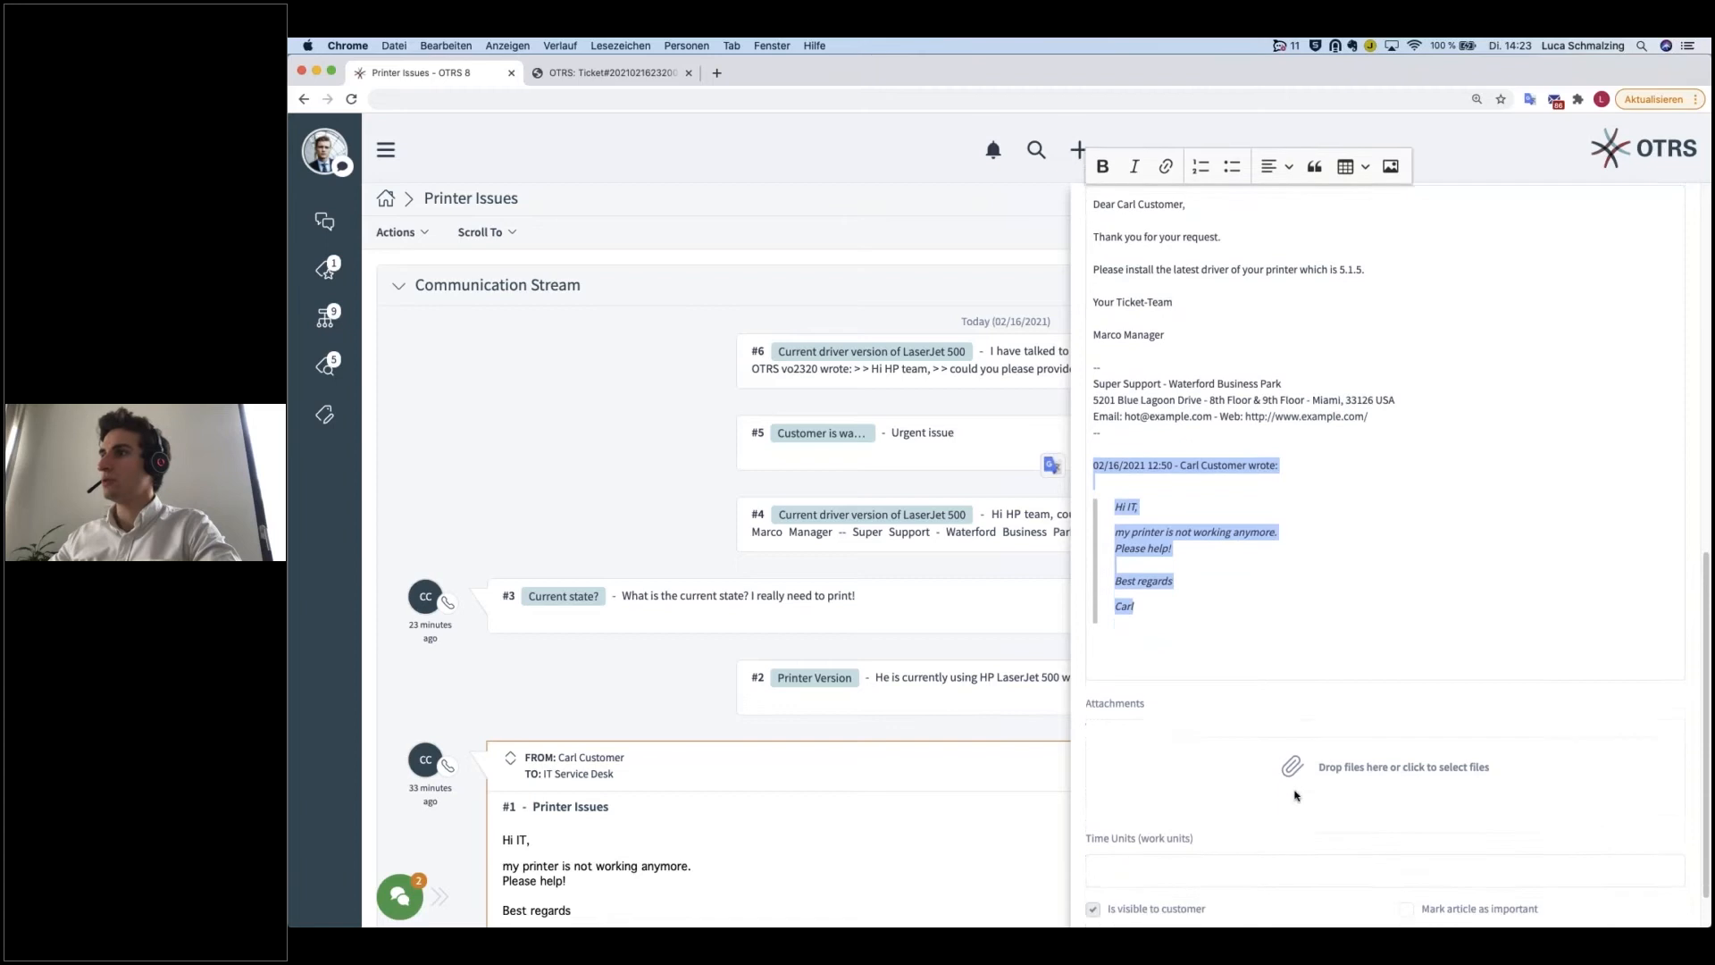
click(1665, 897)
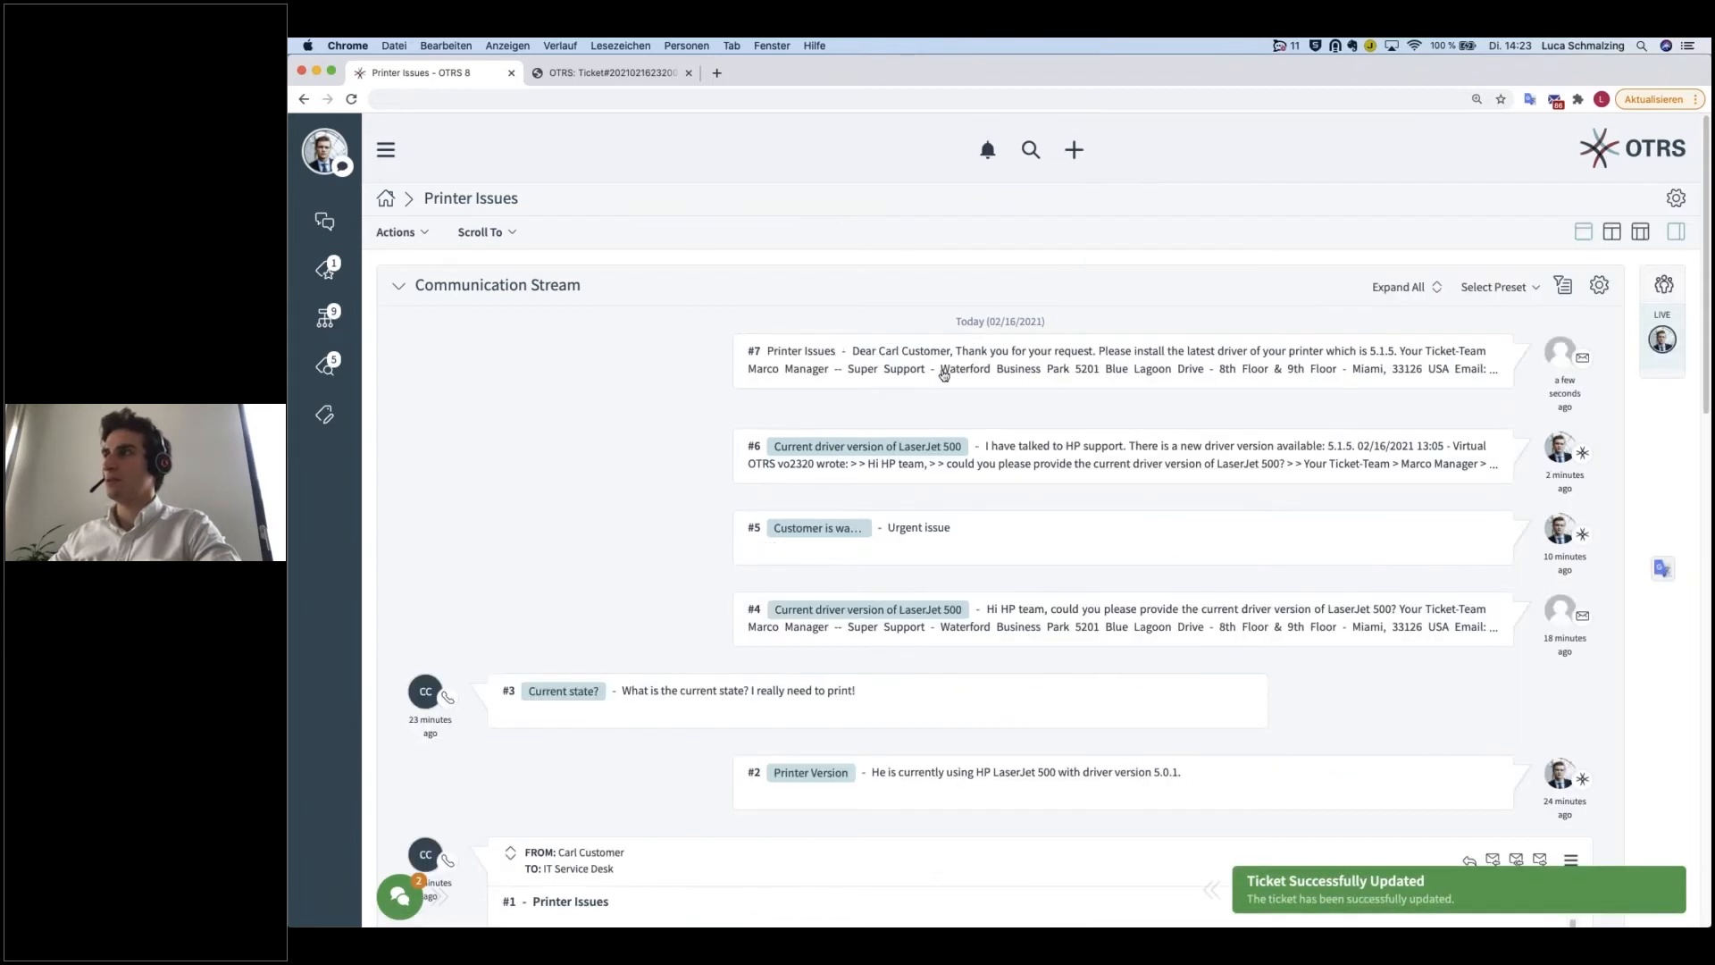
Step: Expand the sent email #7 in the communication stream, read its text and collapse it
click(945, 361)
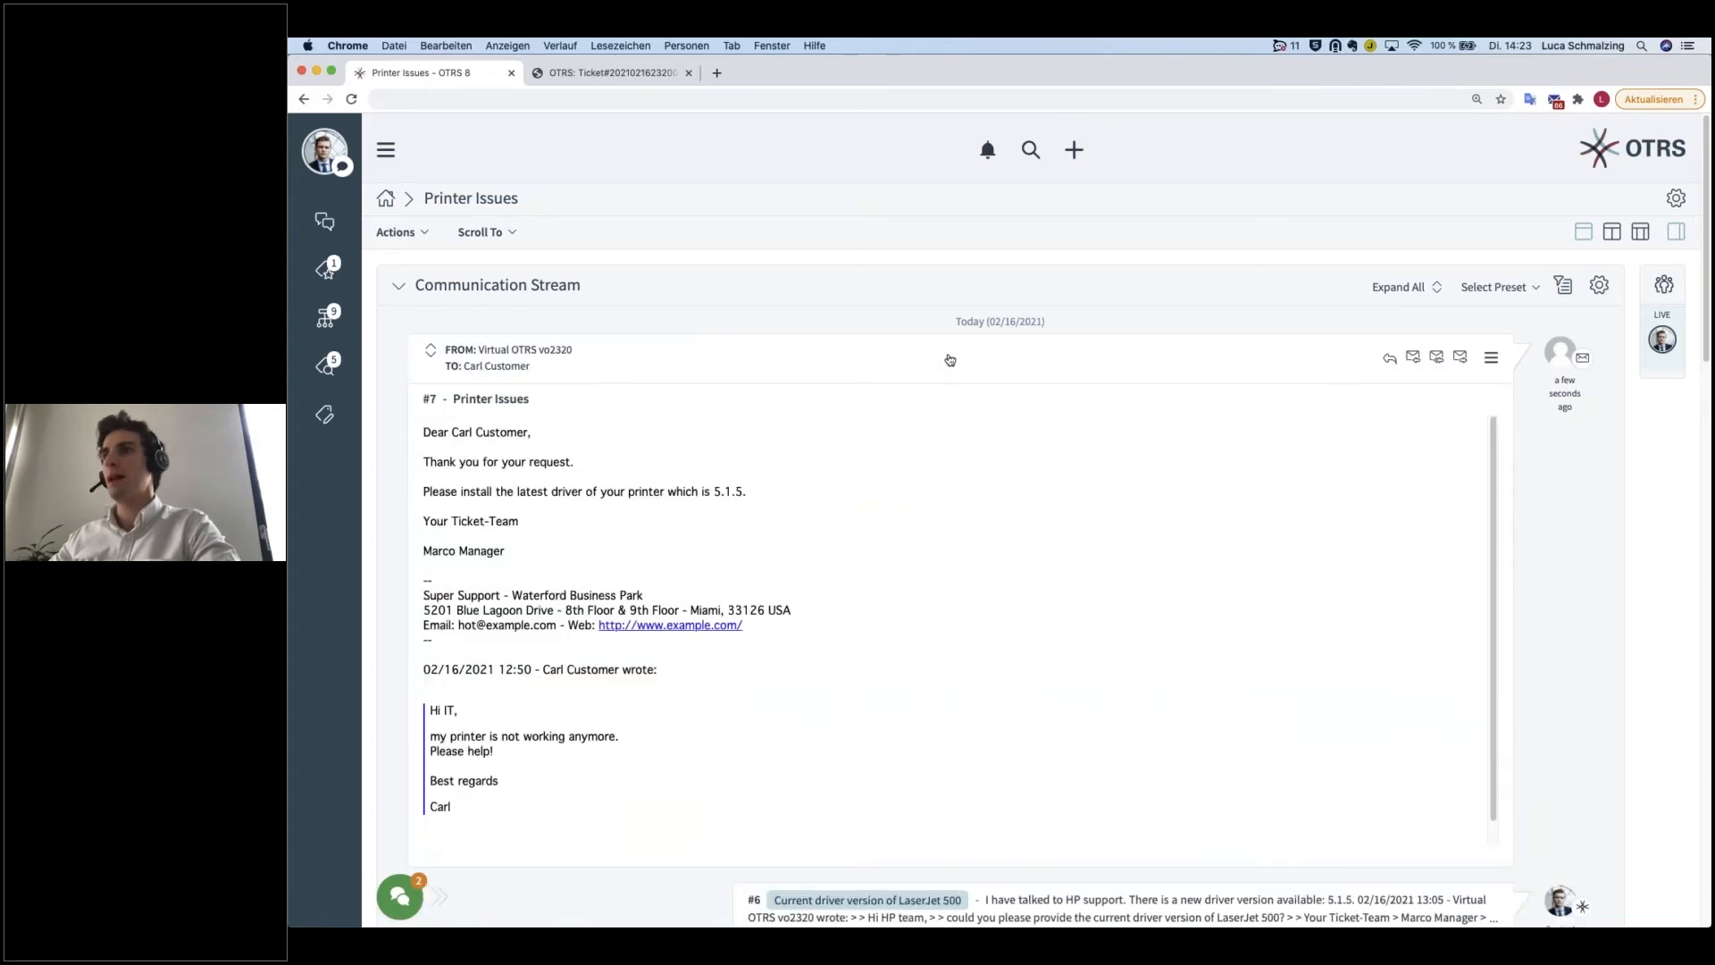
click(949, 360)
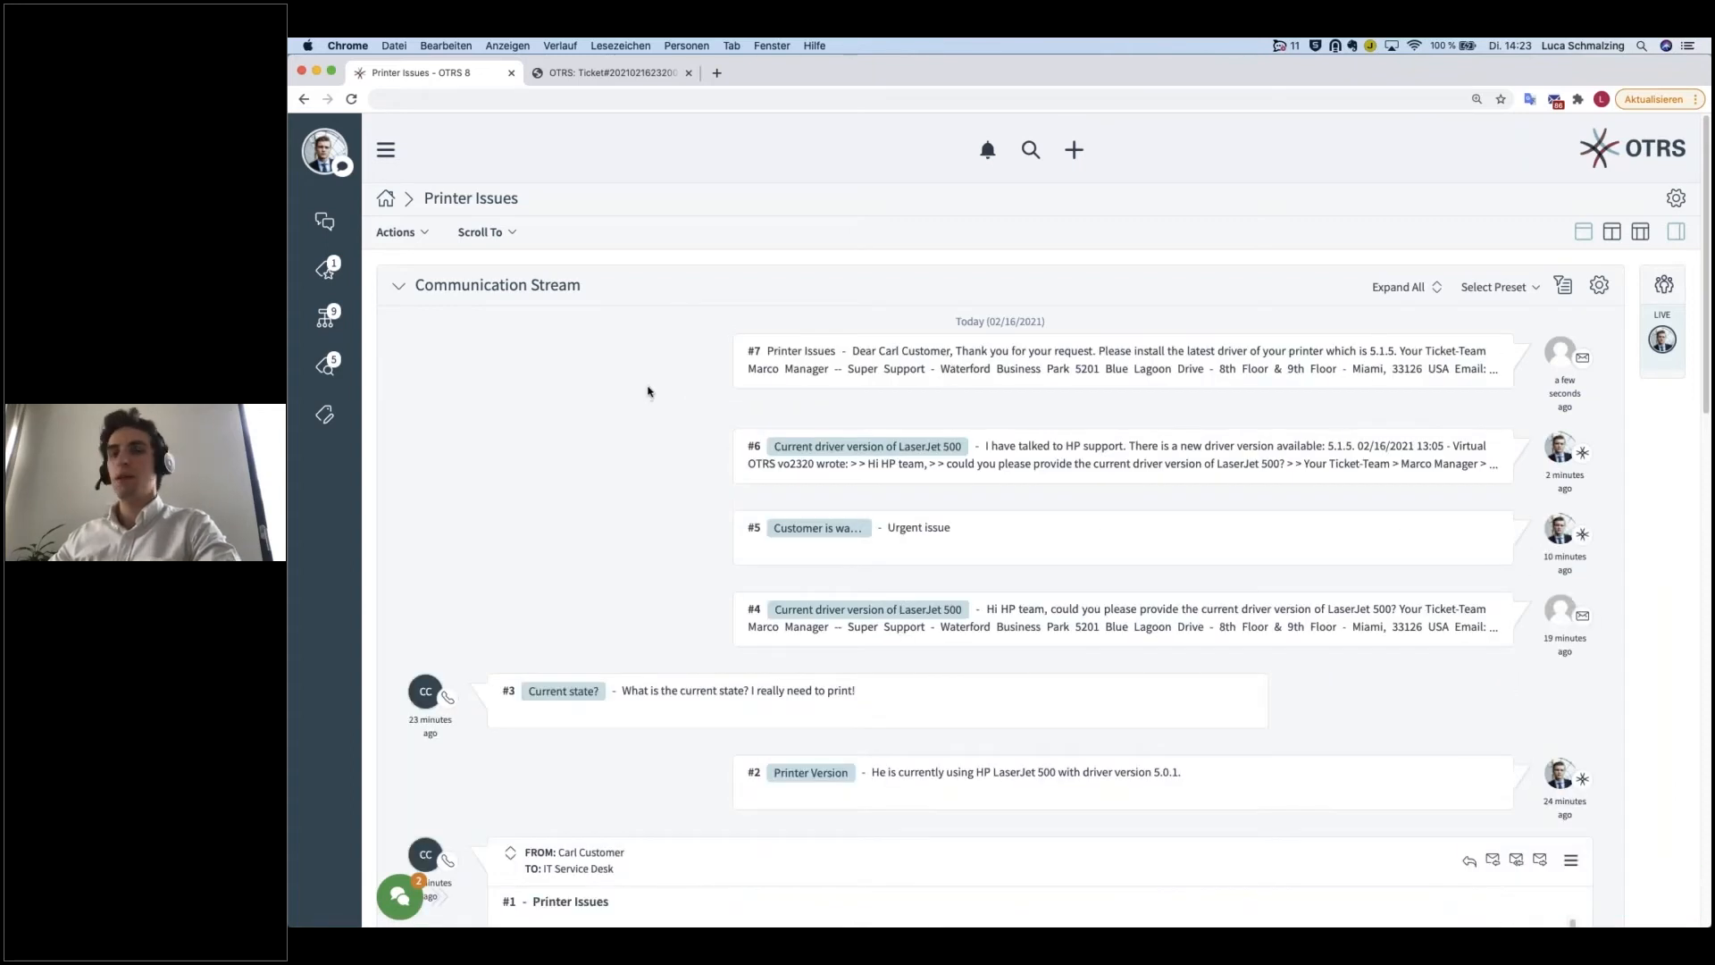
Step: Start forwarding the customer's article #1 via email and set the ticket state to closed unsuccessful
scroll(1516, 656, down, 5)
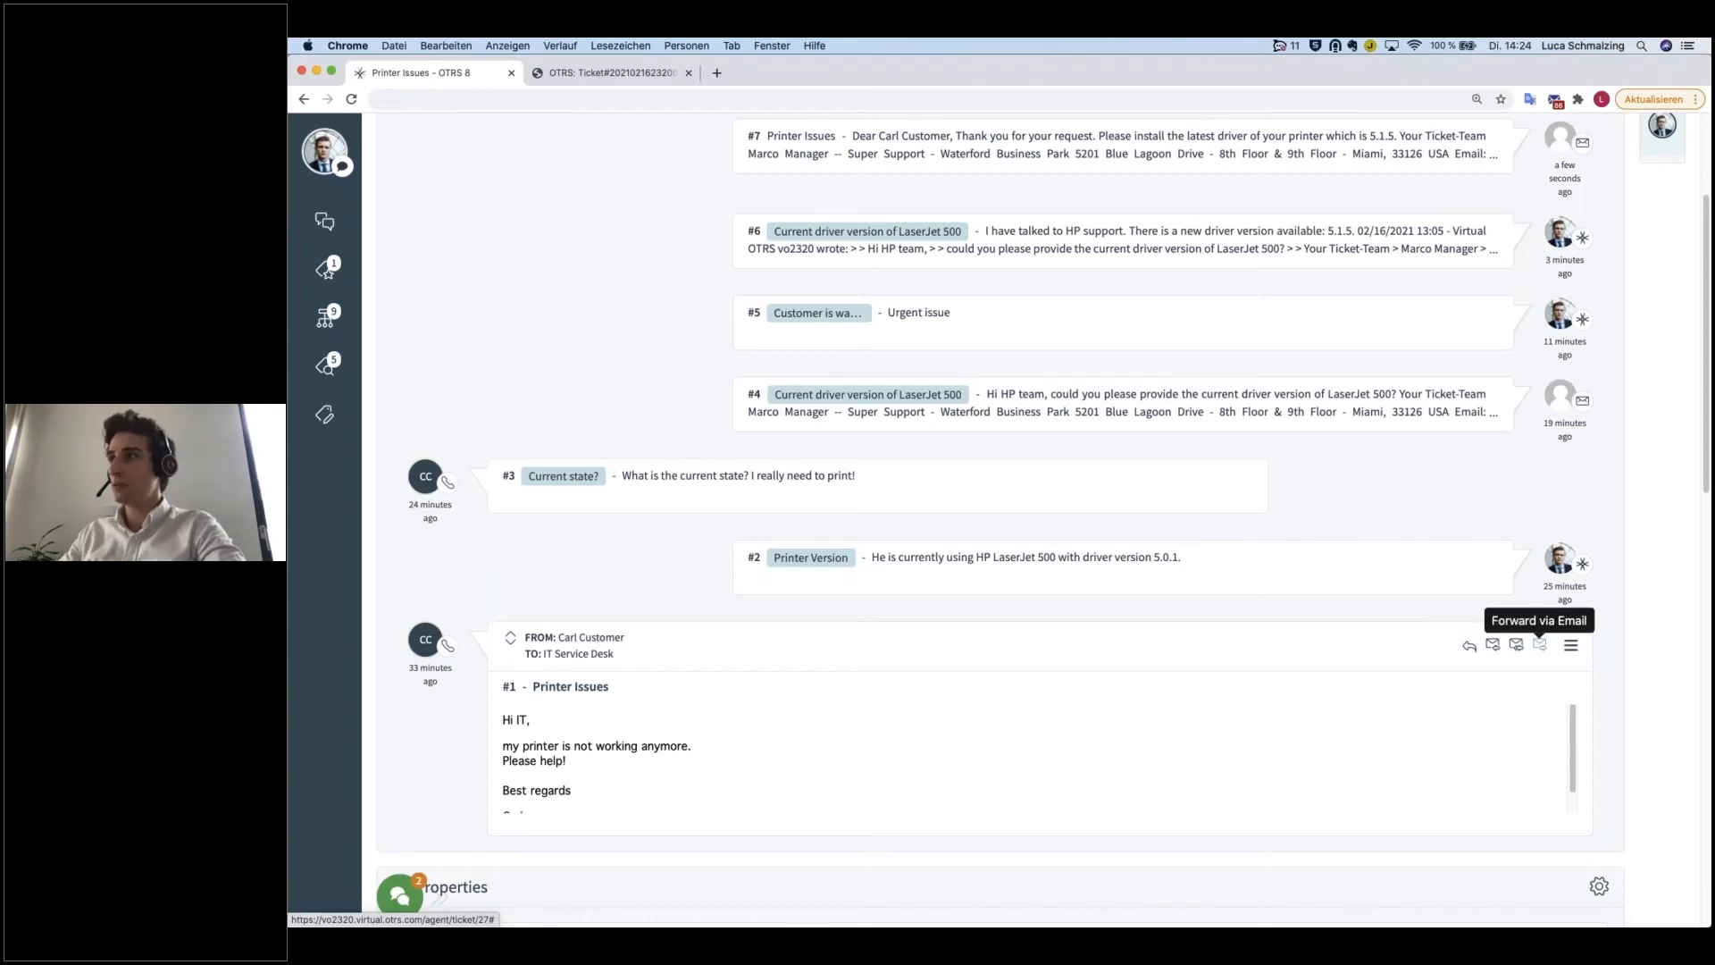
click(1539, 645)
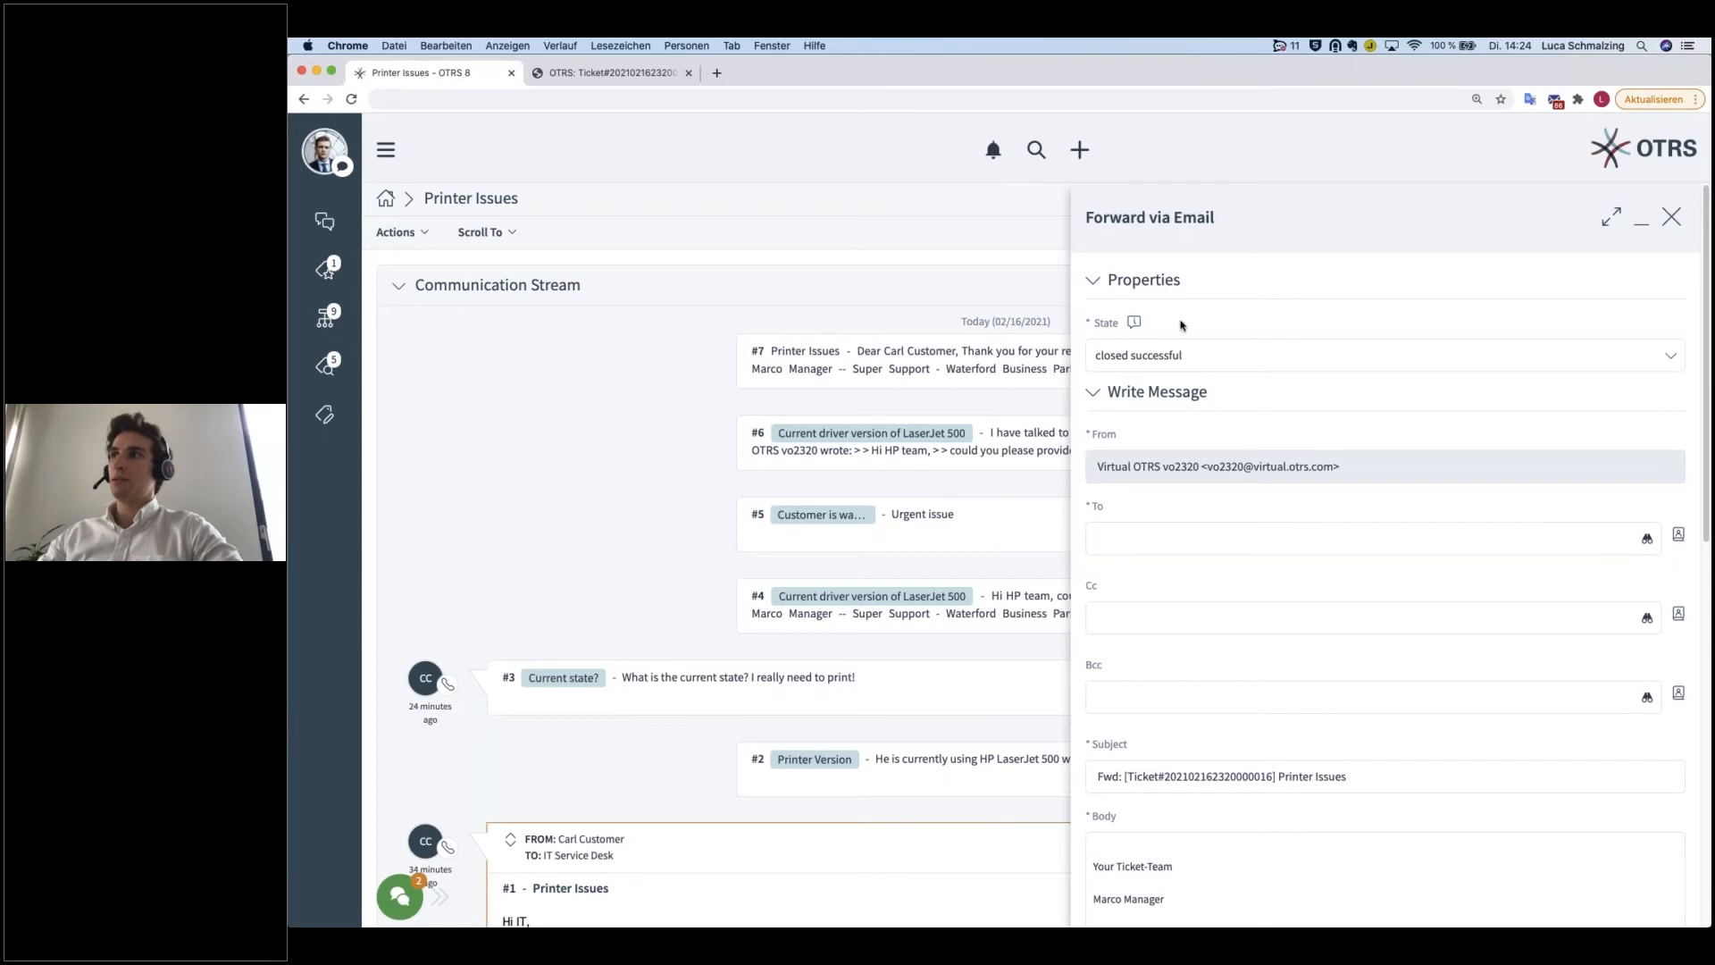
drag(1091, 215, 1251, 215)
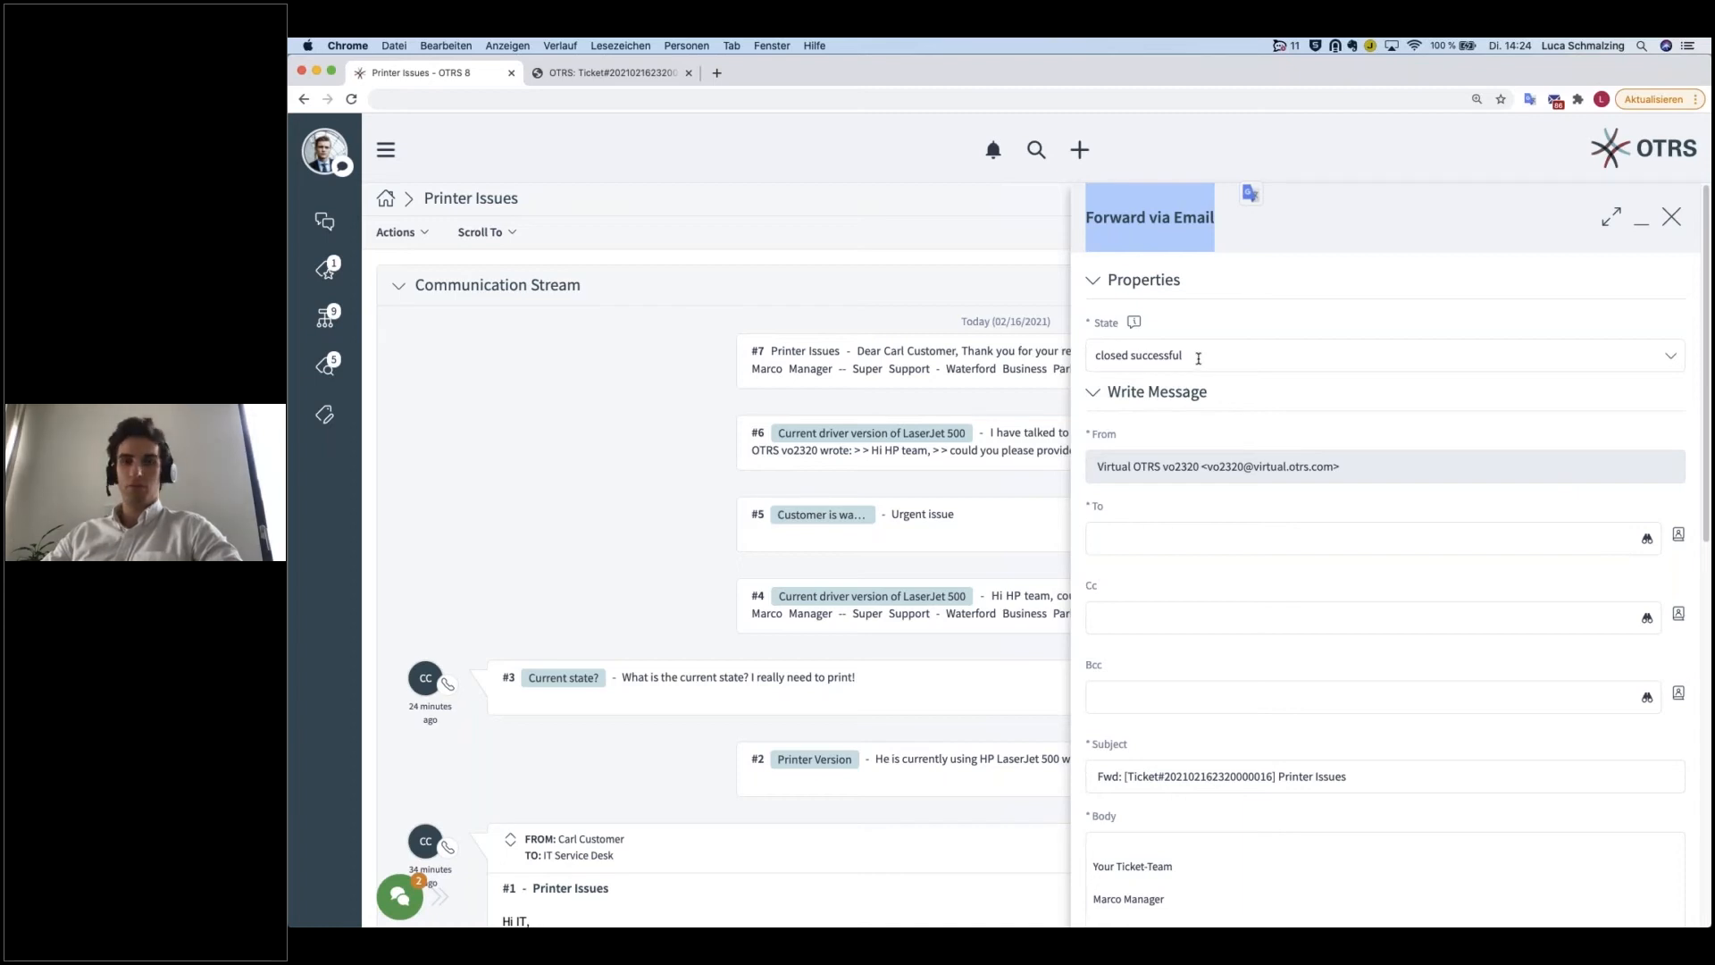
click(1198, 357)
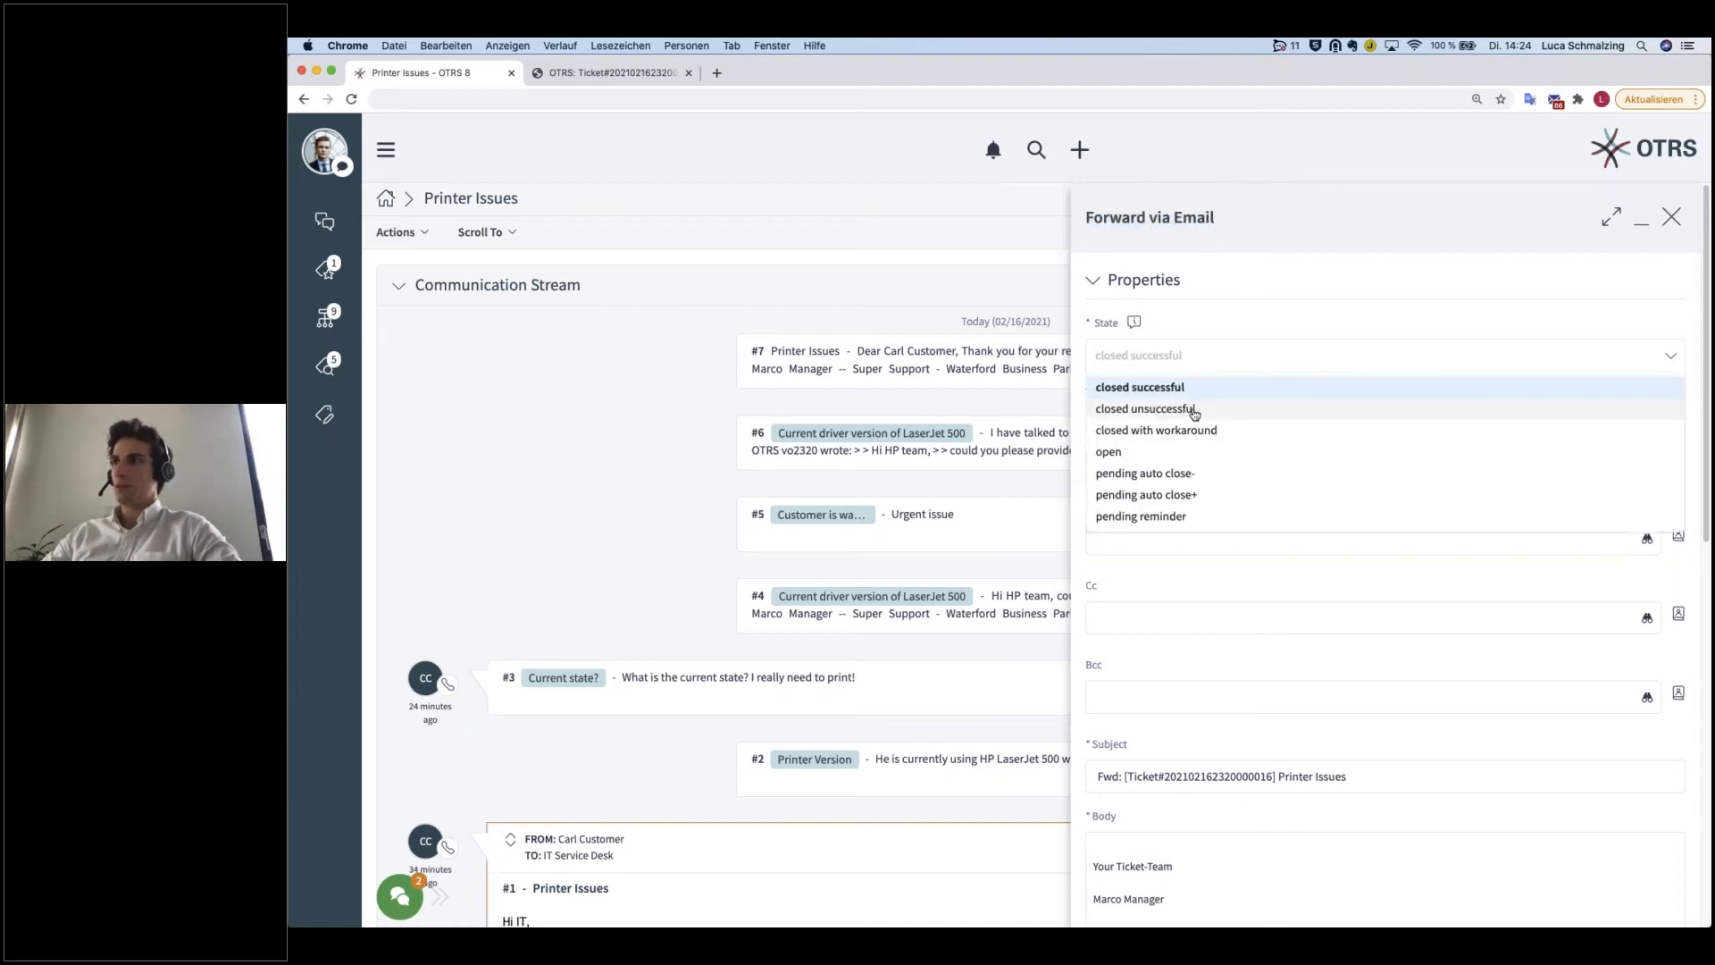
click(1191, 410)
Step: Enter the HP support email address as the recipient of the forwarded message
scroll(1182, 510, down, 1)
click(1182, 509)
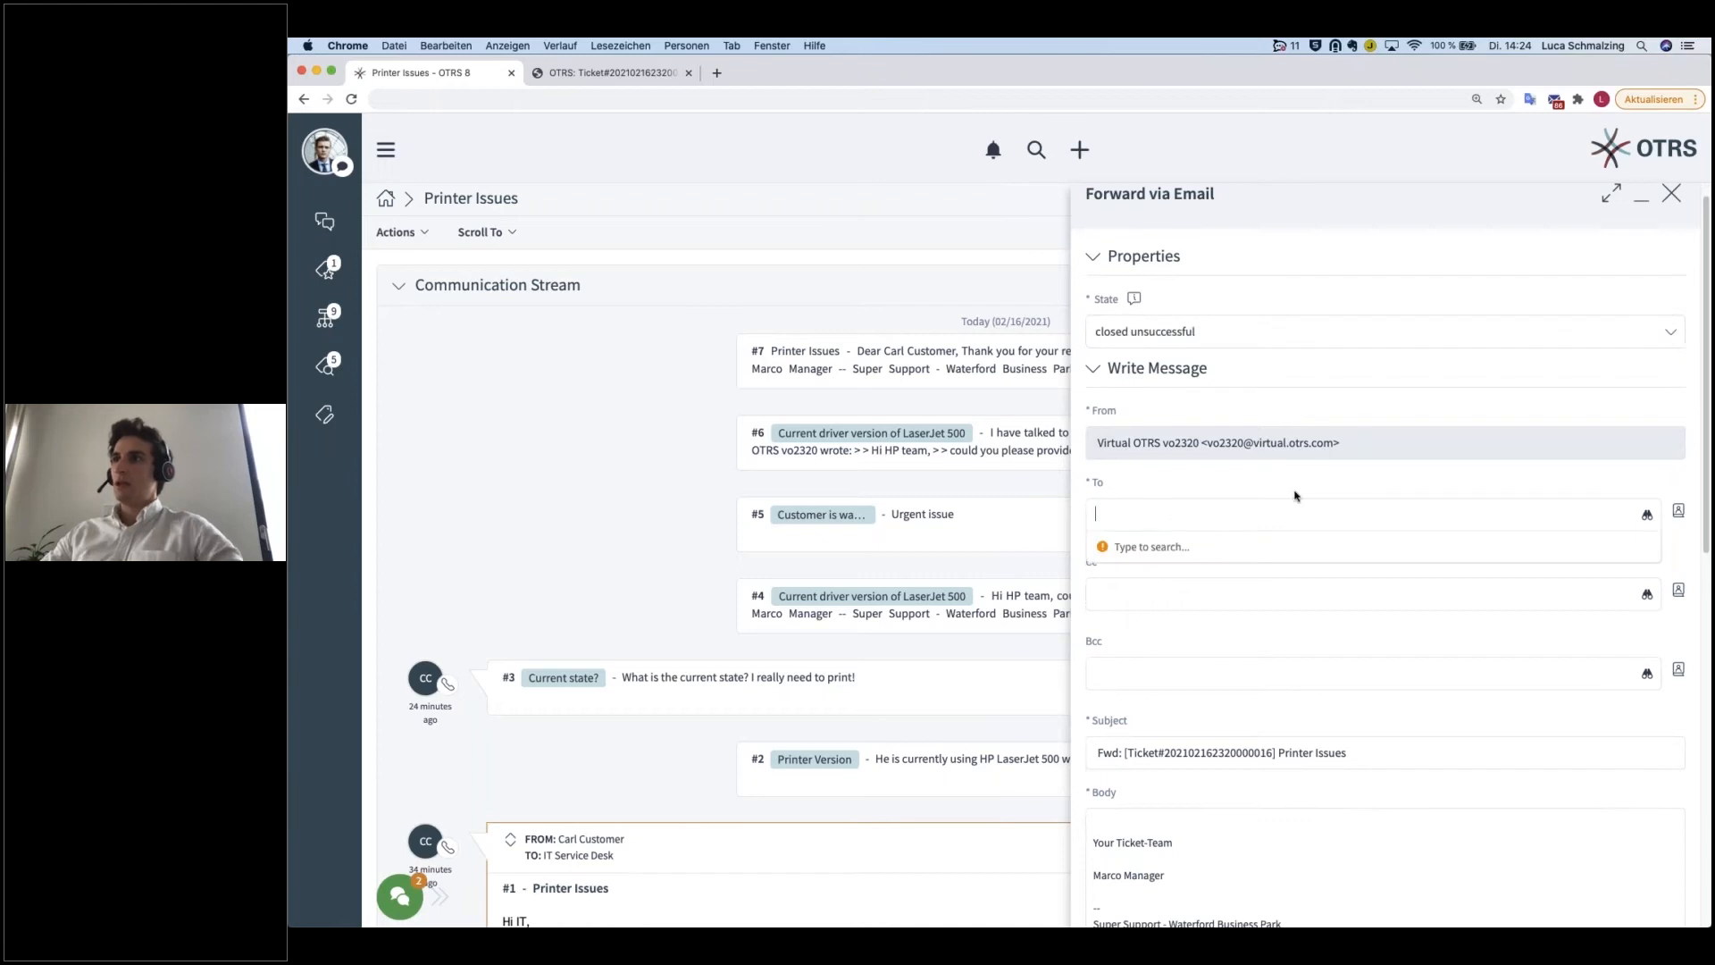
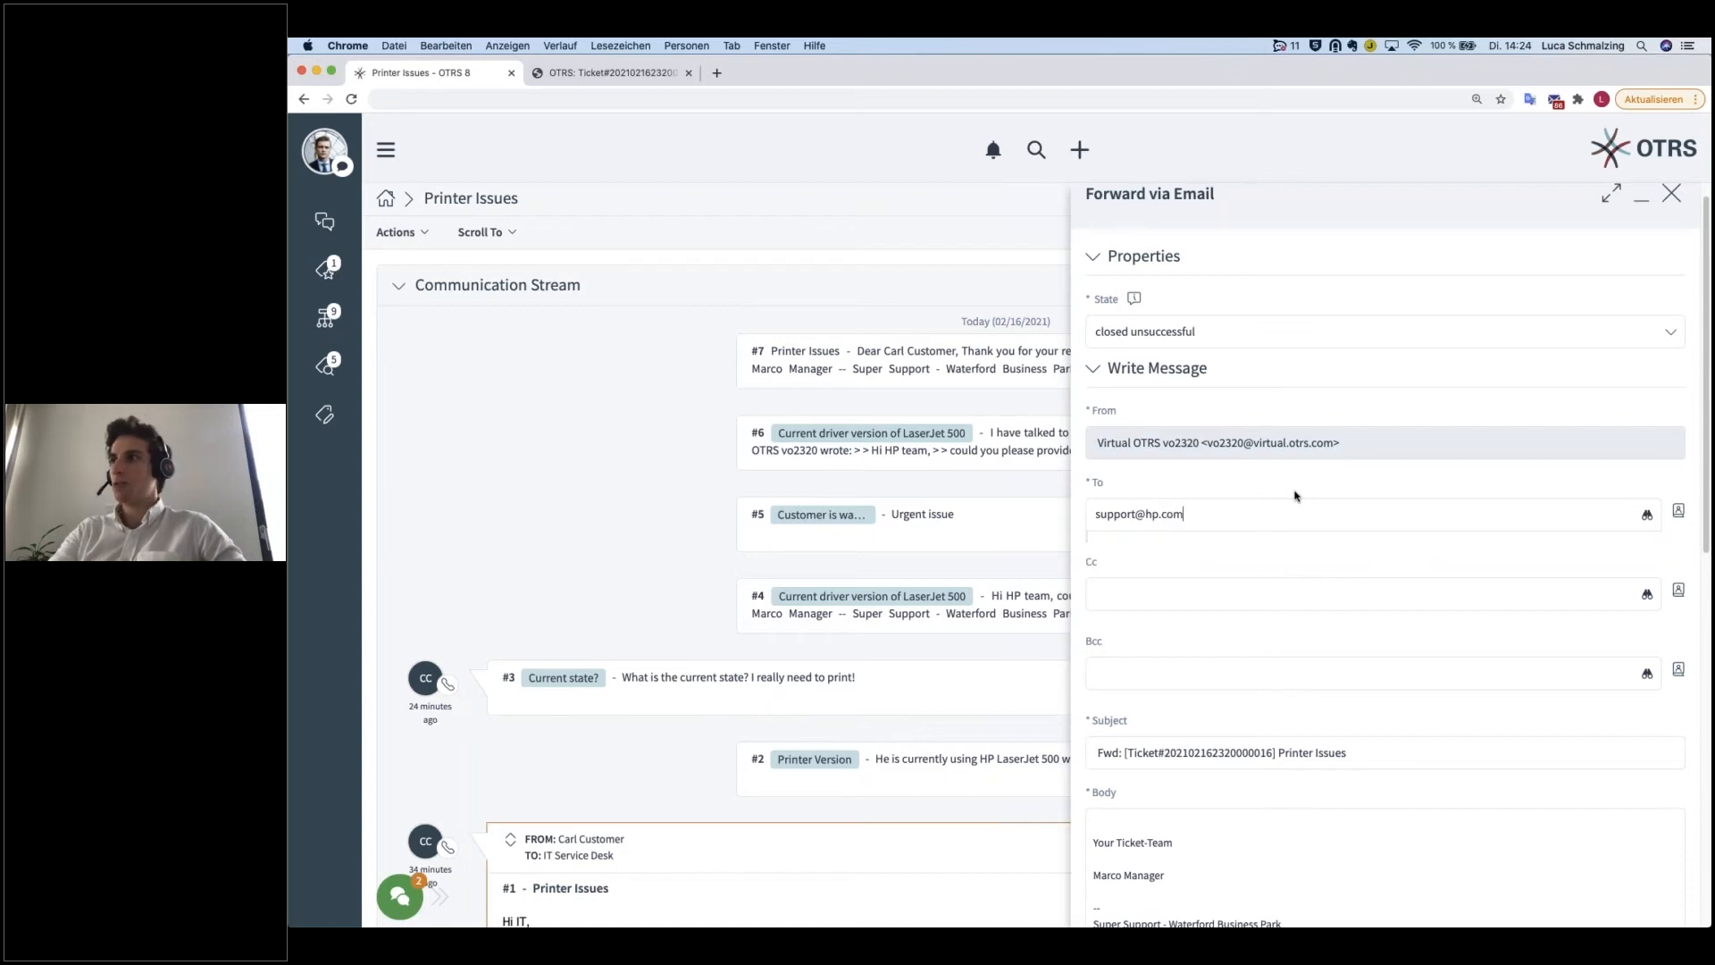
Step: Review the forwarded message's body and the remaining form options, and cancel the forward, discarding the changes
scroll(1290, 492, down, 2)
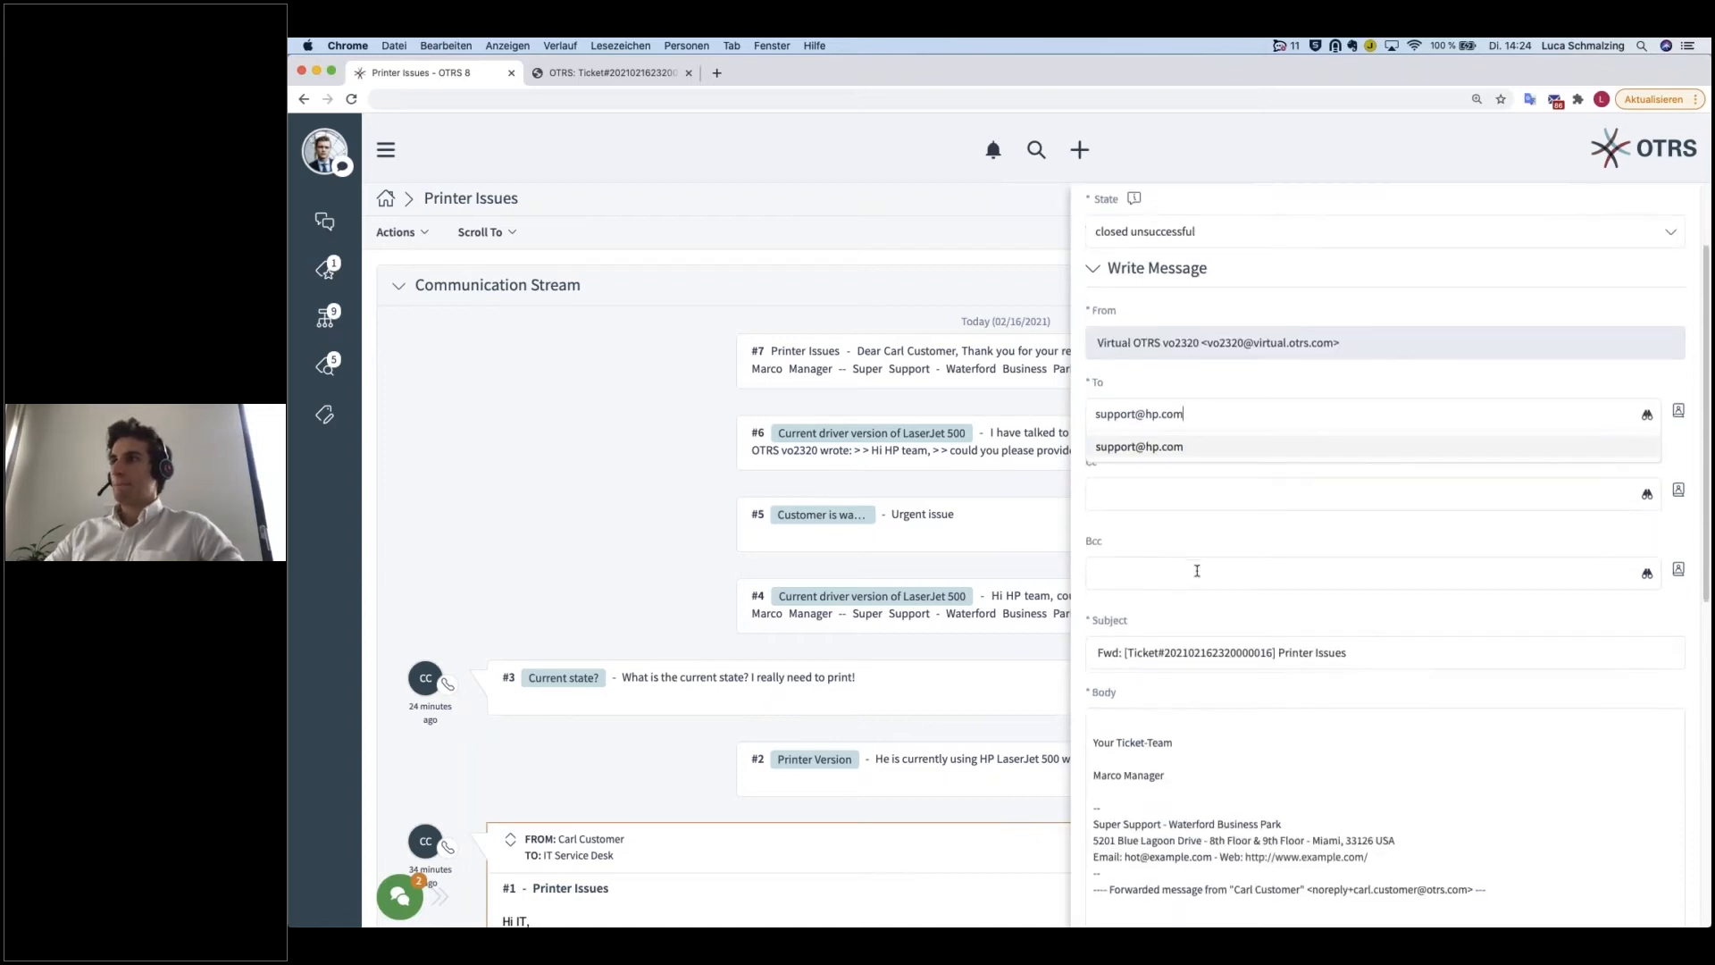
scroll(1290, 492, down, 2)
scroll(1224, 565, down, 5)
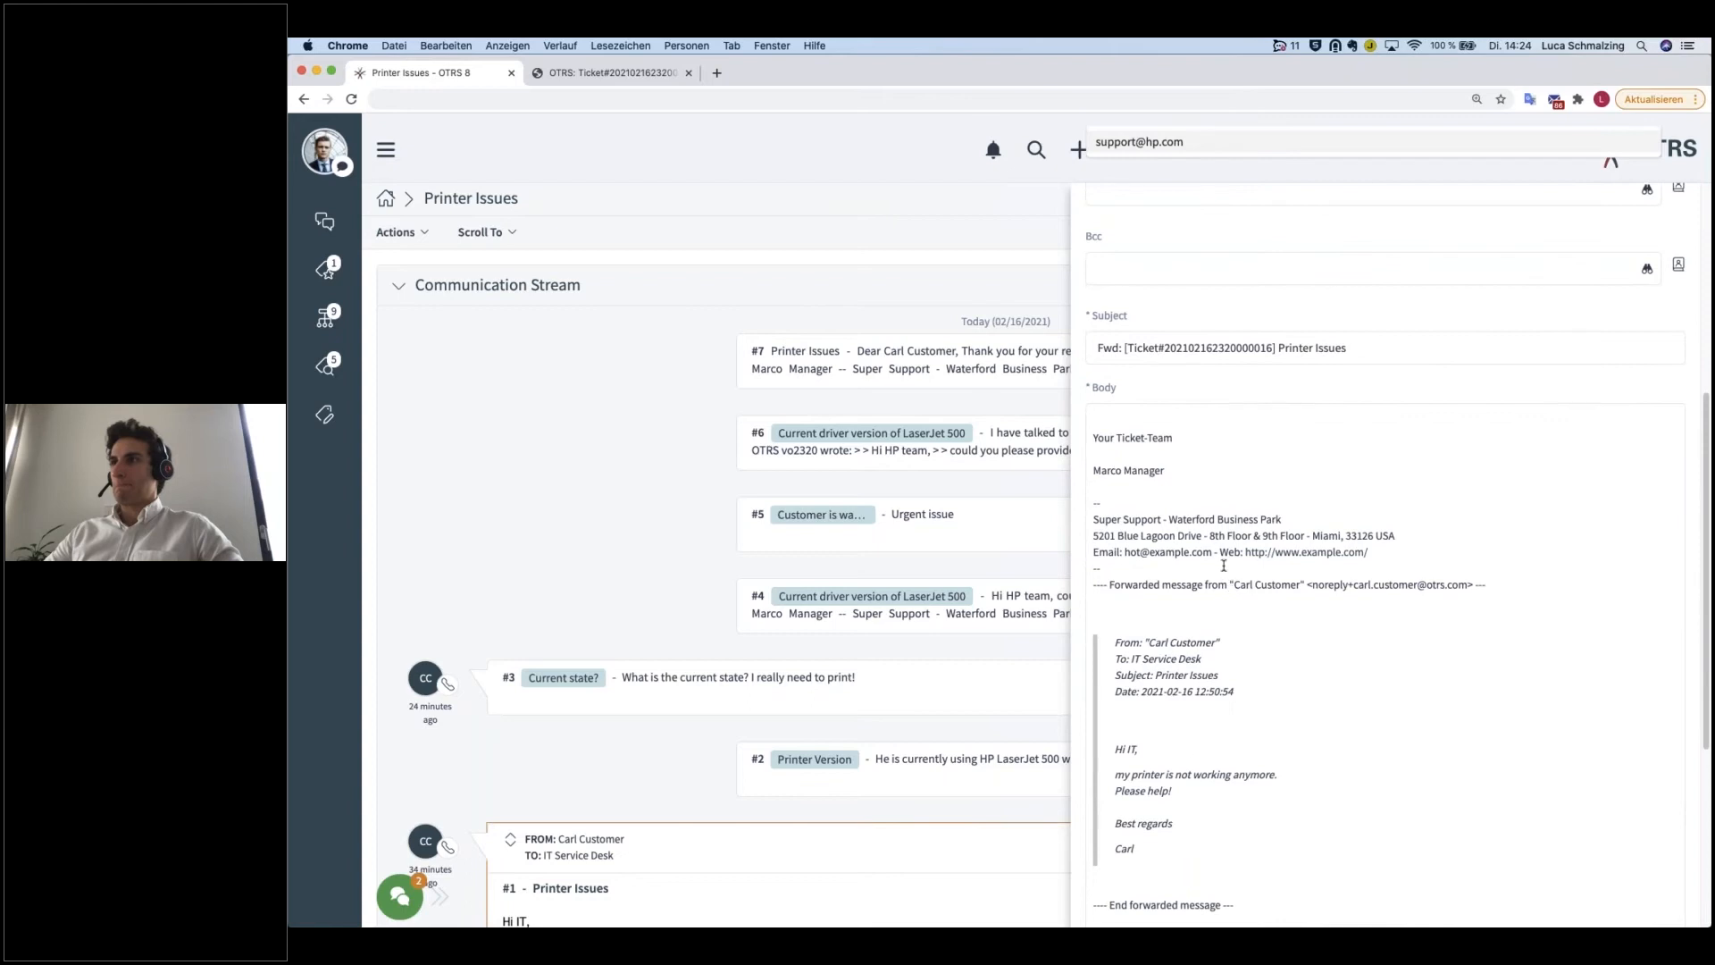
click(1142, 411)
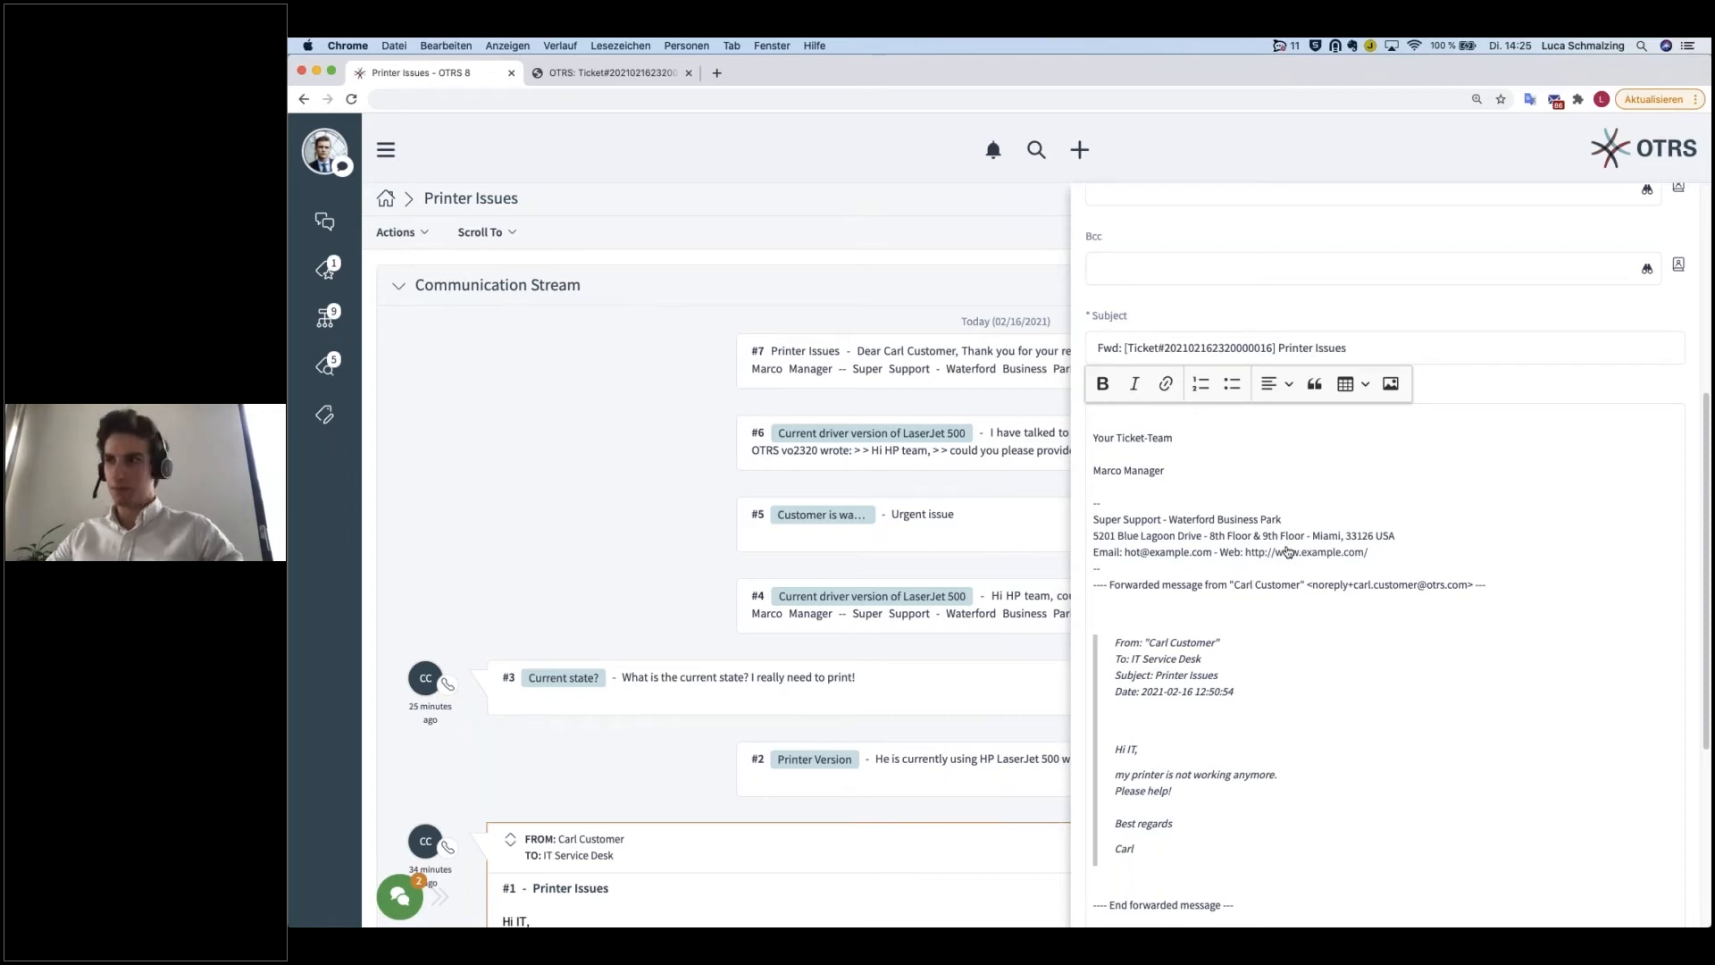
scroll(1319, 581, down, 5)
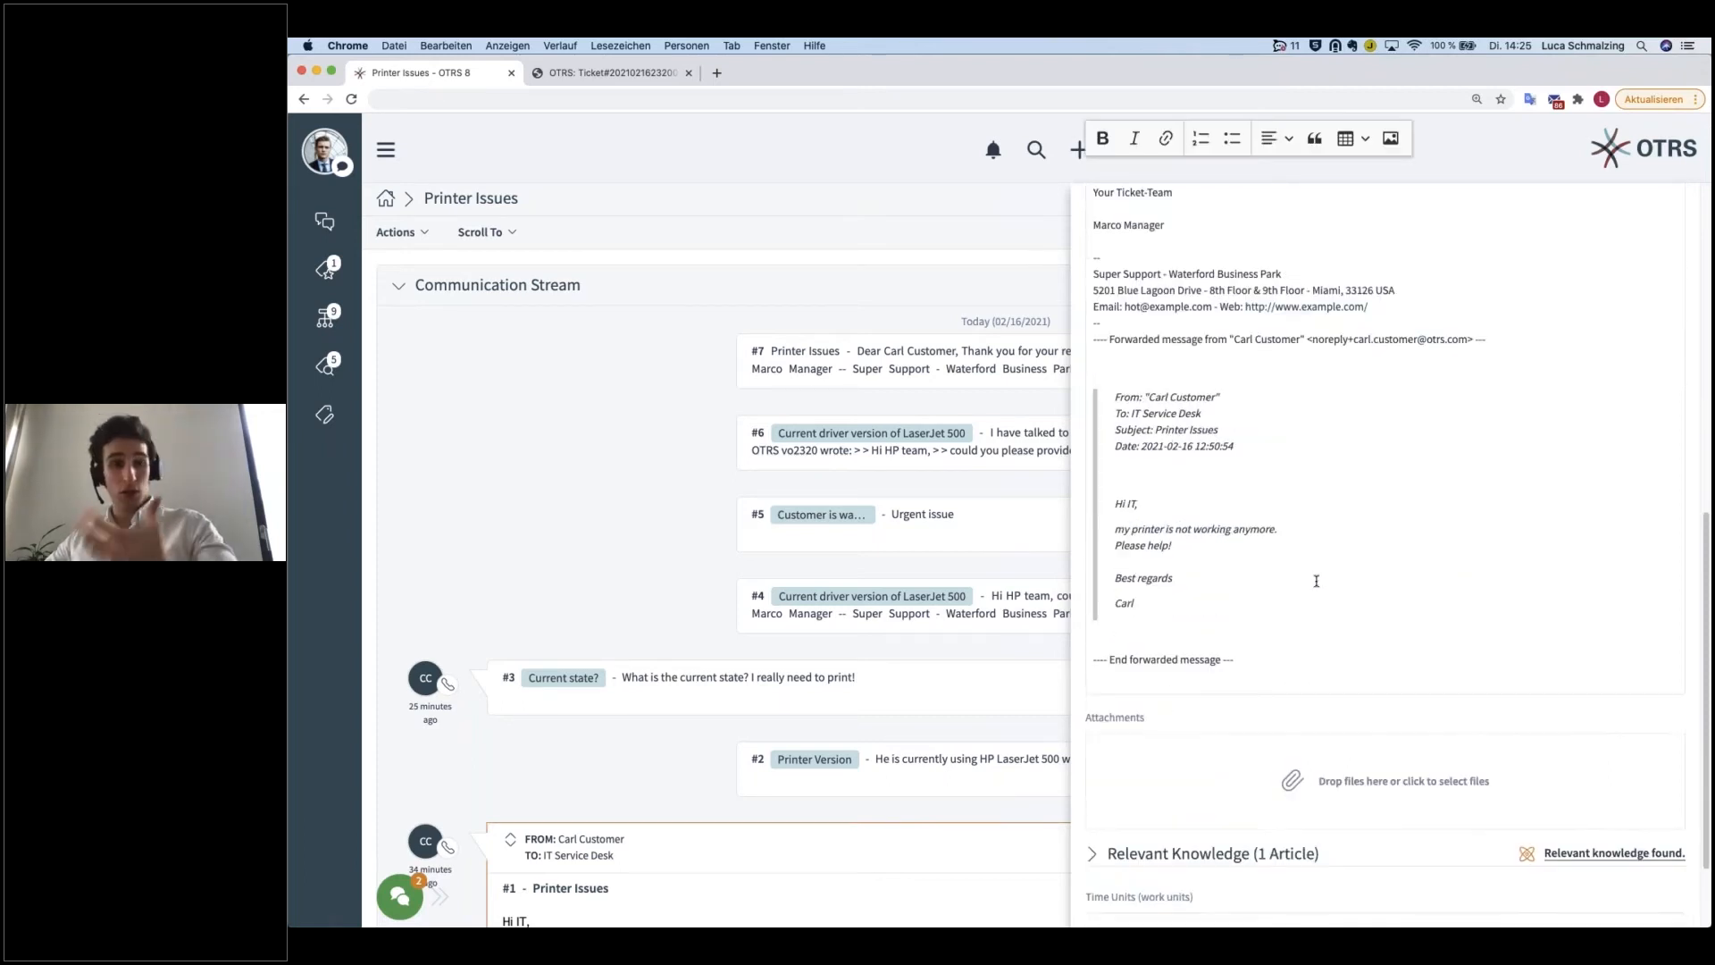
scroll(1345, 586, down, 3)
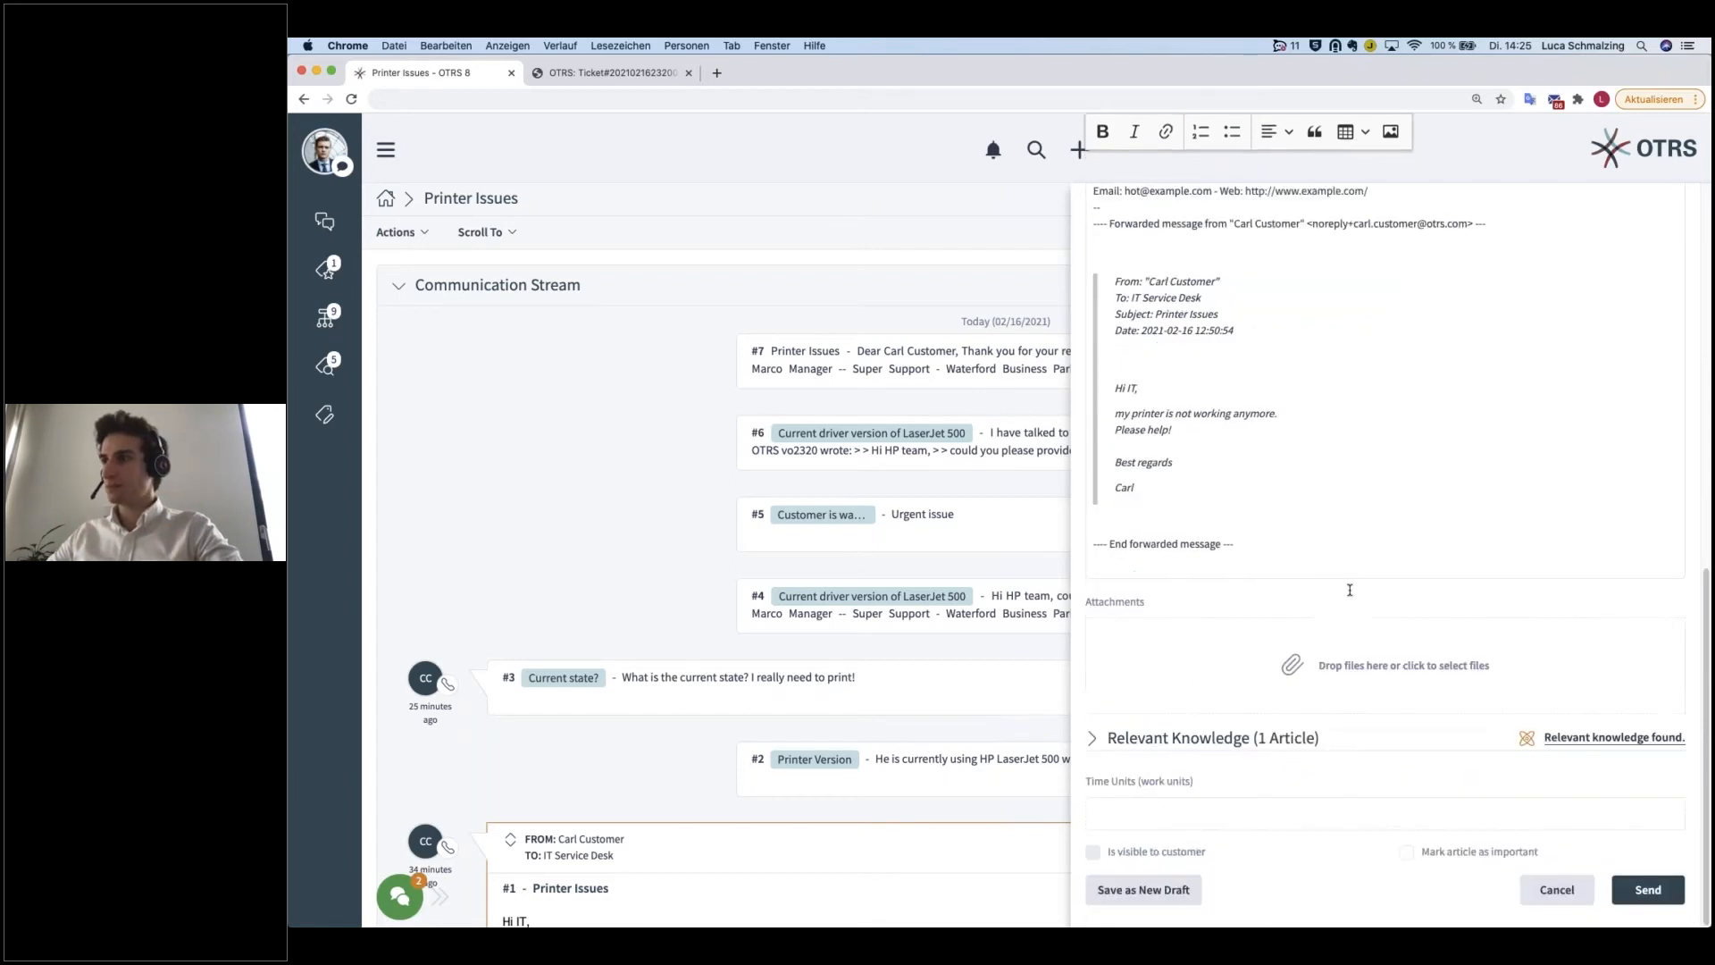
click(1555, 891)
click(1175, 275)
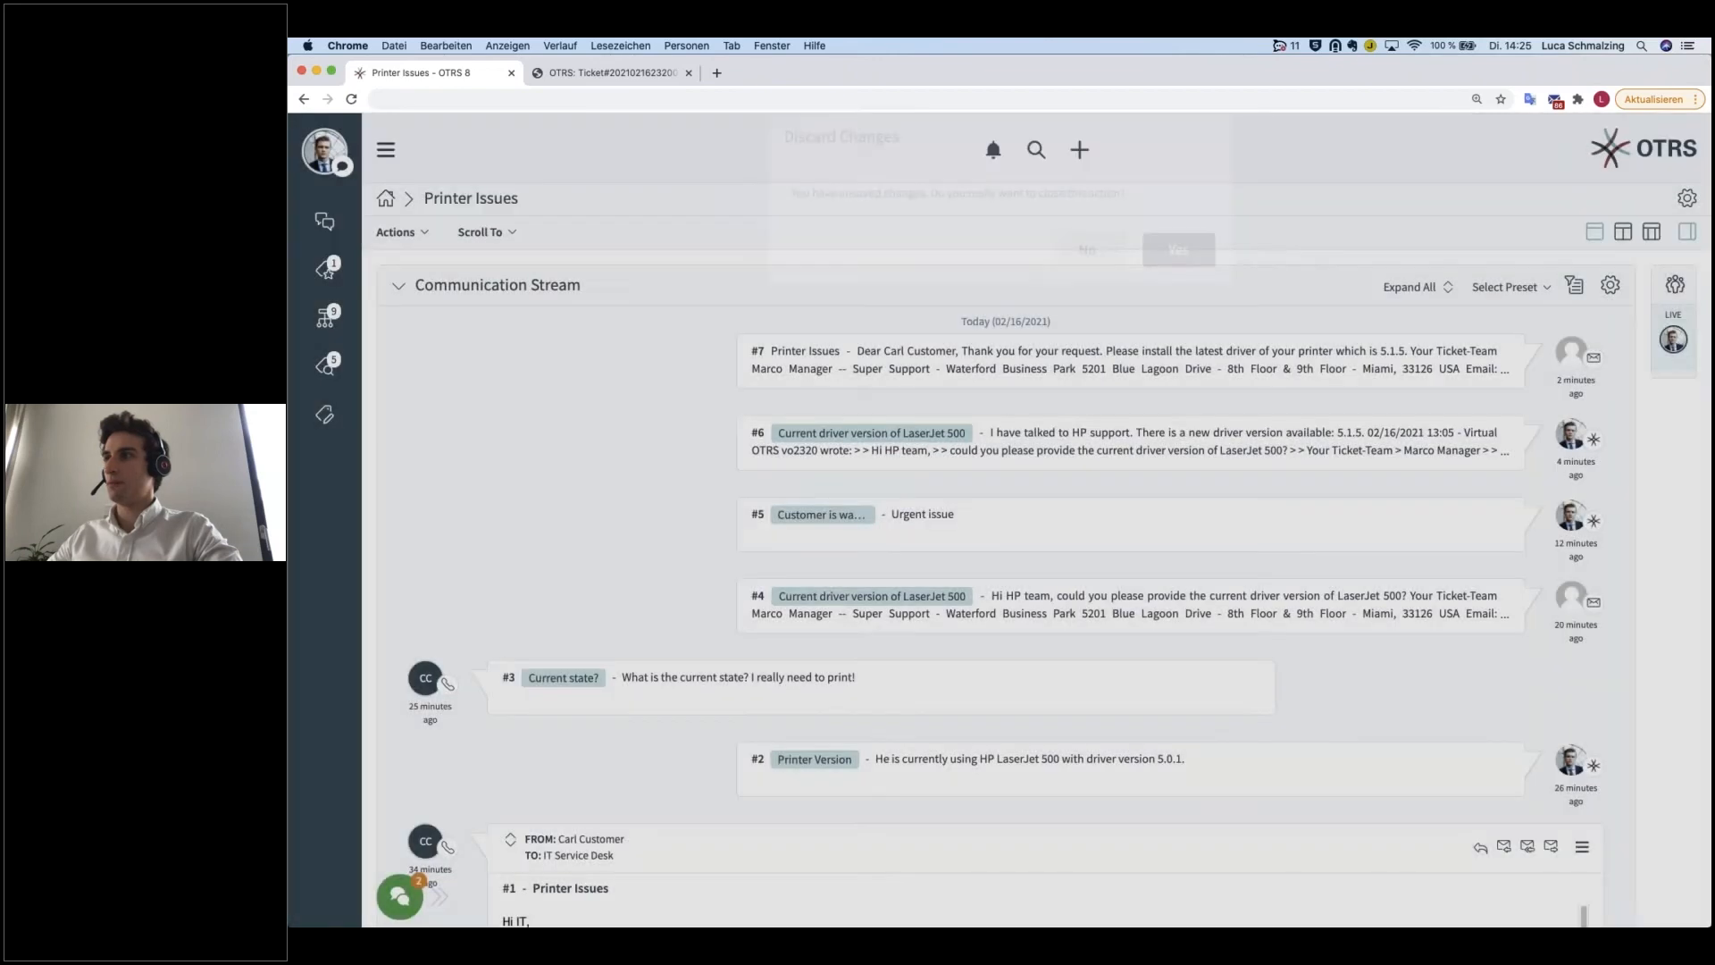
Step: Open the full list of article actions for article #1 and review its communication, organization and view options
scroll(1359, 804, down, 2)
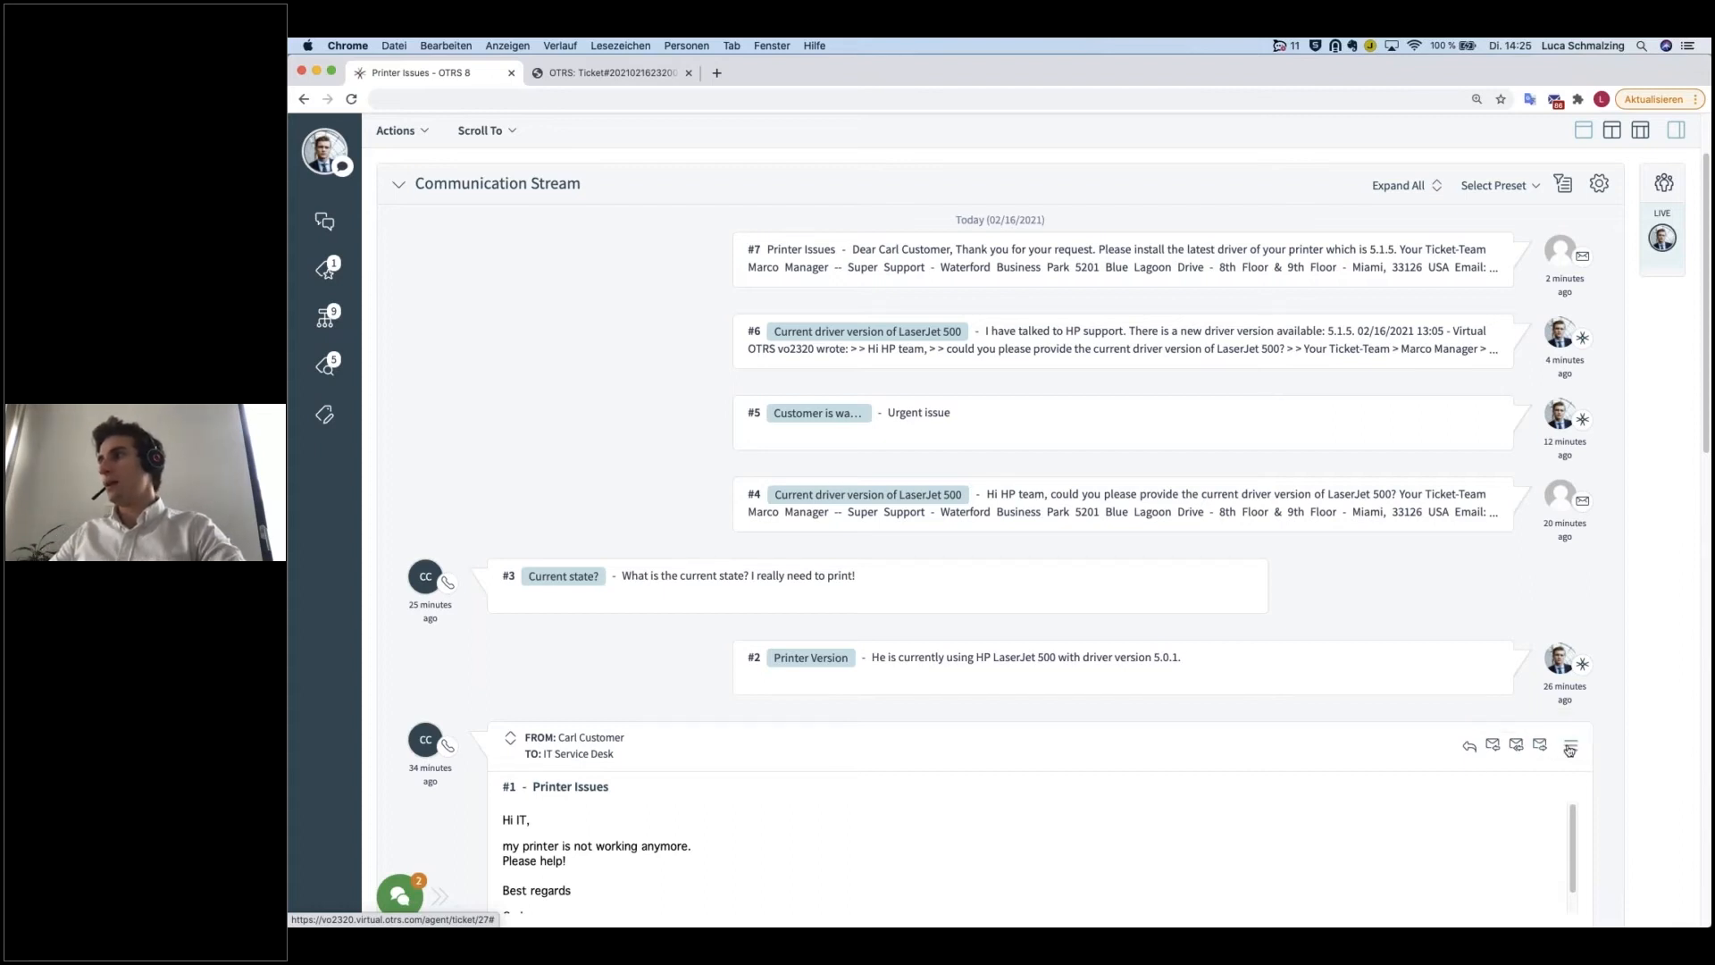
scroll(1572, 747, down, 1)
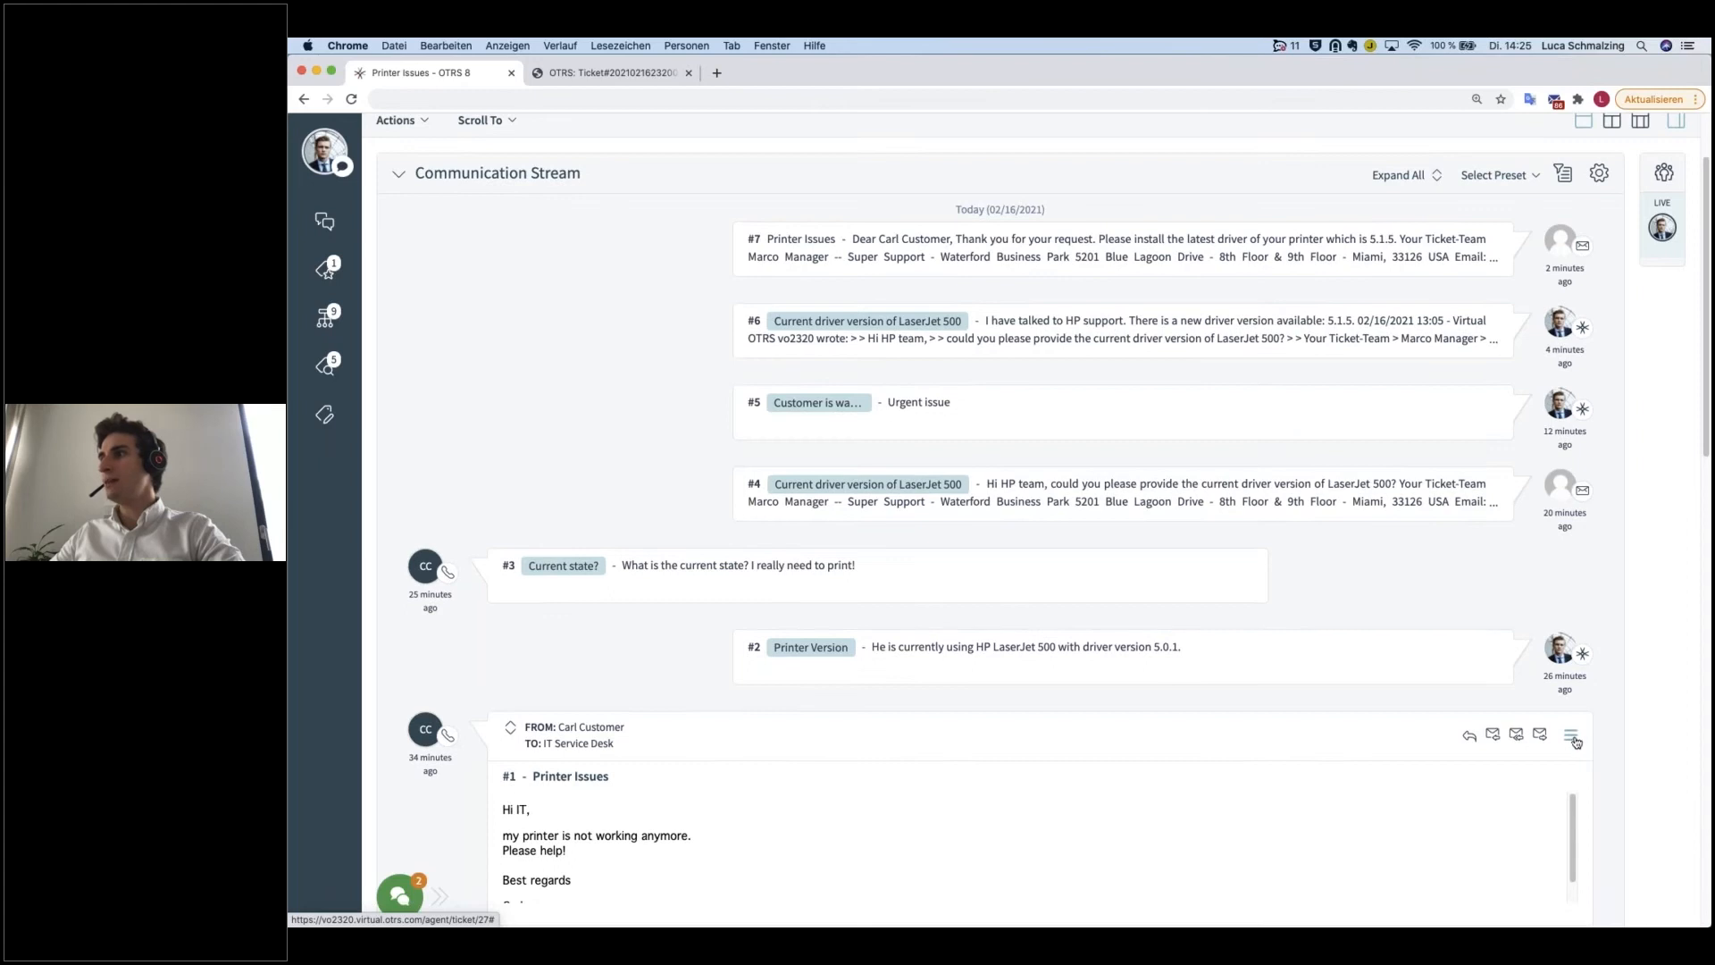
click(1572, 737)
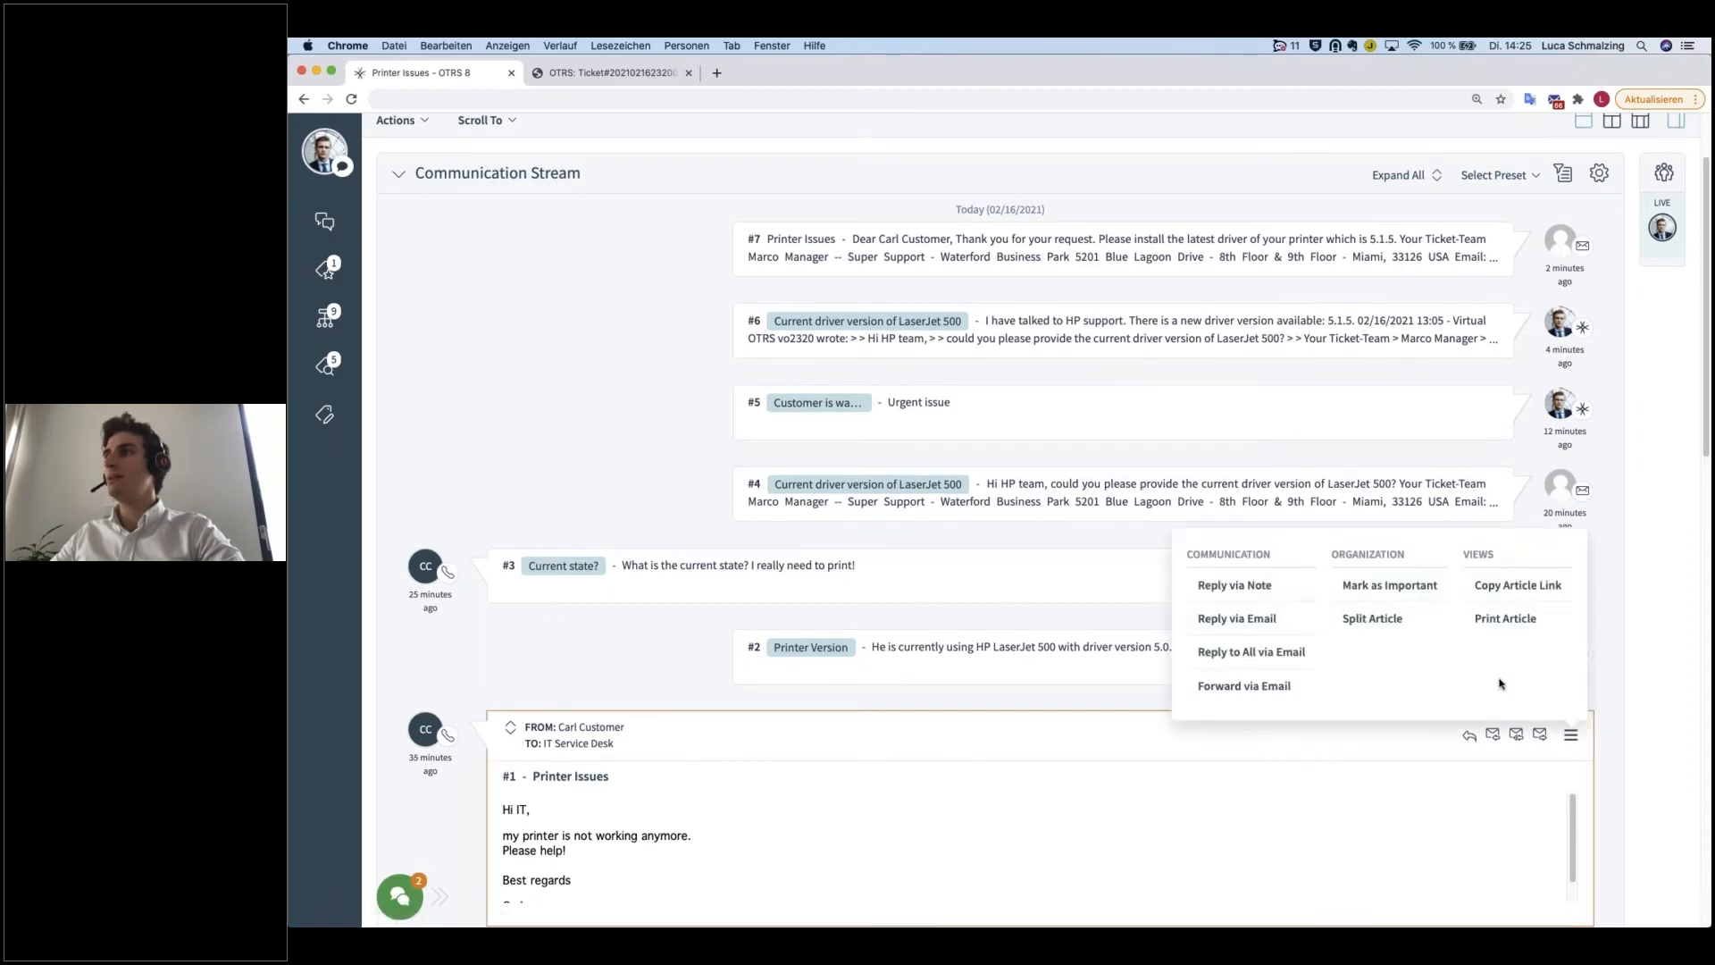
scroll(1500, 683, down, 2)
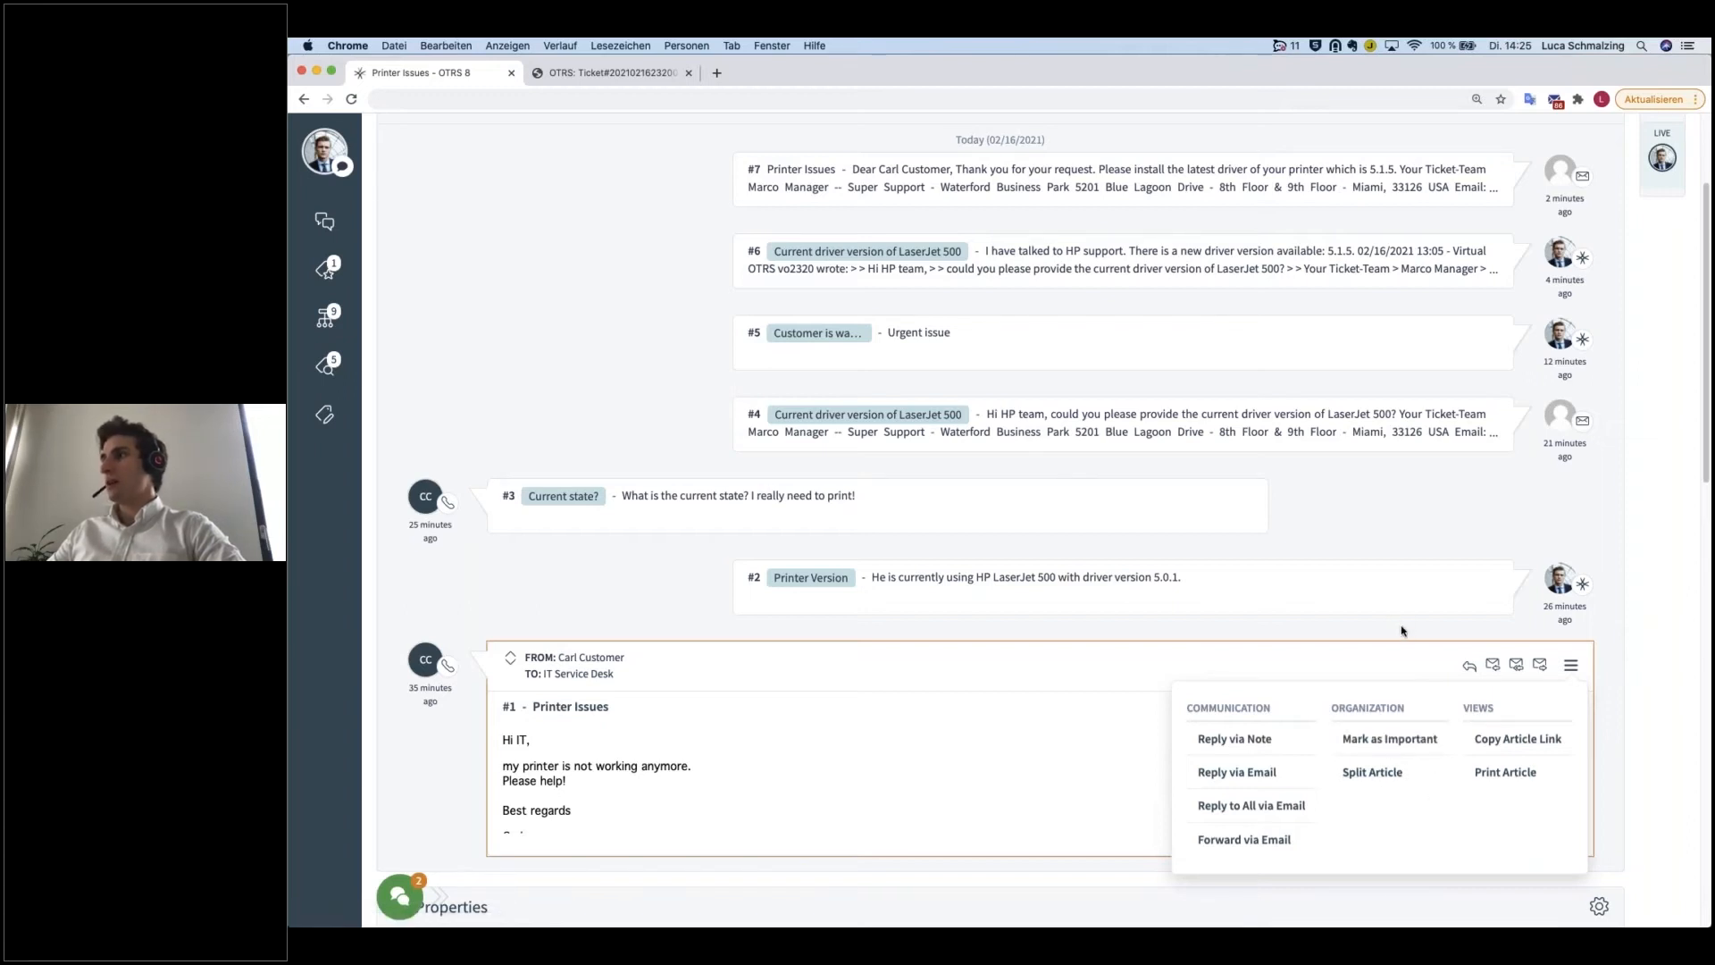
Step: Close the action list, expand note #6 about the LaserJet 500 driver to inspect its importance marker, and collapse it again
scroll(1400, 630, up, 1)
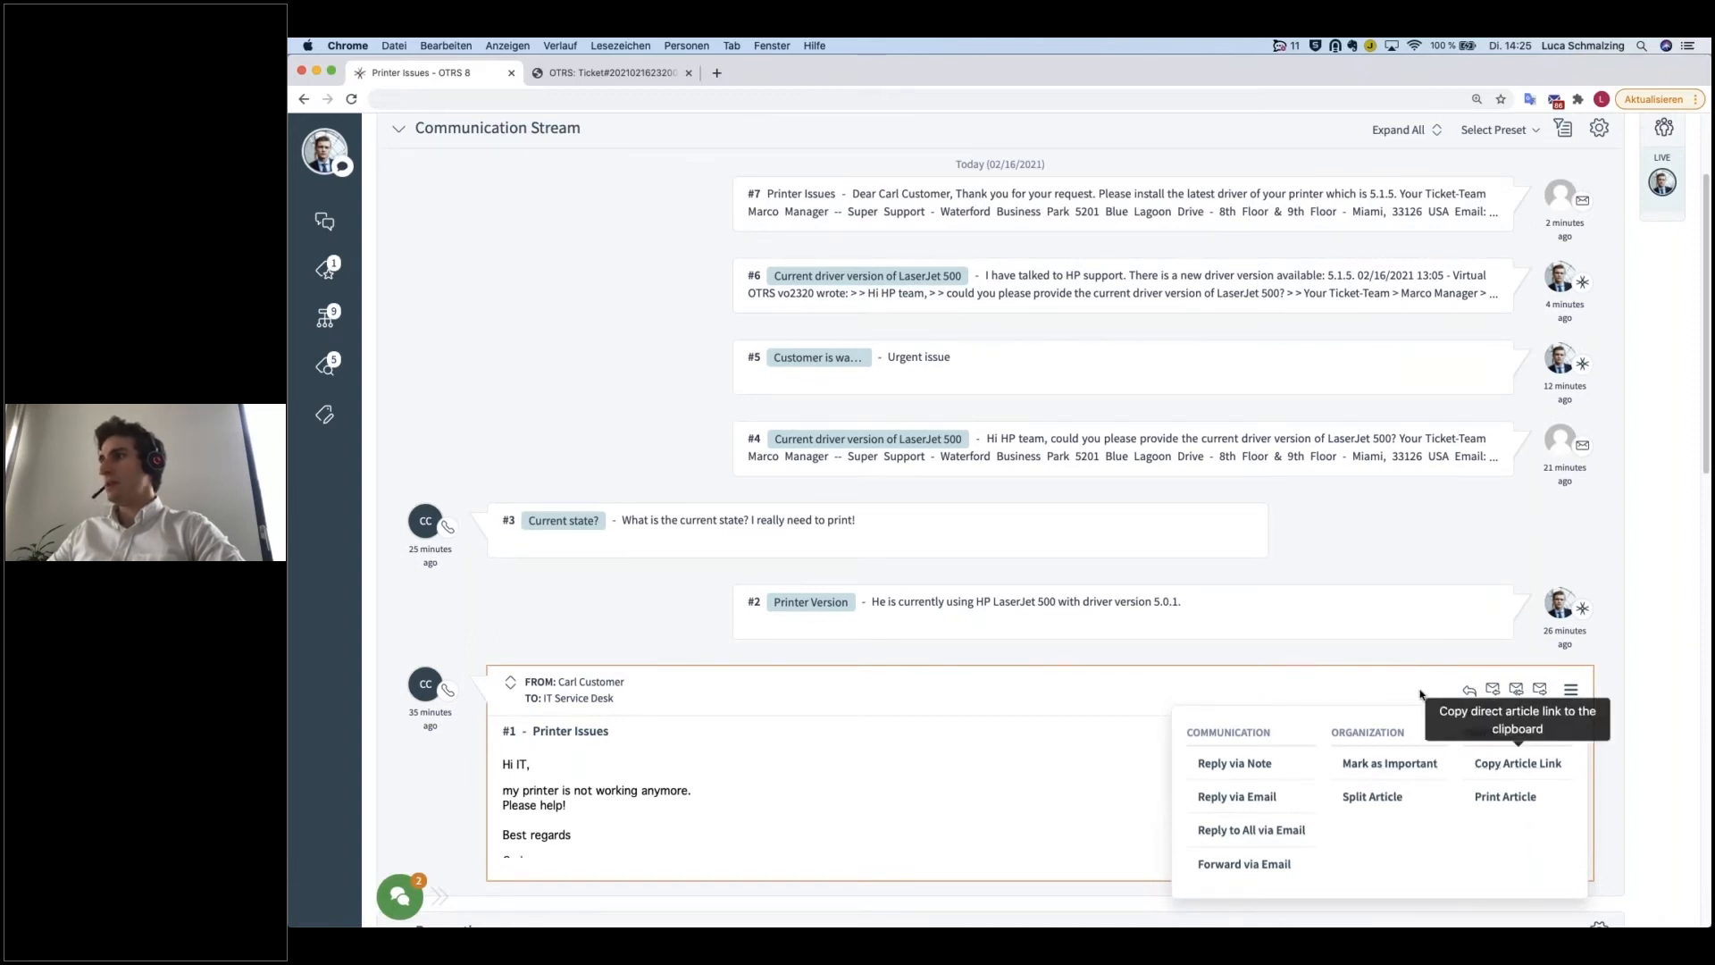
click(1417, 637)
scroll(1398, 630, up, 2)
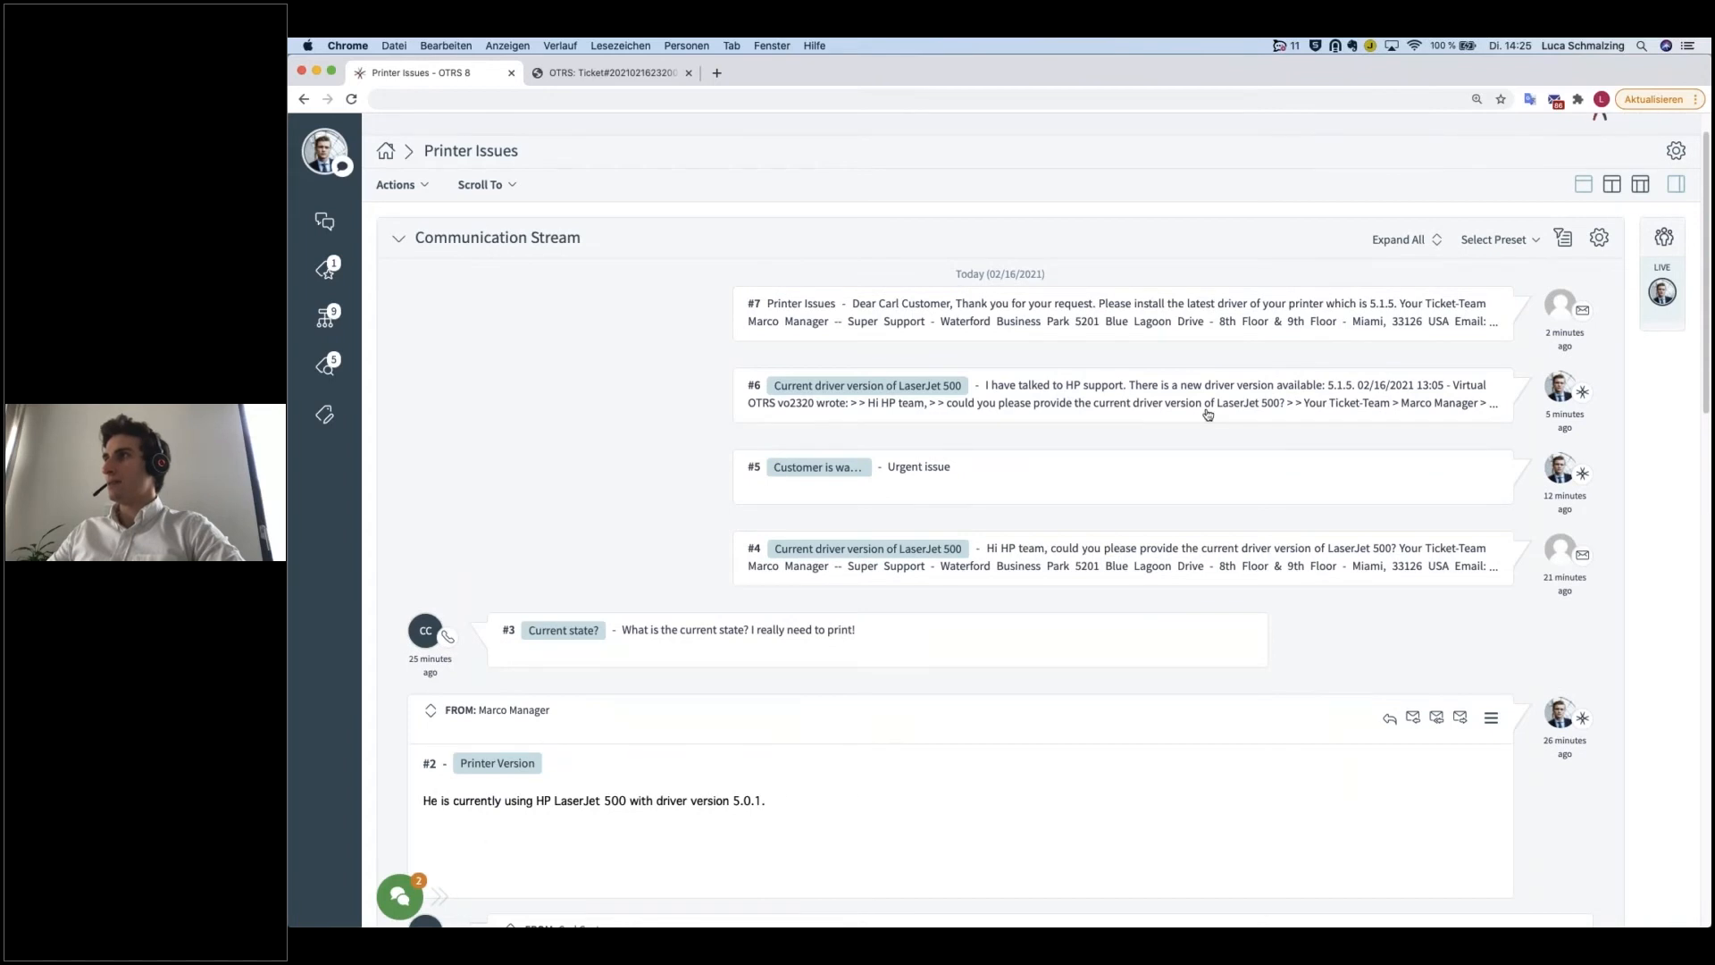
click(1208, 414)
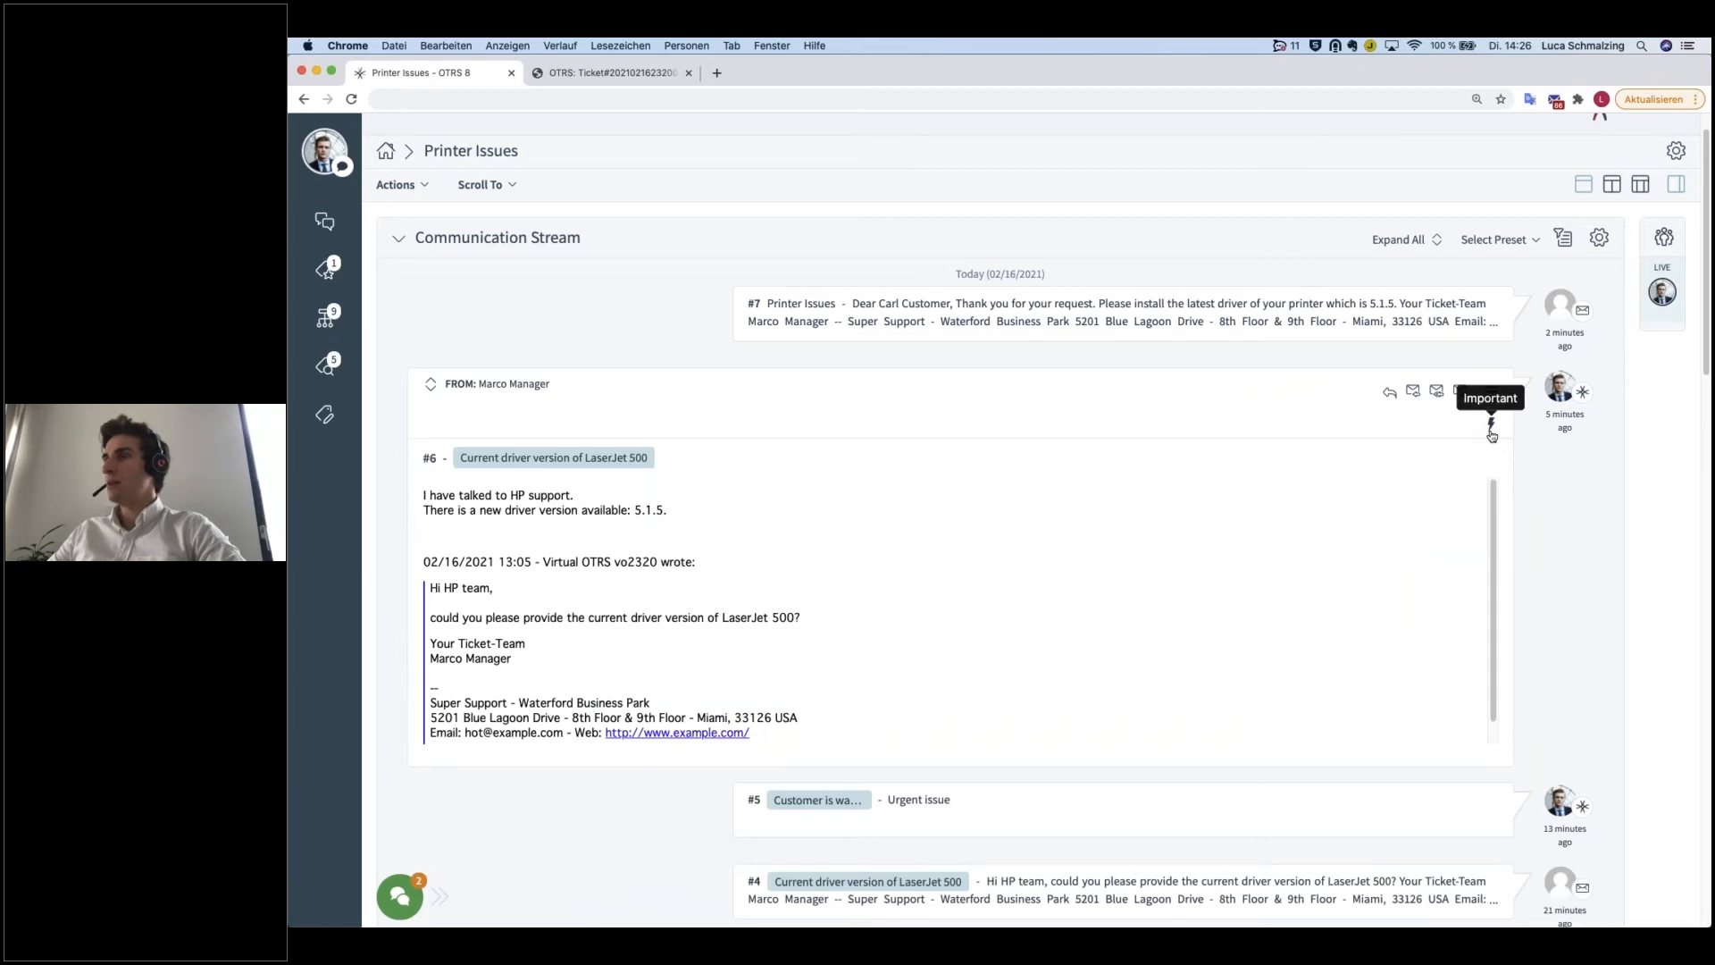
click(1056, 411)
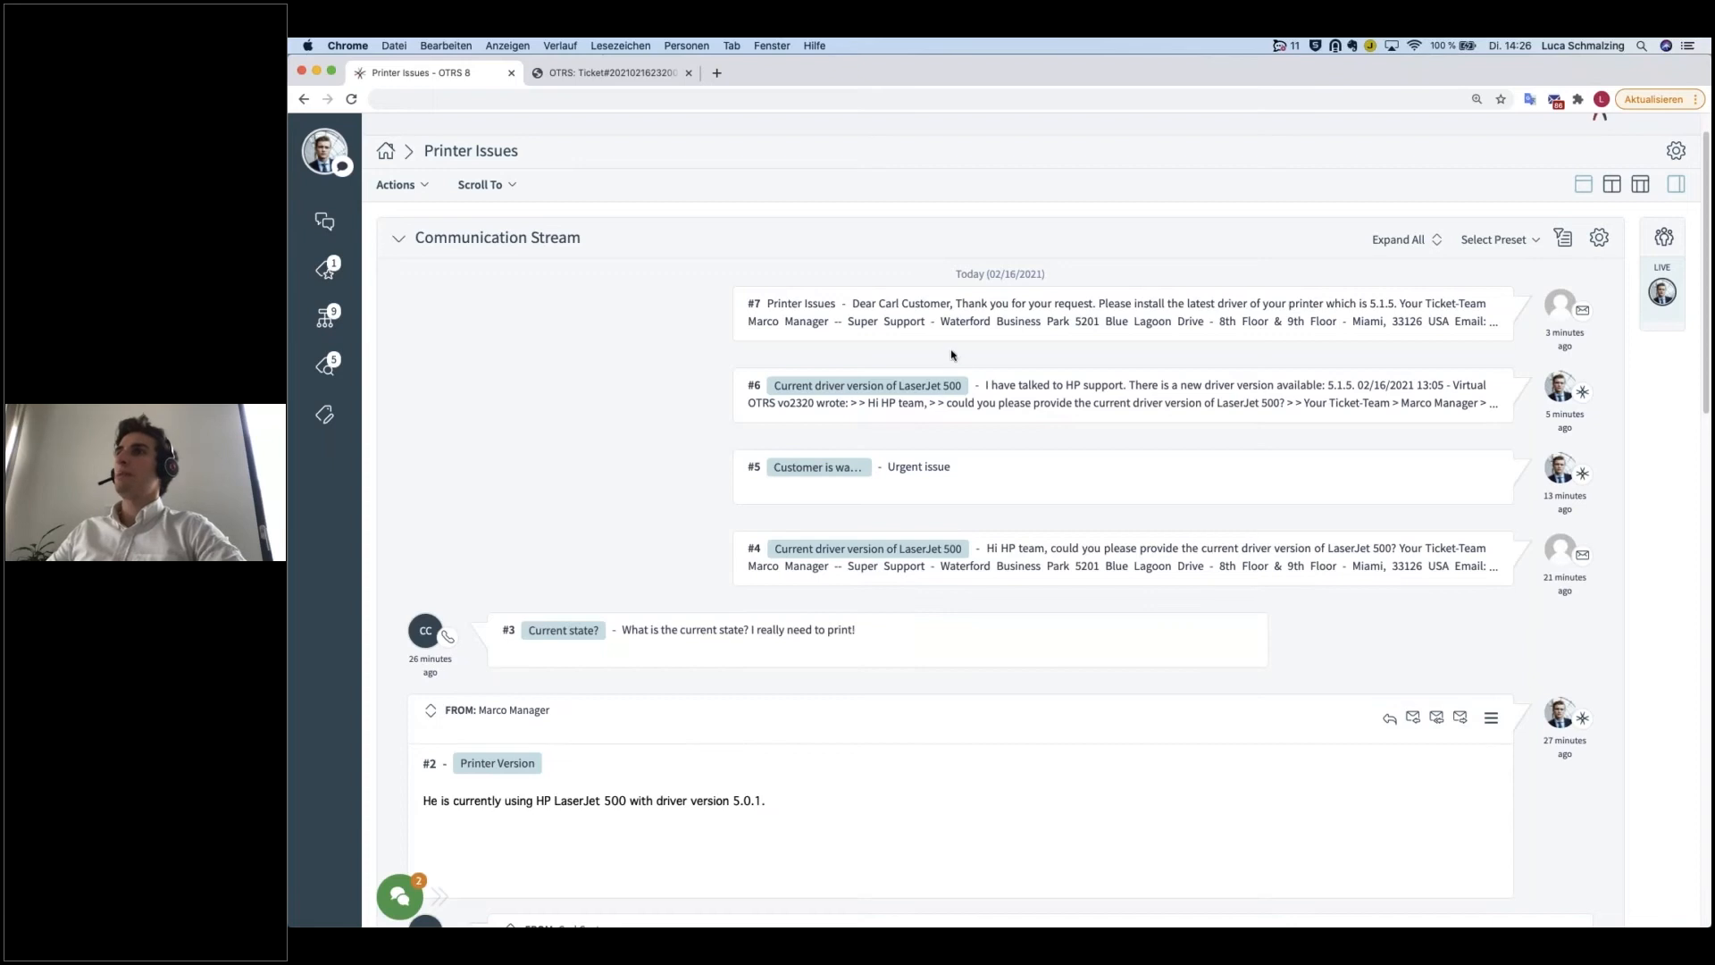
Step: Start adding an inbound phone call to the ticket with the subject "Printer still not working"
click(427, 187)
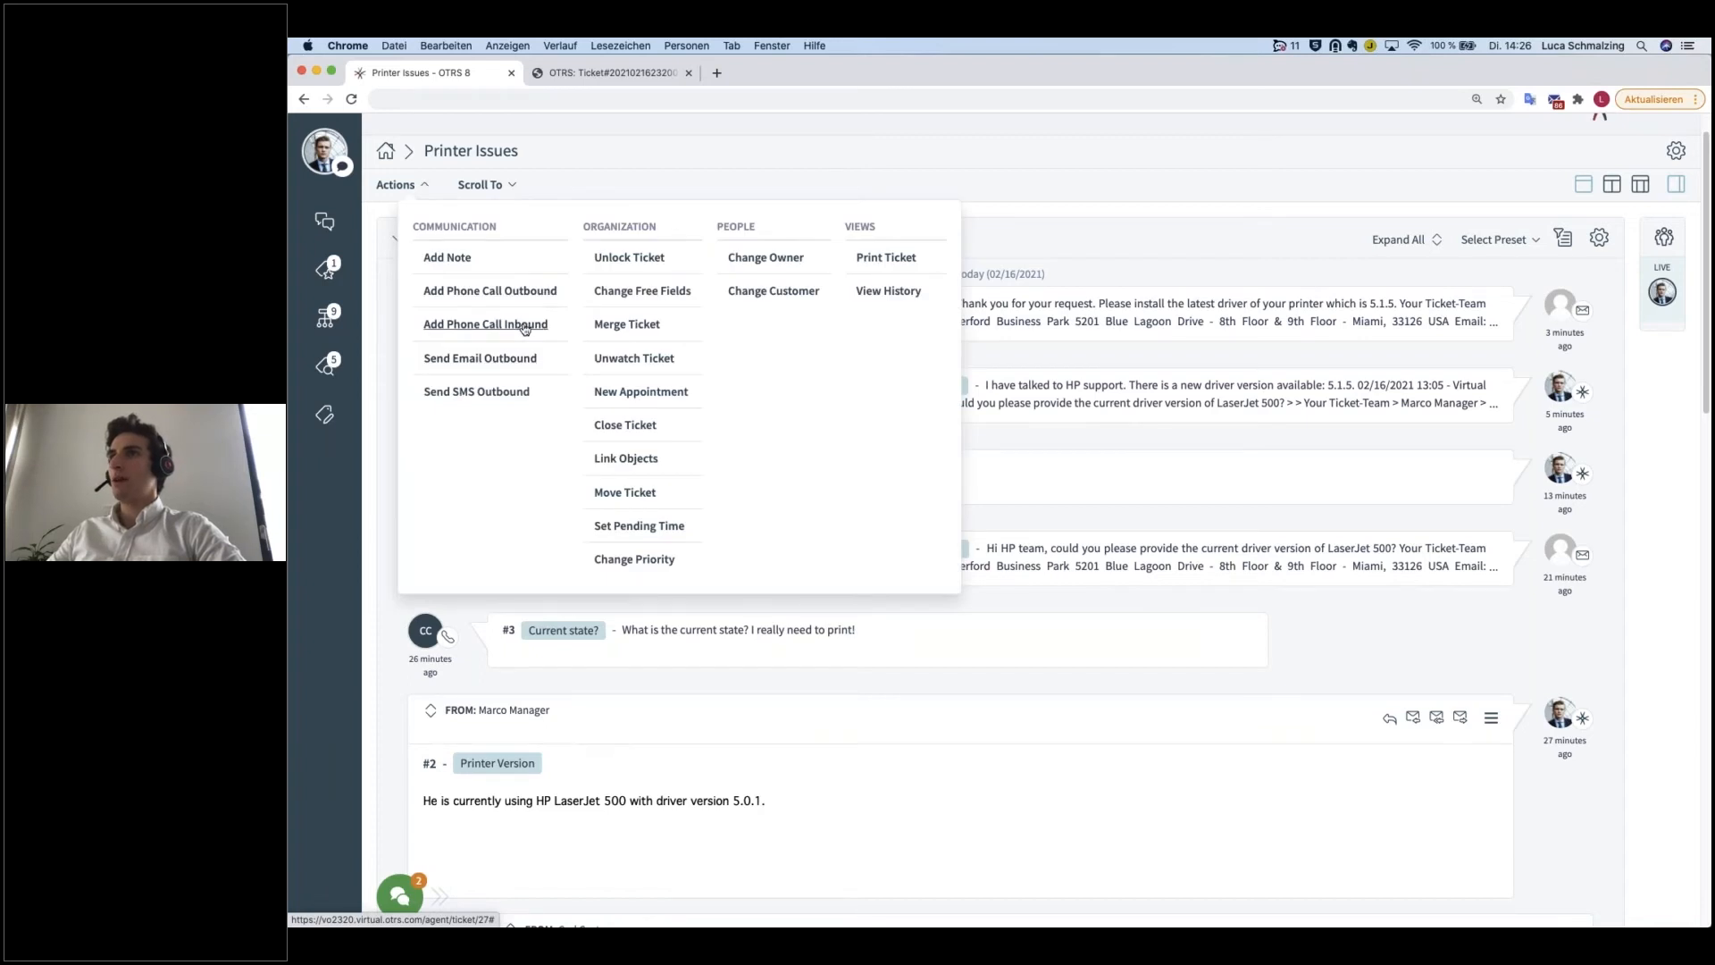
click(526, 327)
click(1180, 478)
text(d)
key(BackSpace)
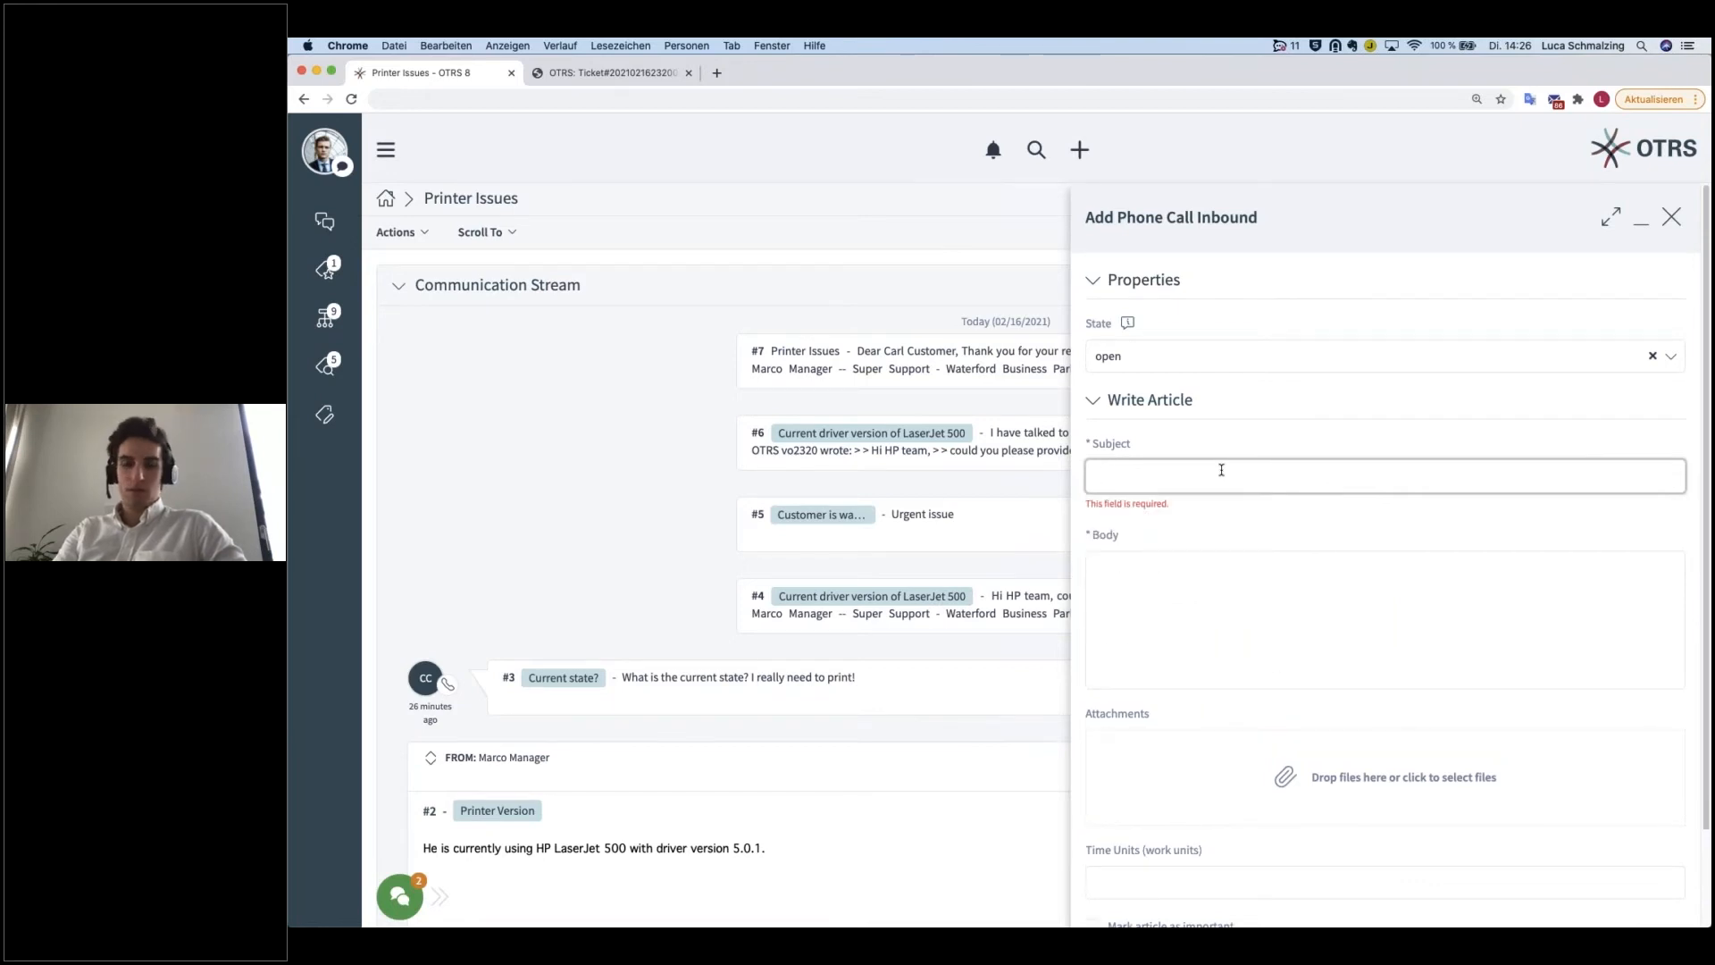
text(Printer still not wo)
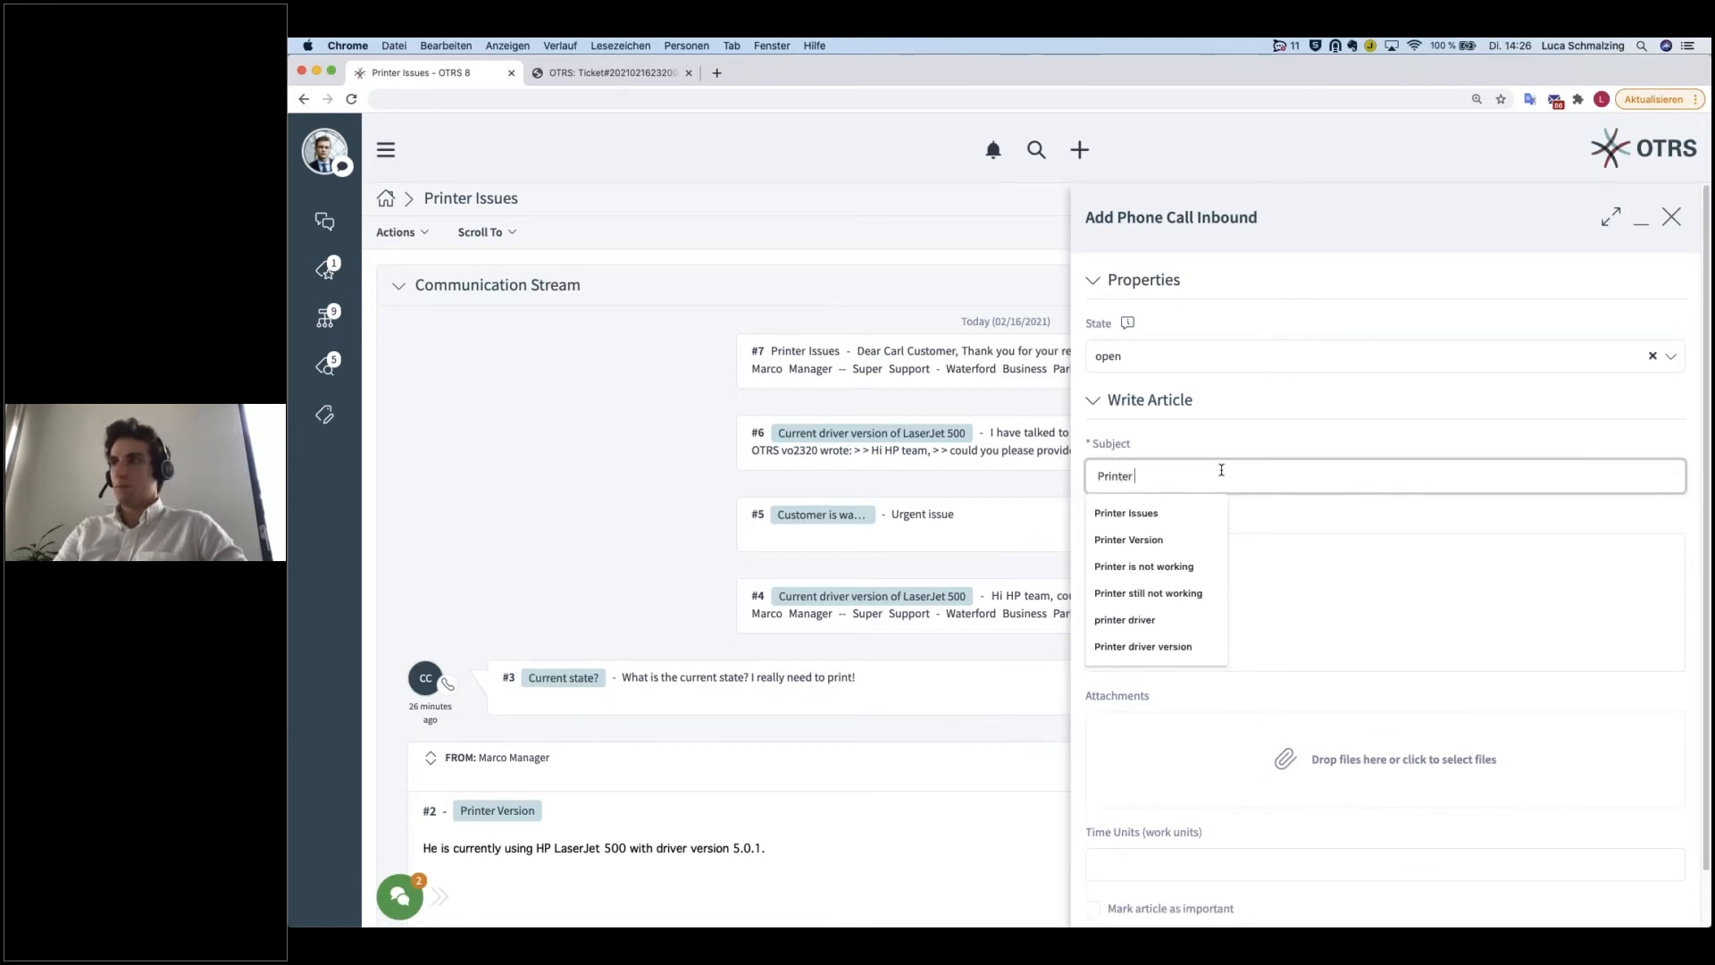
text(rking)
key(Tab)
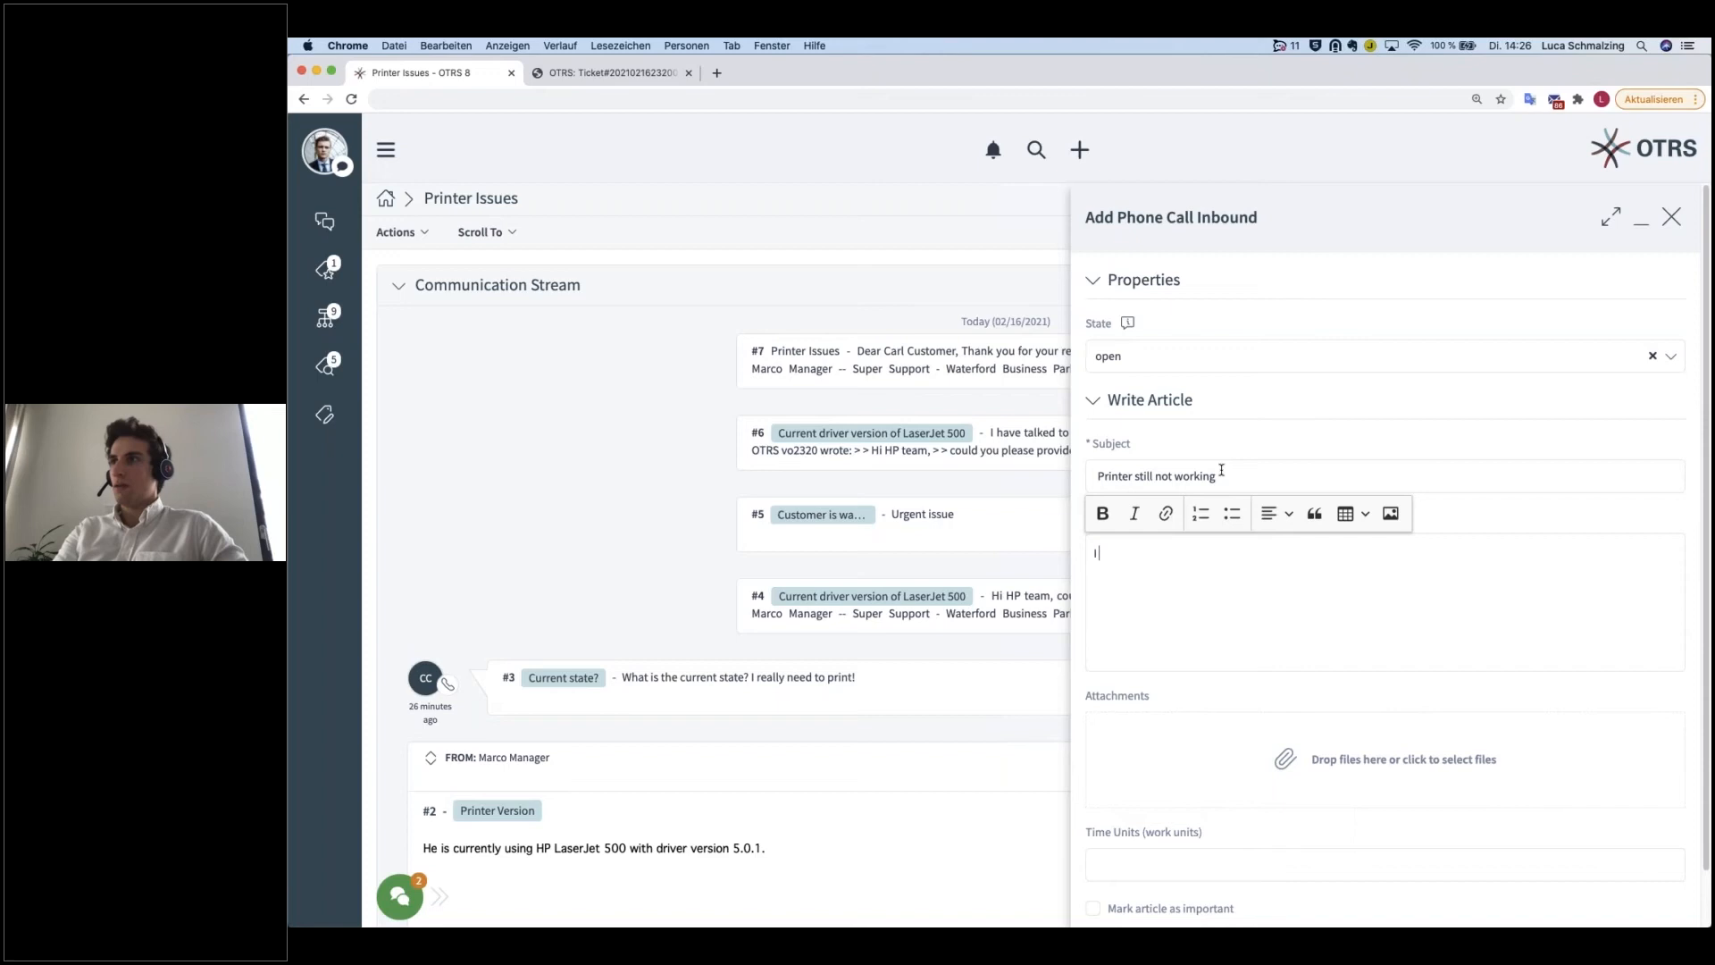
Step: Enter the body "I installed the latest driver but my printer is still not working.", set 15 time units and submit the call
text(I installed the latest d)
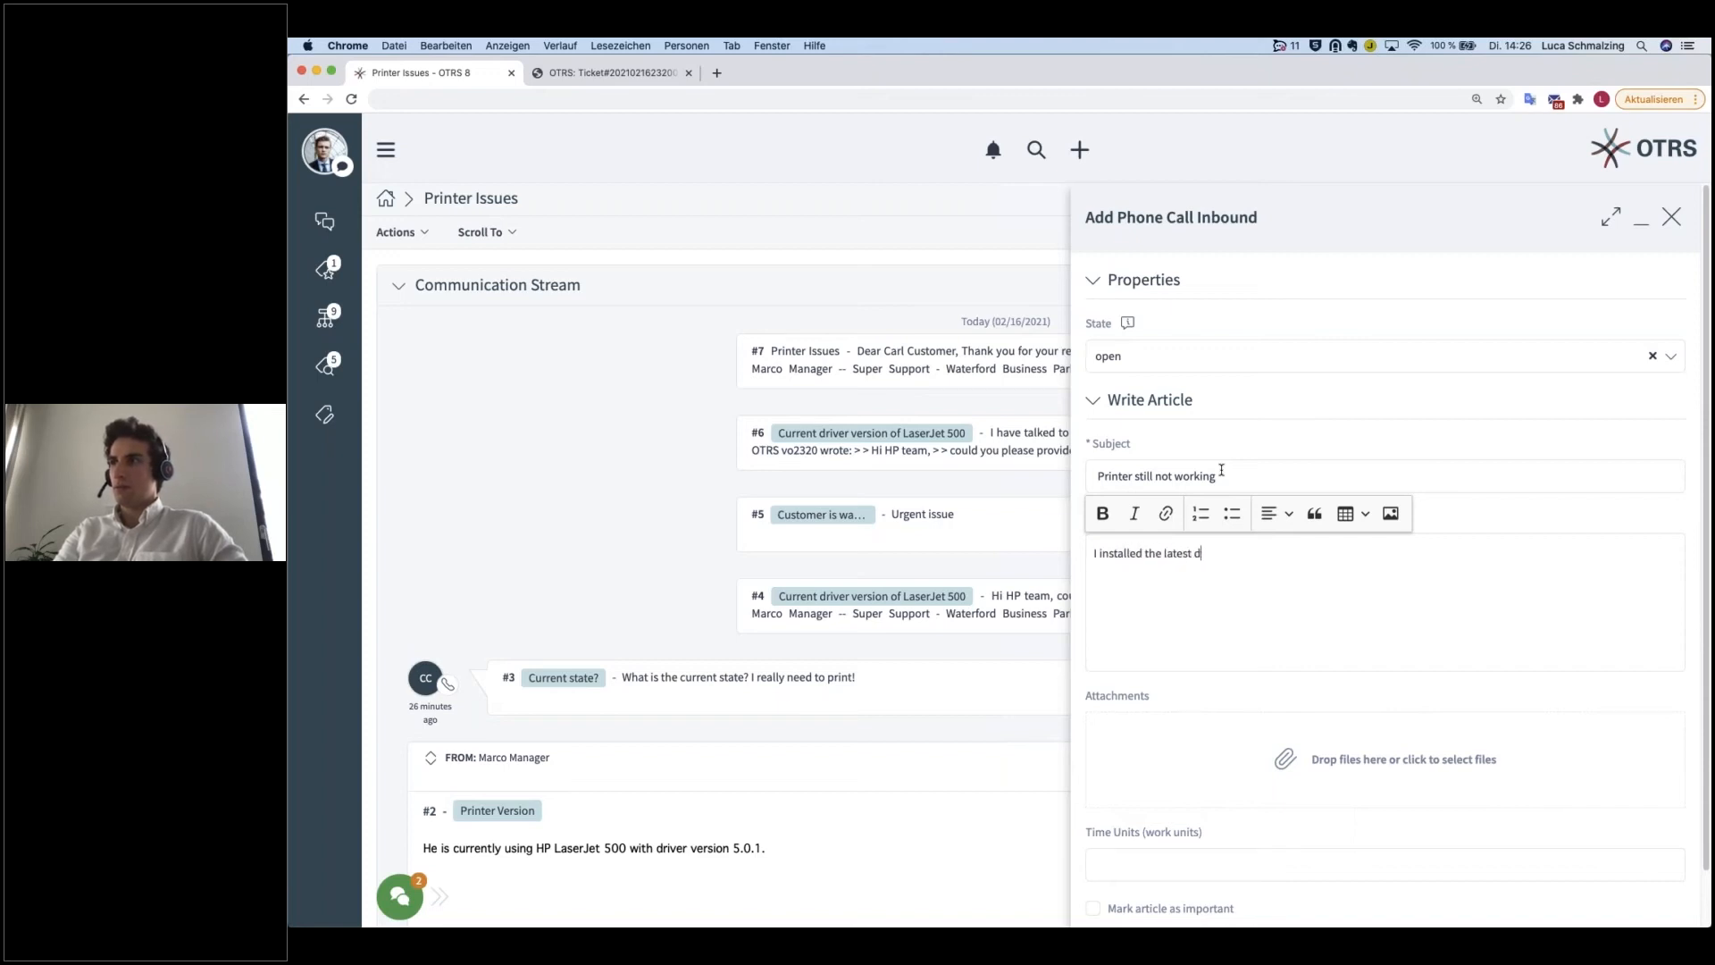
text(river but my pri)
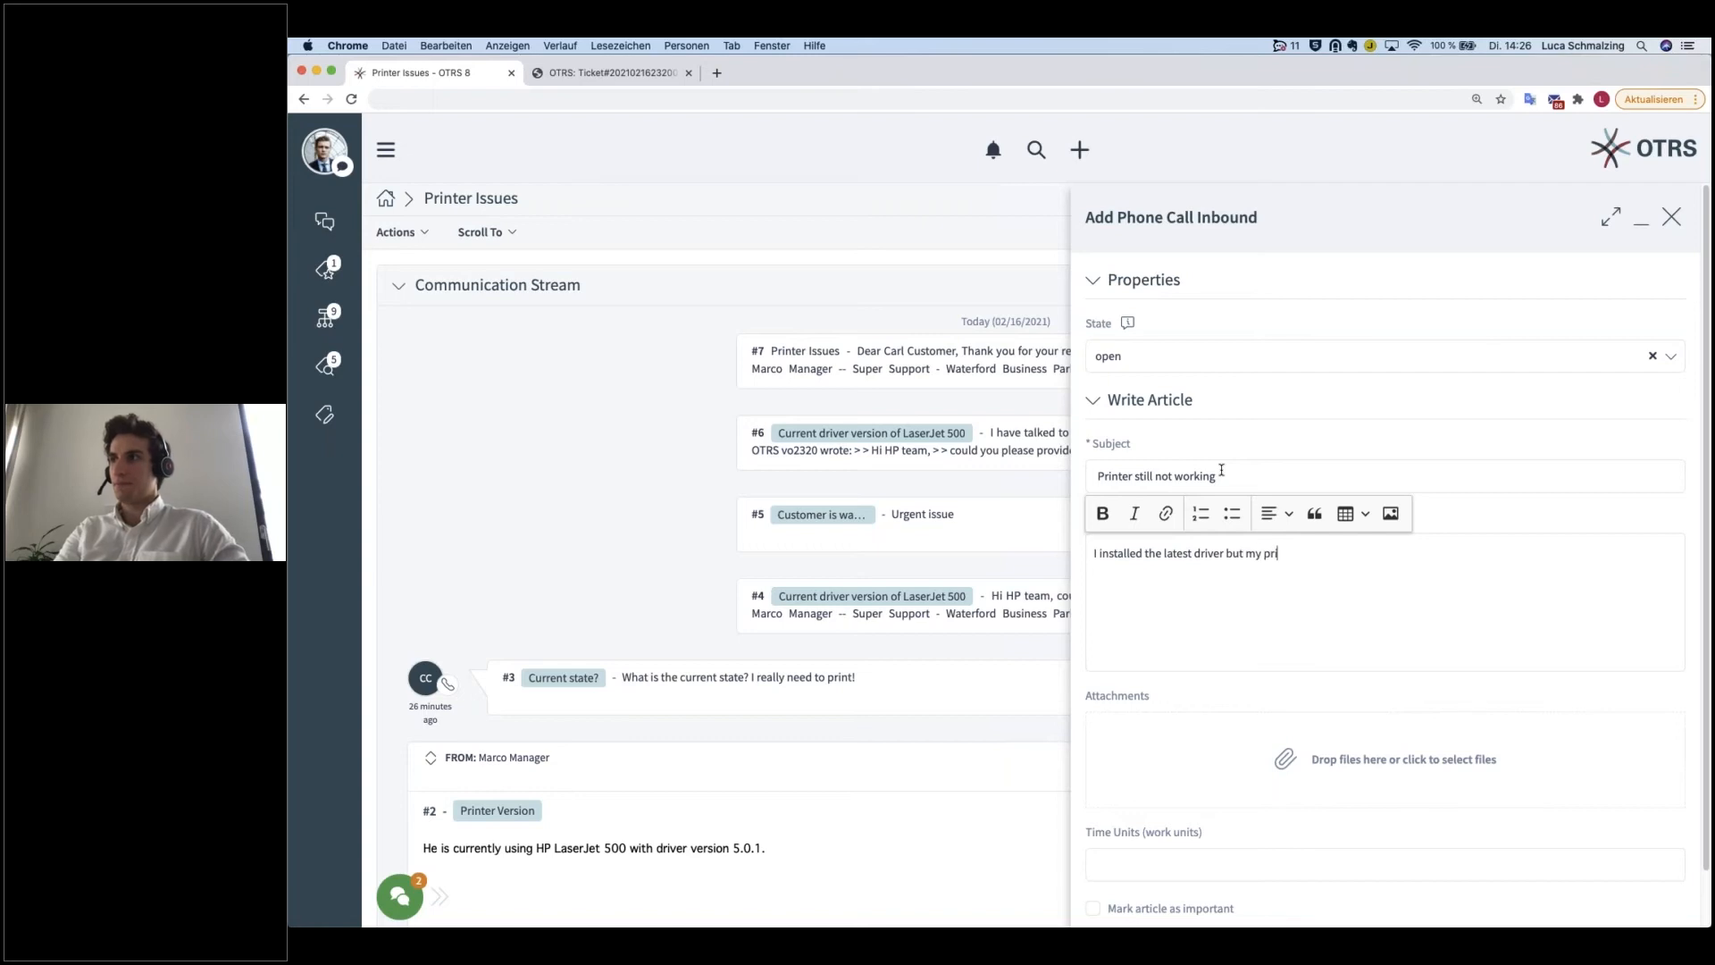
text(nter is still not working.)
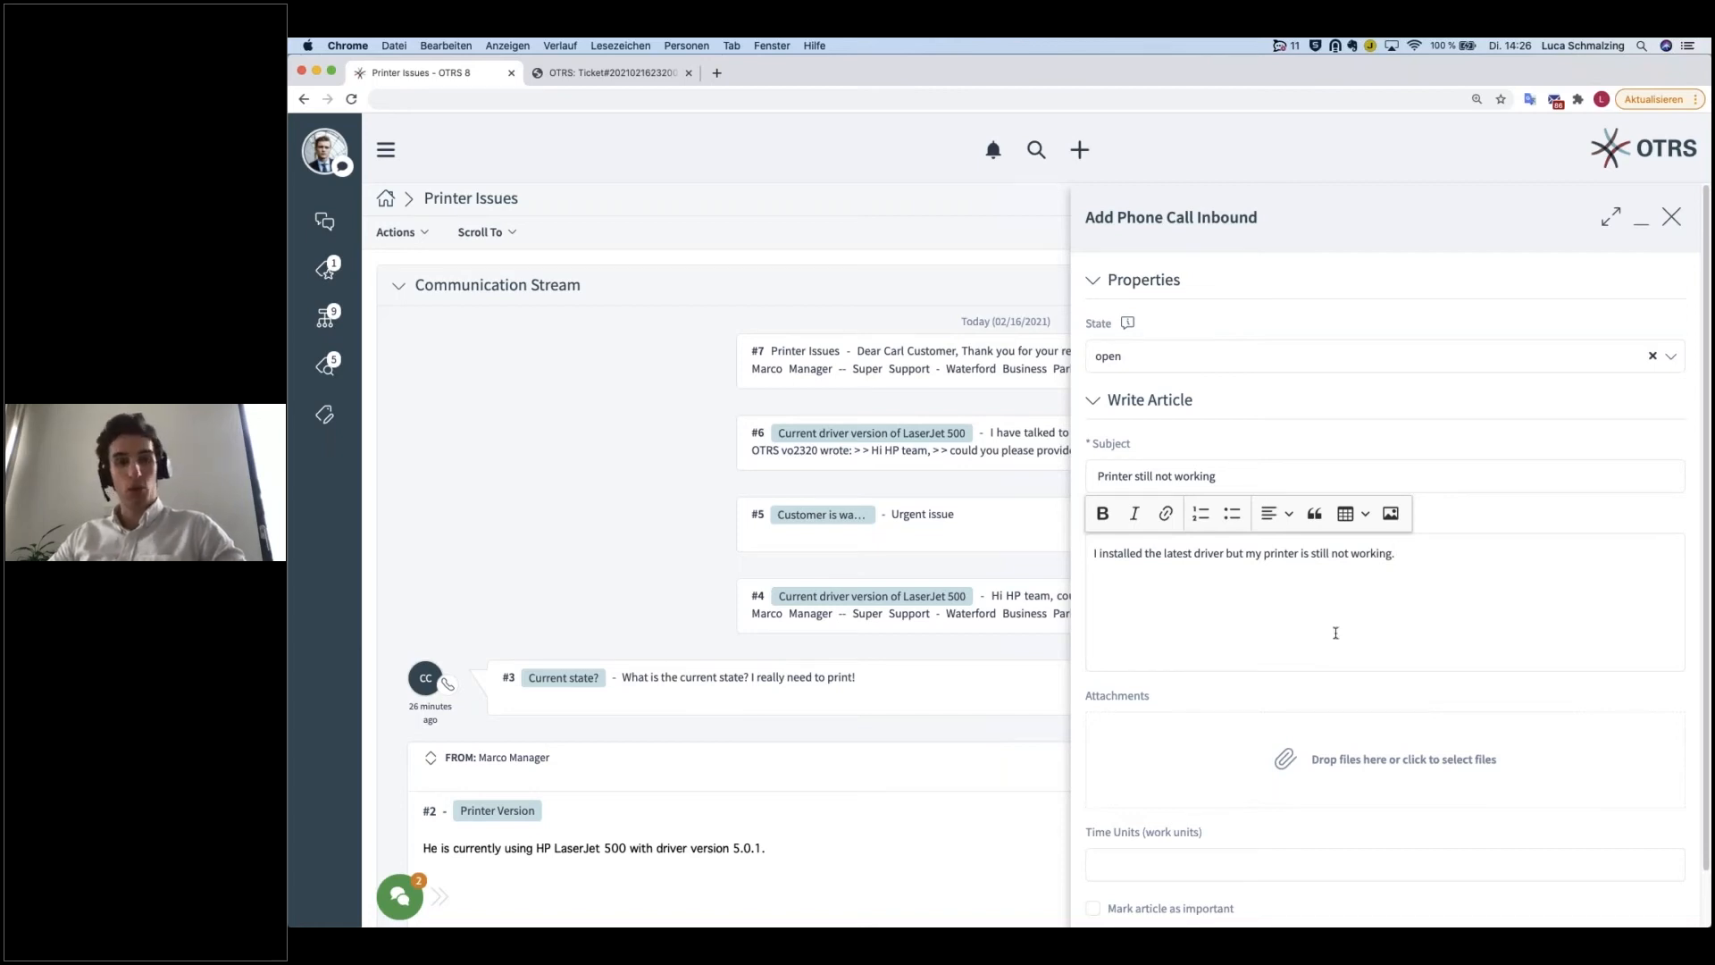
scroll(1269, 679, down, 2)
click(1223, 800)
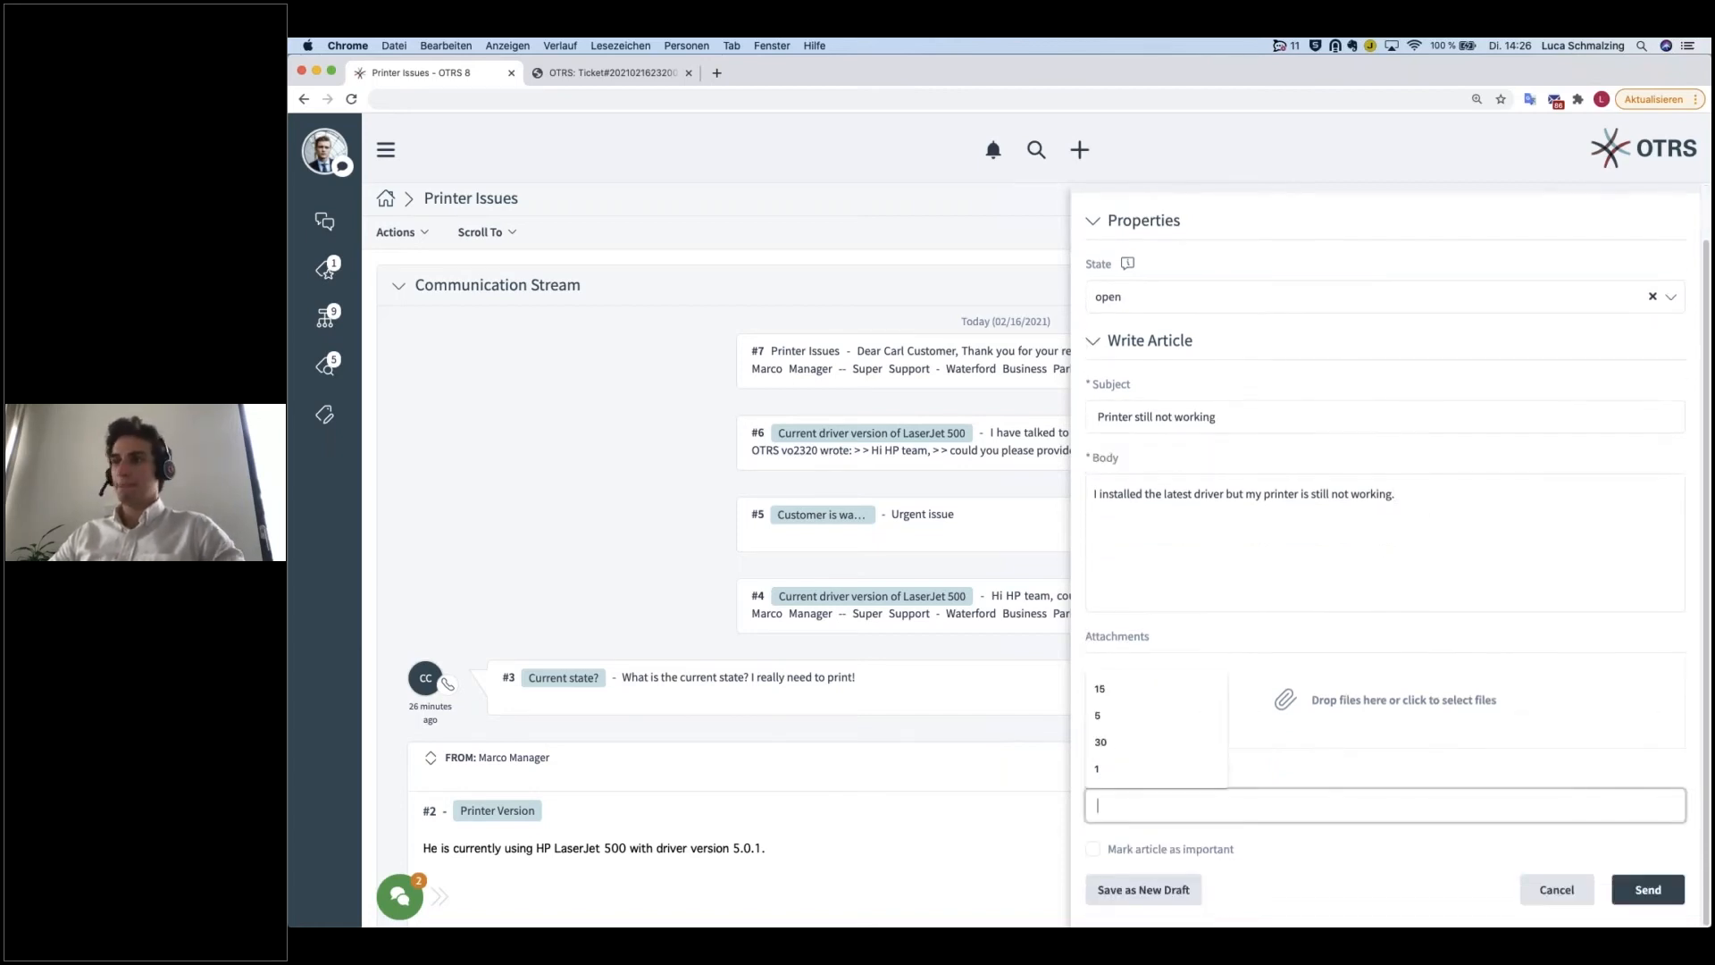
text(15)
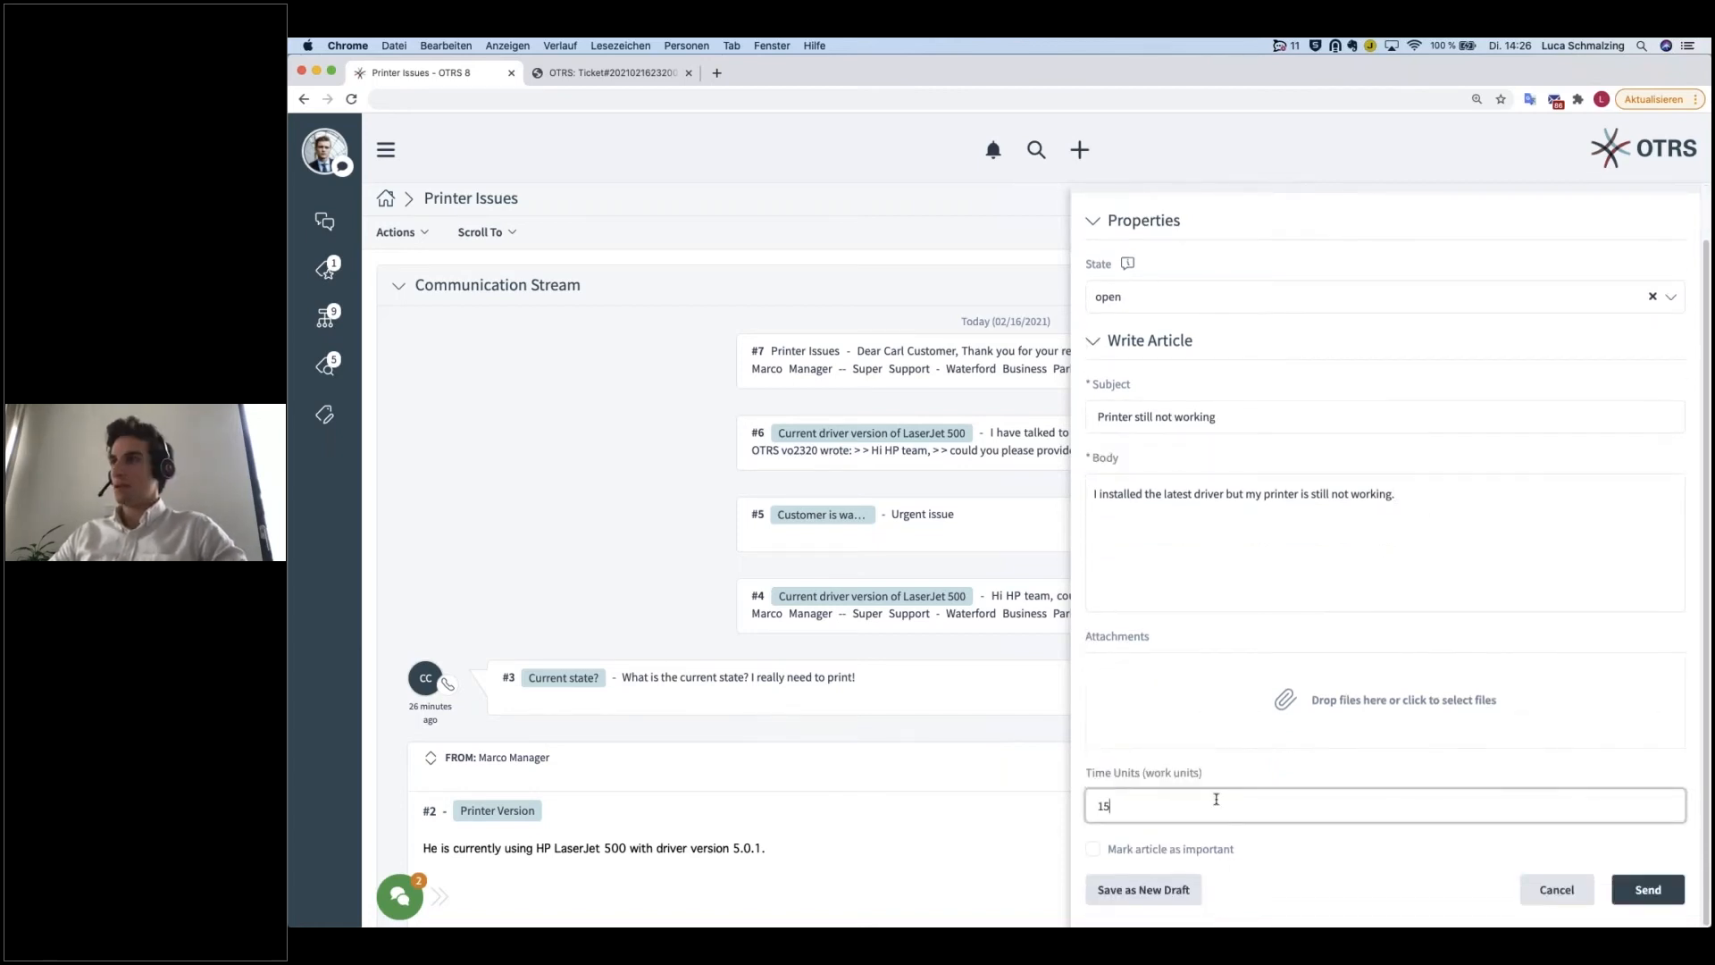
click(1649, 890)
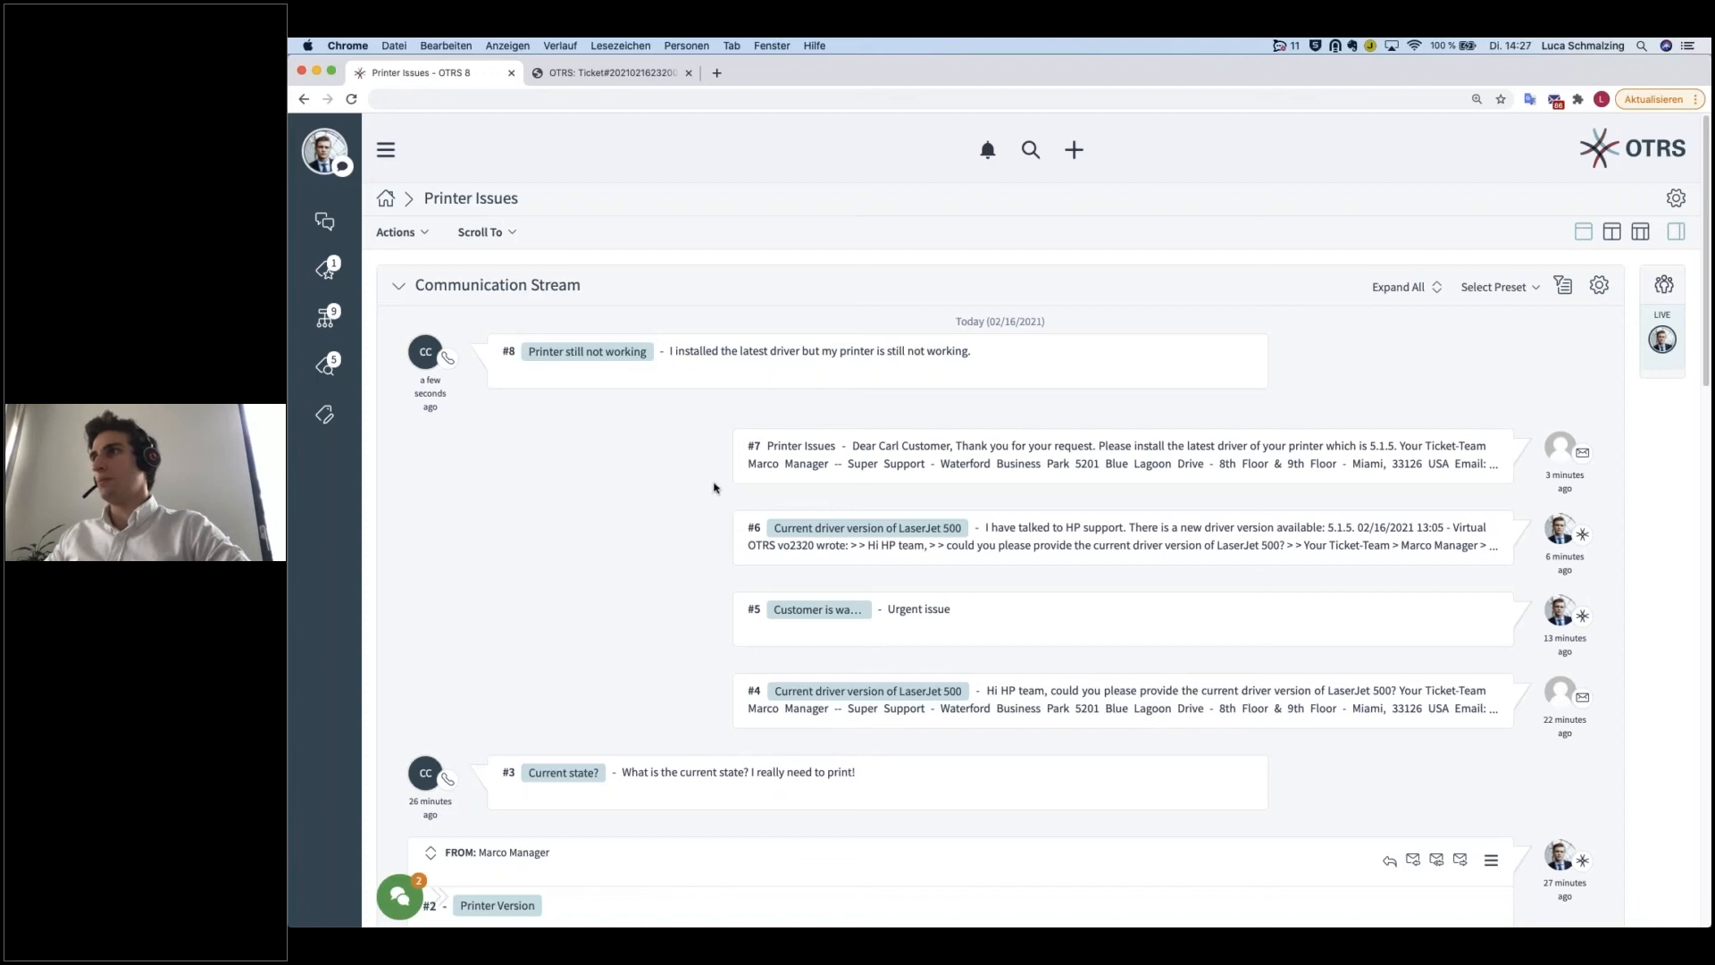
Step: Remove the important mark from note #6 about the LaserJet 500 driver version and collapse the article
click(1226, 463)
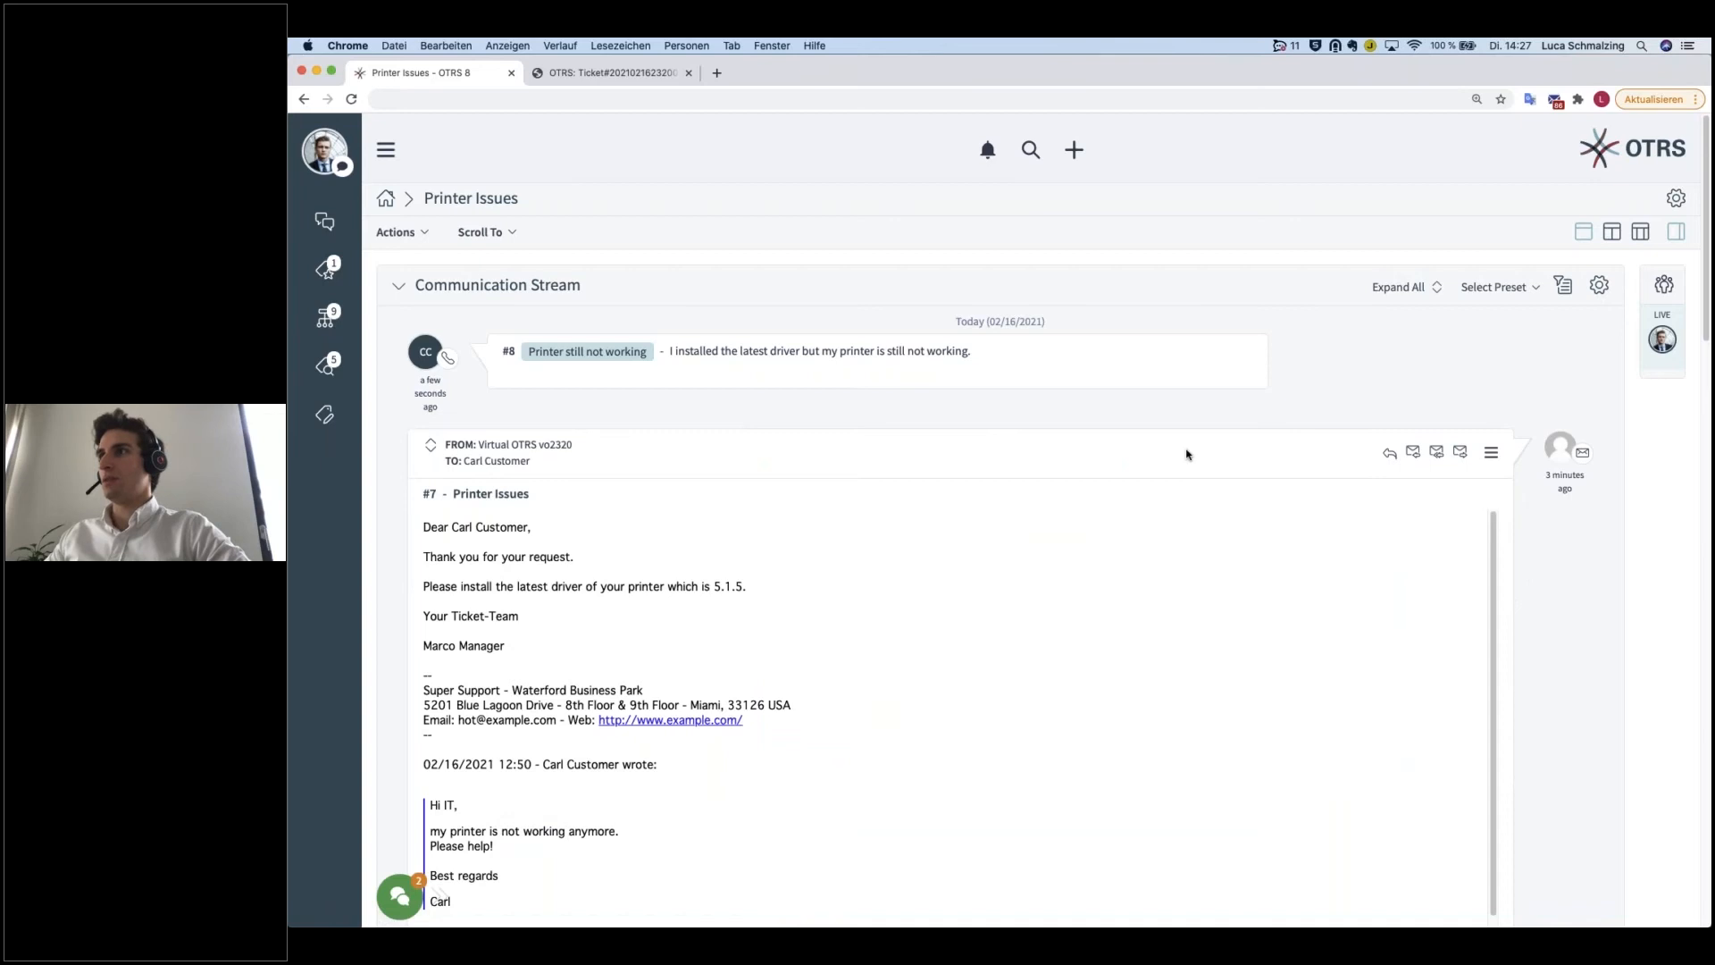
click(1154, 446)
click(1133, 543)
scroll(1140, 586, down, 2)
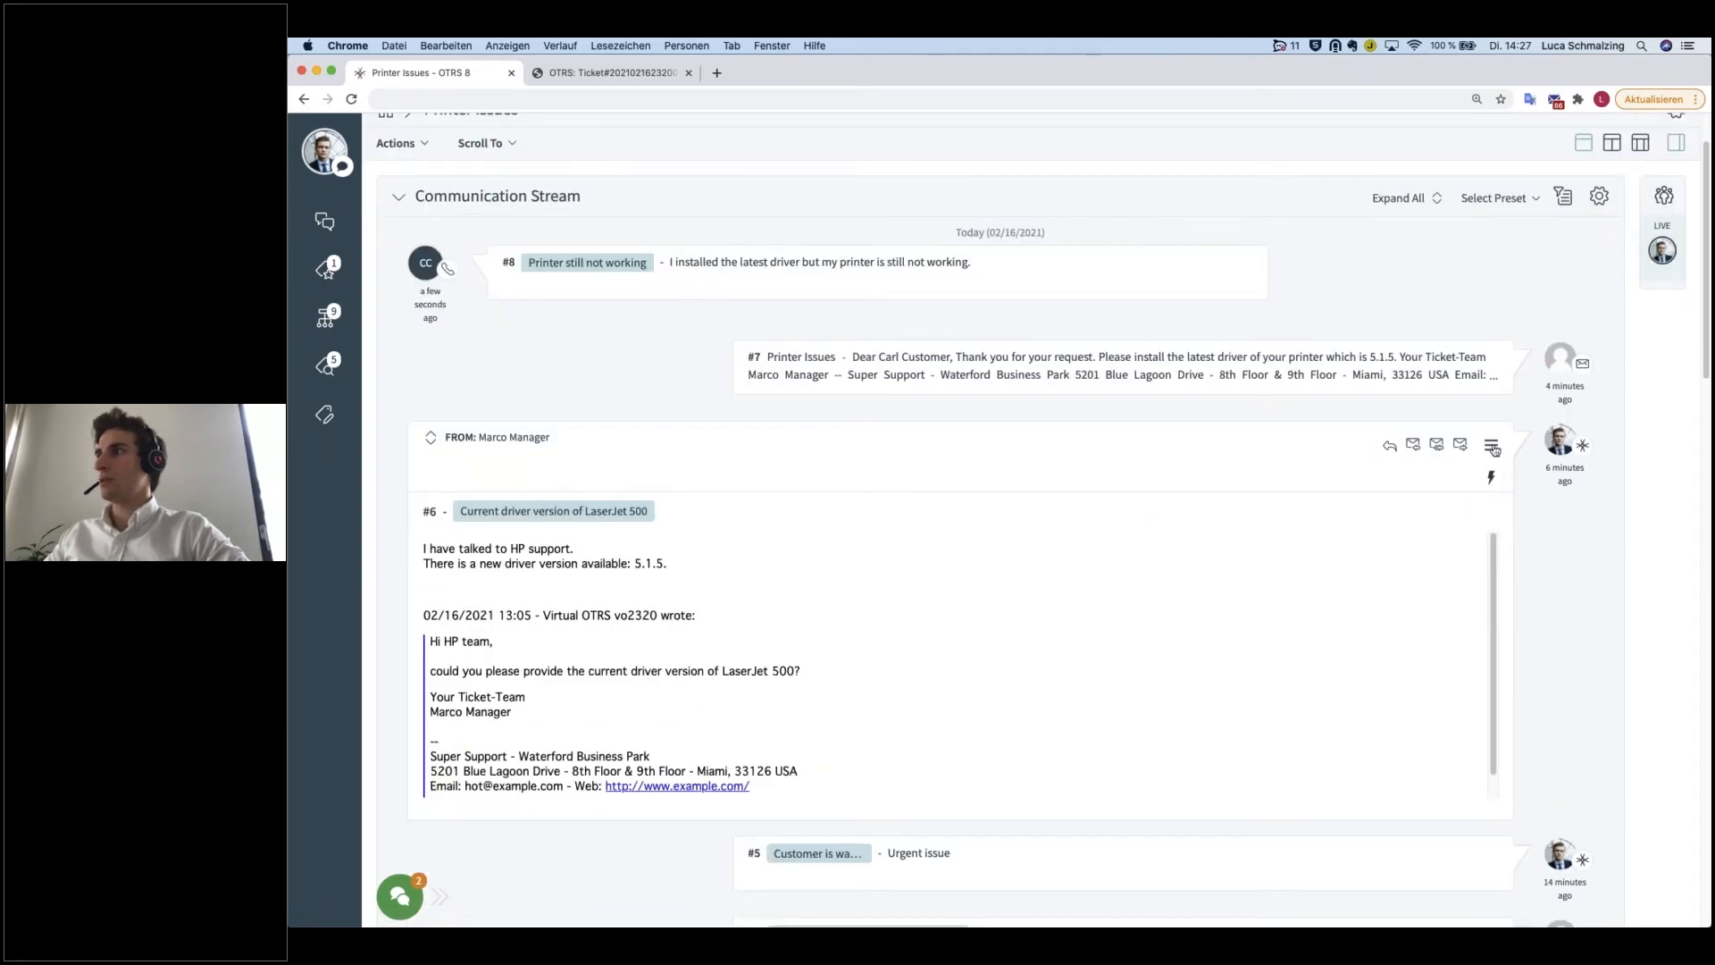
click(1492, 446)
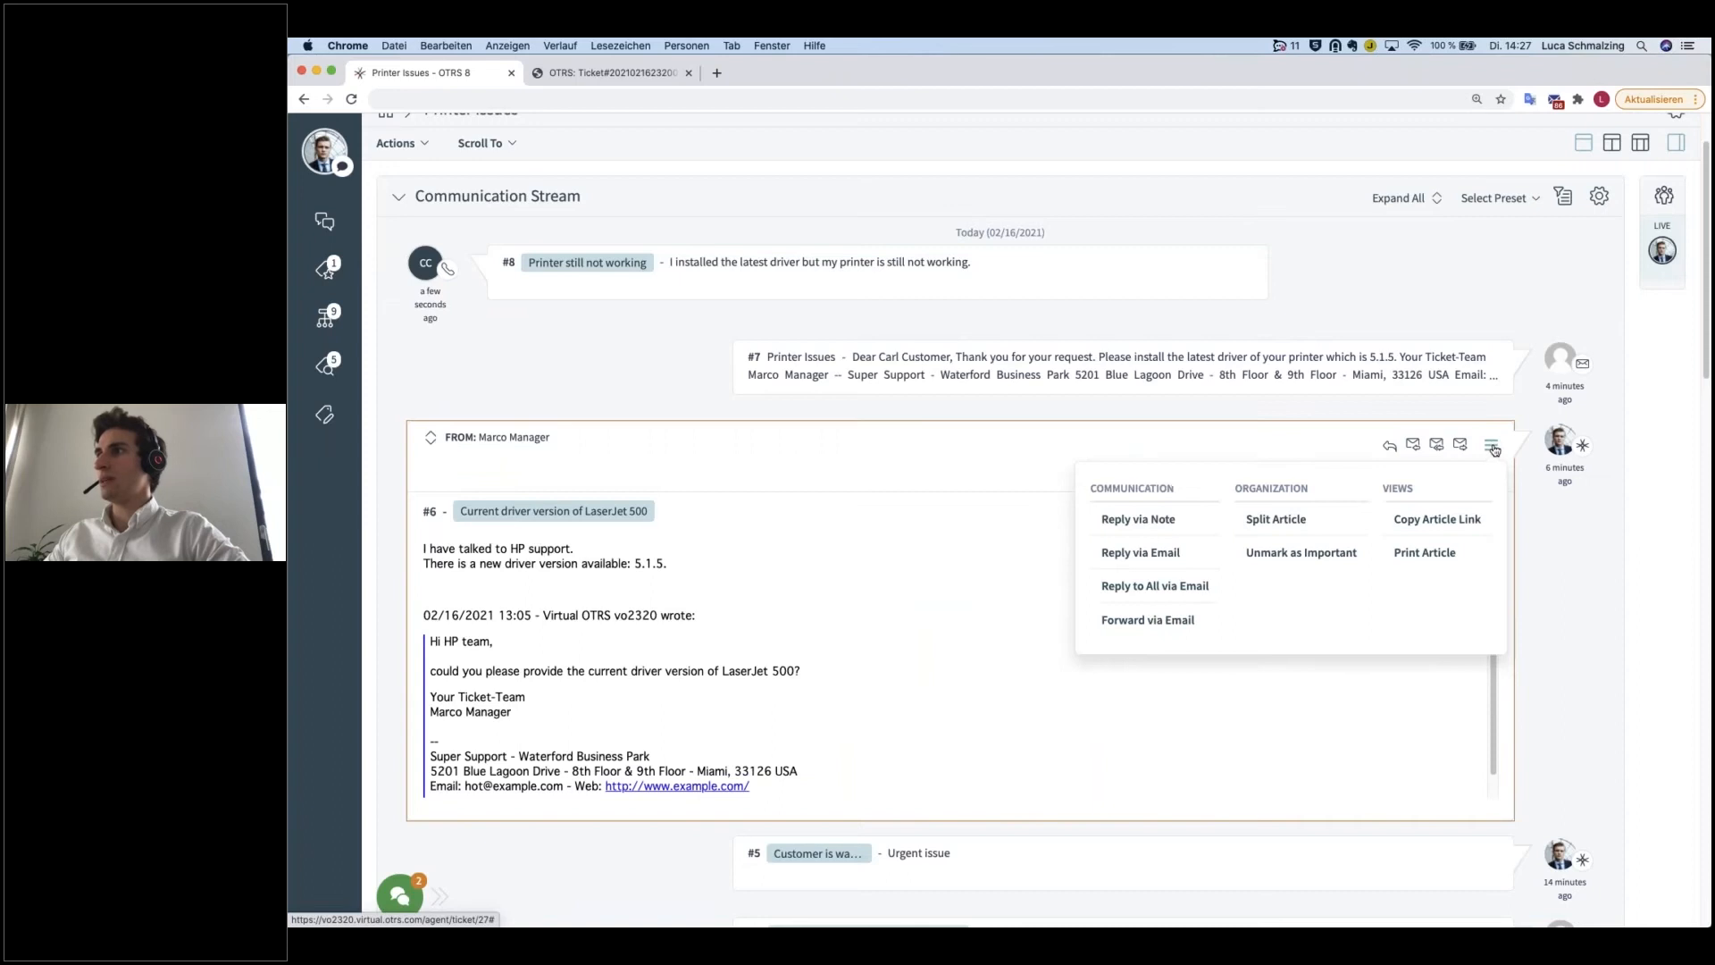
click(1301, 553)
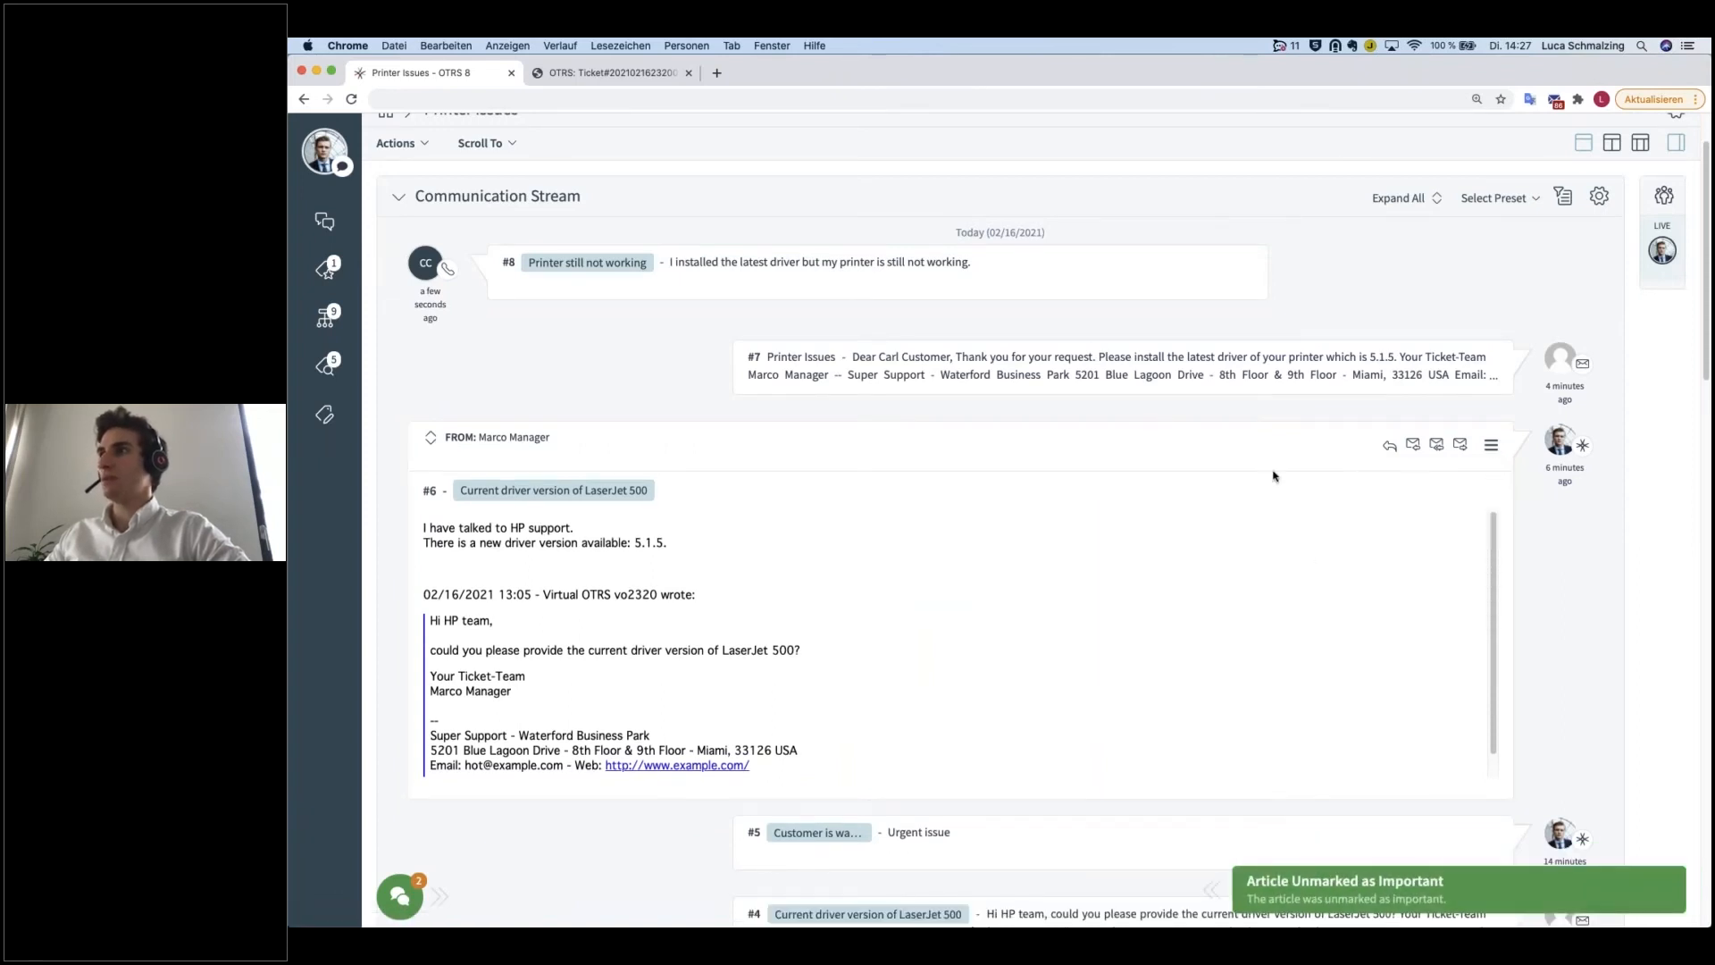
click(1153, 451)
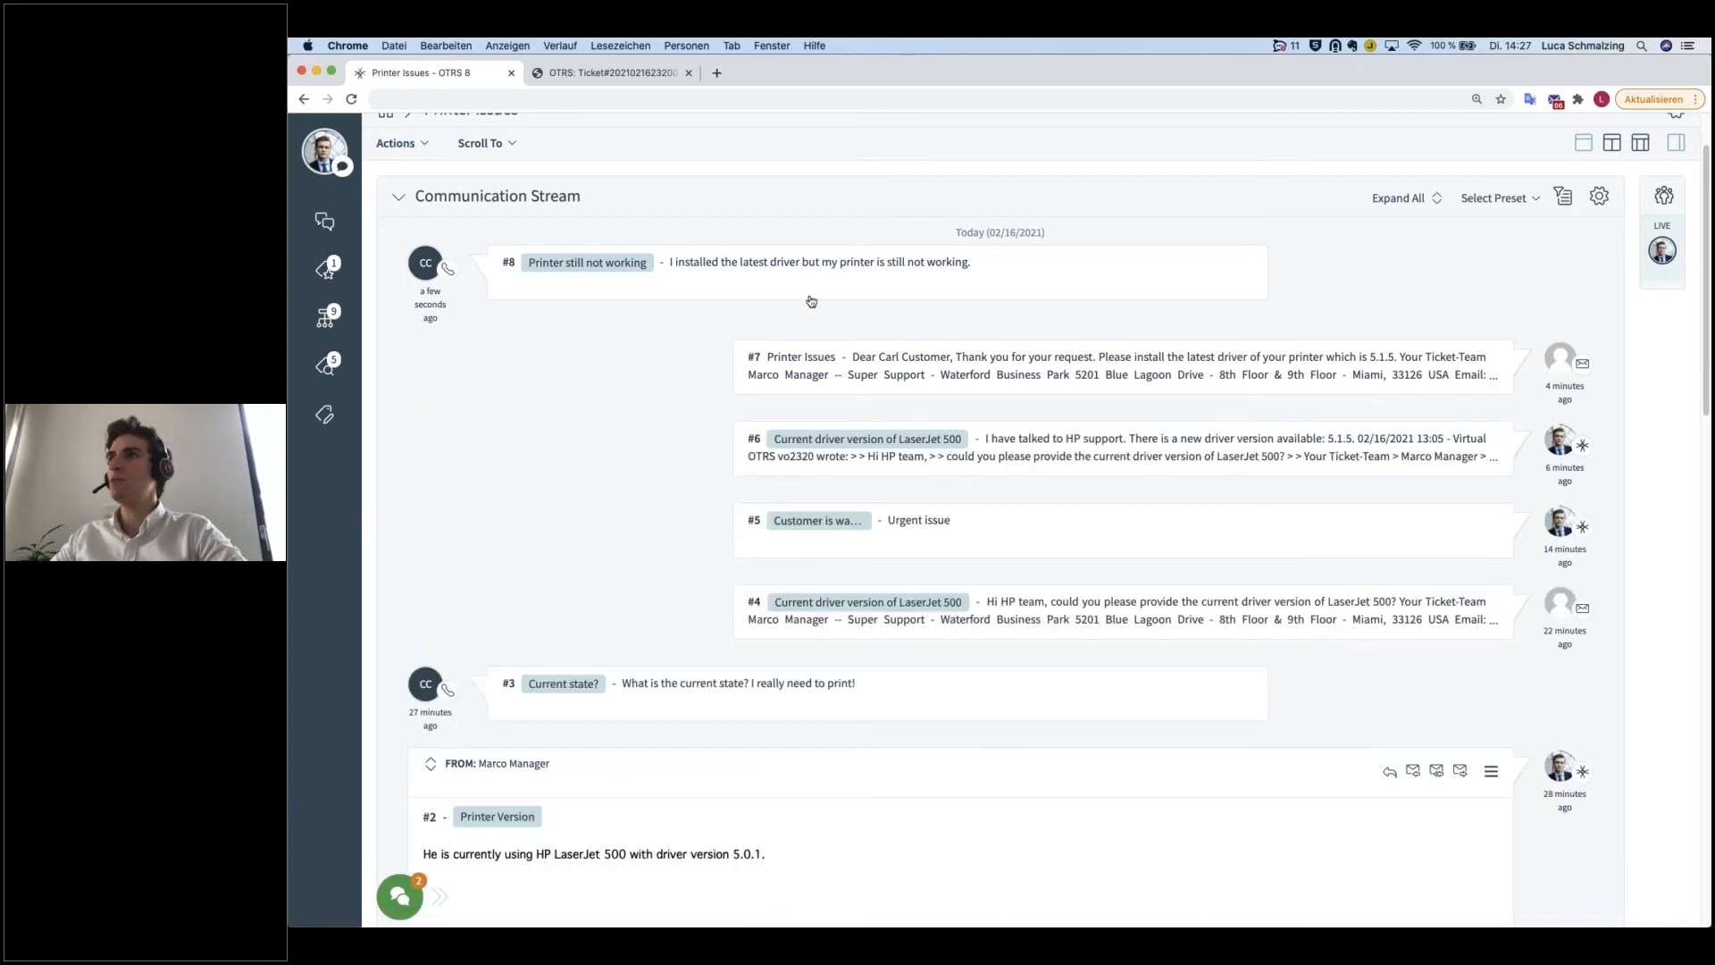
Step: Copy the direct link of article #8, "Printer still not working", and open it in a new browser tab
click(933, 289)
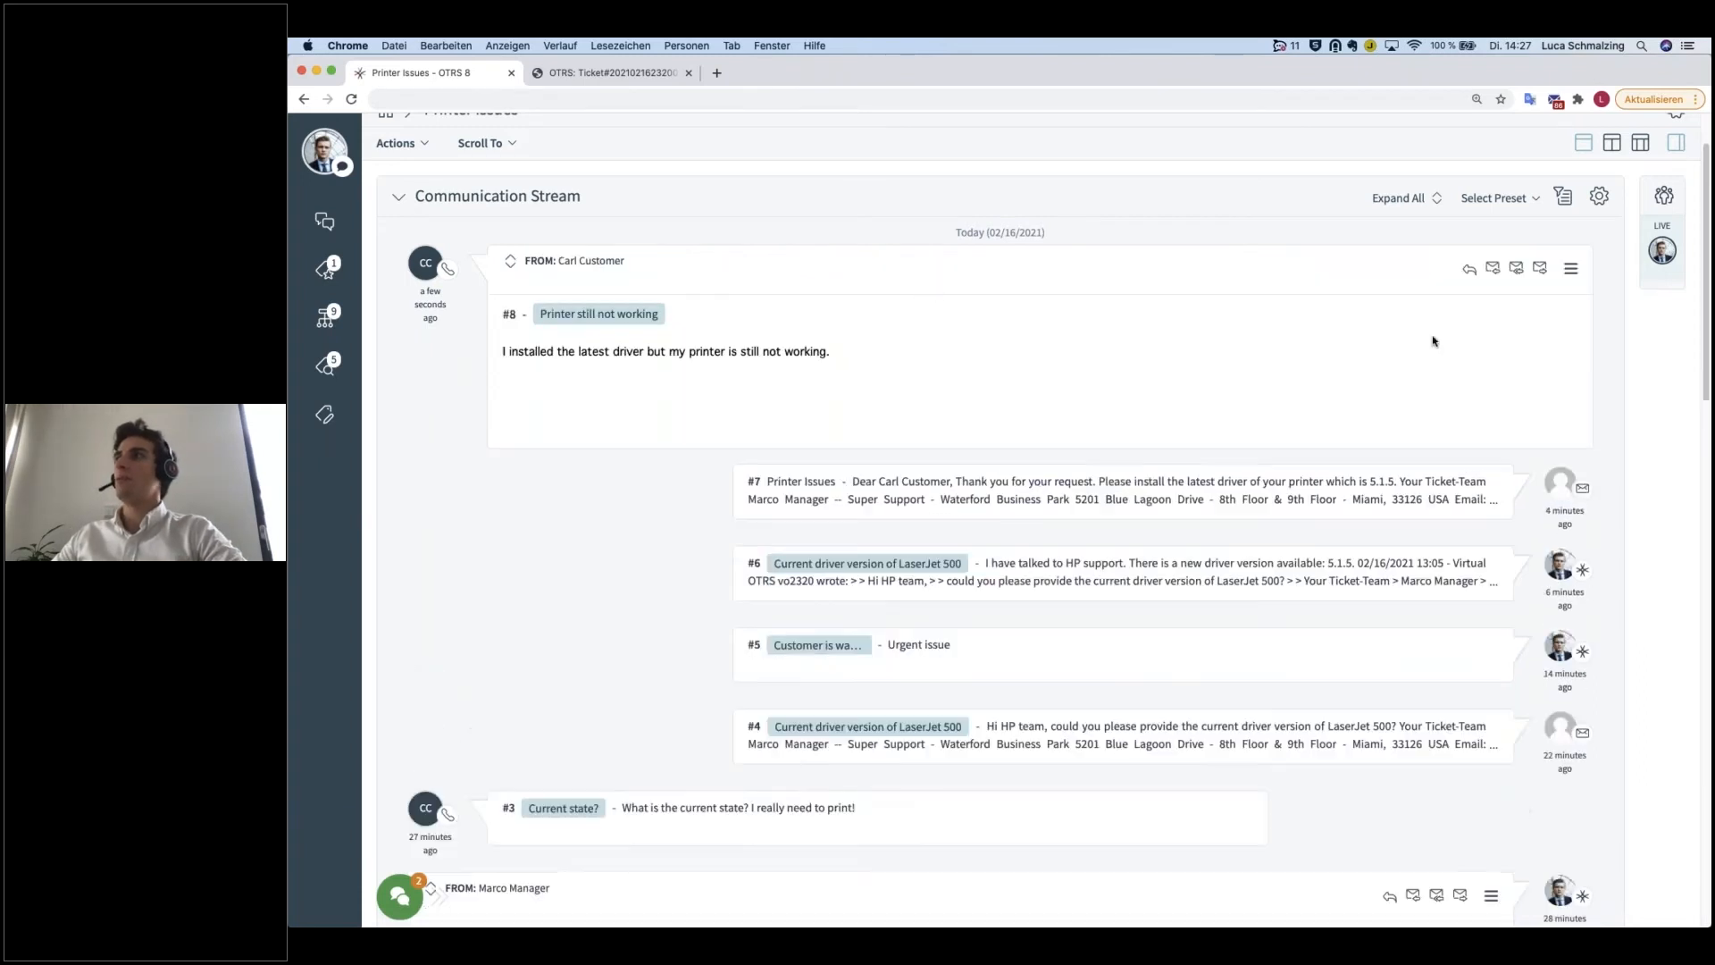
click(1570, 268)
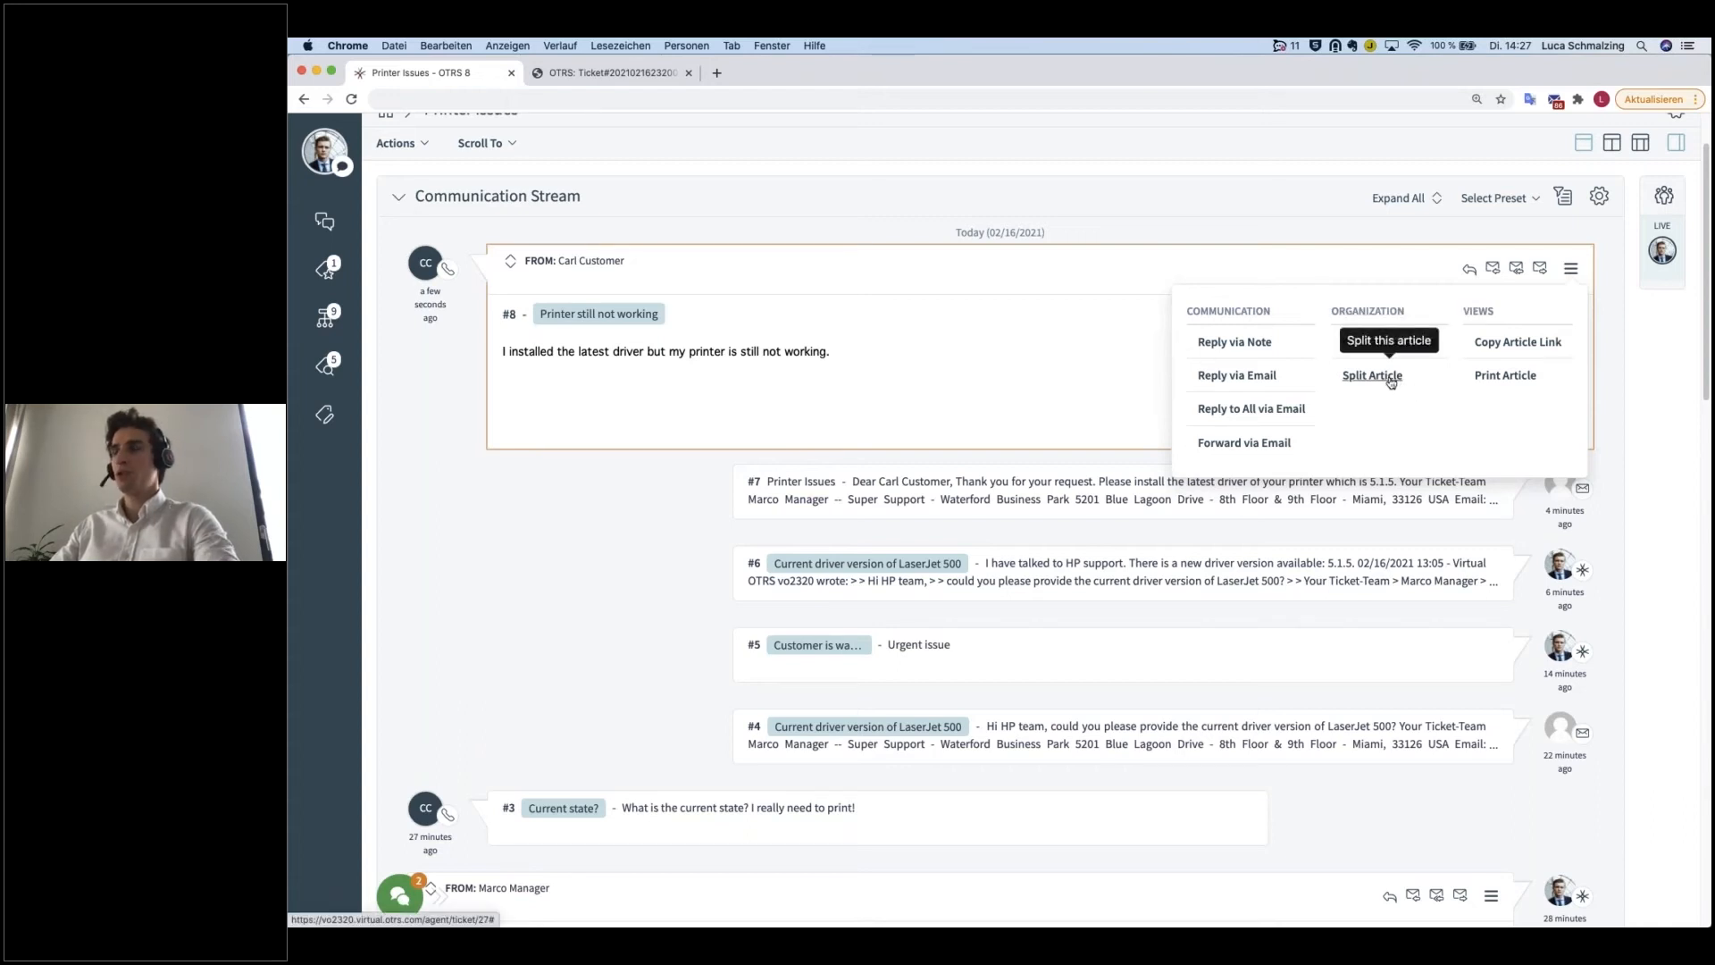
click(1515, 349)
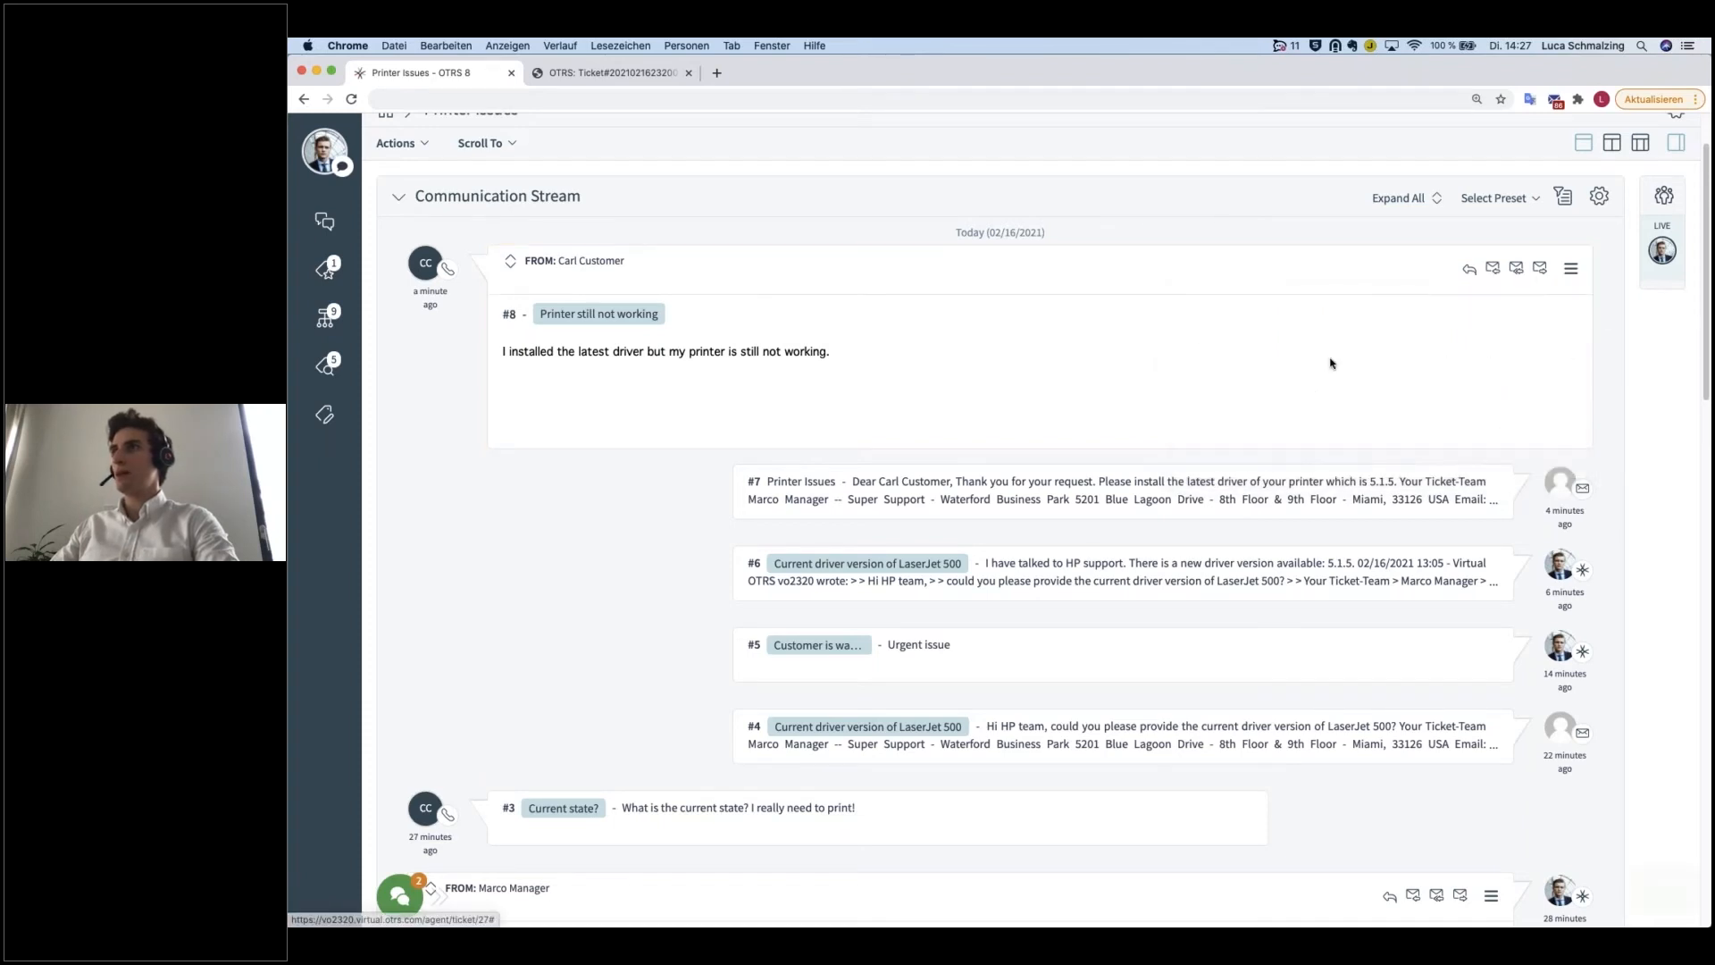
click(716, 73)
key(super+v)
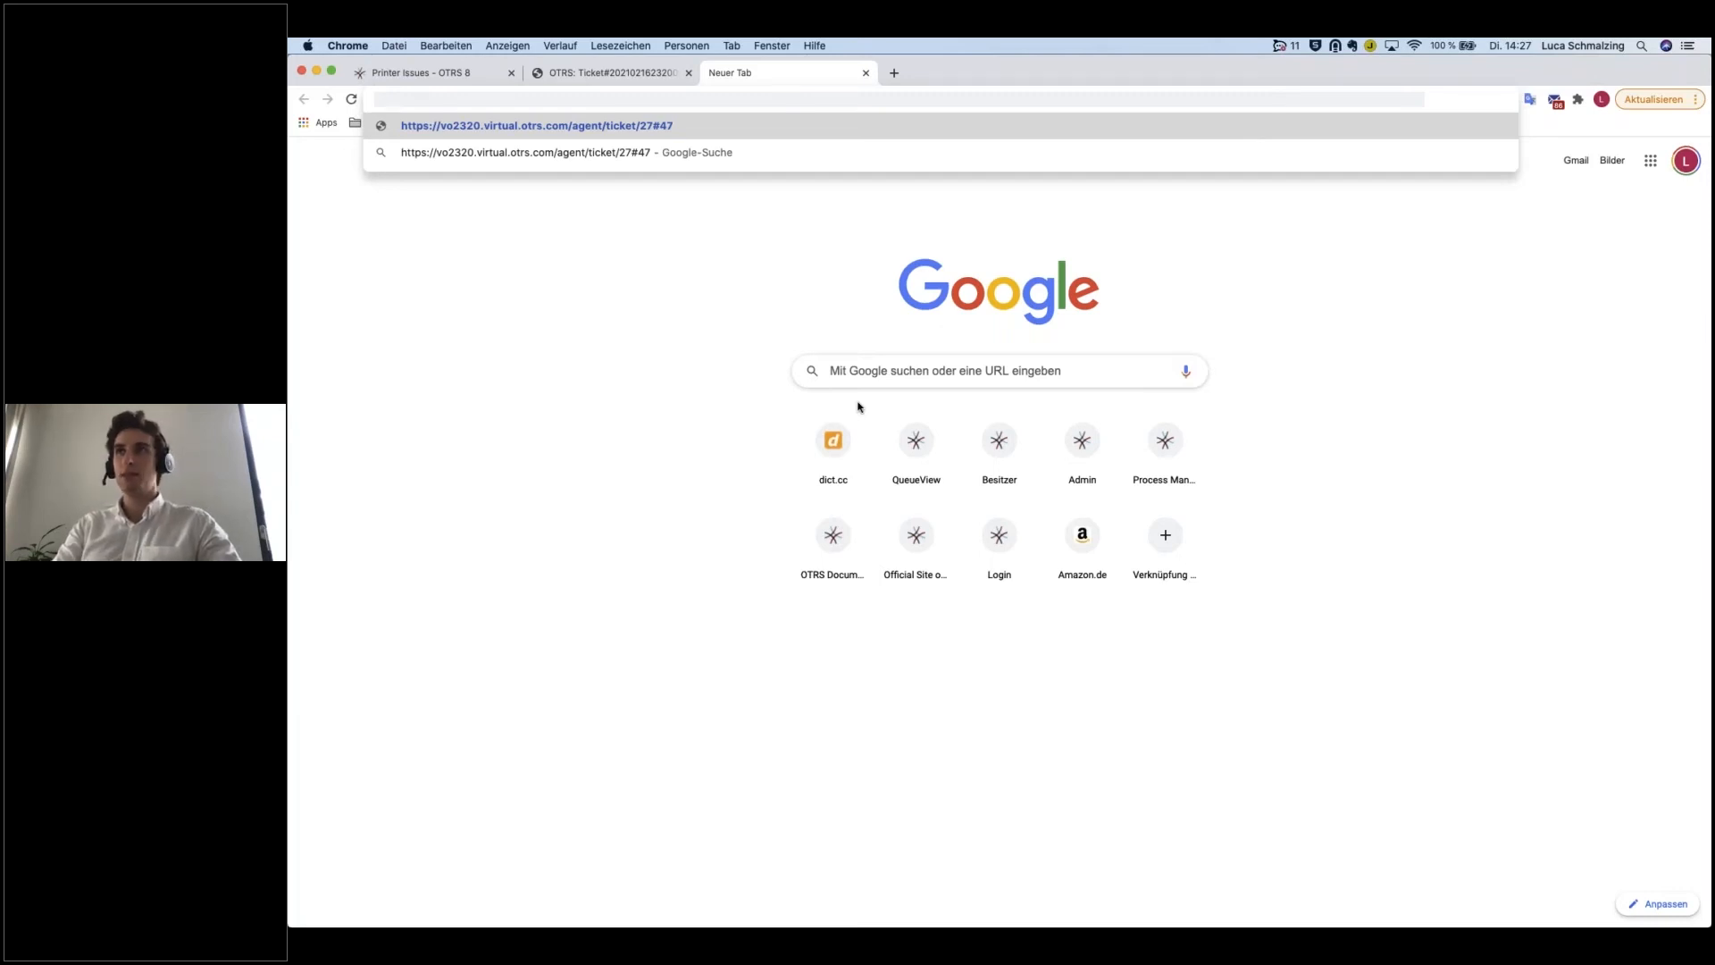
key(Return)
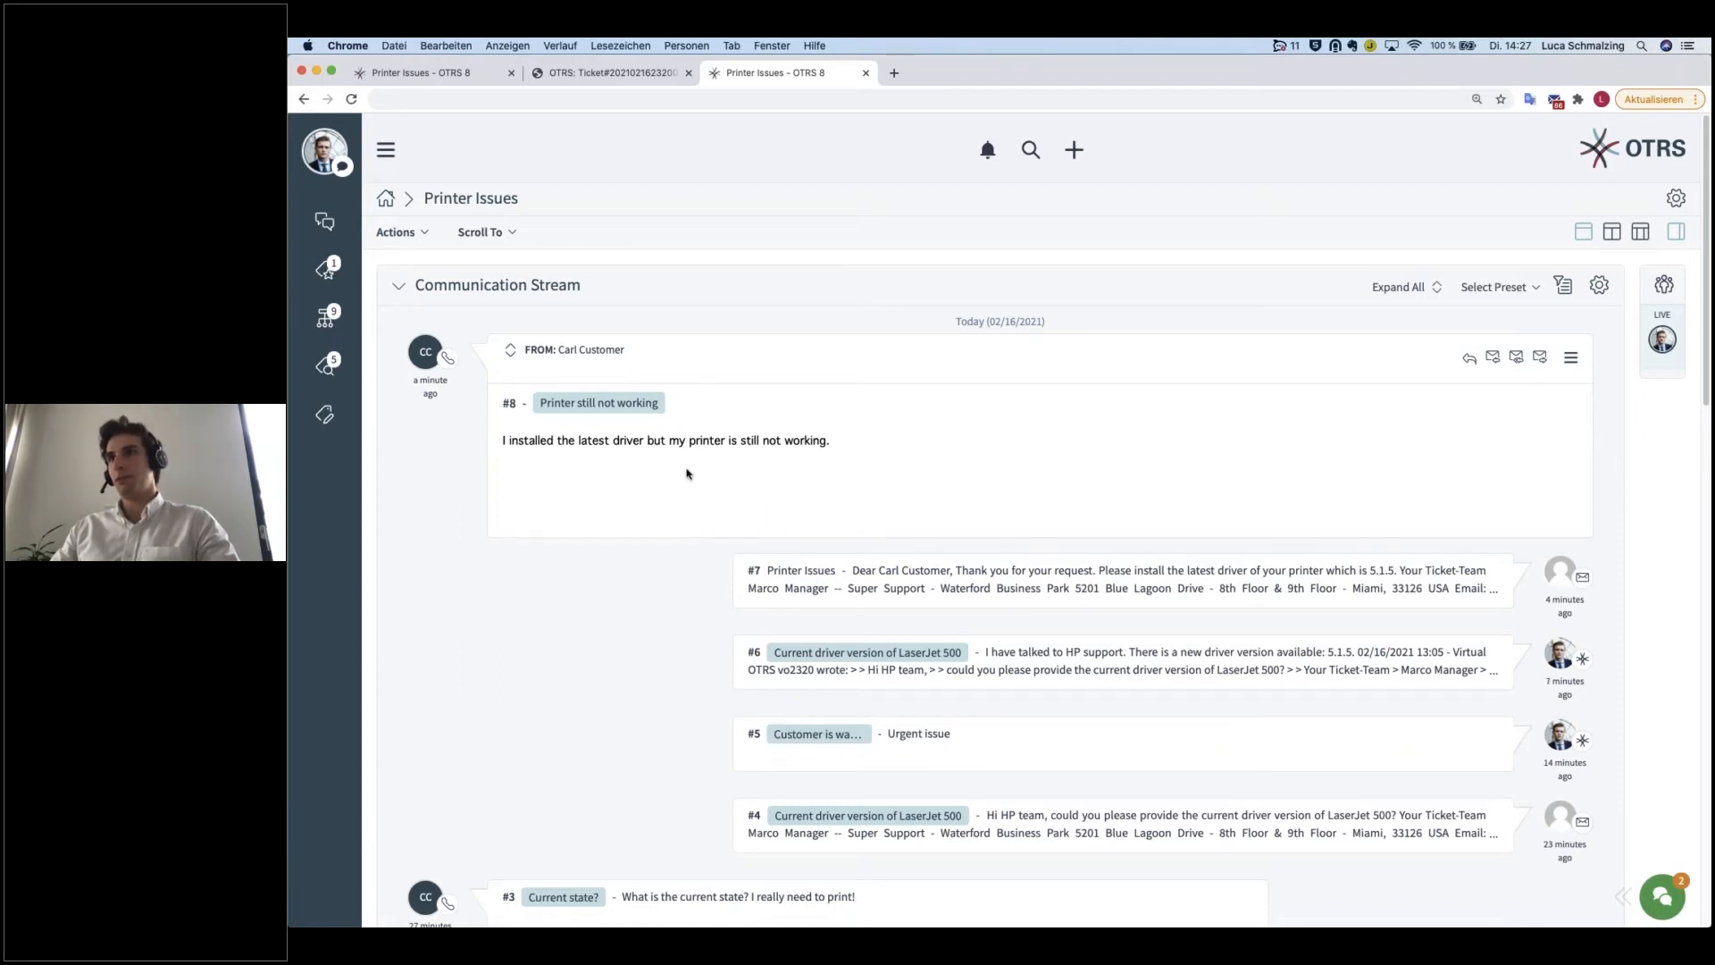
scroll(776, 170, down, 1)
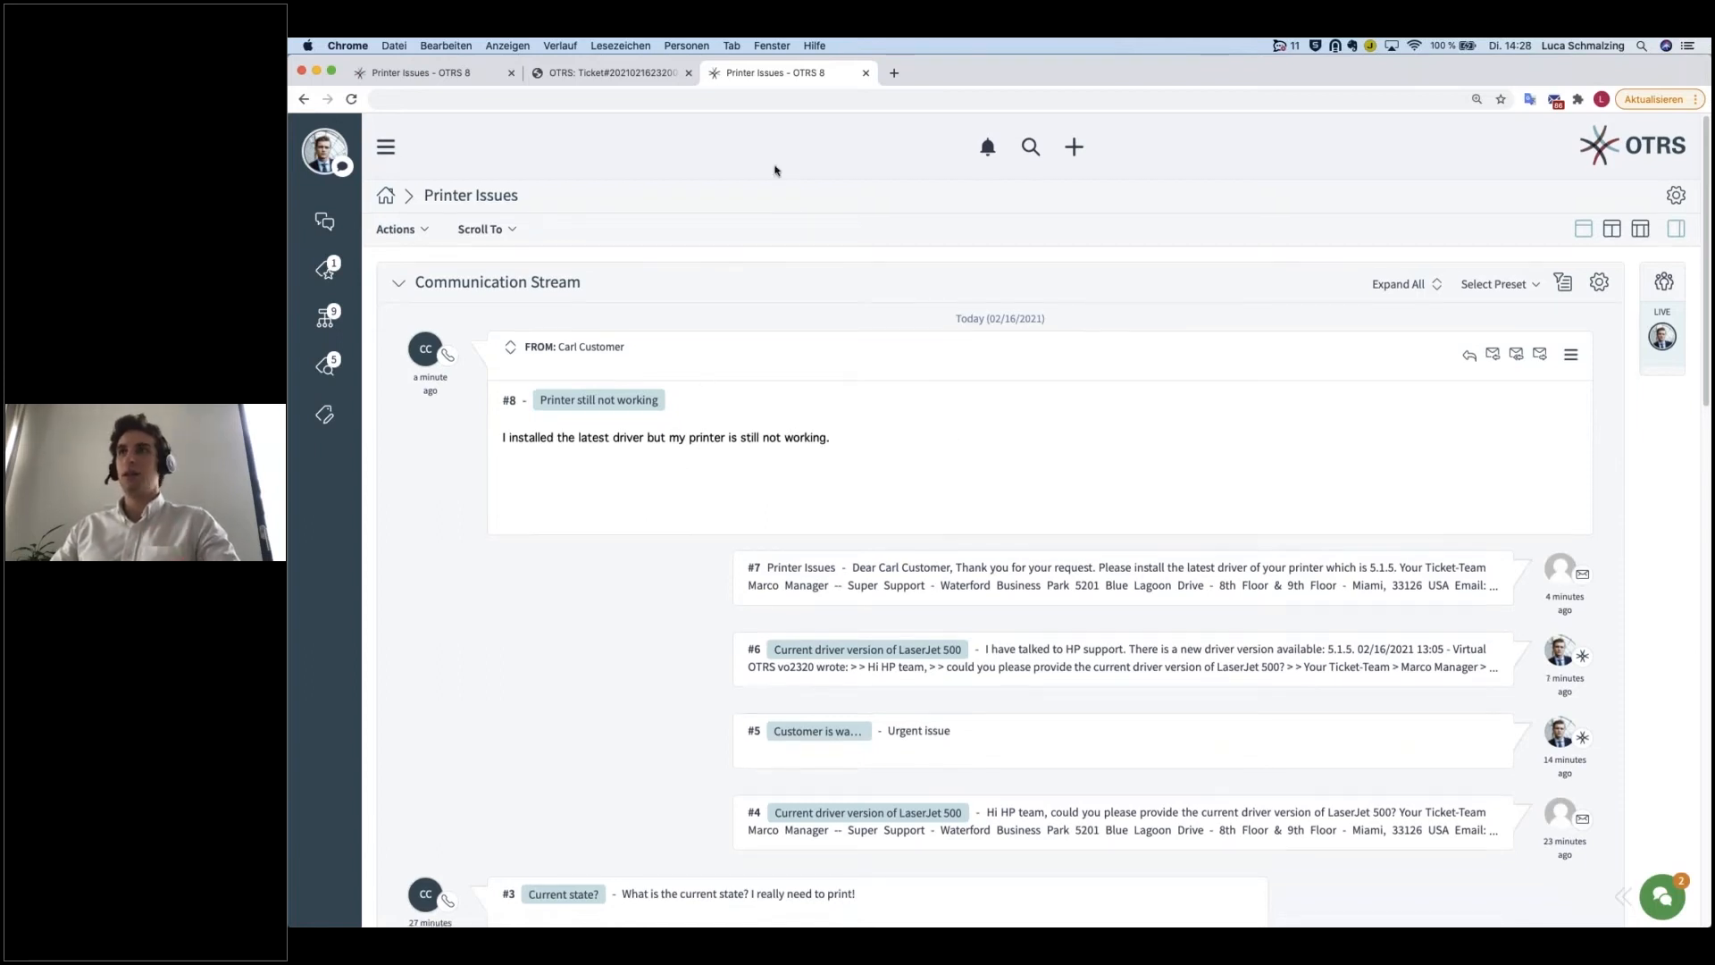
Step: Close the extra browser tabs and print article #8 as a PDF
middle_click(552, 81)
scroll(983, 358, down, 2)
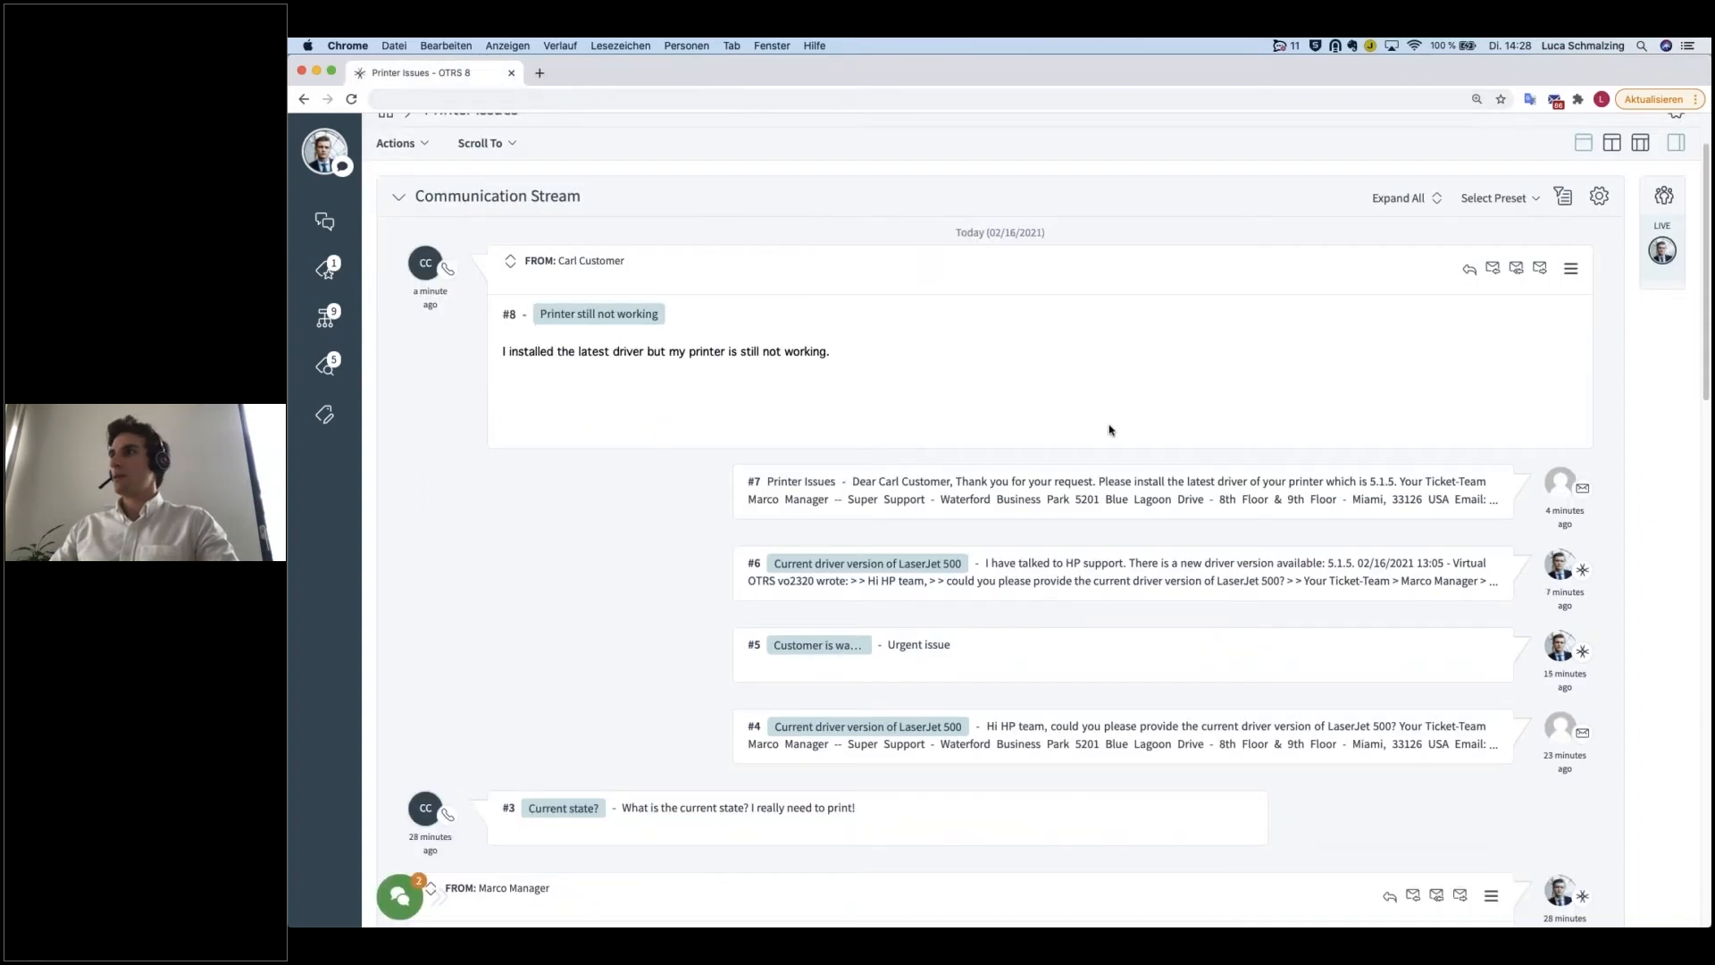
click(1572, 268)
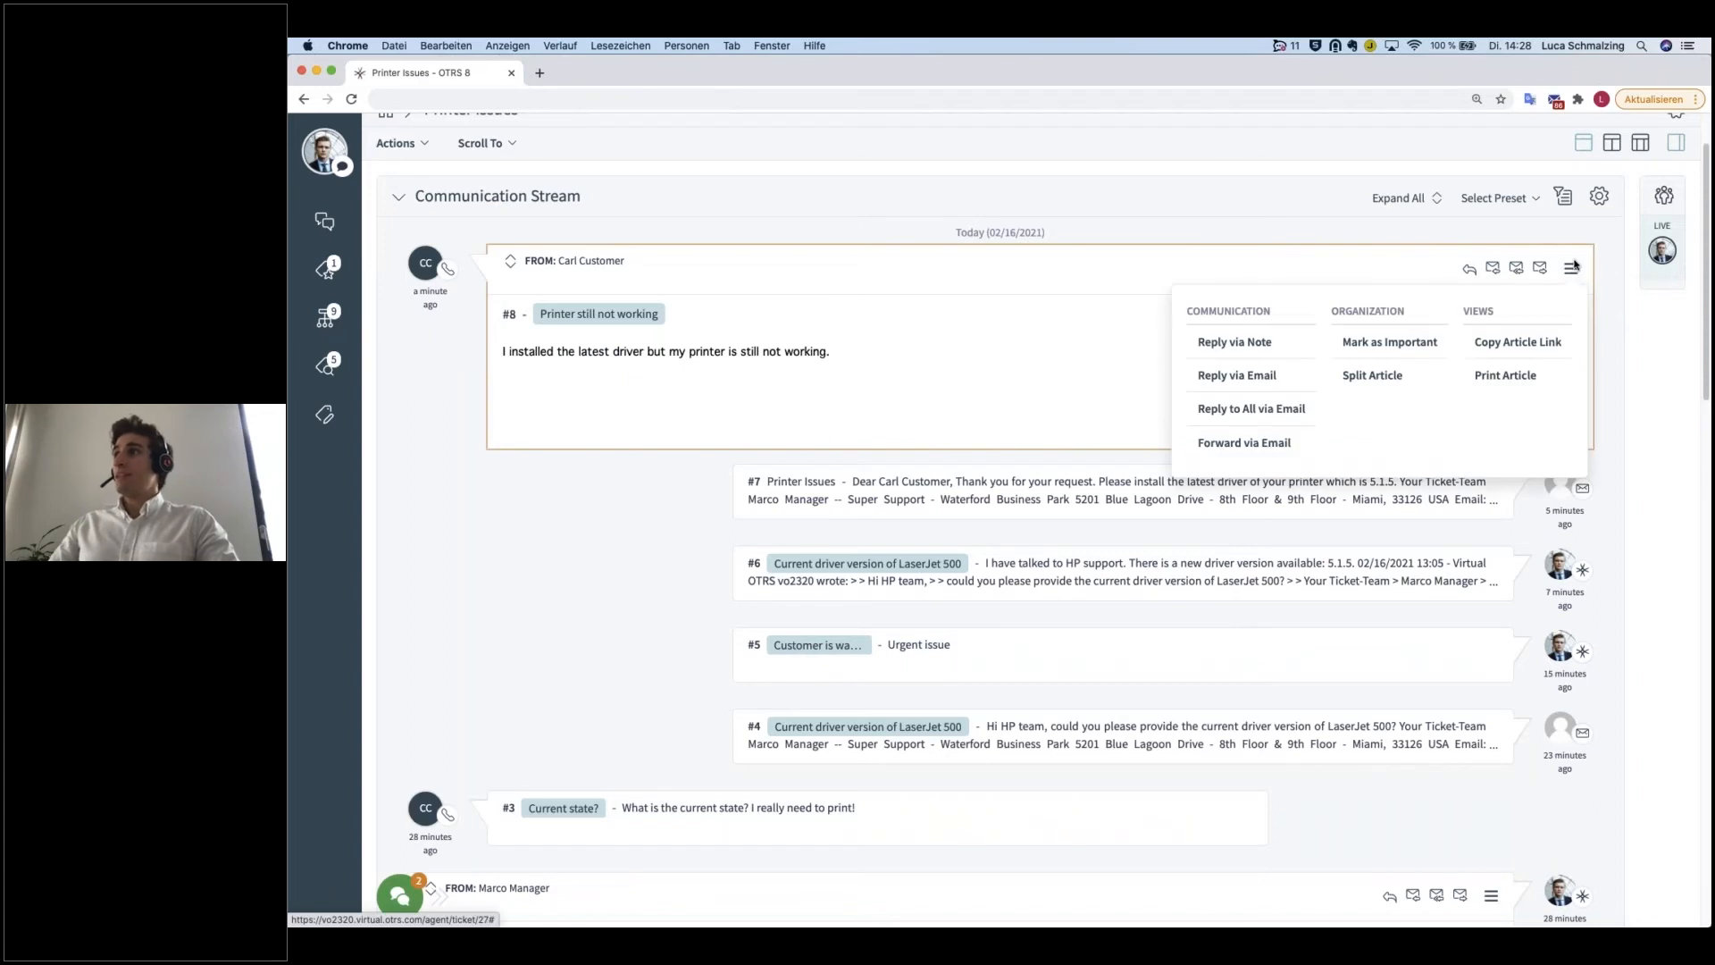
click(1506, 376)
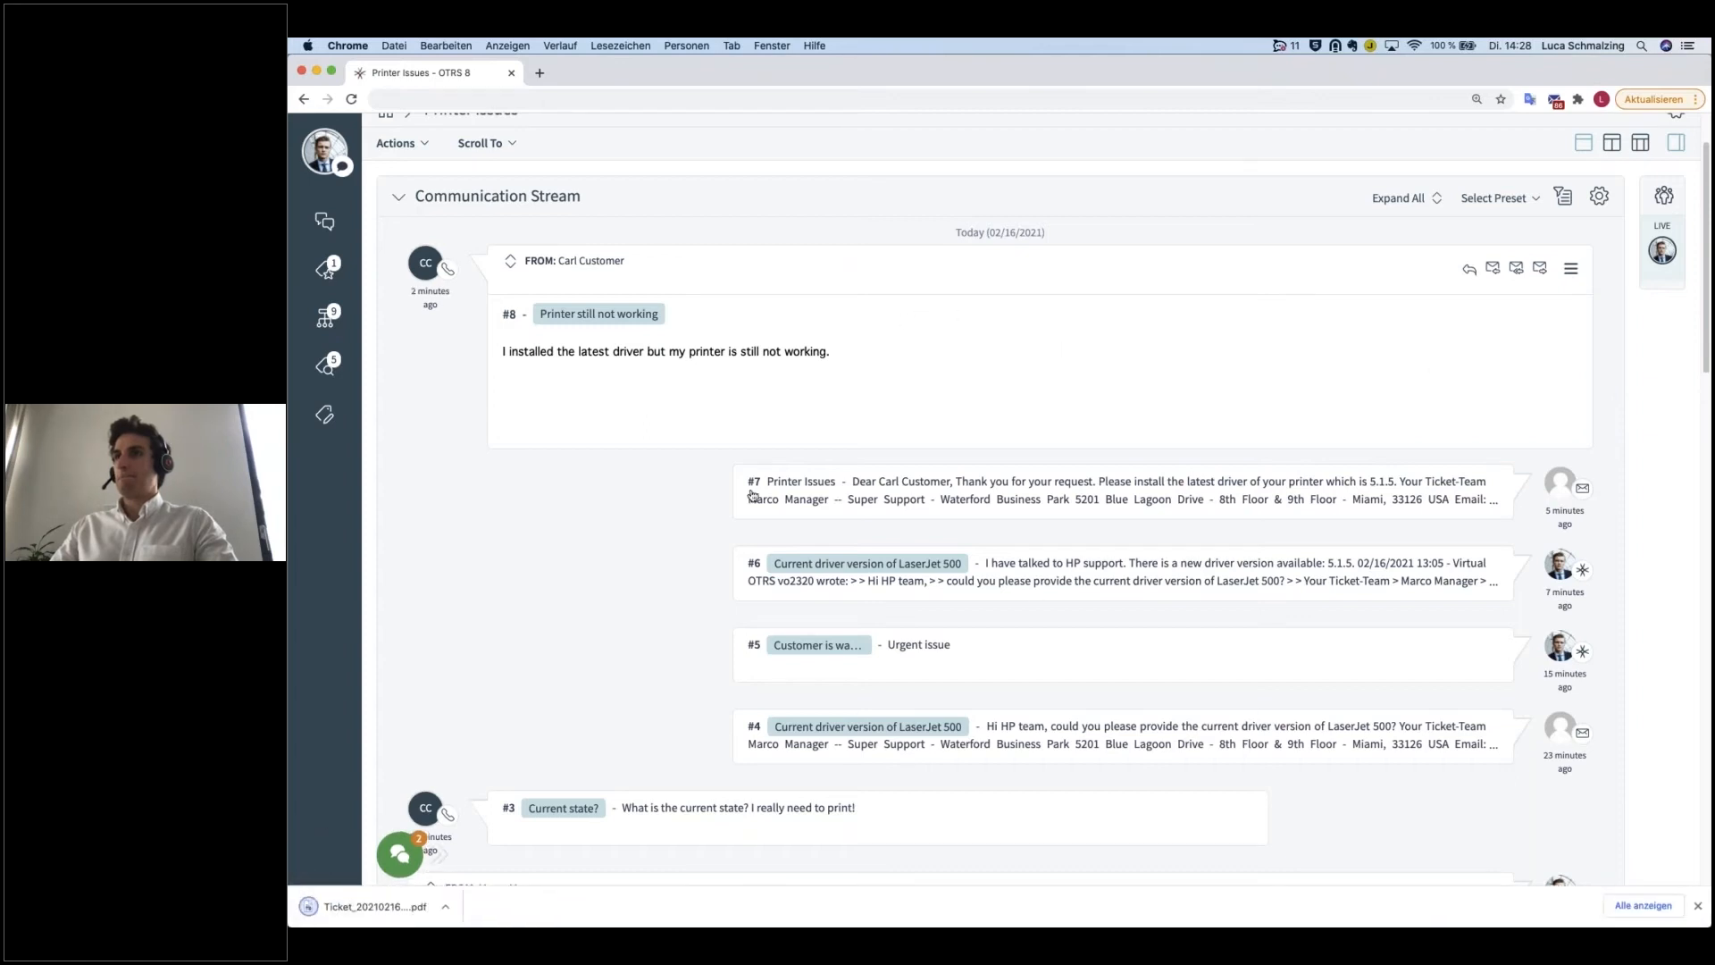
Step: Reopen the recently closed ticket printout from the browser history and open the downloaded article PDF
click(560, 47)
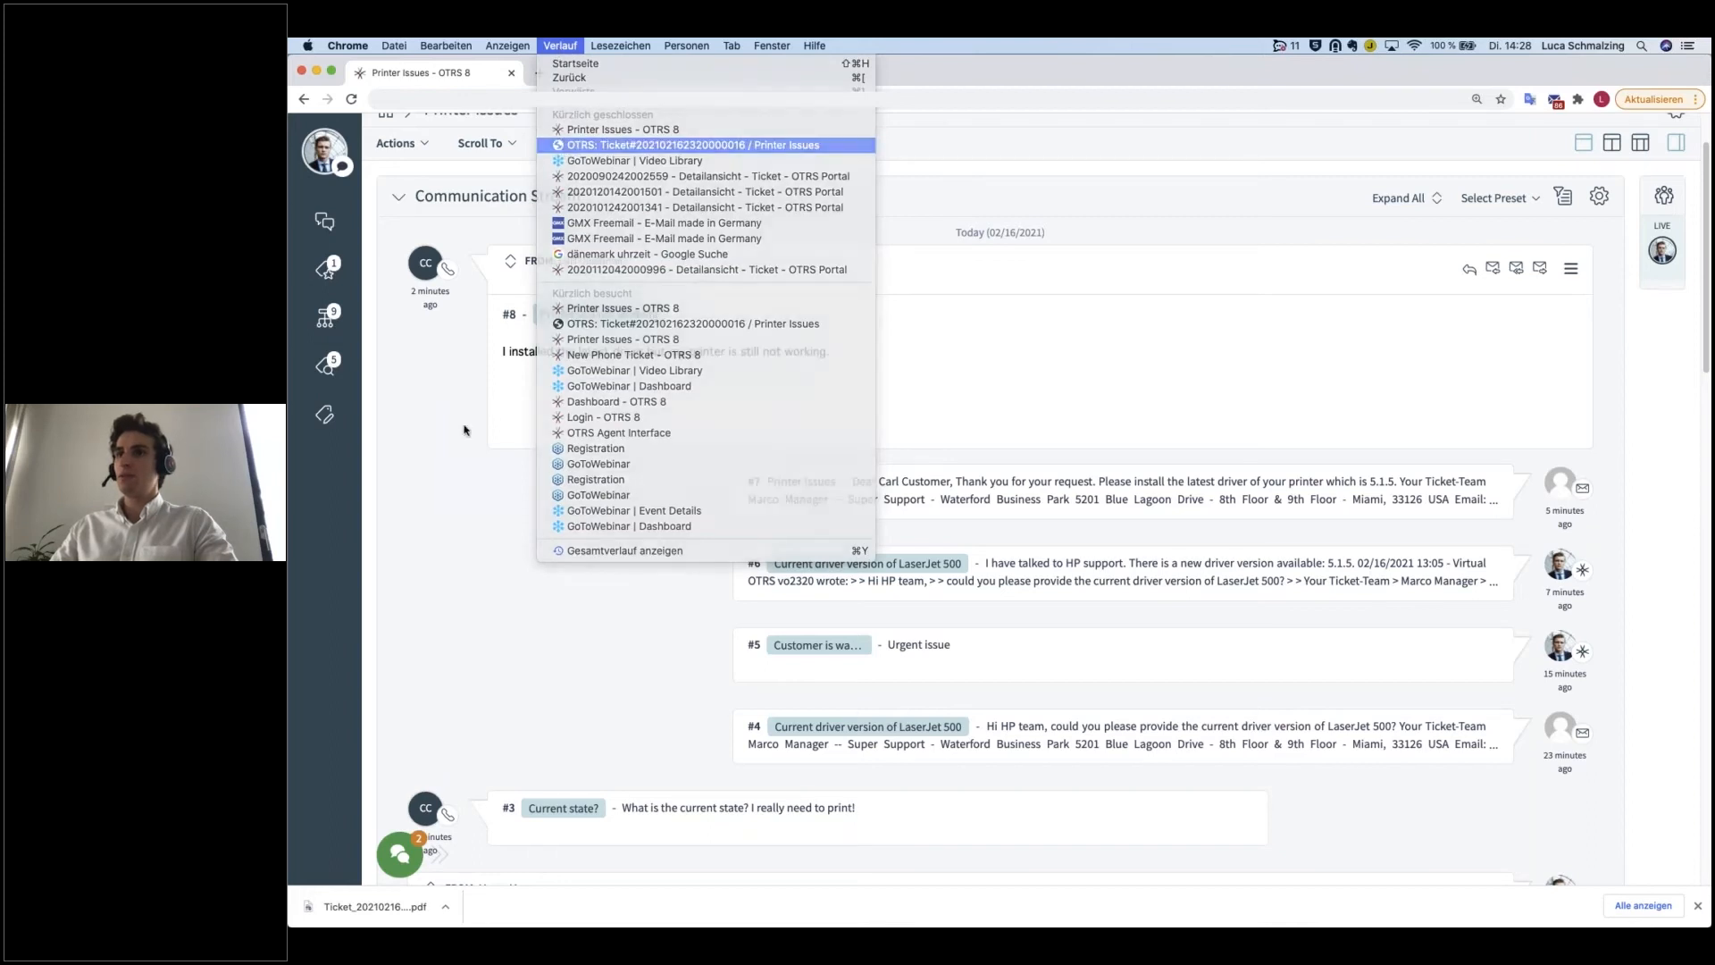
click(643, 145)
click(369, 911)
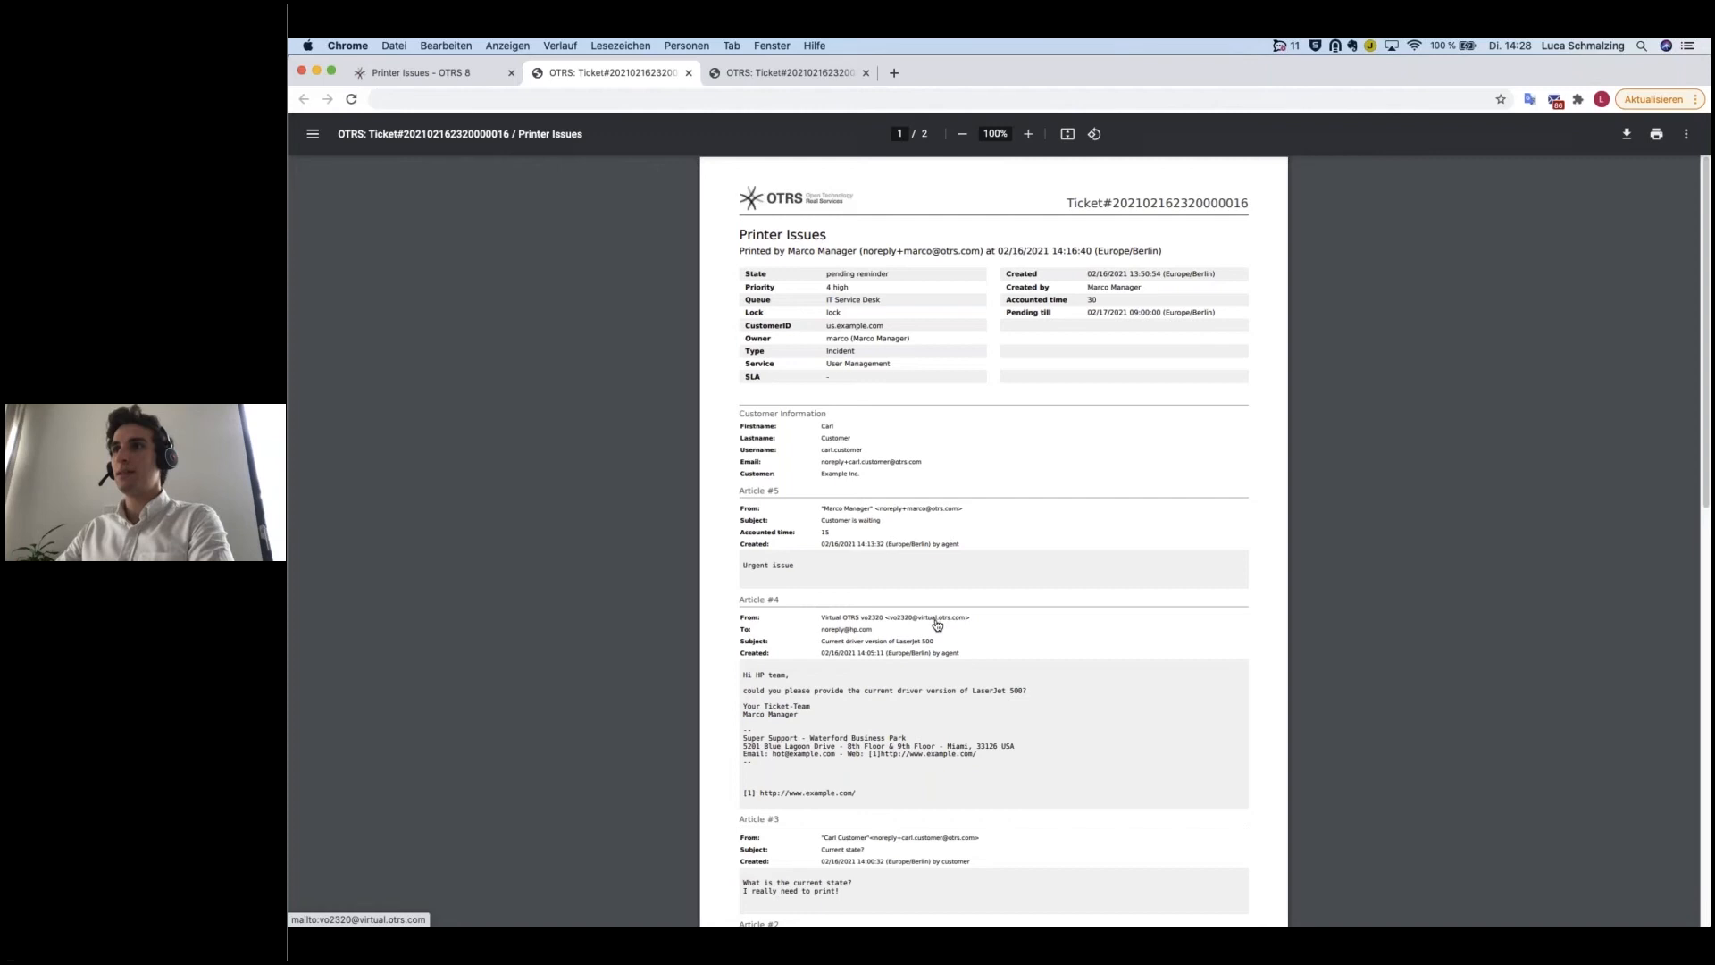
Step: Enlarge the full ticket printout to 150% and examine its ticket details, customer information and article list
scroll(929, 618, down, 1)
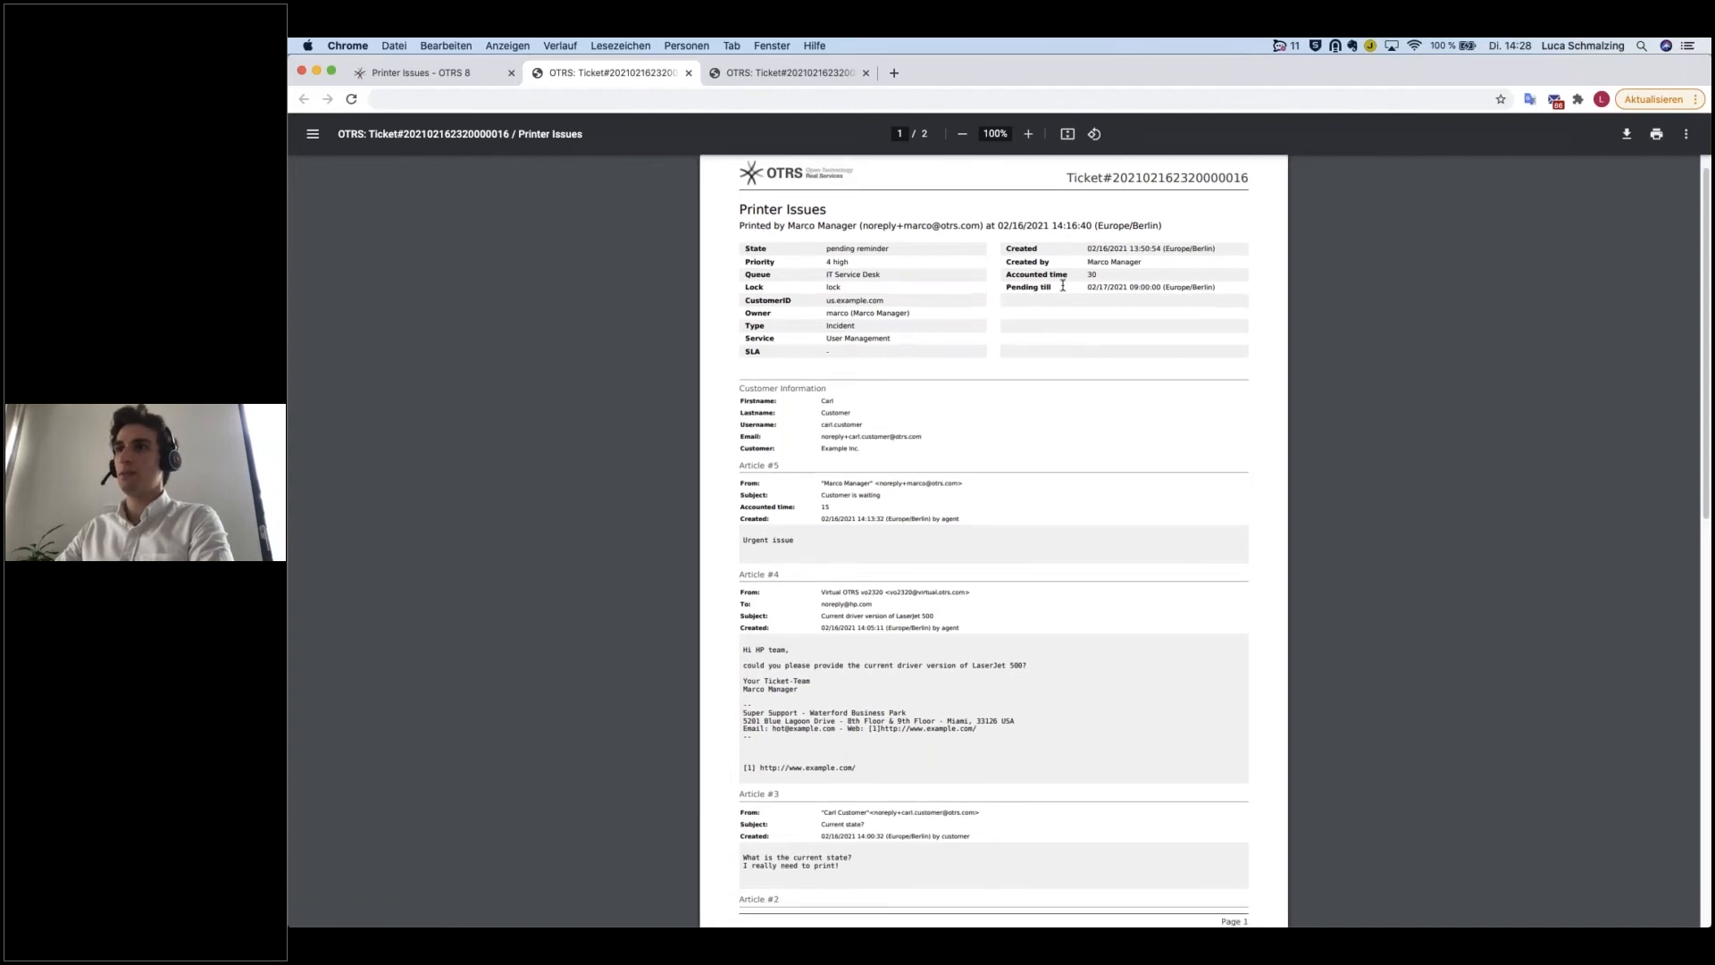
scroll(766, 598, down, 3)
click(1030, 136)
click(1032, 139)
click(1033, 139)
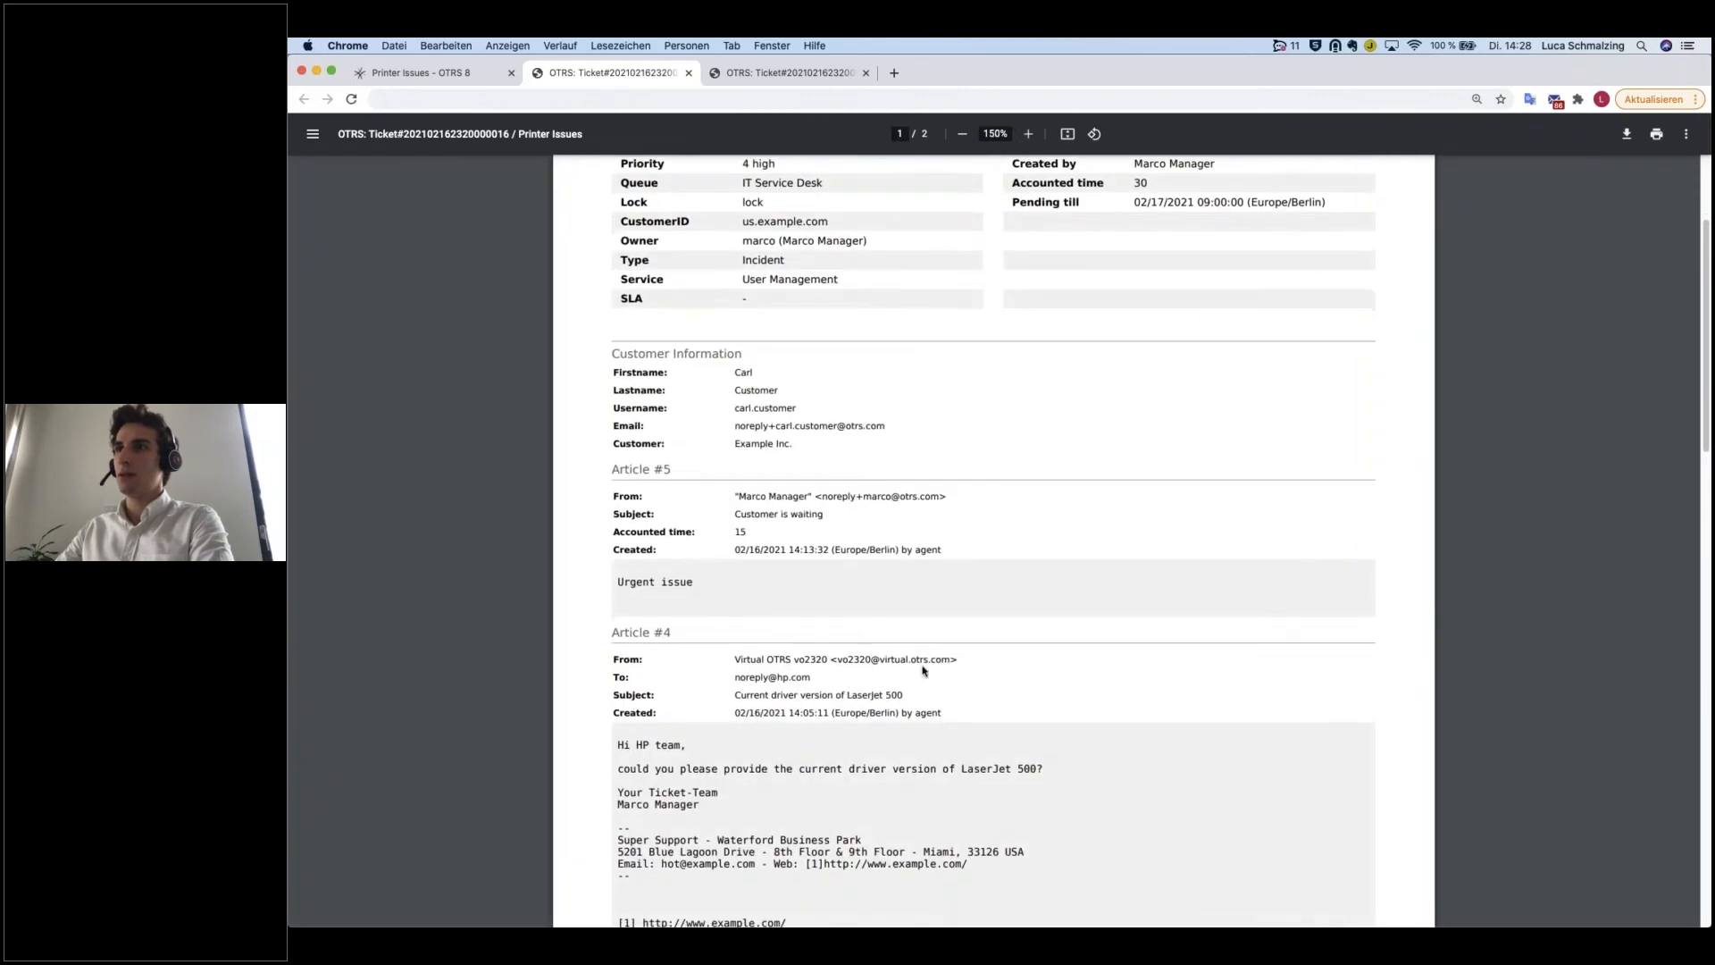
scroll(715, 402, down, 2)
drag(609, 406, 669, 418)
scroll(782, 631, down, 15)
scroll(748, 703, down, 5)
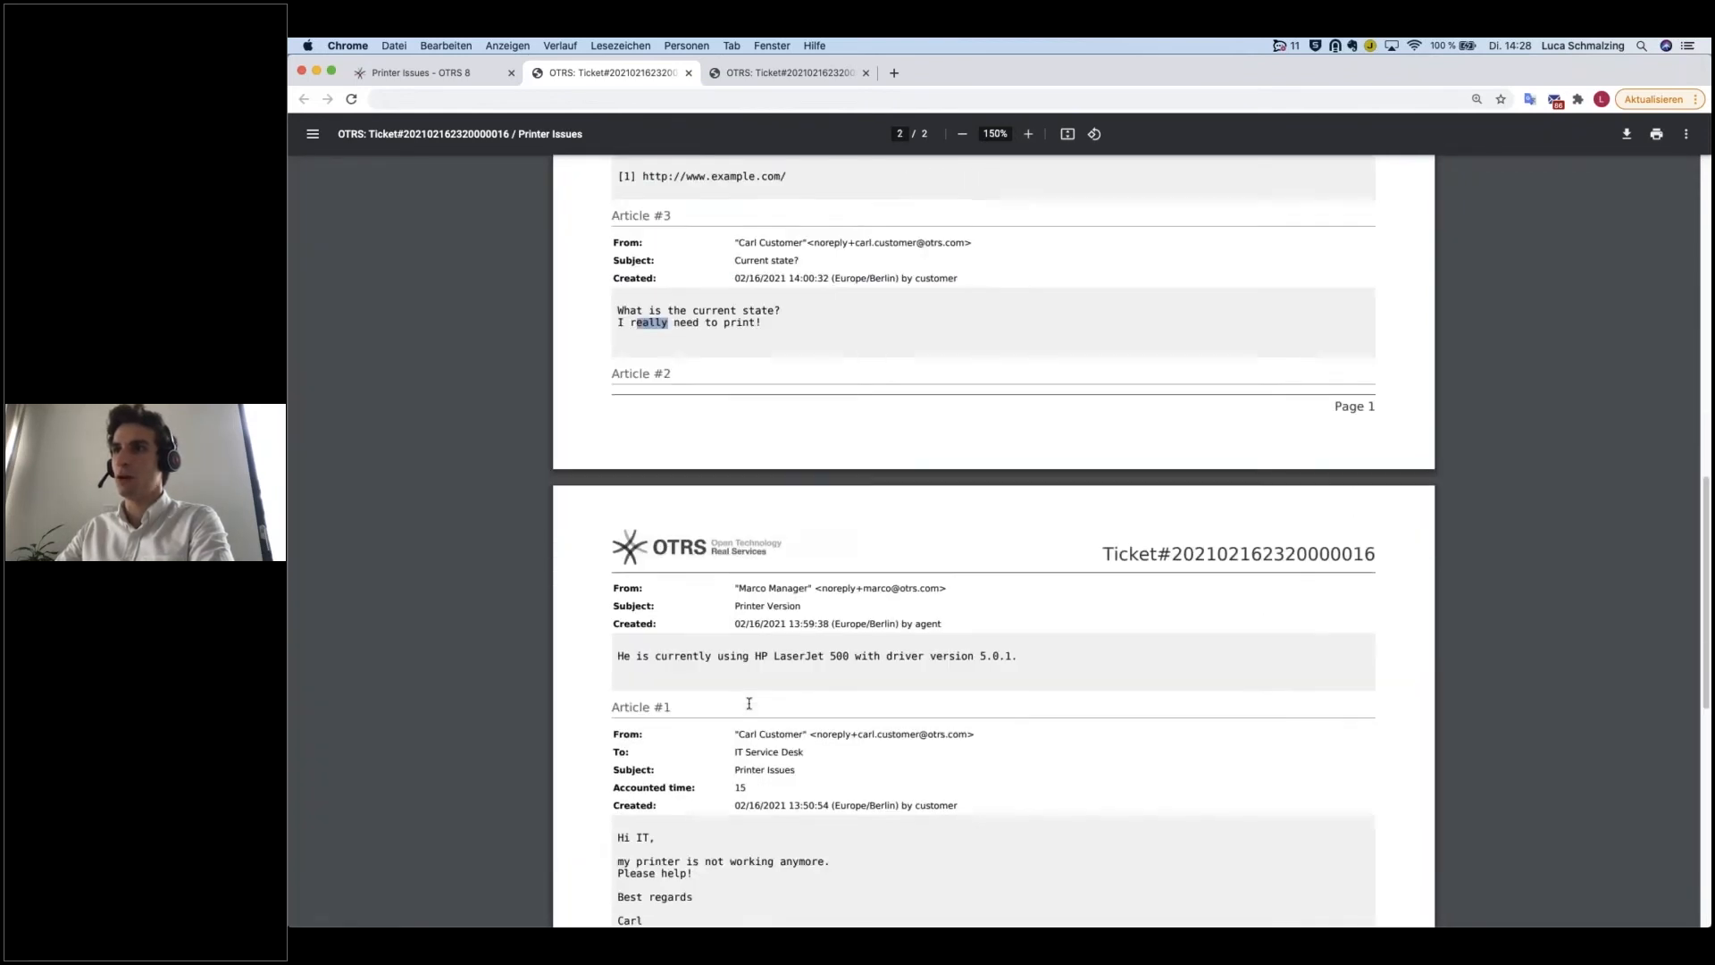
scroll(749, 705, up, 9)
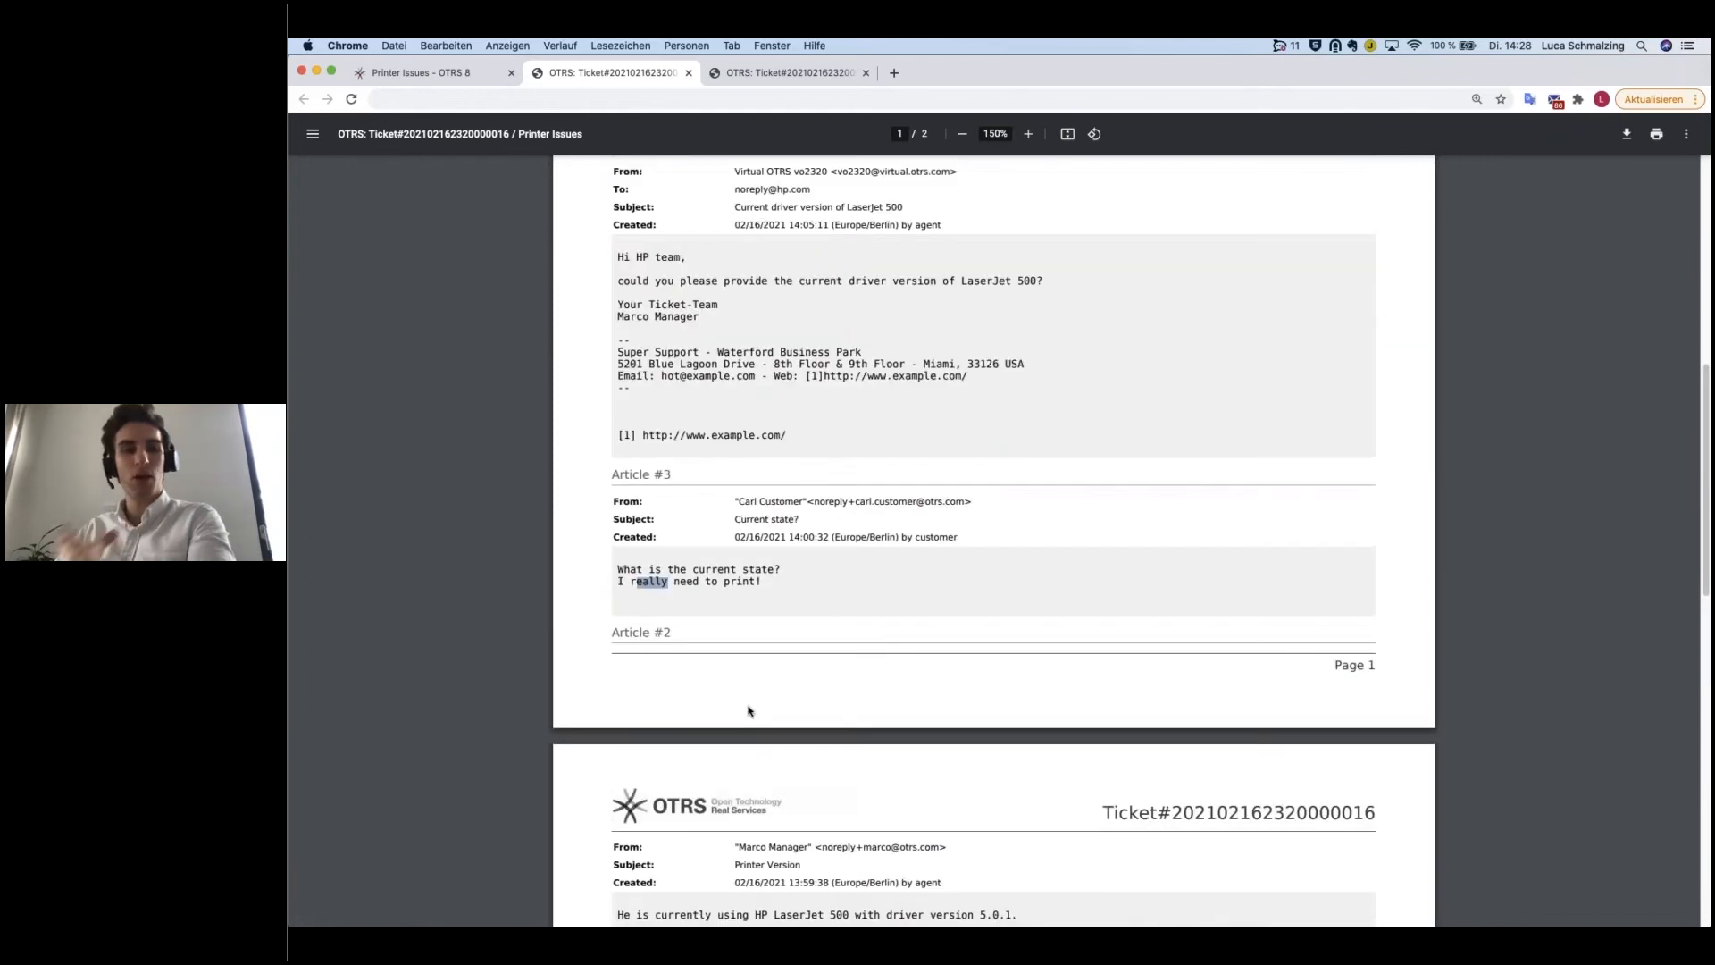
scroll(759, 694, up, 15)
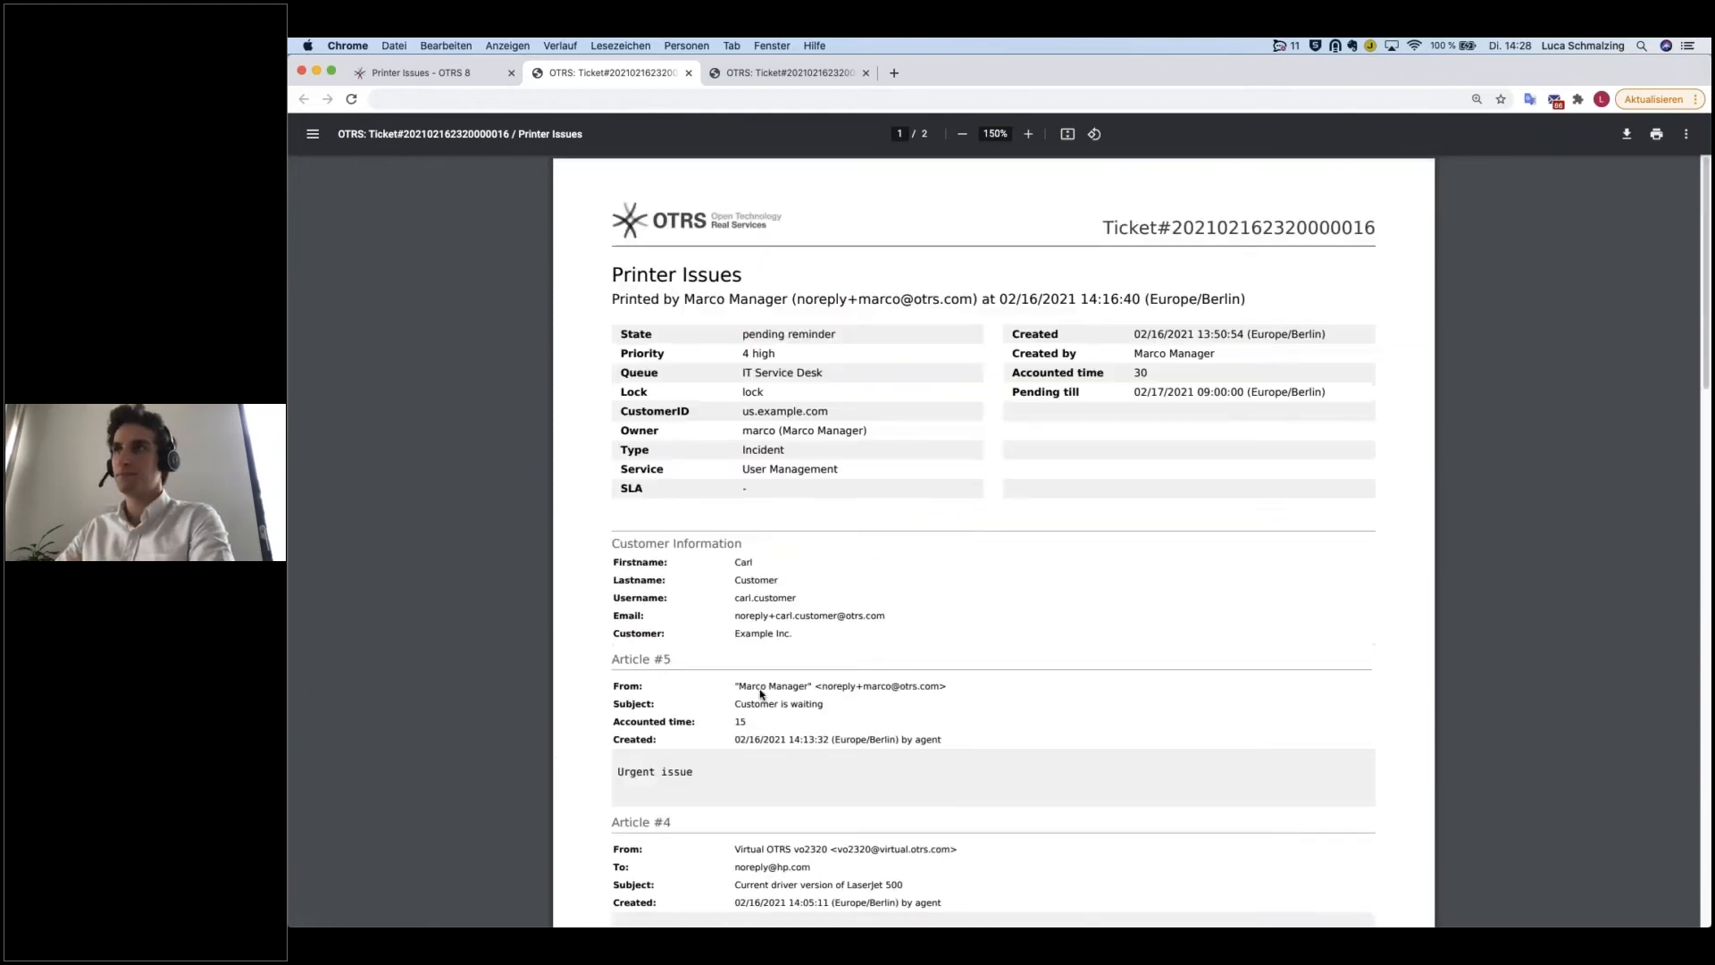
Step: Enlarge the article #8 printout to 150% and examine its article details and message text
click(755, 74)
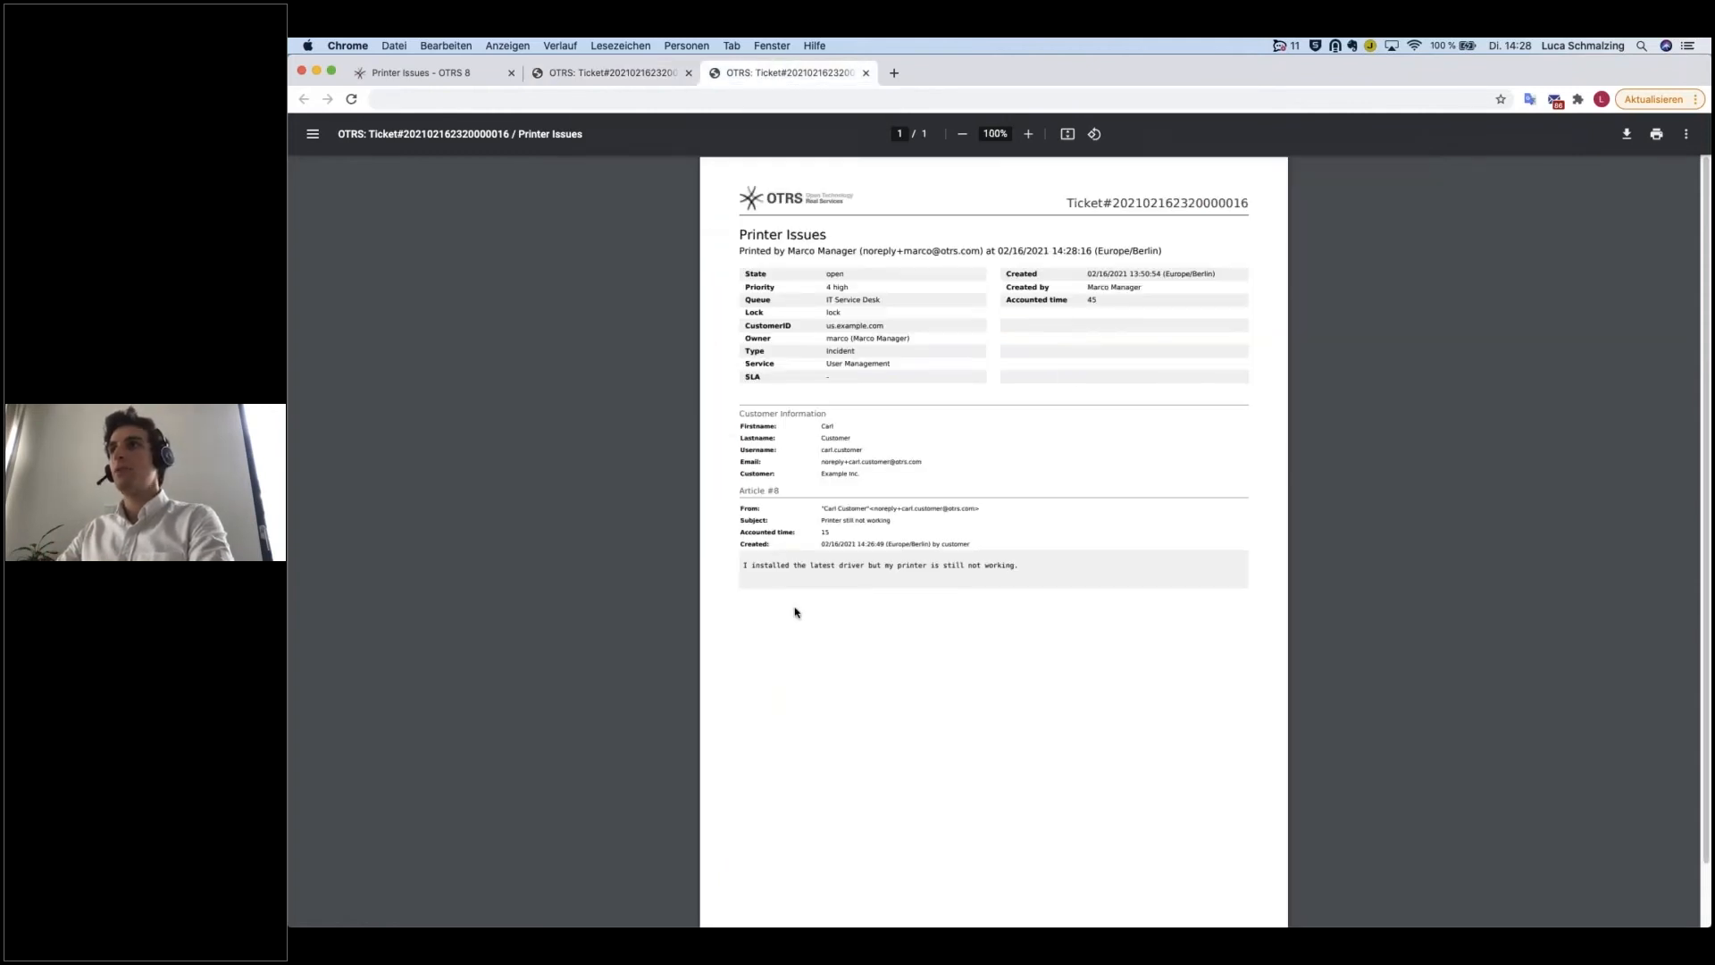
click(1028, 134)
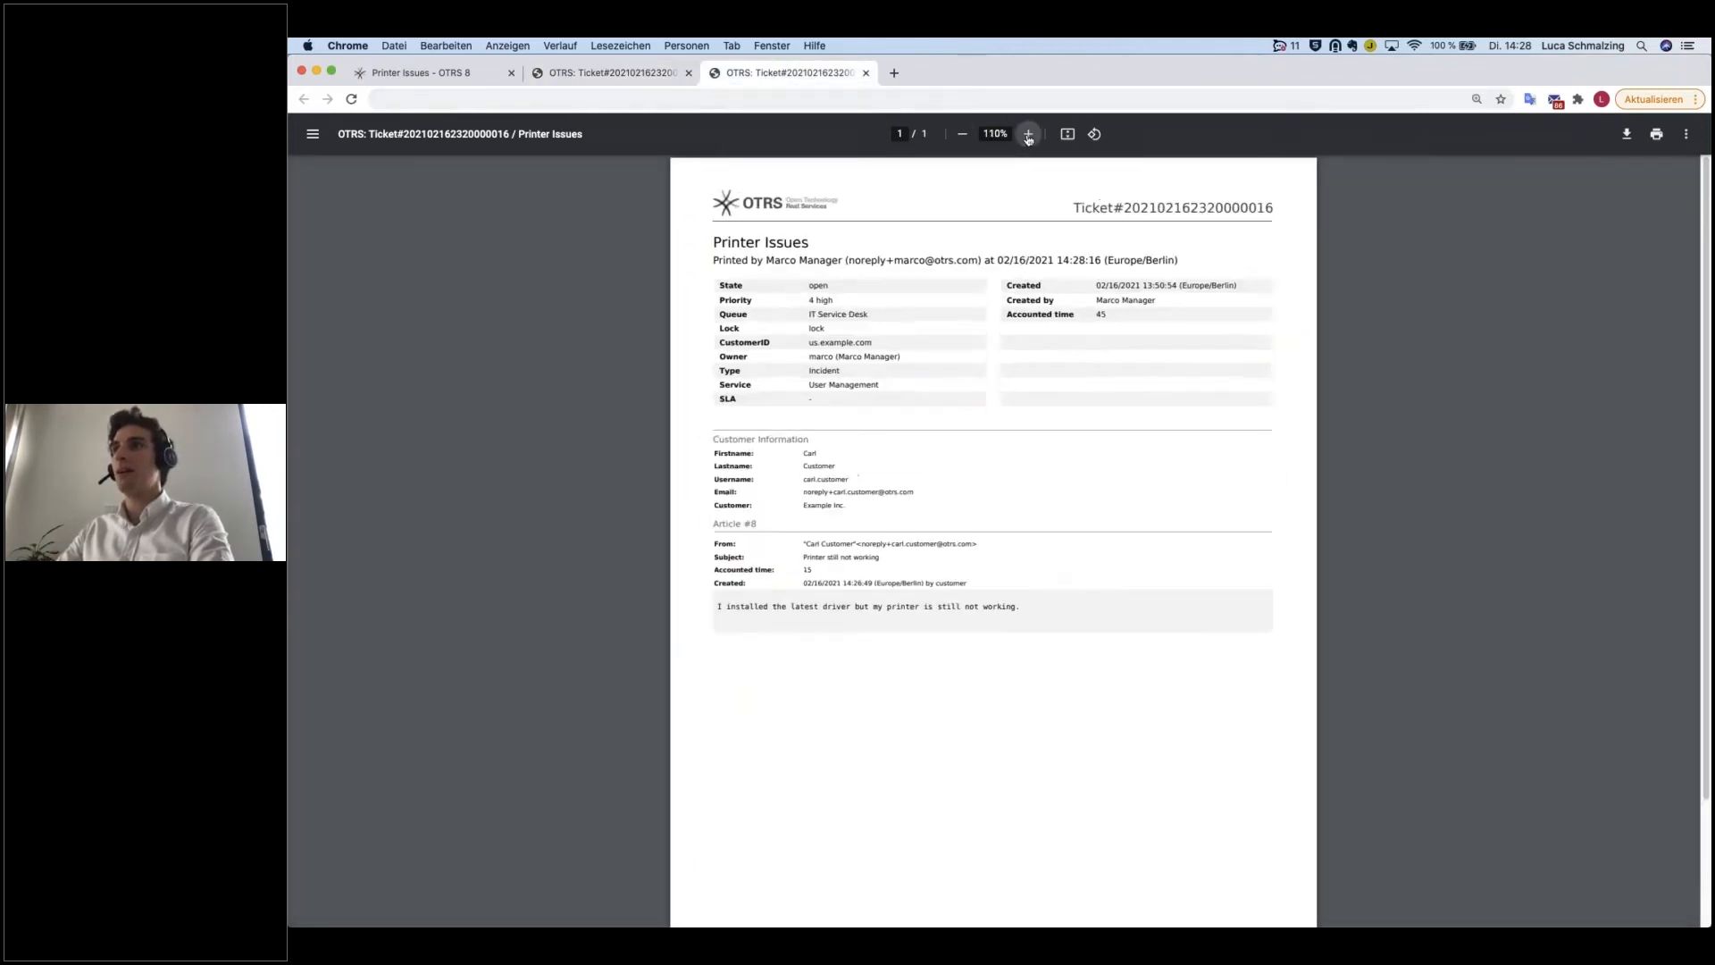
click(1028, 134)
click(1028, 134)
drag(618, 662, 1030, 769)
click(1031, 770)
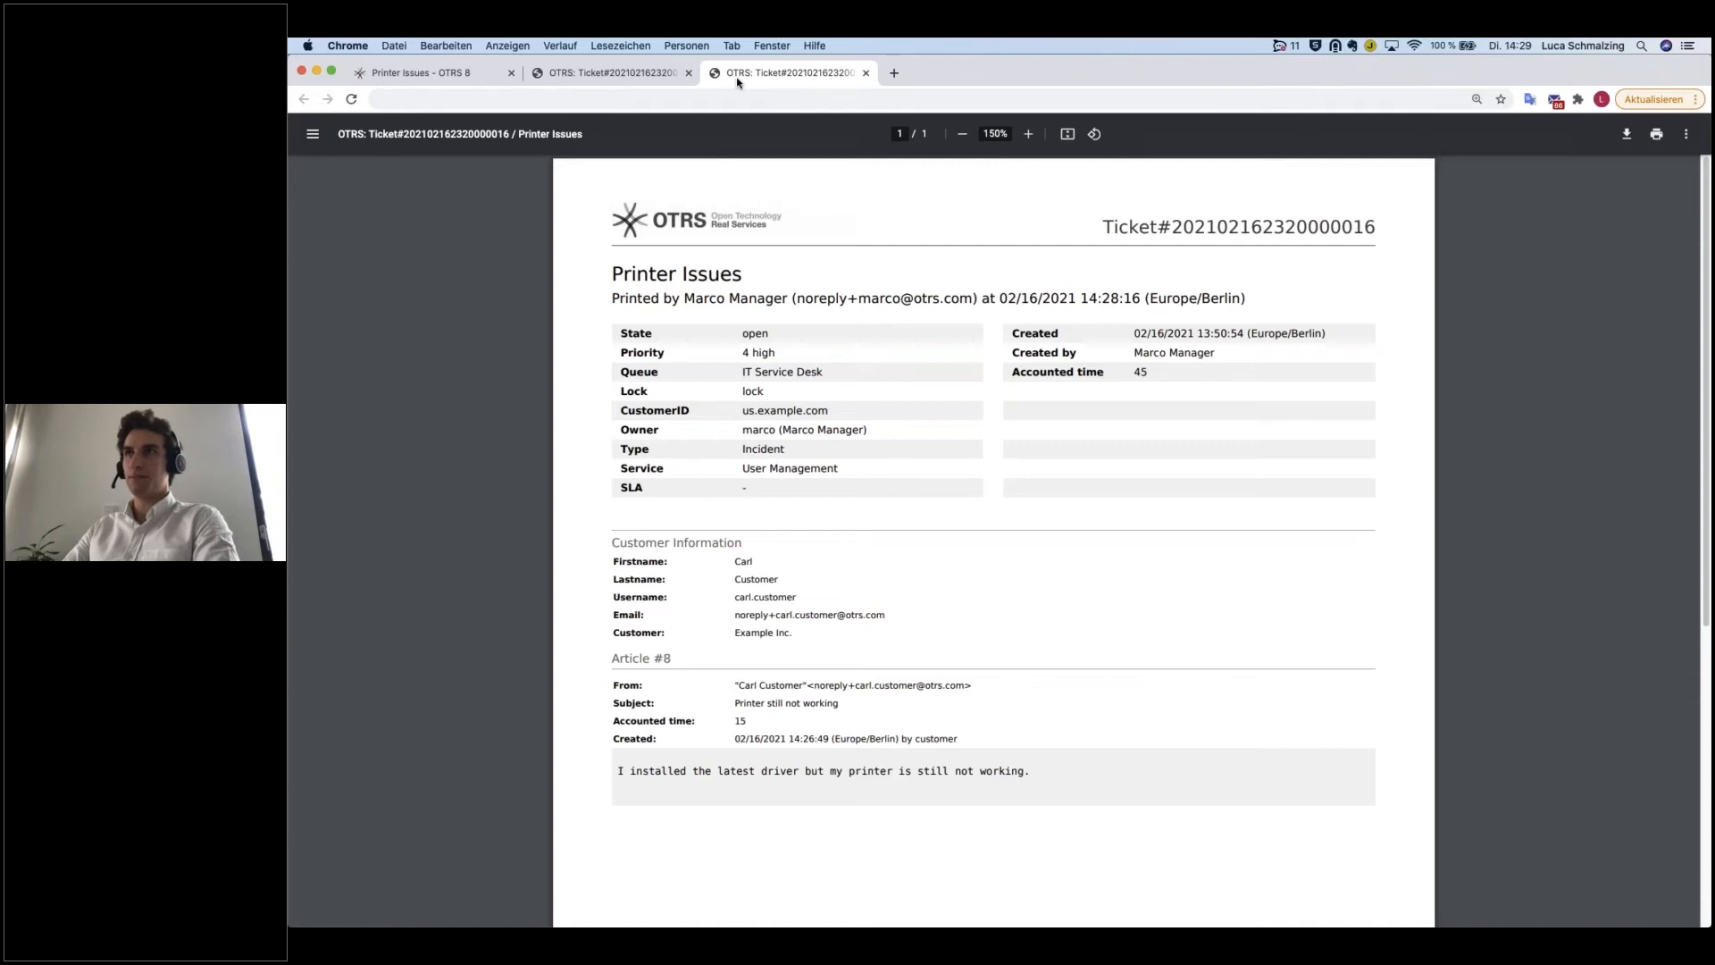
Step: Close both PDF printouts and return to the ticket's communication stream
key(super+w)
key(super+w)
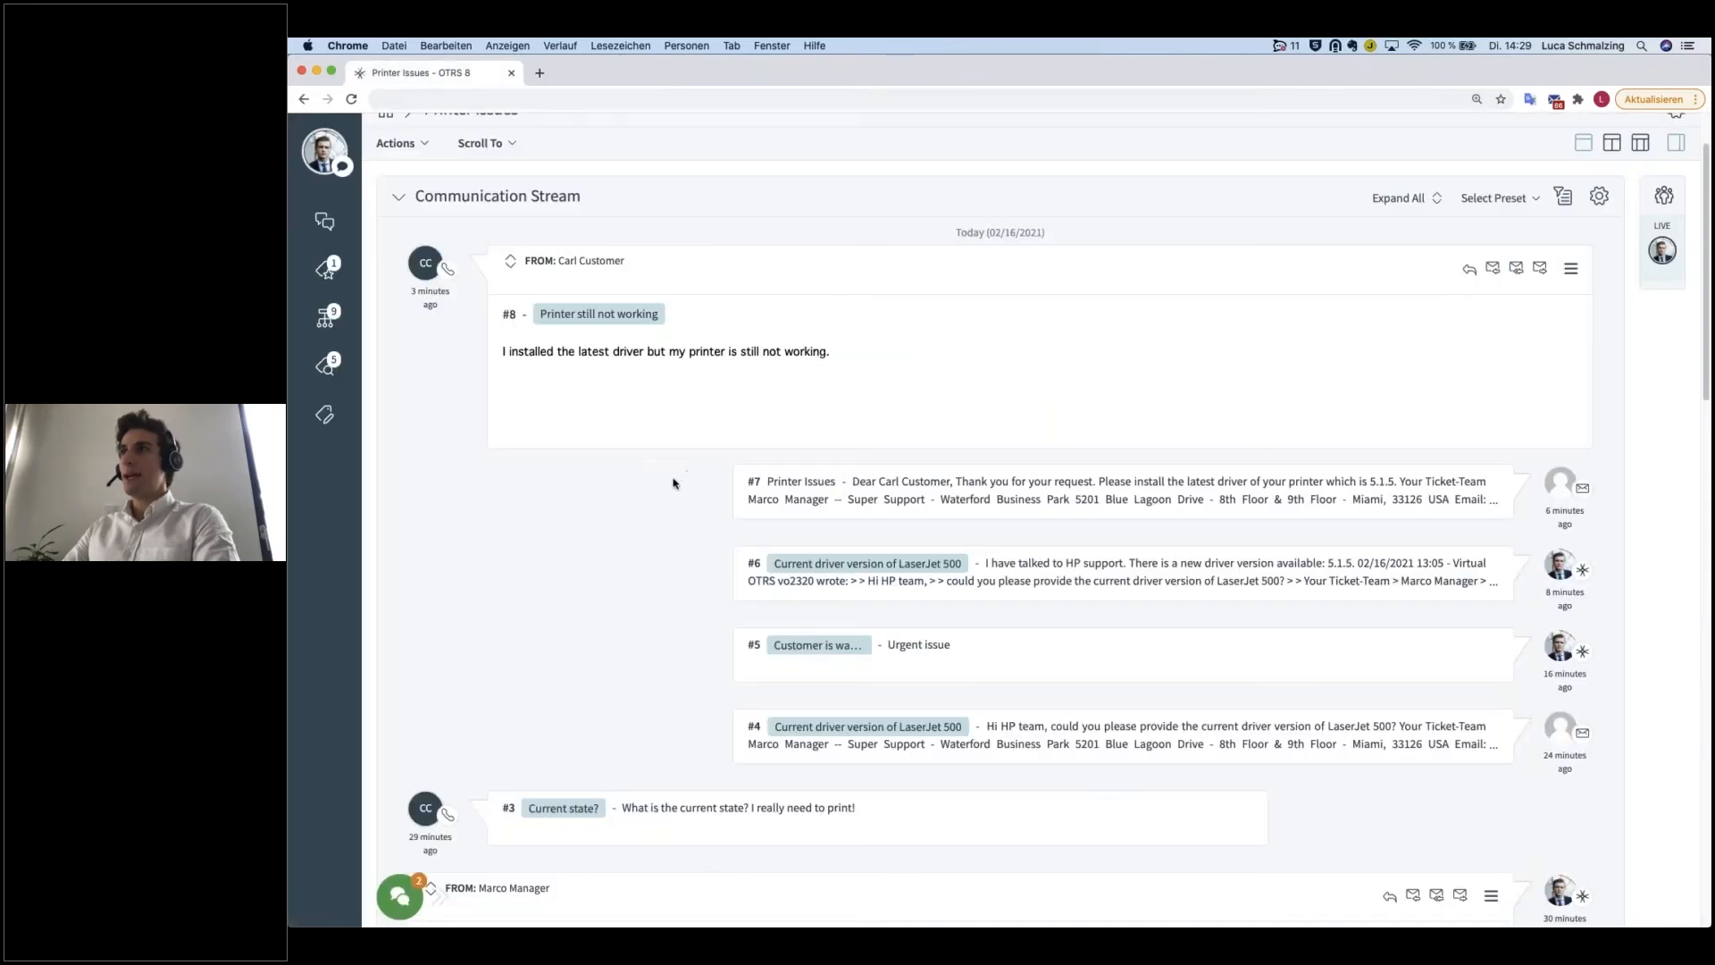
scroll(674, 519, up, 2)
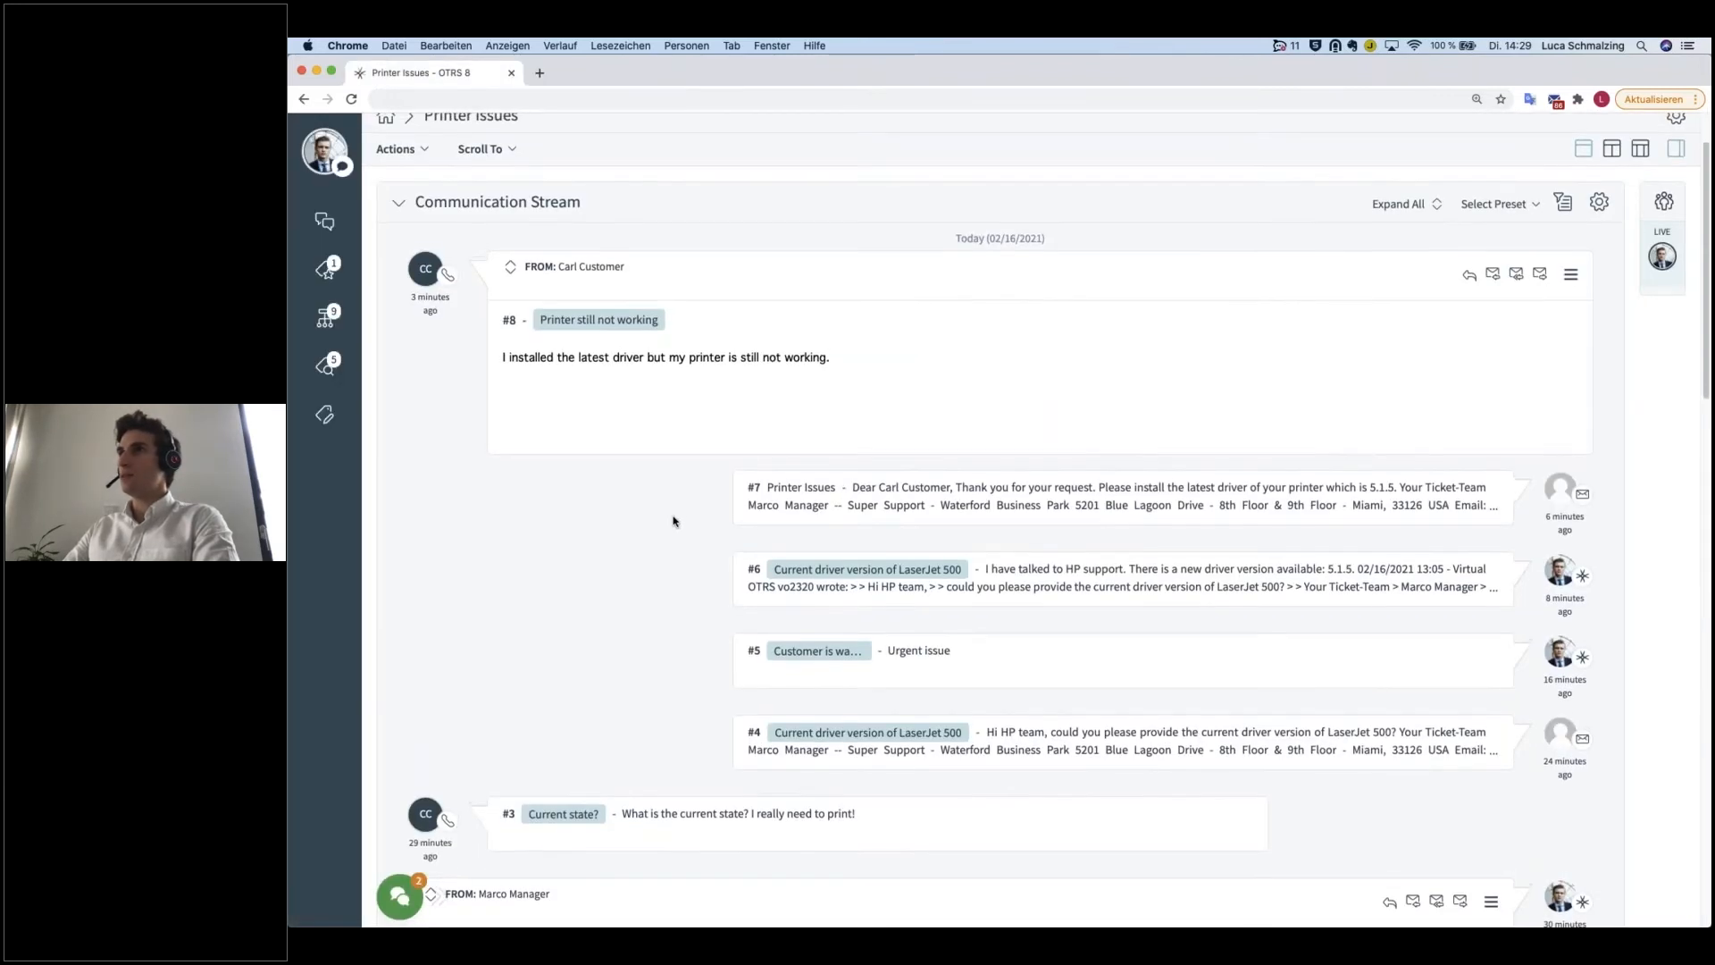
scroll(673, 522, up, 1)
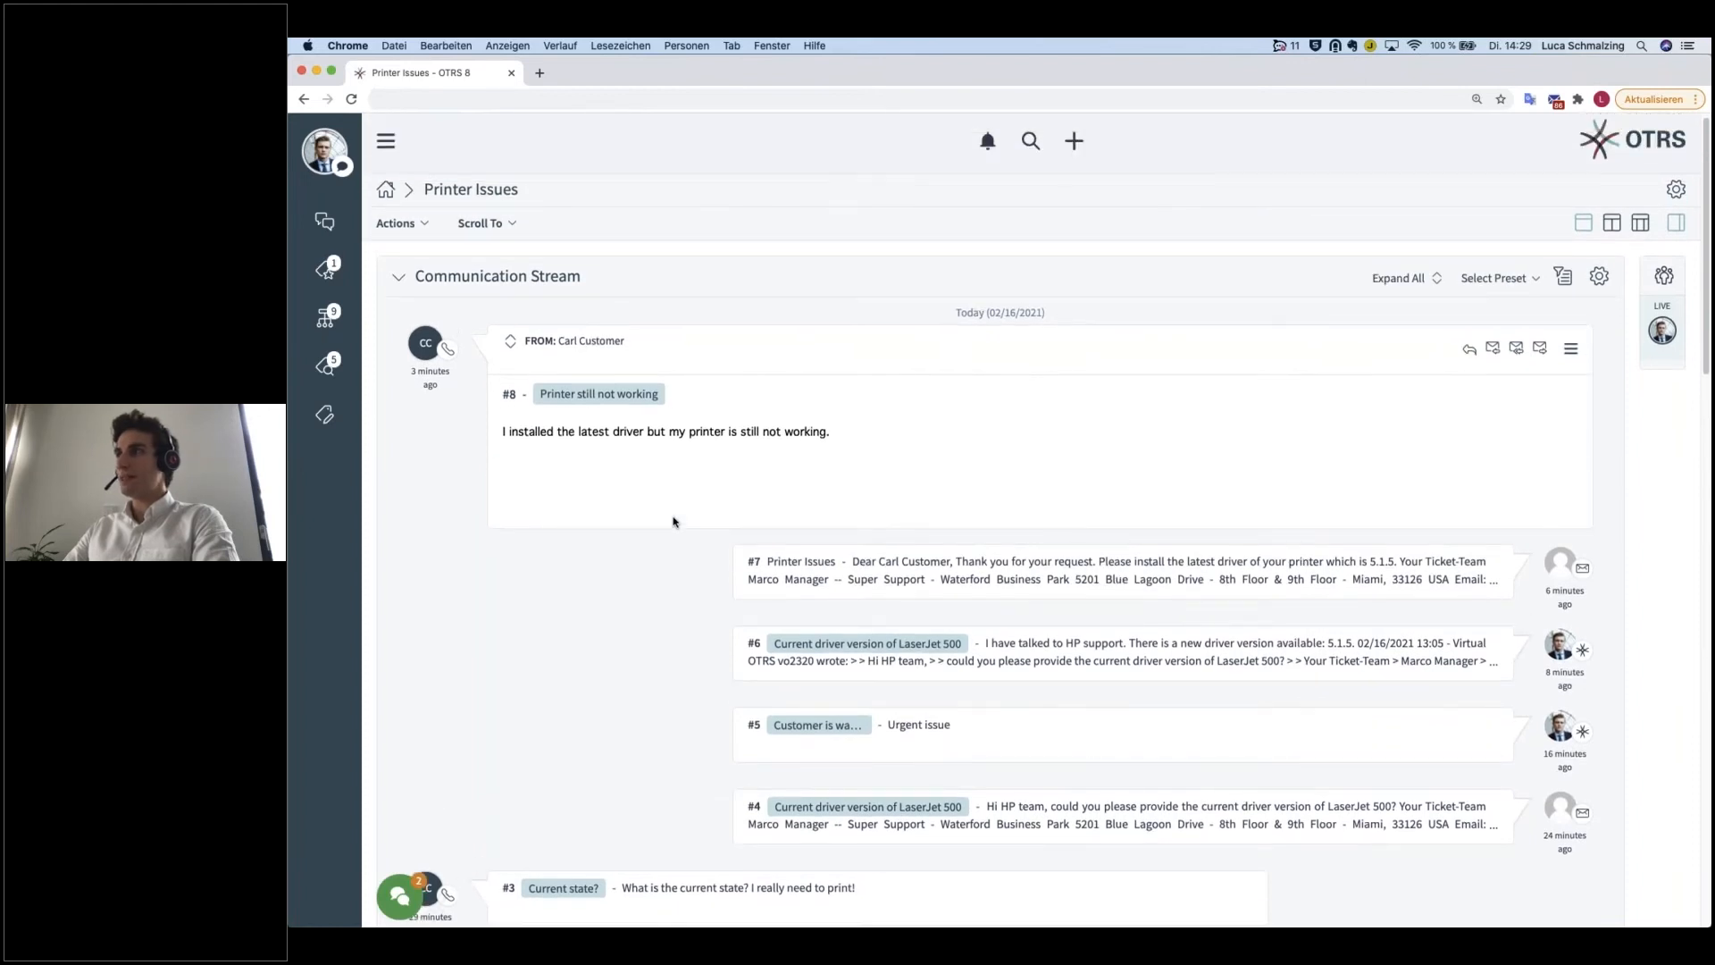
scroll(1051, 554, down, 1)
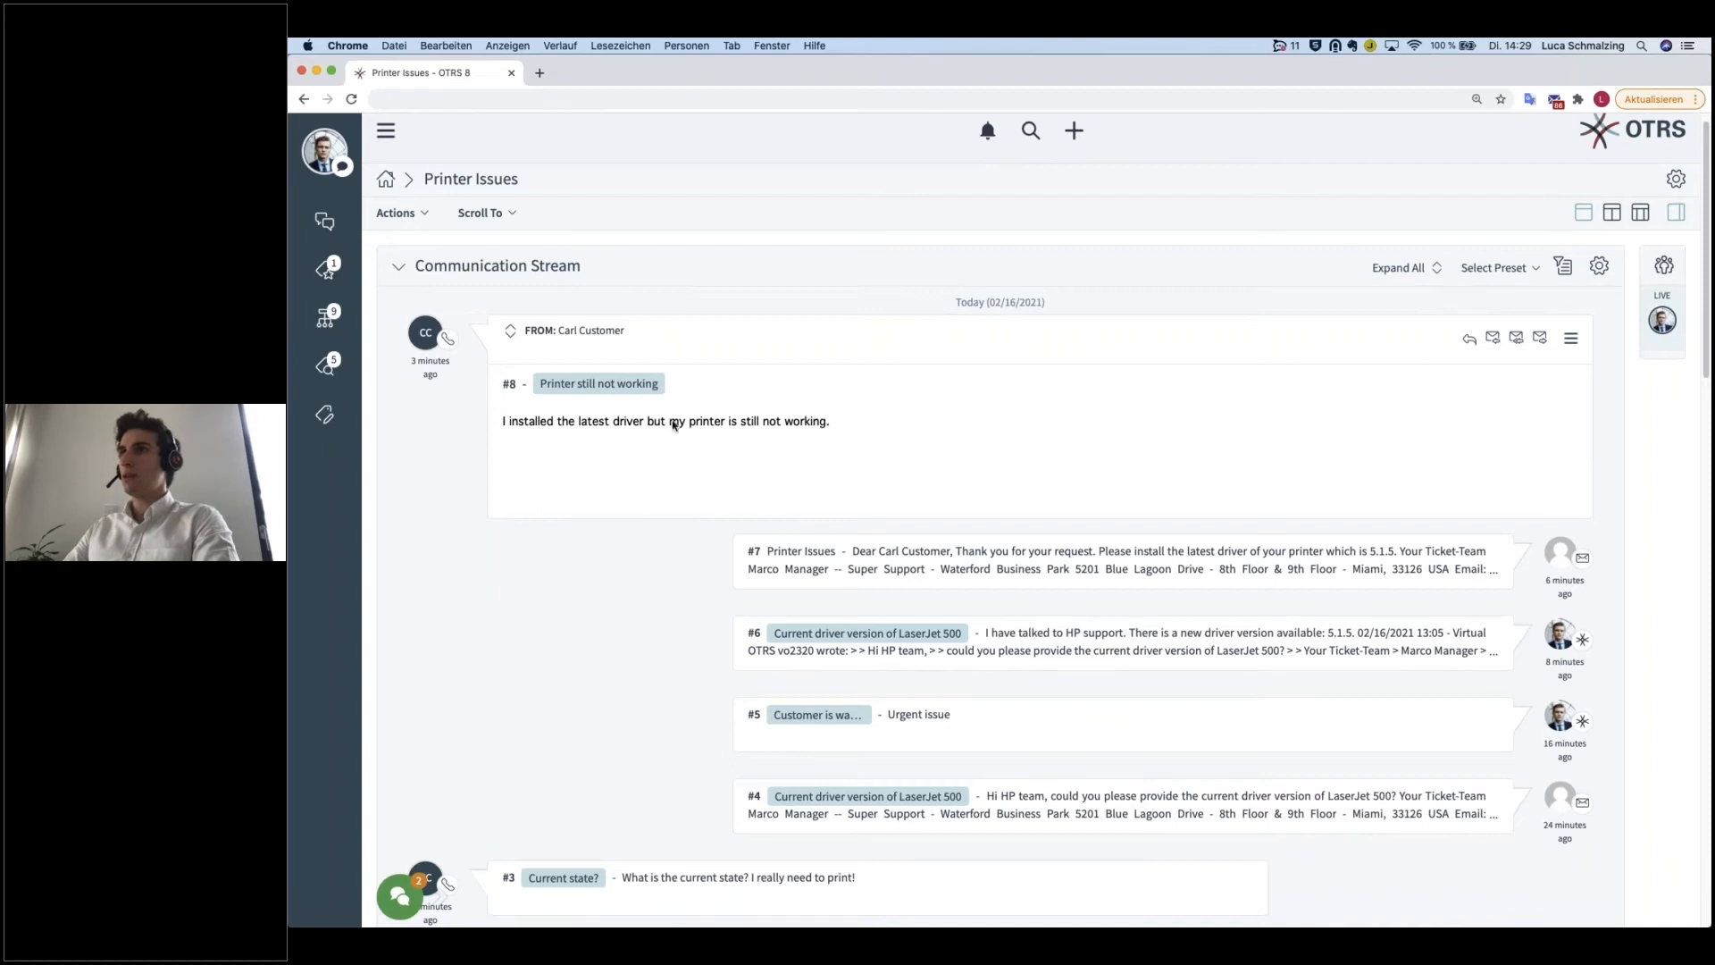
scroll(925, 493, down, 2)
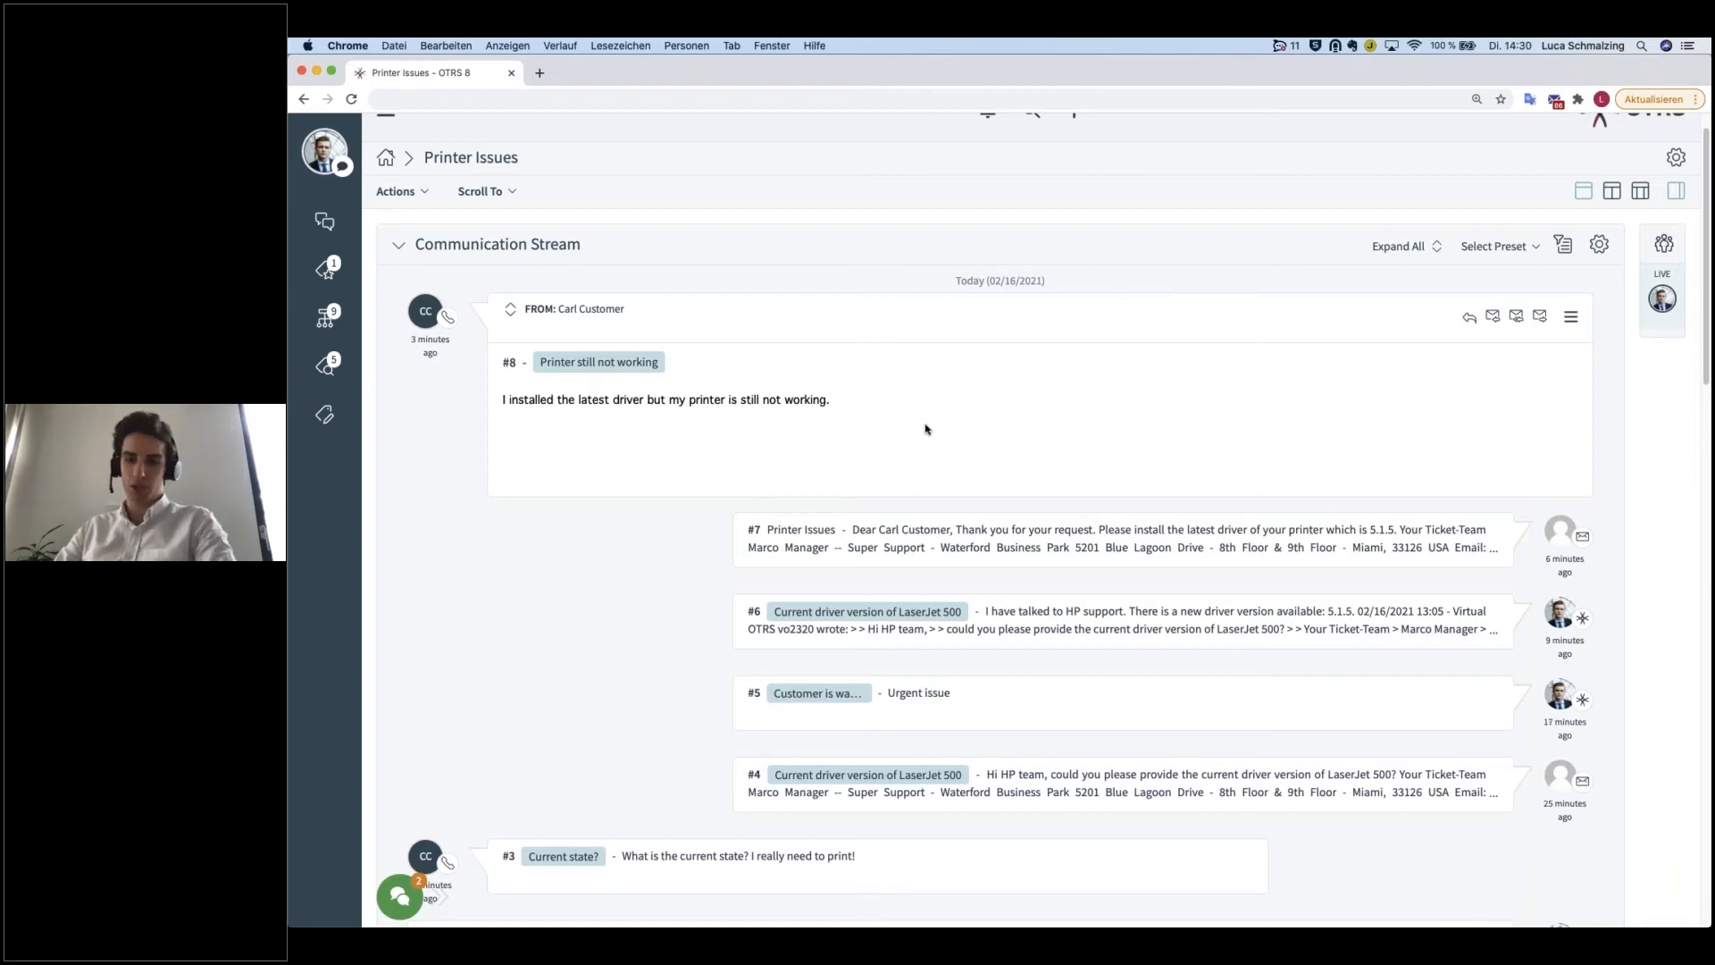
Step: Open the ticket's screen configuration and add the Communication Compact widget to the 1 column layout
click(1676, 163)
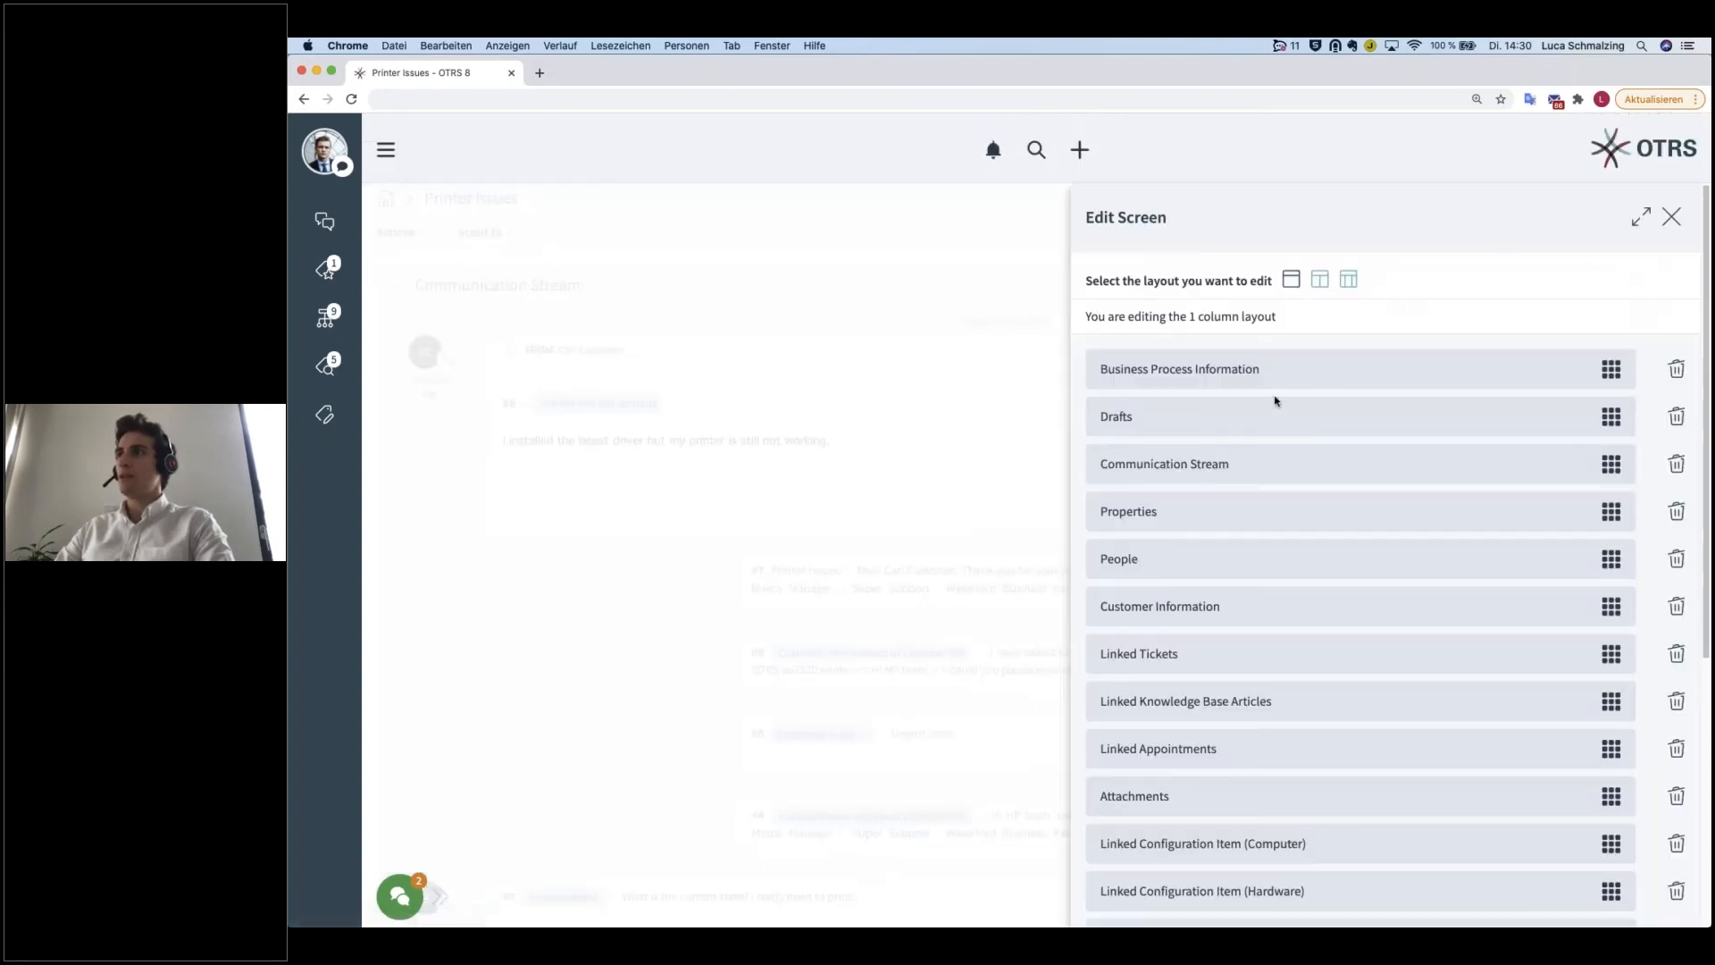
scroll(1269, 411, down, 3)
scroll(1246, 448, down, 4)
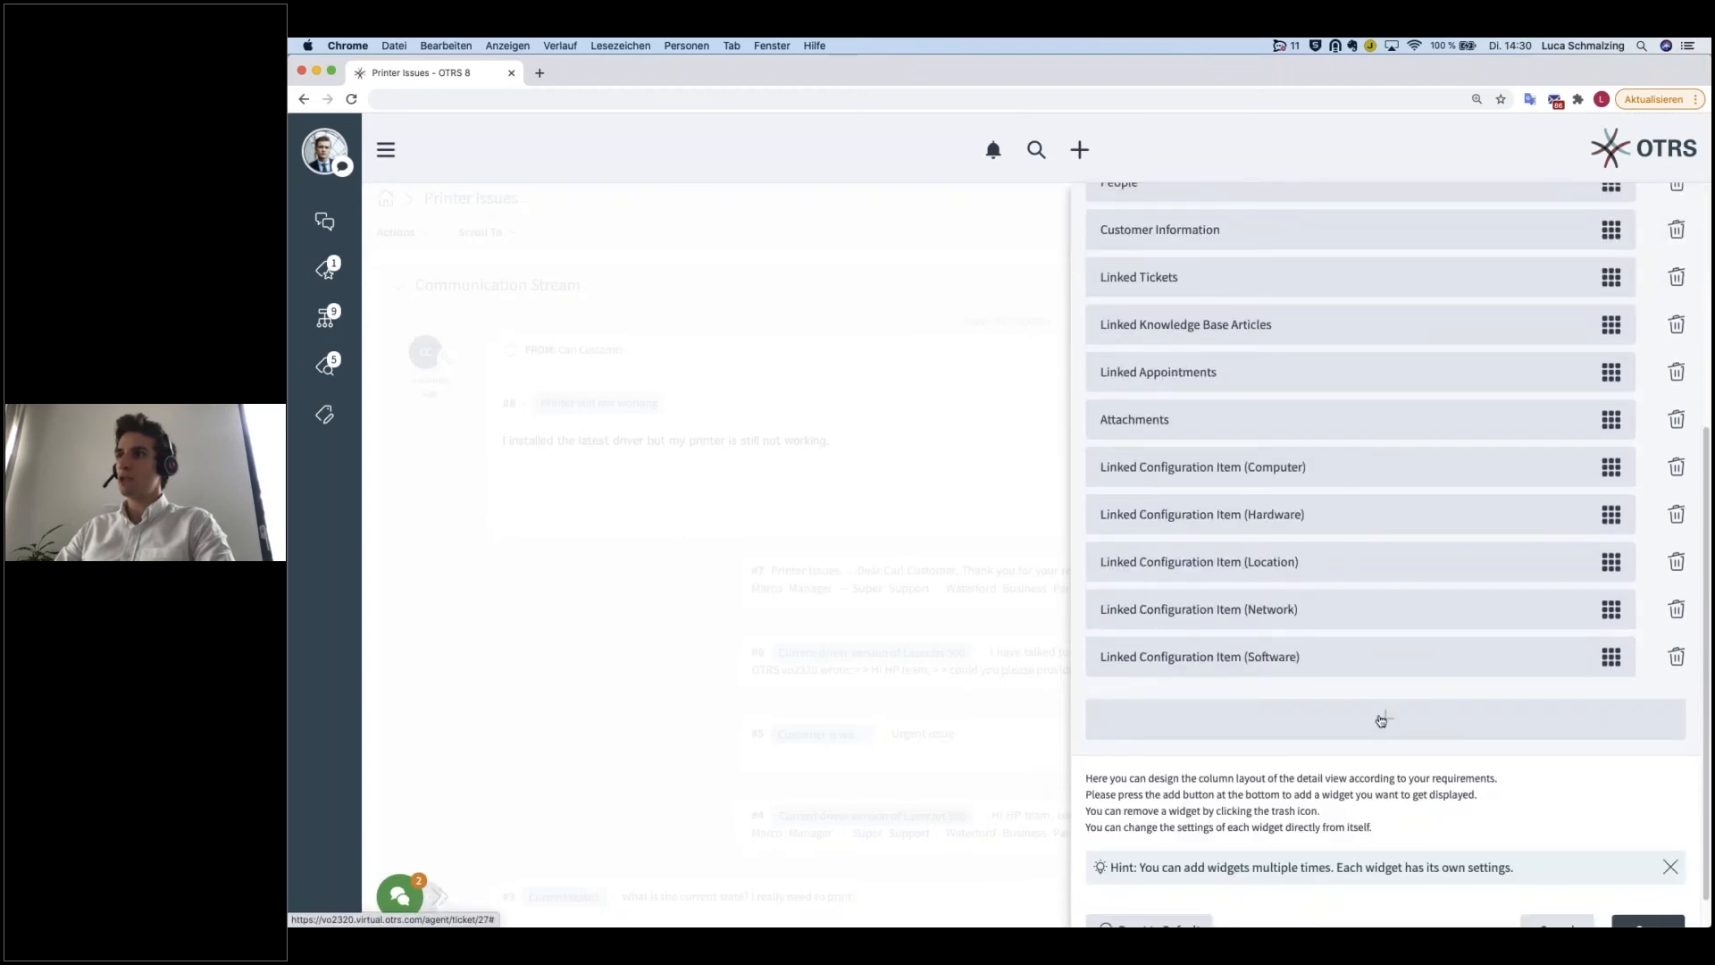
click(1382, 720)
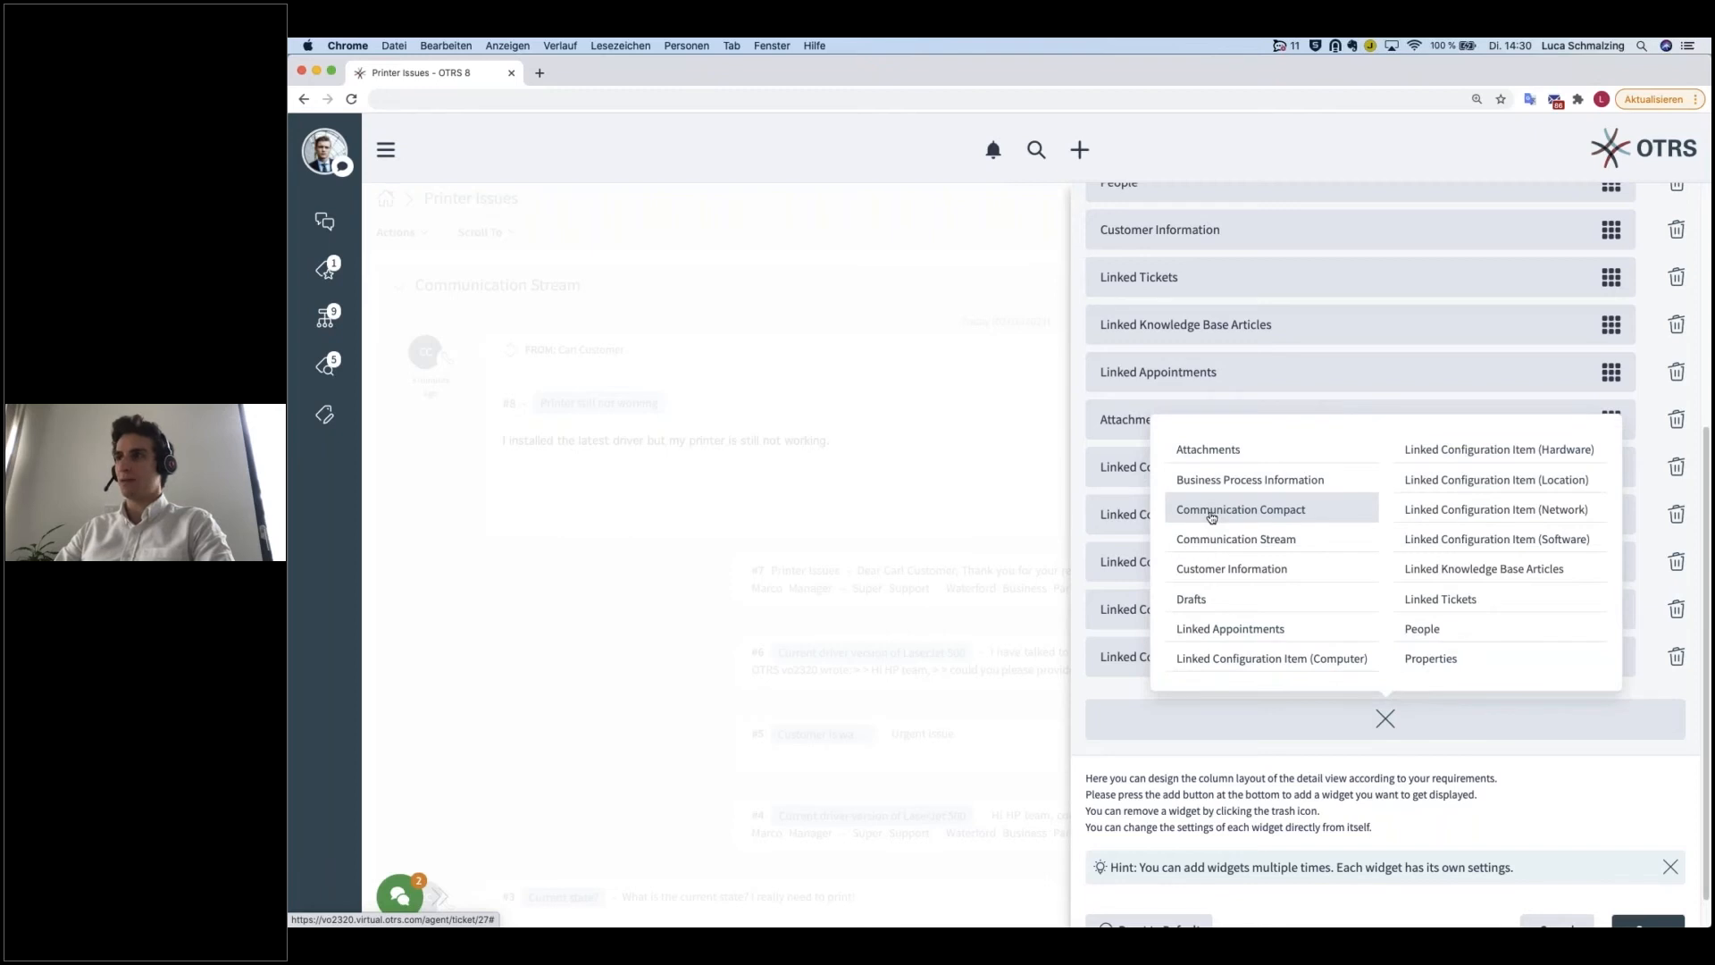
click(1211, 517)
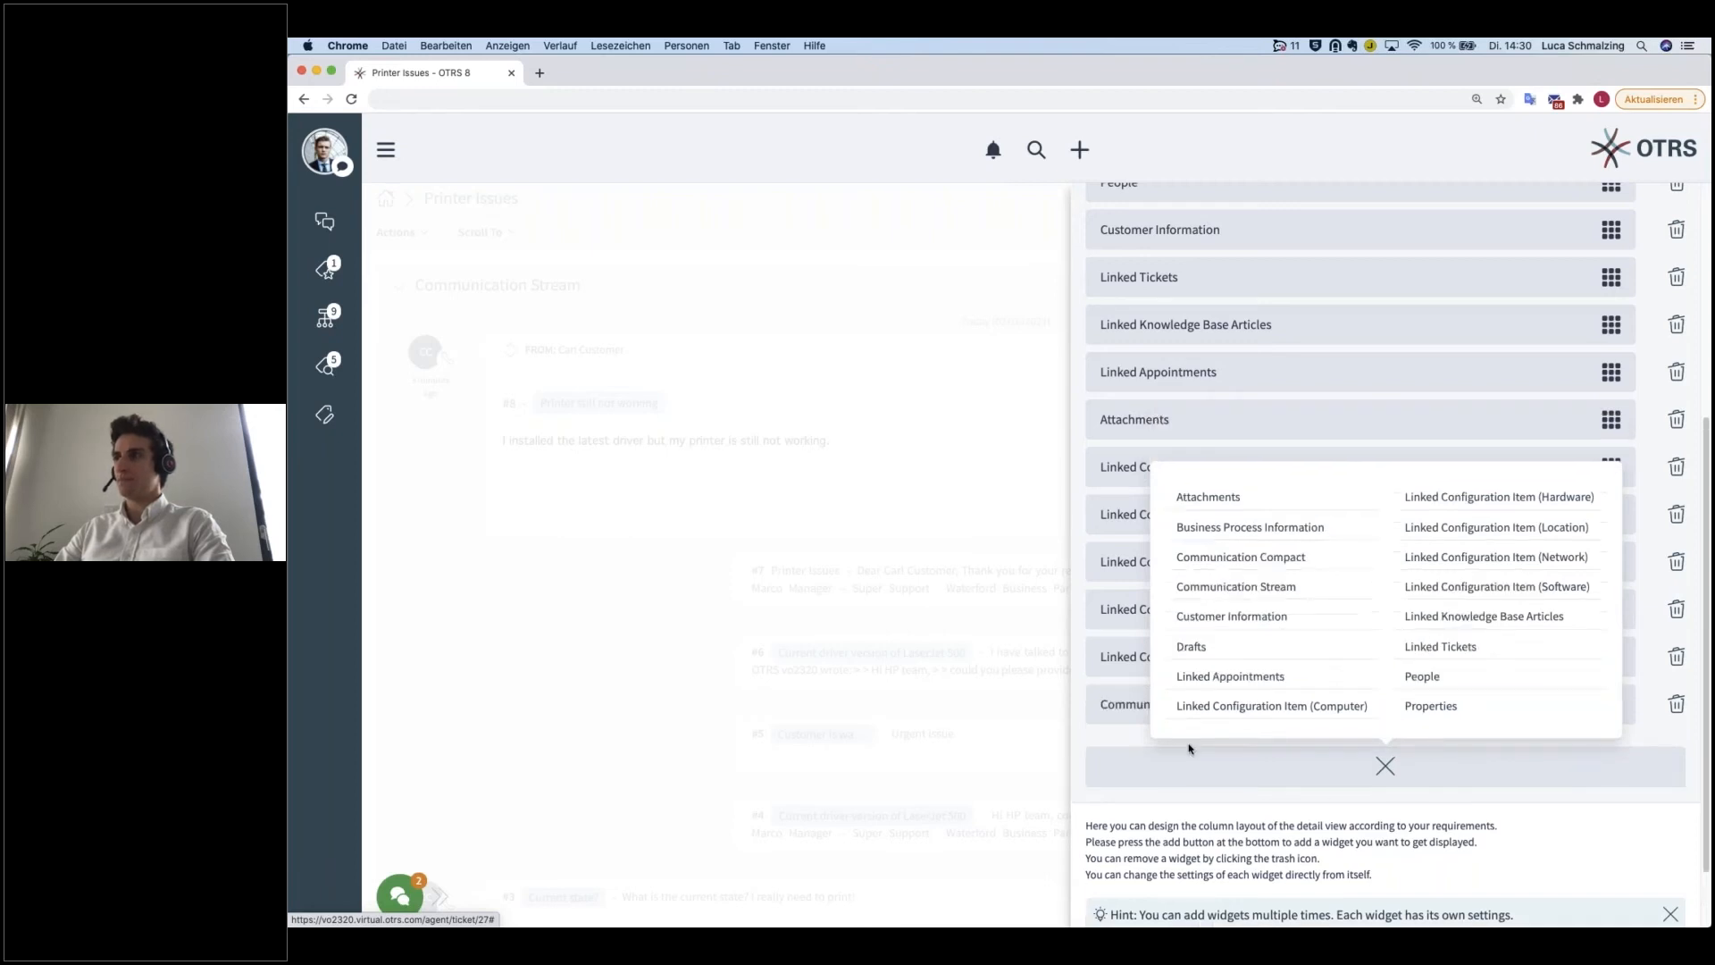
click(1397, 773)
Step: Move the Communication Compact widget directly above Communication Stream and save the screen layout
drag(1610, 714, 1582, 284)
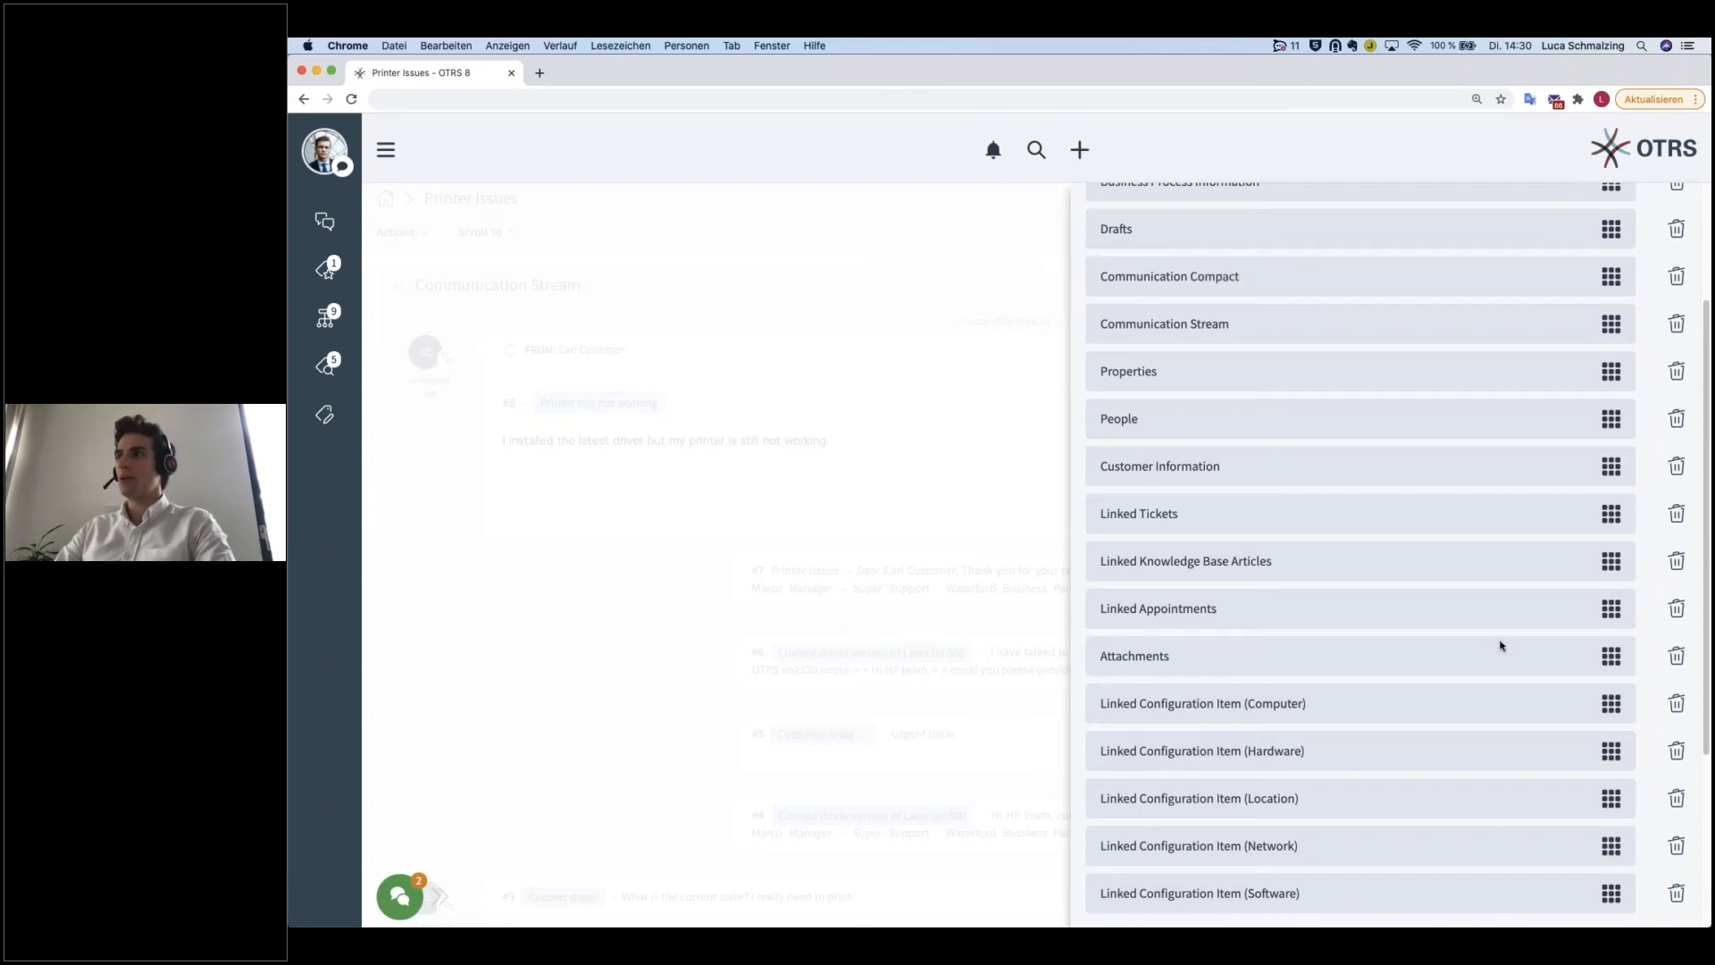
scroll(1501, 645, down, 6)
click(1649, 900)
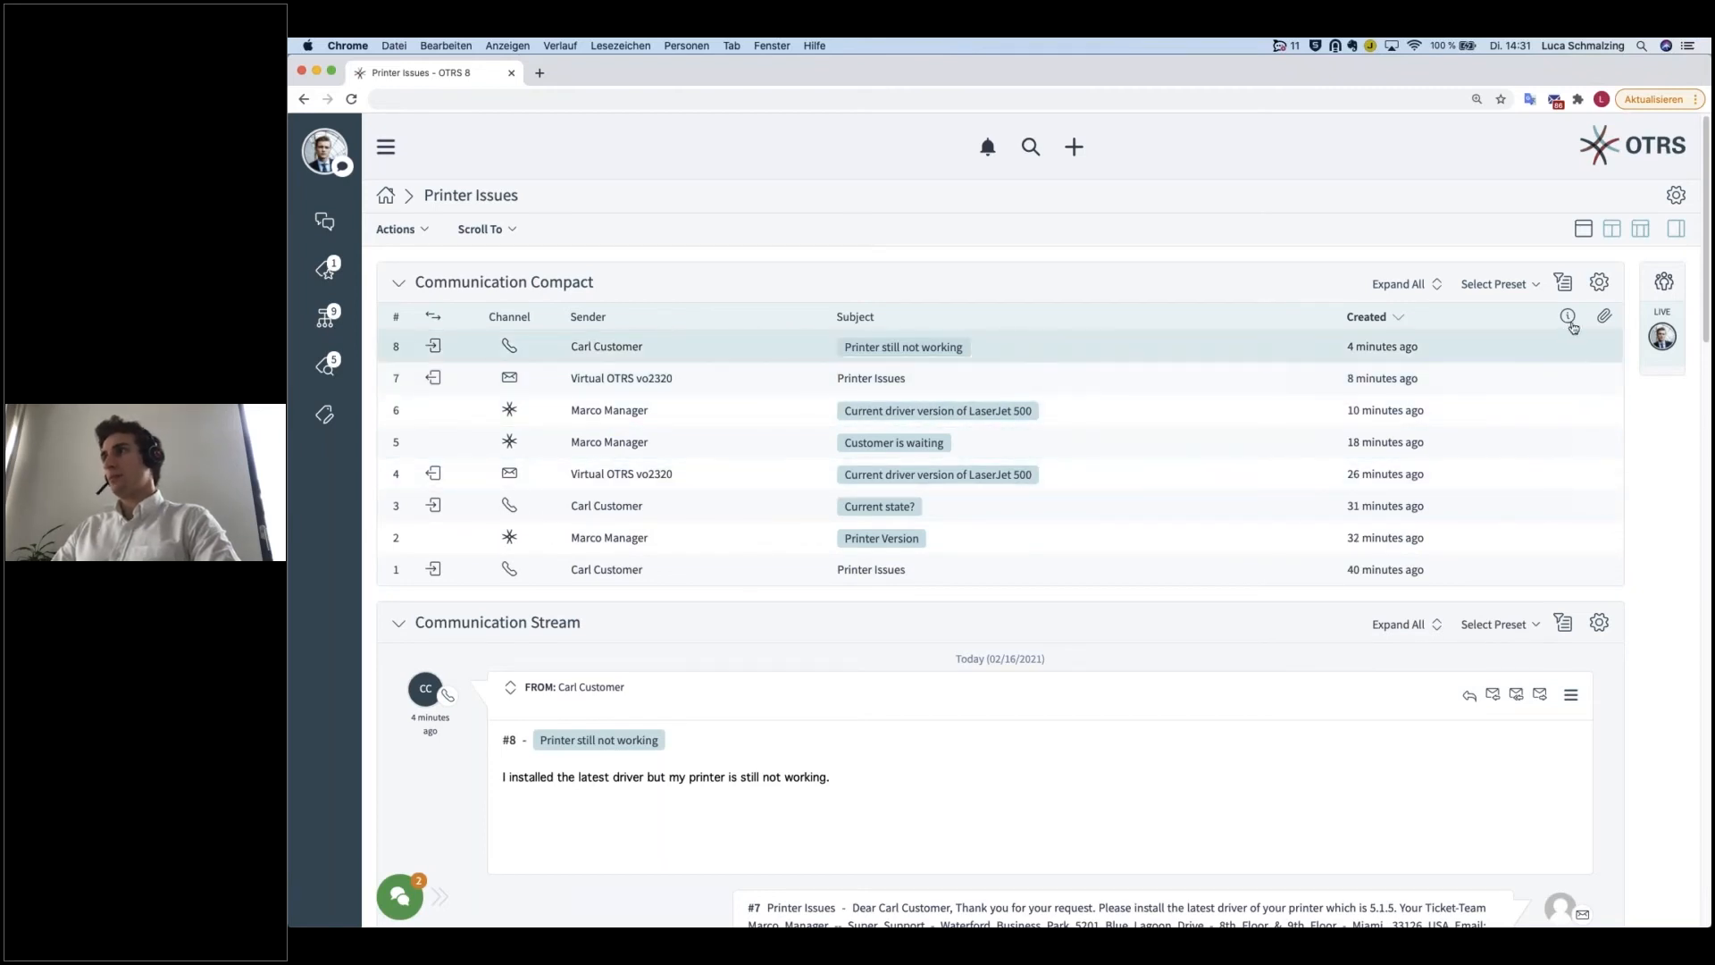
triple_click(1561, 376)
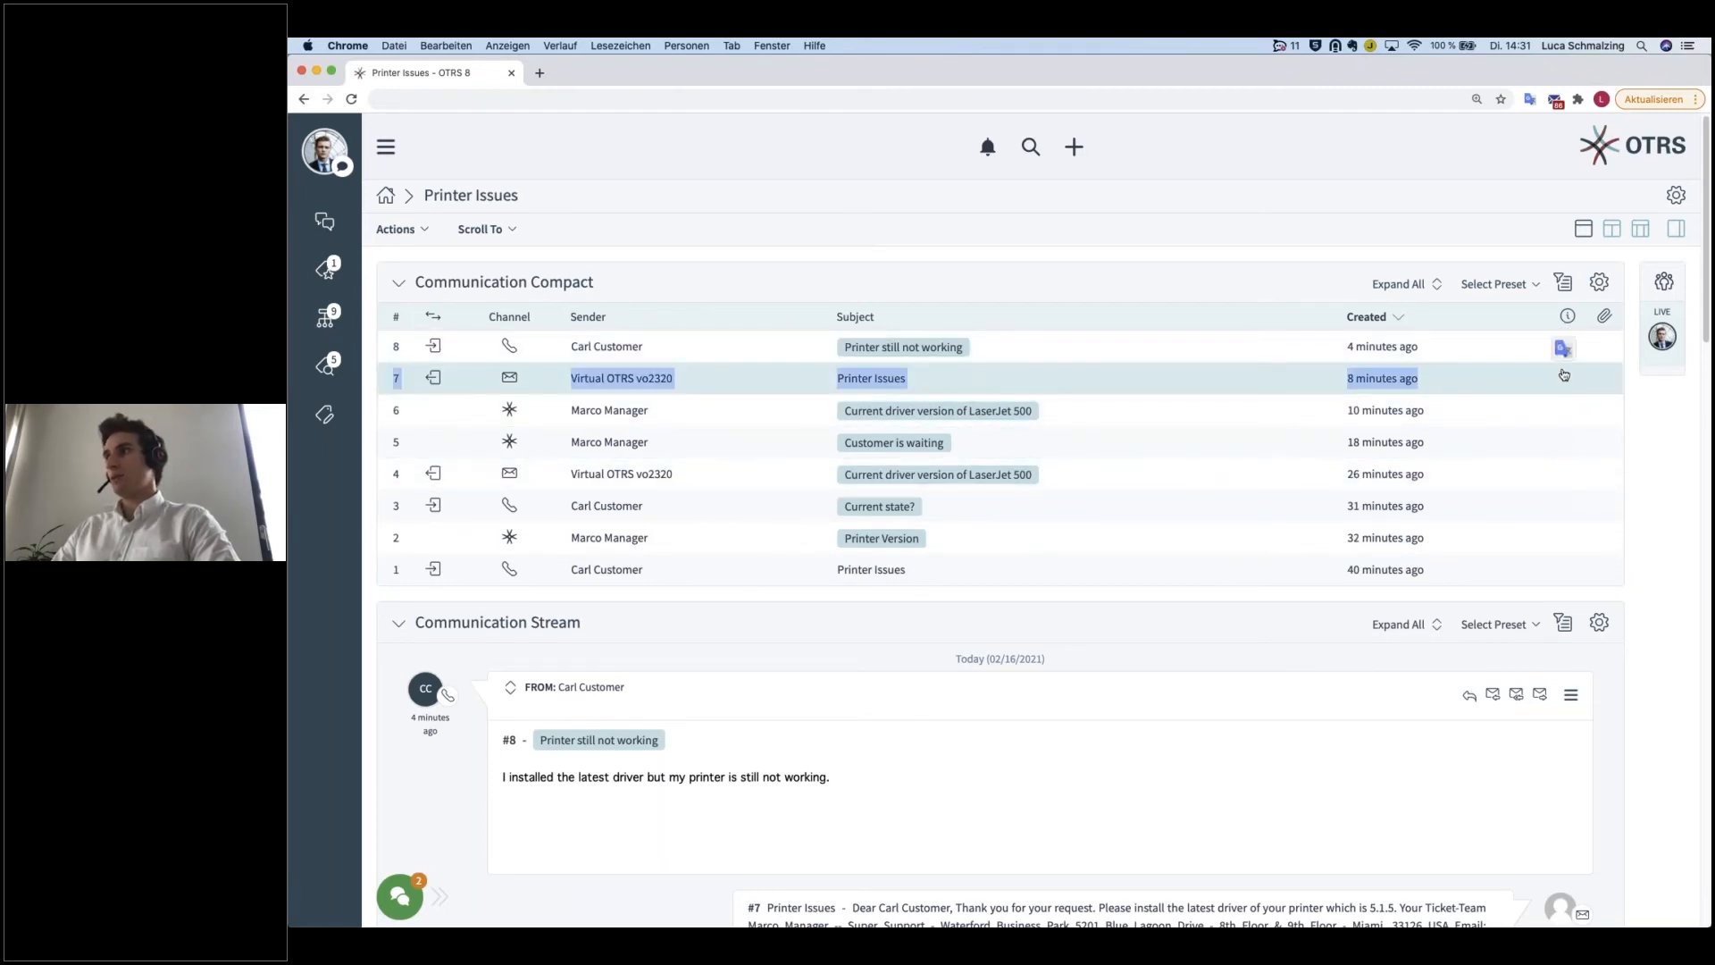
click(1629, 390)
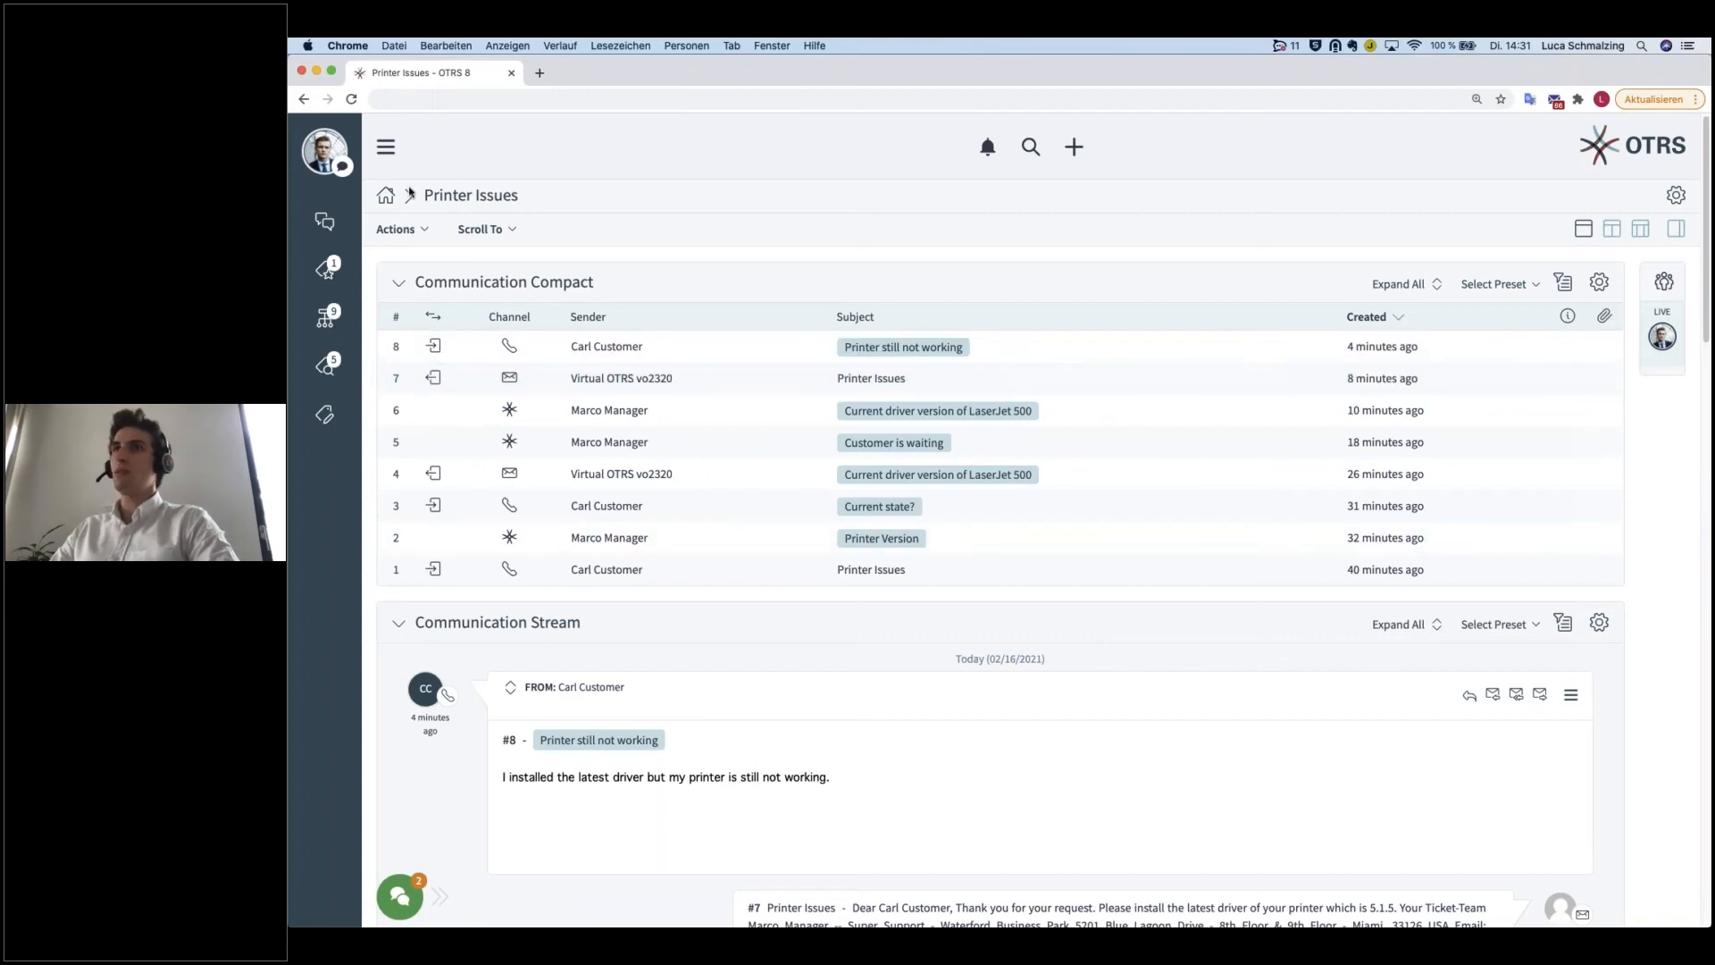
Step: Start a new note on the ticket with the subject "Network Issues"
click(422, 231)
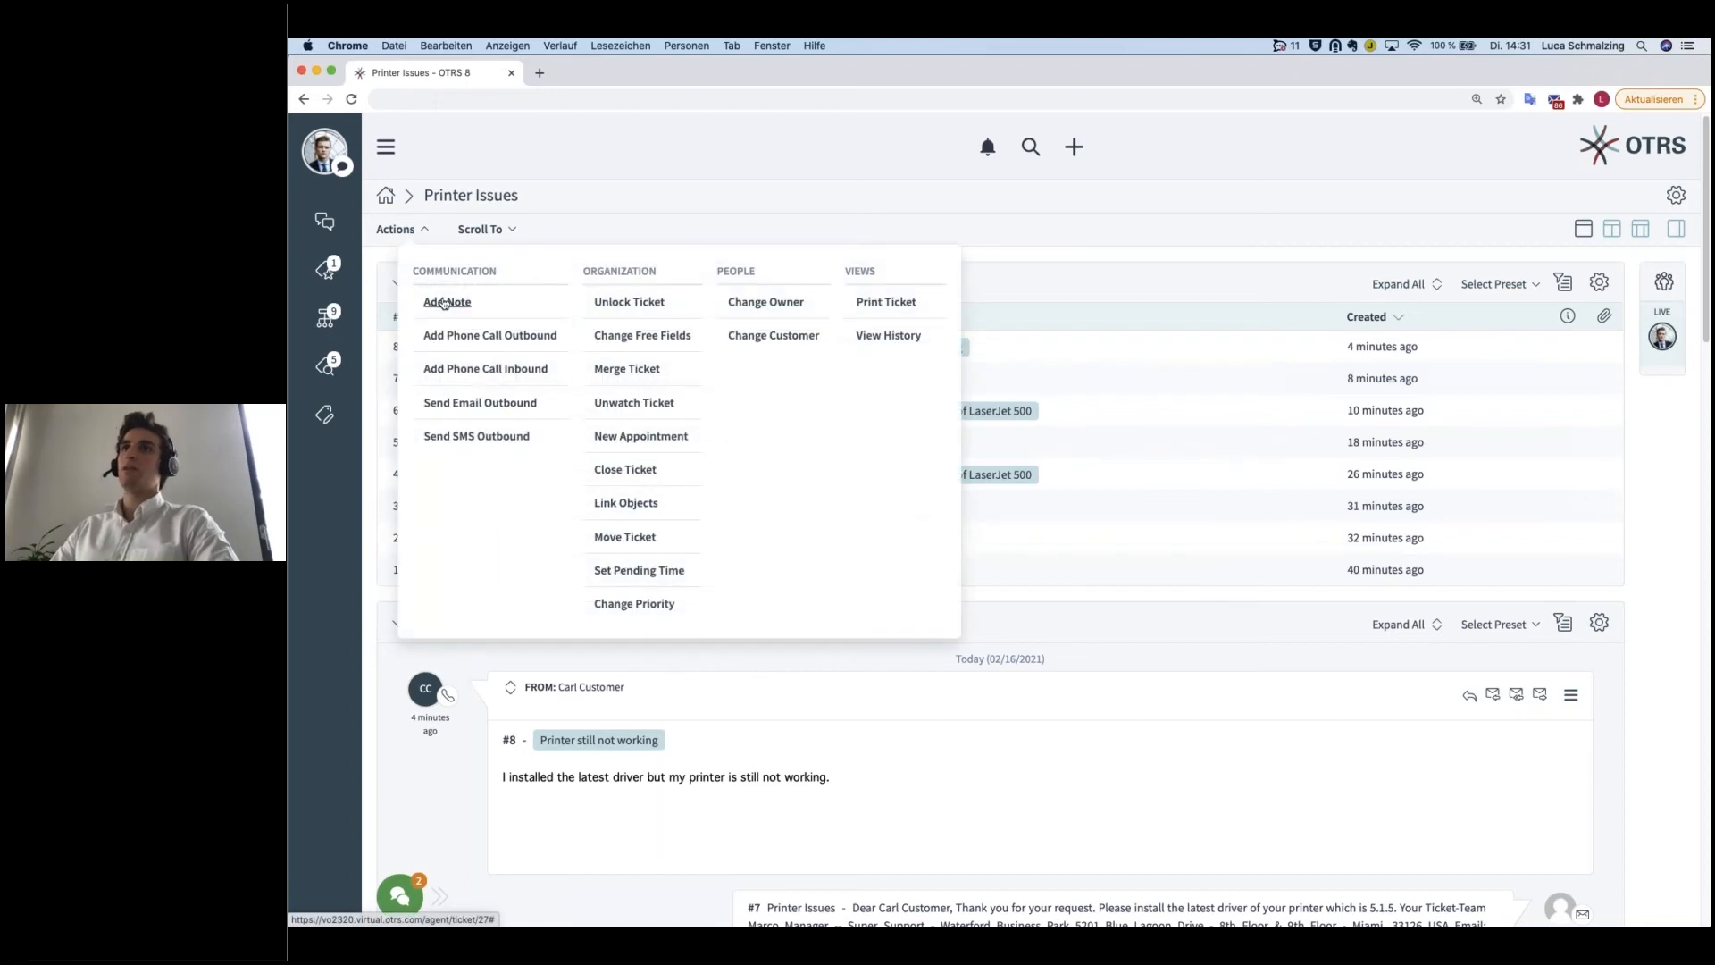
click(448, 306)
click(1172, 357)
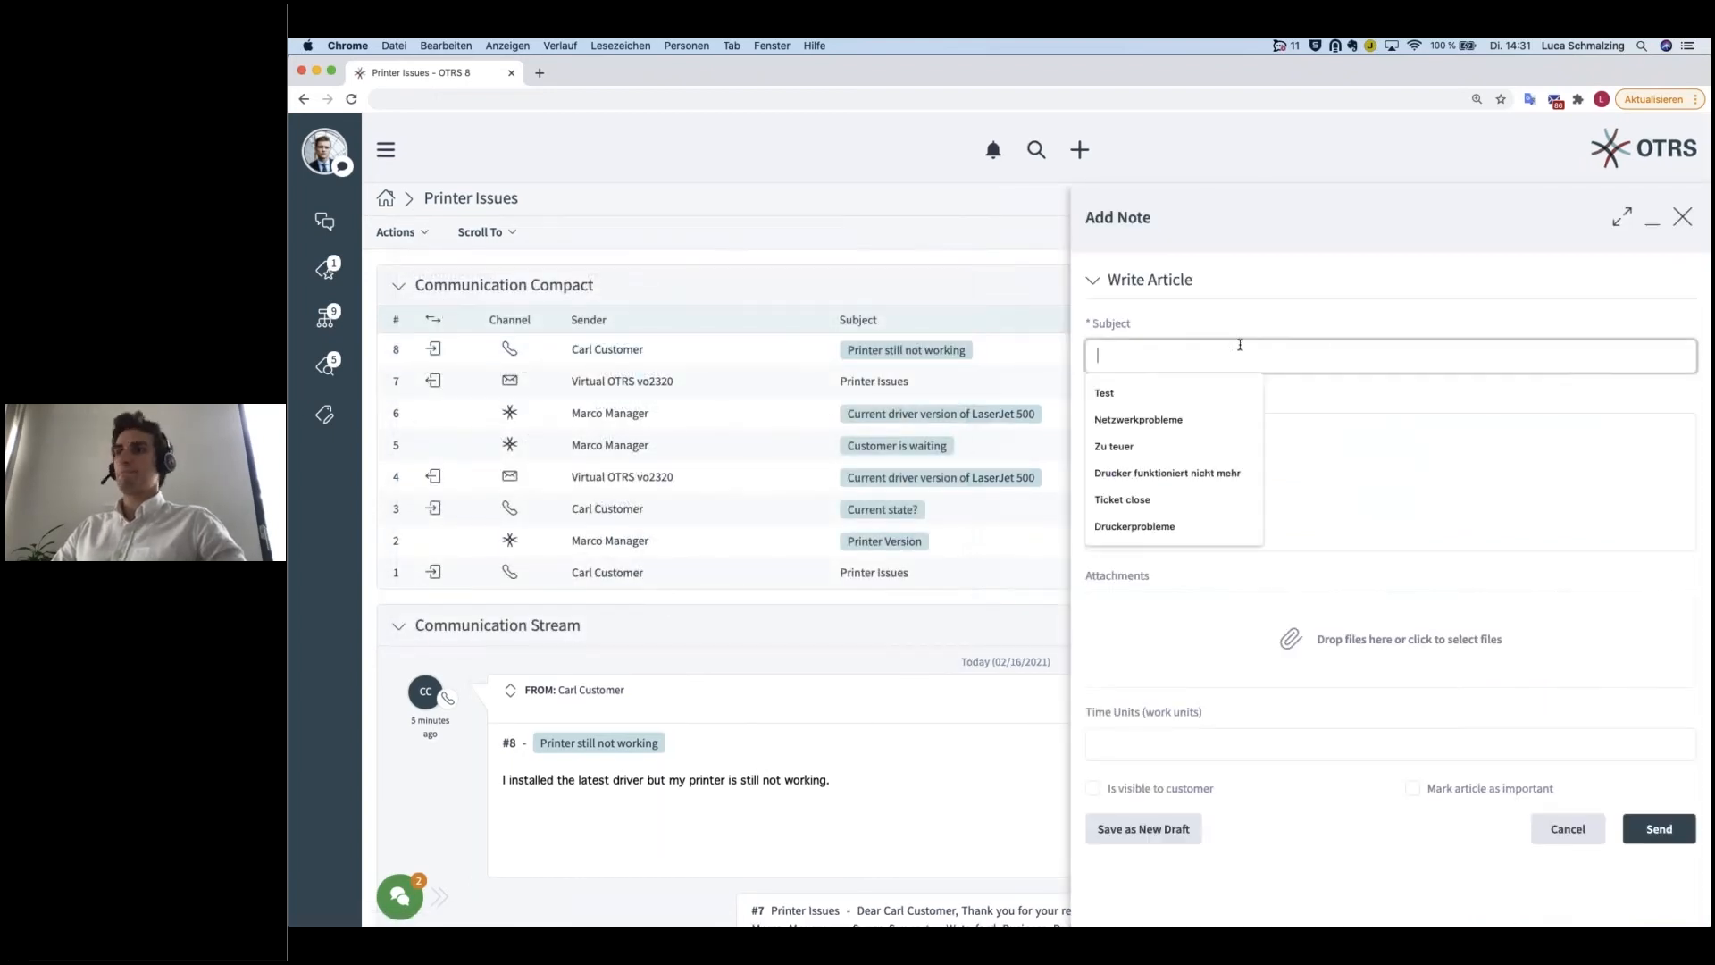
text(Netw)
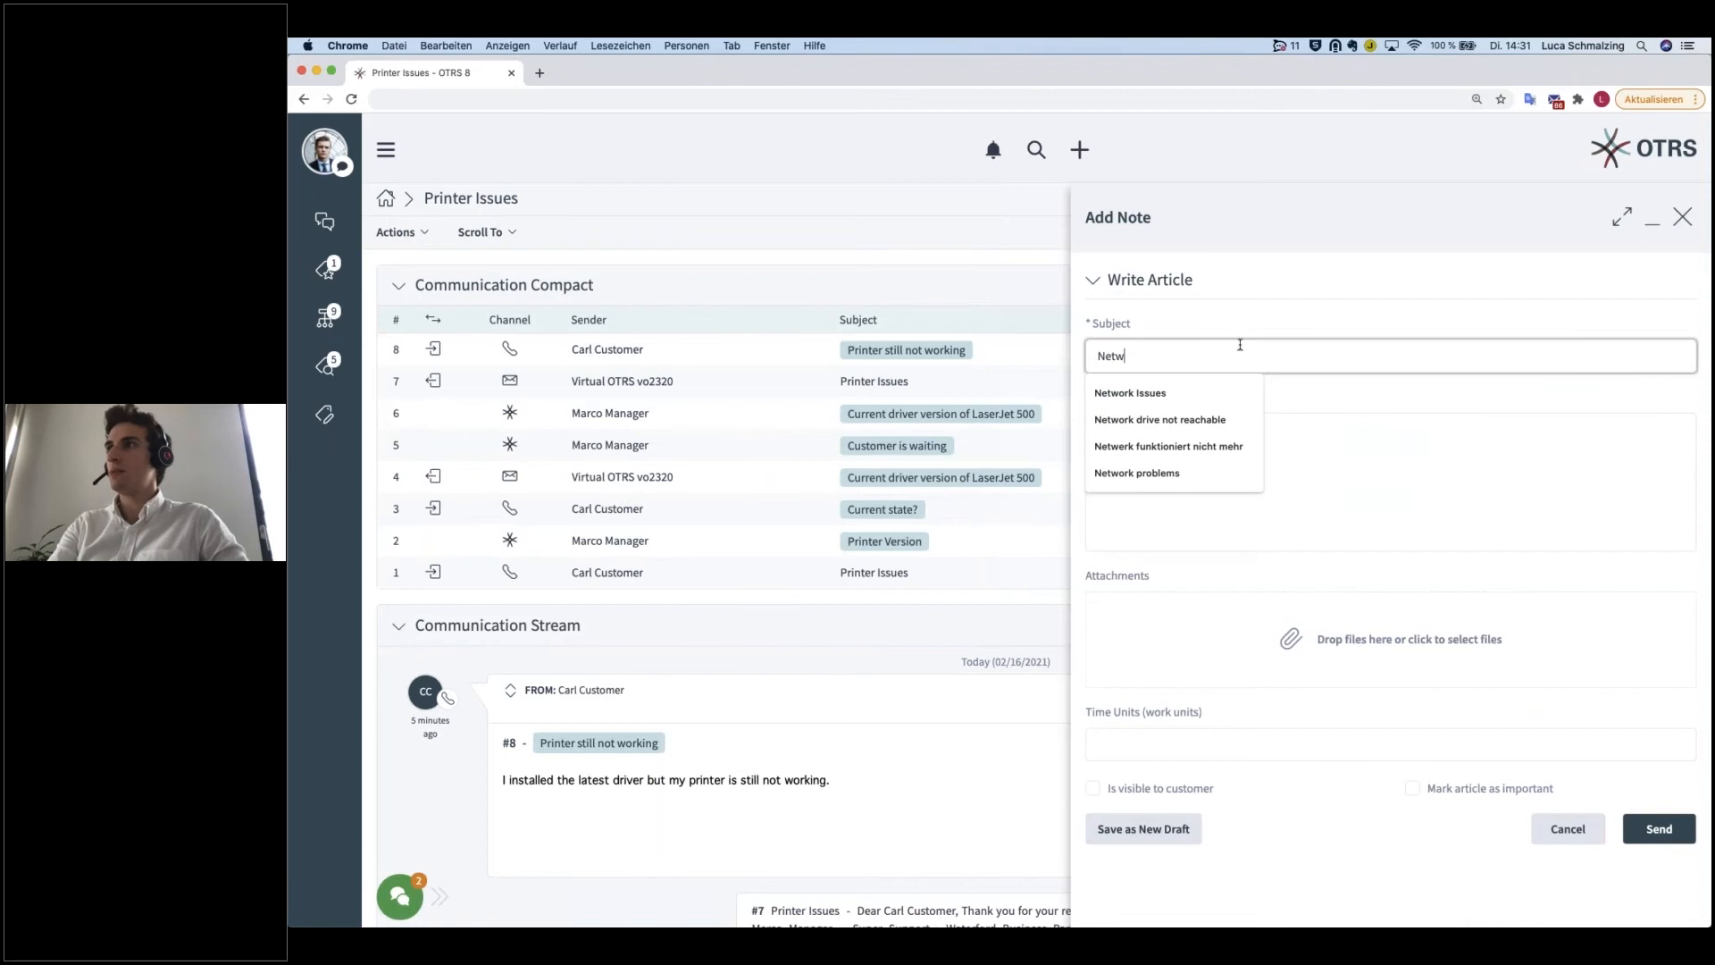
text(ork I)
key(Return)
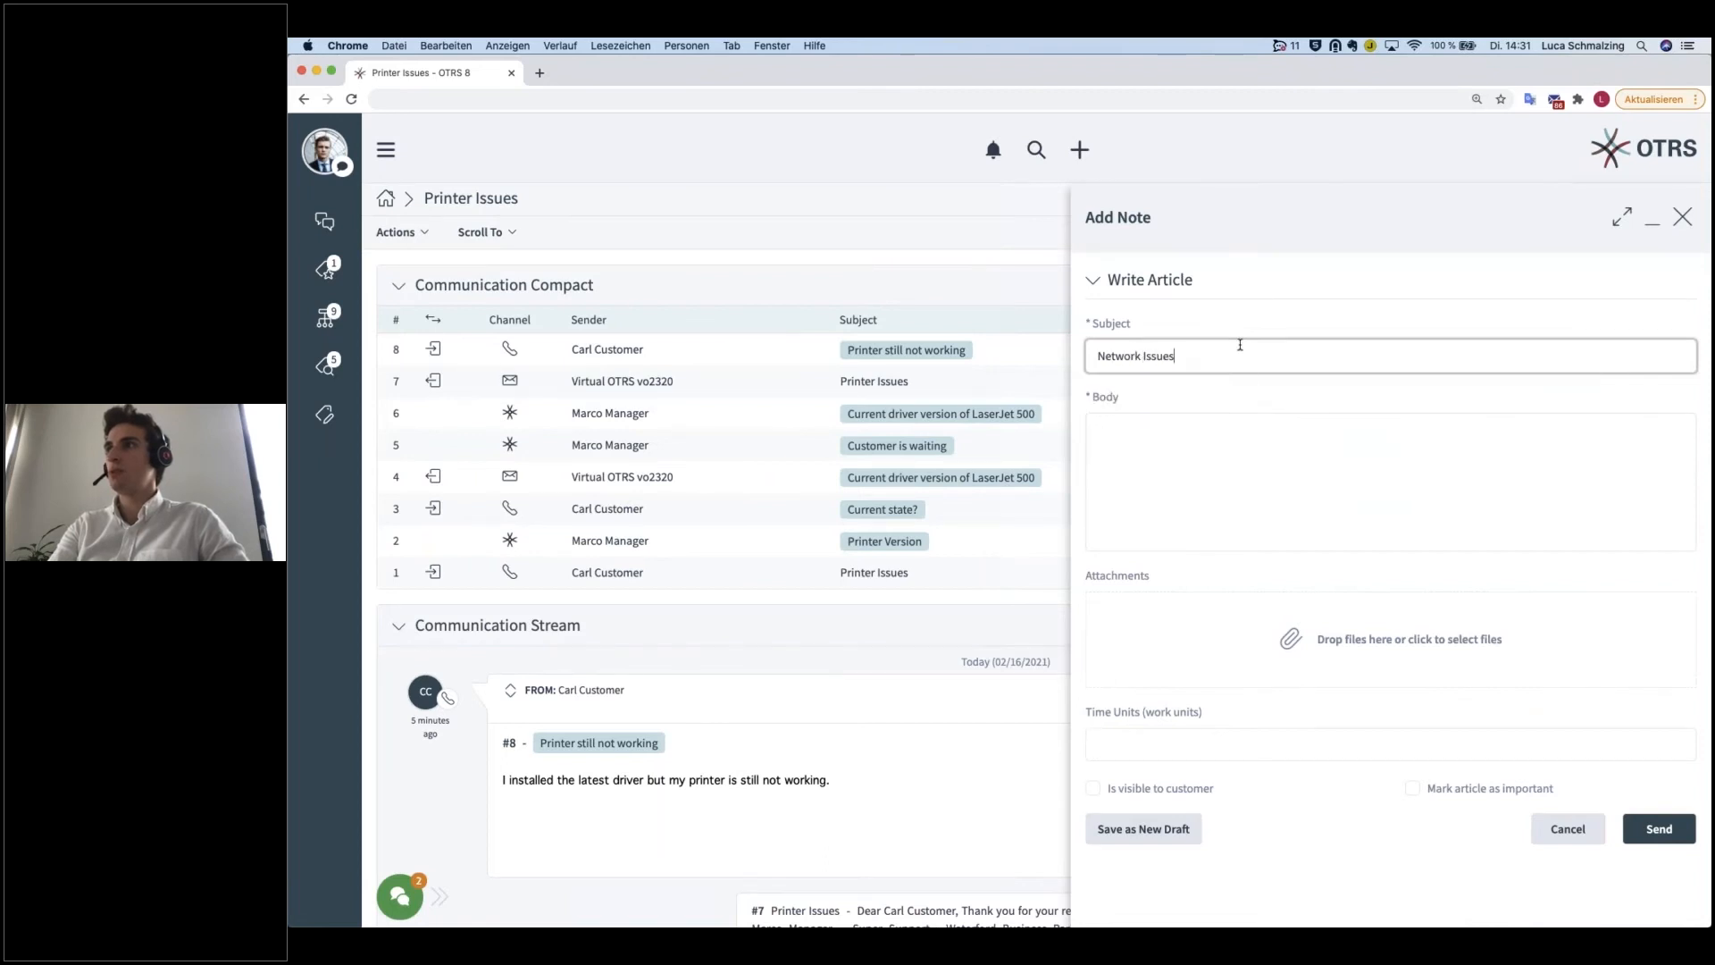
Step: Write the note body "I experienced network issues when i further investigated the problem."
key(Tab)
text(I exprei)
key(BackSpace)
key(BackSpace)
key(BackSpace)
key(BackSpace)
key(BackSpace)
key(BackSpace)
text(experienced )
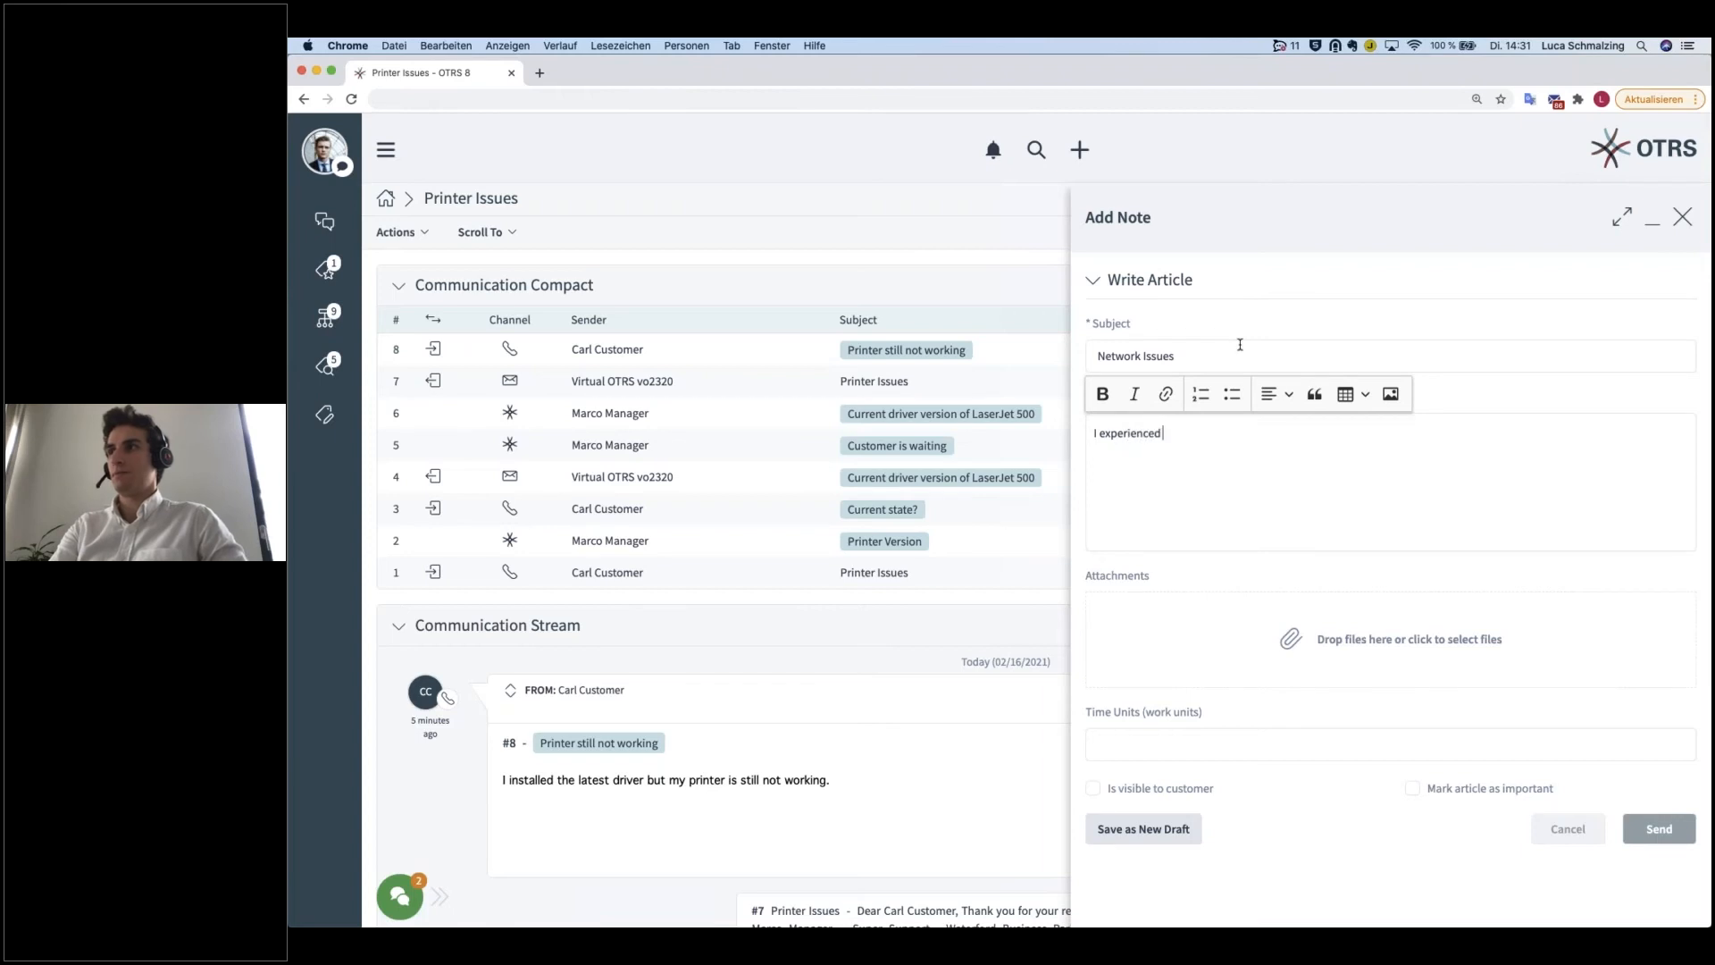
text(network issues)
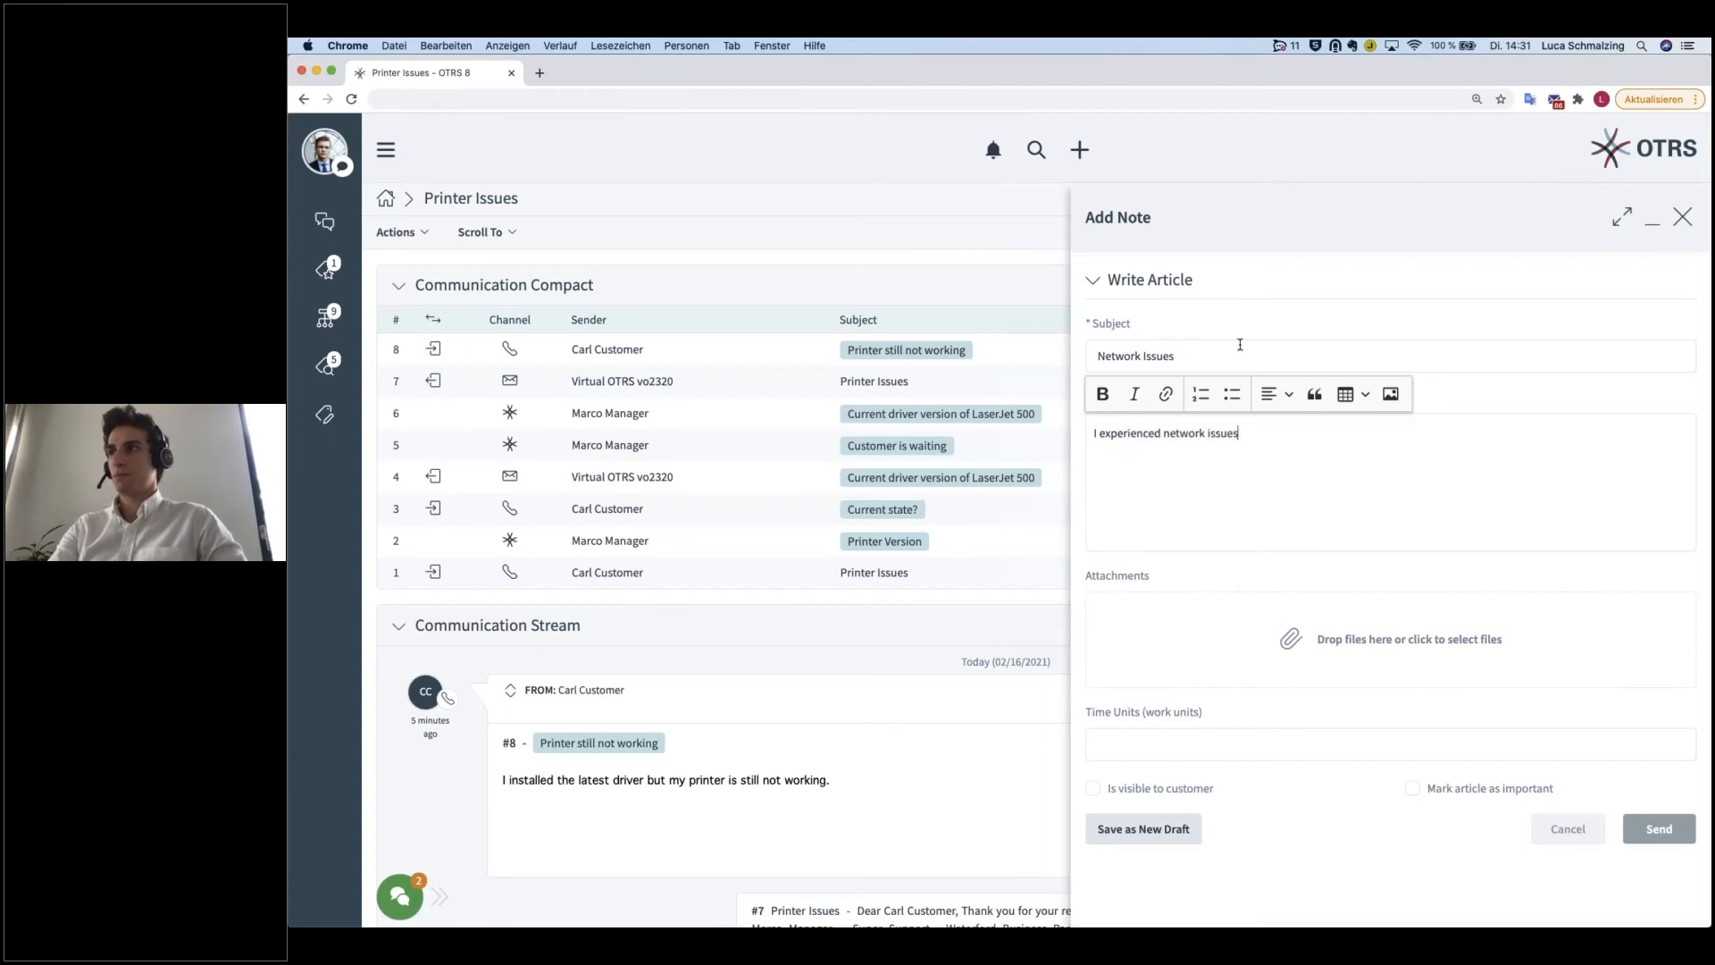
text( when i further inve)
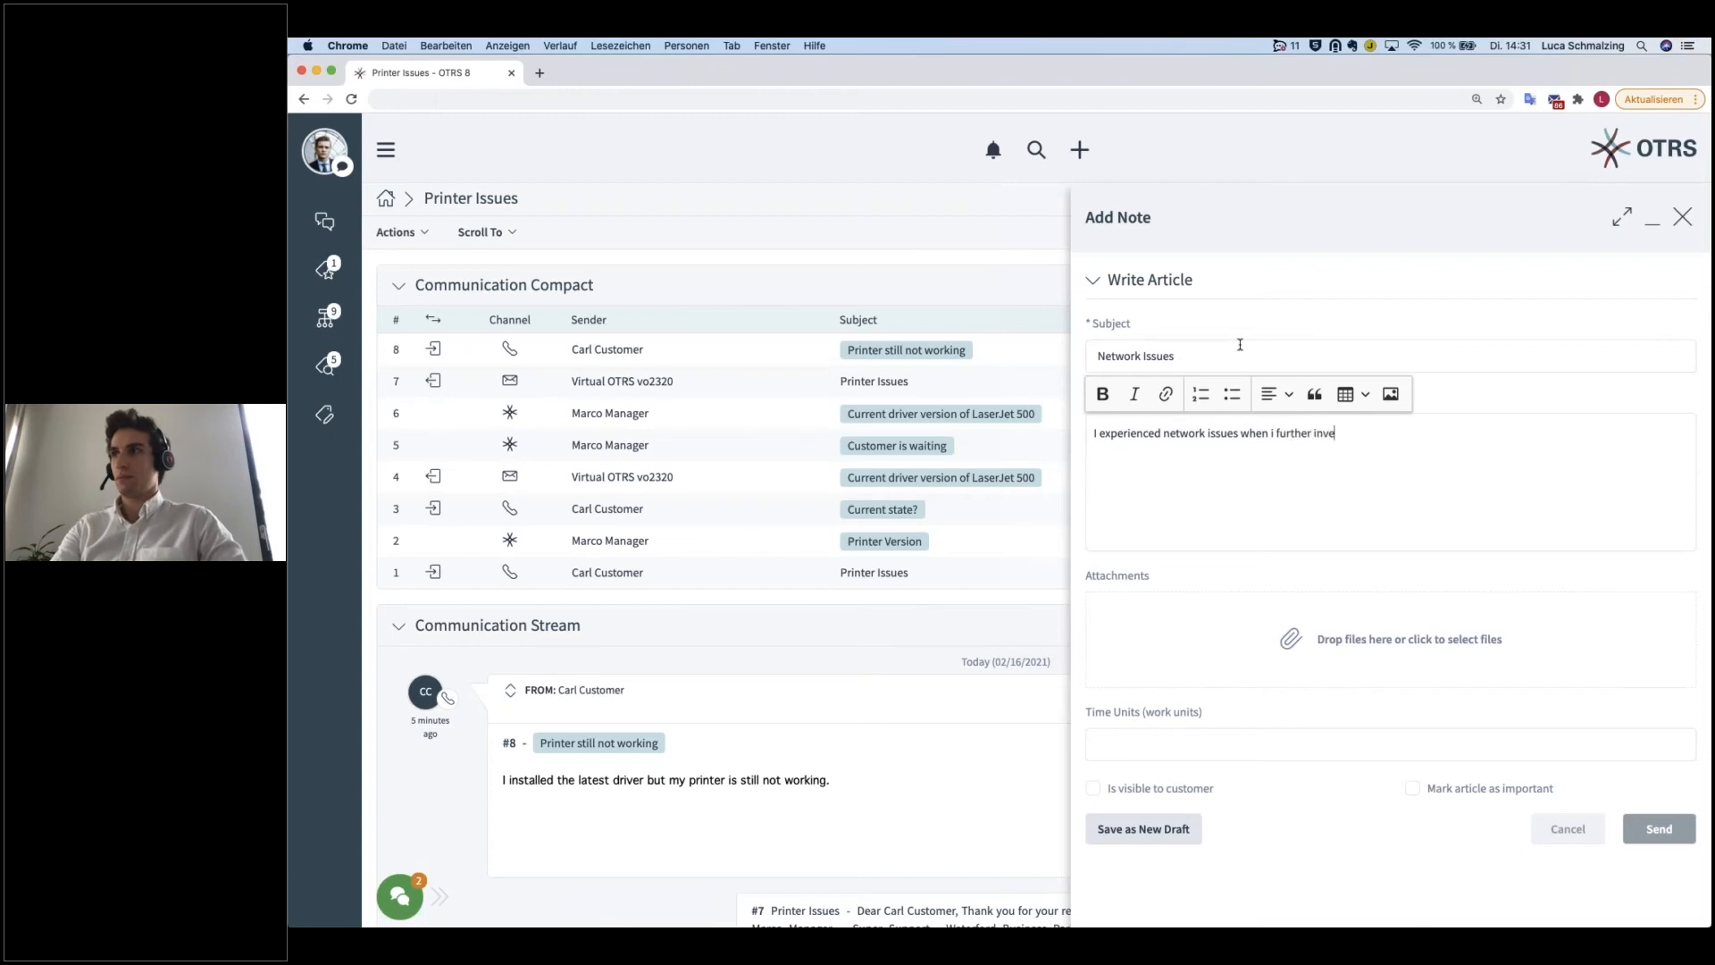
text(stigated the problem.)
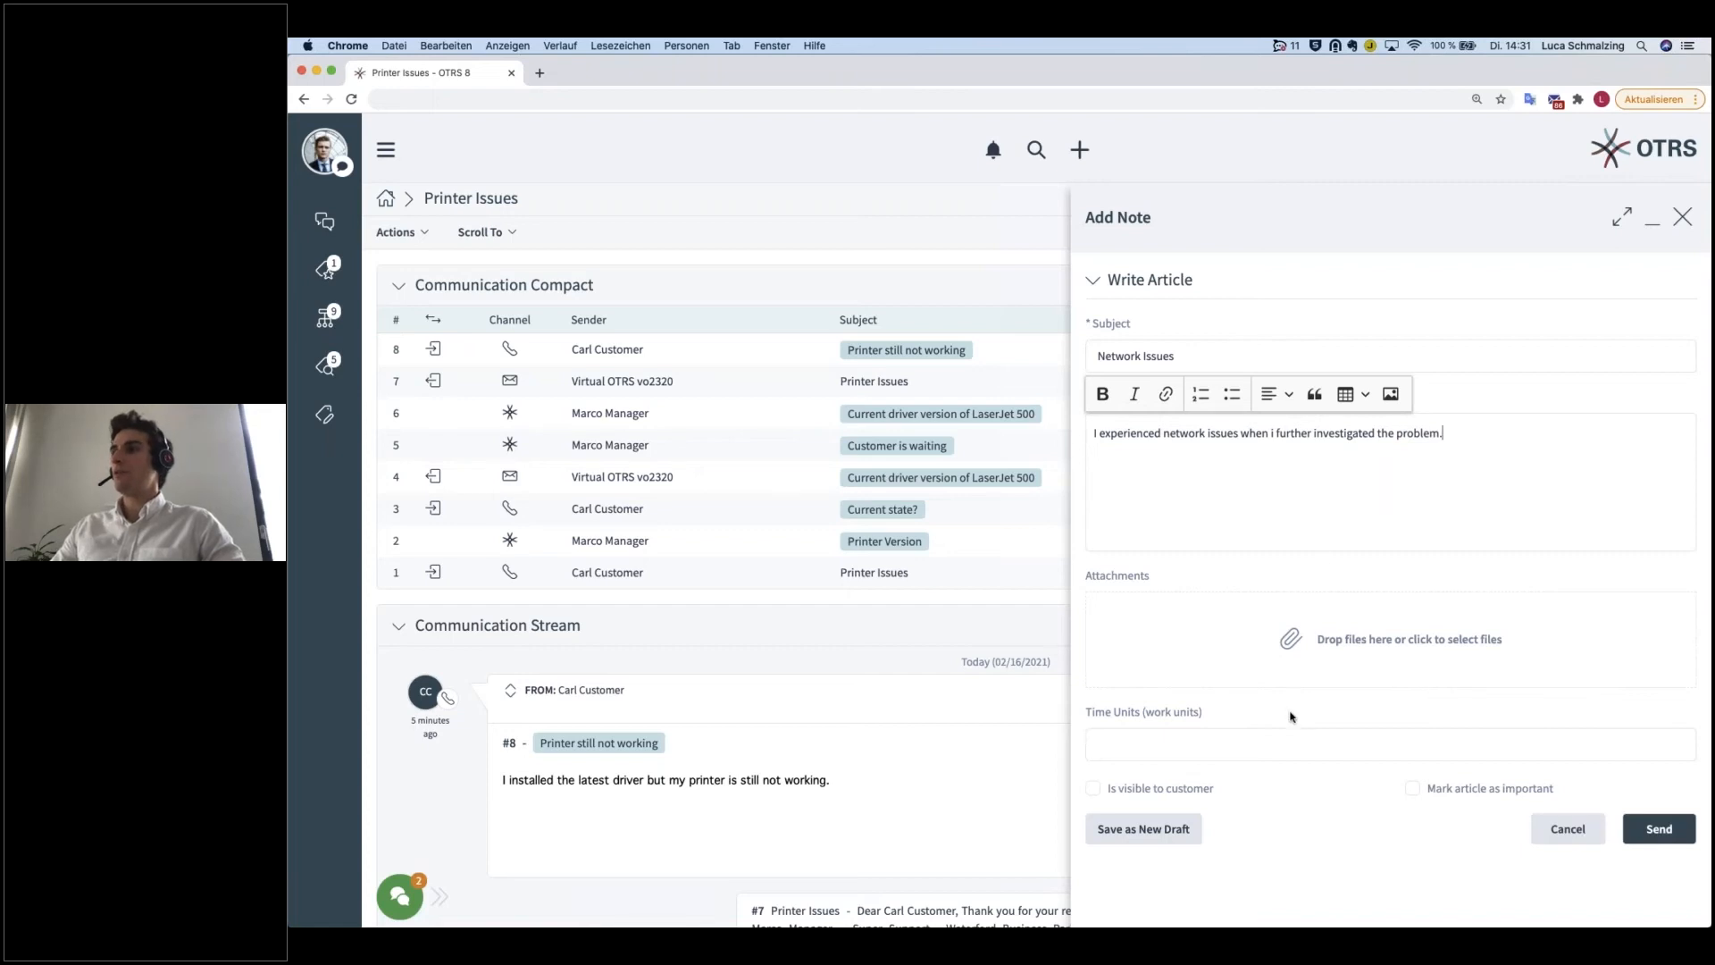
Step: Set the note's time units to 15, mark the article as important and send it
click(1192, 751)
text(15)
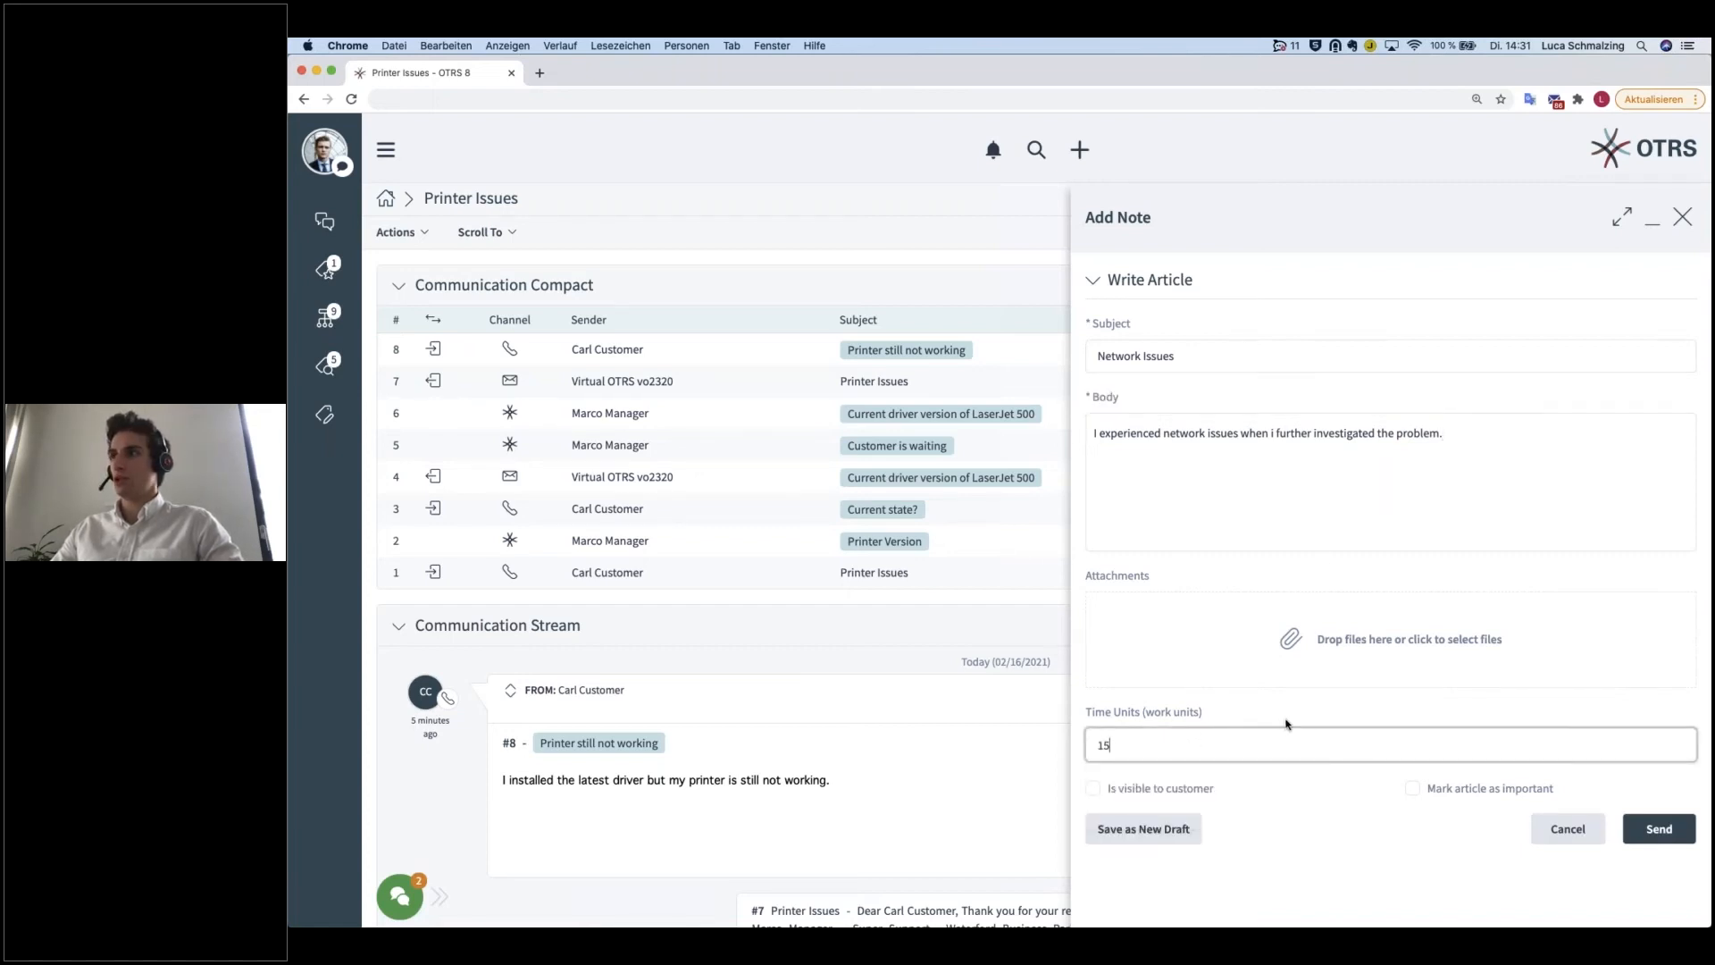
click(1412, 790)
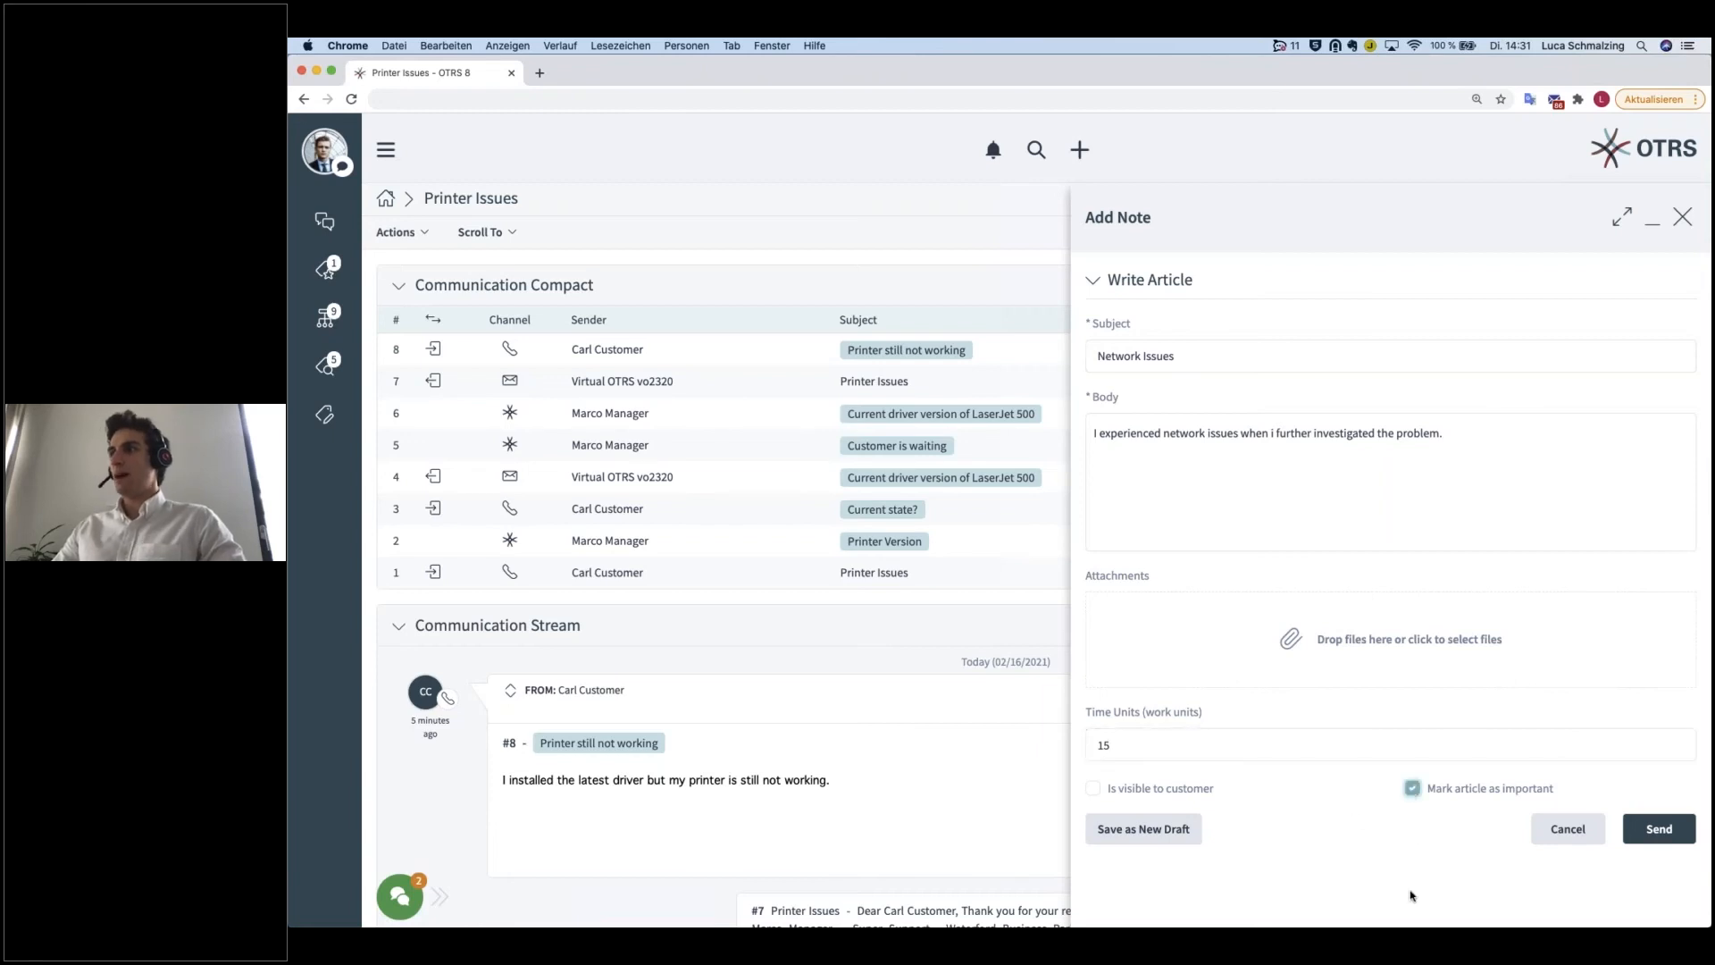
click(1659, 829)
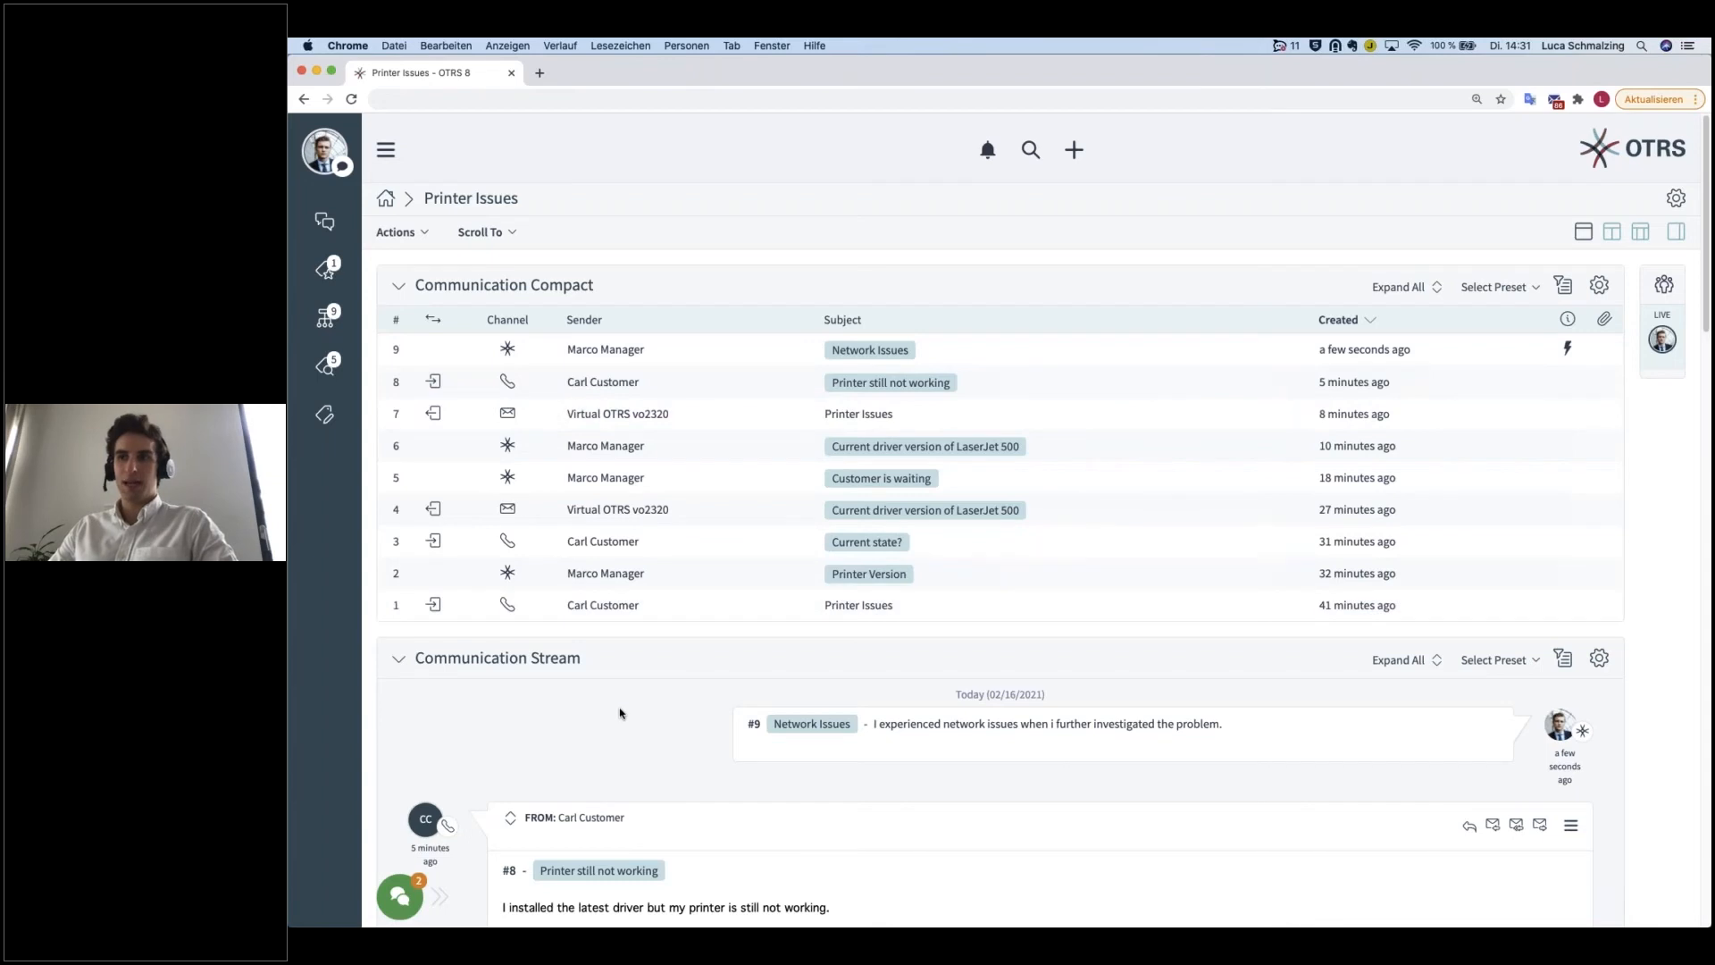
Step: Preview article #9 in the Communication Compact widget, and expand all its articles to review them before collapsing them
click(638, 353)
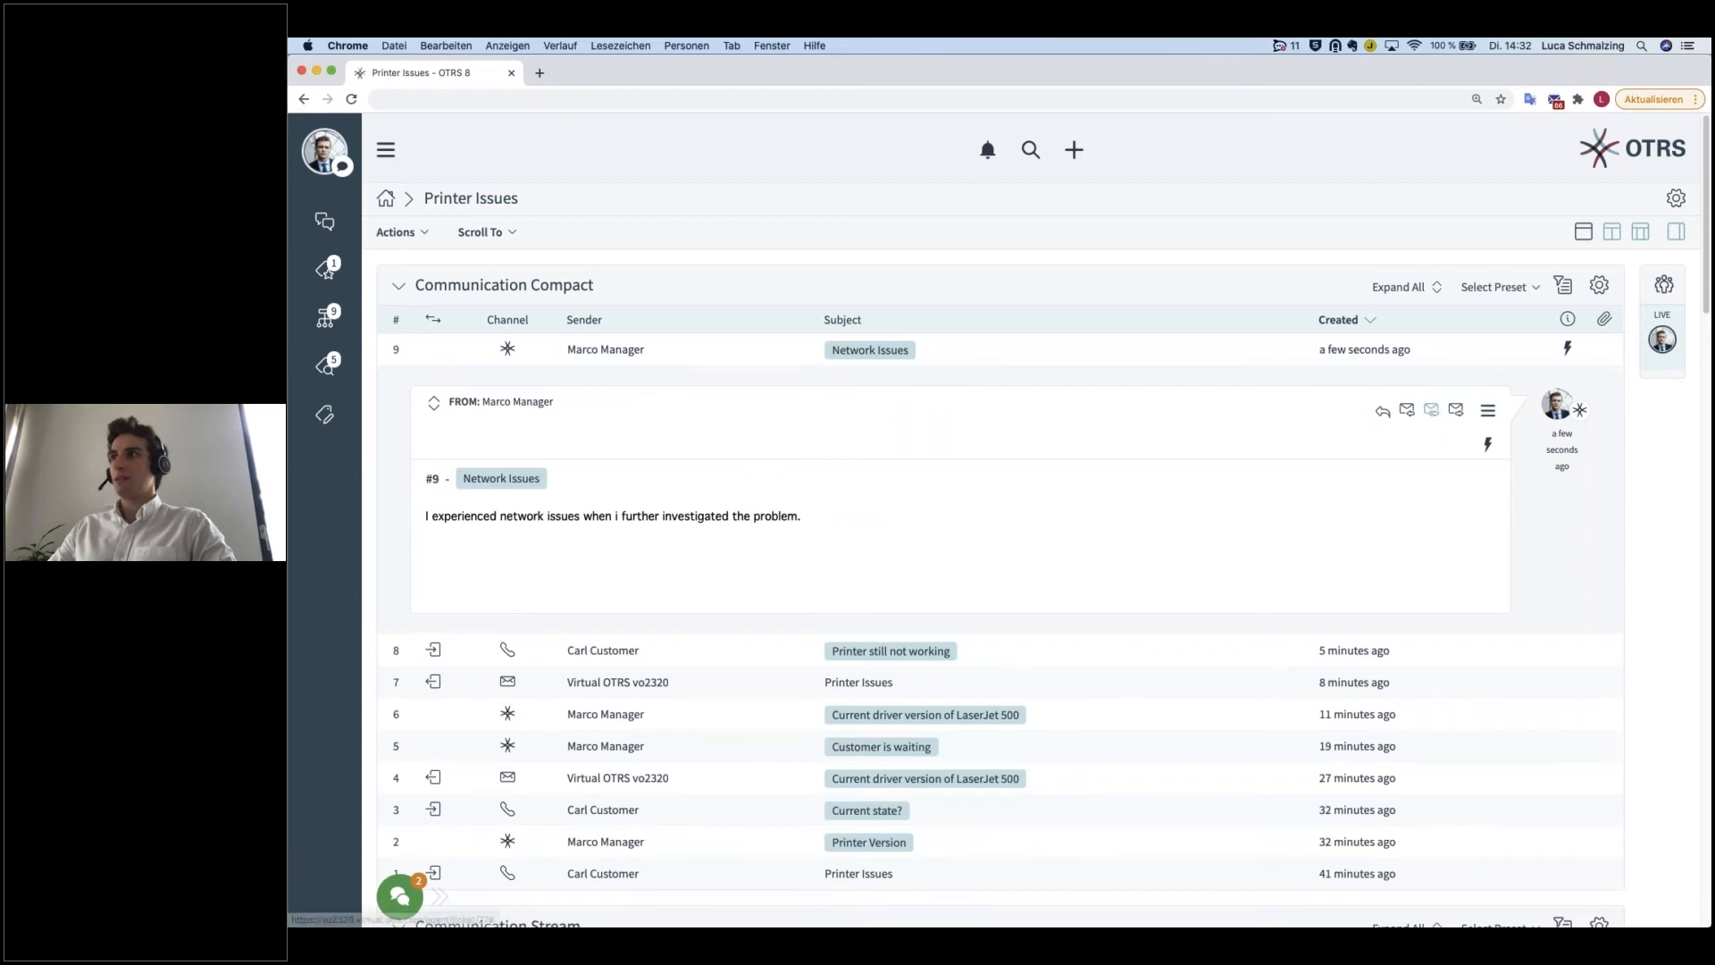
click(992, 359)
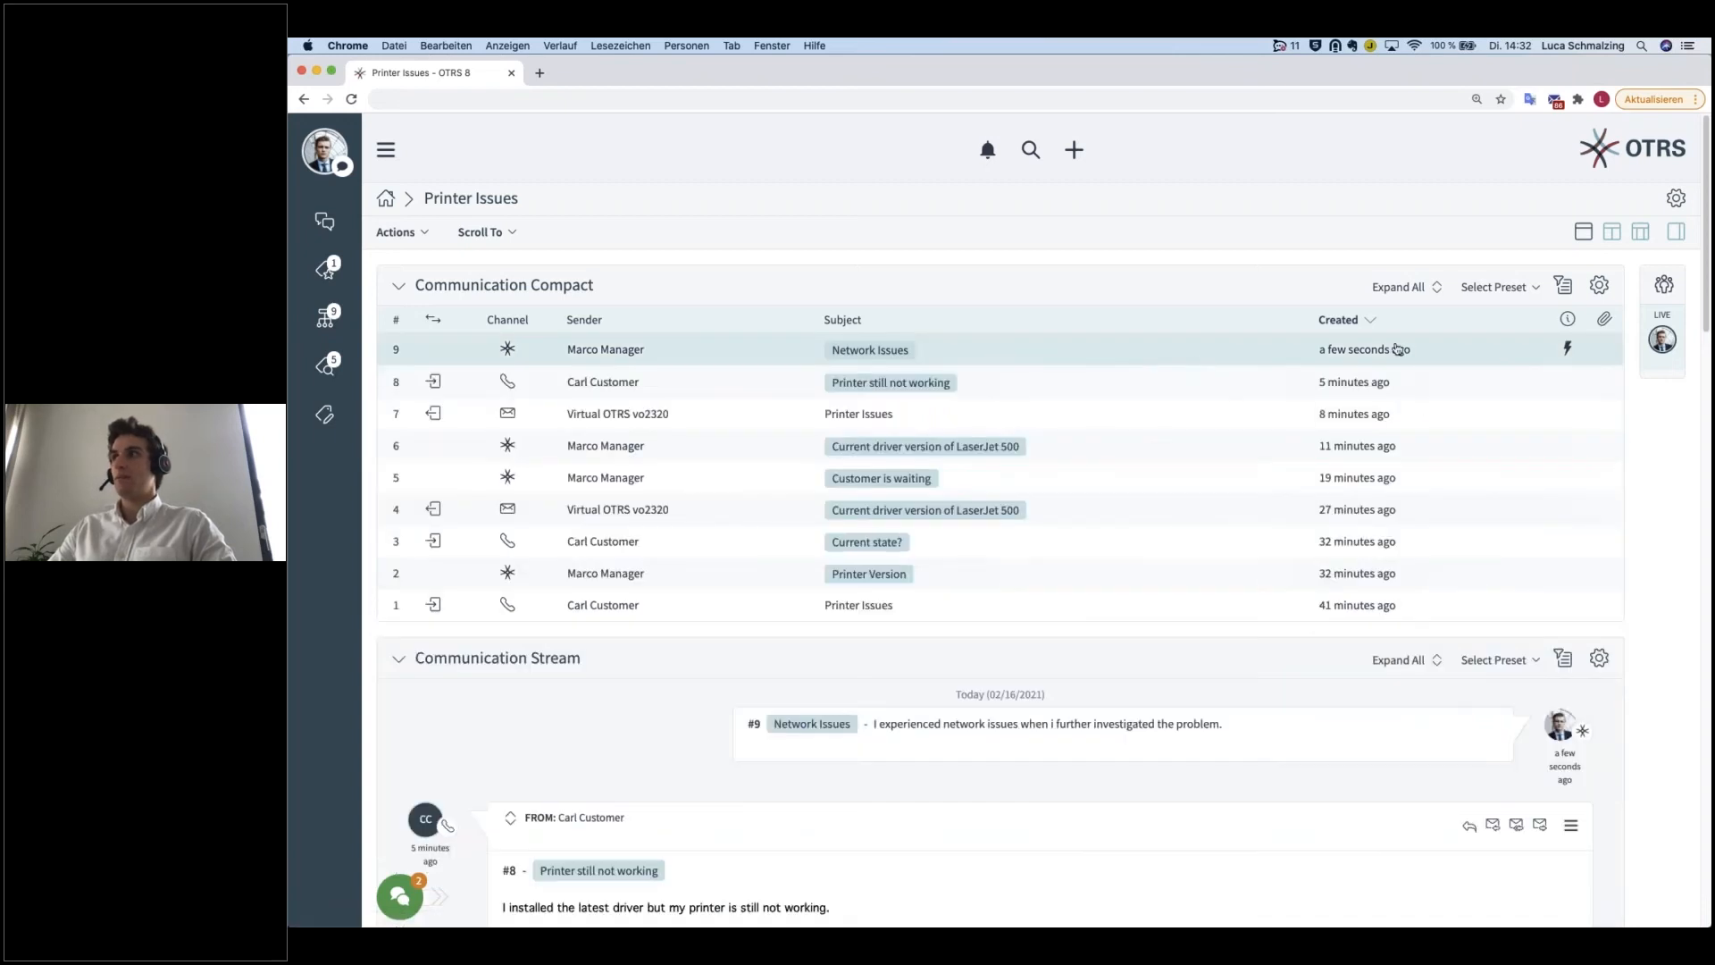
click(1407, 289)
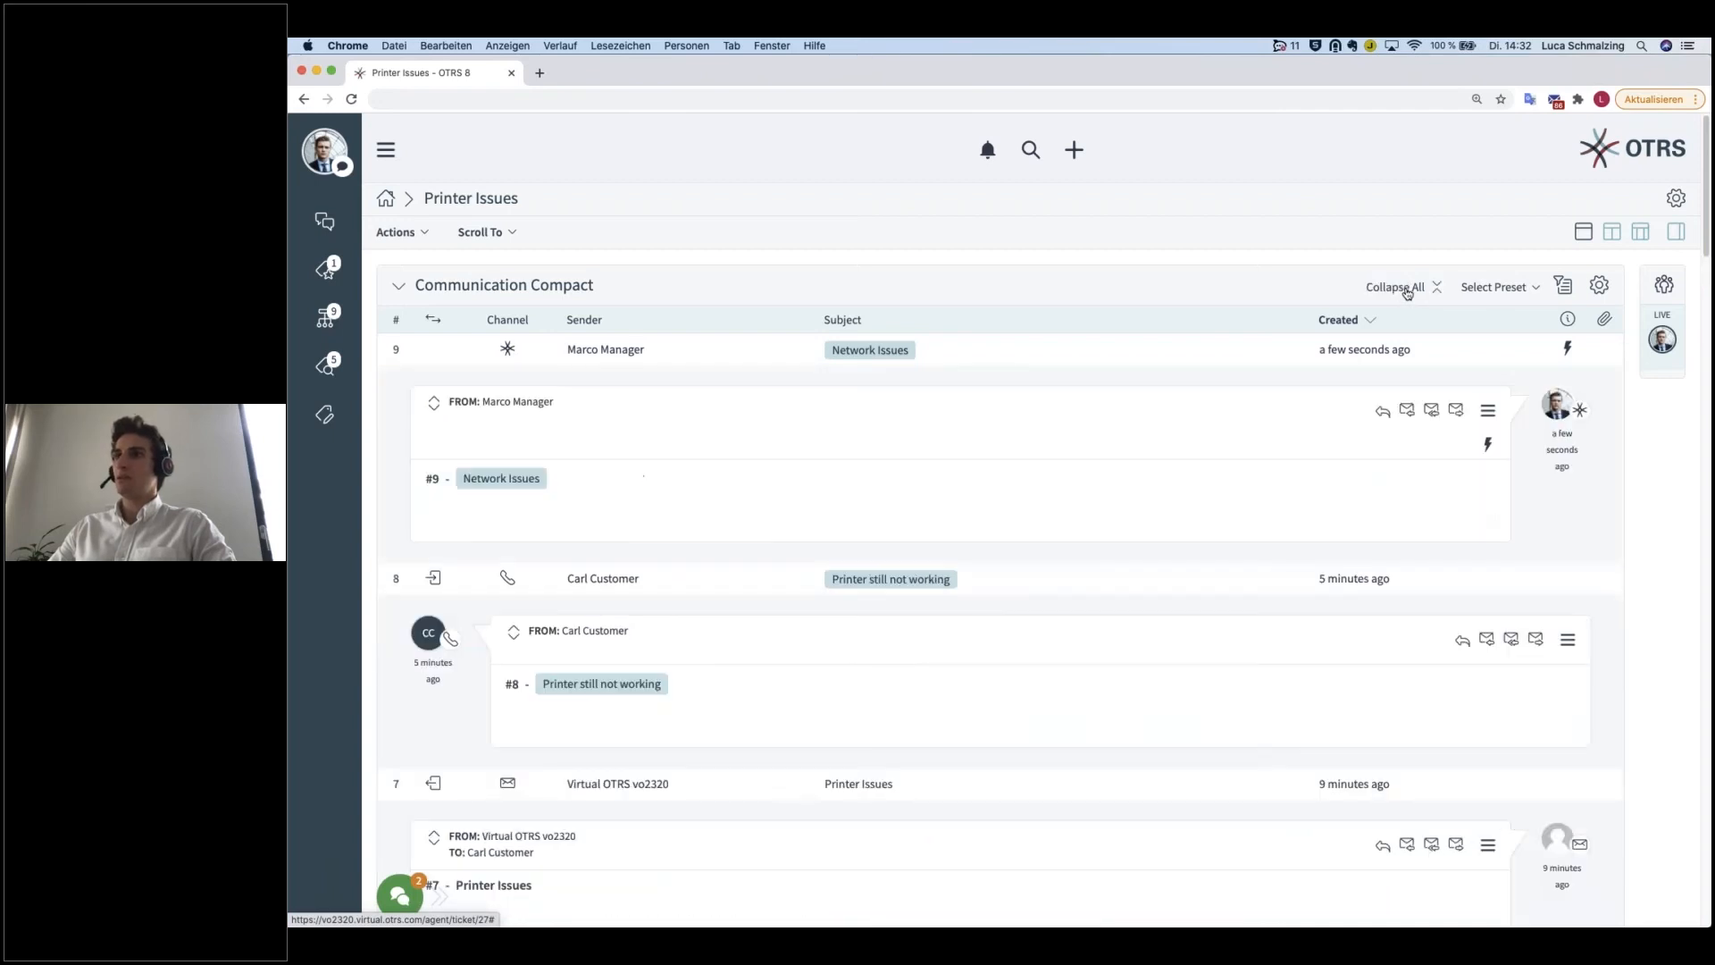
scroll(1275, 653, down, 1)
scroll(1275, 653, down, 10)
scroll(1275, 653, up, 10)
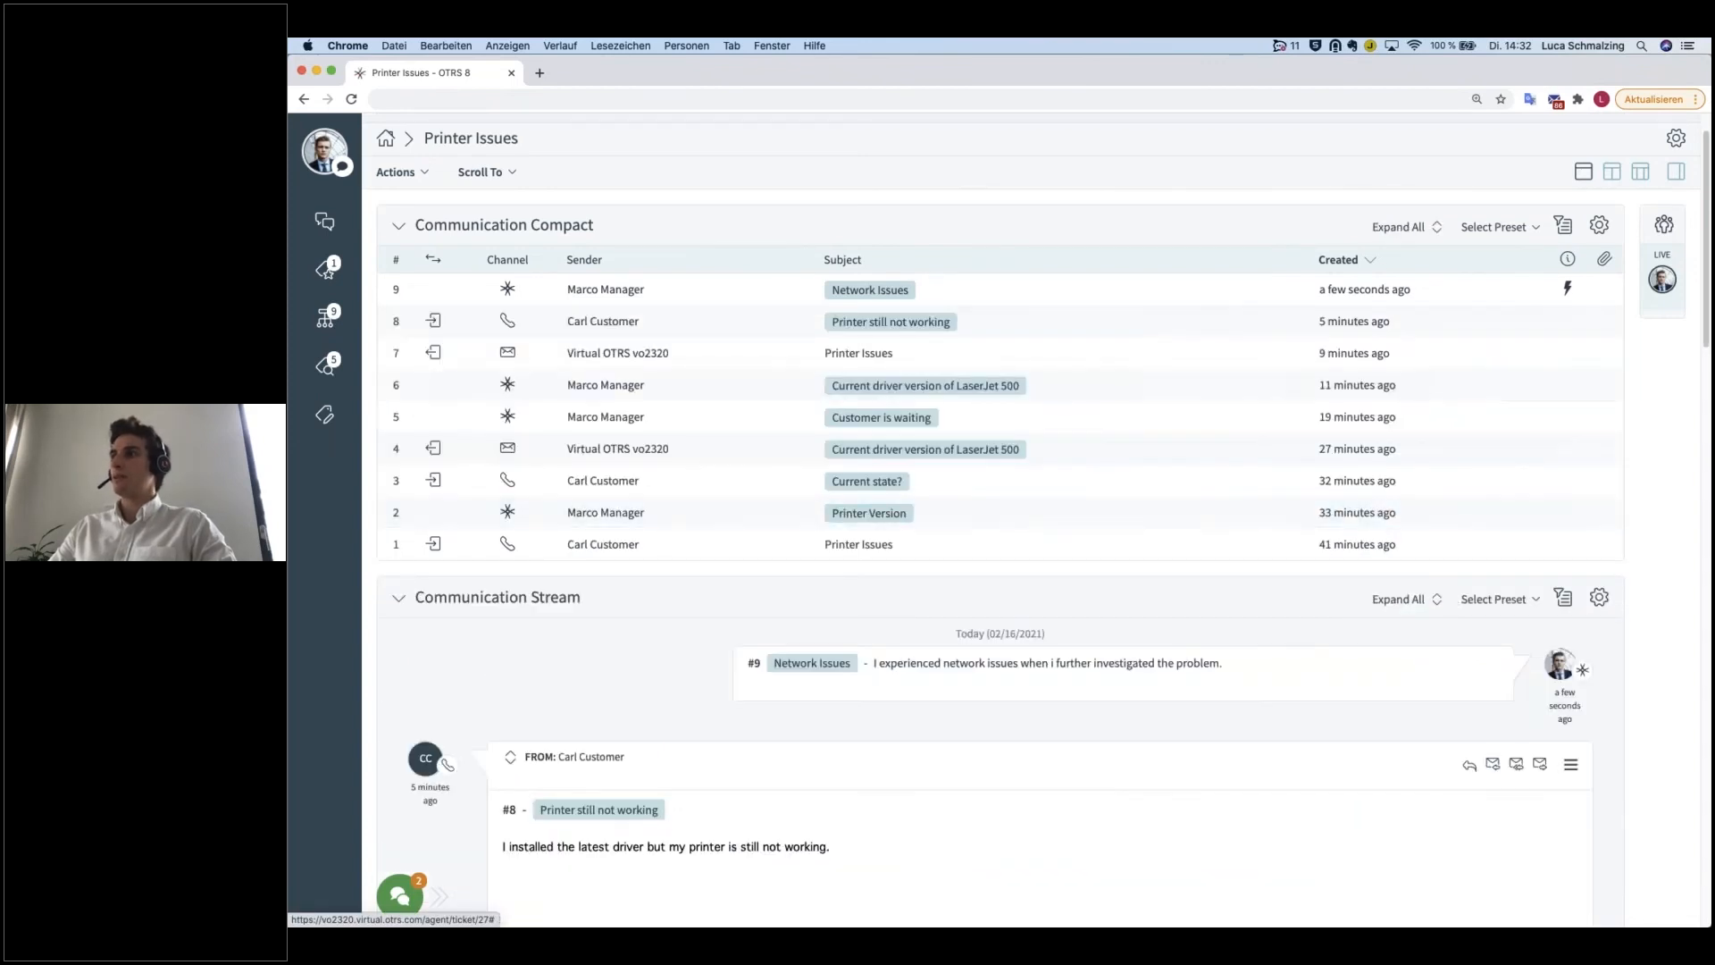
Step: Expand all articles in the Communication Stream widget, look through them and collapse them all
scroll(1447, 600, down, 3)
click(1409, 403)
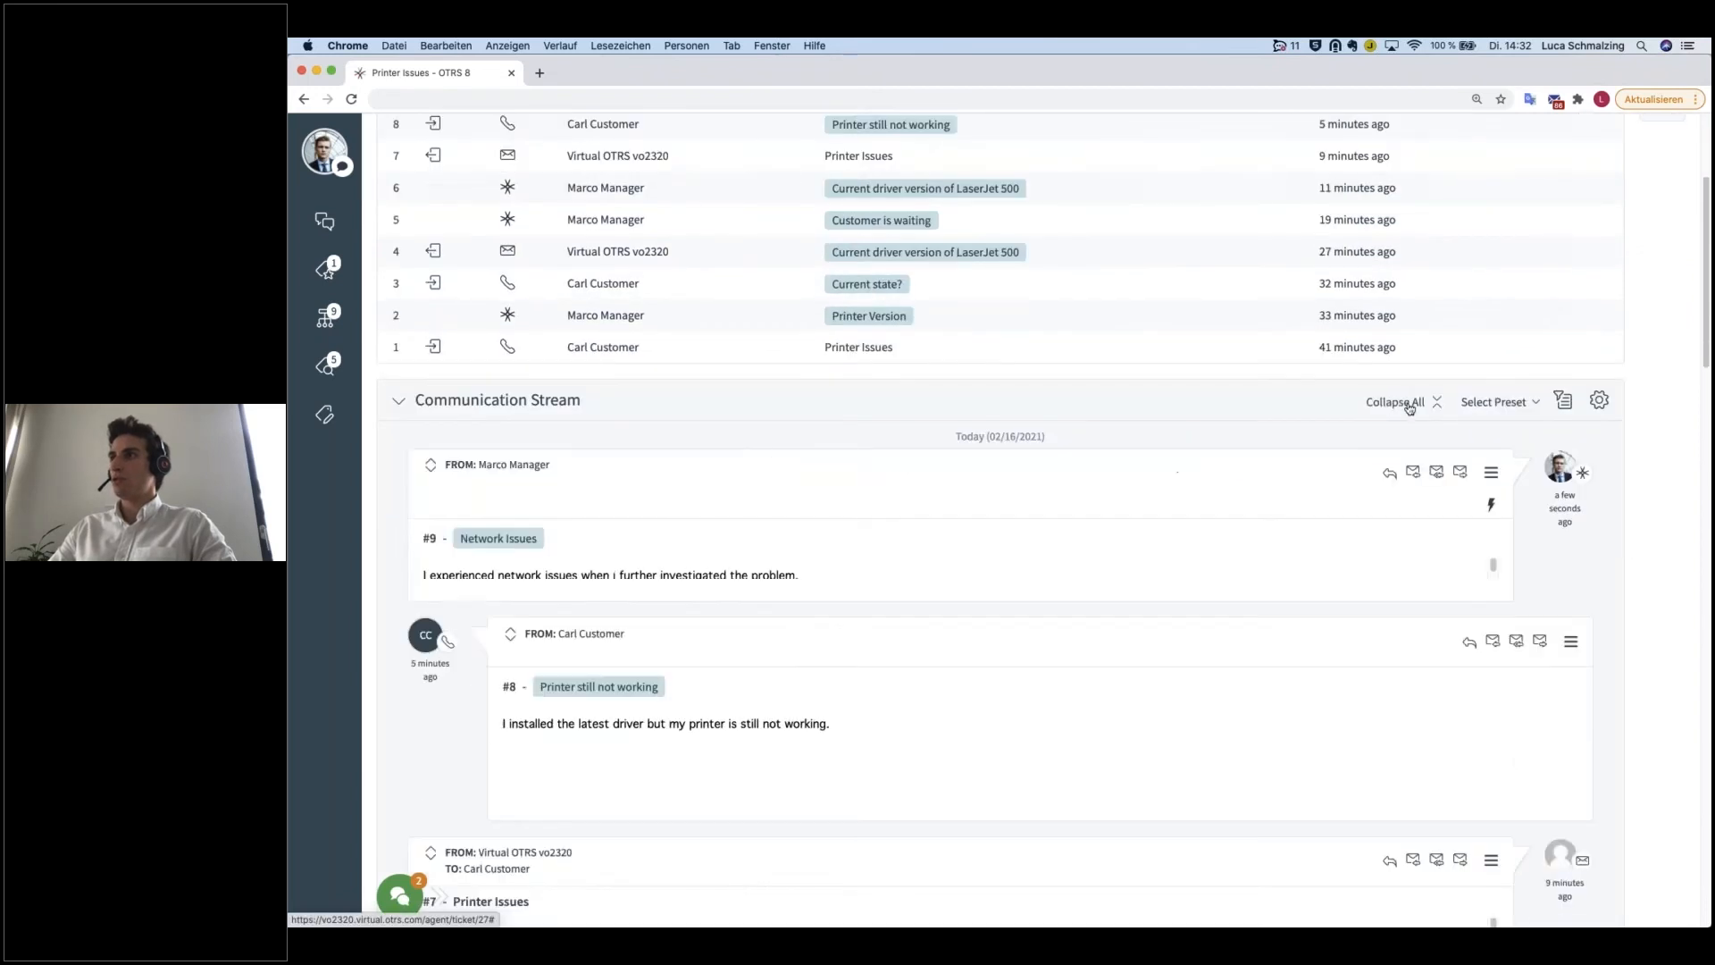
scroll(1410, 422, down, 5)
scroll(1409, 422, up, 5)
click(1400, 410)
scroll(1393, 407, up, 4)
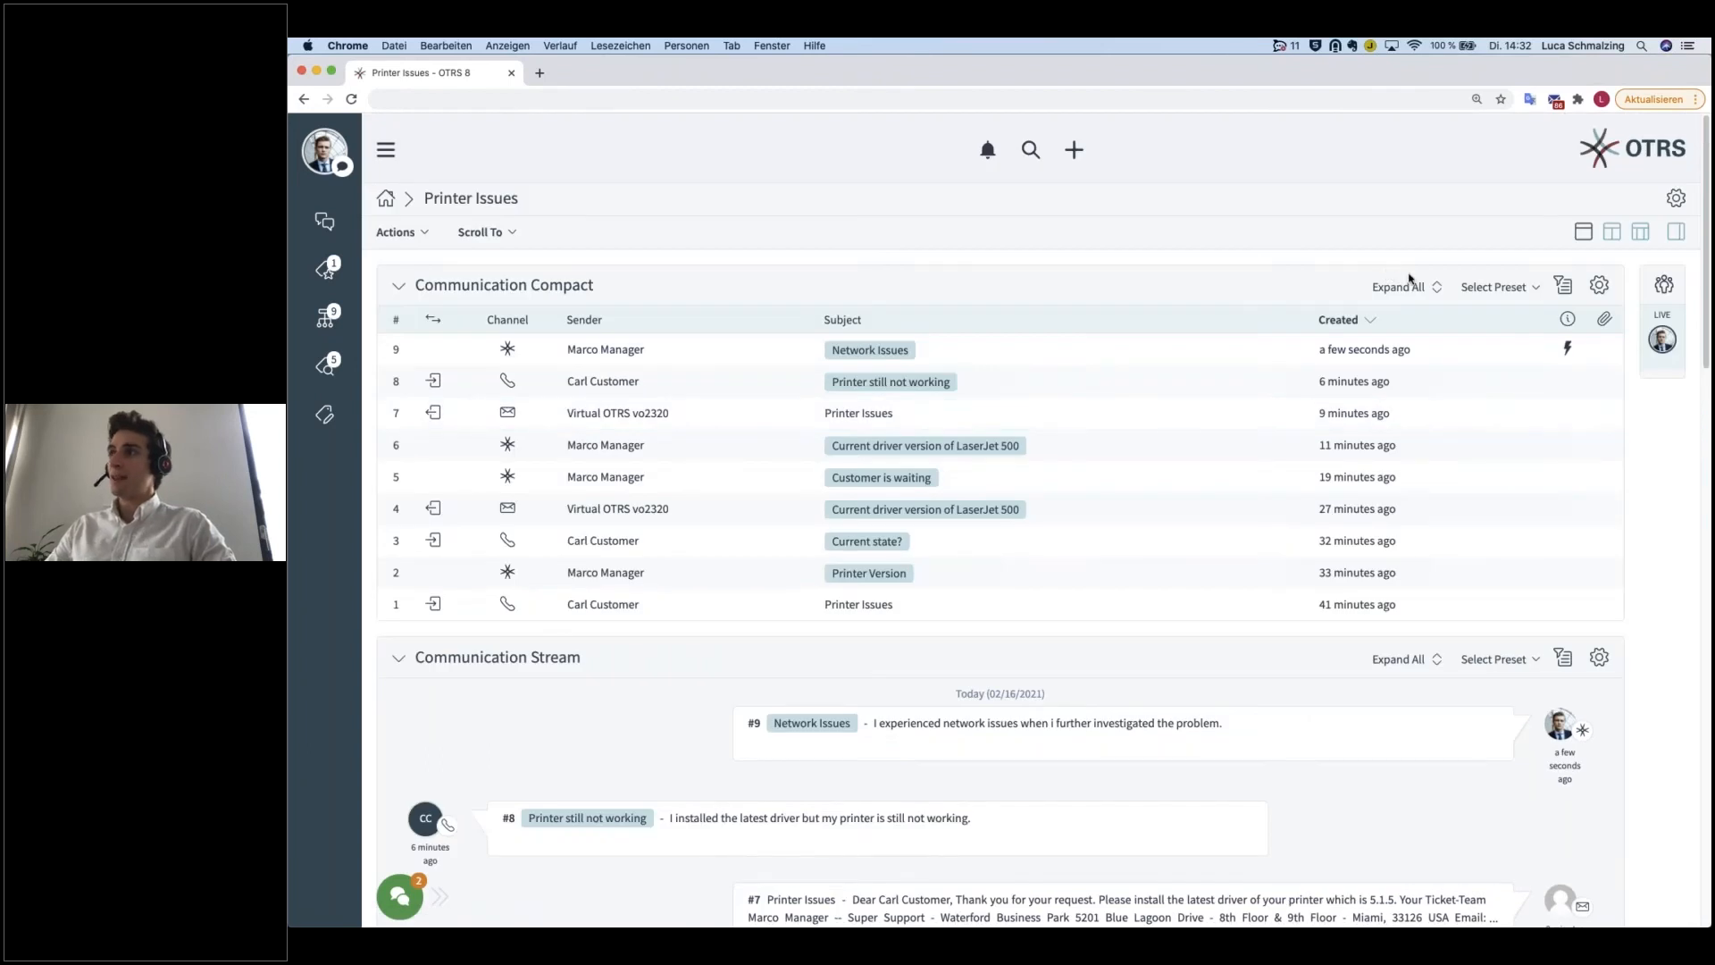
Step: Filter the Communication Compact widget's articles by sender type customer
click(1537, 287)
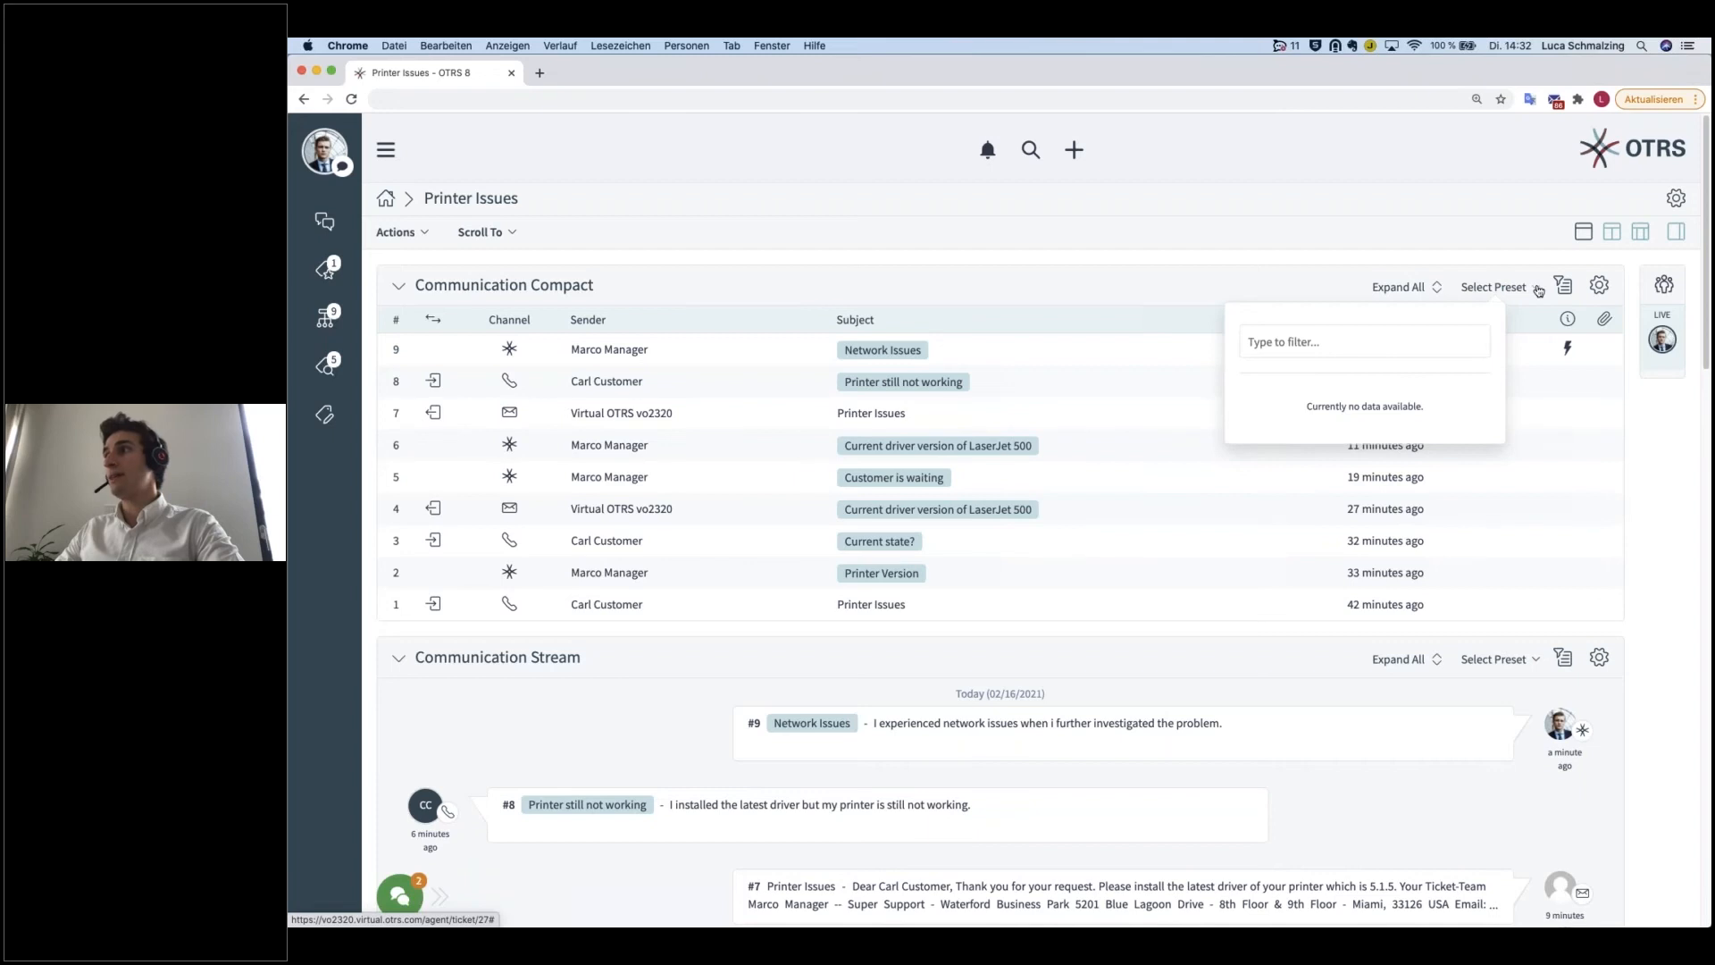
click(1562, 287)
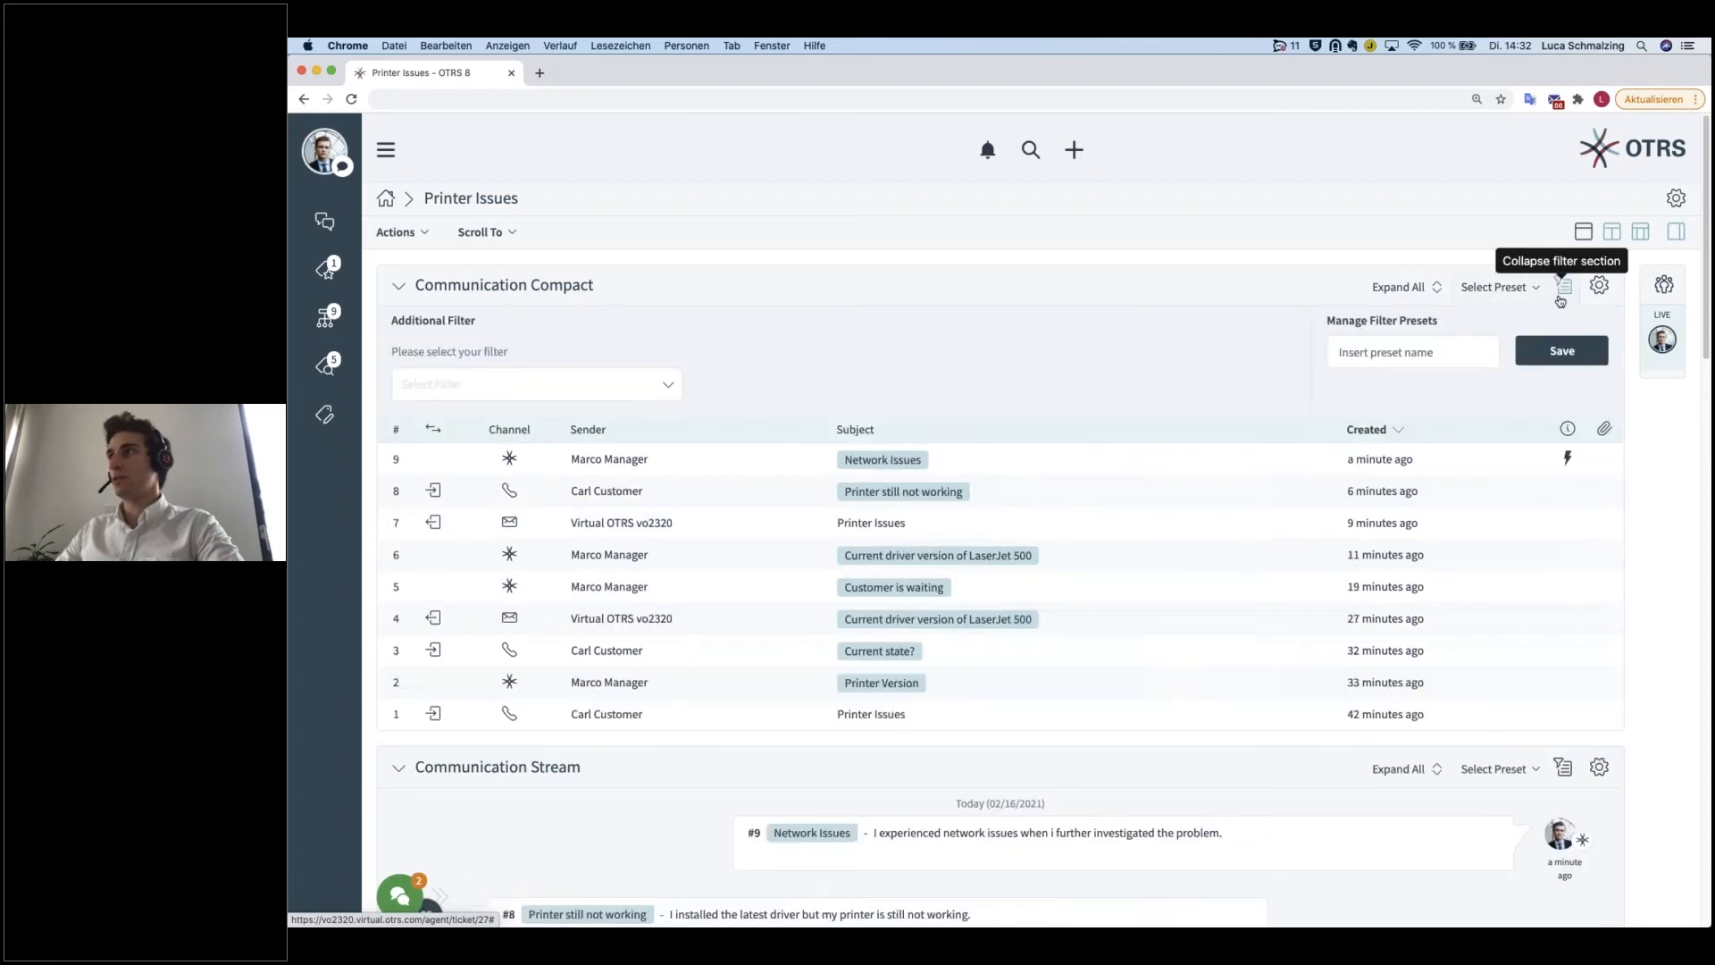
click(547, 383)
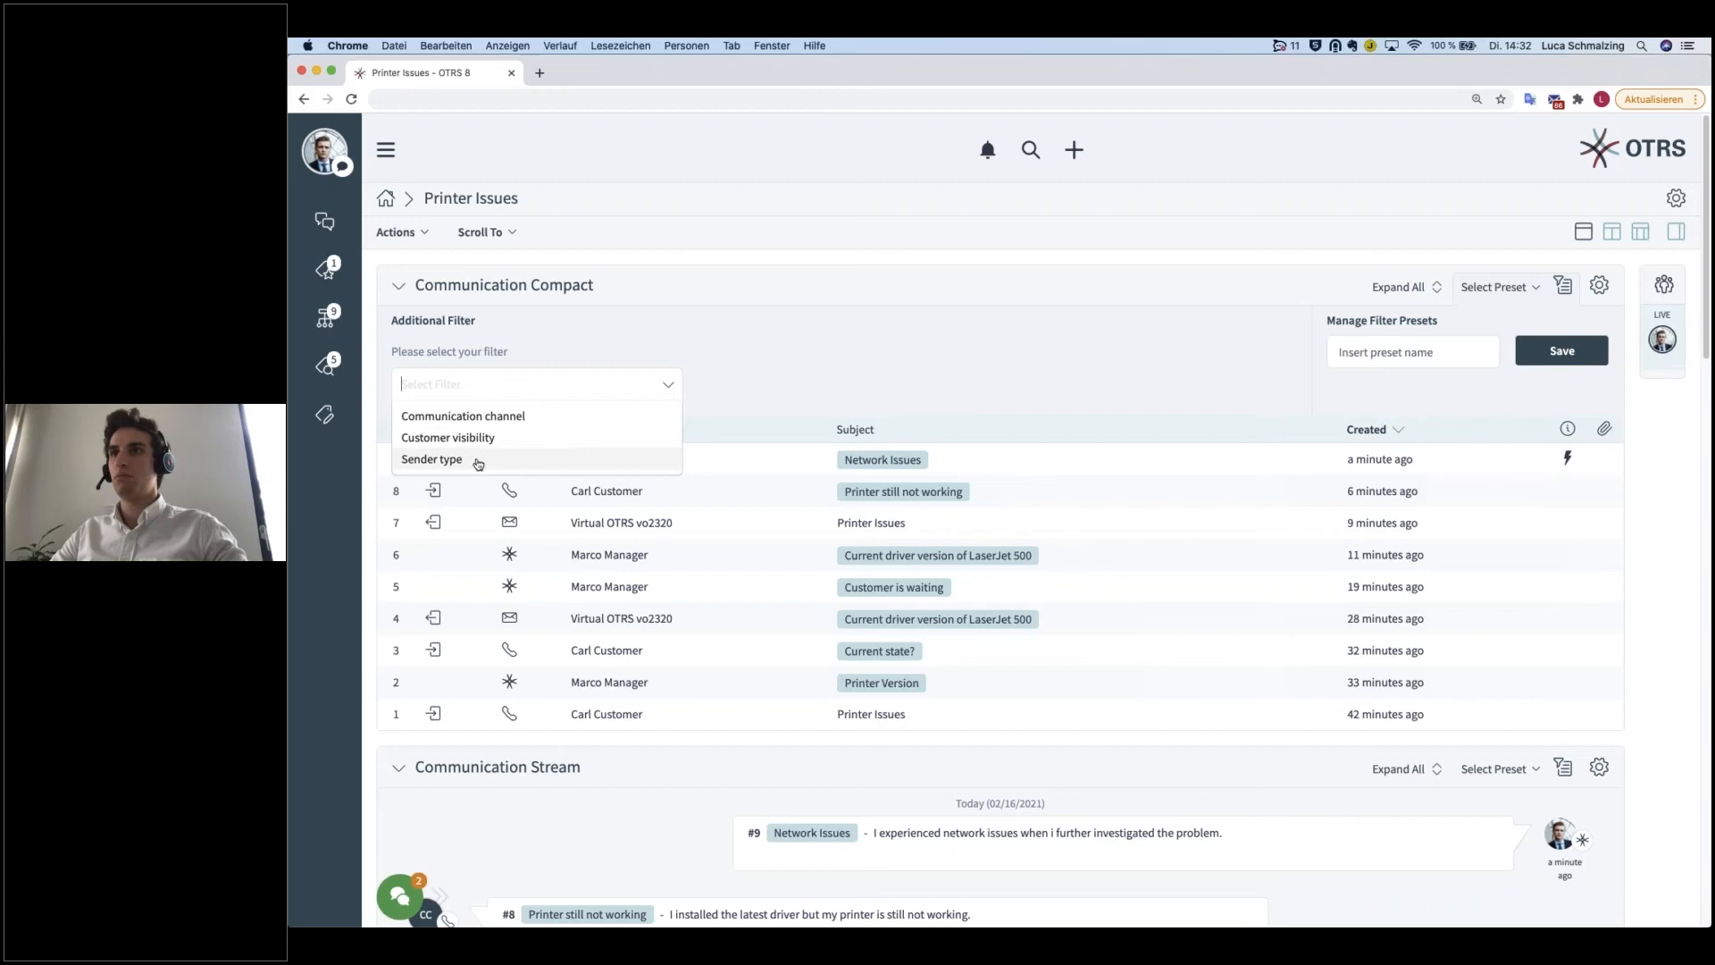
click(481, 461)
click(486, 385)
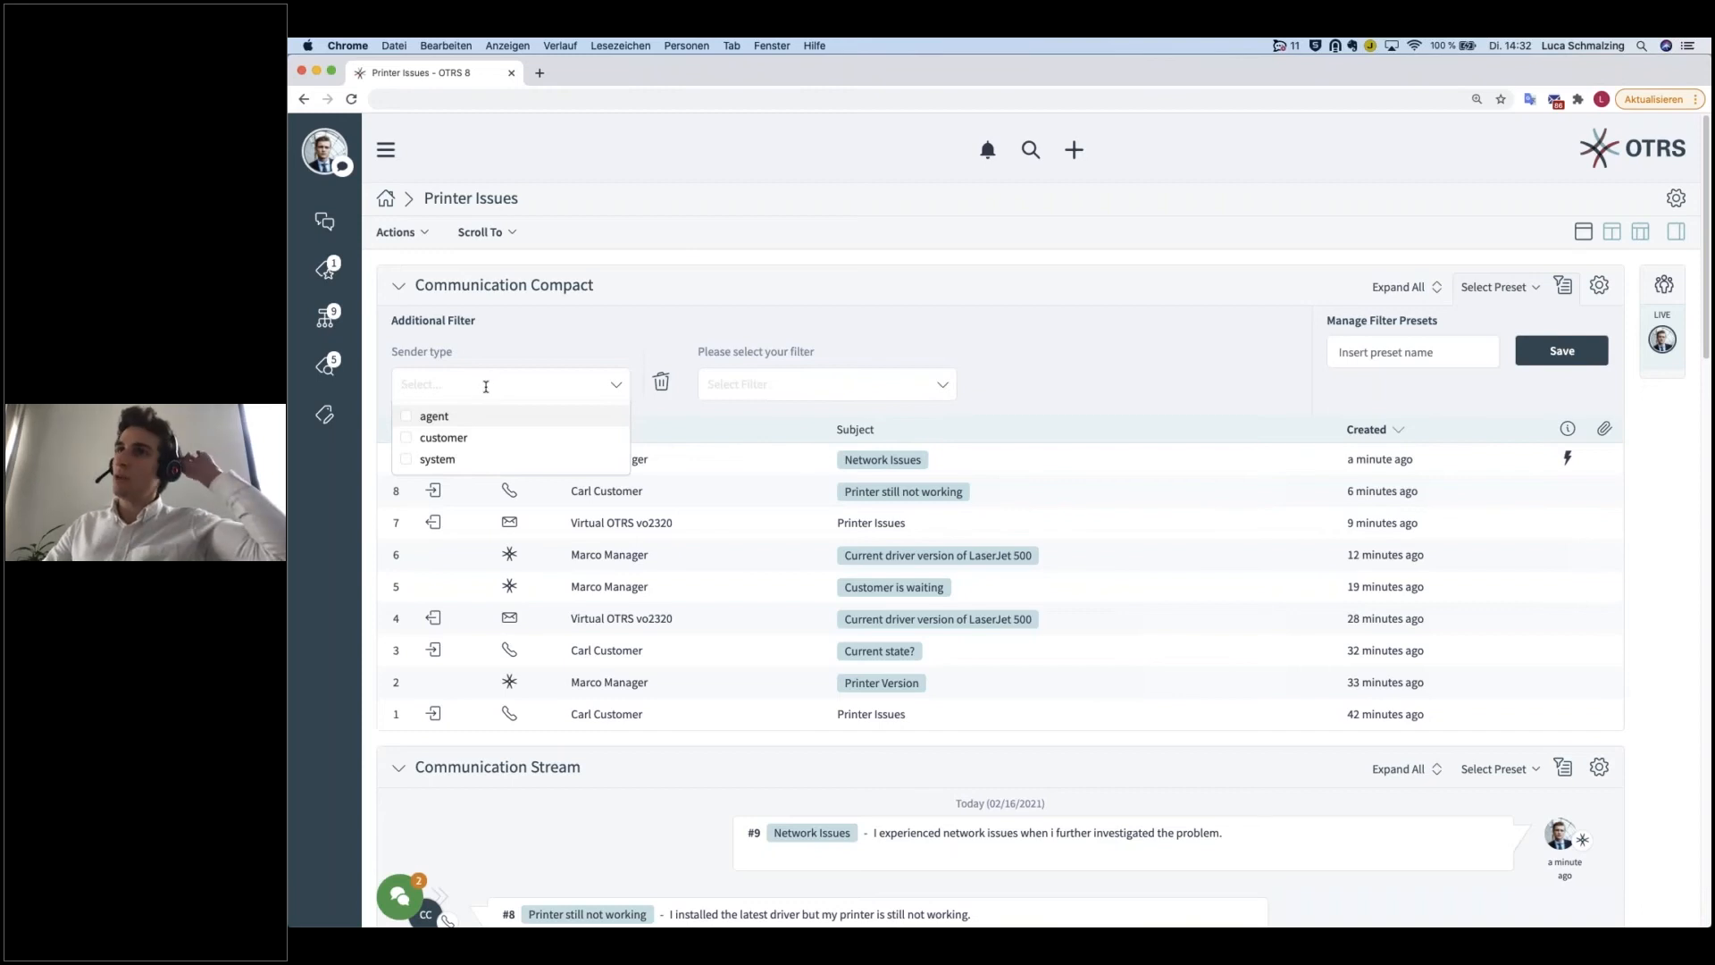
click(409, 439)
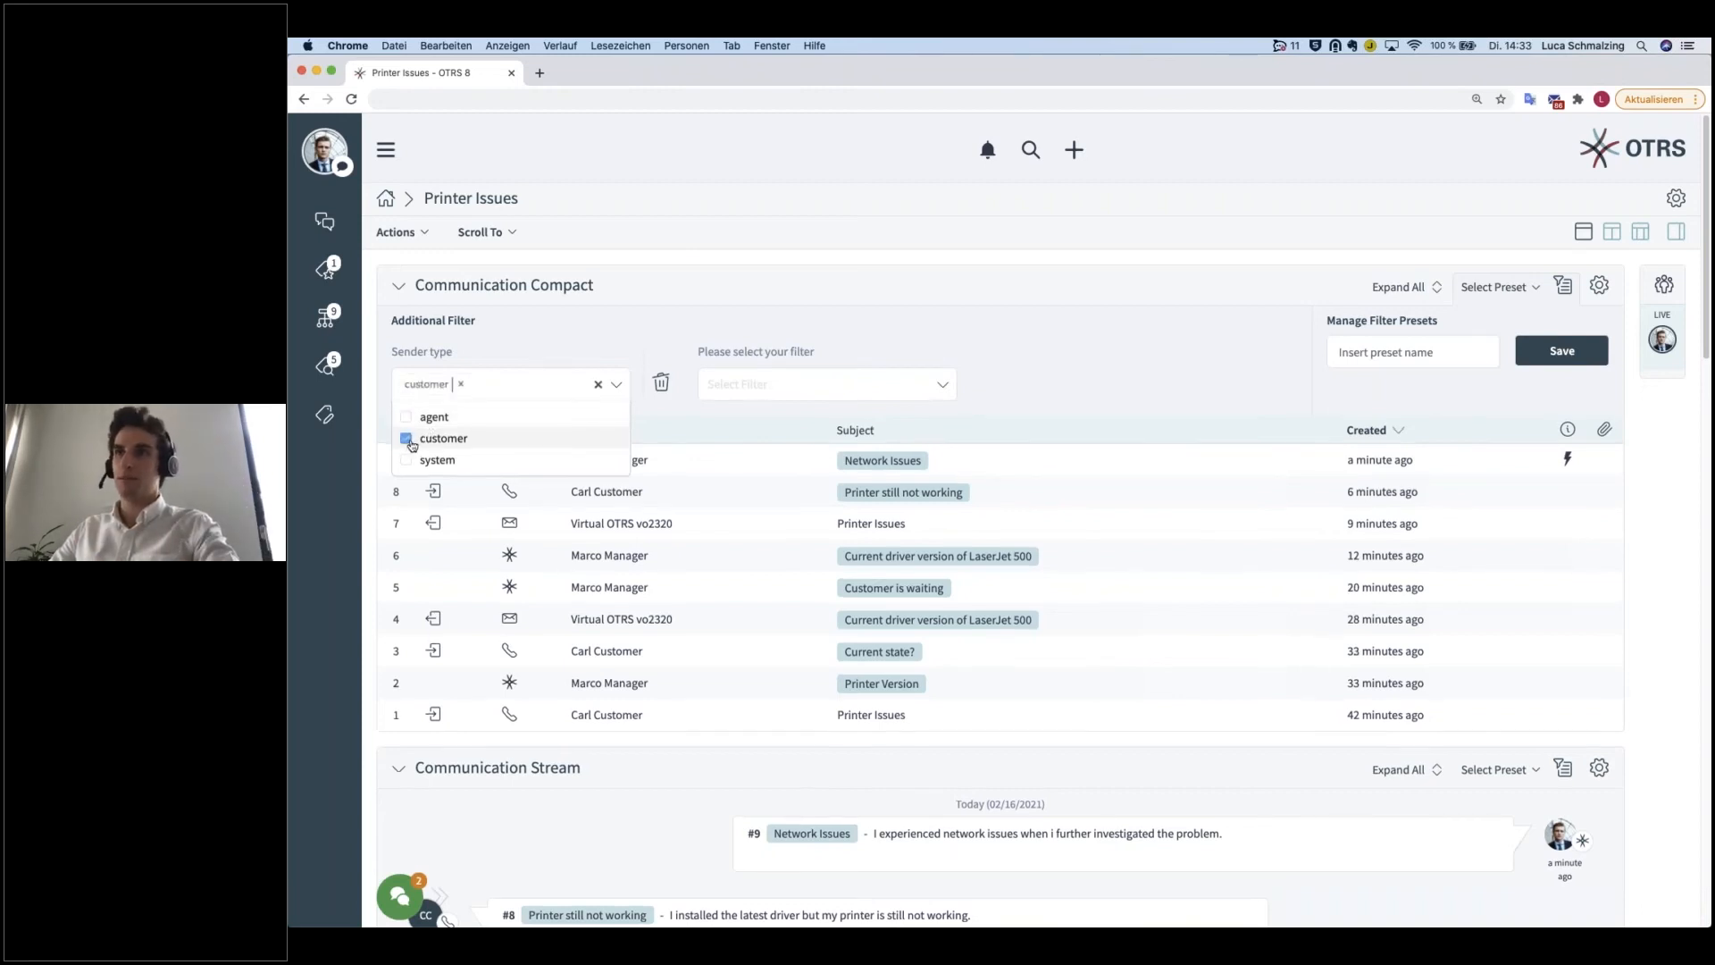
click(1129, 389)
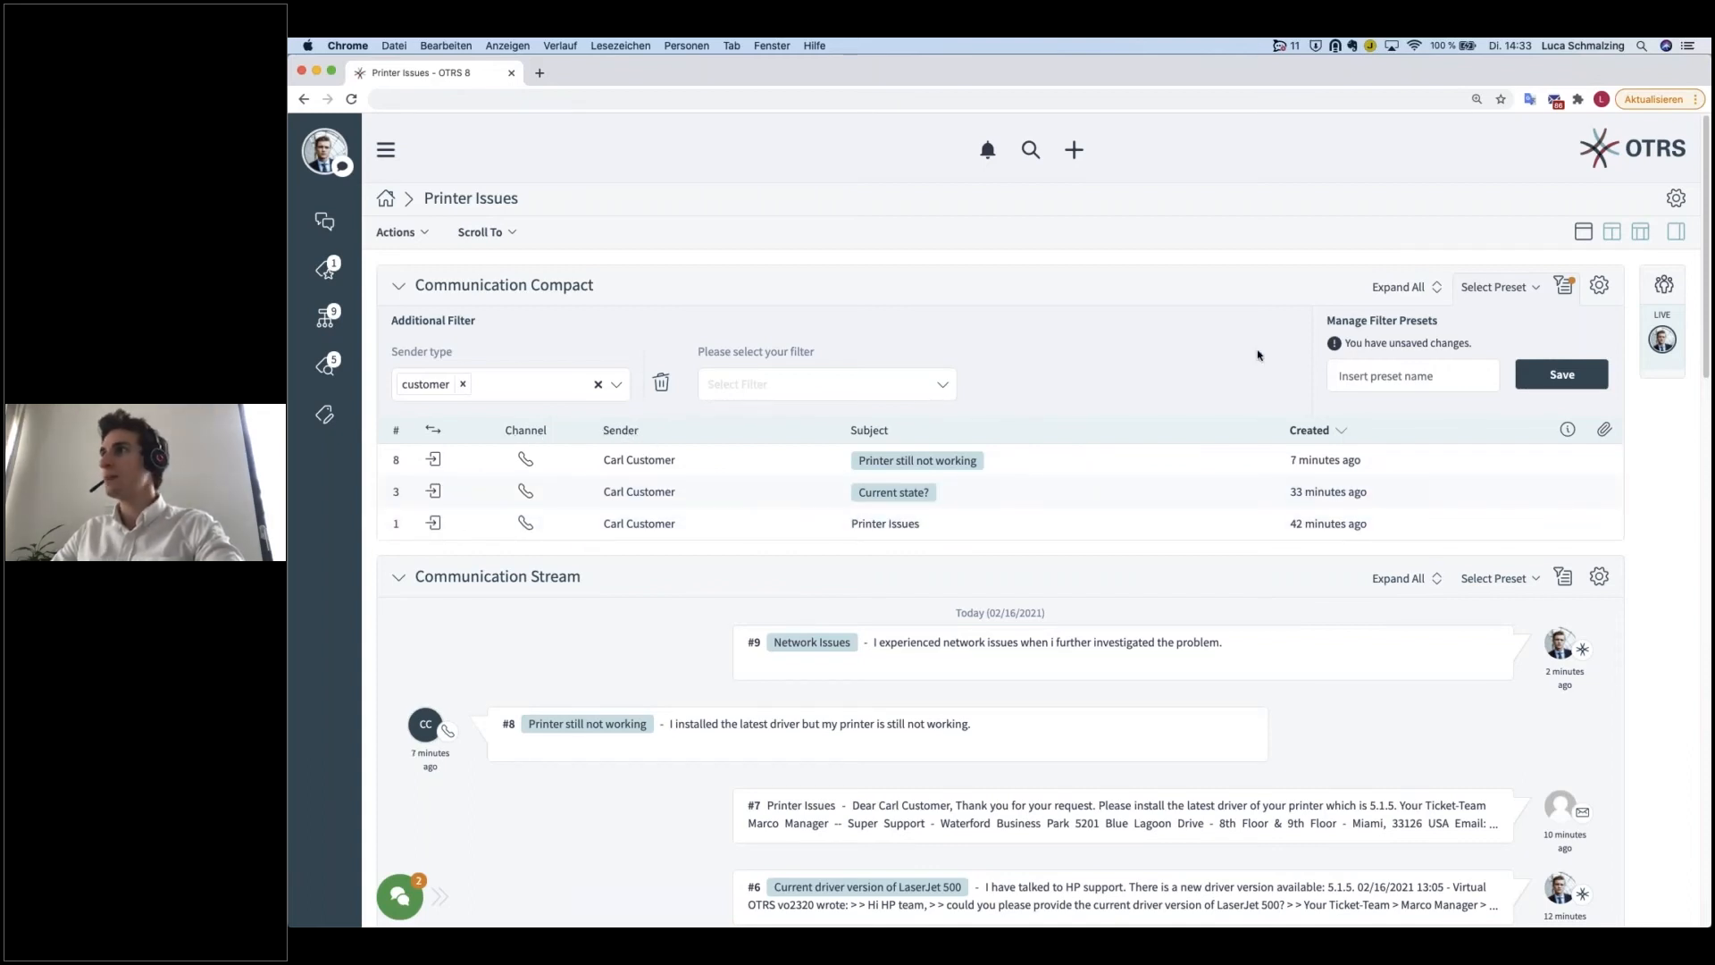
Step: Save the current filter as a preset named "Customer articles" and close the filter settings
click(1379, 375)
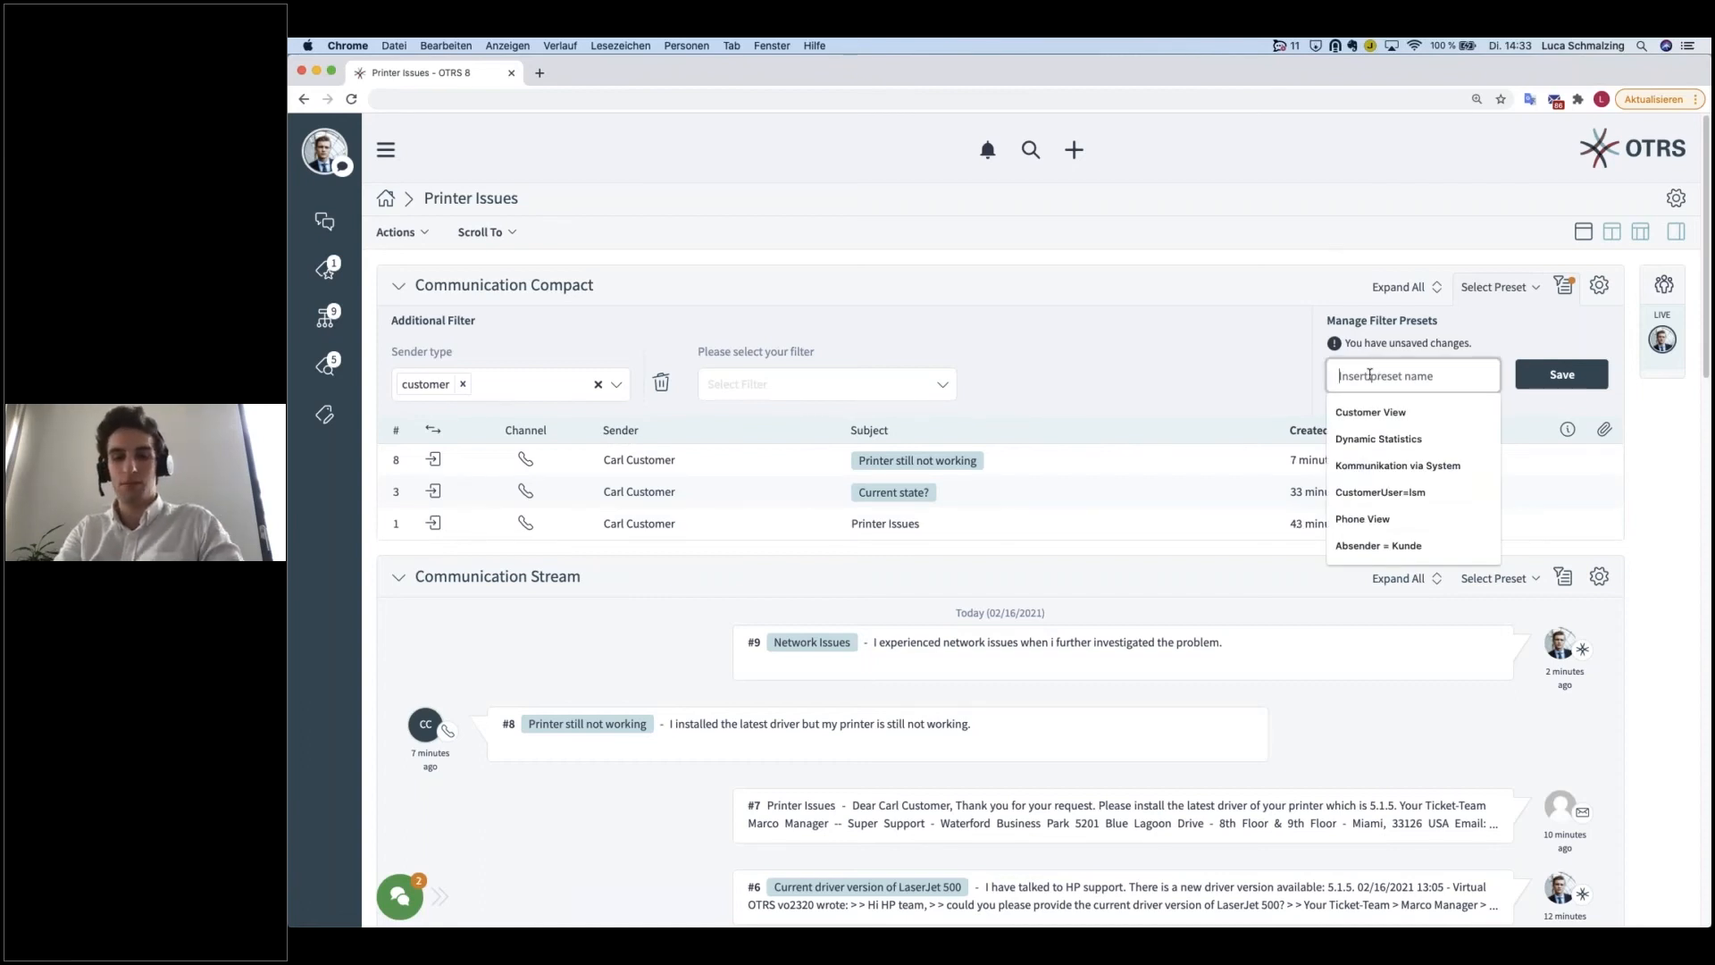
text(cus)
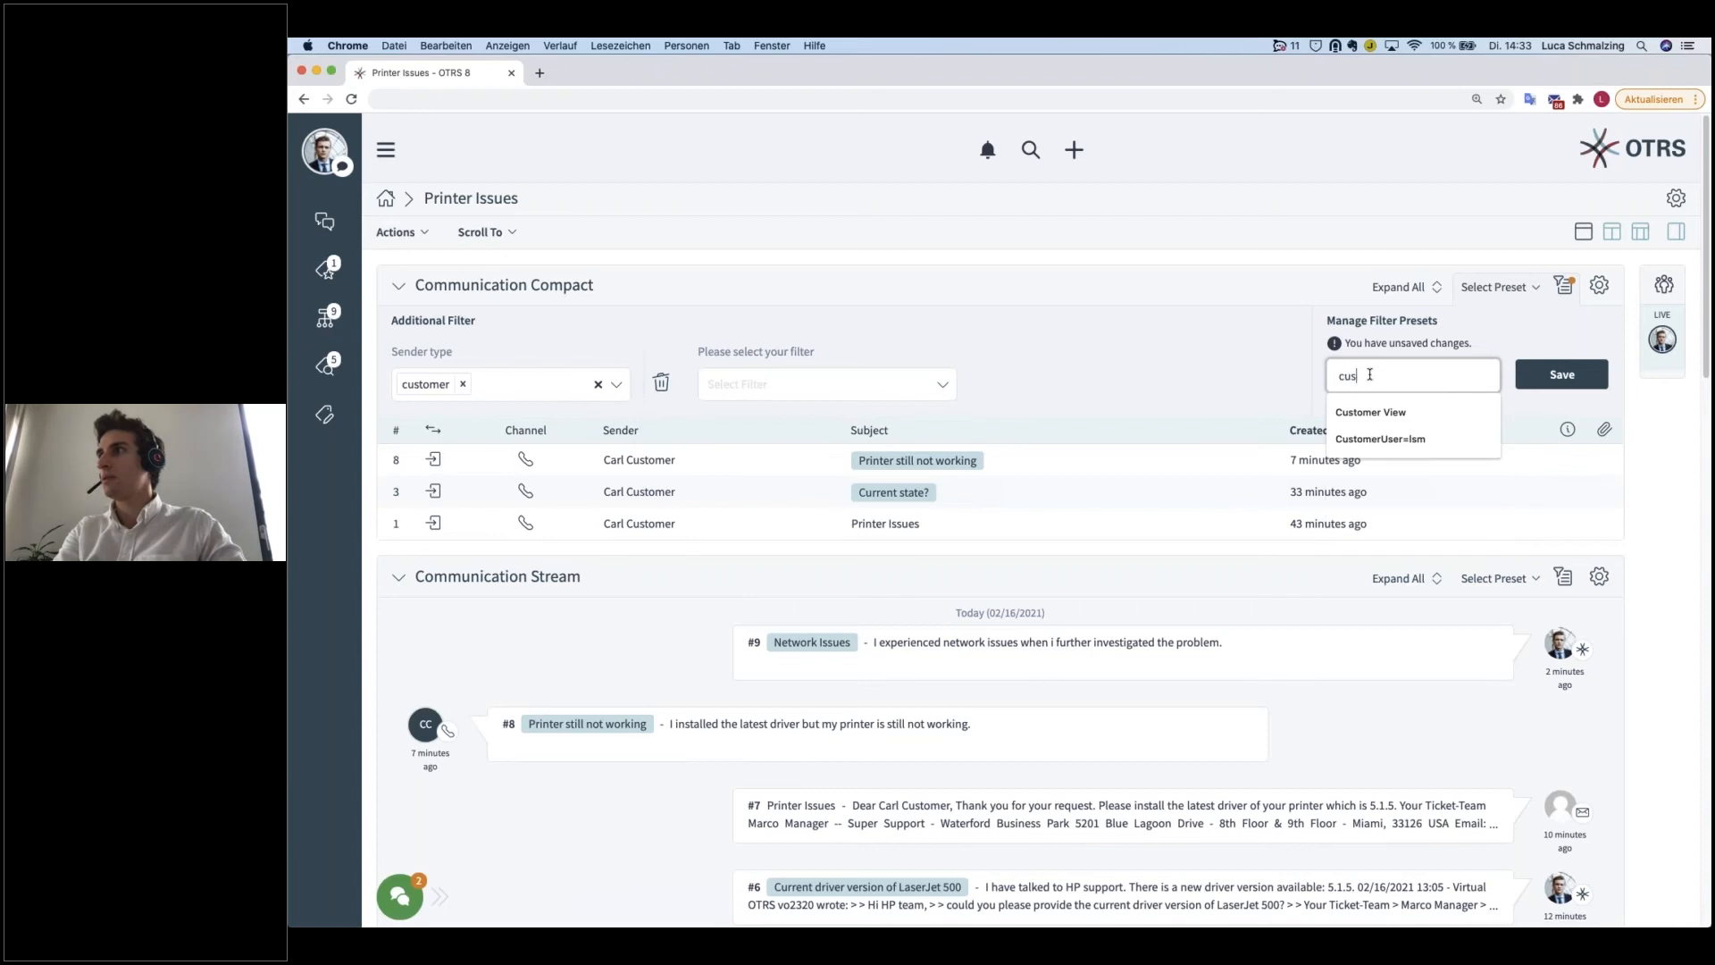
key(BackSpace)
key(BackSpace)
text(Customer articles)
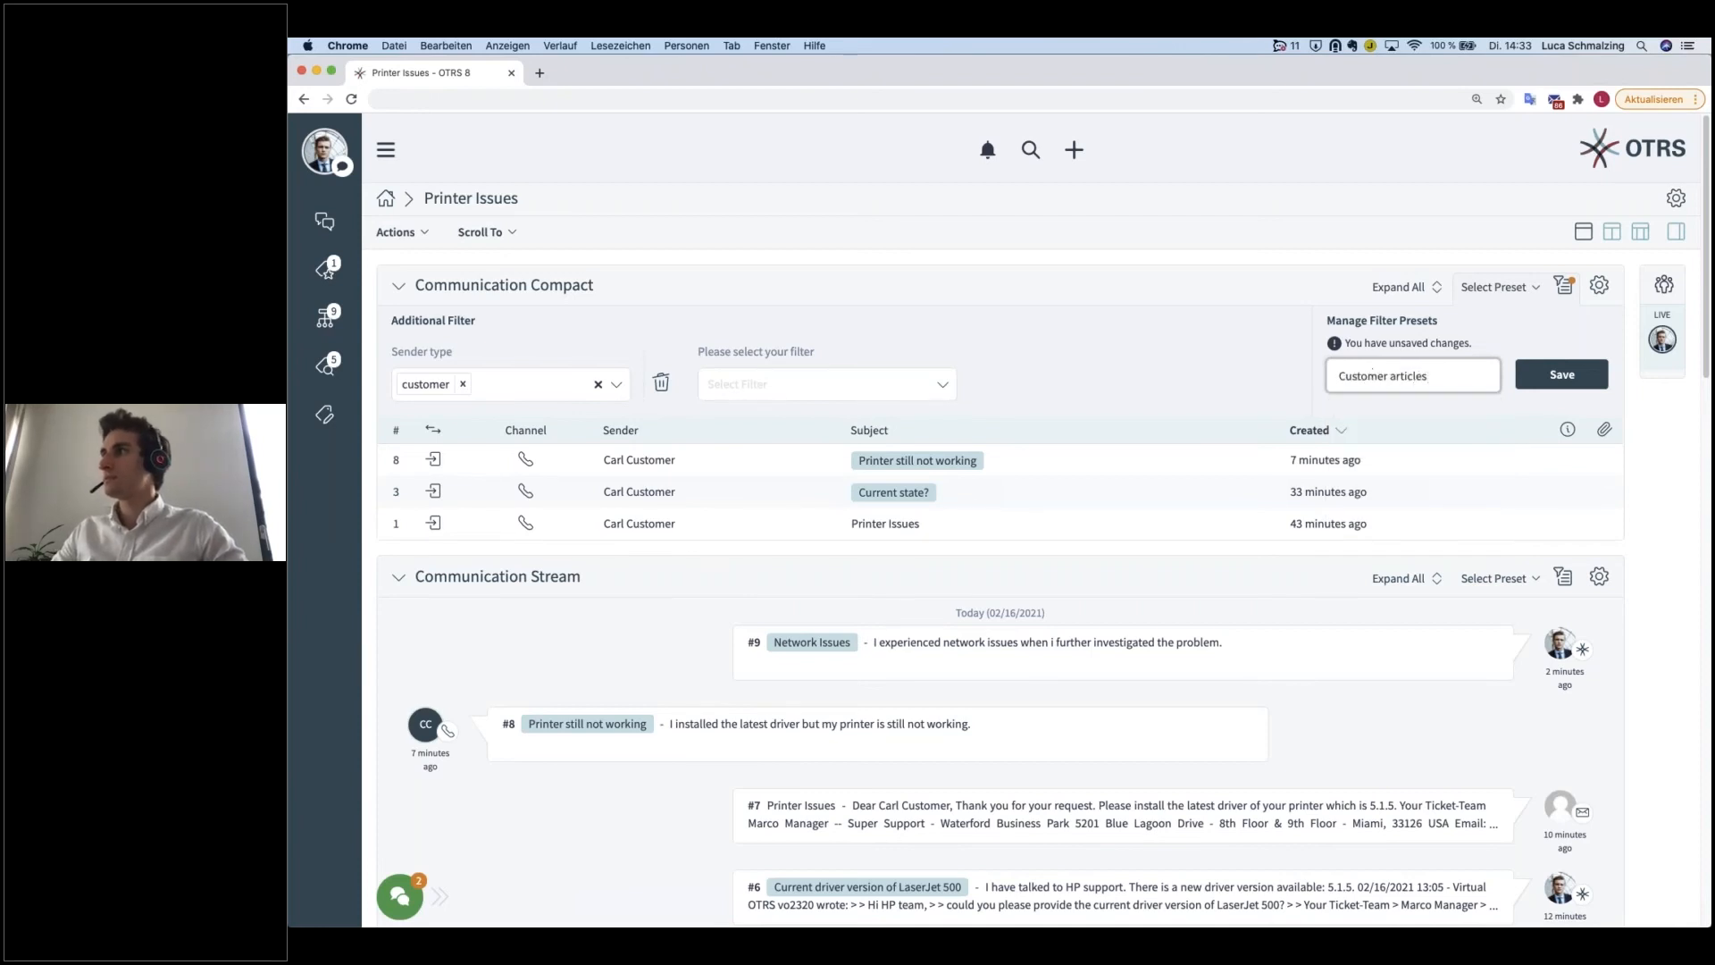
click(1548, 375)
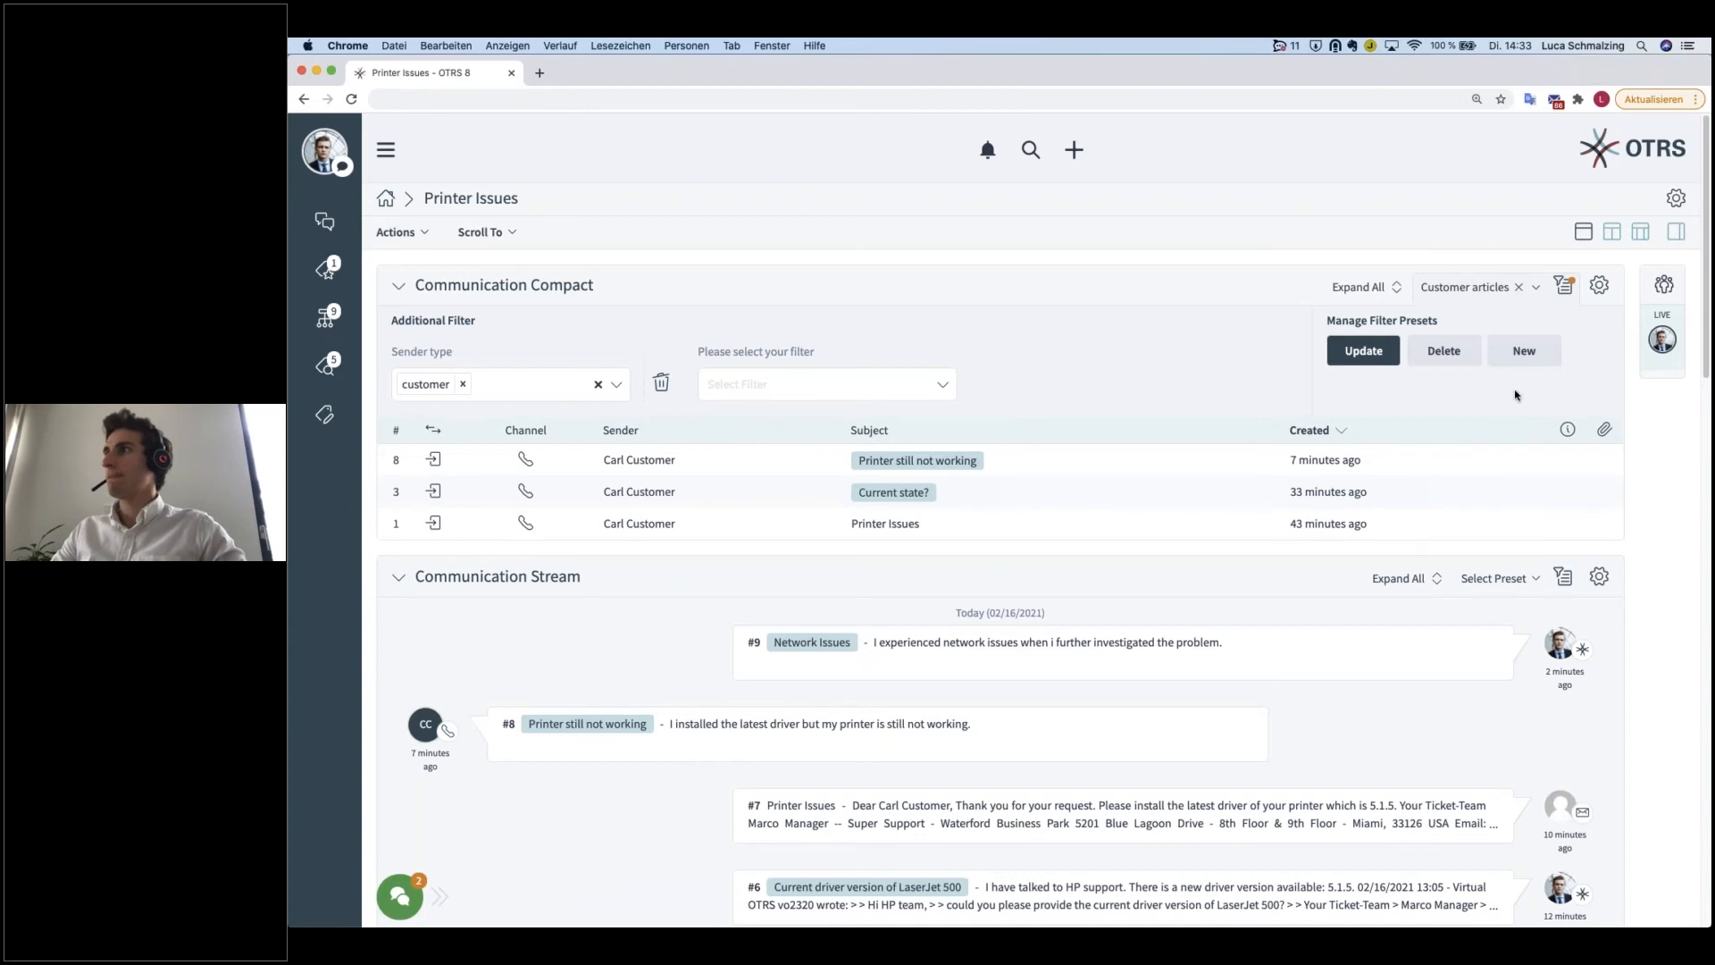
click(1564, 286)
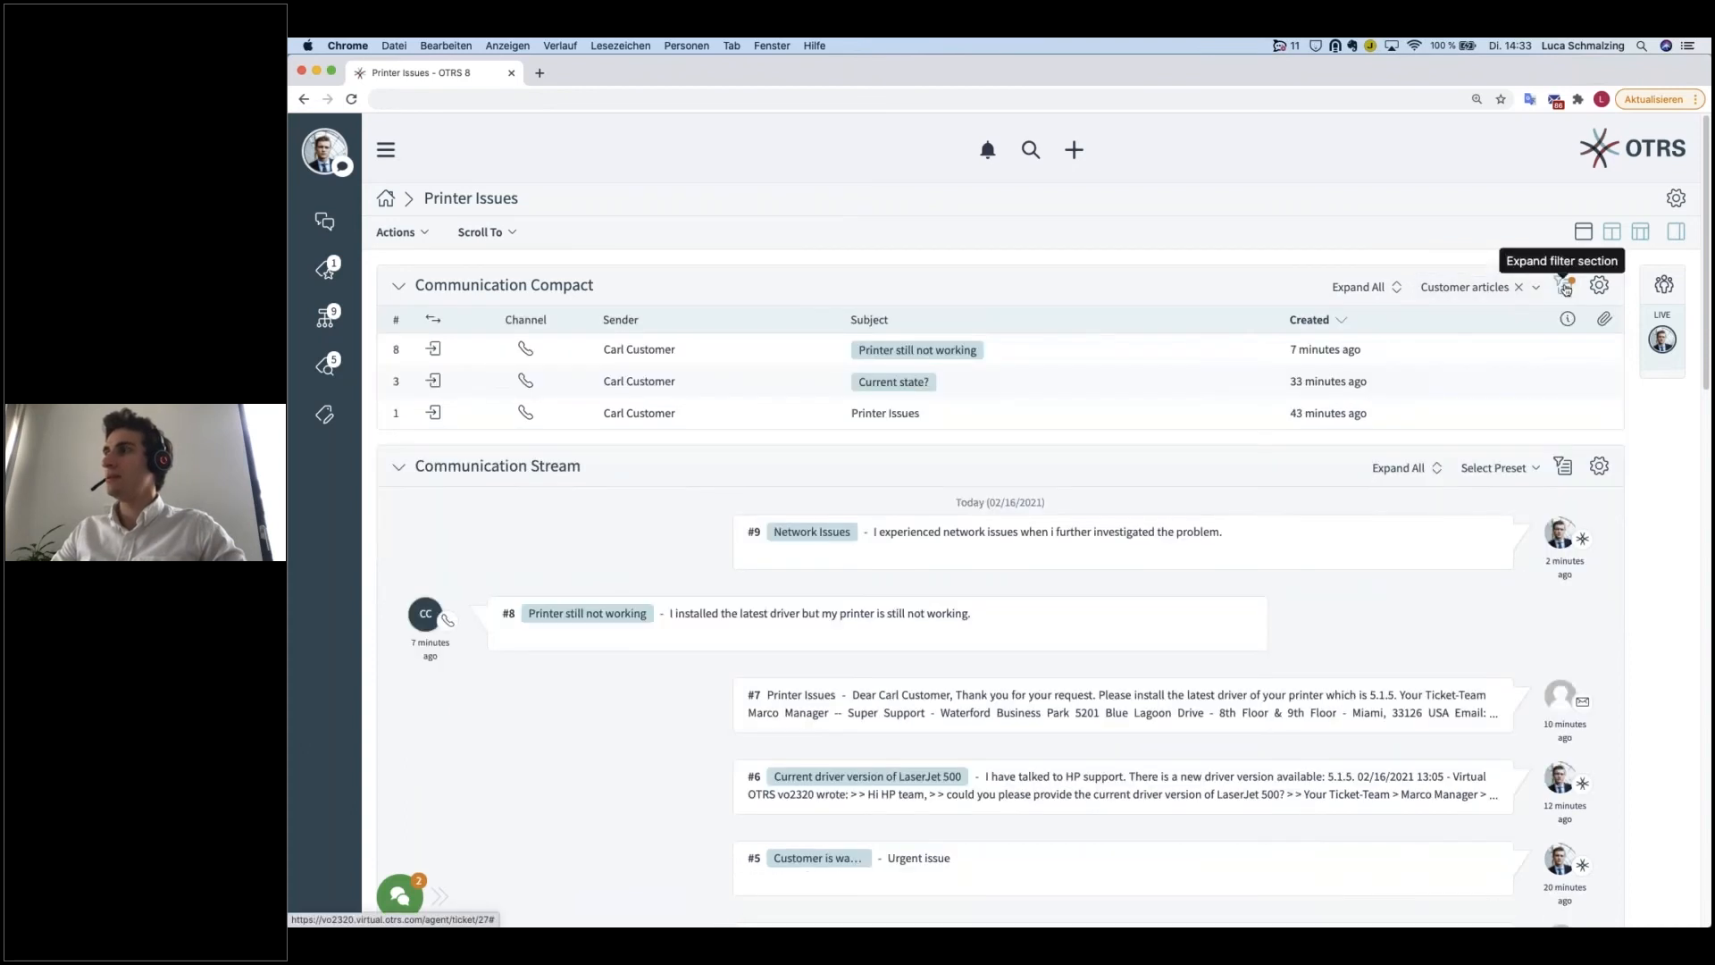
Step: Clear the "Customer articles" preset from the Communication Compact widget, reapply it from the saved presets and clear it again
click(1520, 292)
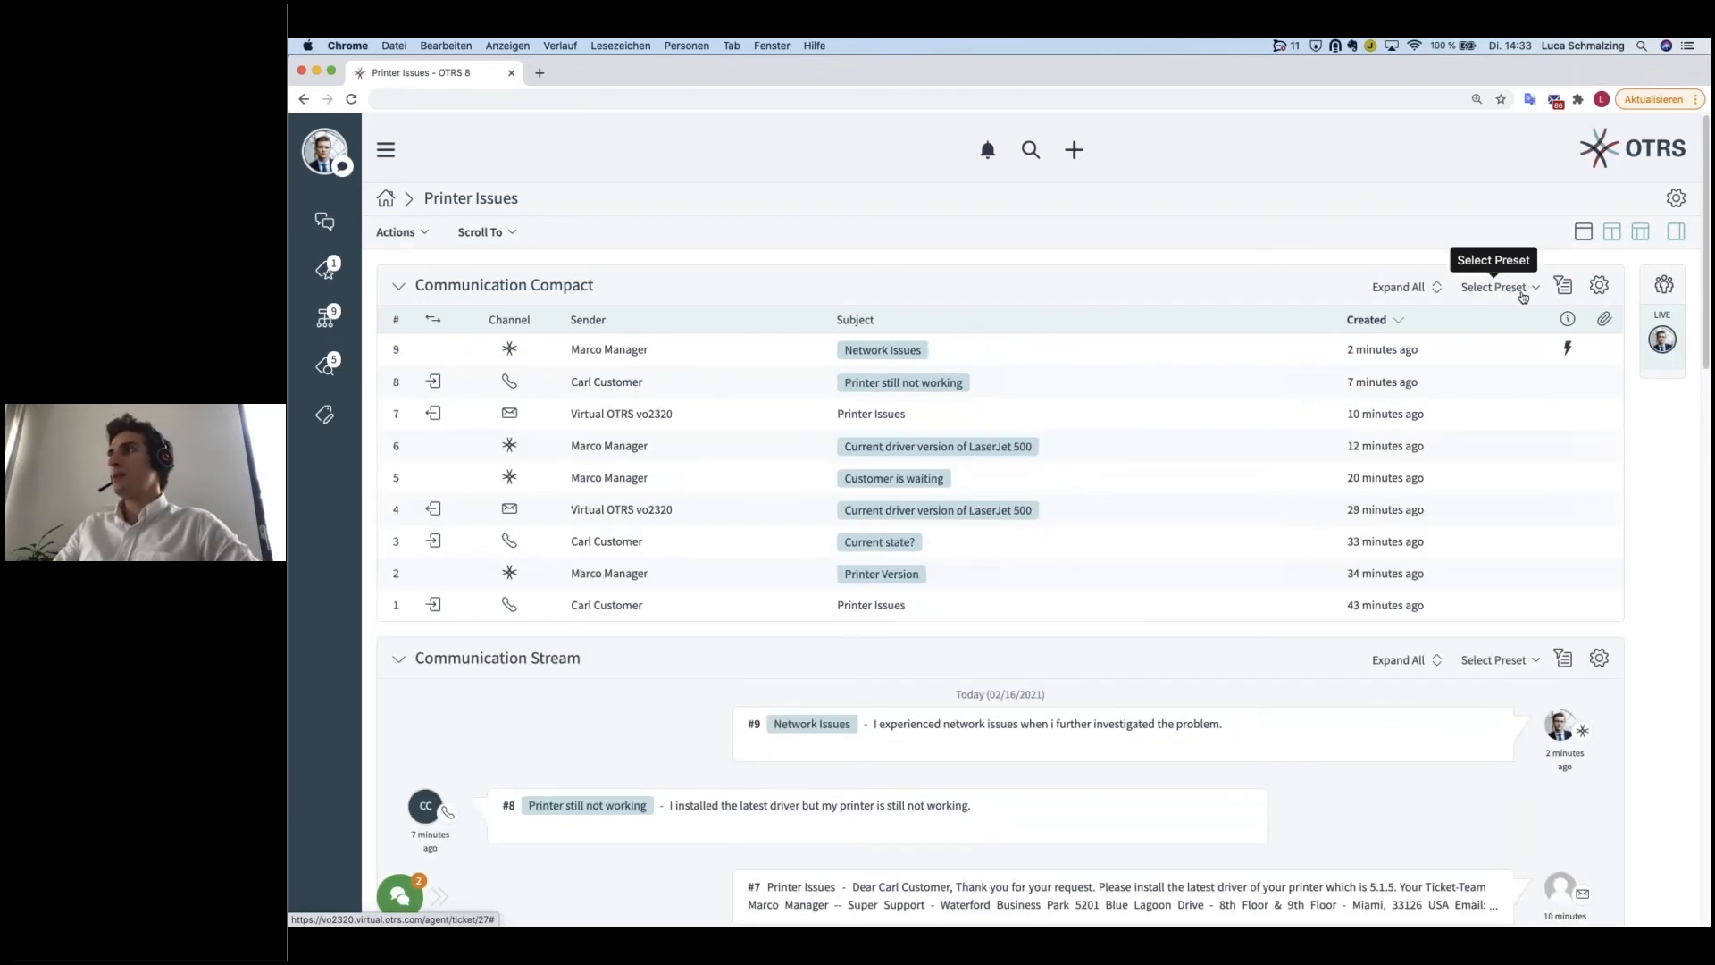
click(1539, 292)
click(1538, 292)
click(1537, 293)
click(1305, 398)
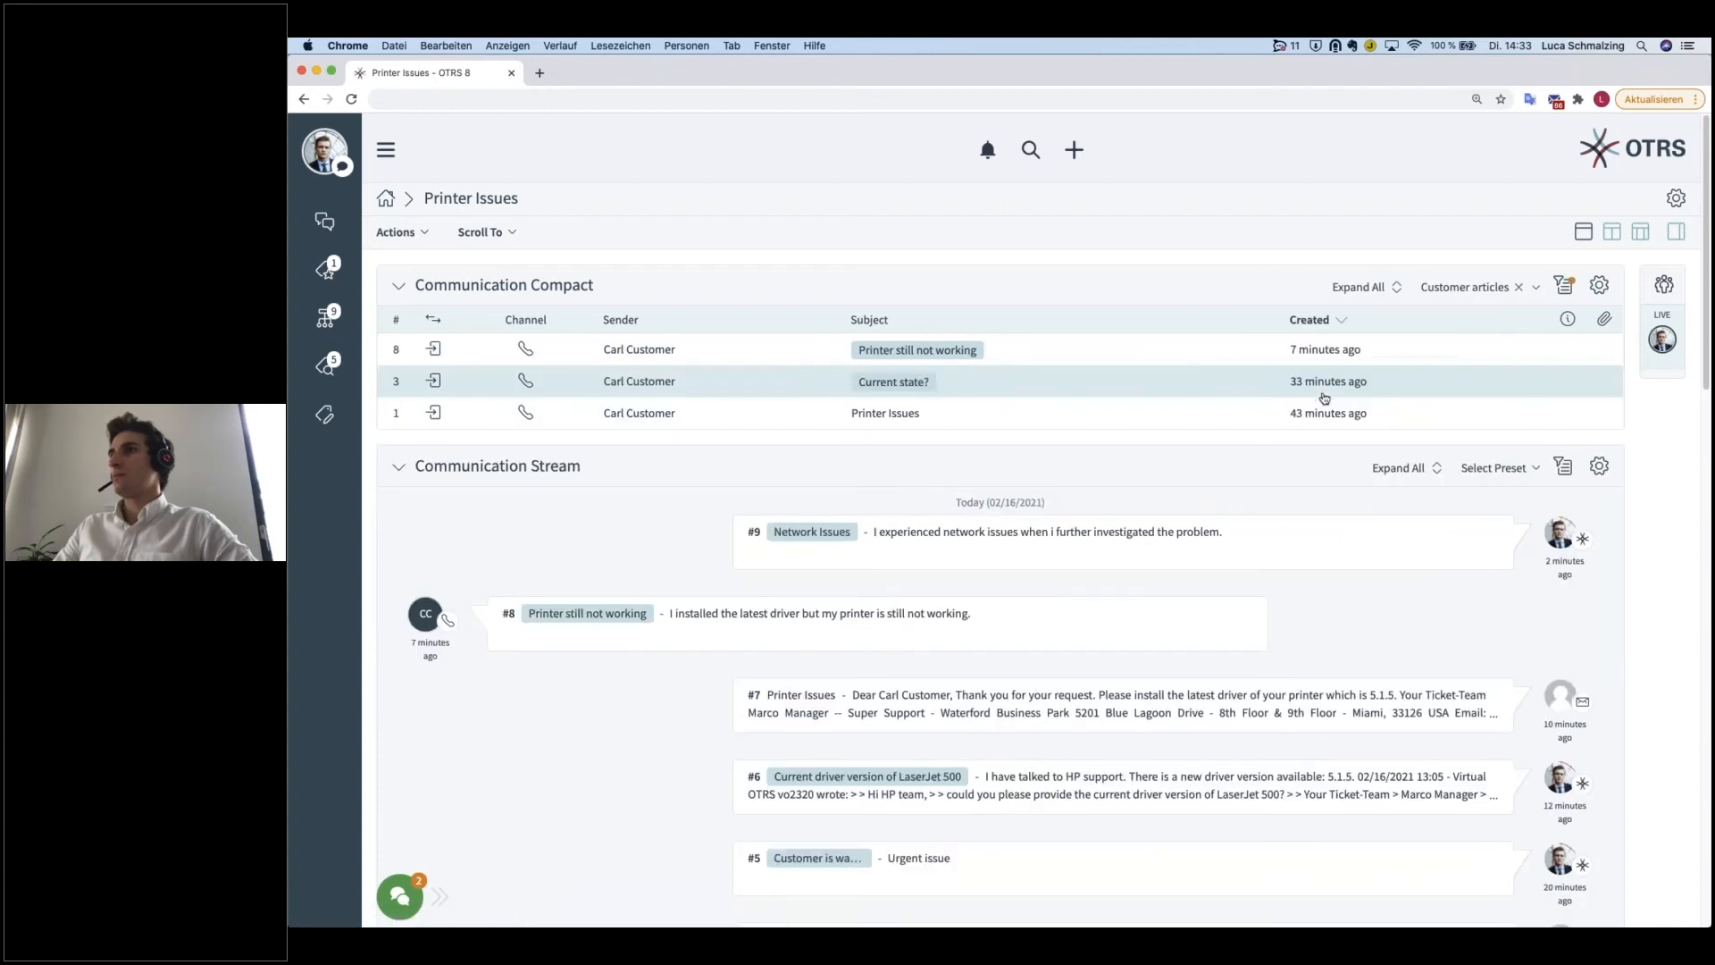
click(1521, 290)
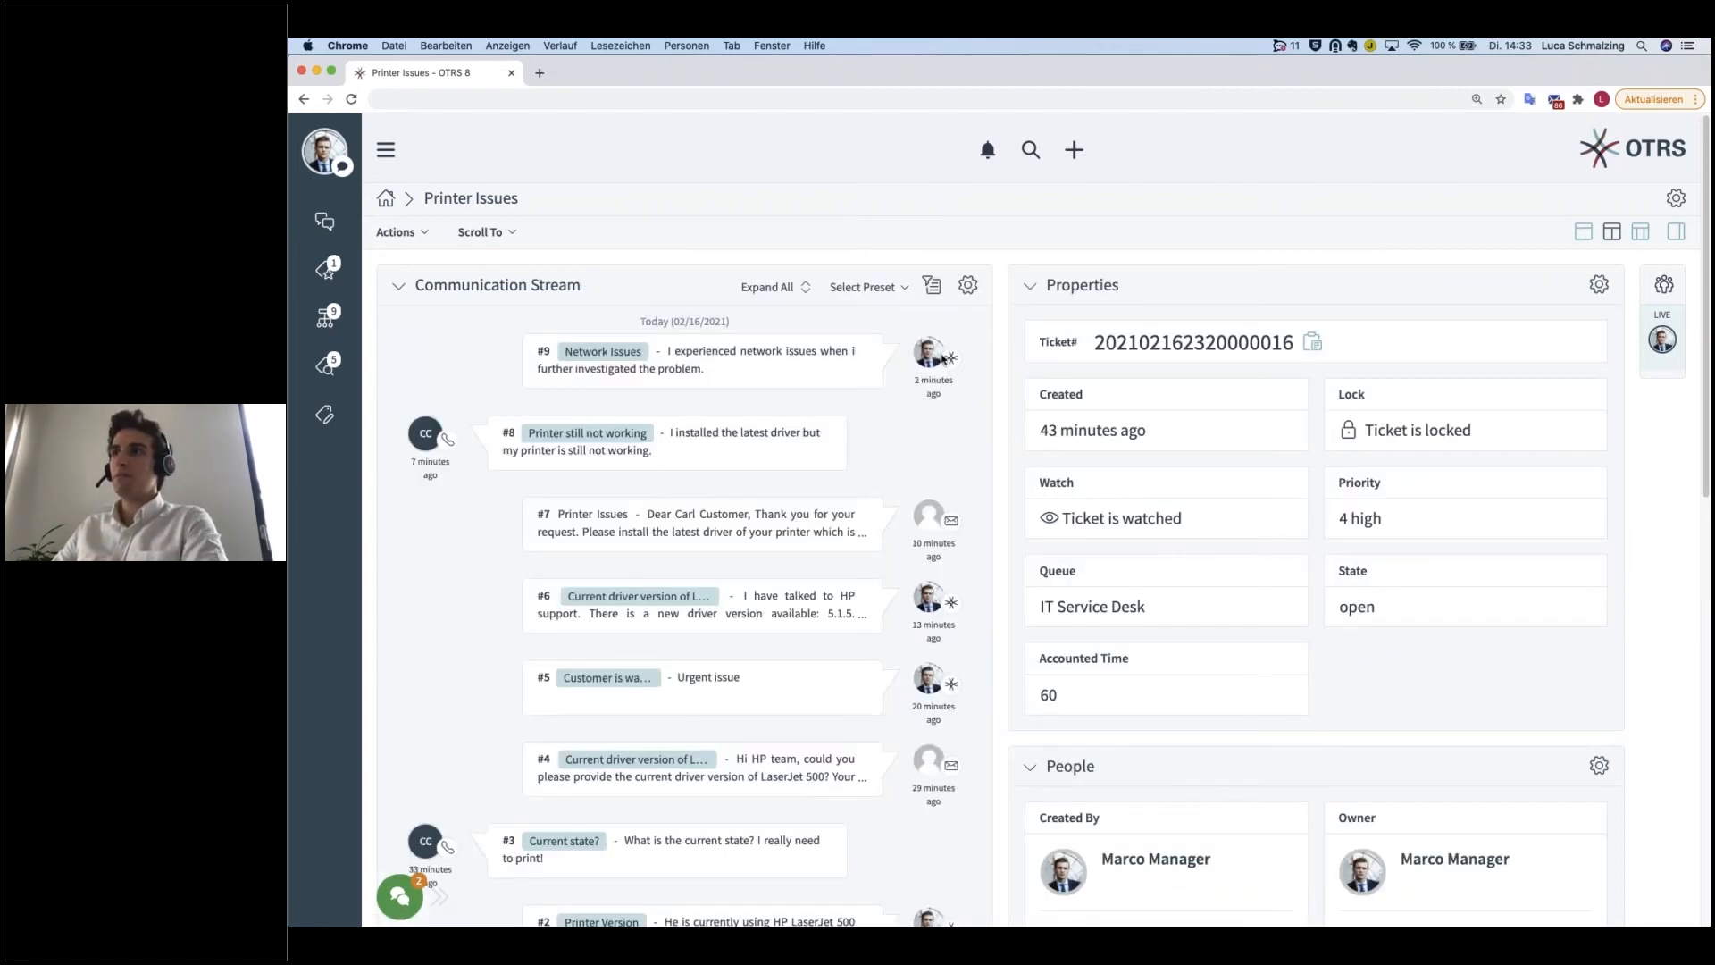
Step: Add a Communication Compact widget above Communication Stream in the first column of the two-column layout and save the screen
scroll(854, 583, down, 2)
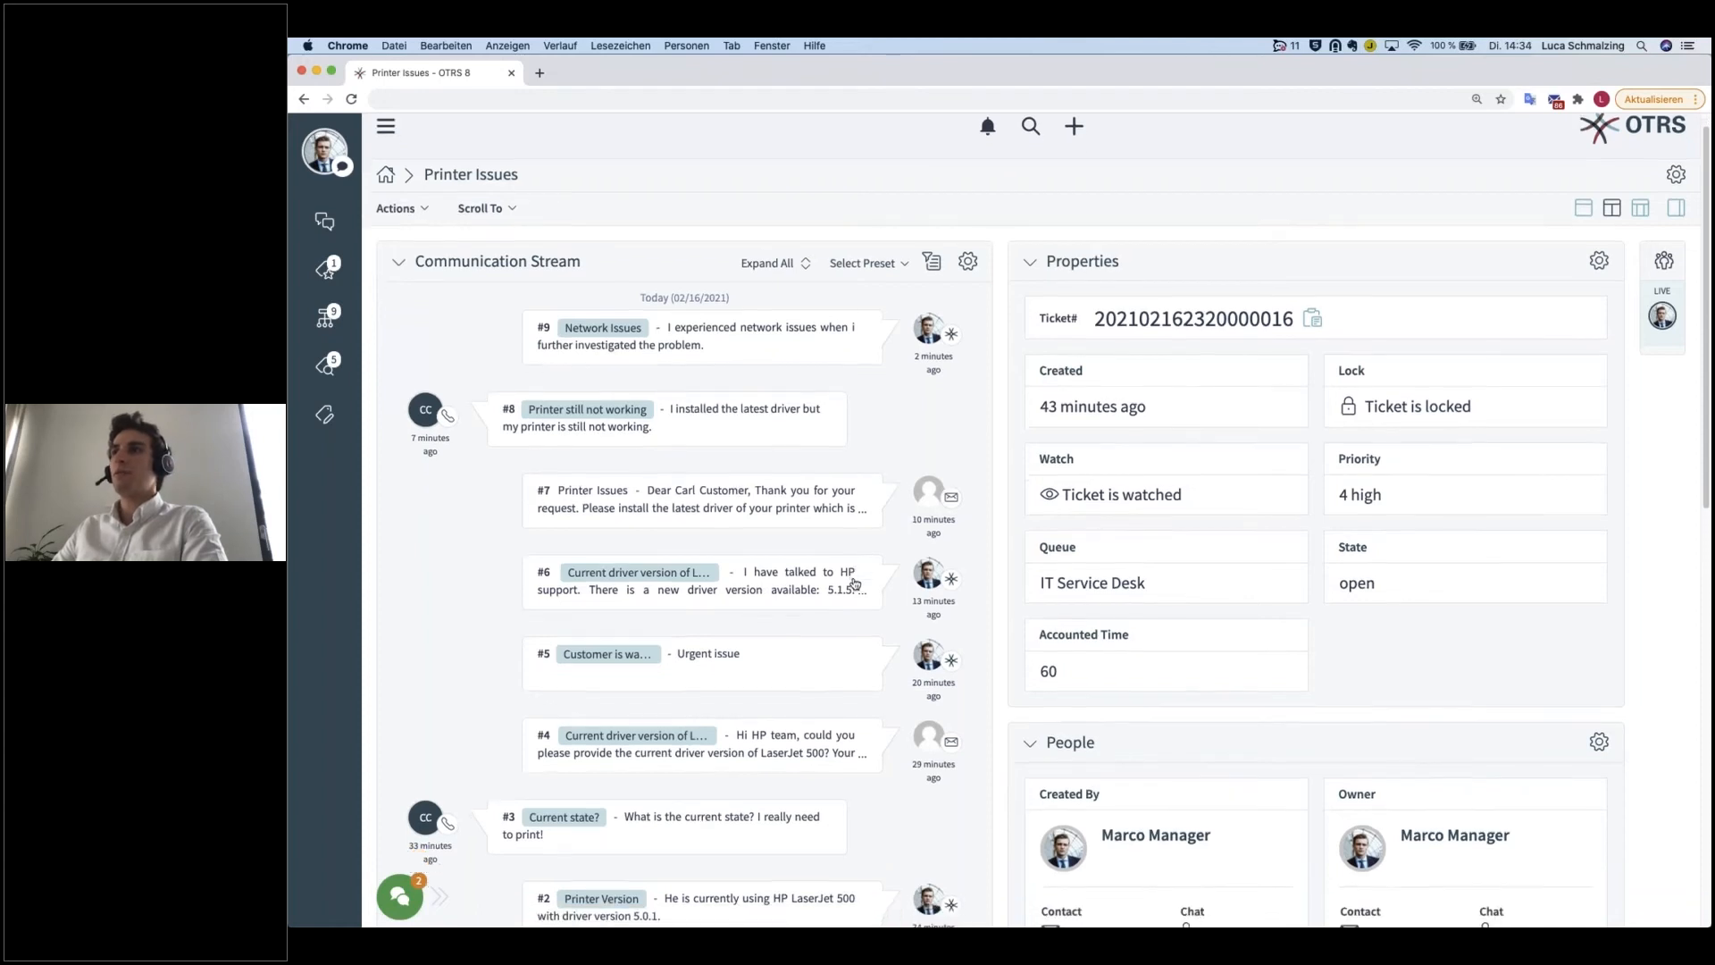
mouse_move(932, 518)
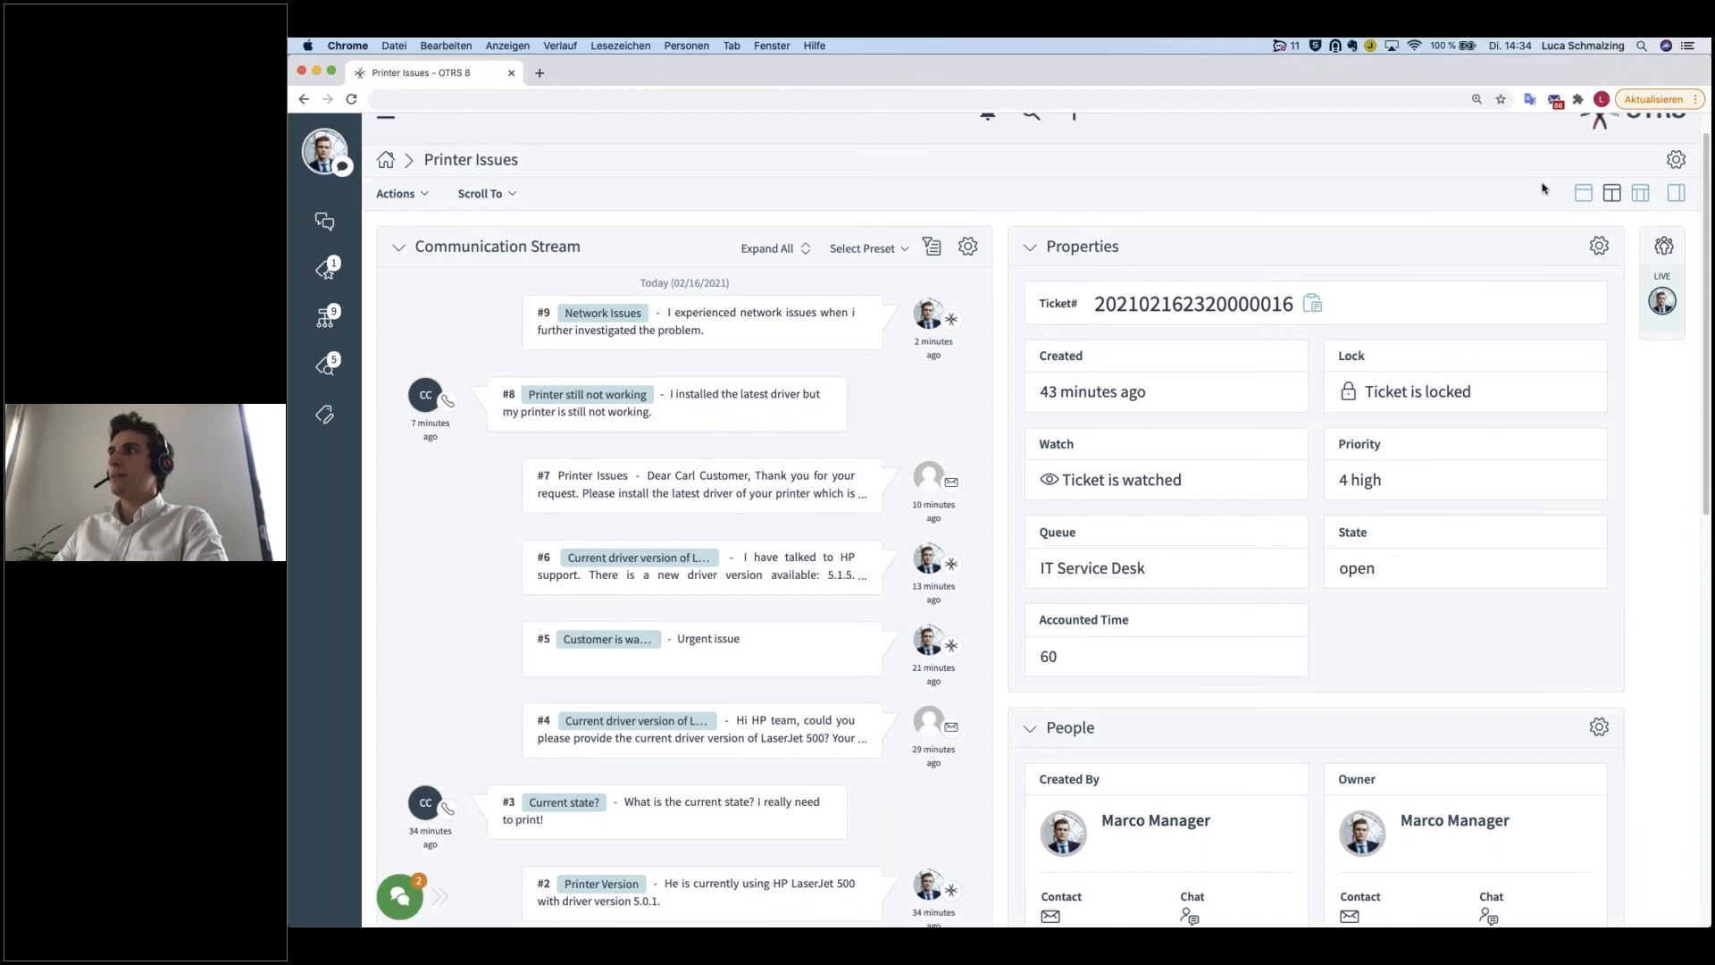
click(1676, 159)
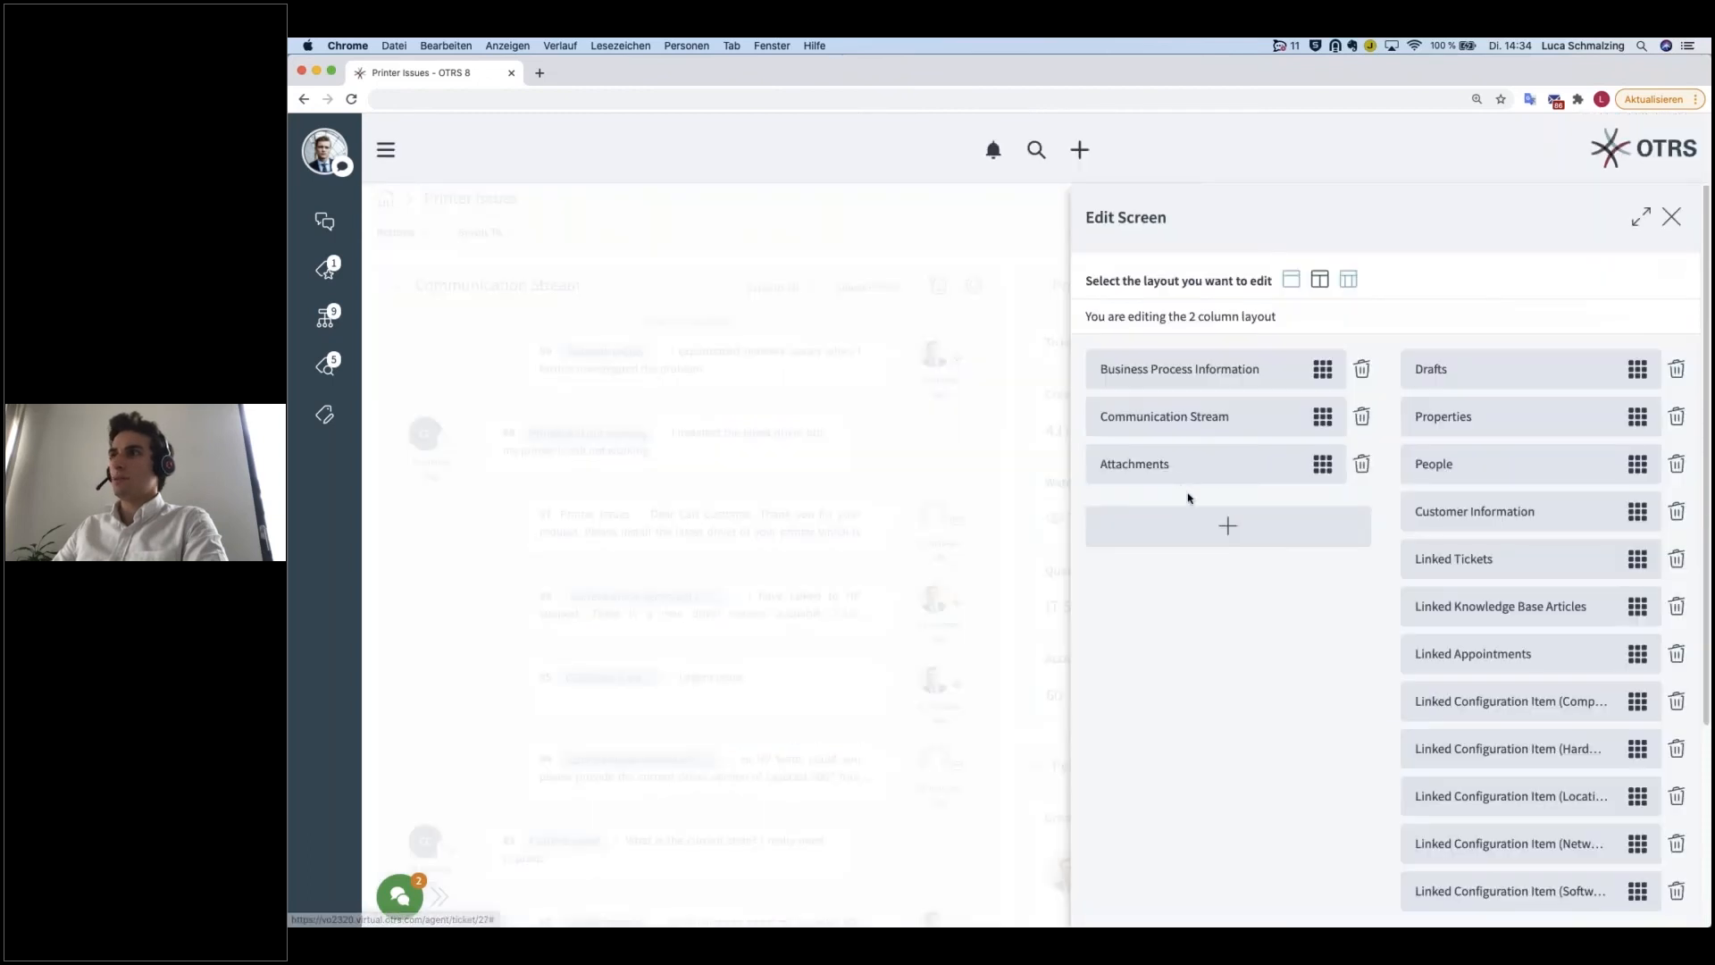
click(1229, 532)
click(1136, 651)
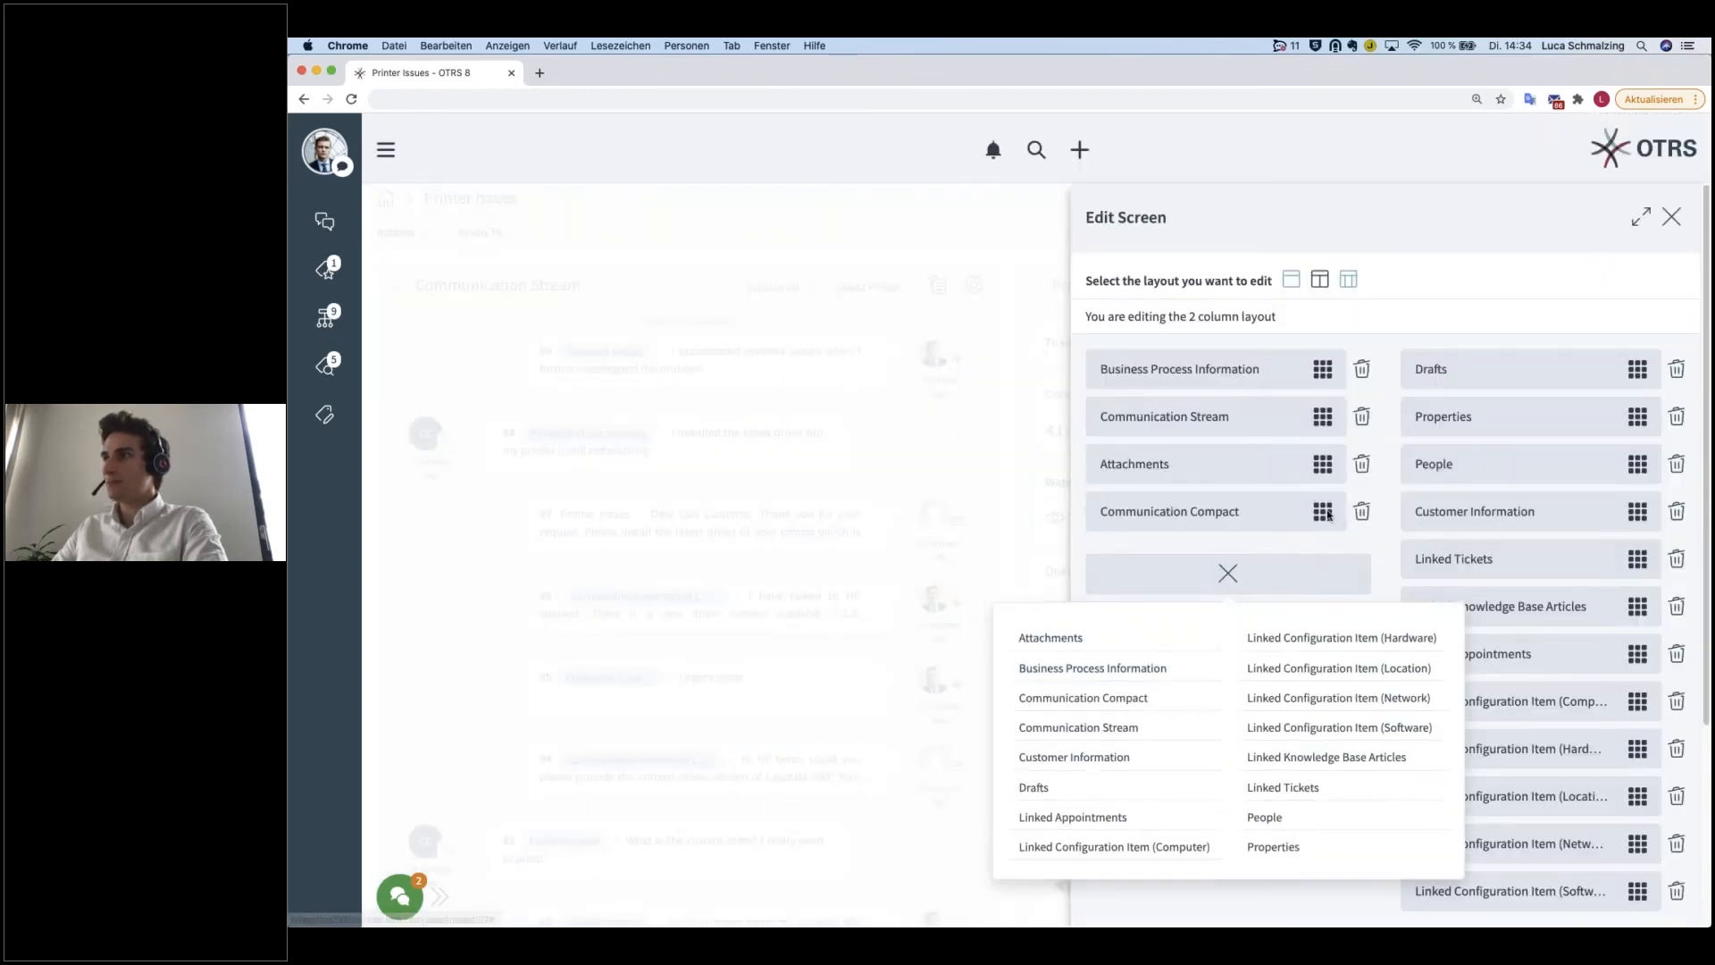
drag(1326, 513, 1308, 412)
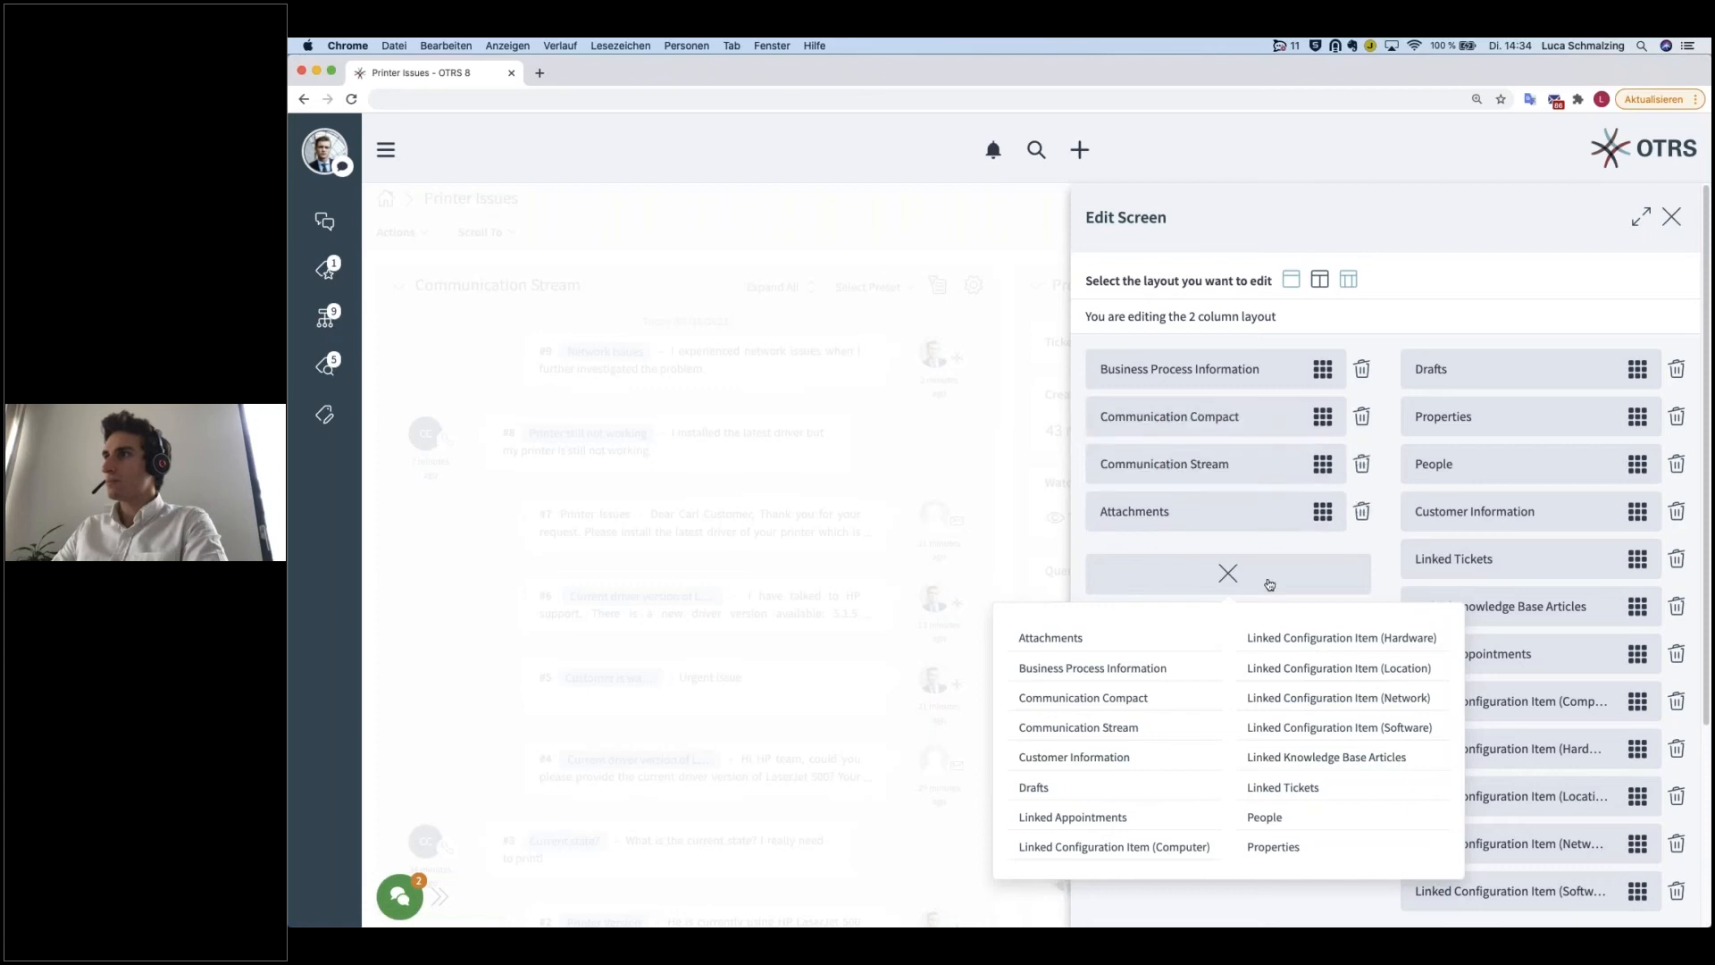
click(1278, 579)
scroll(1233, 572, down, 4)
click(1621, 888)
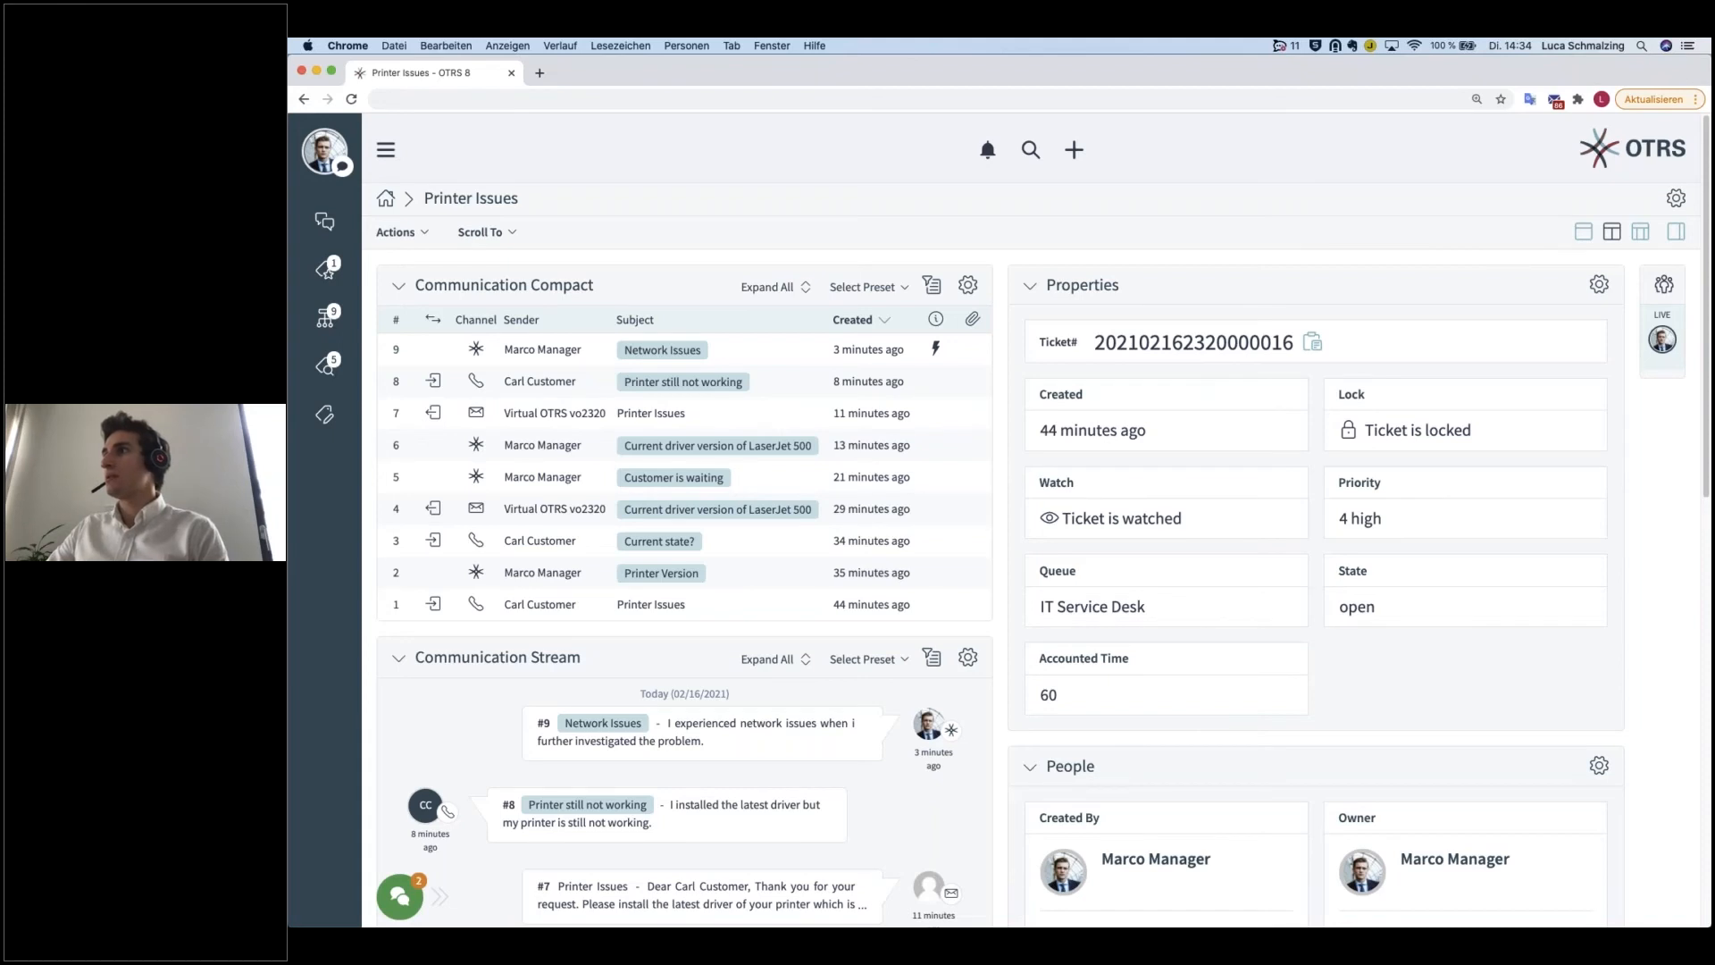
Step: Add another Communication Compact widget to the second column, place it between Drafts and Properties, and save the layout
click(1676, 197)
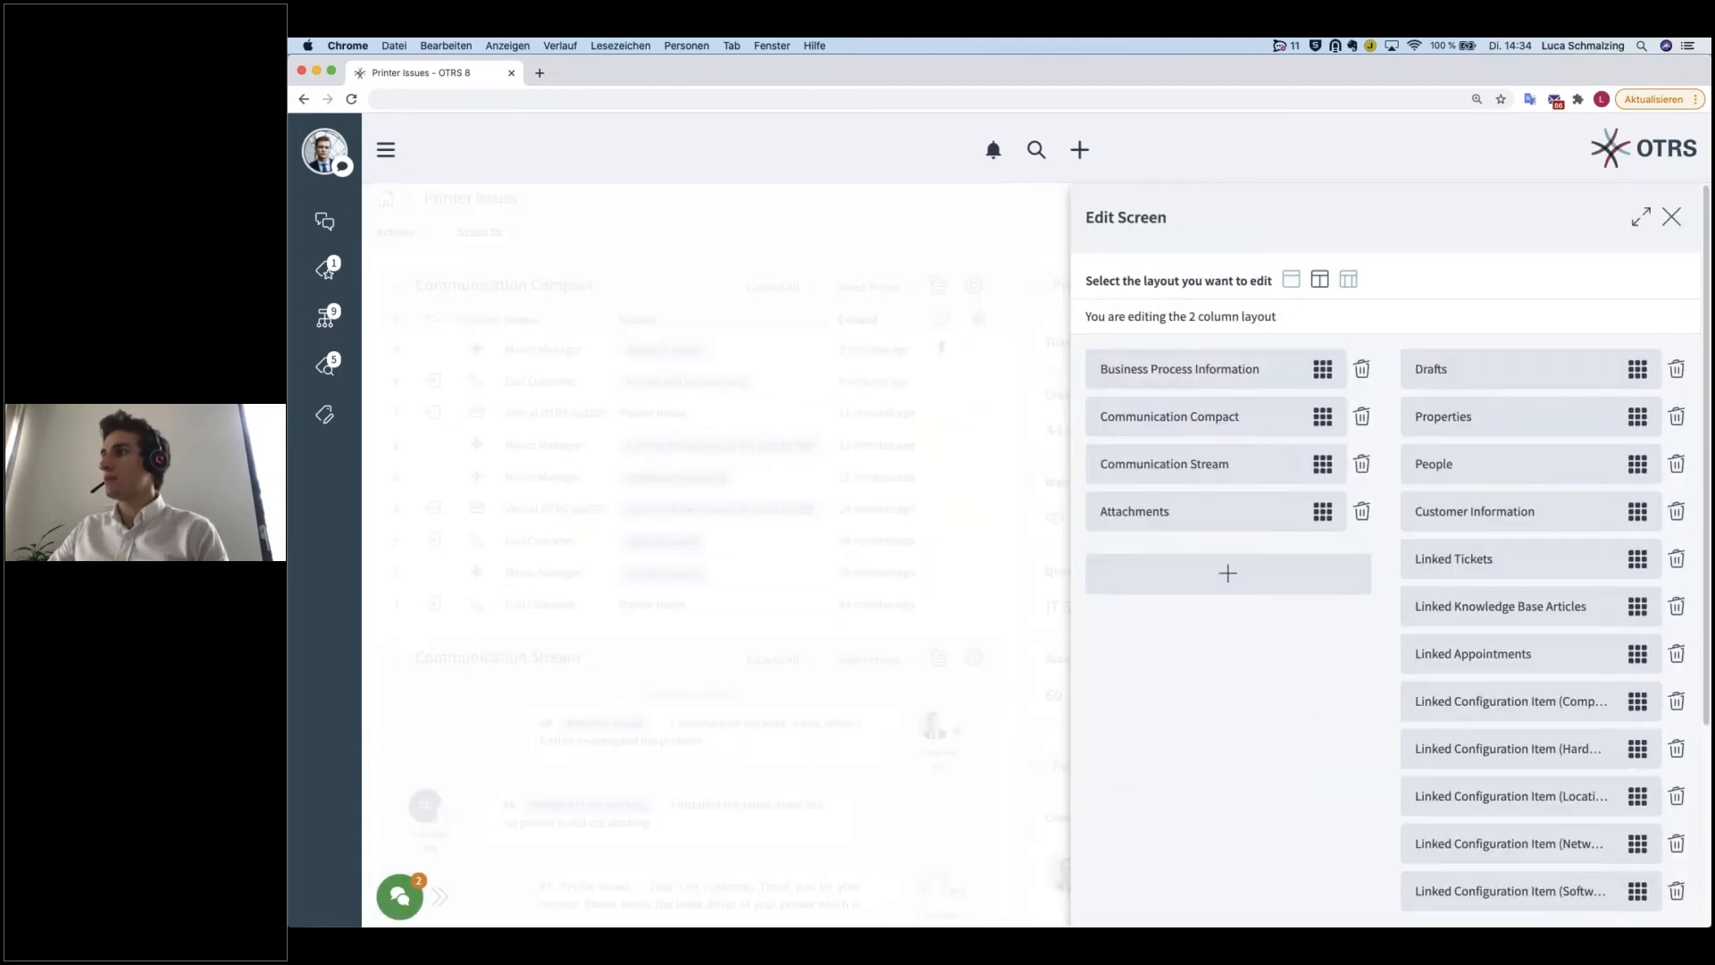
scroll(1543, 679, down, 3)
click(1543, 679)
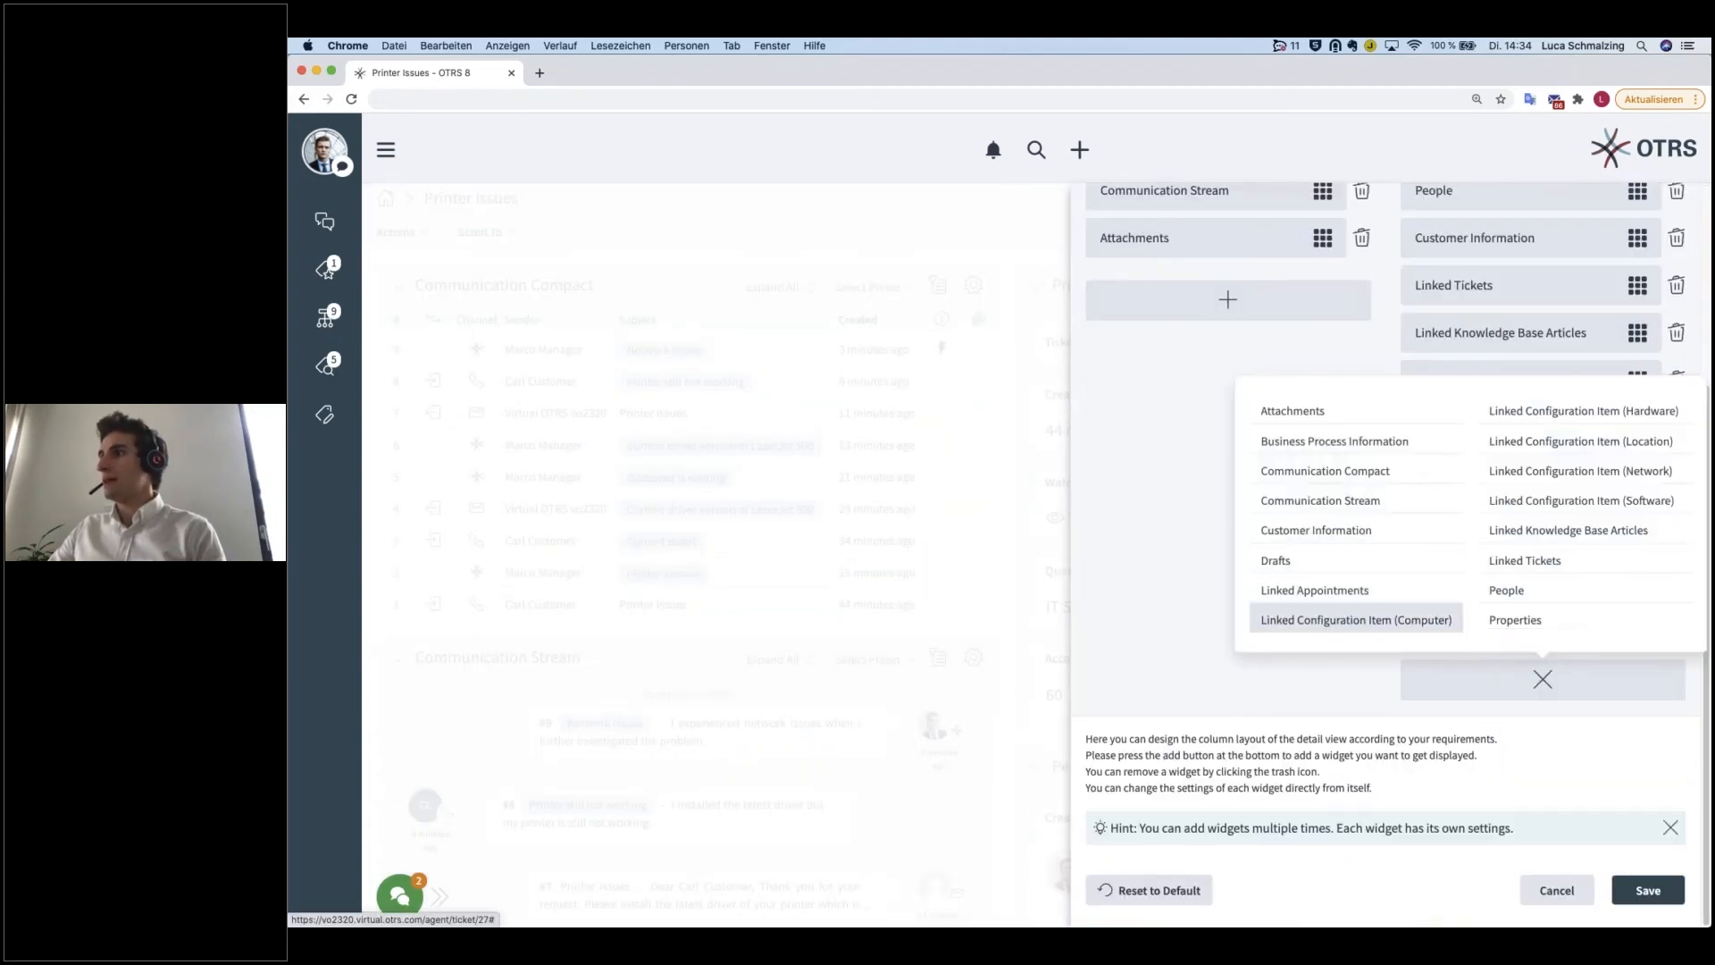
click(1393, 483)
click(1551, 729)
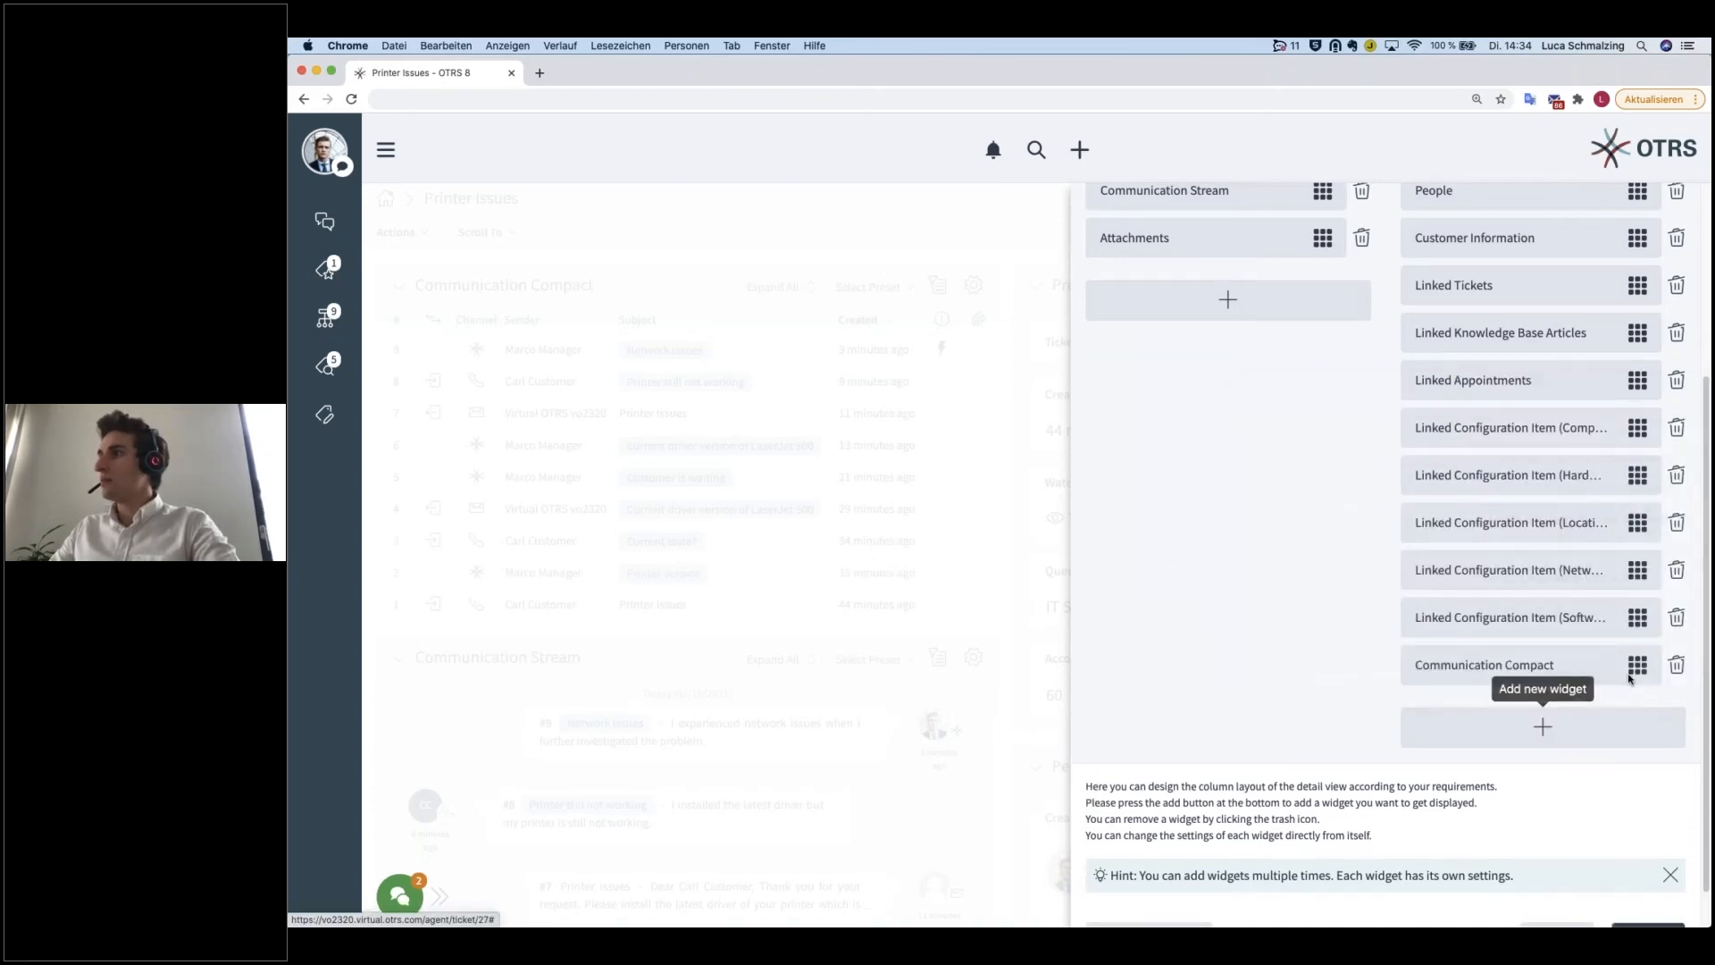
drag(1635, 666, 1579, 388)
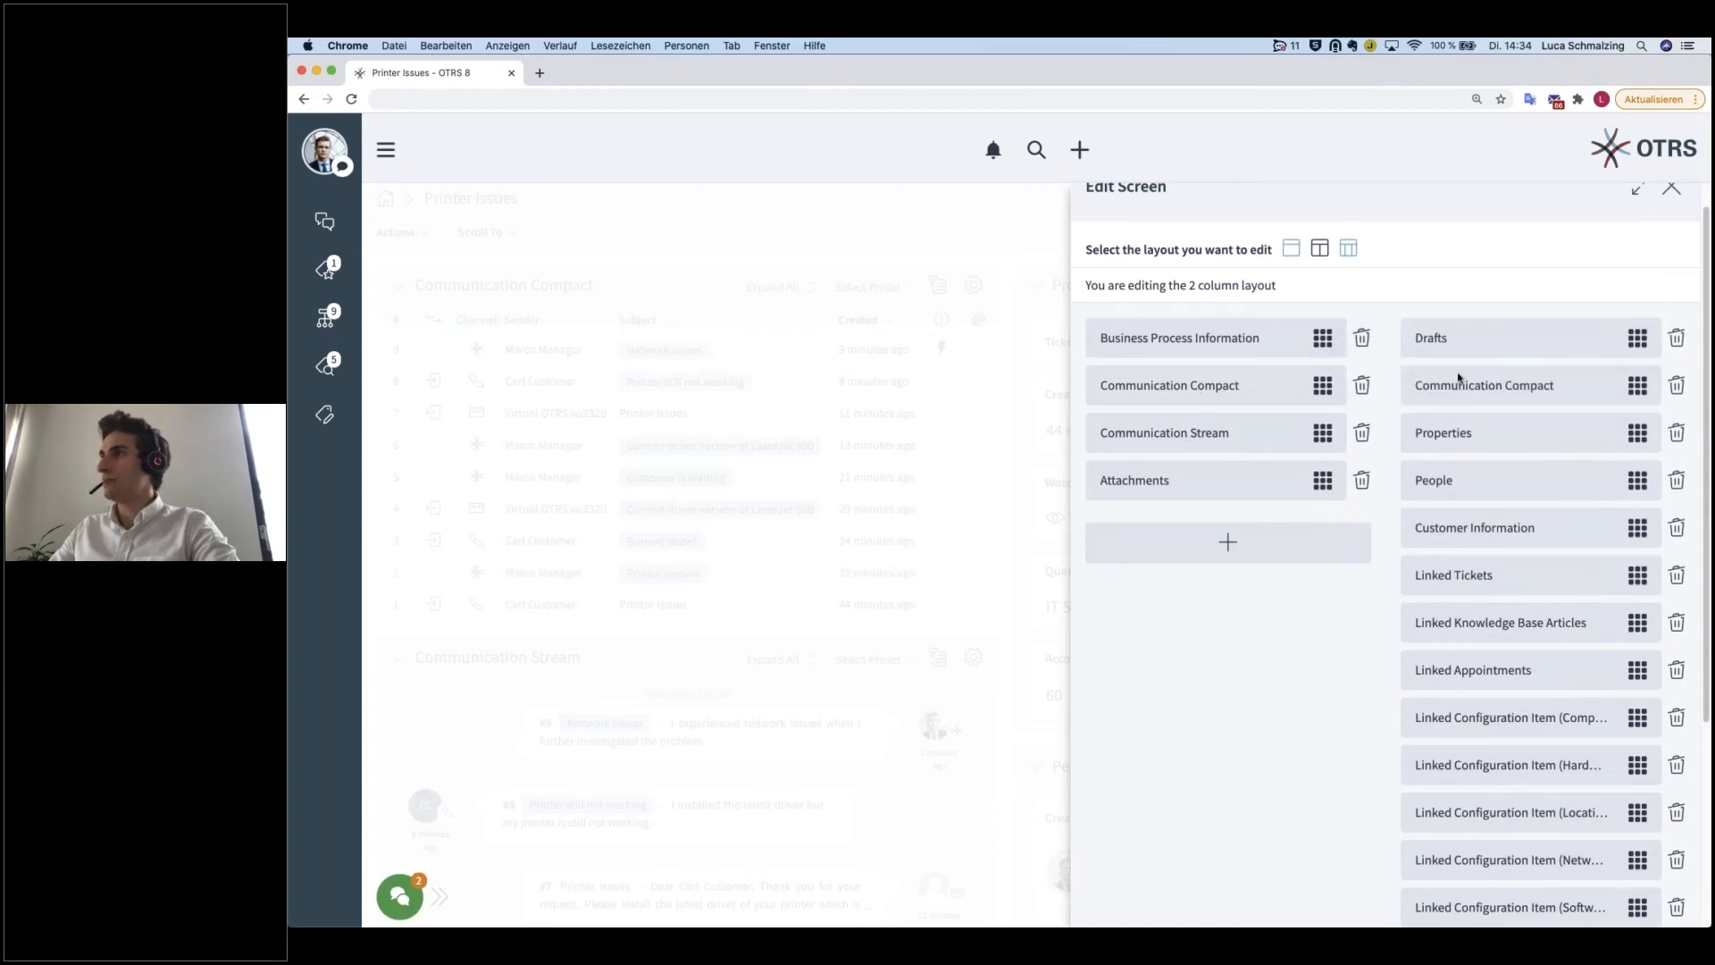
scroll(1413, 605, down, 5)
click(1648, 889)
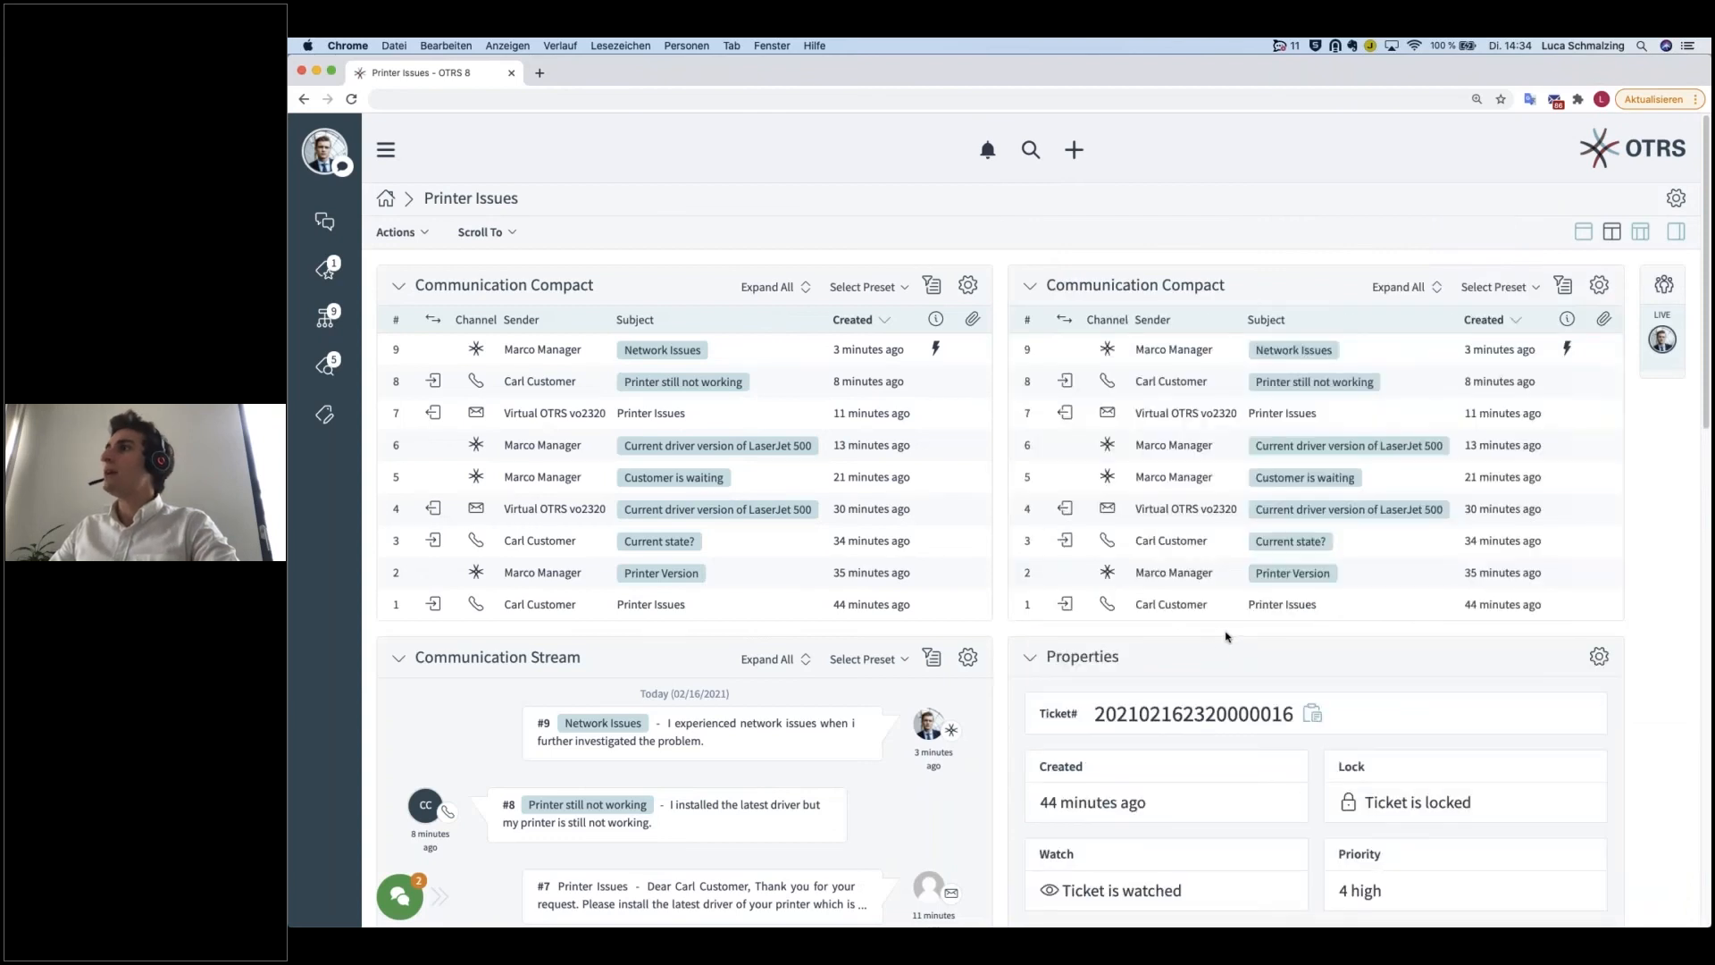
click(1538, 287)
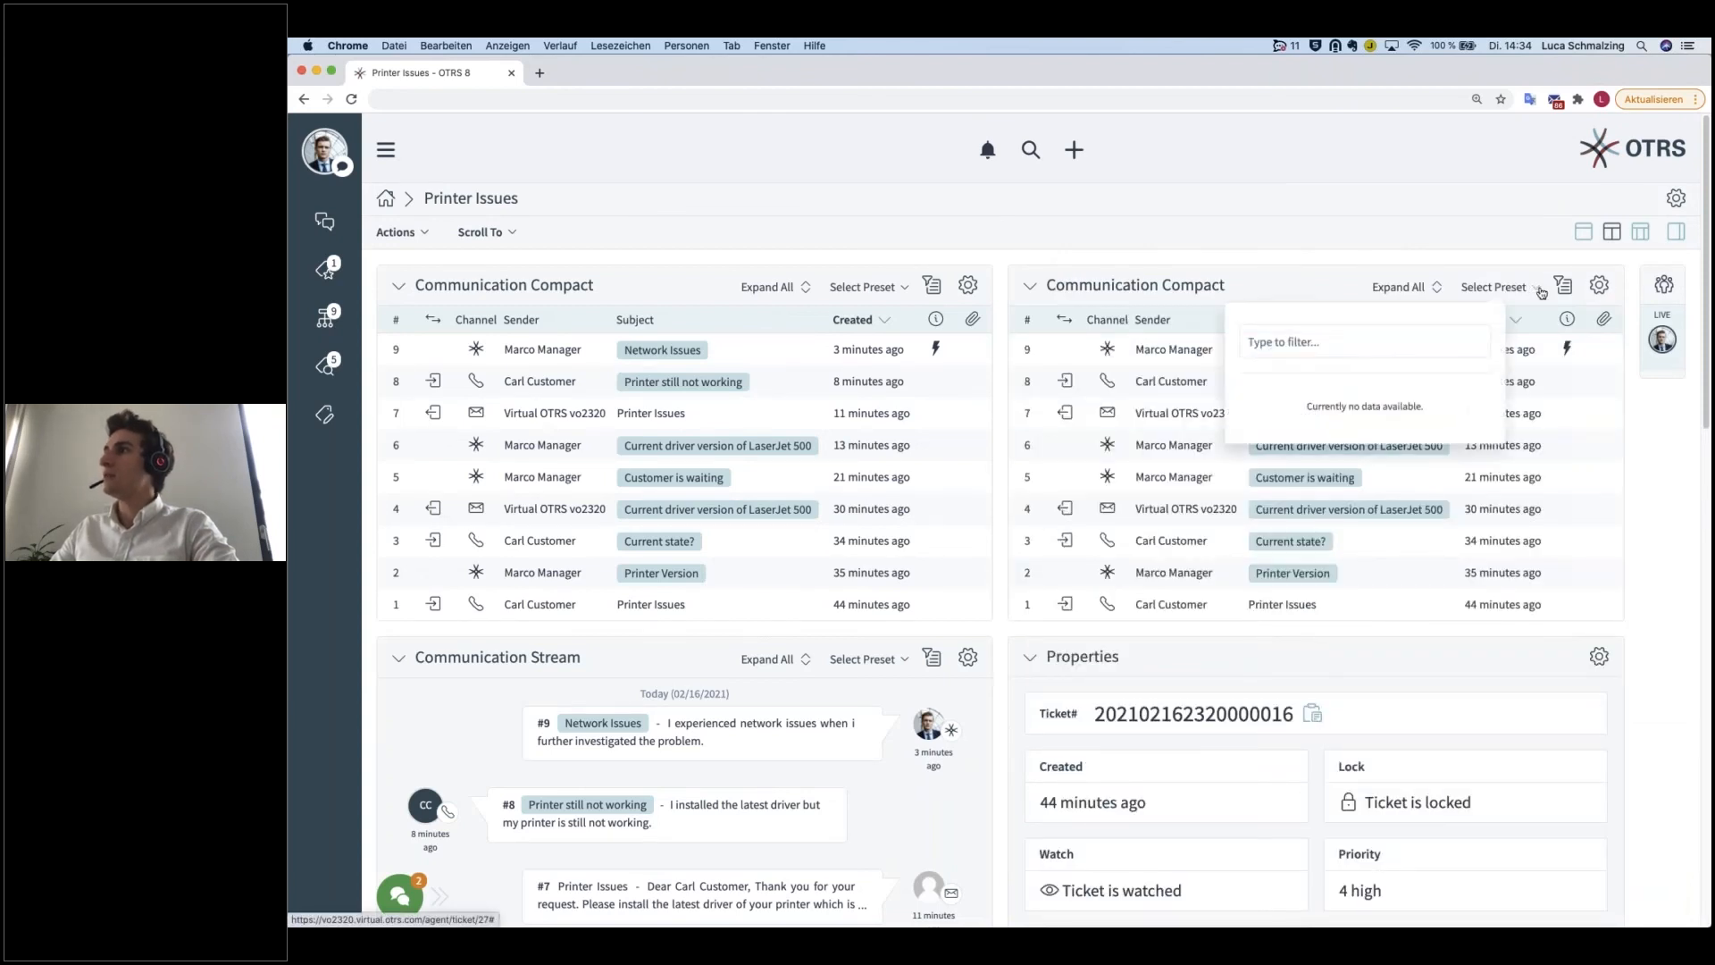
click(1598, 285)
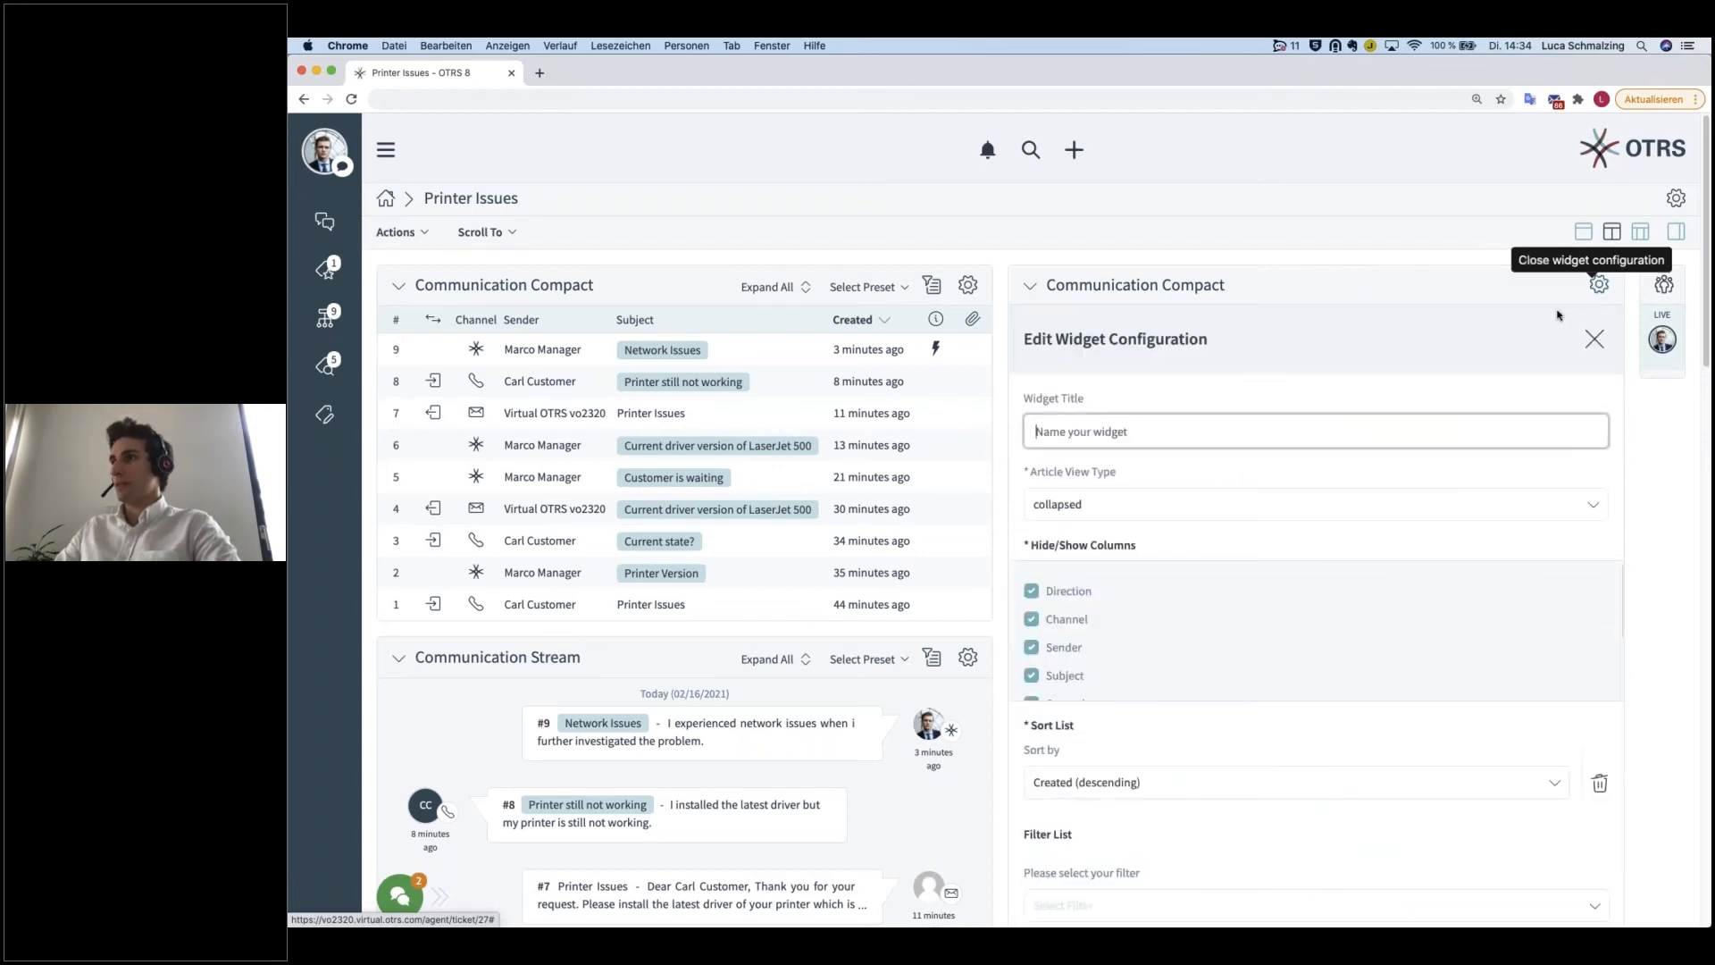
click(1595, 338)
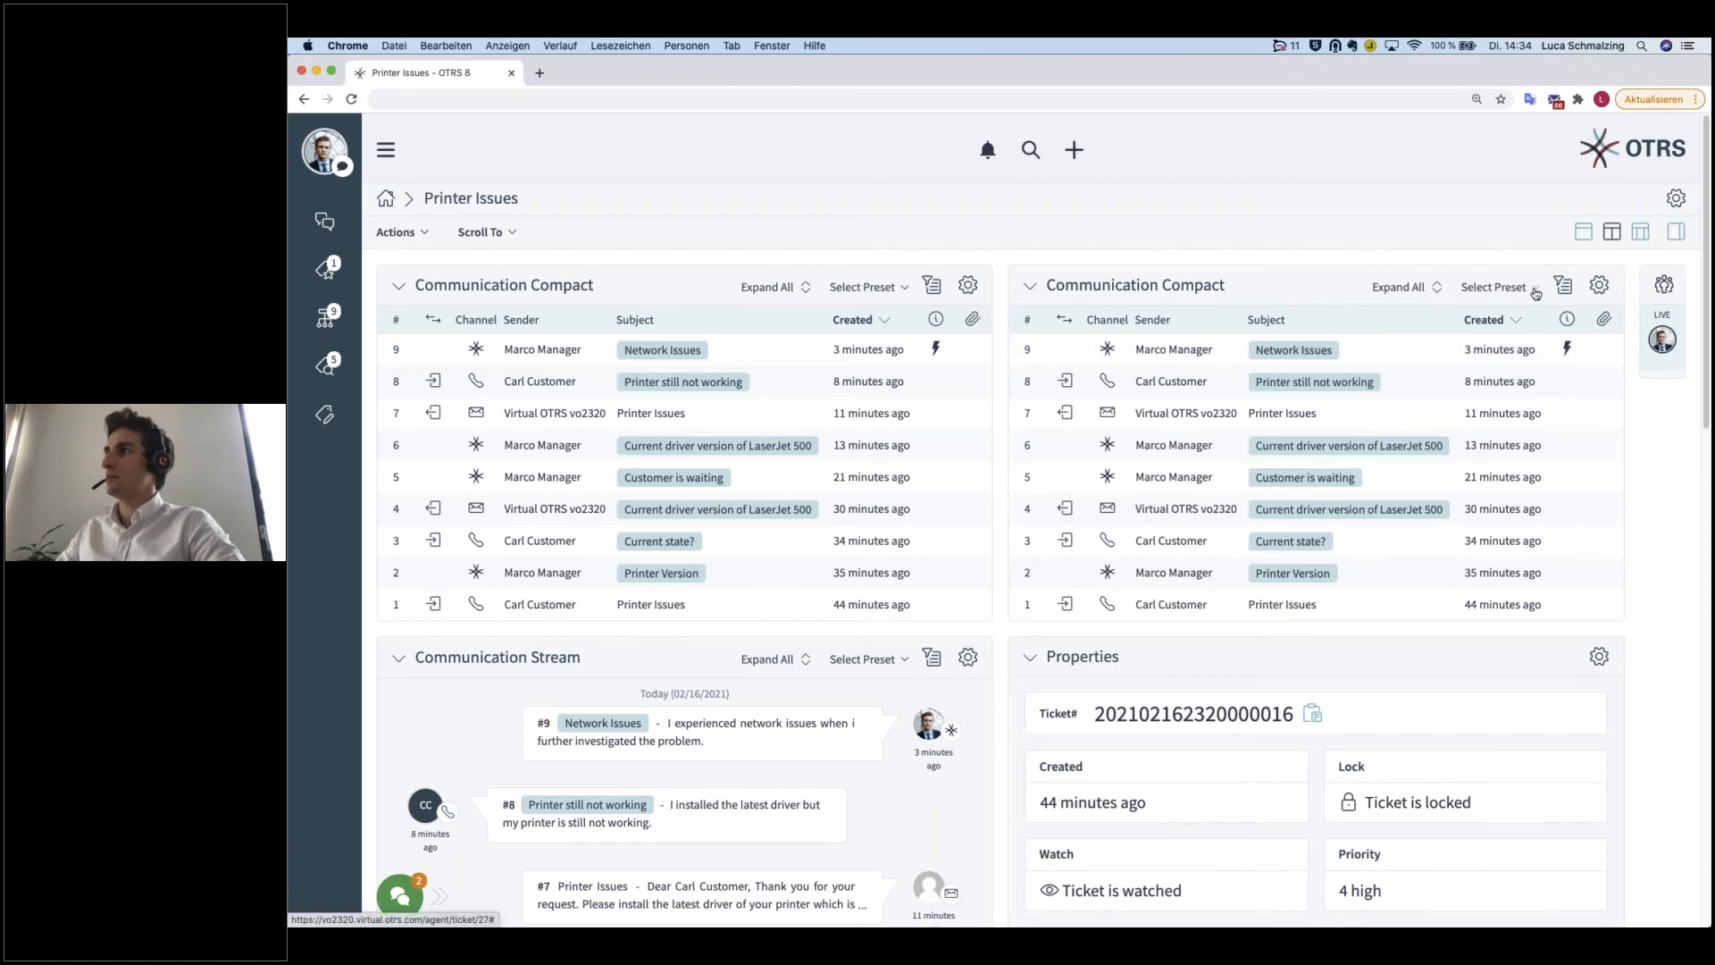
click(1533, 287)
click(1533, 287)
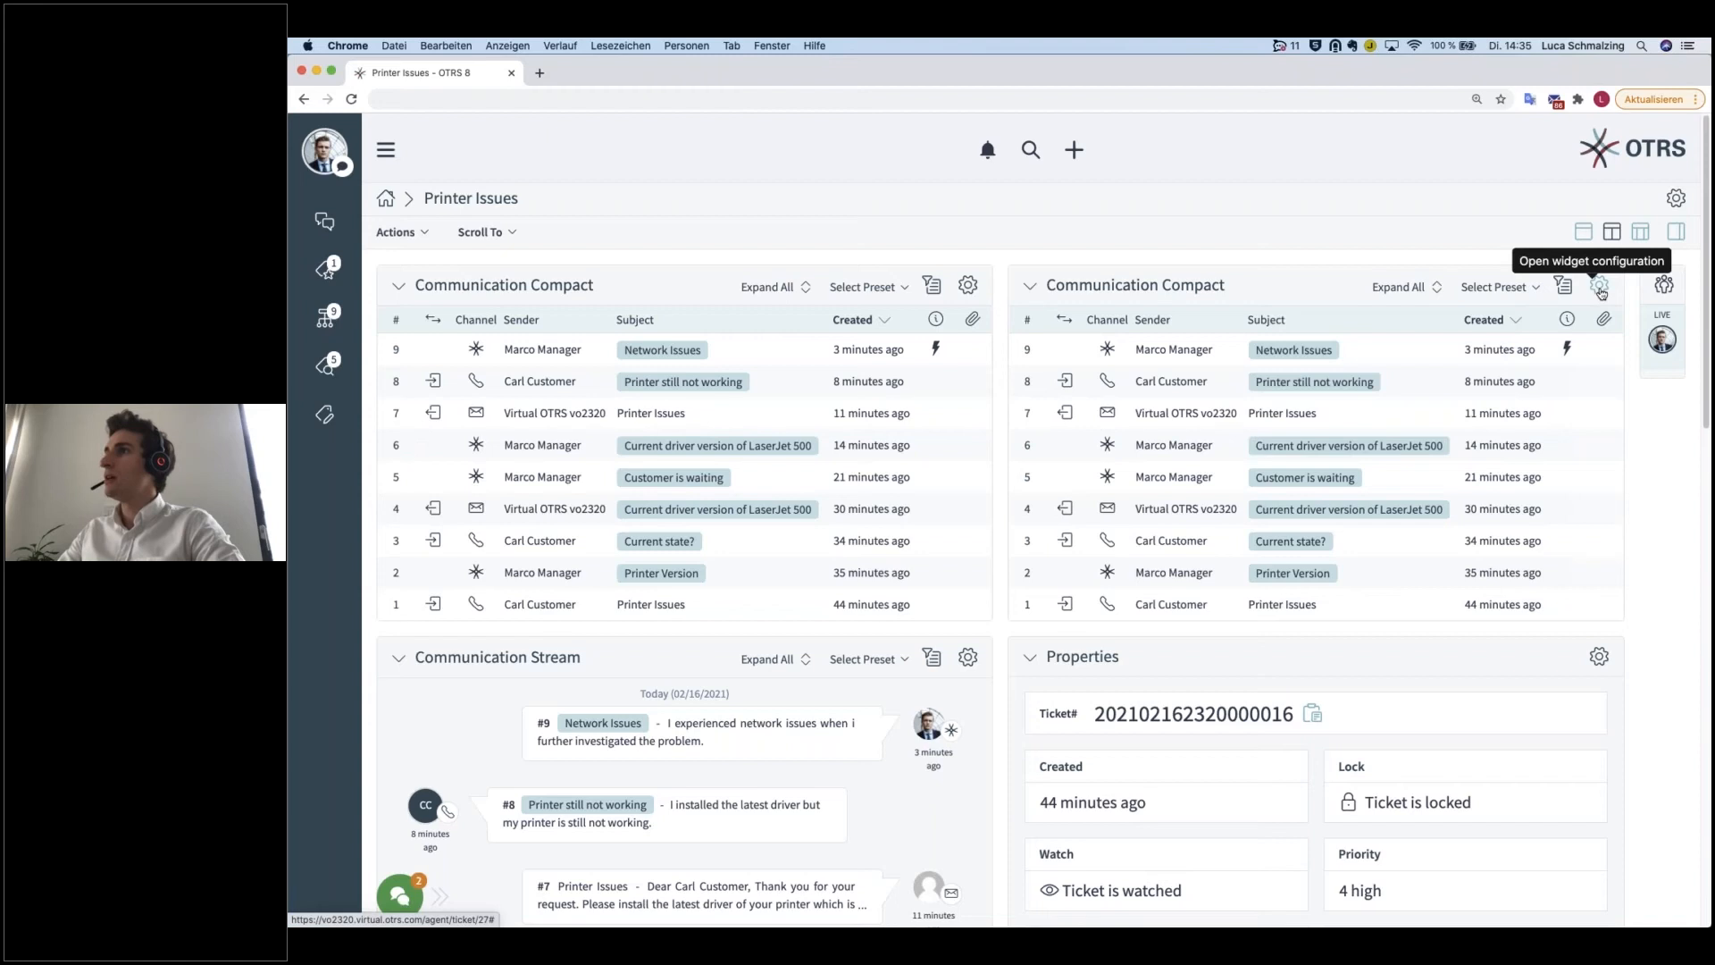
Step: Open the second-column Communication Compact widget's configuration and title the widget "Customer Communication"
click(1599, 288)
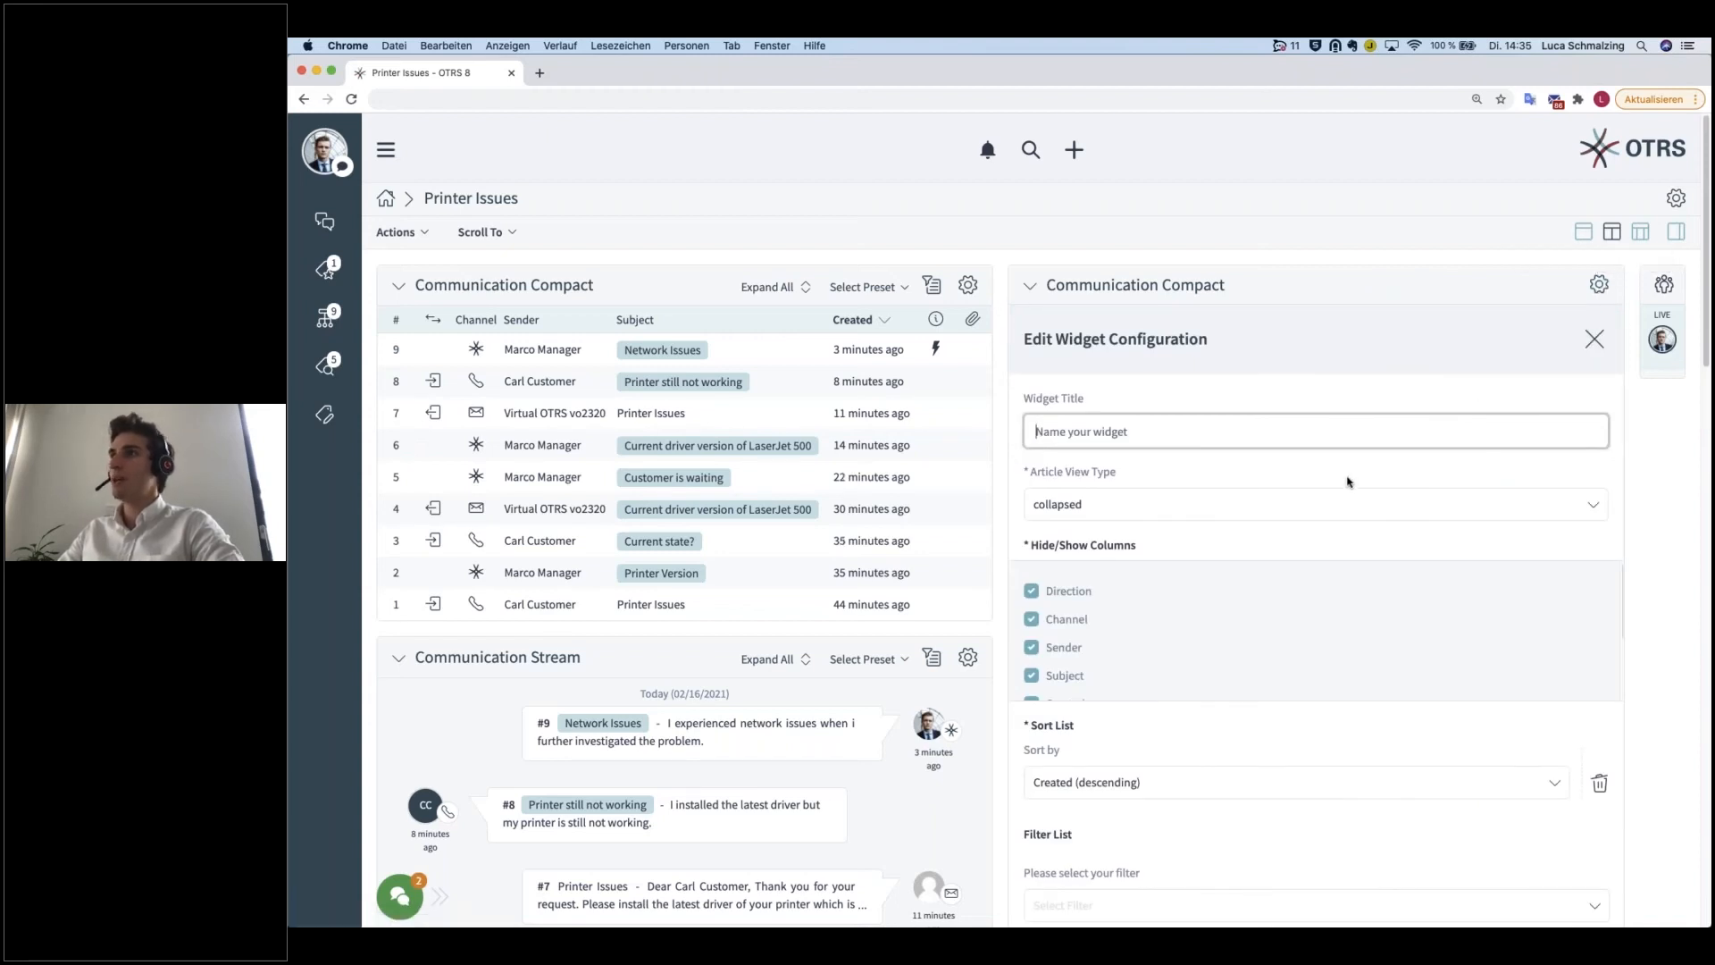
text(Cu)
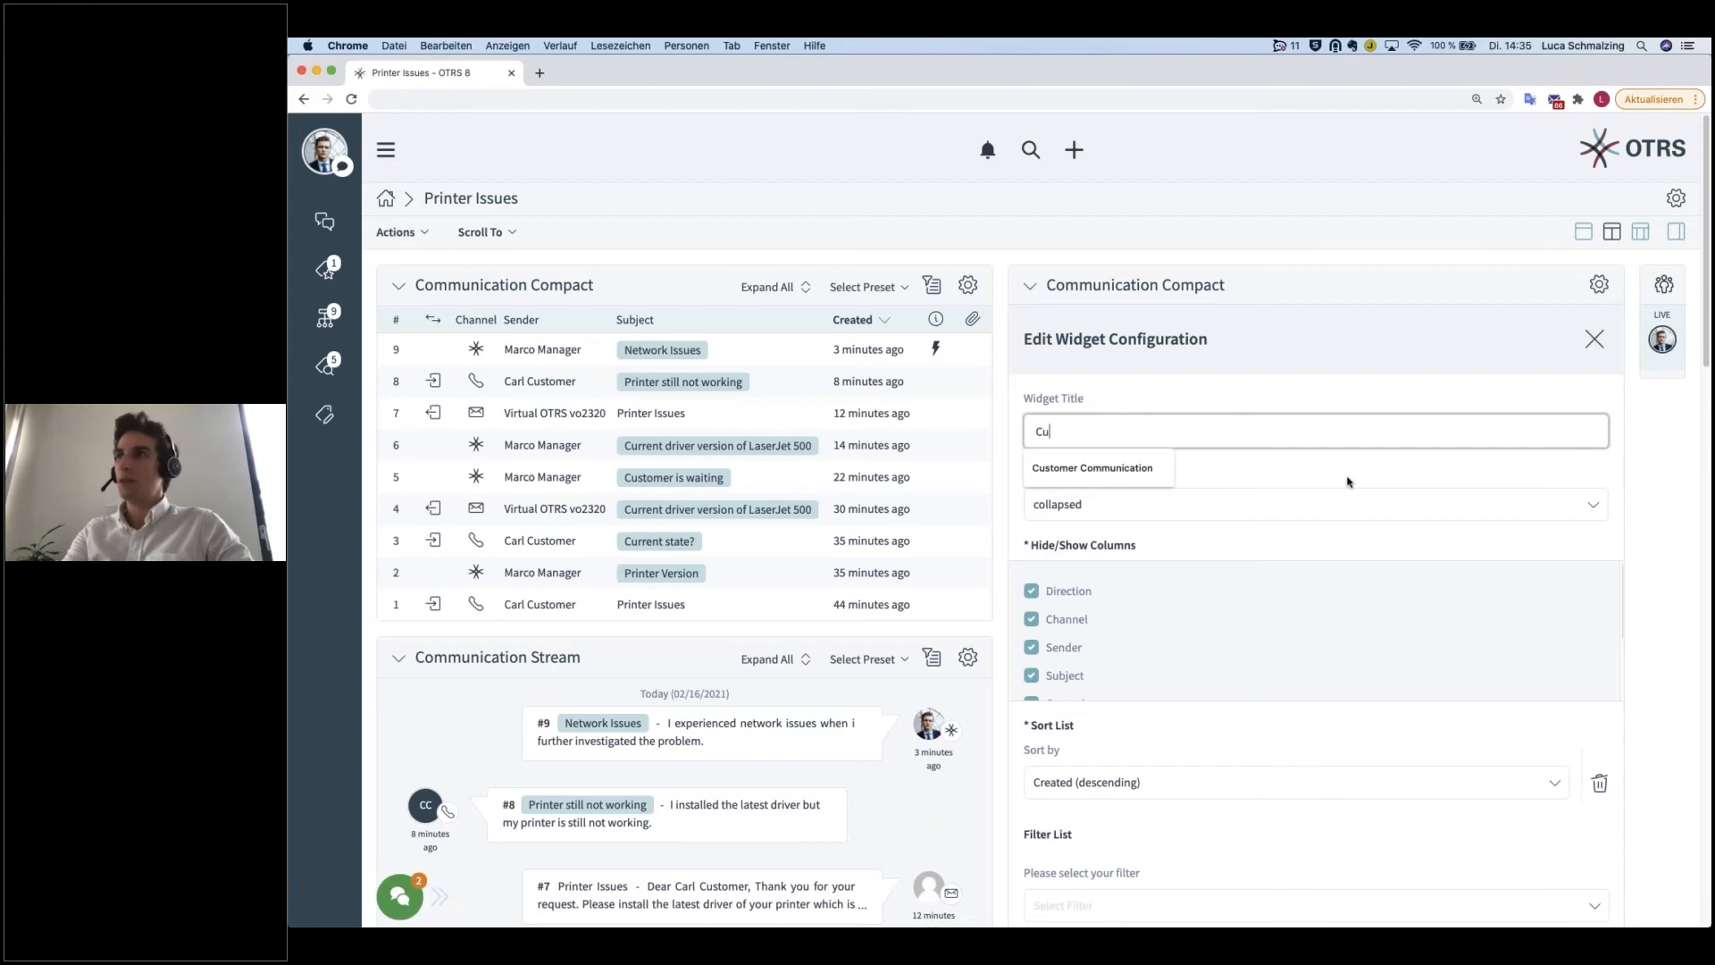
text(stomer Communication)
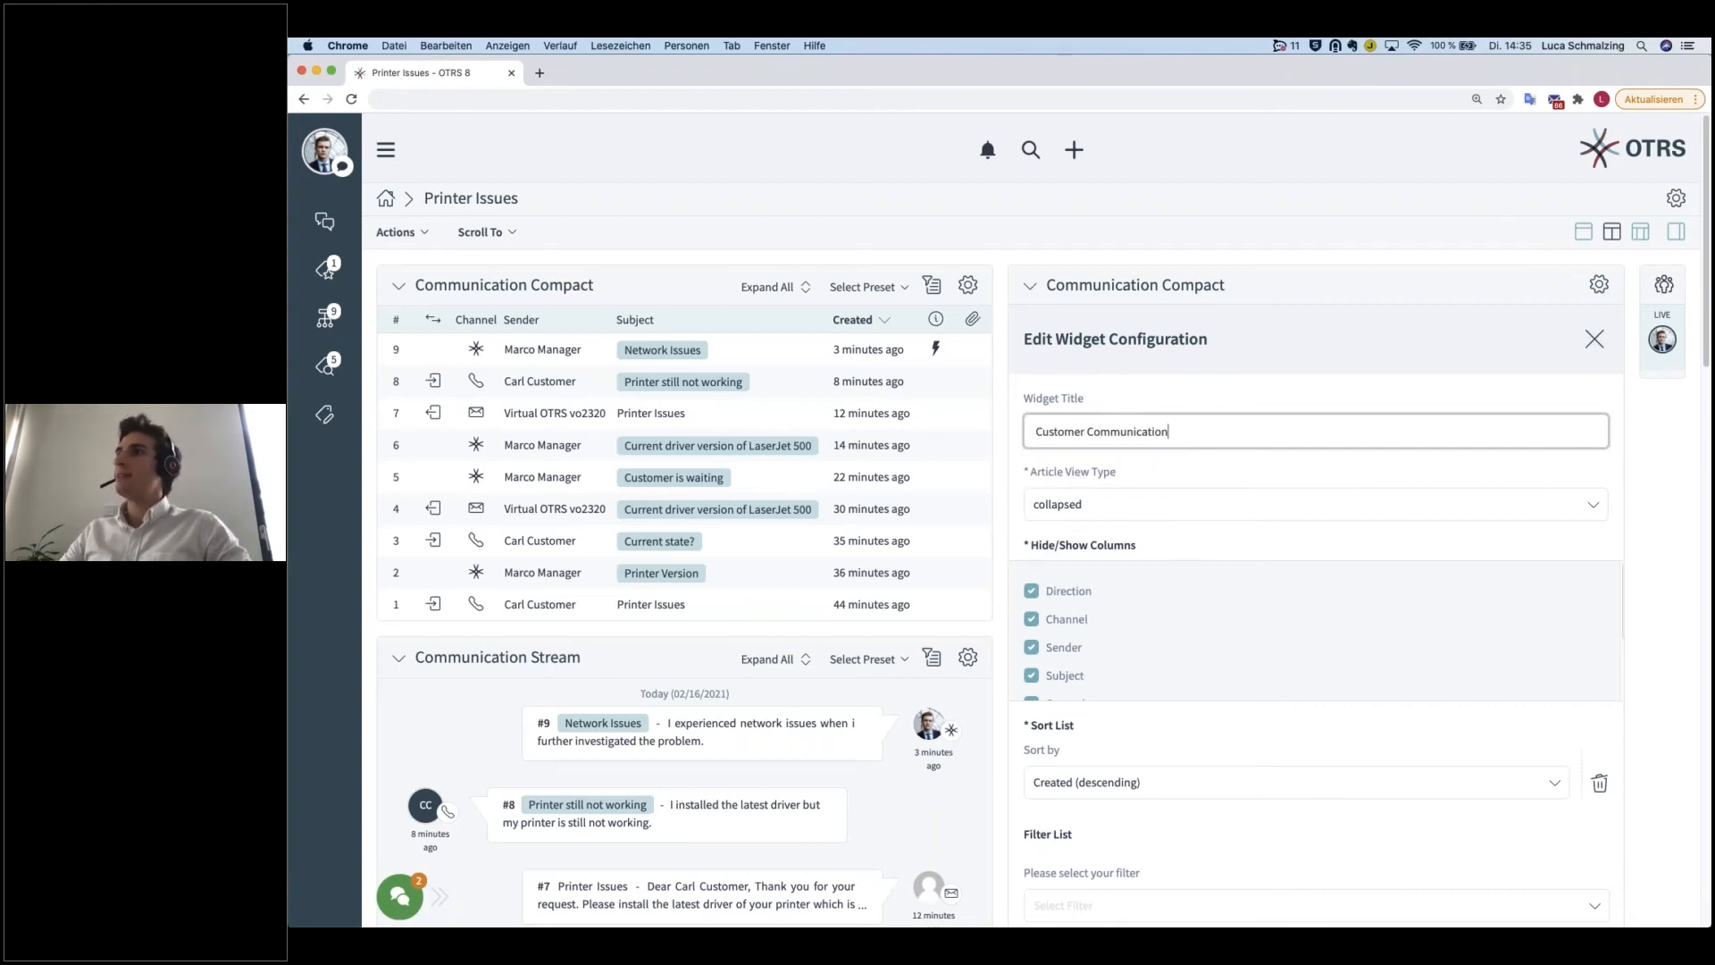
Step: Set the article view type of the Customer Communication widget to collapsed
scroll(960, 304, down, 1)
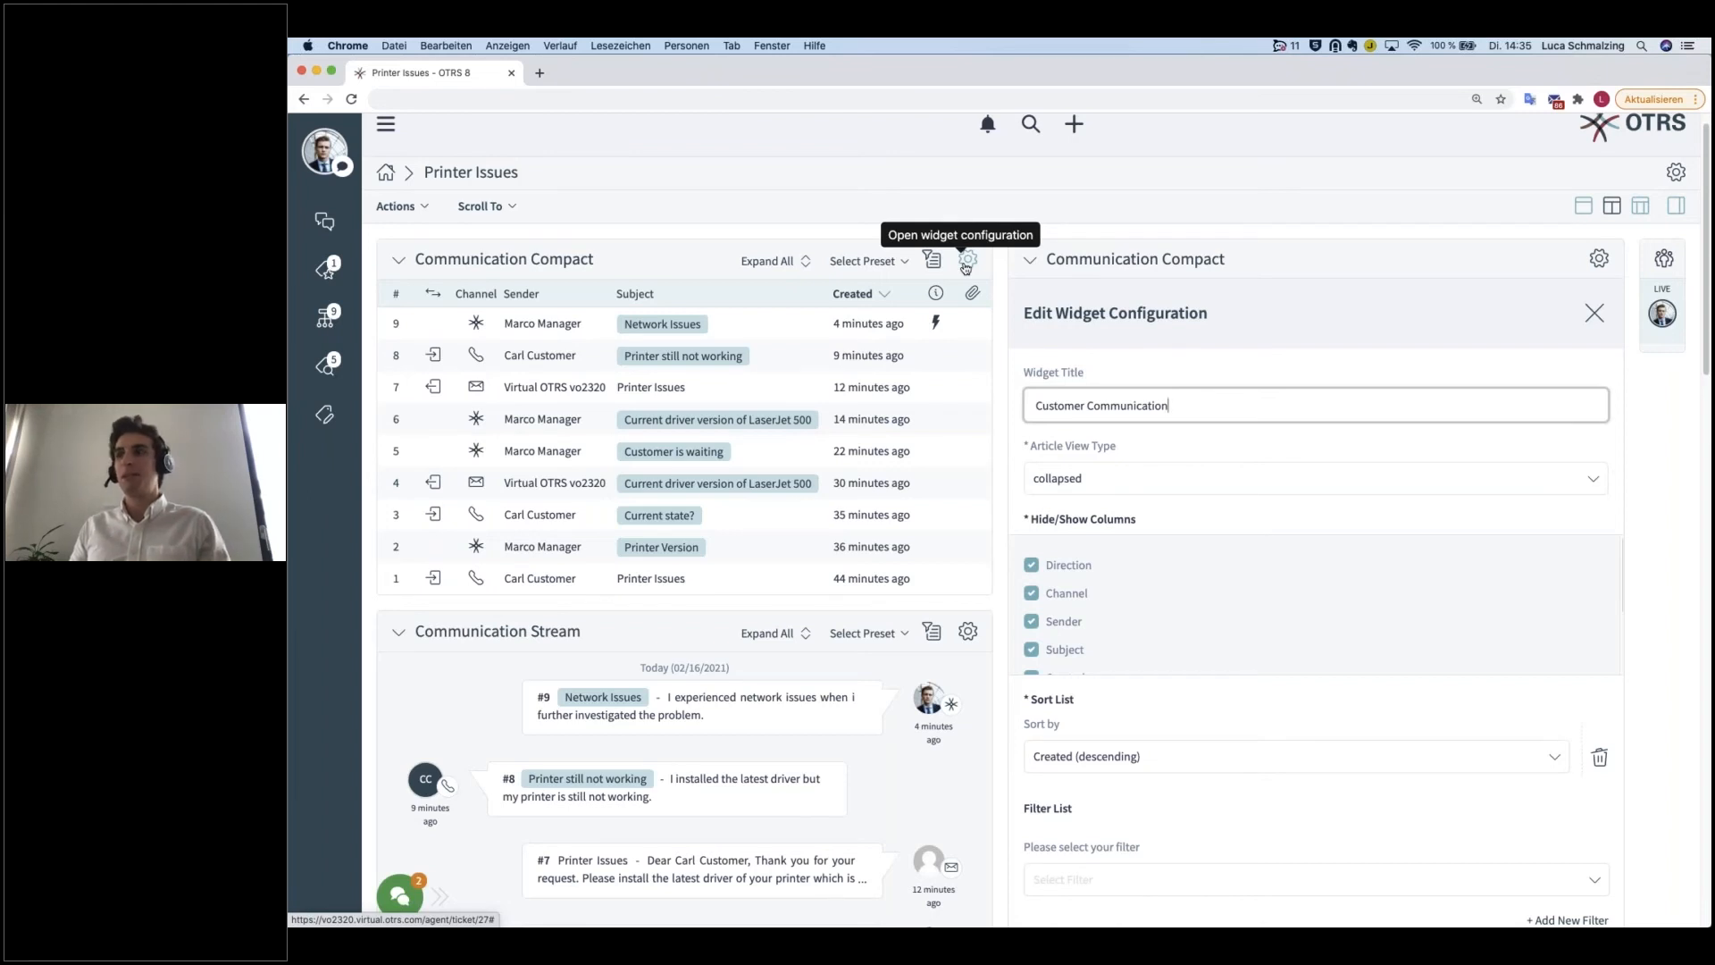
scroll(1331, 636, down, 3)
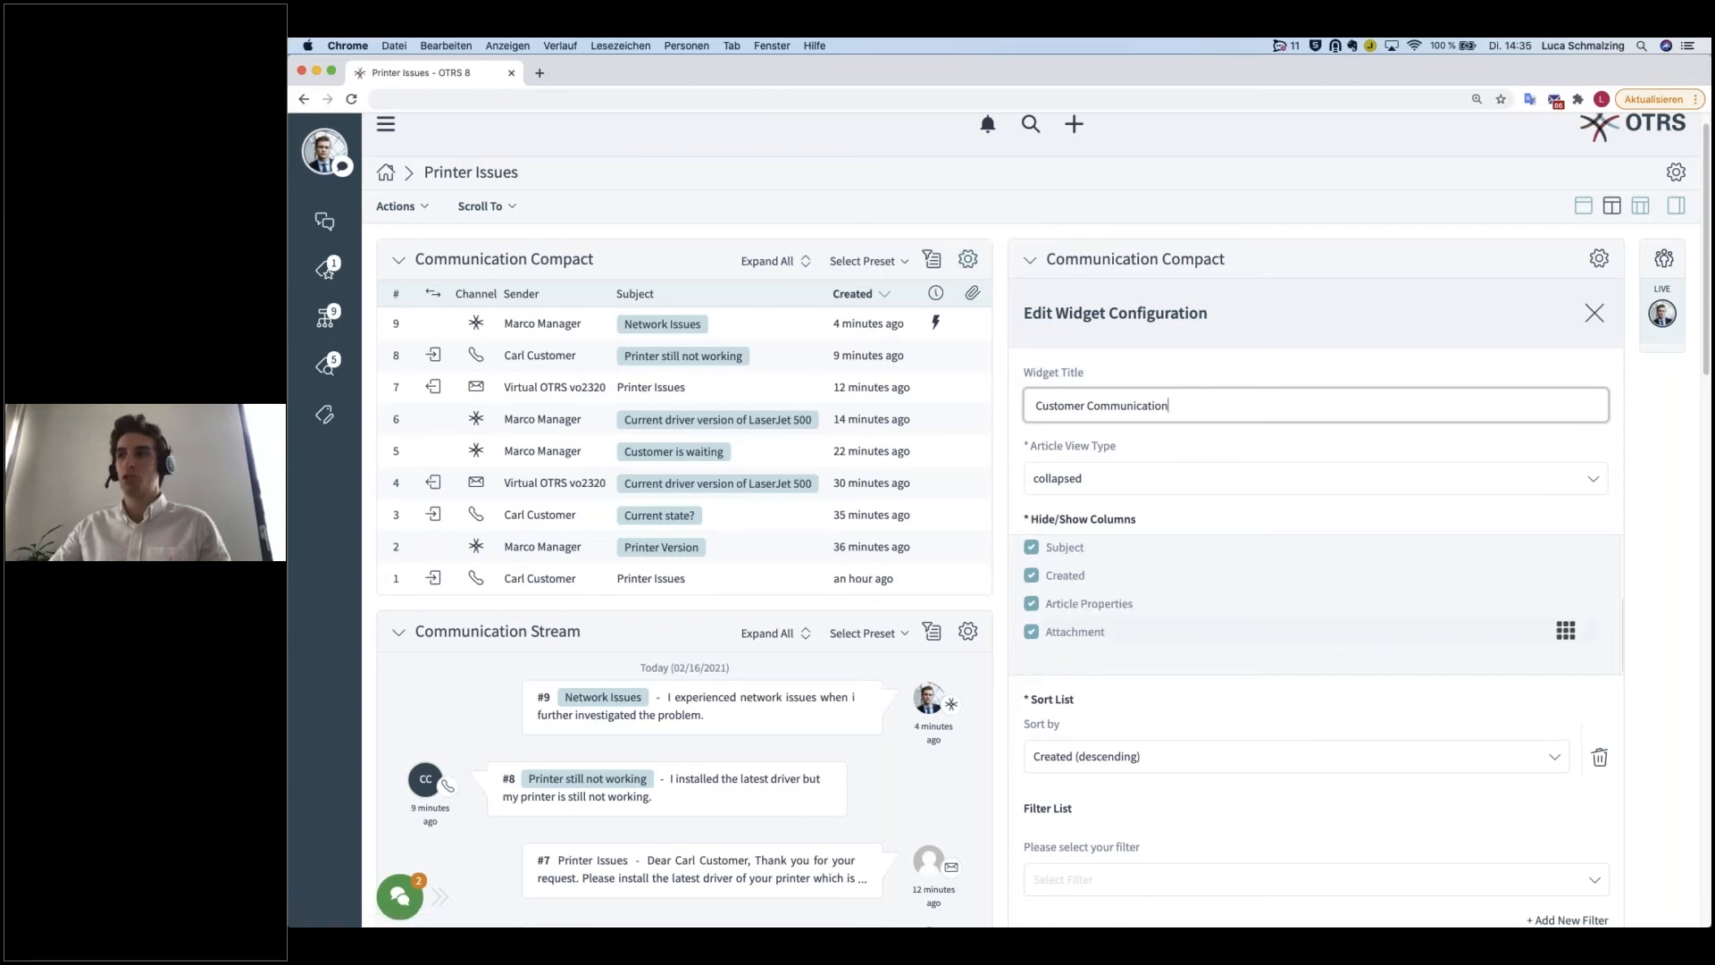
scroll(1236, 499, up, 1)
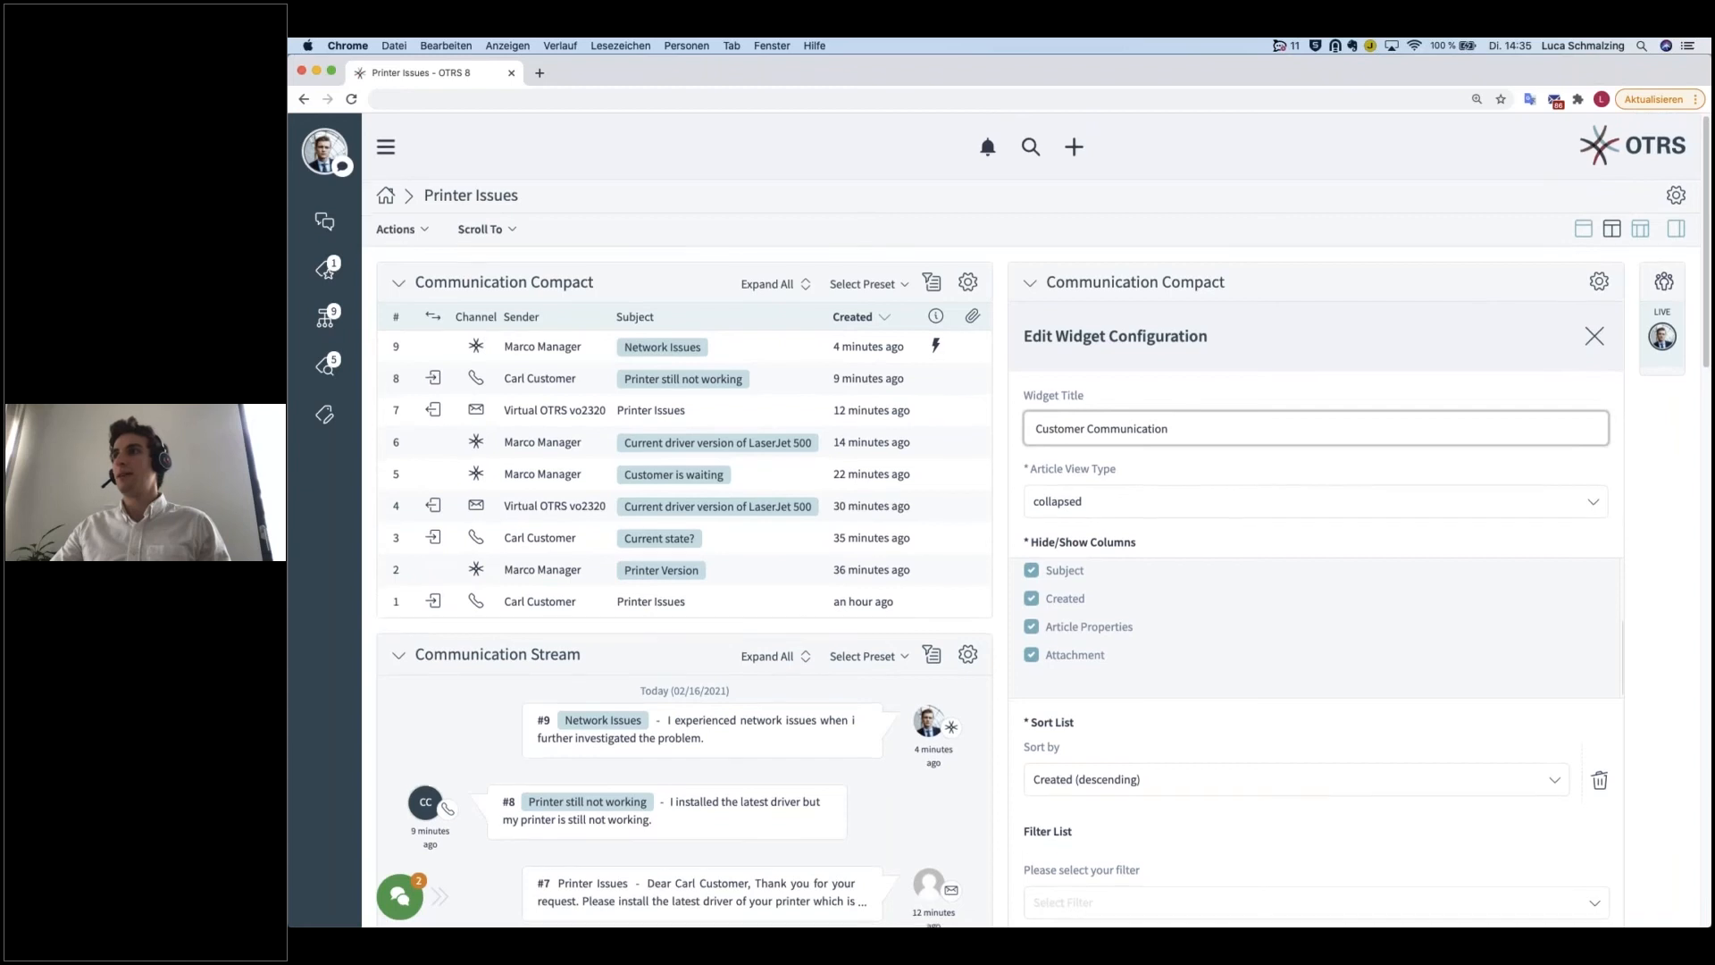
scroll(1278, 514, down, 2)
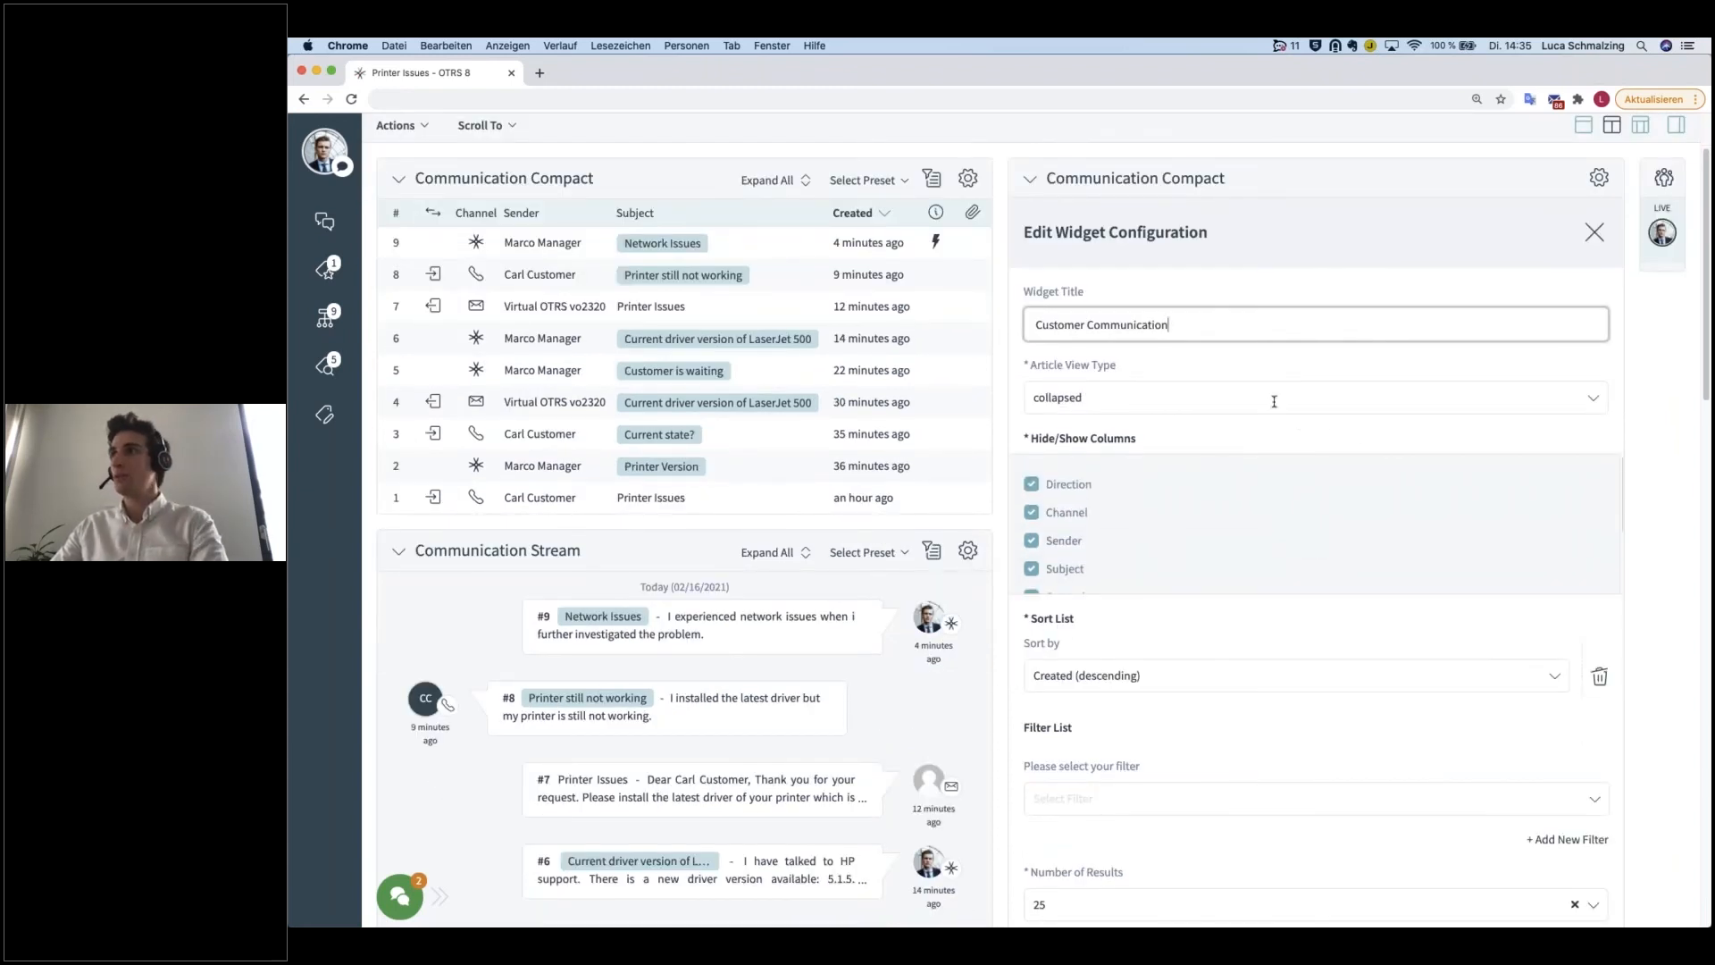
click(1124, 368)
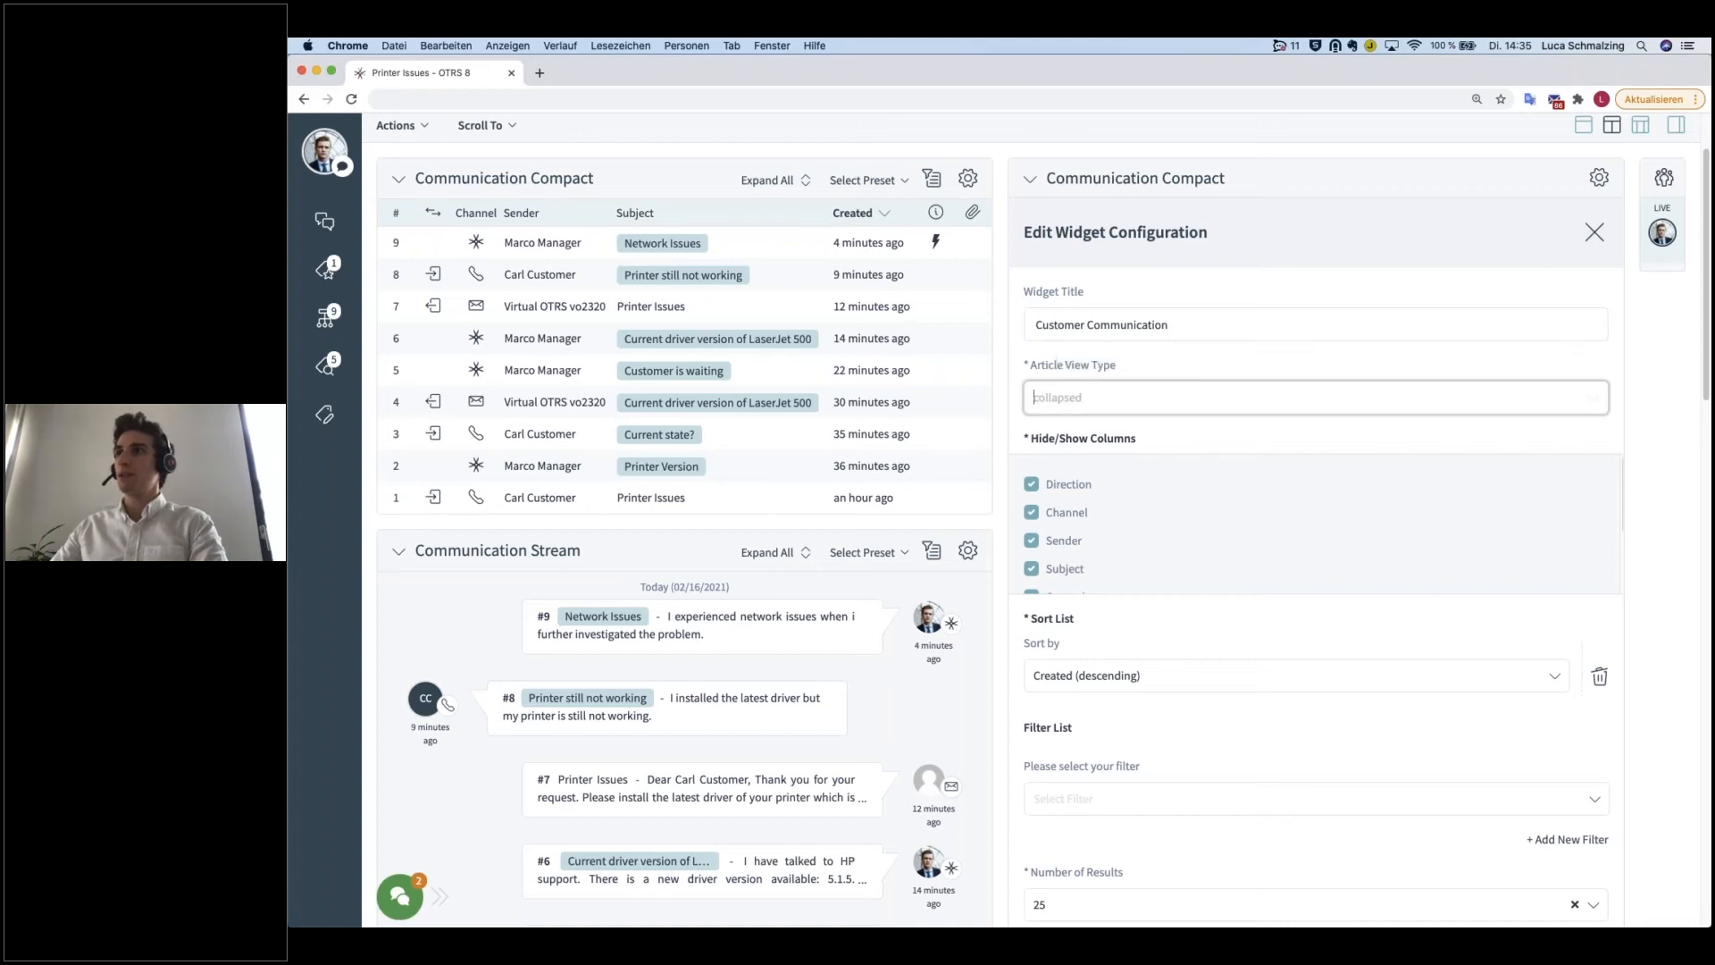
drag(1089, 296, 1020, 298)
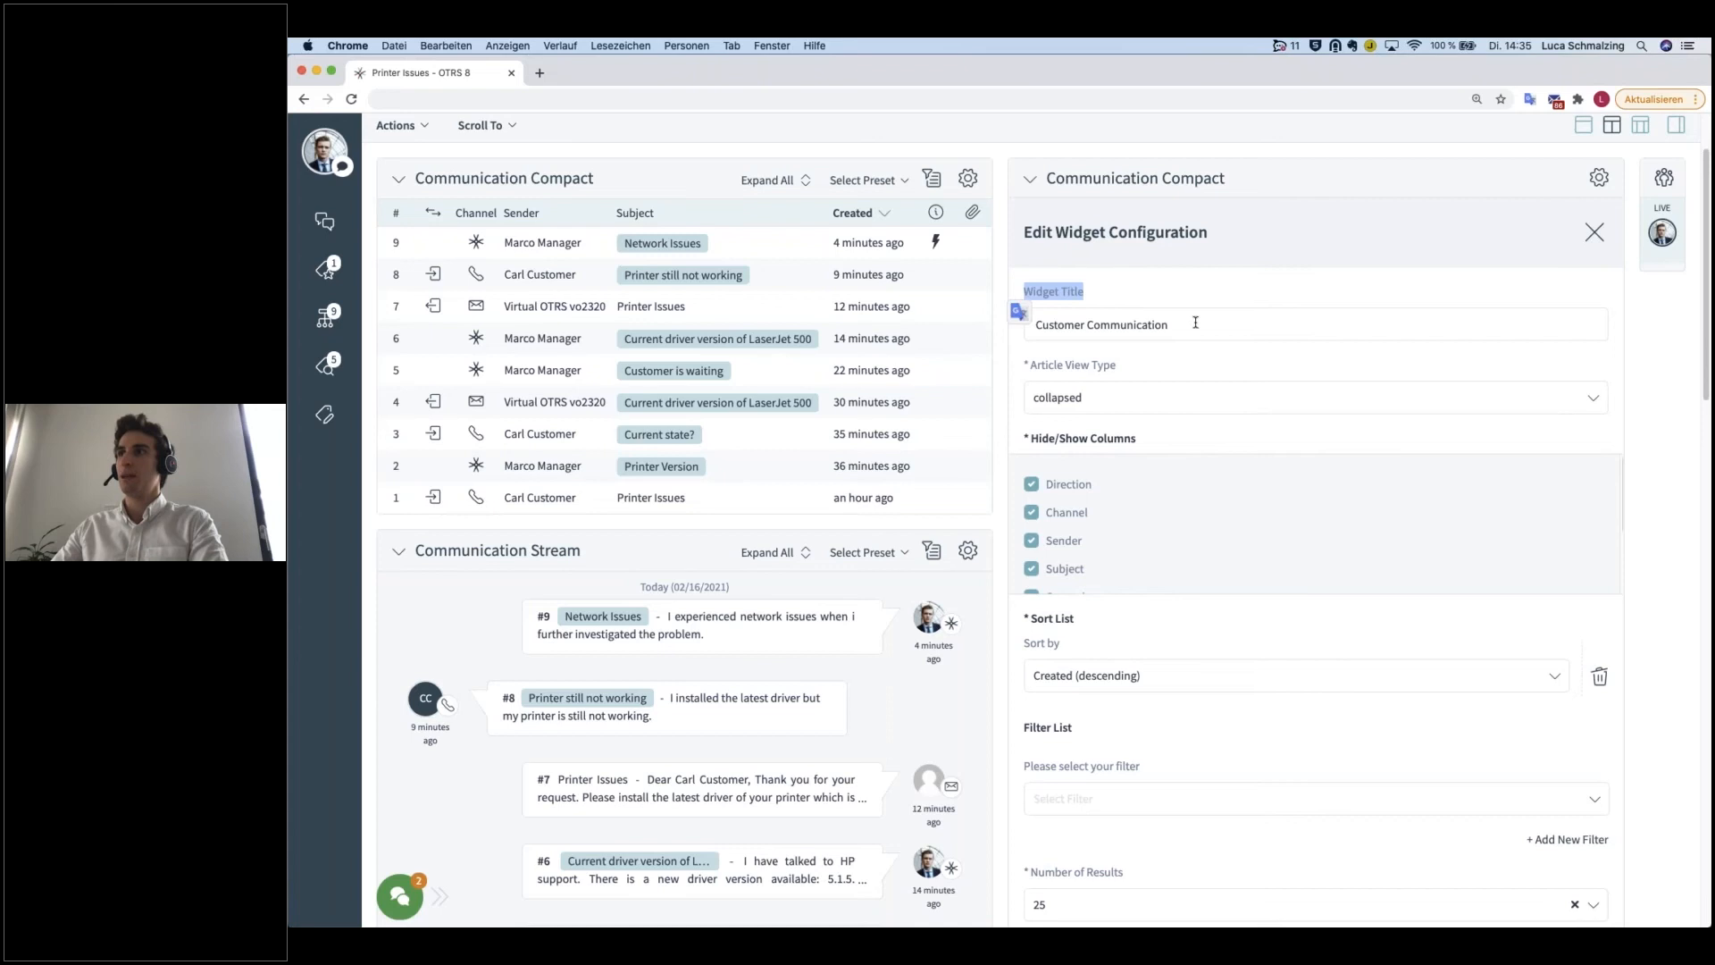
drag(1195, 322, 1029, 323)
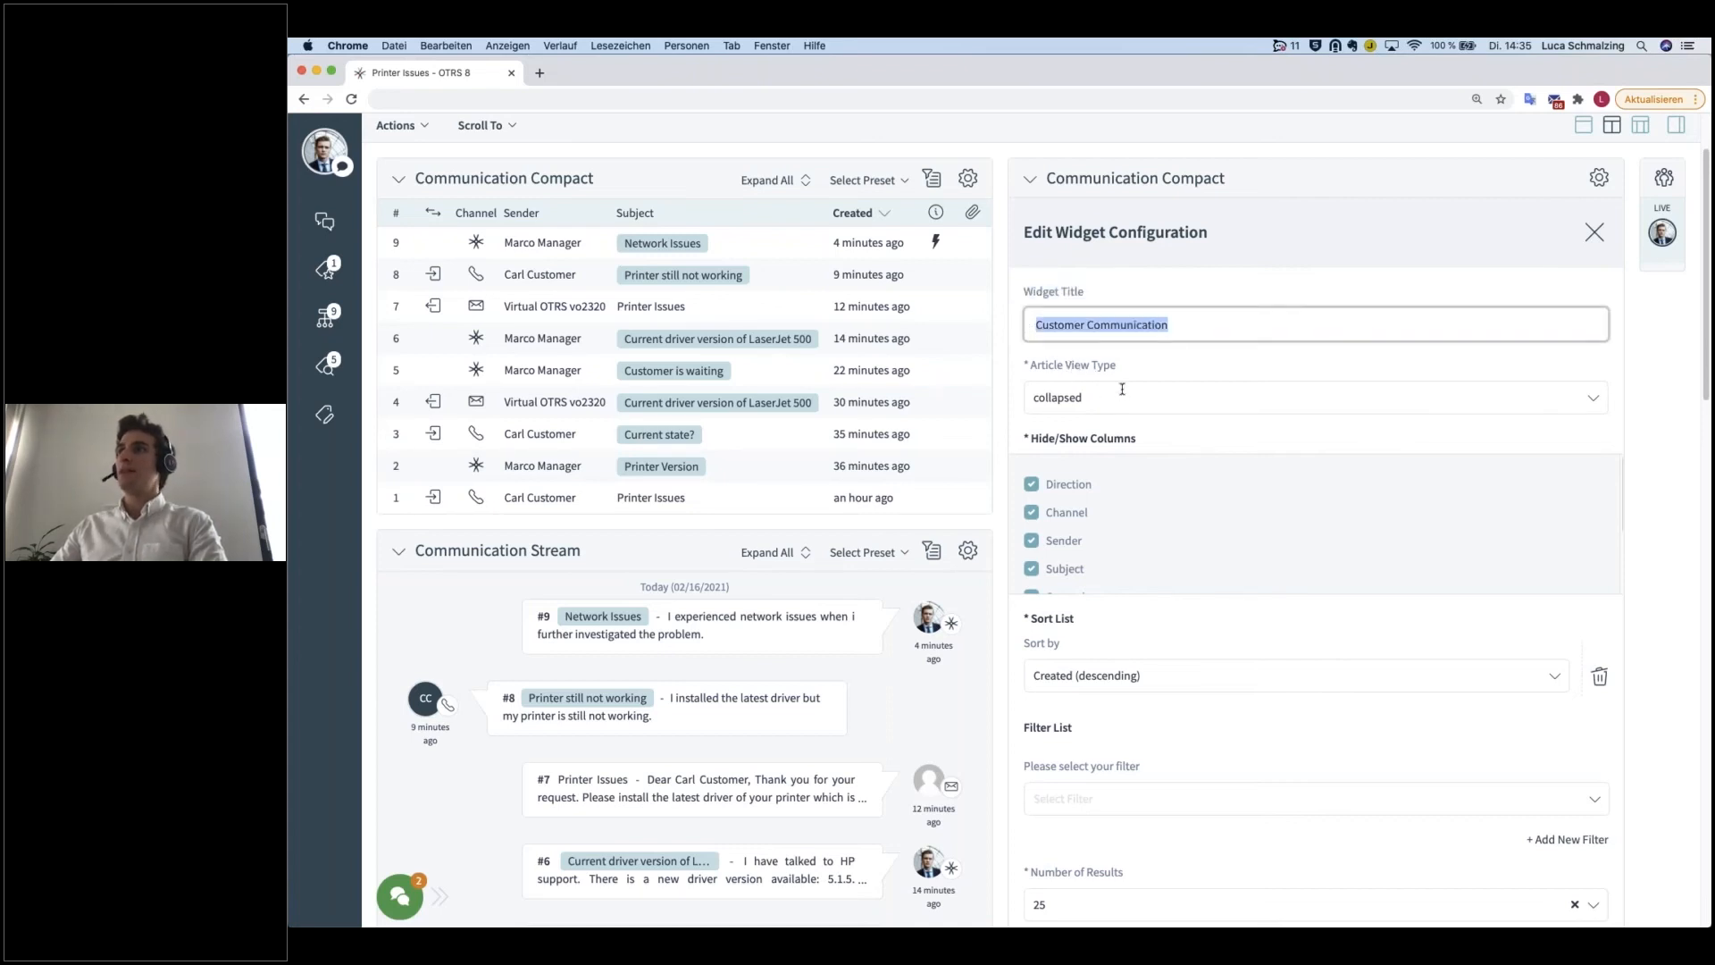
click(1042, 386)
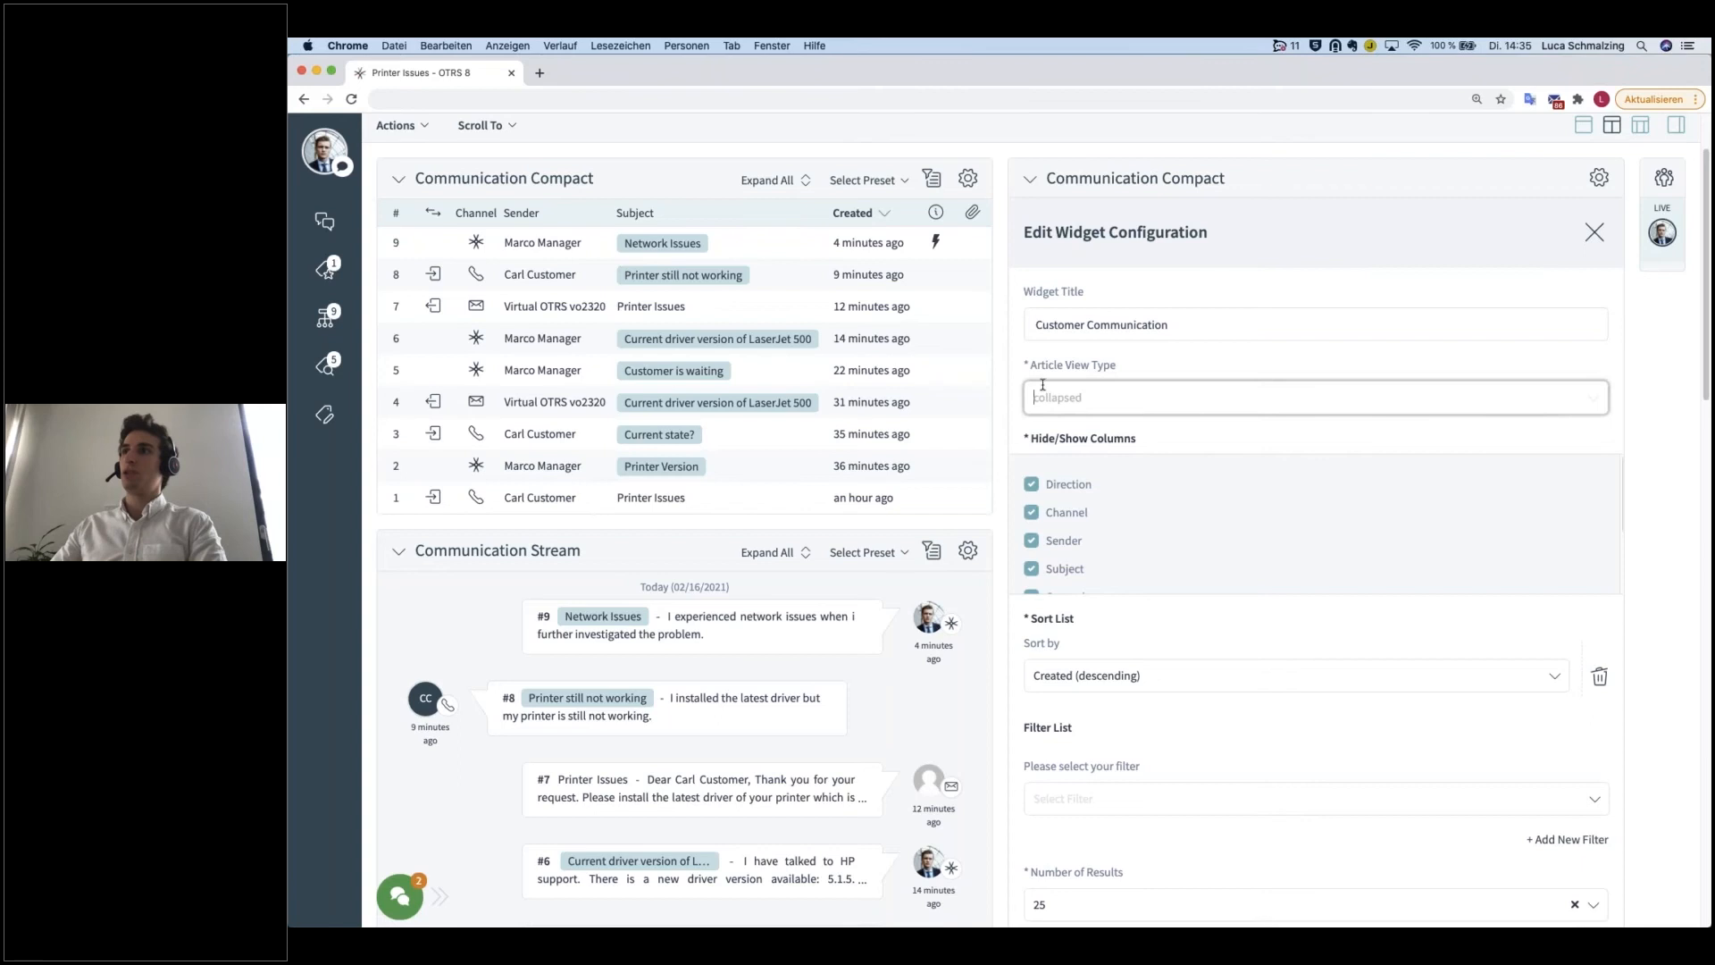
click(1097, 395)
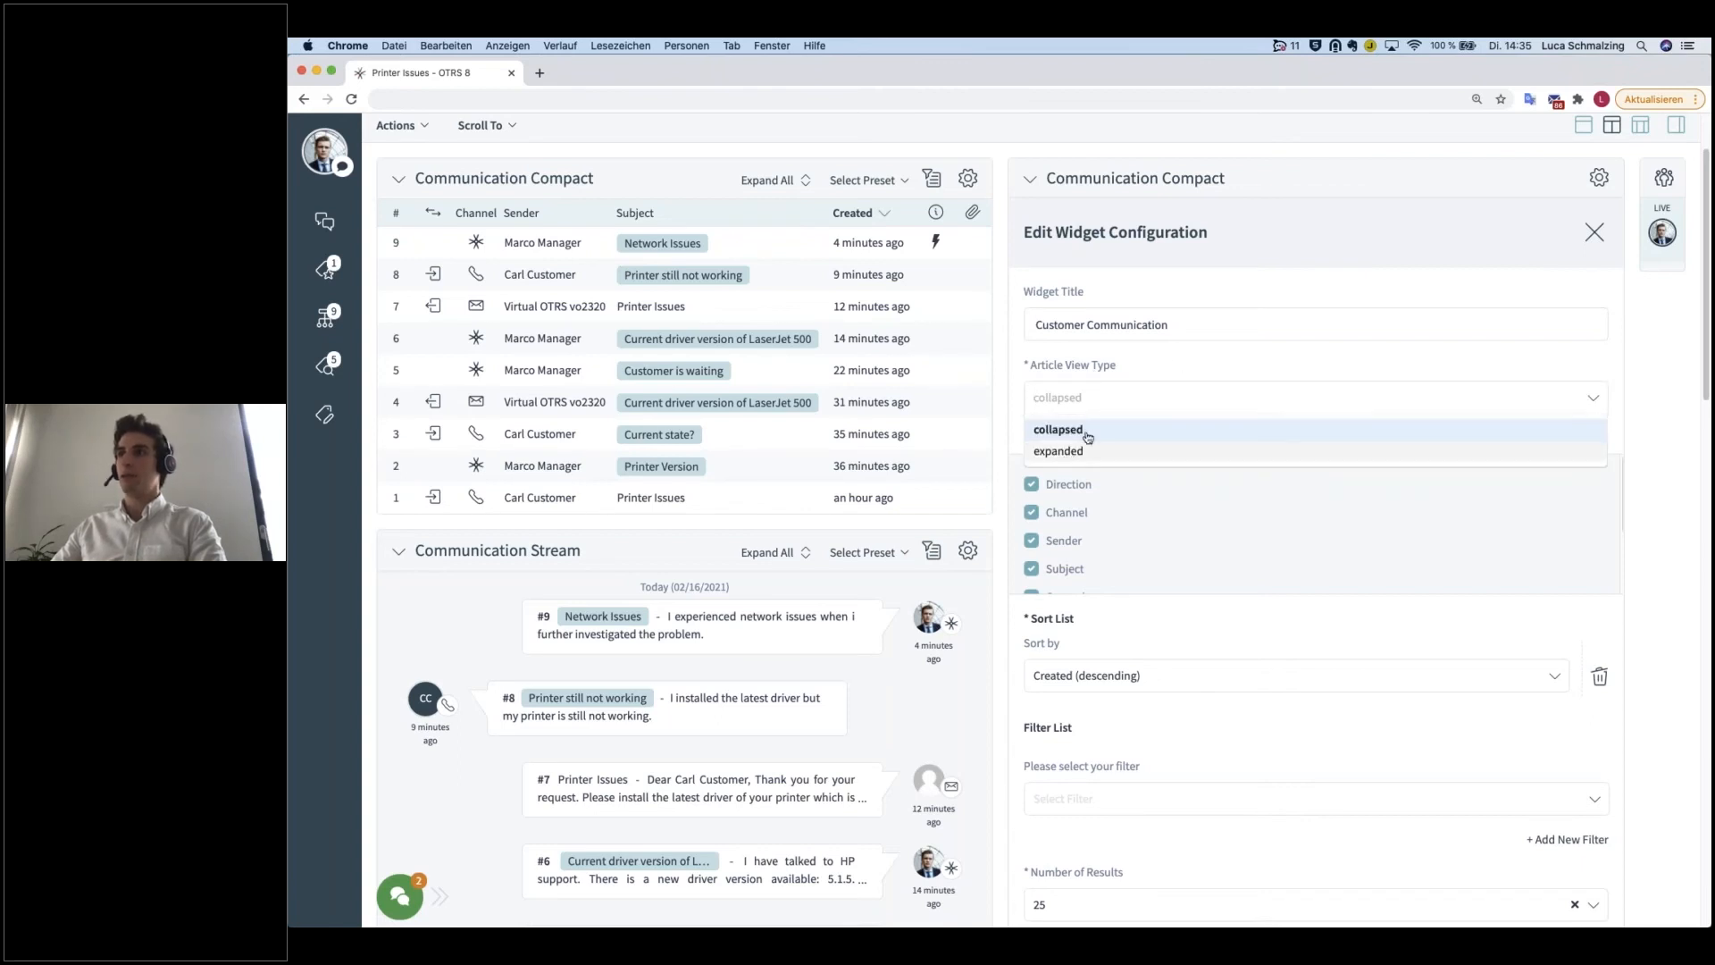
click(1089, 432)
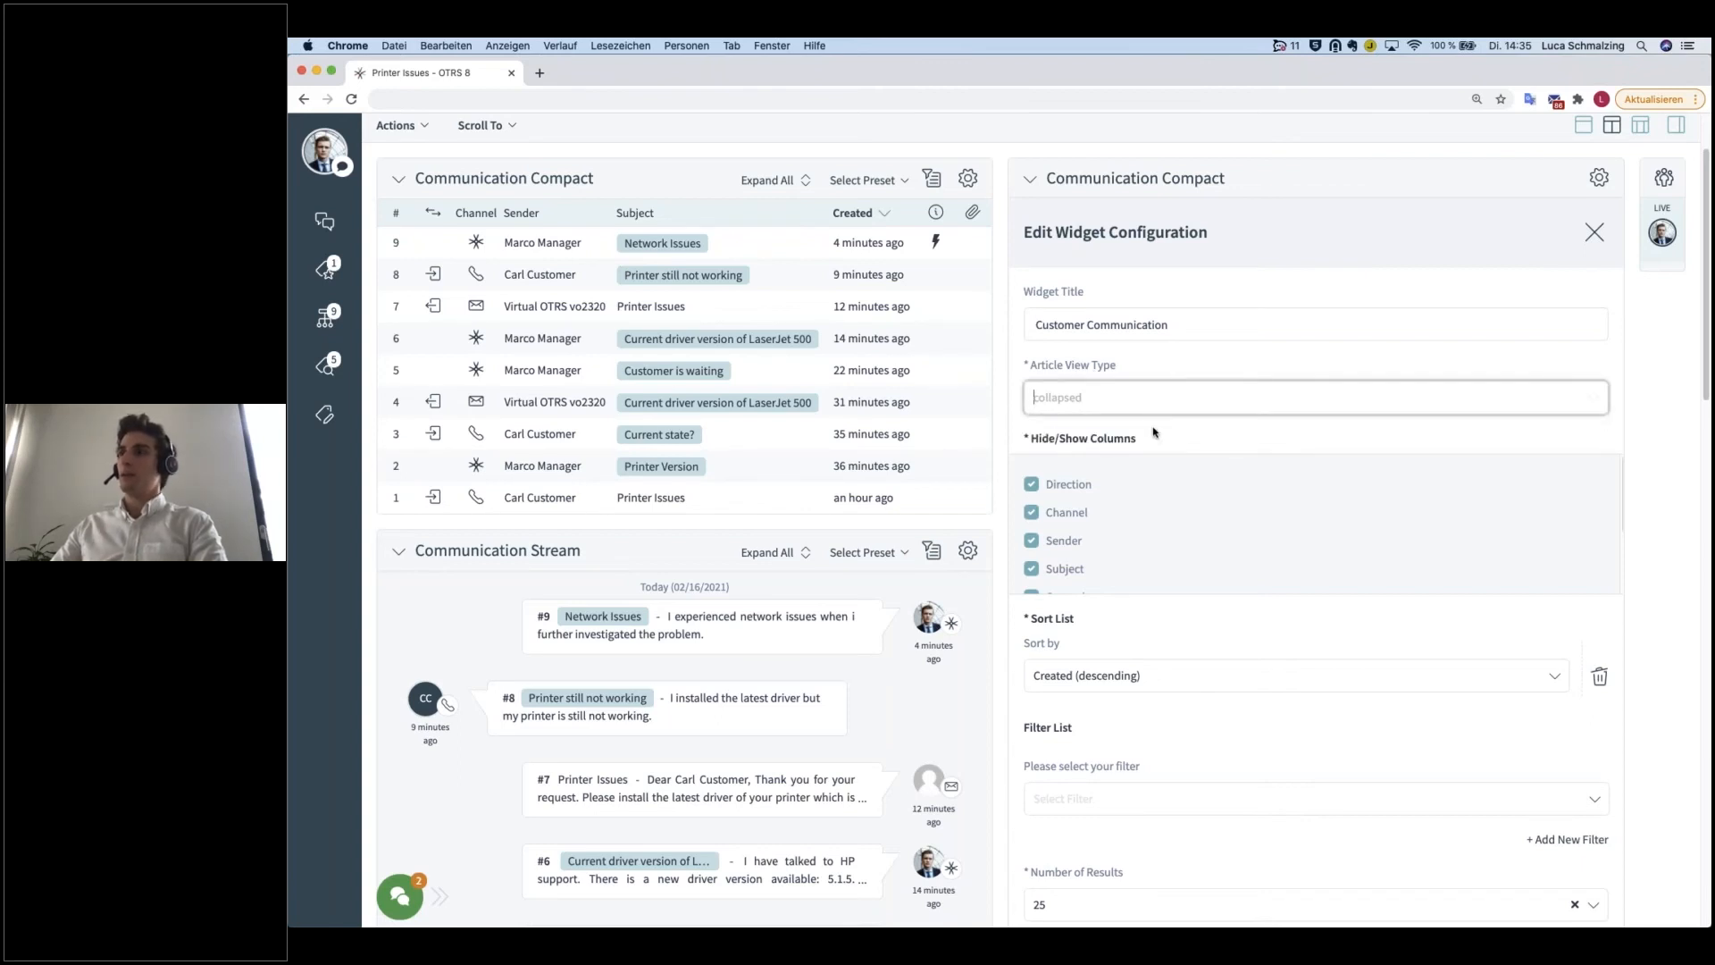
Step: Add a Sender type filter with the value customer to the widget's filter list
scroll(1130, 447, down, 2)
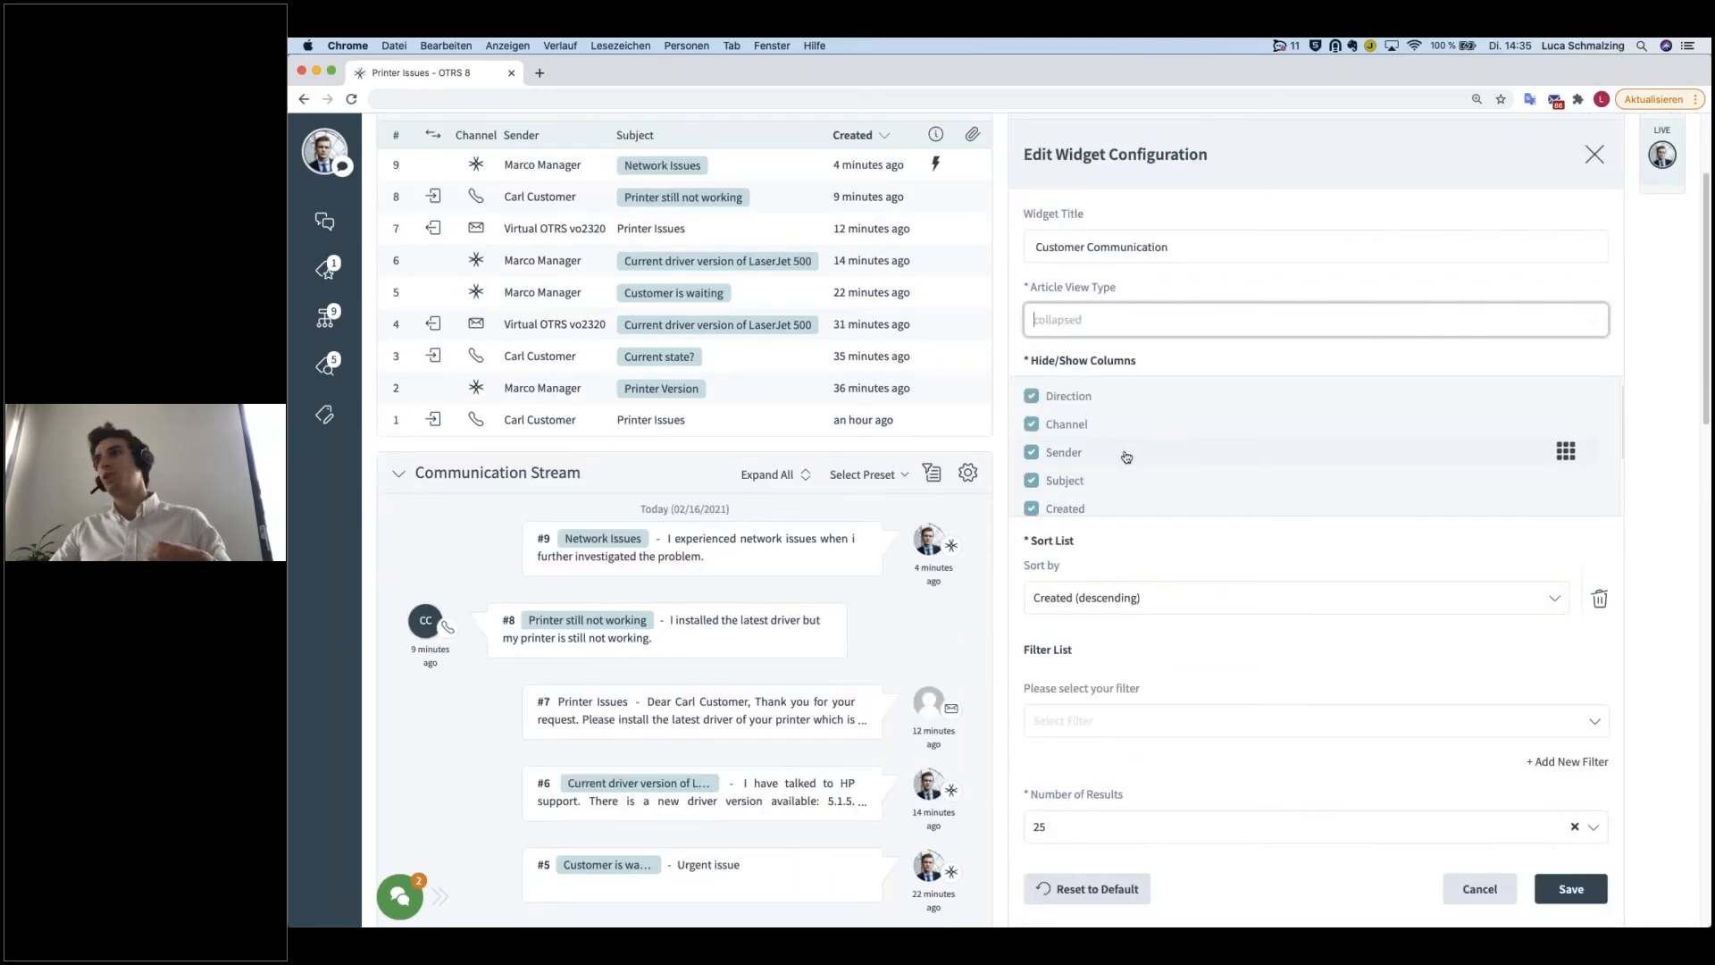
scroll(1153, 458, down, 2)
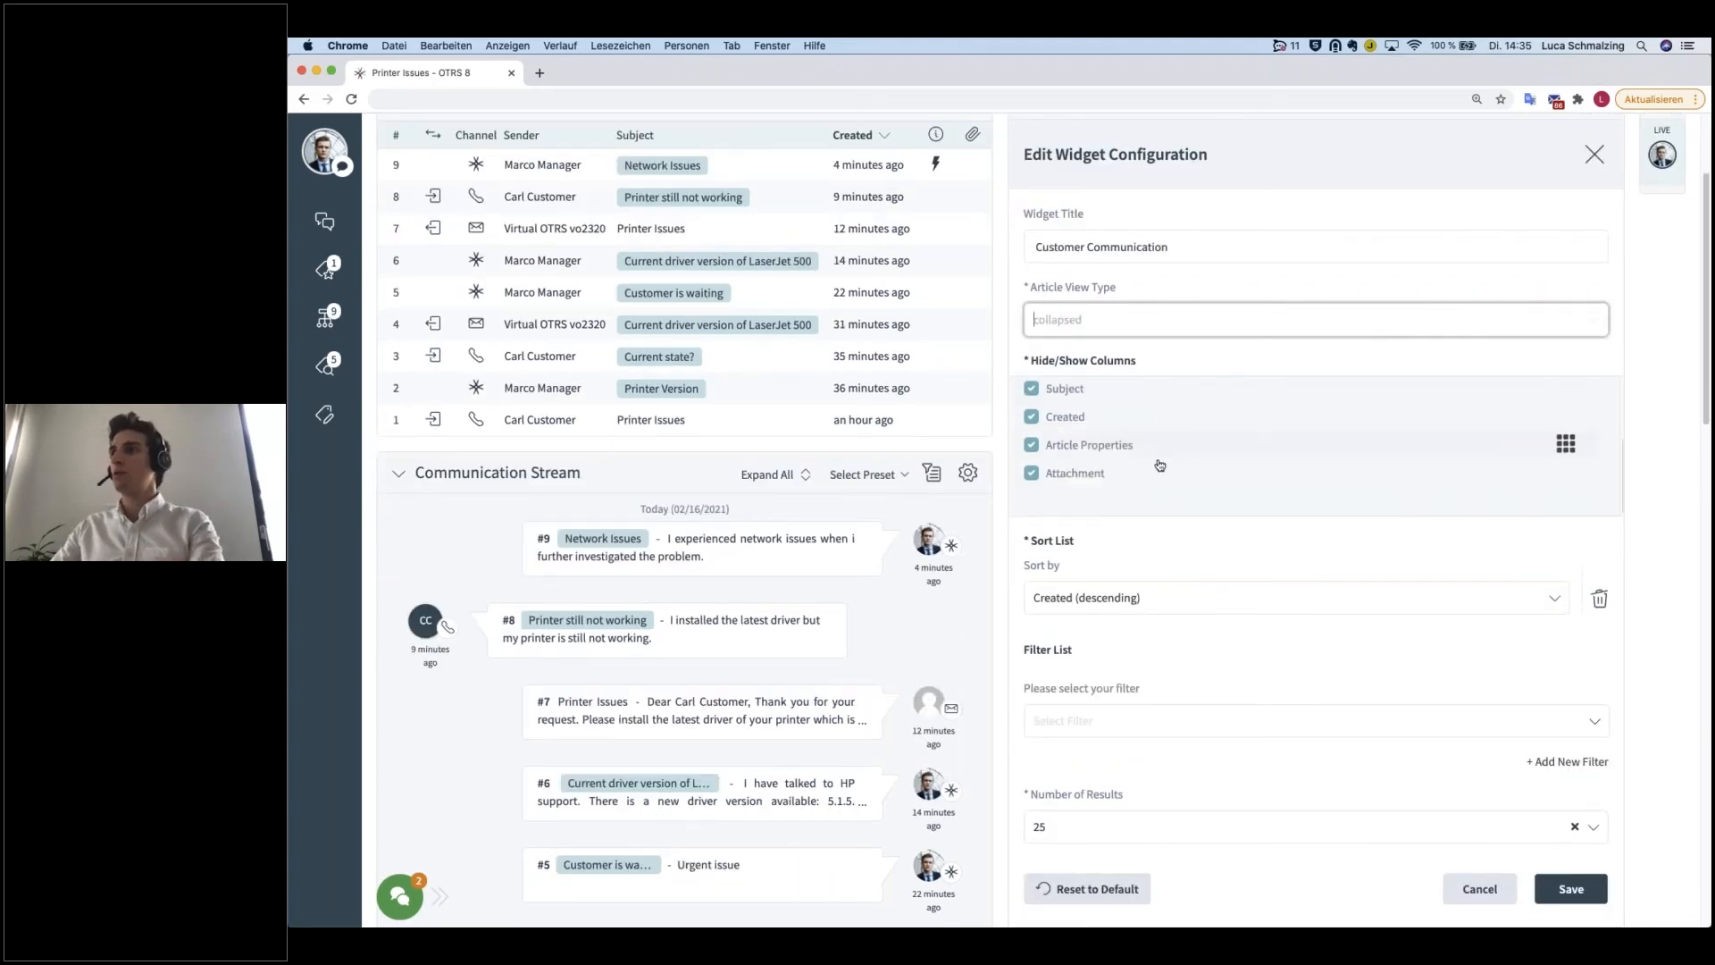
mouse_move(1580, 474)
mouse_down()
mouse_move(1563, 383)
mouse_move(1559, 475)
mouse_up()
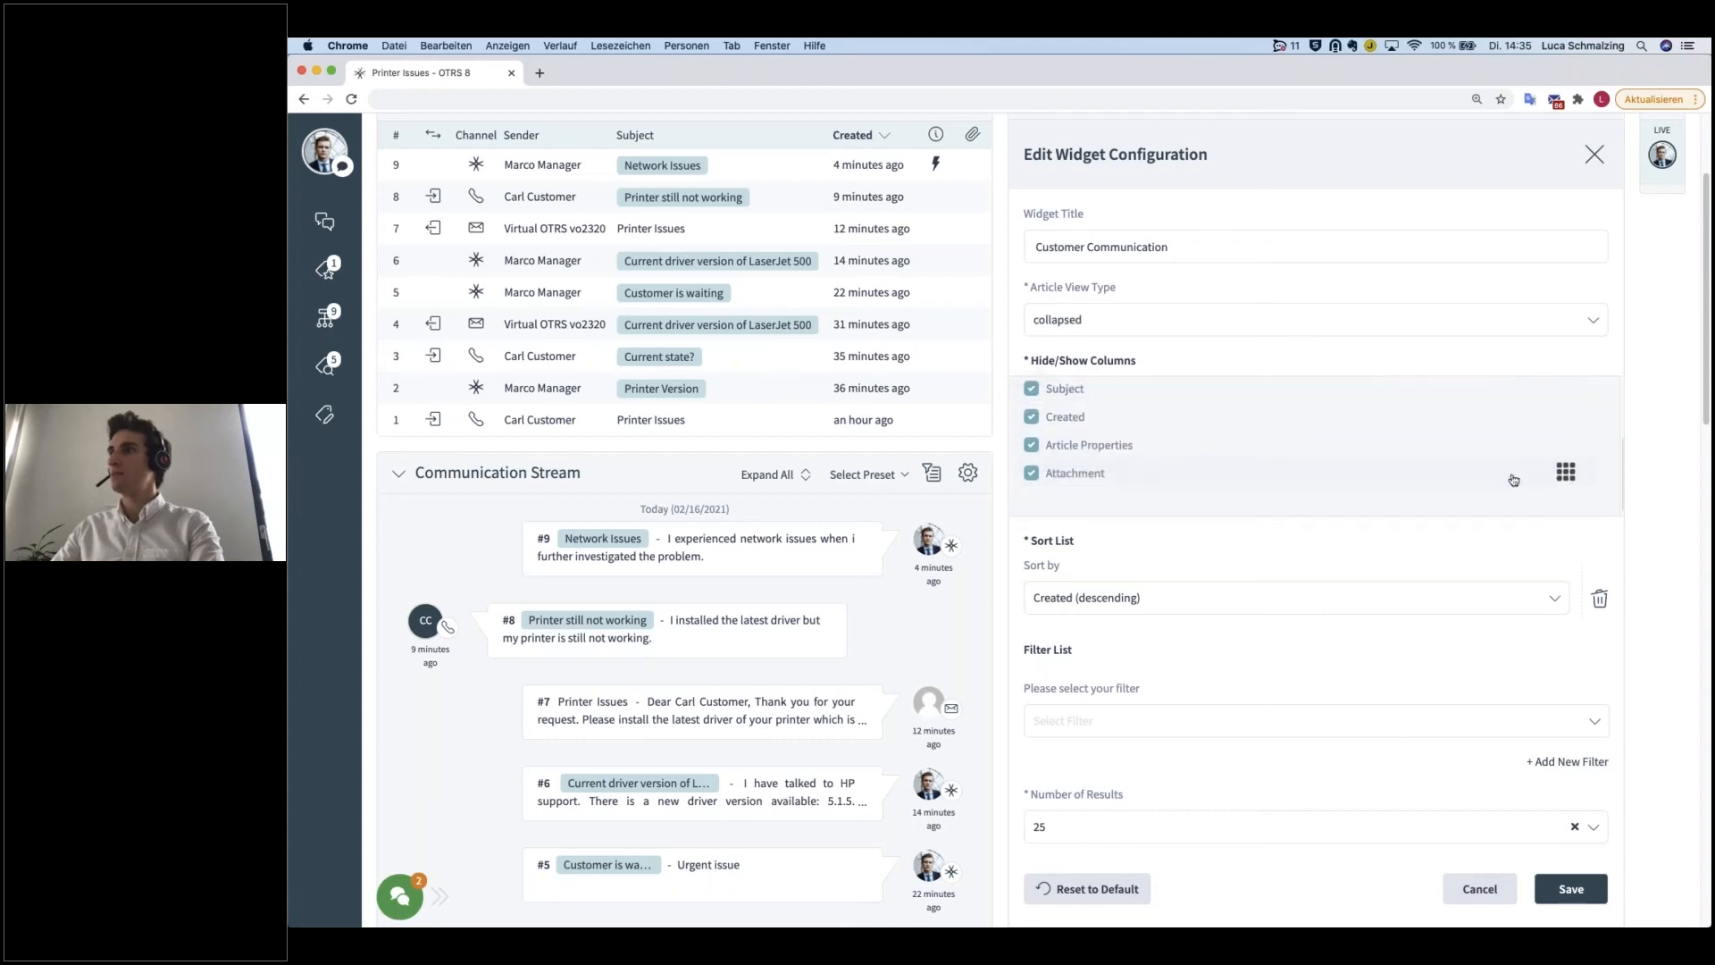
scroll(1208, 589, down, 1)
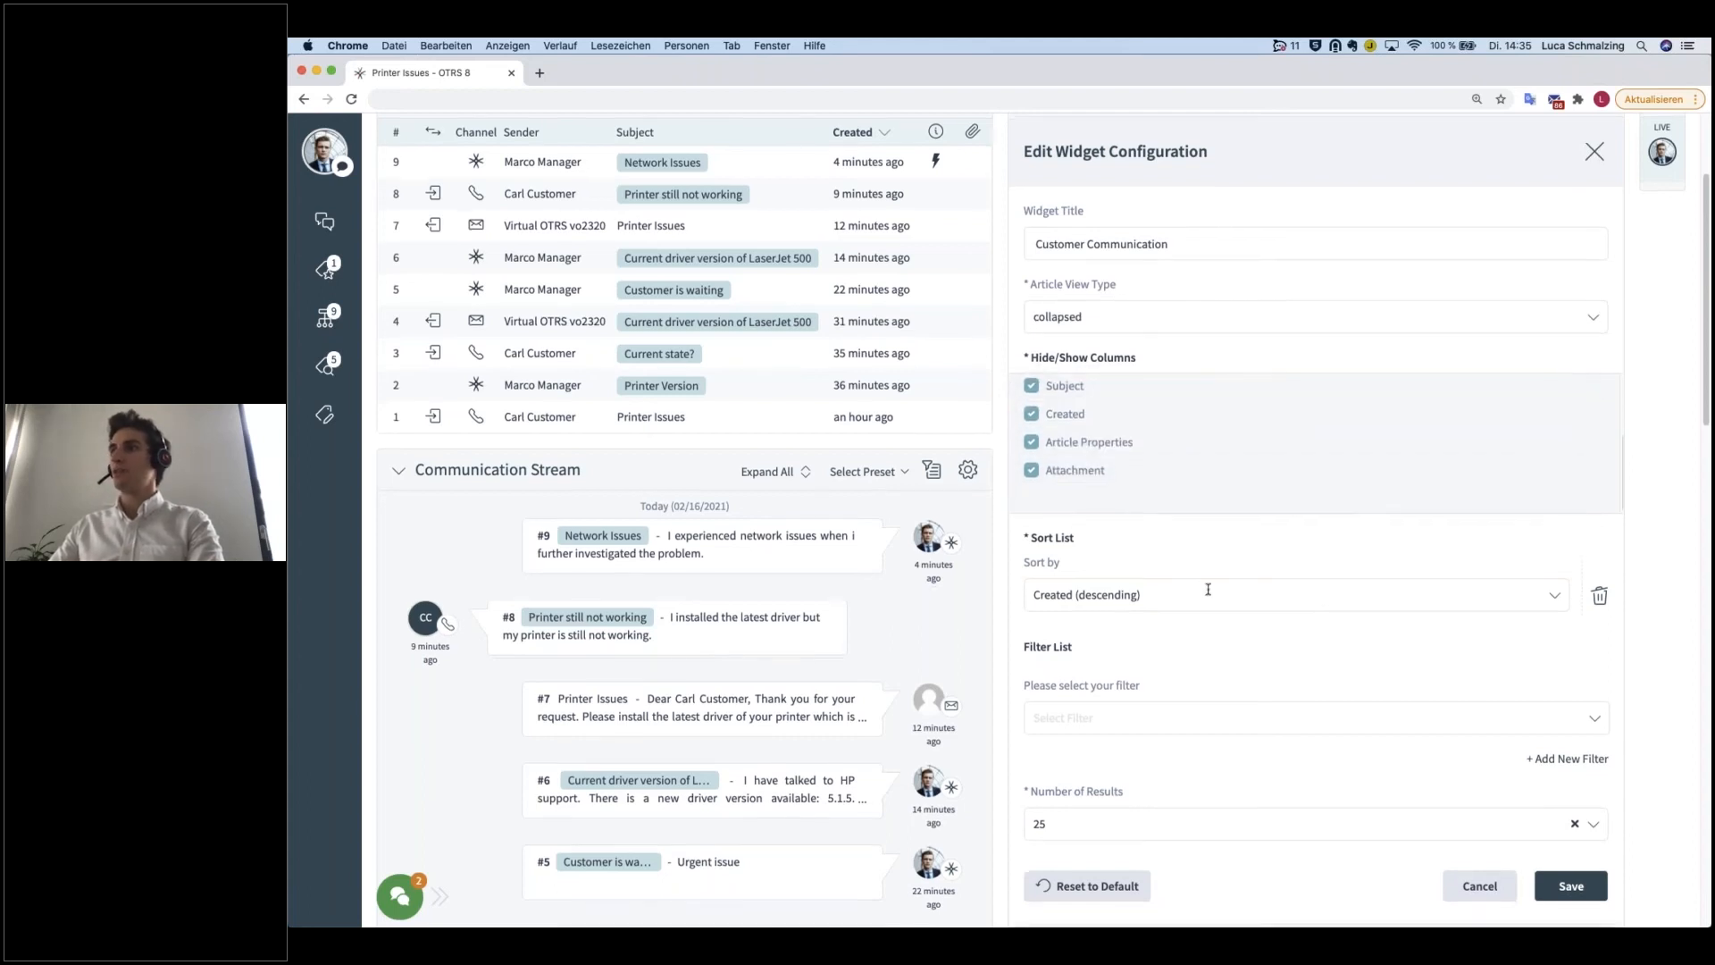
scroll(1208, 590, down, 3)
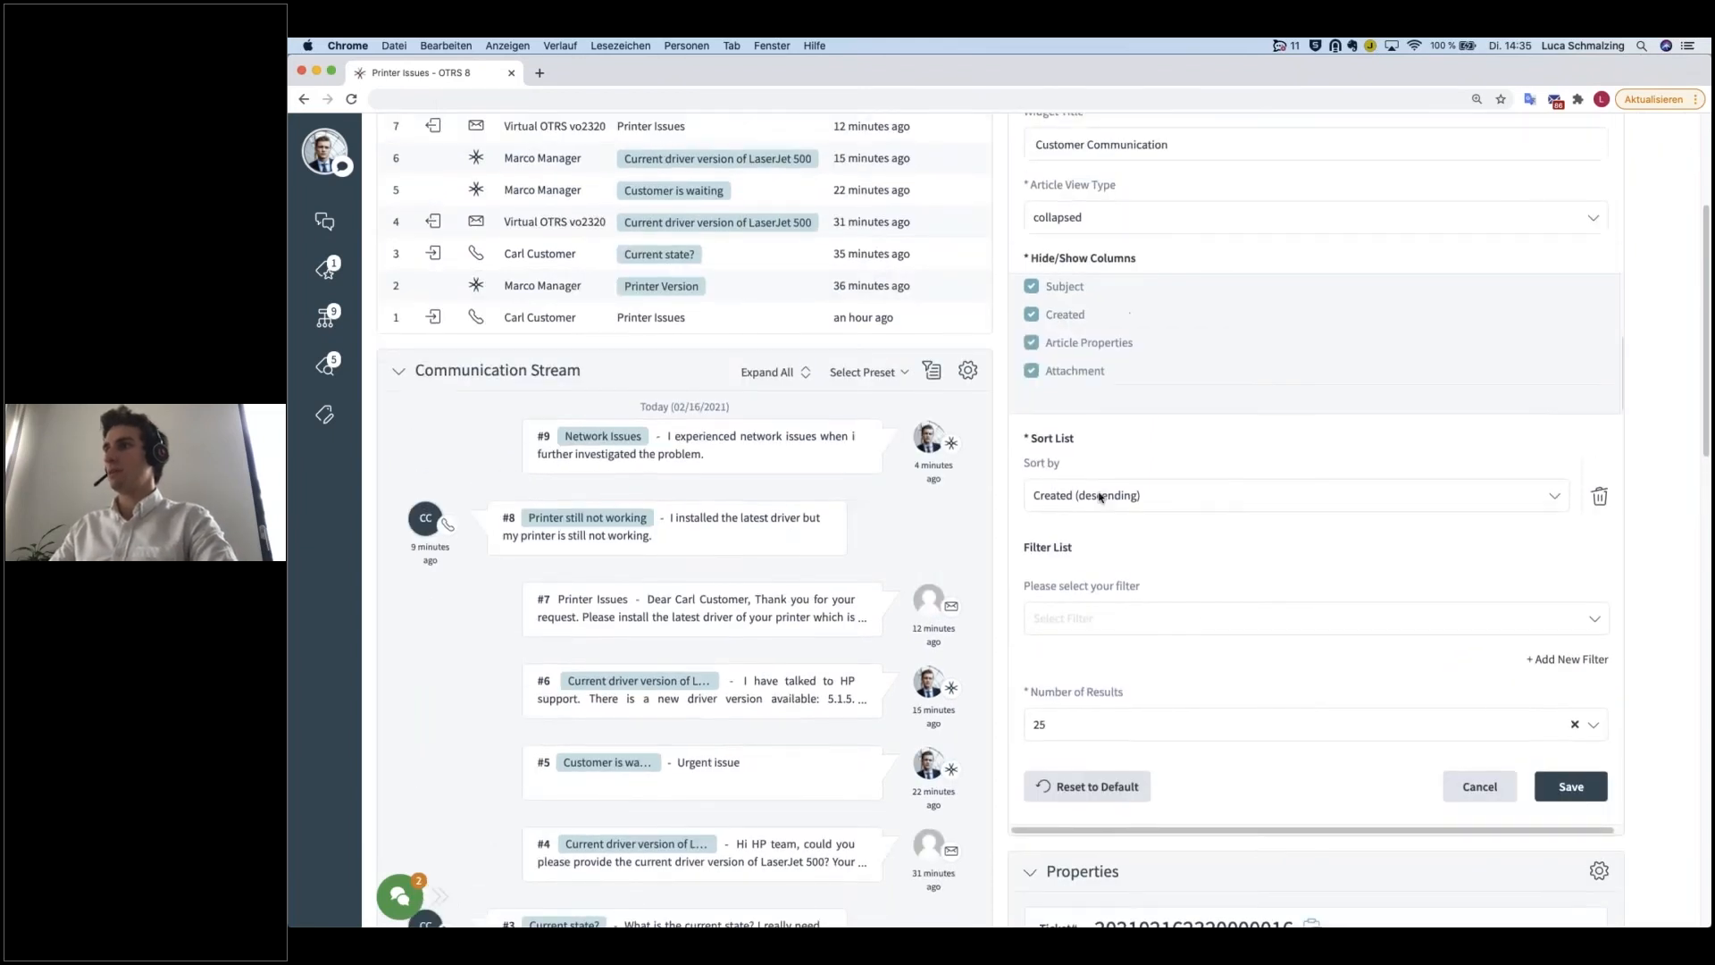
scroll(1100, 497, up, 3)
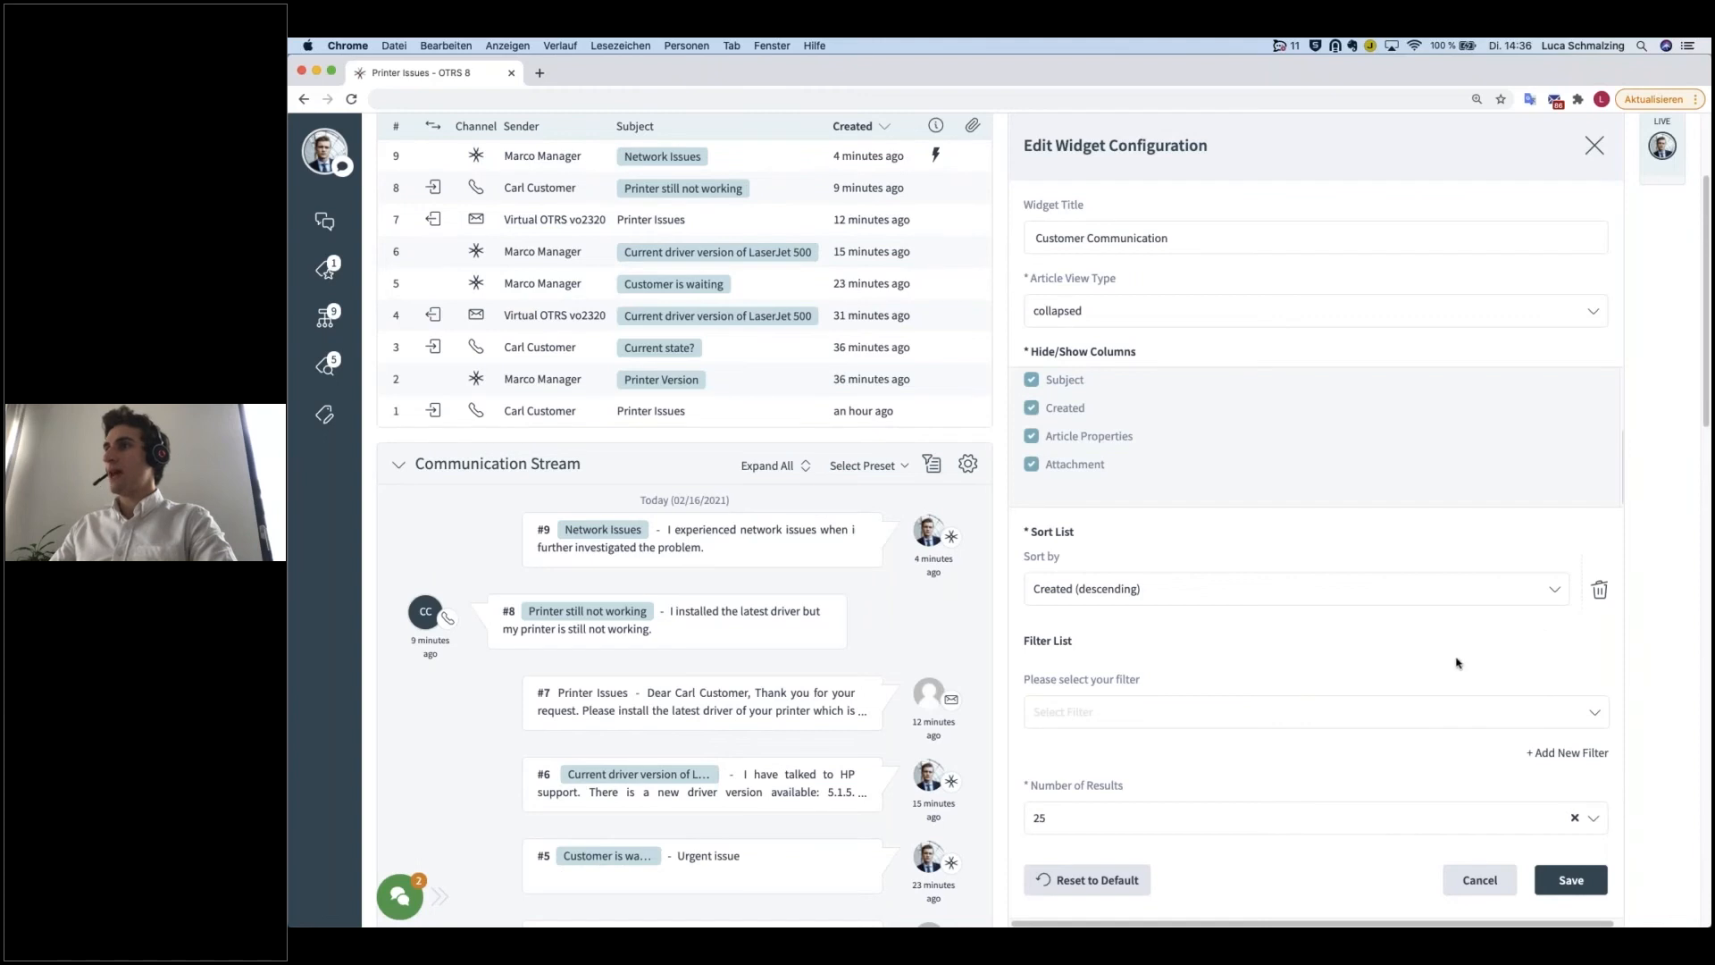
click(1132, 711)
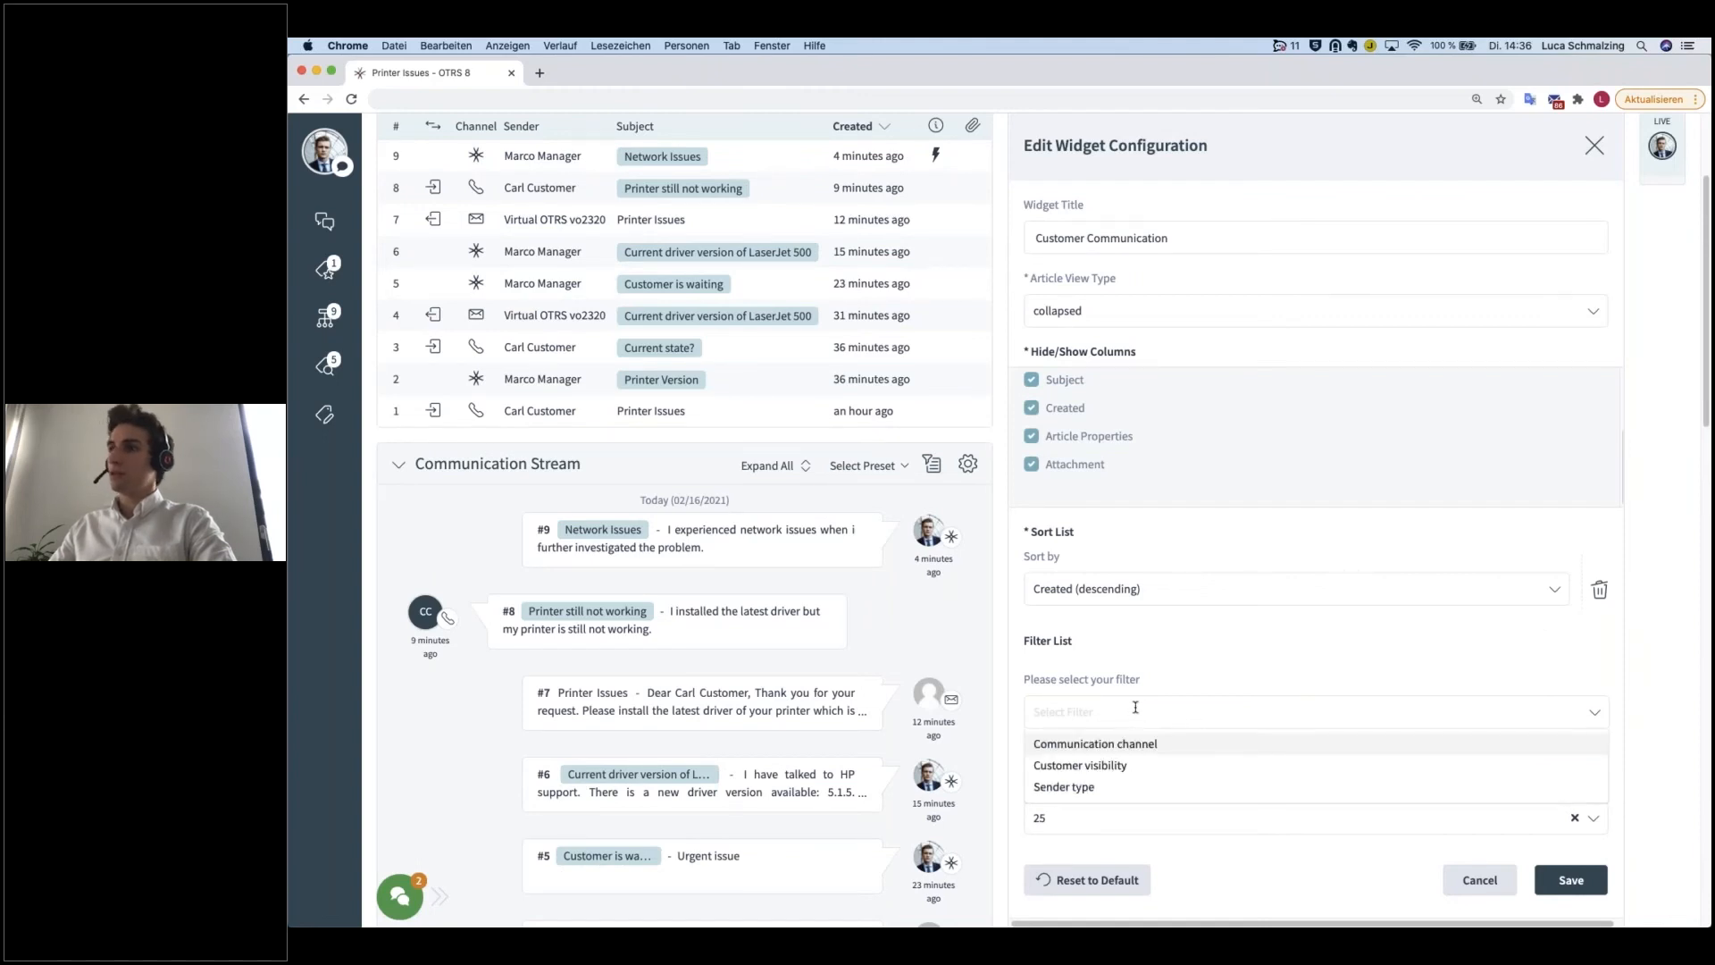
click(1086, 787)
click(1108, 700)
click(1098, 749)
click(1152, 663)
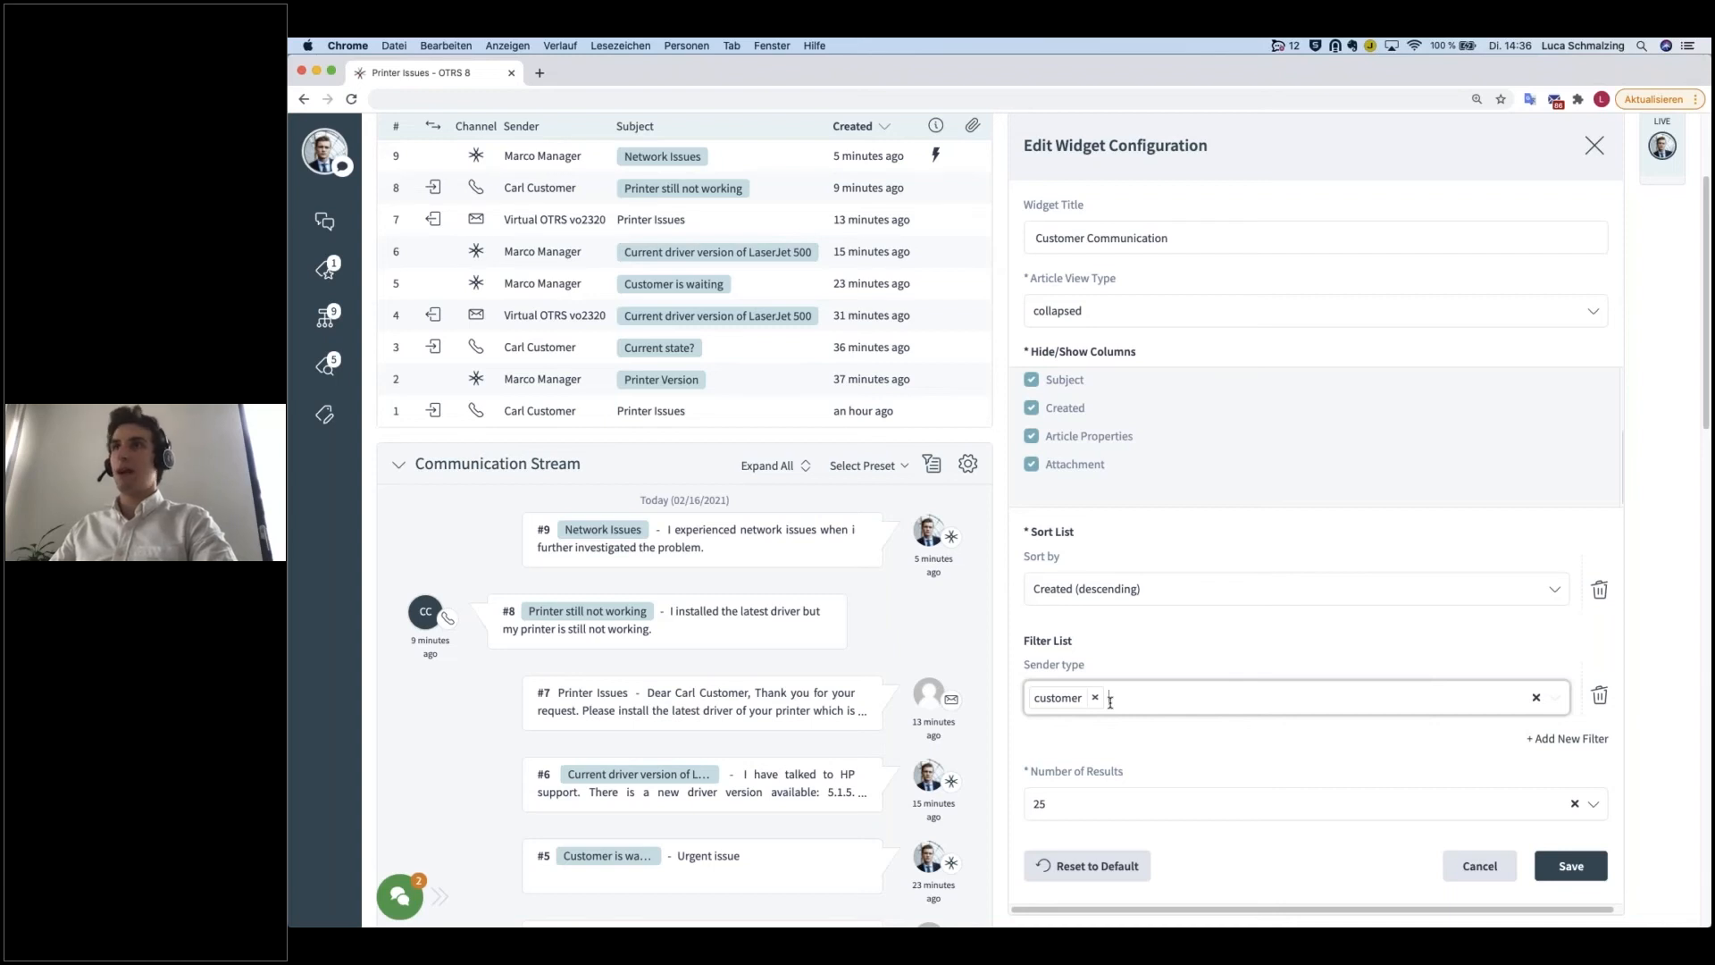
scroll(1110, 702, up, 3)
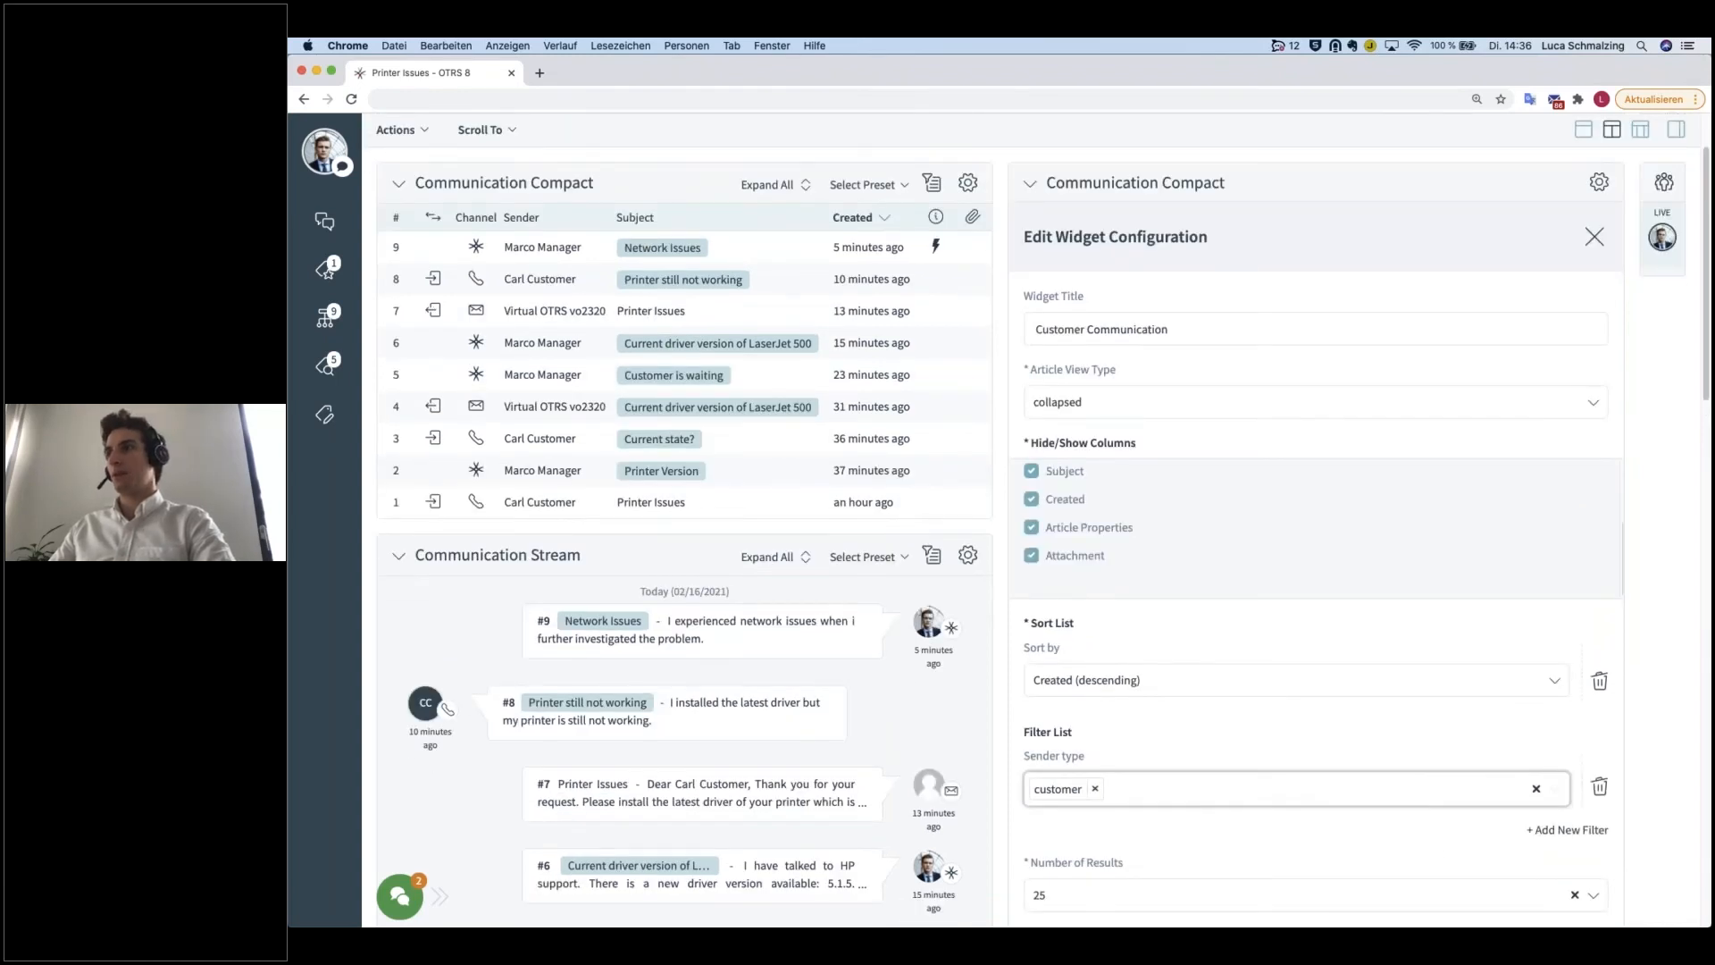
scroll(1177, 692, down, 3)
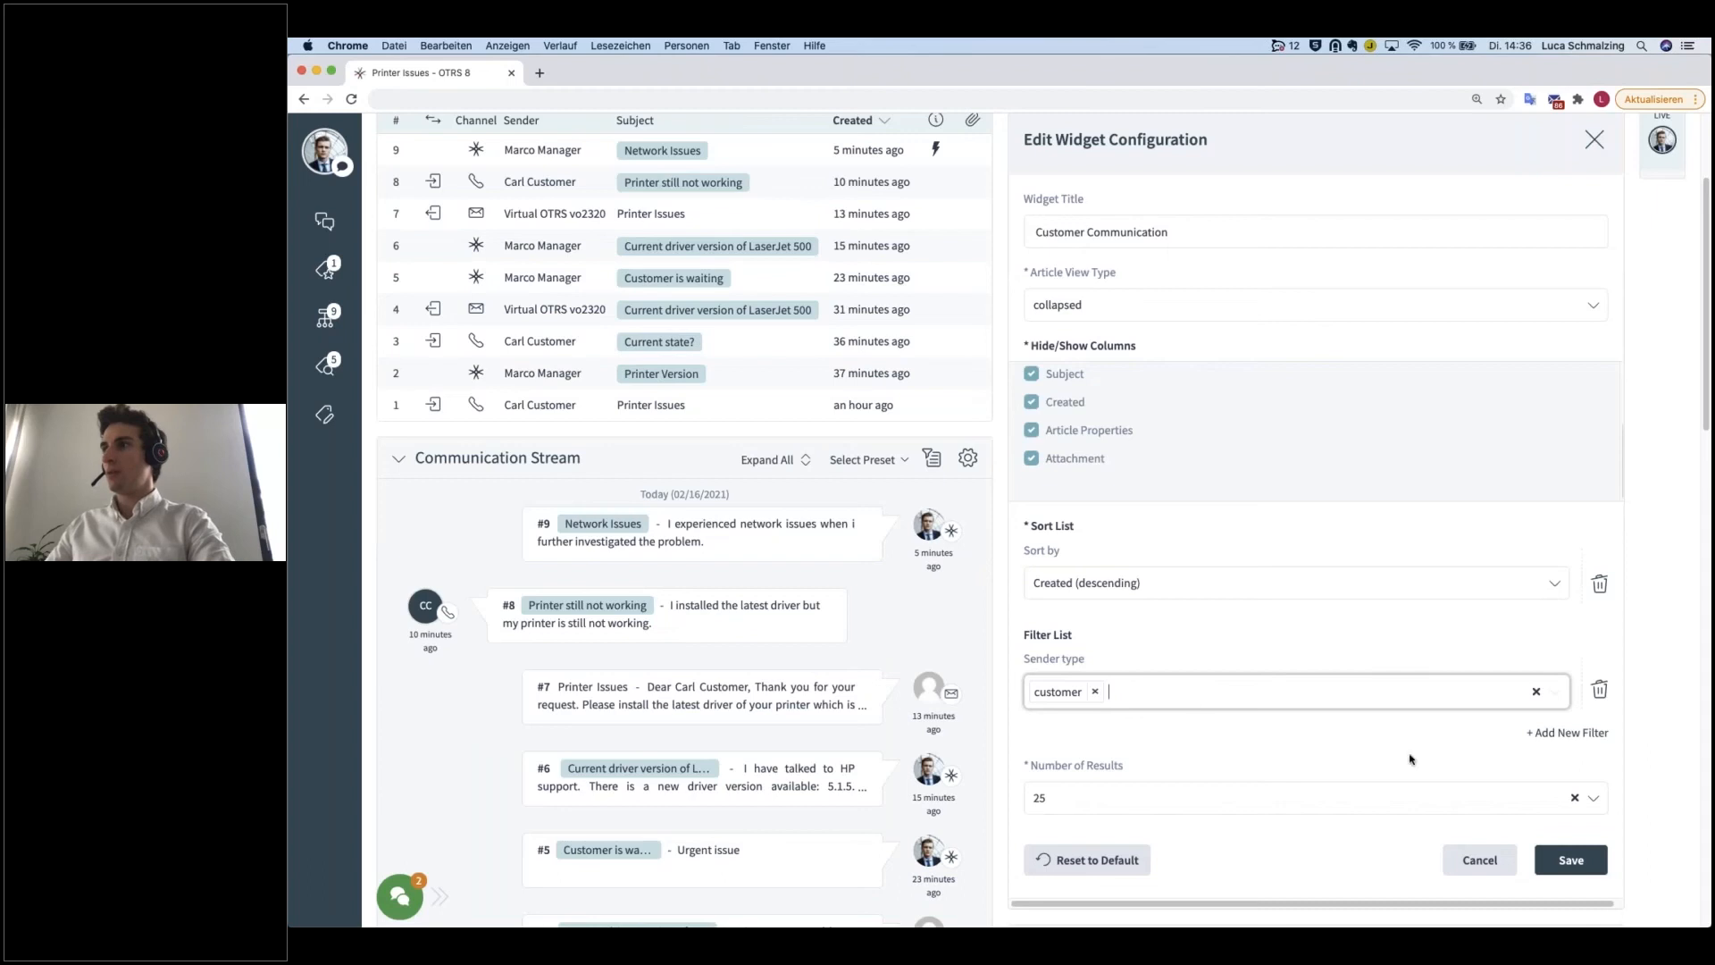
click(1559, 733)
scroll(1494, 757, down, 1)
click(1314, 726)
click(1367, 716)
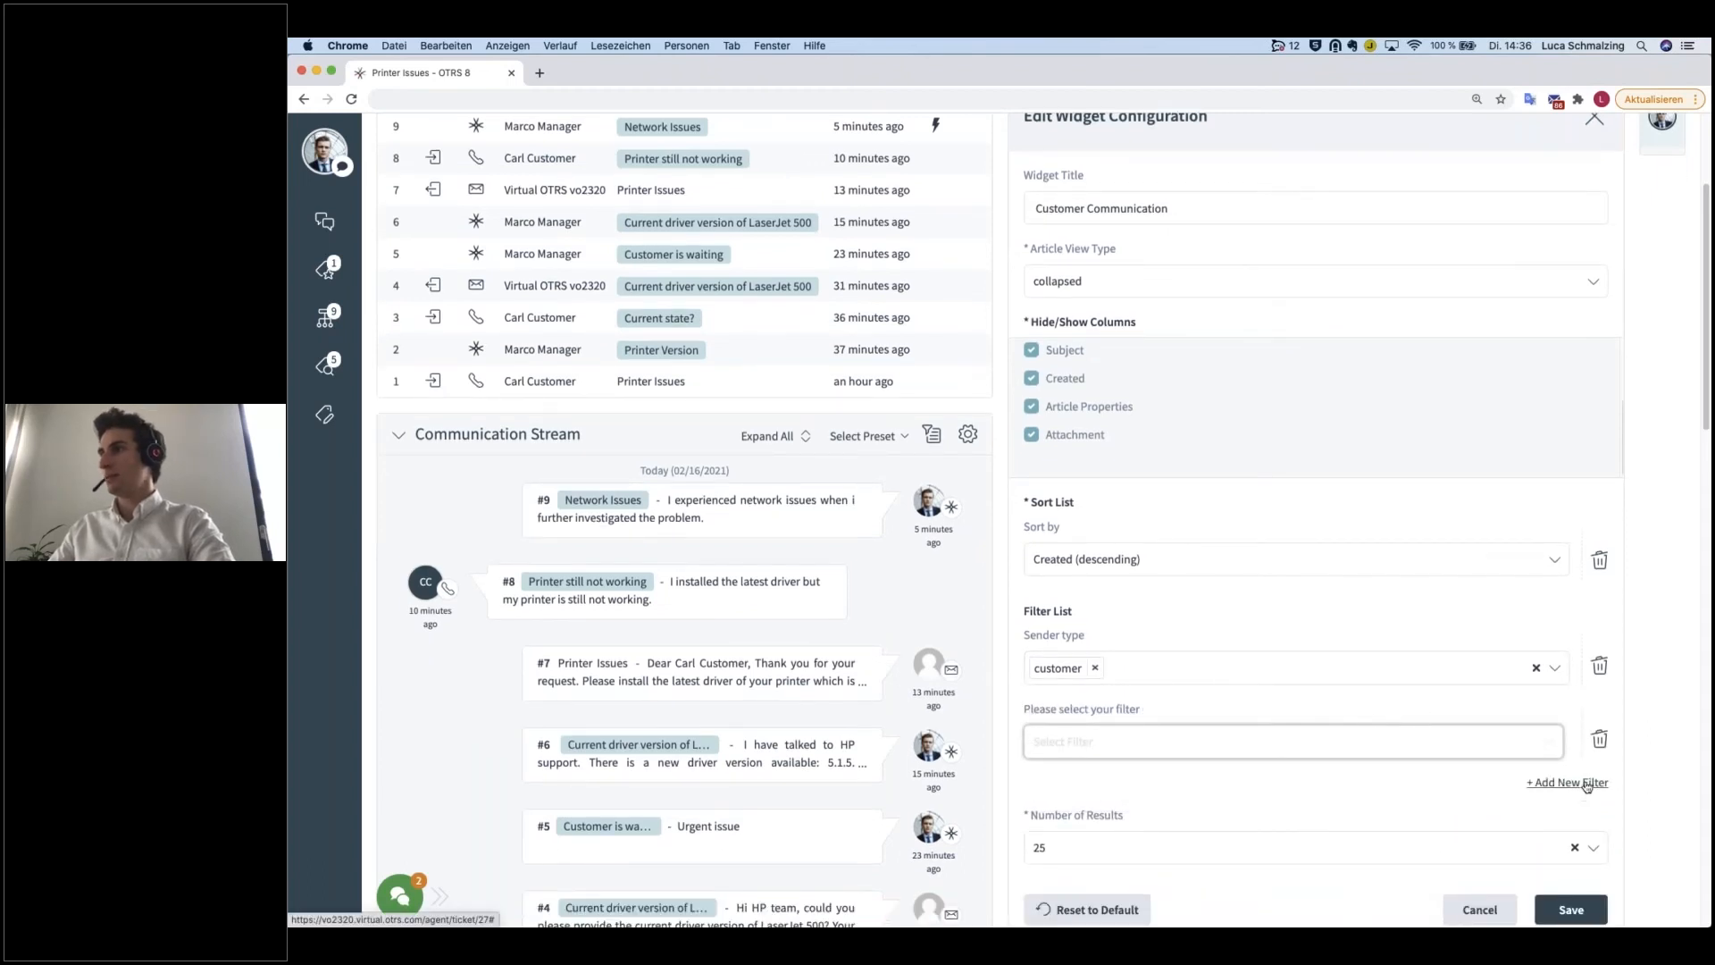
click(1600, 741)
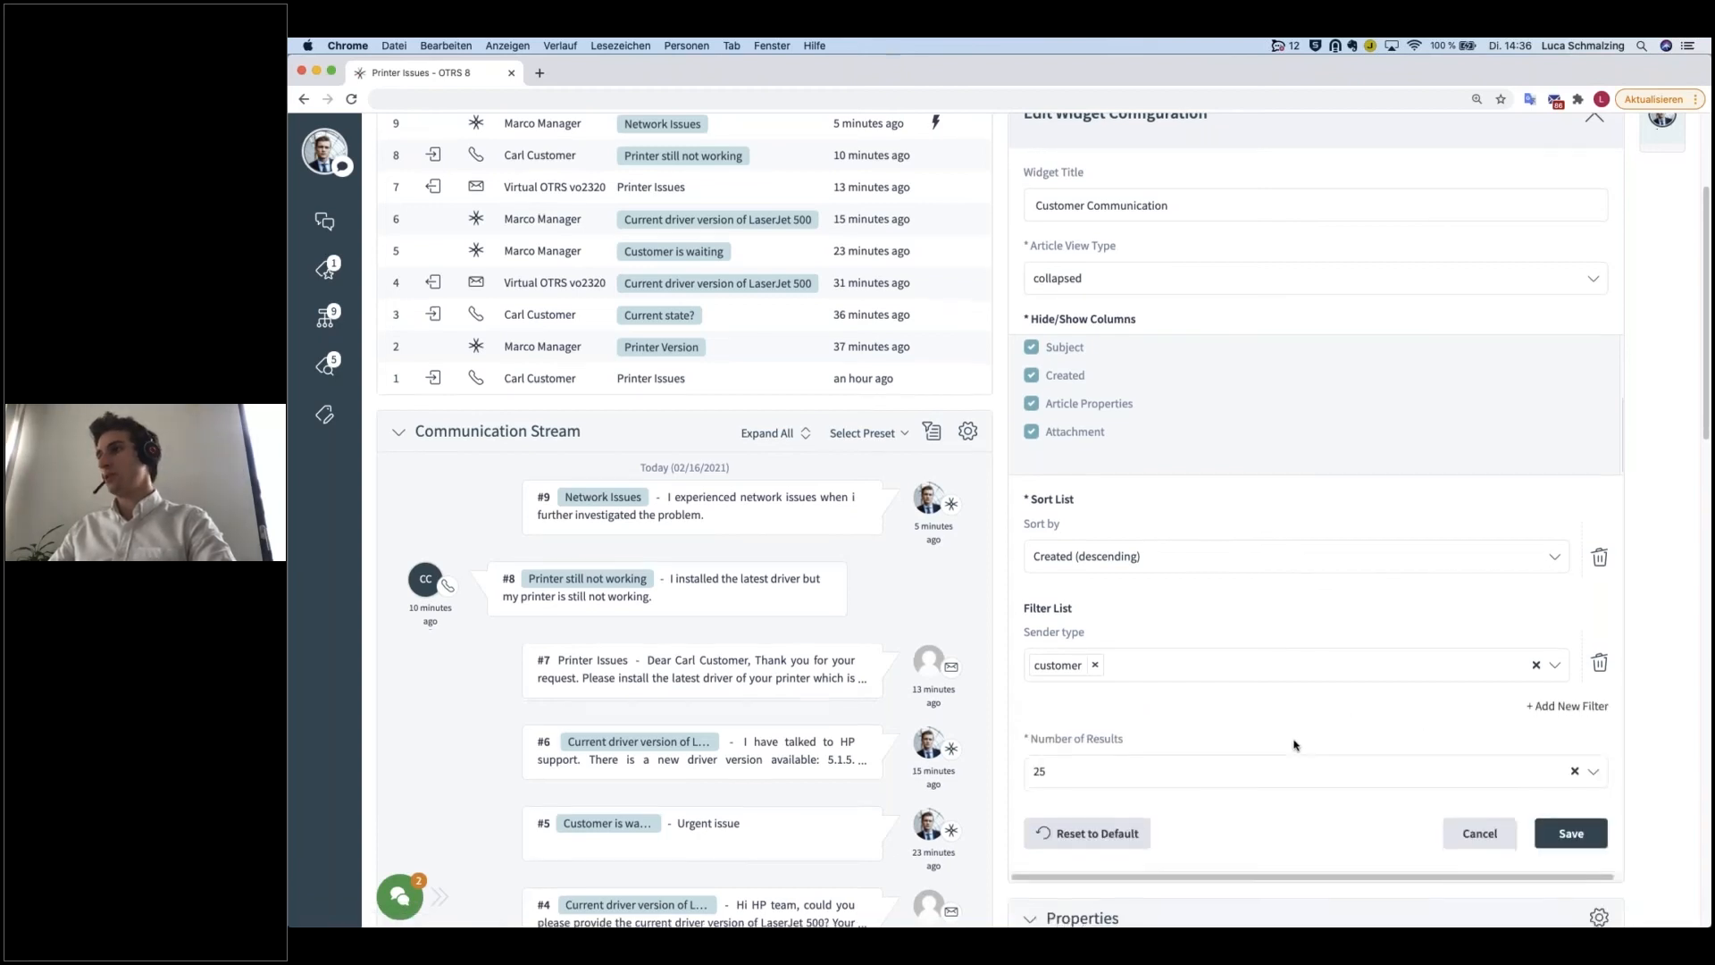
Step: Set the number of results to 5 and save the widget configuration
scroll(1130, 669, down, 2)
click(1096, 676)
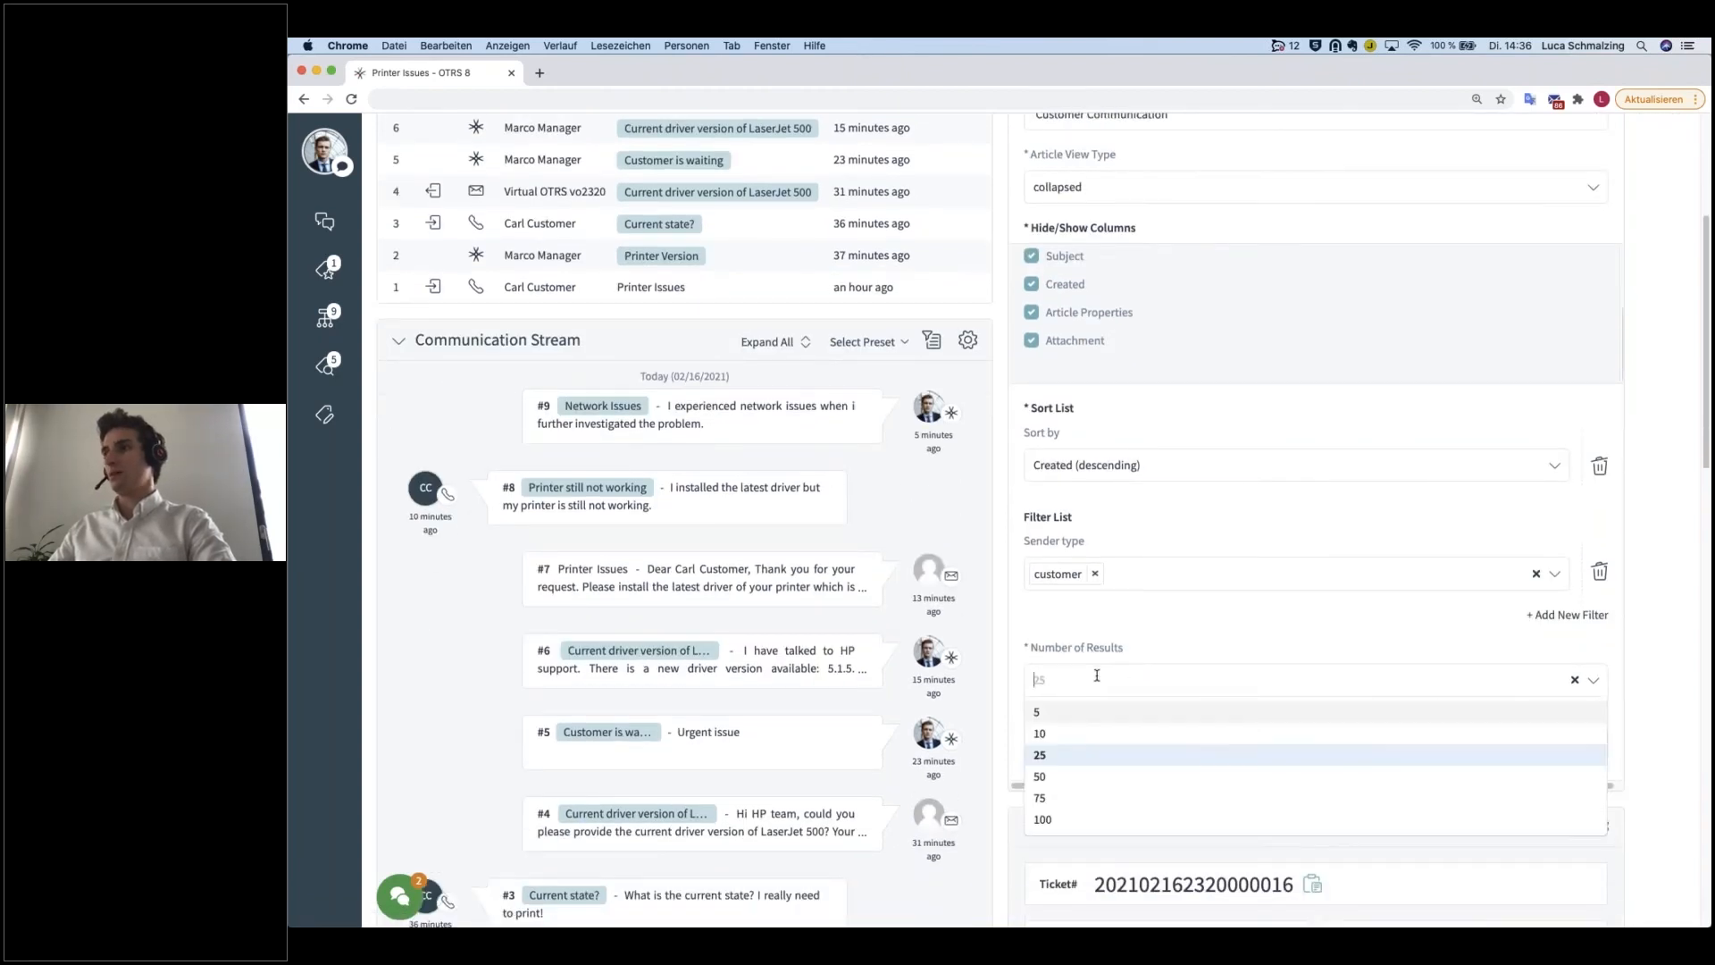
click(1082, 713)
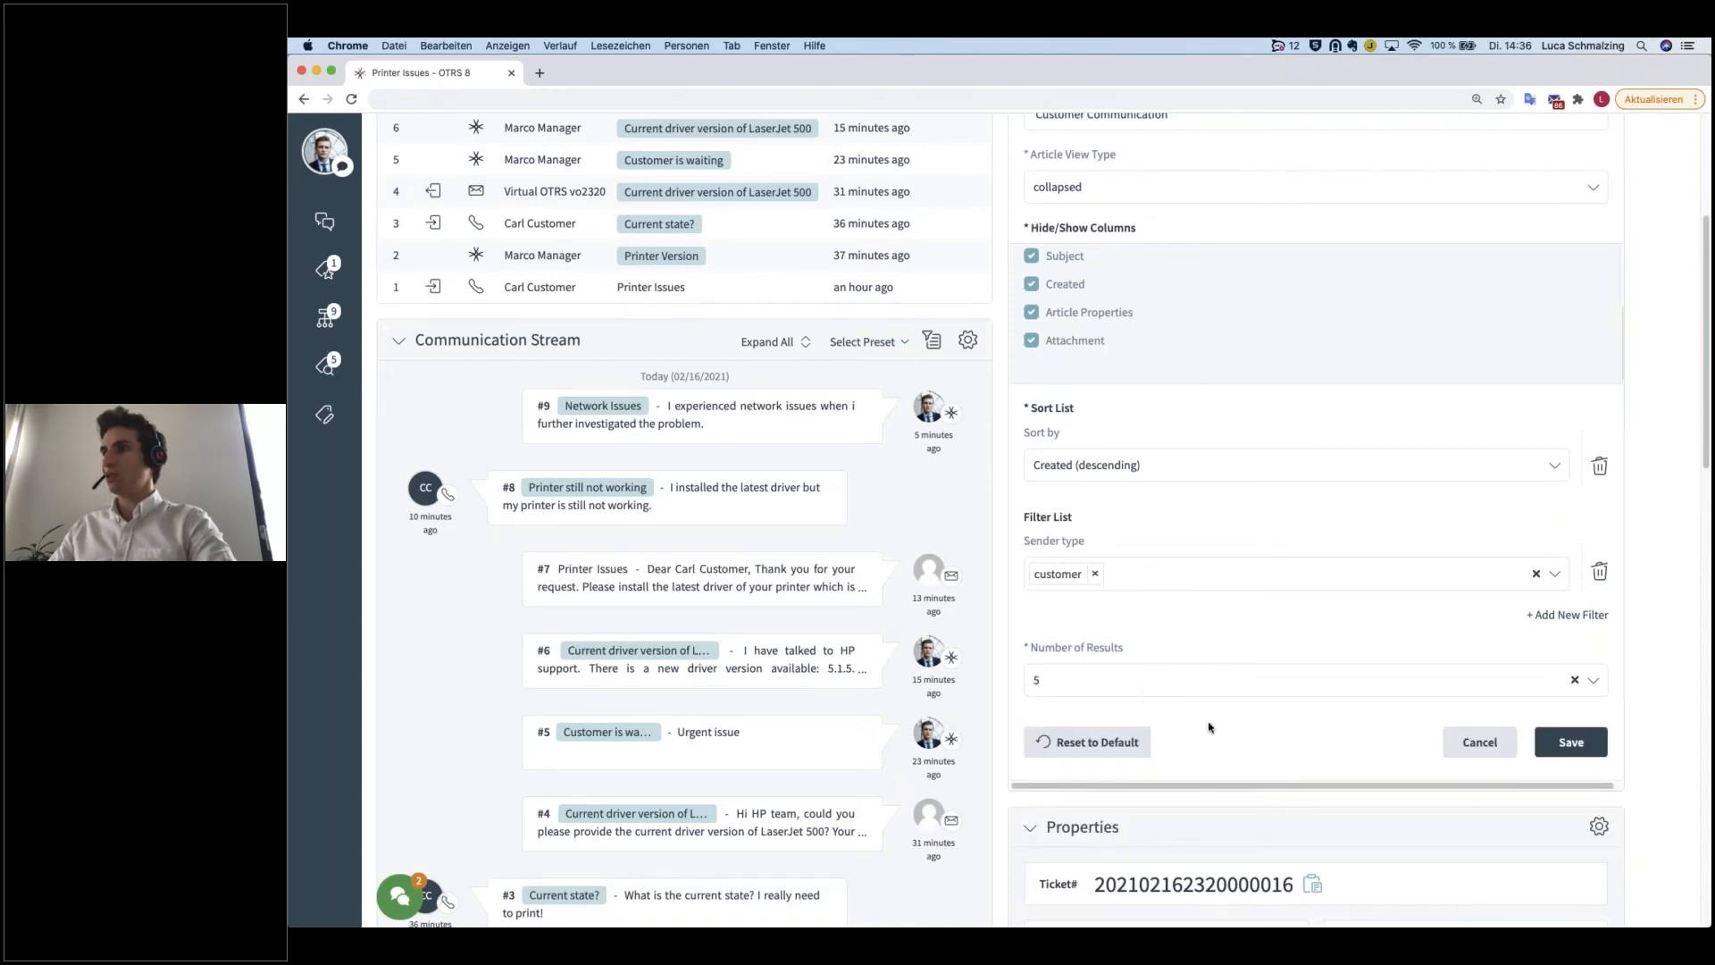
click(1574, 744)
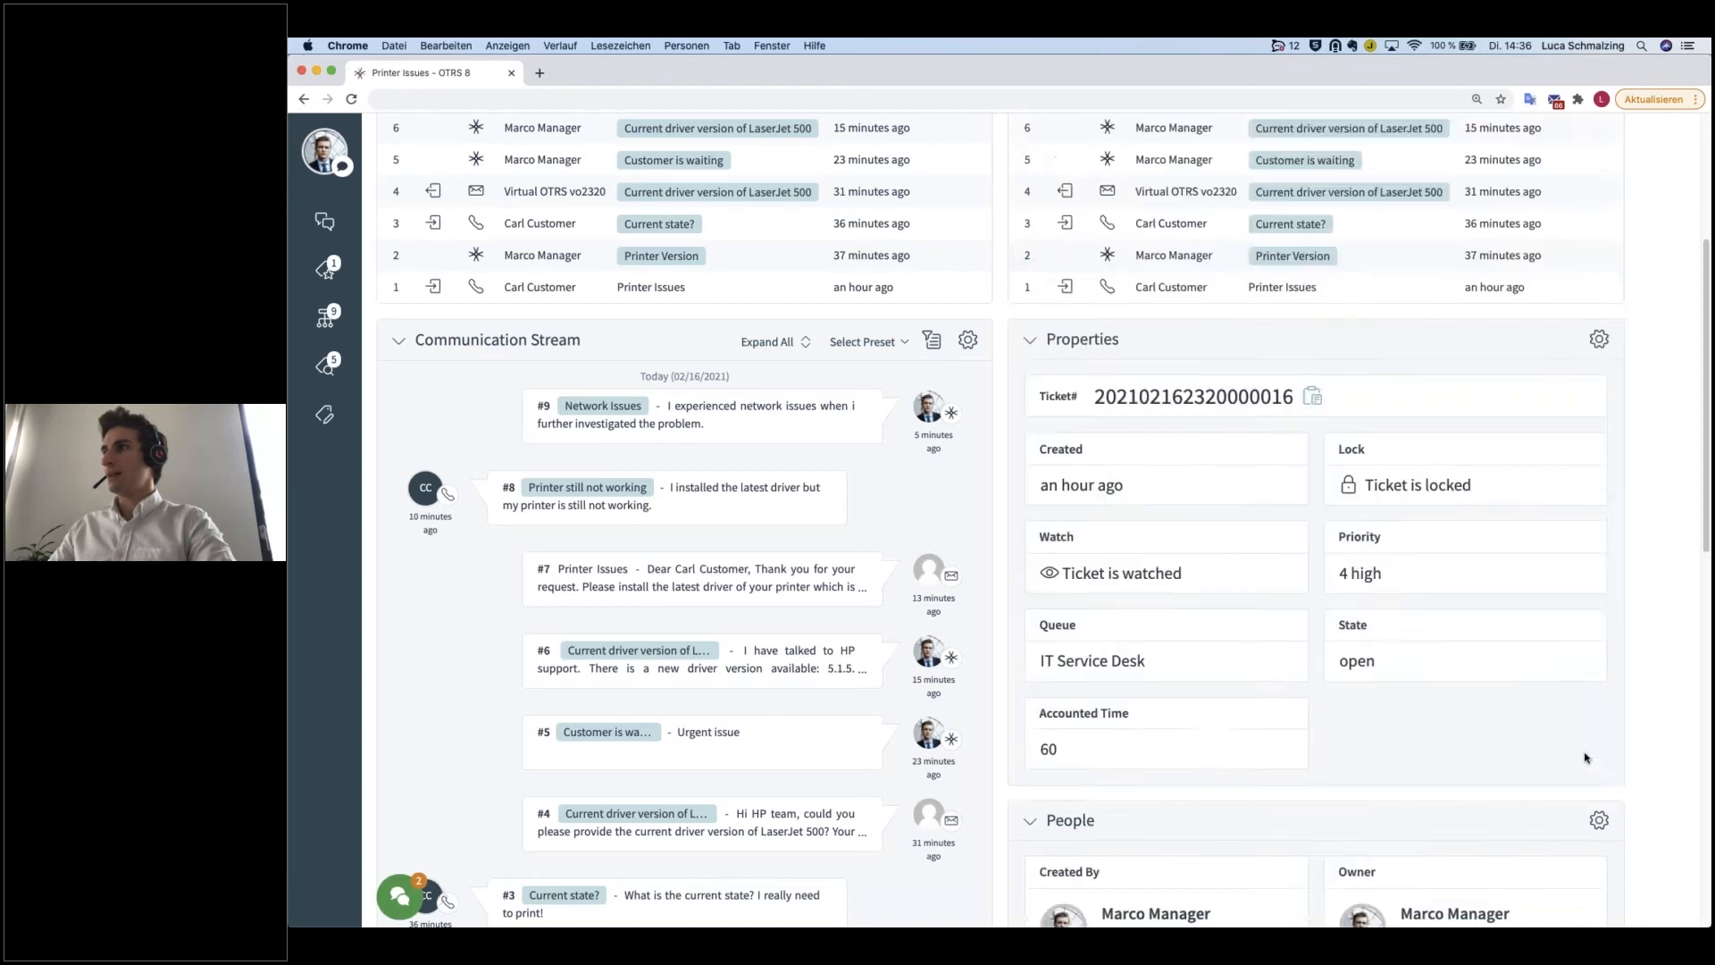
scroll(1072, 697, up, 5)
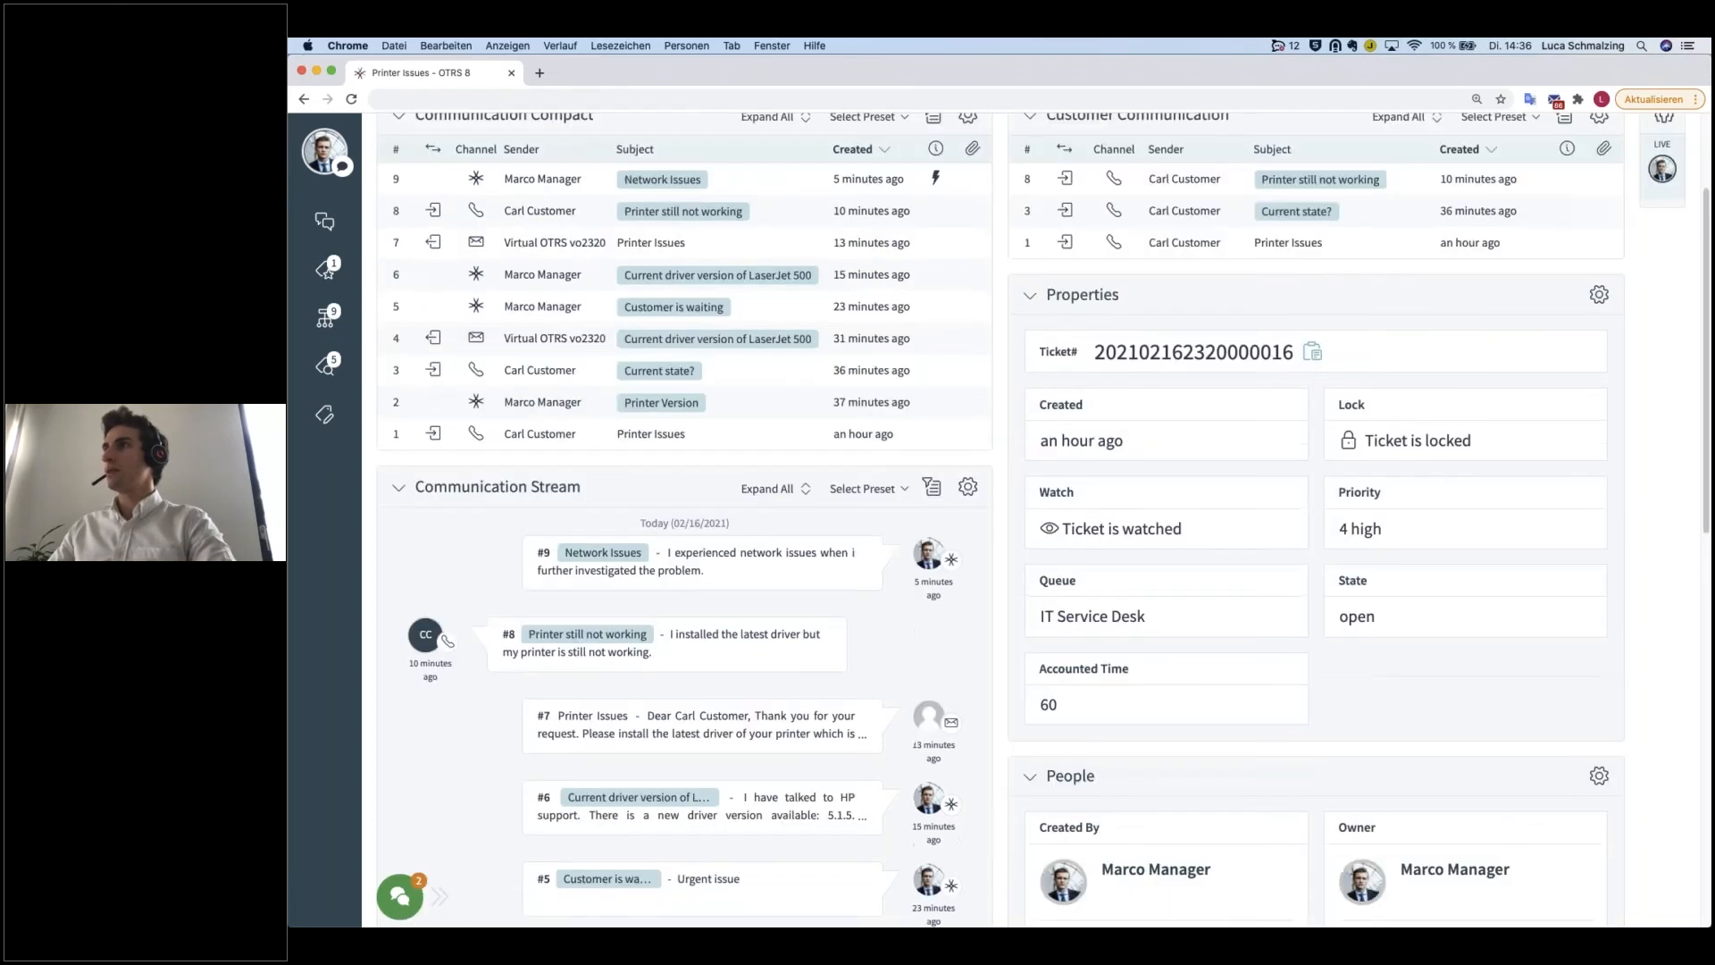
scroll(1001, 670, up, 3)
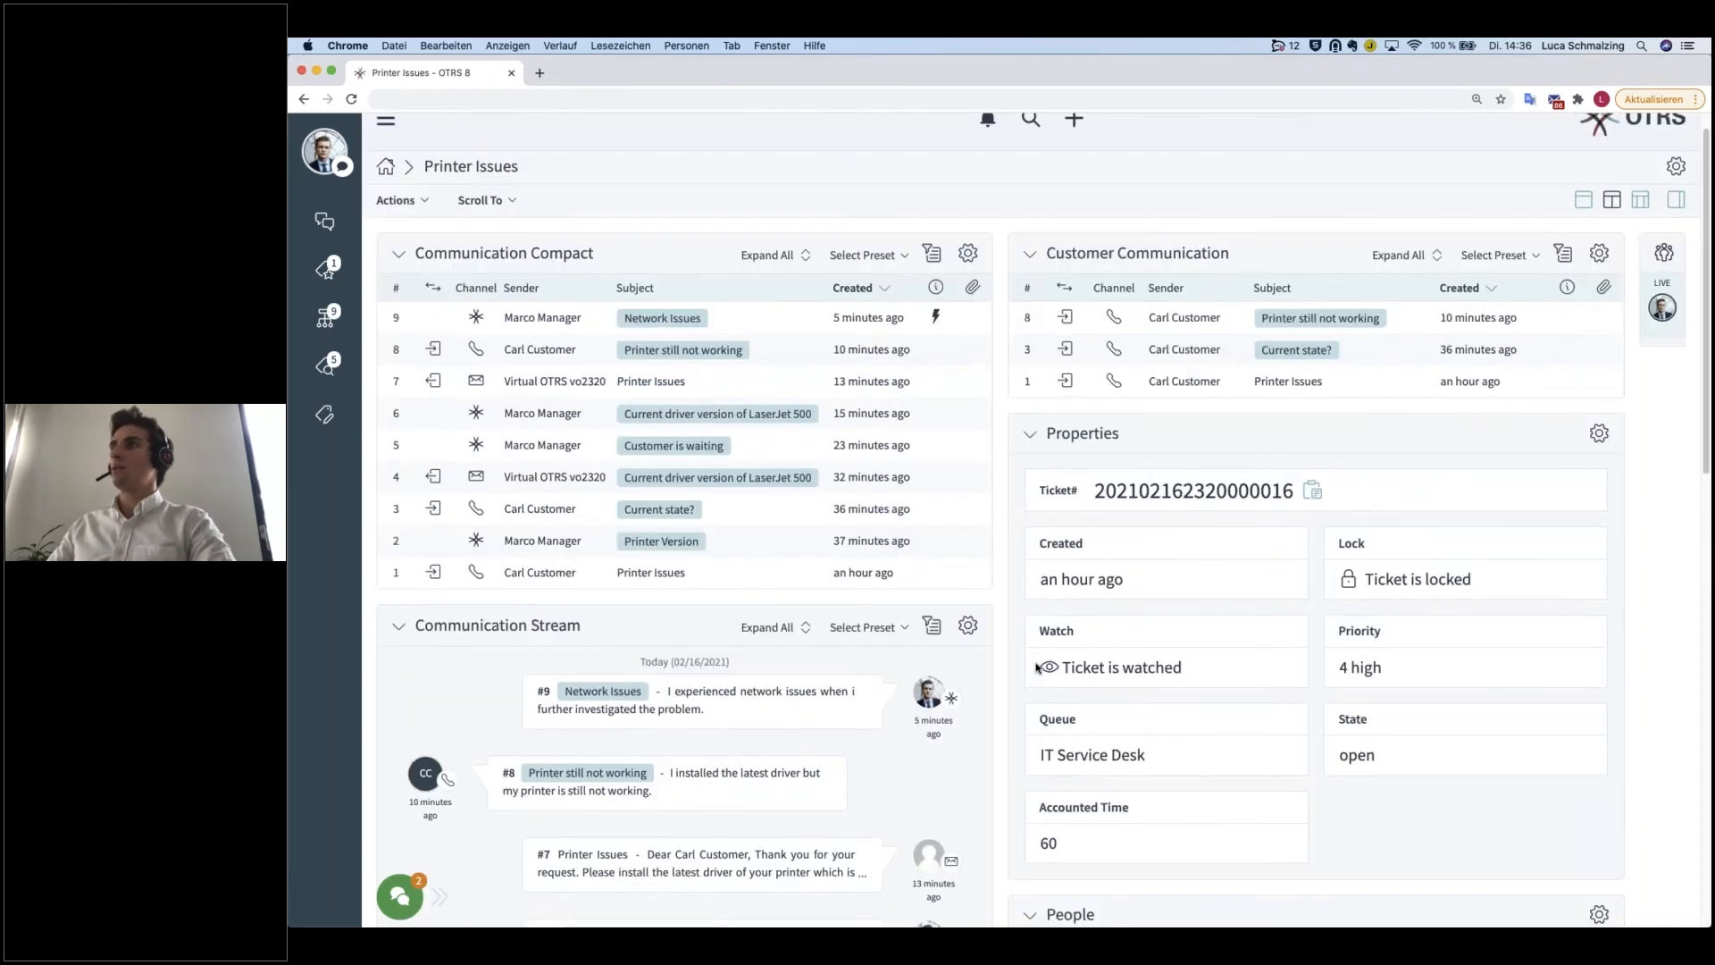
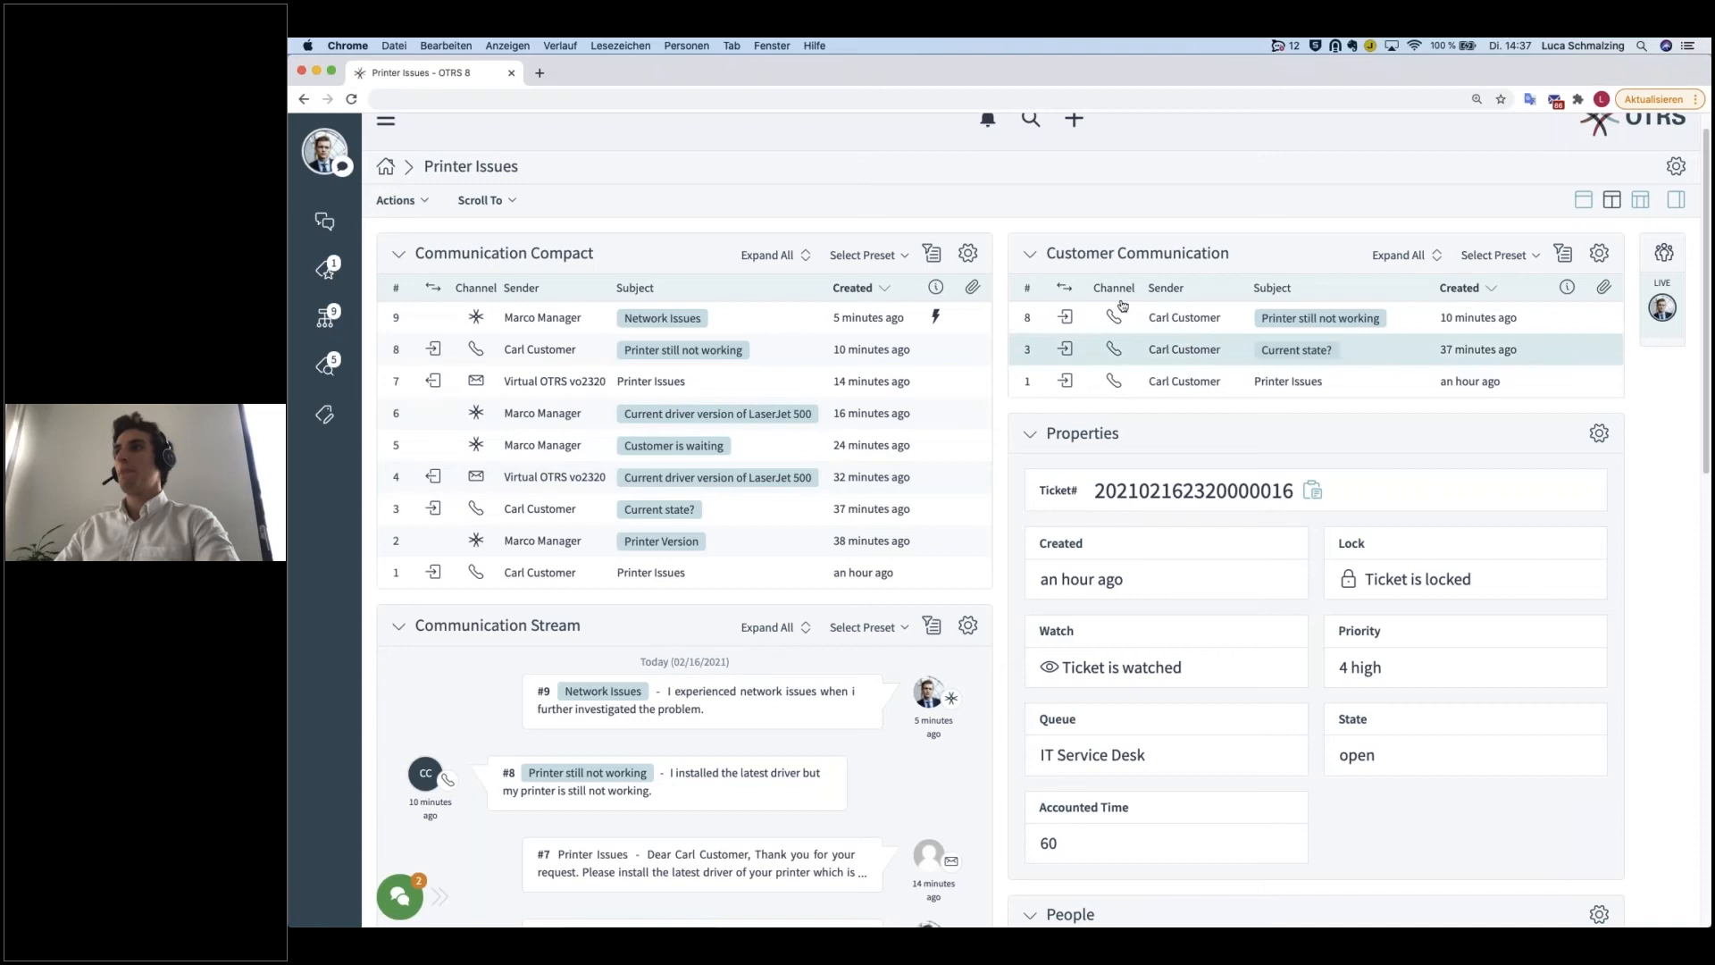
Step: Open the ticket detail view's layout settings and review the widgets available for the second column
click(1673, 168)
scroll(1454, 777, down, 5)
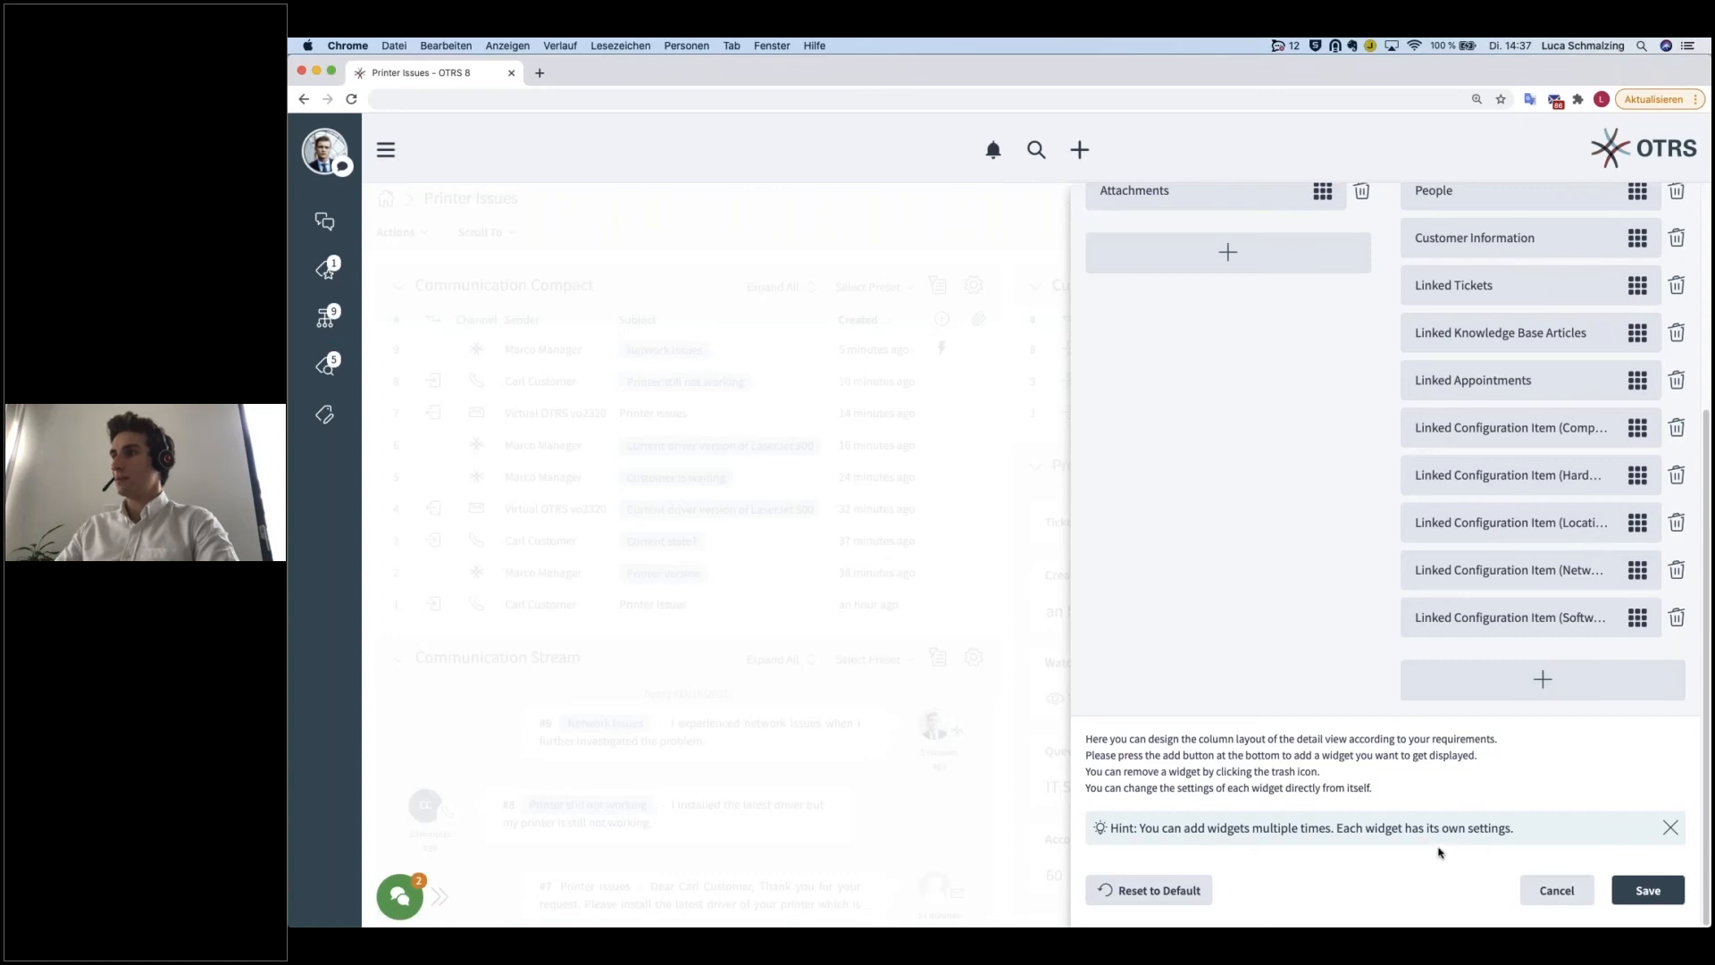
click(1519, 691)
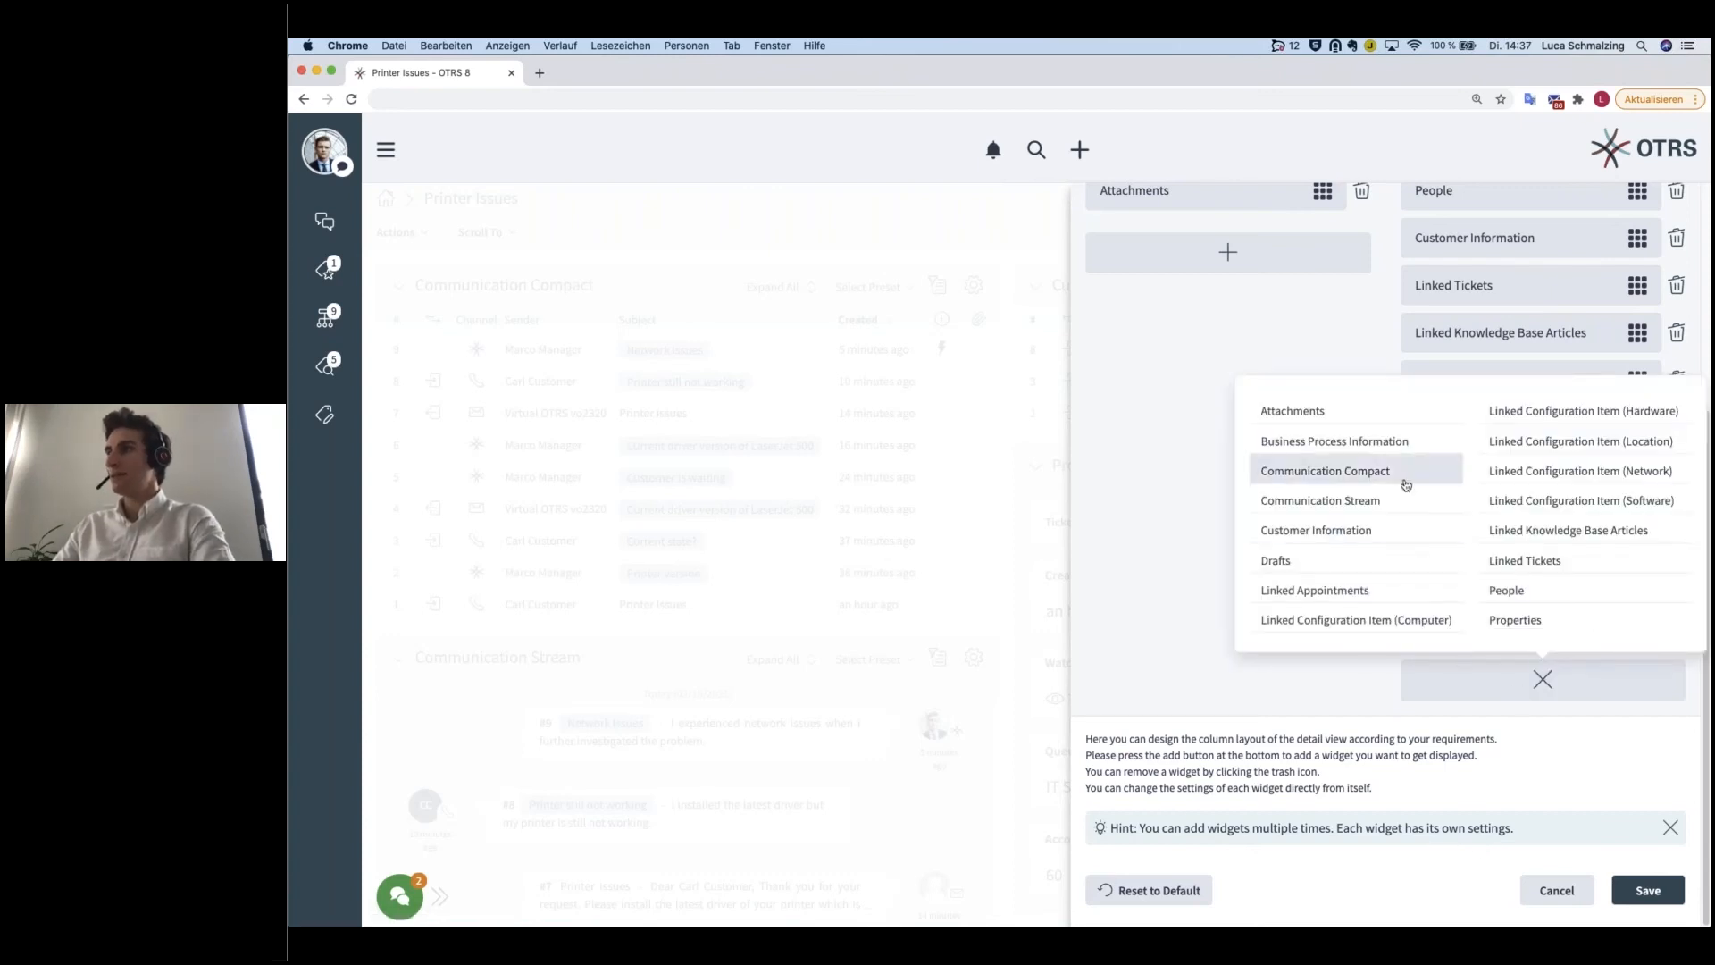
click(1198, 893)
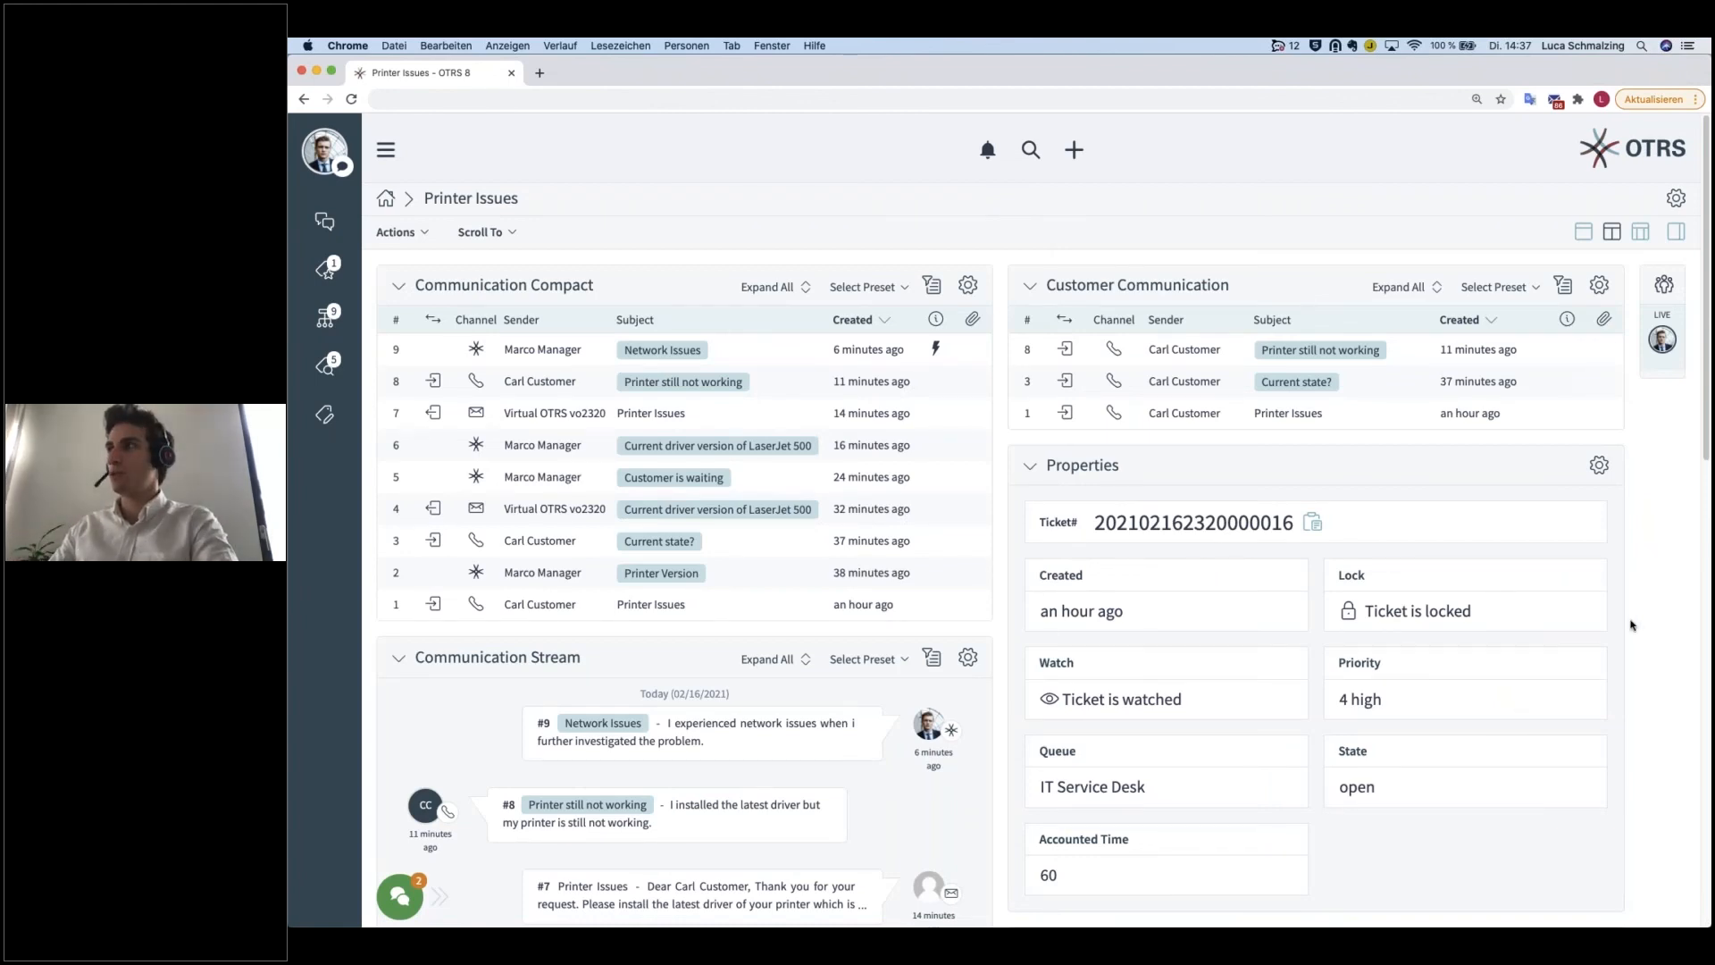
Step: Switch the ticket detail view to the single-column layout and look through its communication and Properties widgets
click(1584, 232)
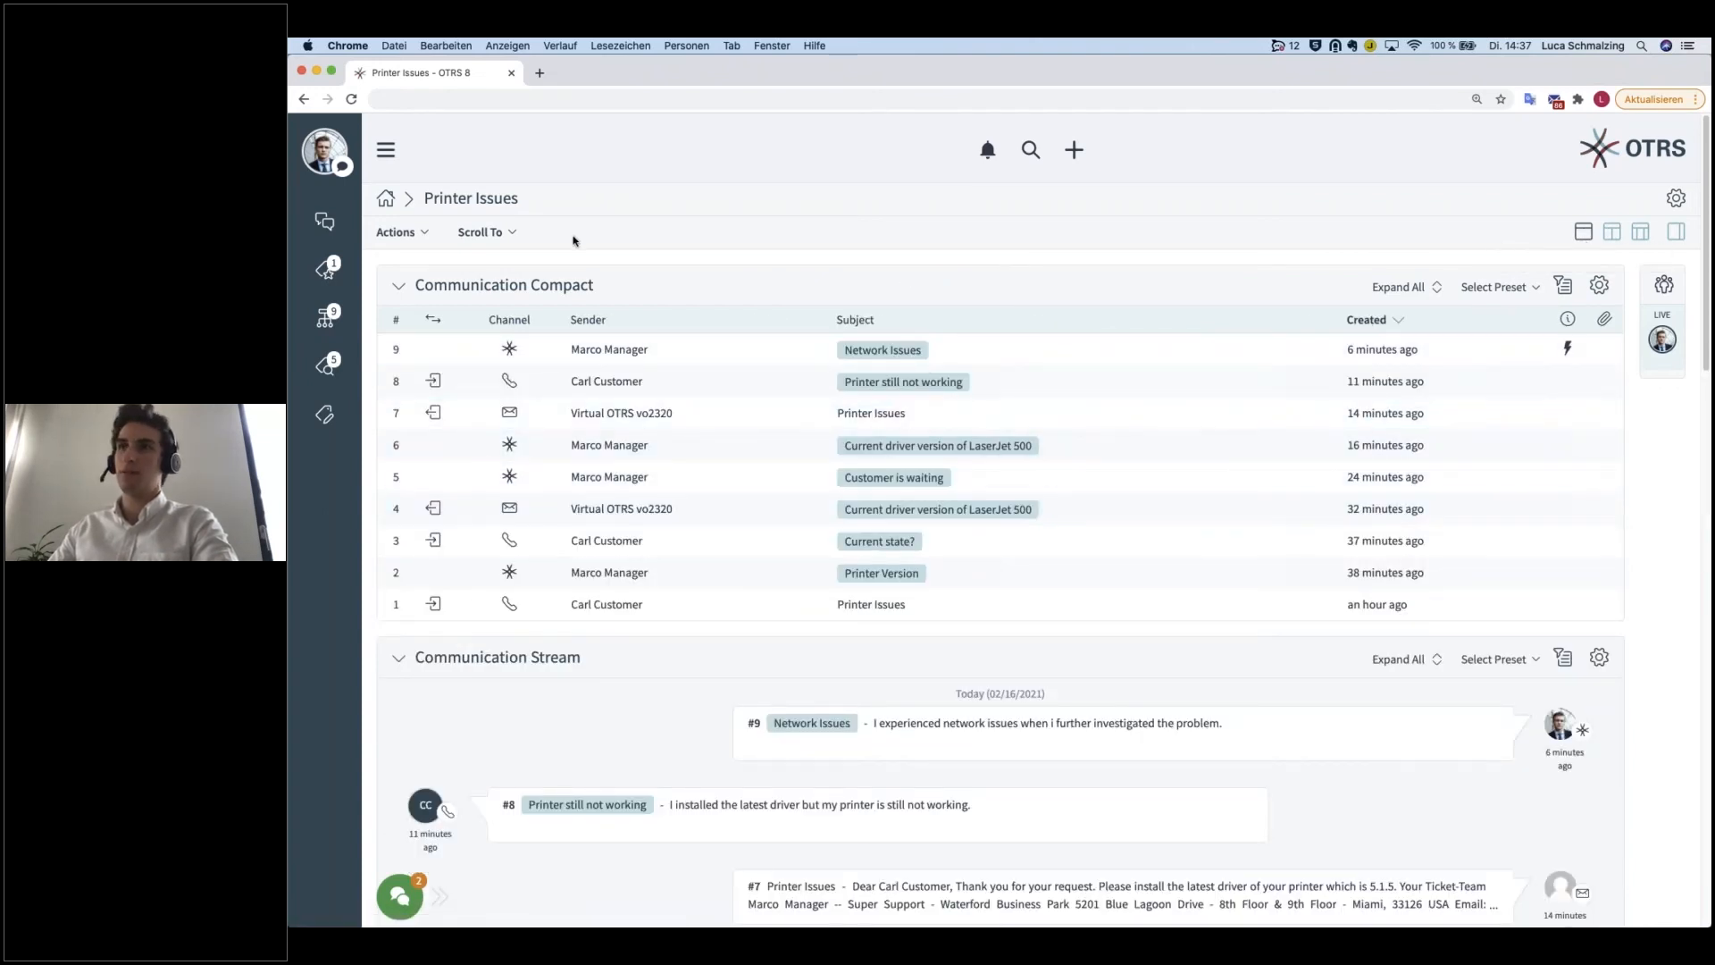
scroll(590, 322, down, 1)
scroll(620, 286, down, 3)
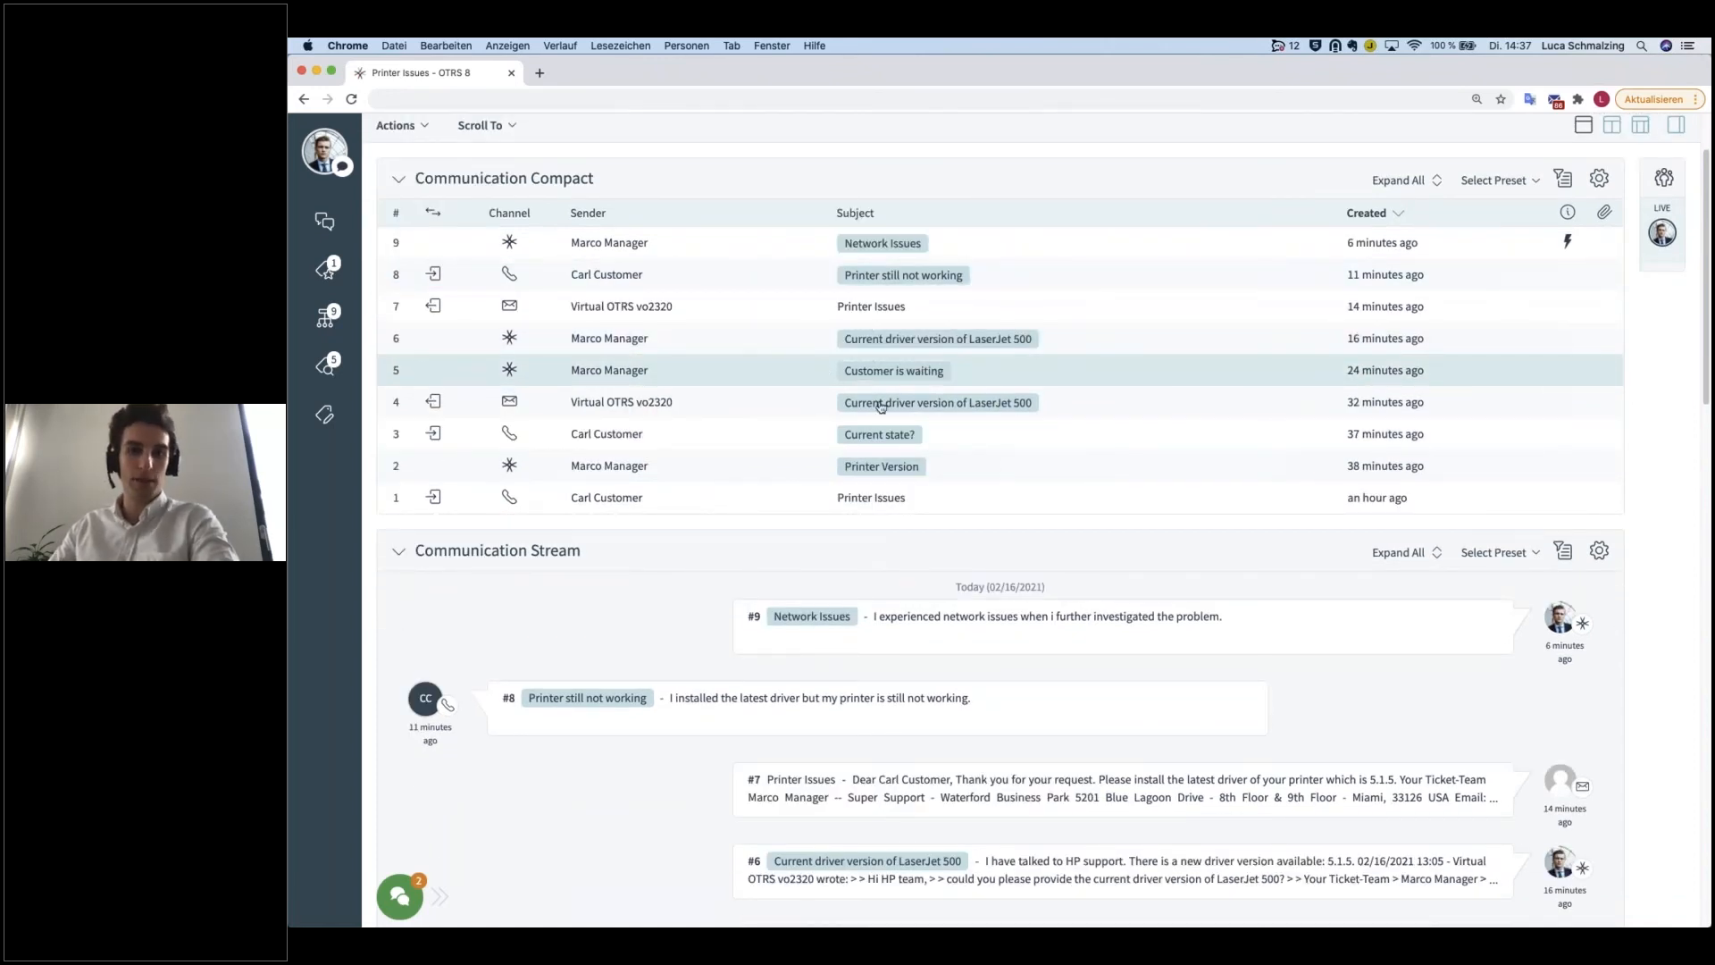
scroll(885, 408, down, 1)
scroll(887, 409, down, 1)
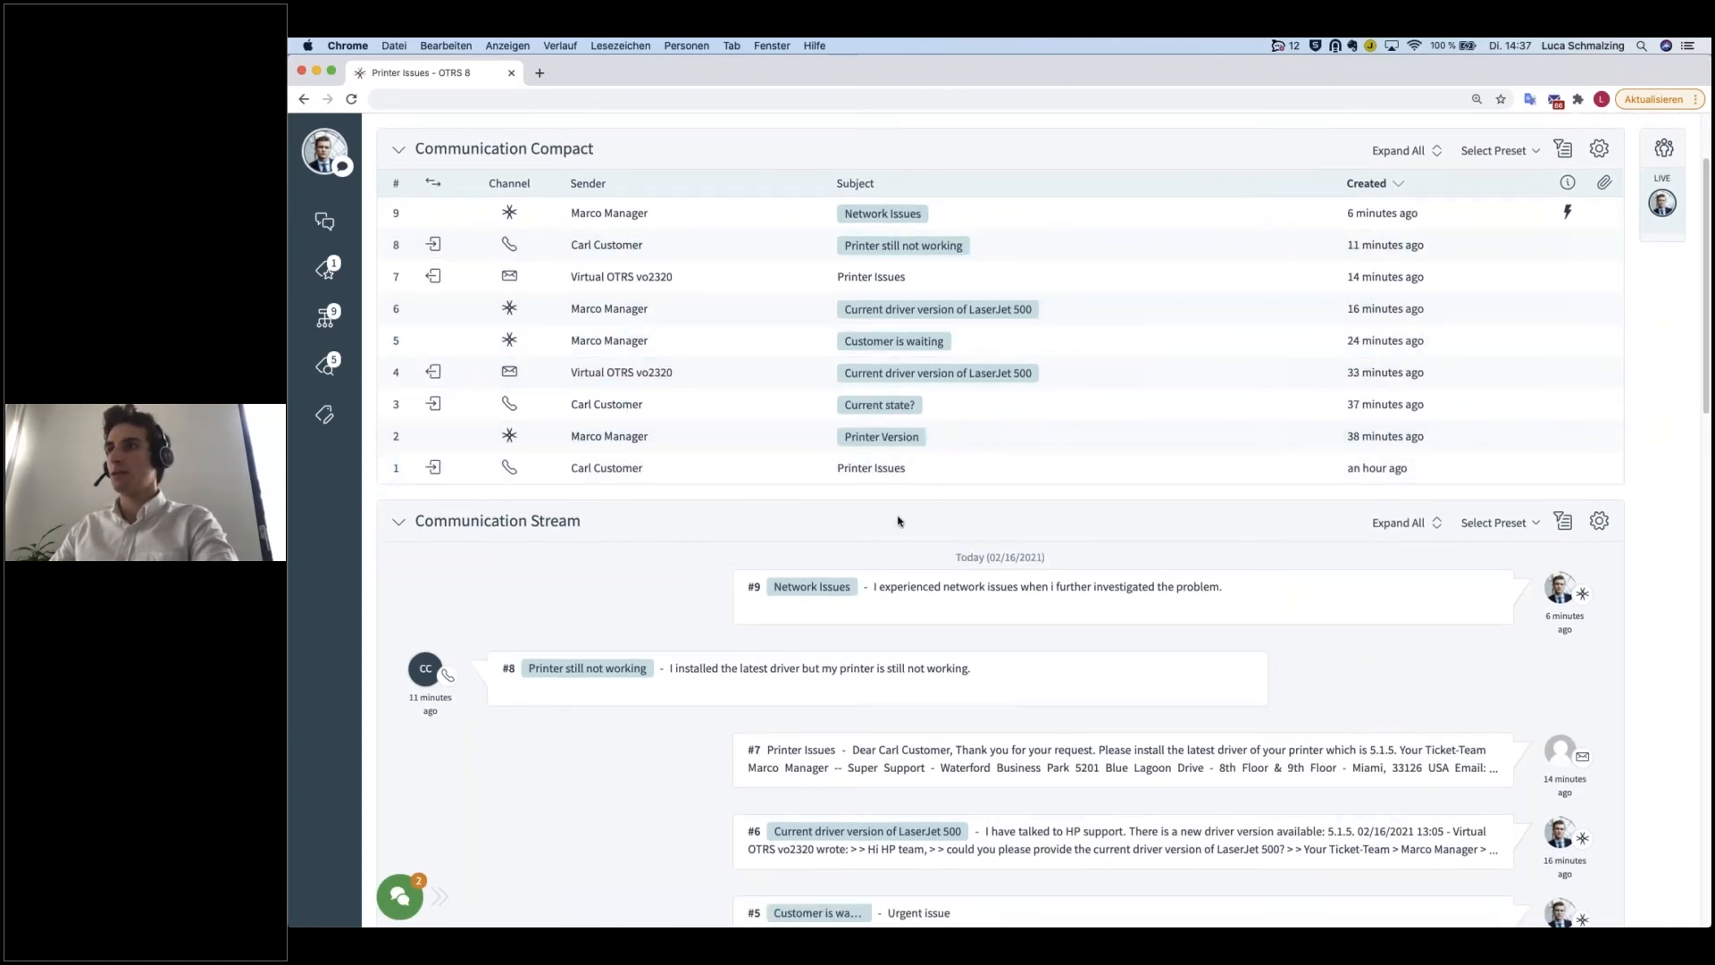
scroll(898, 522, down, 10)
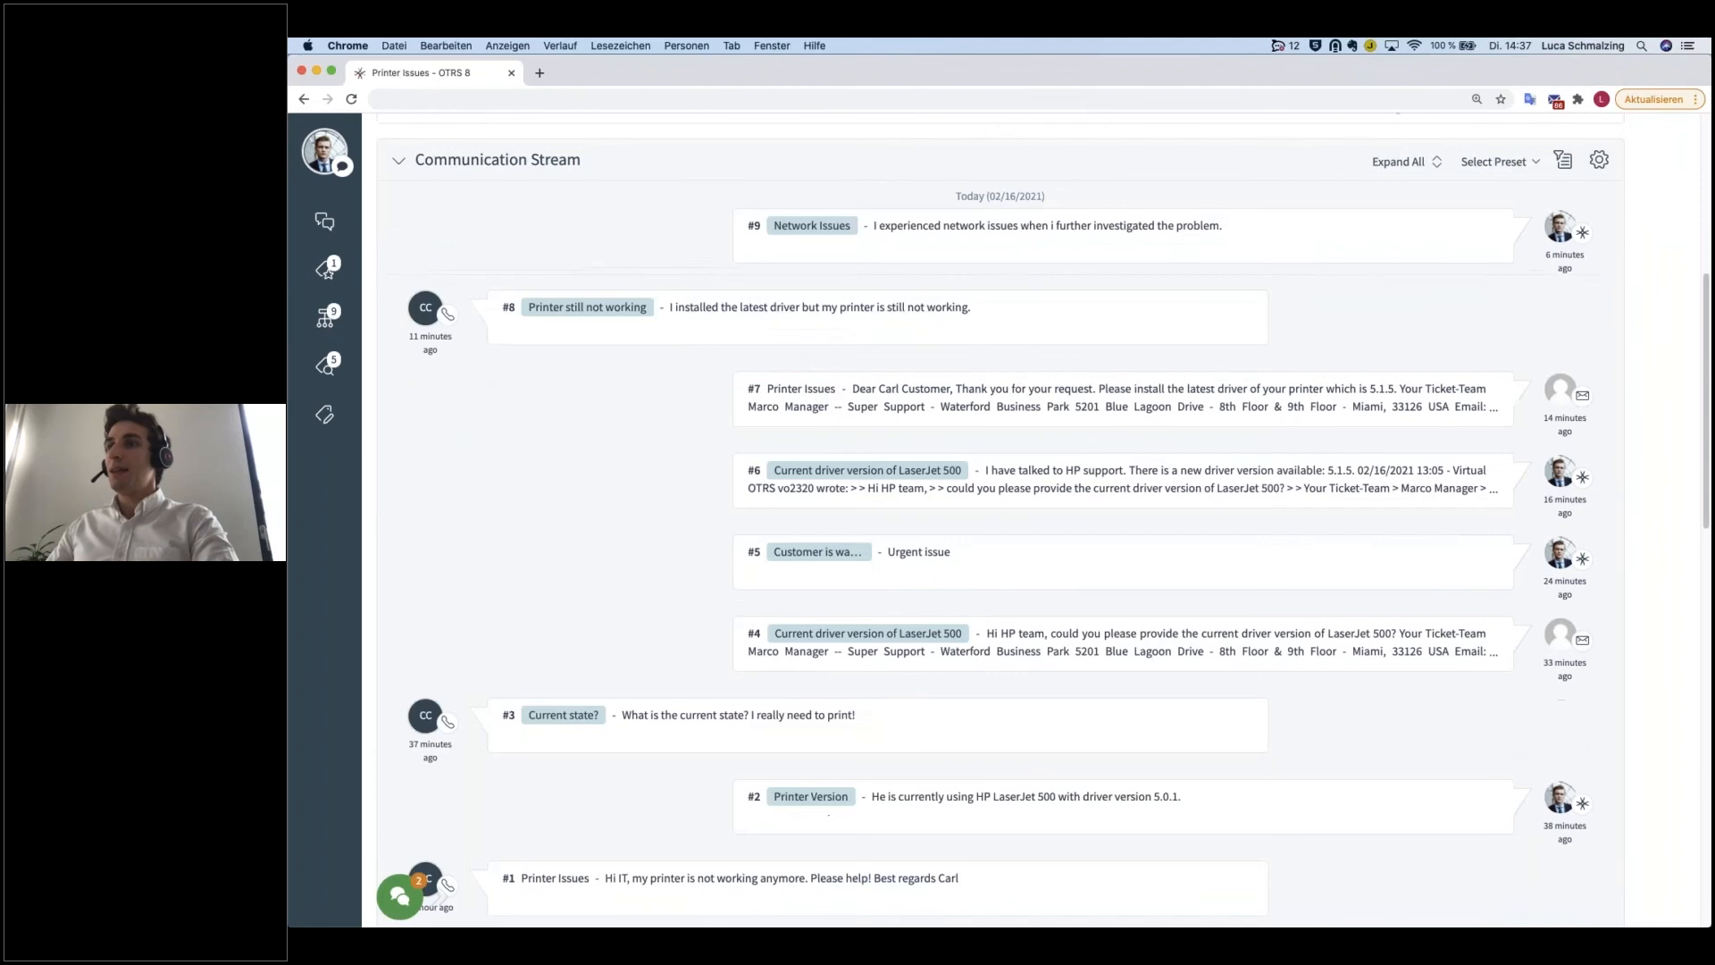
scroll(904, 525, down, 6)
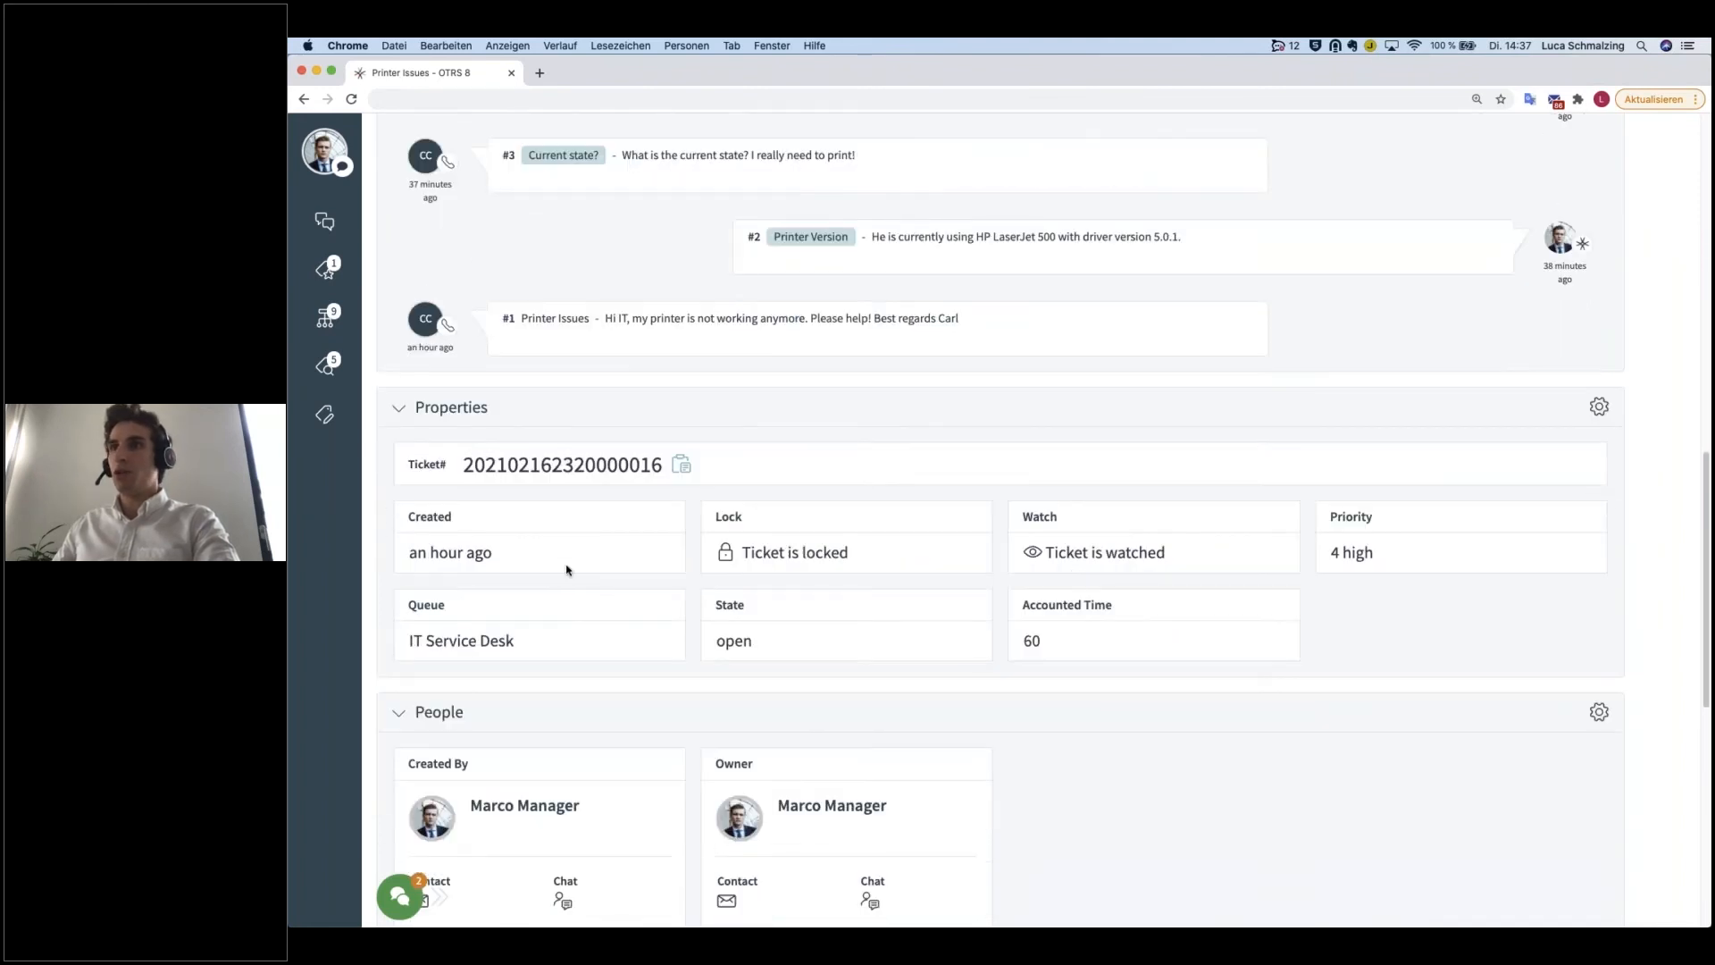
scroll(561, 576, down, 1)
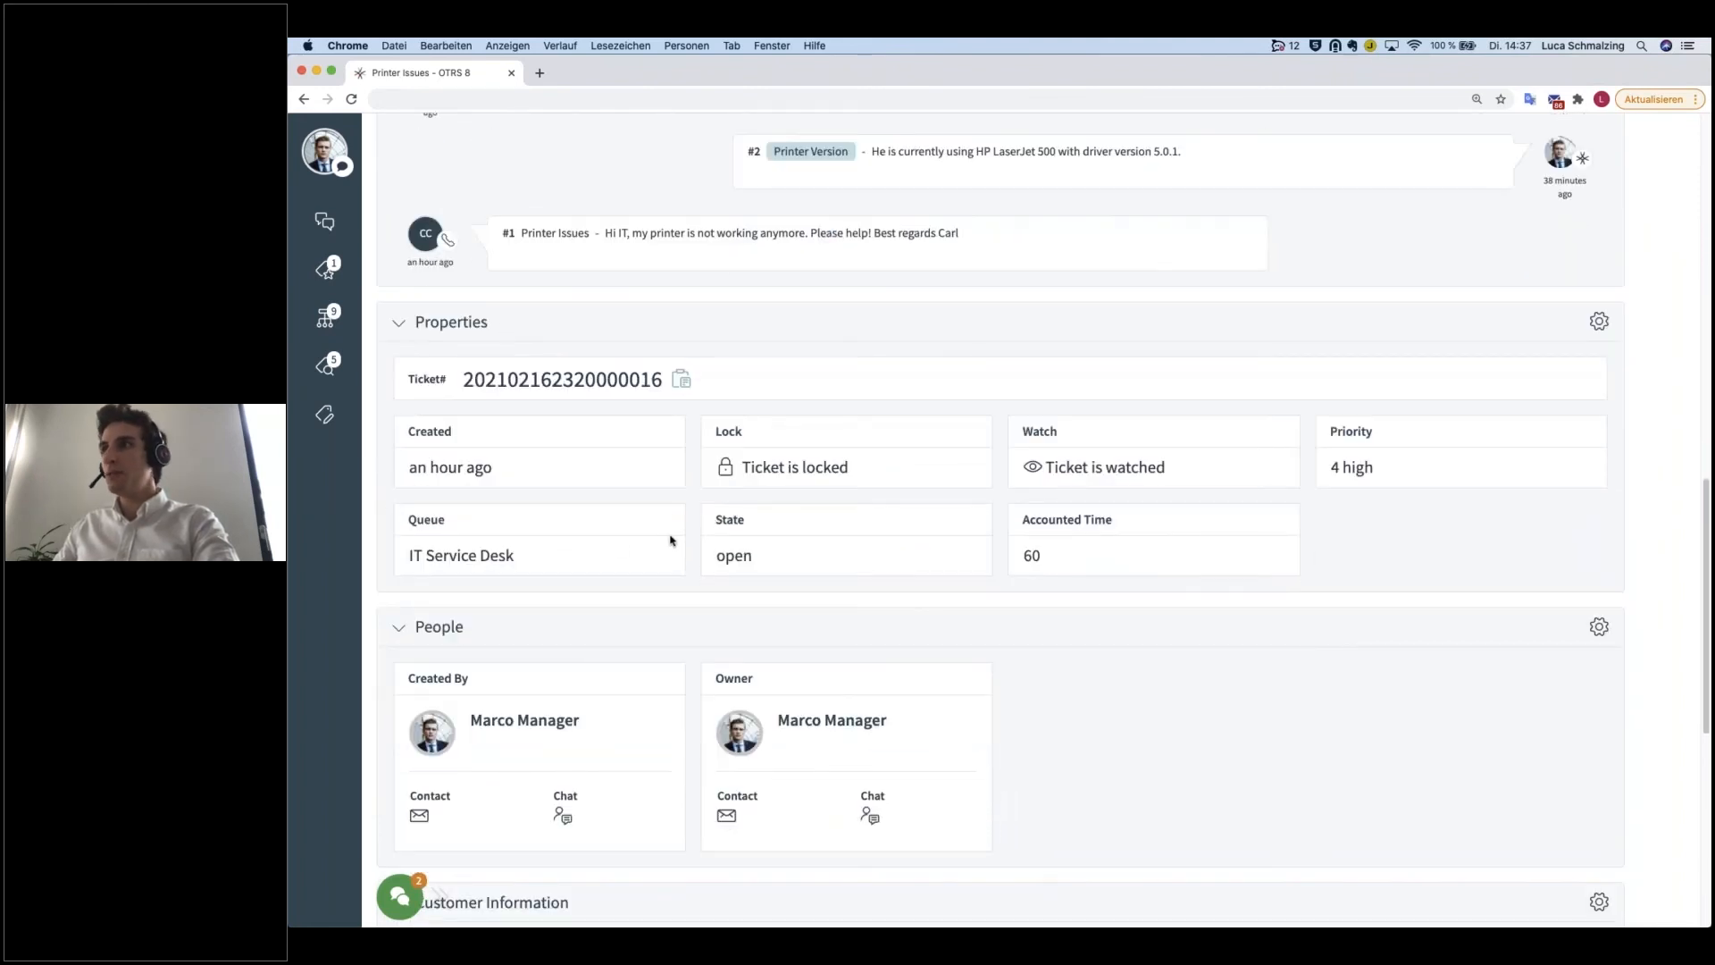
drag(523, 475, 407, 440)
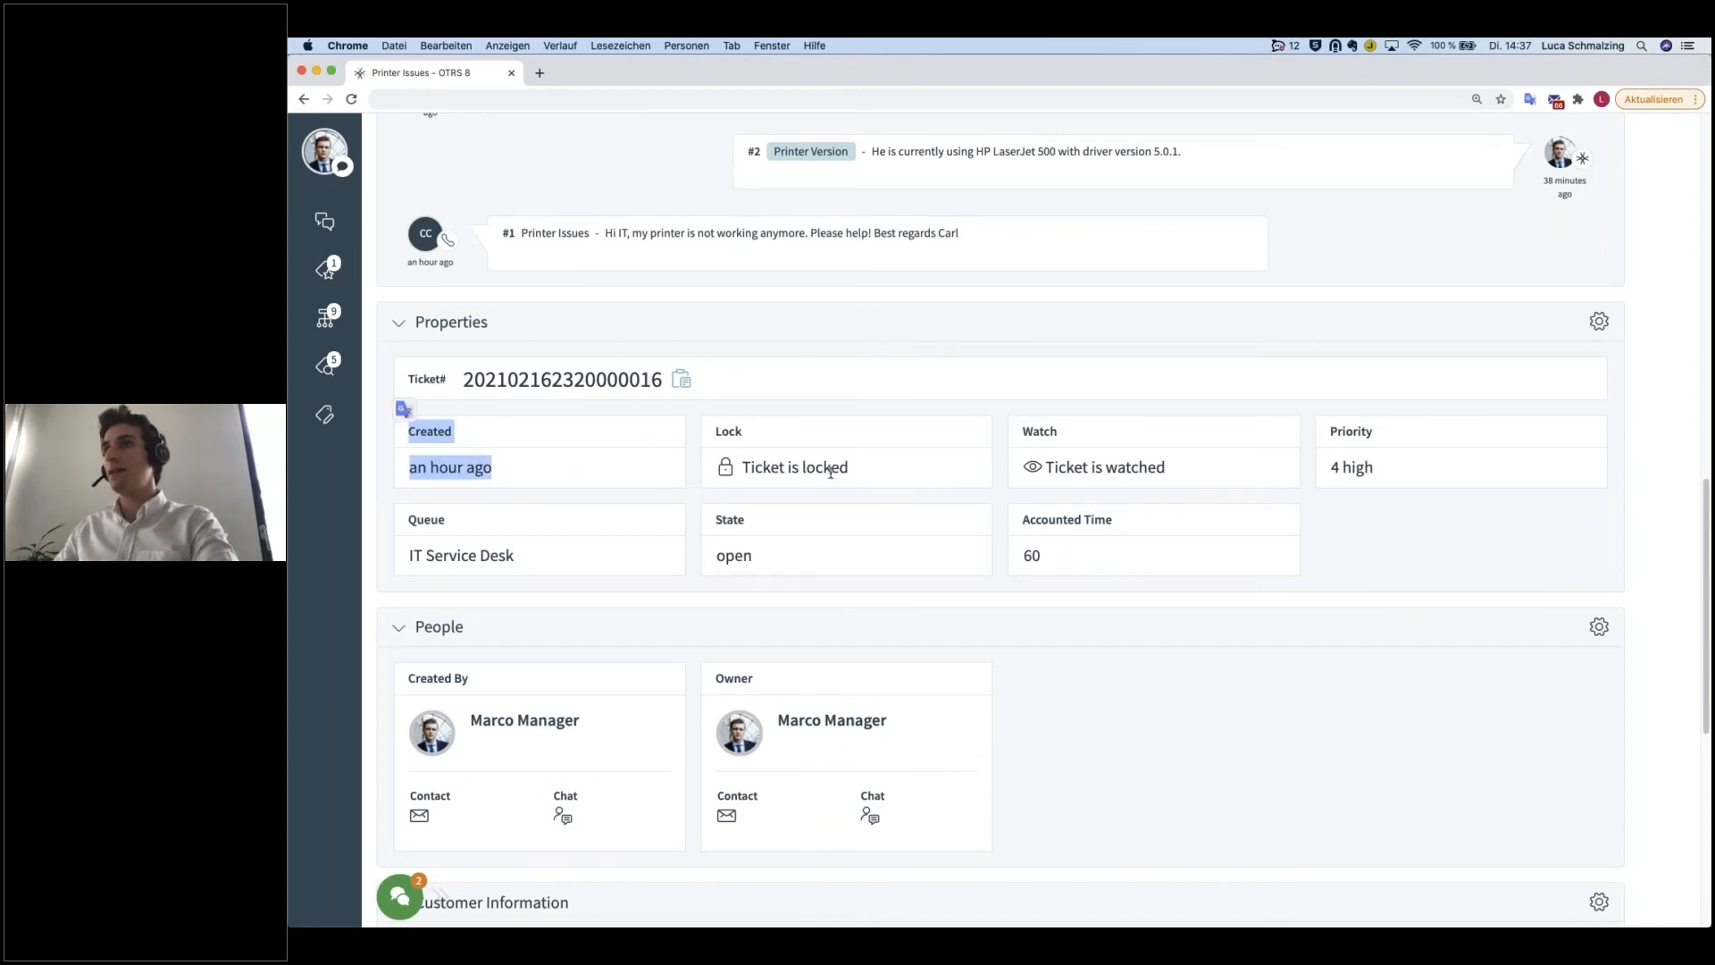
click(1374, 534)
drag(1070, 568, 1022, 524)
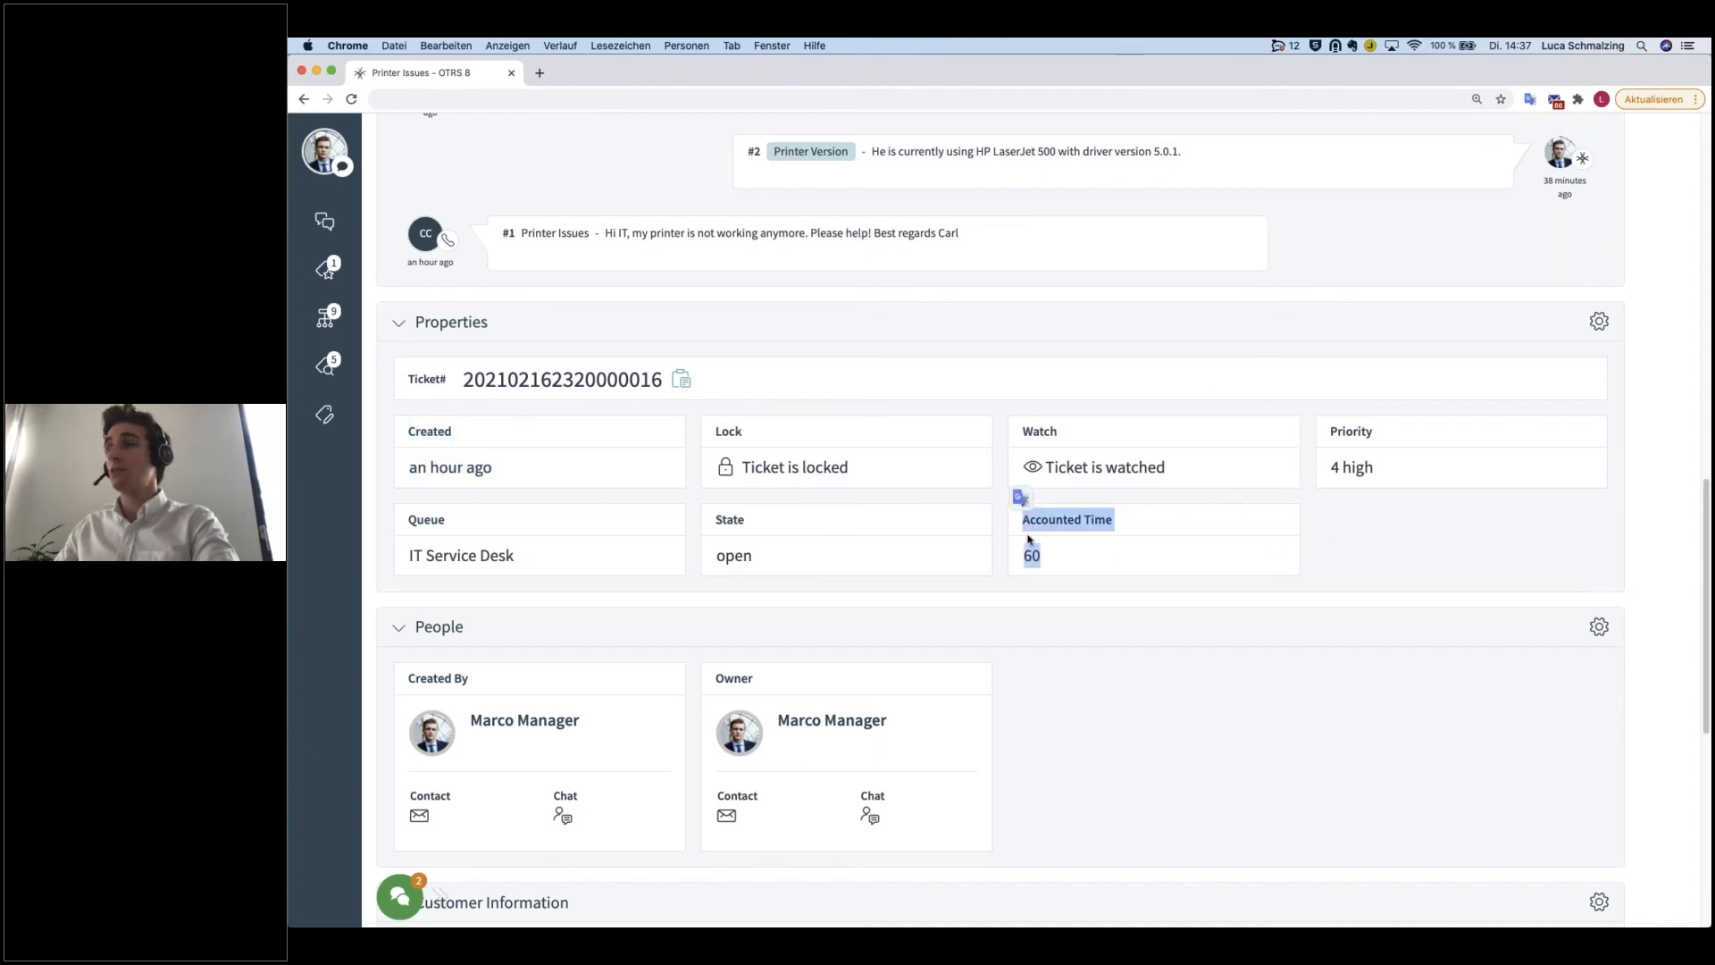
click(1243, 563)
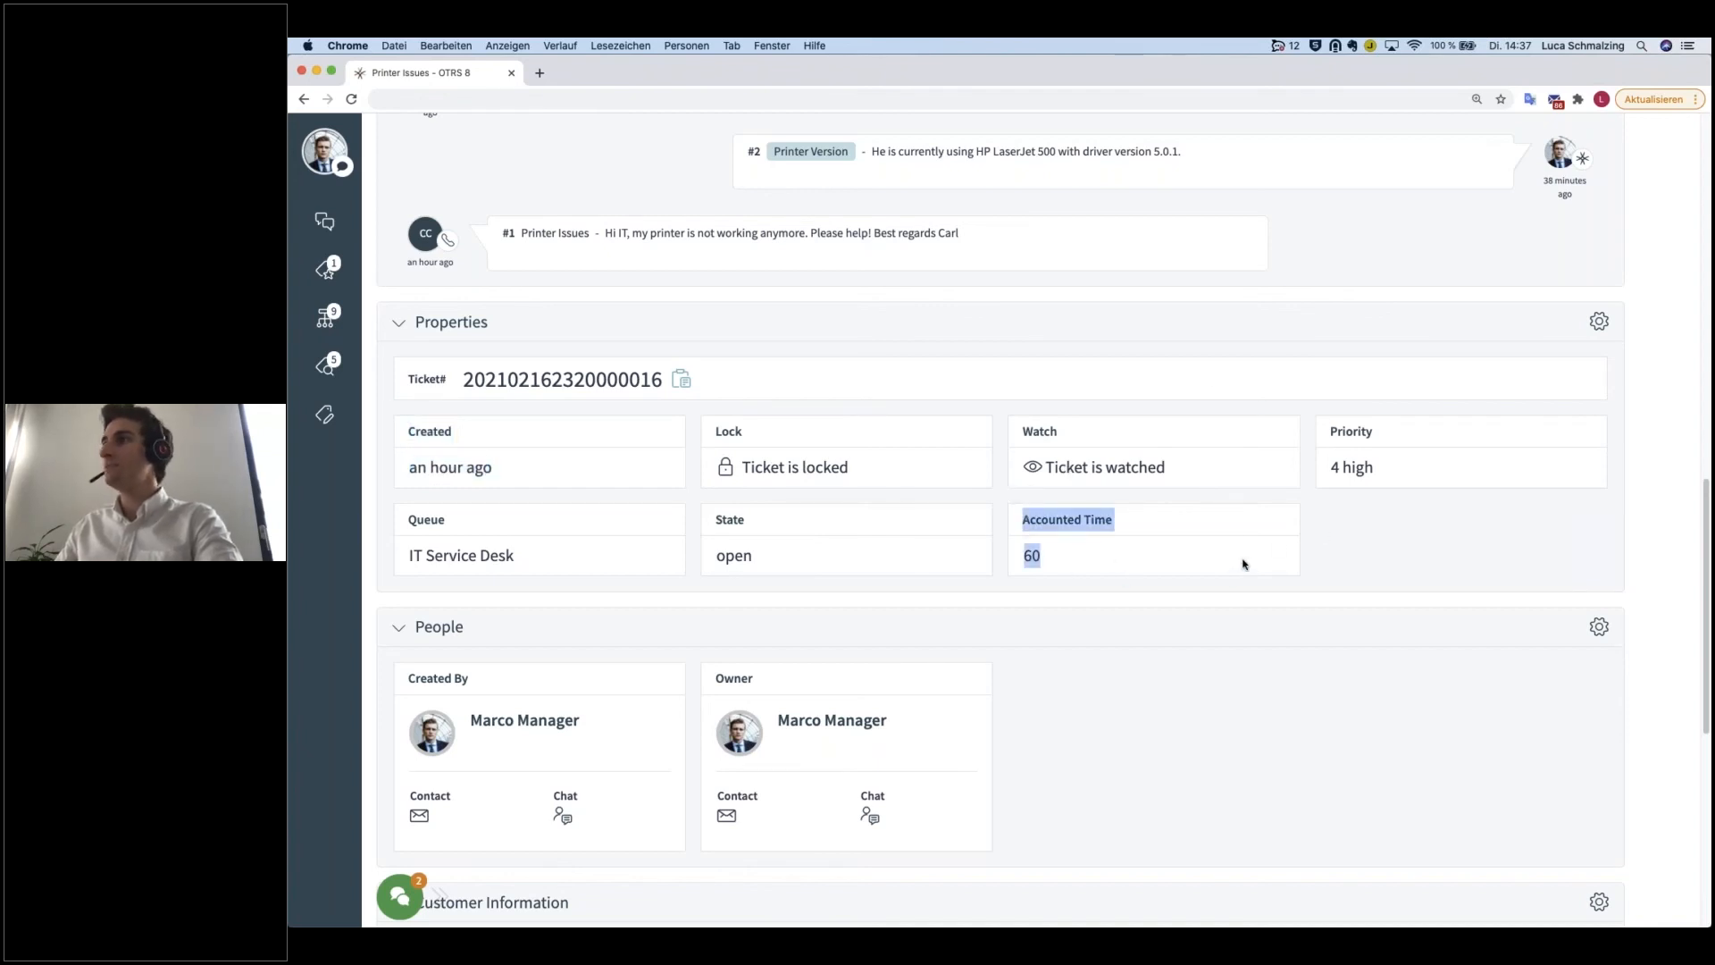
Step: Enable the Type property in the Properties widget's configuration and save it
click(1599, 332)
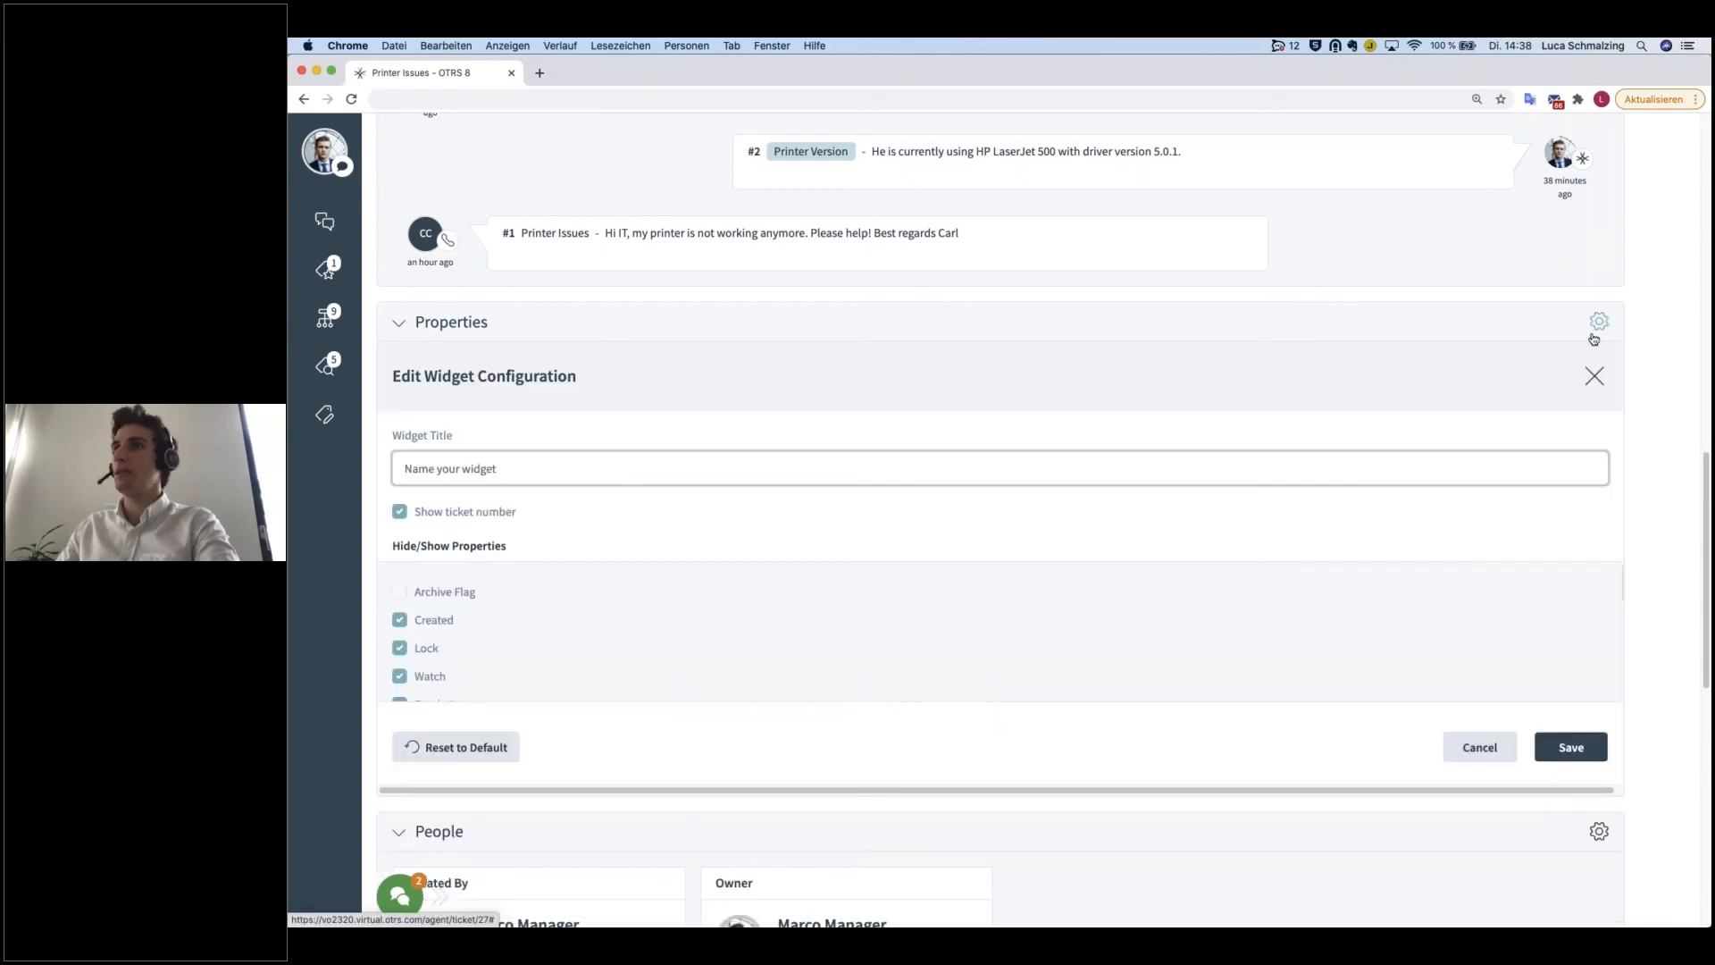
scroll(658, 652, down, 5)
scroll(658, 653, down, 4)
click(399, 635)
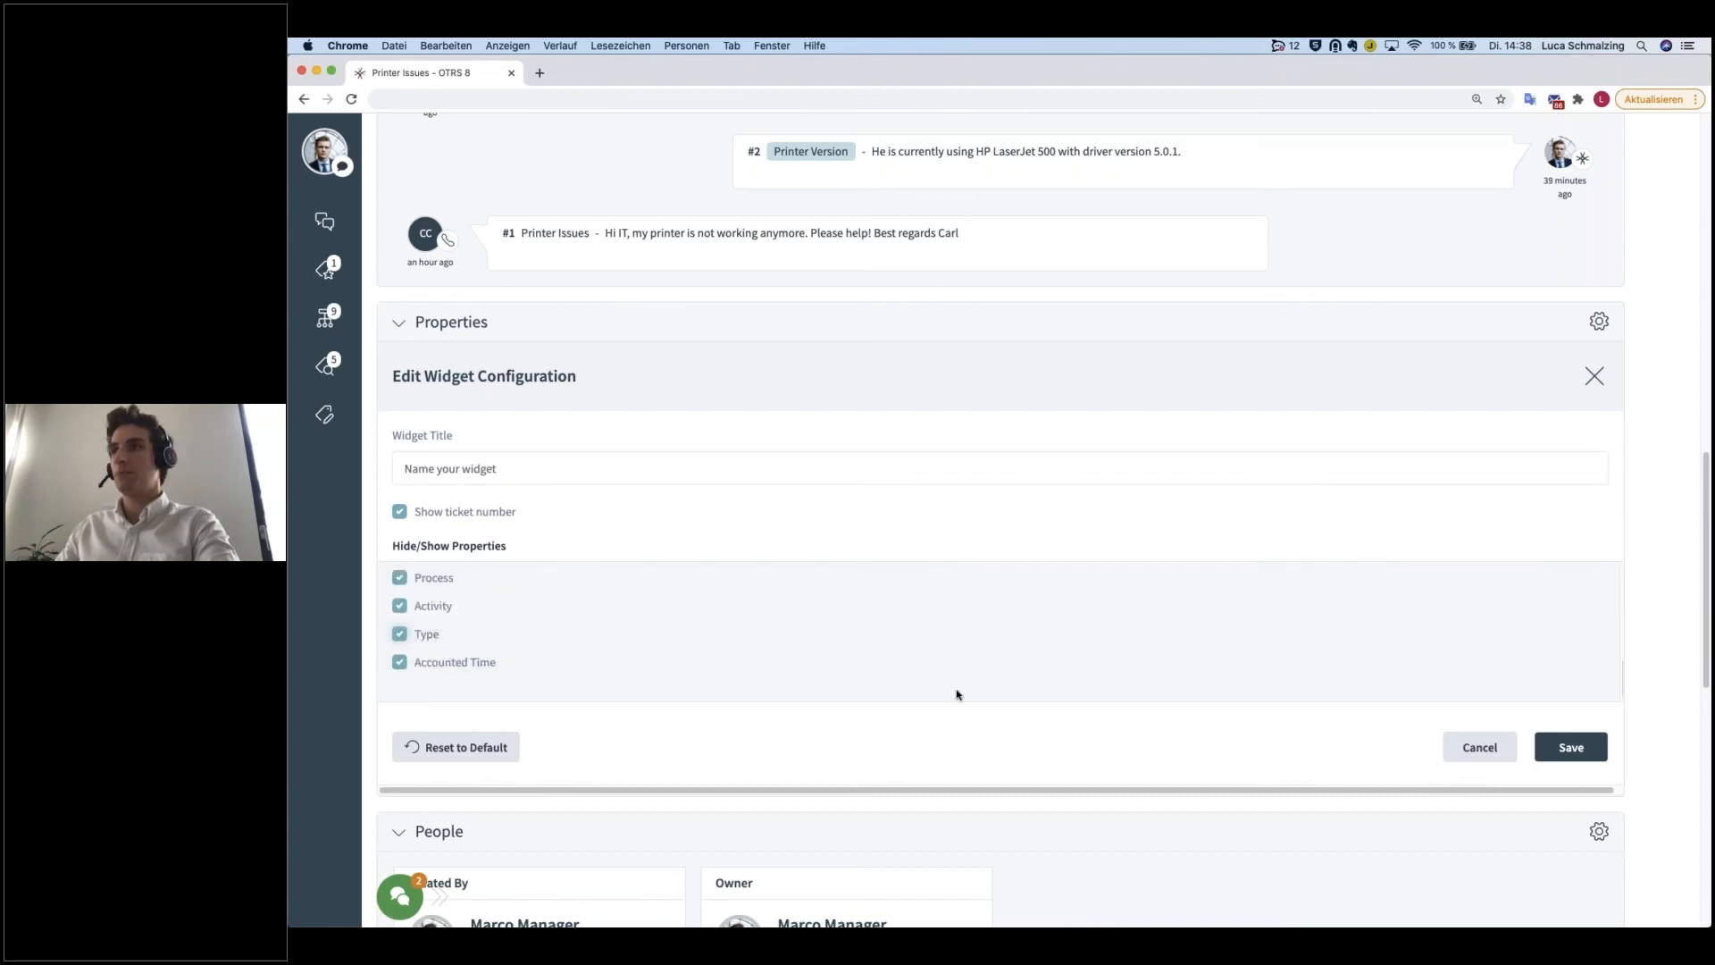
click(1537, 746)
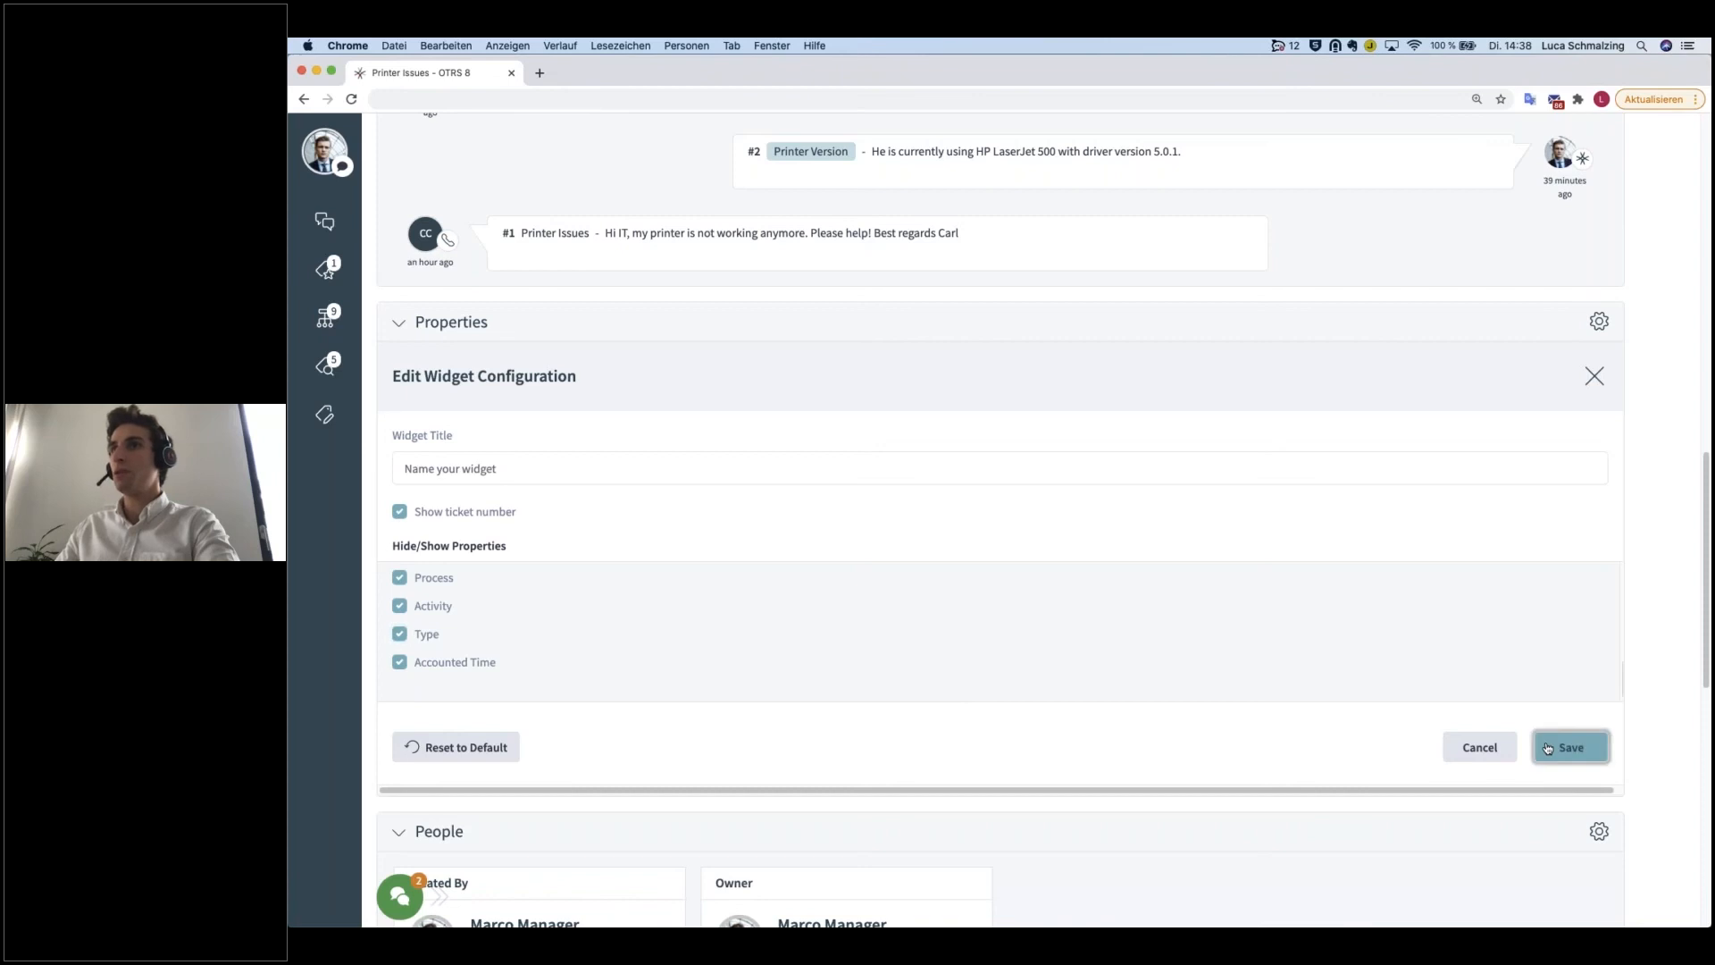
double_click(1039, 519)
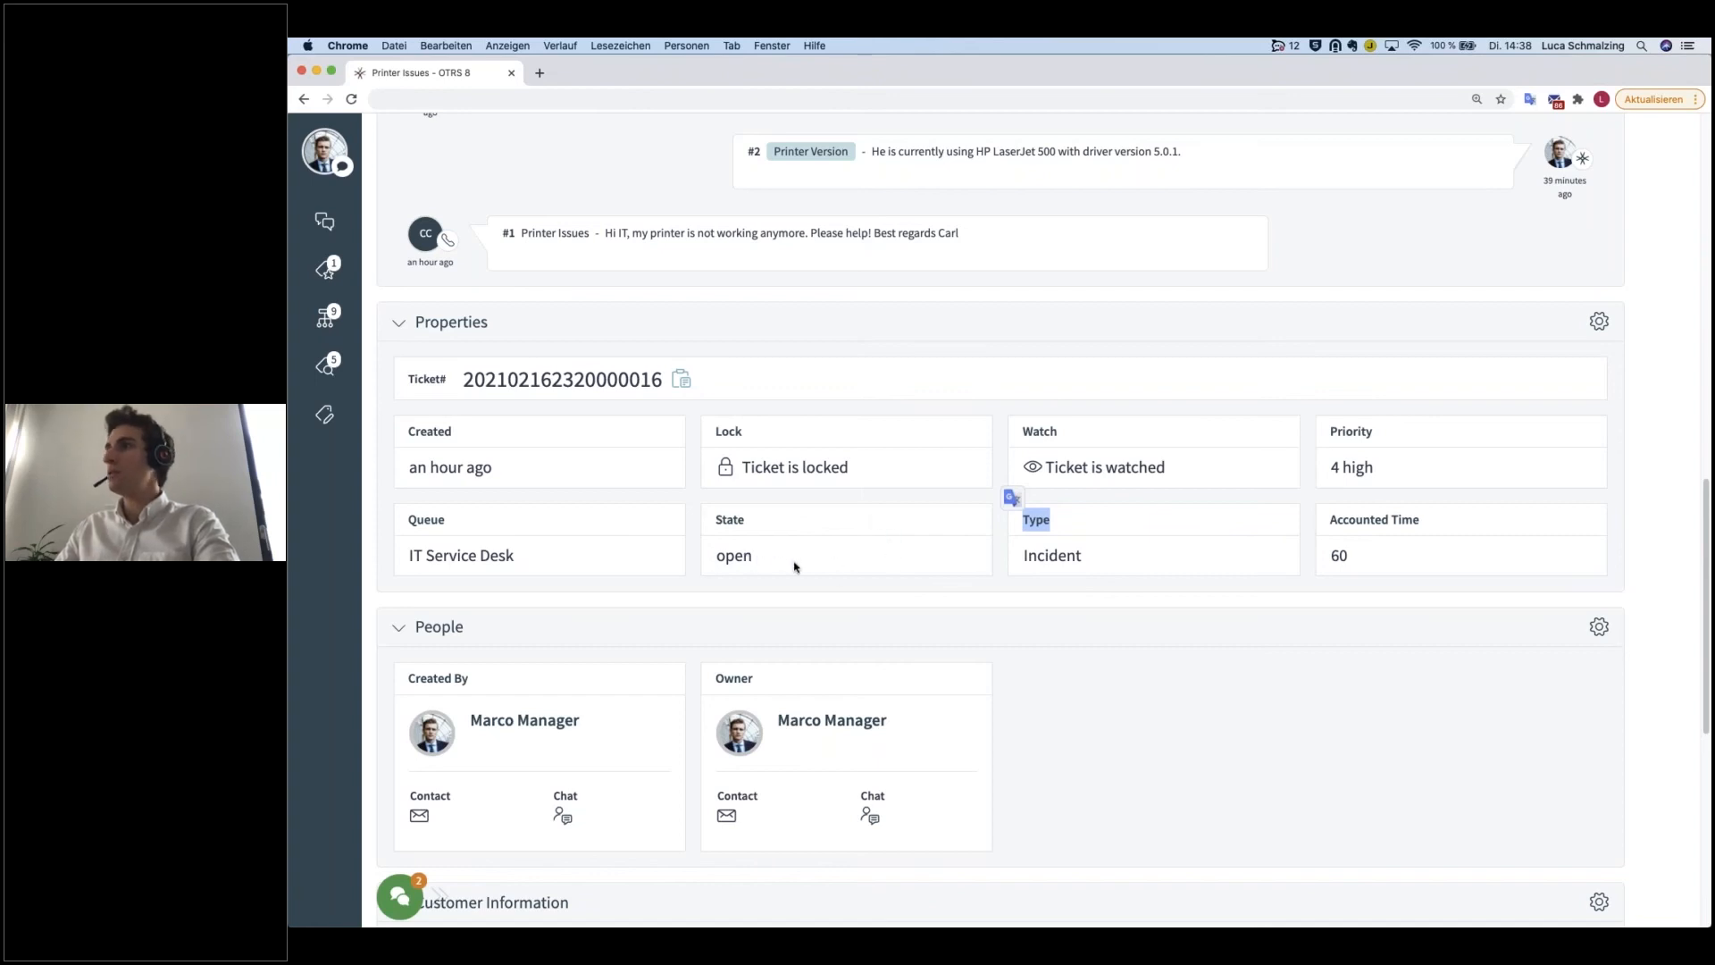
Step: Reorder the Properties widget's fields so that Type sits between Queue and State, and save the configuration
click(1600, 322)
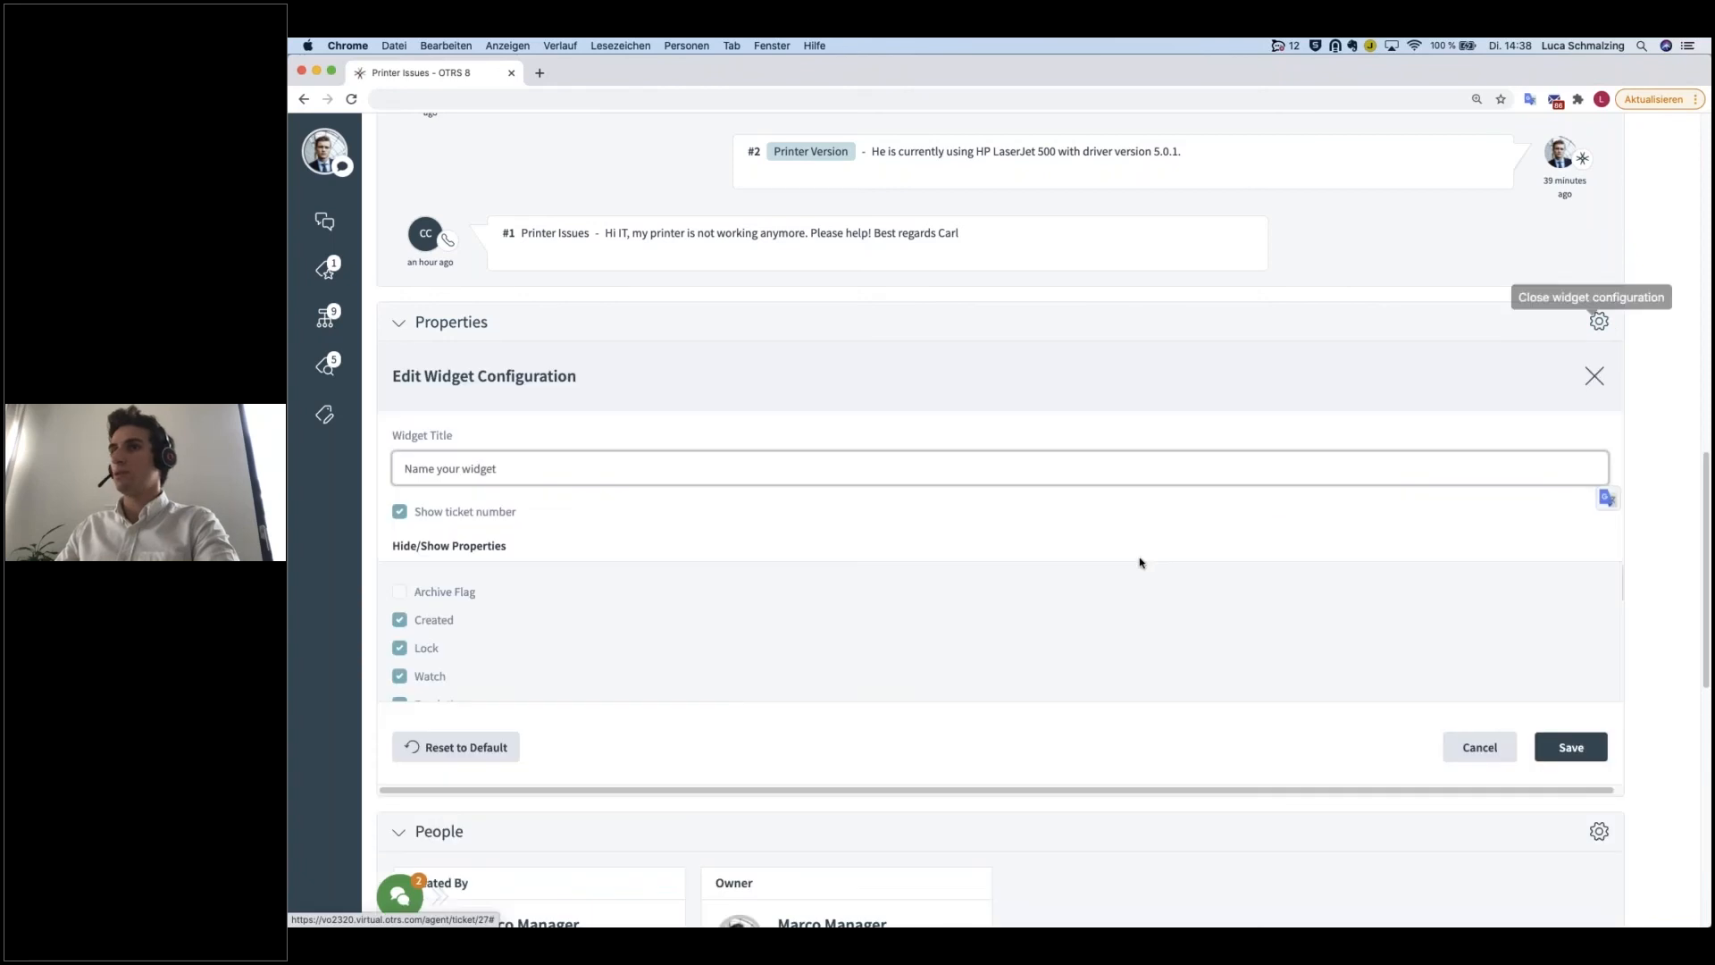
scroll(1137, 563, down, 2)
scroll(455, 536, up, 1)
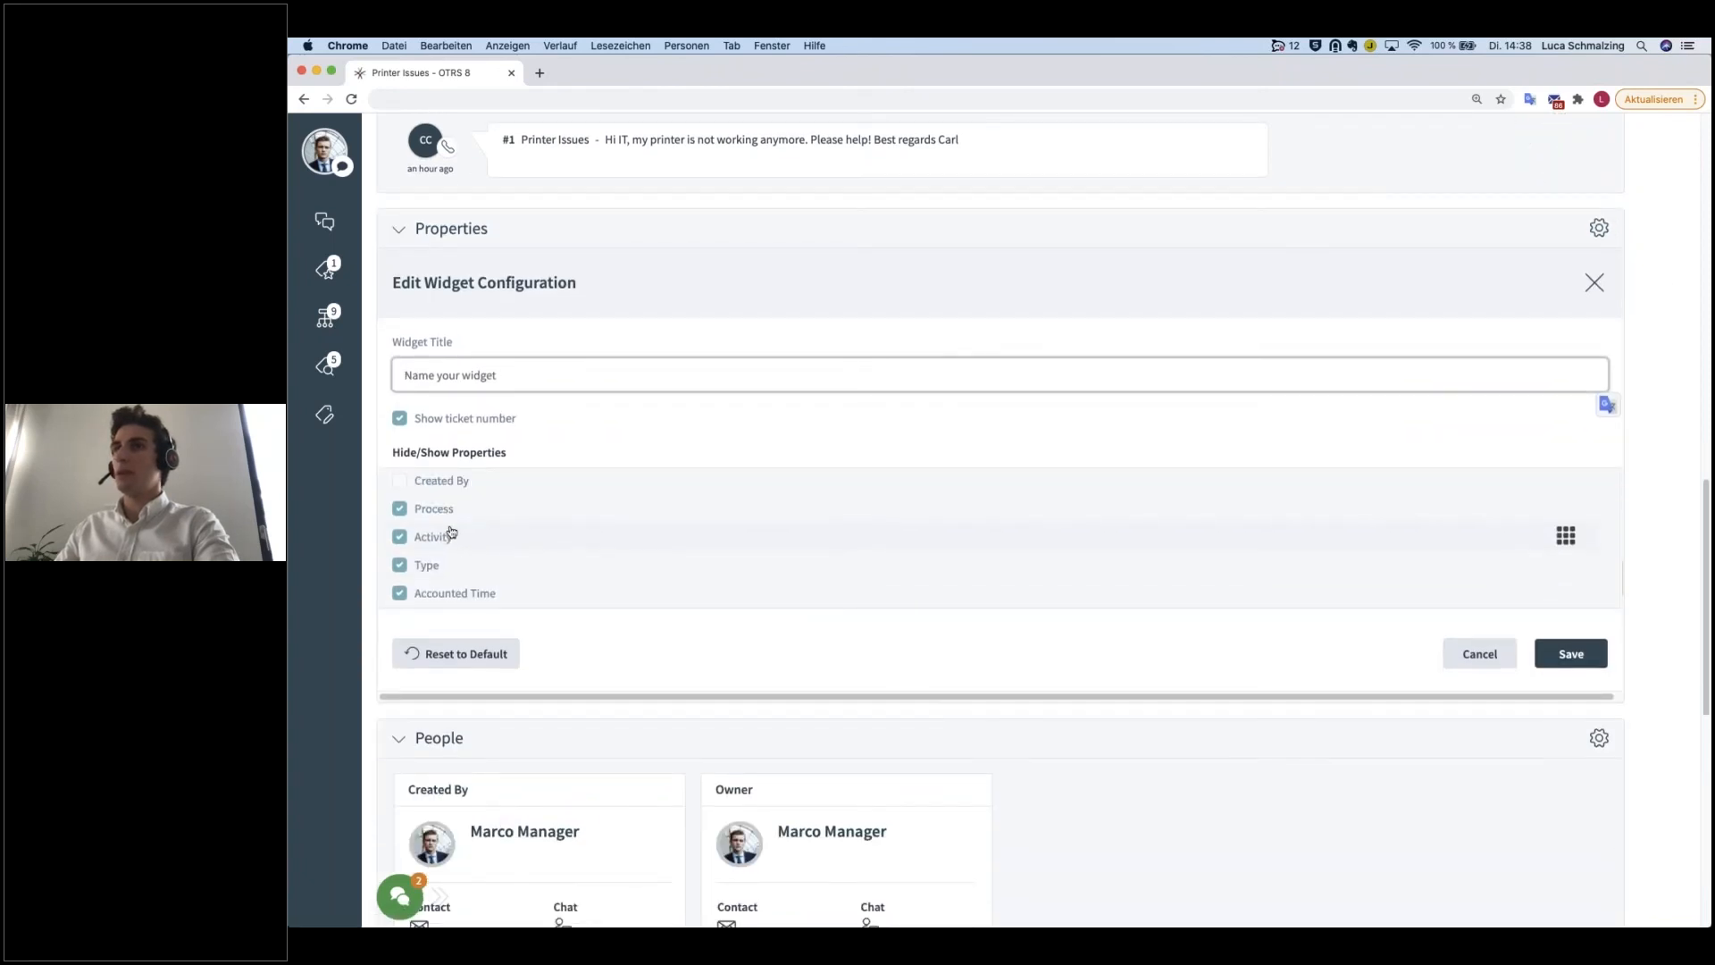
drag(1568, 570, 1572, 517)
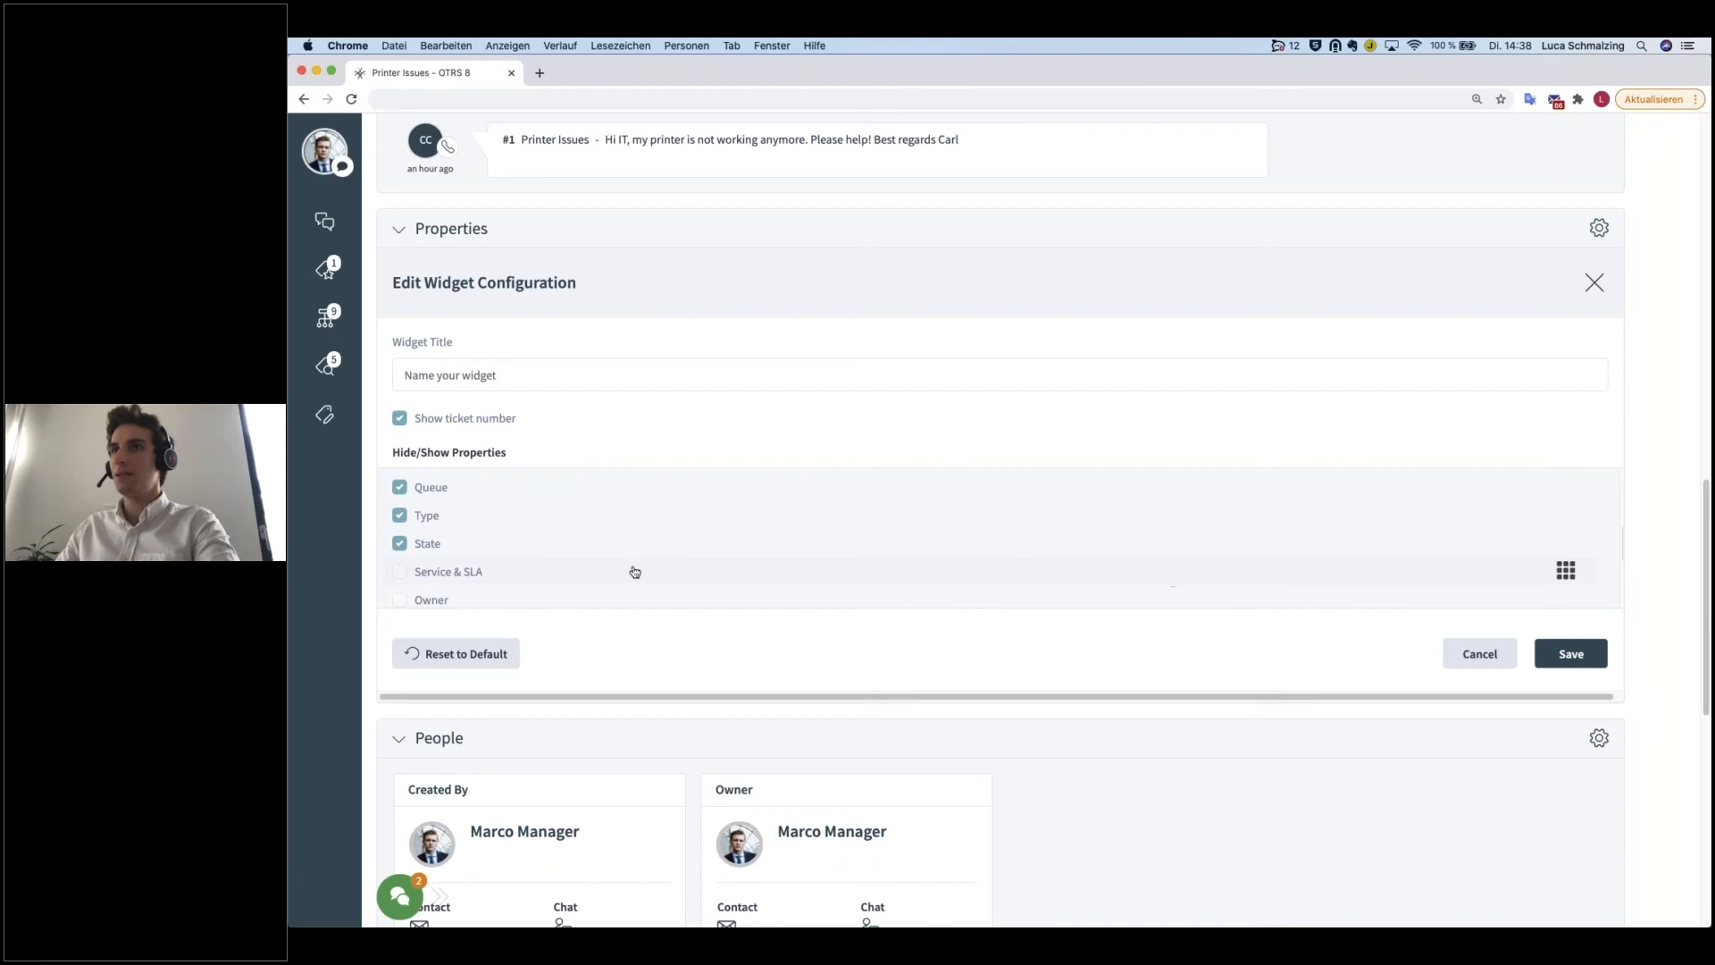
click(1600, 655)
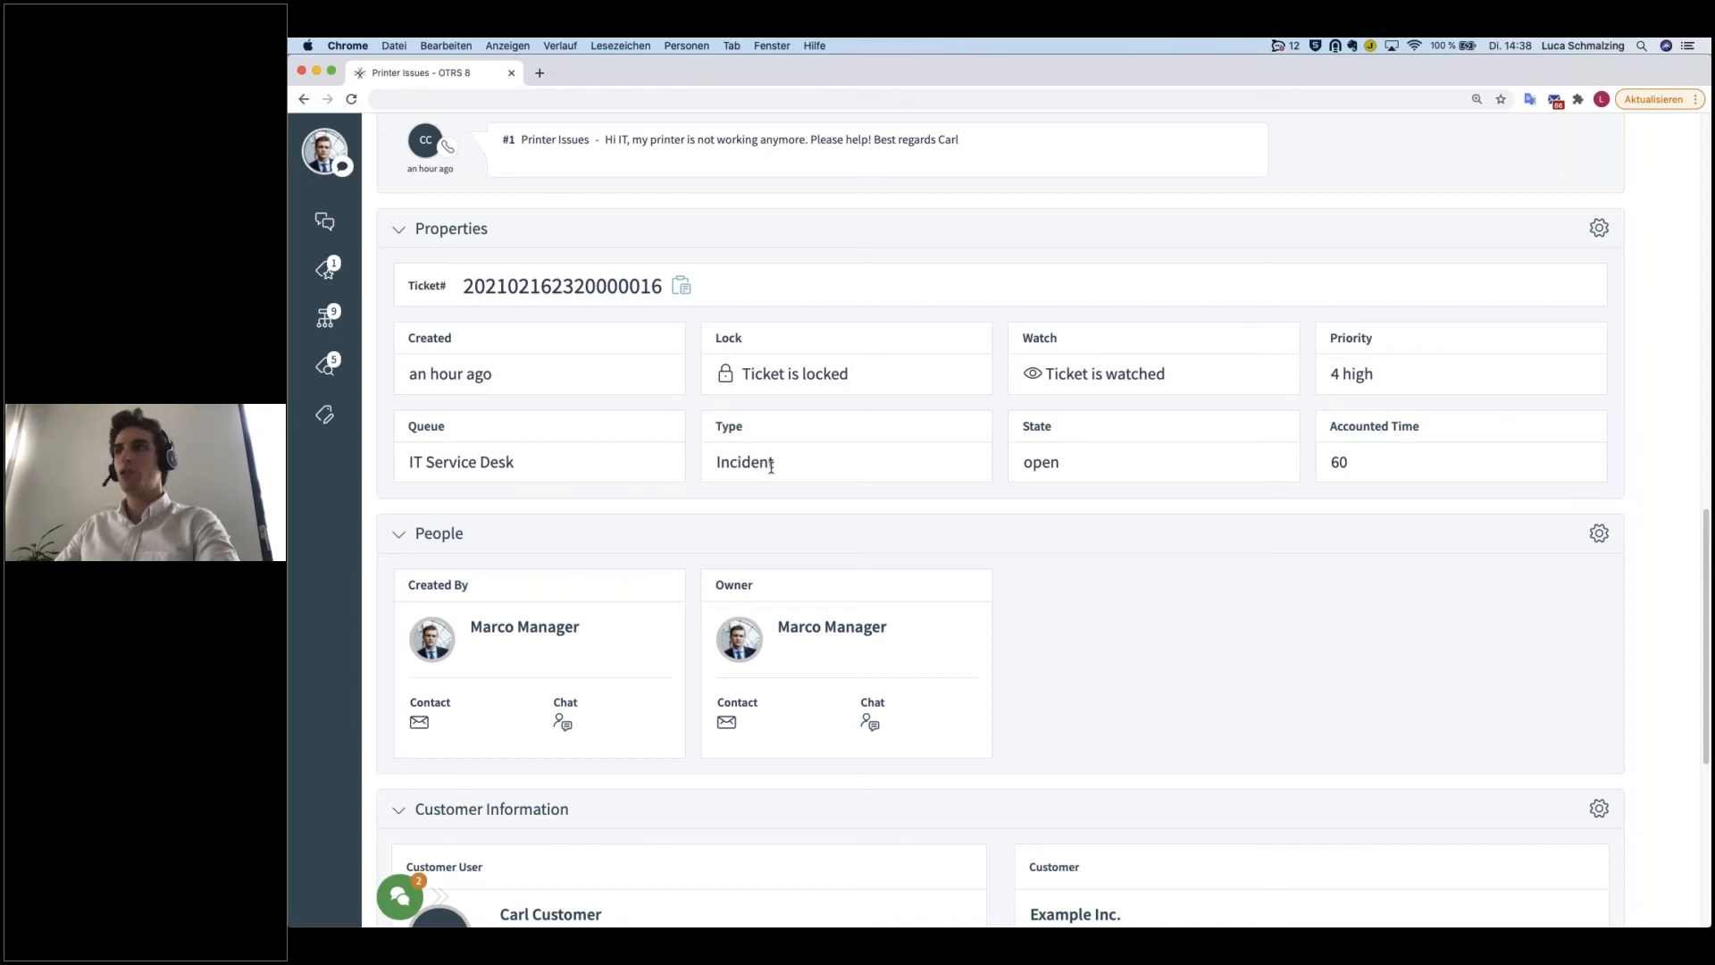
double_click(1040, 463)
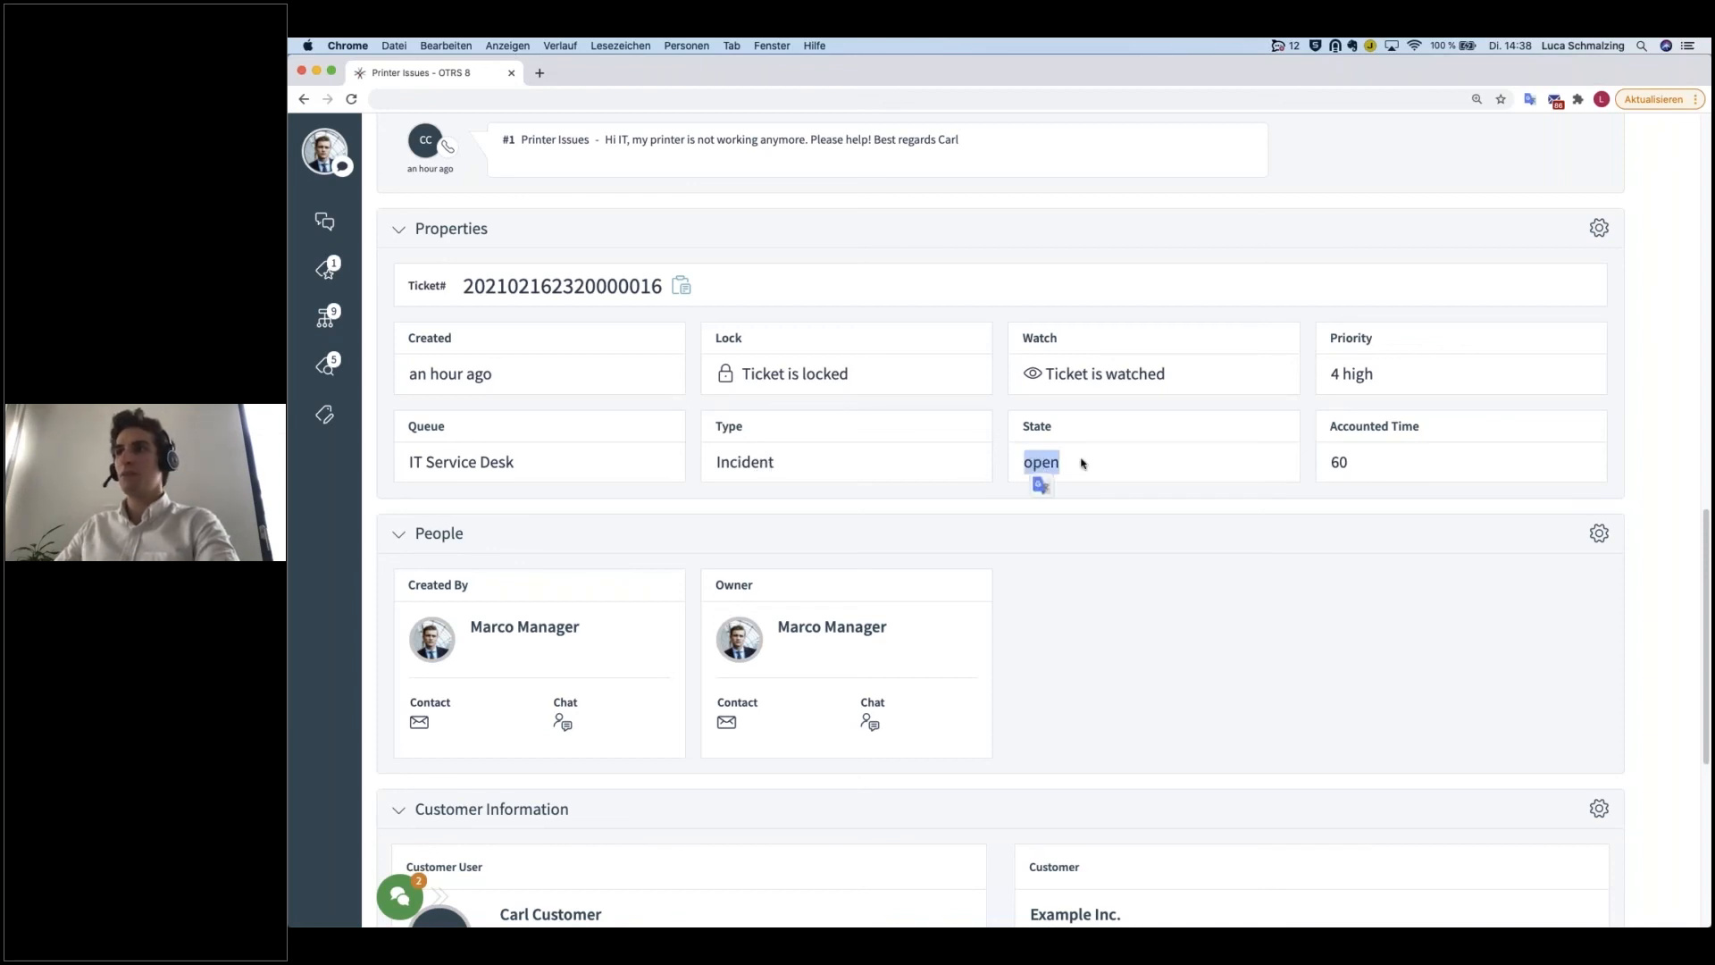
click(1119, 427)
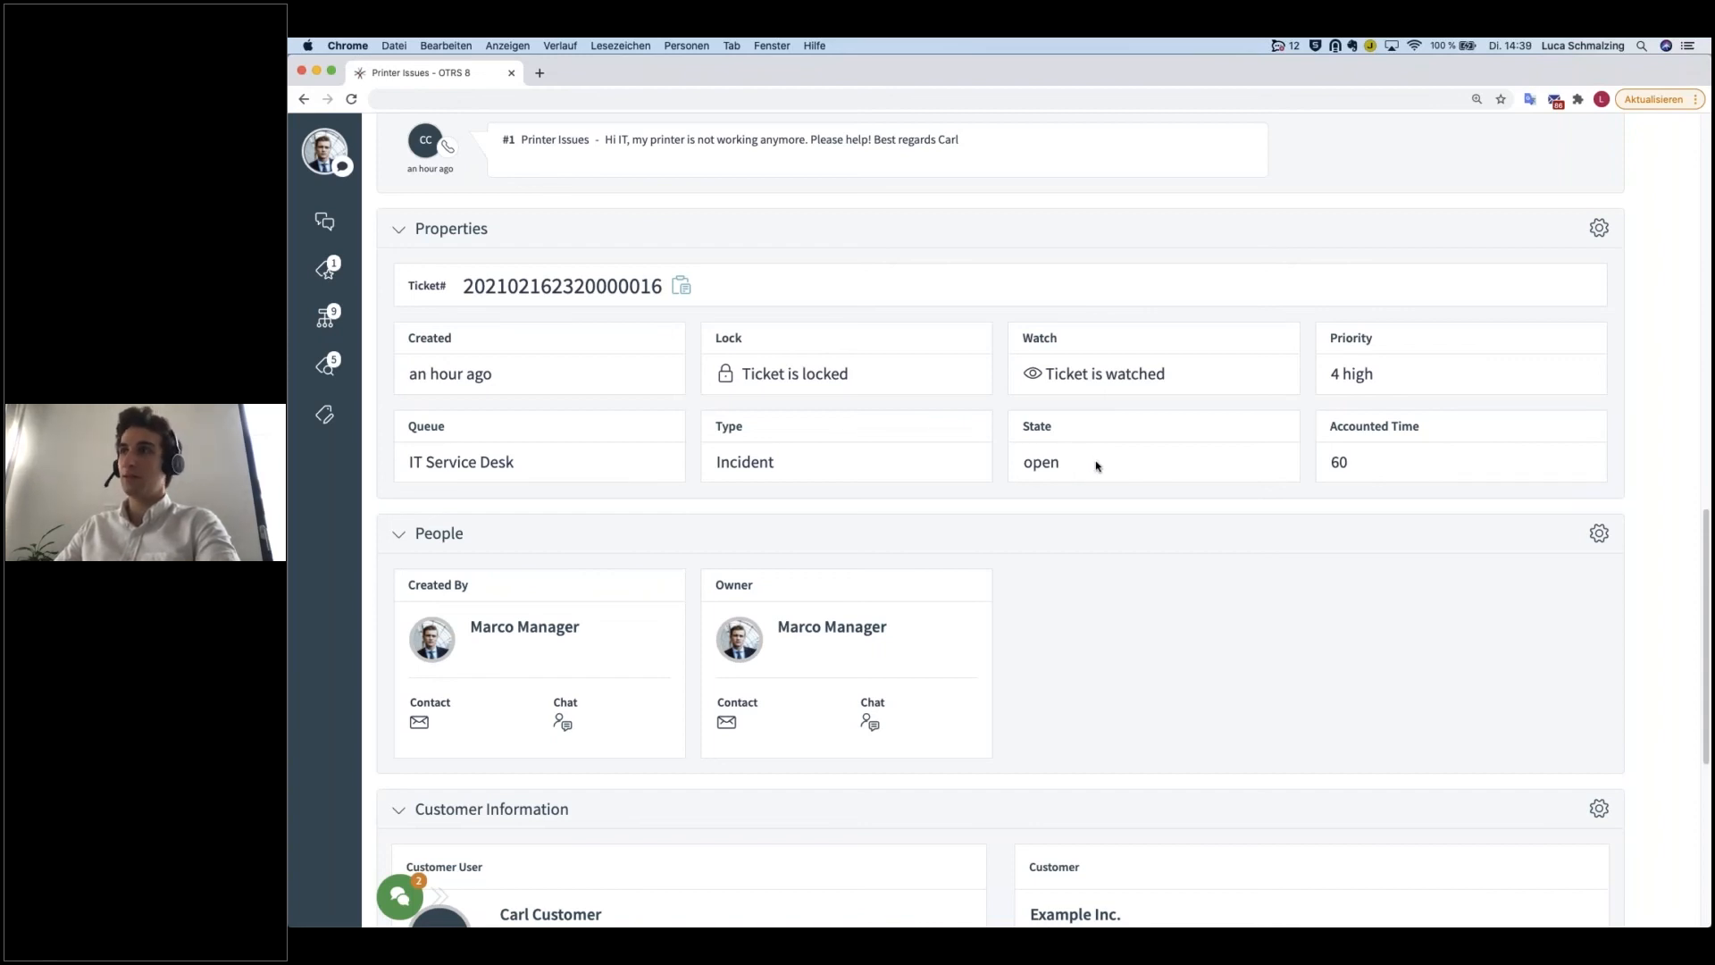
Step: Examine the ticket's priority and queue in the Properties widget
scroll(1091, 464, up, 10)
scroll(542, 334, up, 6)
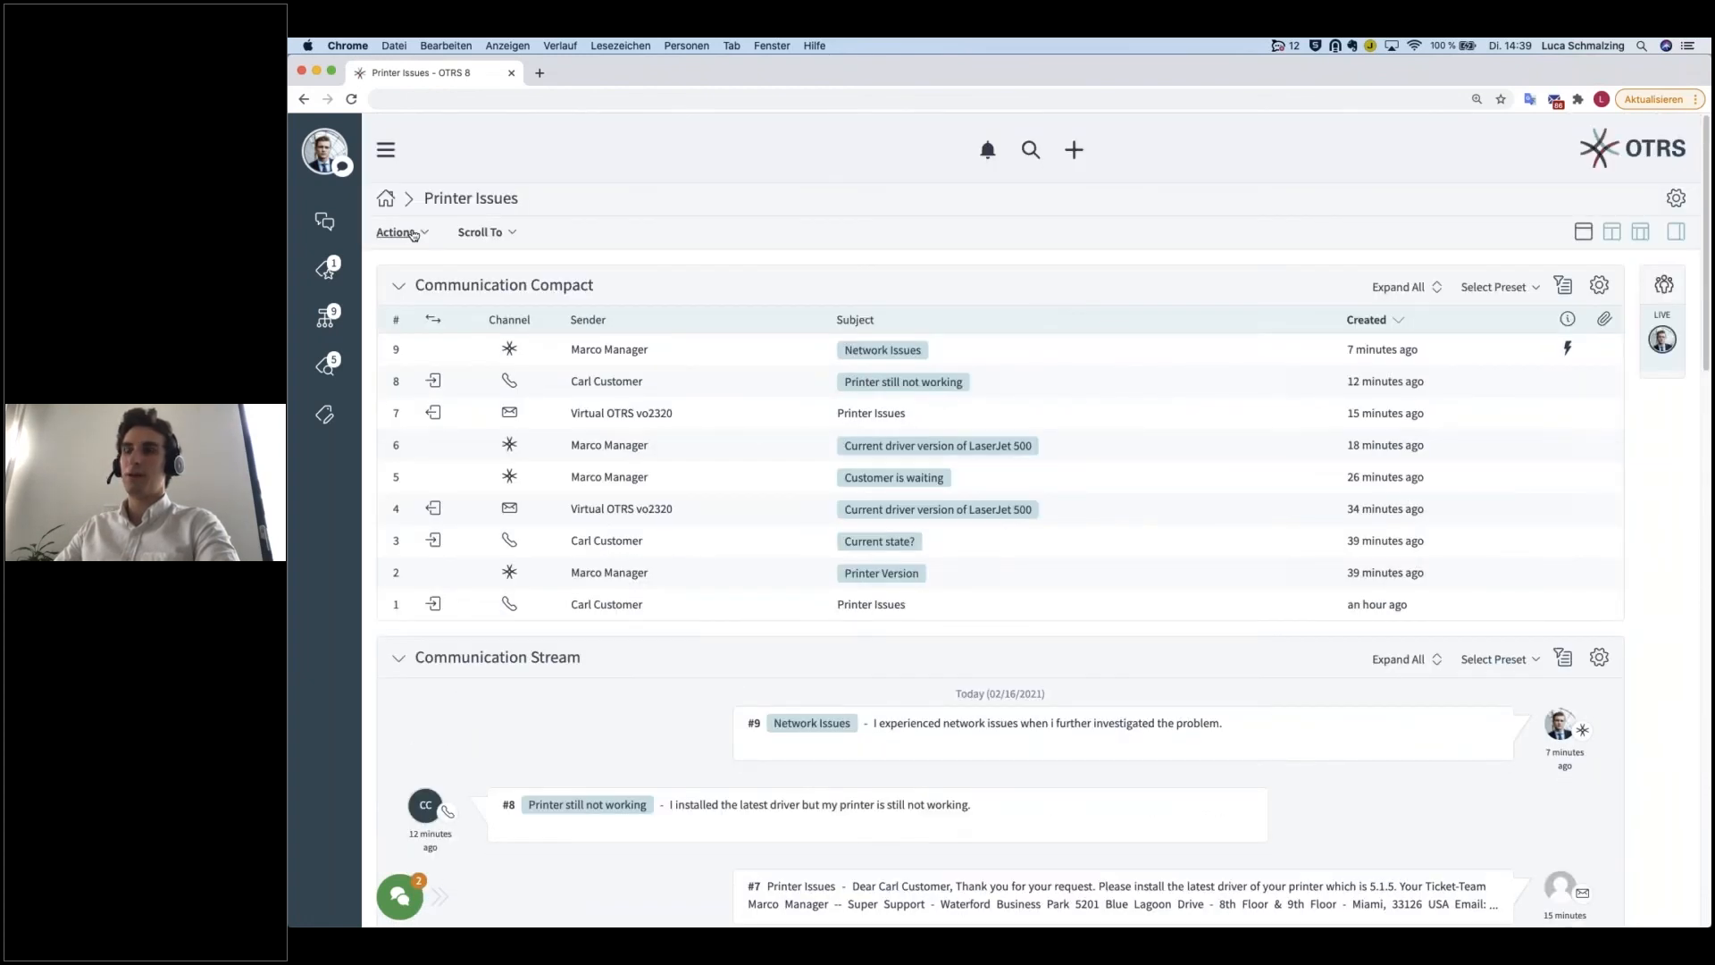
scroll(1072, 721, down, 10)
scroll(1072, 721, down, 1)
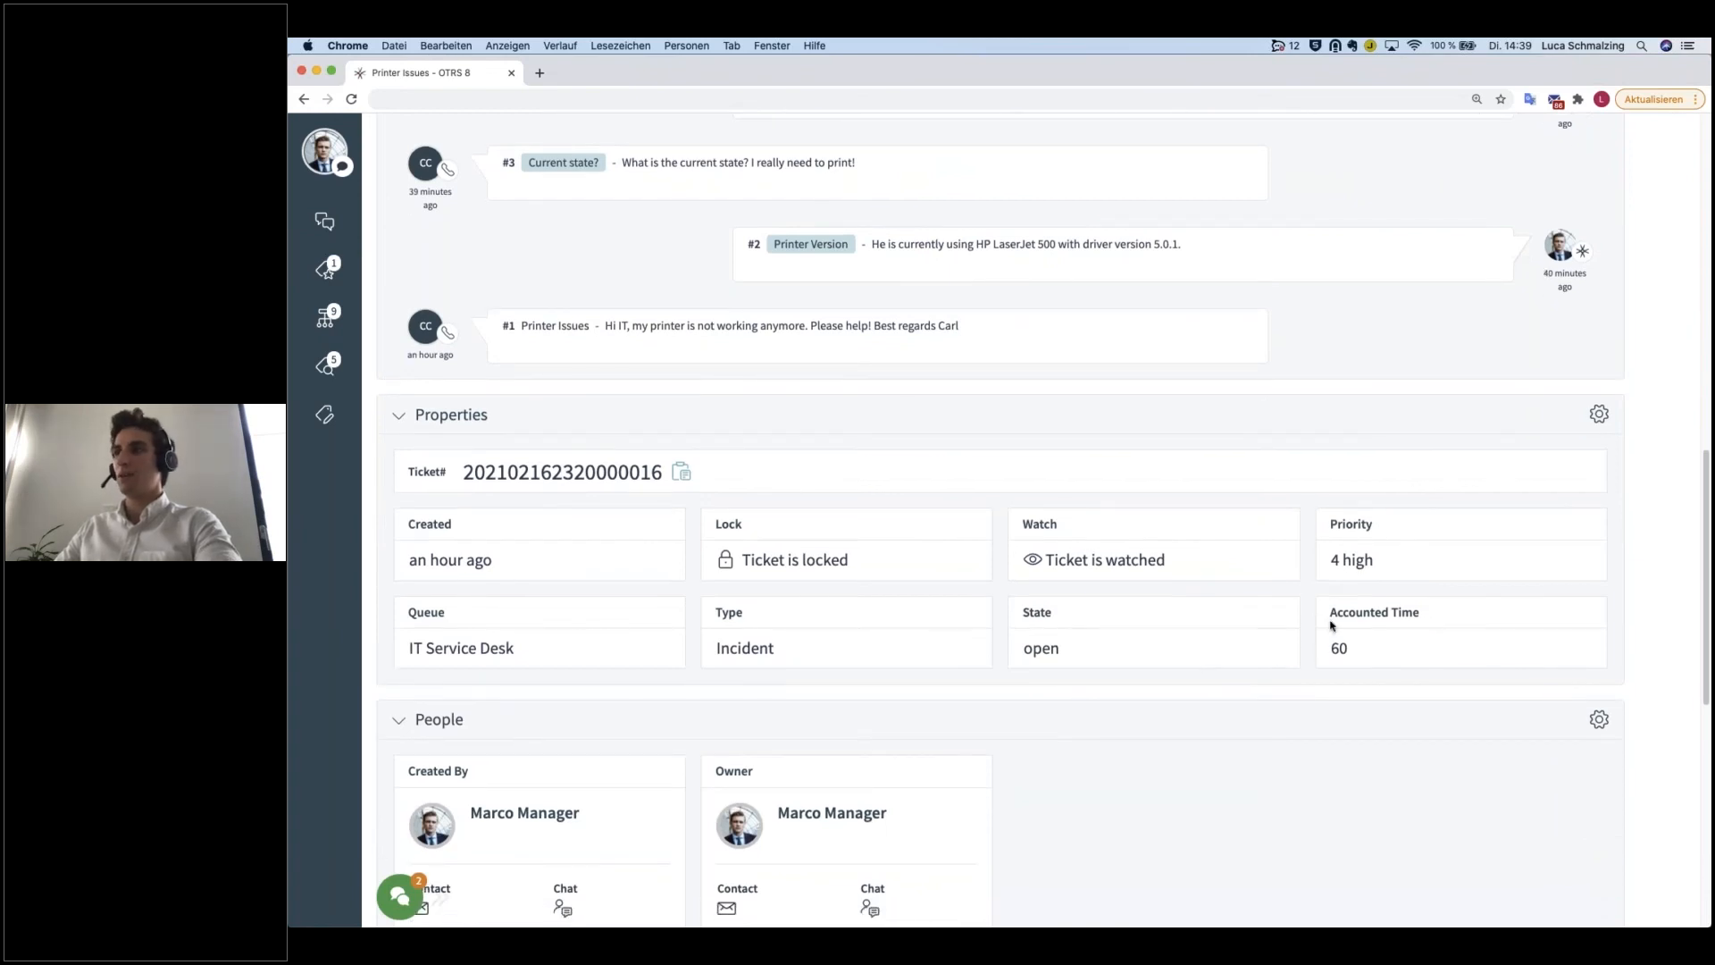
drag(1383, 564, 1330, 562)
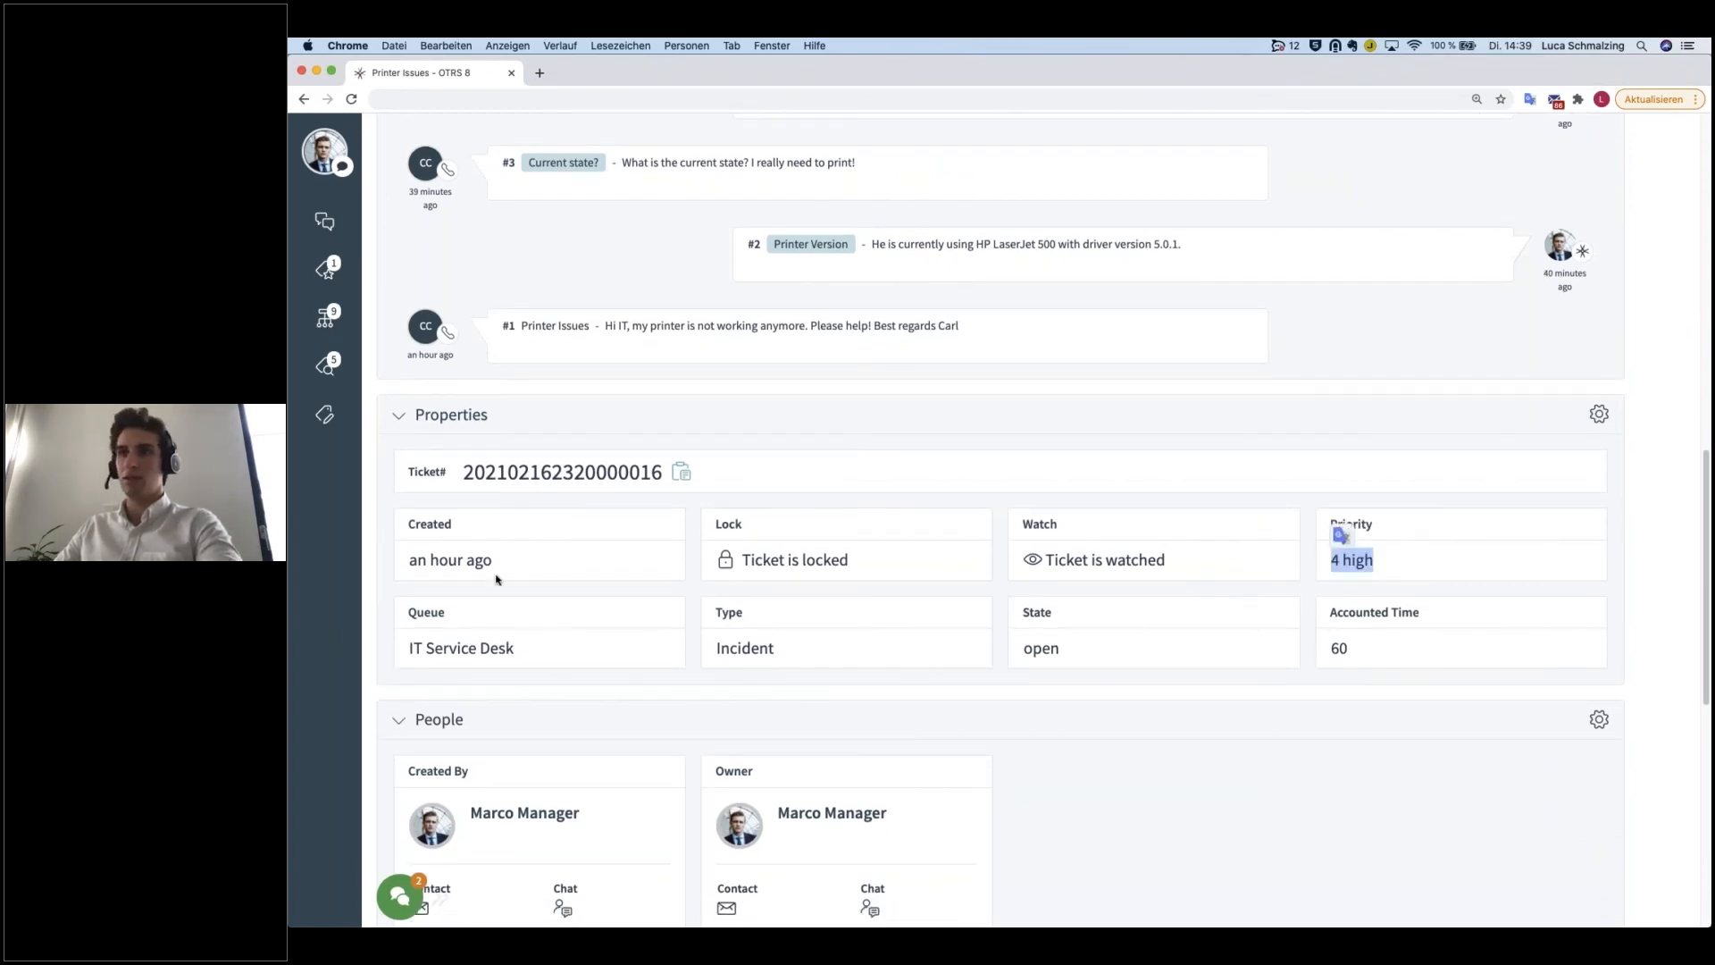
drag(614, 648, 411, 601)
click(539, 635)
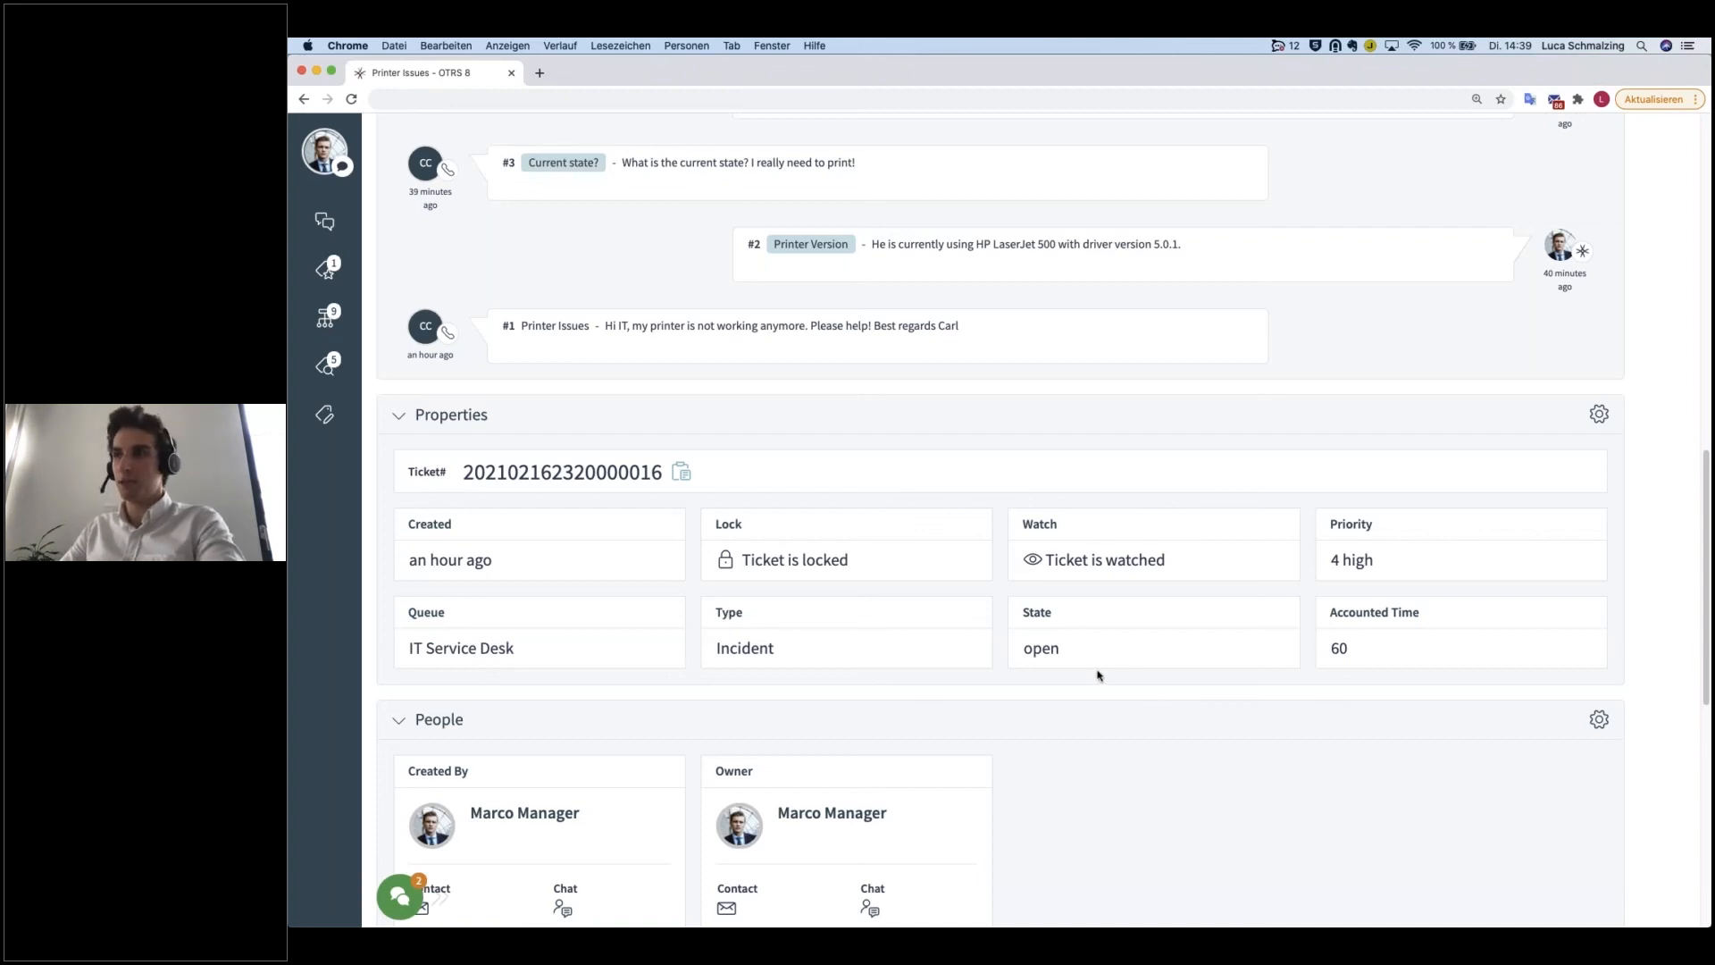
Step: Examine the ticket's creator and owner in the People widget, plus the Customer Information and Attachments widgets
scroll(1099, 675, down, 1)
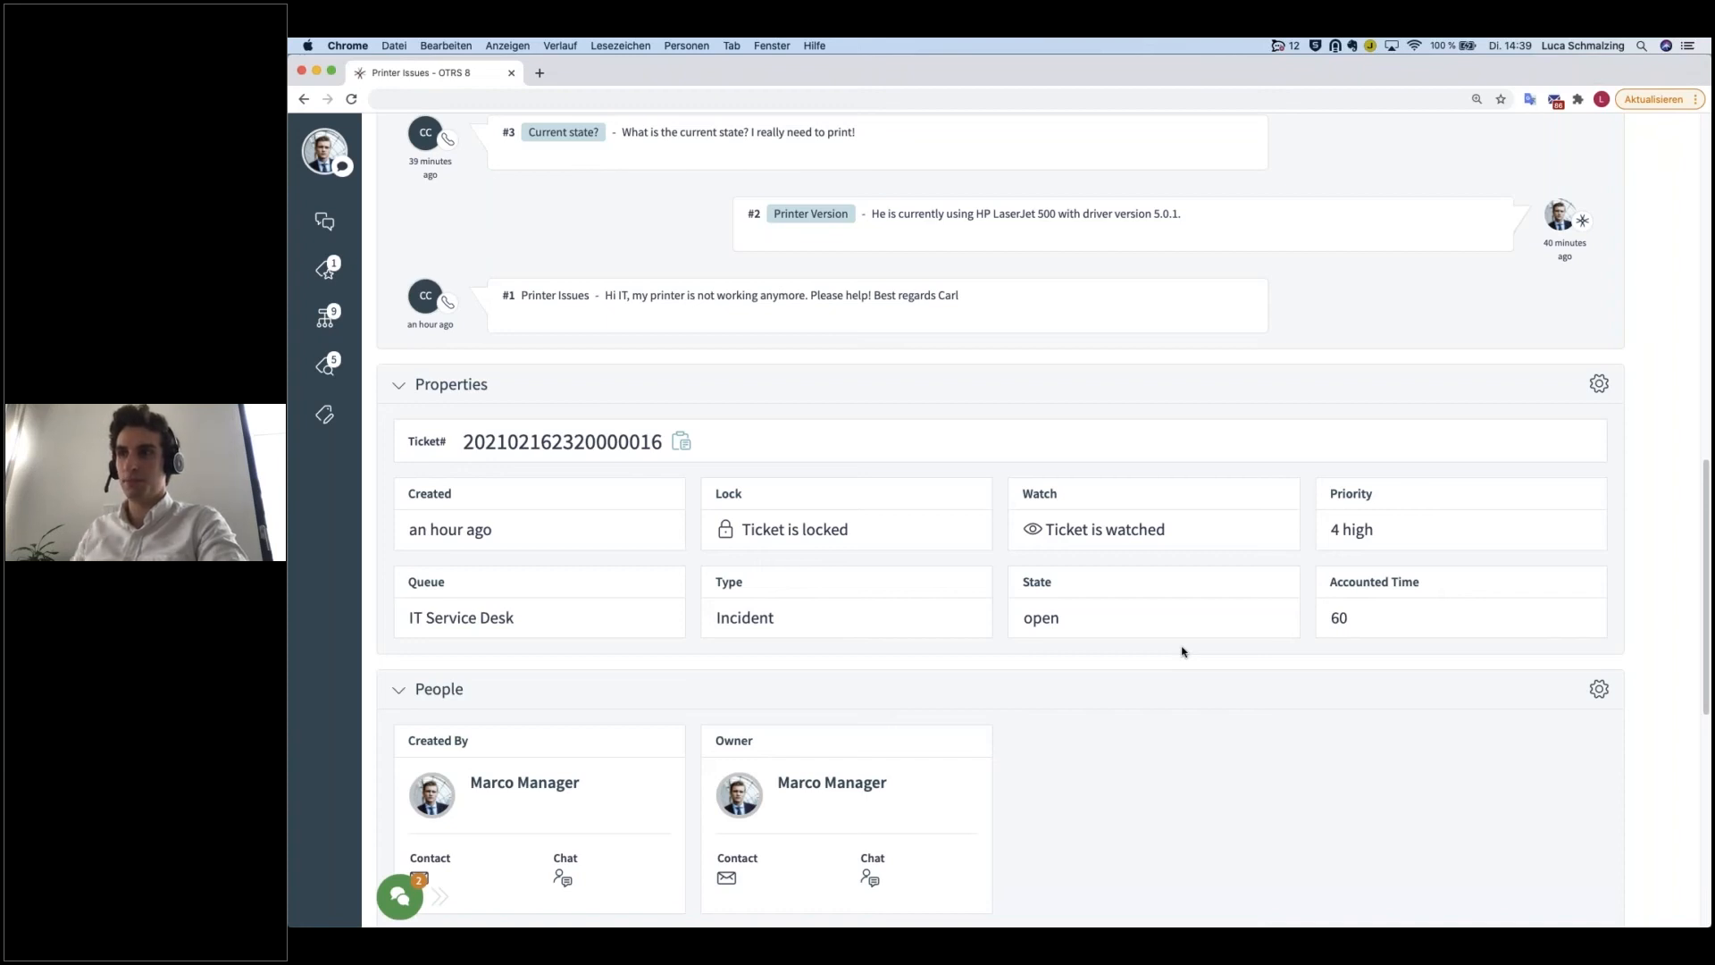
scroll(1182, 652, down, 5)
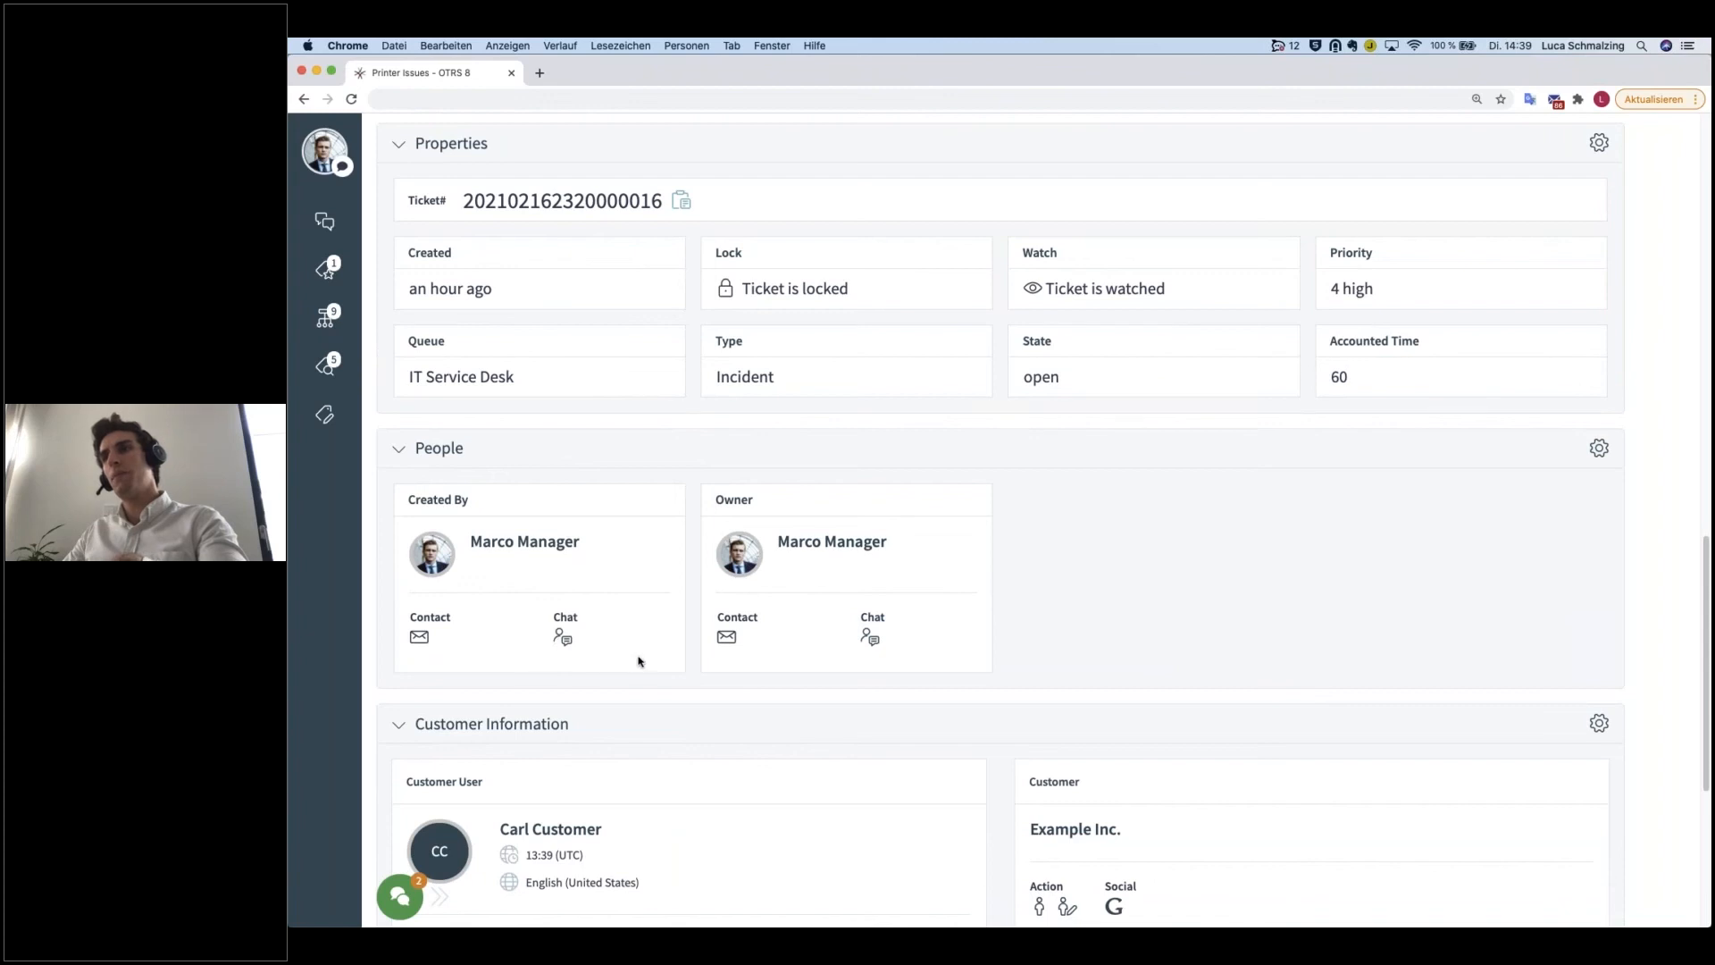
triple_click(593, 543)
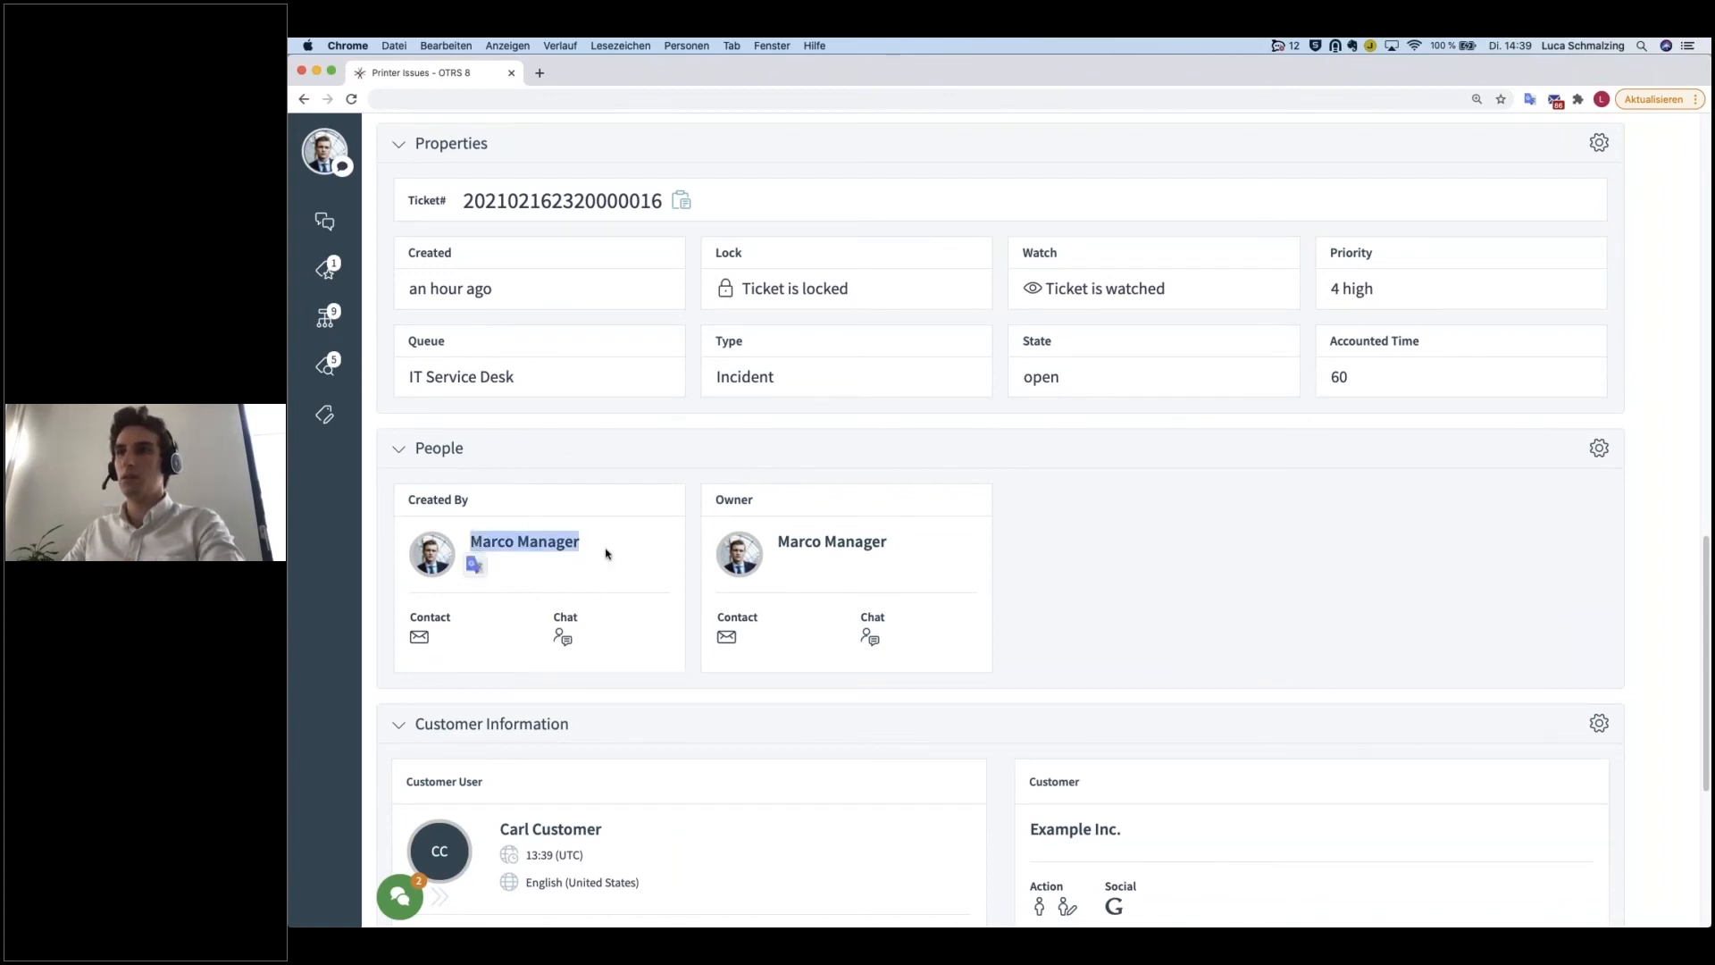
drag(898, 546, 804, 546)
click(805, 546)
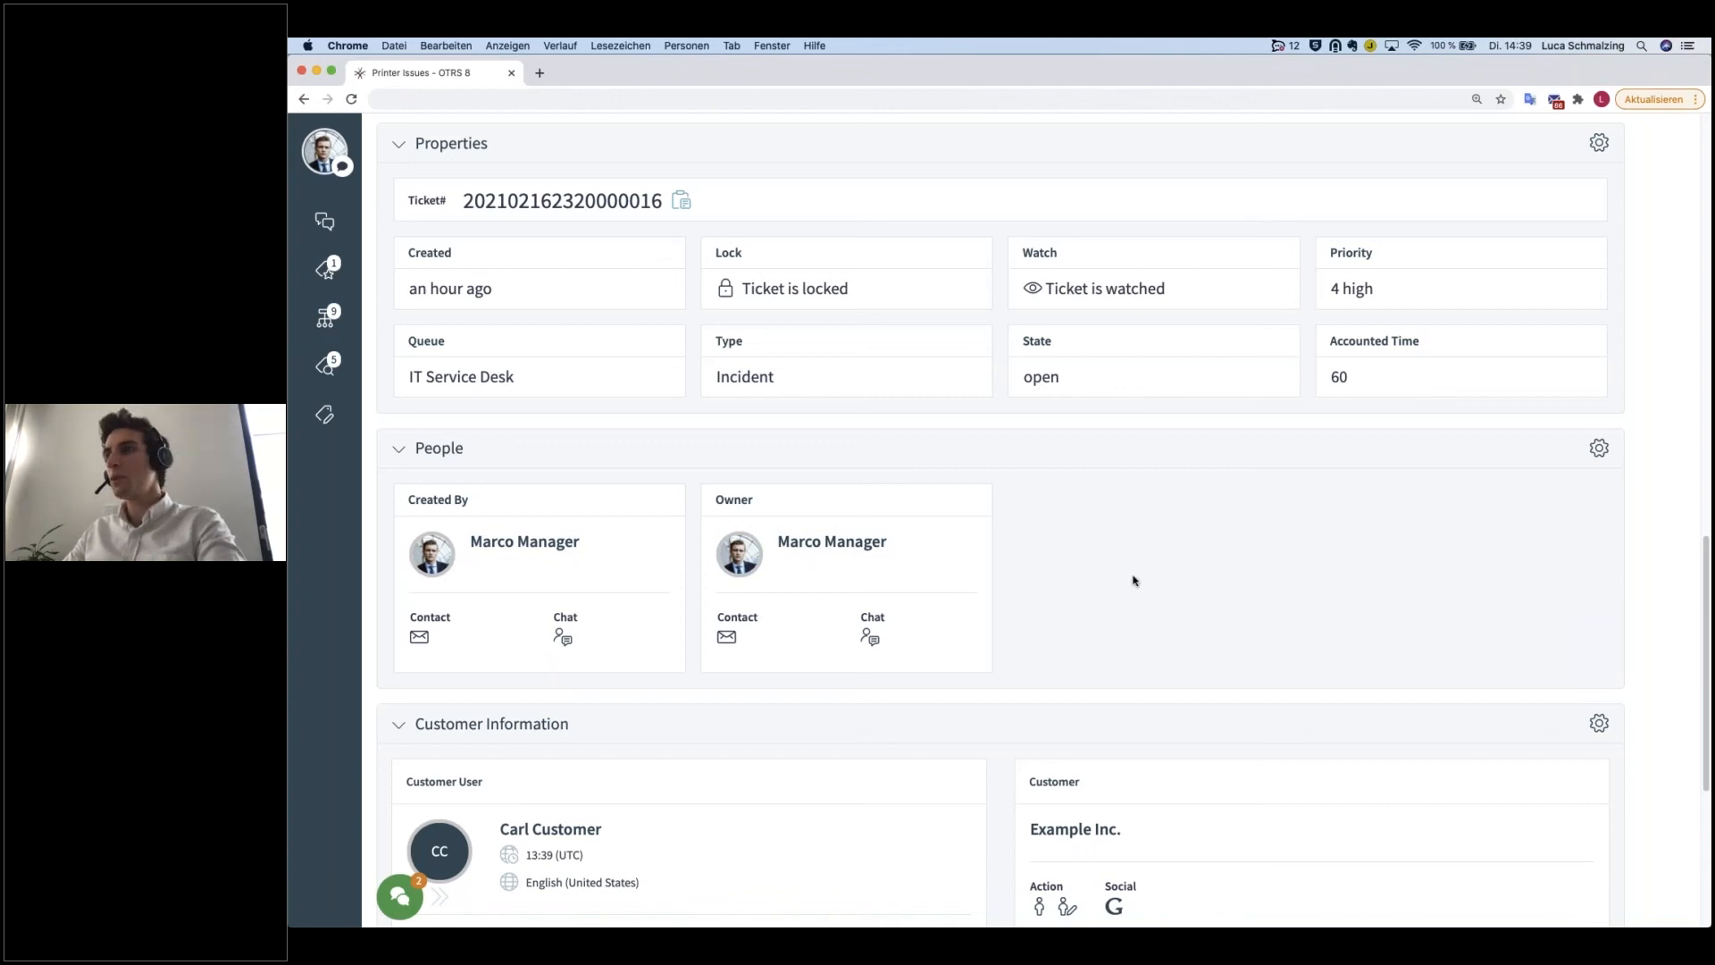
scroll(1128, 578, down, 5)
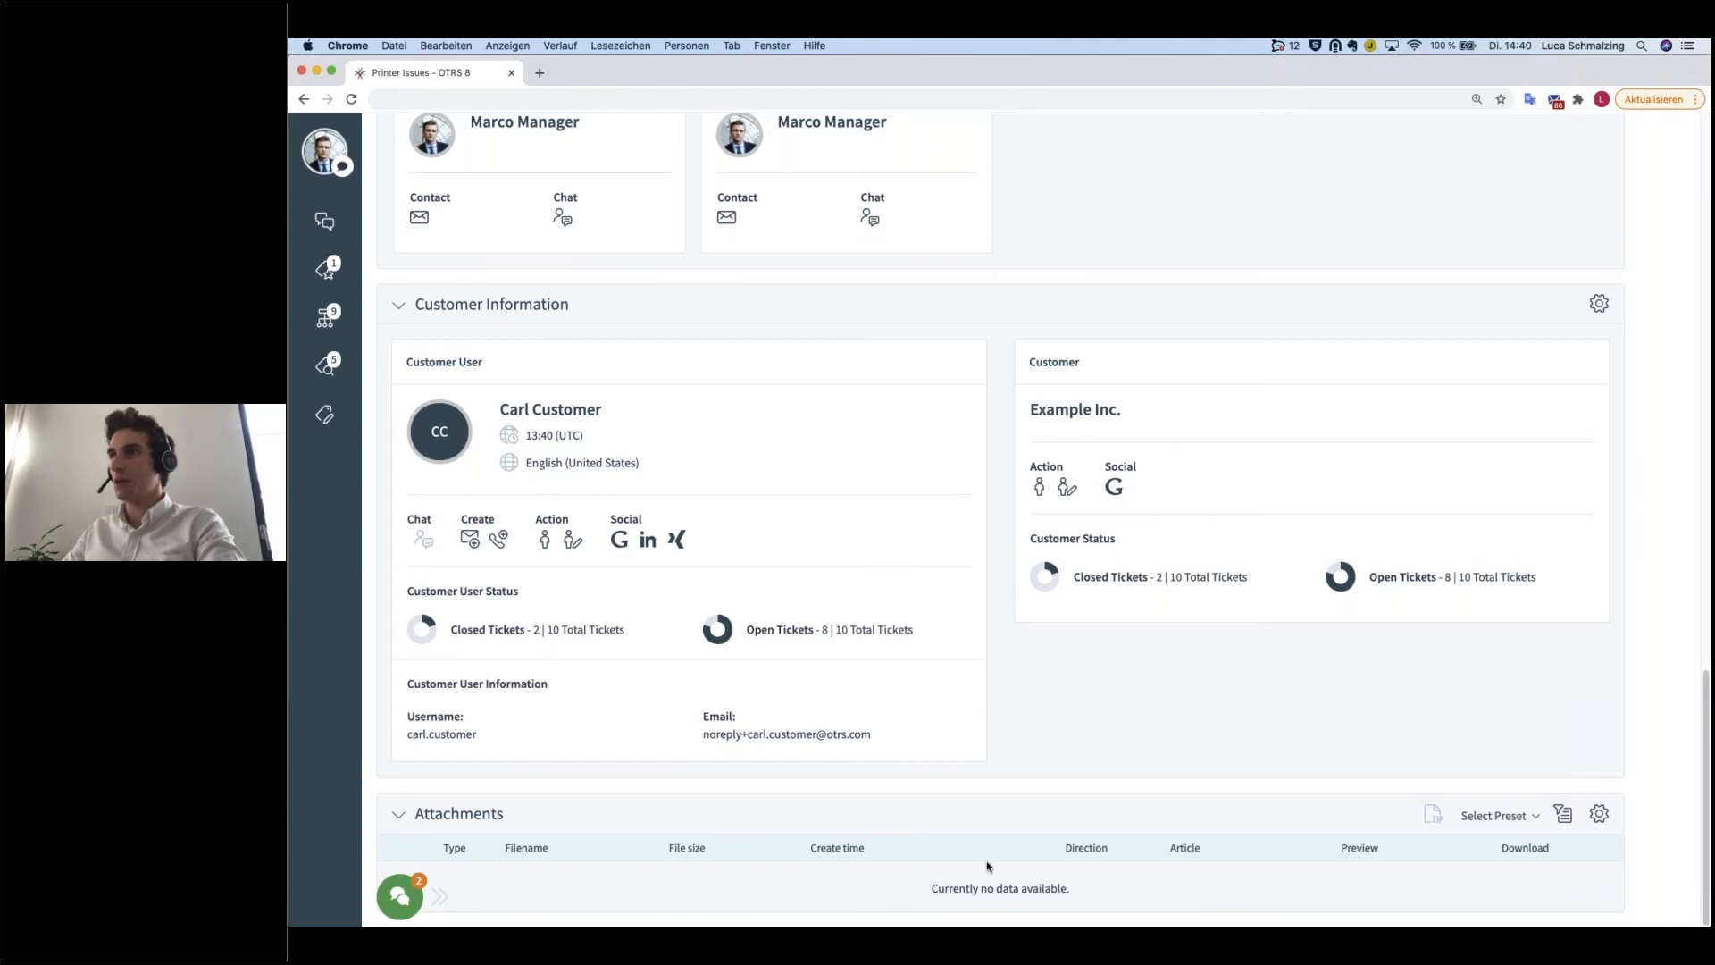
scroll(1005, 774, up, 15)
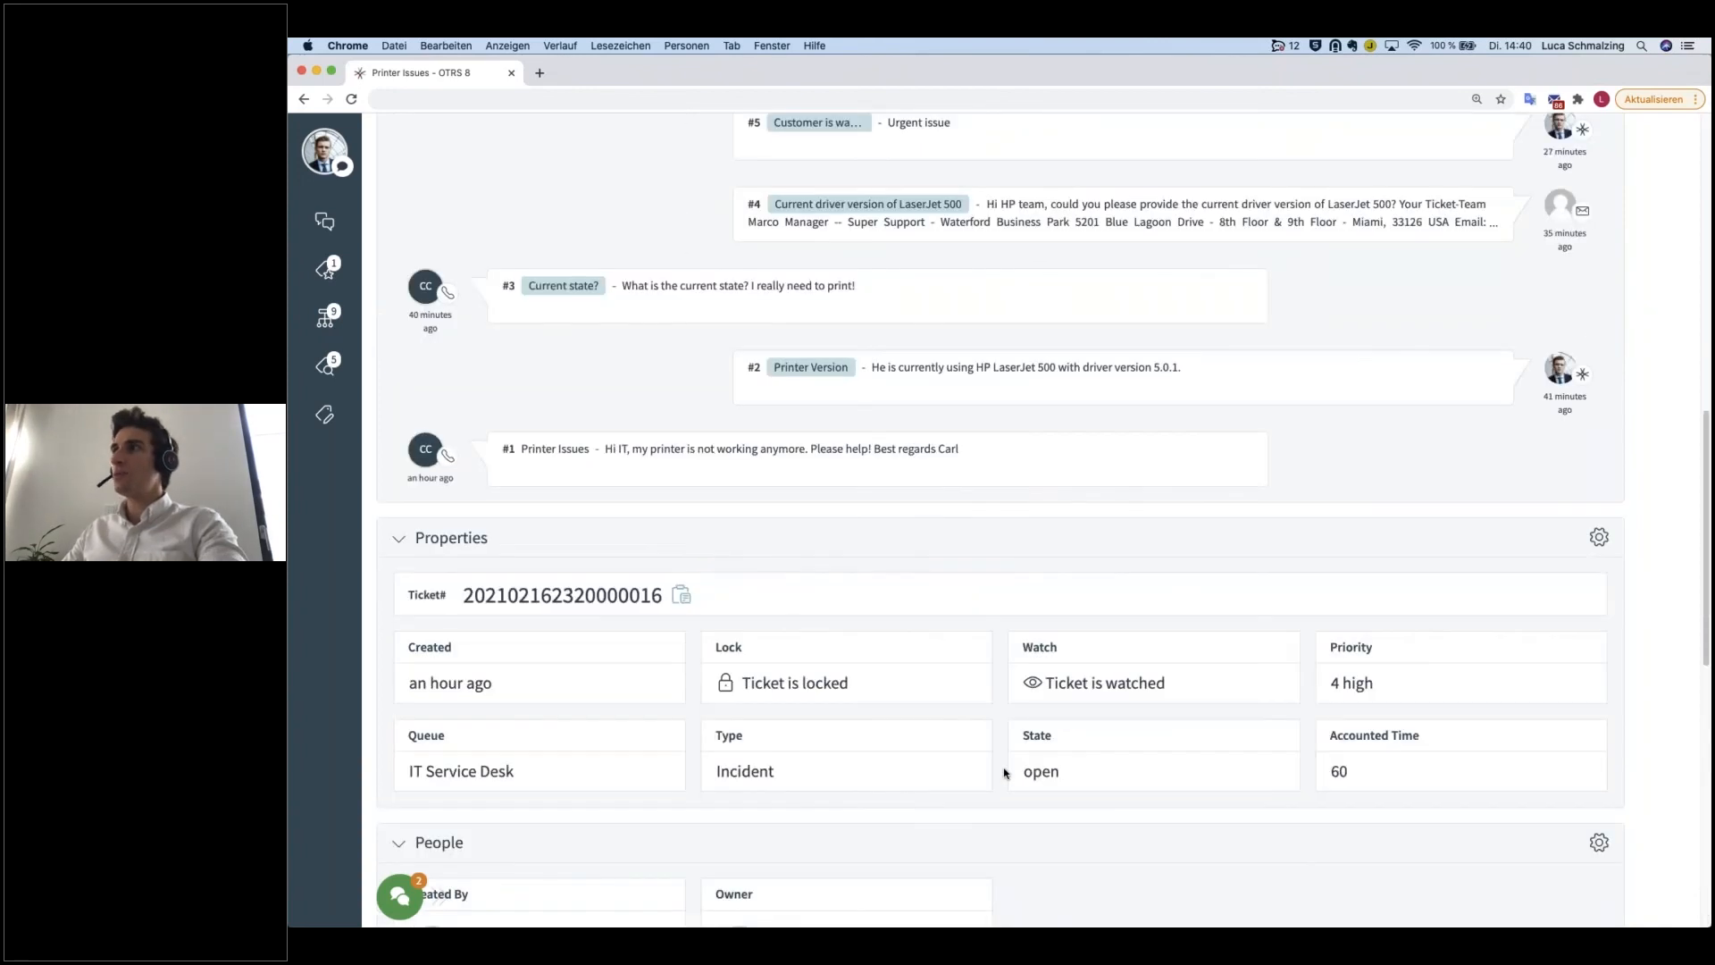
scroll(1005, 774, up, 5)
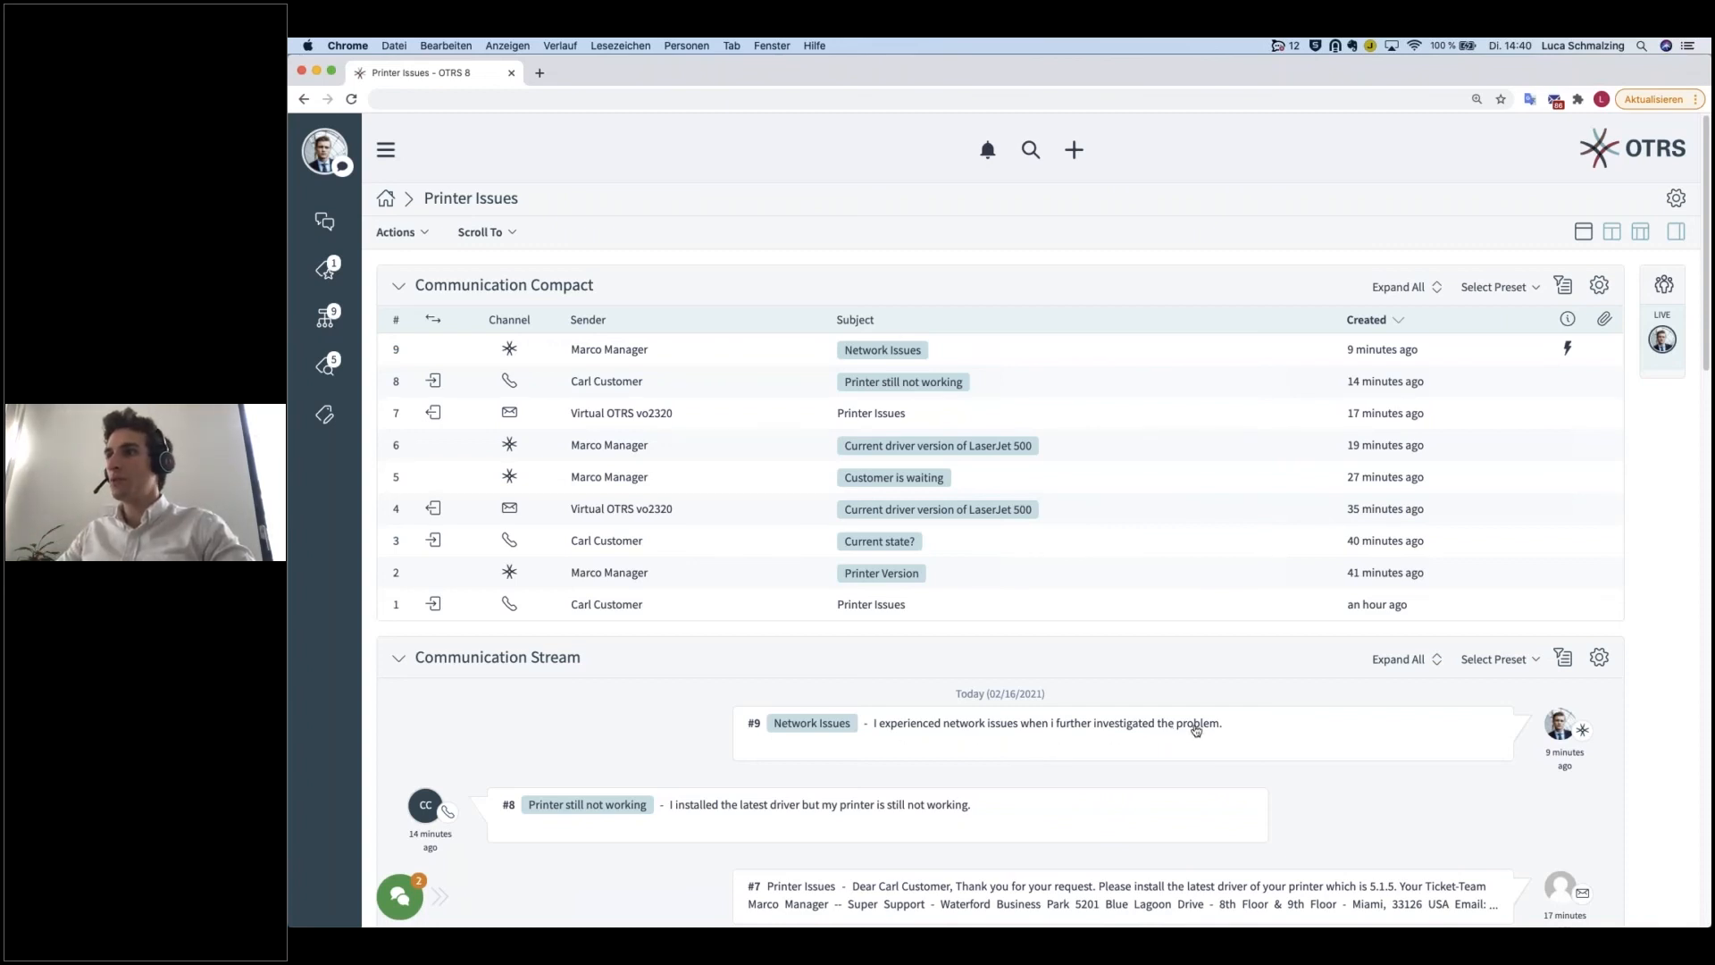
Step: Open the form for a new inbound phone ticket
drag(1224, 725, 878, 731)
click(849, 739)
click(1081, 159)
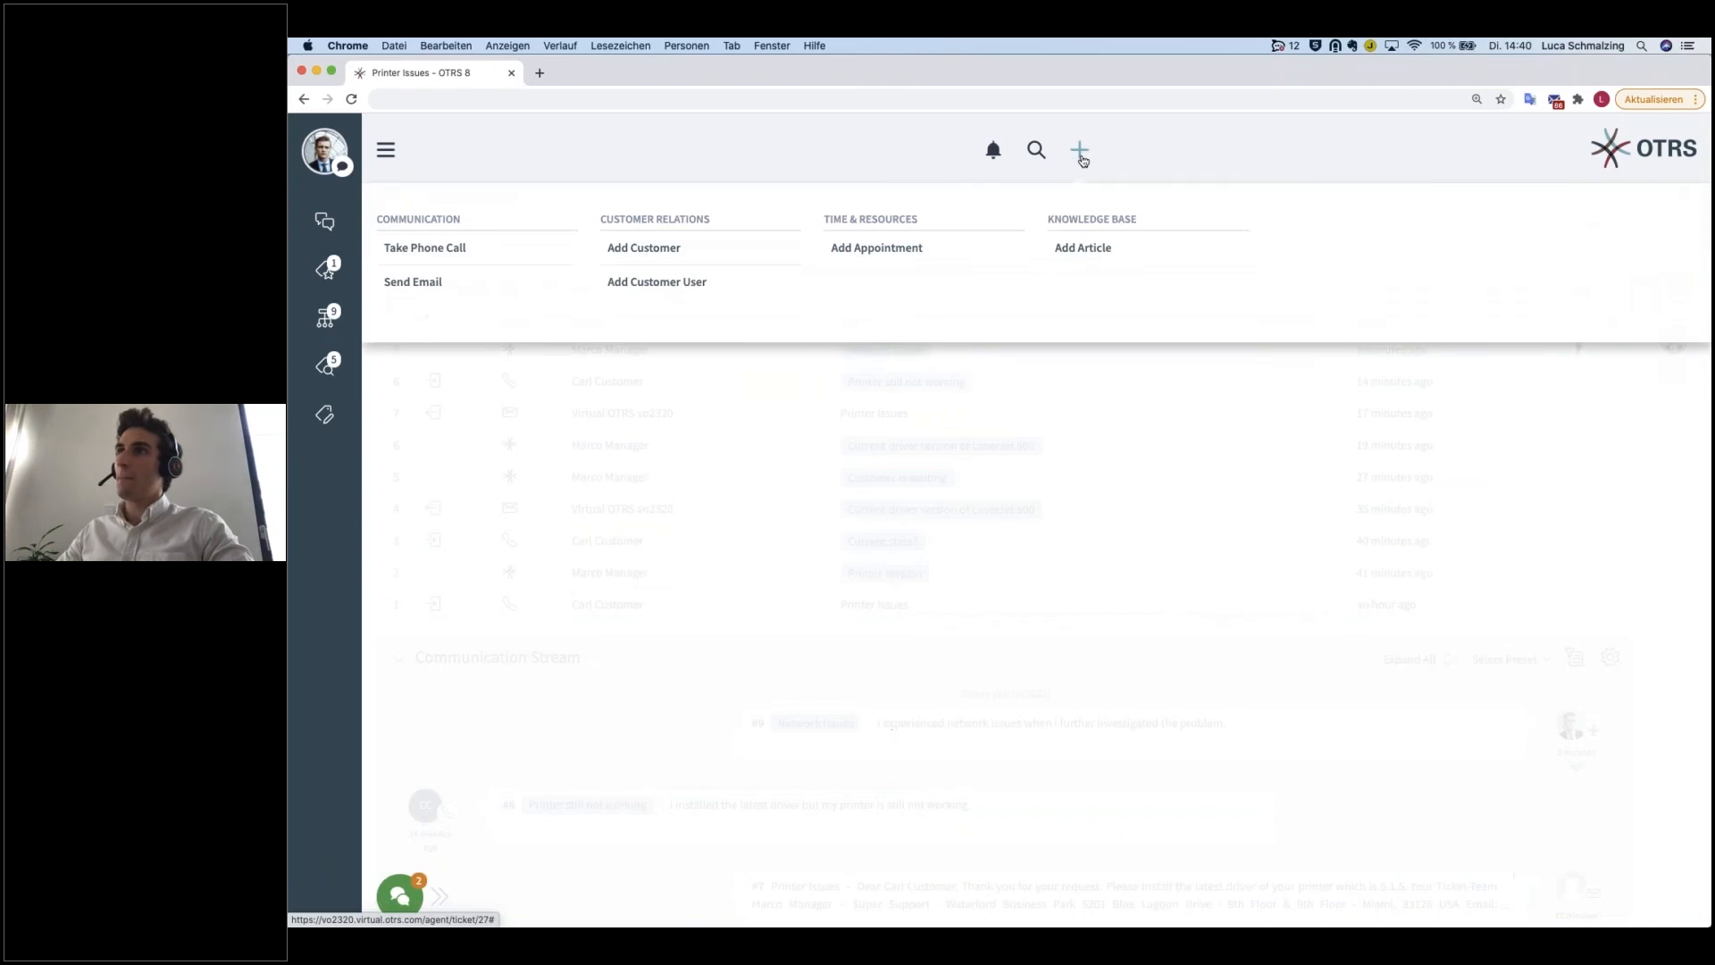
click(458, 253)
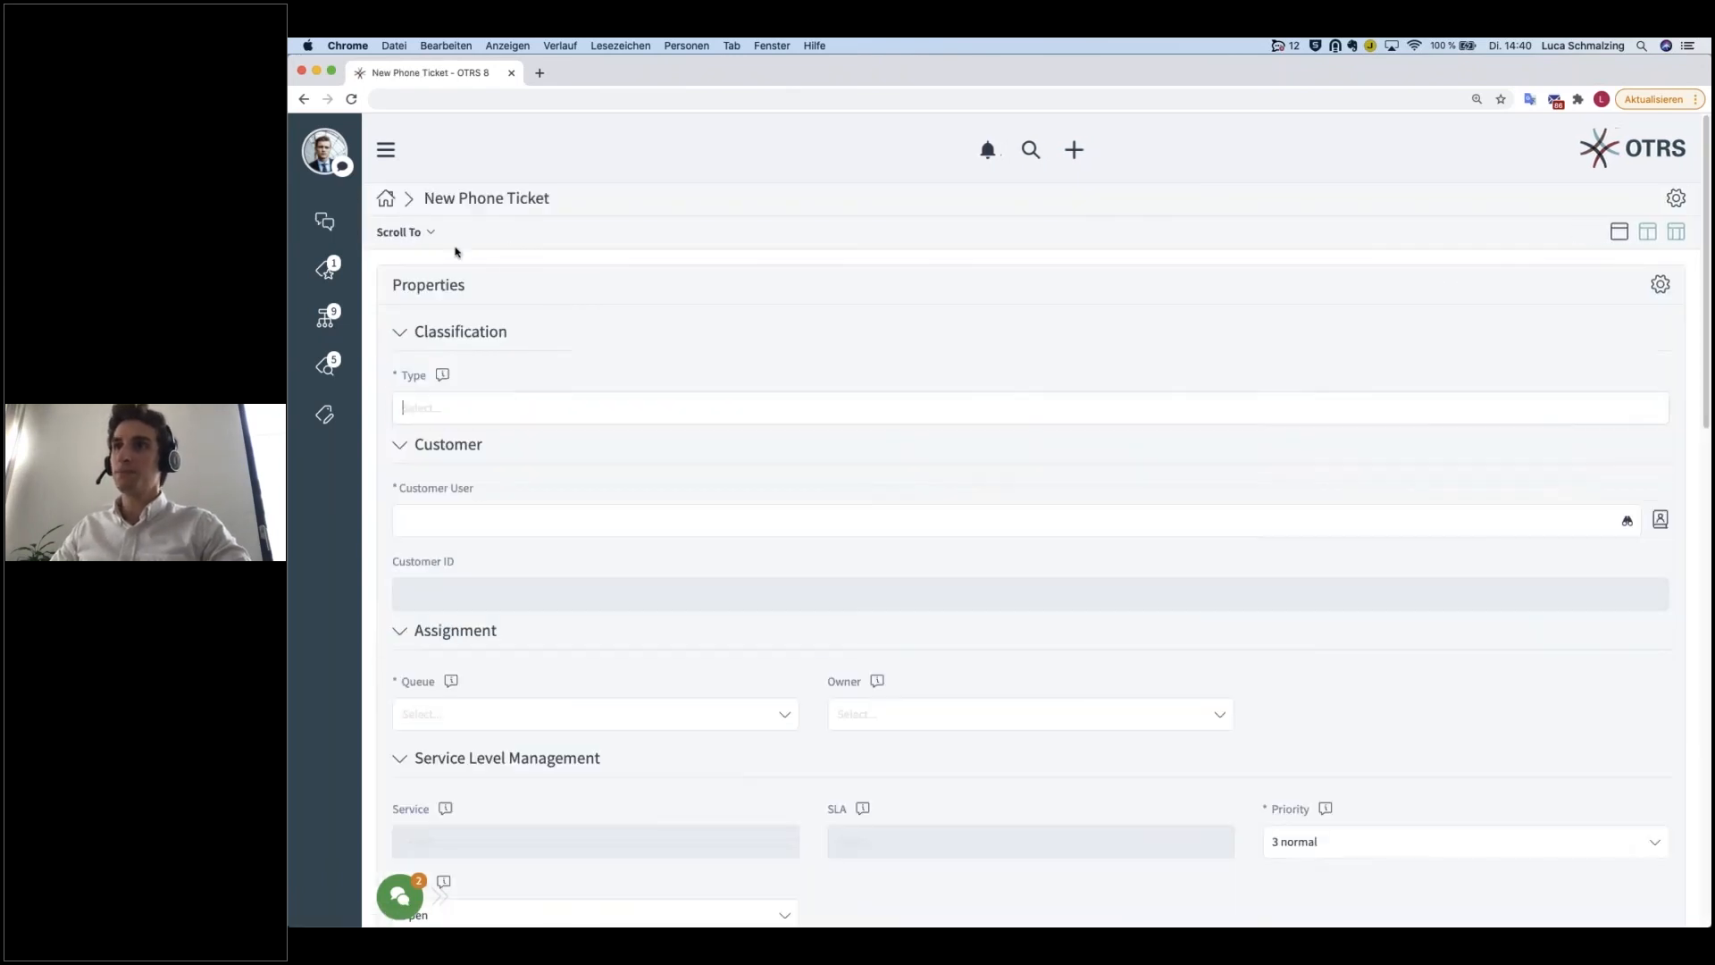
Step: Set the new phone ticket's type to Incident and select the customer user by searching for the first name
click(477, 393)
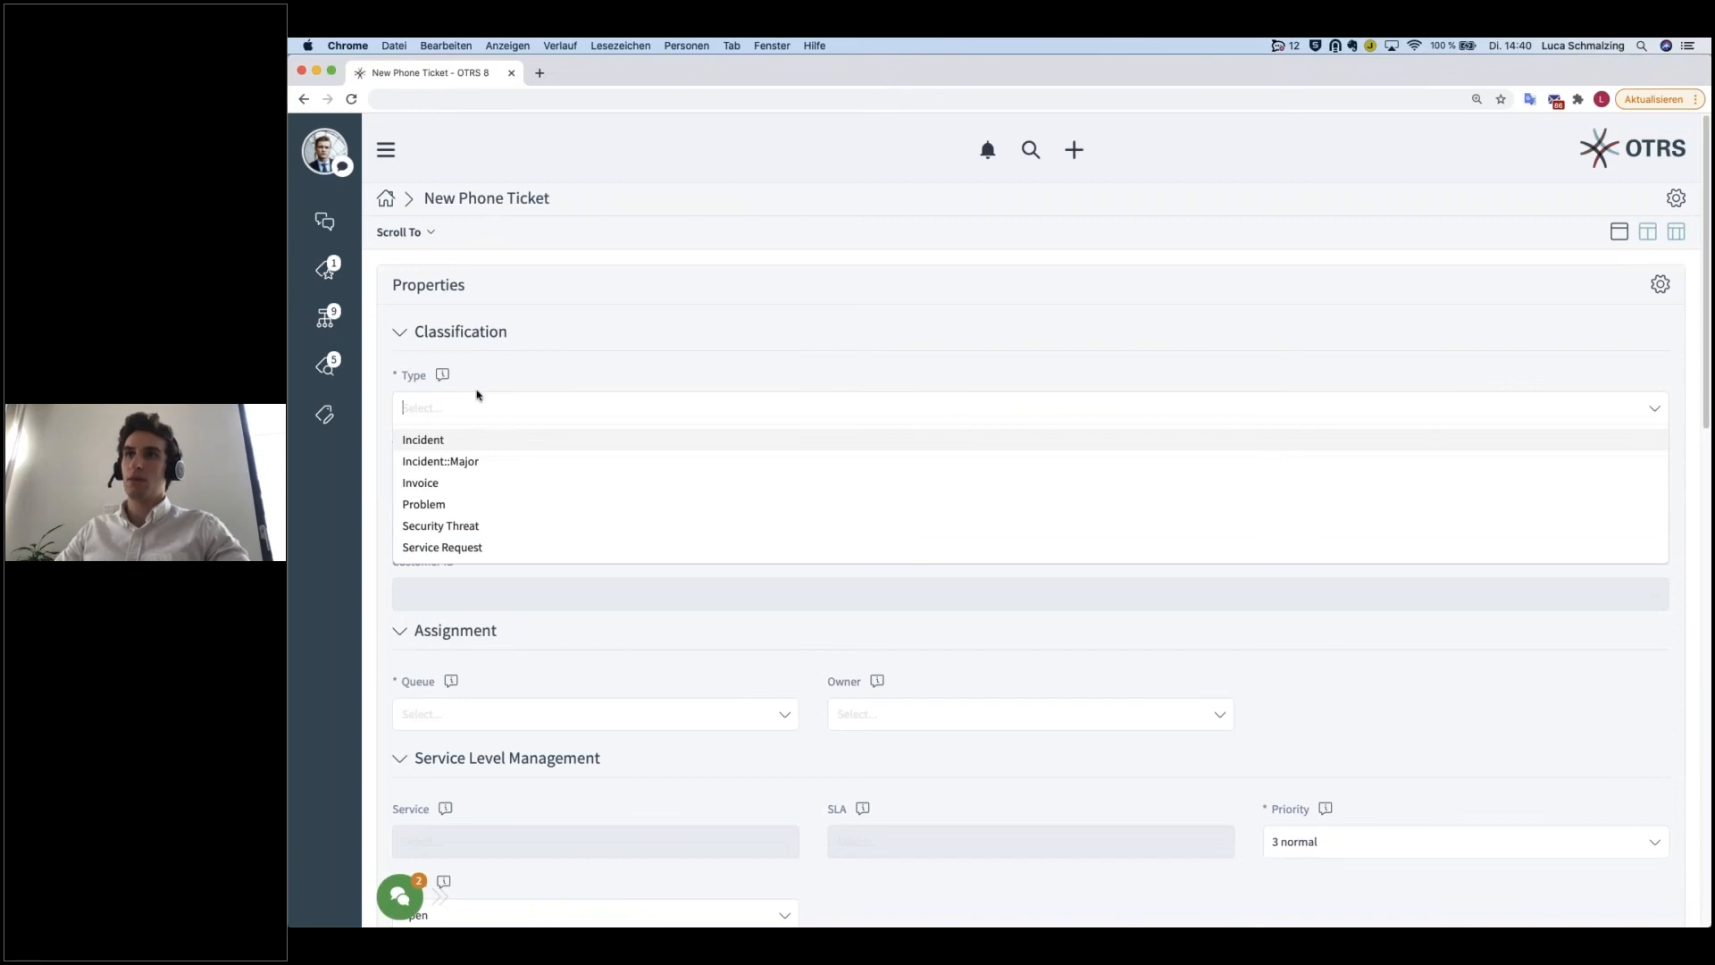
click(460, 439)
scroll(460, 471, down, 1)
click(505, 491)
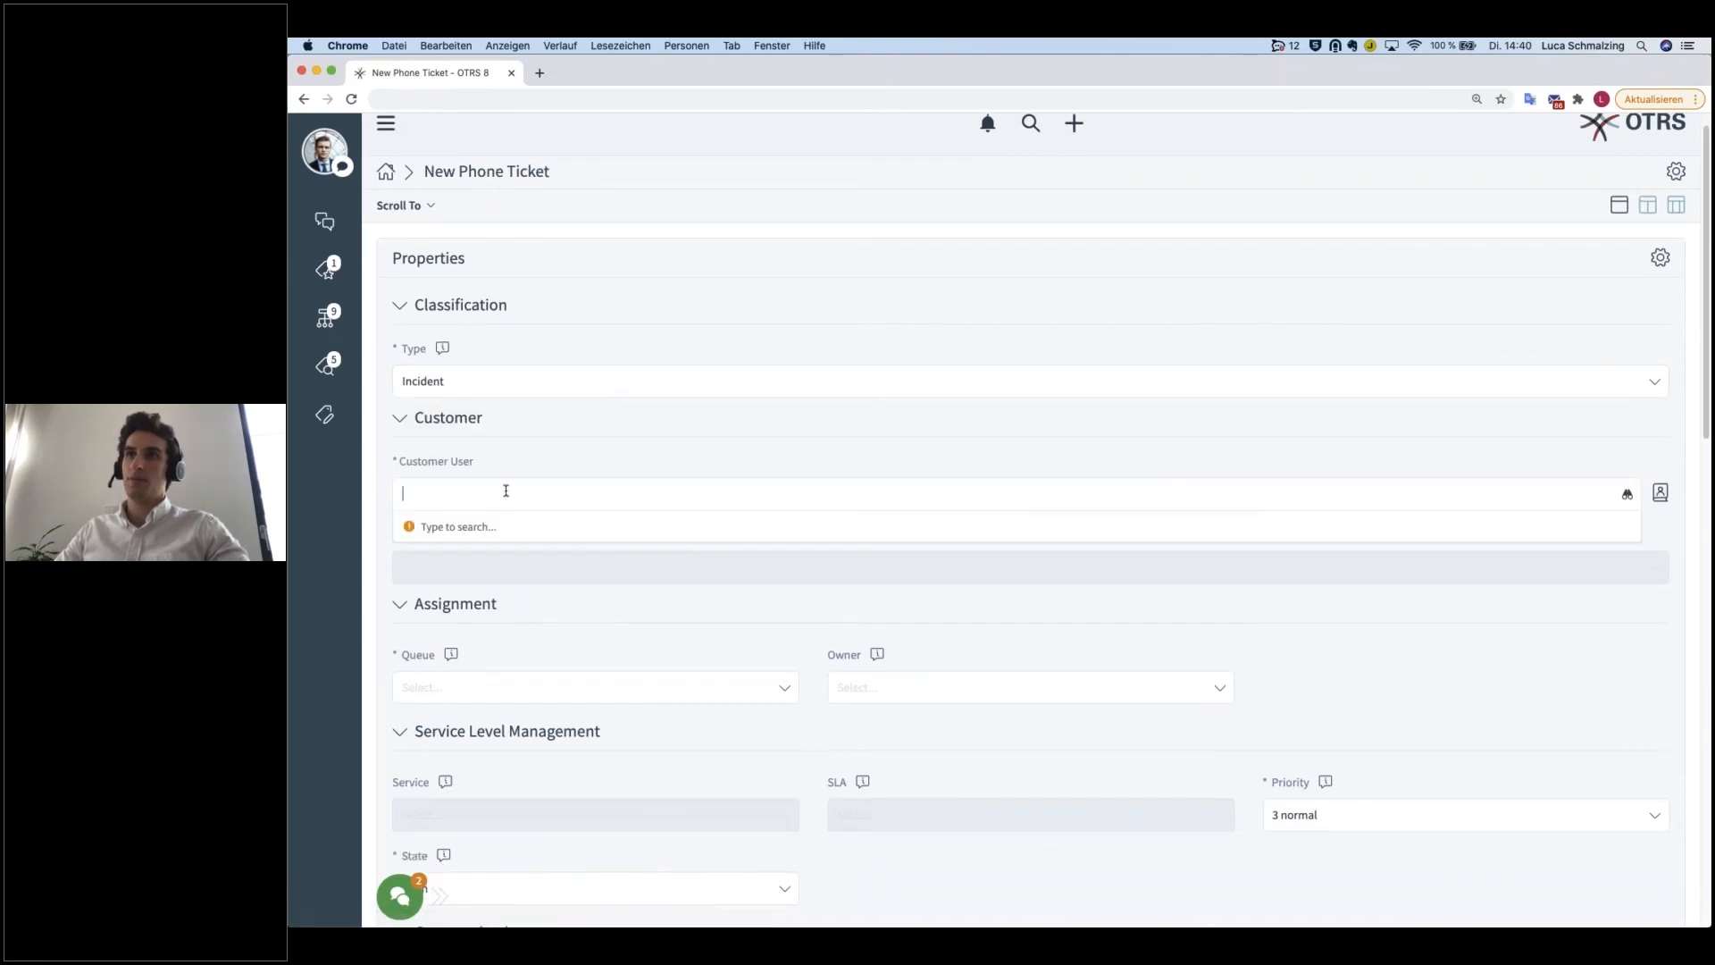
text(carl)
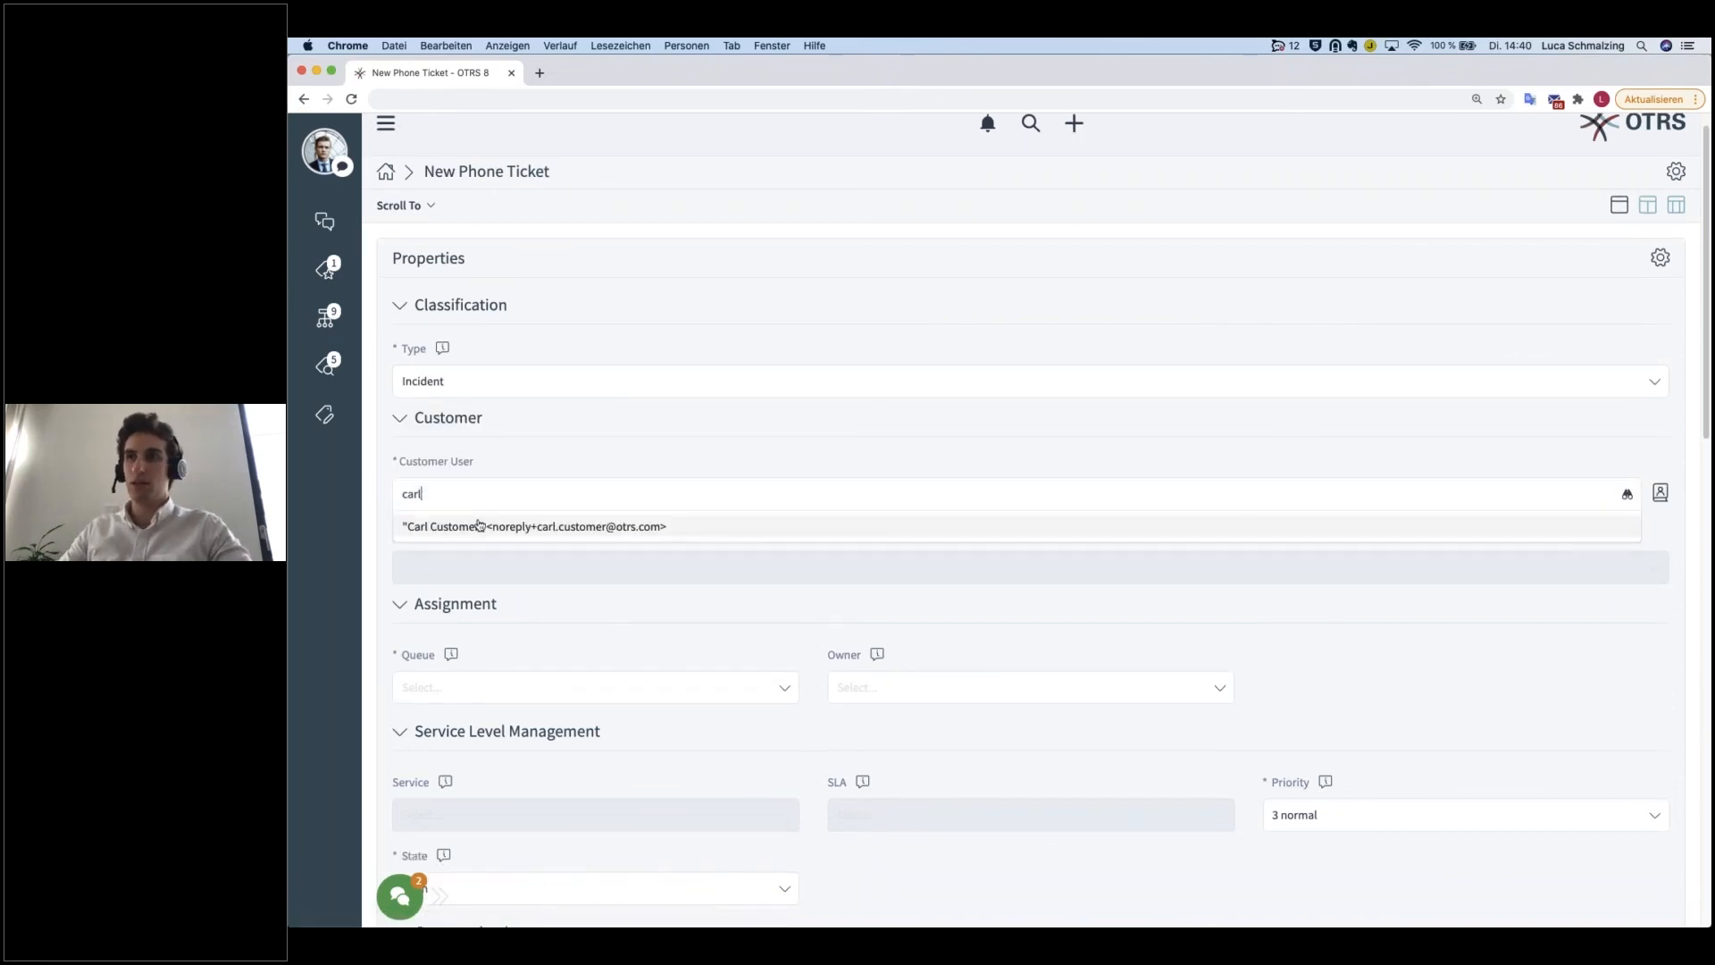
click(480, 526)
Step: Assign the ticket to the IT Service Desk queue and set its service to Network Management
scroll(536, 589, down, 3)
click(536, 601)
click(472, 676)
scroll(479, 670, down, 5)
click(457, 546)
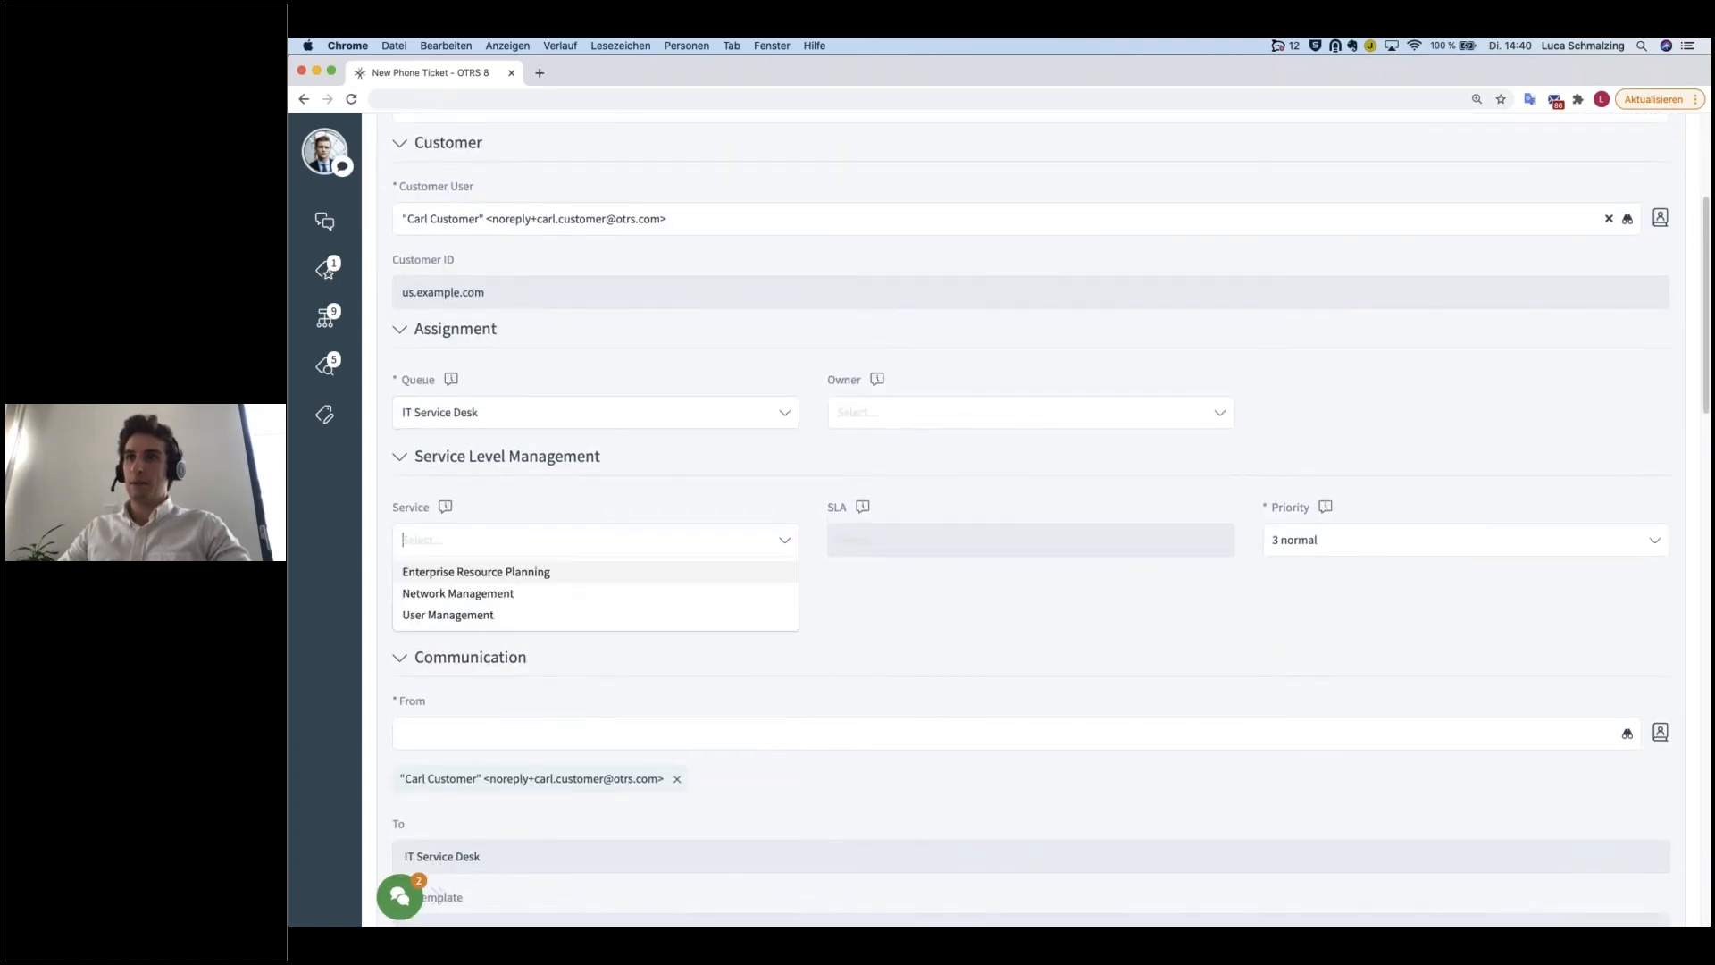
click(458, 593)
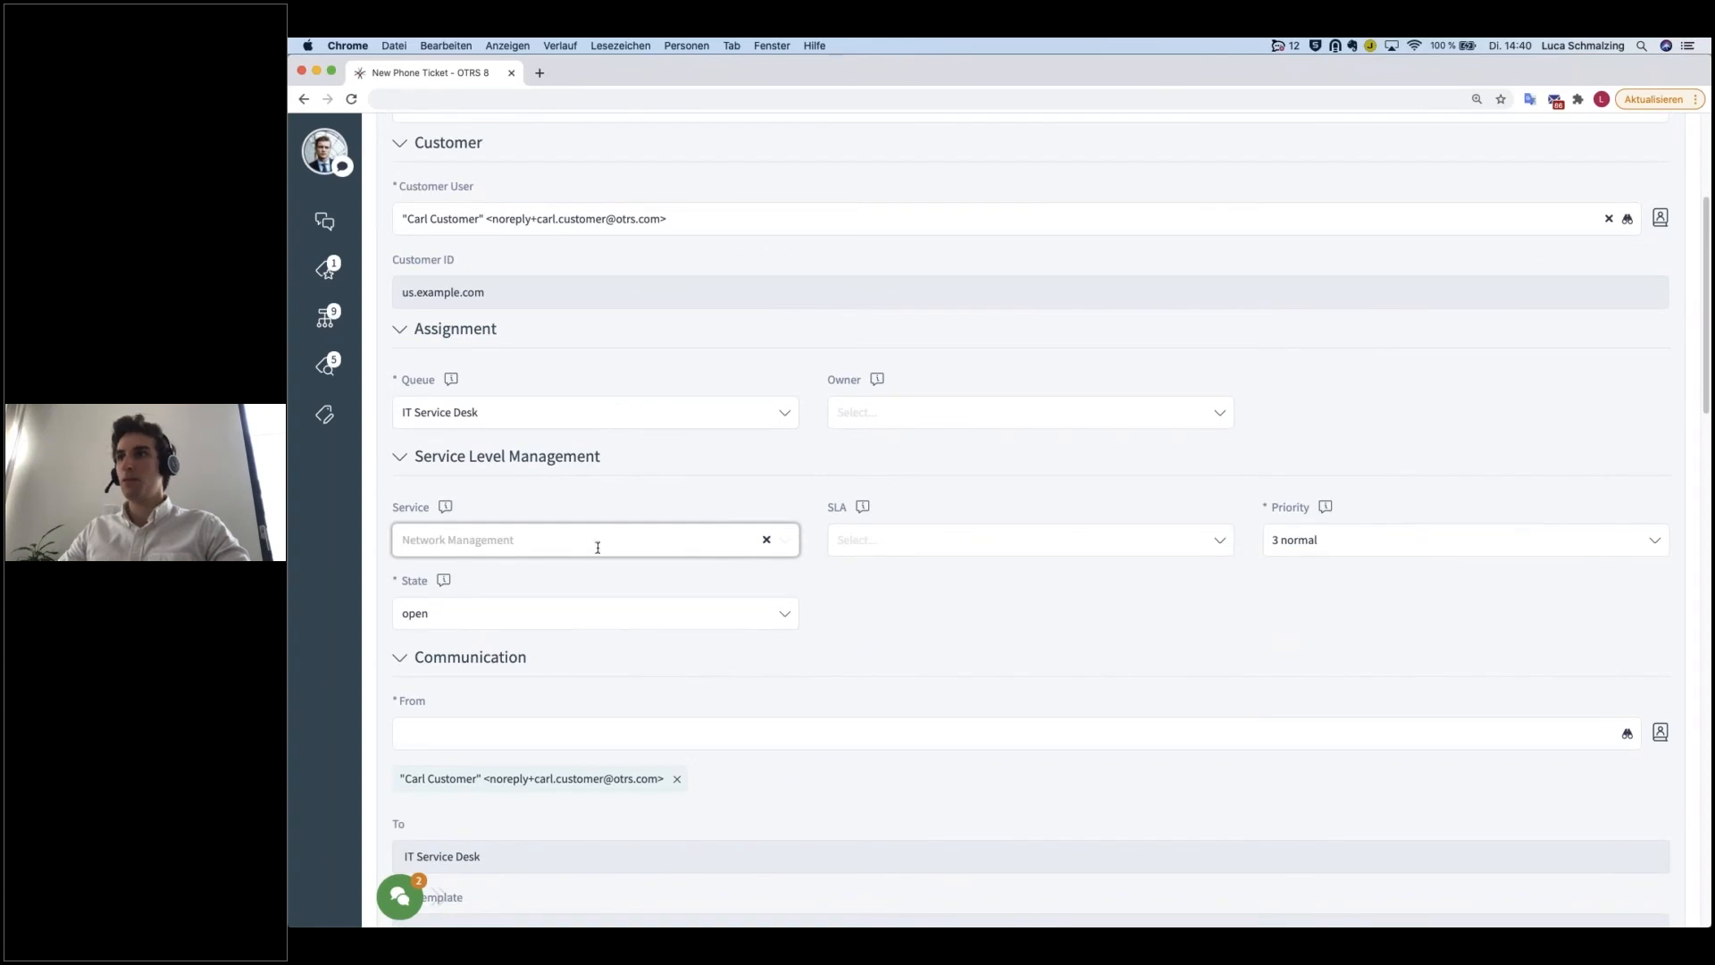
Step: Select the manager as the ticket's owner and choose an SLA for the Network Management service
click(895, 413)
click(882, 463)
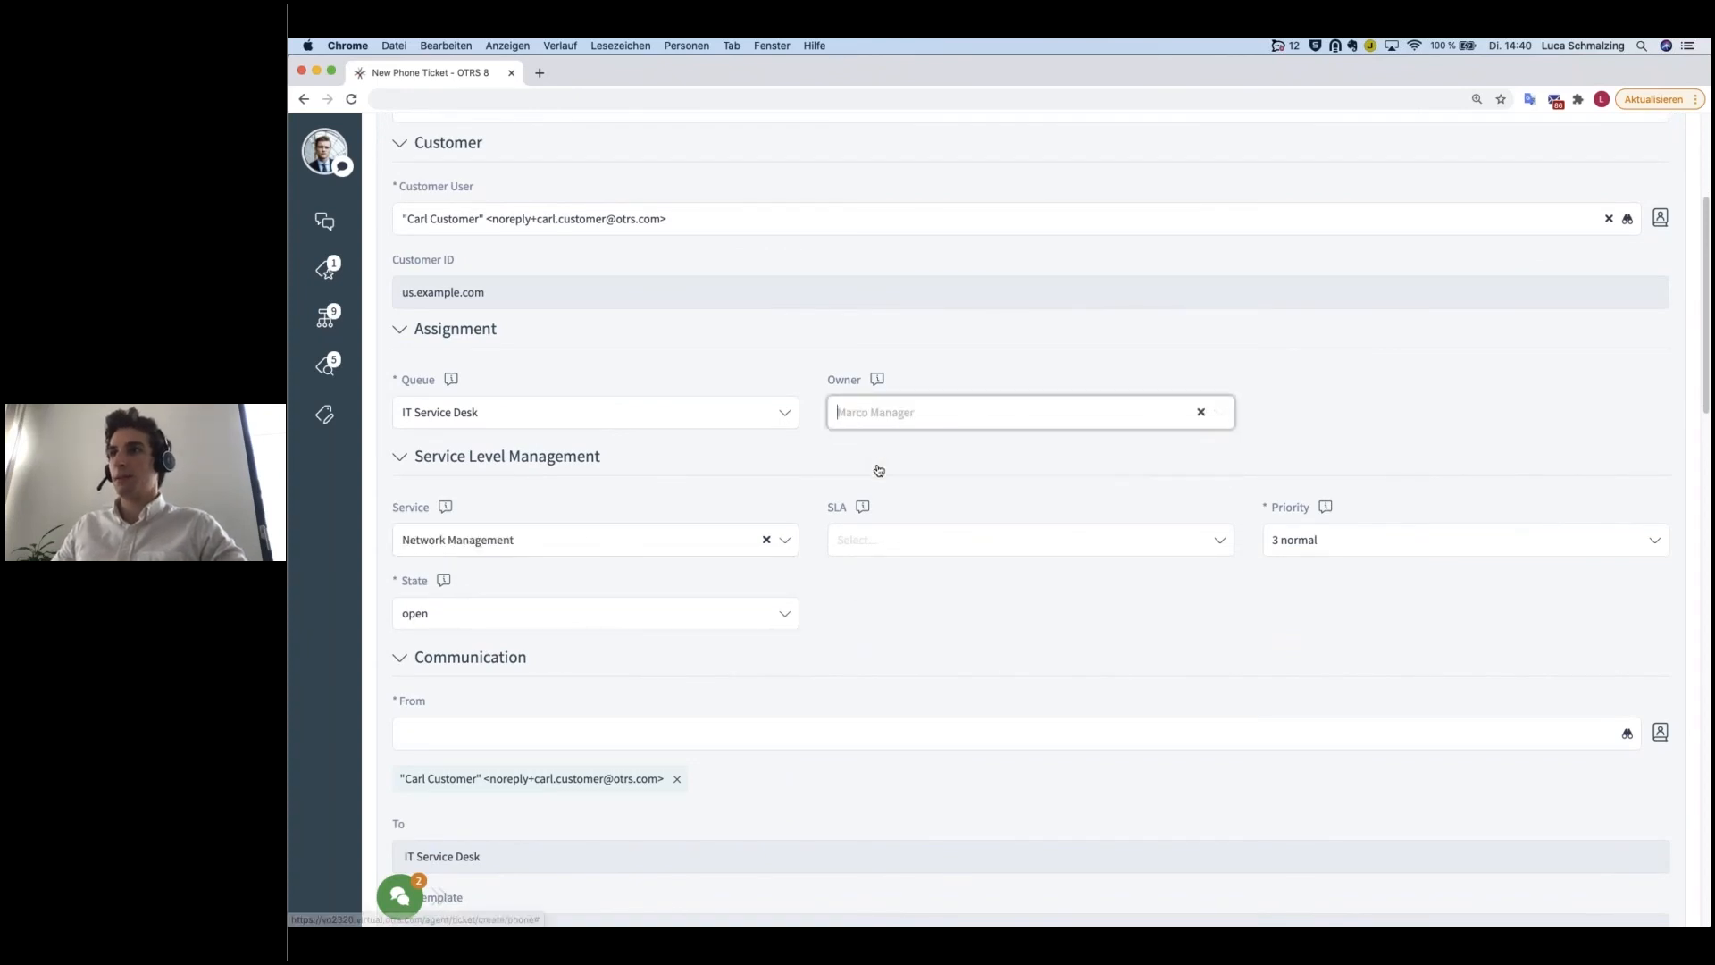
scroll(902, 536, down, 4)
click(881, 337)
click(865, 373)
Step: Enter "Network Issues" as the ticket's subject
scroll(688, 547, down, 5)
click(501, 527)
text(Network Issues)
key(Tab)
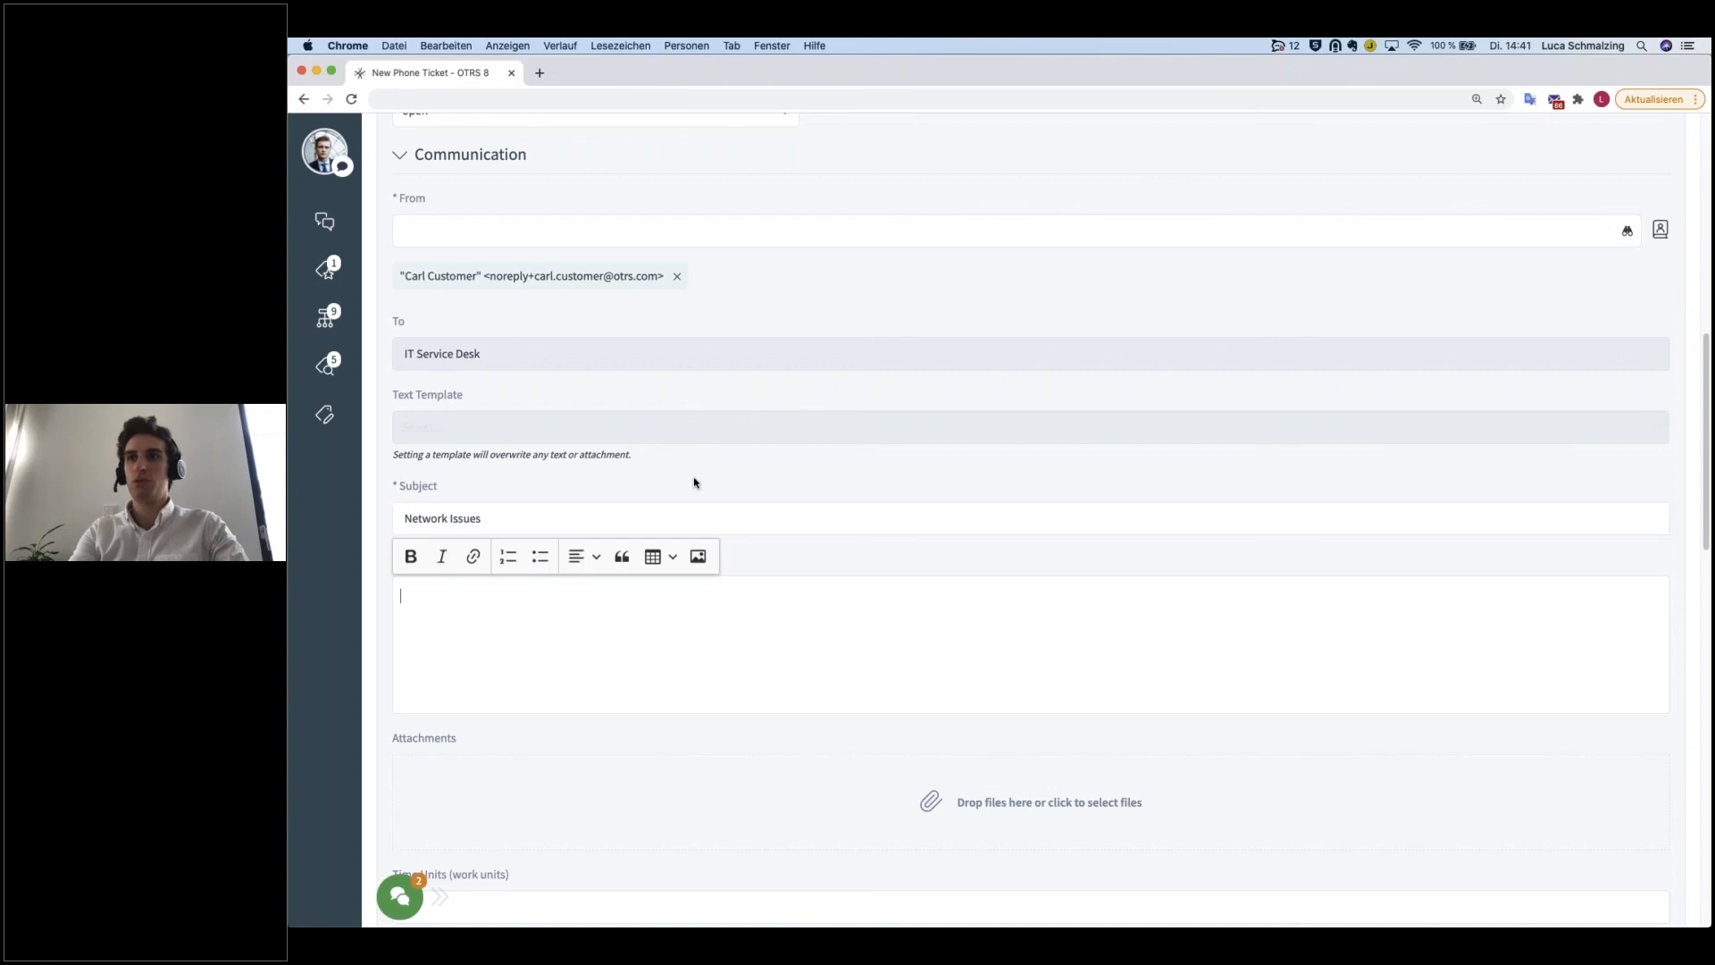
Step: Write the body text "Hi IT, I can't access the internet anymore. Please help ASAP!", with the greeting and both sentences on separate lines
text(Hi IT,)
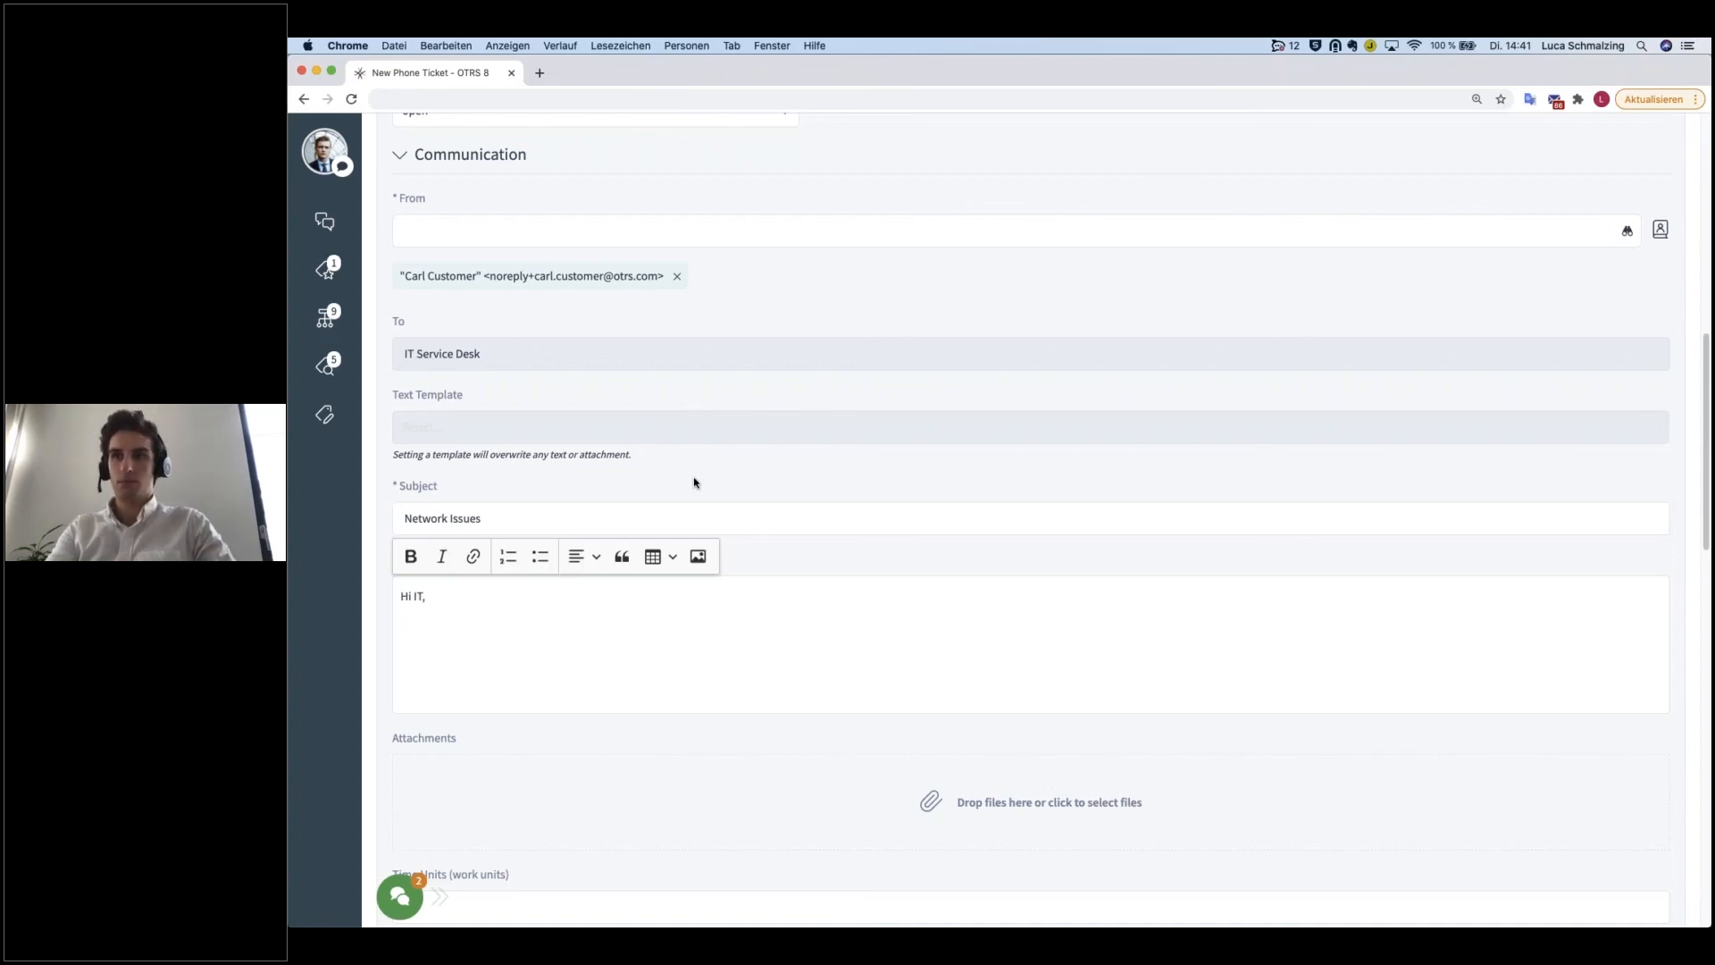
text(our netwo)
key(BackSpace)
key(BackSpace)
key(BackSpace)
key(BackSpace)
key(BackSpace)
key(BackSpace)
key(BackSpace)
key(BackSpace)
key(BackSpace)
text(I c)
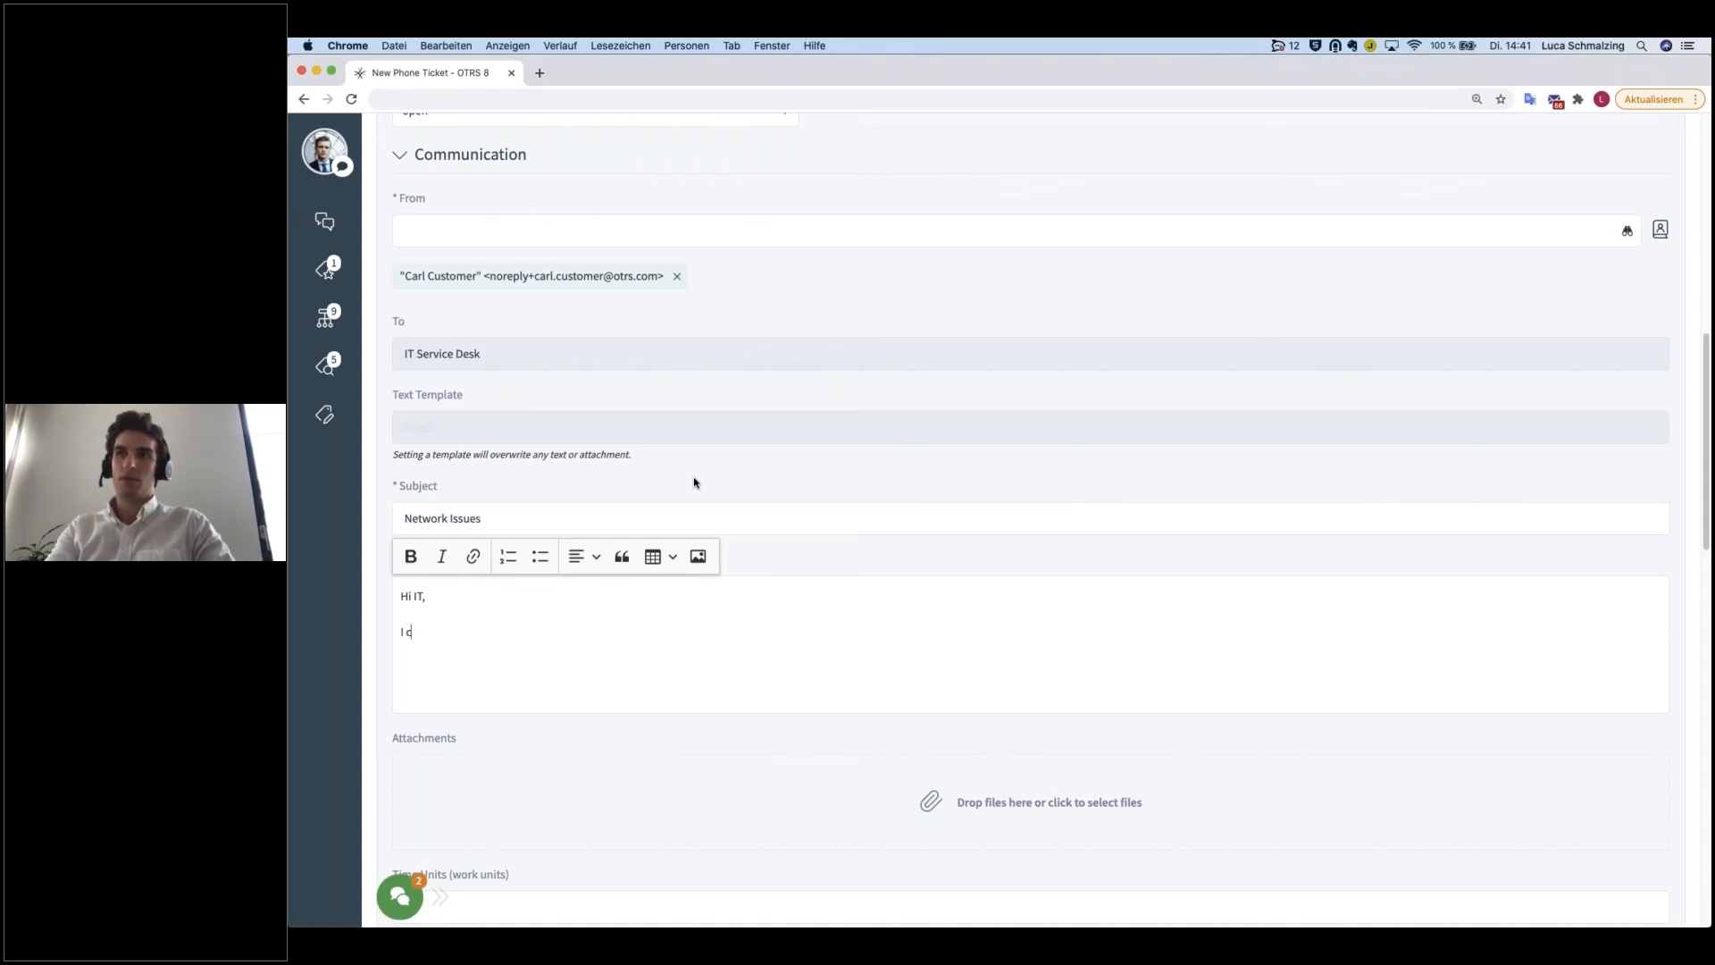
text(an't access)
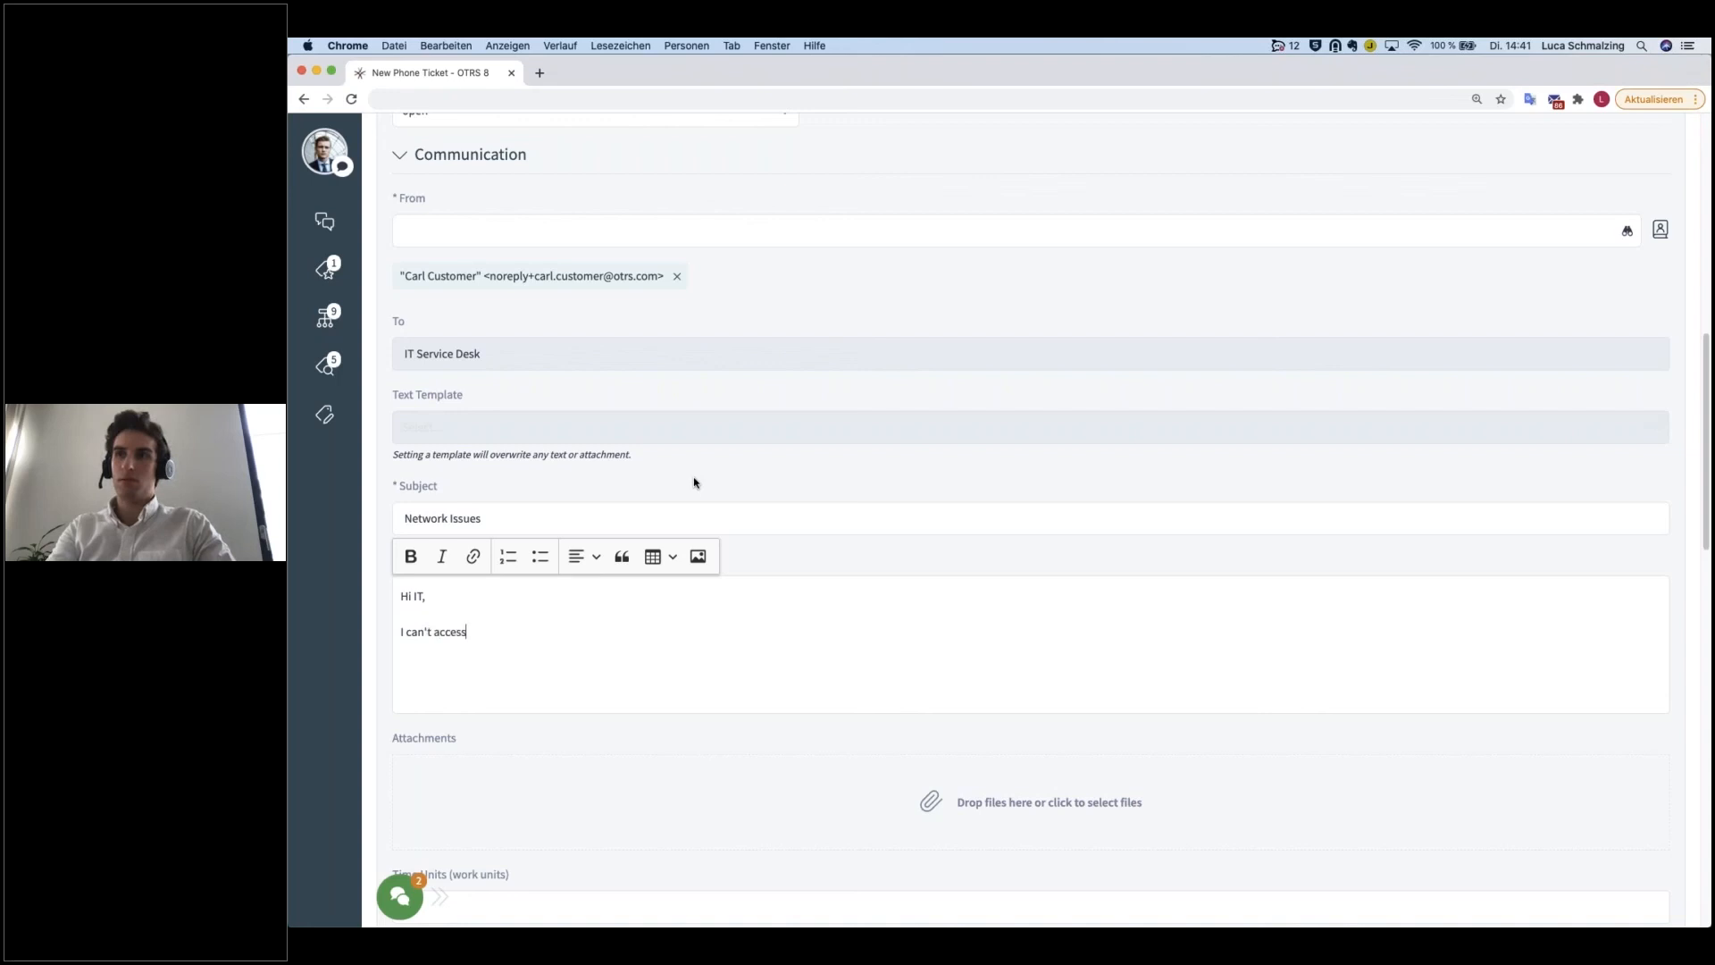
text( the internet a)
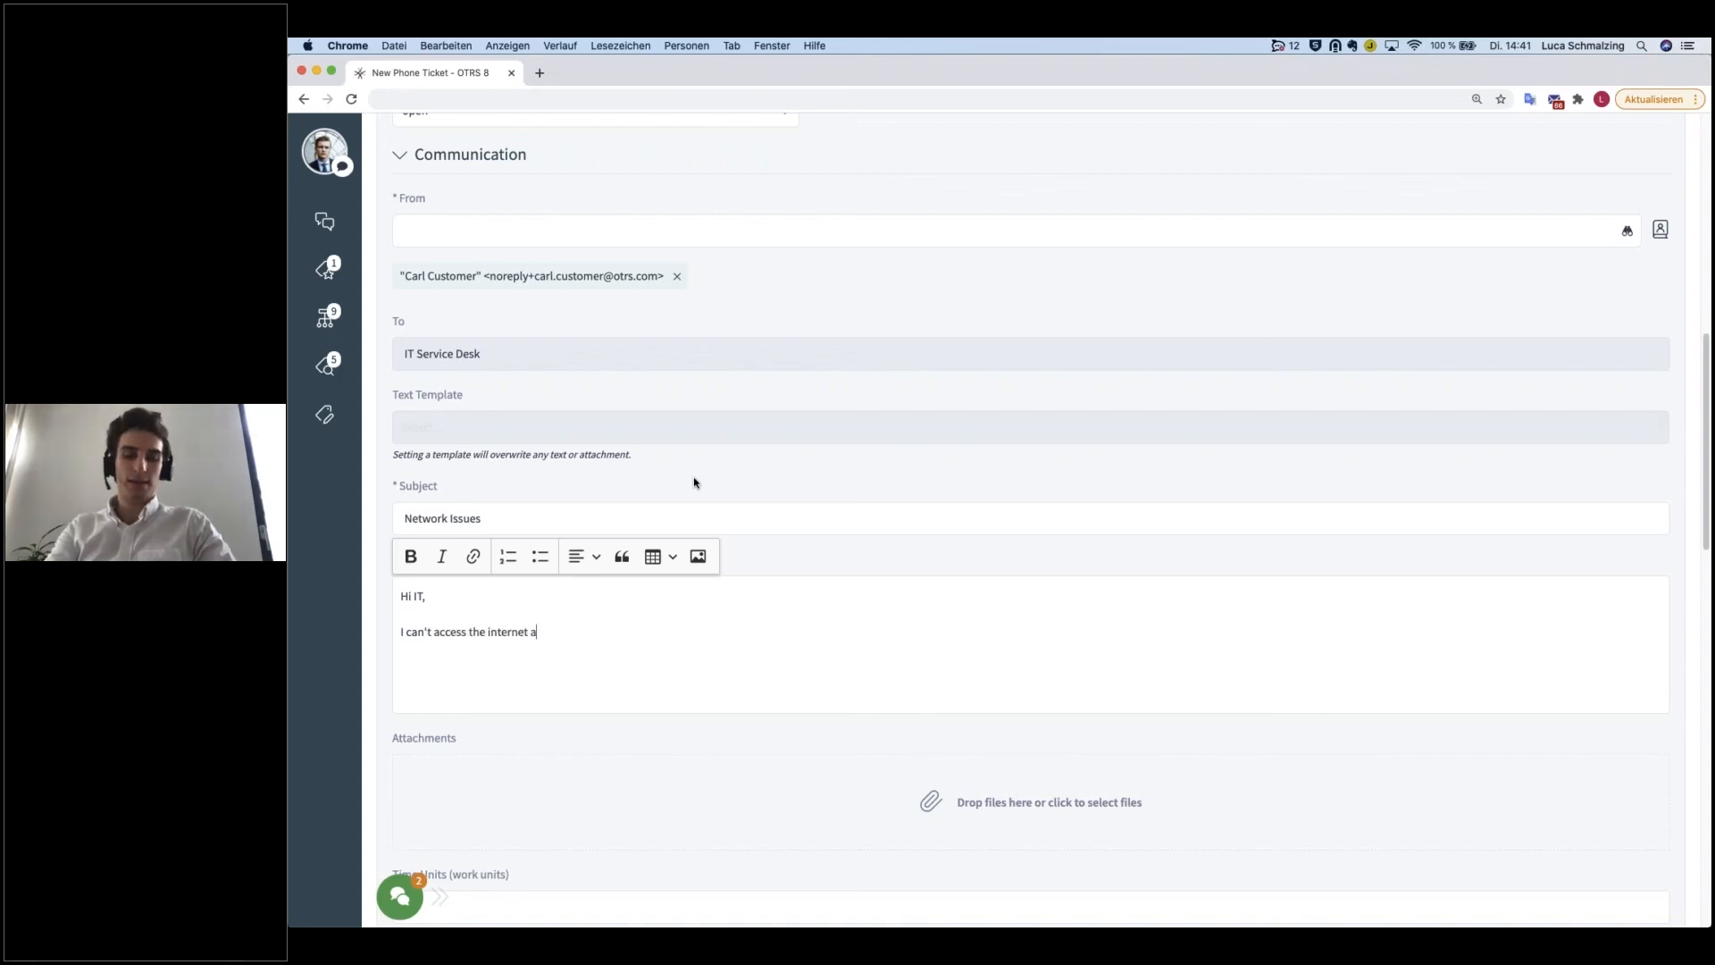
text(nymore.Please hel)
text(p a)
key(BackSpace)
text(ASAP!)
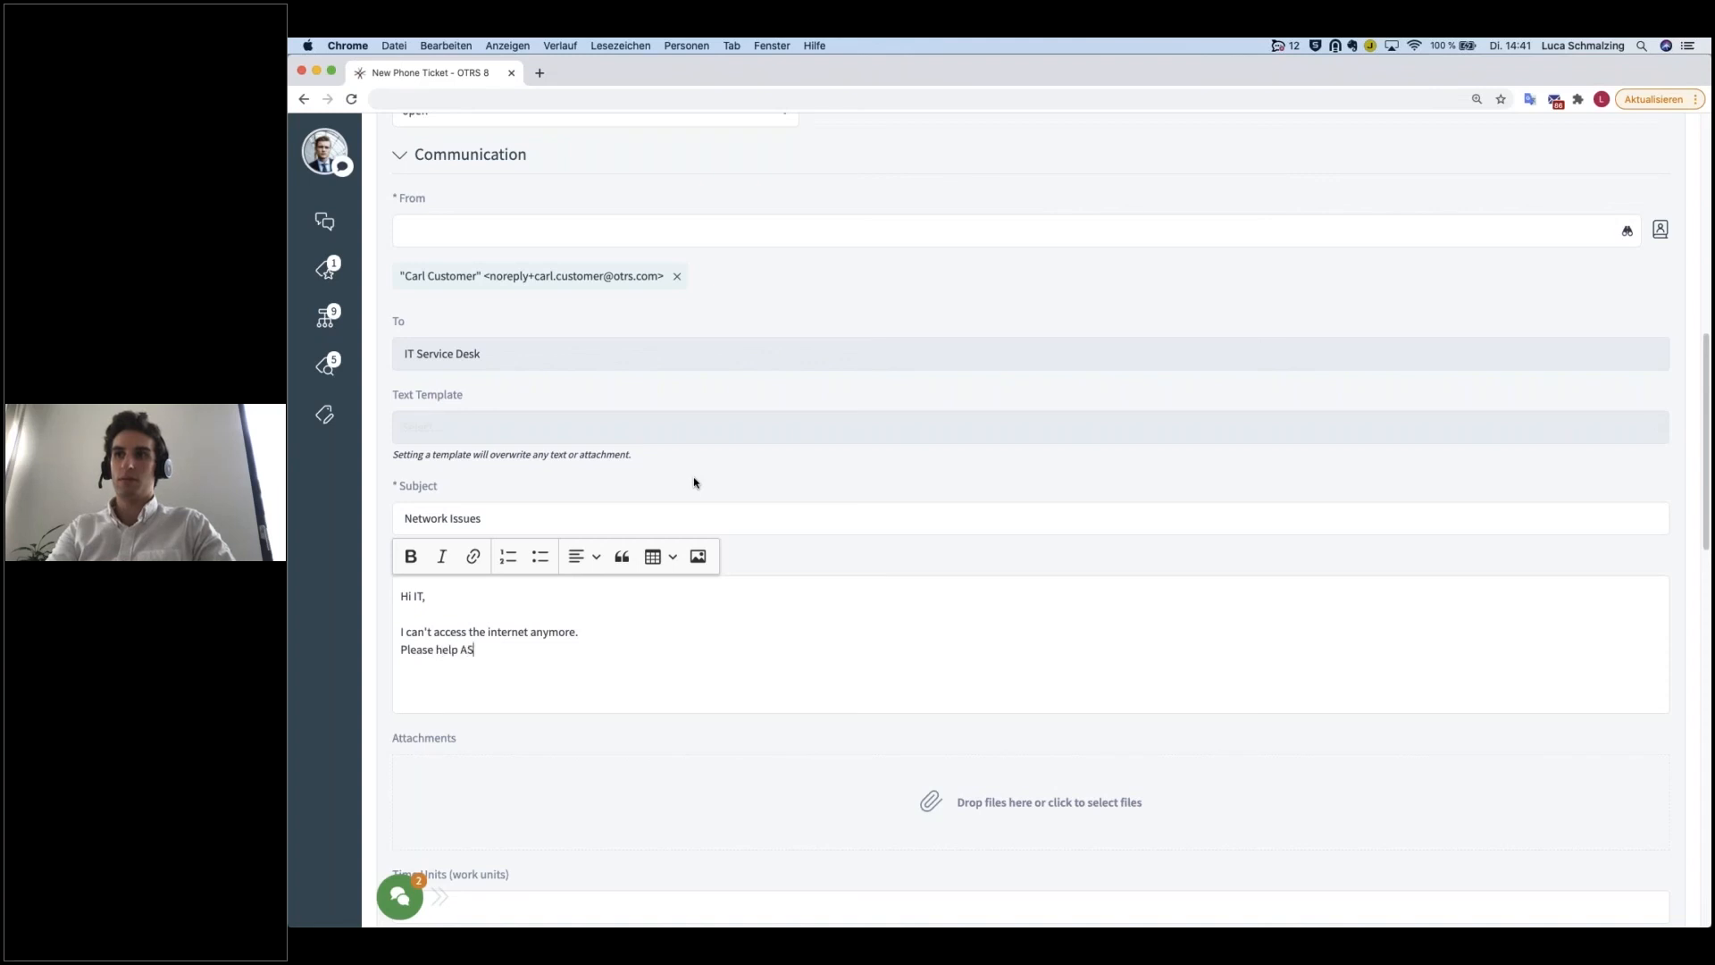
Step: End the body text with "Best regards" and the customer's first name below it
key(Return)
key(Return)
text(Best regards)
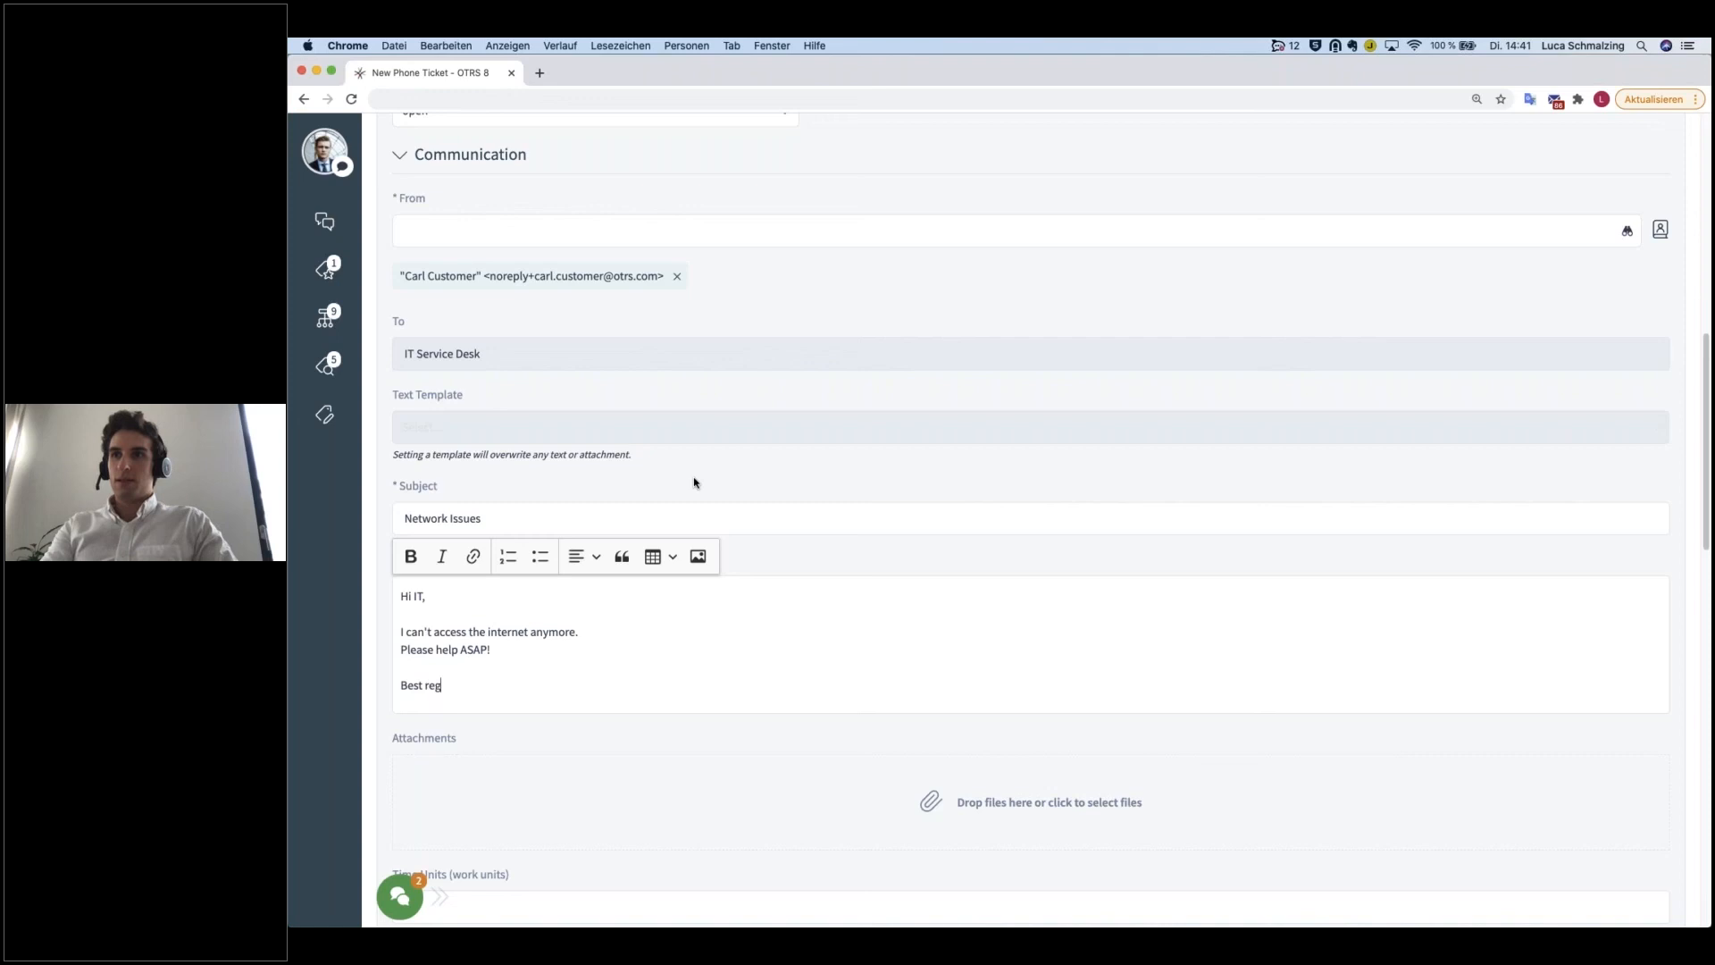
key(Return)
text(Carl)
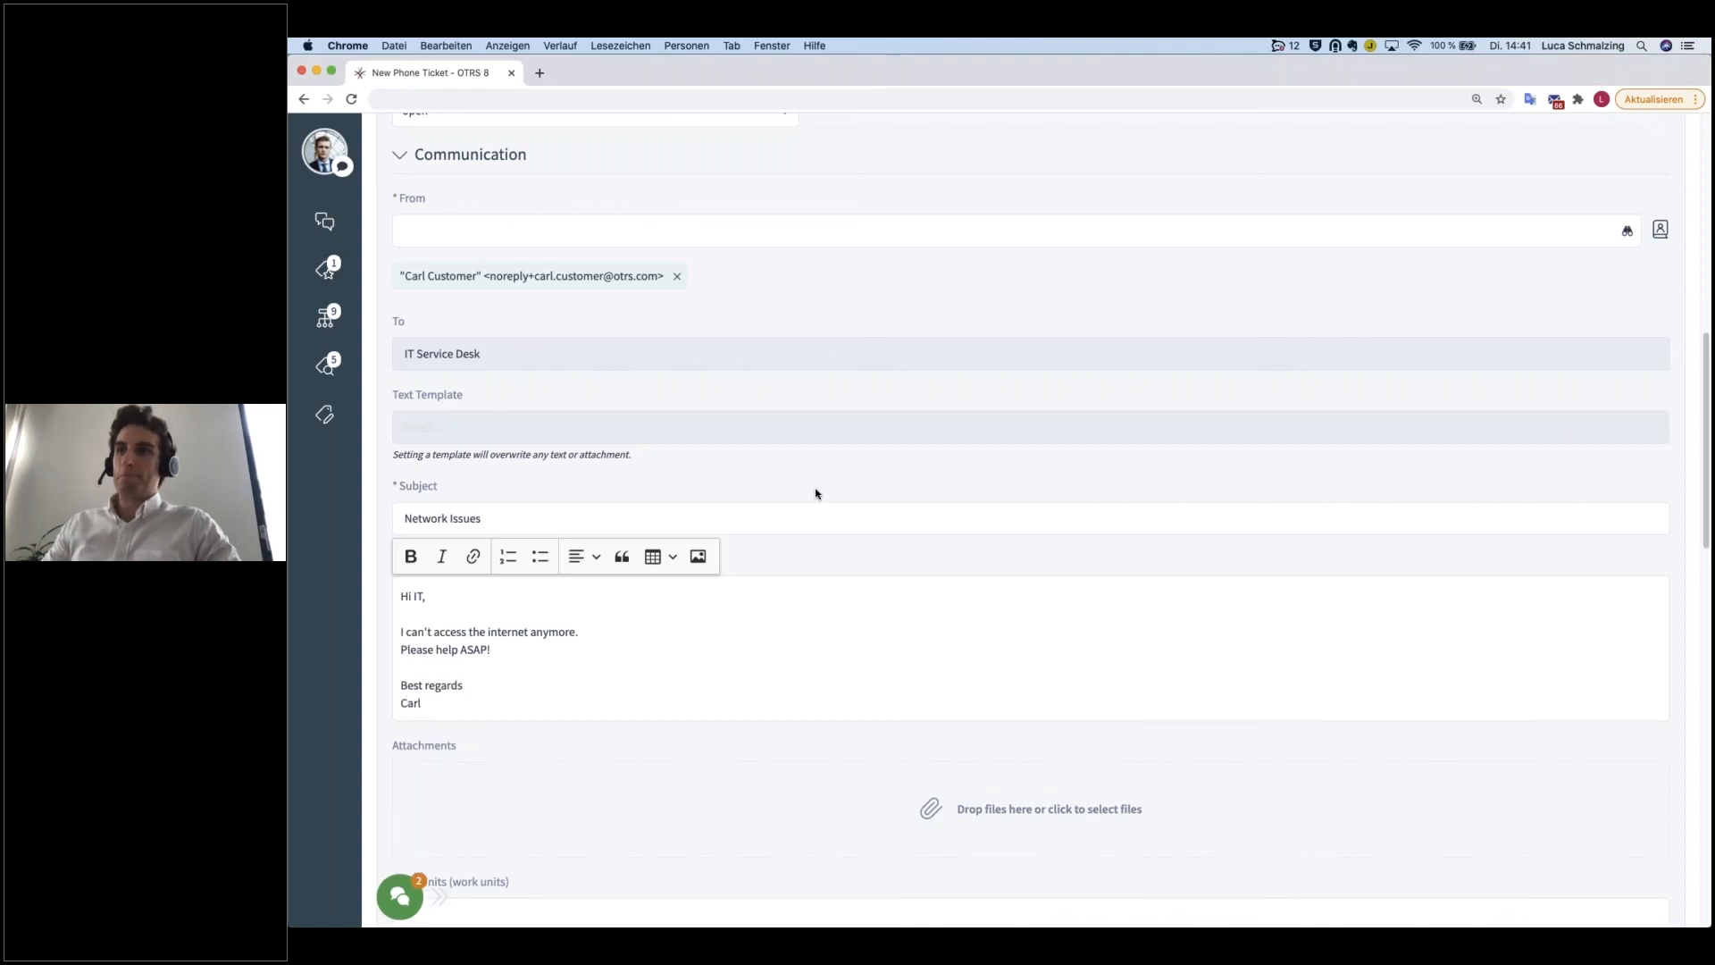
Step: Enter 15 time units for the phone ticket and create it
scroll(816, 490, down, 5)
click(585, 582)
text(15)
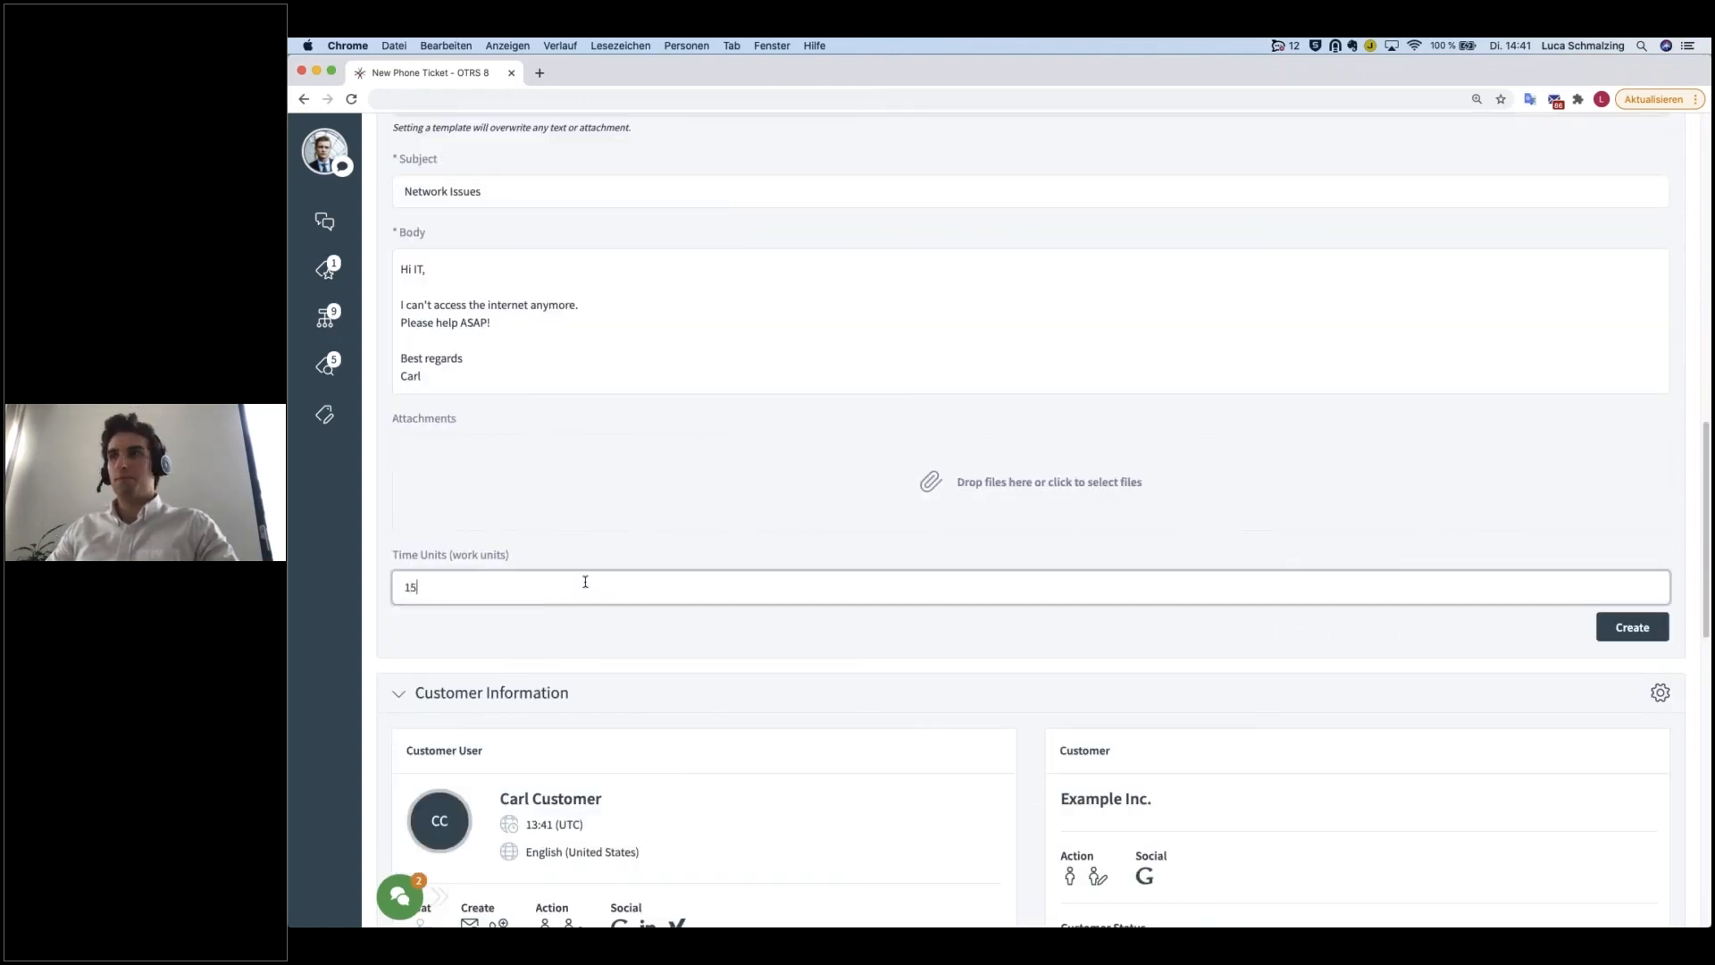
click(1622, 627)
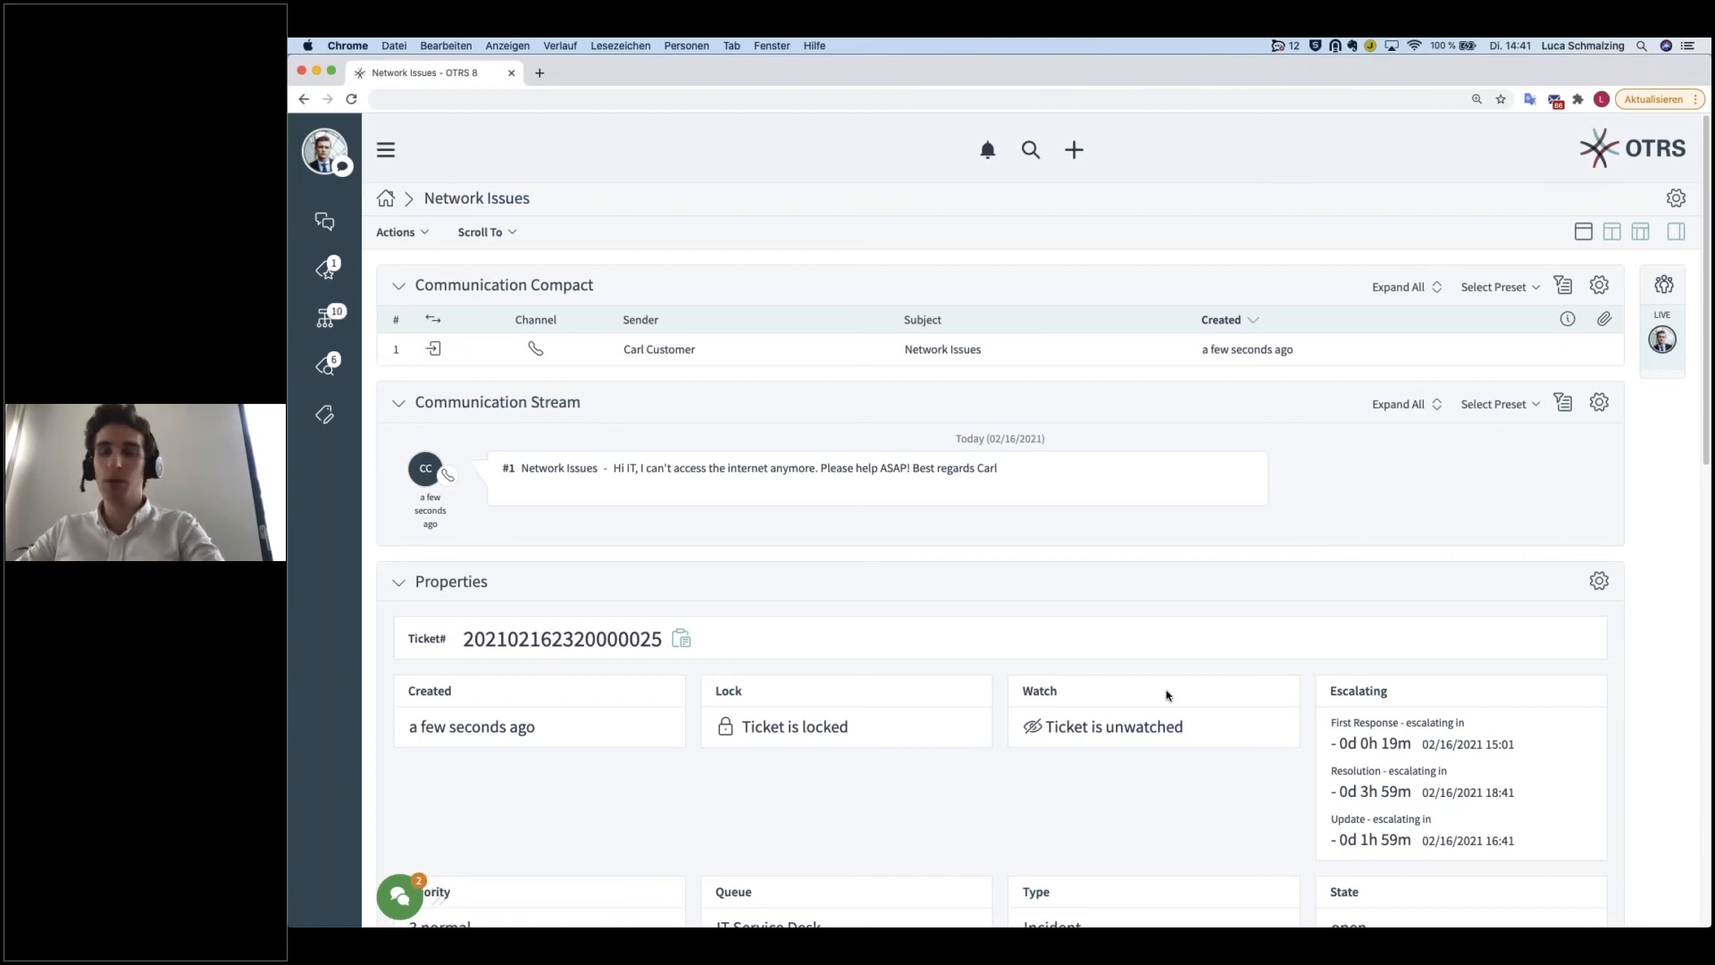
Step: Start linking the Network Issues ticket to other tickets and clear the lock status and state category filters
click(427, 234)
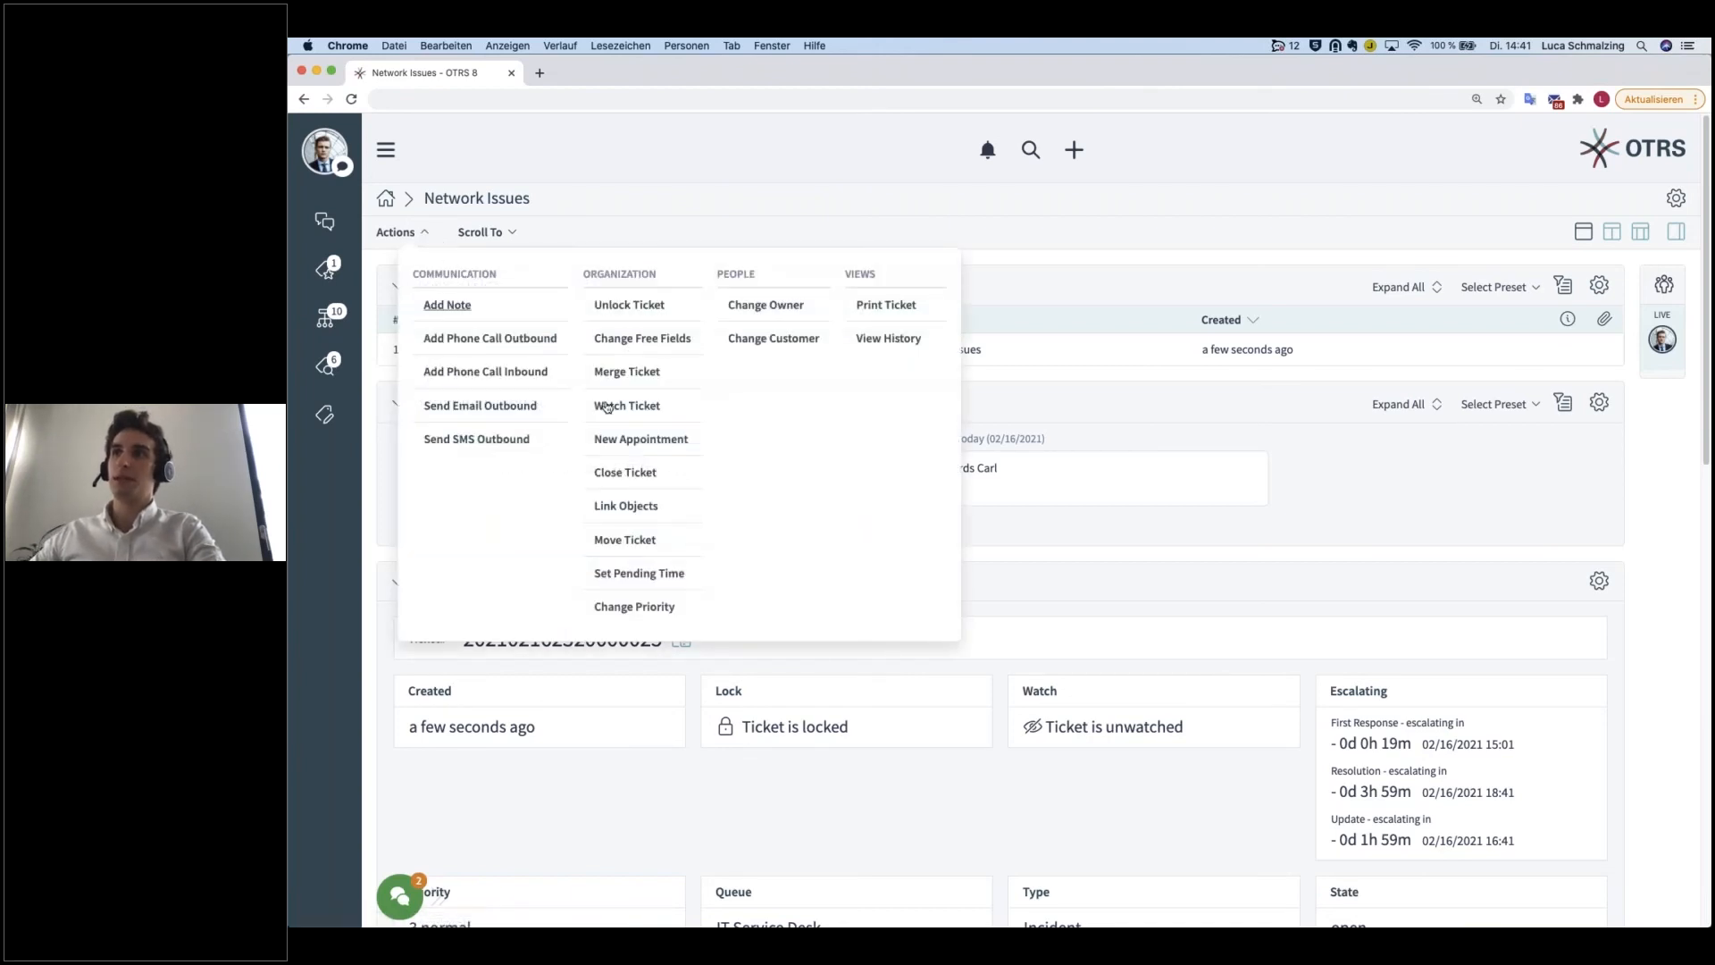
click(651, 514)
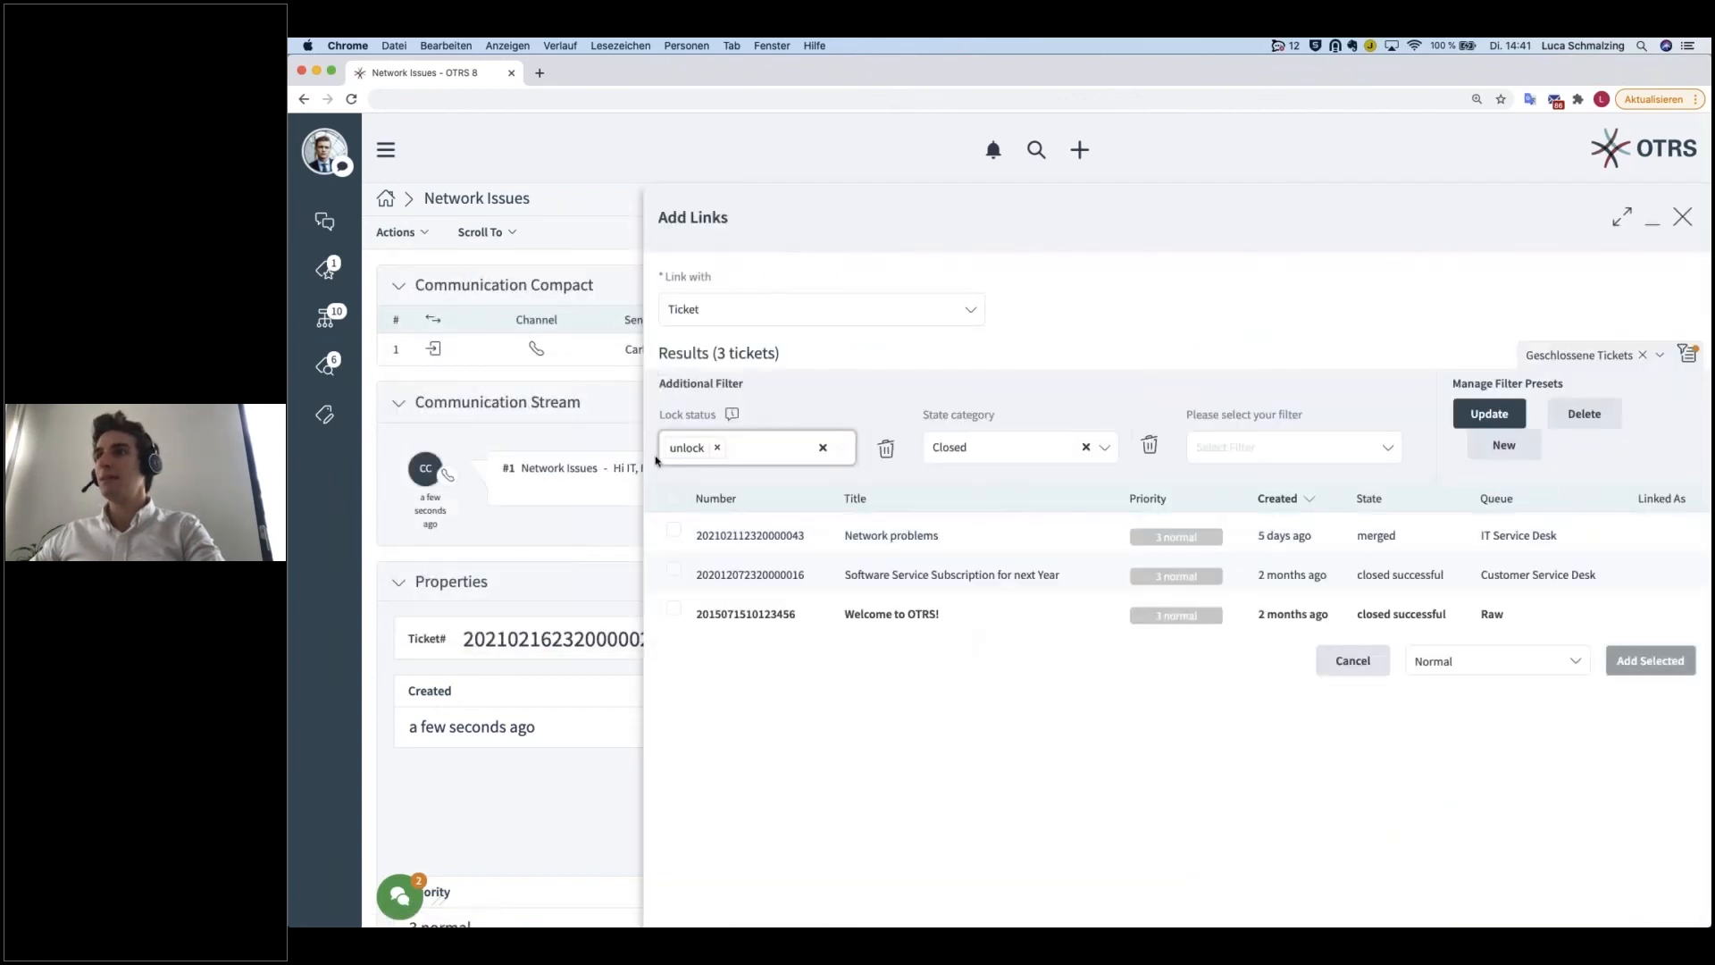
click(716, 447)
click(1085, 447)
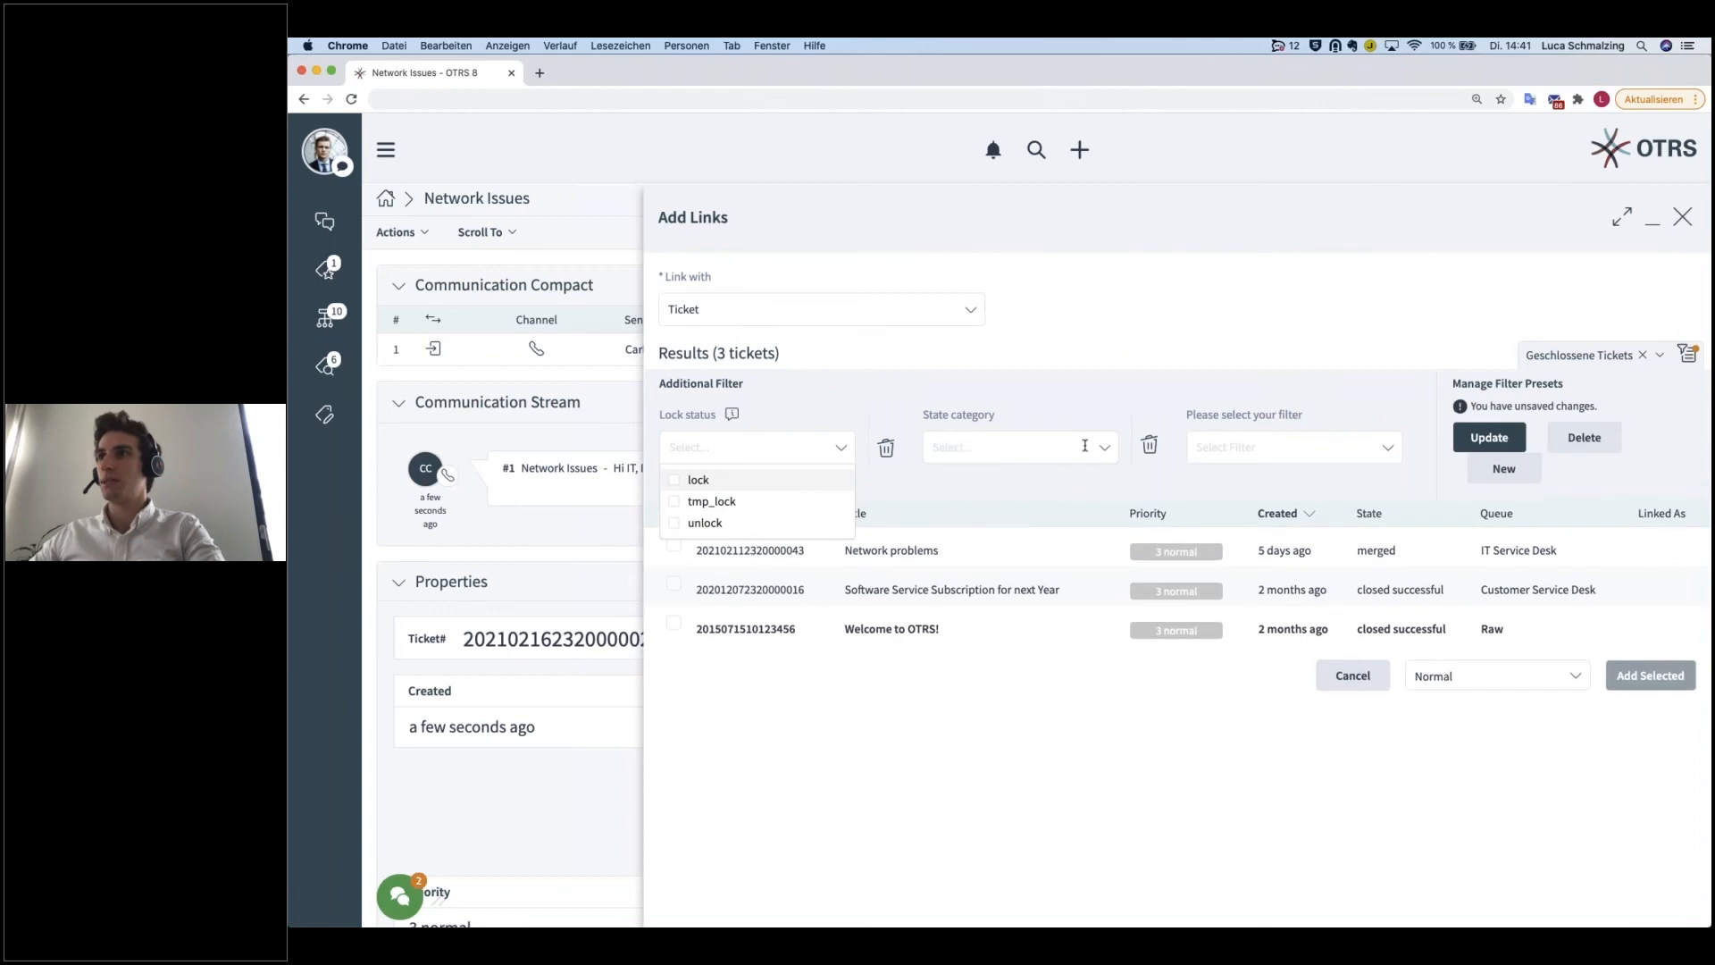
click(979, 490)
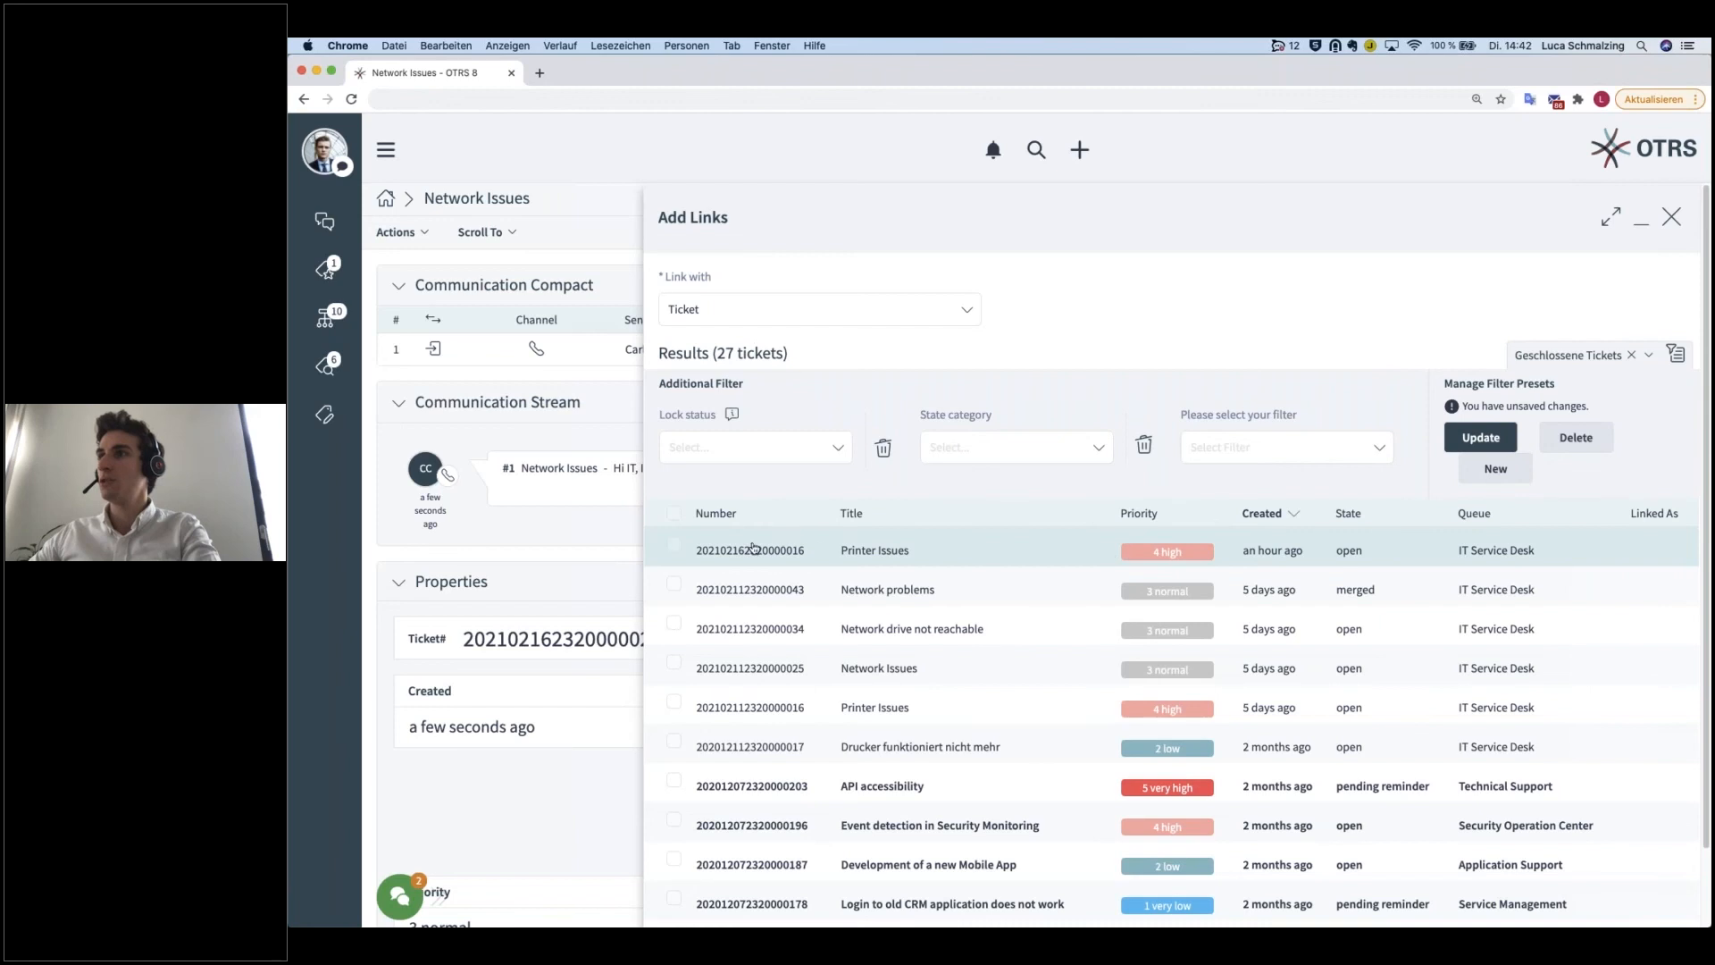
Step: Link the most recently created Printer Issues ticket to the Network Issues ticket with the Normal link type
click(674, 545)
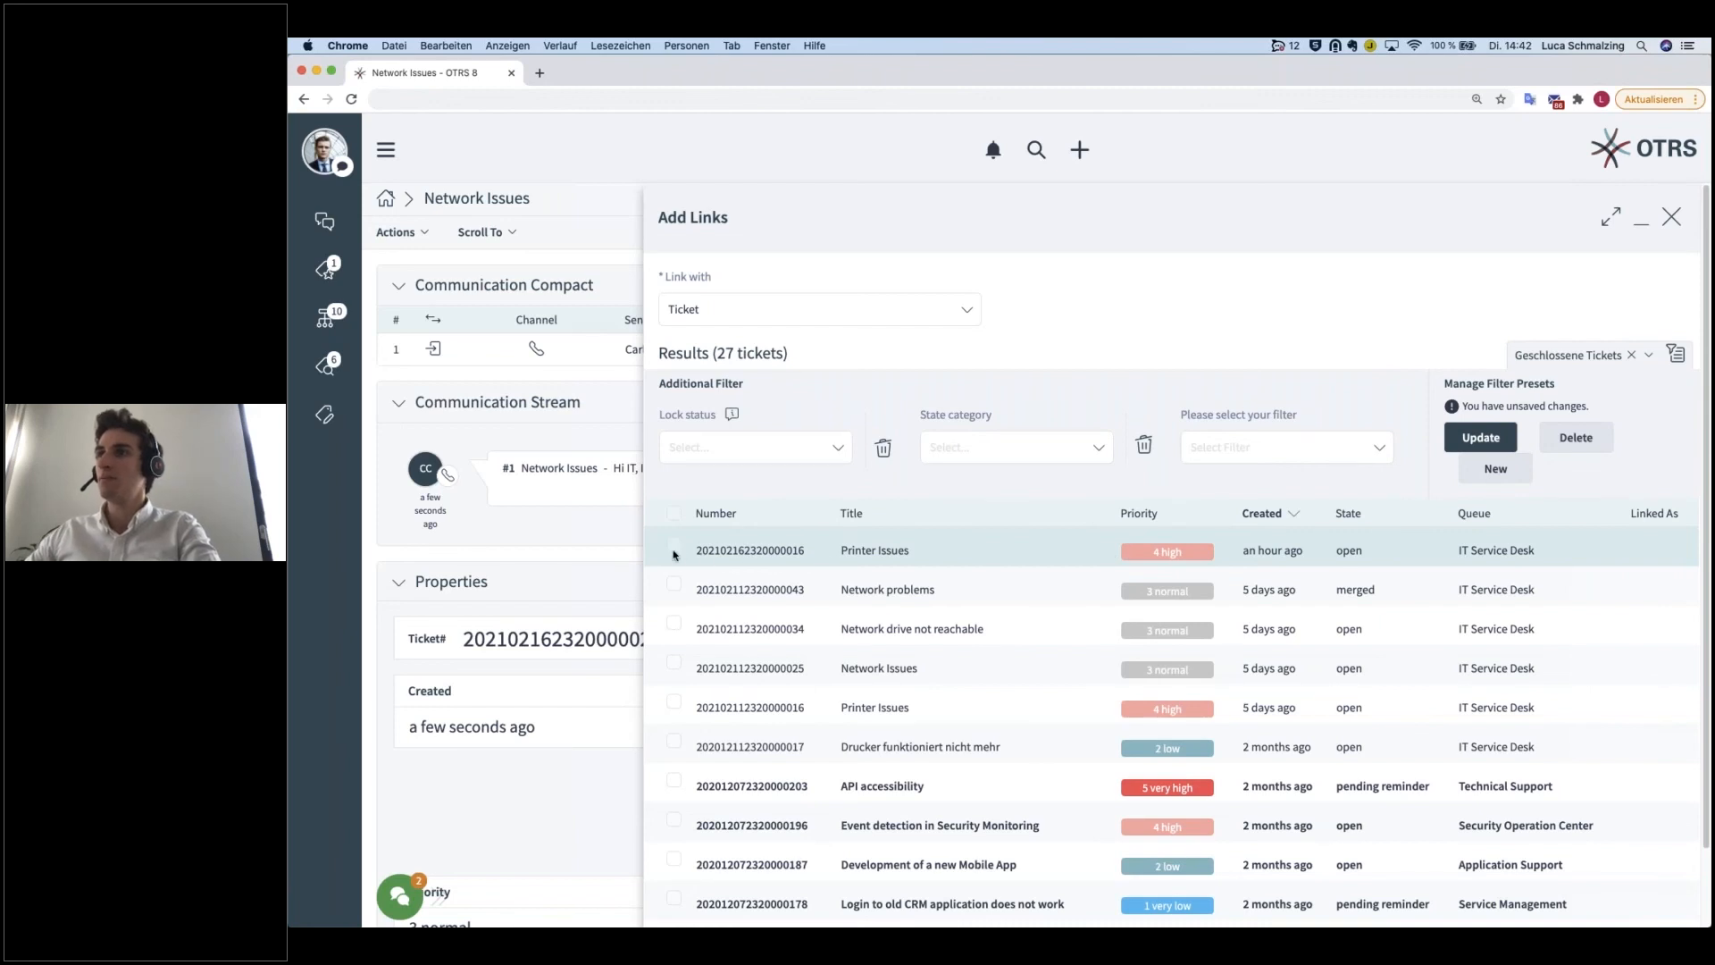
scroll(993, 603, down, 2)
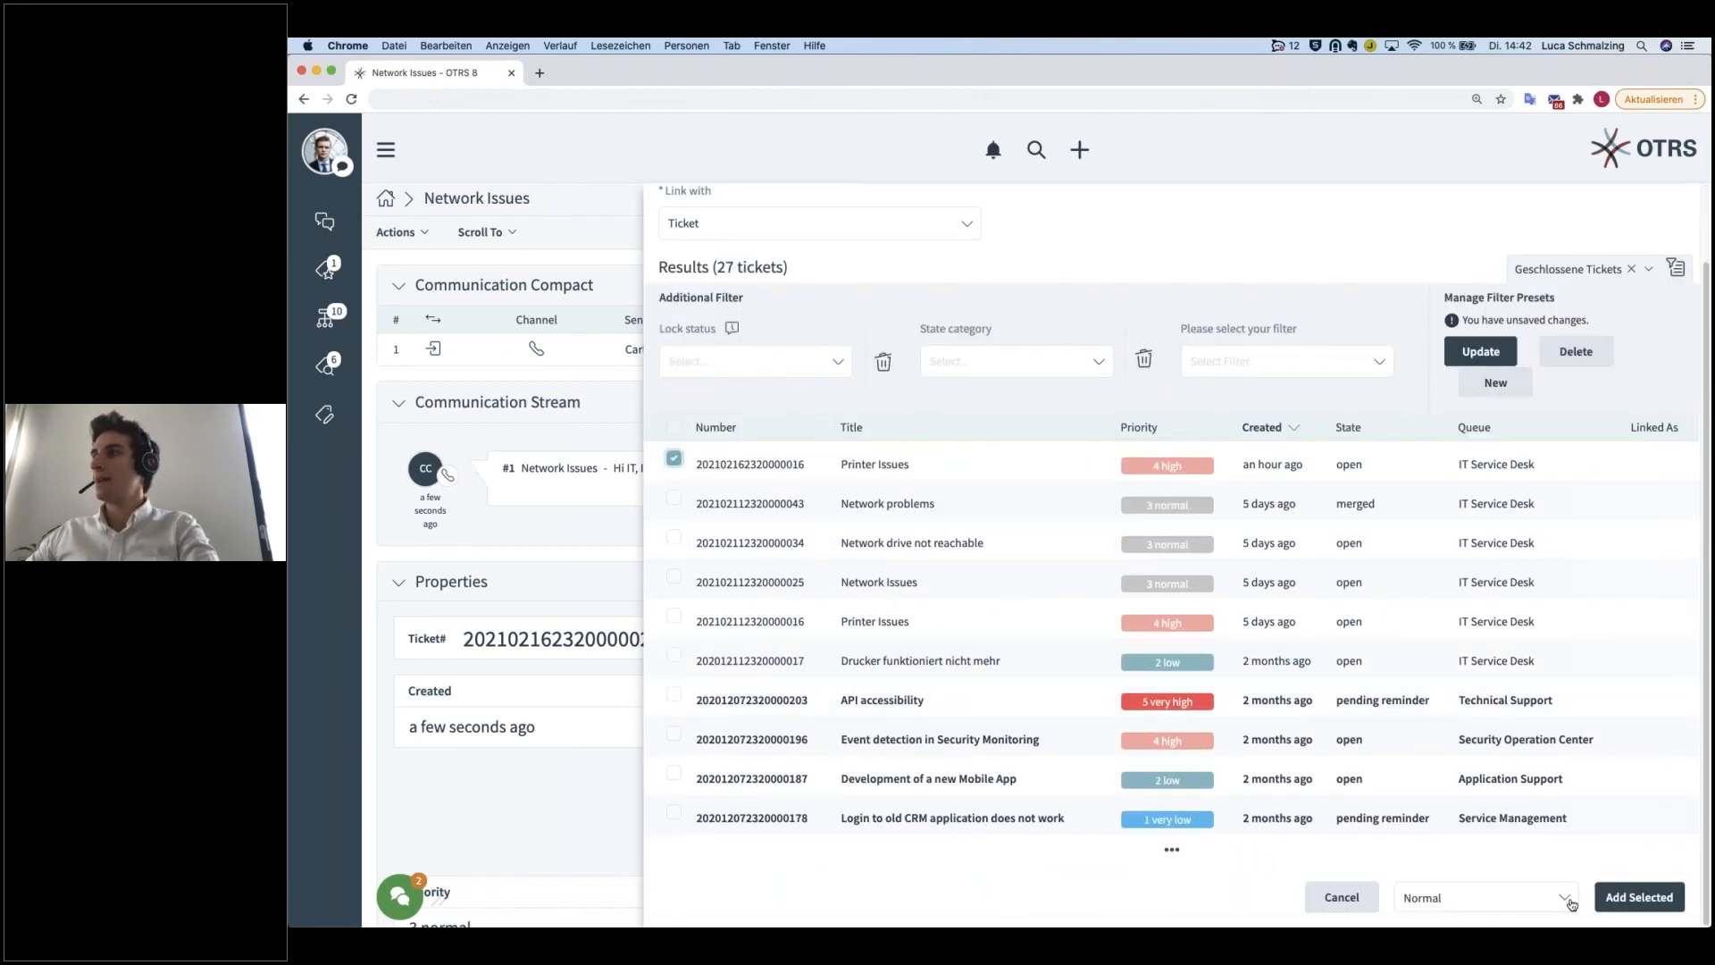
click(1641, 898)
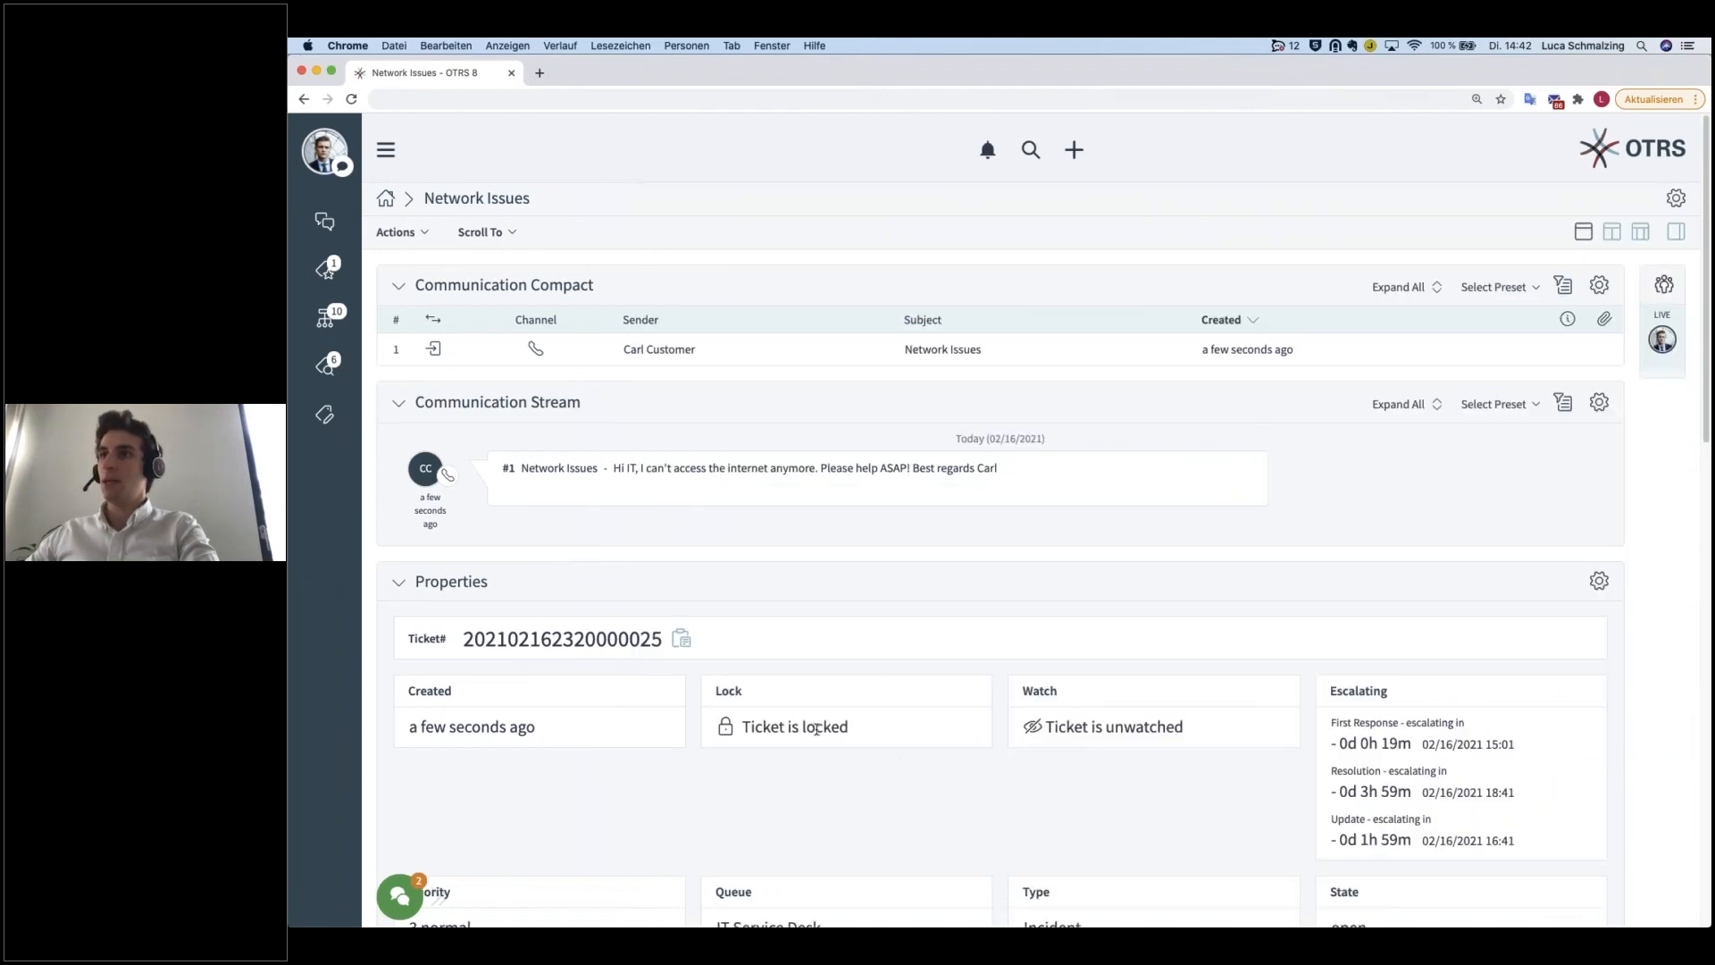
Step: Open the Printer Issues ticket from the Linked Tickets widget and view its communication overview
scroll(791, 718, down, 10)
scroll(817, 729, down, 3)
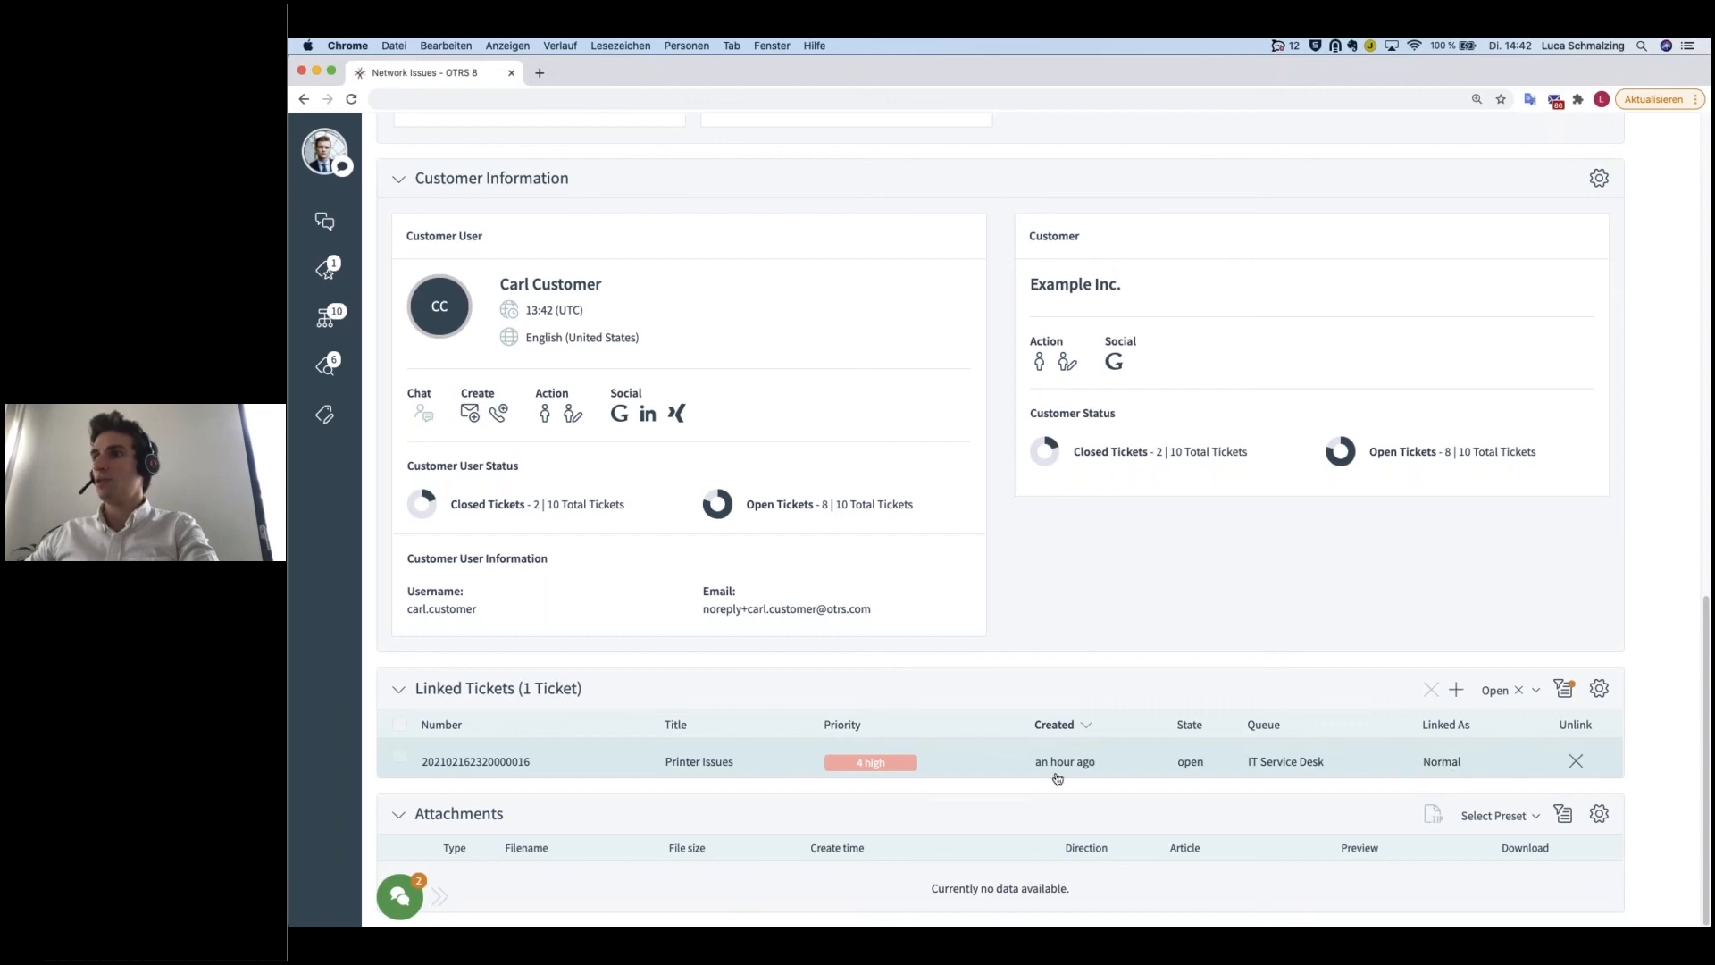
click(651, 762)
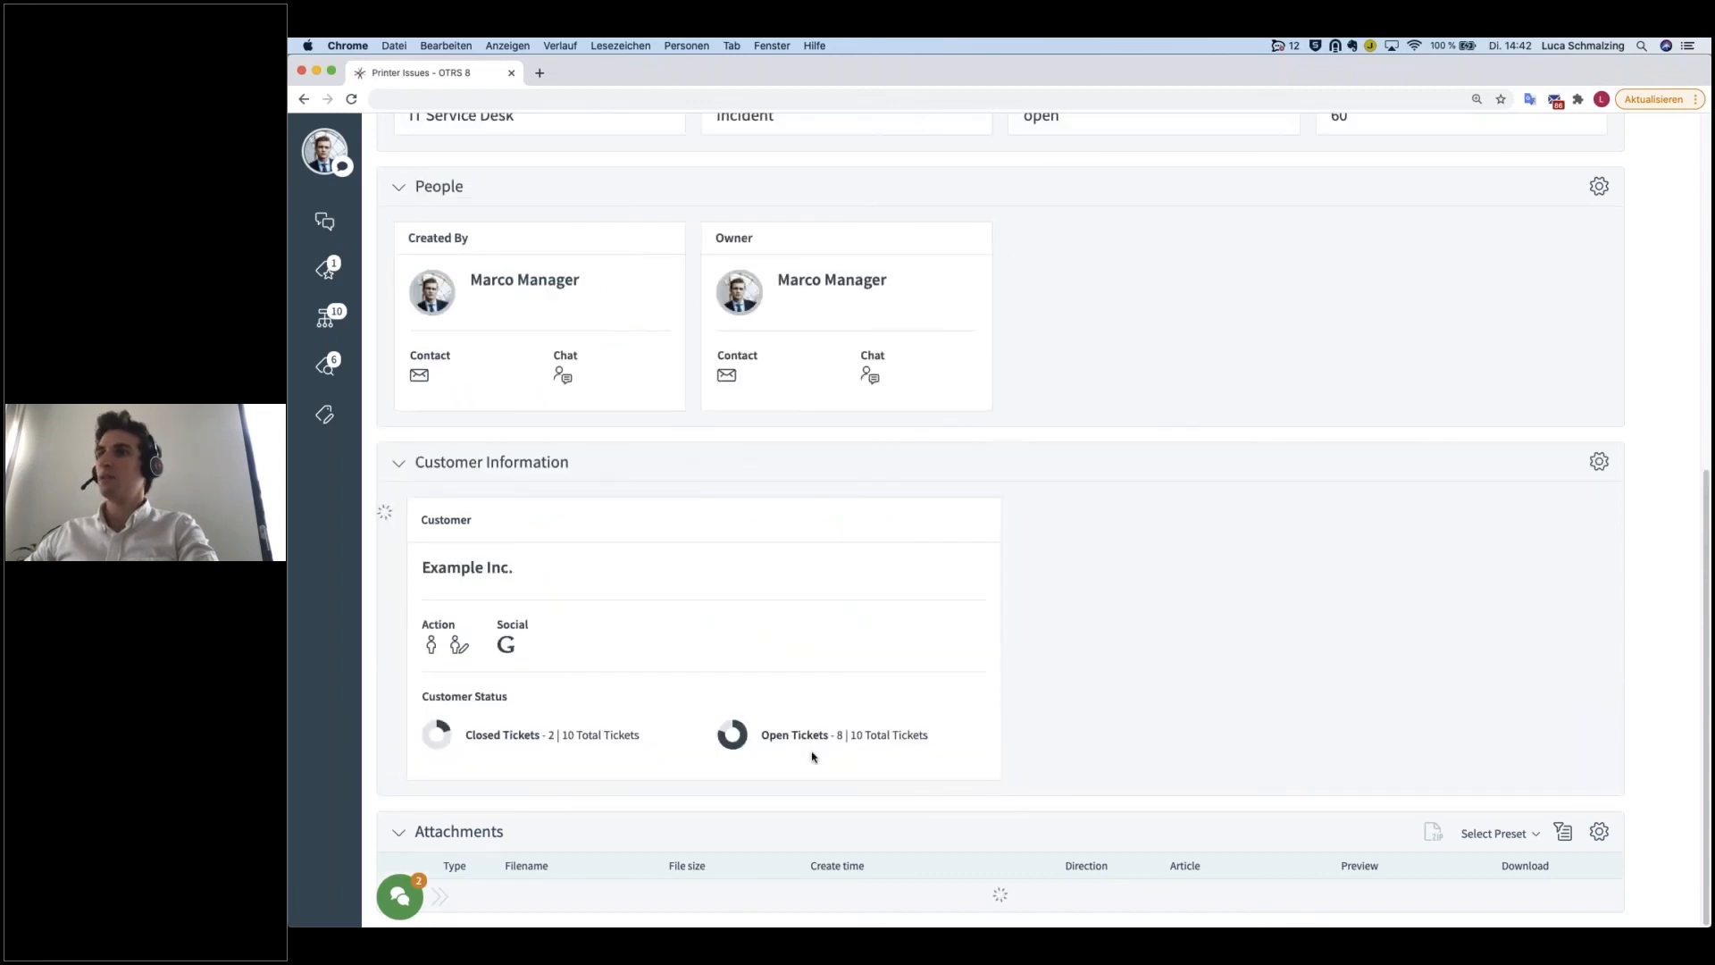
scroll(824, 753, up, 15)
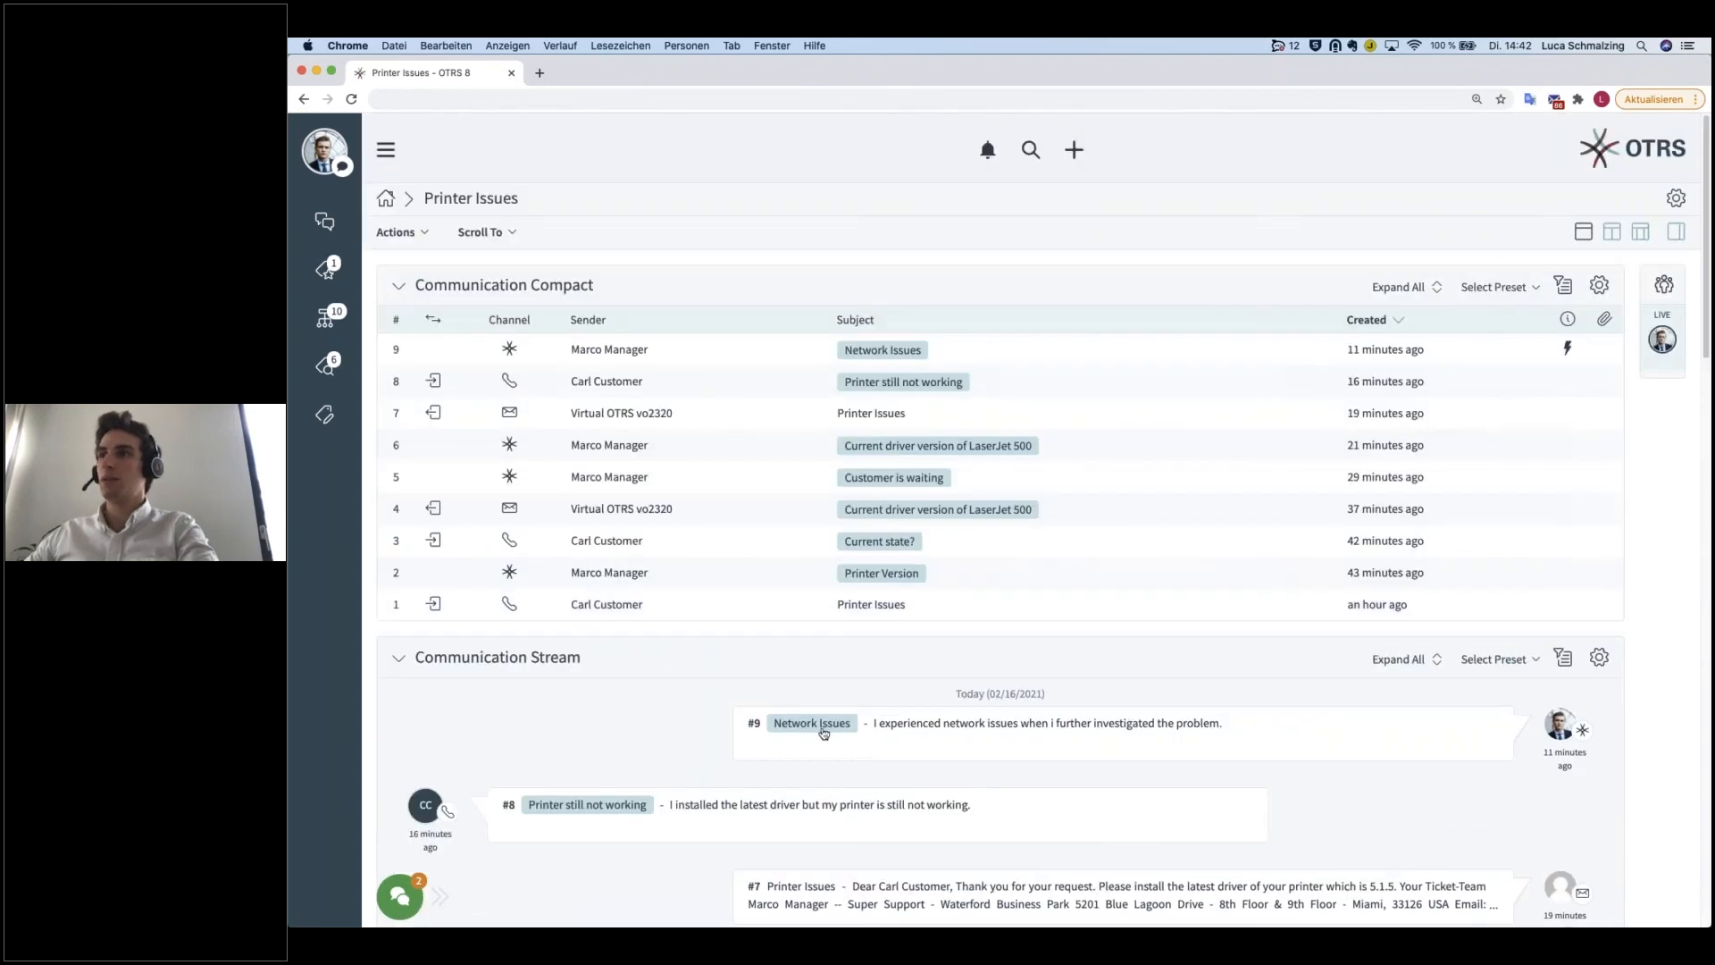
Step: Examine the Printer Issues ticket's Linked Tickets and Attachments widgets, and open the linked Network Issues ticket
scroll(826, 733, down, 5)
scroll(420, 686, down, 15)
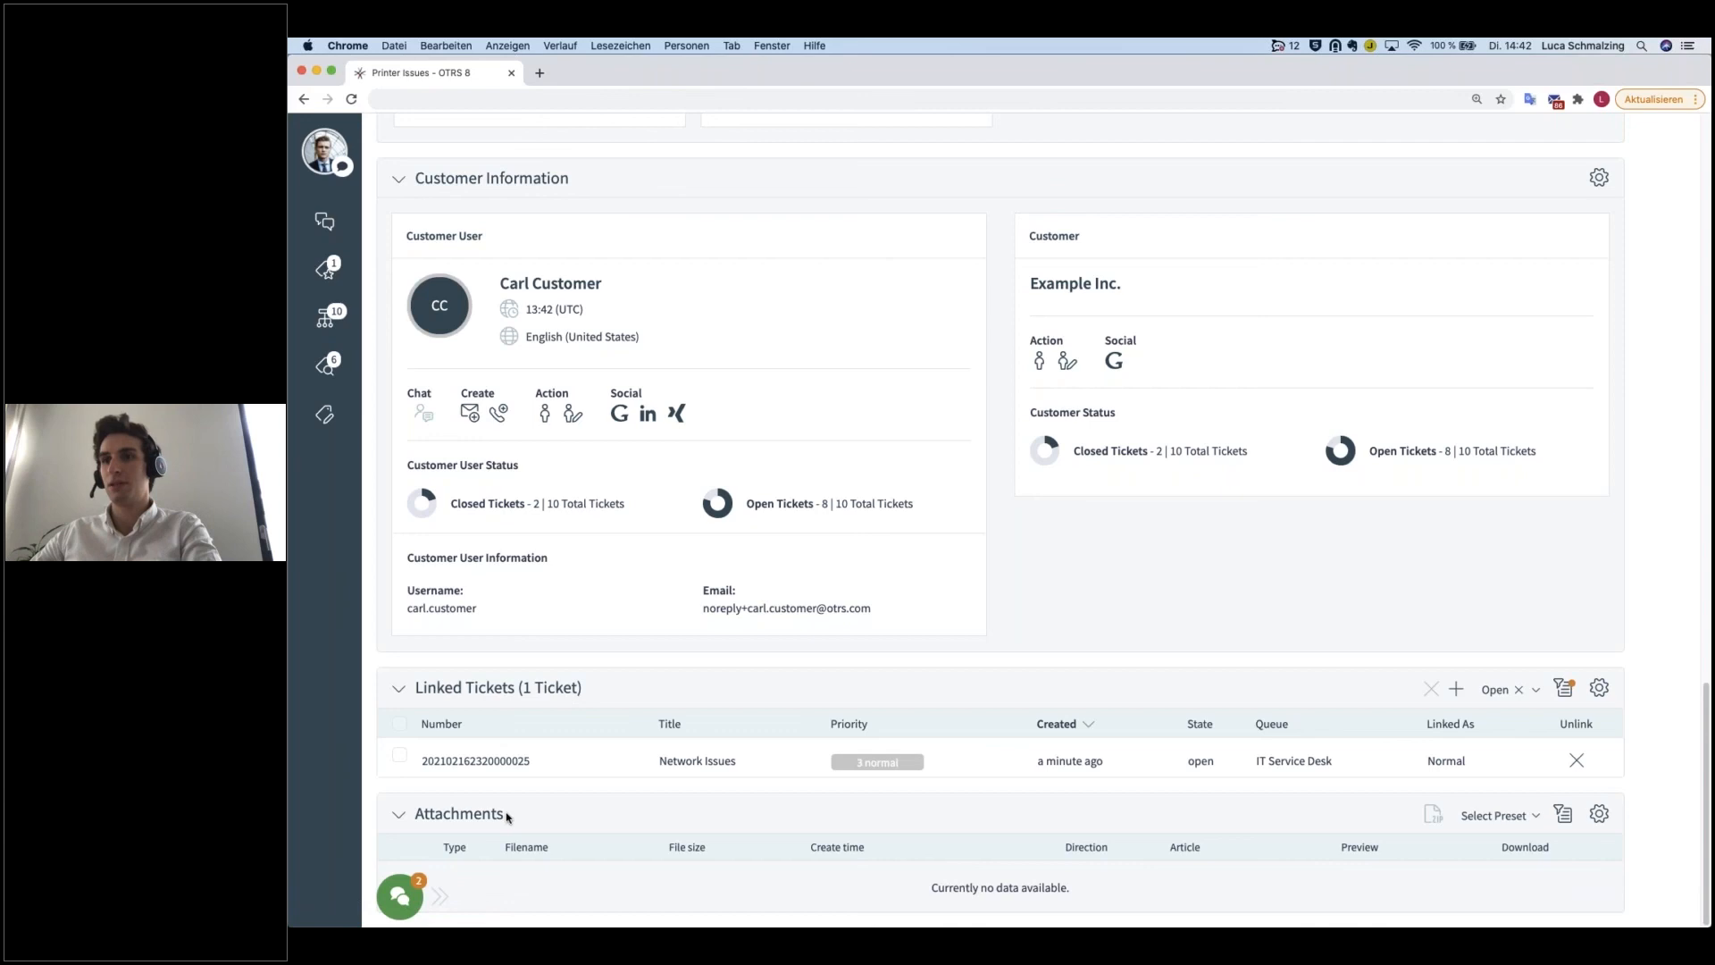
drag(506, 816, 413, 816)
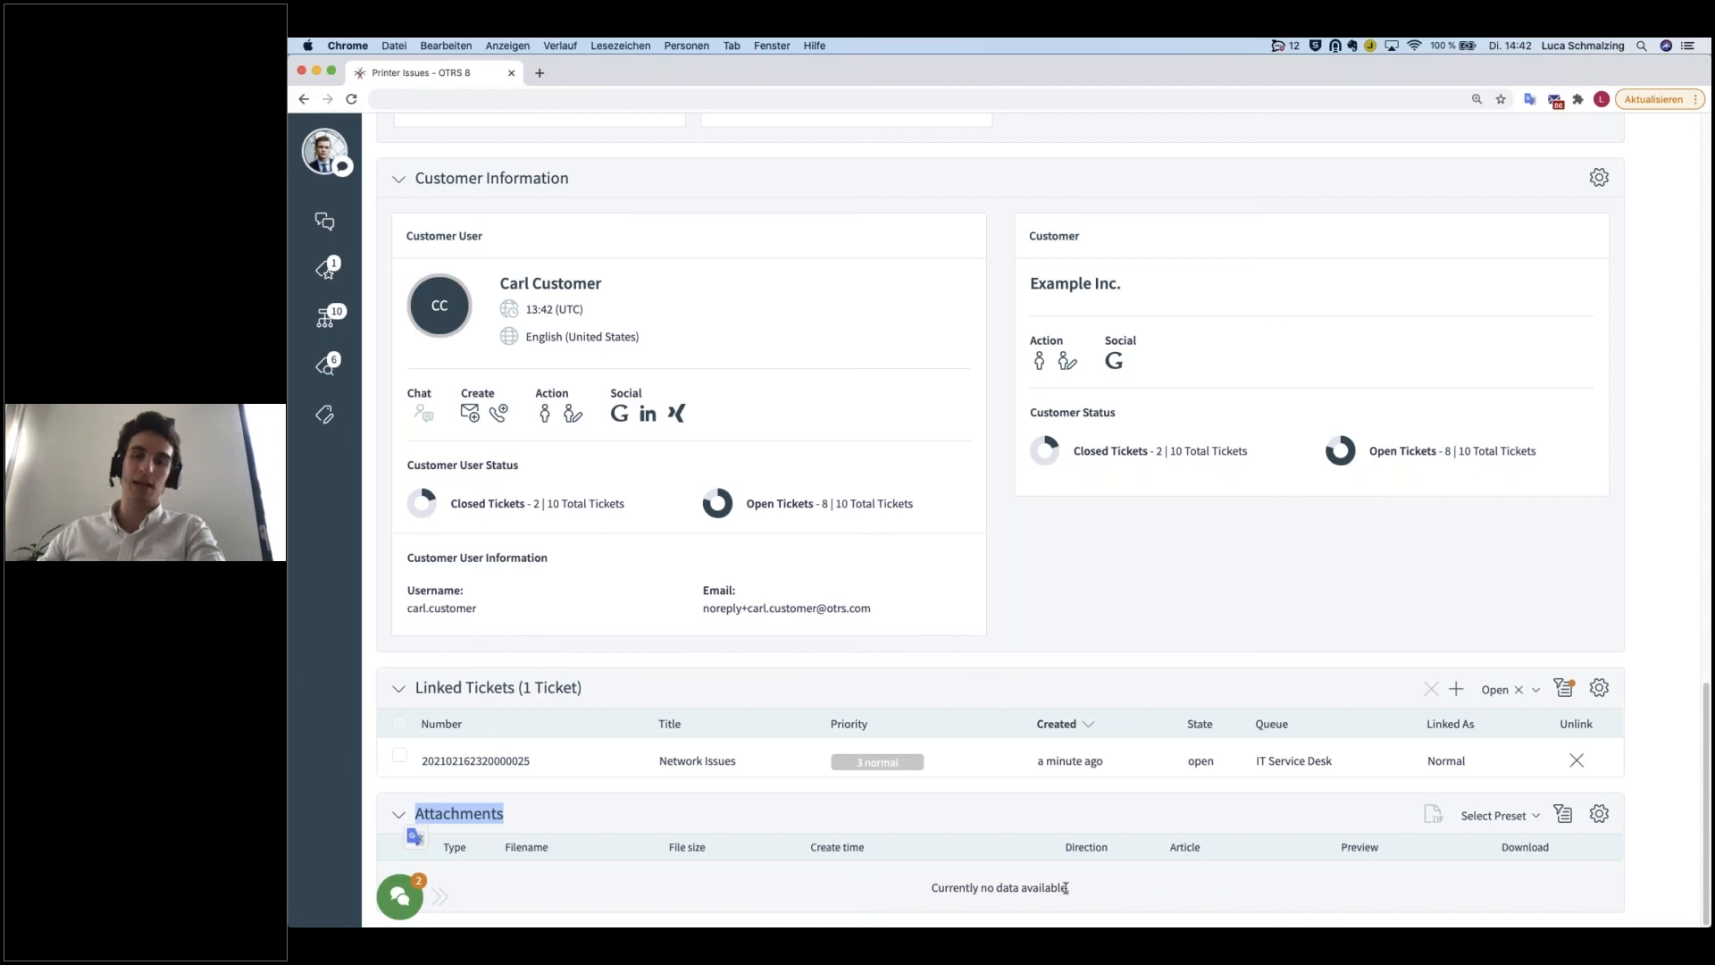
click(1131, 806)
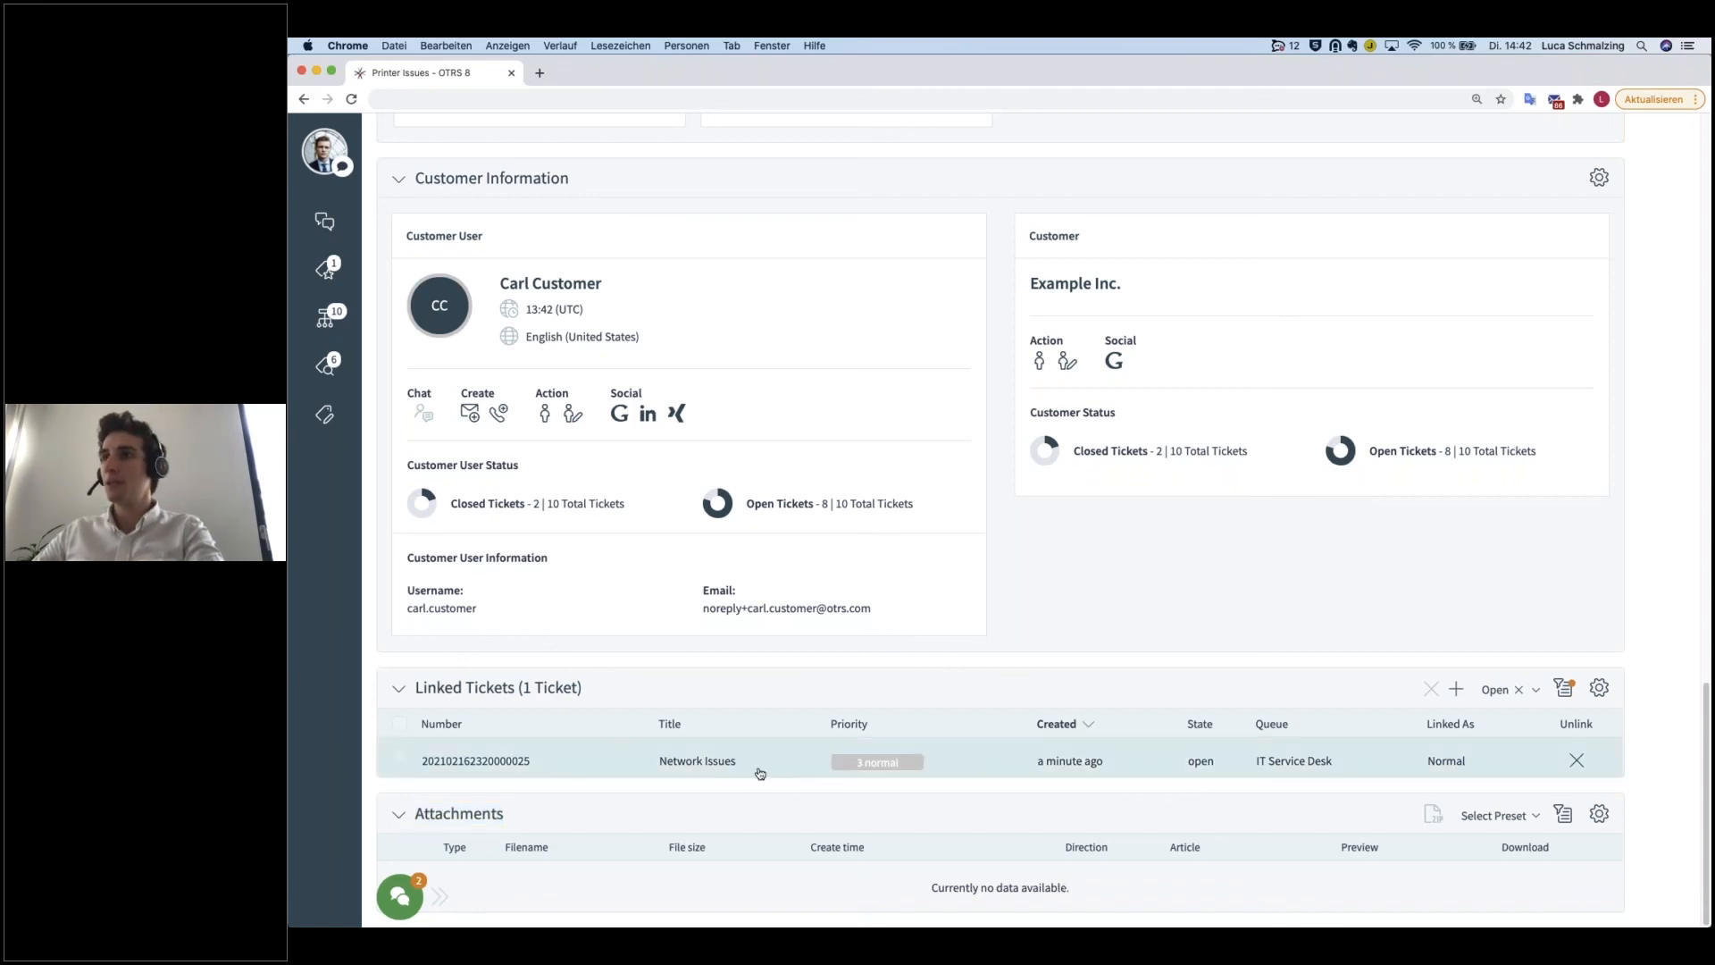
click(1187, 768)
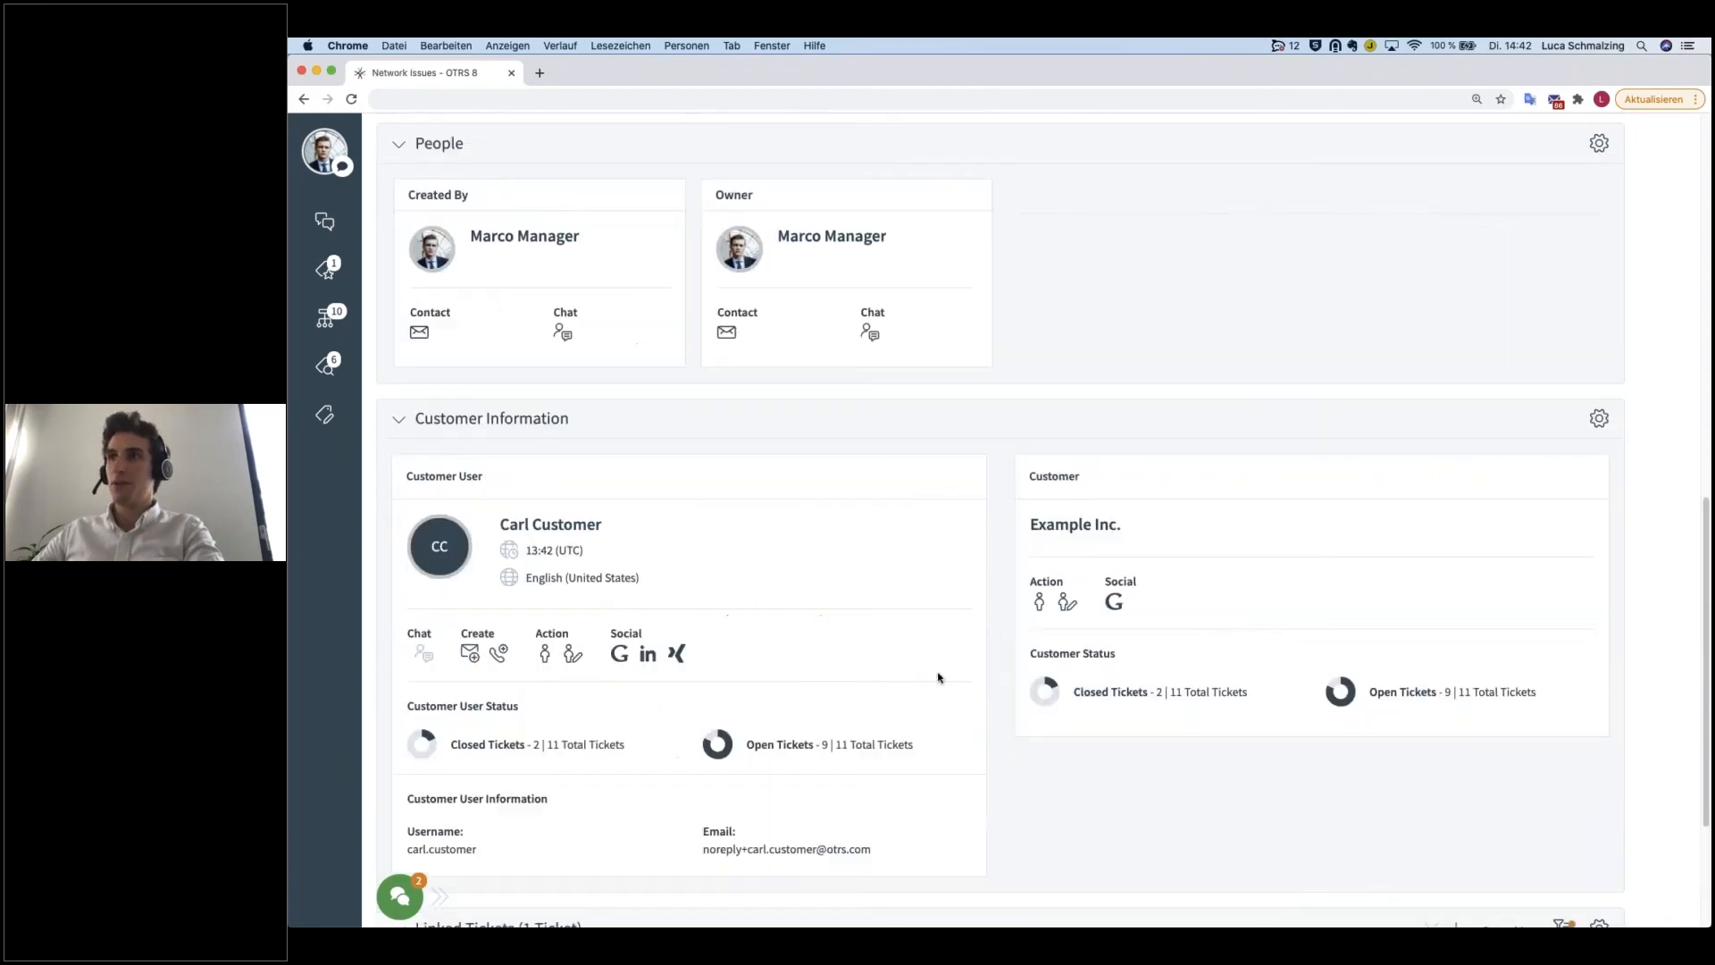
Step: Review the Network Issues ticket's communication, Properties, People, Customer Information and Linked Tickets widgets
scroll(978, 684, up, 8)
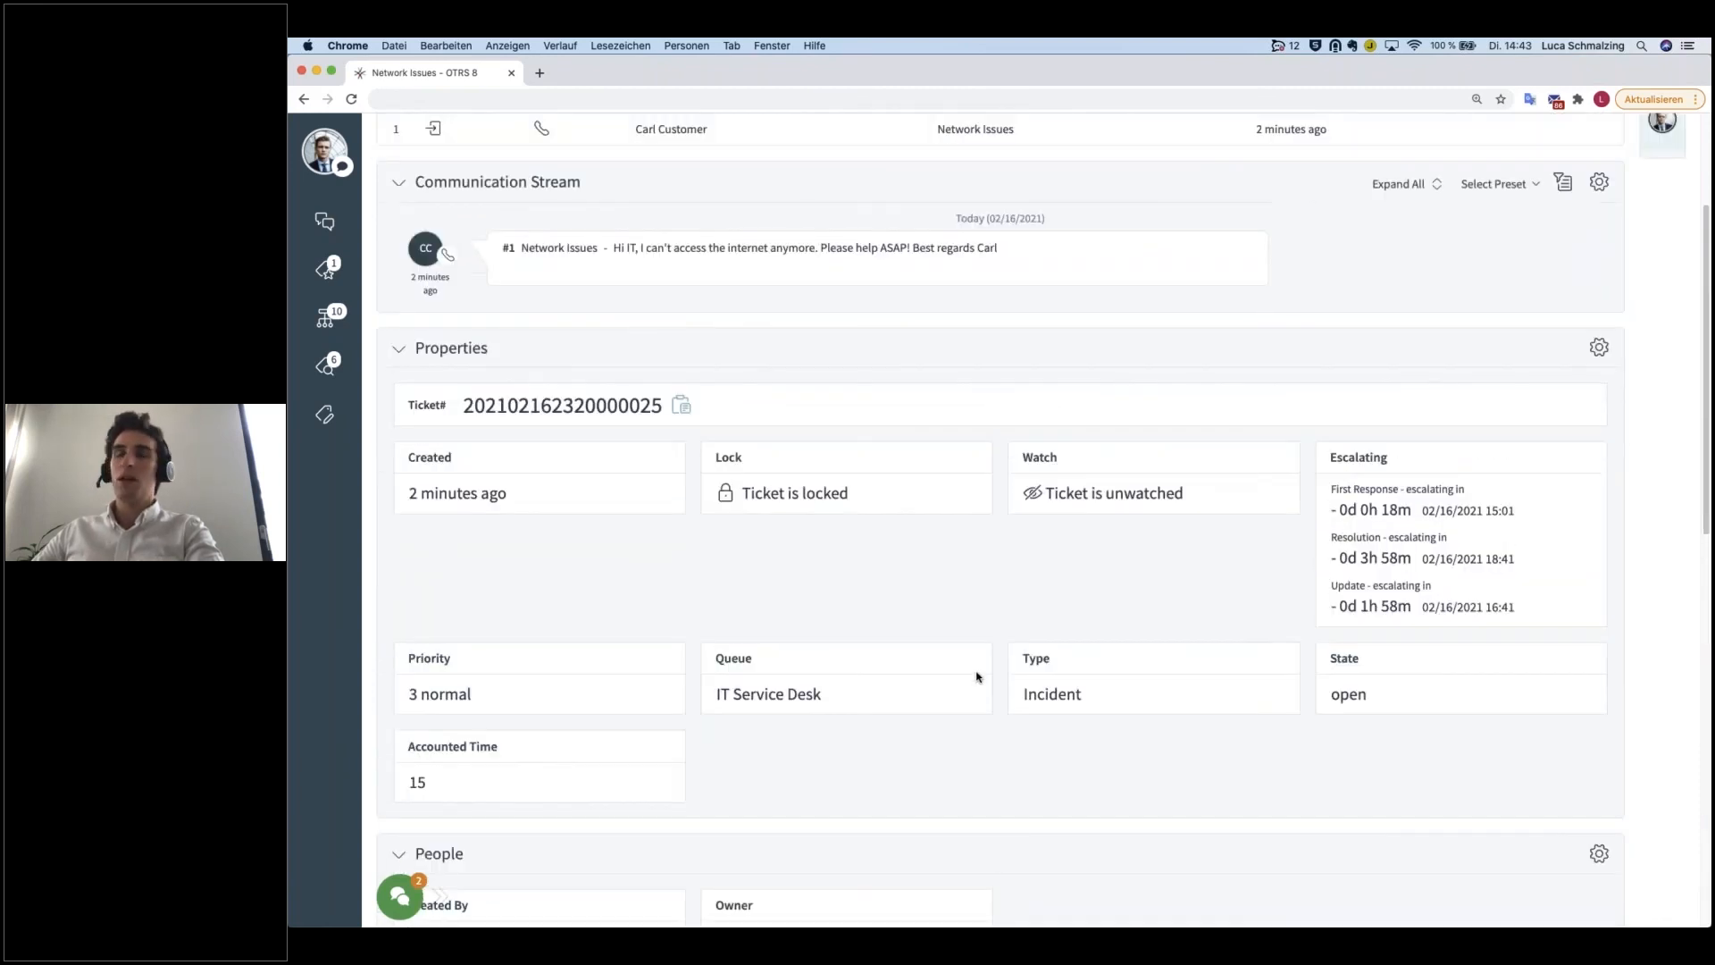
scroll(977, 677, up, 3)
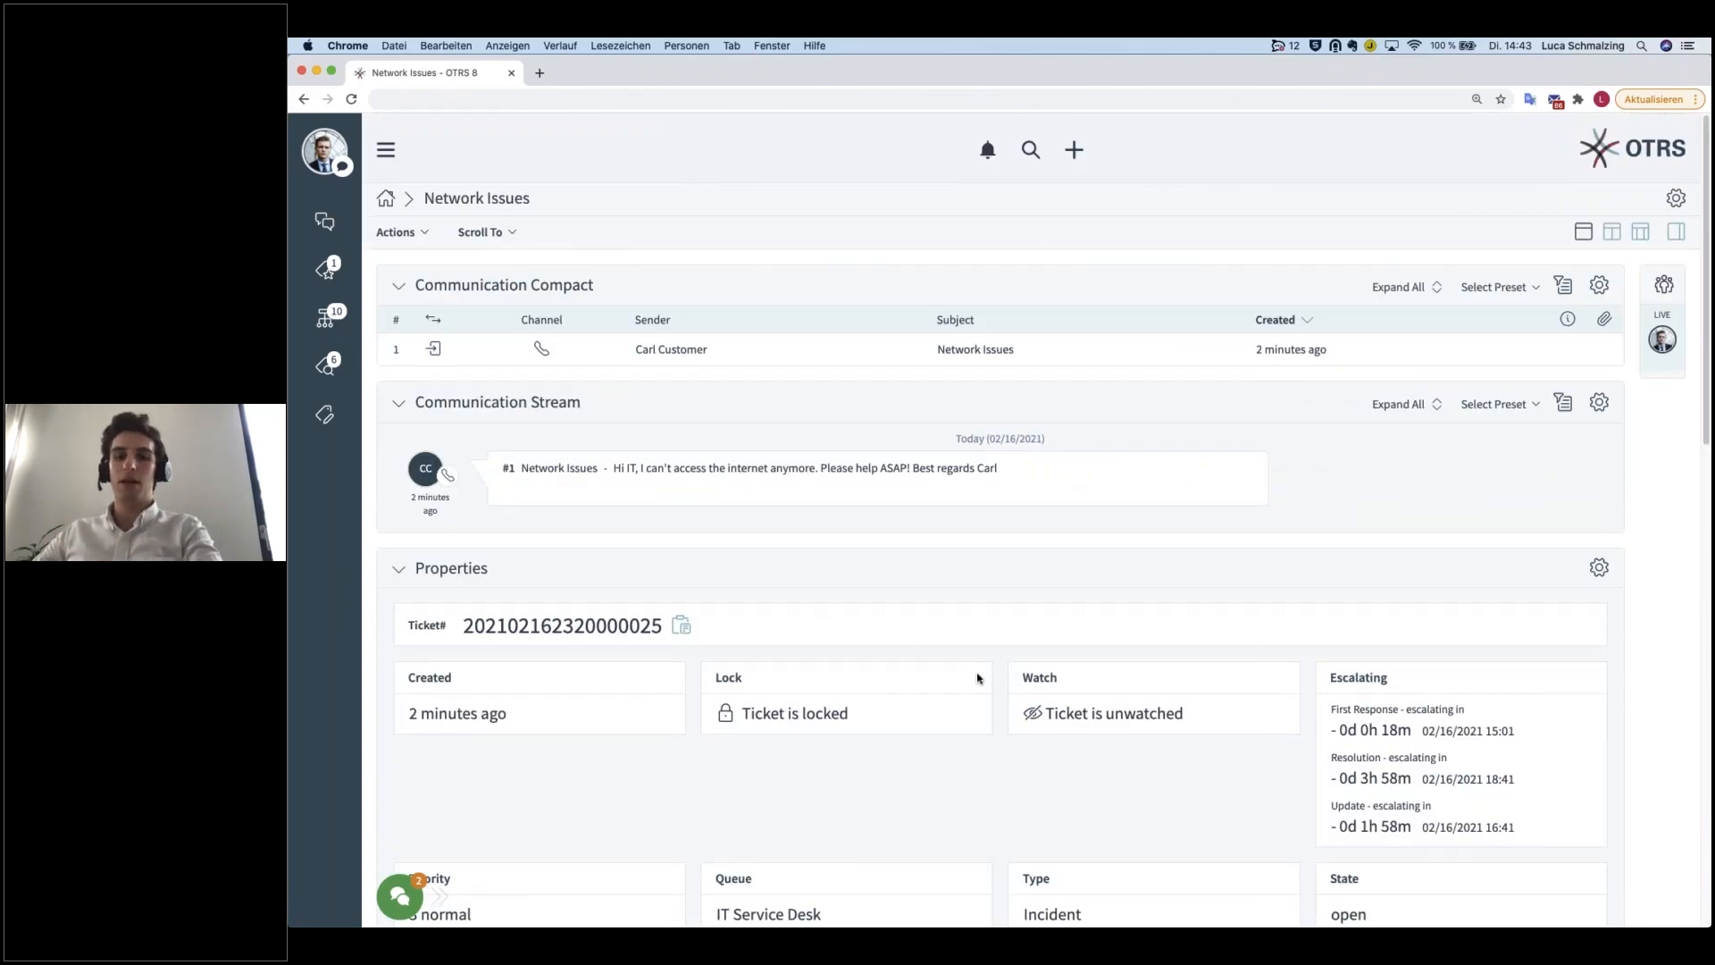
scroll(977, 677, down, 10)
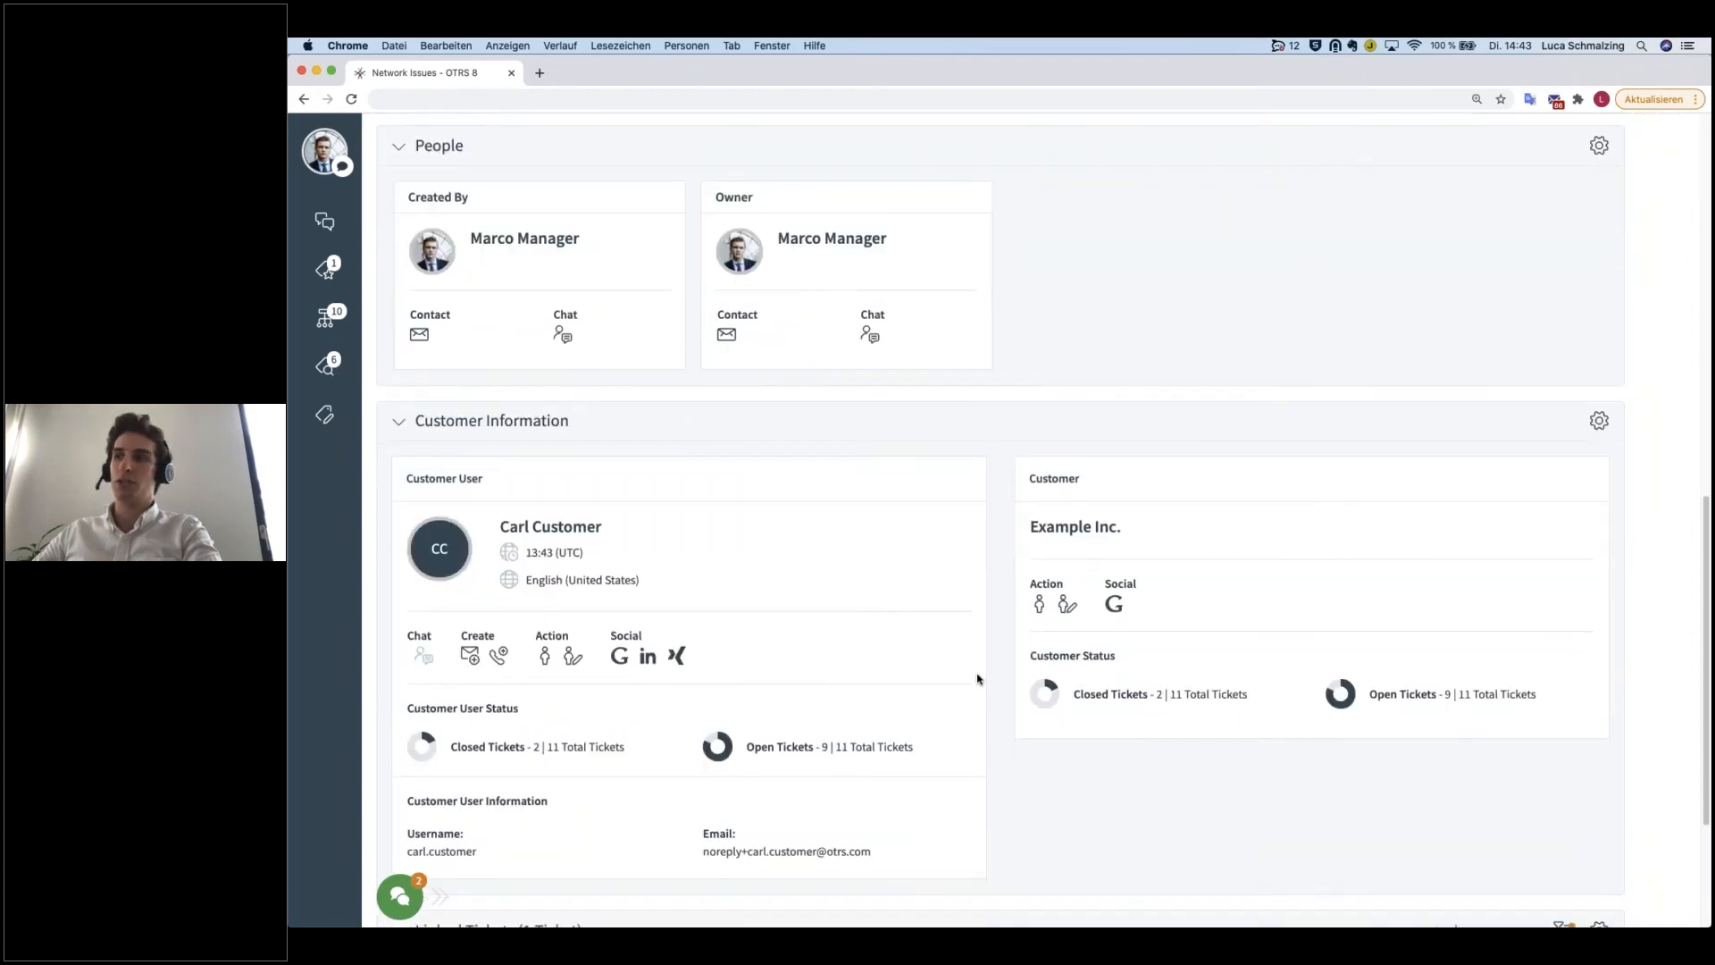
scroll(978, 678, down, 3)
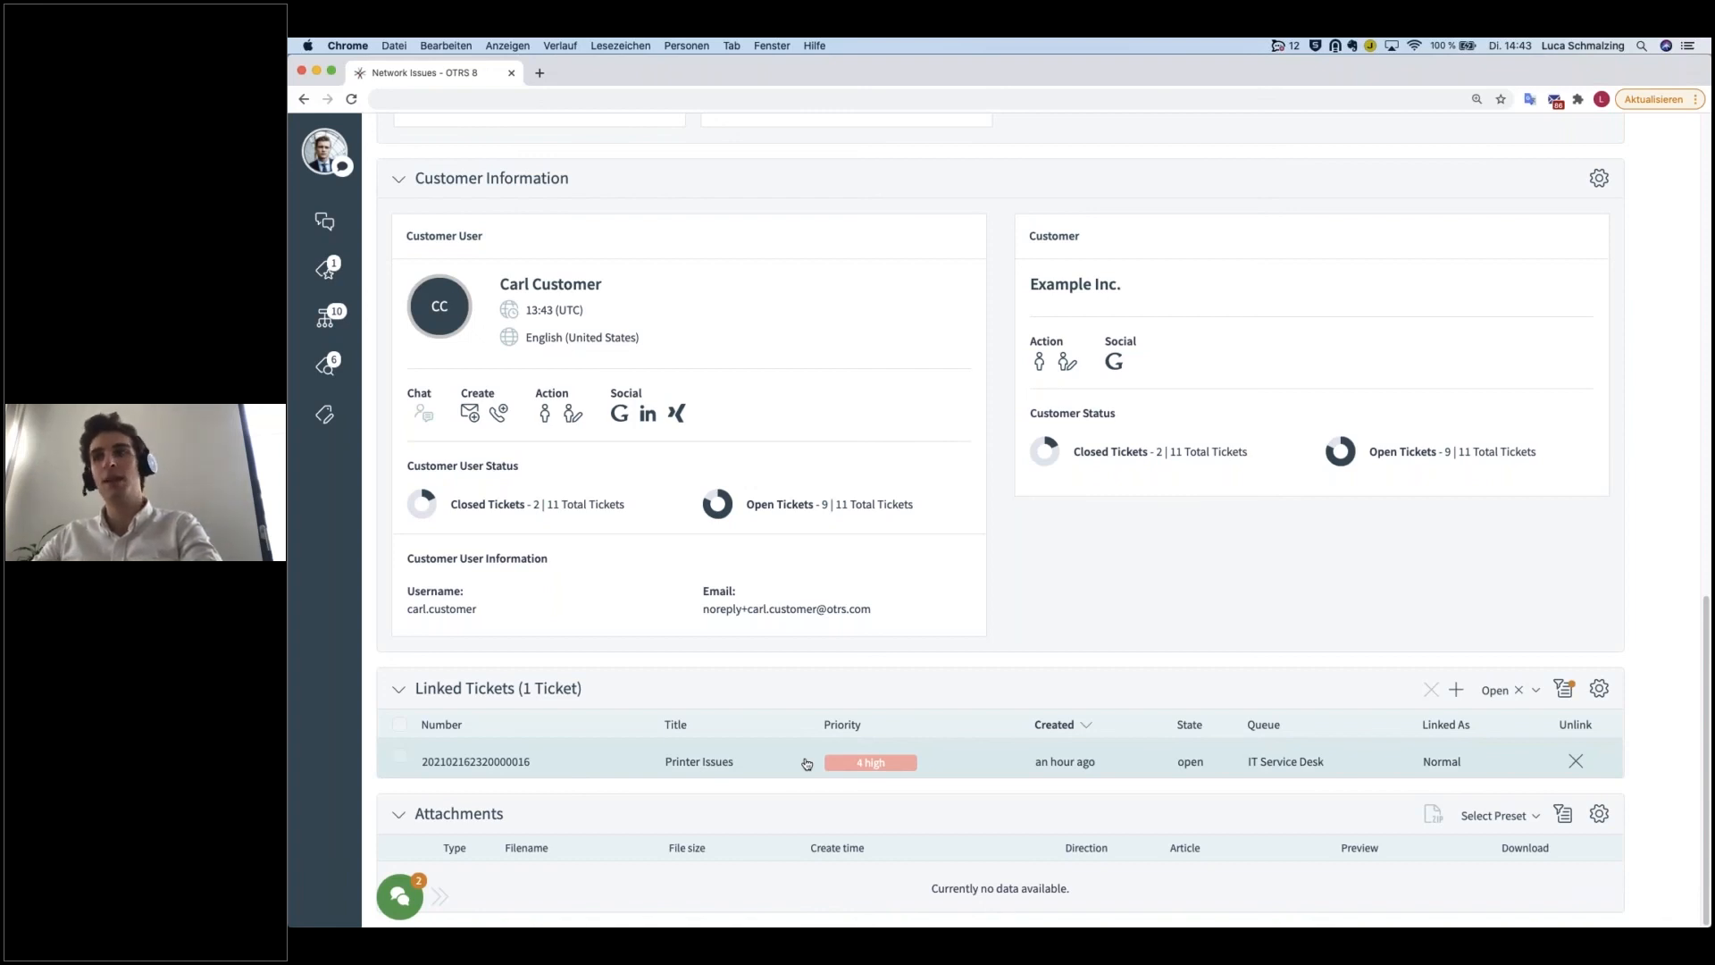
scroll(852, 749, up, 15)
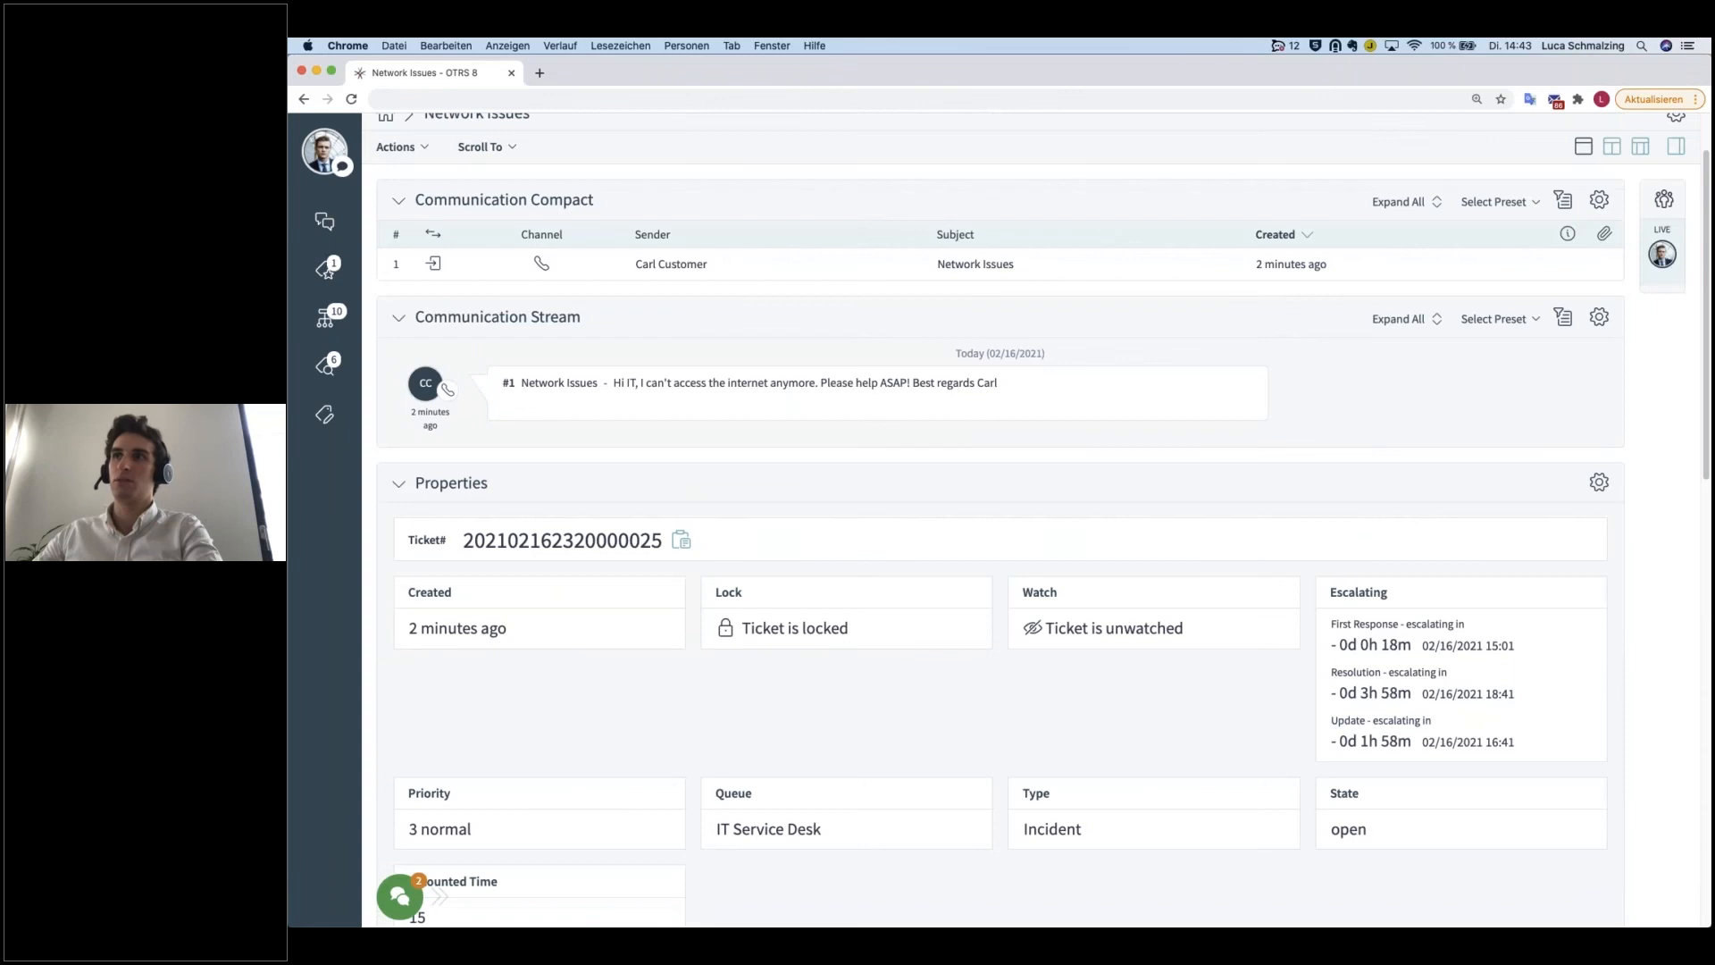
Step: Delete the link to the Printer Issues ticket from the Network Issues ticket's Linked Tickets widget
scroll(974, 595, down, 15)
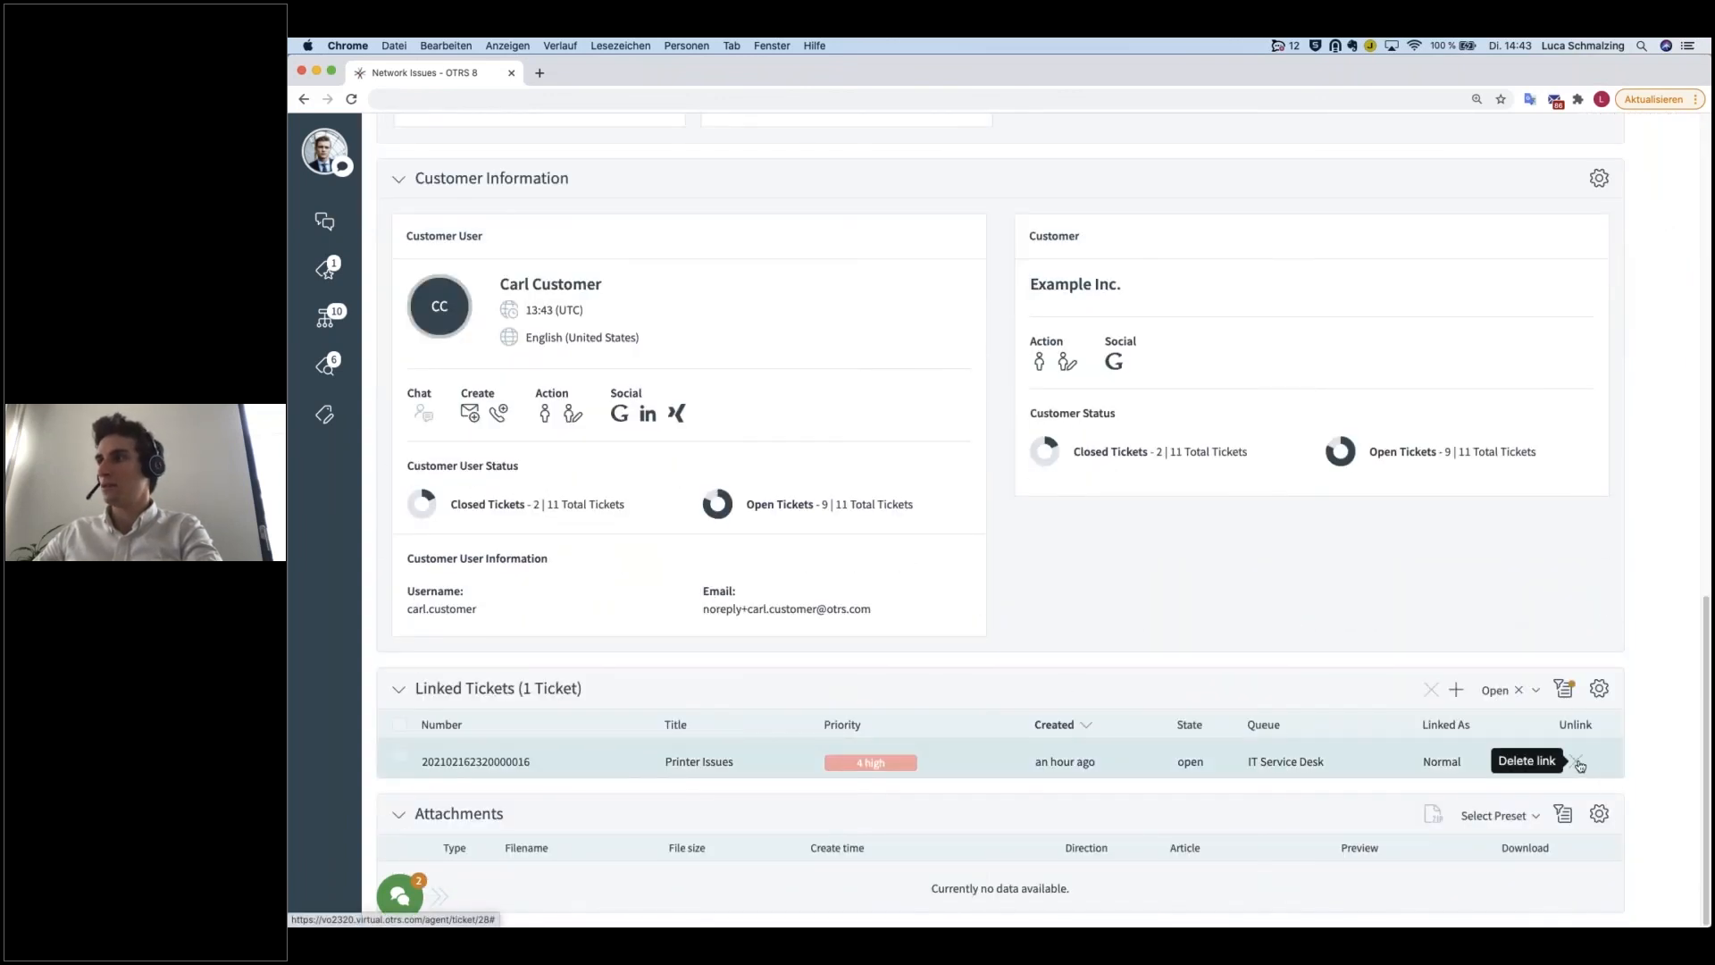
click(1580, 766)
click(1176, 277)
Step: Start linking objects to the Network Issues ticket and clear the unlock and Closed values from the ticket filters
scroll(541, 378, up, 5)
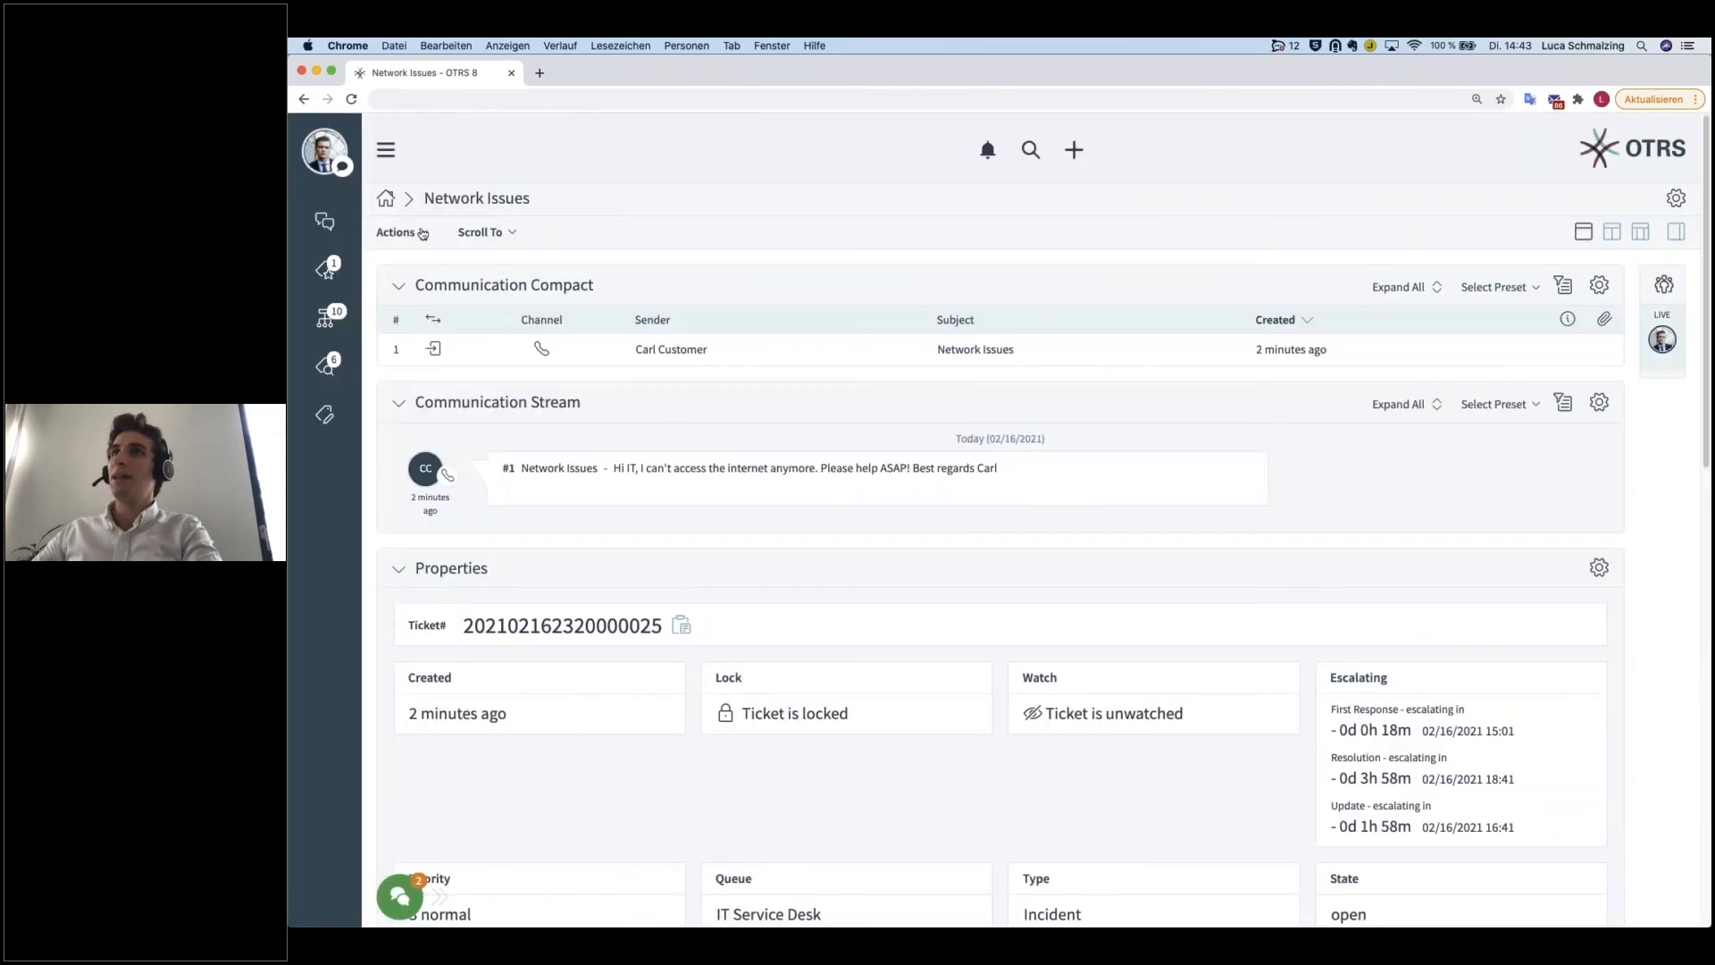
click(420, 232)
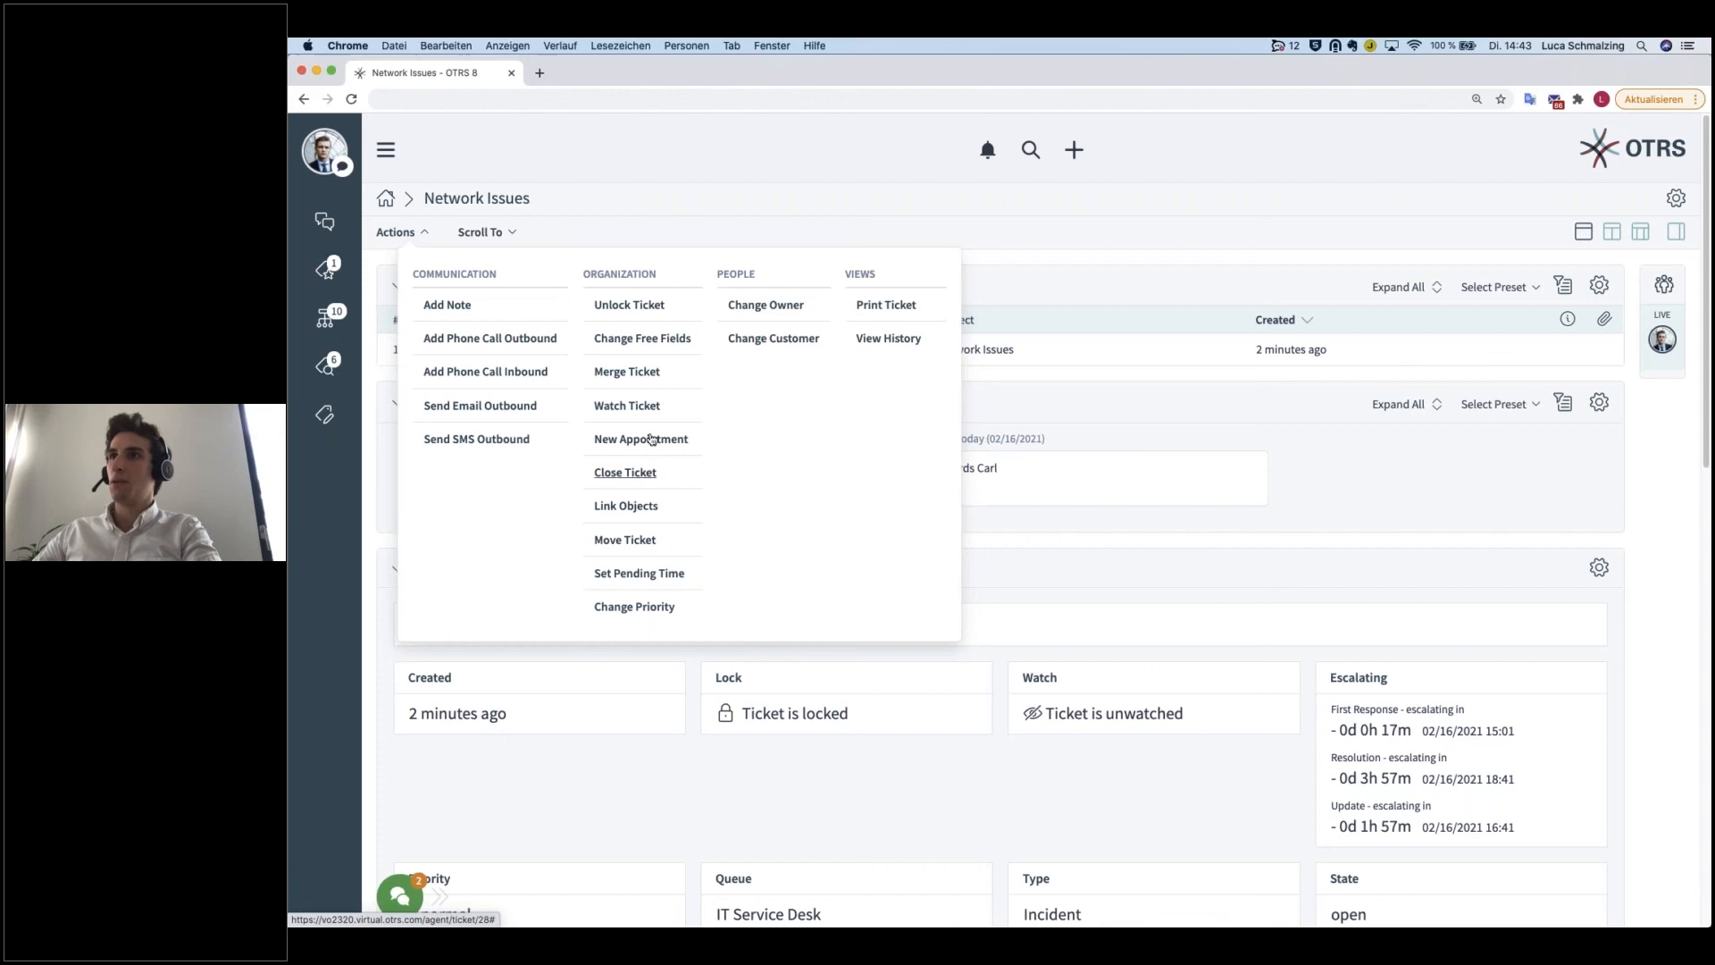
click(633, 506)
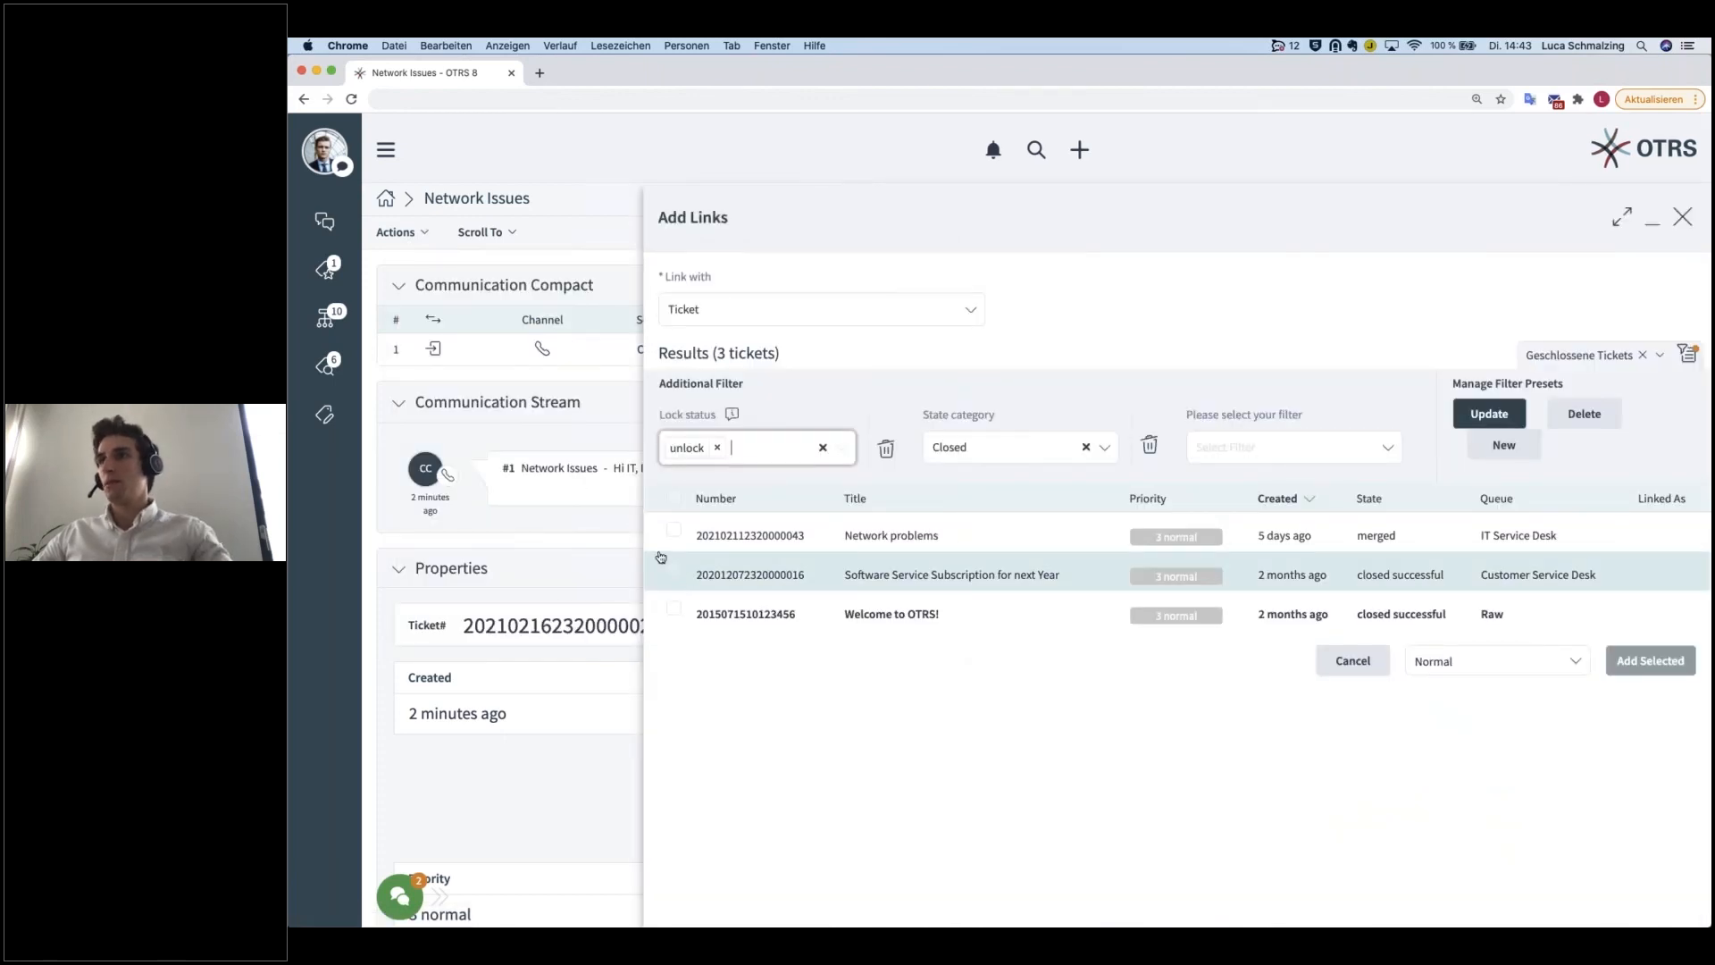
click(718, 449)
click(1086, 447)
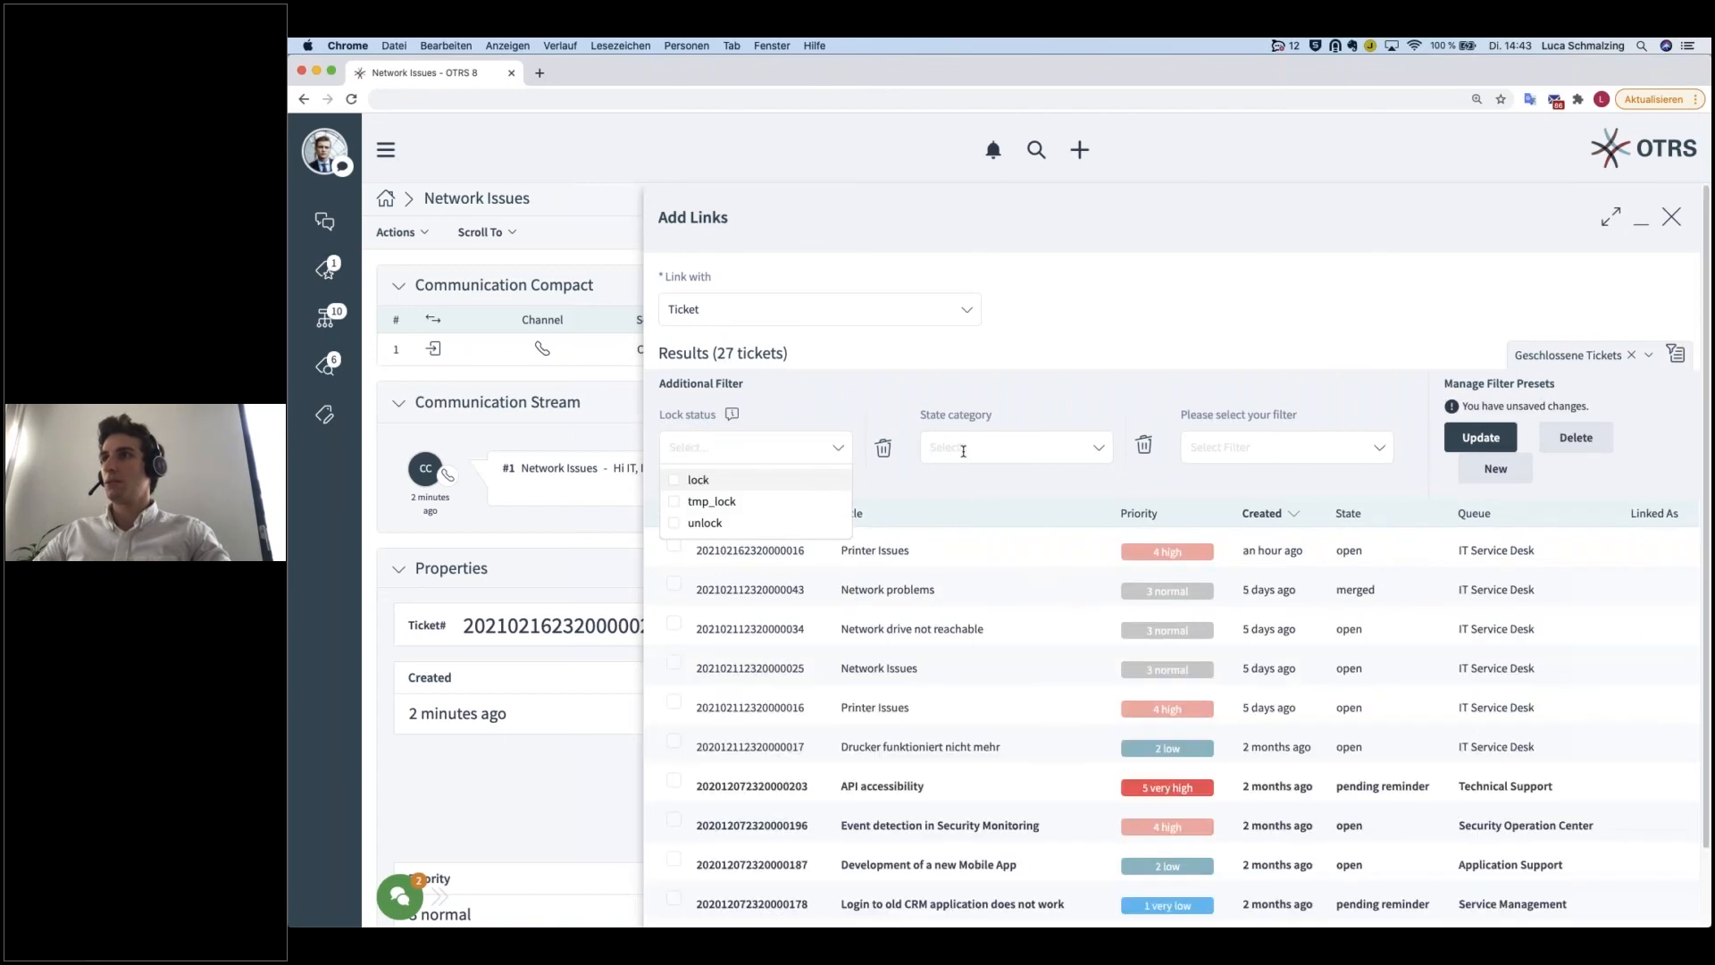
Step: Link the most recently created Printer Issues ticket to the Network Issues ticket with the Child link type
click(673, 547)
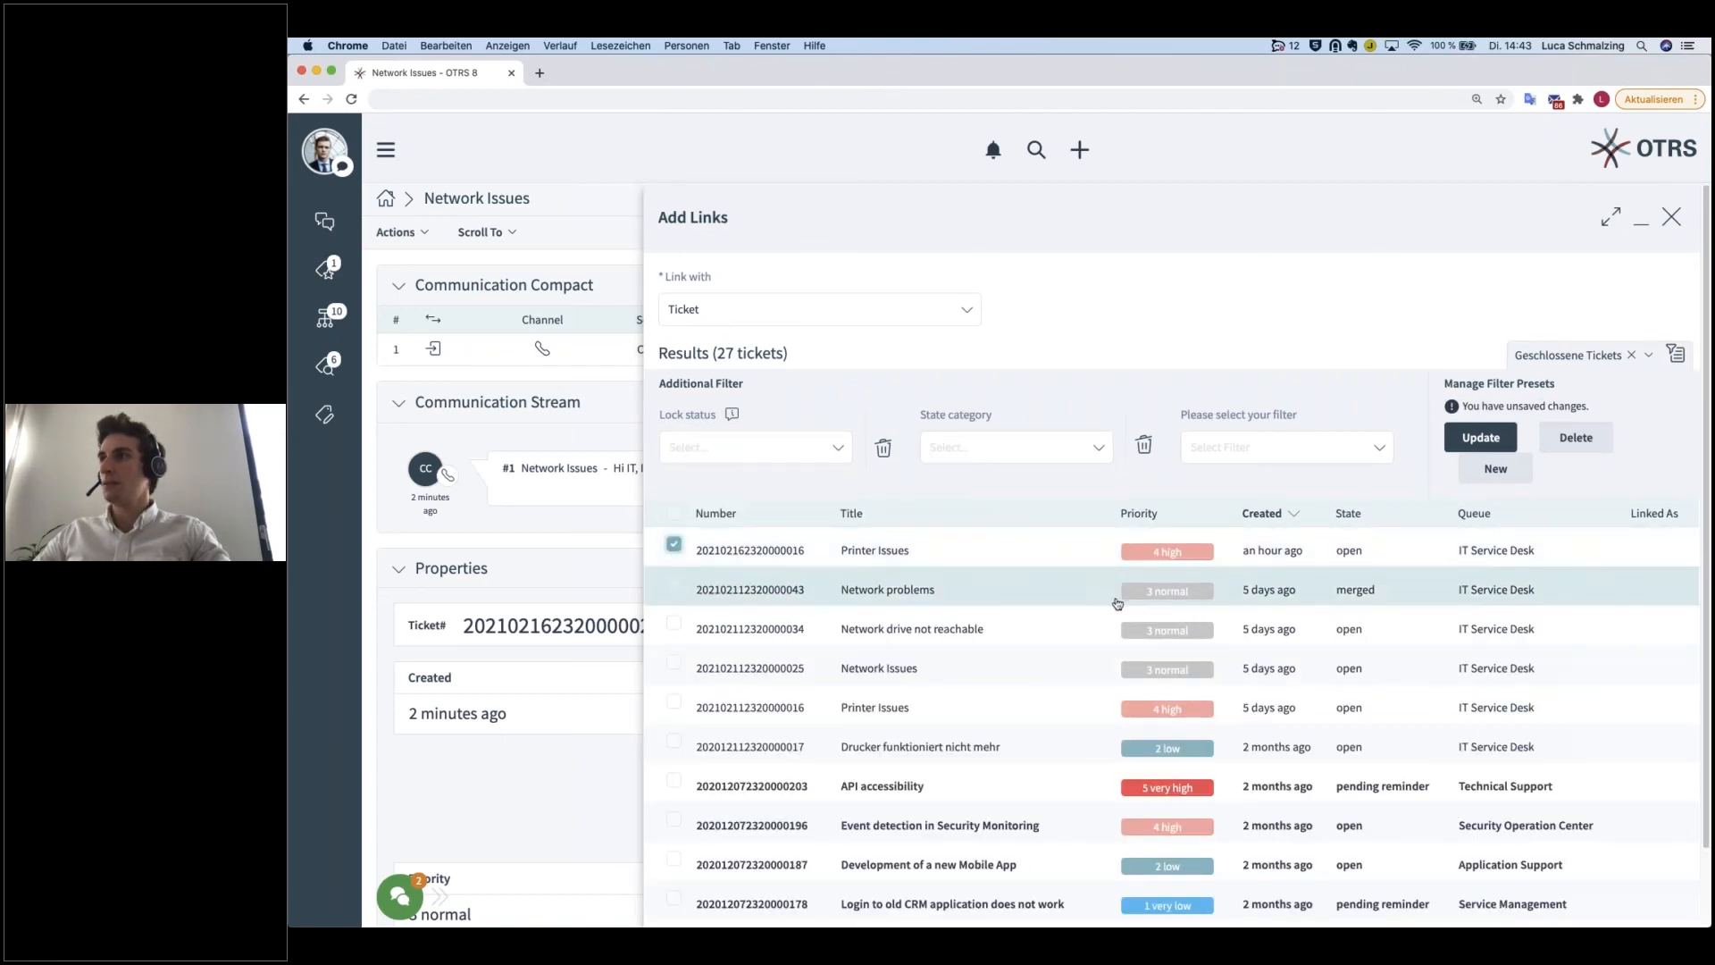
scroll(1161, 679, down, 2)
click(1463, 898)
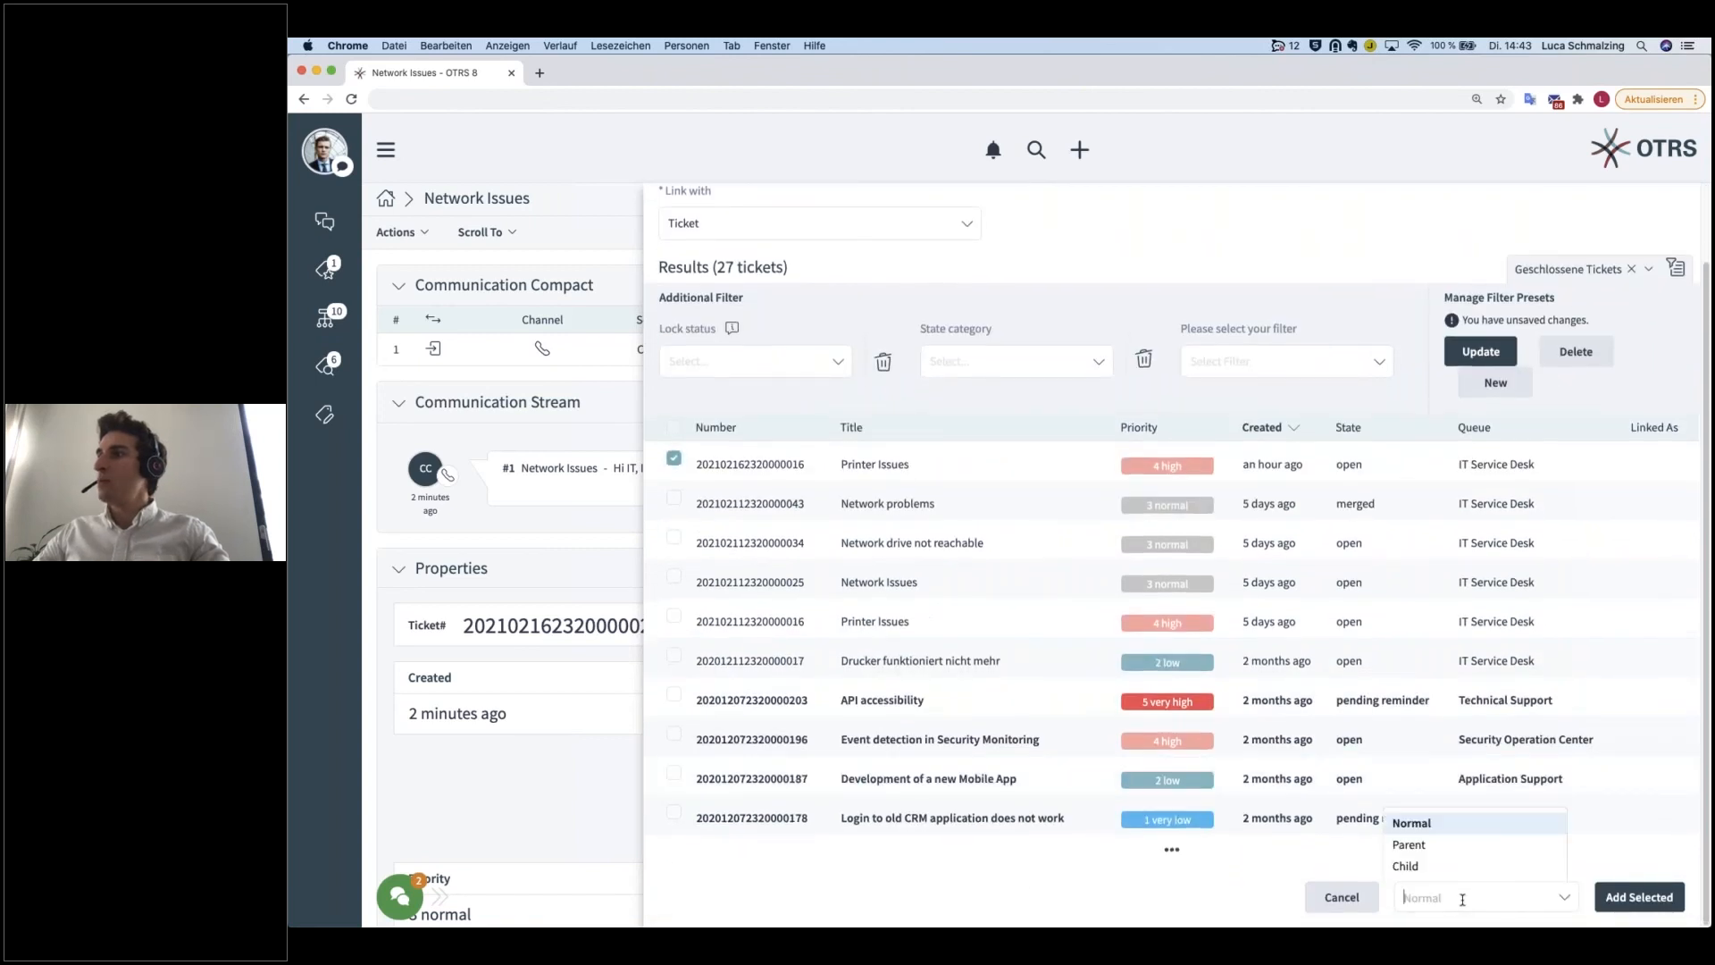
click(1424, 874)
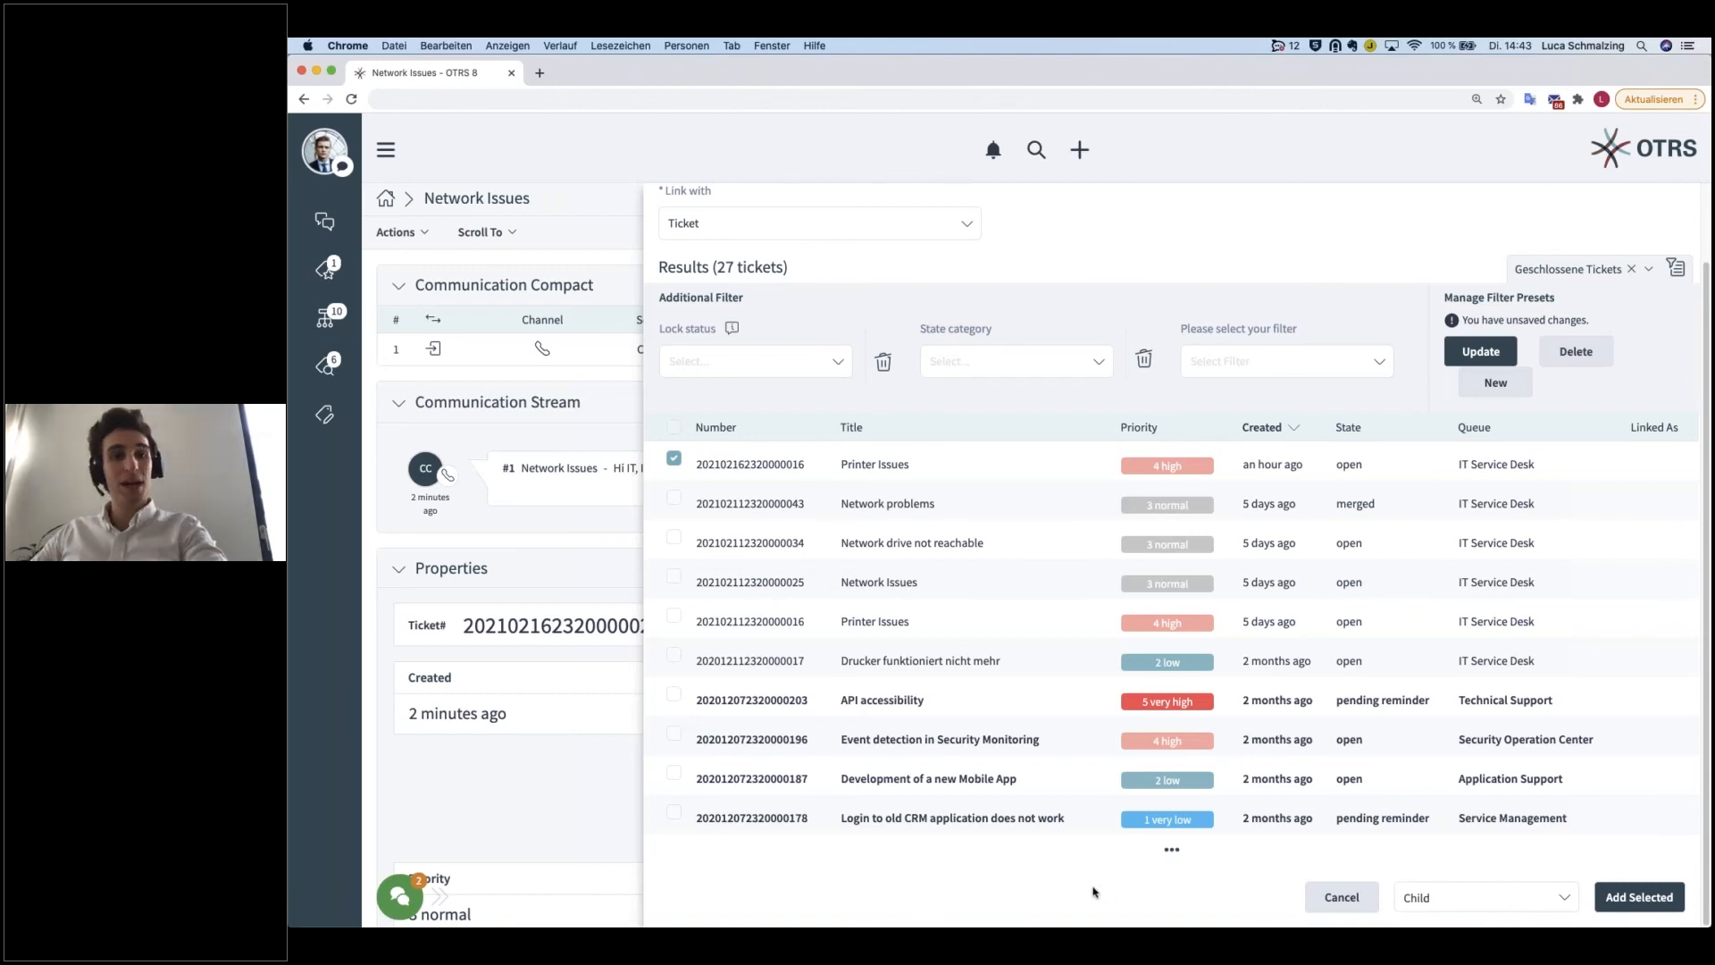
click(1639, 897)
Step: Switch back and forth between the Network Issues and Printer Issues tickets through Linked Tickets to compare their link types
scroll(971, 736, down, 12)
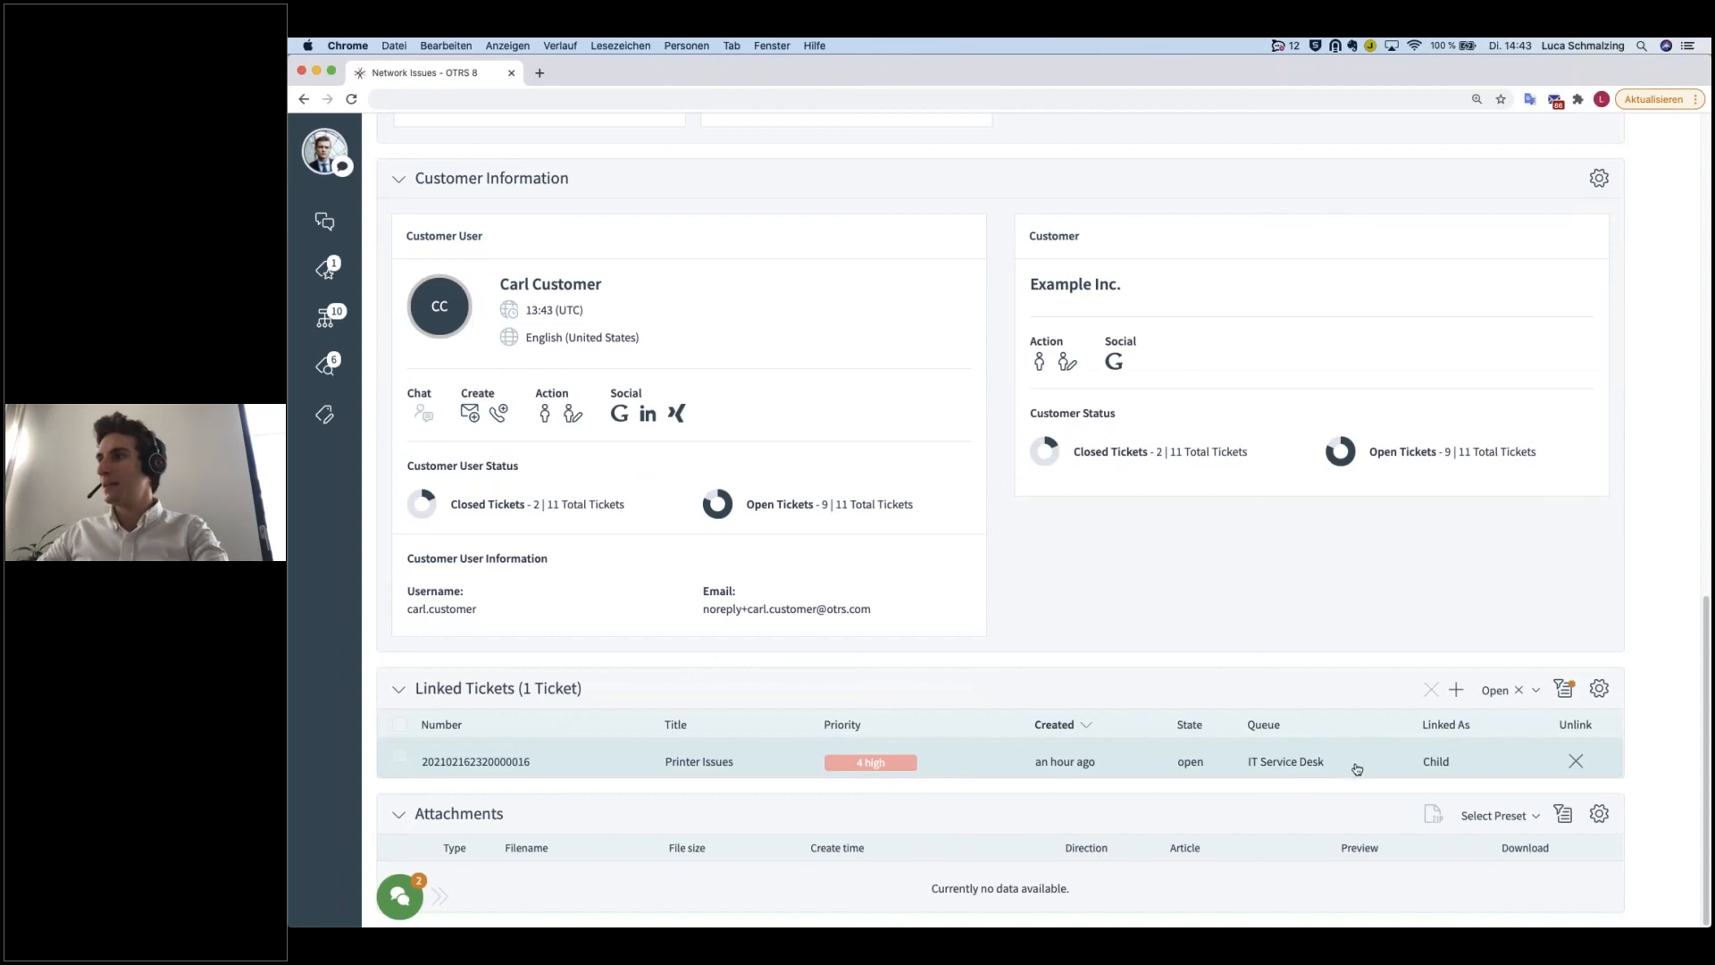
click(1430, 761)
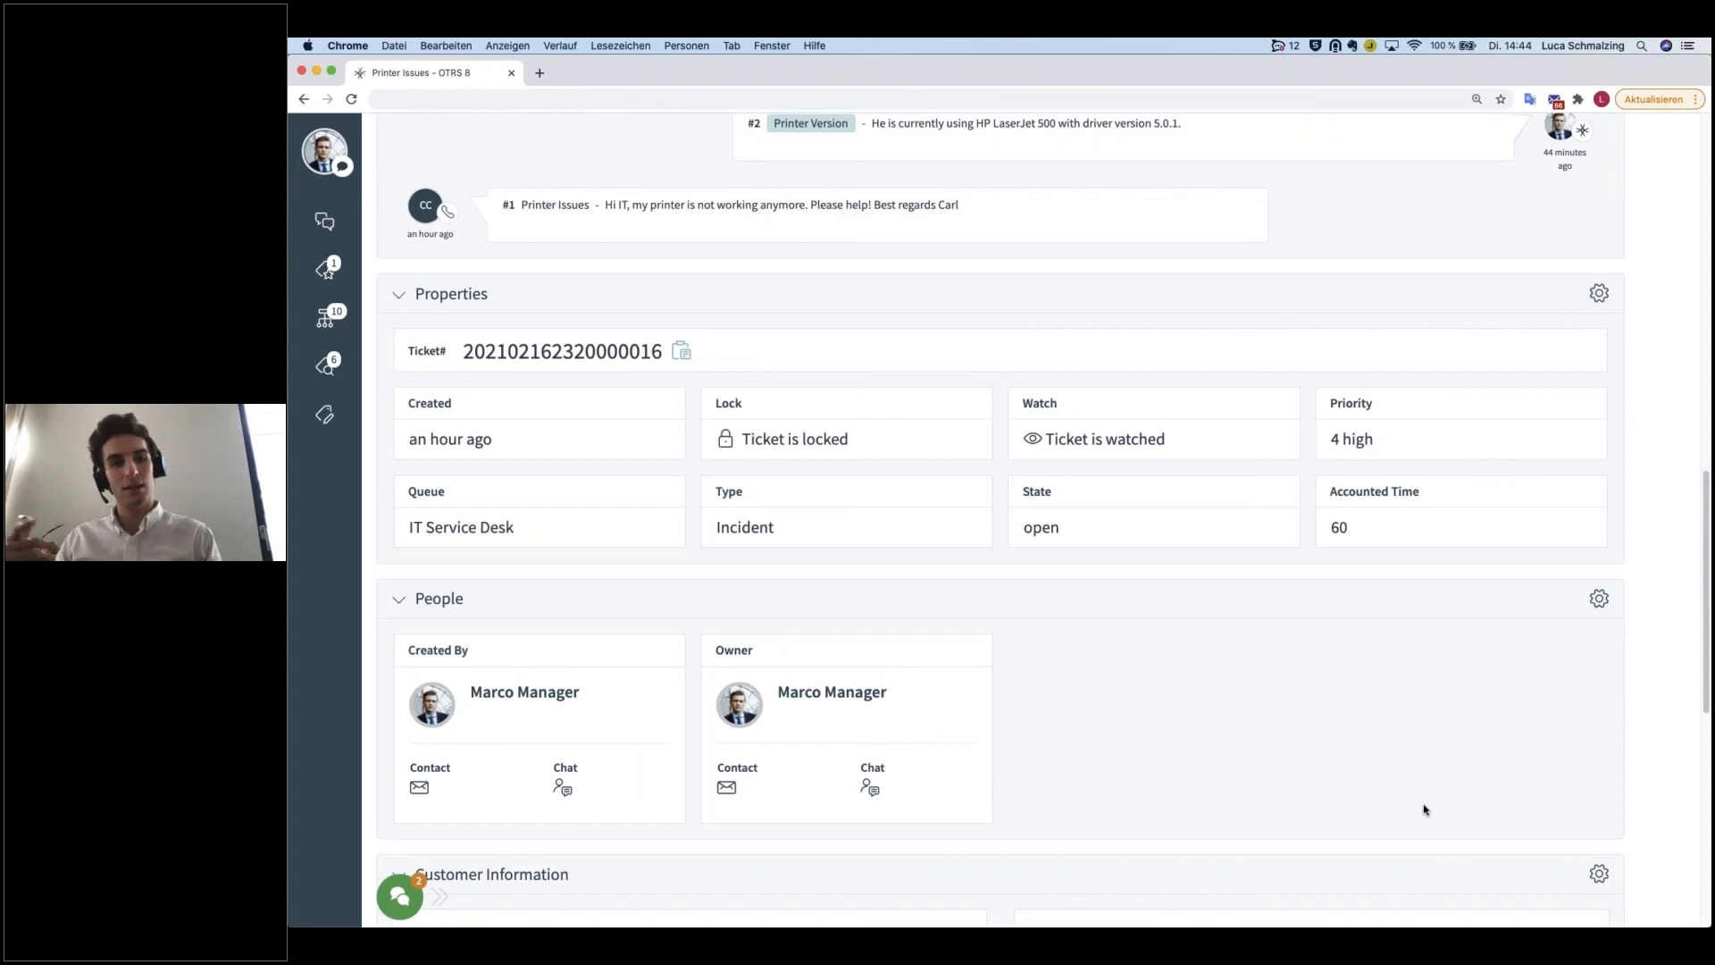
scroll(1423, 808, down, 8)
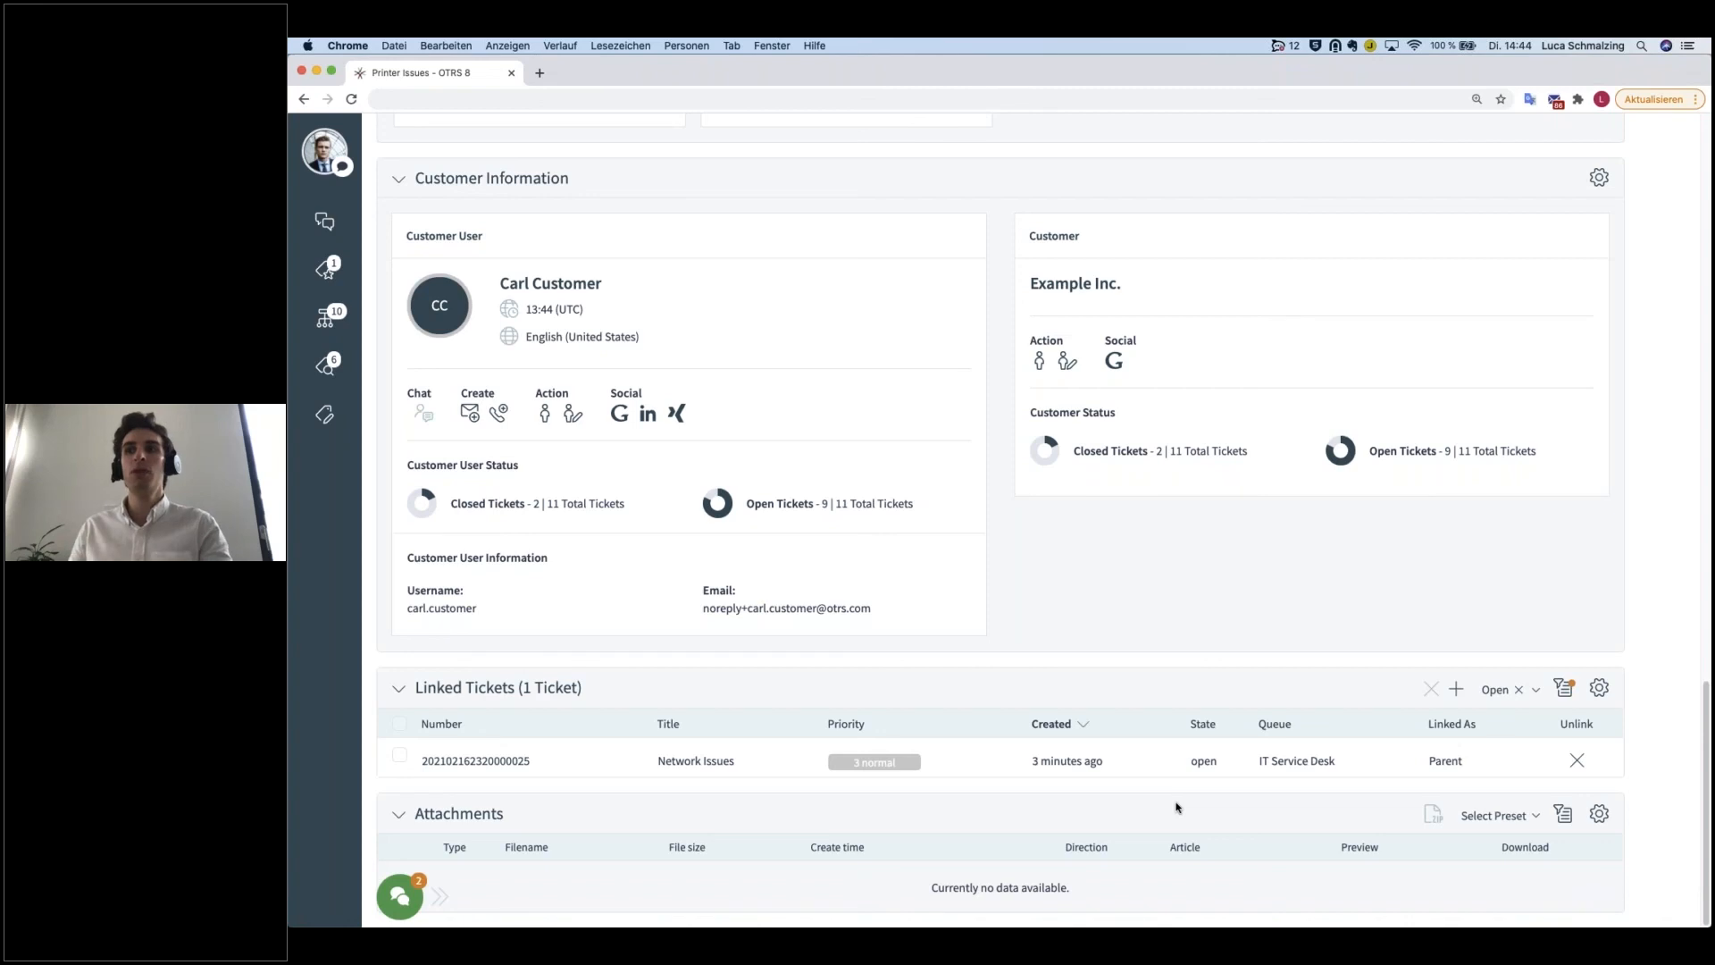
click(757, 775)
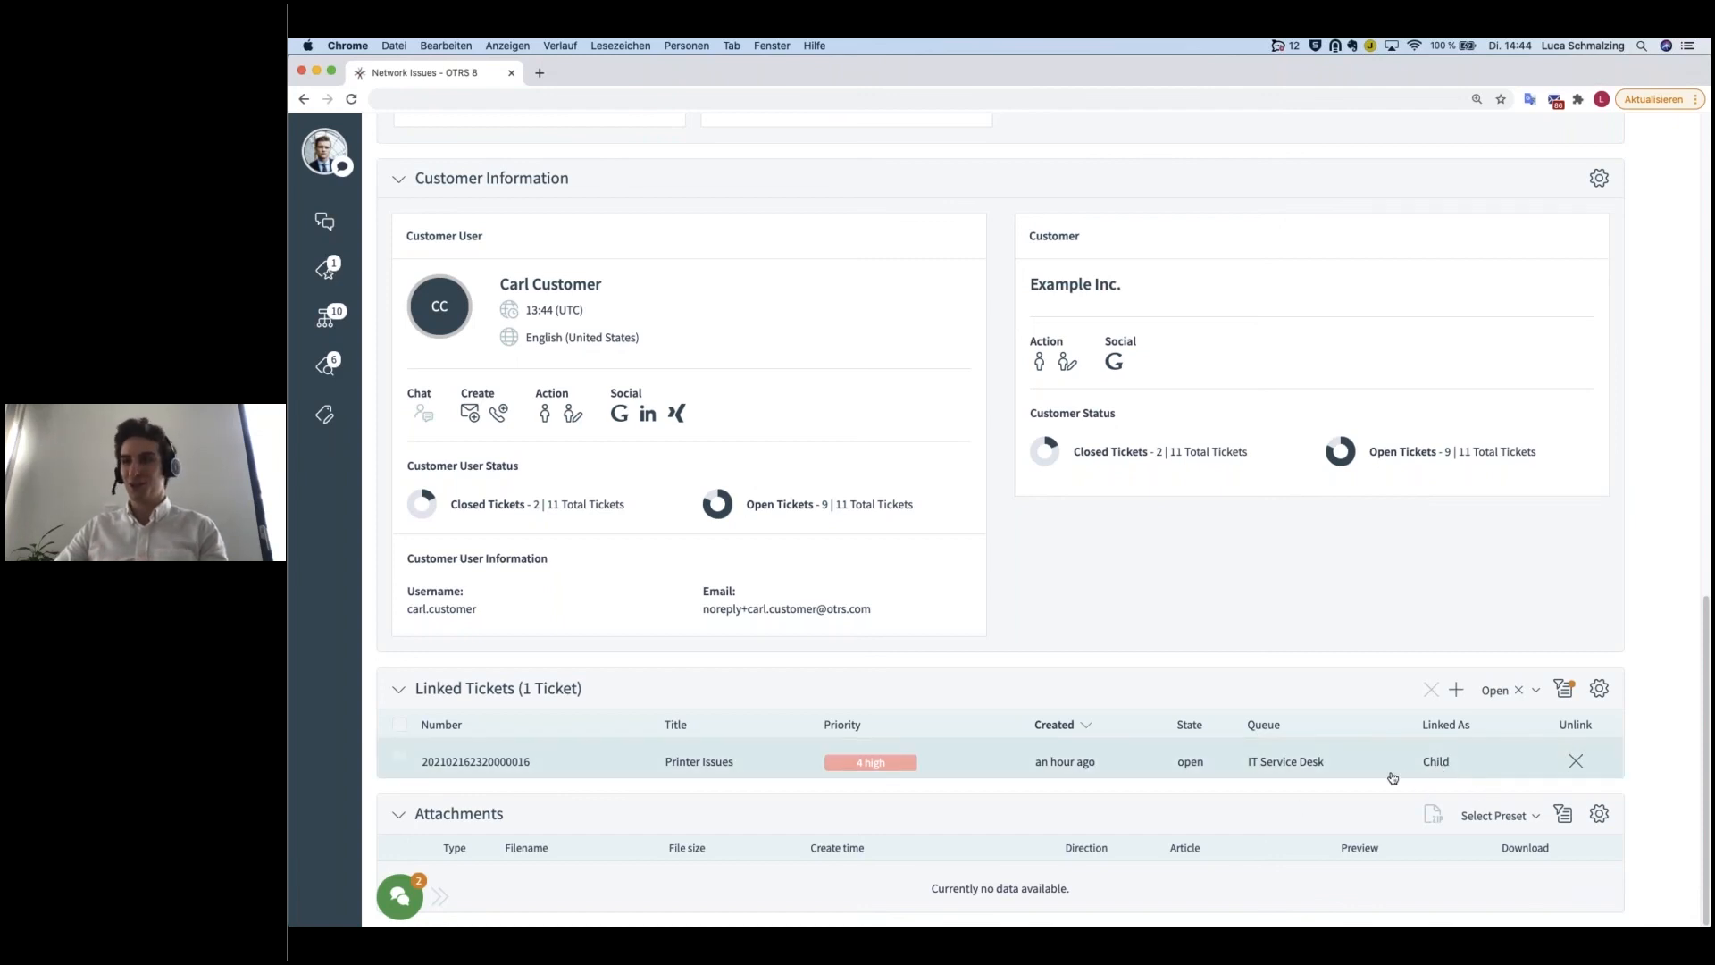
click(819, 770)
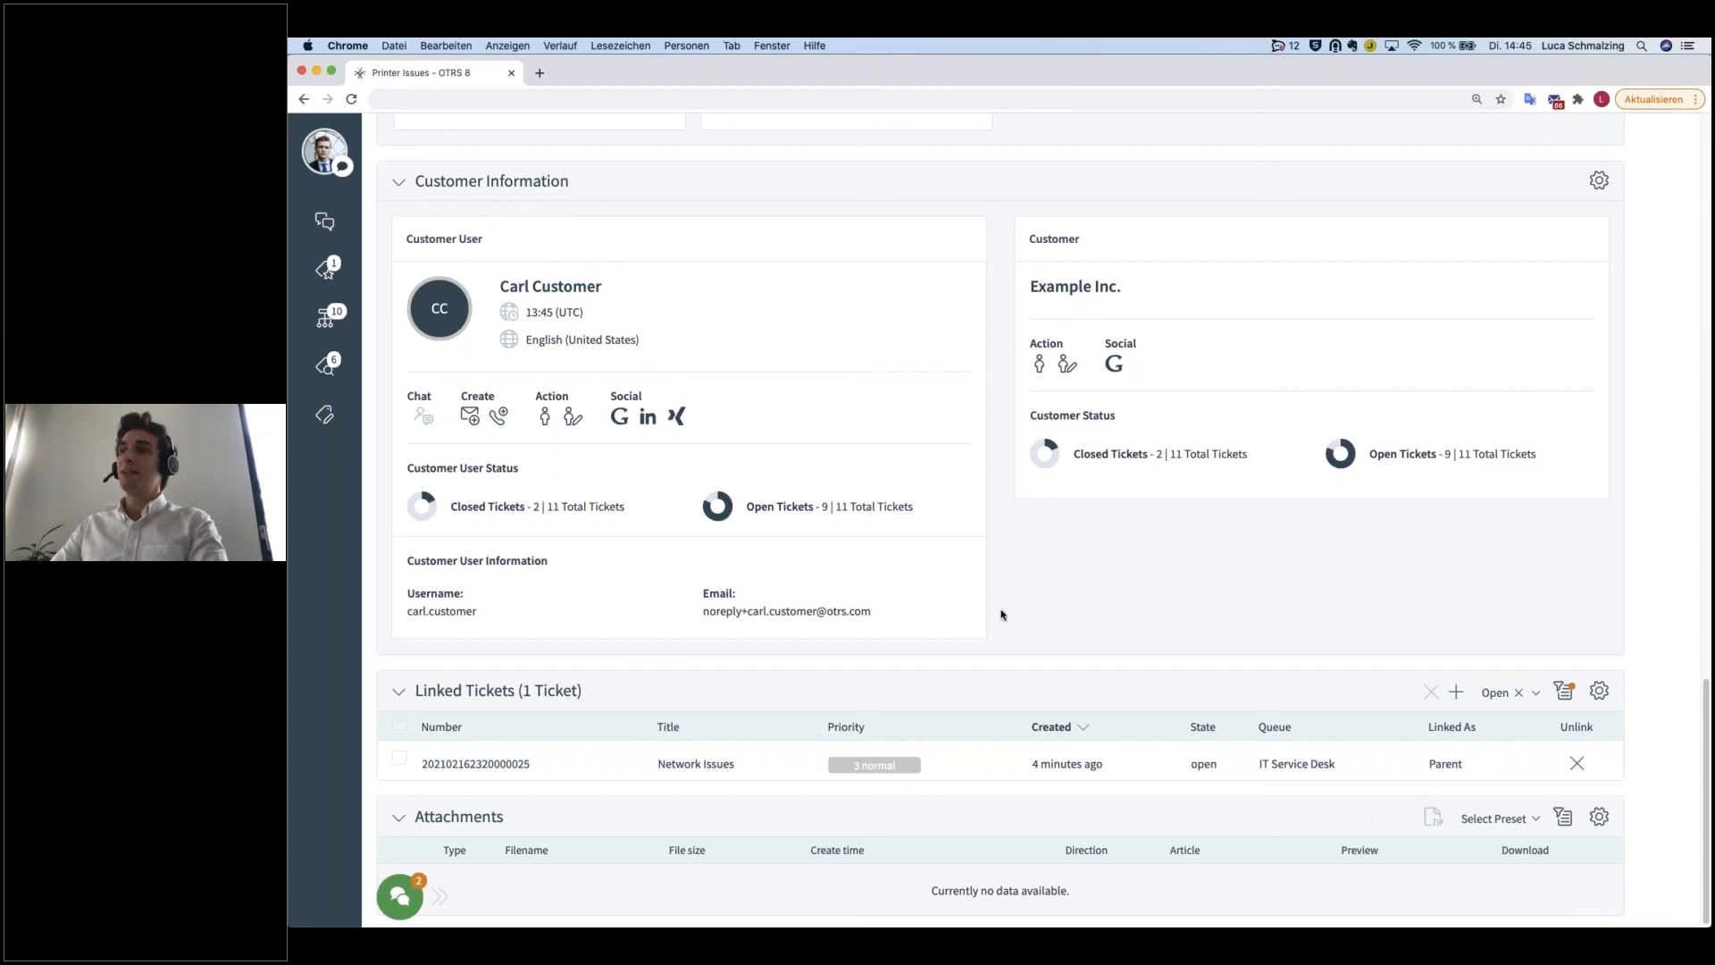
click(630, 766)
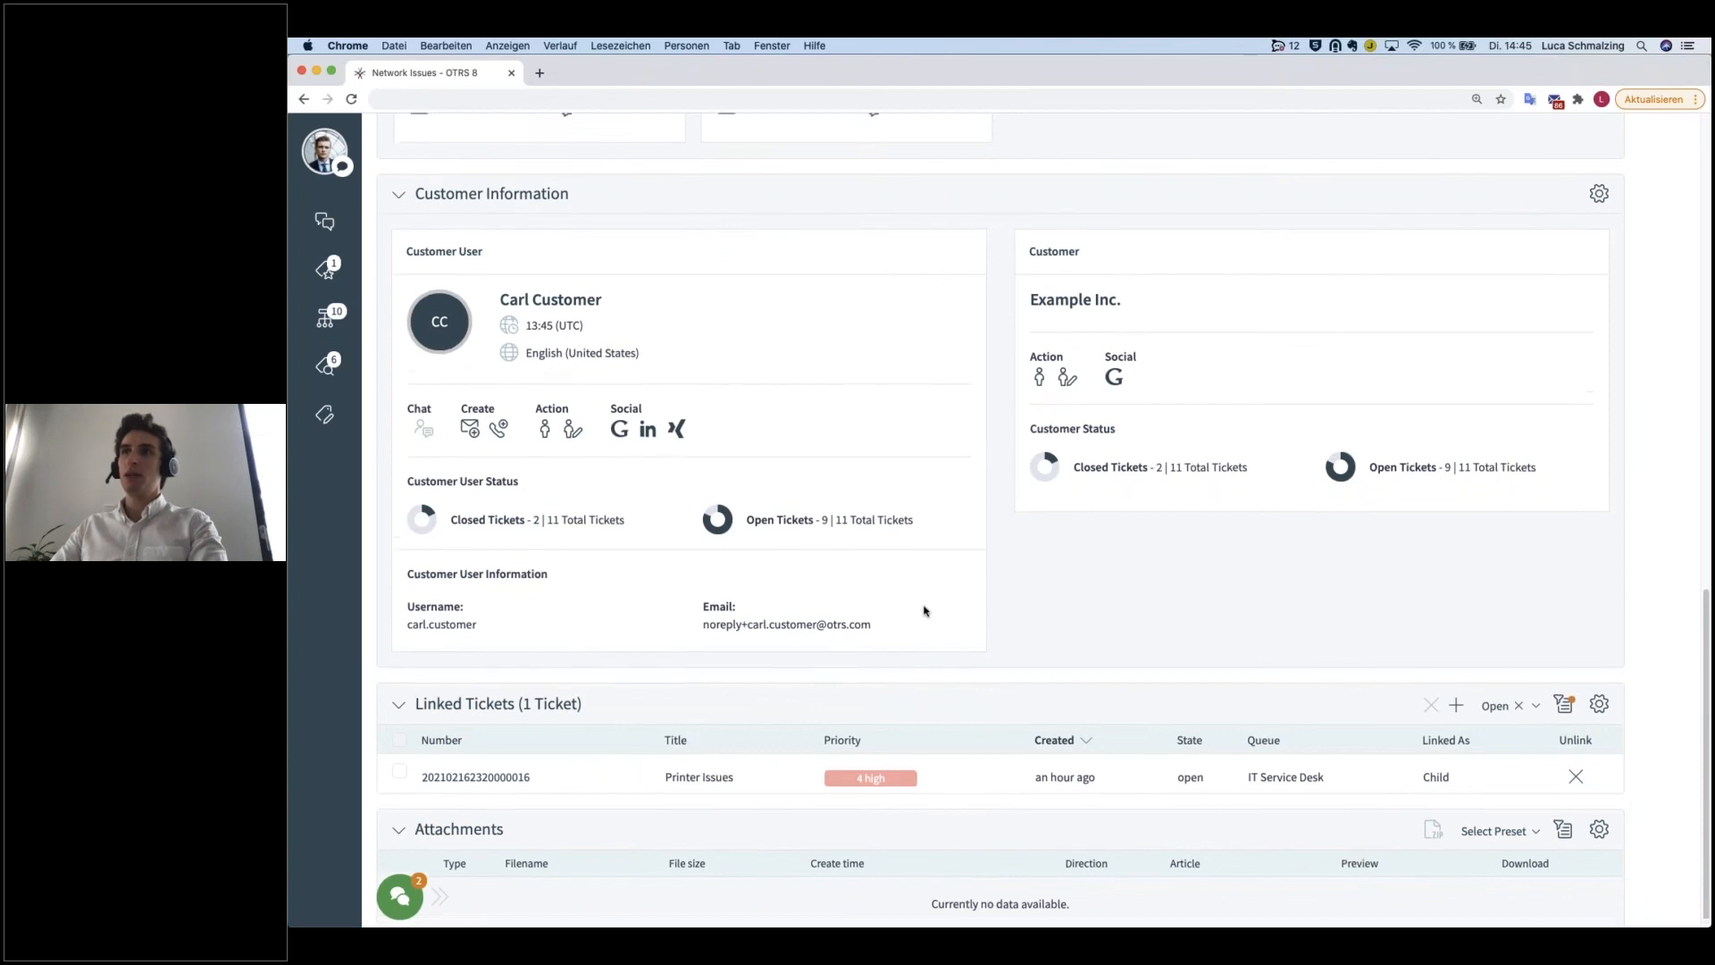
Step: Expand the Network Issues ticket's article #1 in the Communication Stream and start splitting it
scroll(924, 611, up, 12)
scroll(804, 580, up, 2)
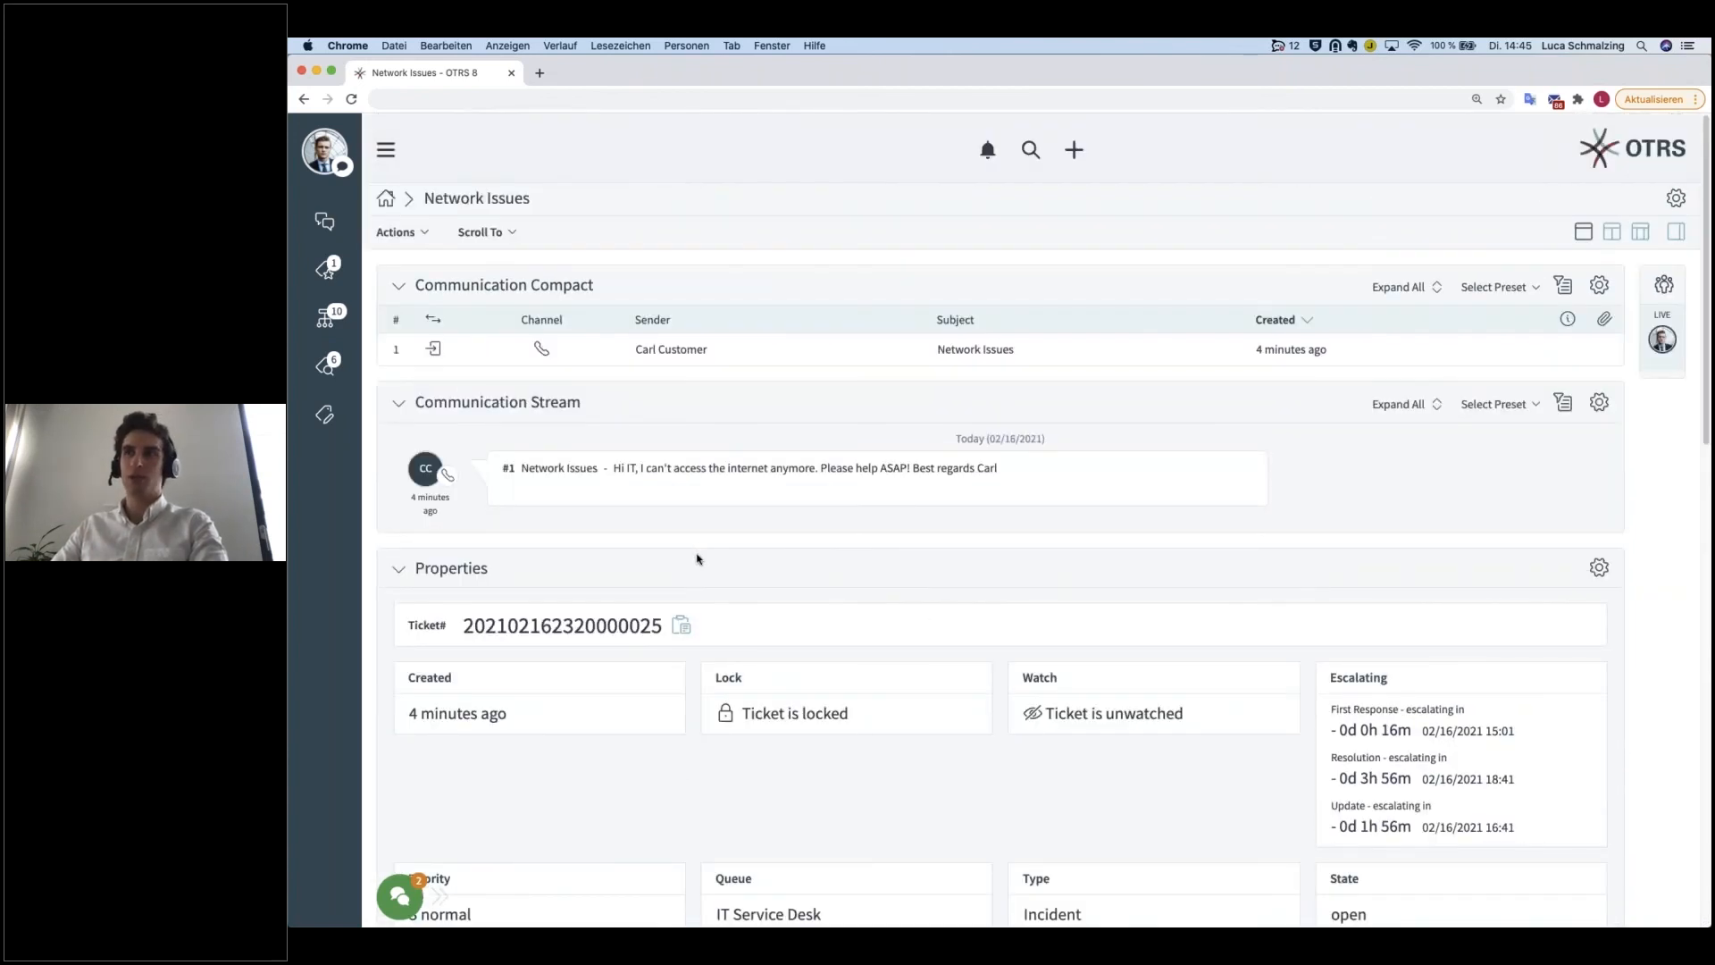
scroll(768, 549, down, 2)
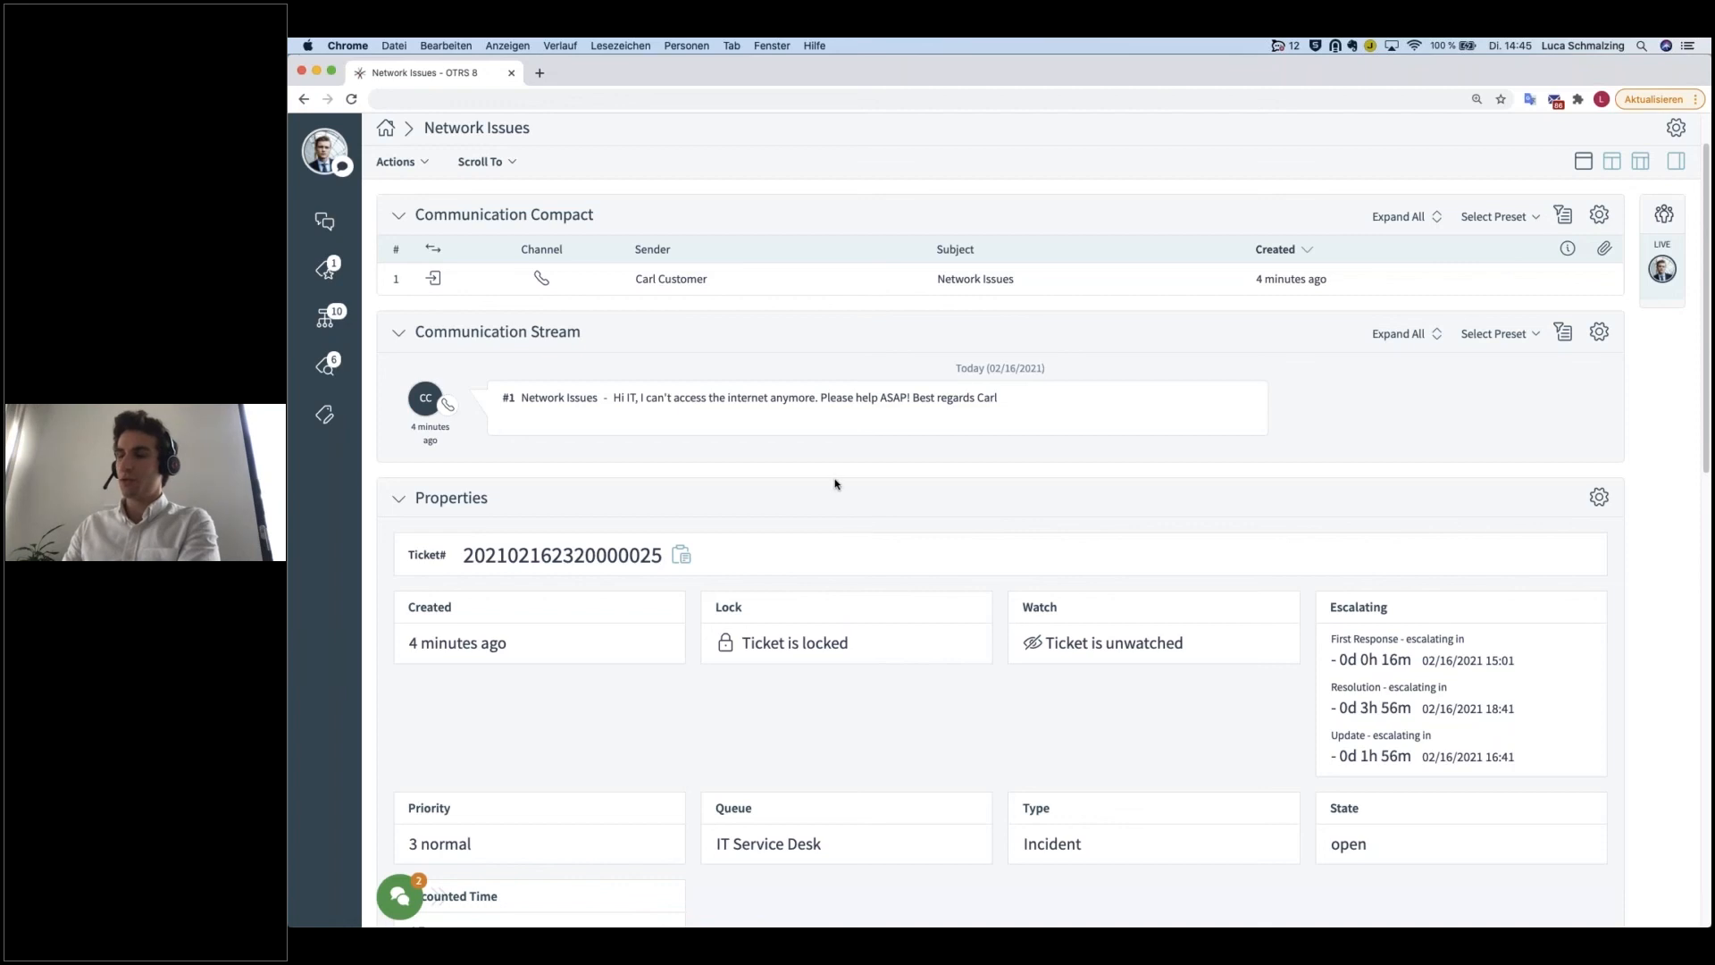
click(891, 418)
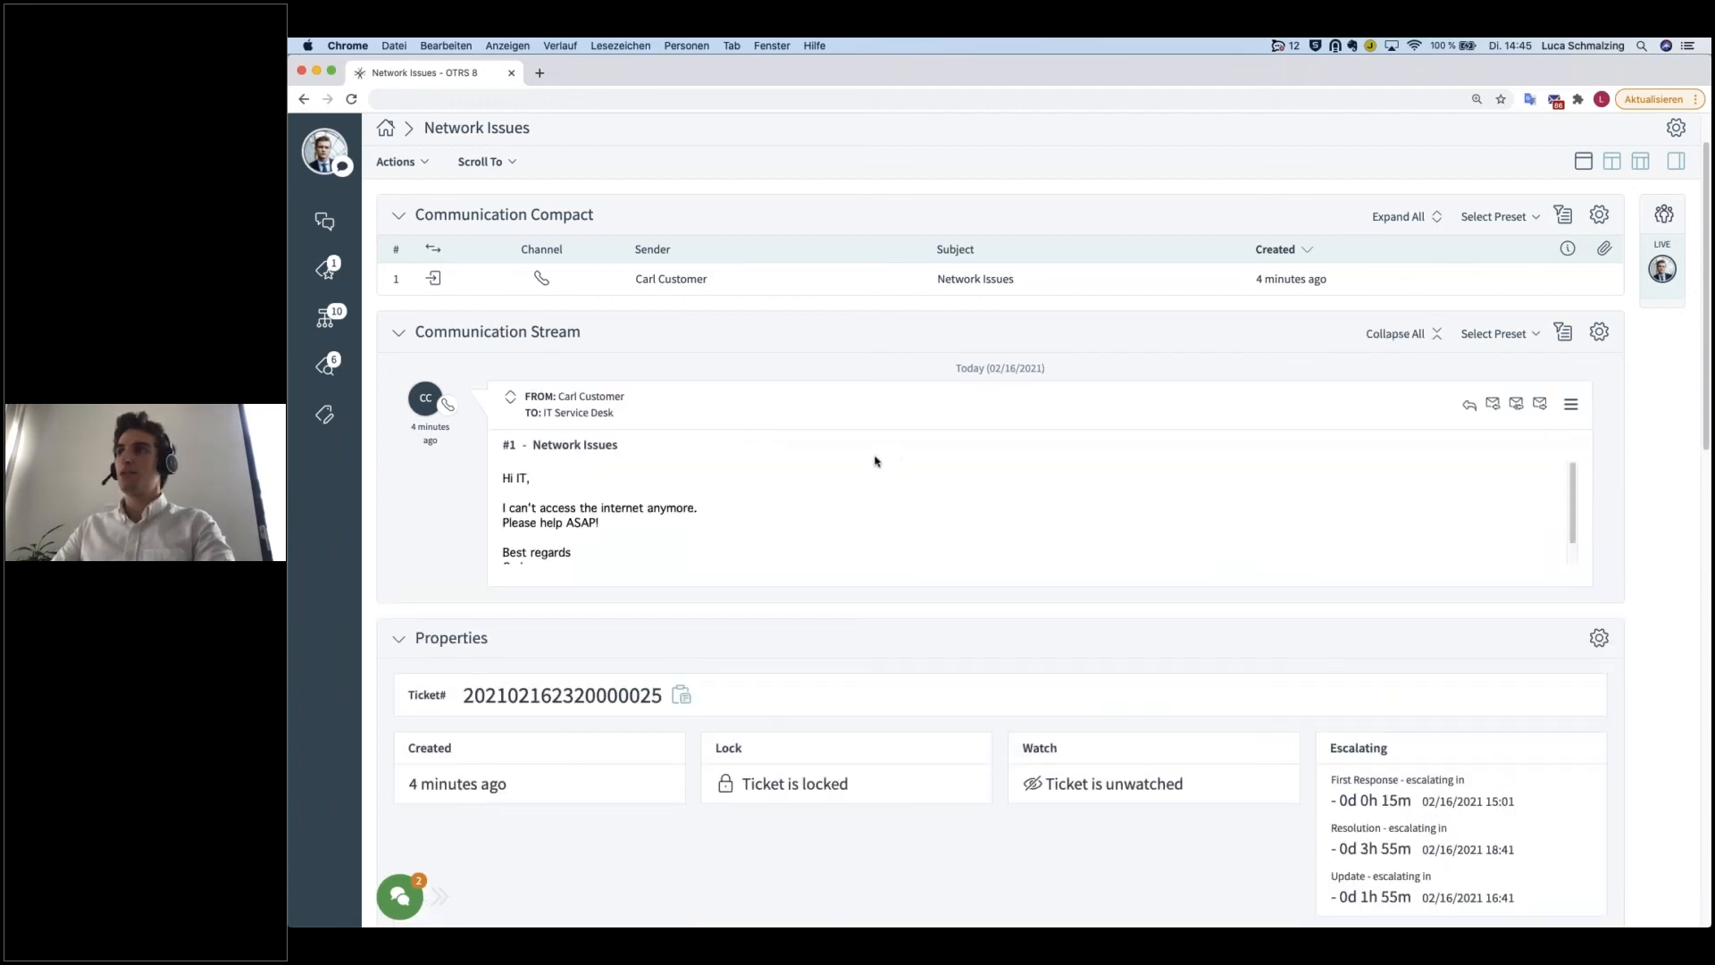
click(1575, 405)
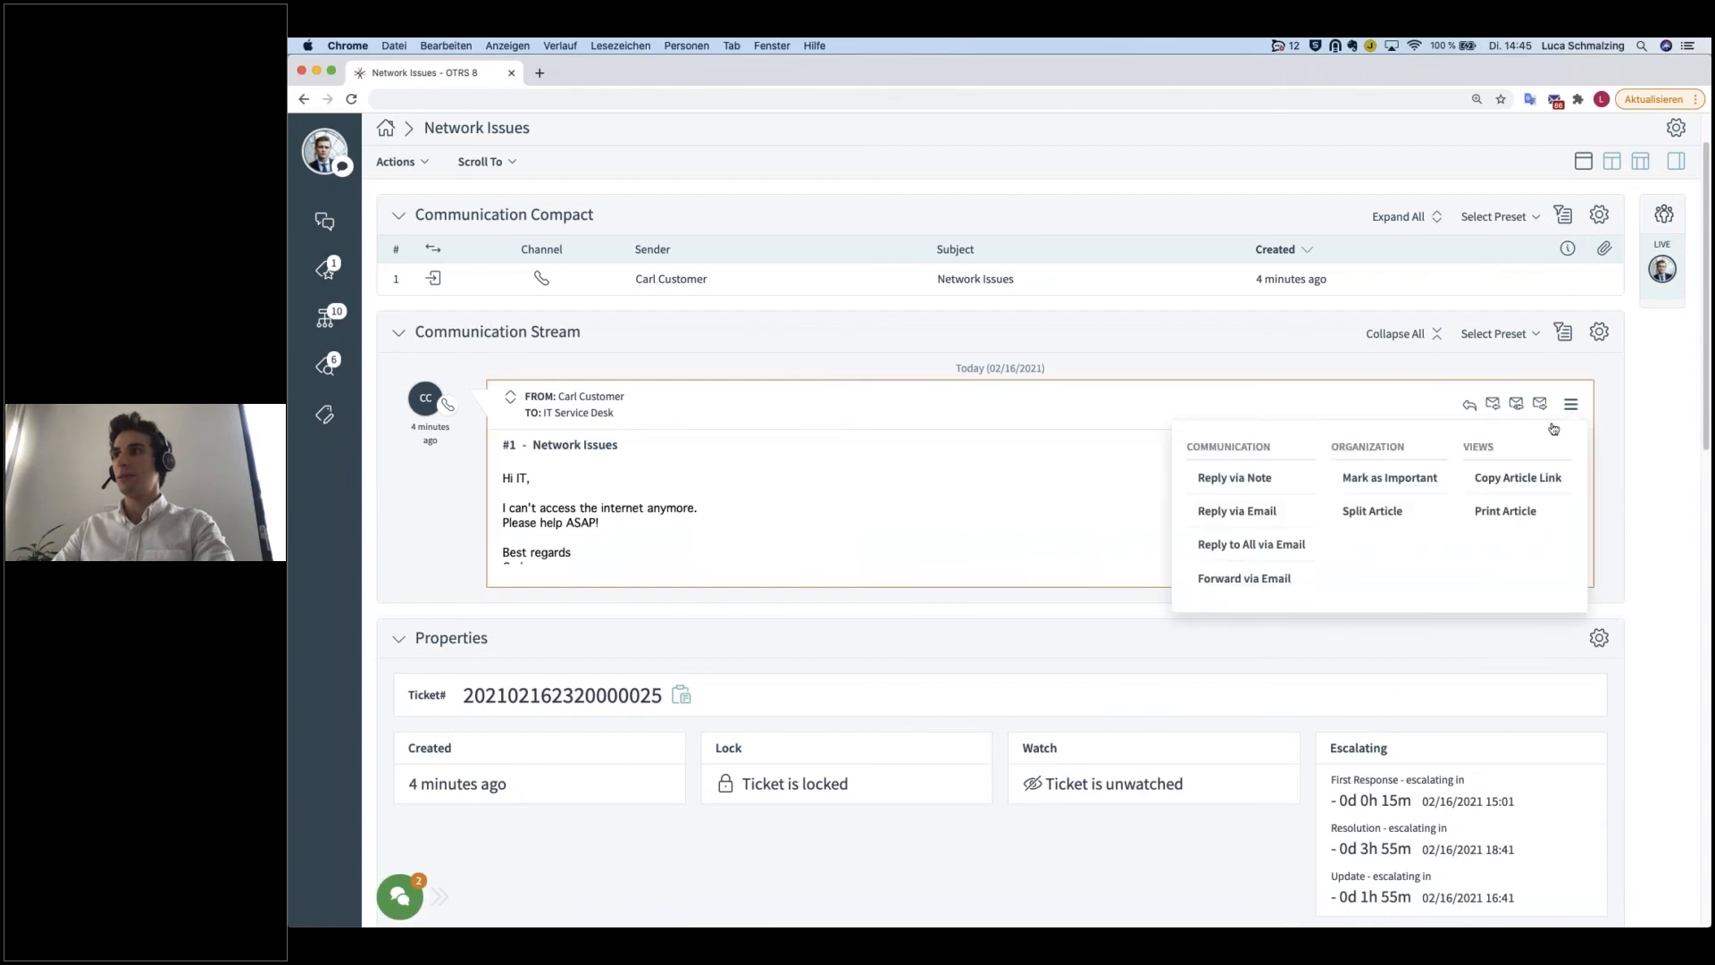
click(1391, 524)
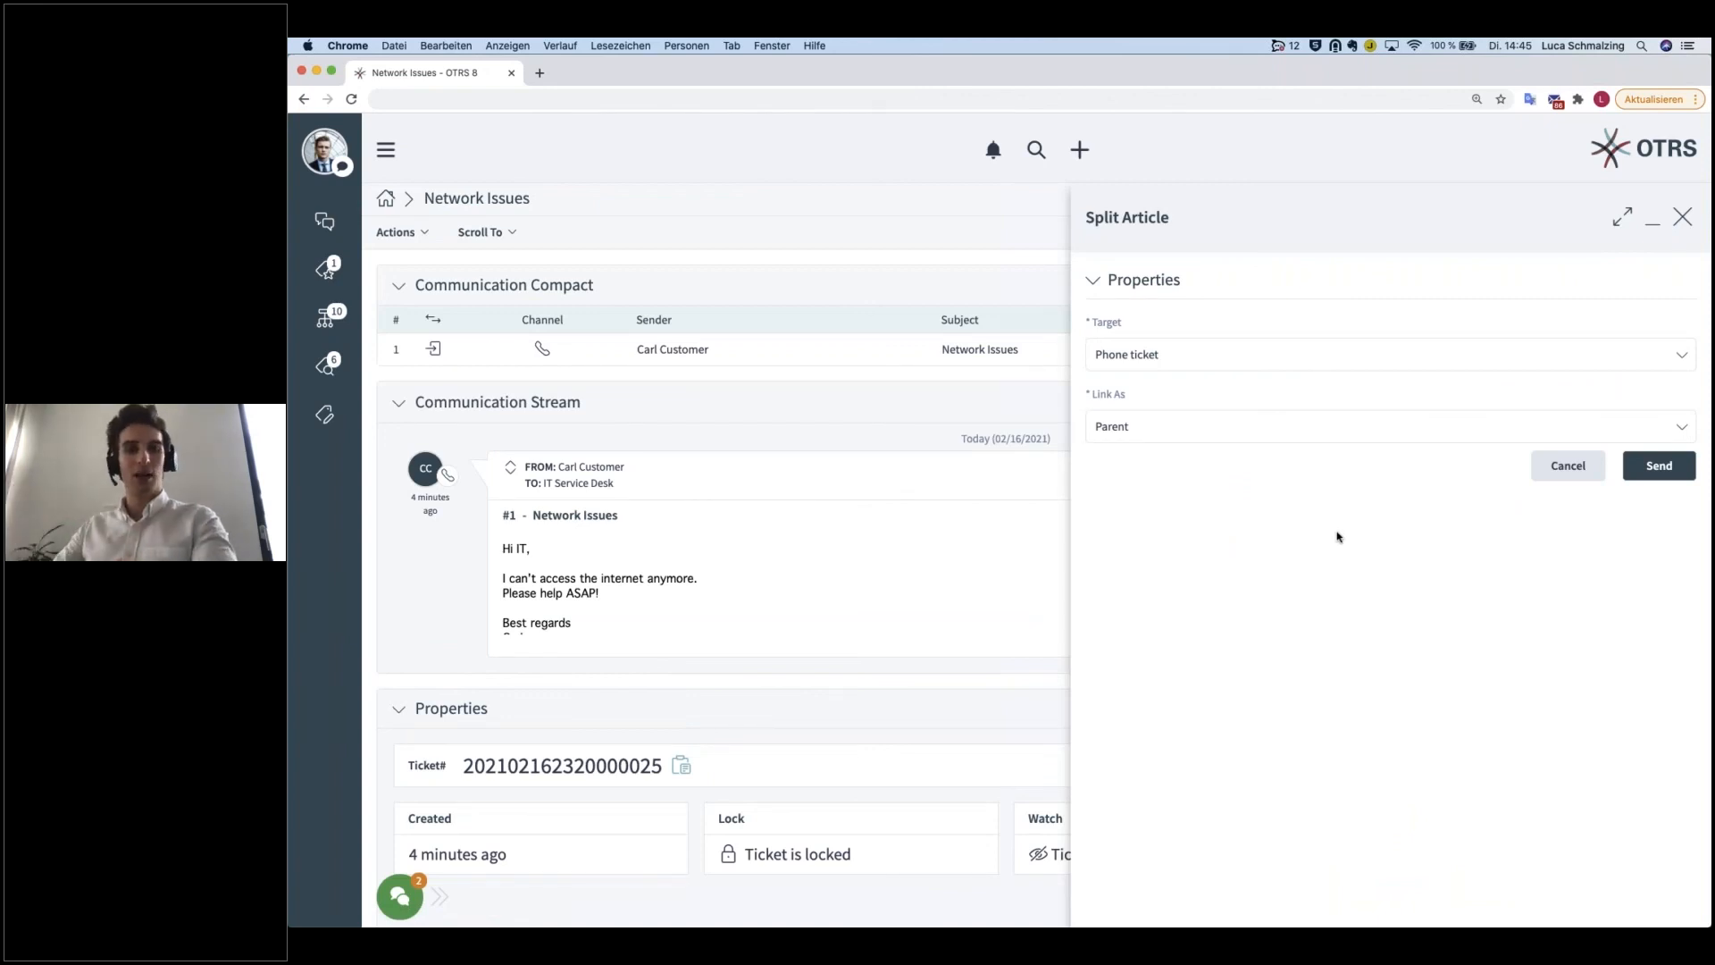
Step: Split the article into a Phone ticket linked as Child, checking the available target types before submitting
click(1146, 429)
click(1136, 457)
click(1119, 425)
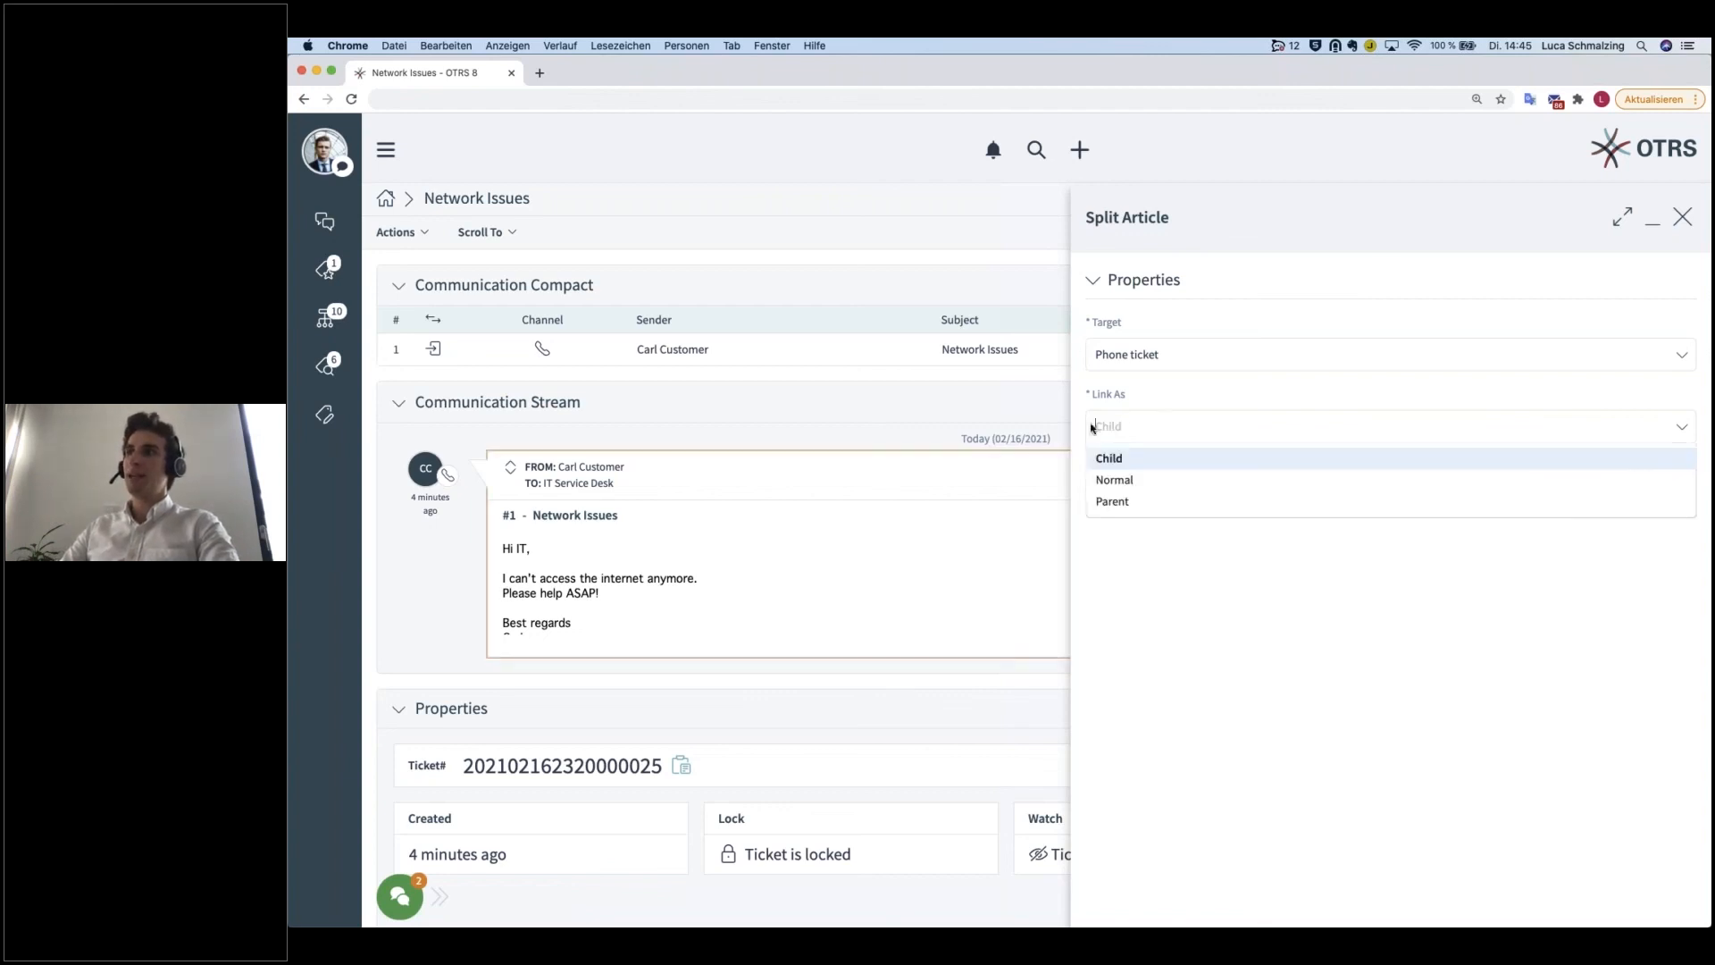
click(1142, 458)
click(1149, 354)
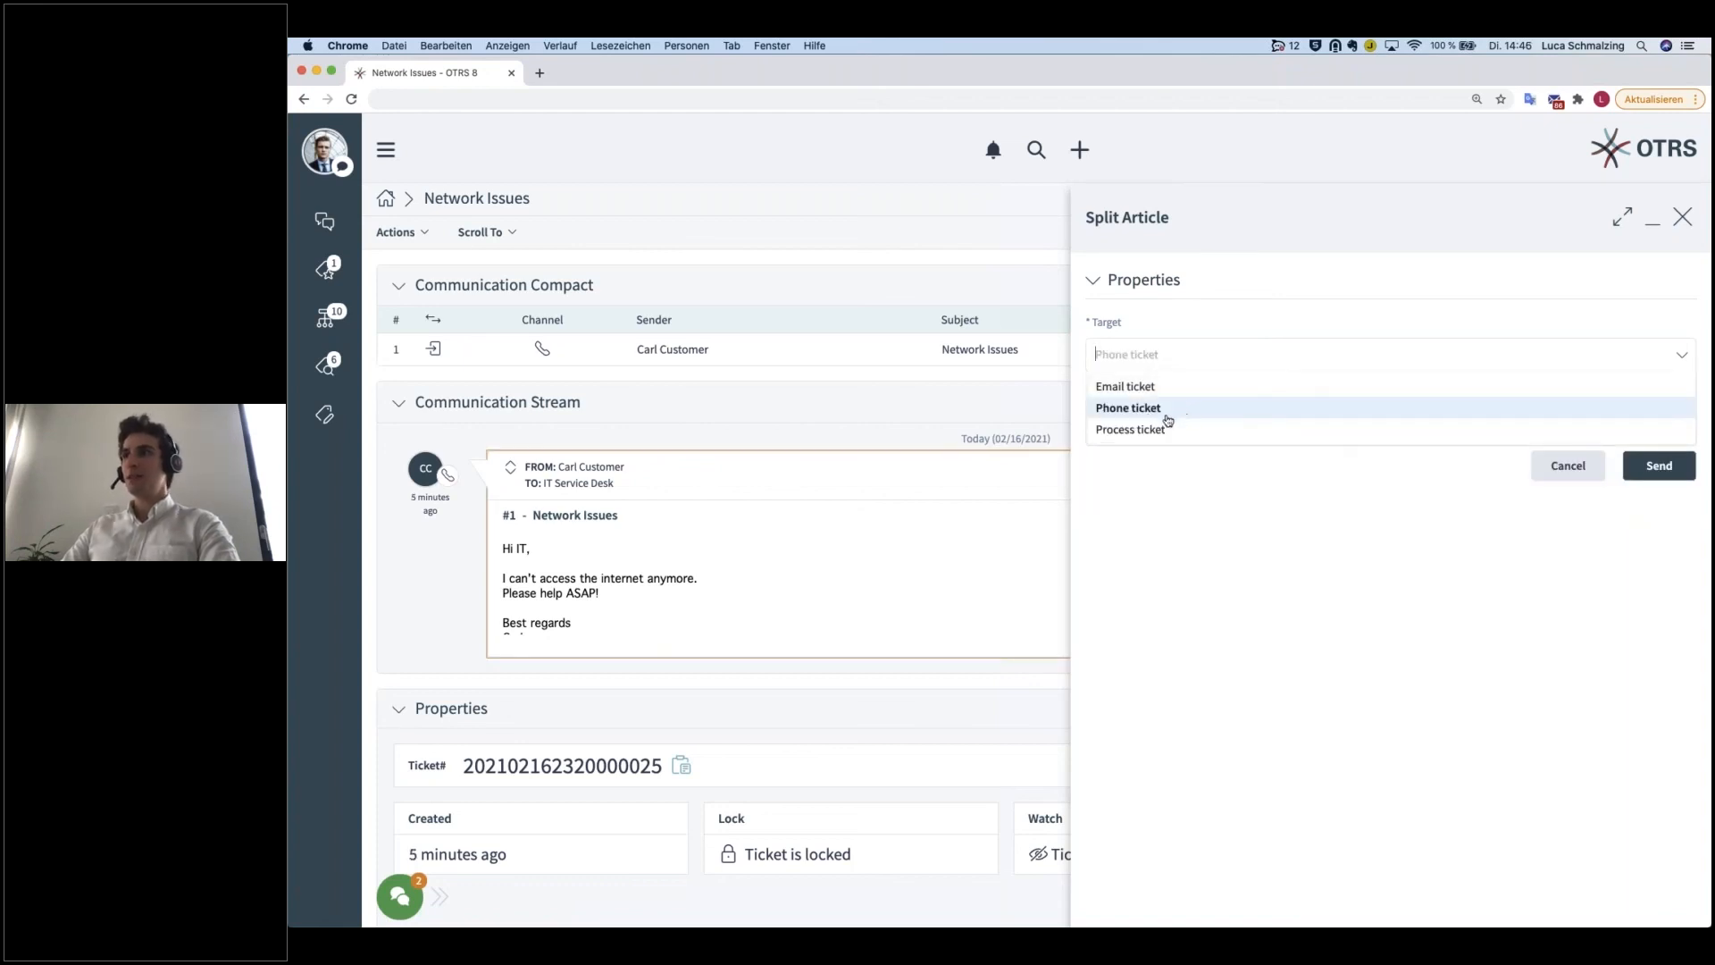
click(1167, 413)
click(1170, 354)
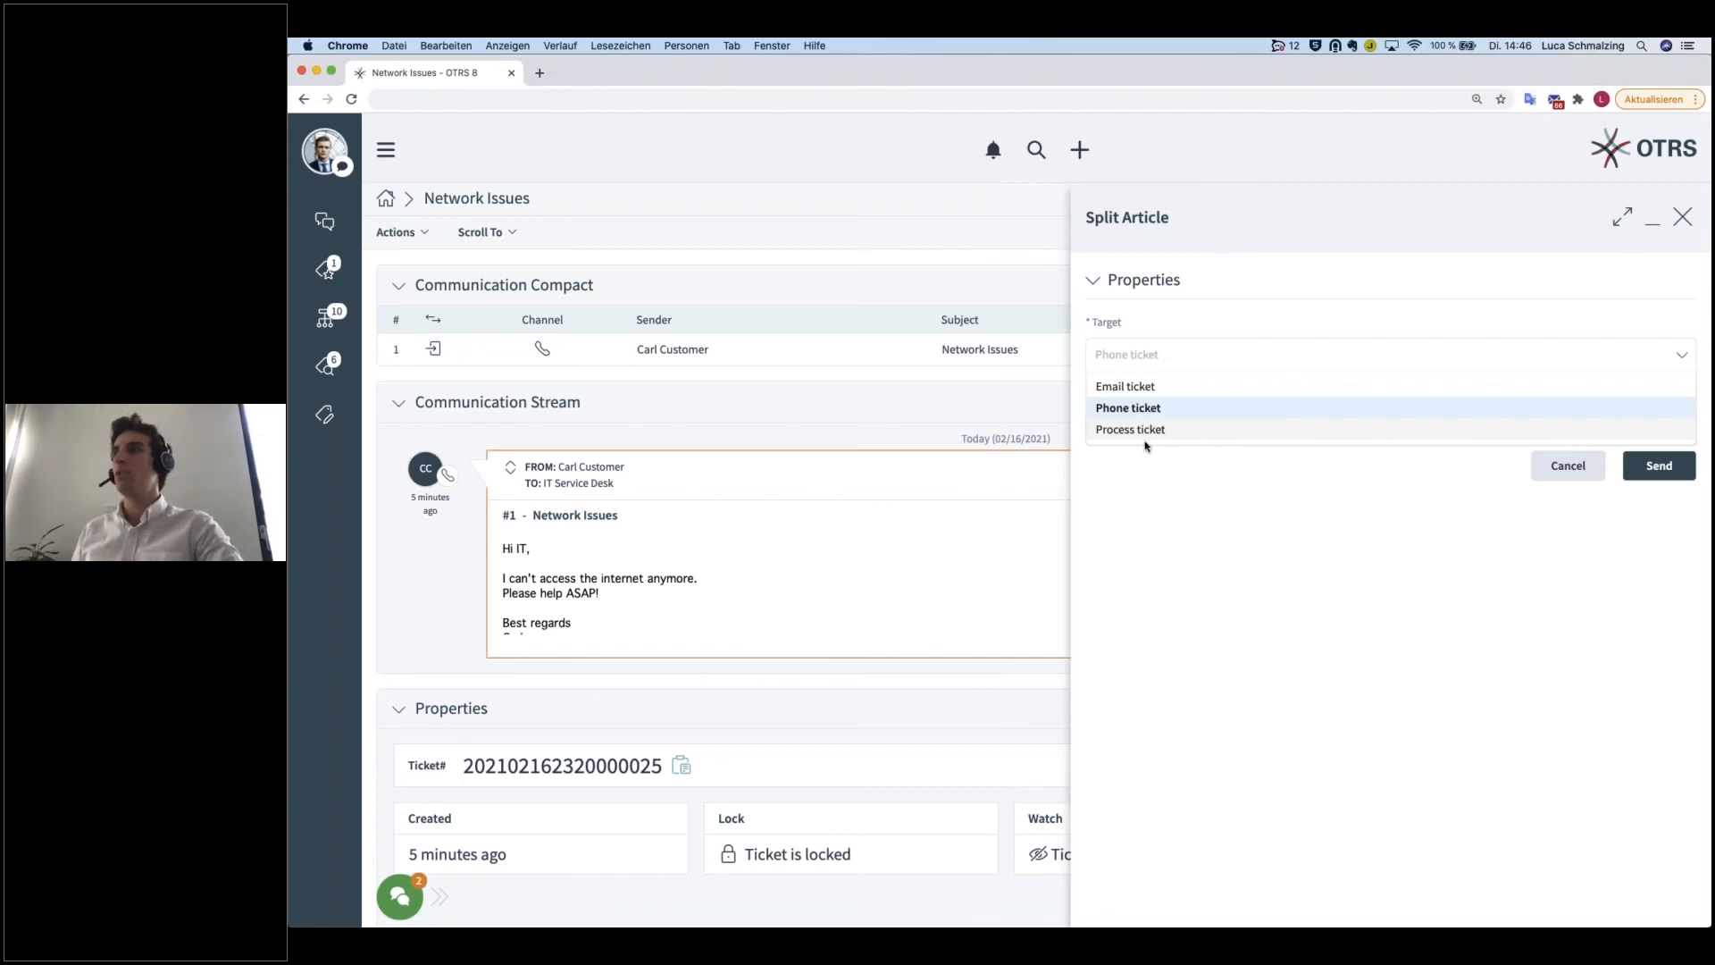
click(1254, 624)
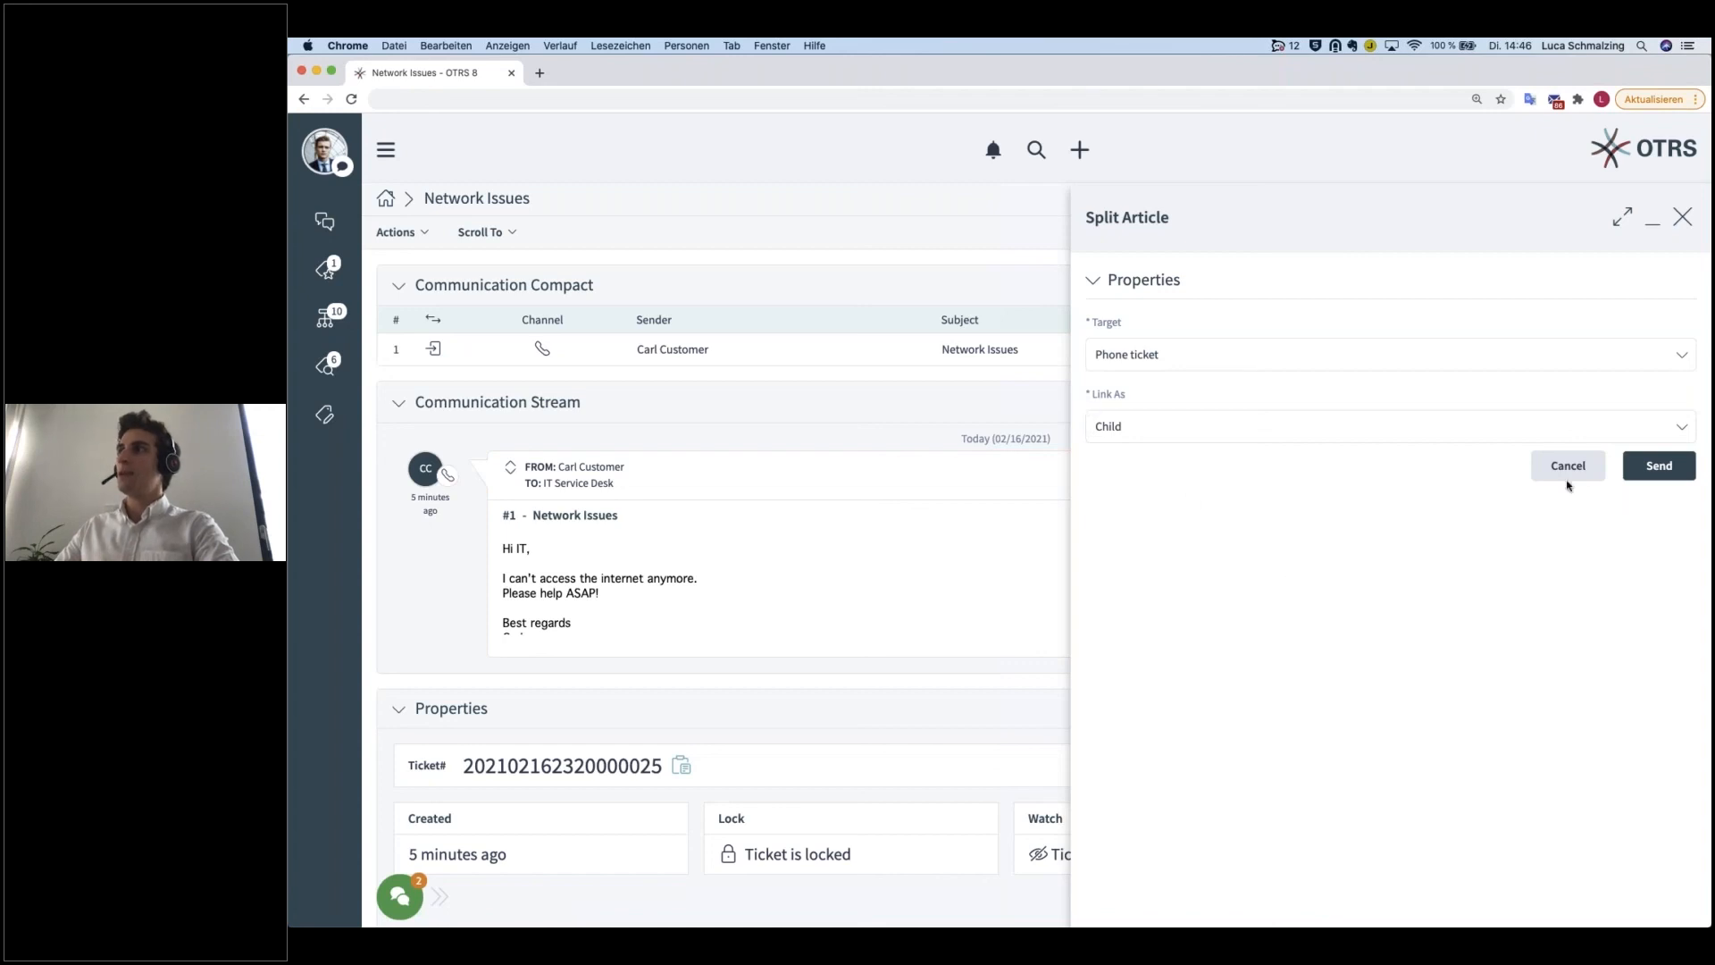
click(1659, 466)
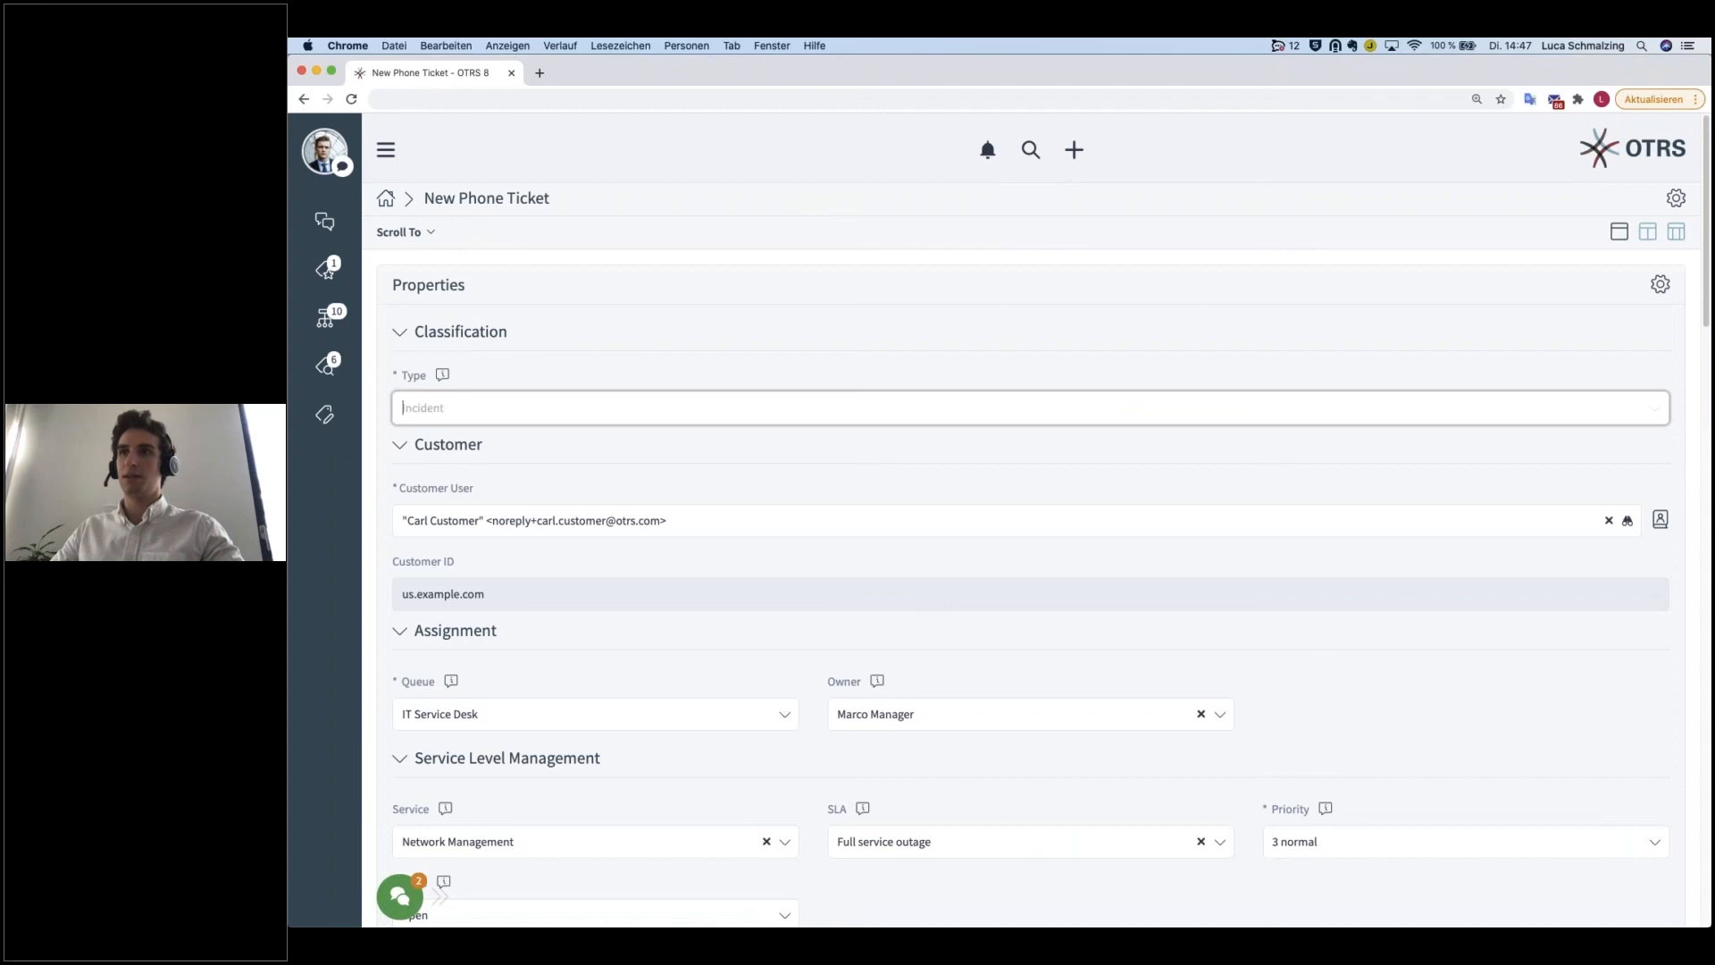
Step: Change the new phone ticket's subject to "Network drive not reachable"
scroll(554, 608, down, 5)
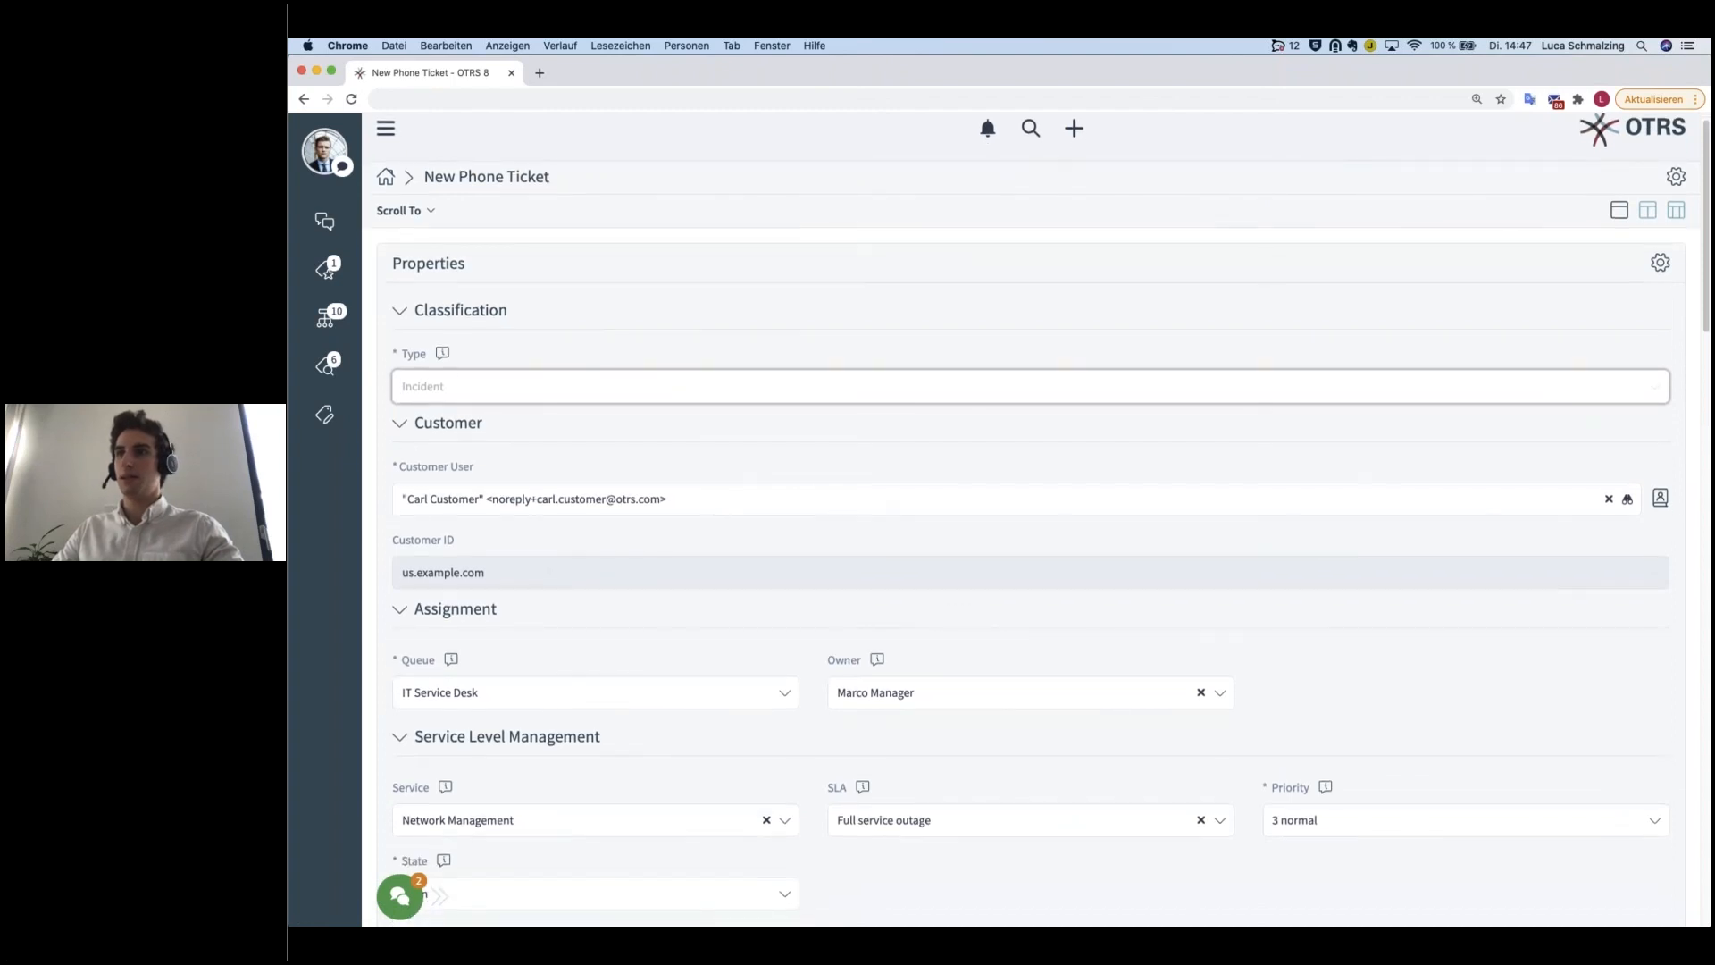
scroll(703, 619, down, 8)
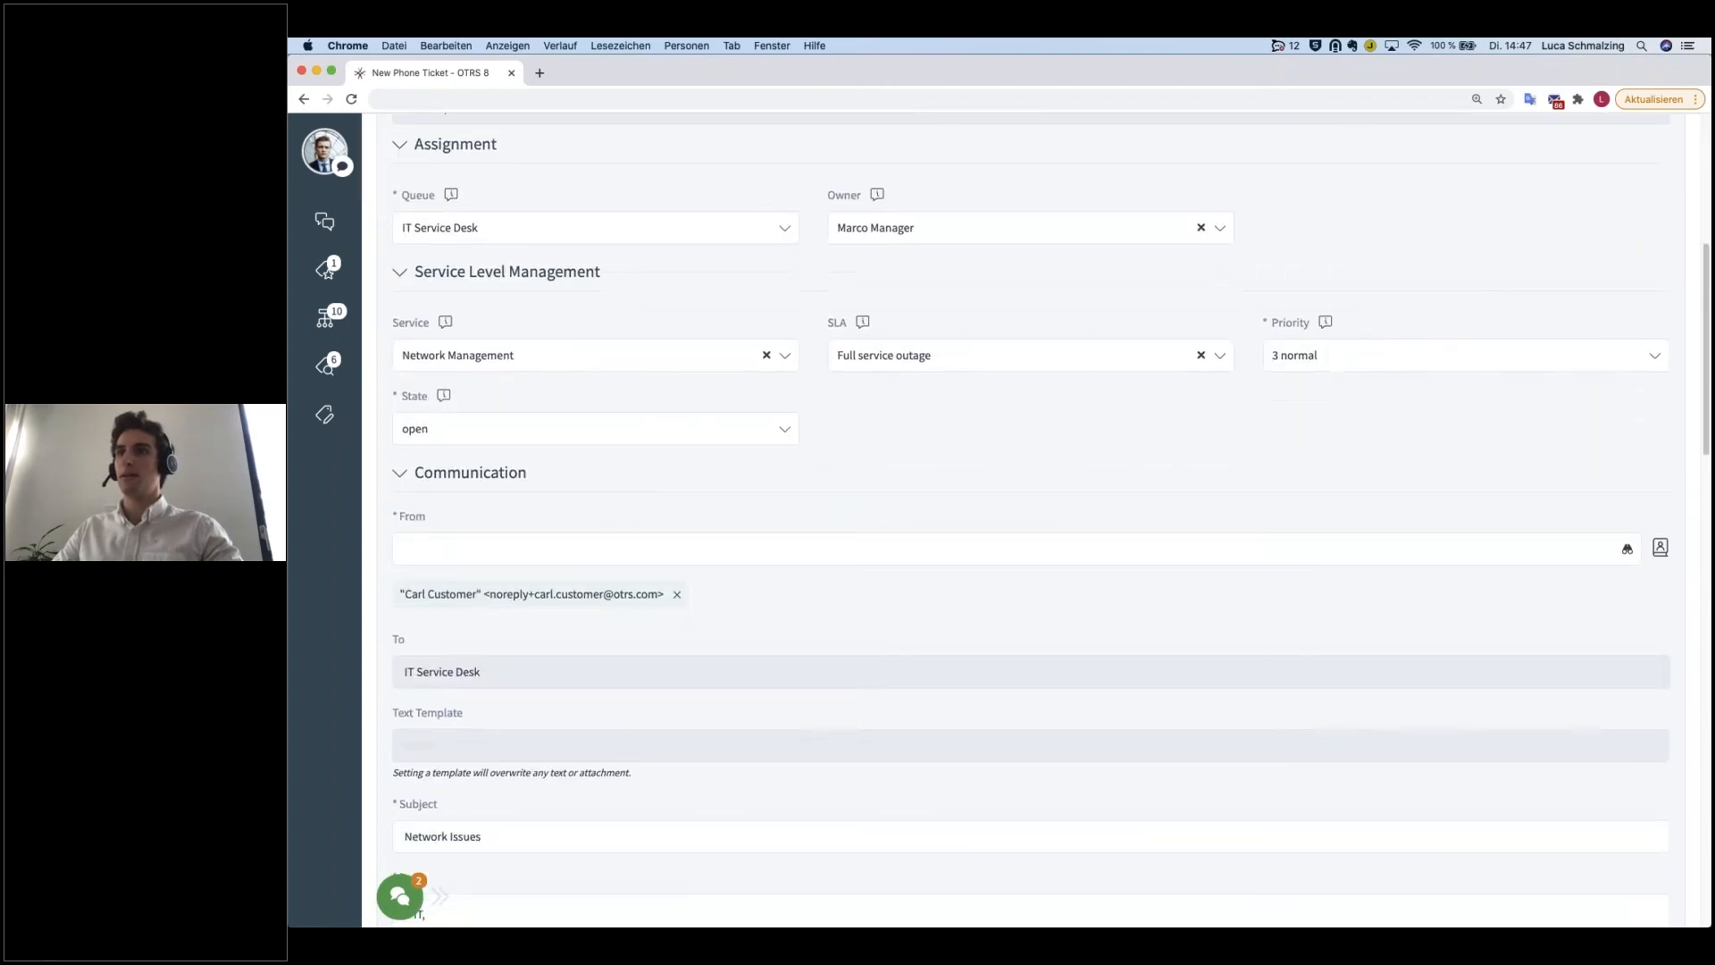
scroll(564, 629, down, 2)
click(467, 525)
double_click(465, 525)
text(driver not)
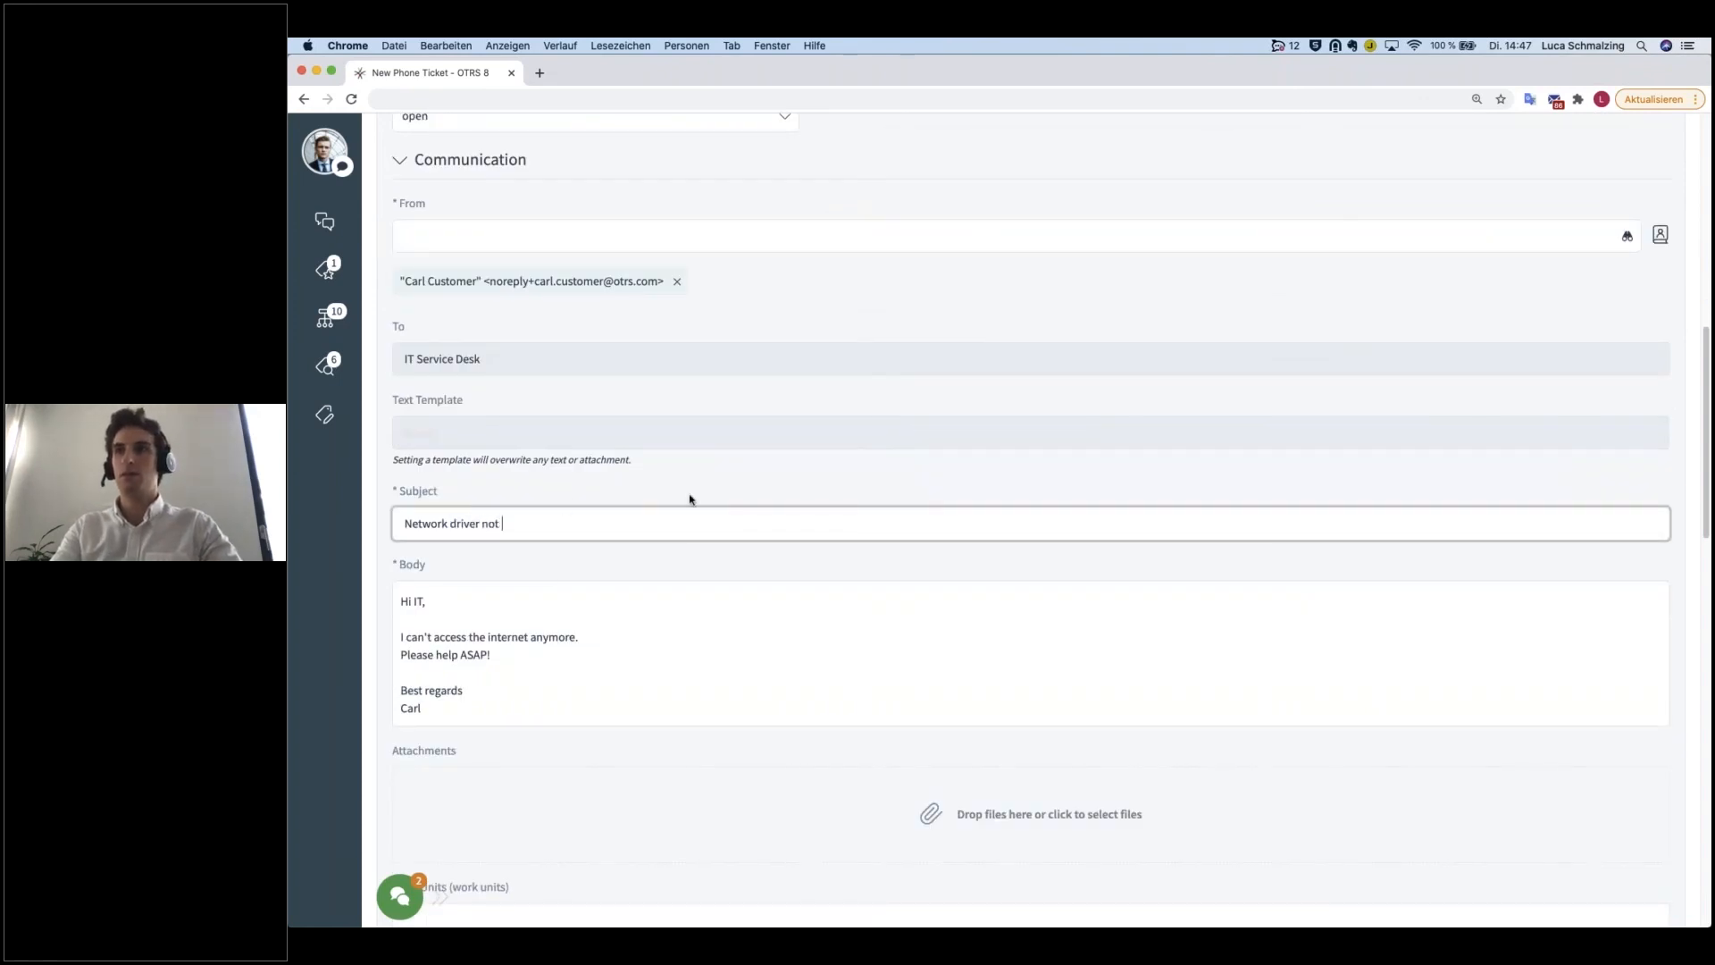
key(BackSpace)
key(BackSpace)
key(BackSpace)
key(BackSpace)
text(n)
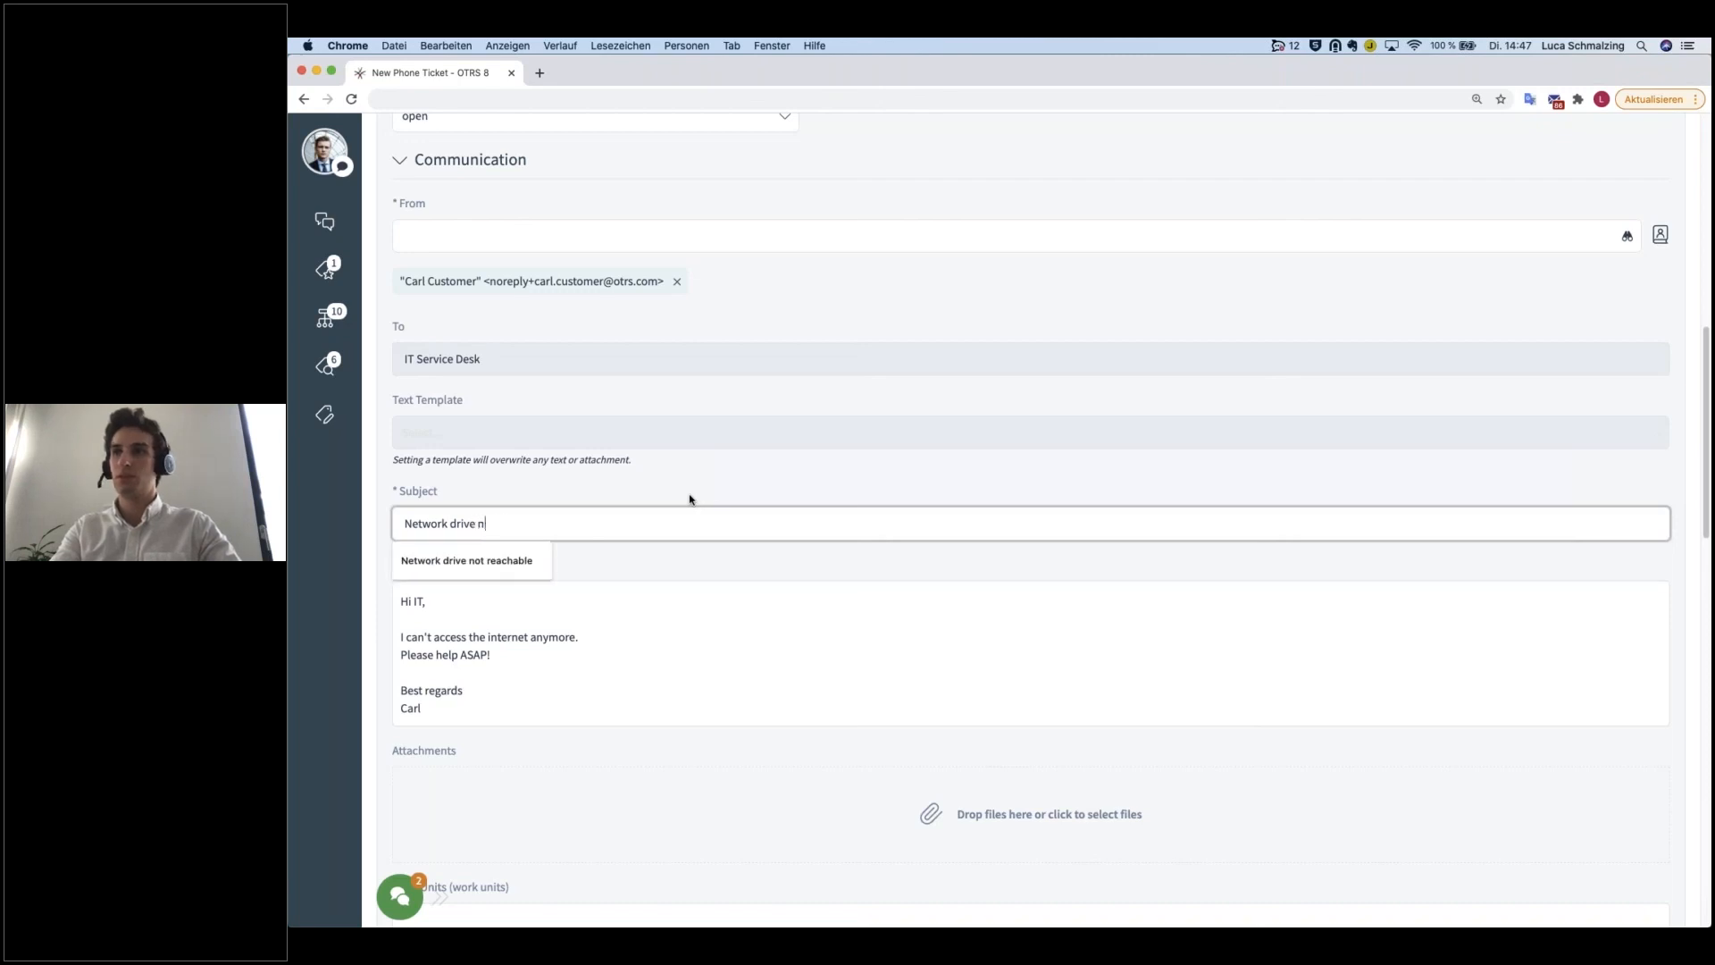
text(ot reachable)
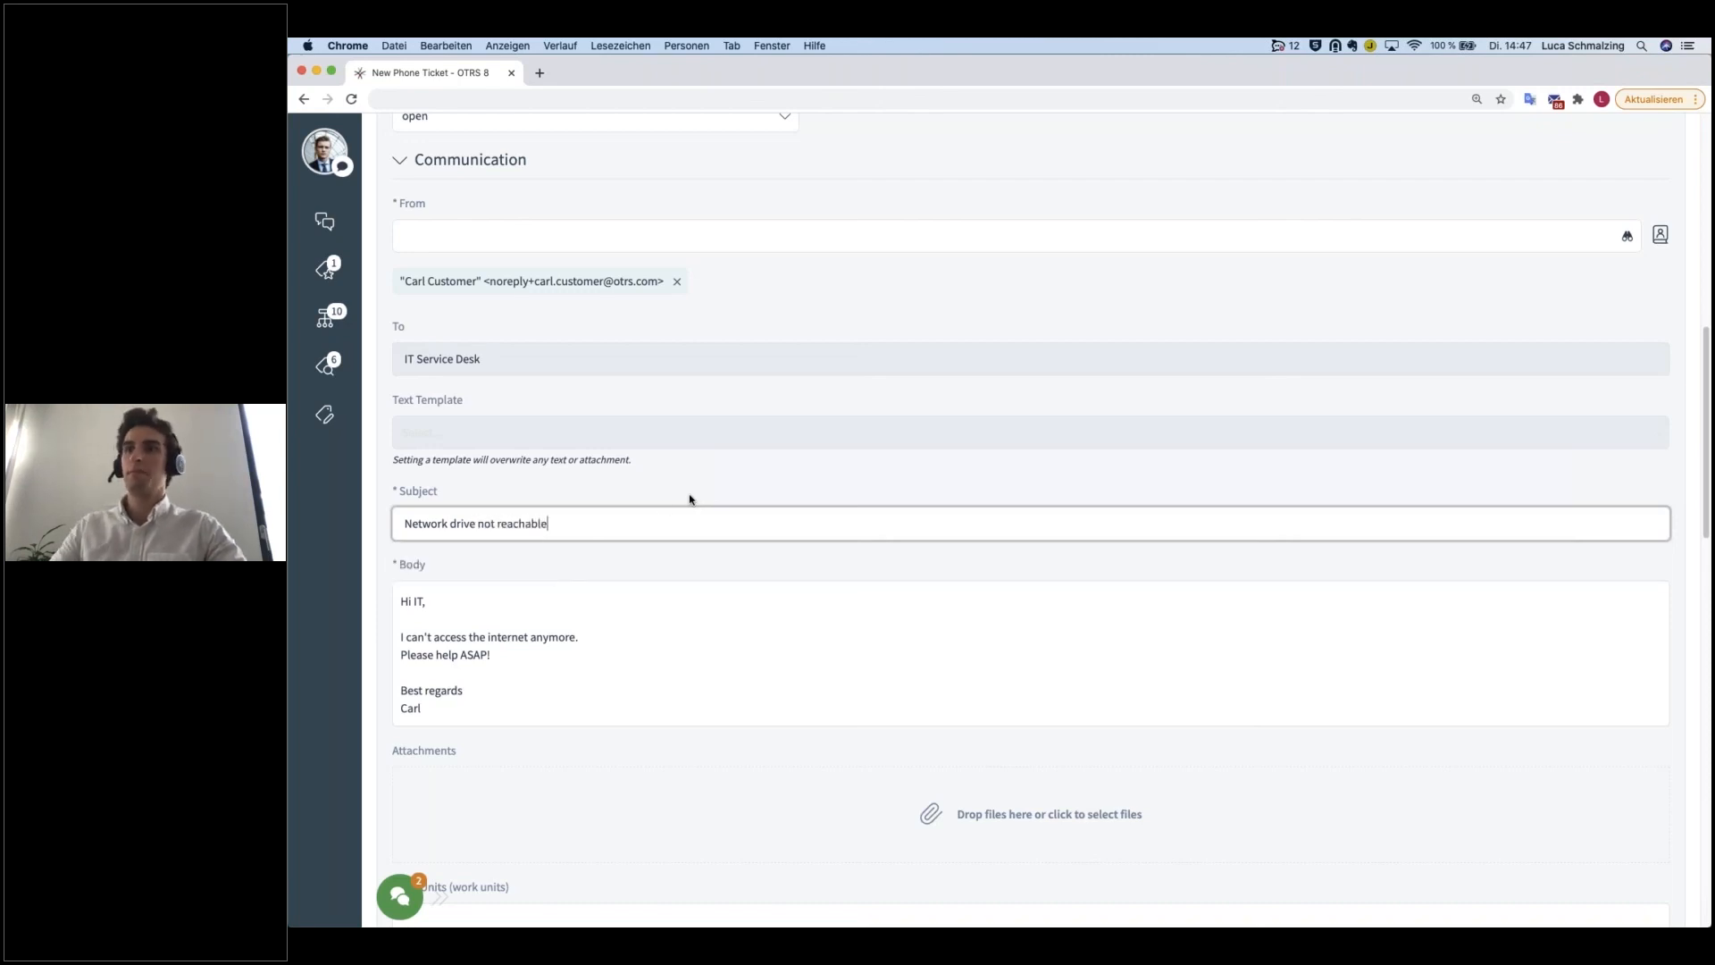
Step: Reword the body to "I can't access our network drive anymore." and create the phone ticket
mouse_move(472, 625)
mouse_down()
mouse_move(572, 625)
mouse_move(469, 629)
mouse_up()
text(our network)
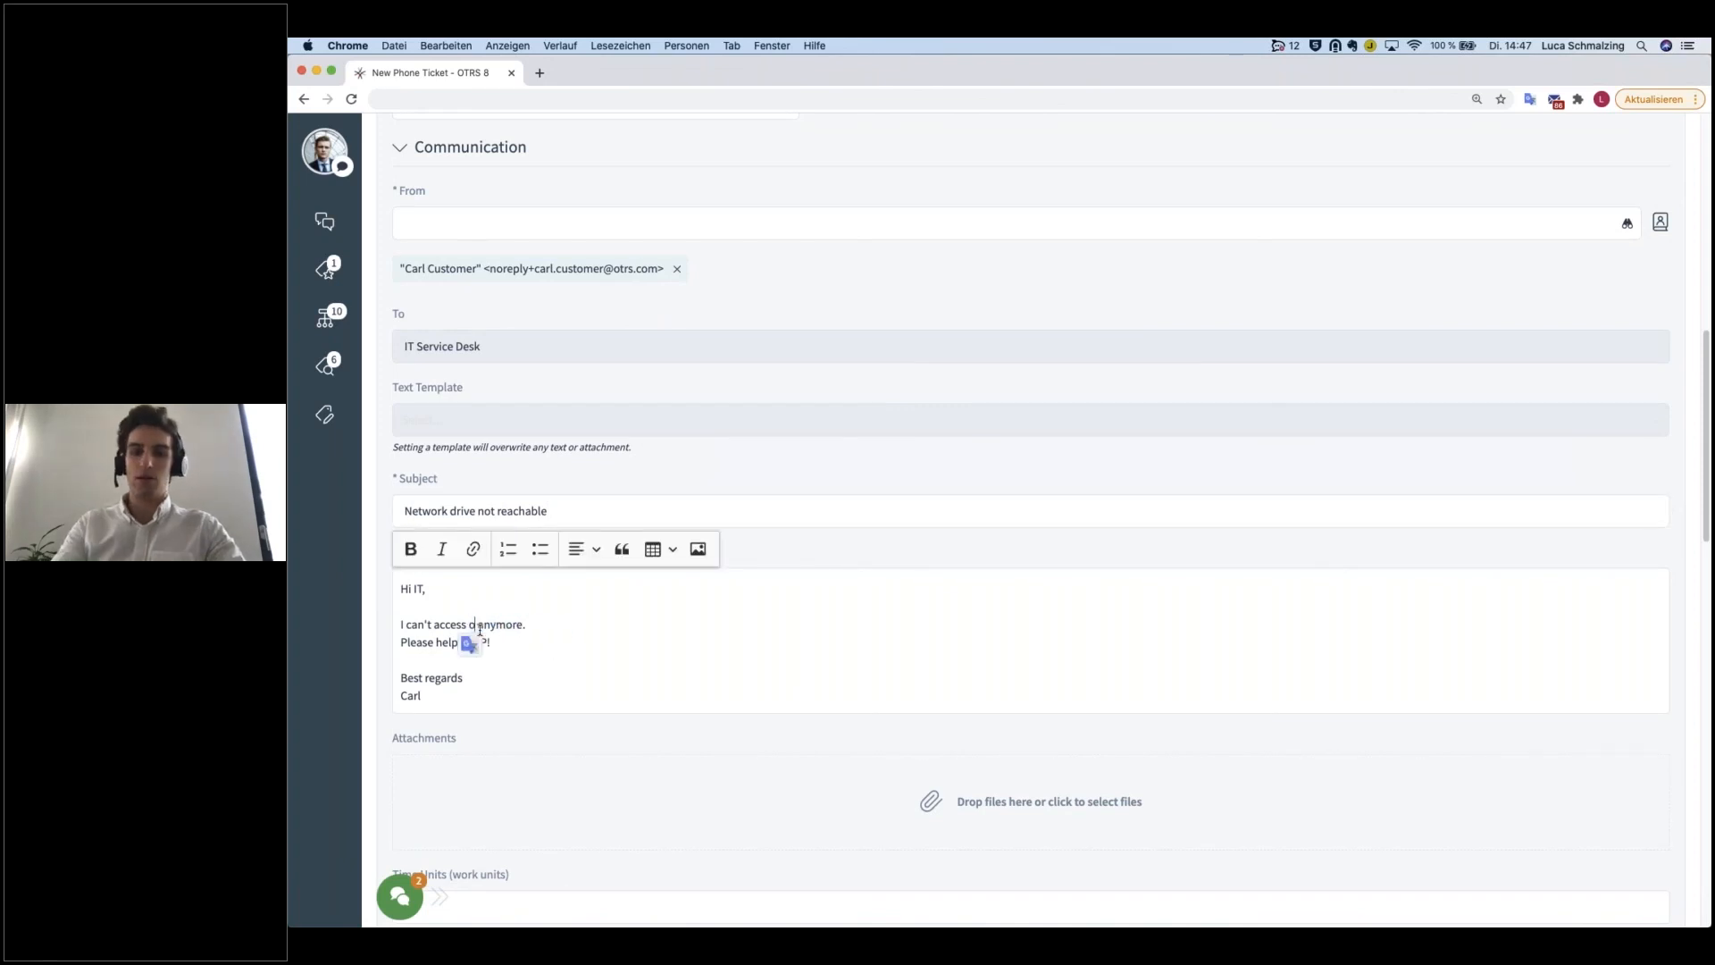
text( drive)
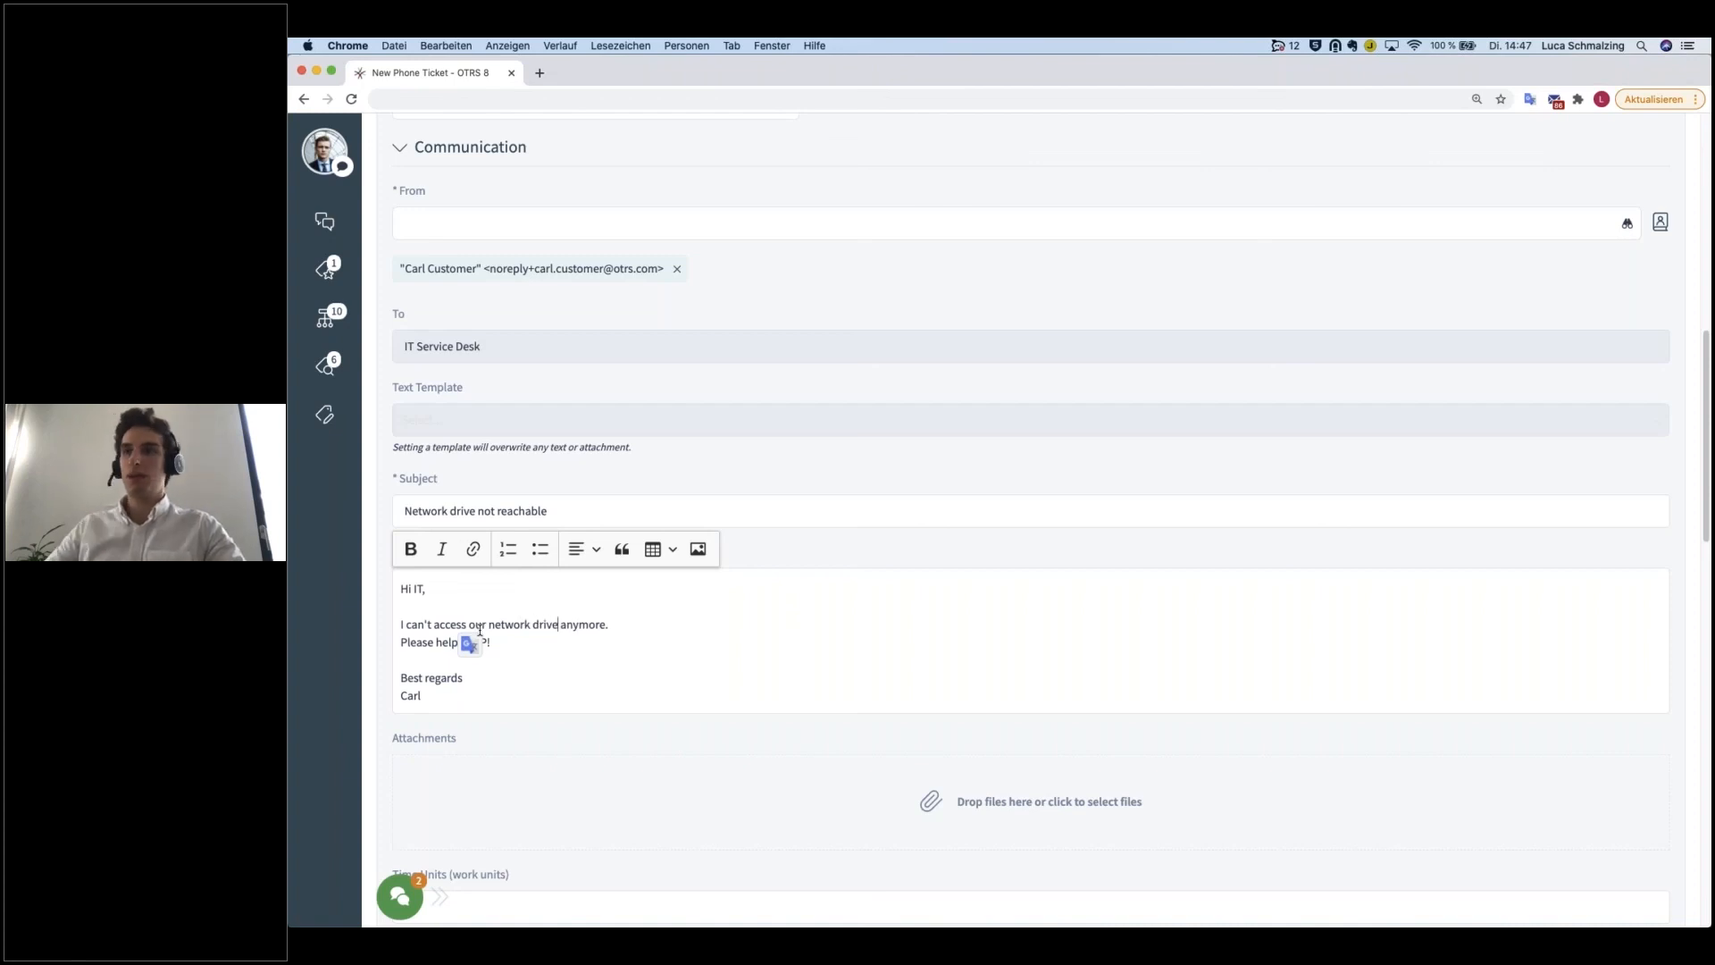
scroll(699, 666, down, 5)
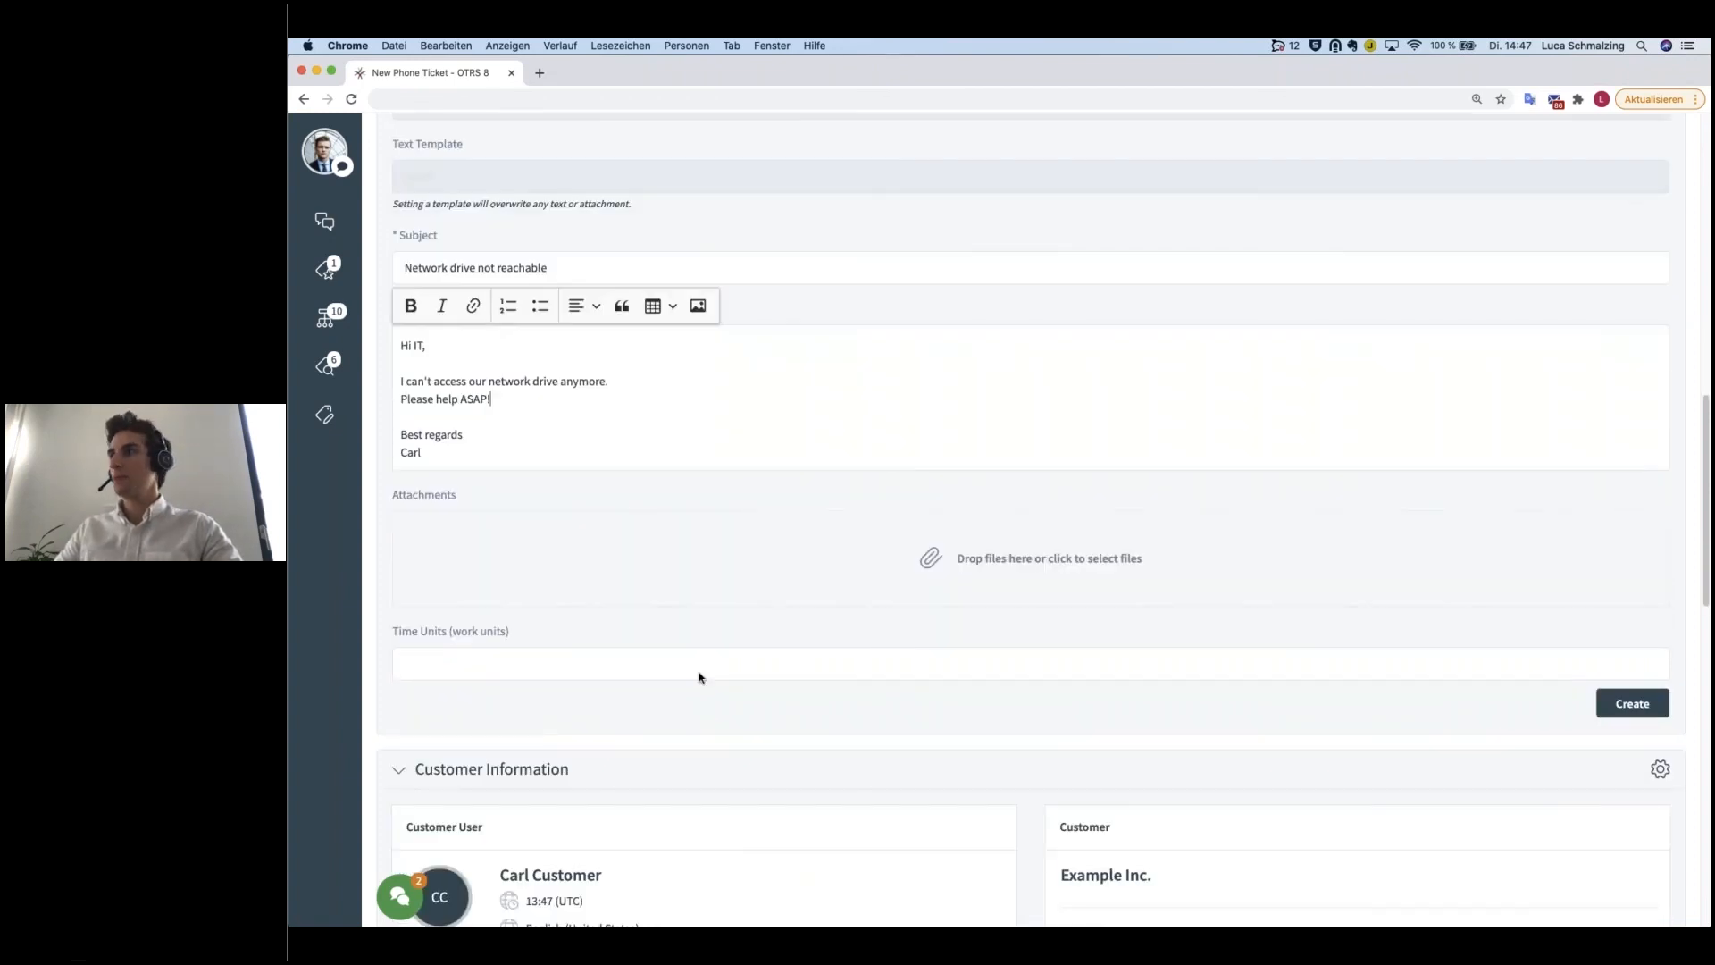
click(1598, 685)
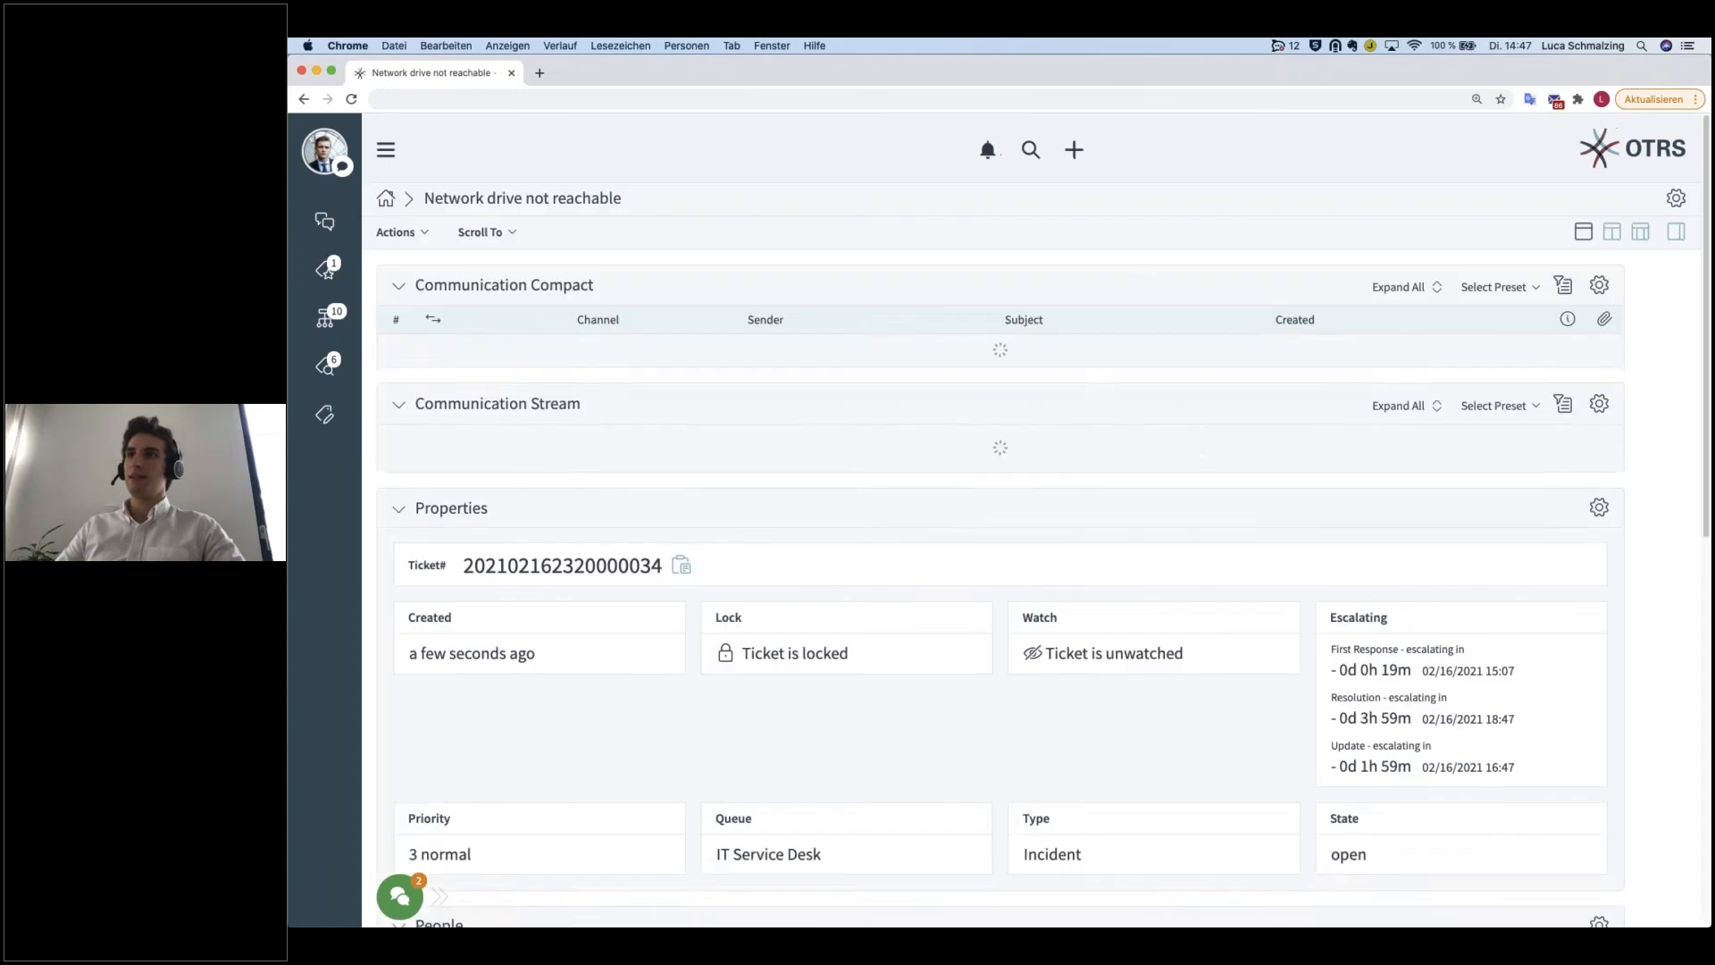
Step: Open the parent Network Issues ticket from the new ticket's Linked Tickets widget to view its child tickets
scroll(1088, 710, down, 15)
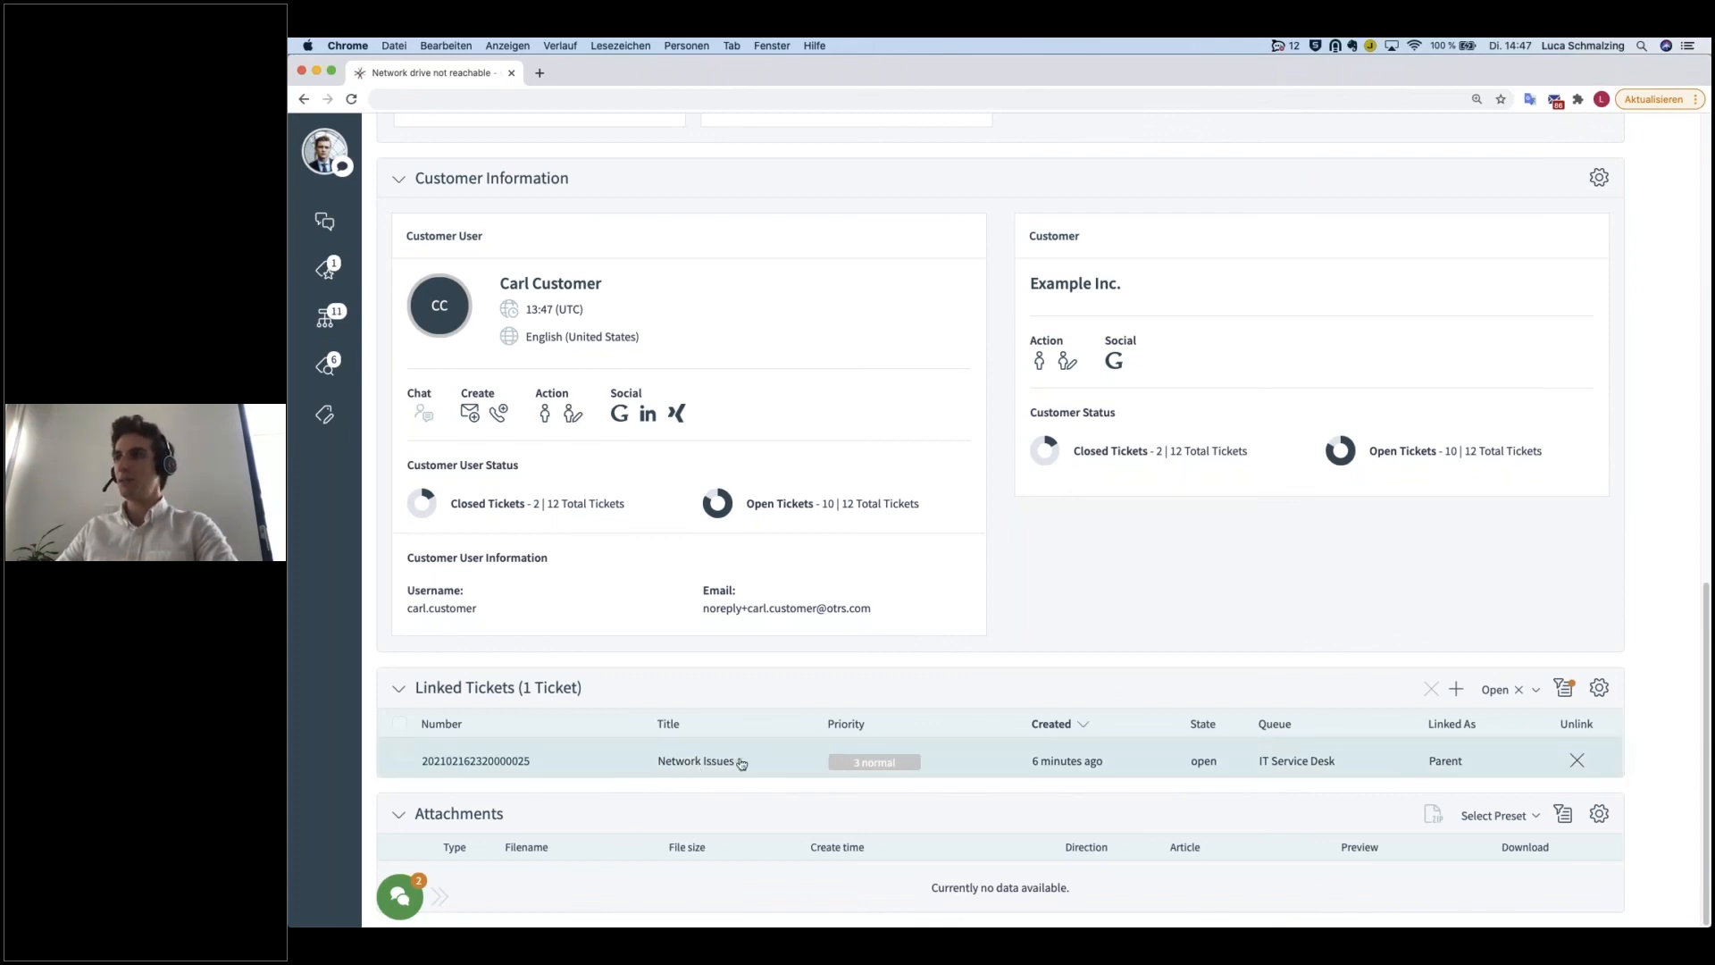
click(721, 760)
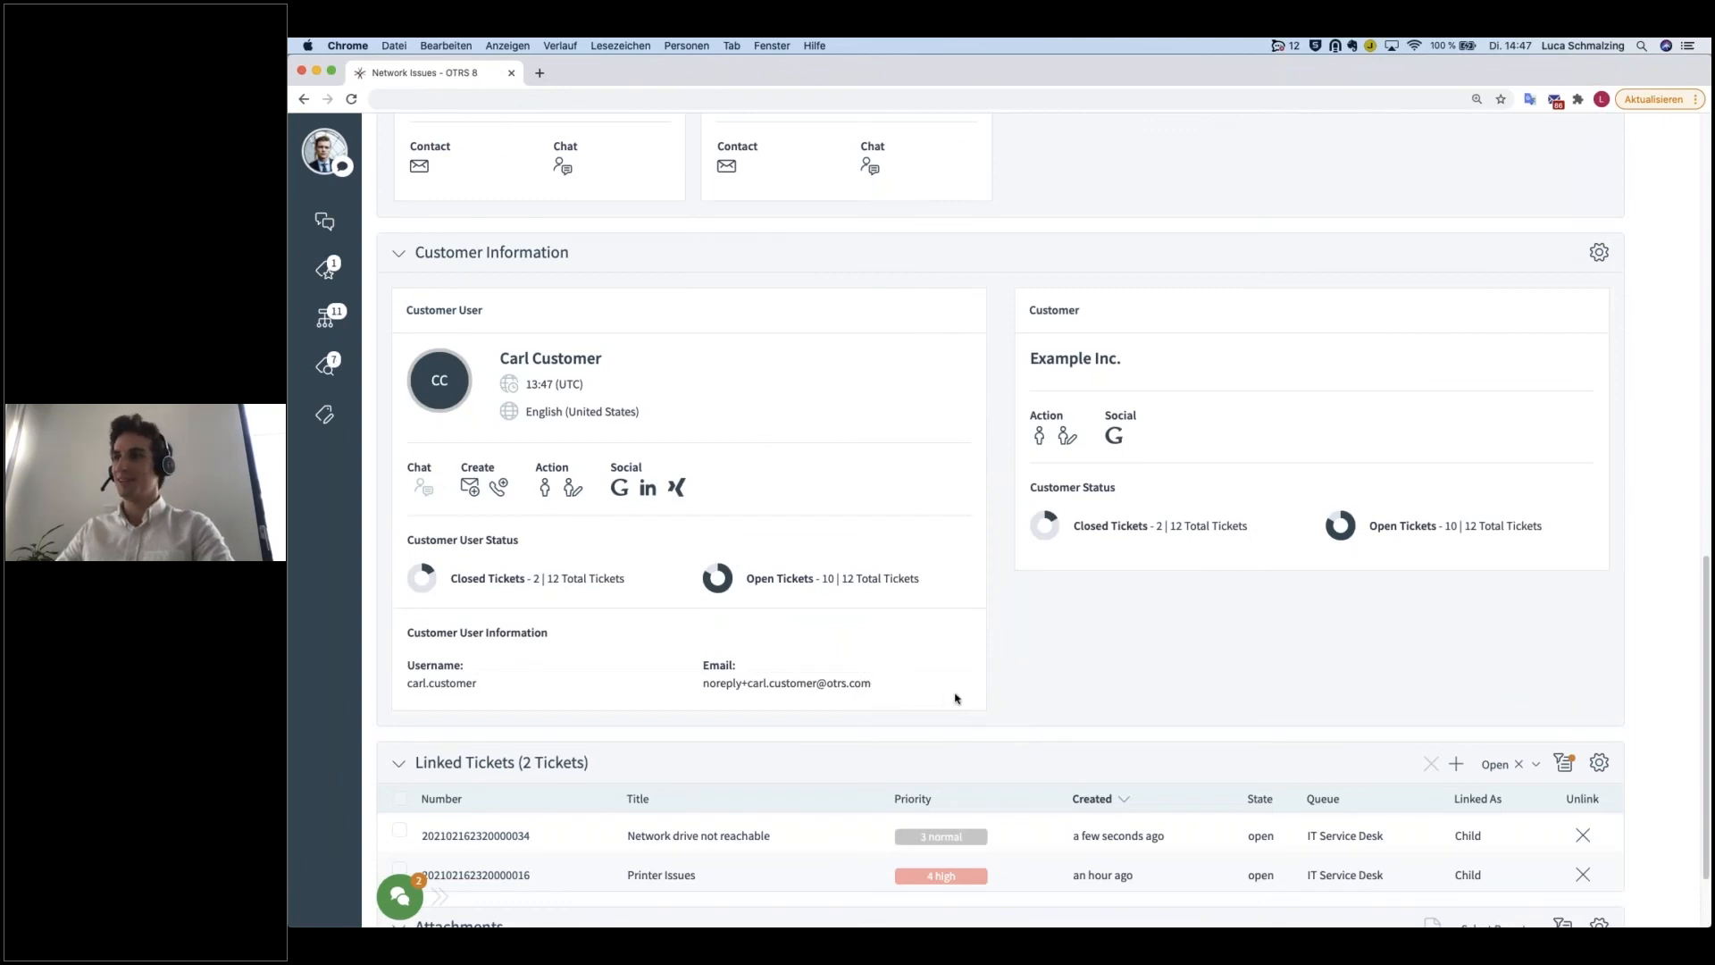
scroll(1007, 699, down, 2)
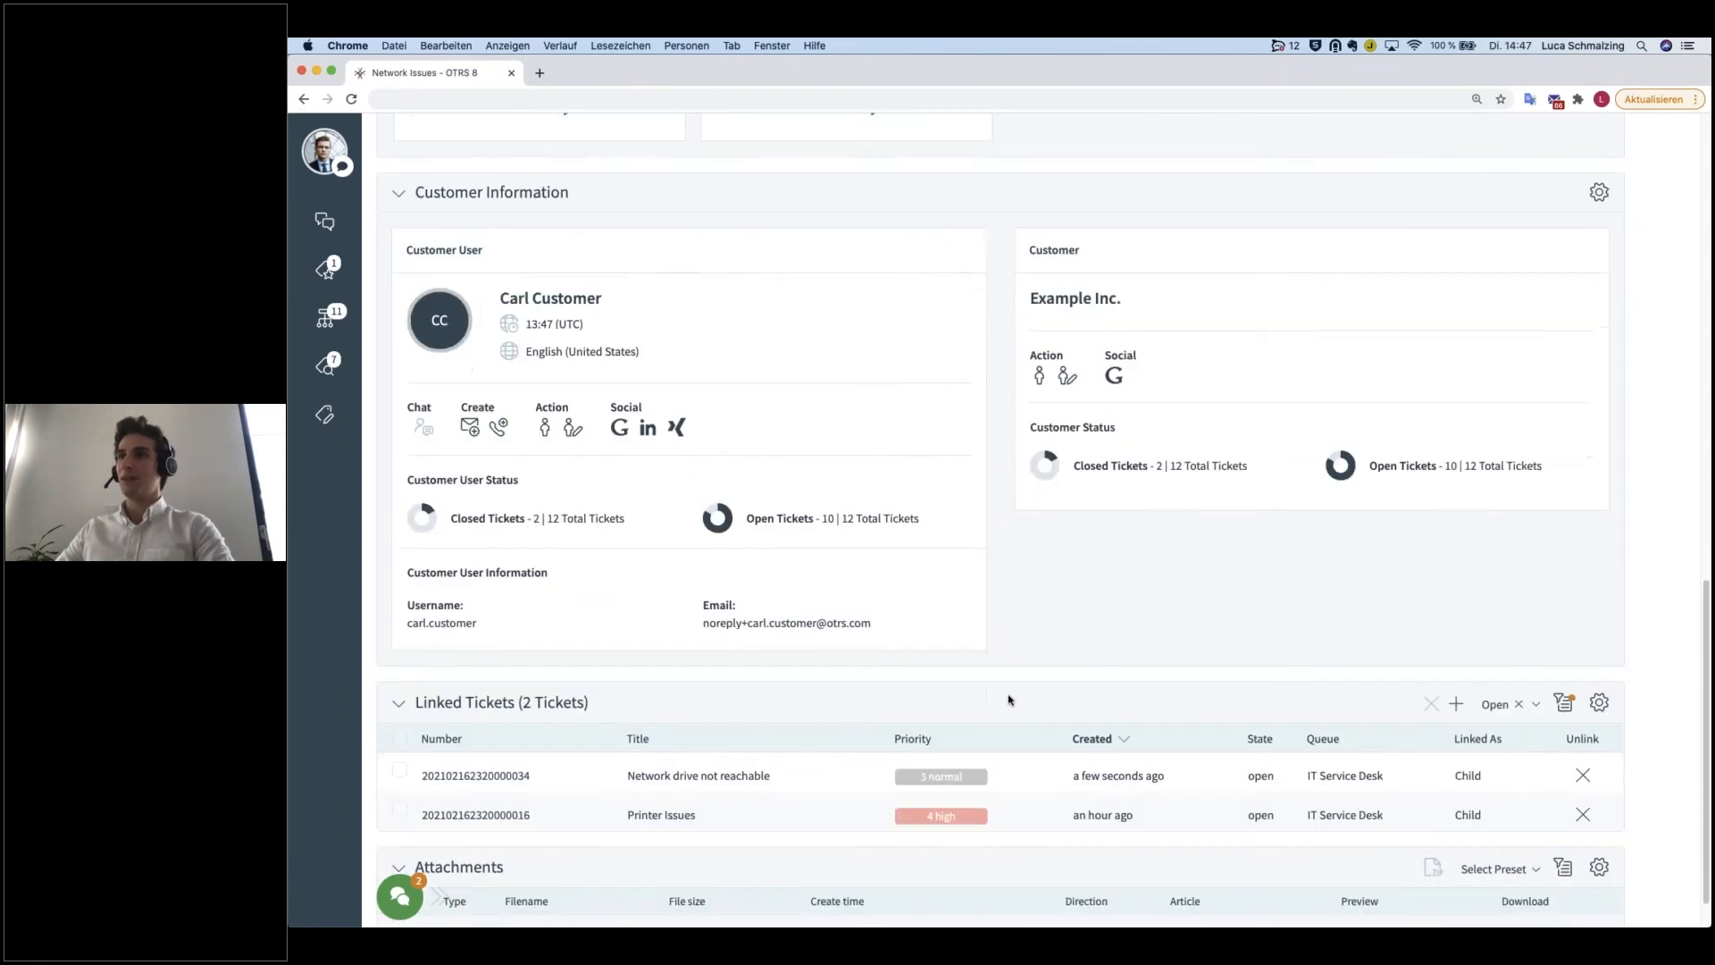
scroll(873, 733, up, 15)
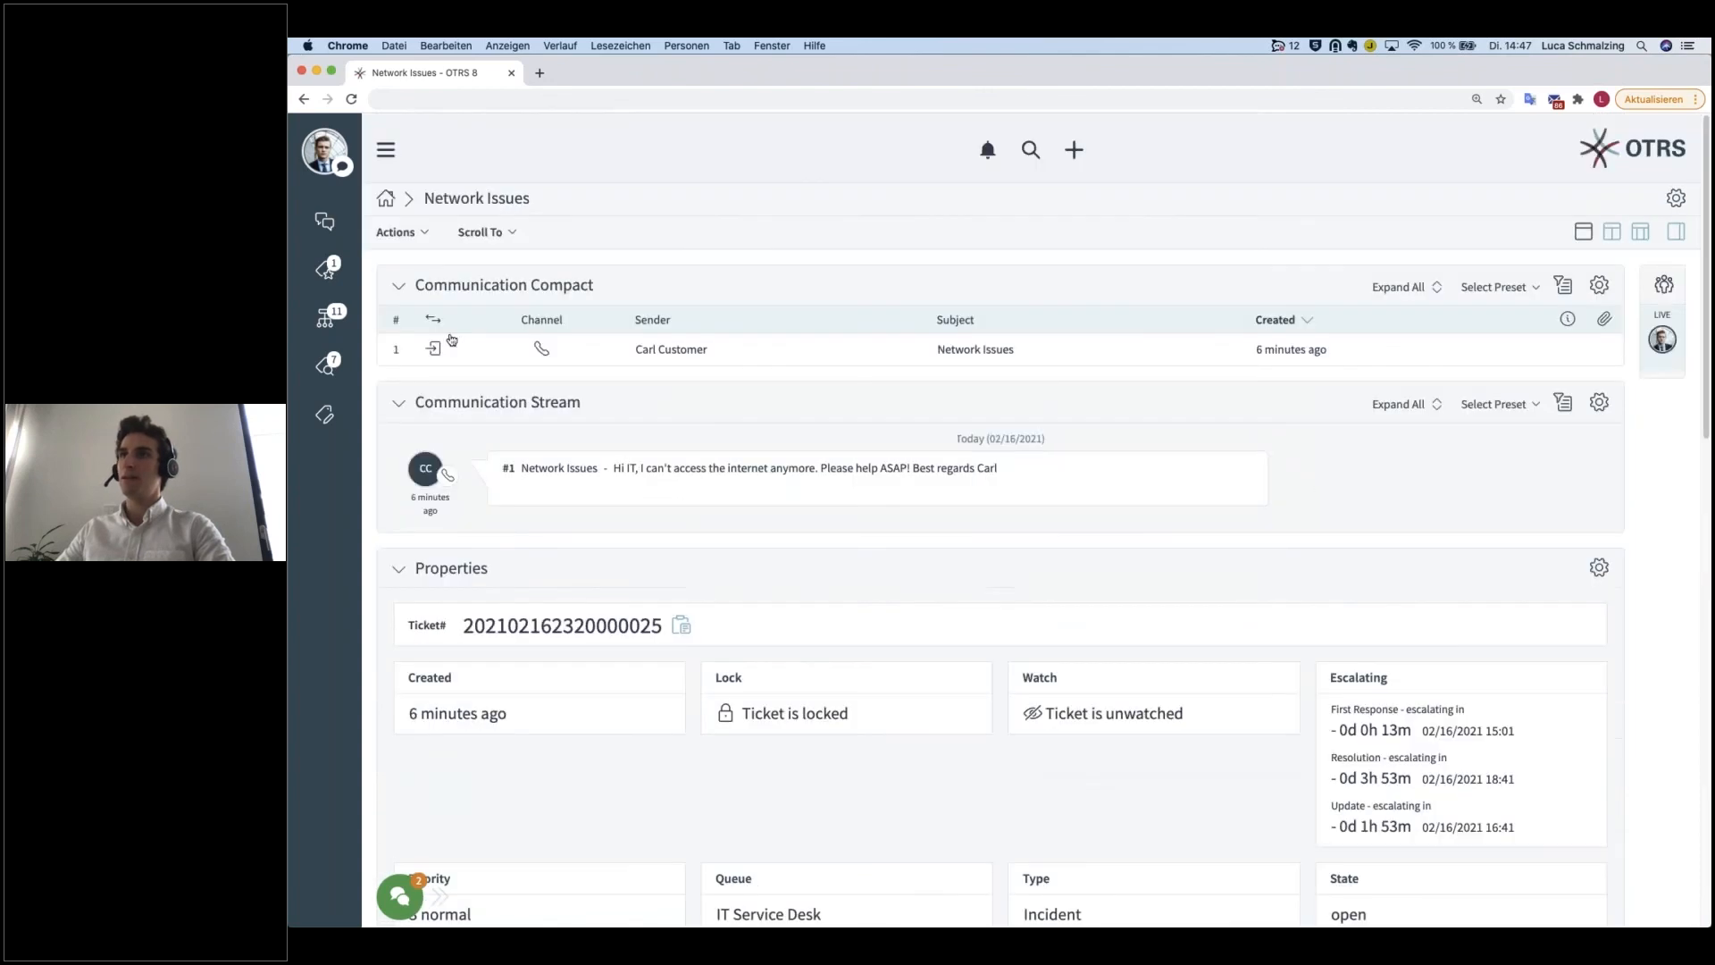
scroll(690, 661, down, 10)
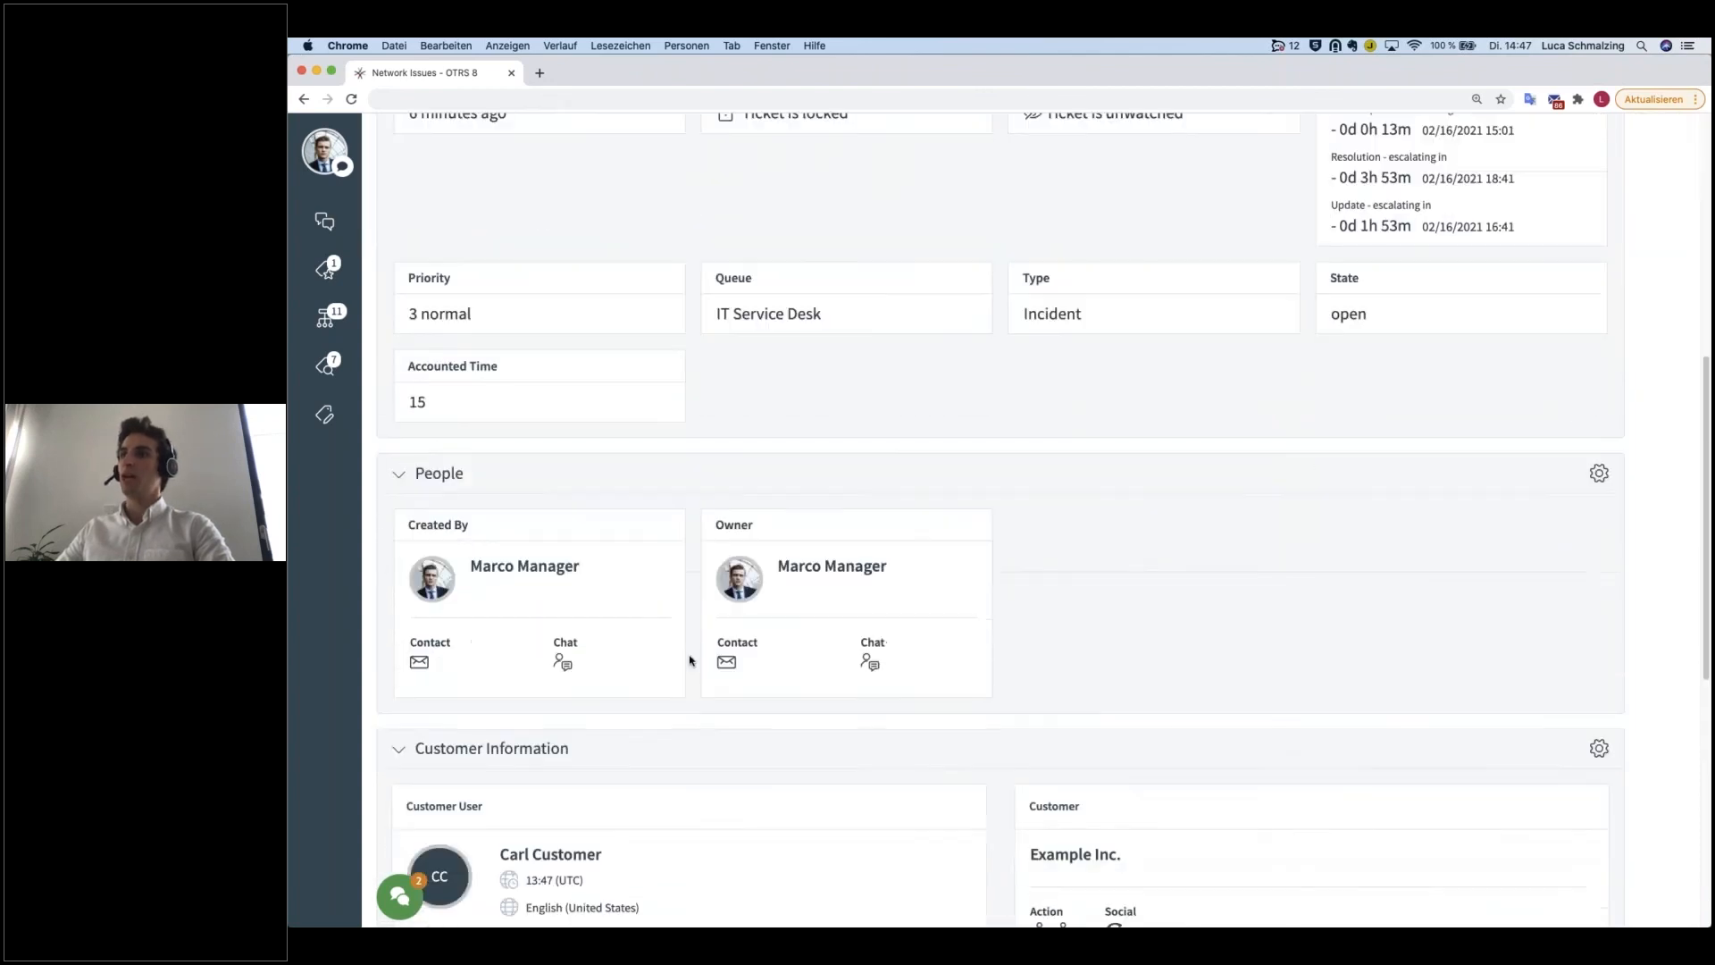
scroll(689, 661, down, 10)
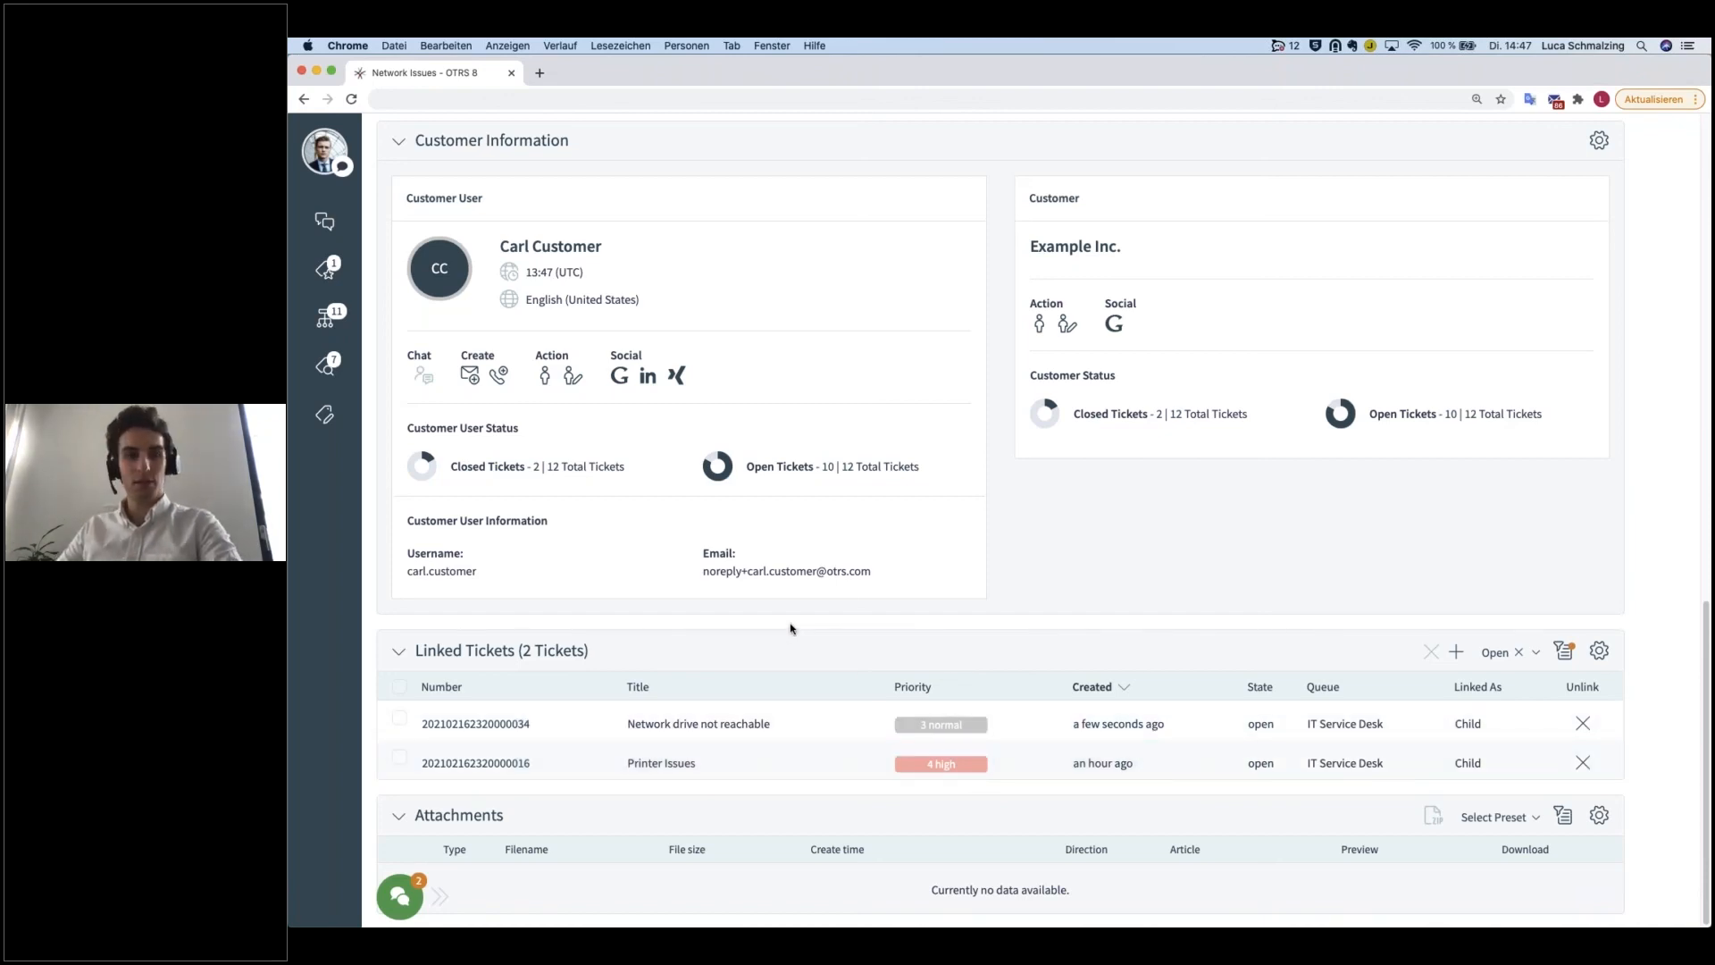
Step: Start a new phone ticket of type Incident and select the existing customer as its customer user
scroll(755, 606, up, 15)
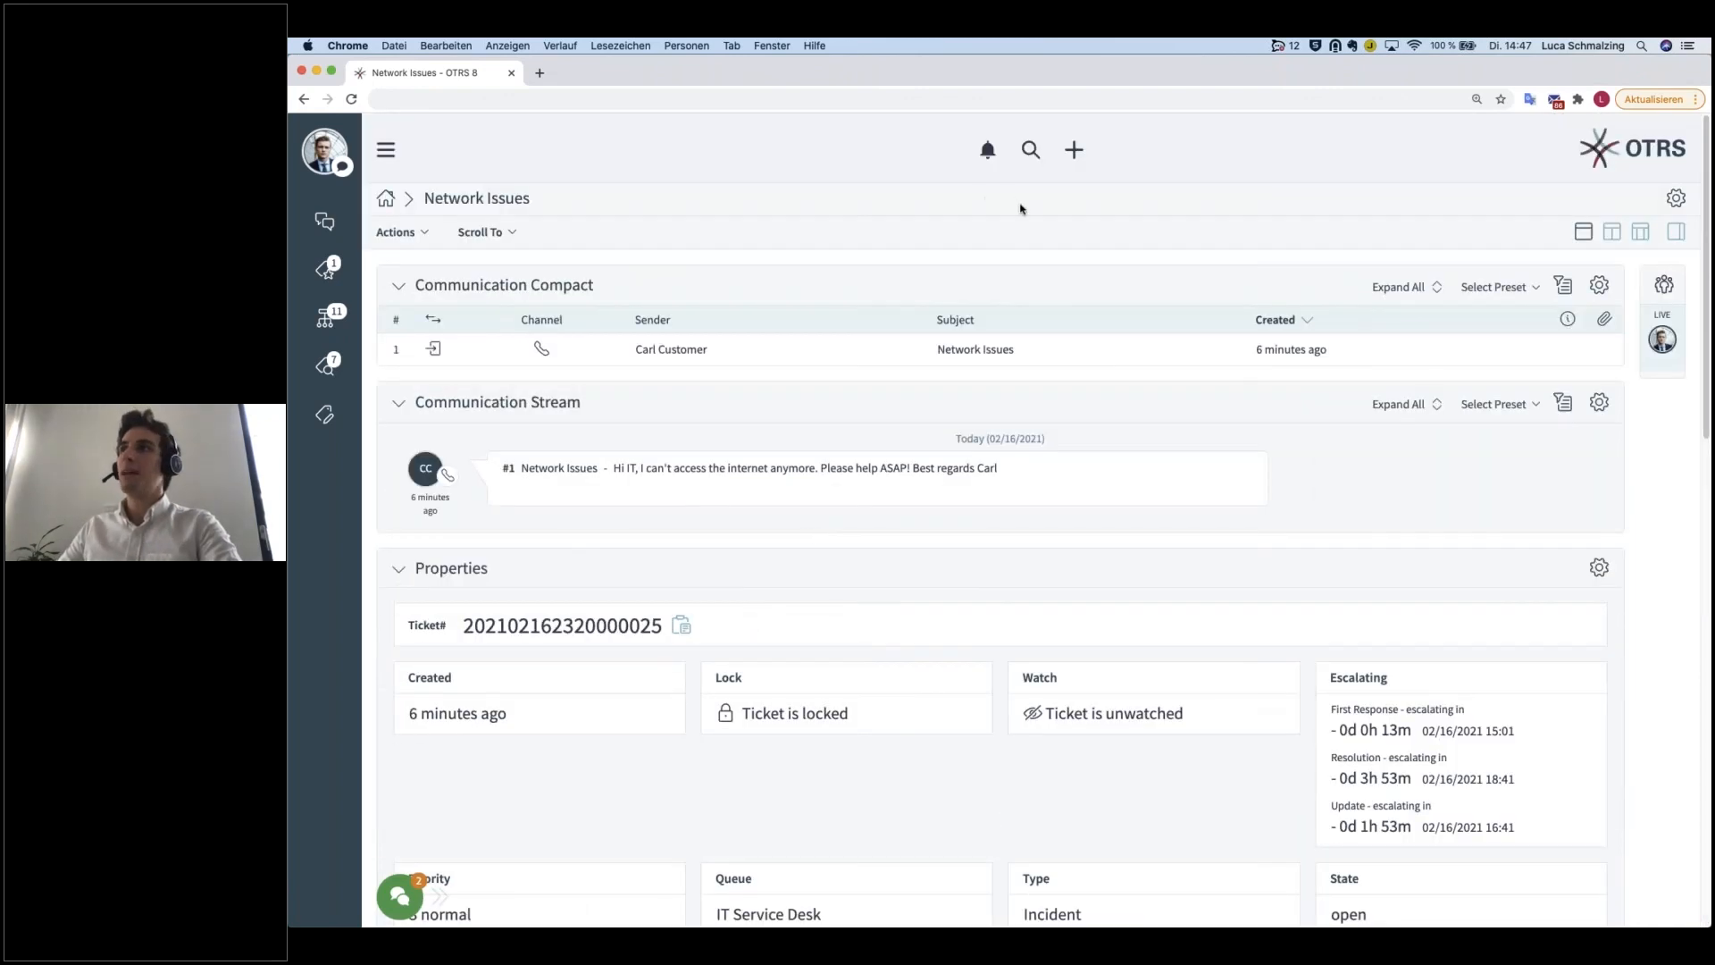
click(1074, 152)
click(406, 243)
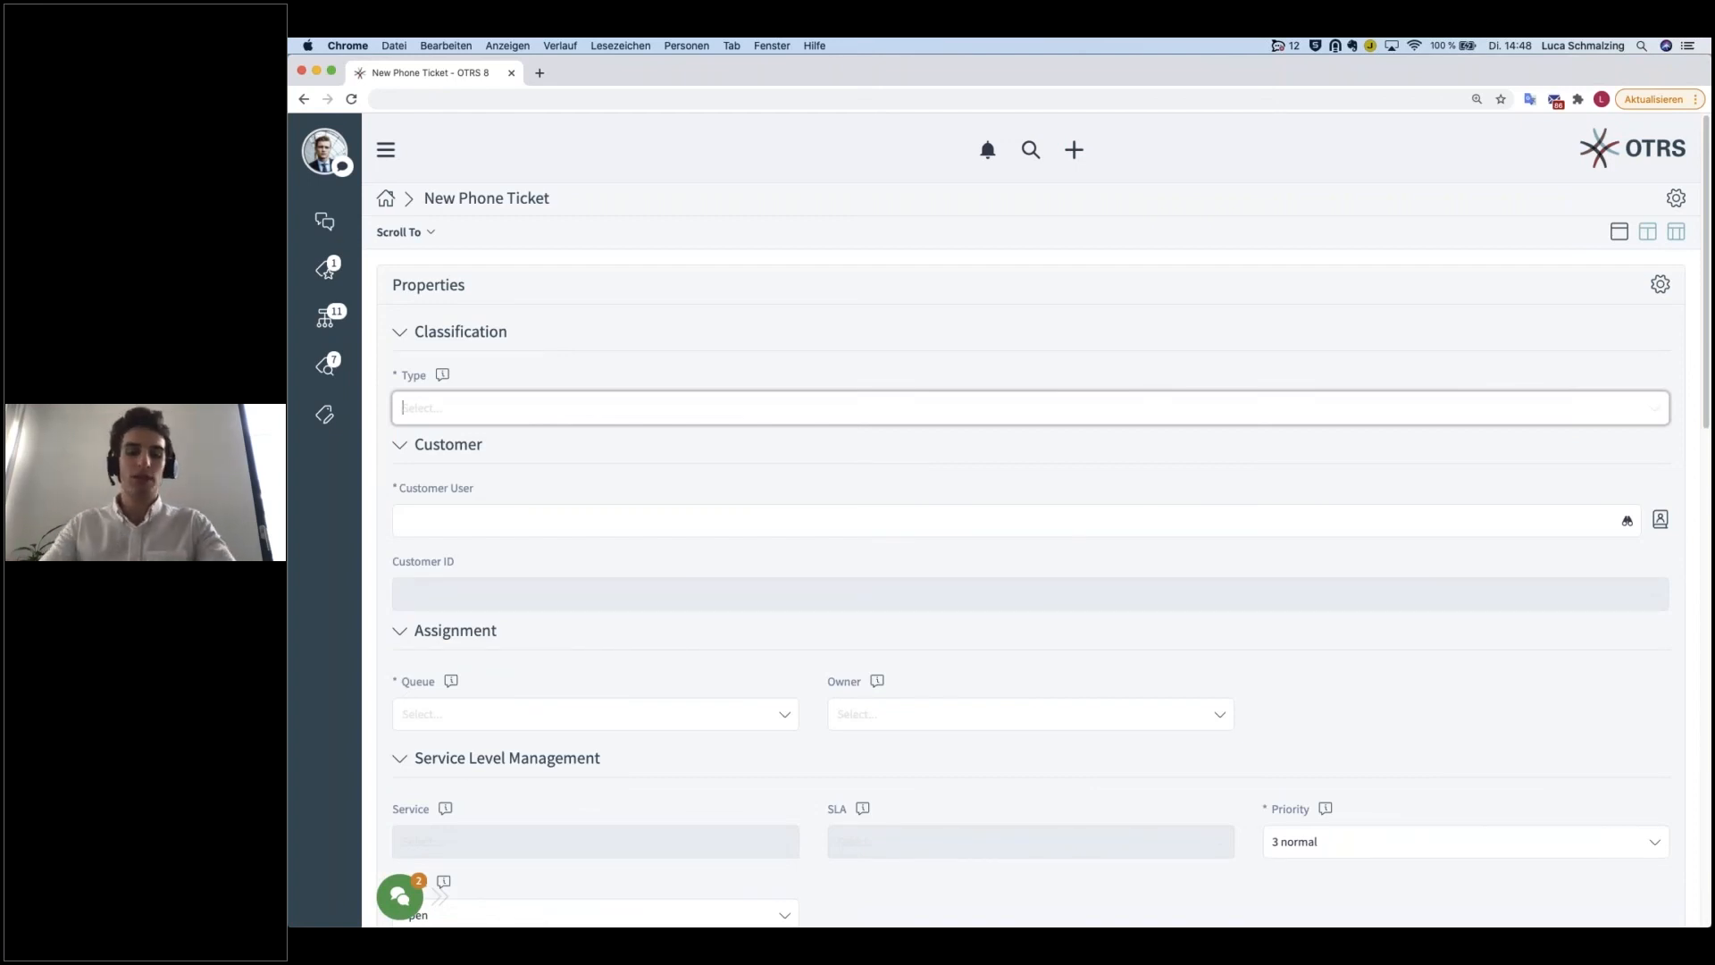
text(inci)
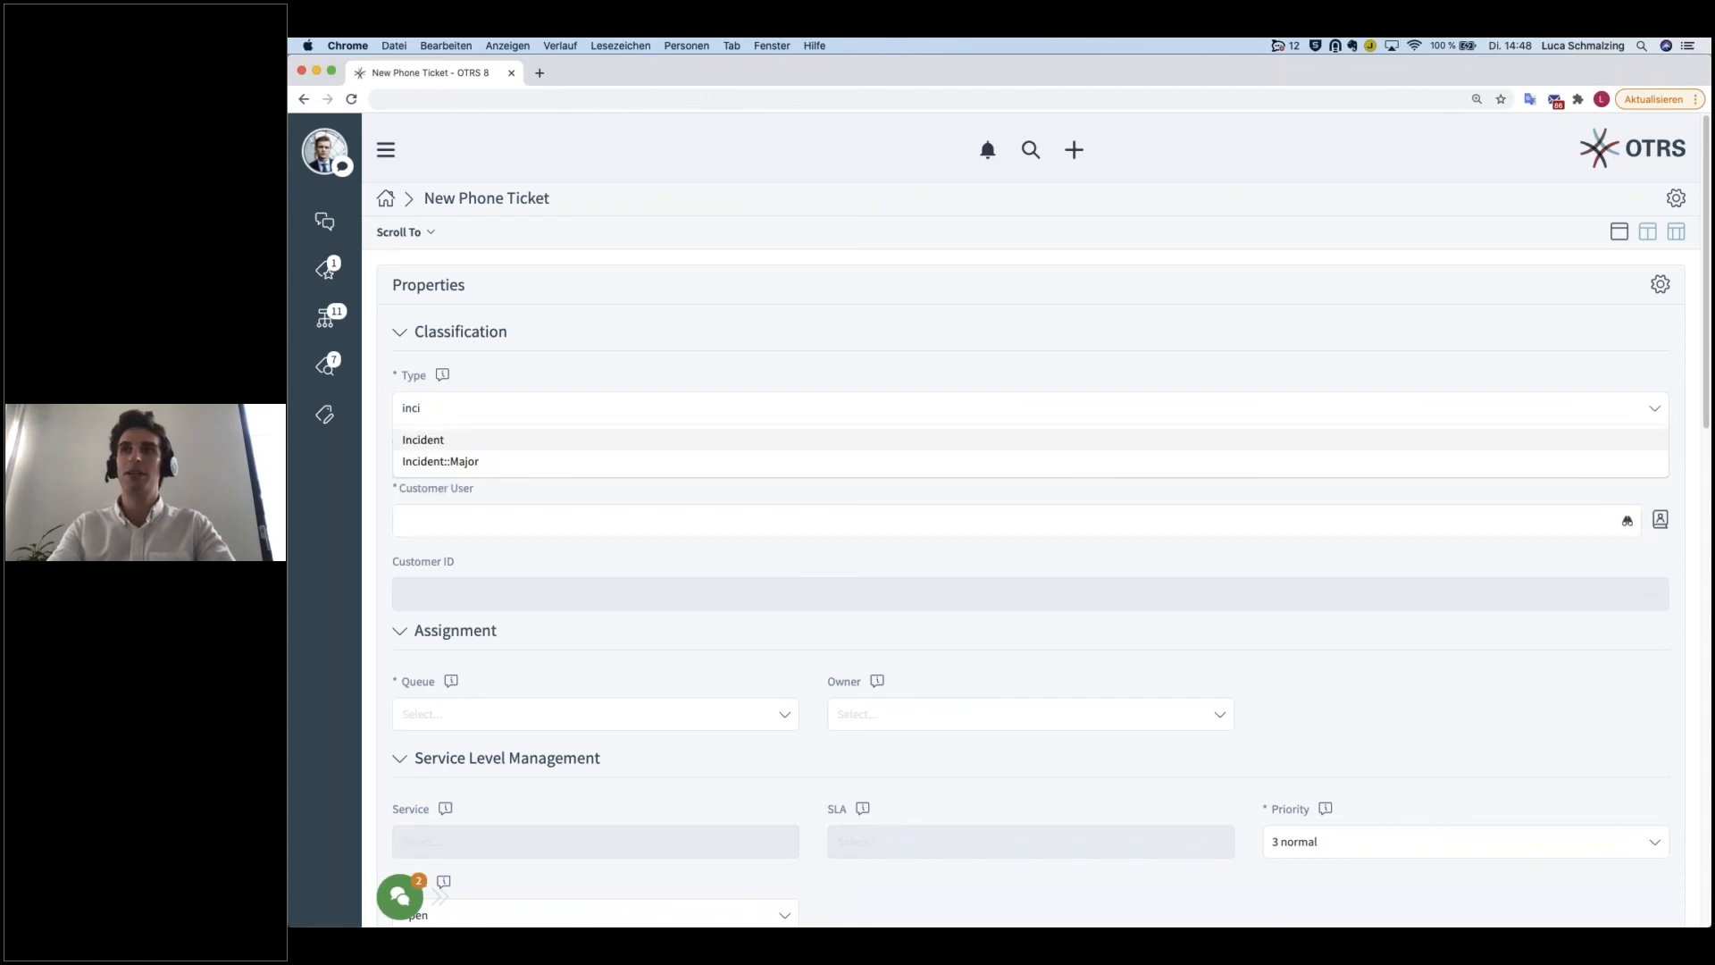
key(Return)
click(443, 528)
text(carl)
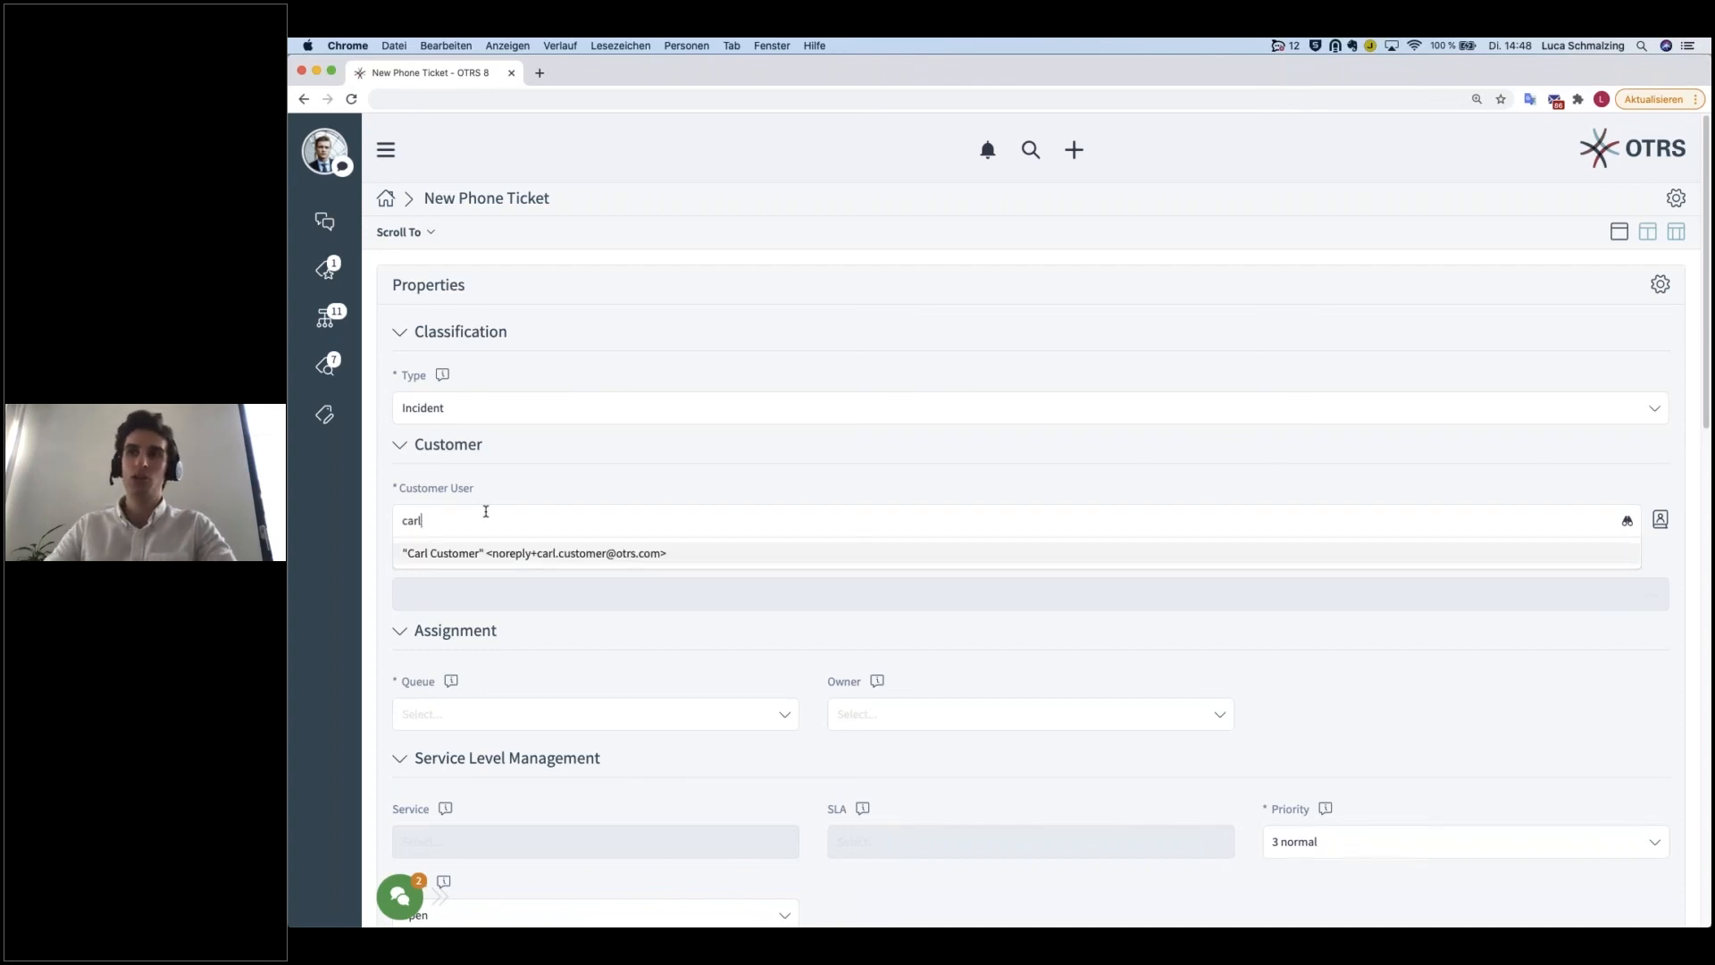
click(464, 553)
Step: Assign the phone ticket to the IT Service Desk queue and select the manager as its owner
scroll(514, 629, down, 3)
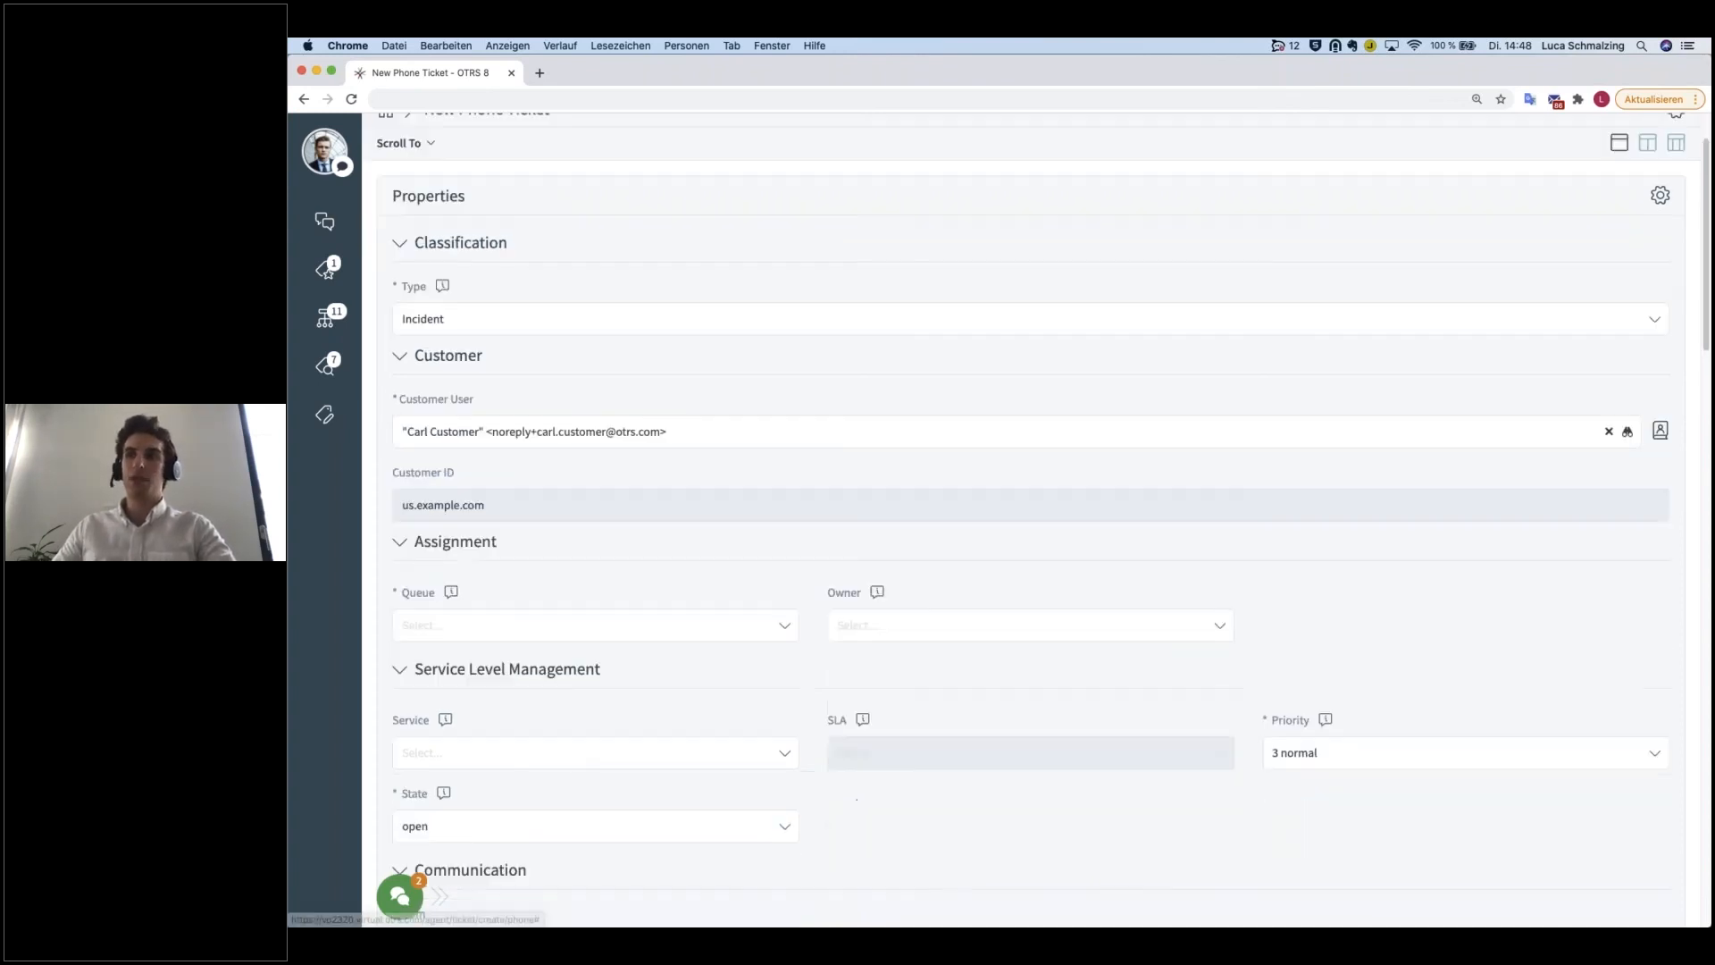
click(461, 533)
text(it)
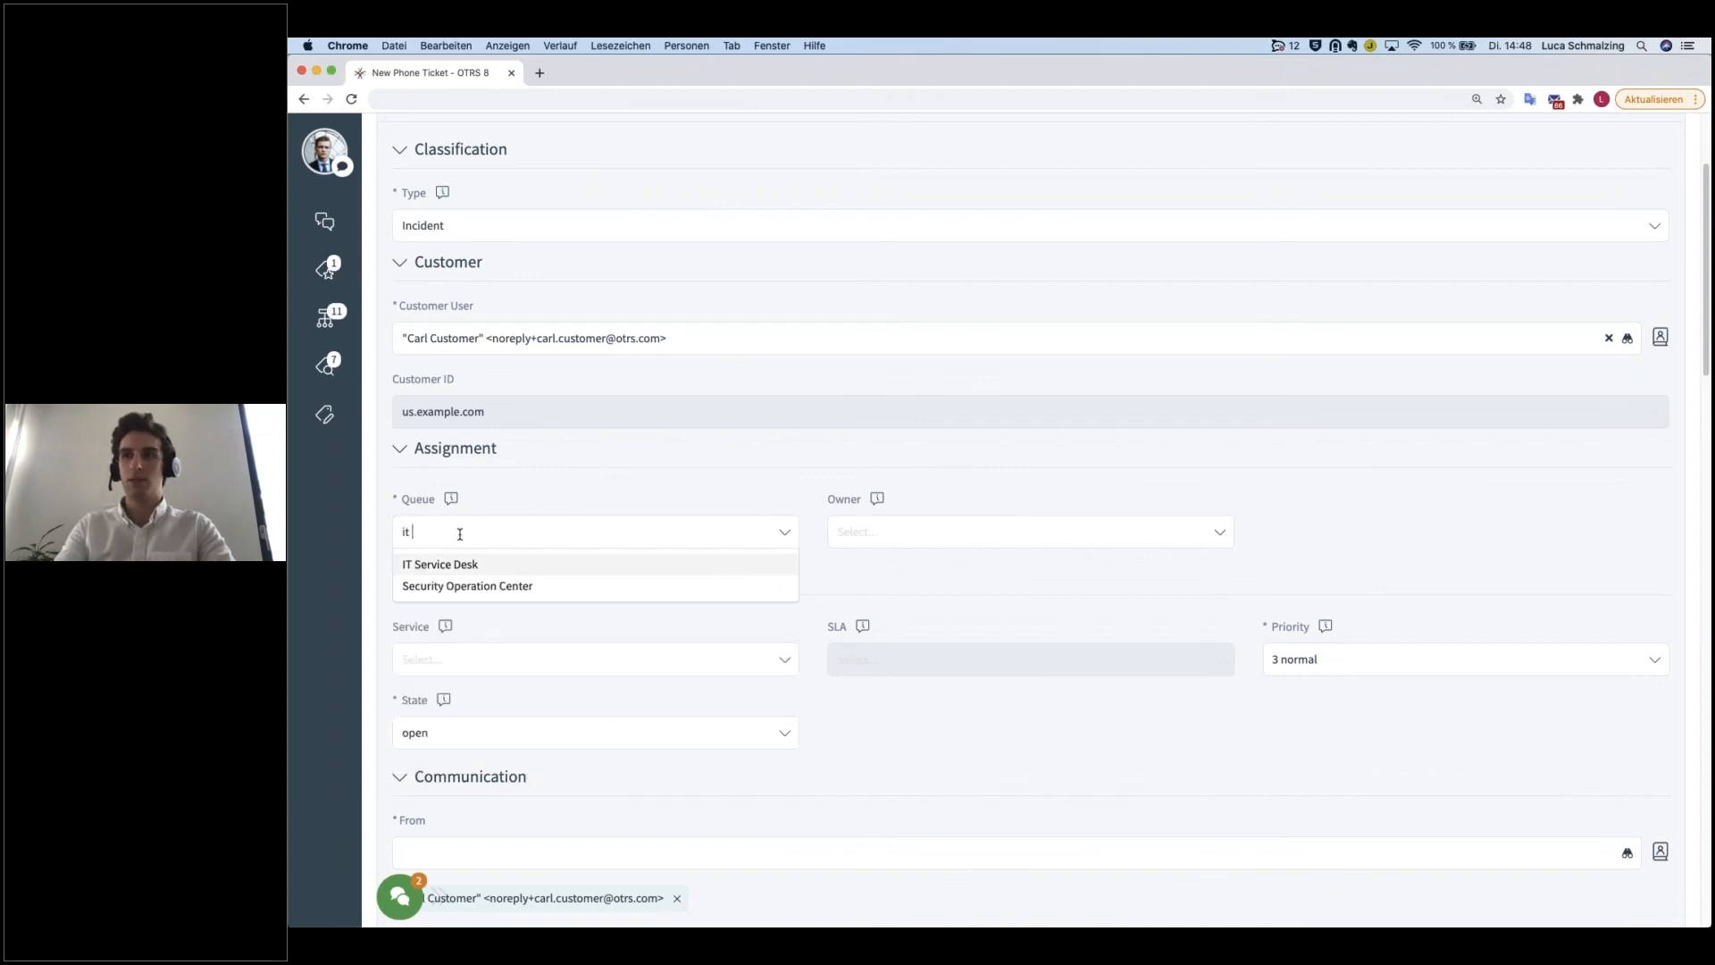
click(456, 563)
click(840, 531)
click(876, 586)
Step: Set the ticket's service to Network Management and enter the subject "Network problems"
scroll(873, 593, down, 3)
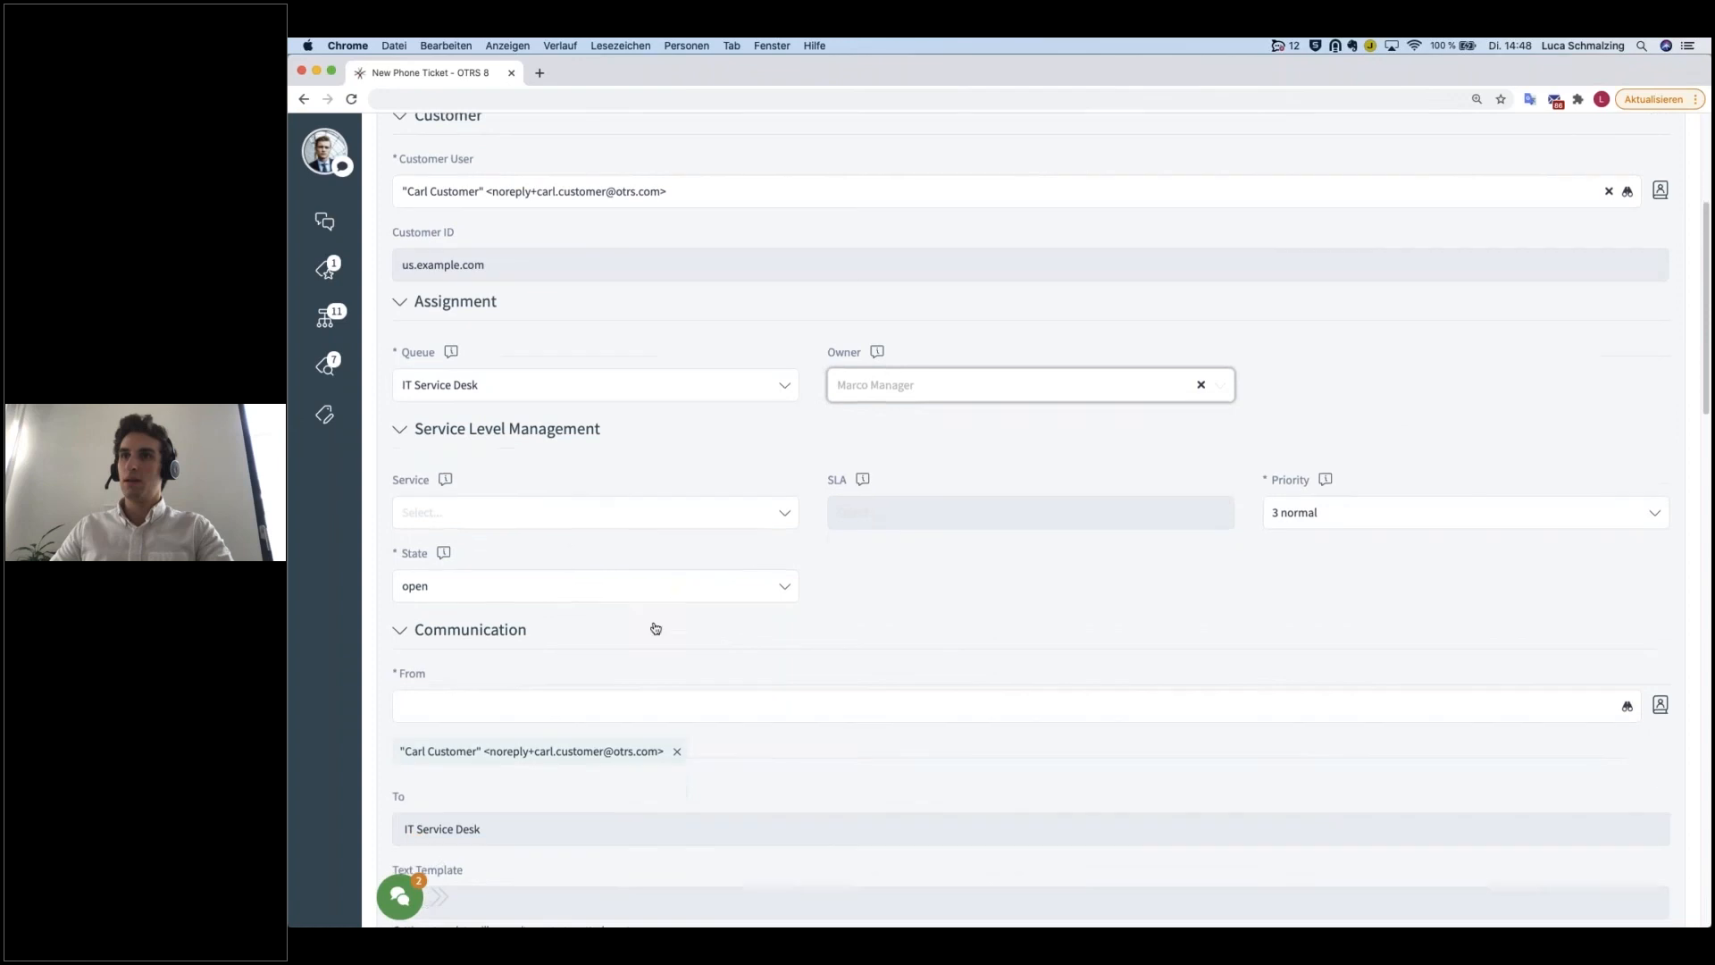
click(500, 513)
click(451, 573)
scroll(555, 613, down, 5)
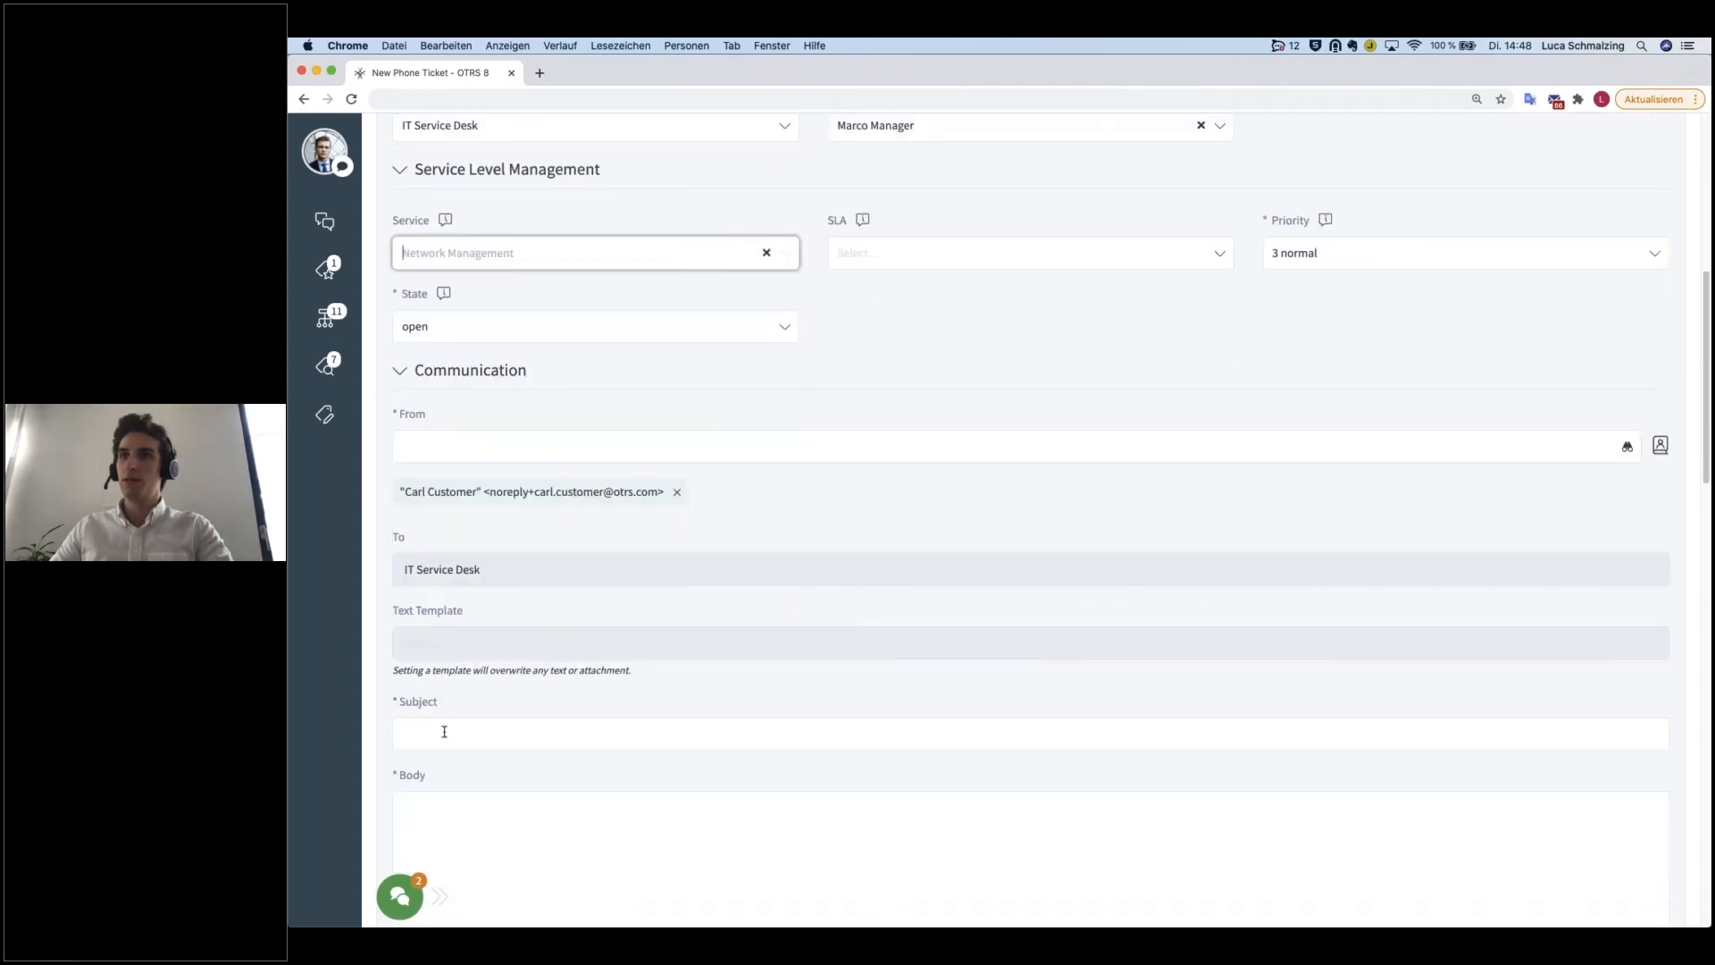
click(597, 734)
text(Network problems)
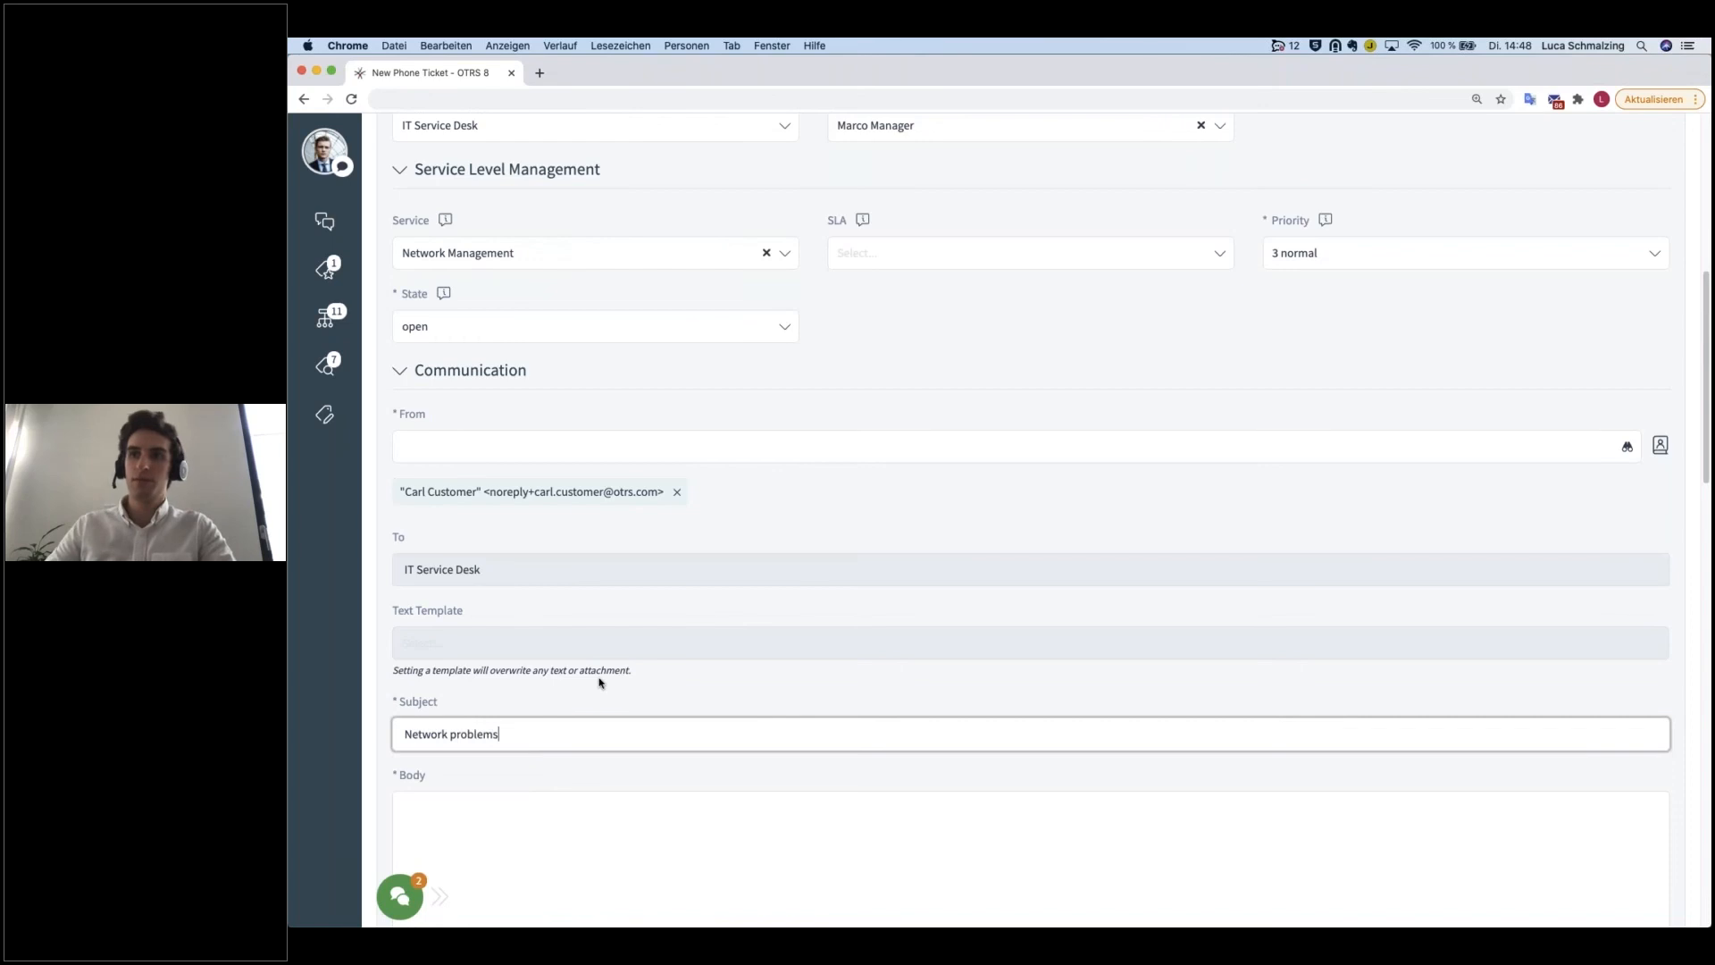
Step: Write "My internet is not working anymore." as the body of the phone ticket
scroll(600, 683, down, 5)
click(514, 547)
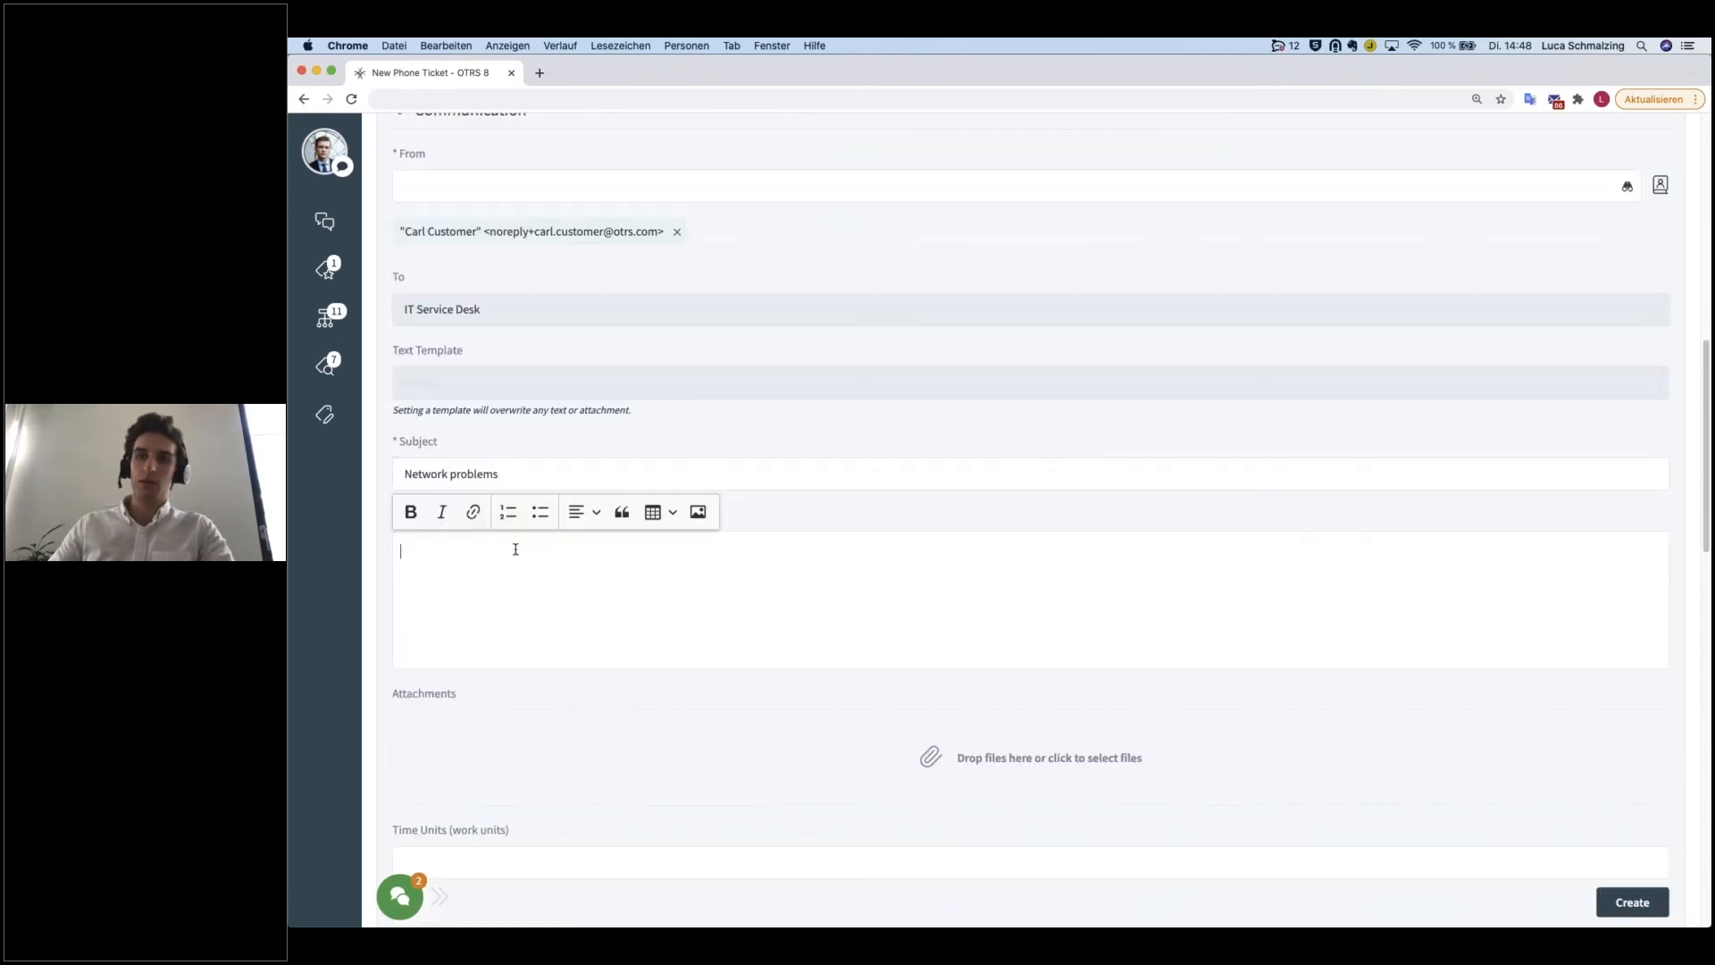
text(My netow)
key(BackSpace)
key(BackSpace)
key(BackSpace)
key(BackSpace)
key(BackSpace)
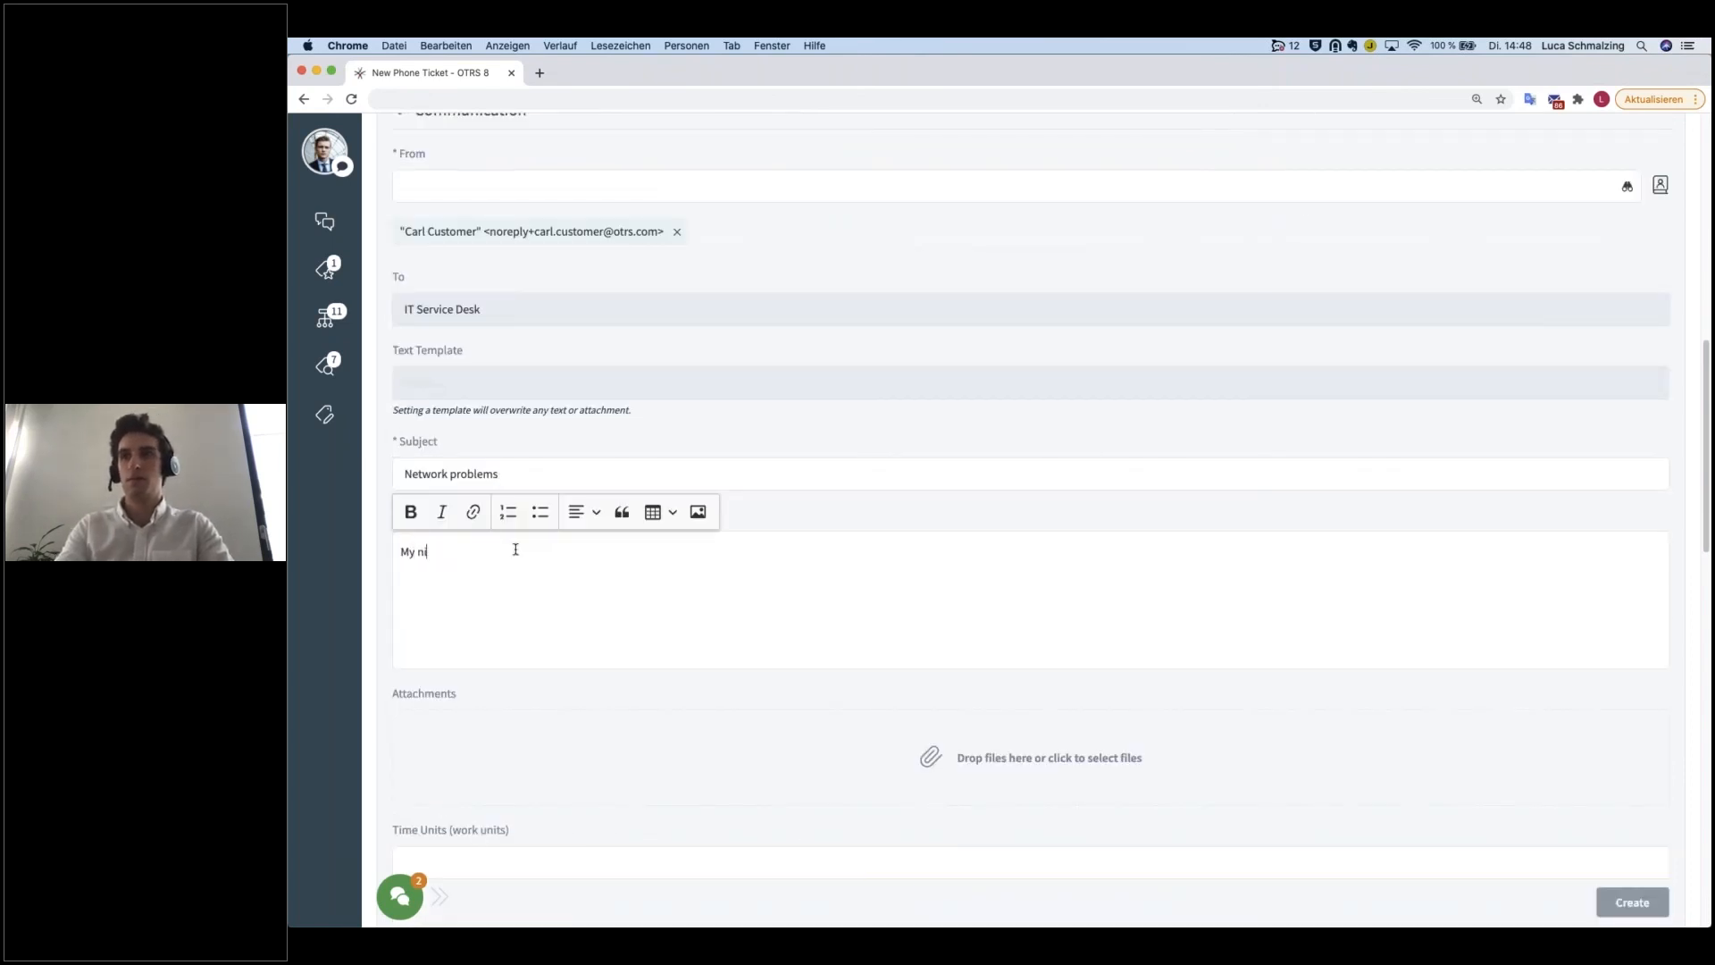
text(internet is not)
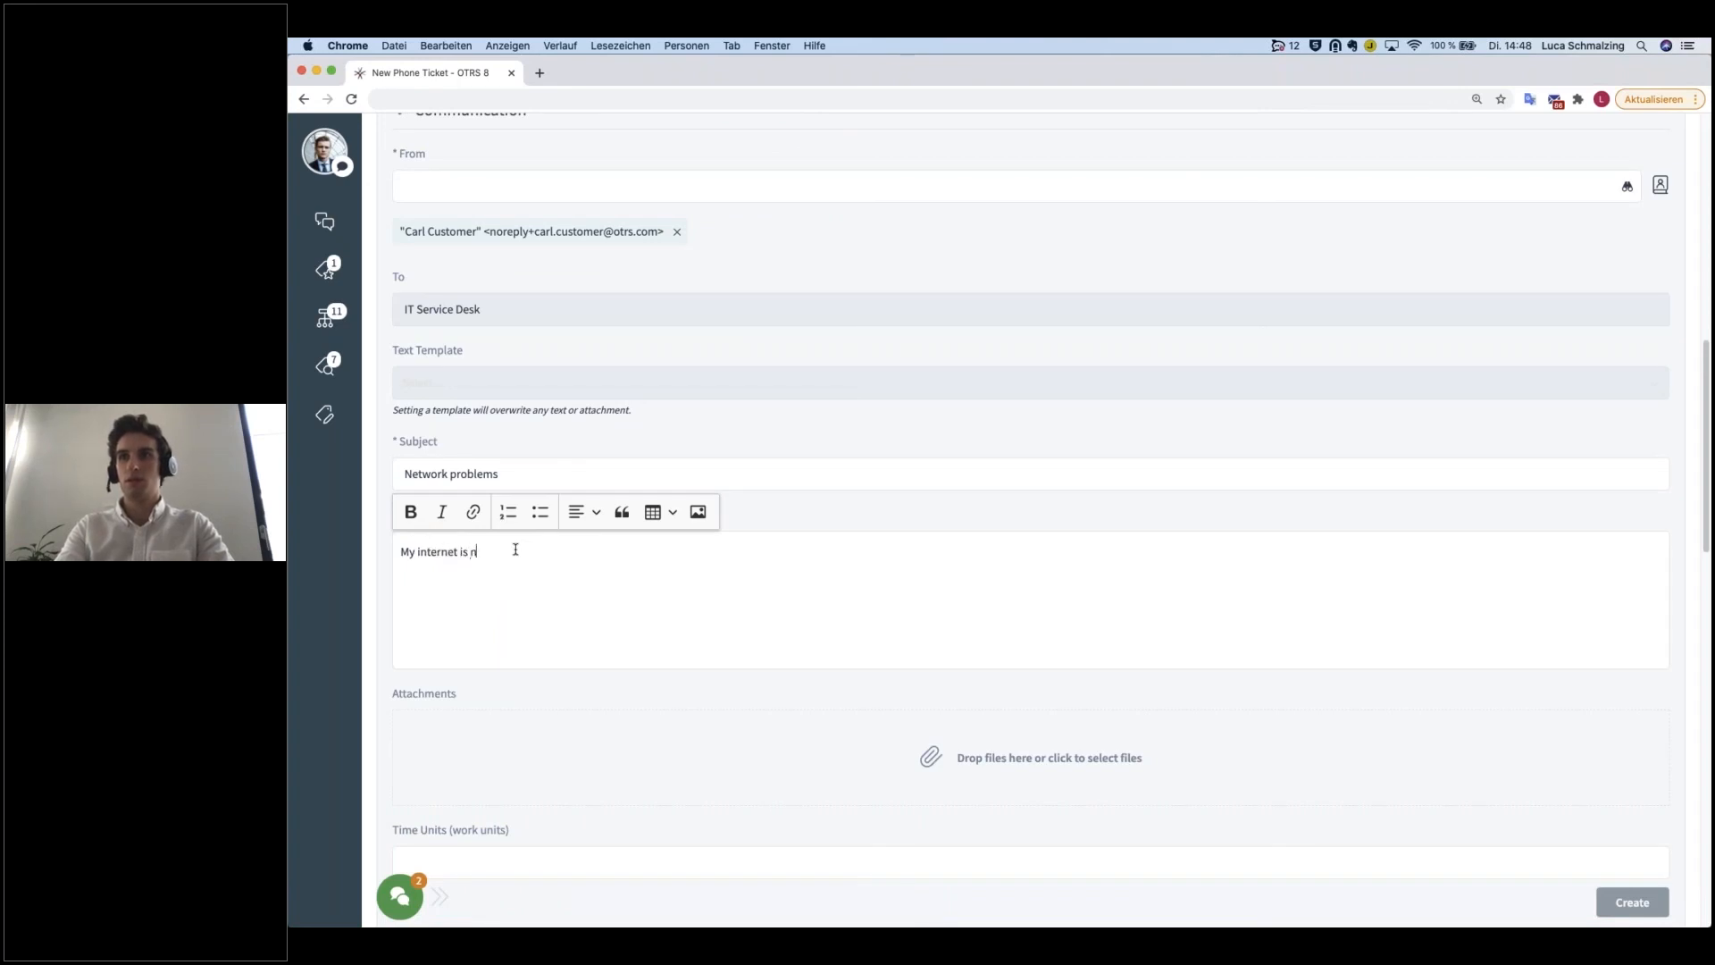
text( working anyo)
key(BackSpace)
text(more.)
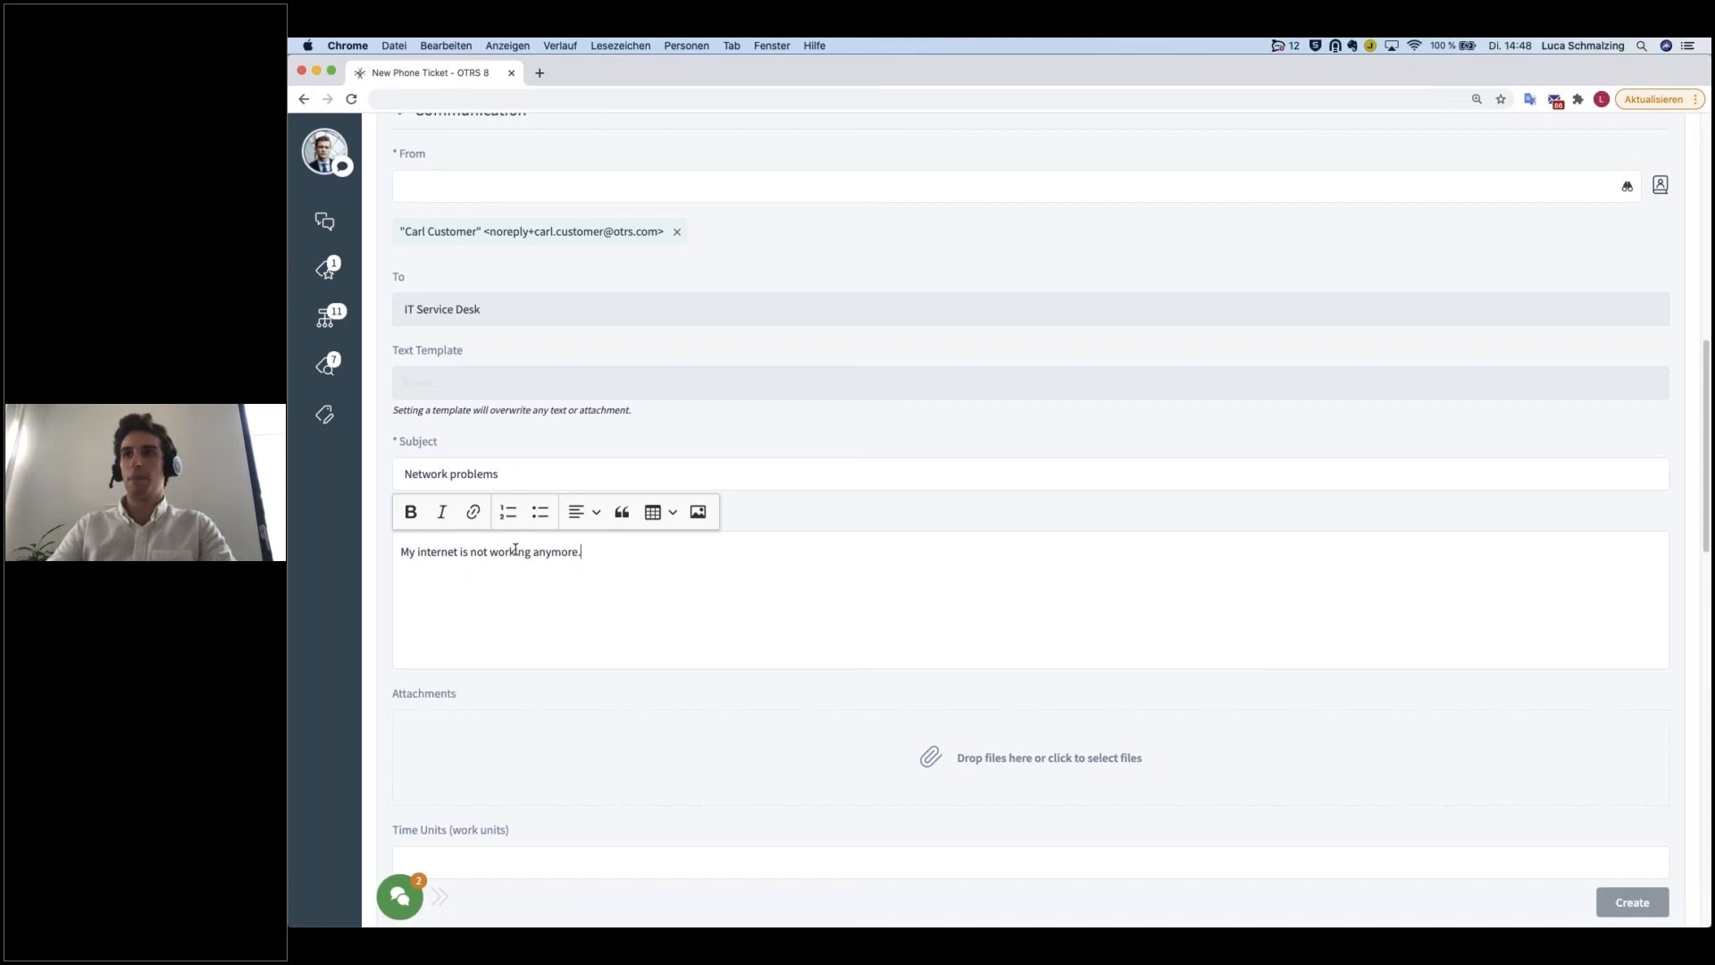
Step: Record 15 time units and create the phone ticket
scroll(665, 562, down, 1)
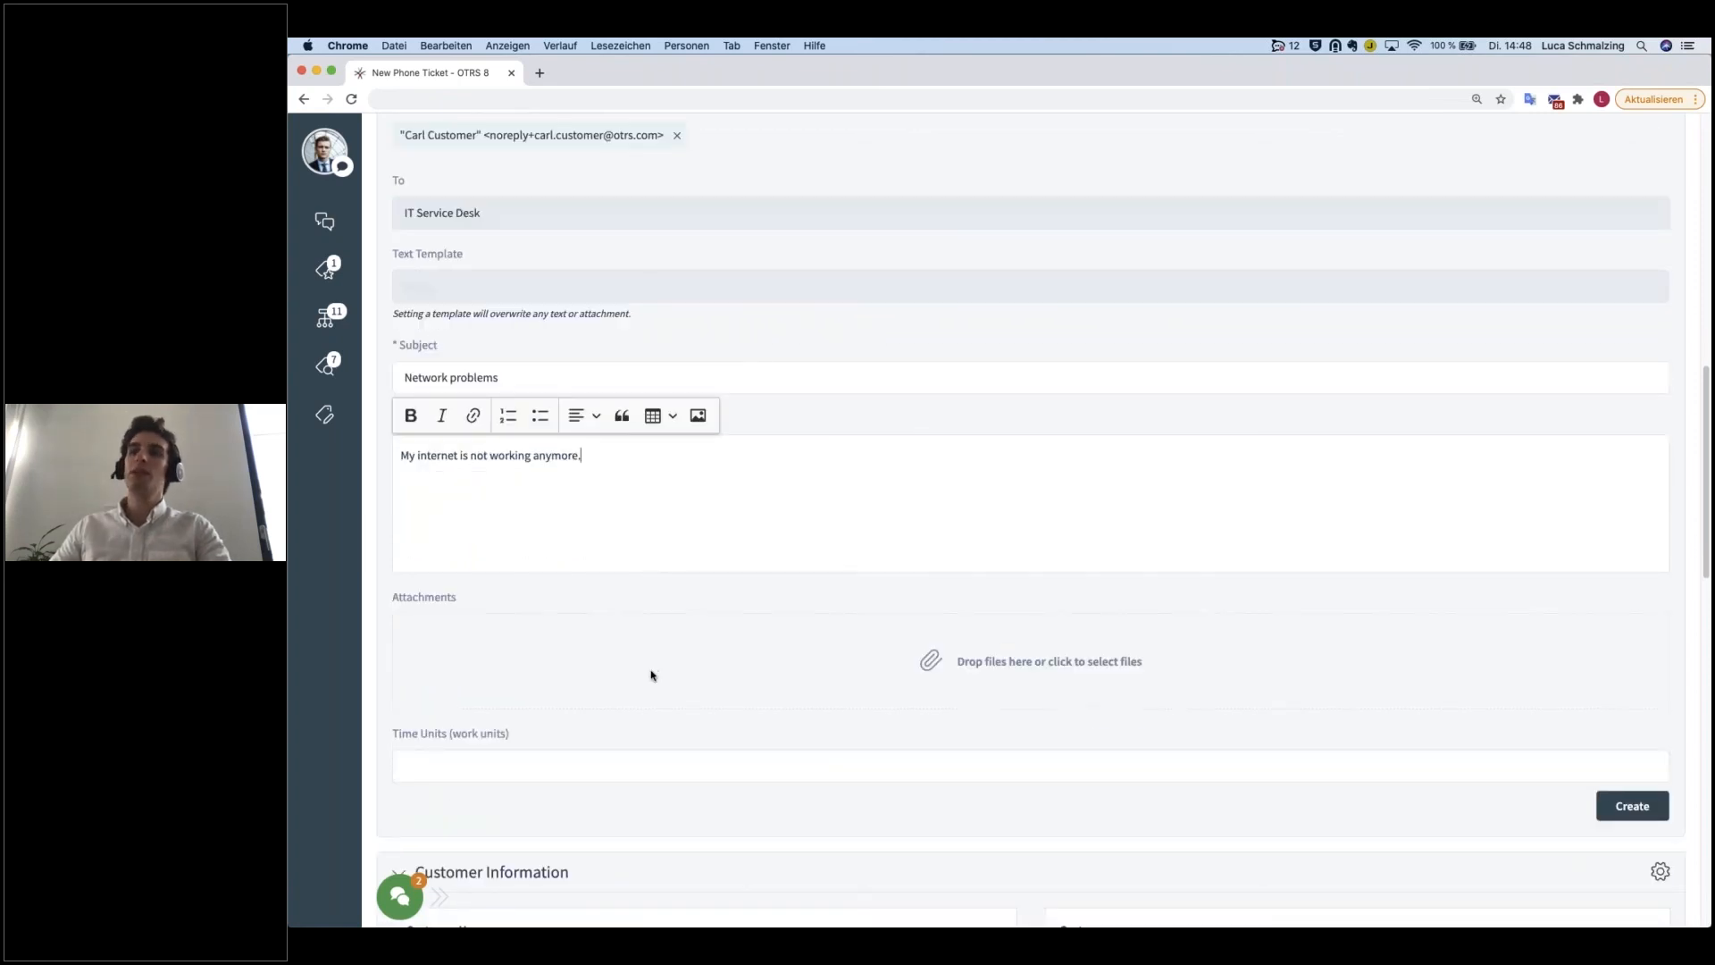
click(530, 755)
text(15)
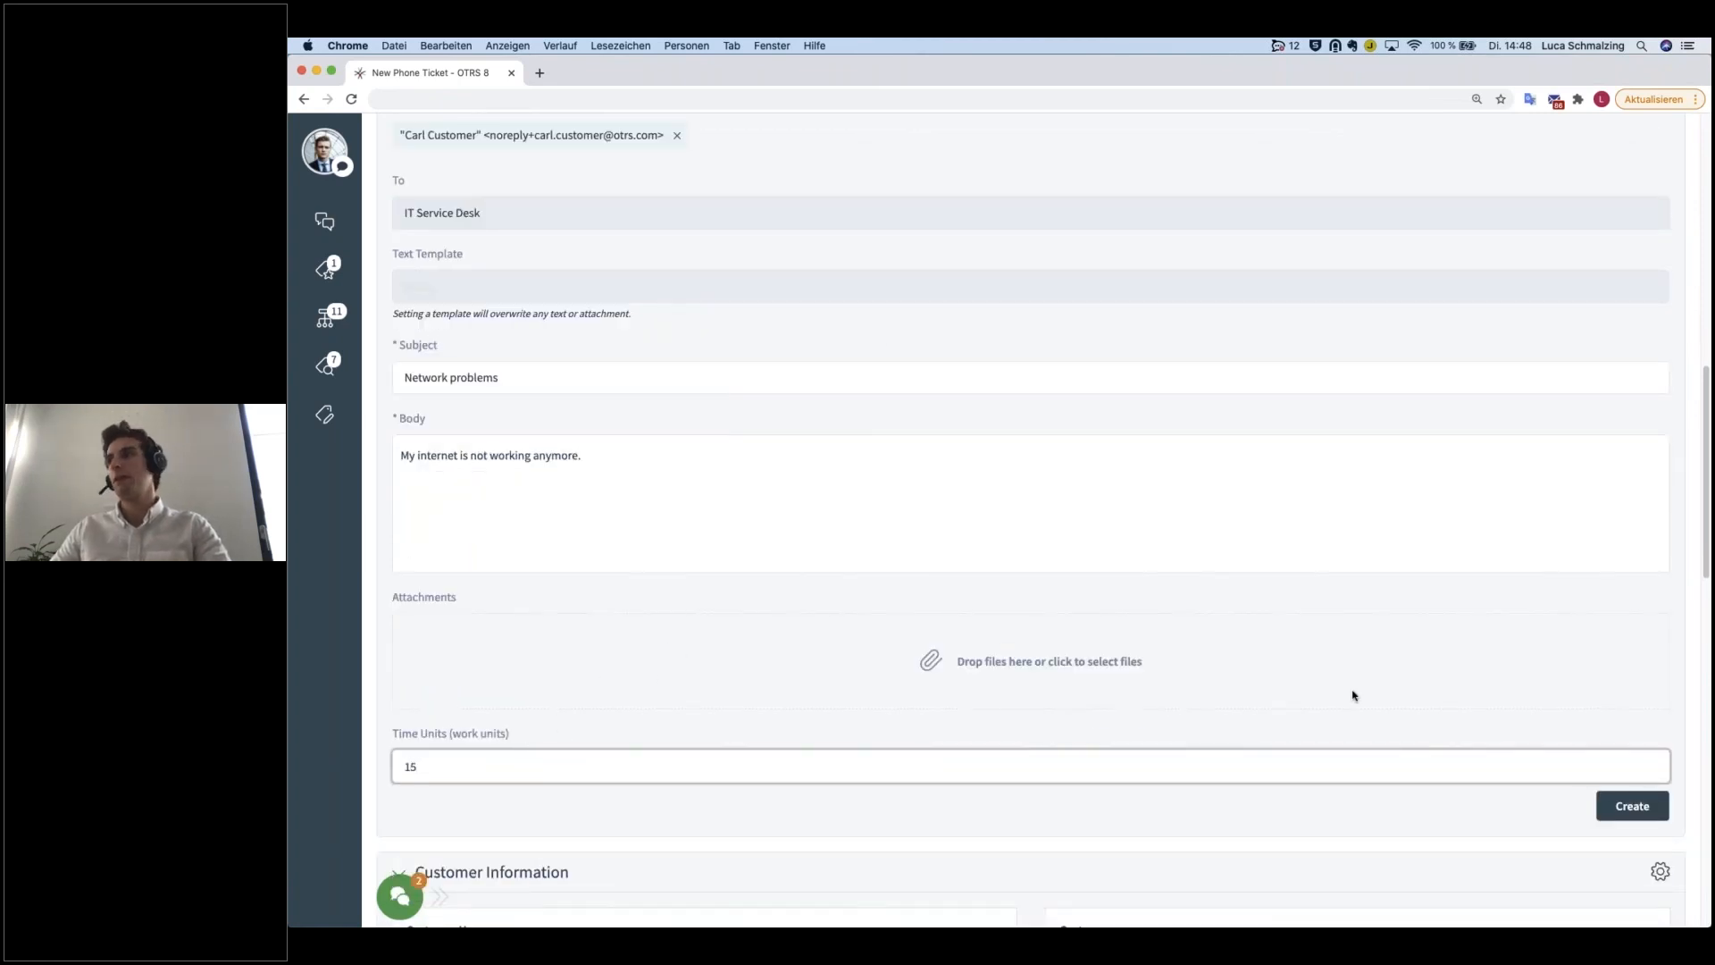
click(1617, 808)
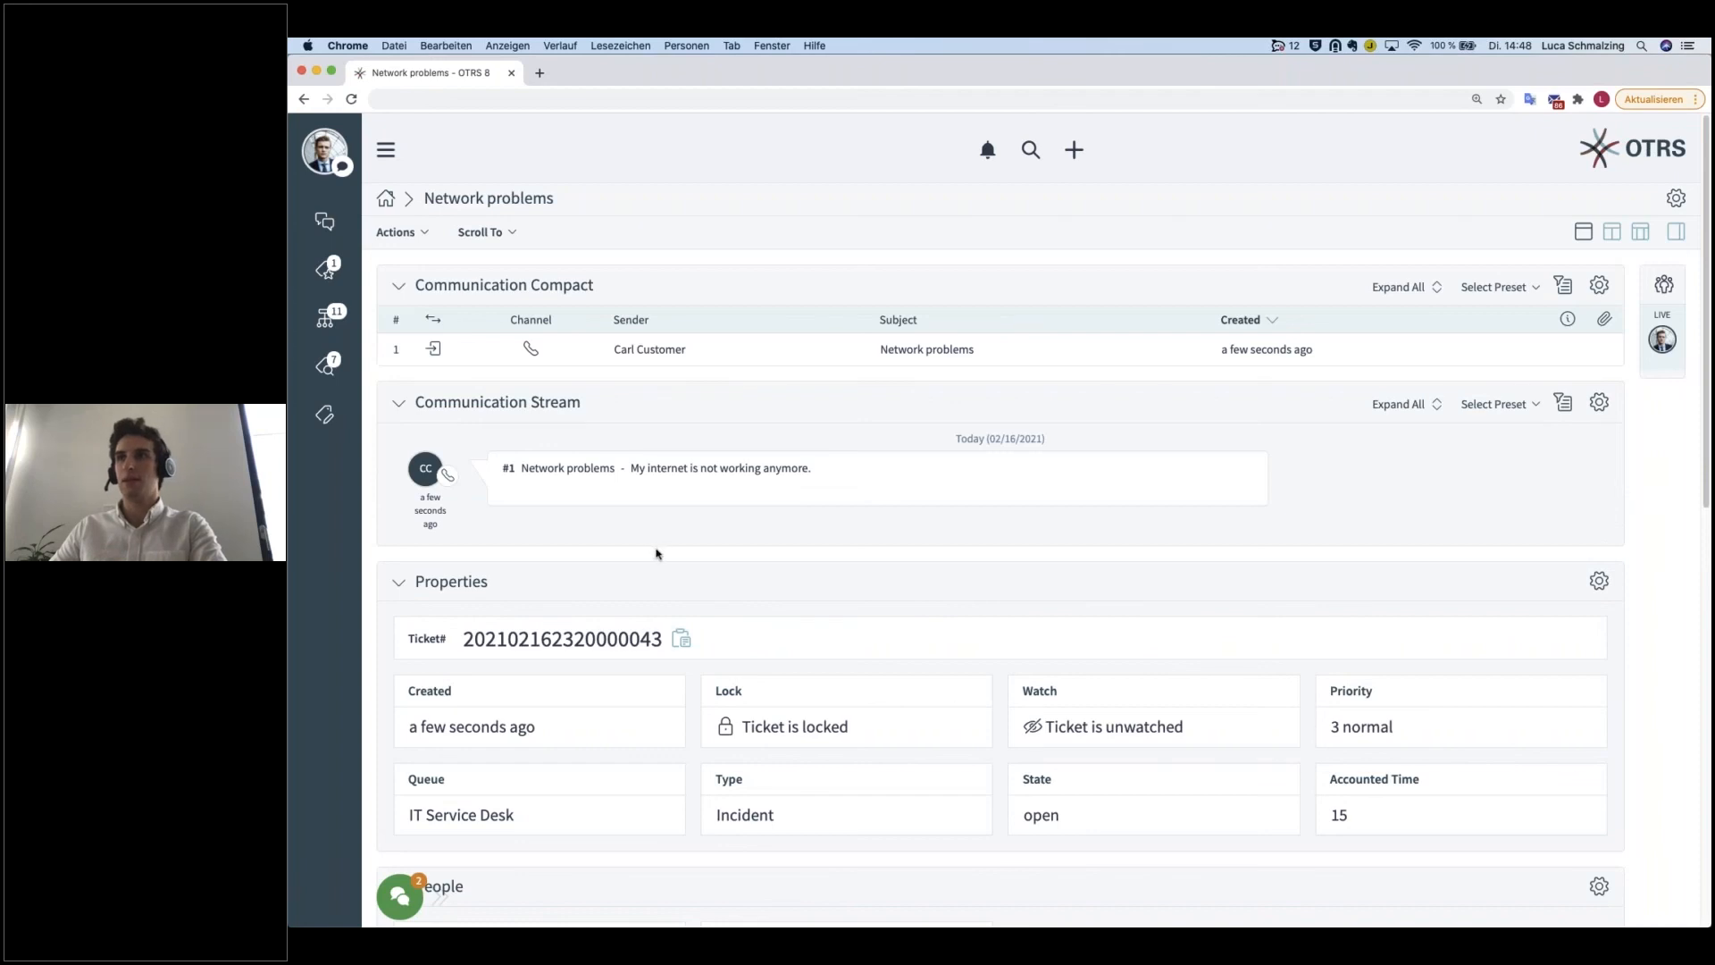
Step: Start a note on the Network problems ticket with 15 time units and the subject "What I did so far"
click(416, 234)
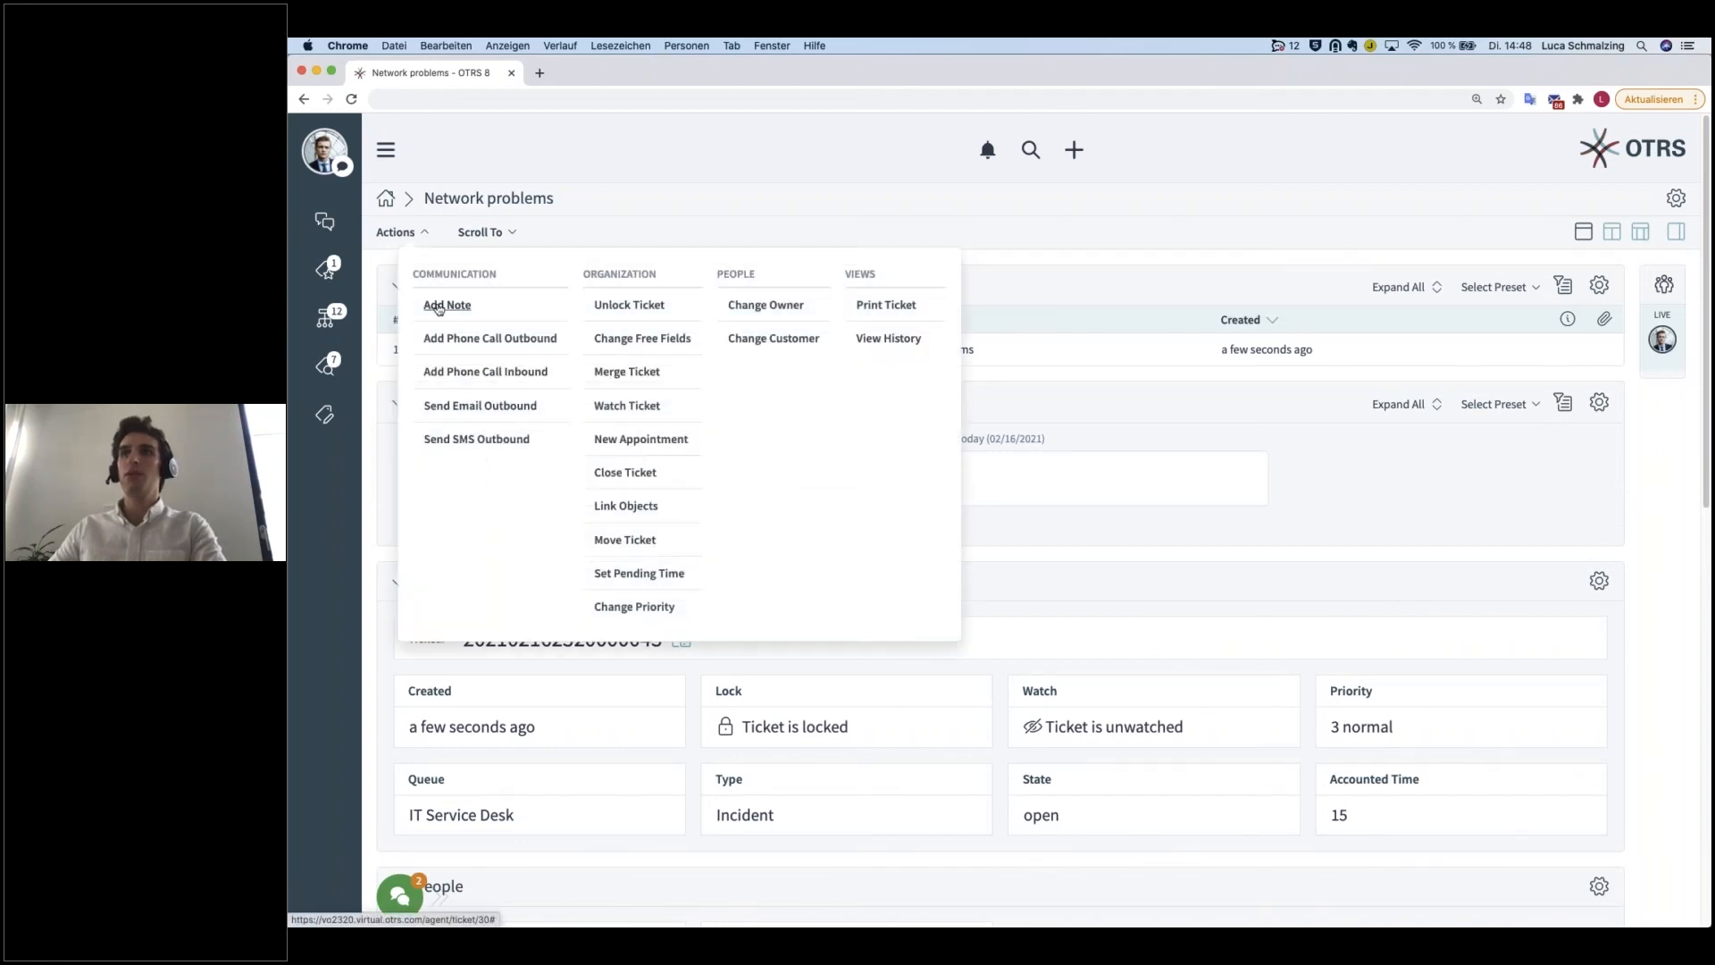
click(439, 305)
click(1164, 348)
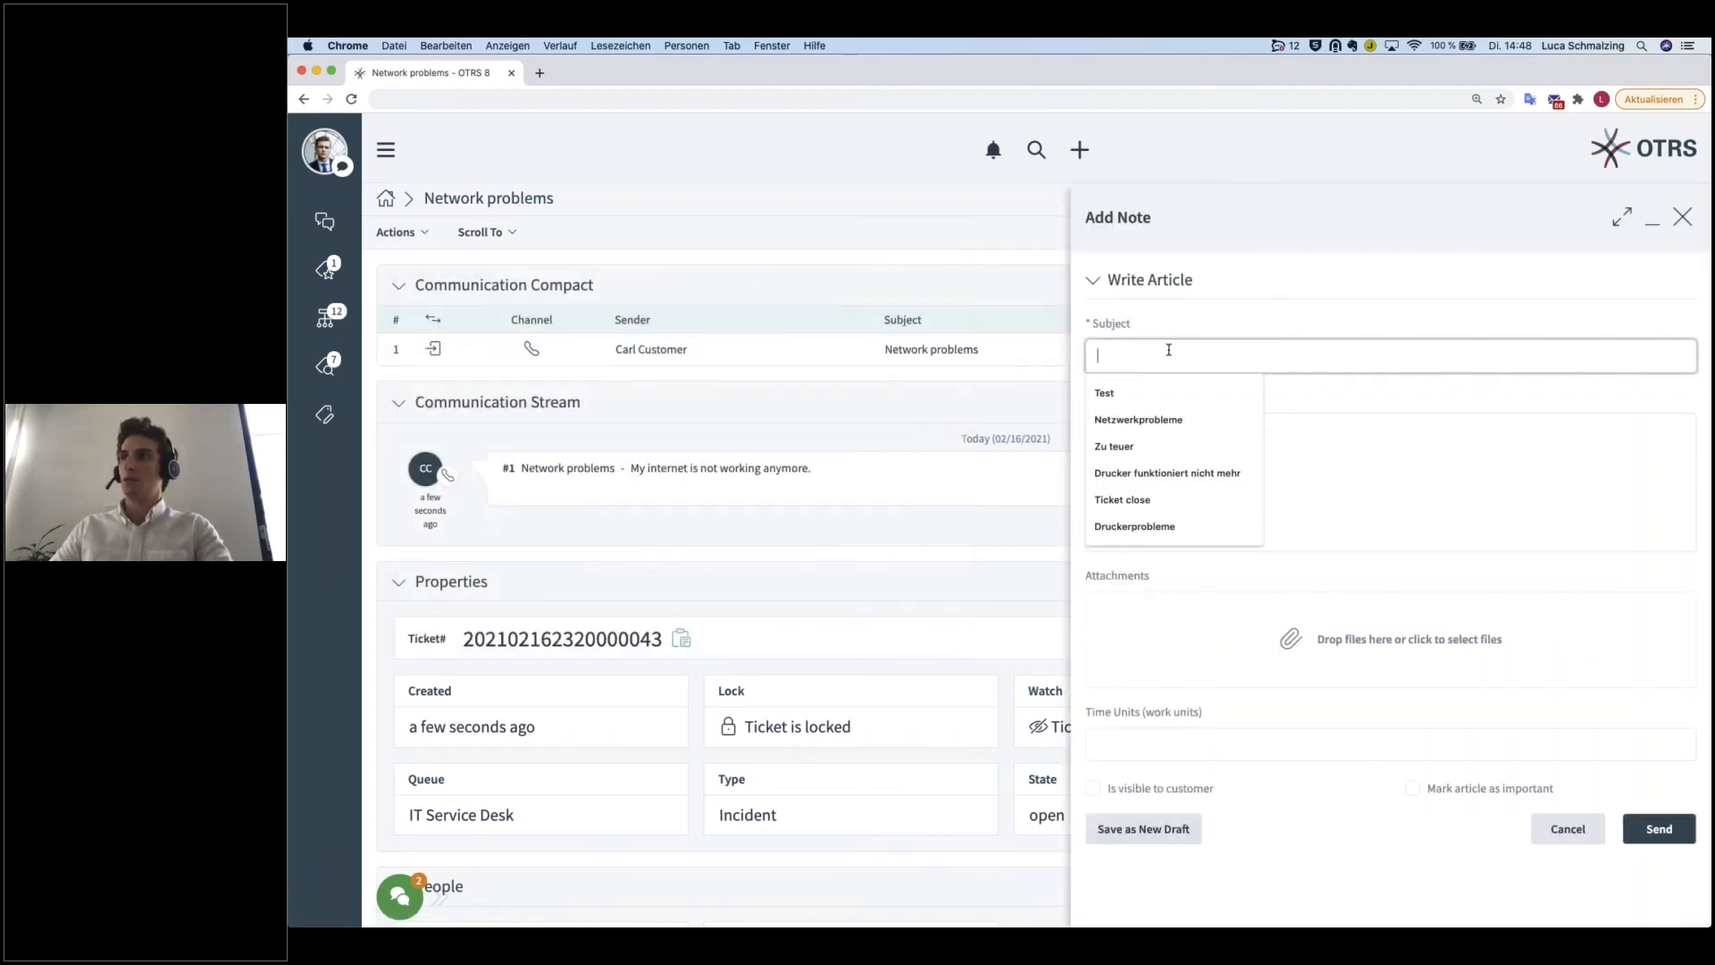
text(15)
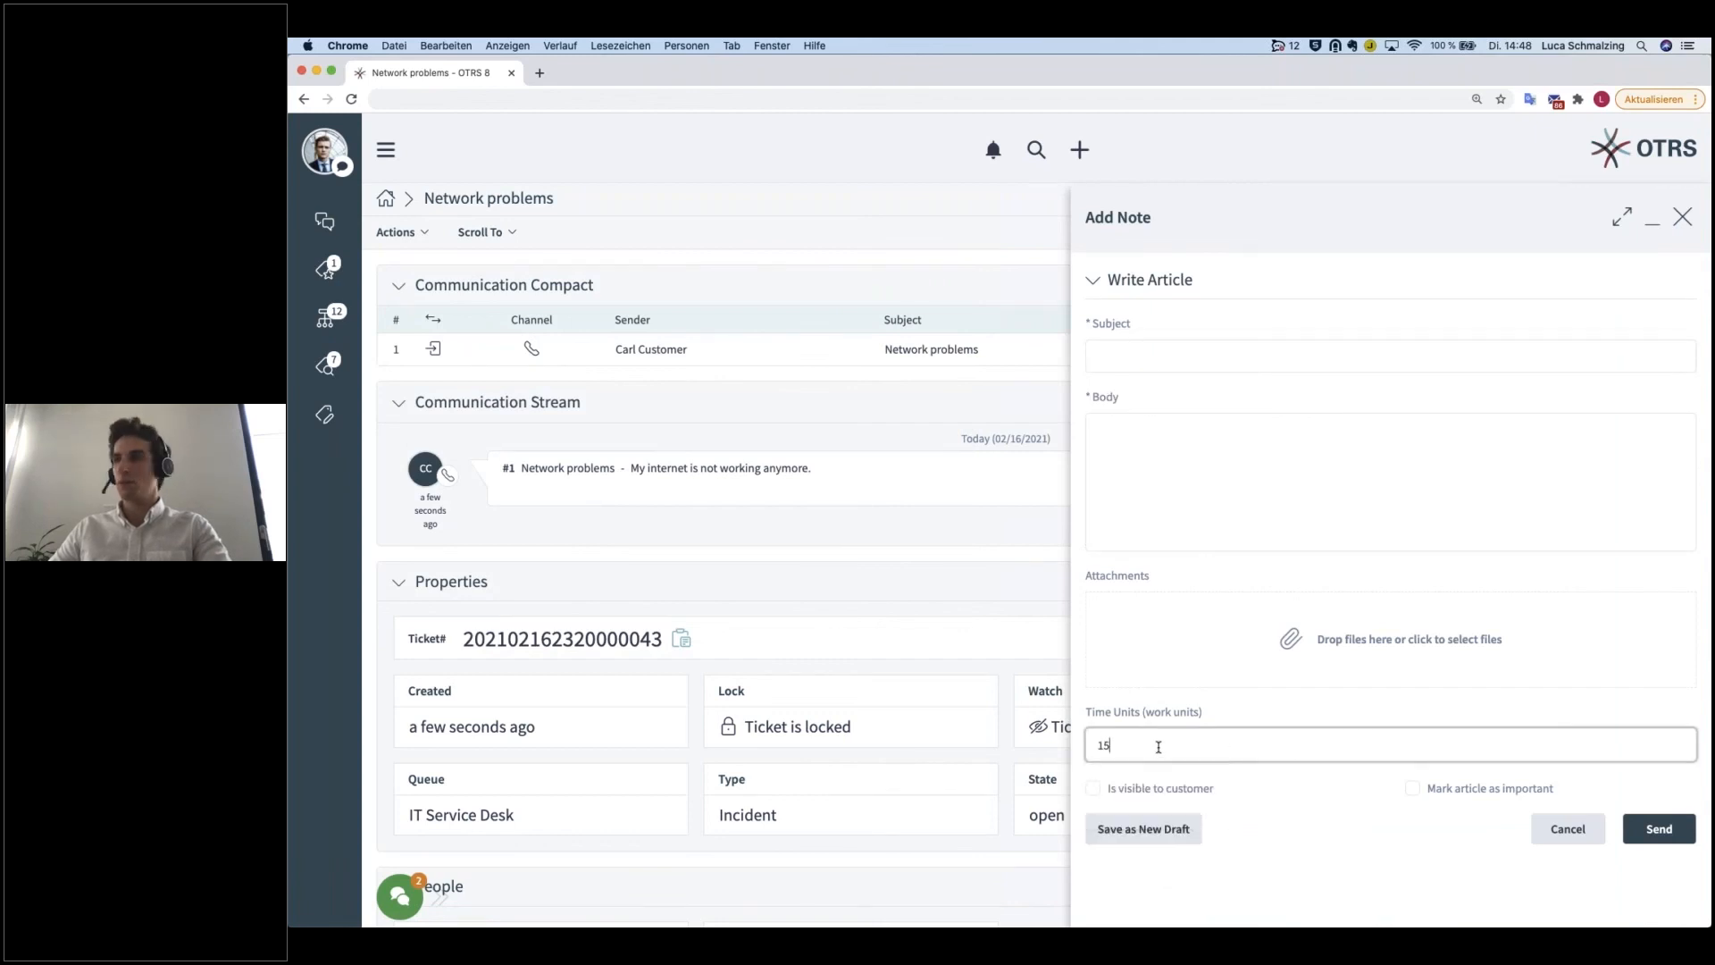
click(1135, 351)
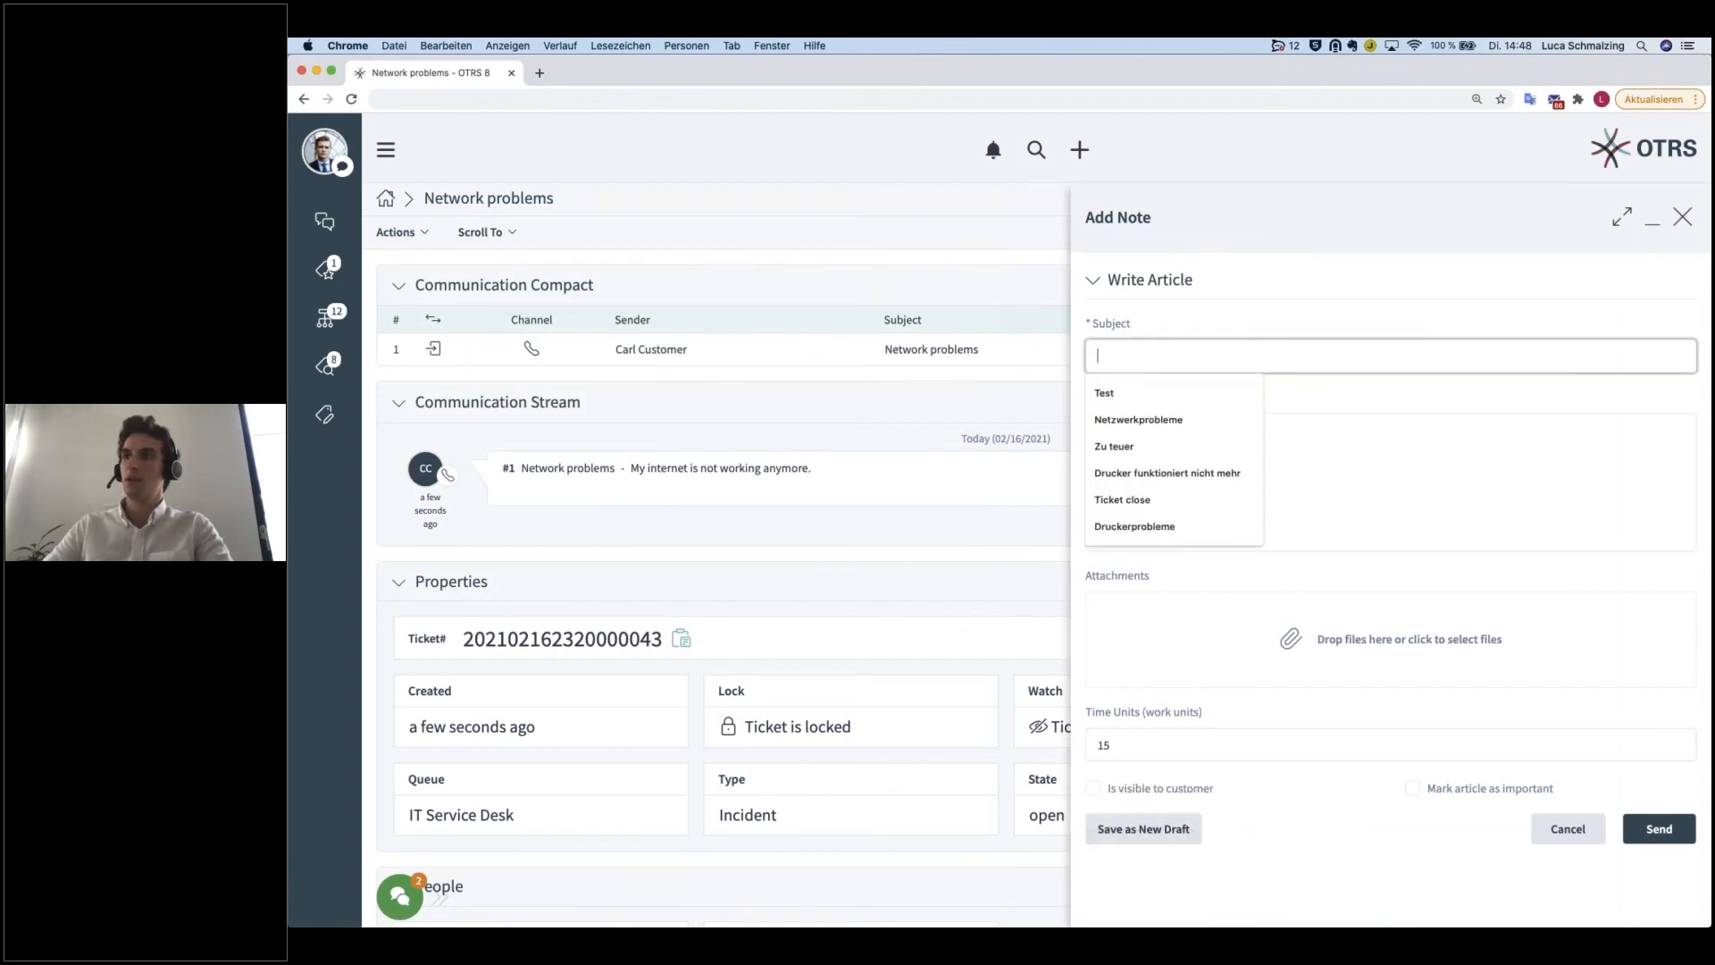
text(What I did so far)
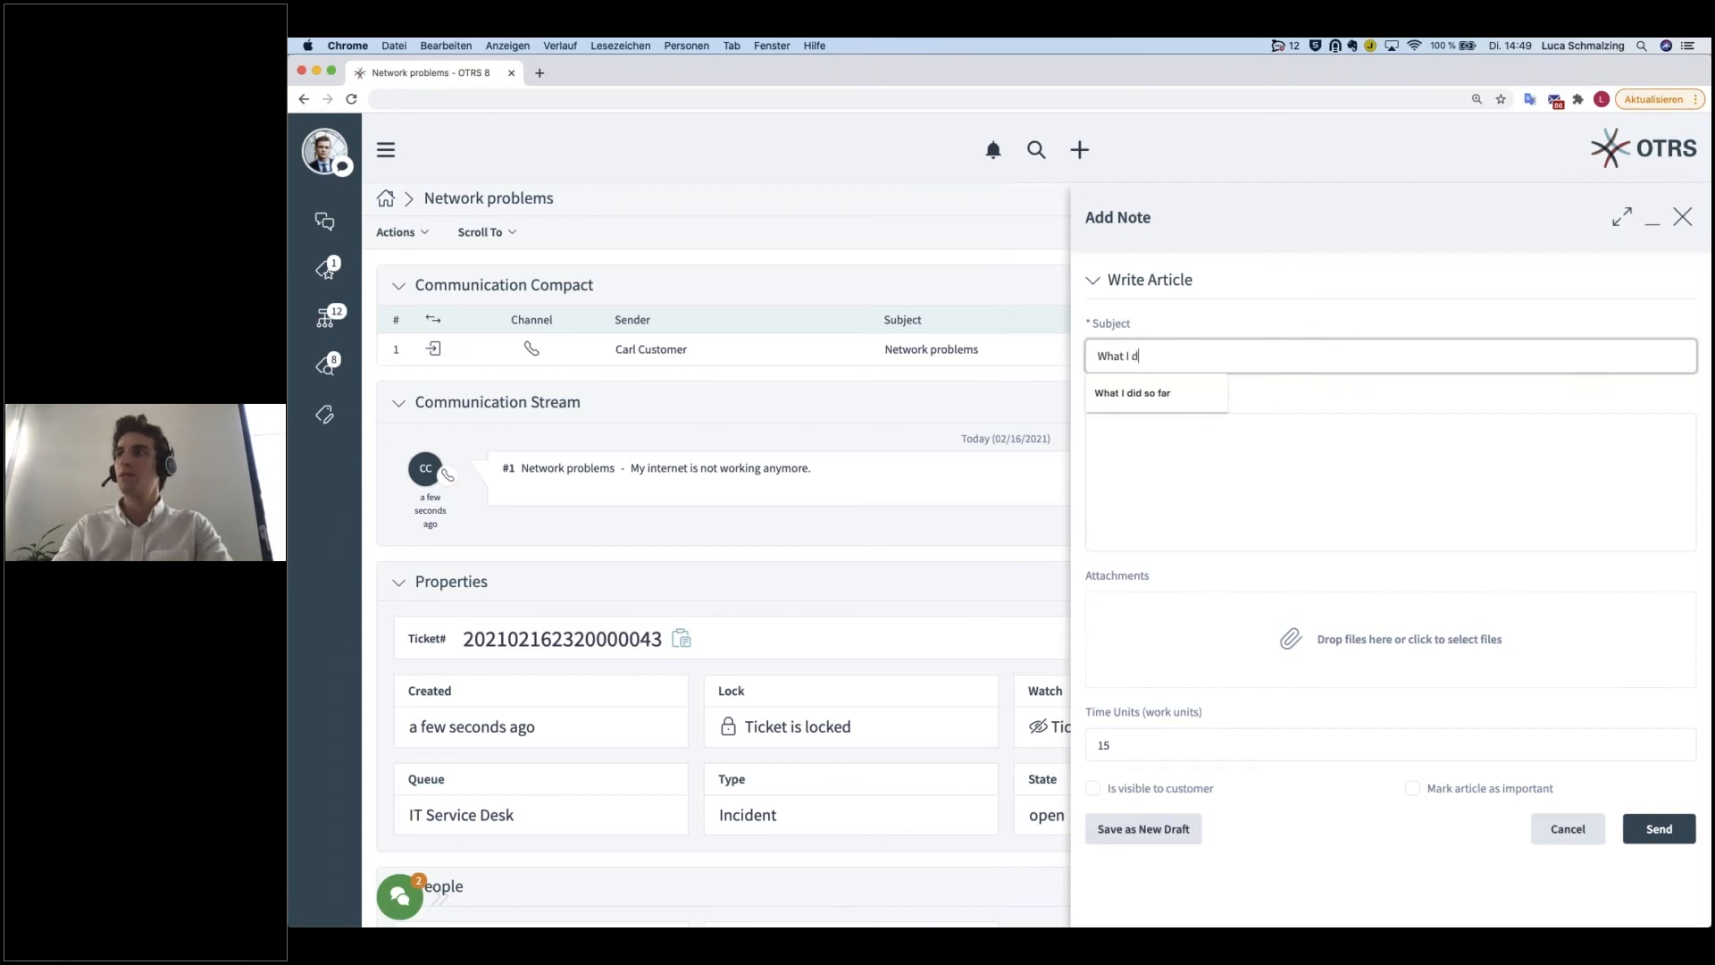
Step: Begin the note's body as a bulleted list with the first item "ping google server"
click(1168, 431)
click(1232, 394)
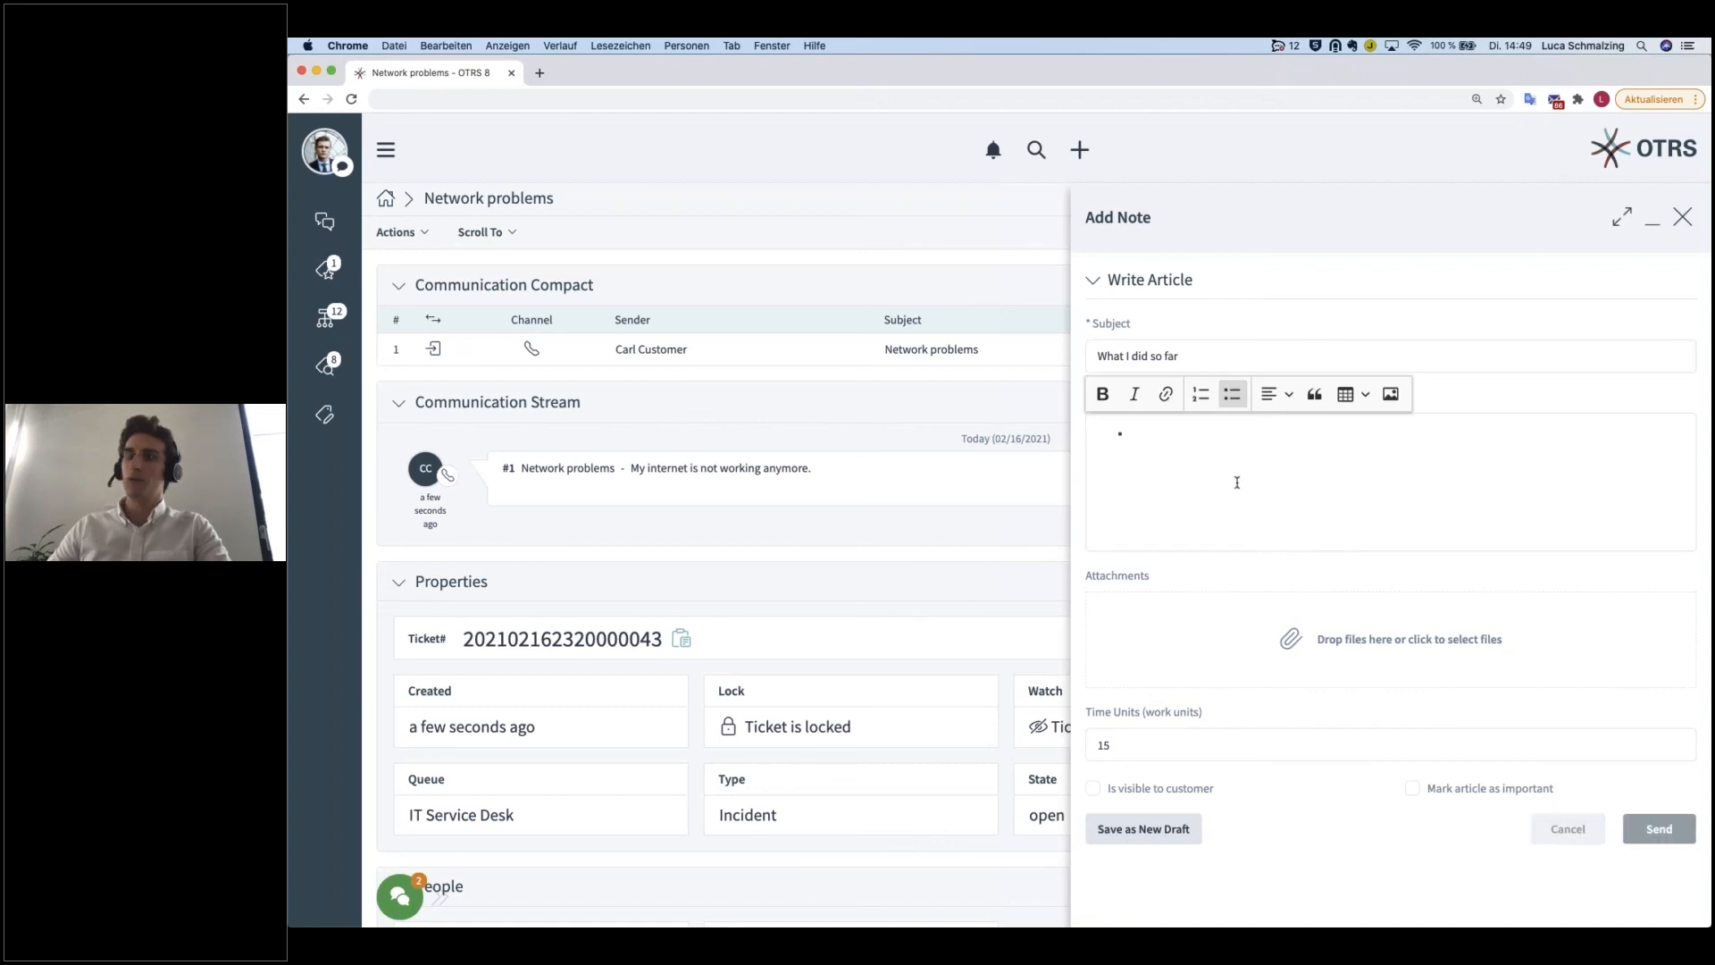
text(ping)
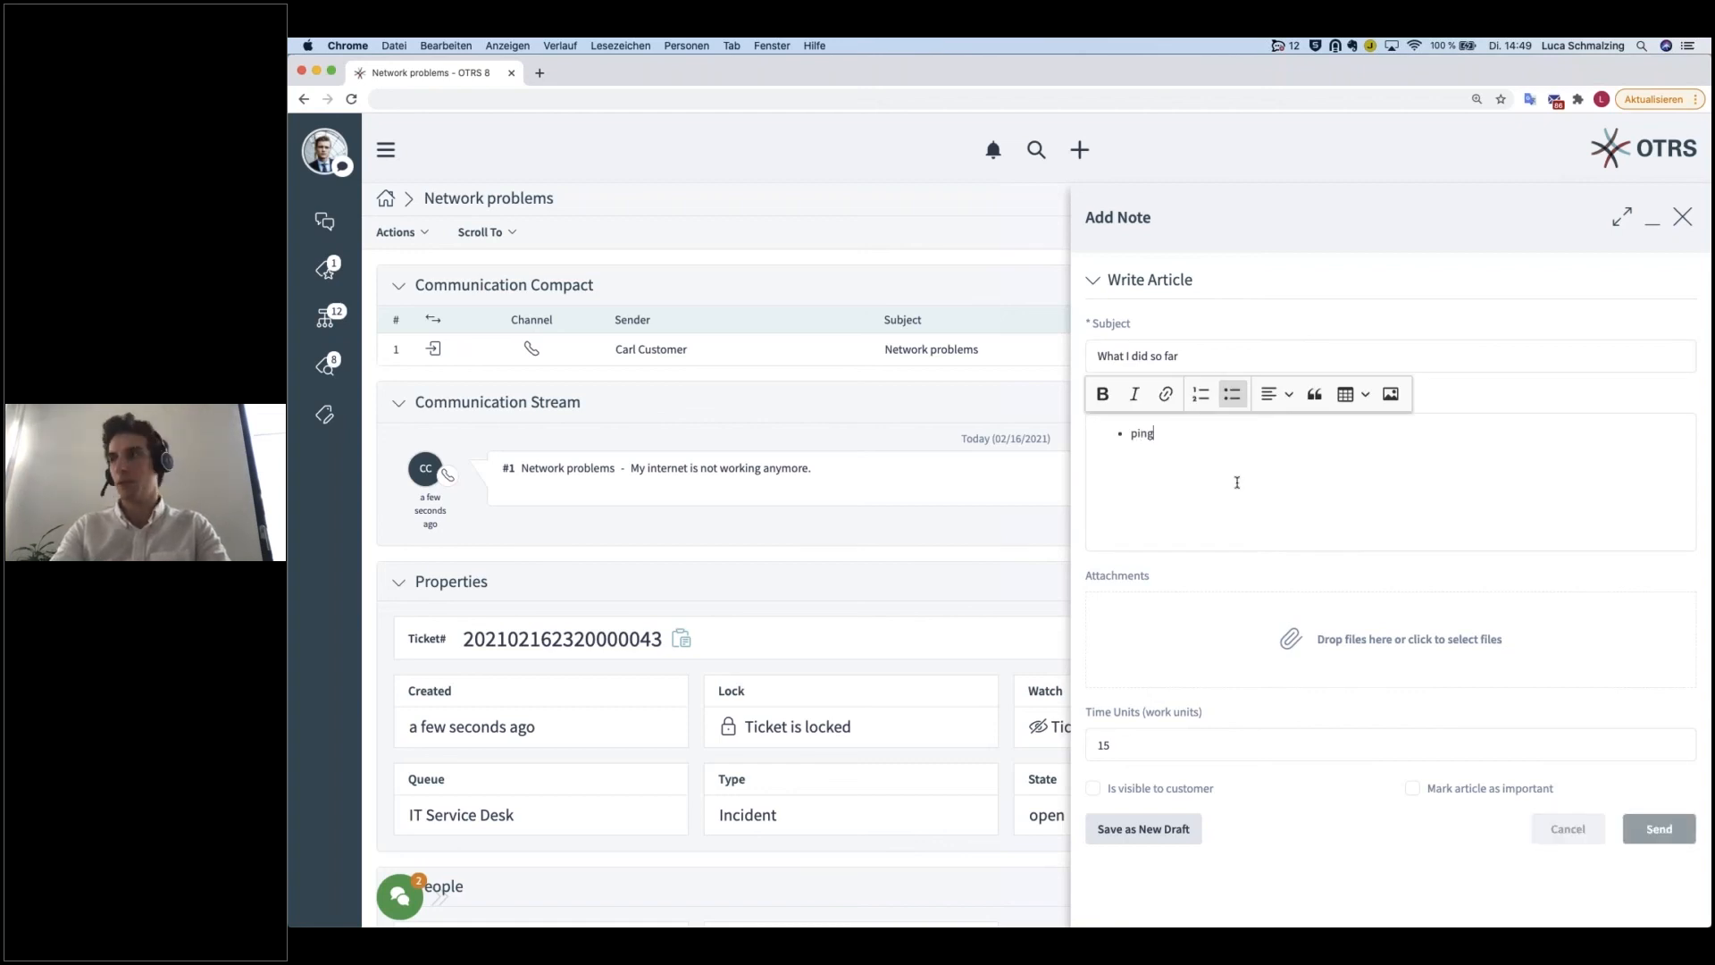
text( go)
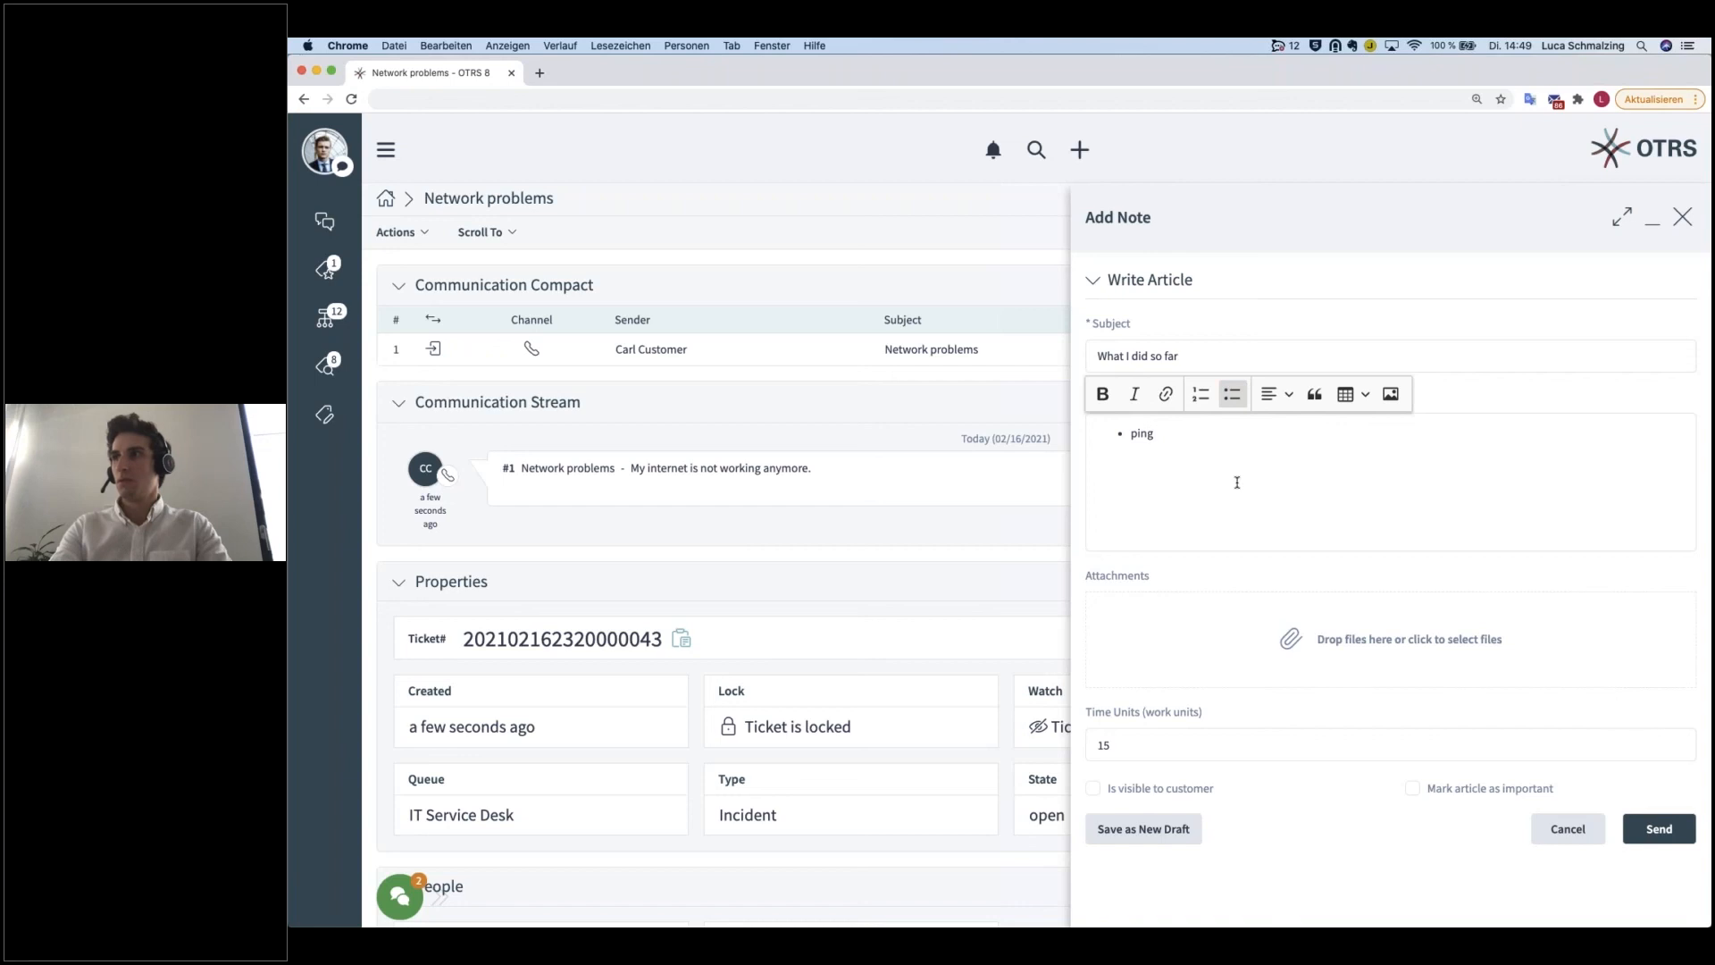
text(ogle server)
key(Return)
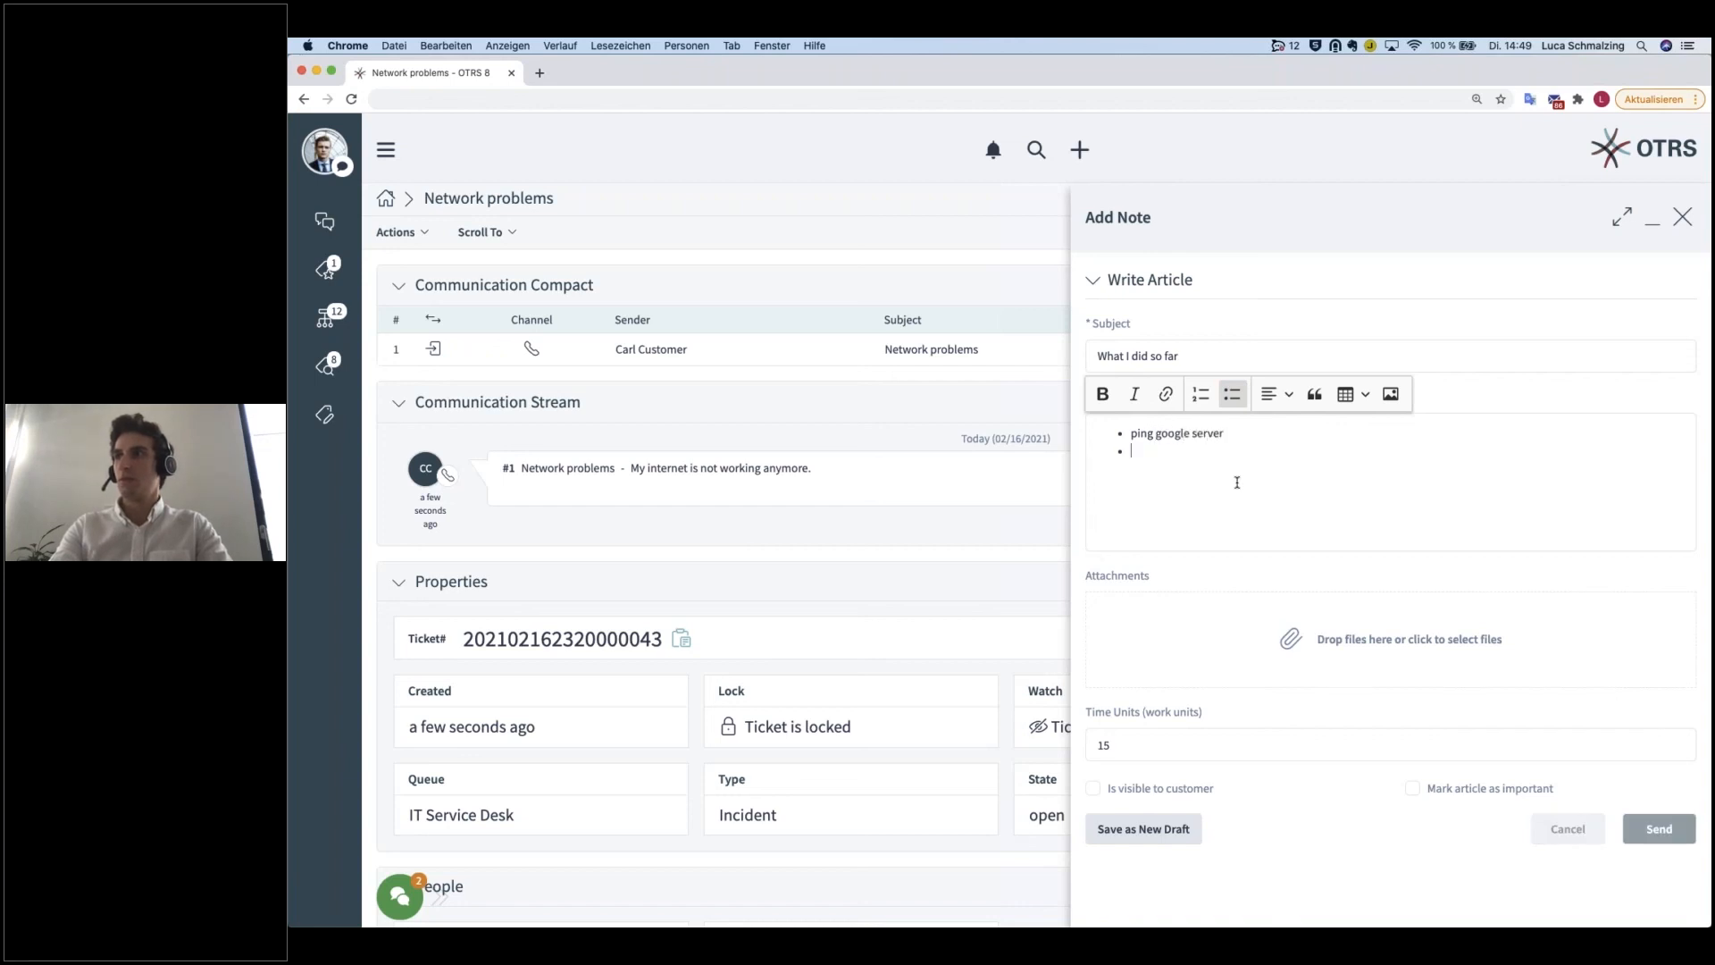
Step: Add the bullet items "checked DNS", "checked router" and "..." to the note and send it
text(checked dn)
key(BackSpace)
key(BackSpace)
text(DNS )
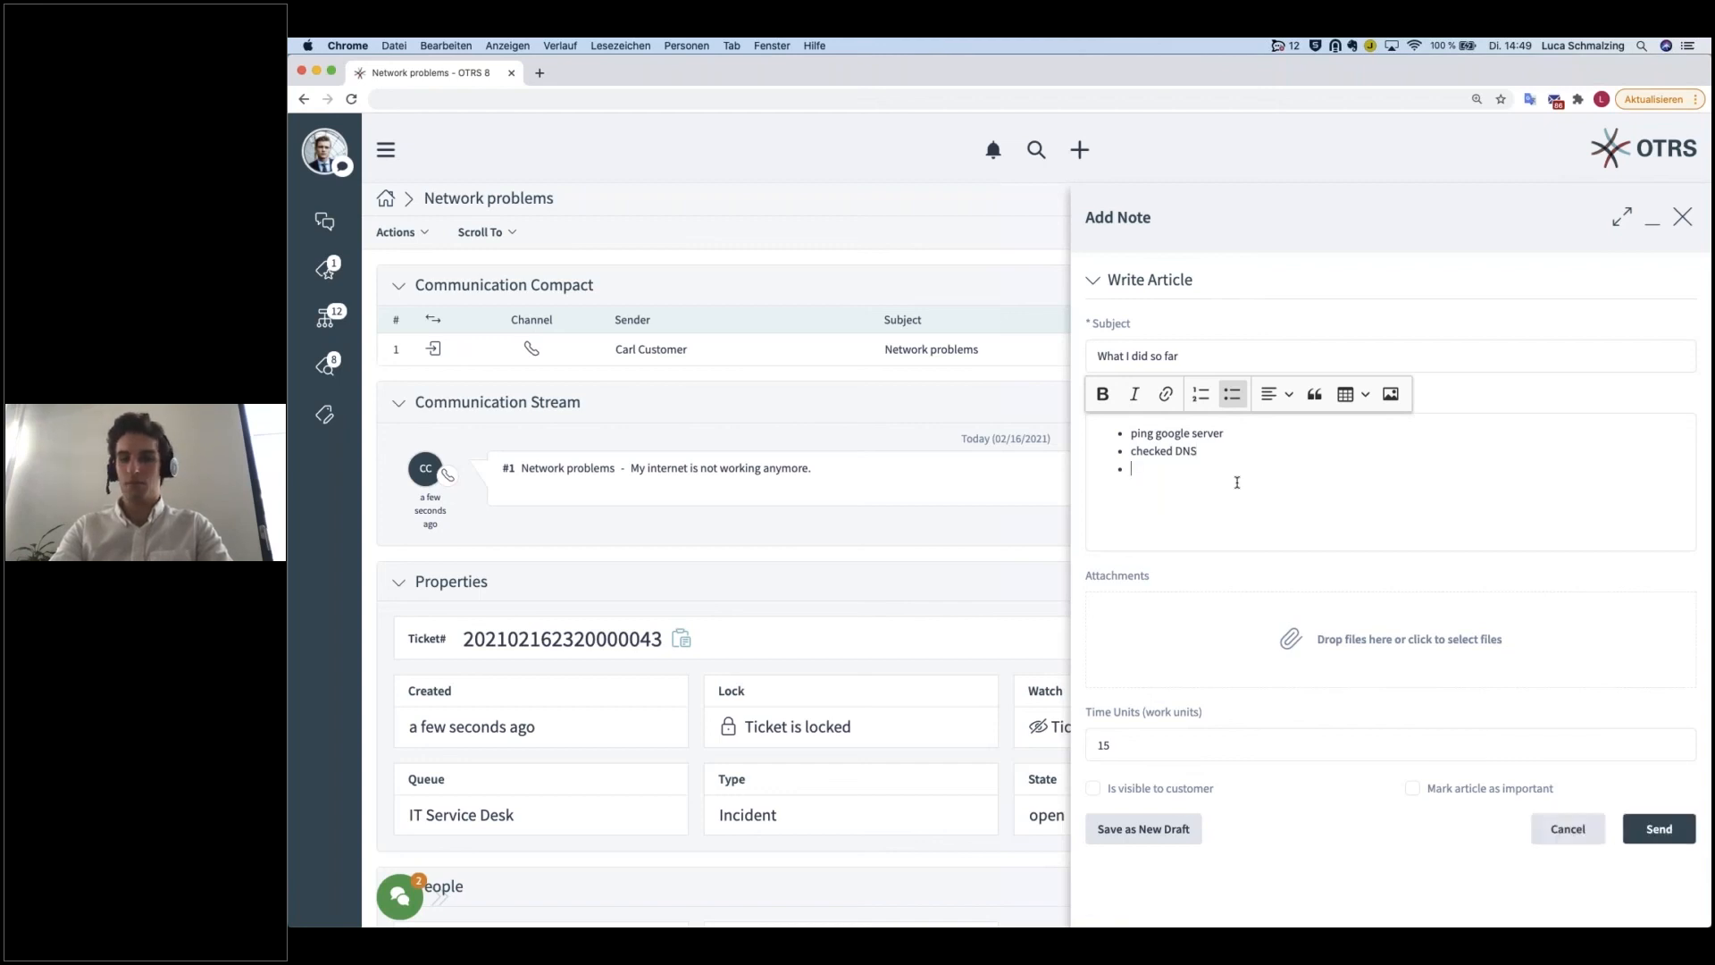
text(checked router)
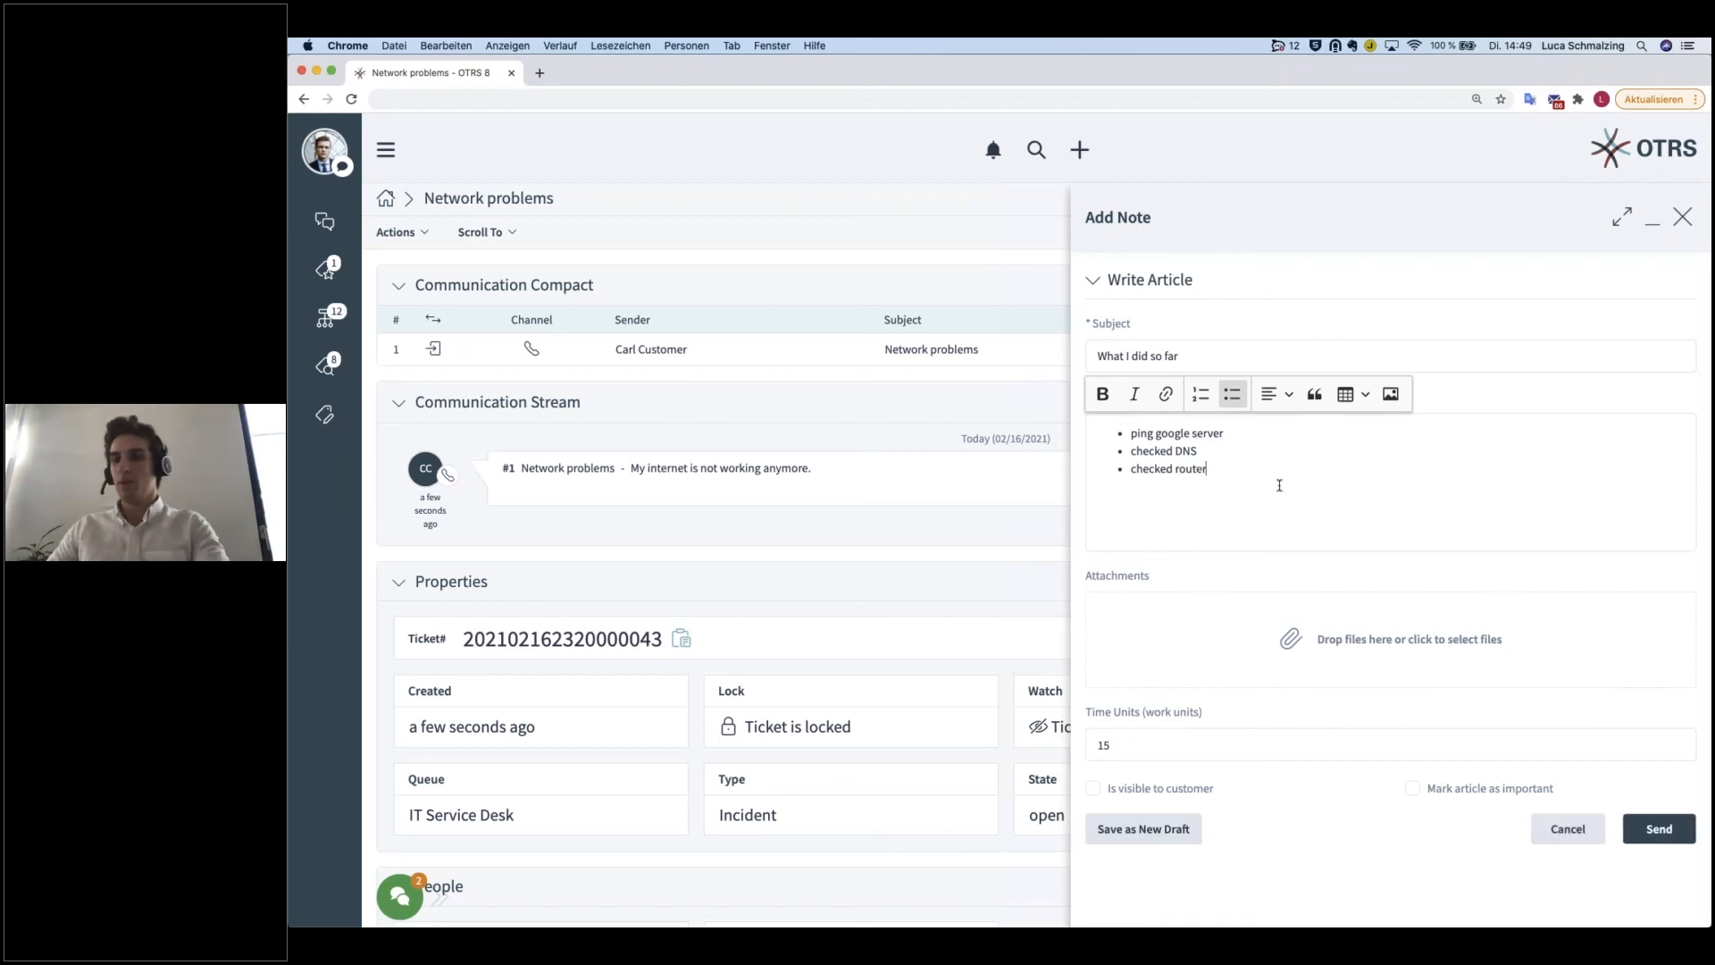
key(Return)
text(...)
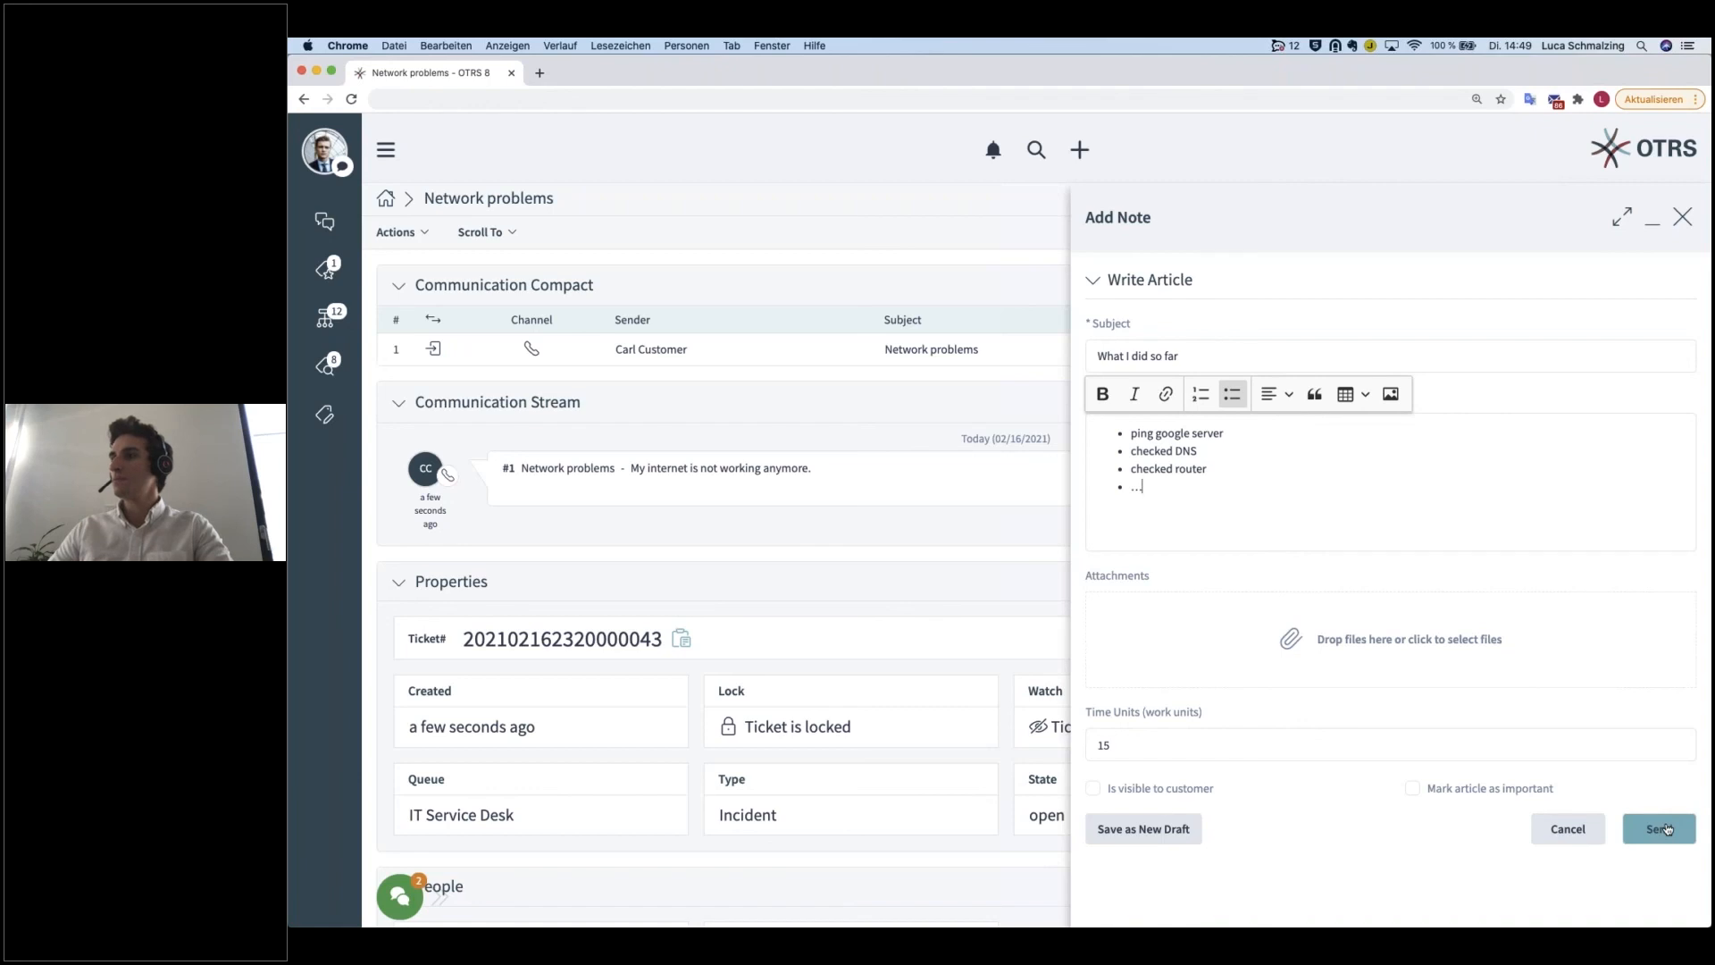
click(1646, 828)
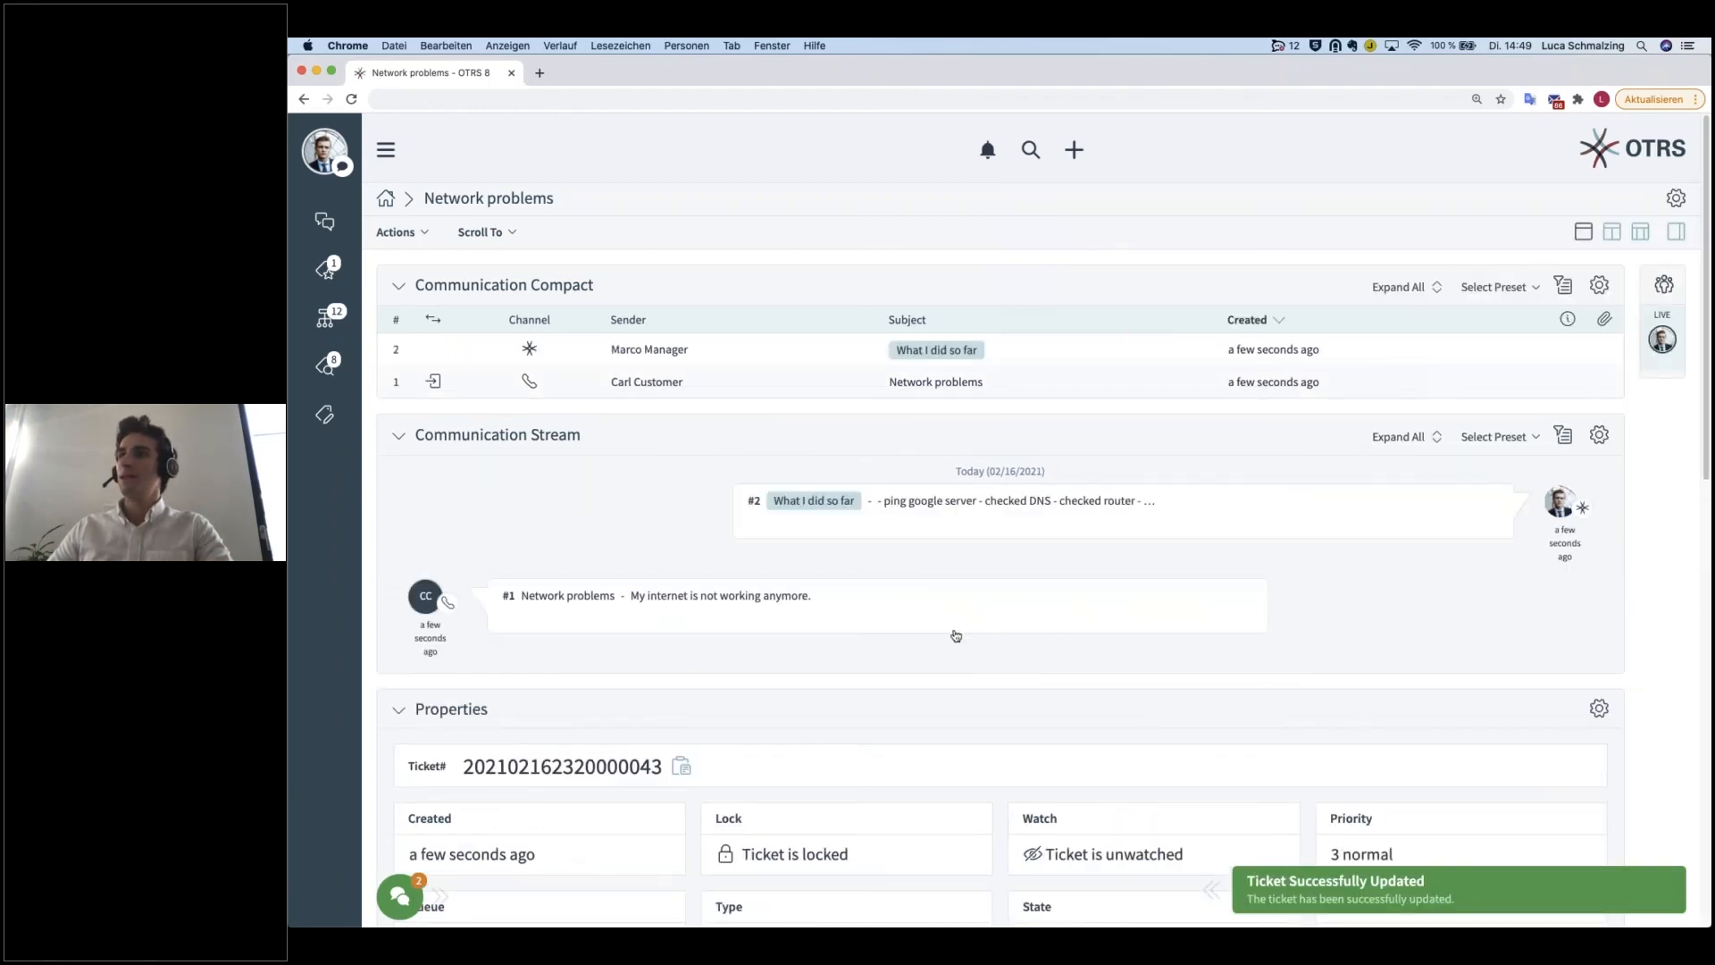
scroll(809, 635, down, 10)
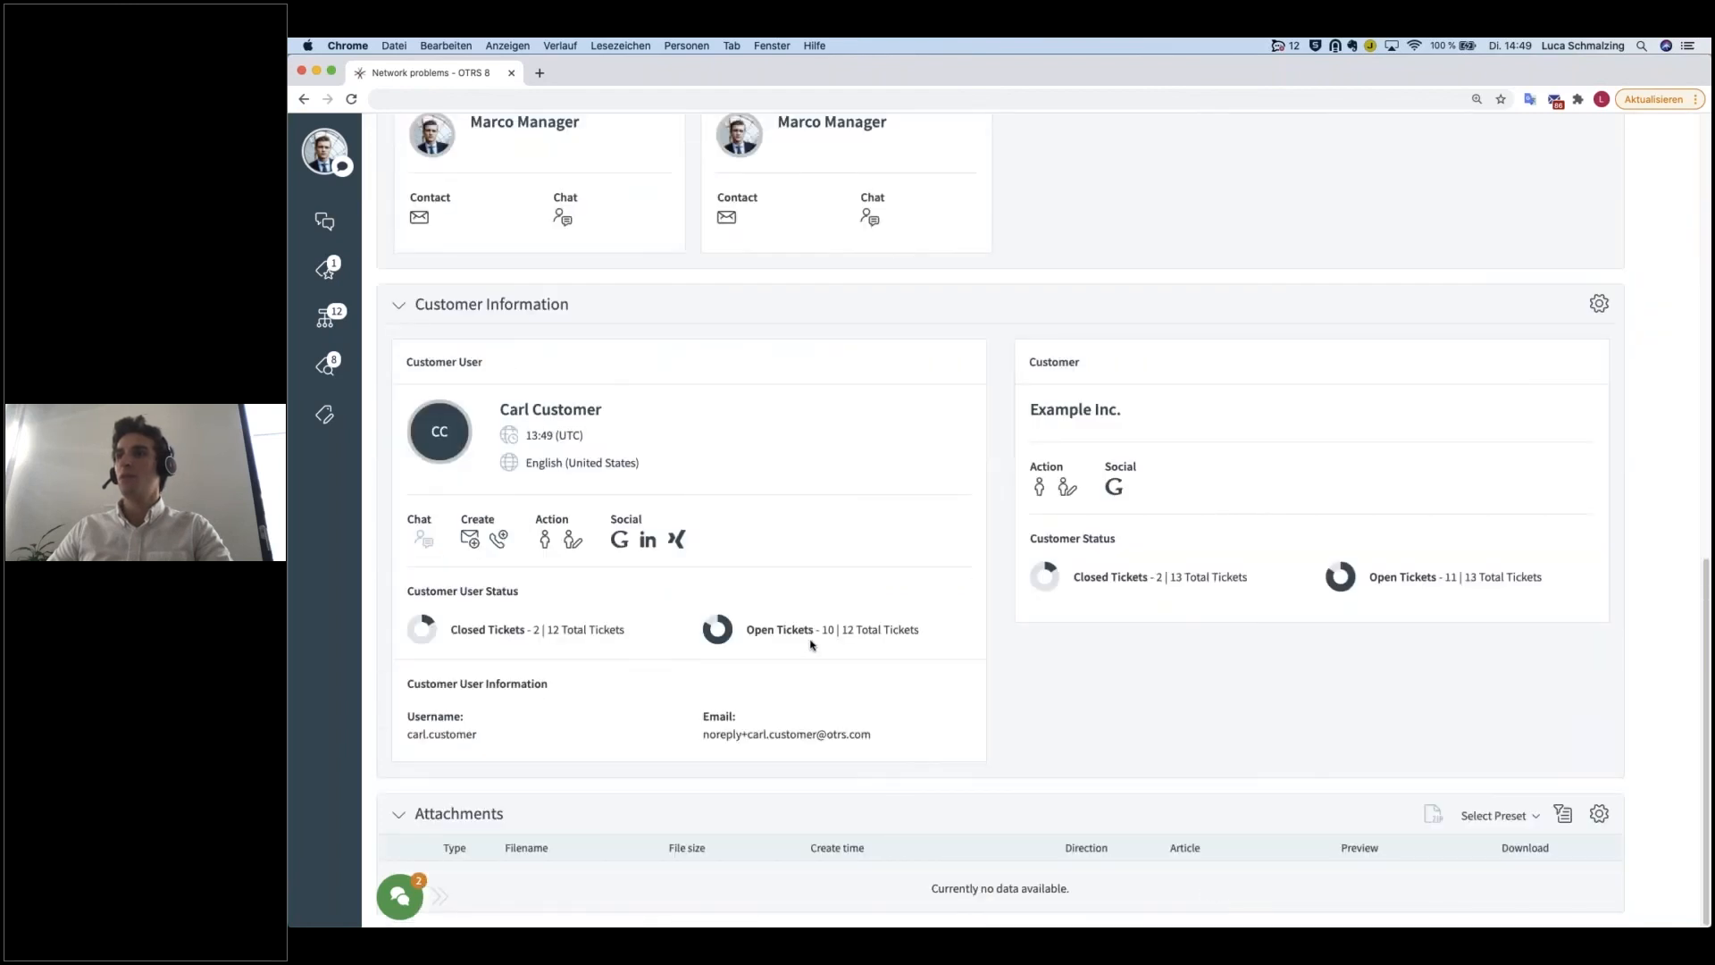
scroll(689, 476, up, 2)
scroll(689, 476, up, 10)
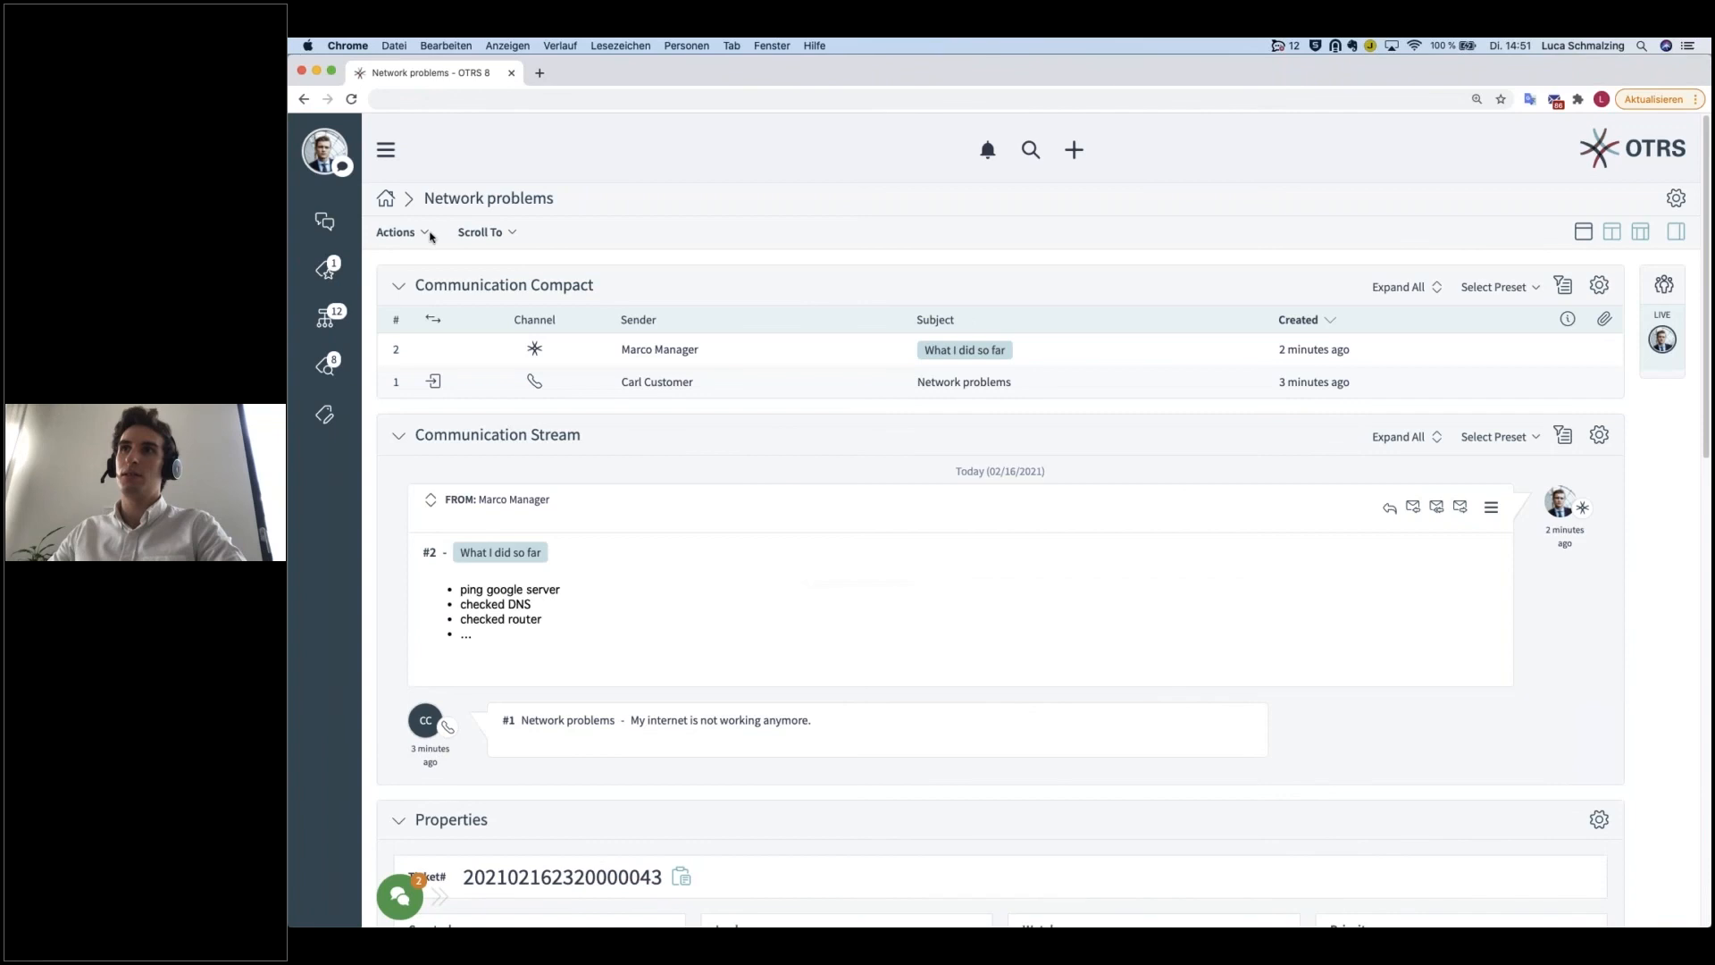
Step: Merge the Network problems ticket into the most recently created open Network Issues ticket, without adding a message
click(428, 235)
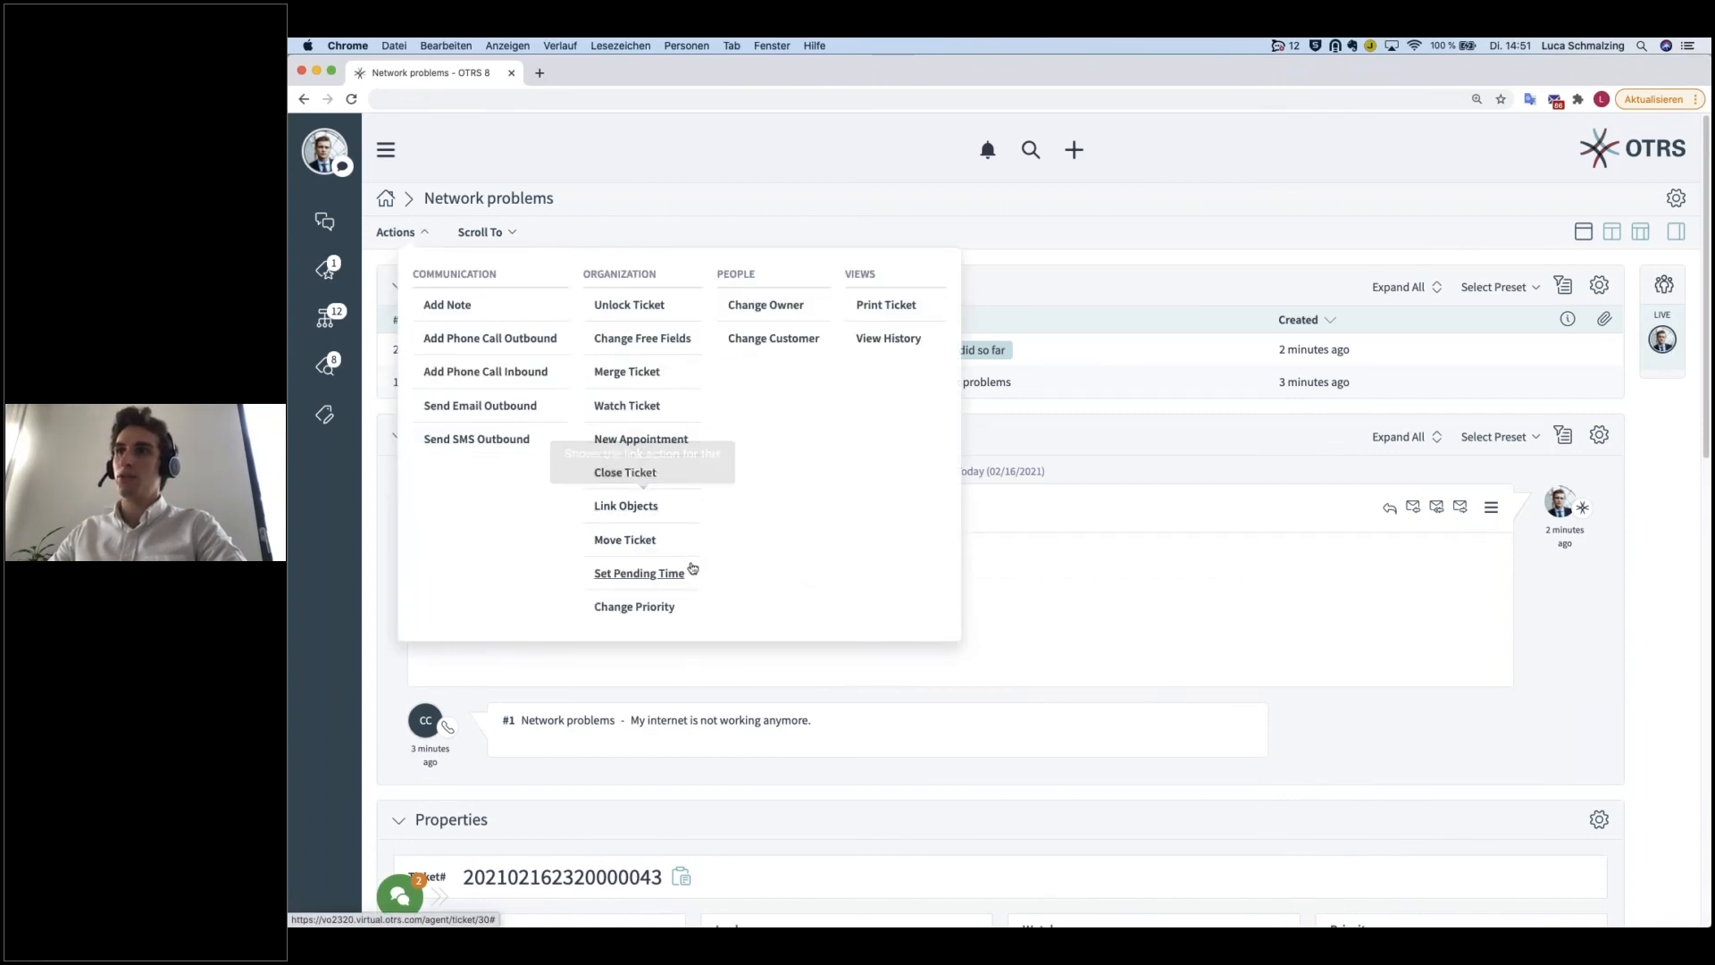
click(651, 376)
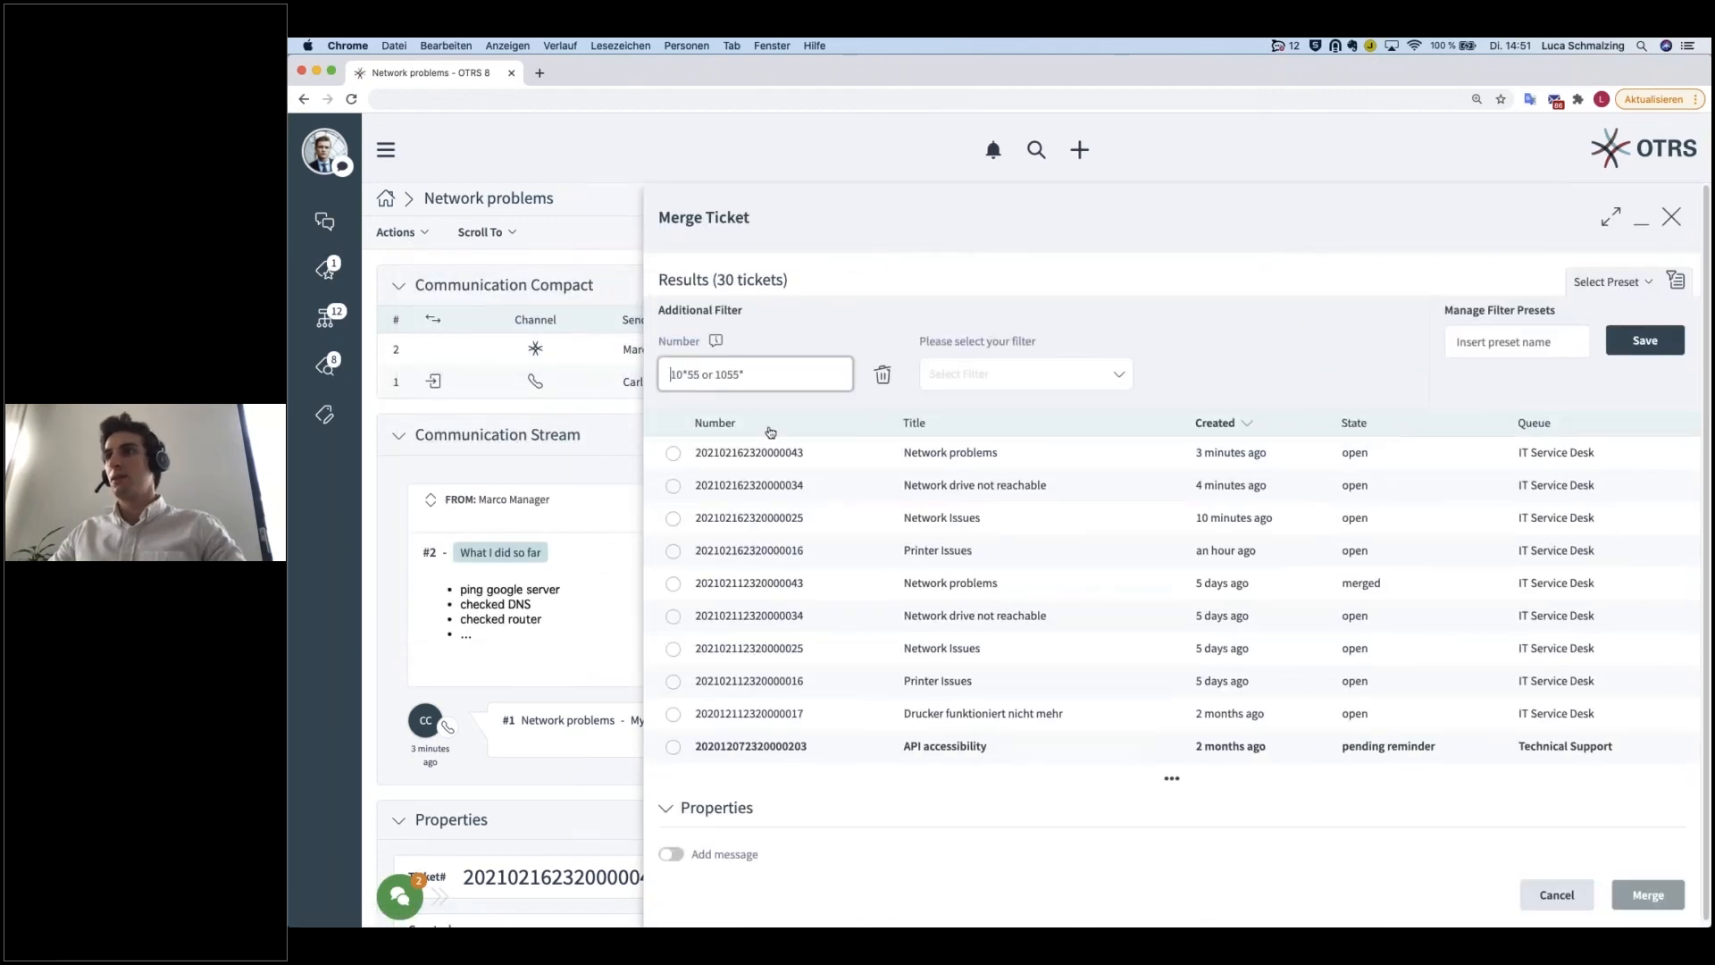
click(674, 520)
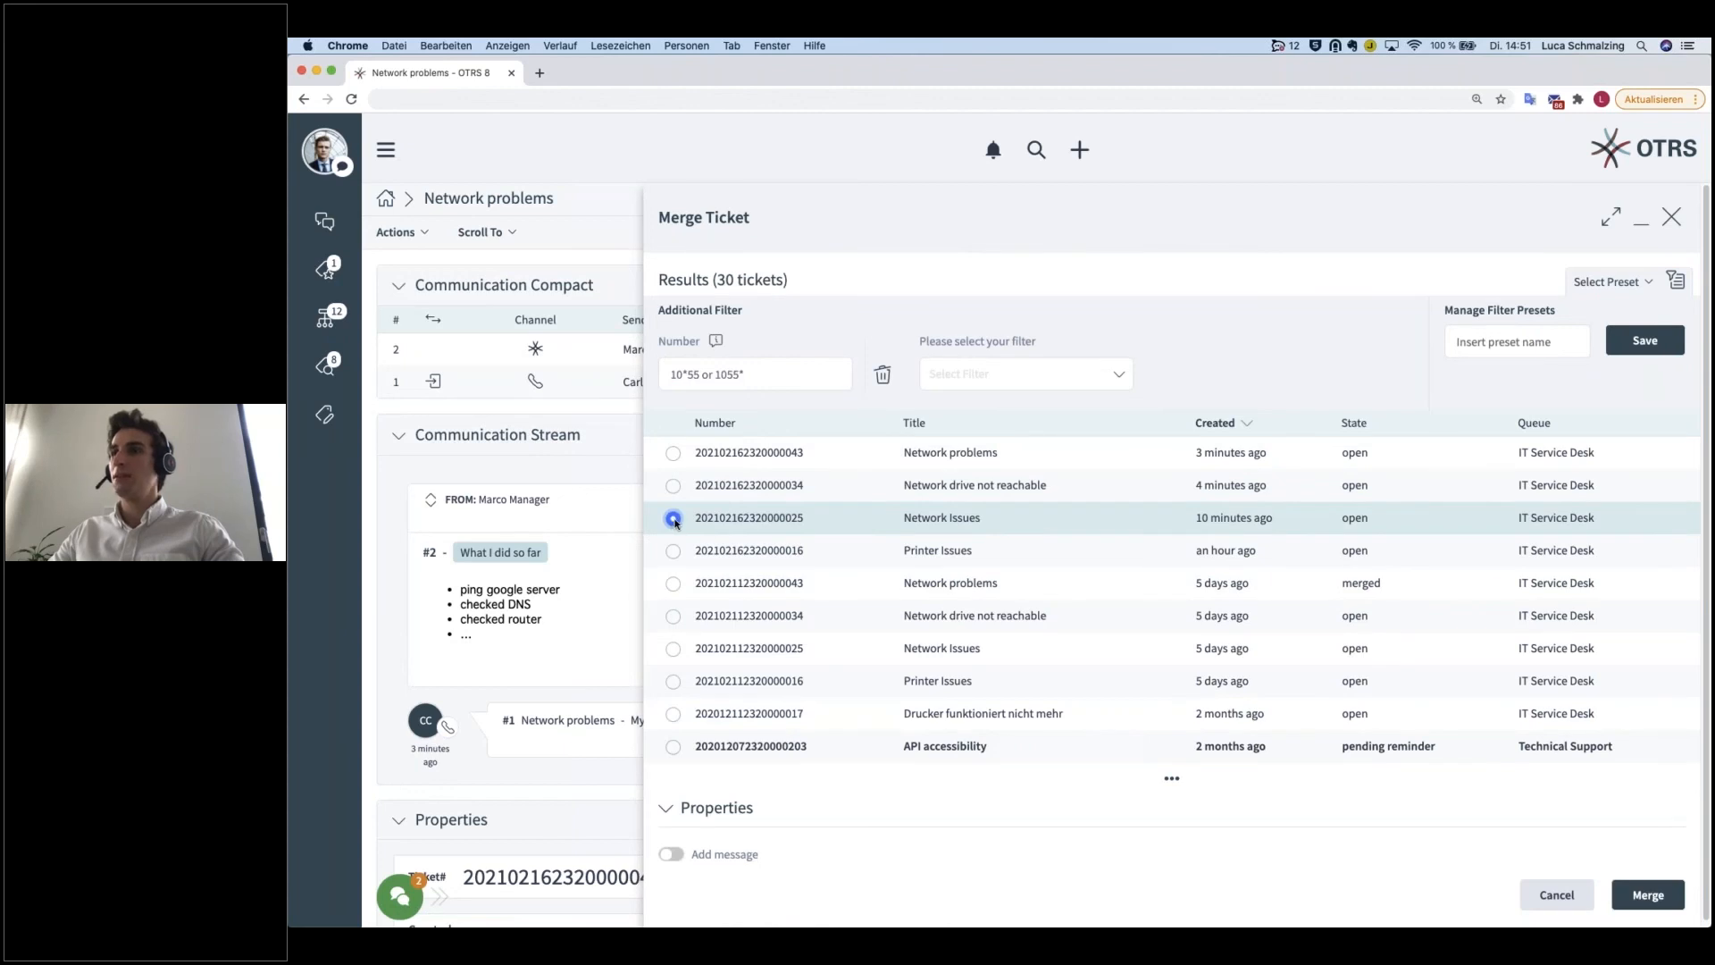
scroll(1563, 883, down, 1)
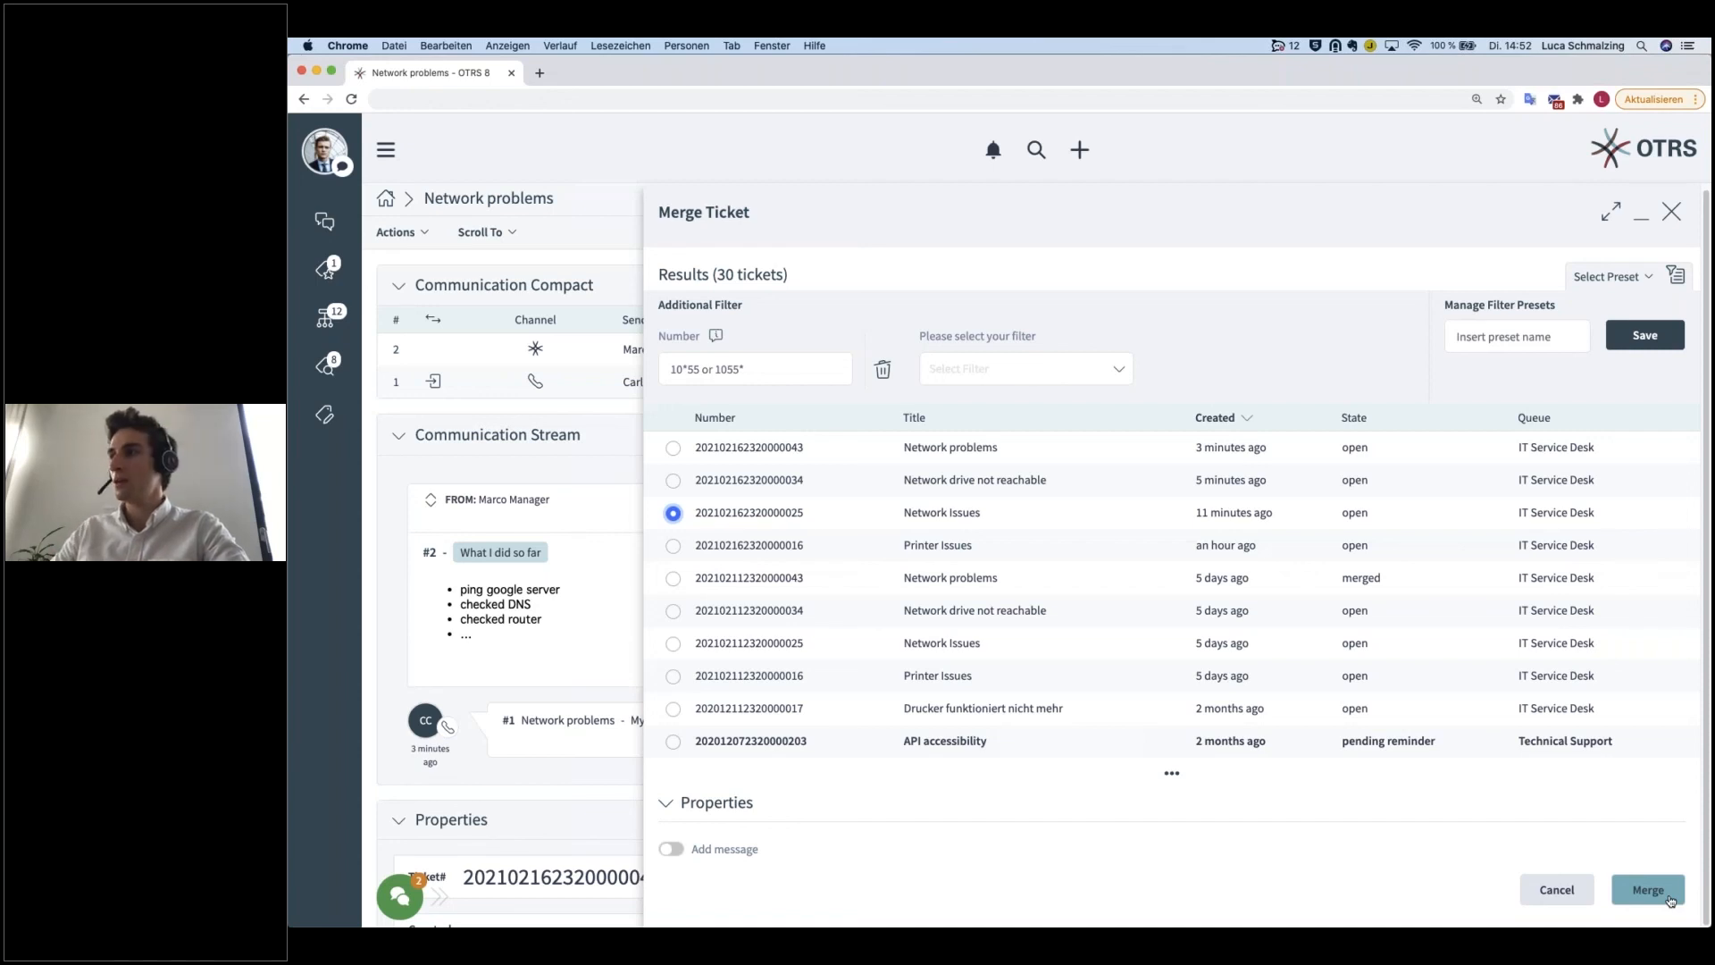
click(1671, 901)
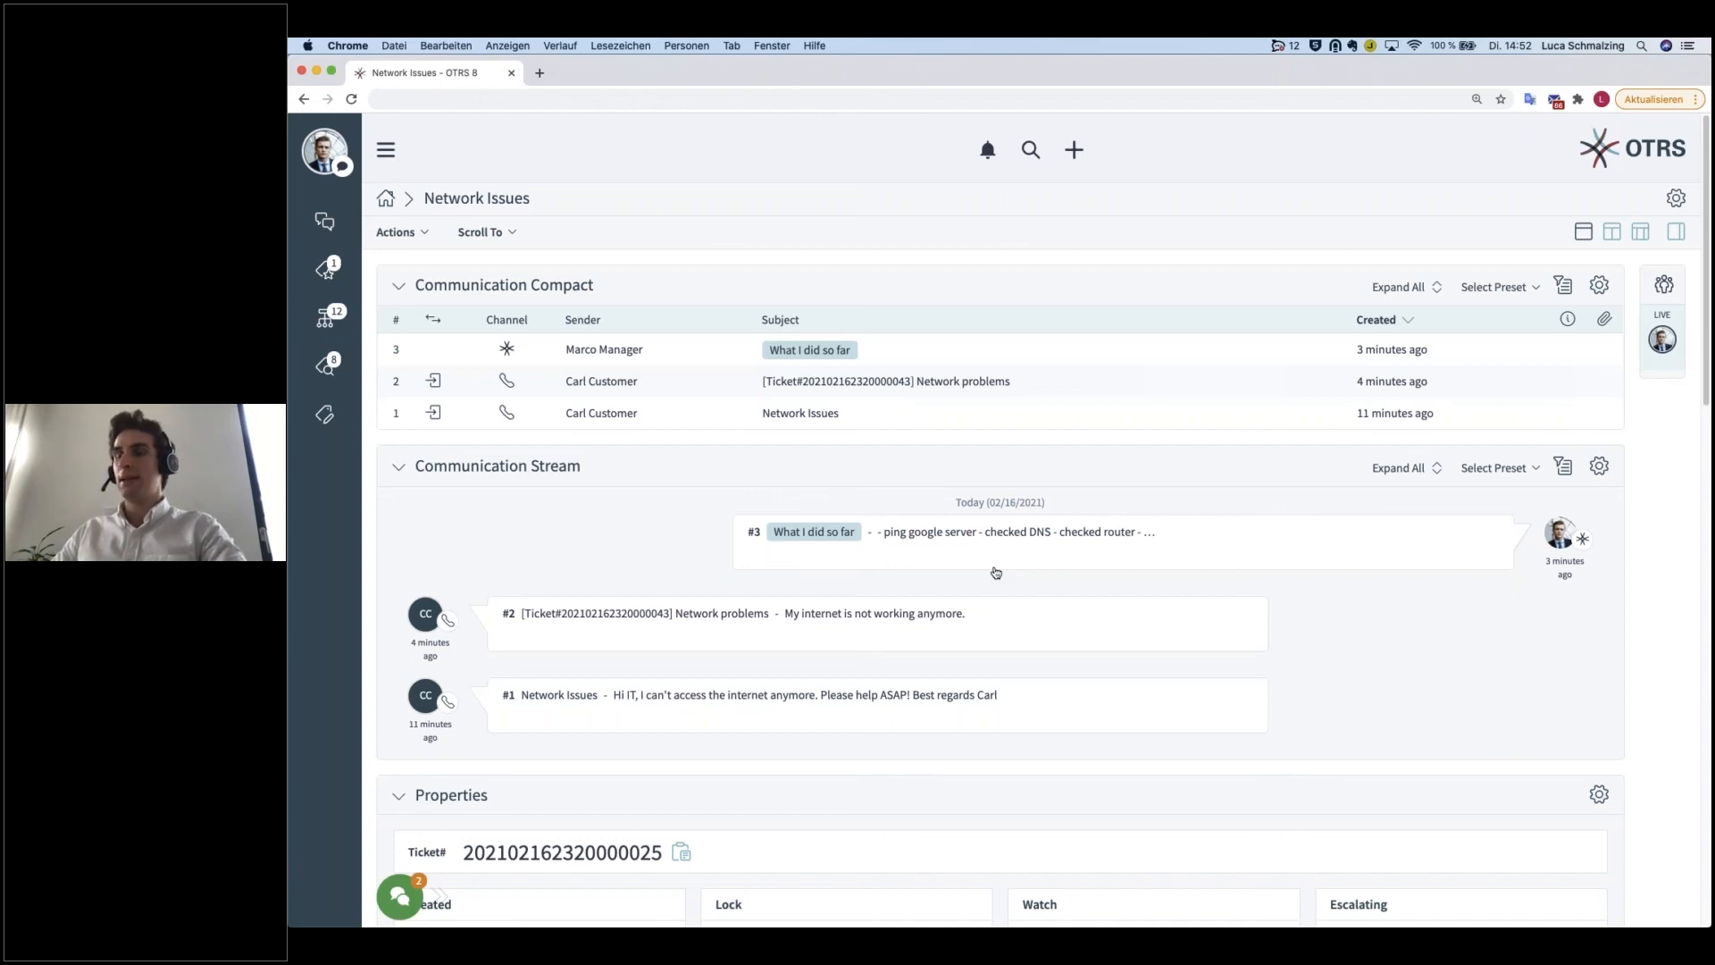
Step: Review the communication entries, properties and people details of the Network Issues ticket
scroll(887, 654, down, 3)
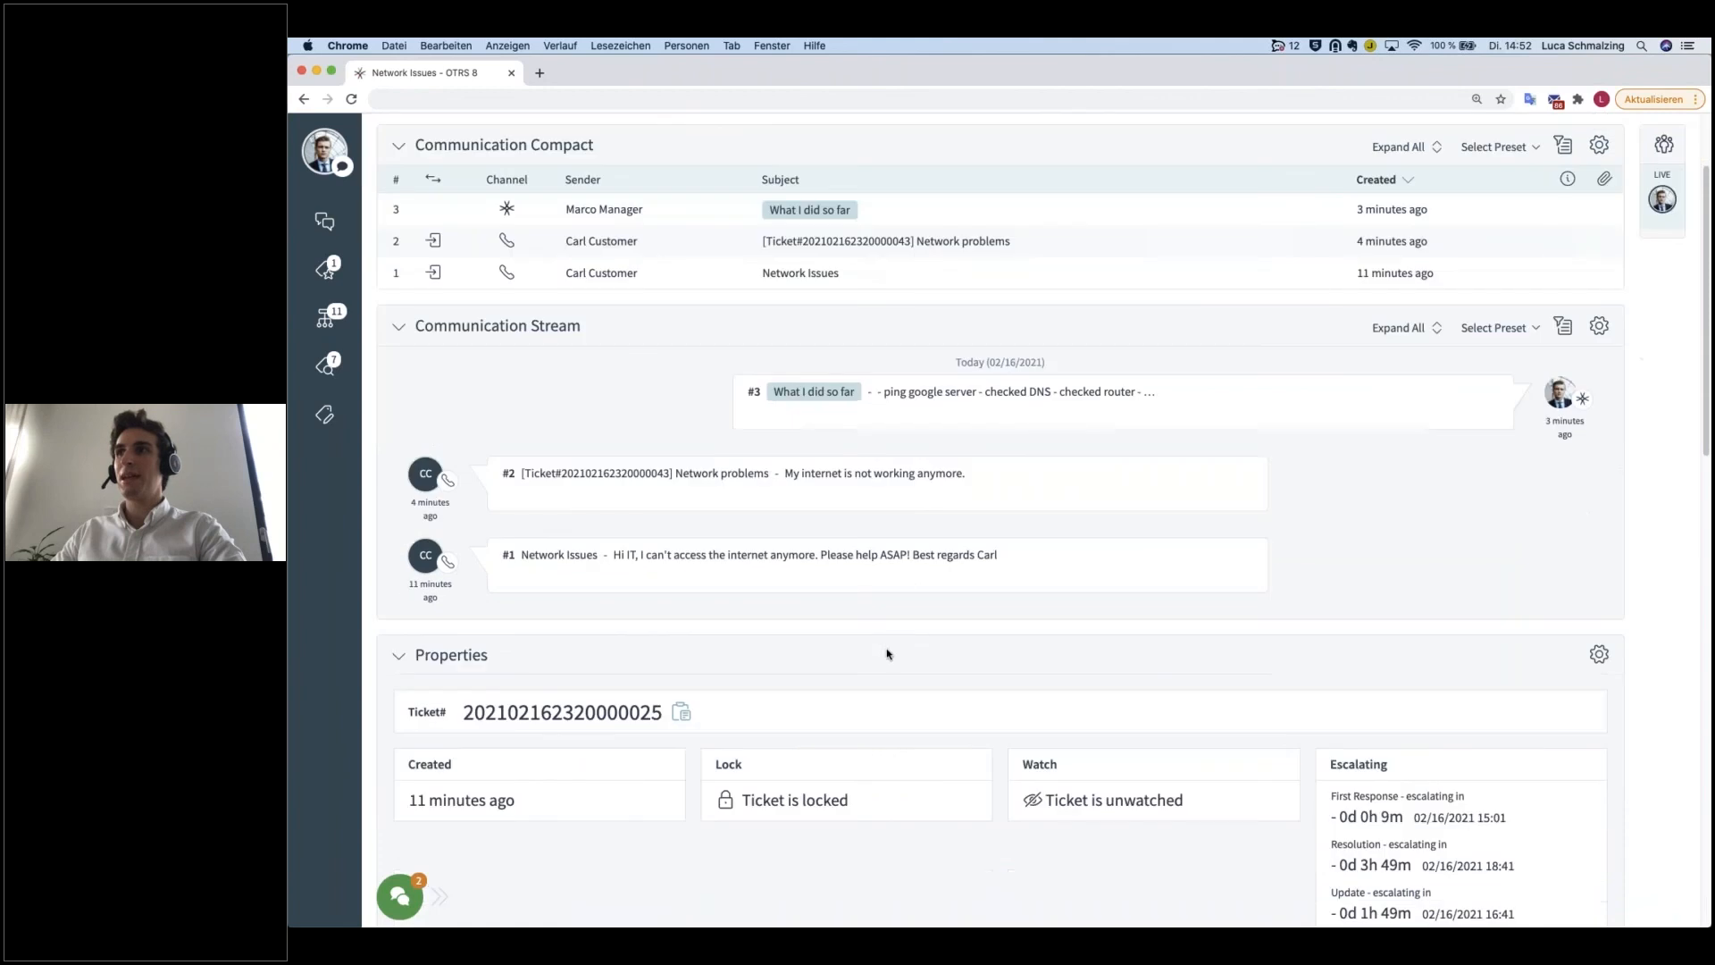
scroll(689, 596, down, 5)
scroll(760, 644, down, 15)
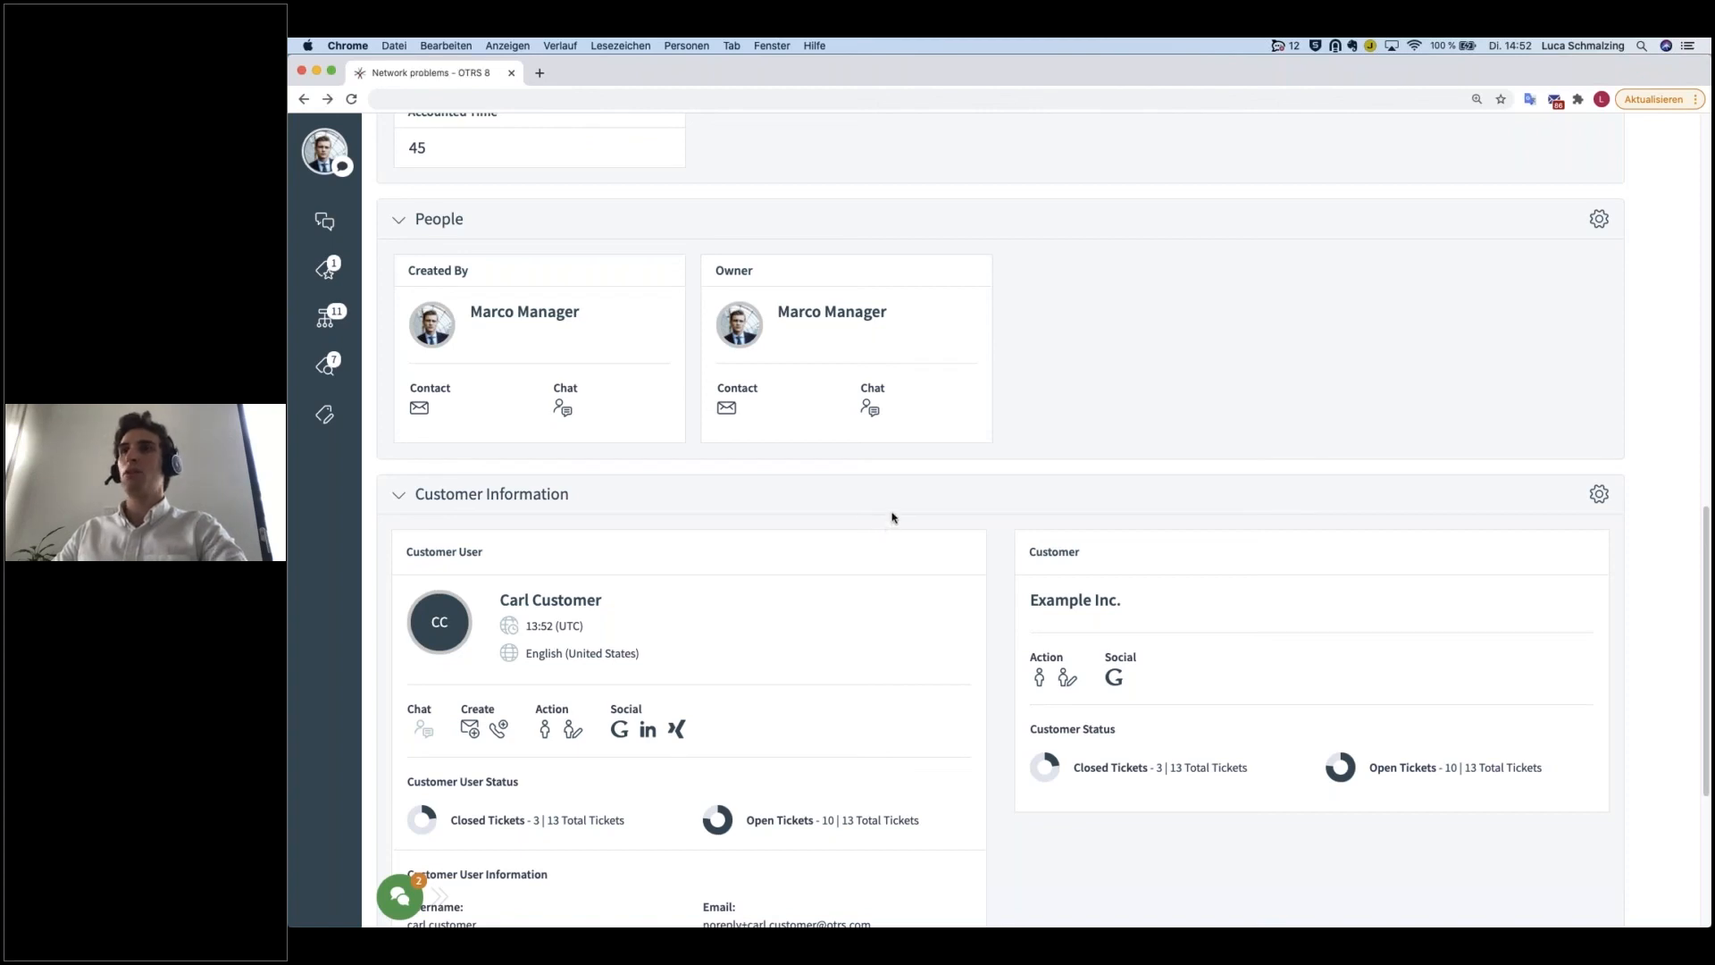
Step: Go back to the merged Network problems ticket and examine its merge entry, state and linked tickets
click(594, 96)
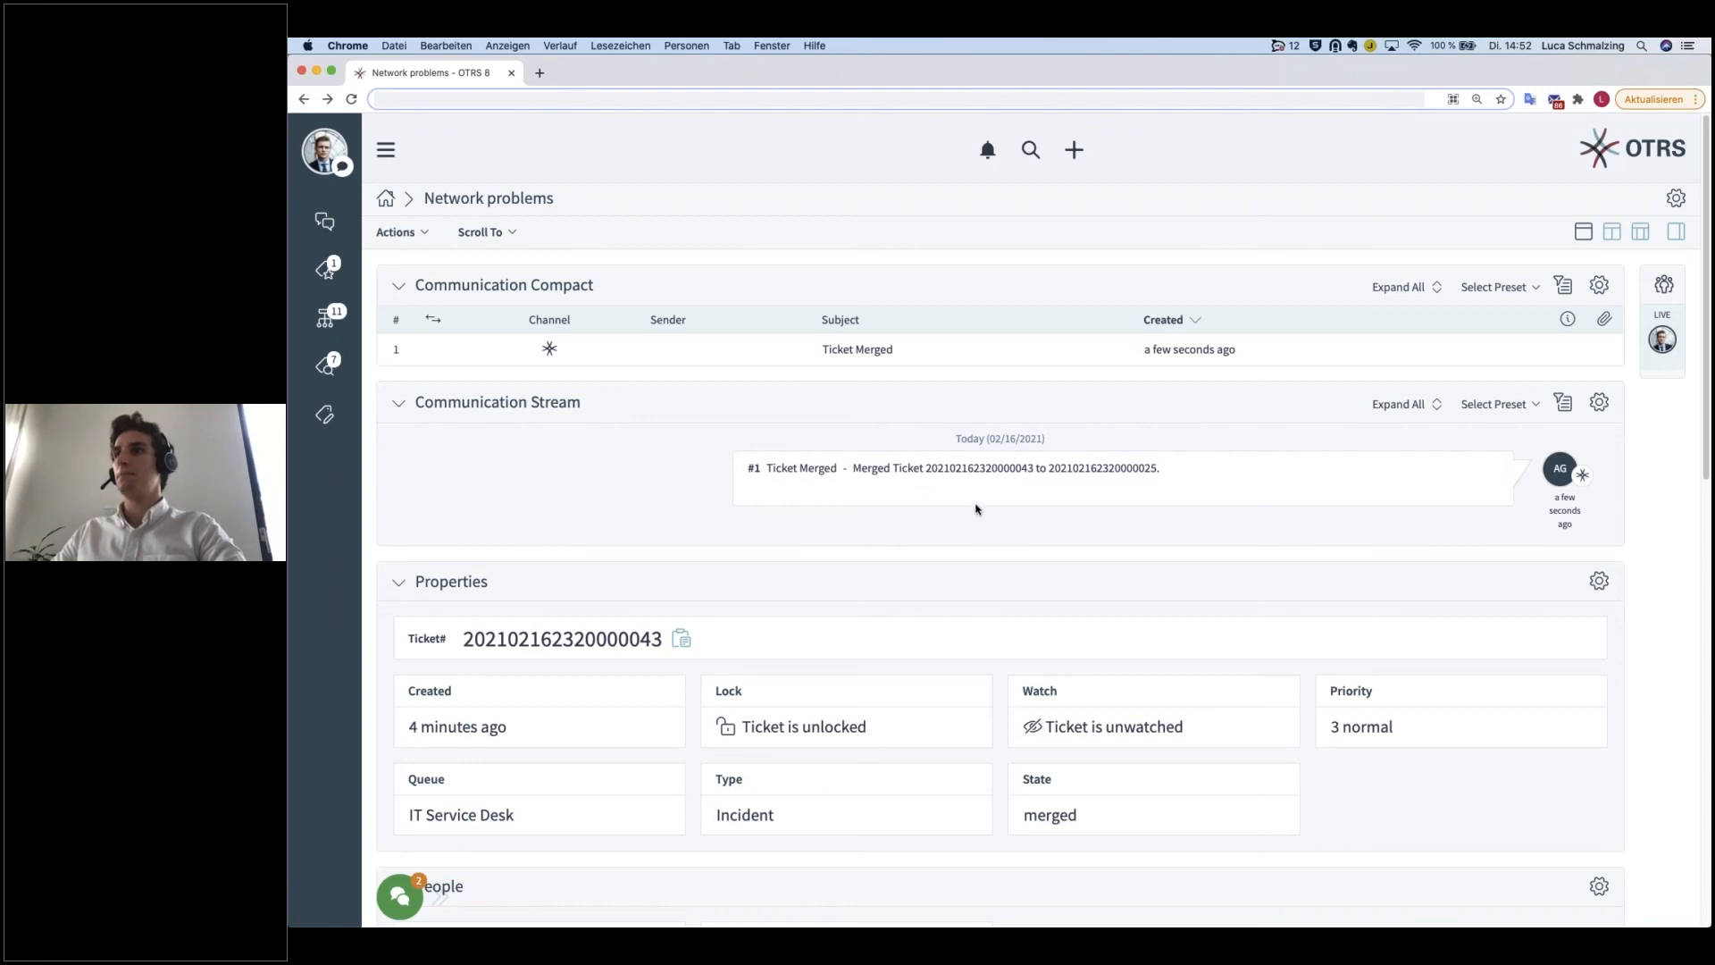
scroll(962, 658, down, 10)
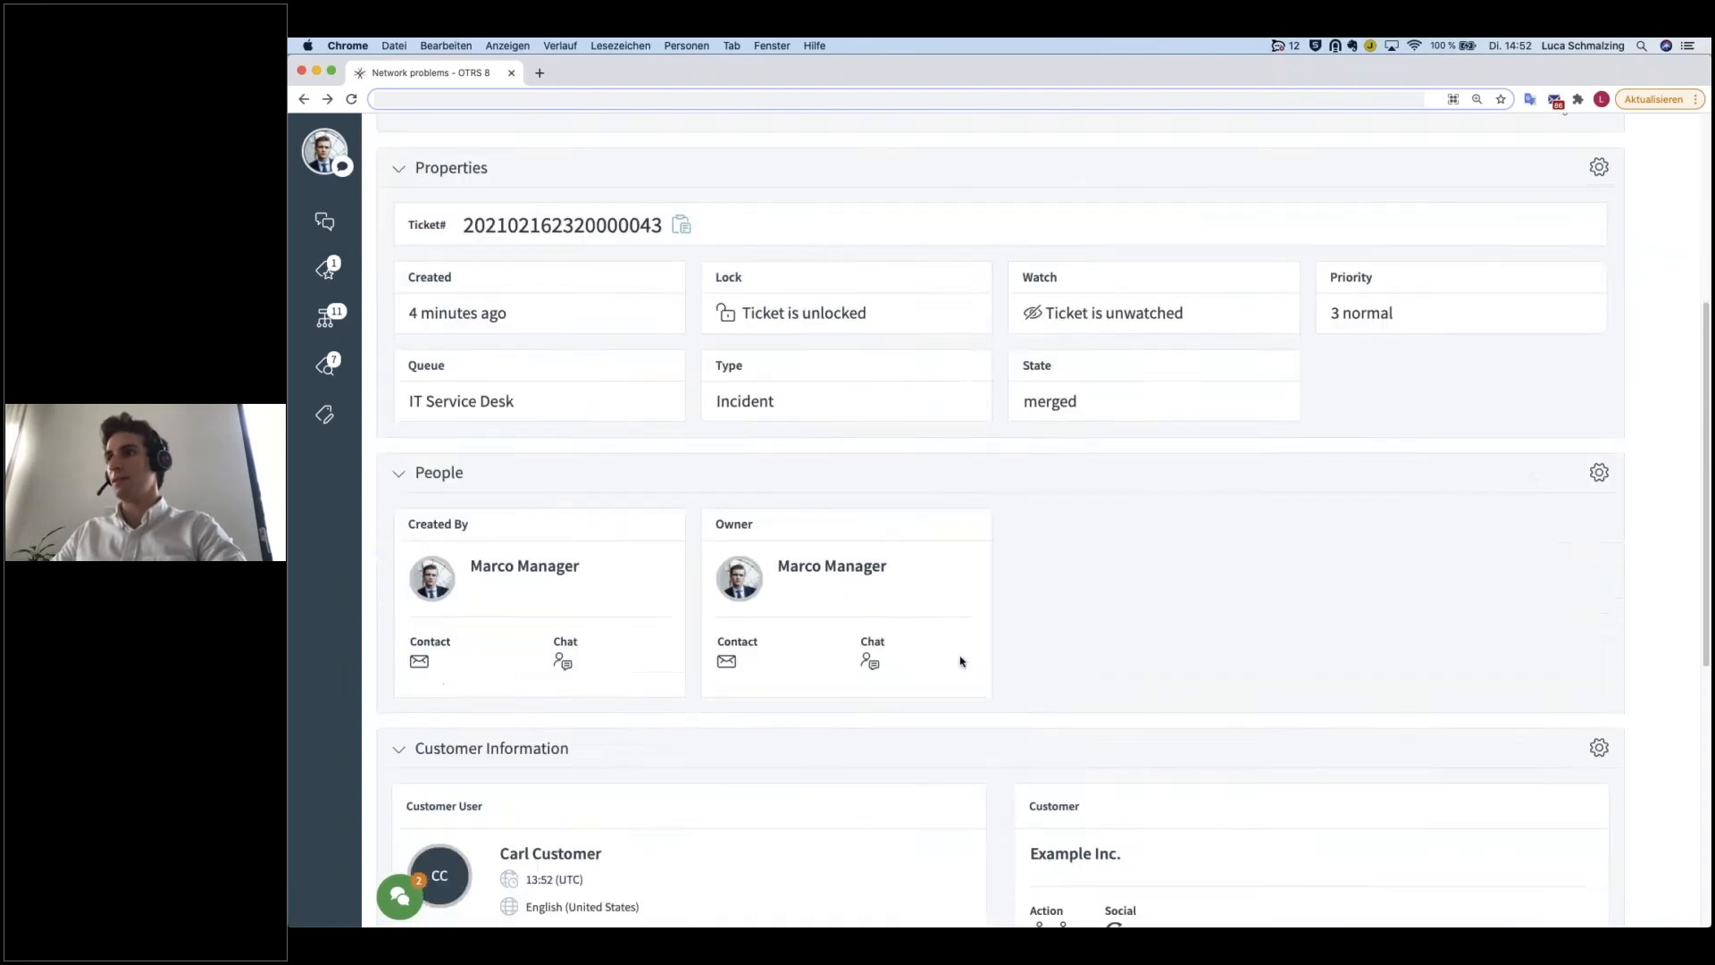
scroll(938, 710, down, 3)
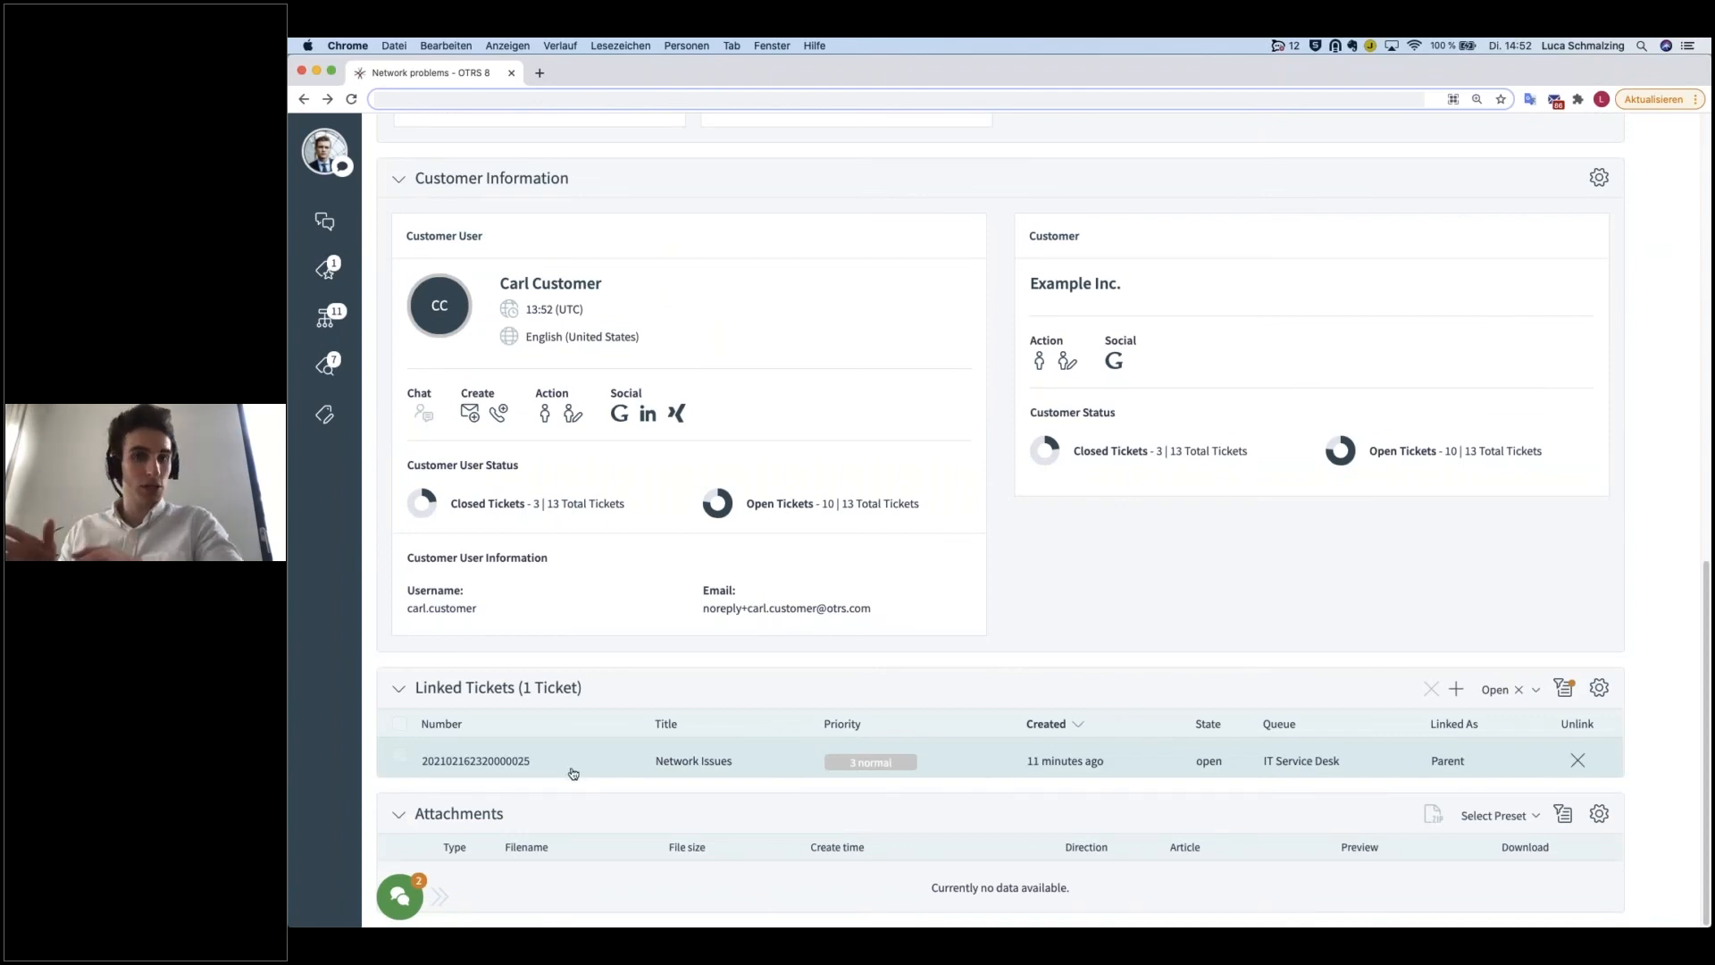
Step: Open the linked parent ticket Network Issues and check its communication entries and linked child tickets
click(479, 766)
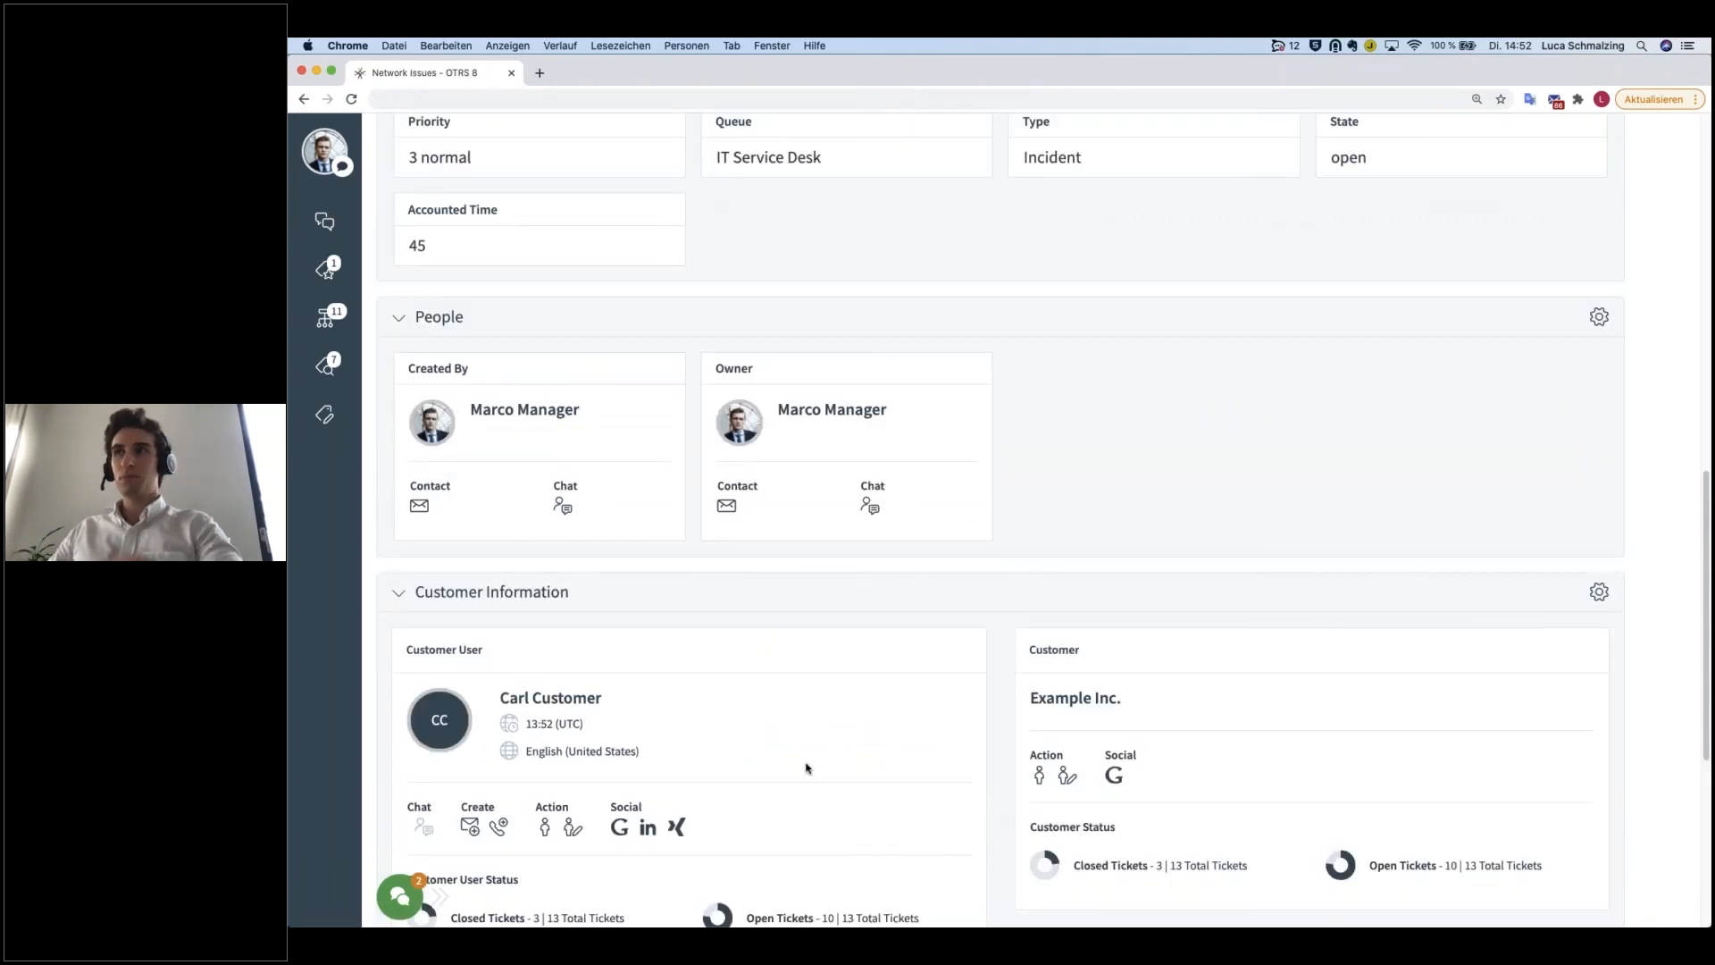
scroll(837, 637, up, 10)
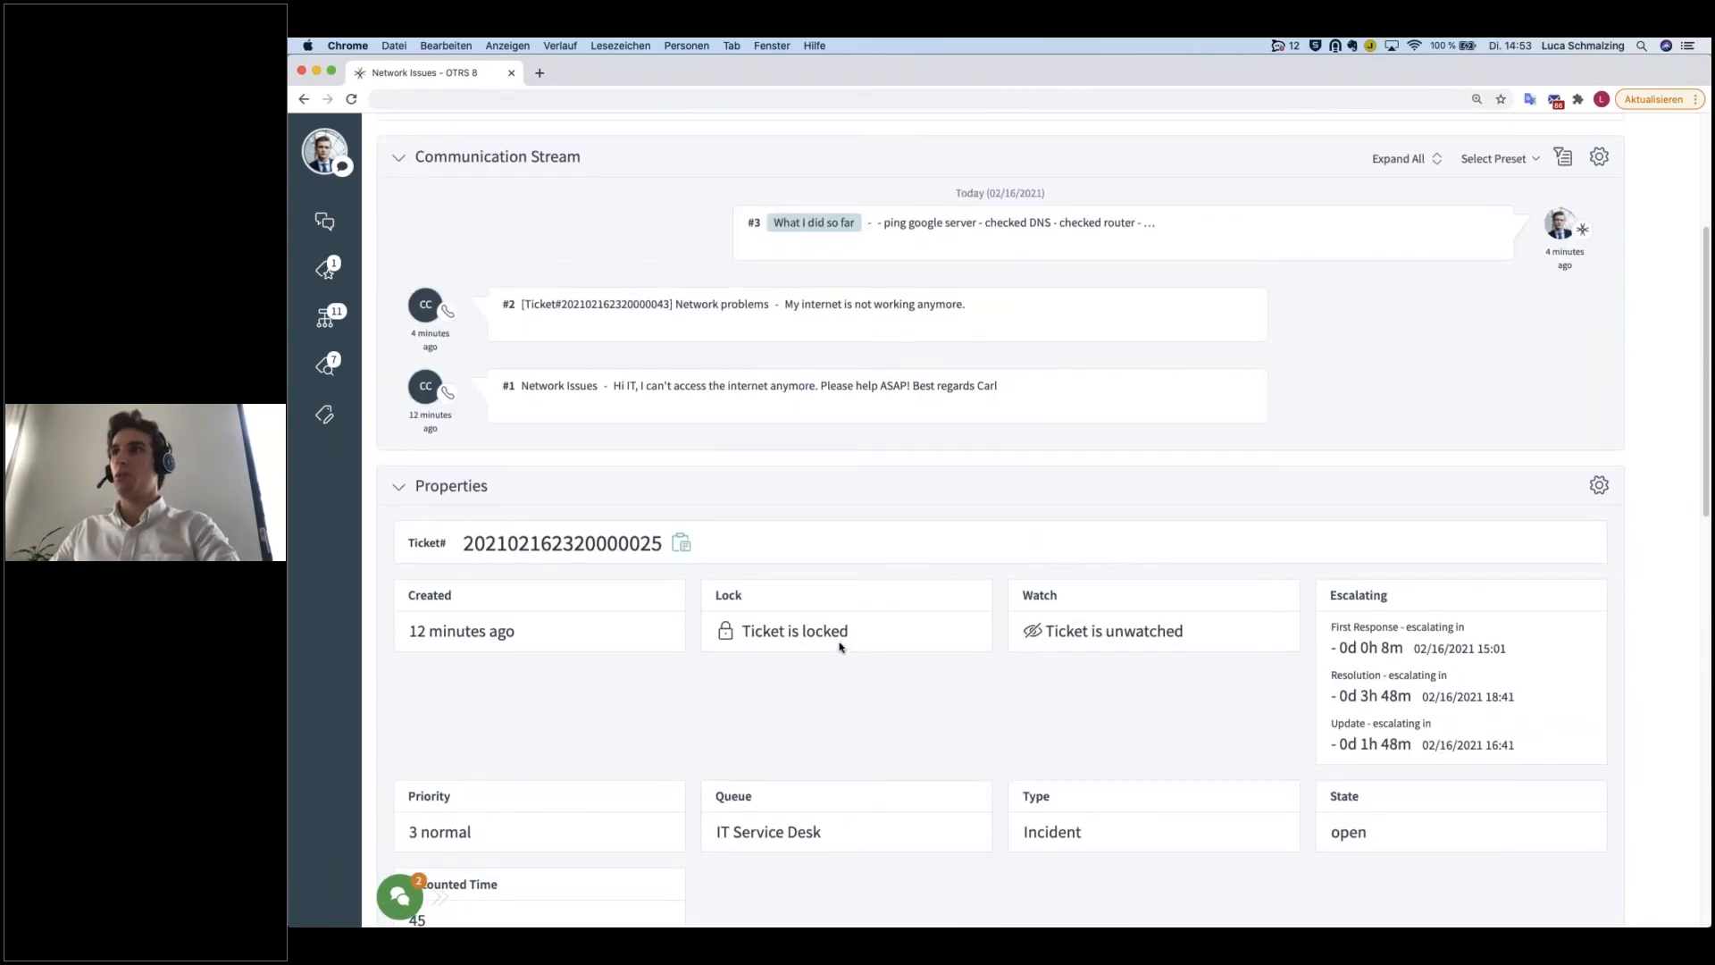
scroll(839, 645, up, 5)
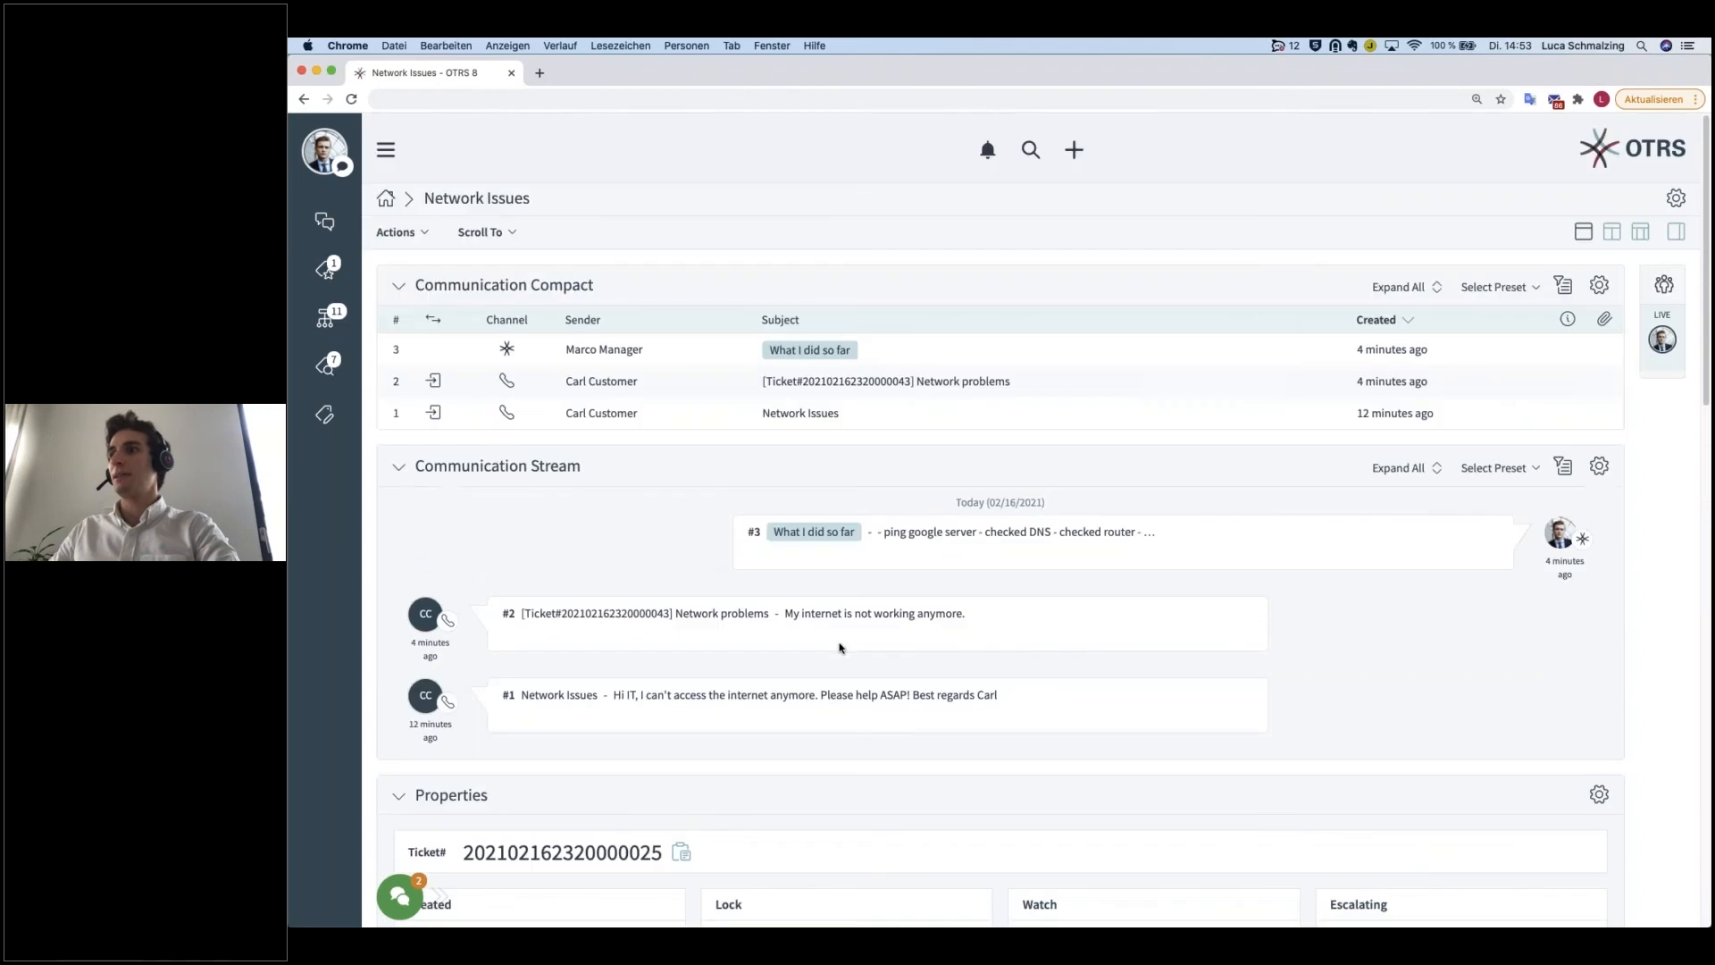
scroll(839, 645, down, 8)
scroll(839, 647, down, 9)
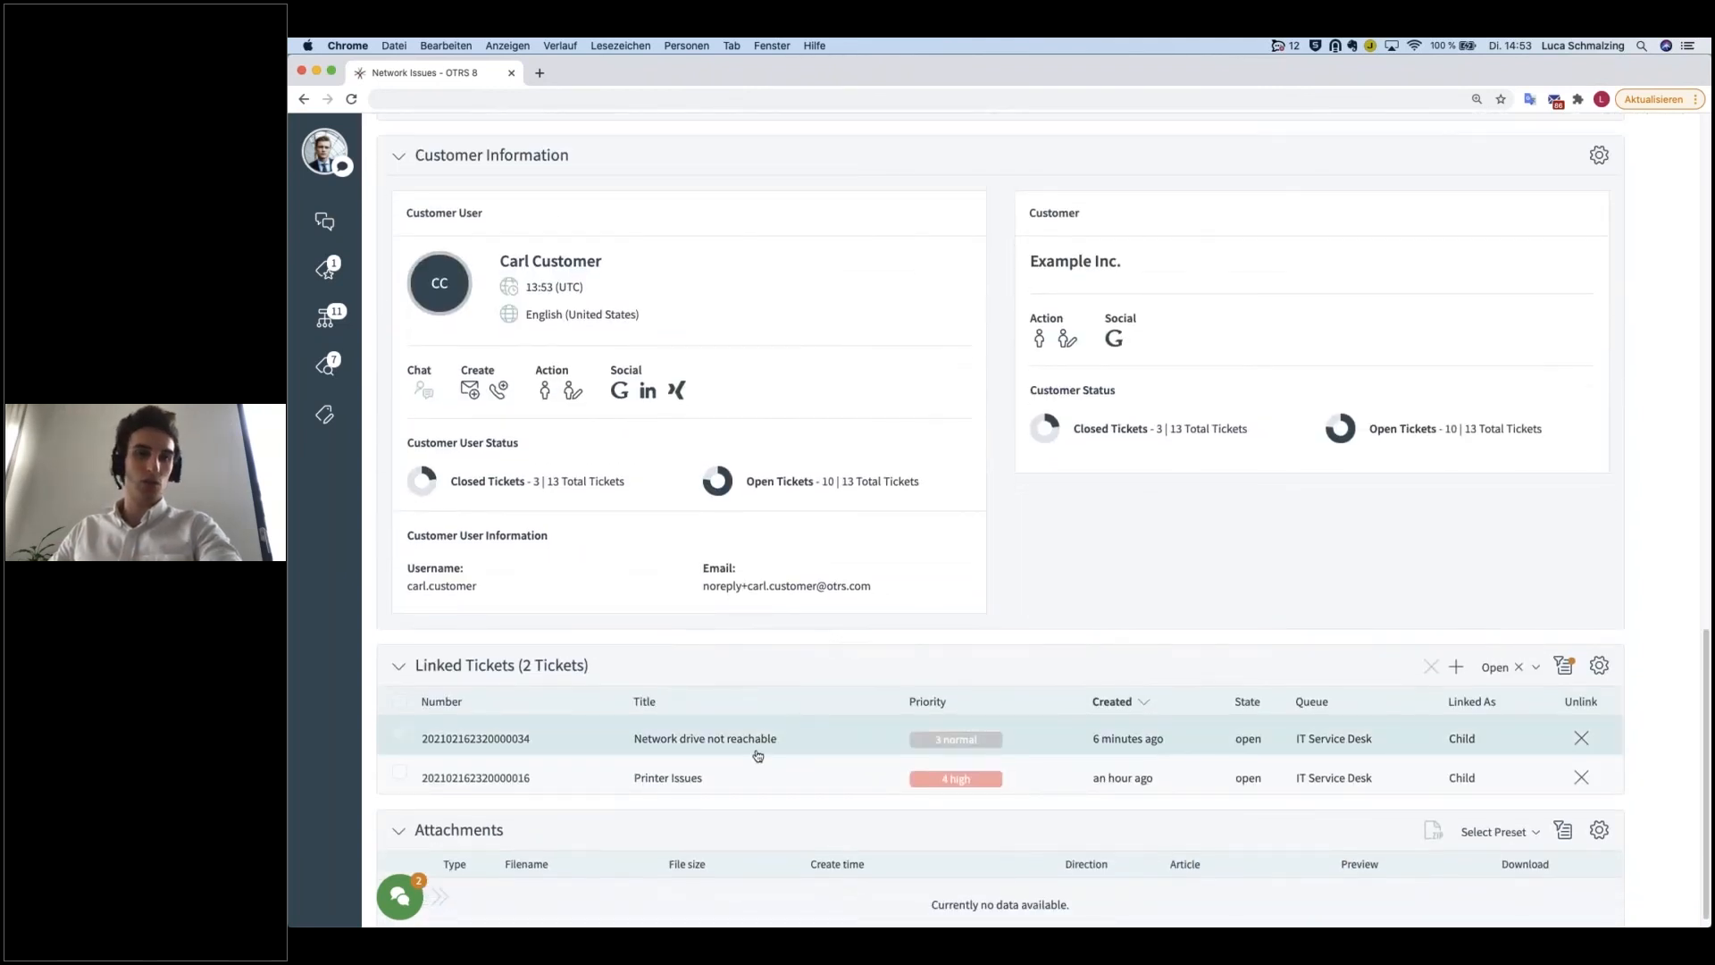
scroll(756, 754, down, 1)
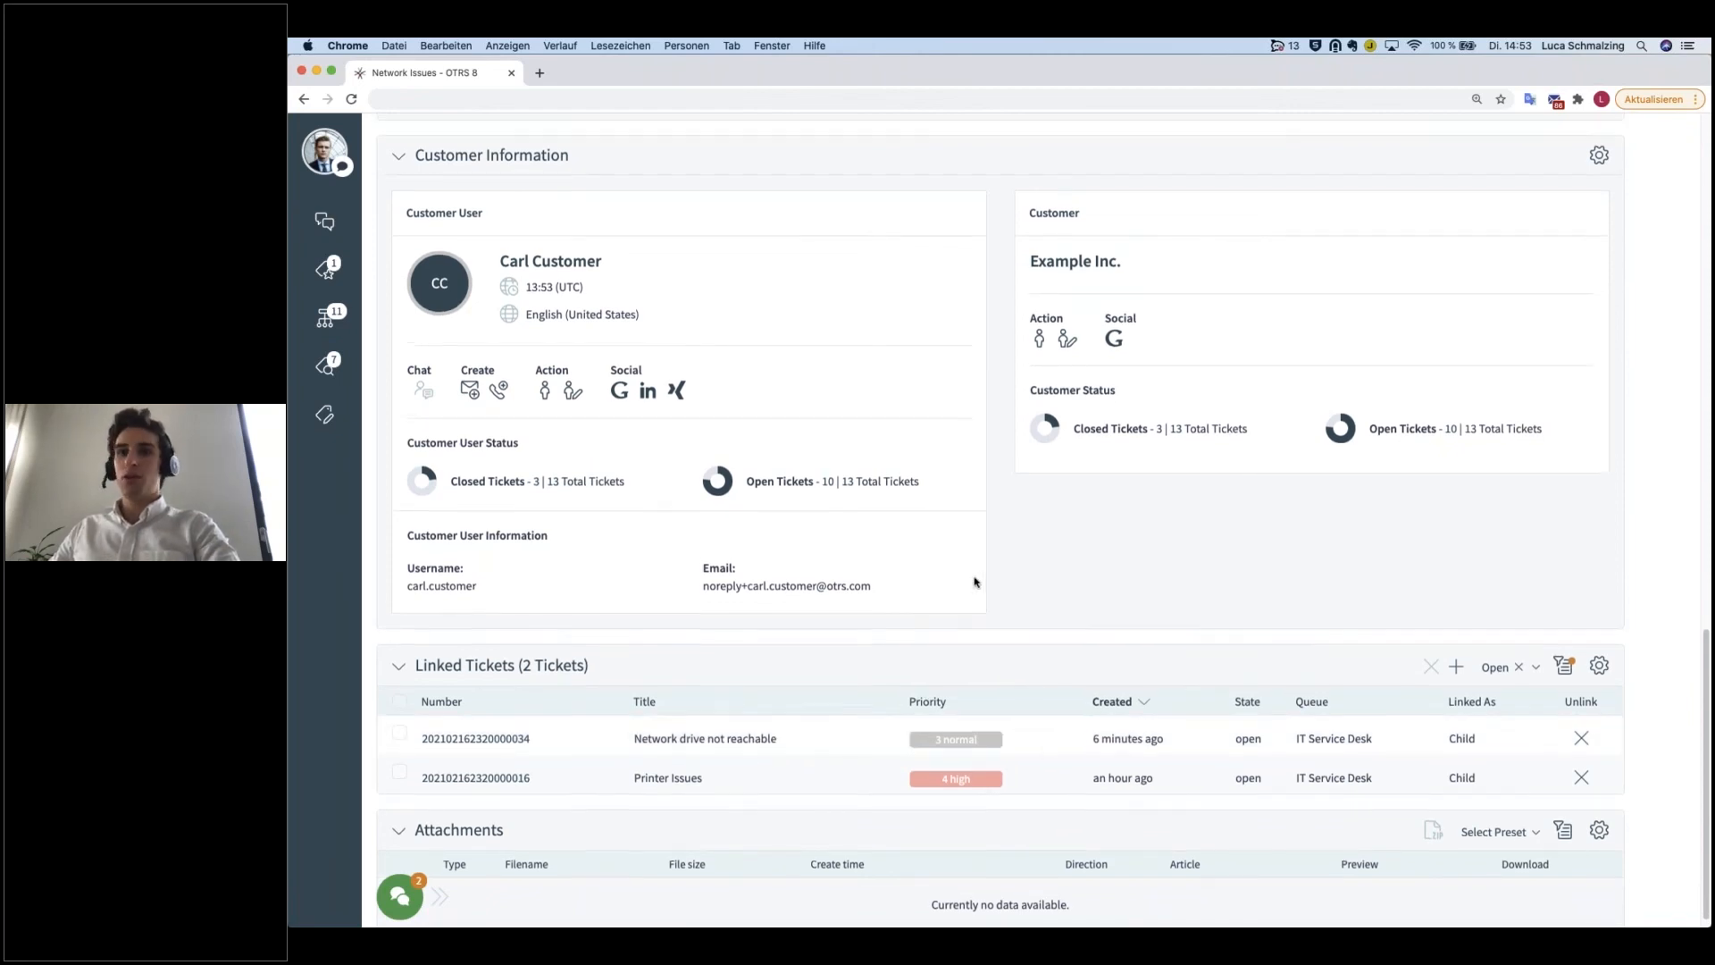
Step: Look over the actions available for the Network Issues ticket and expand its merged Network problems article
scroll(974, 582, up, 10)
scroll(975, 582, up, 5)
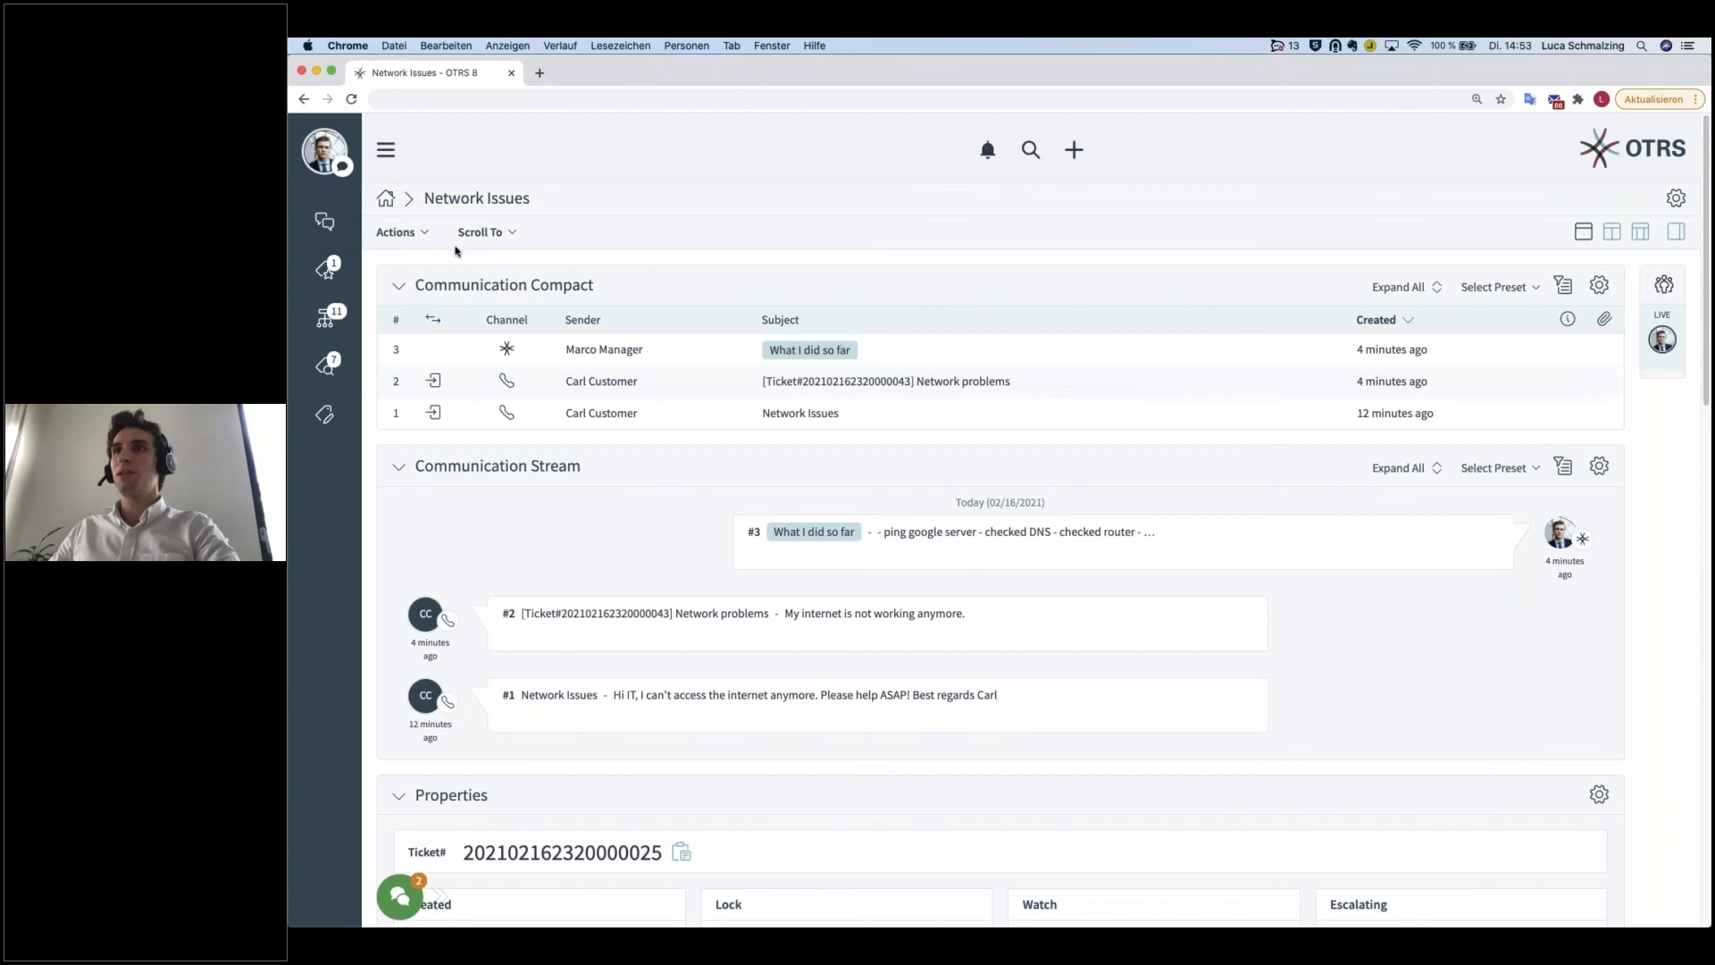
click(422, 234)
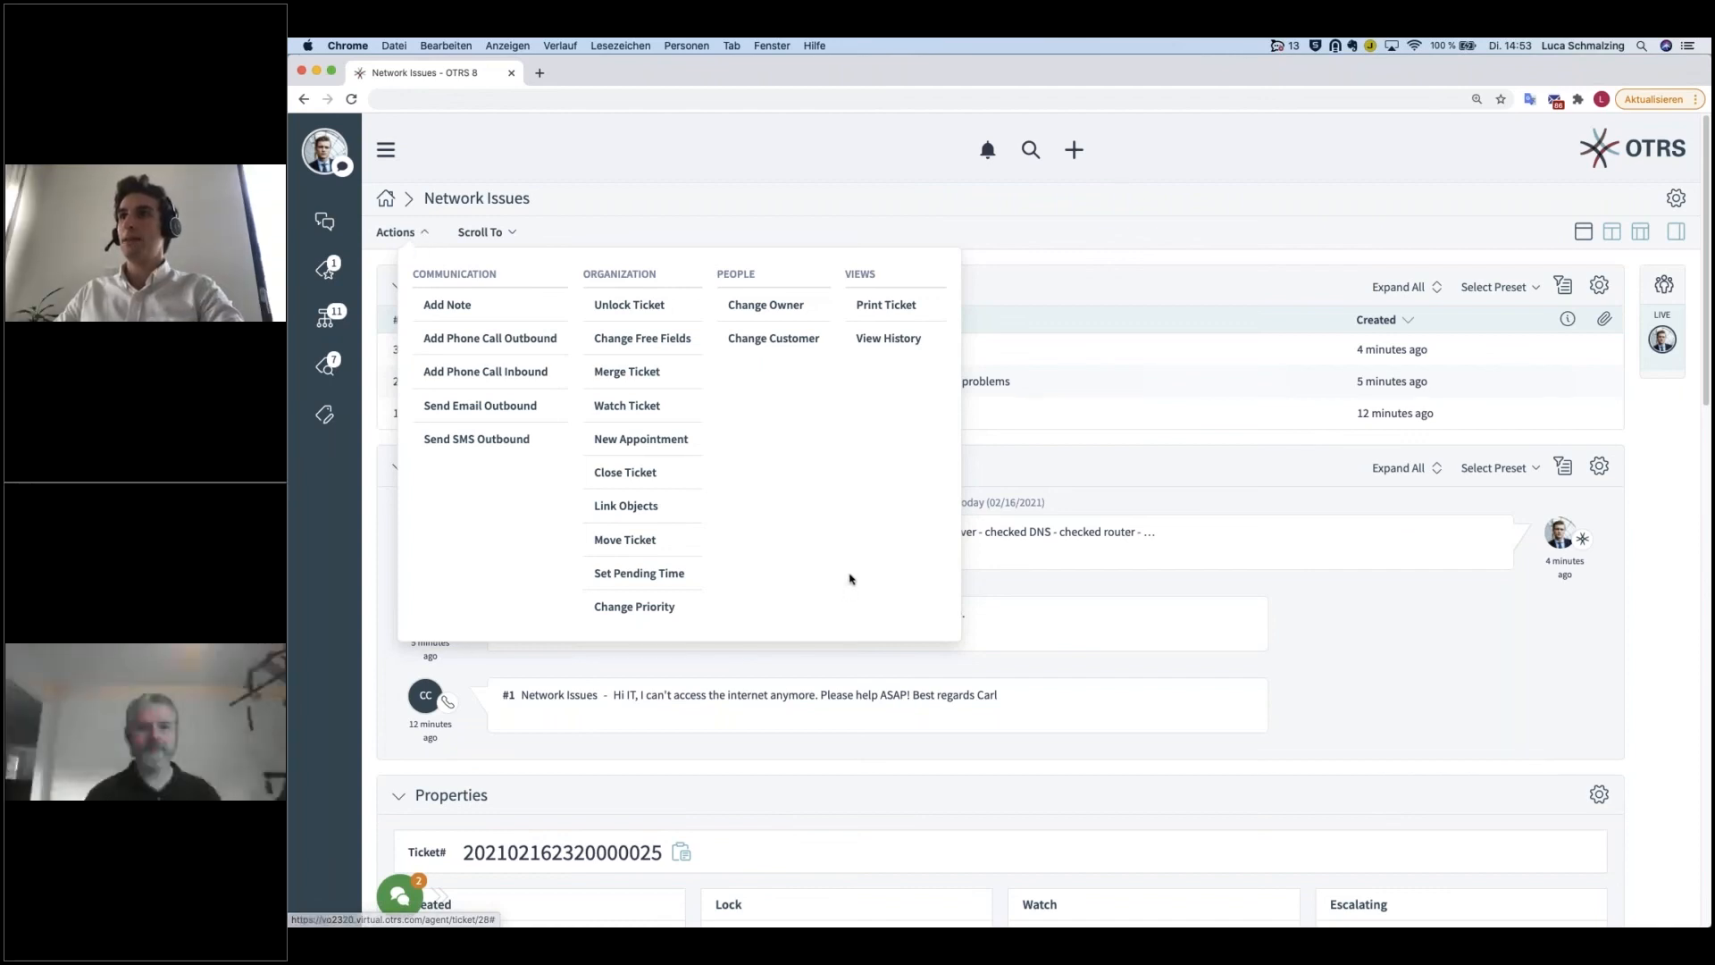
click(1226, 641)
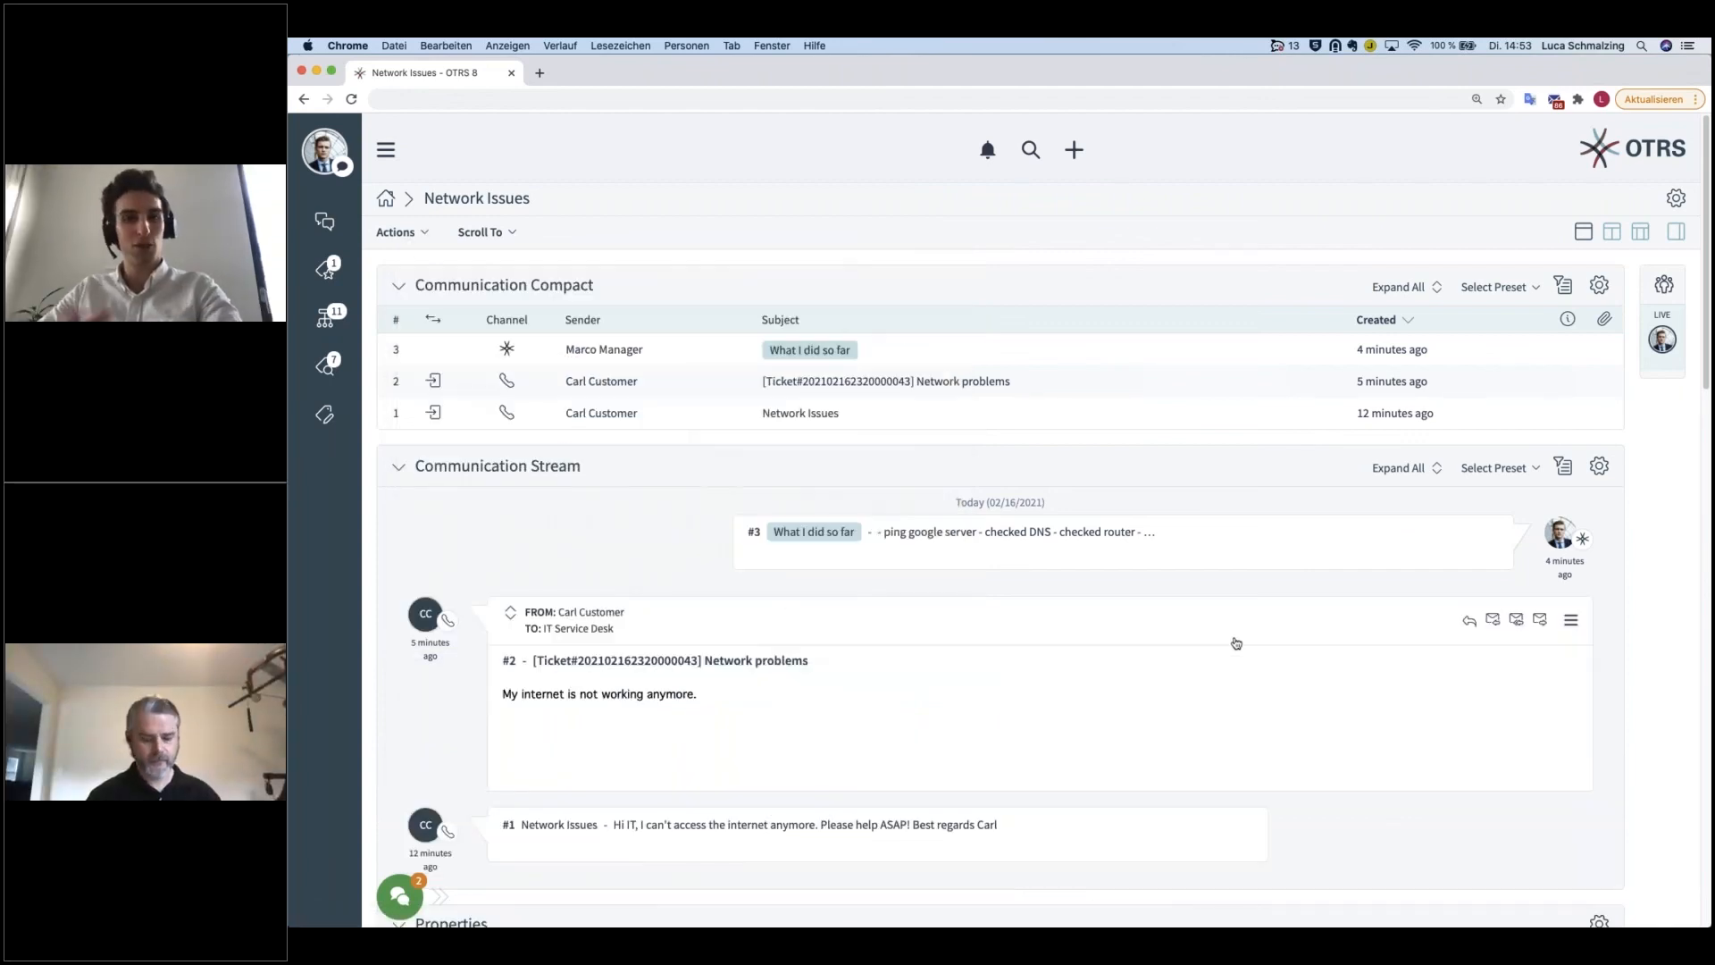